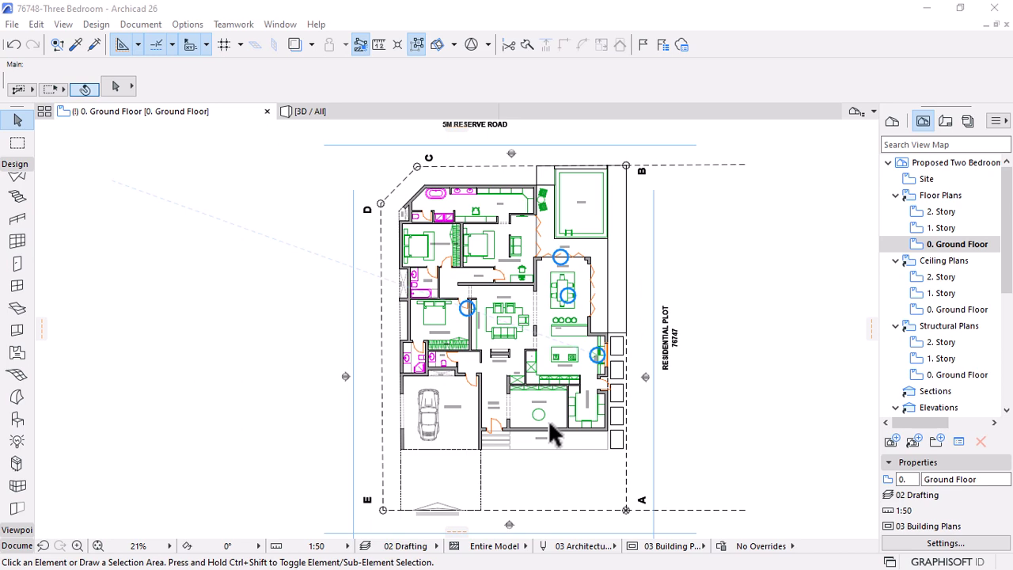
Preview the ground floor plan with the Solid Black and Solid Black + Text Red graphic override combinations
scroll(524, 348, up, 2)
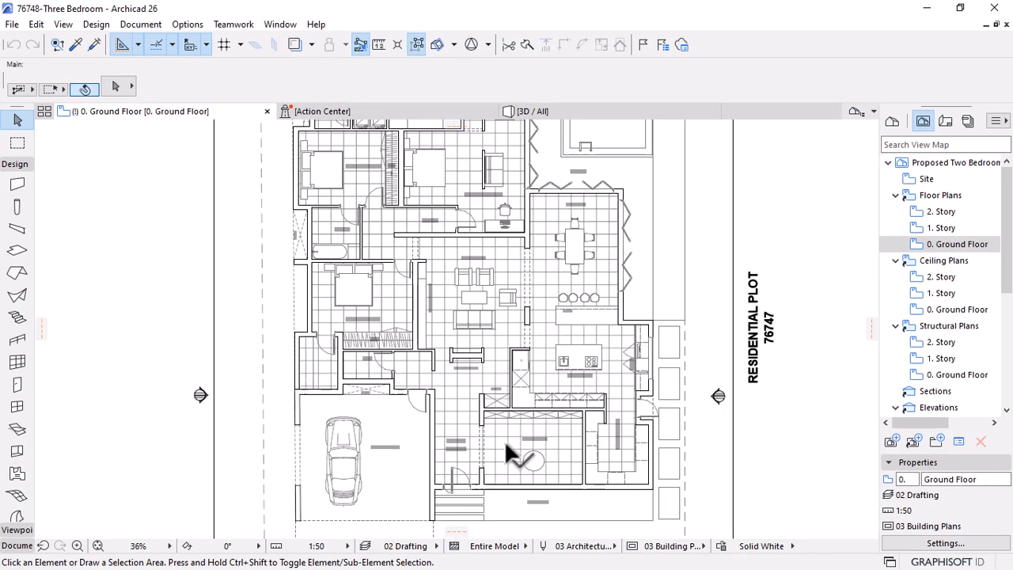
scroll(504, 440, up, 3)
scroll(491, 408, up, 1)
click(761, 545)
click(836, 458)
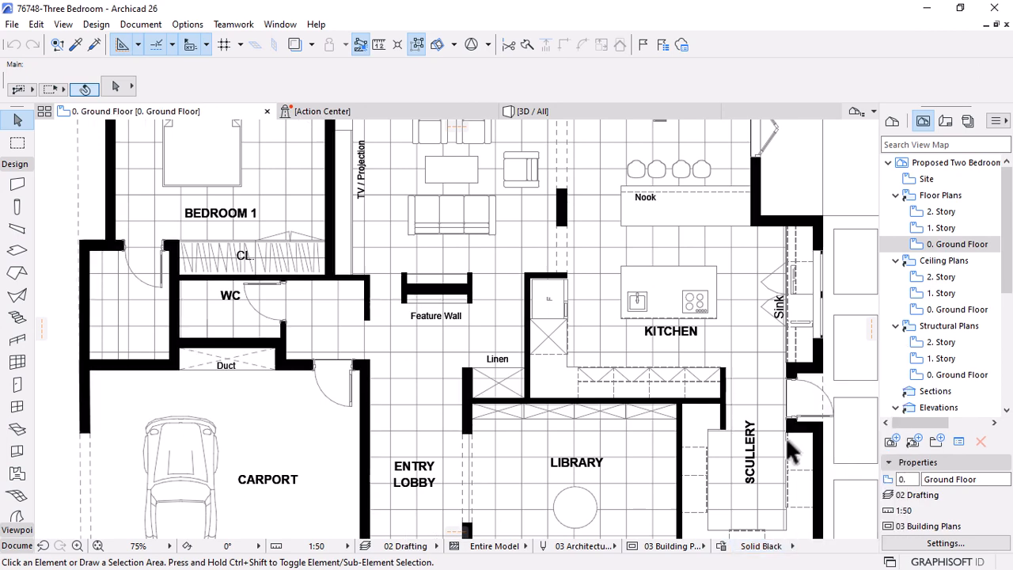
click(784, 545)
click(839, 488)
Preview the ground floor plan with the Solid Color and Solid White graphic override combinations
click(762, 546)
click(761, 545)
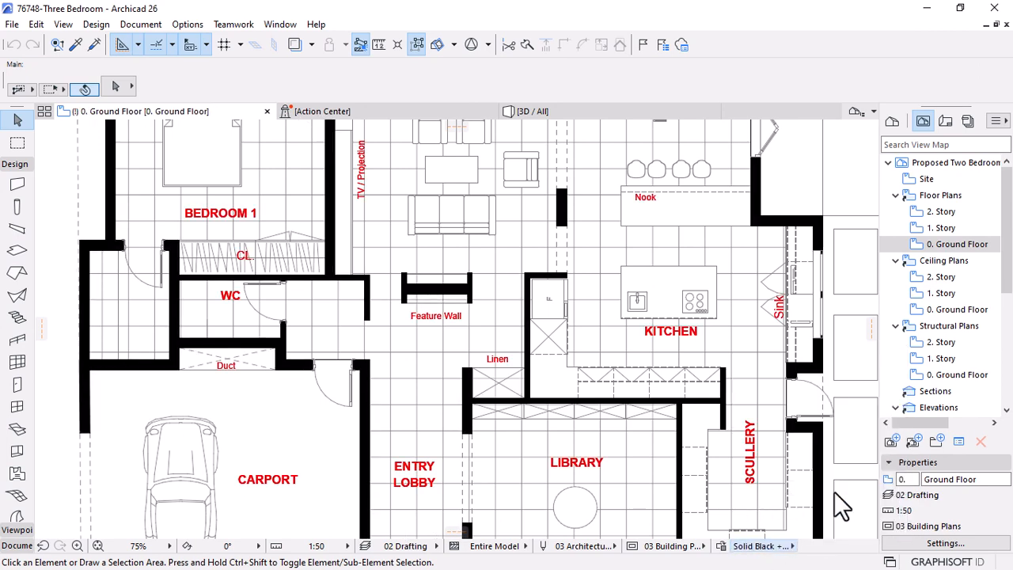
click(761, 546)
click(843, 500)
click(762, 545)
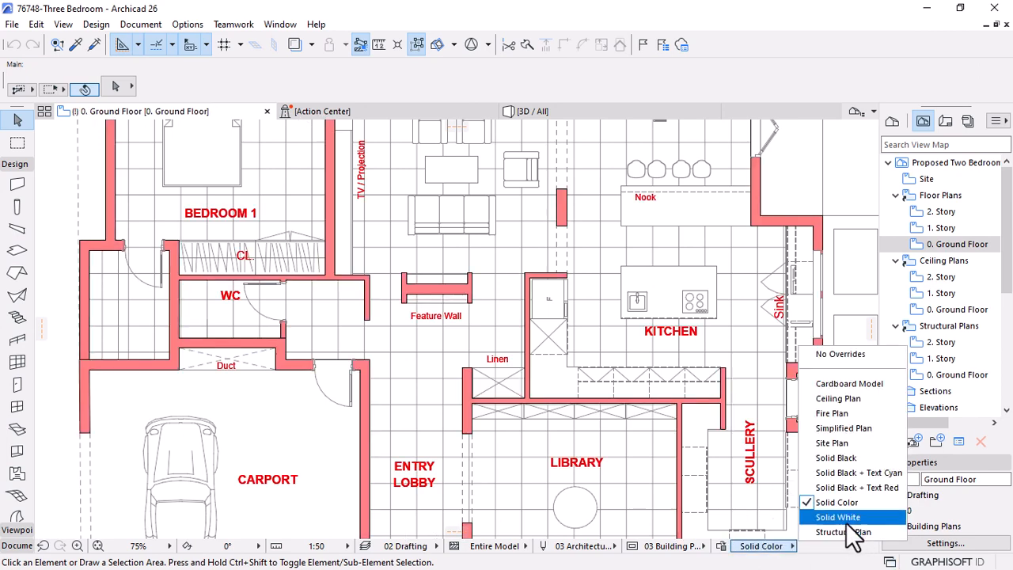
click(837, 515)
Apply the Solid Black + Text Cyan graphic override combination and set its Text Color rule's pen to 5
click(761, 546)
click(855, 474)
click(722, 546)
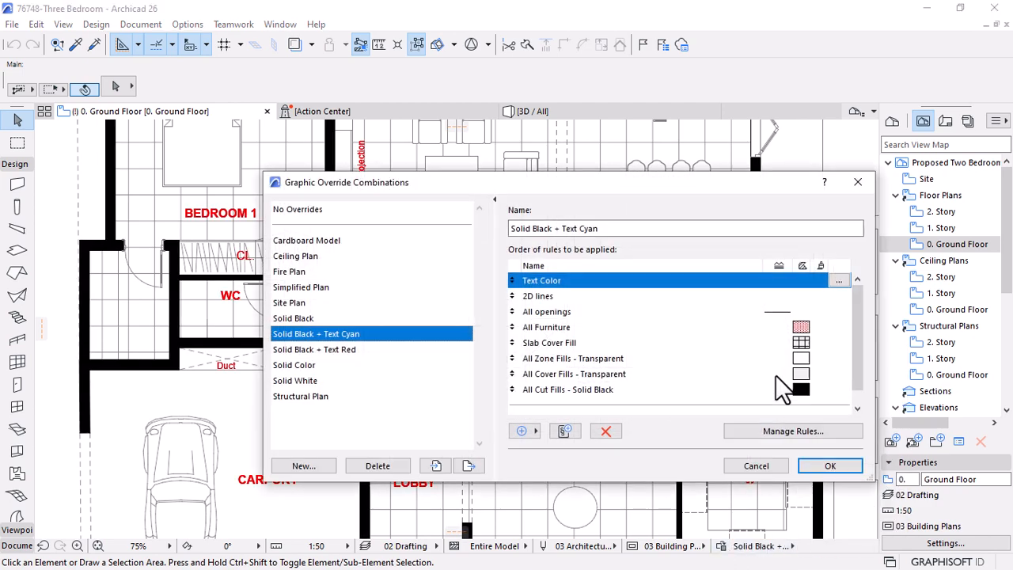
click(837, 283)
click(803, 278)
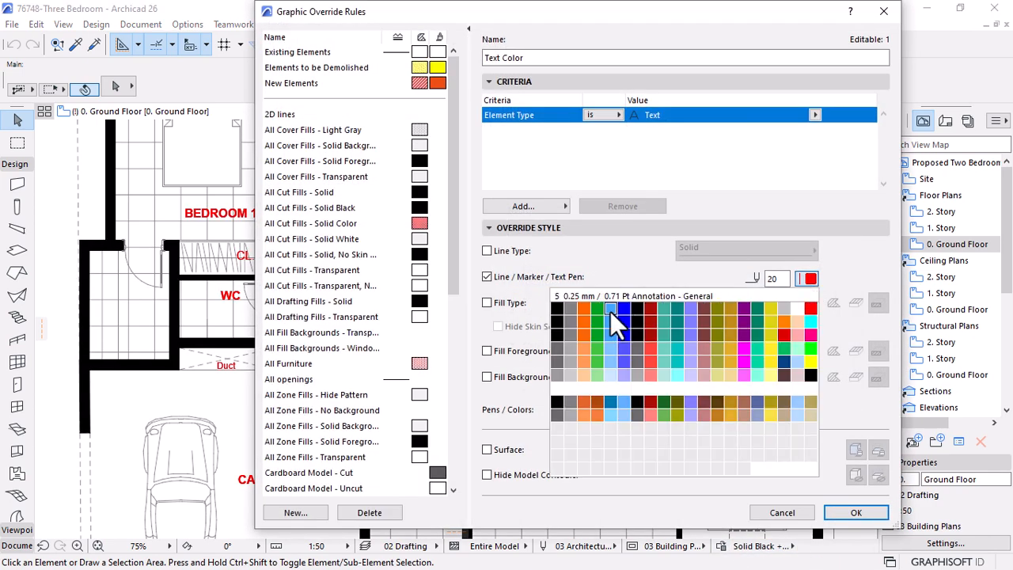
click(610, 311)
click(855, 512)
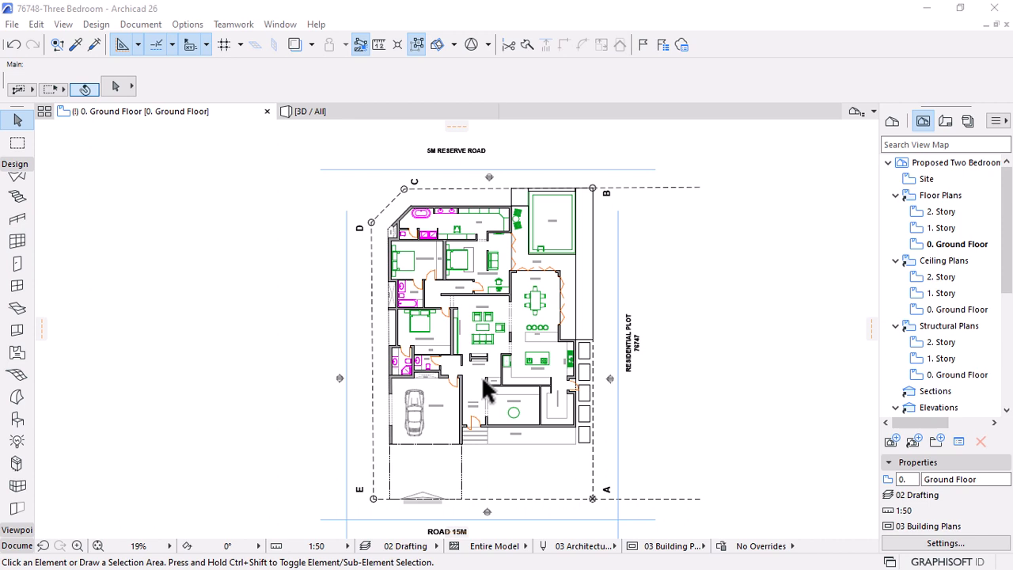
Examine the front of the ground floor plan, from the carport and entry lobby to the library, scullery and kitchen
scroll(484, 378, up, 3)
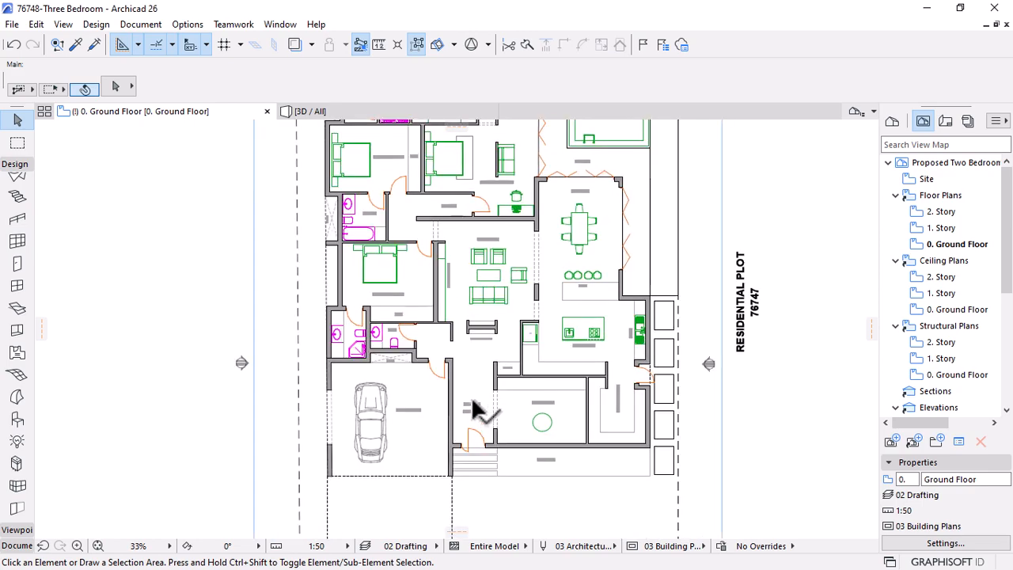
scroll(490, 428, up, 3)
scroll(475, 348, down, 1)
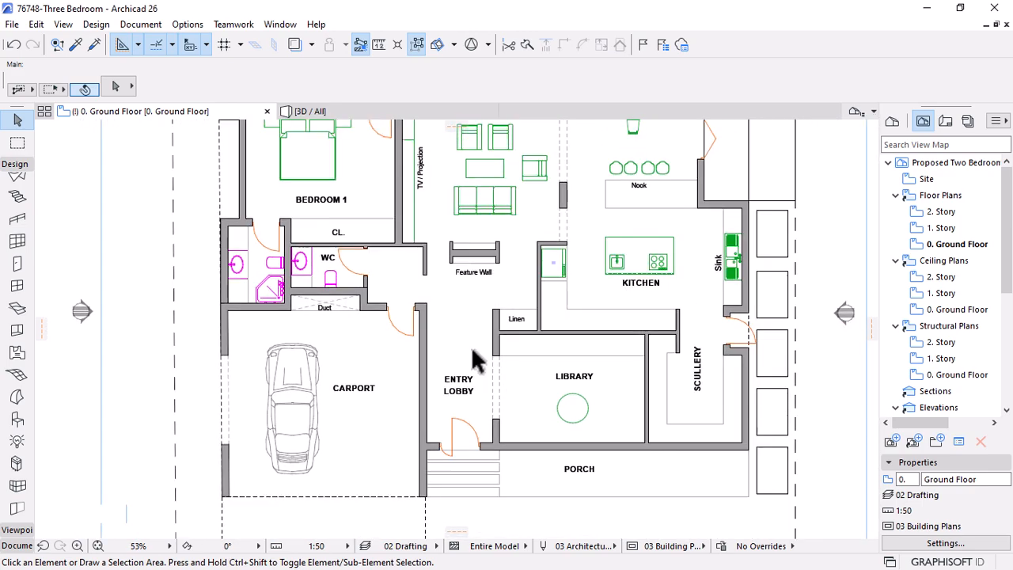
scroll(474, 386, down, 2)
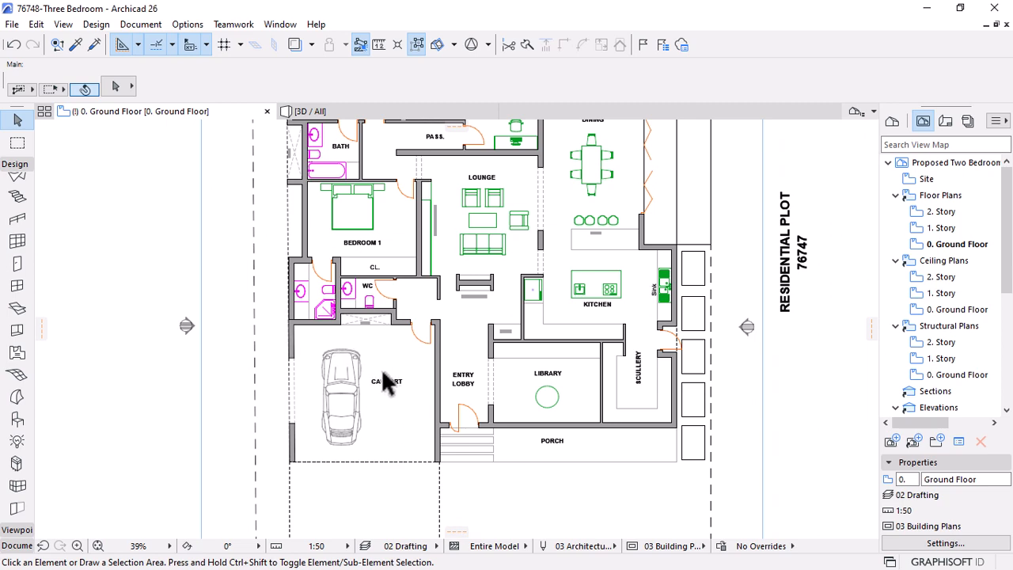
scroll(549, 367, down, 1)
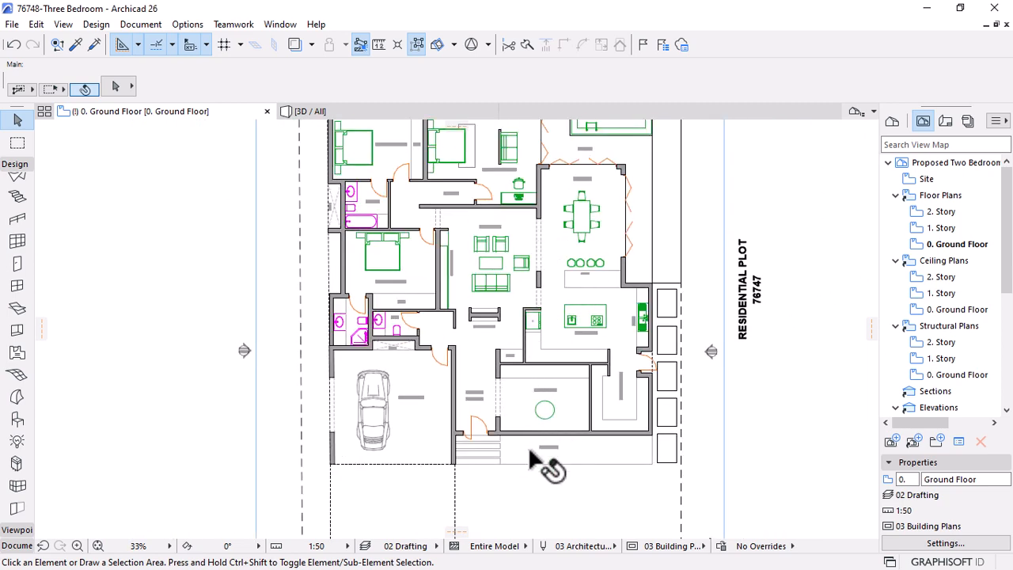
scroll(528, 445, down, 1)
scroll(518, 444, up, 3)
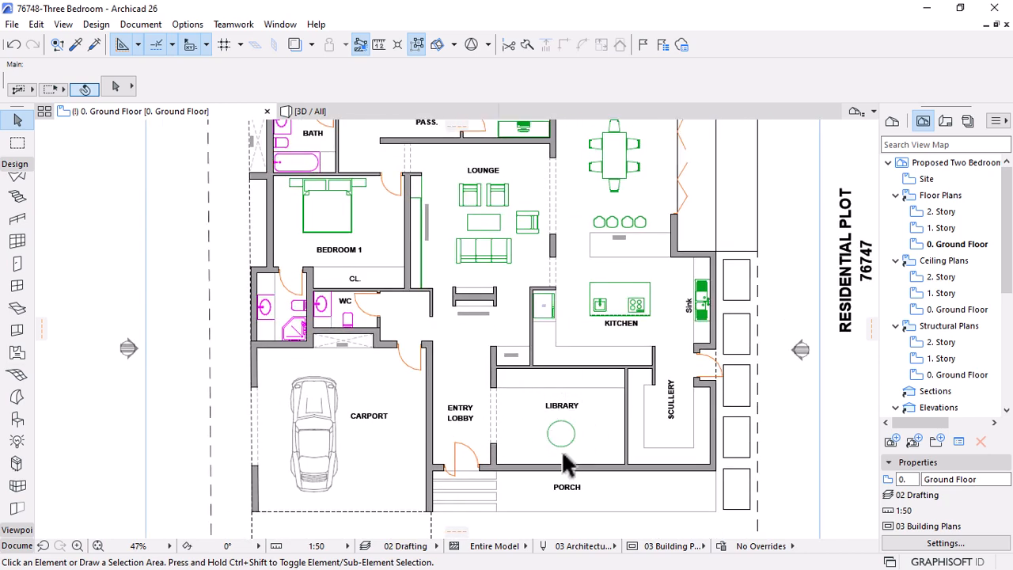
scroll(563, 463, down, 2)
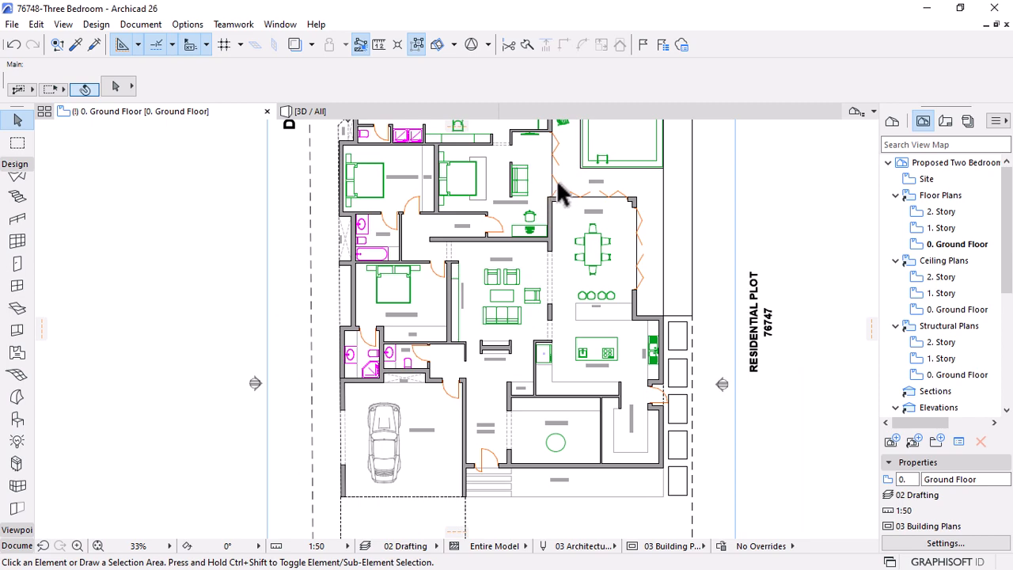
Examine the dining, lounge, bedroom, bath and walk-in closet areas of the ground floor plan
scroll(558, 189, up, 3)
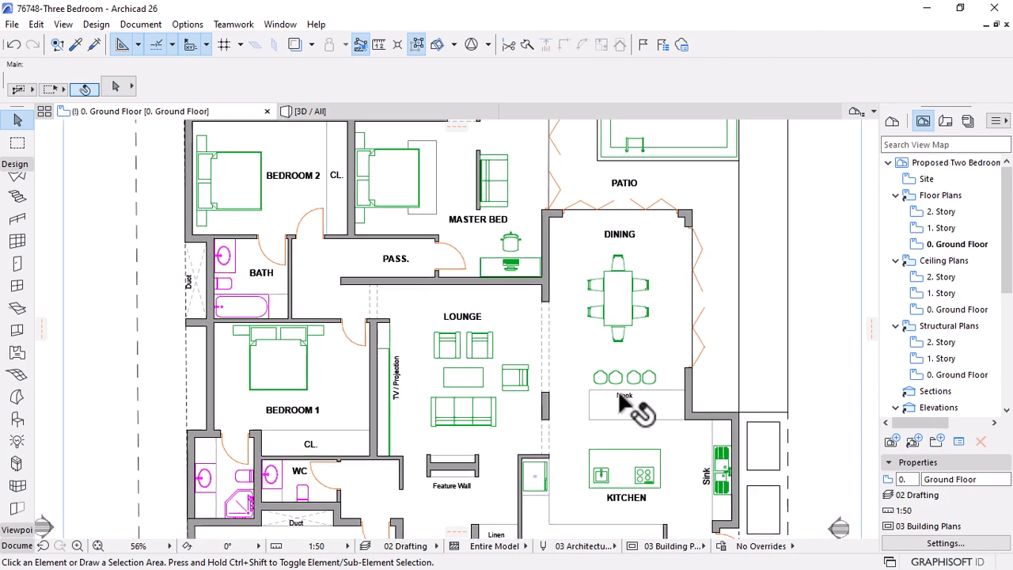
scroll(639, 402, down, 3)
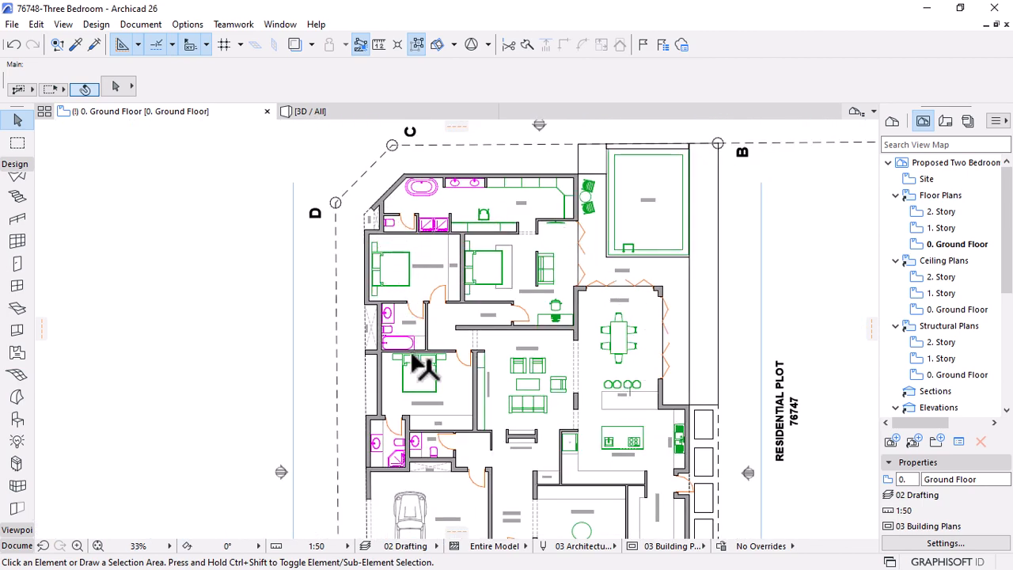
scroll(413, 308, up, 1)
scroll(413, 308, up, 3)
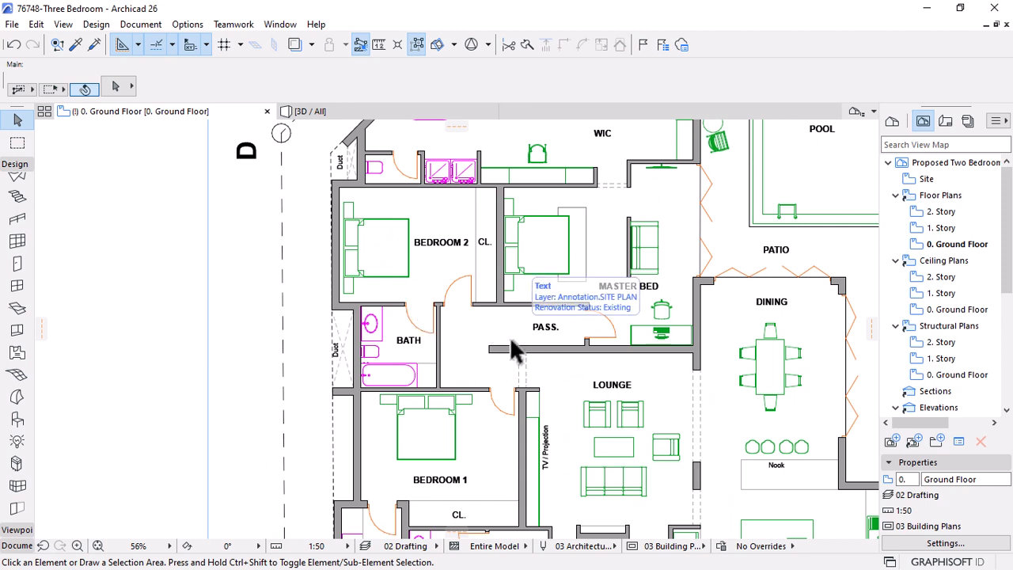
scroll(480, 386, down, 2)
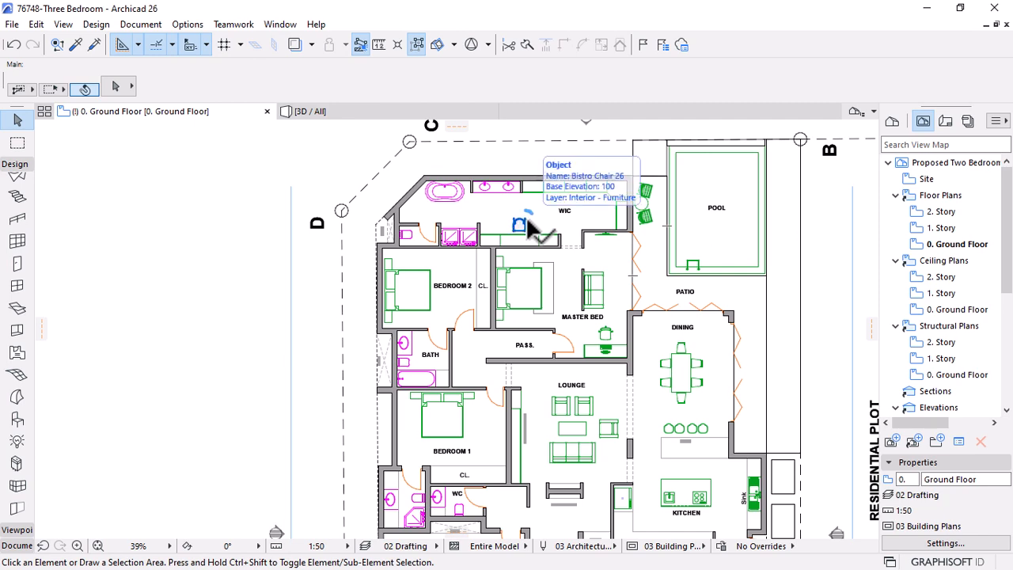
scroll(532, 230, down, 1)
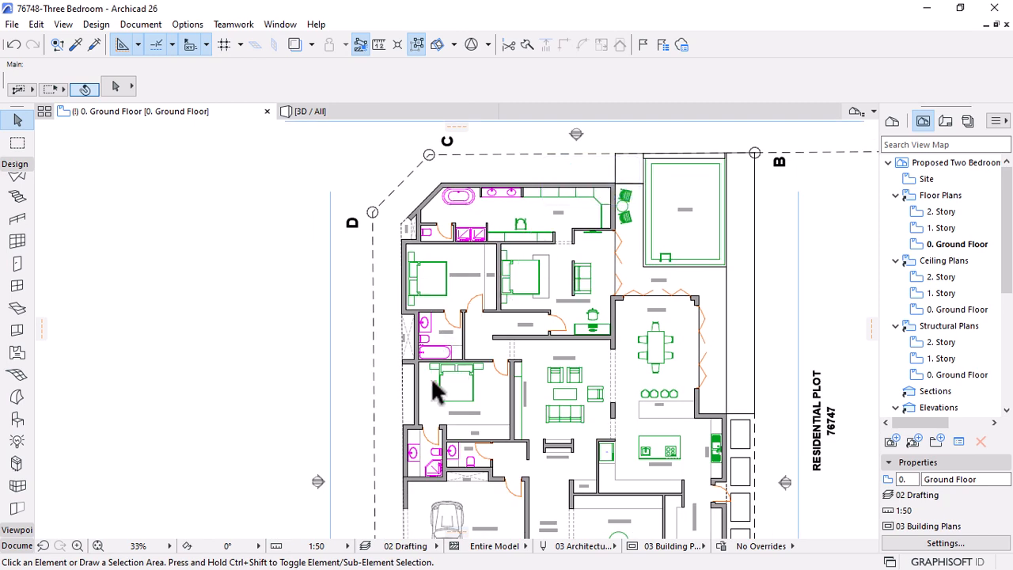
scroll(434, 380, up, 1)
scroll(475, 418, down, 1)
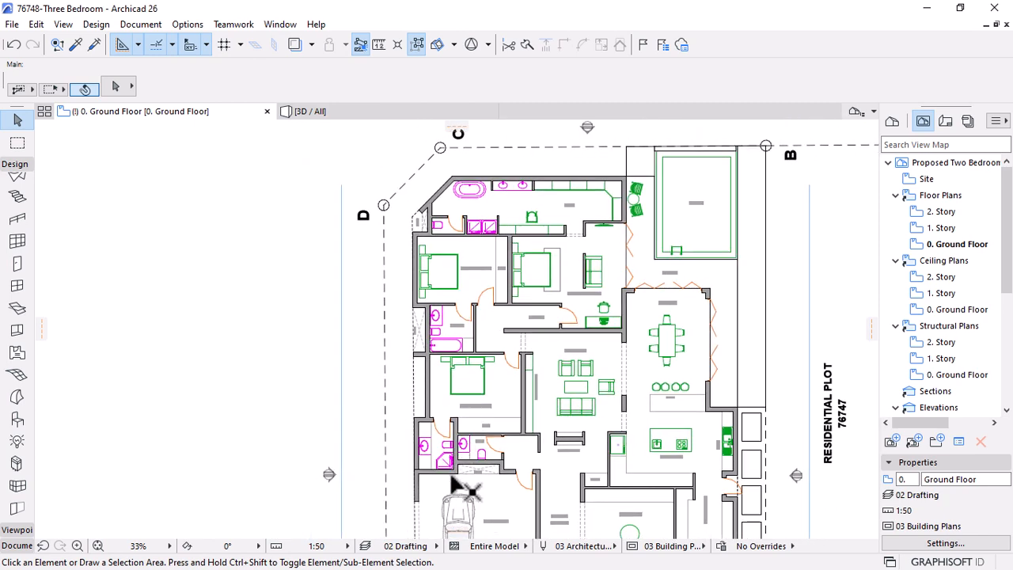
scroll(459, 482, up, 2)
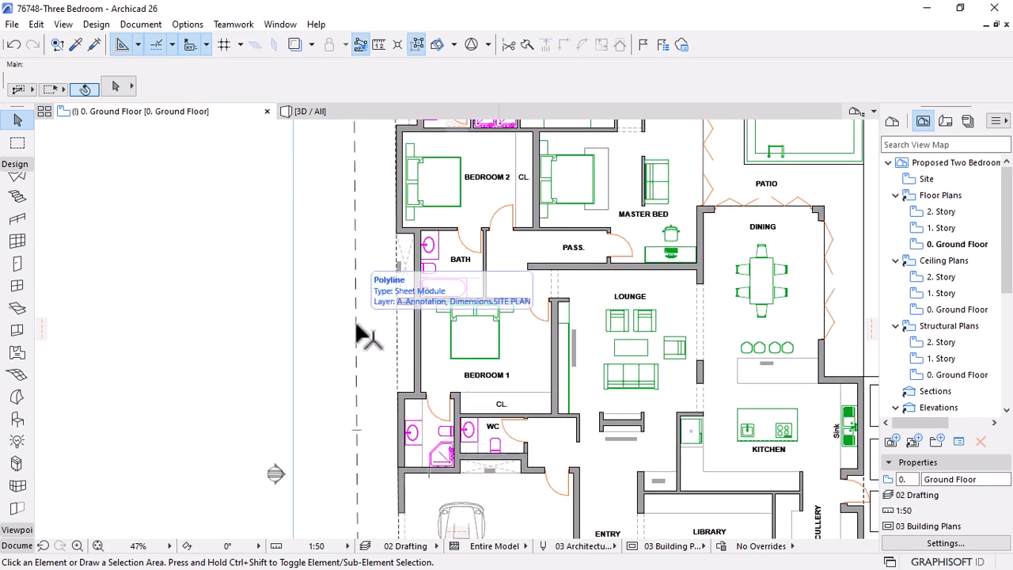
Open the 3D view of the house and inspect the walls, doors and furniture from several angles
click(336, 111)
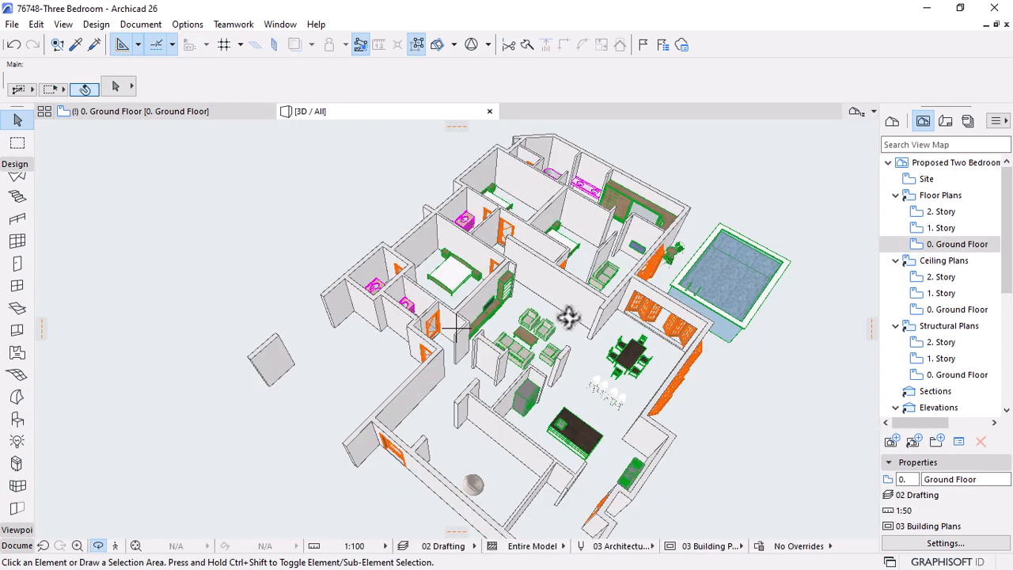
shift+middle_drag(555, 310, 546, 377)
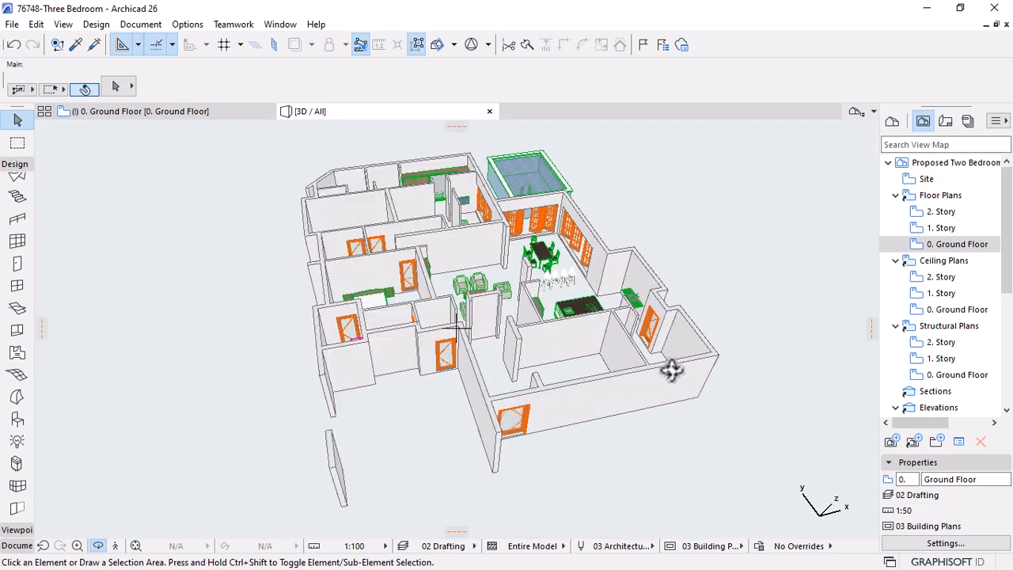
shift+middle_drag(707, 350, 730, 310)
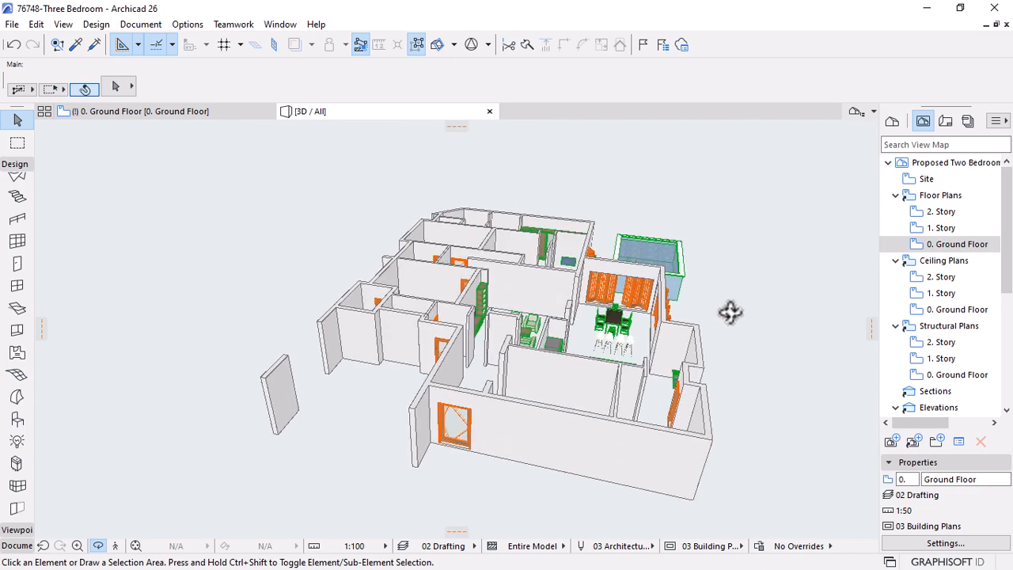
shift+middle_drag(452, 346, 618, 357)
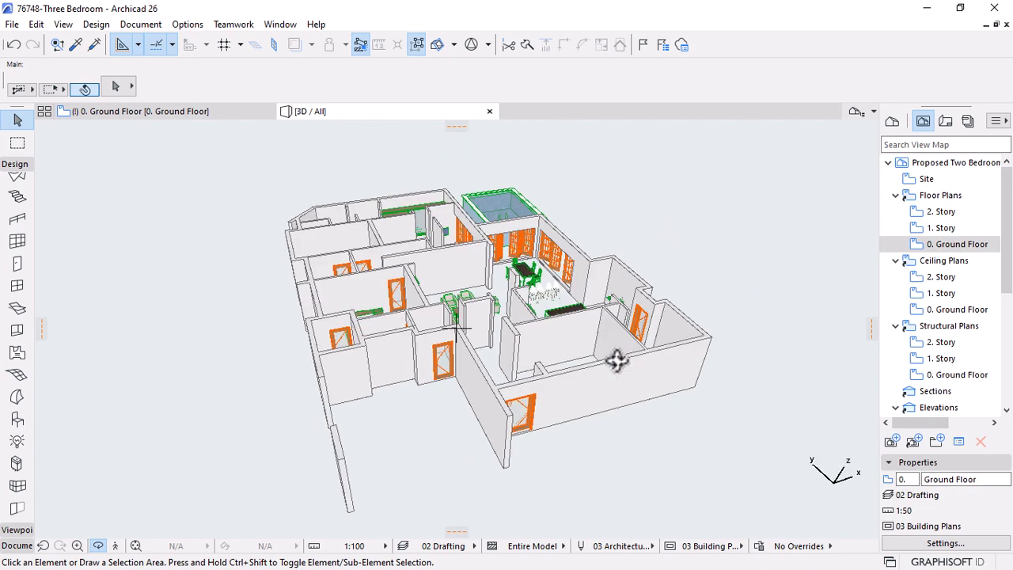
Return to the ground floor plan and select the counter outline in the scullery to inspect its line settings
click(179, 111)
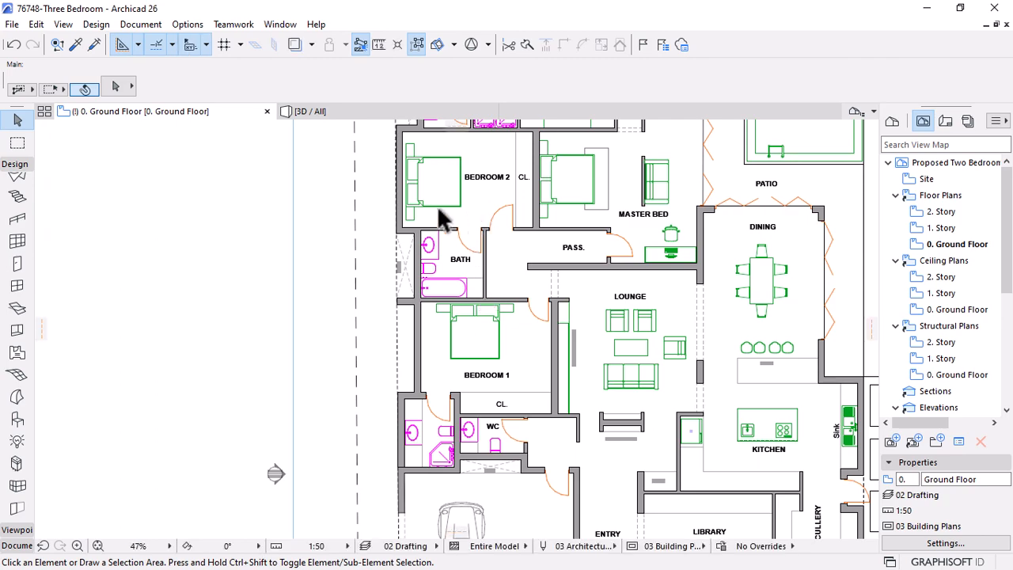
scroll(441, 219, down, 2)
scroll(411, 341, down, 1)
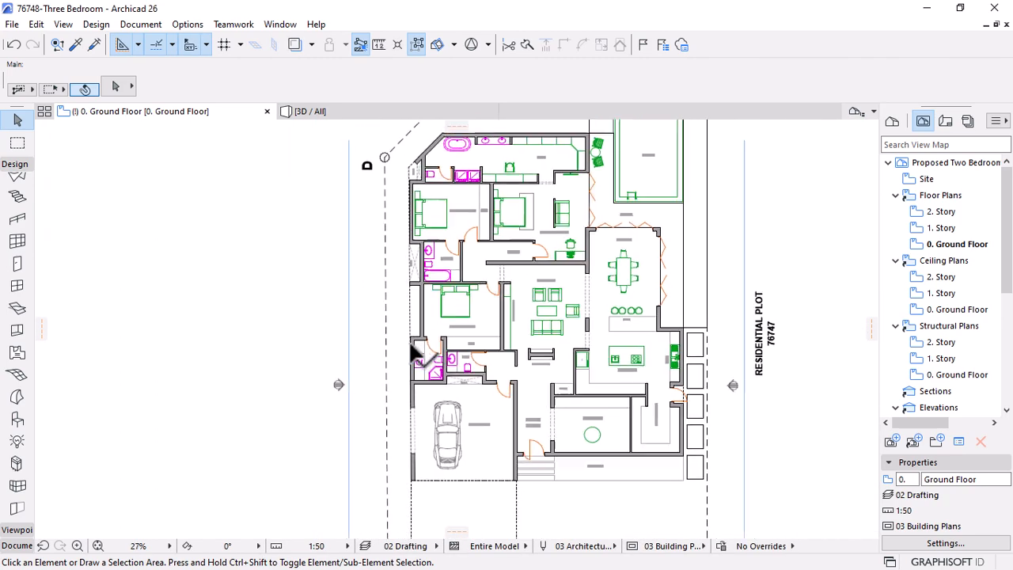
scroll(742, 444, up, 2)
scroll(747, 454, up, 1)
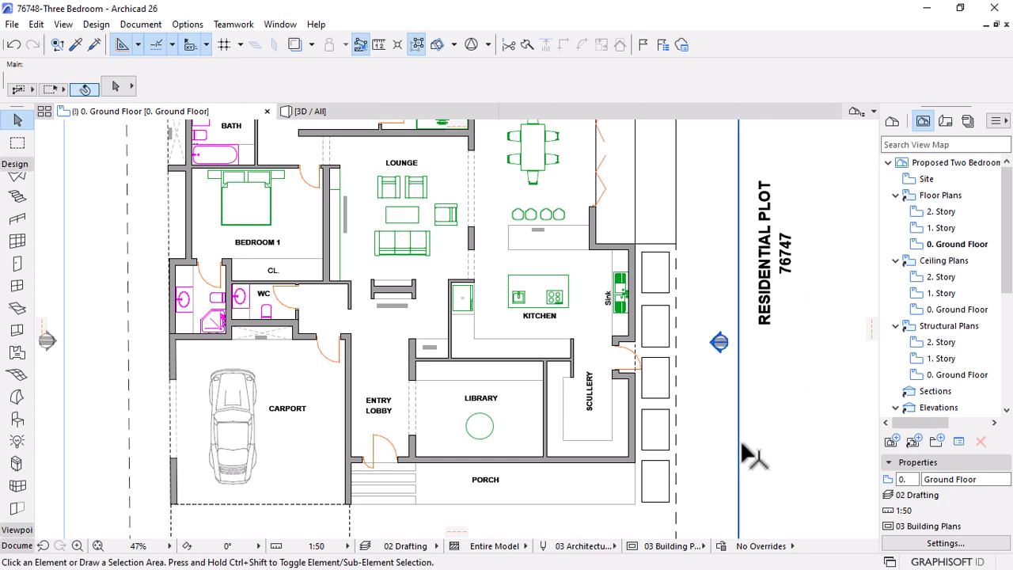
scroll(584, 483, up, 2)
click(568, 417)
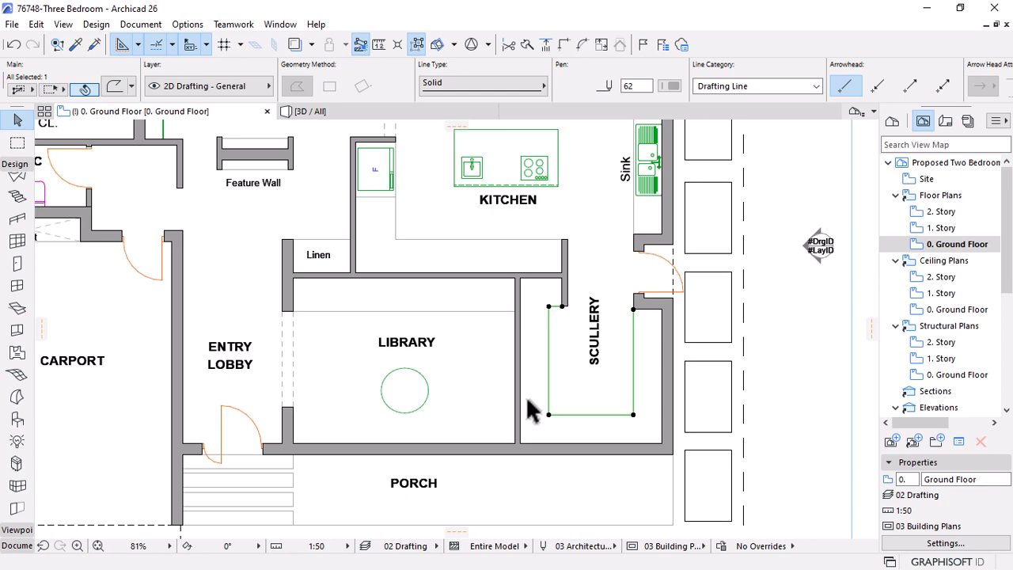
Select the line marking the front of the closet in Bedroom 1
scroll(600, 450, down, 1)
scroll(603, 443, down, 1)
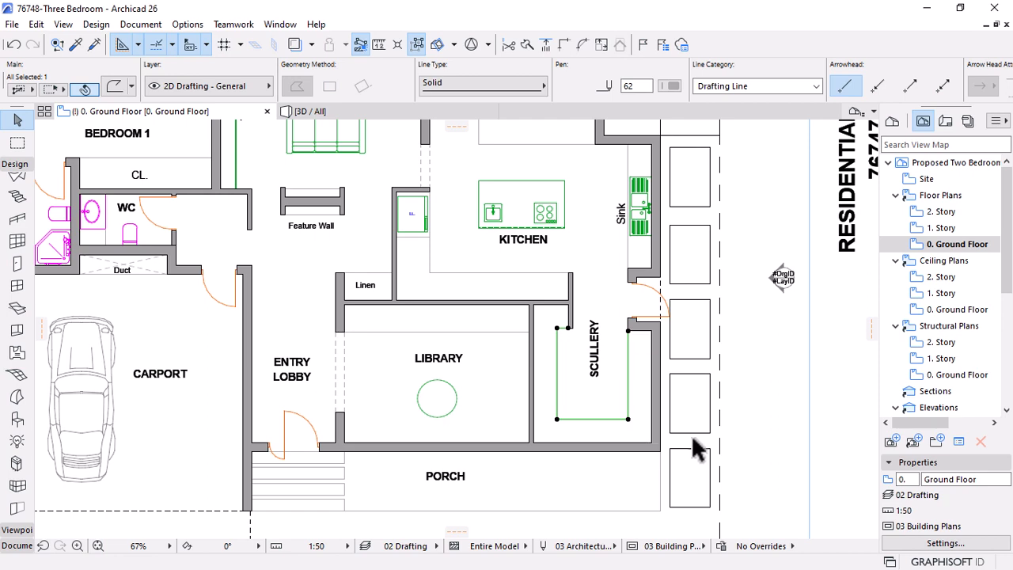
scroll(693, 388, down, 3)
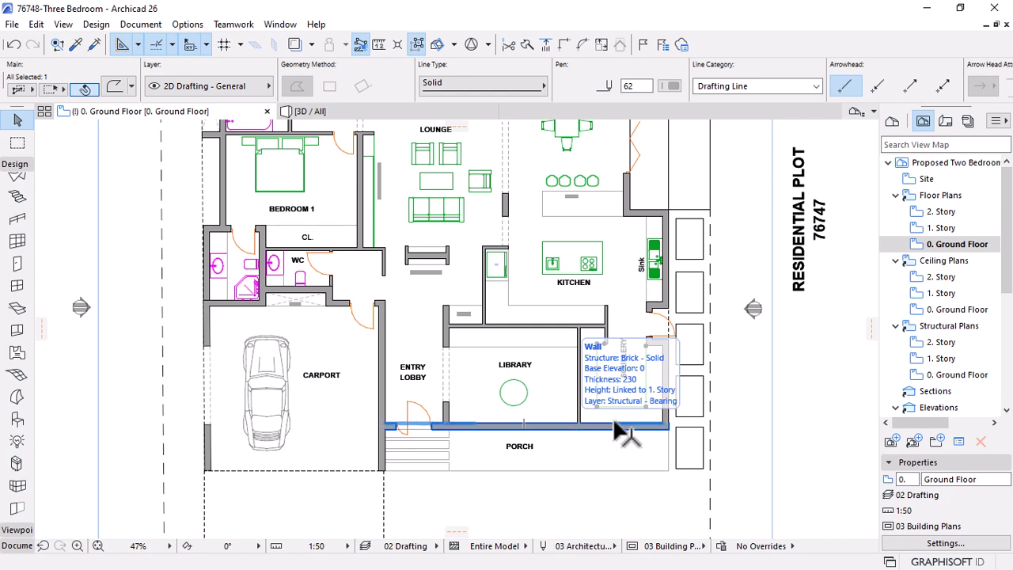
scroll(664, 439, down, 2)
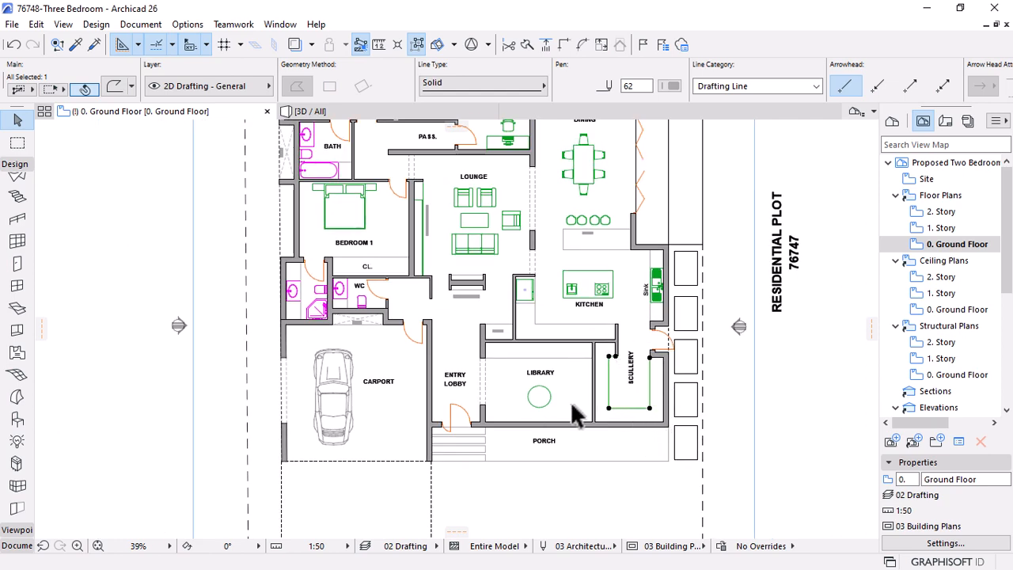
scroll(566, 392, down, 2)
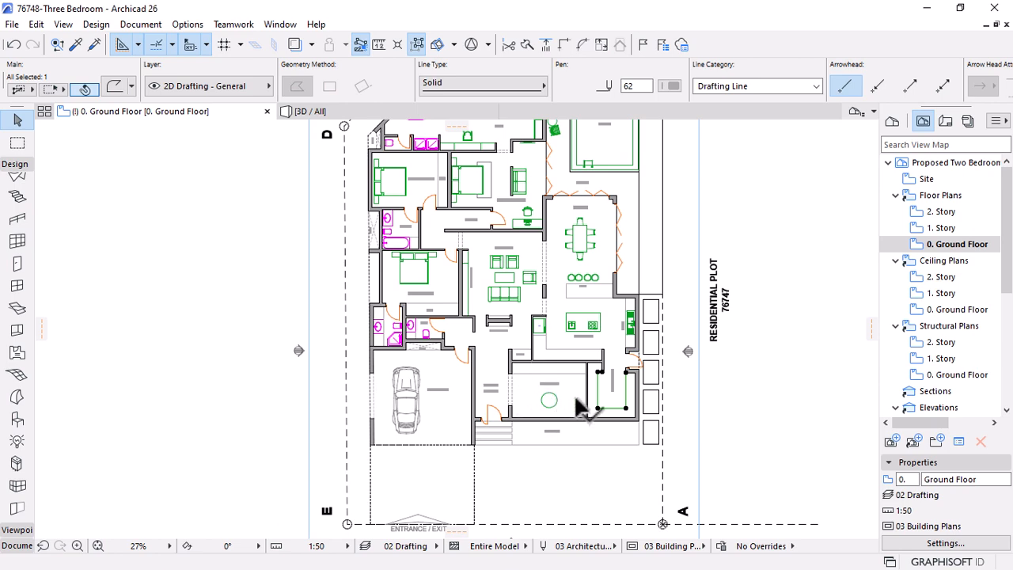
scroll(607, 407, up, 2)
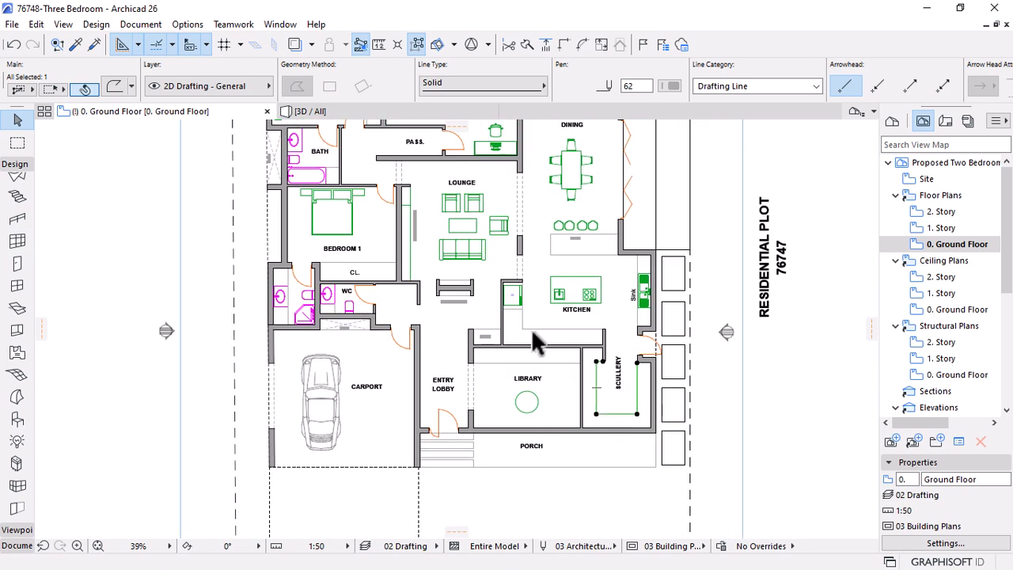
scroll(481, 320, up, 3)
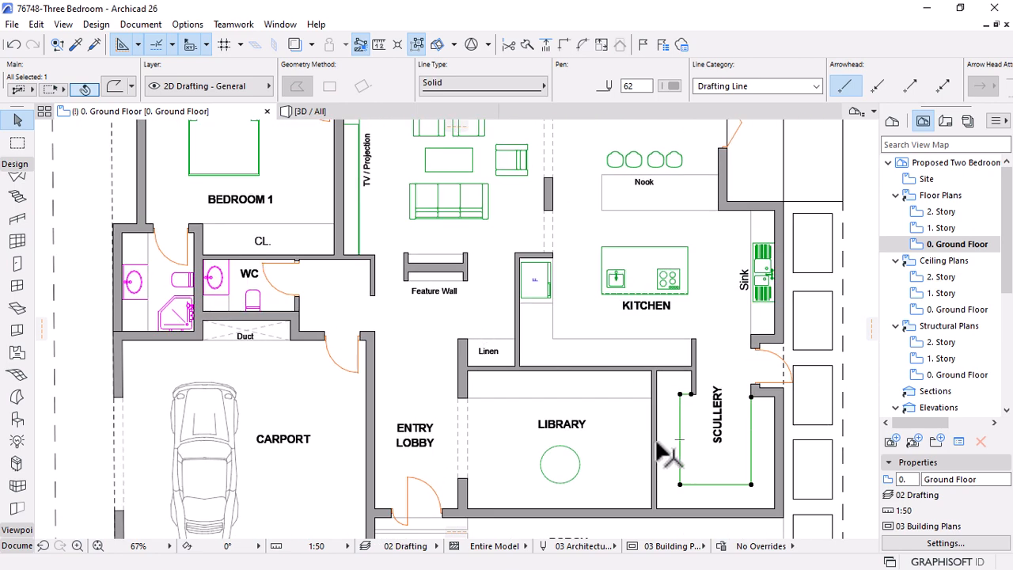
click(263, 223)
scroll(570, 435, down, 3)
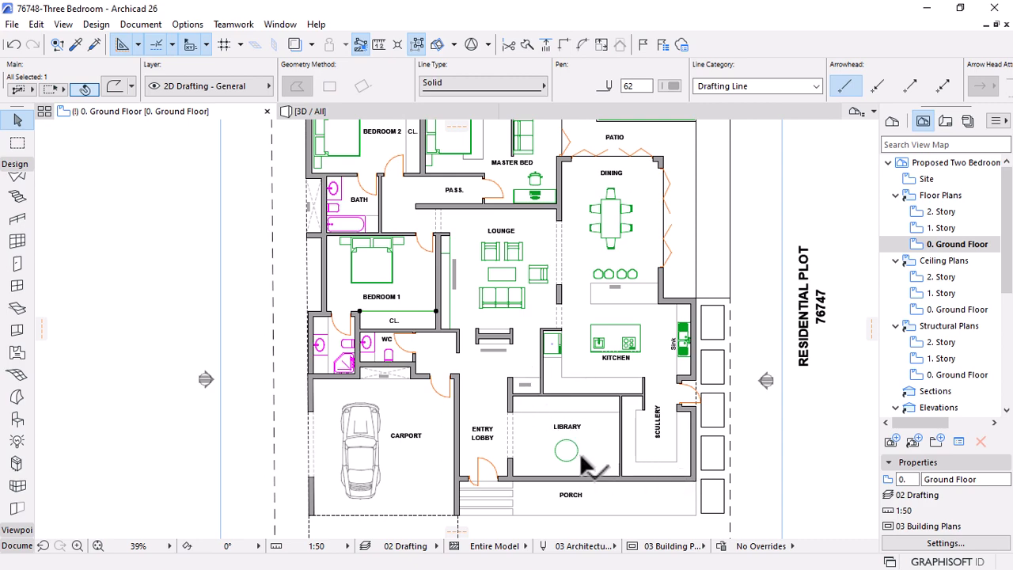
Delete the horizontal line that marks the shelf along the upper wall of the library
scroll(580, 475, up, 8)
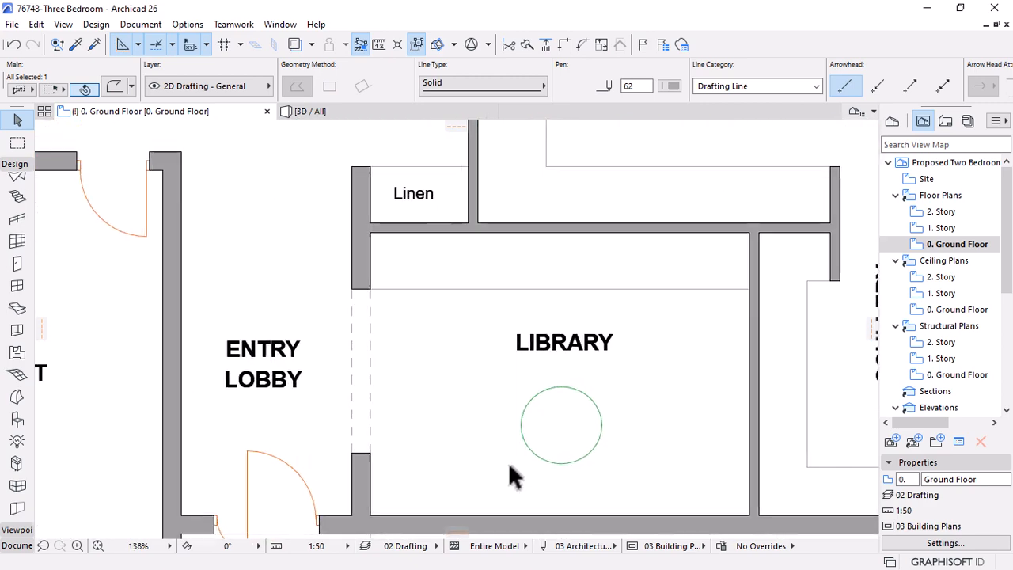
click(546, 262)
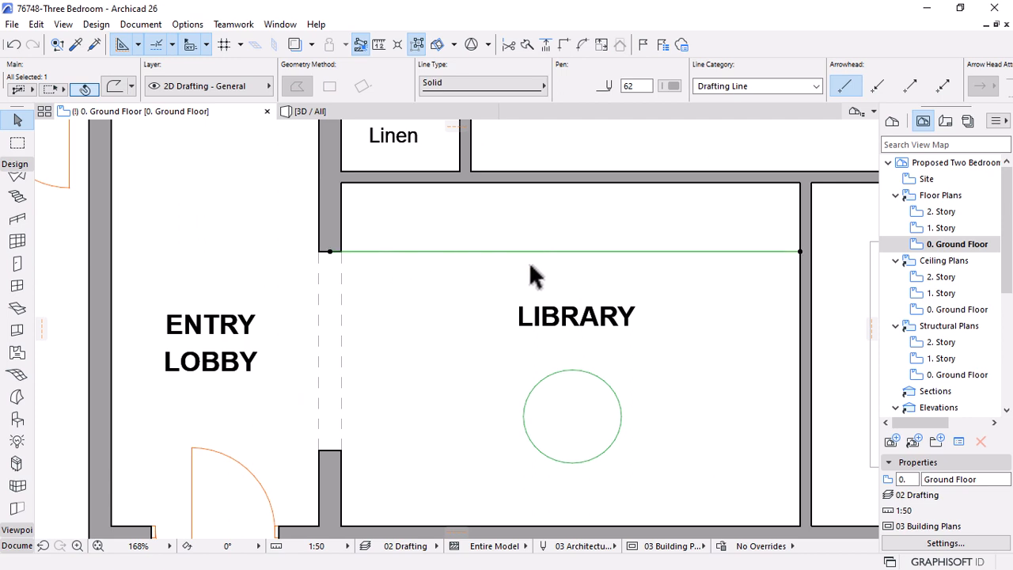
click(393, 307)
click(480, 249)
key(Delete)
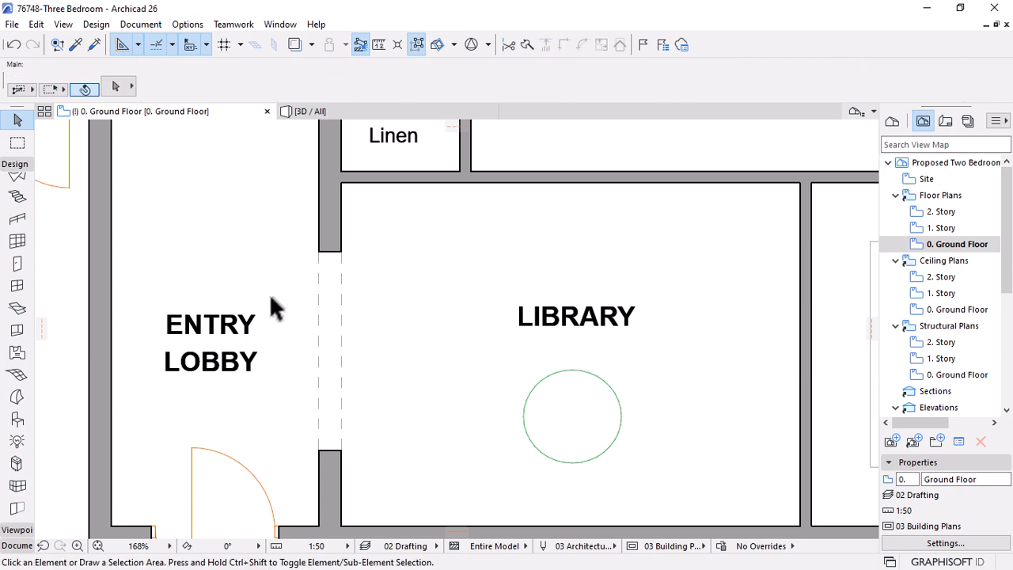
Choose Bookshelf 02 26 from the Cabinets and Shelves 26 library folder as the default for the Object tool
click(18, 420)
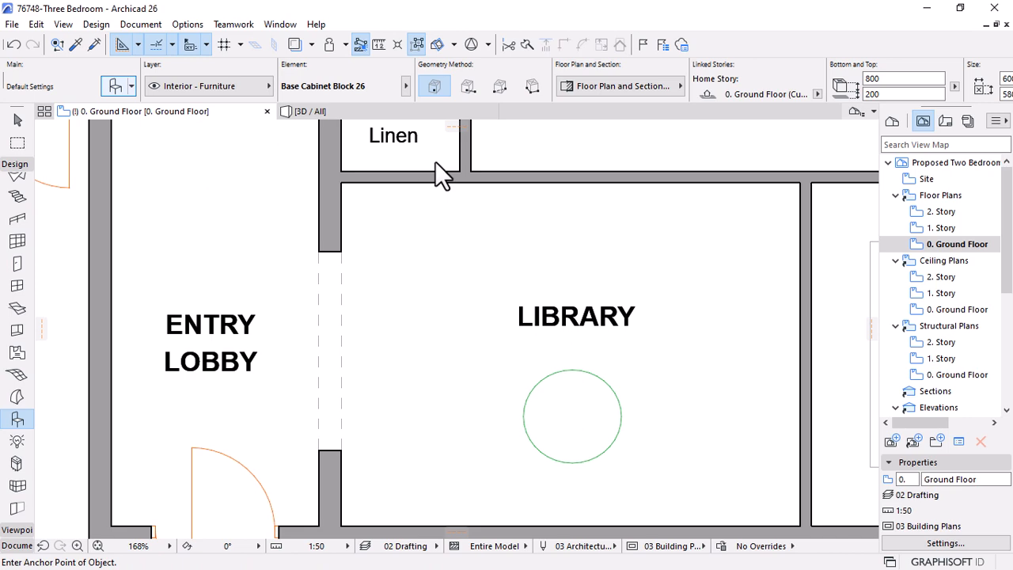
key(ctrl+t)
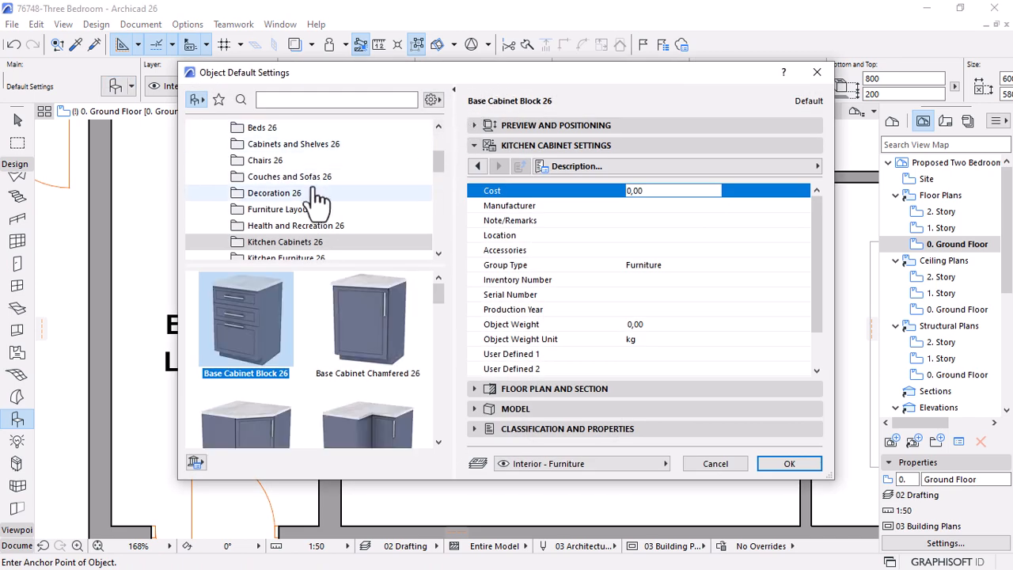
click(324, 145)
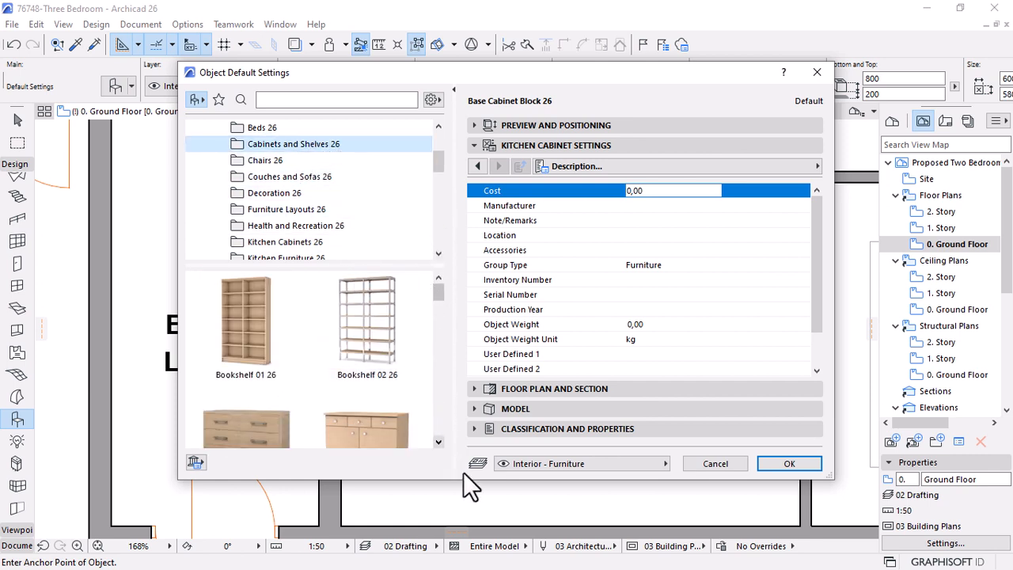
drag(526, 479, 525, 528)
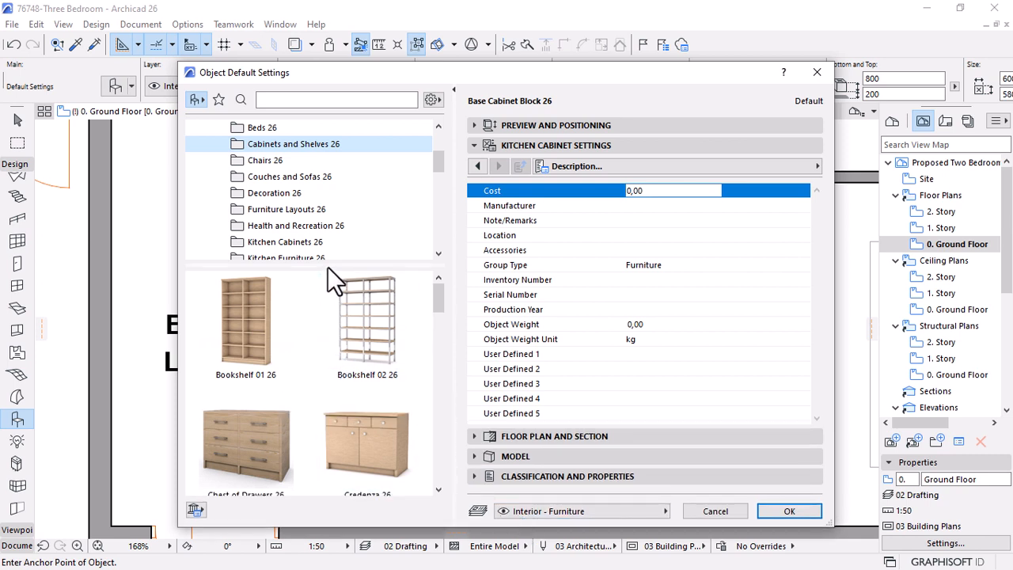
drag(327, 267, 331, 224)
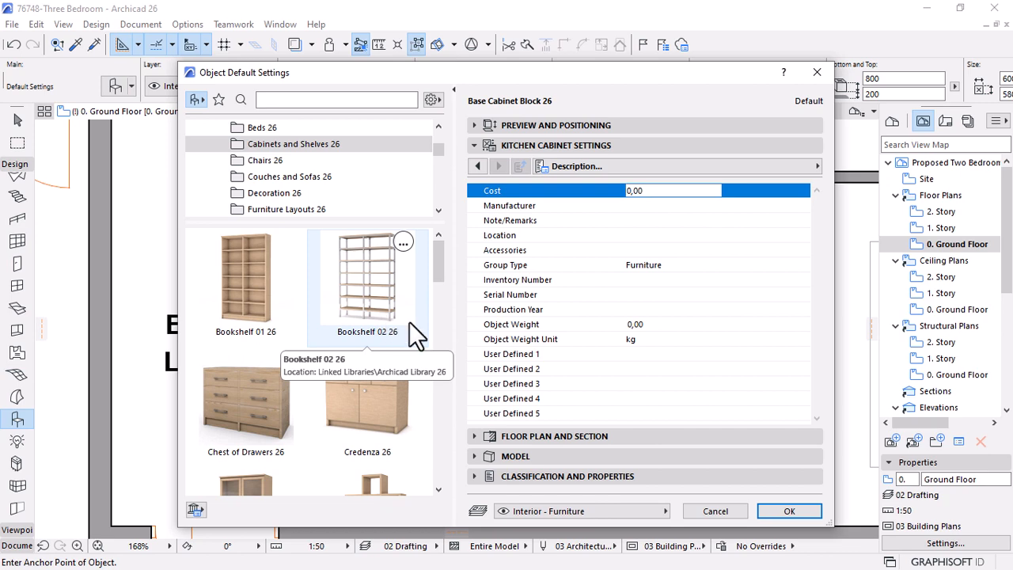
scroll(407, 329, down, 3)
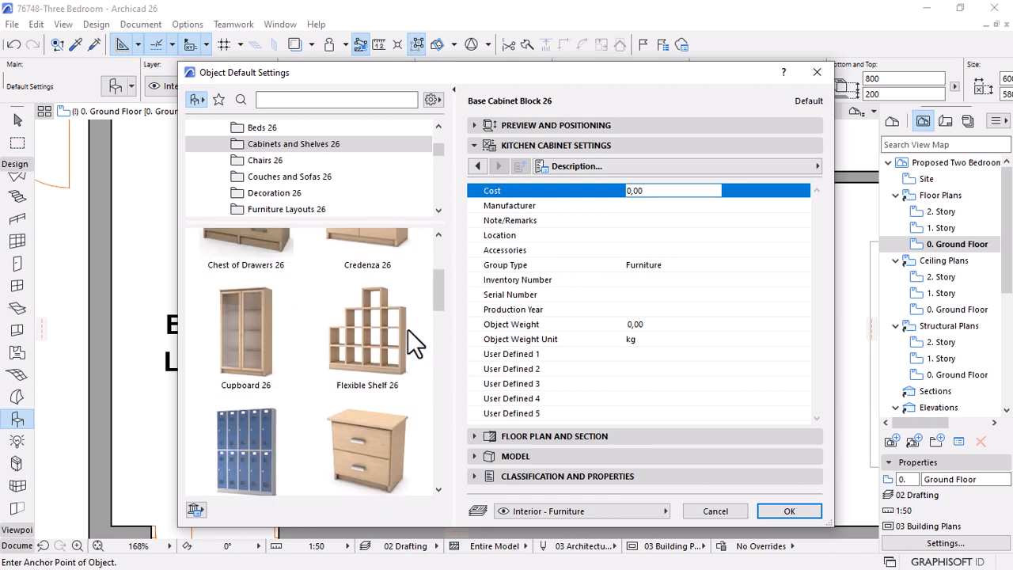
scroll(407, 330, up, 2)
scroll(328, 319, up, 1)
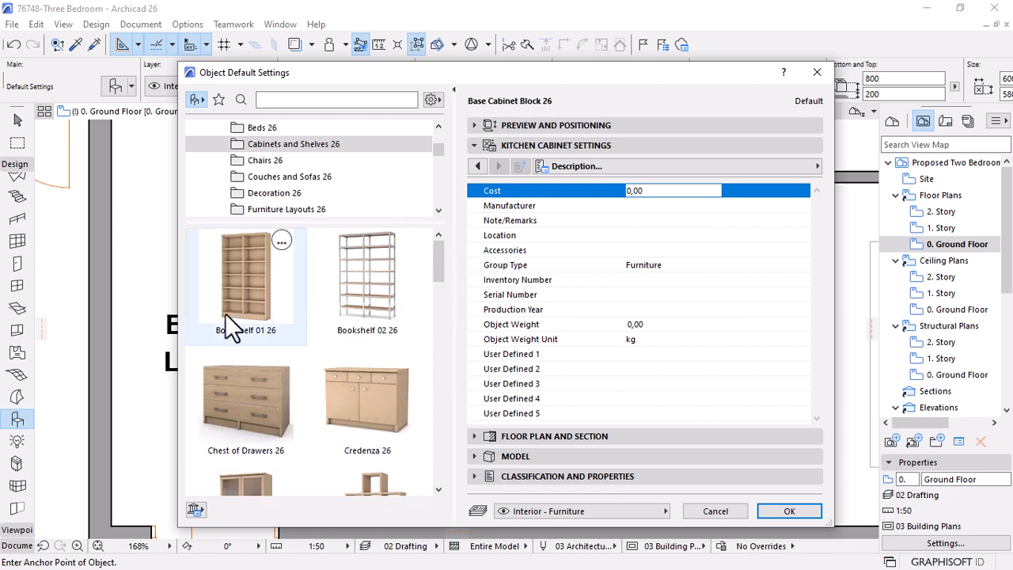
click(374, 292)
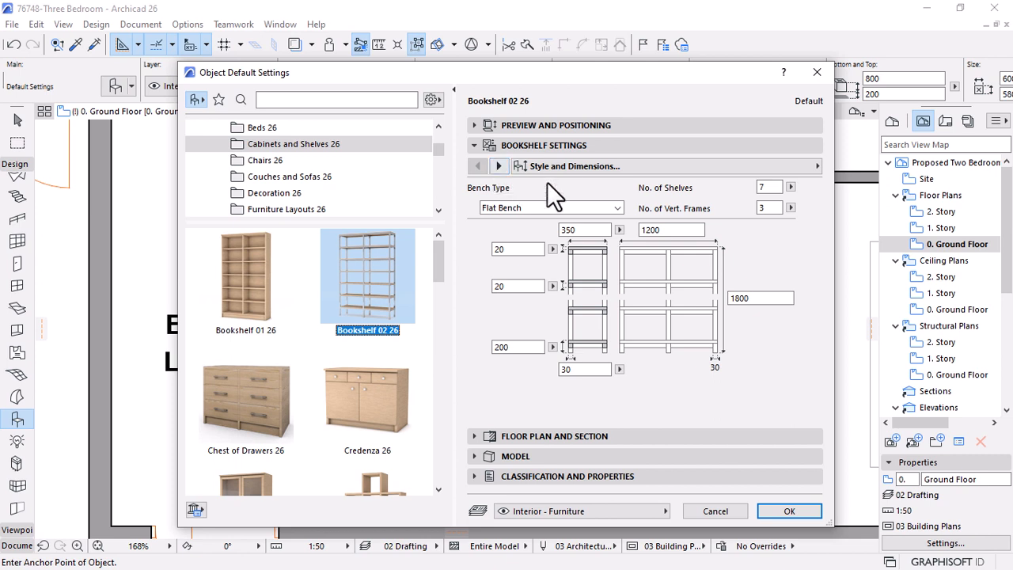
Set the bookshelf's 2D detail level to Symbolic with the crossed-rectangle symbol and make its fill background pen transparent
click(498, 165)
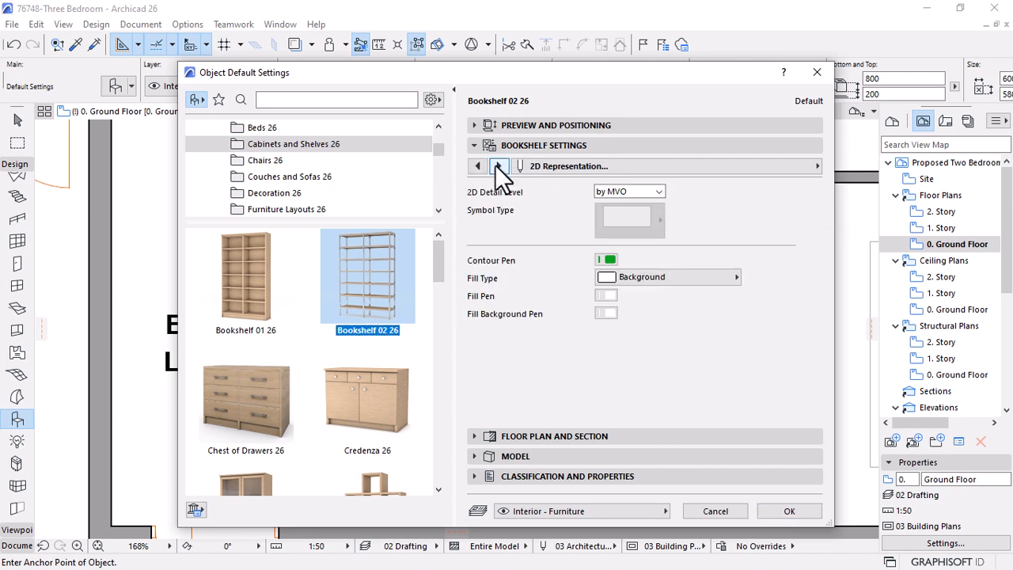
click(661, 190)
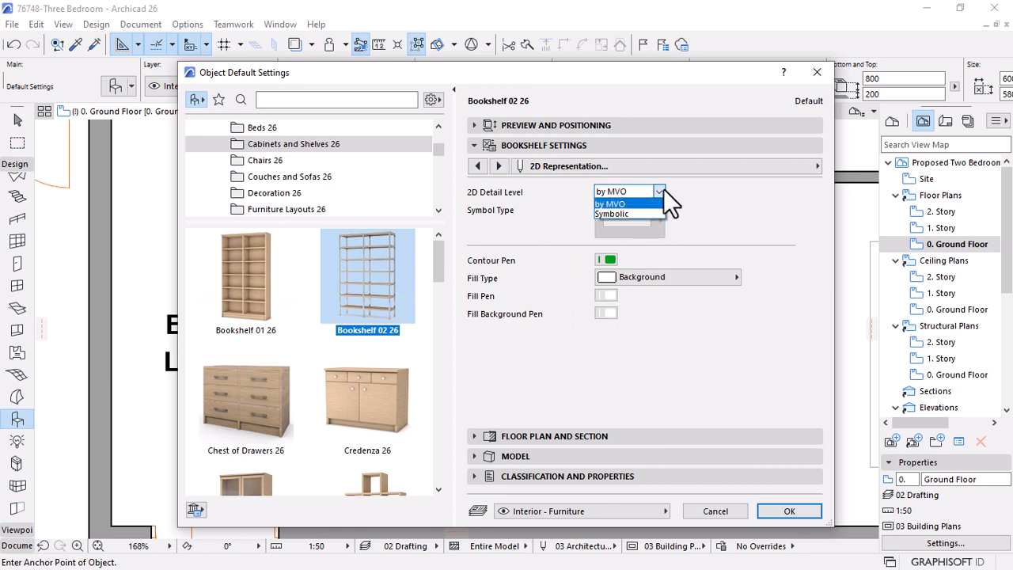
click(611, 214)
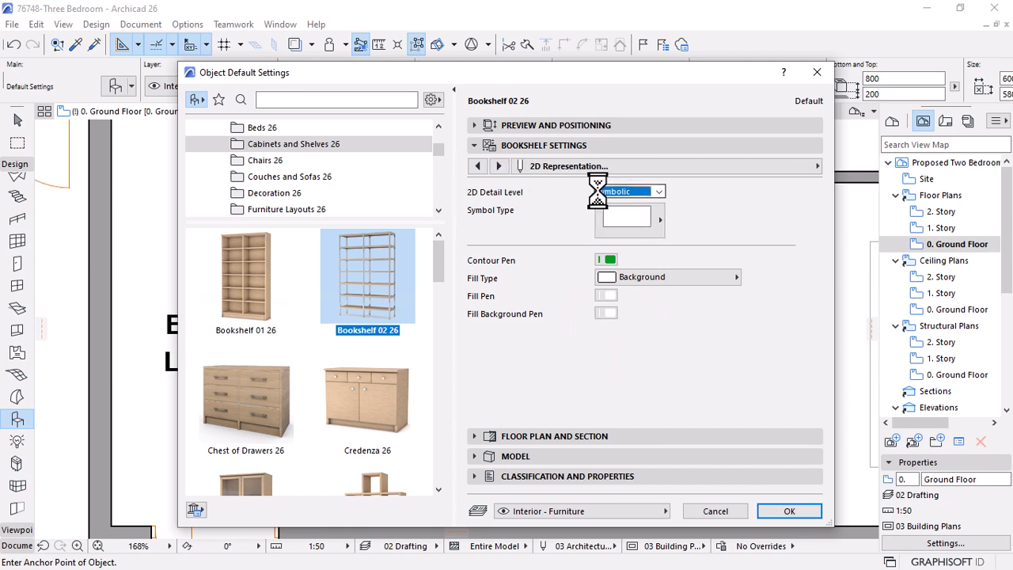
click(612, 219)
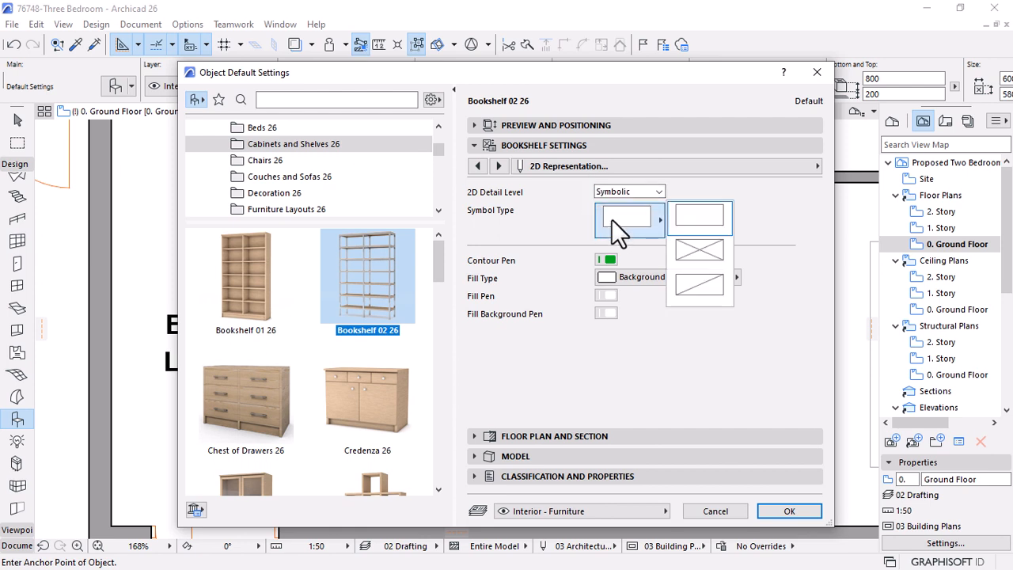
click(701, 253)
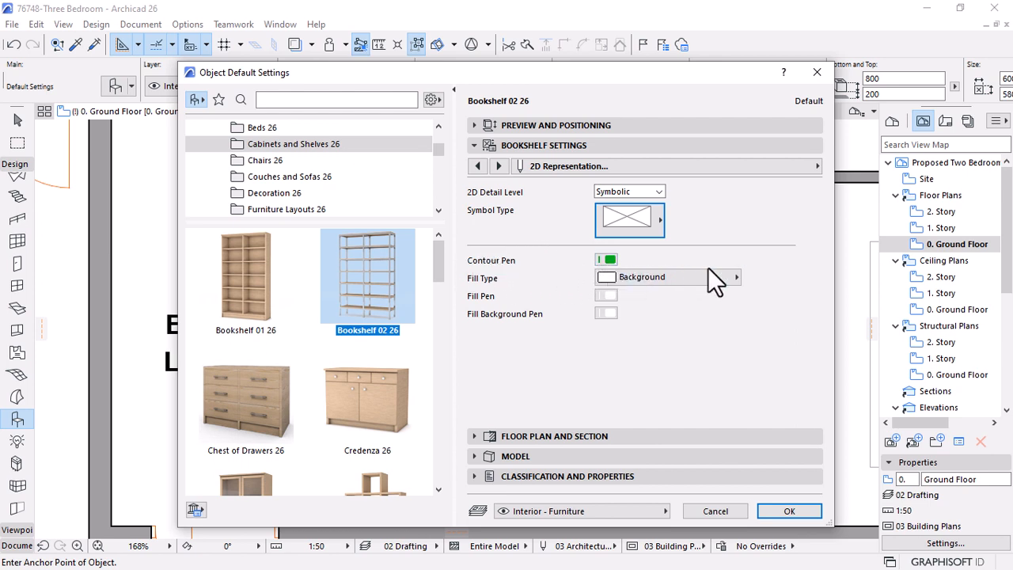
click(606, 315)
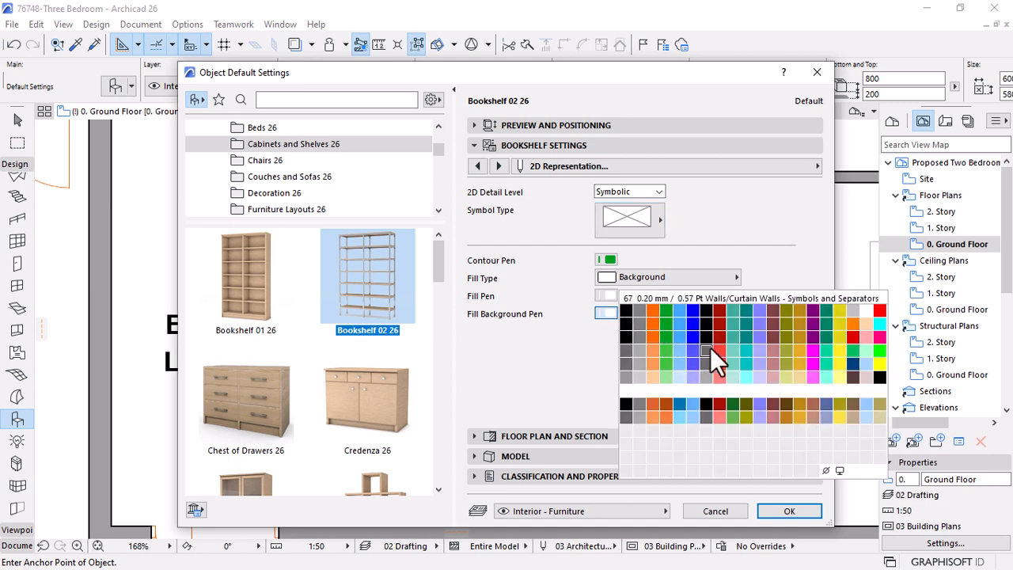
click(825, 469)
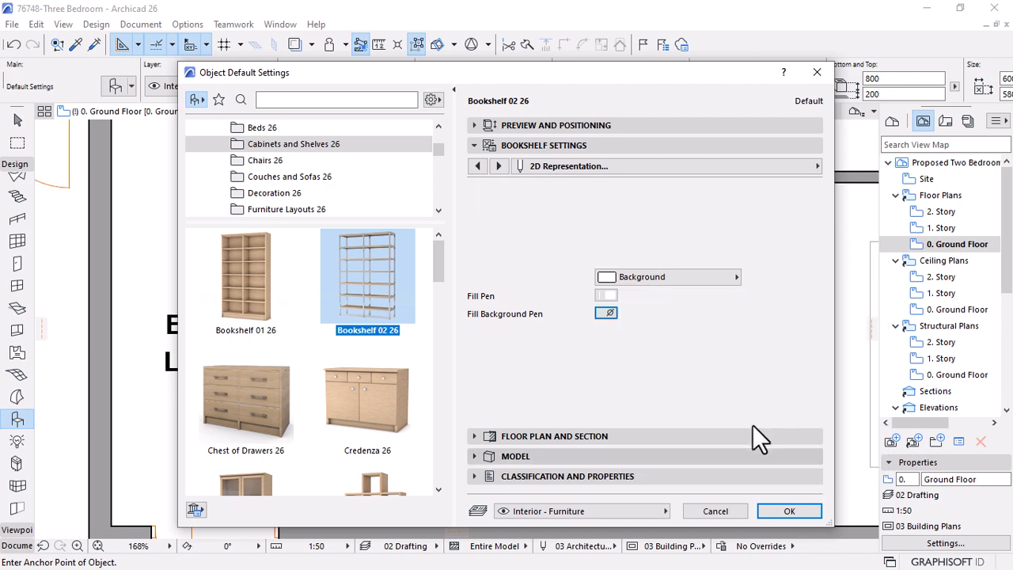
Set the bookshelf's 3D detail level to Full and accept the object settings
click(498, 166)
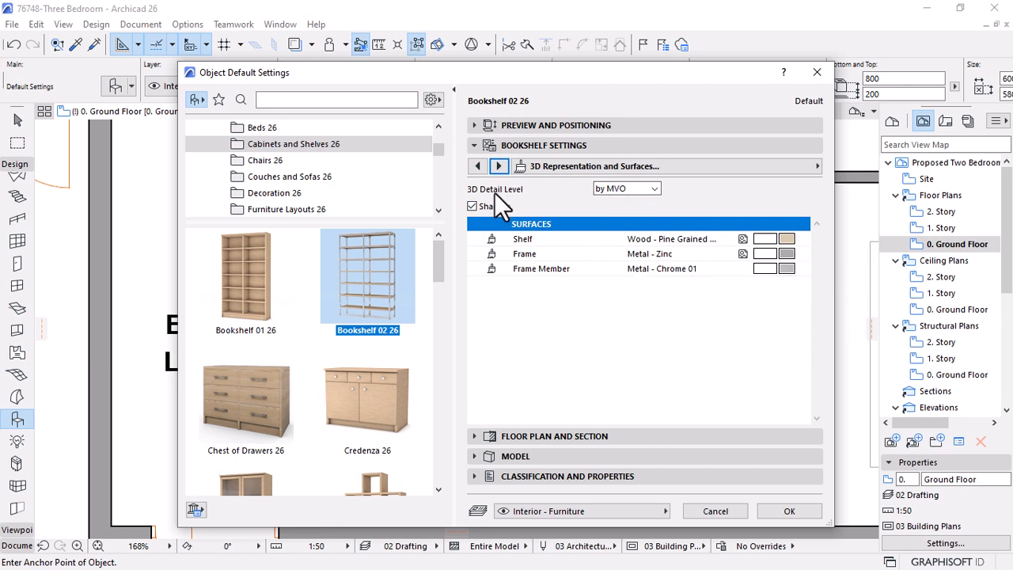
click(635, 189)
click(608, 211)
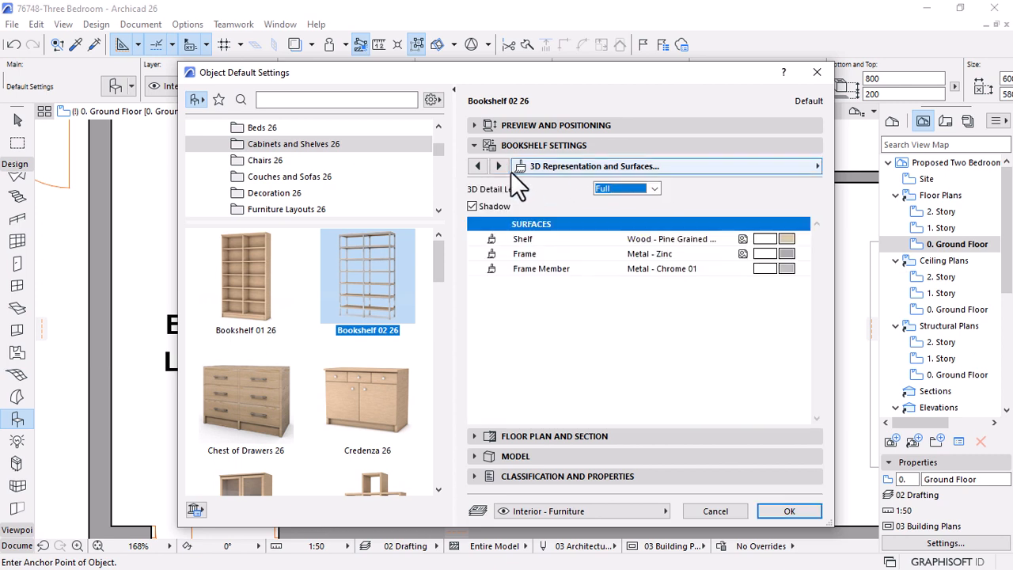
click(498, 166)
click(498, 167)
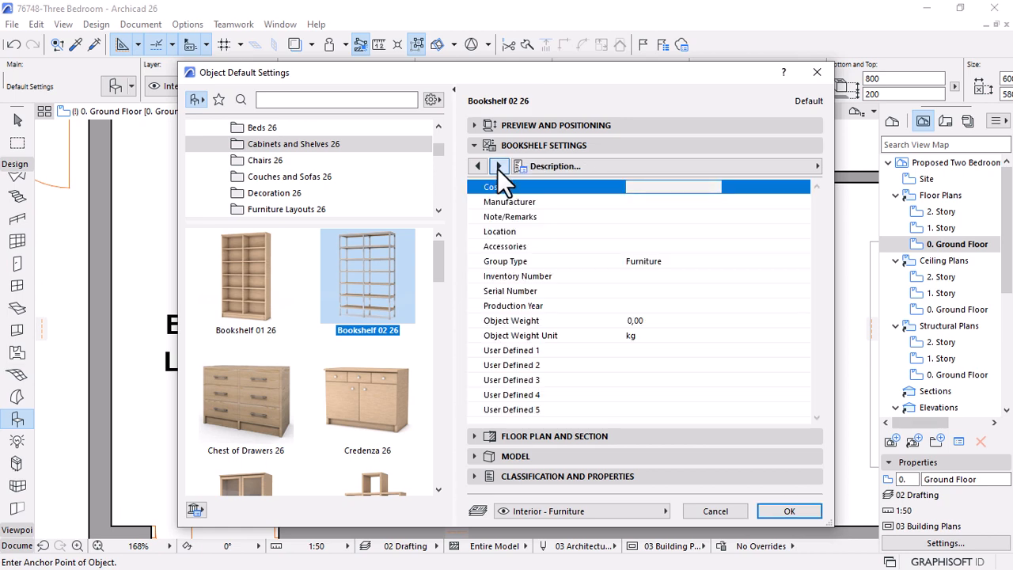
click(783, 510)
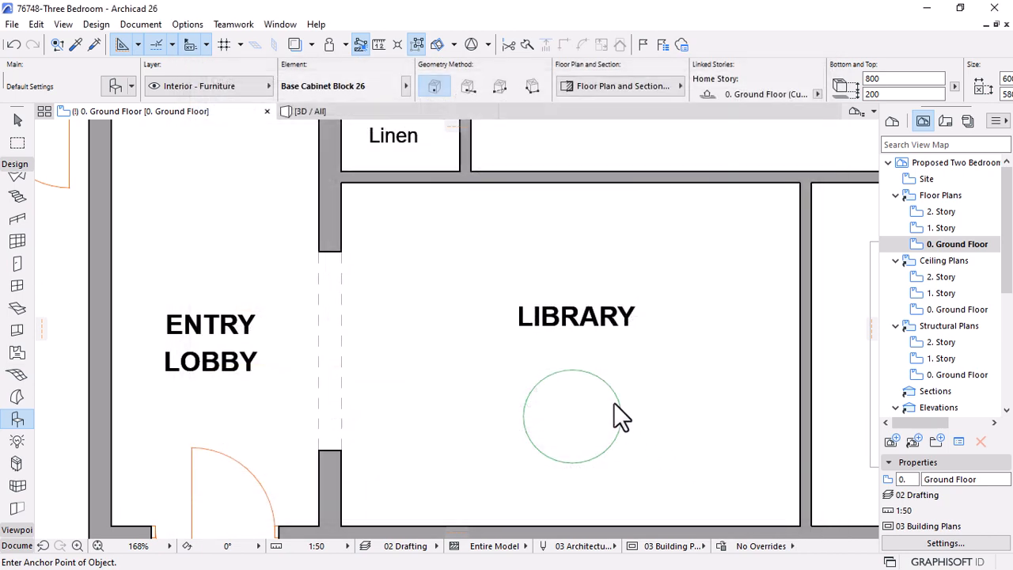
Place the bookshelf in the library and move it by its corner into the room's corner below the linen closet
click(512, 251)
scroll(315, 157, up, 1)
scroll(314, 157, up, 2)
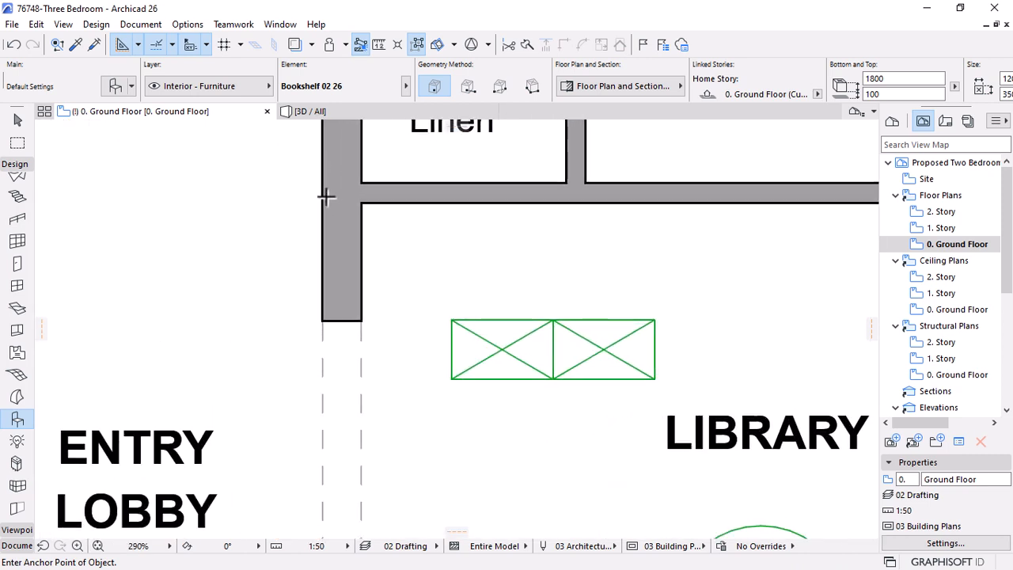
click(17, 119)
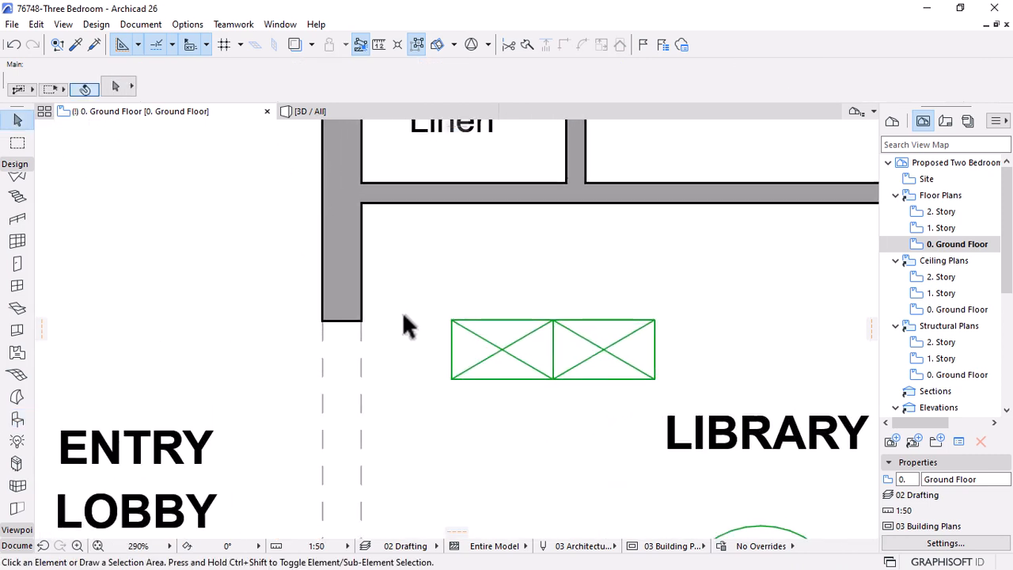
click(451, 322)
key(ctrl+d)
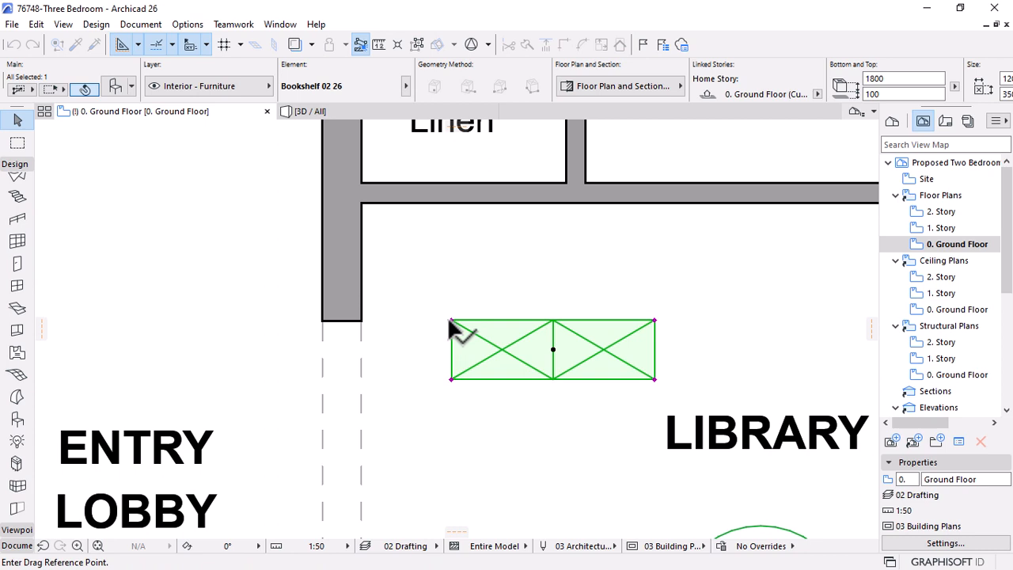
click(451, 321)
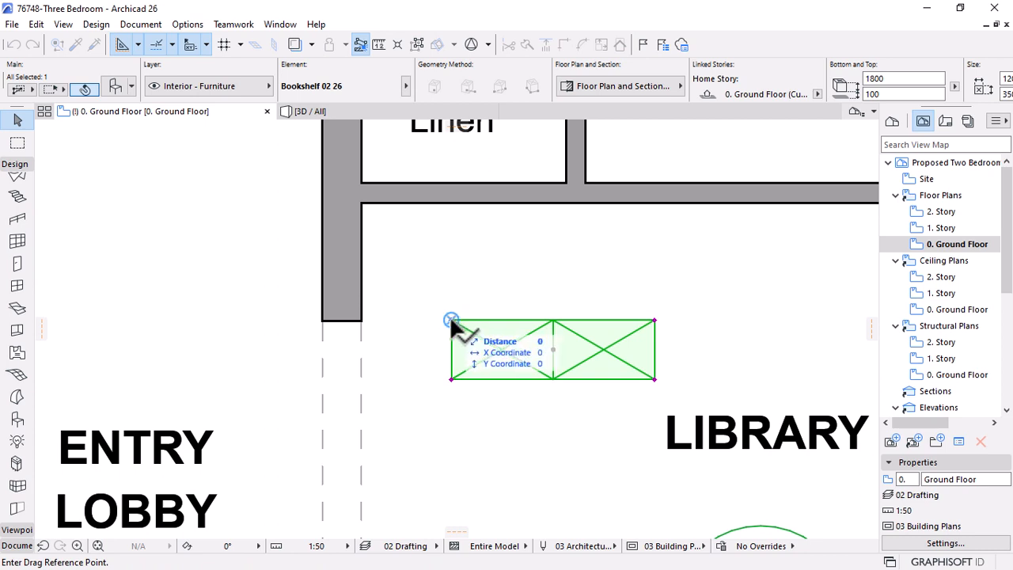
click(362, 204)
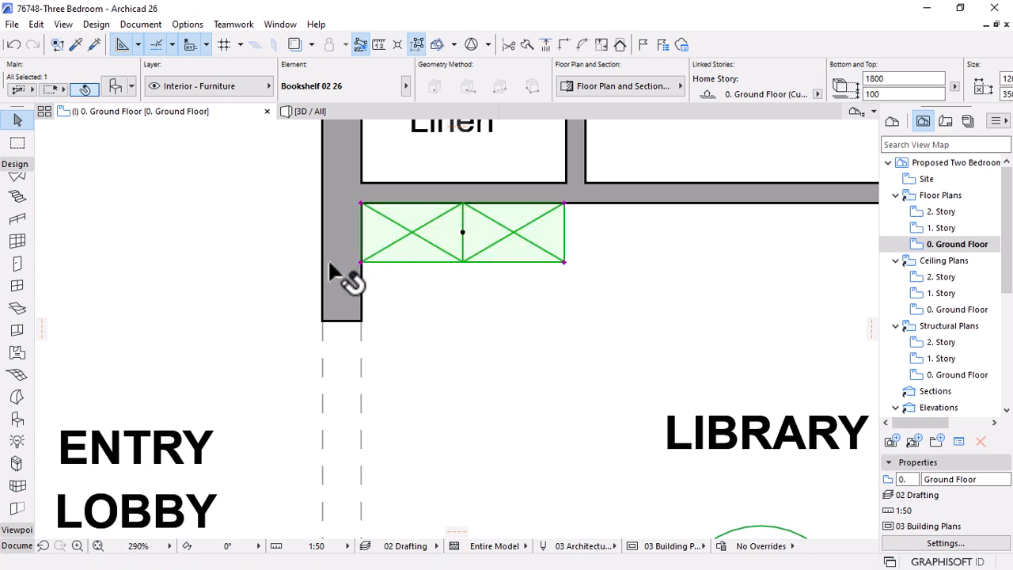
Stretch the bookshelf along the library's upper wall until it meets the wall next to the scullery
scroll(337, 277, down, 5)
click(442, 238)
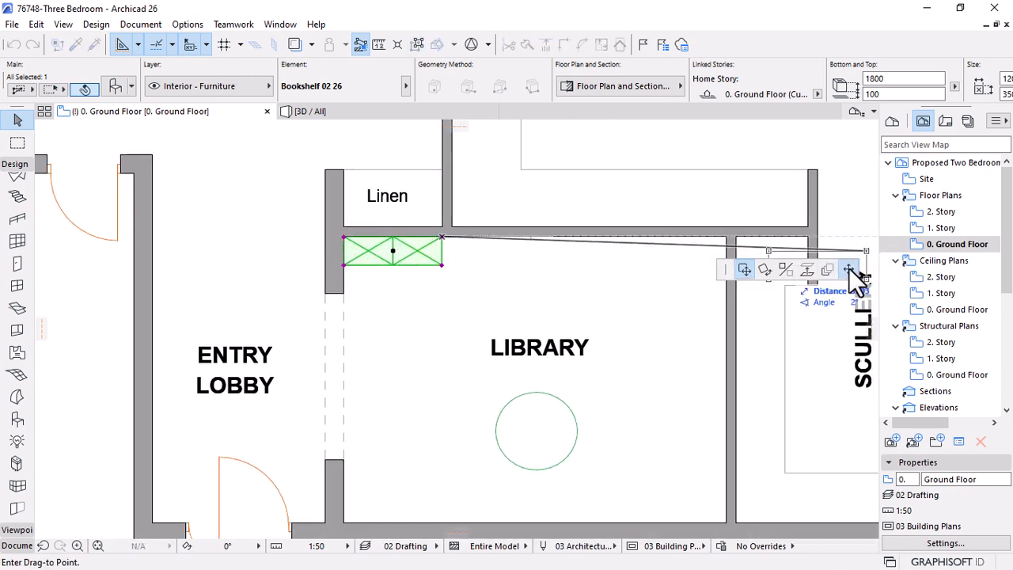
click(850, 270)
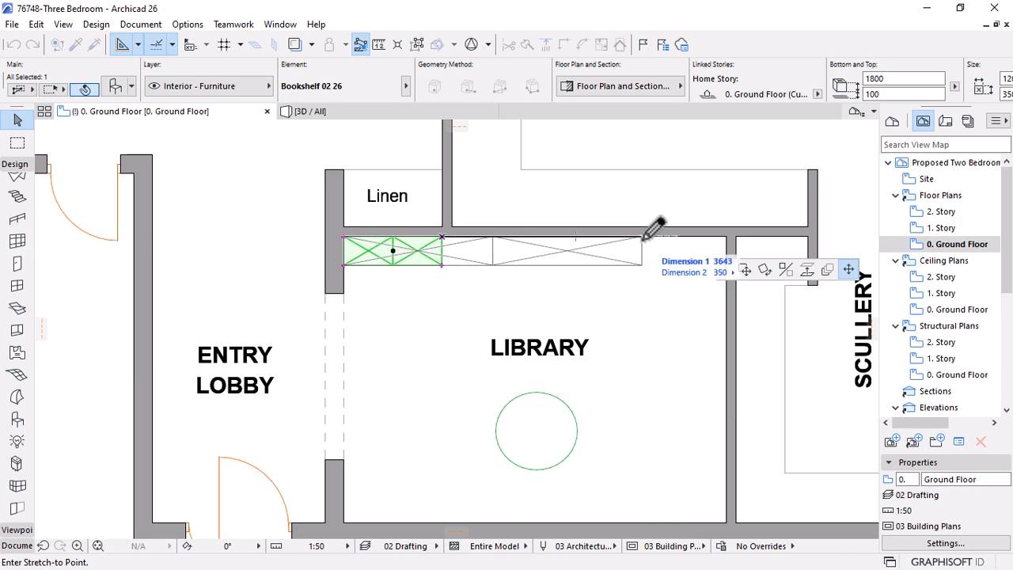
scroll(603, 237, up, 2)
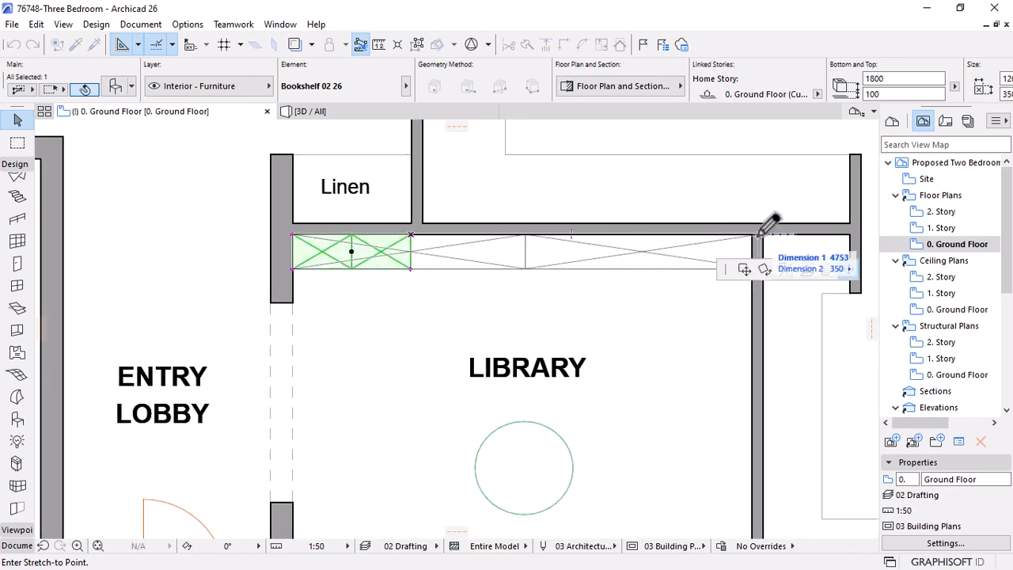
click(753, 235)
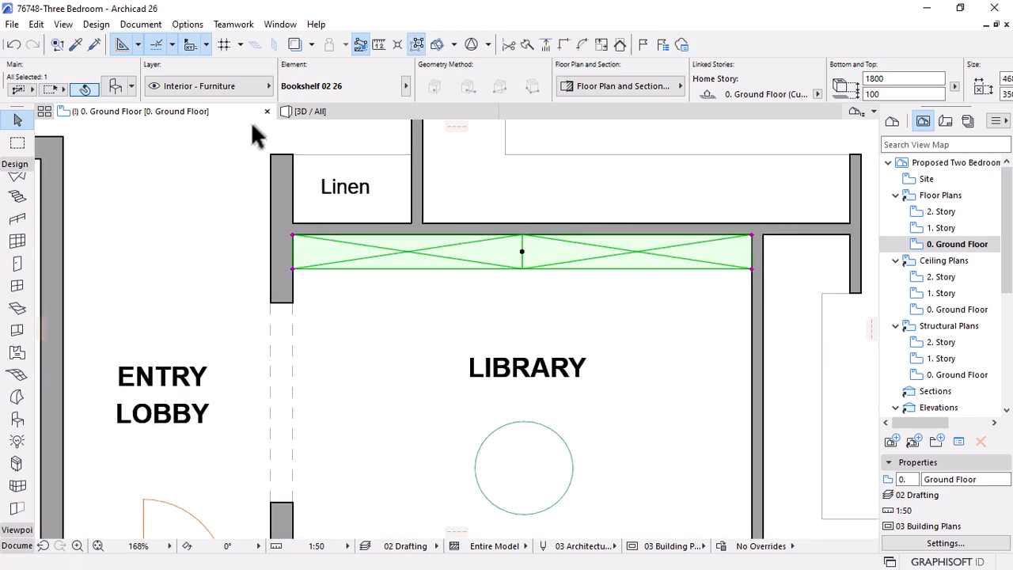
Inspect the library bookshelf up close in the 3D view and select it
click(352, 113)
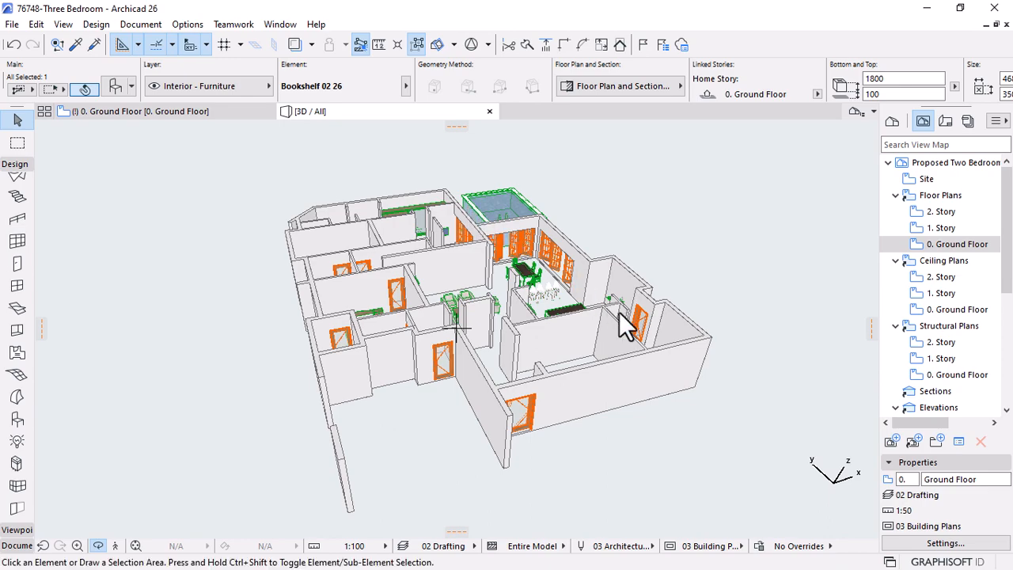
scroll(574, 348, up, 8)
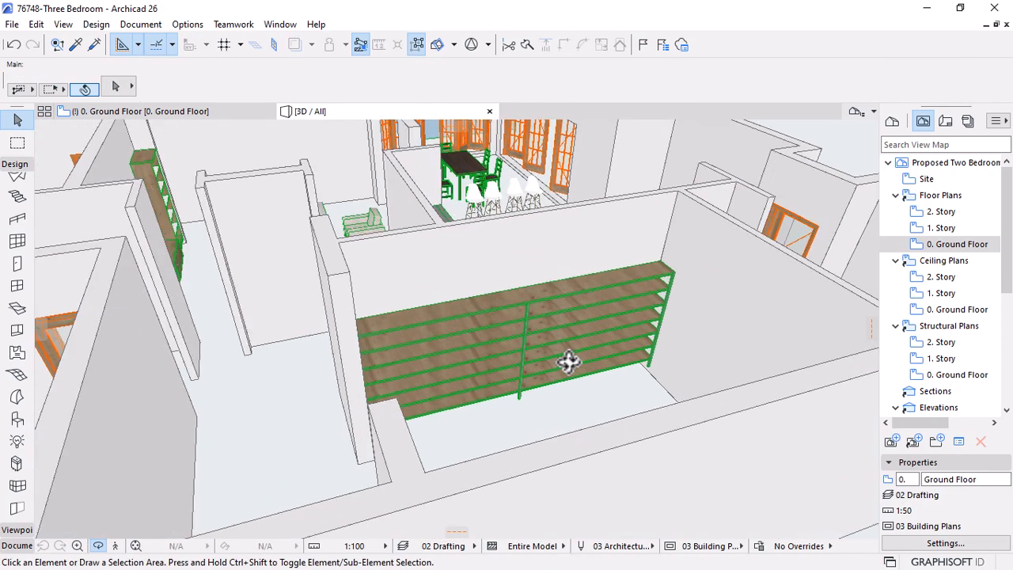
scroll(570, 363, up, 2)
drag(629, 391, 570, 430)
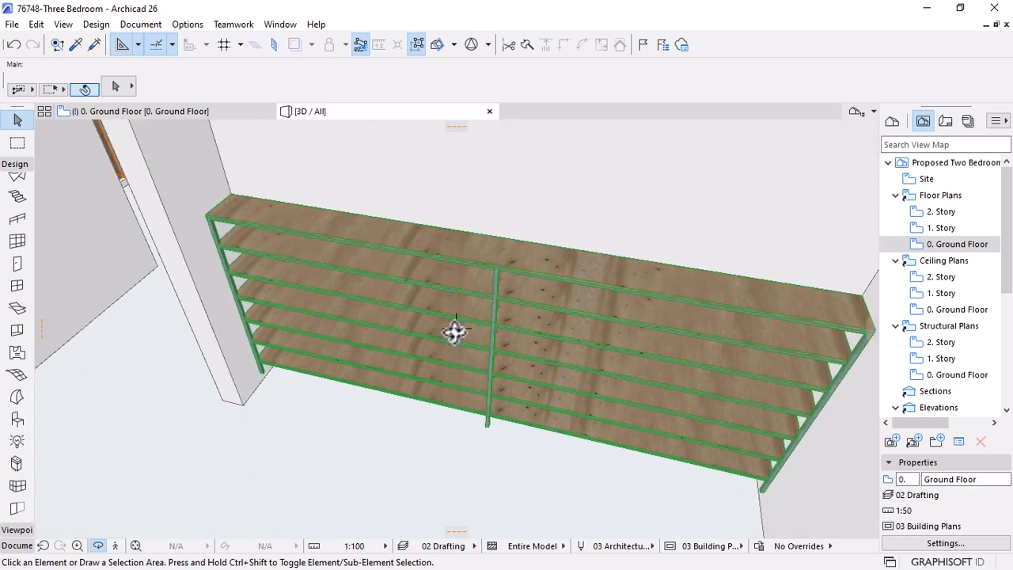
click(425, 260)
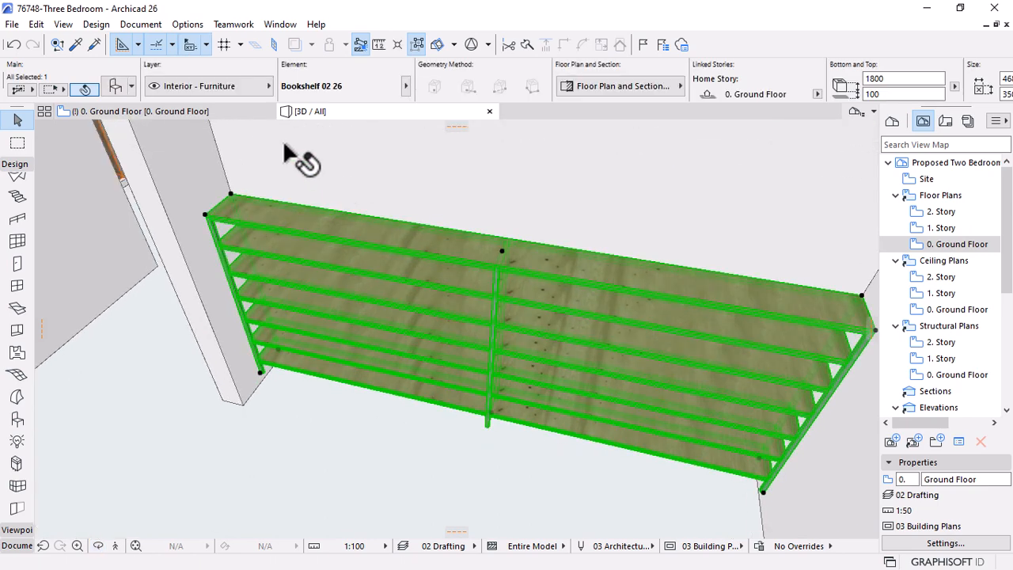
Set the library bookshelf's number of vertical frames to 5 and accept the settings
click(113, 82)
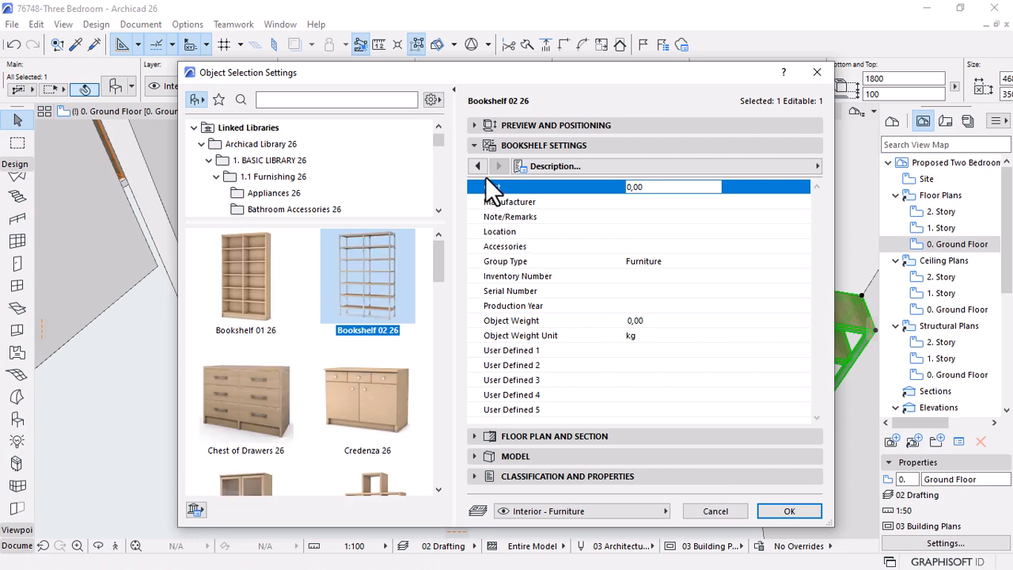
click(477, 167)
click(478, 166)
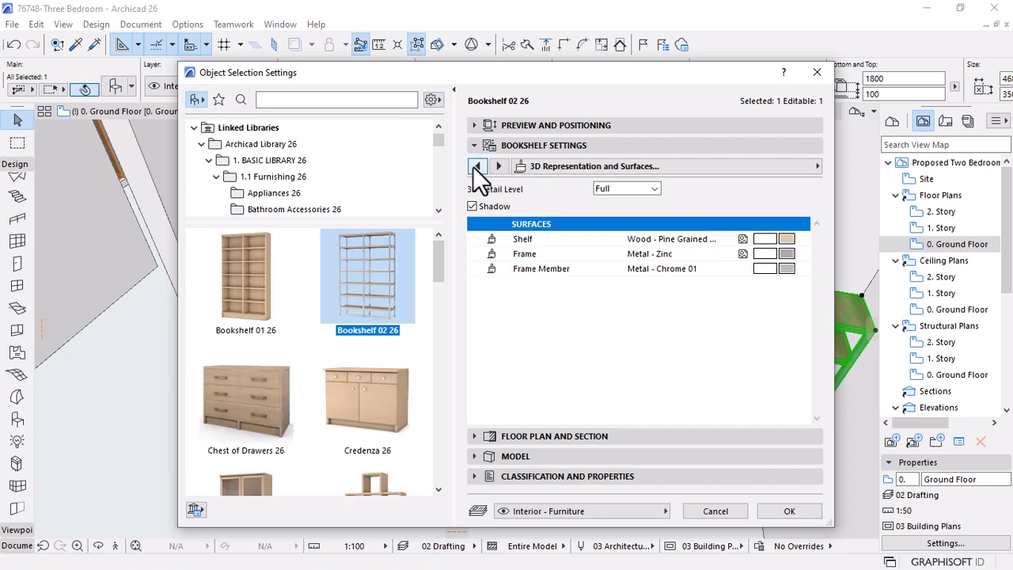
click(478, 166)
click(476, 166)
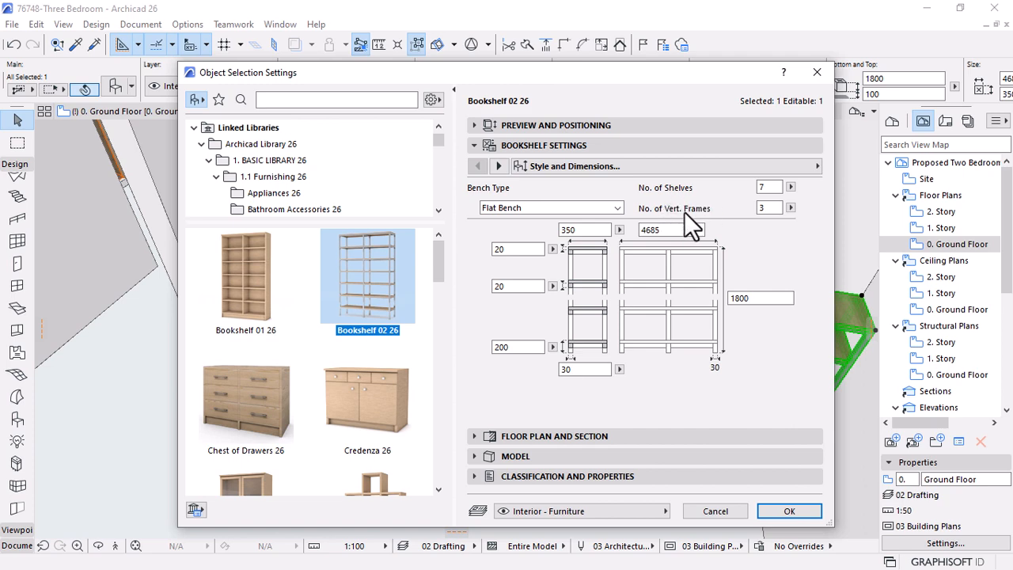
double_click(766, 207)
drag(721, 73, 116, 70)
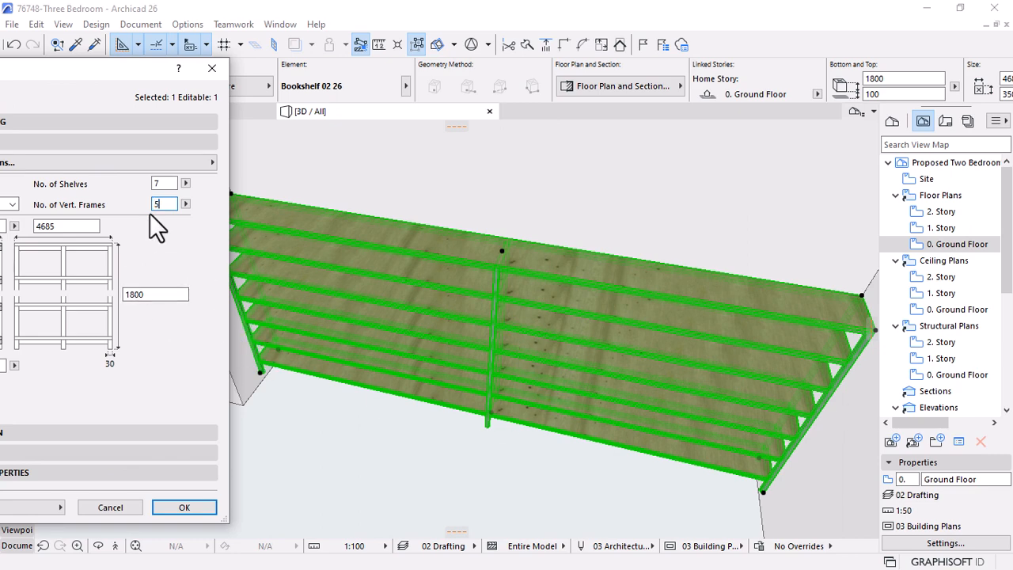
key(Return)
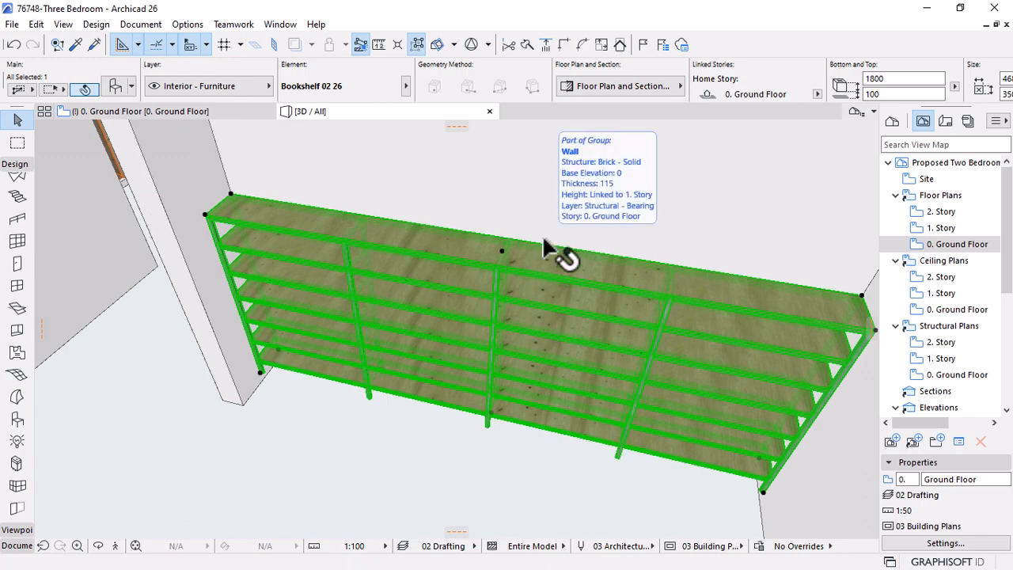
Stretch the library bookshelf's height in 3D to the top of the wall, making it 2900 mm high, and deselect it
shift+middle_drag(618, 283, 301, 213)
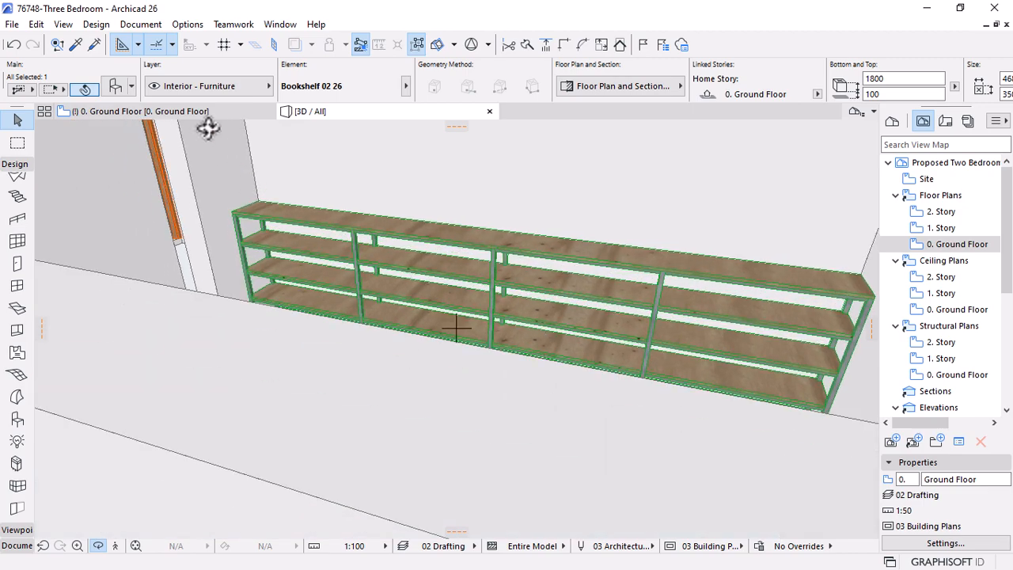
shift+middle_drag(208, 128, 555, 300)
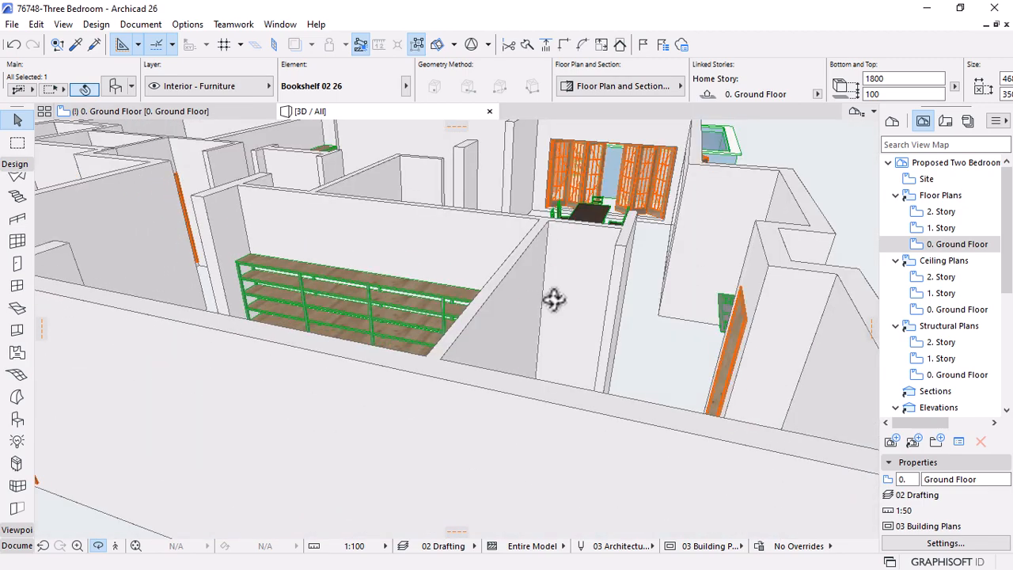
click(247, 253)
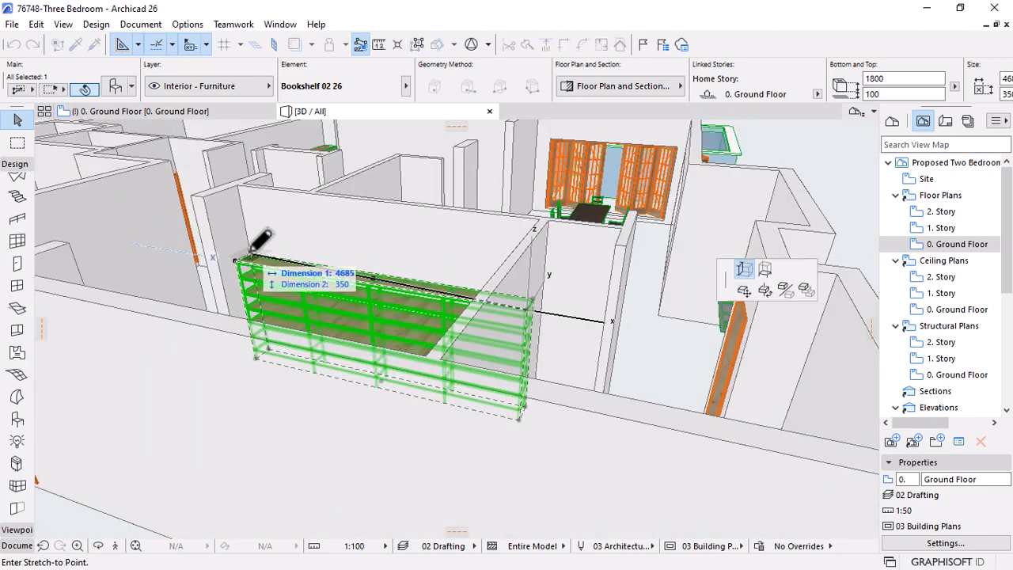
click(763, 270)
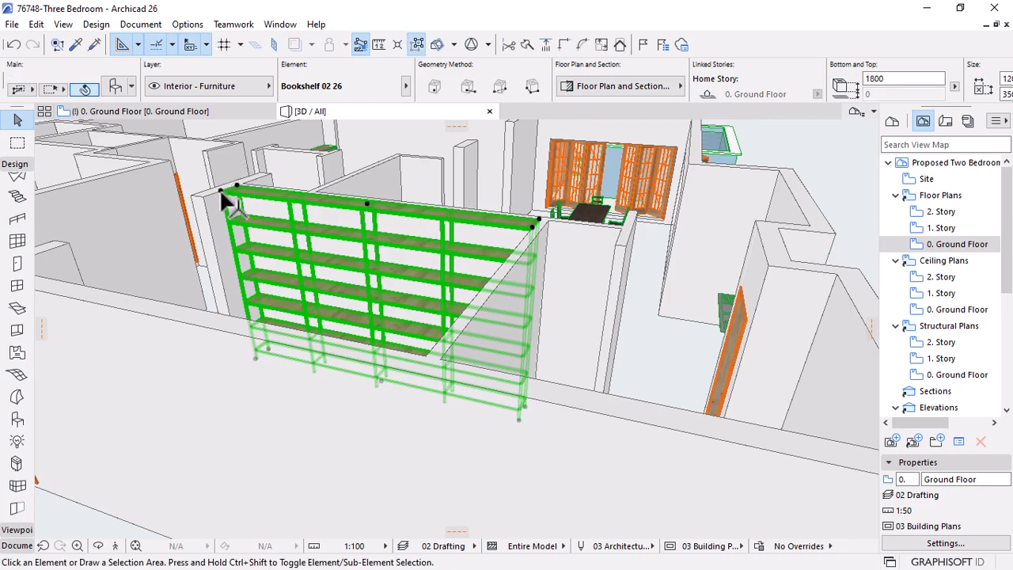
key(Escape)
Inspect the full-height bookshelf from several sides in 3D and check its symbol in the library on the ground floor plan
key(o)
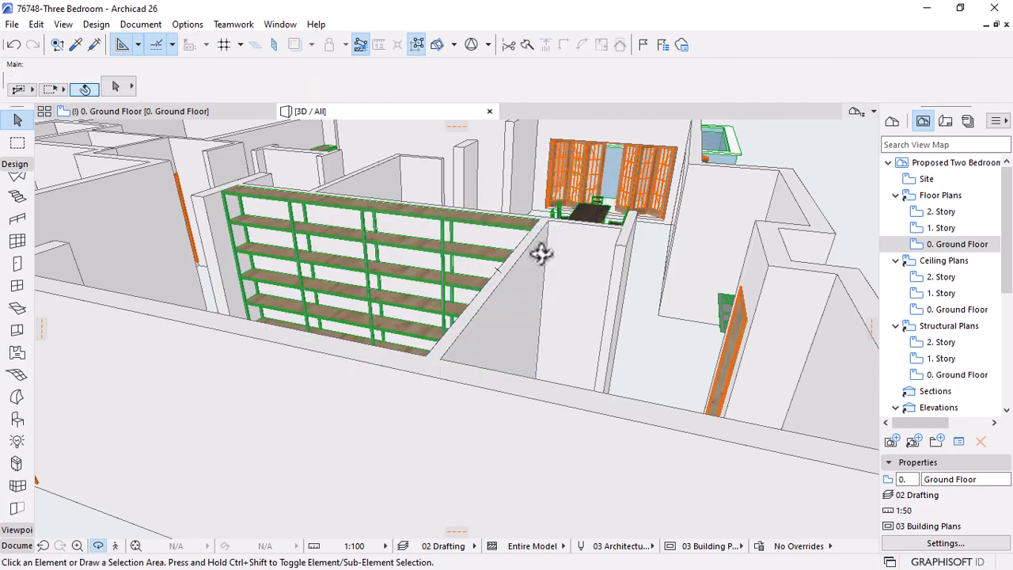
scroll(594, 267, down, 6)
drag(339, 323, 581, 340)
scroll(321, 247, up, 3)
scroll(251, 231, up, 4)
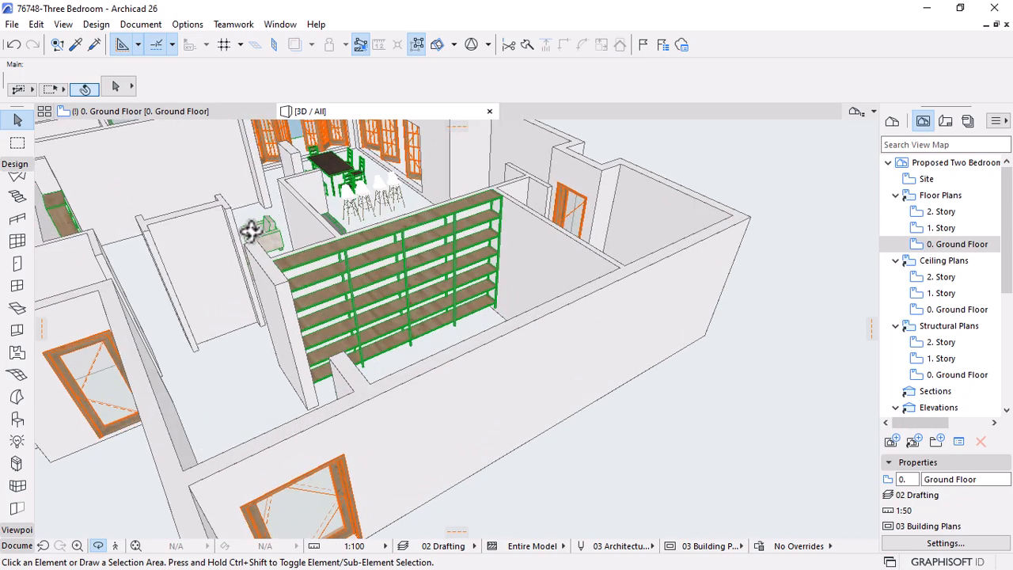
drag(699, 317, 435, 324)
click(190, 112)
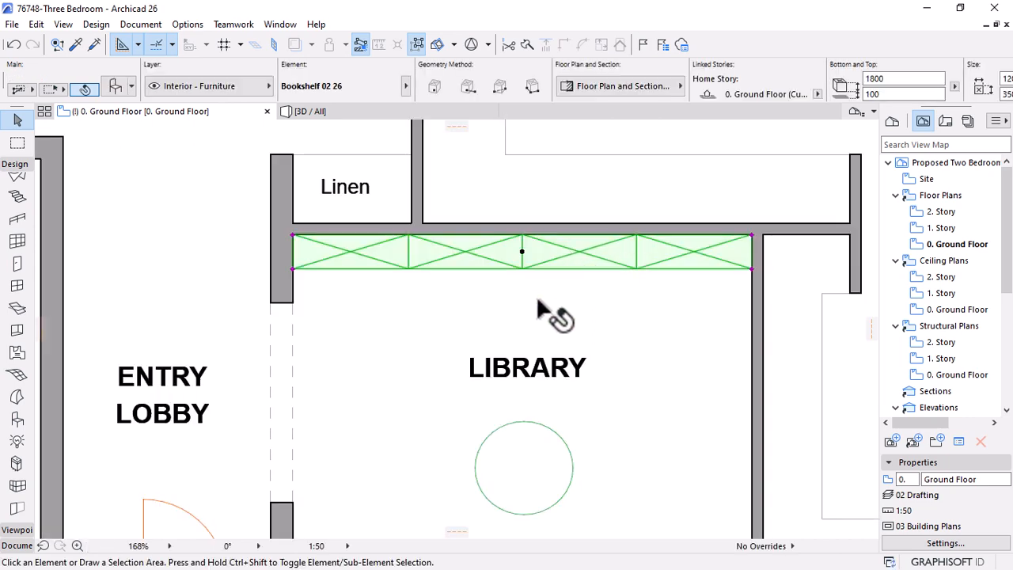
key(Escape)
scroll(640, 324, down, 5)
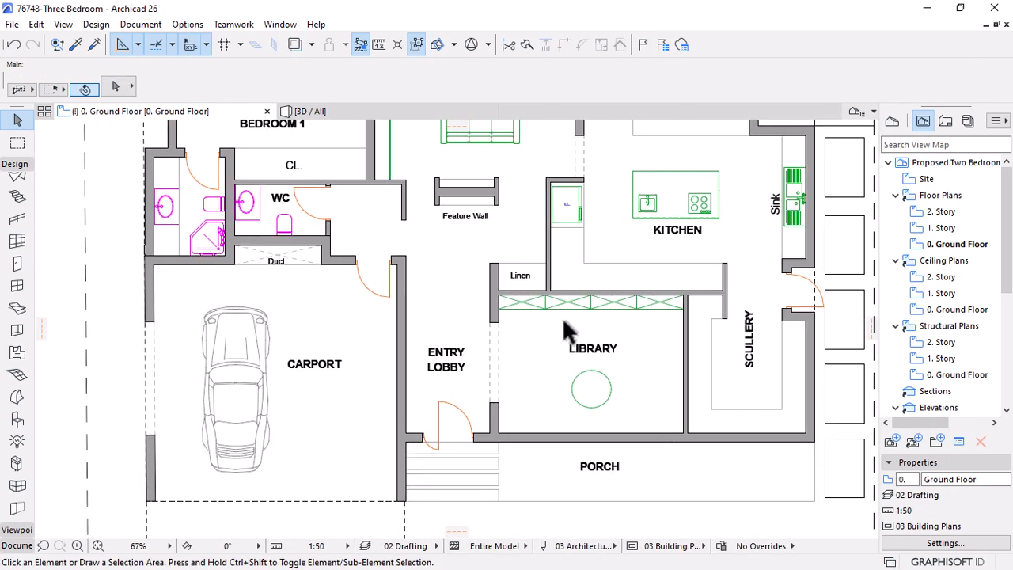
scroll(590, 350, down, 1)
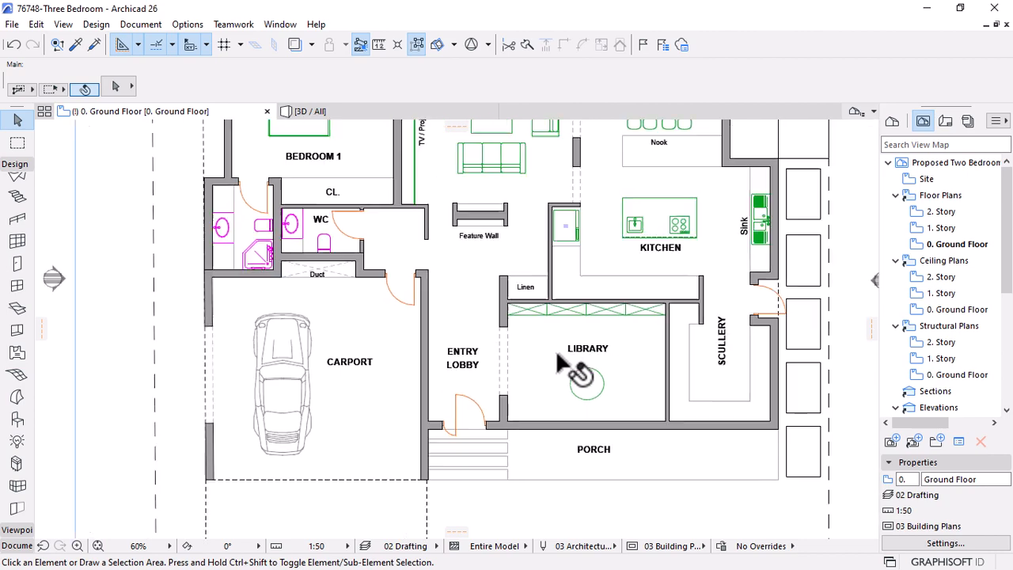
middle_drag(607, 190, 580, 224)
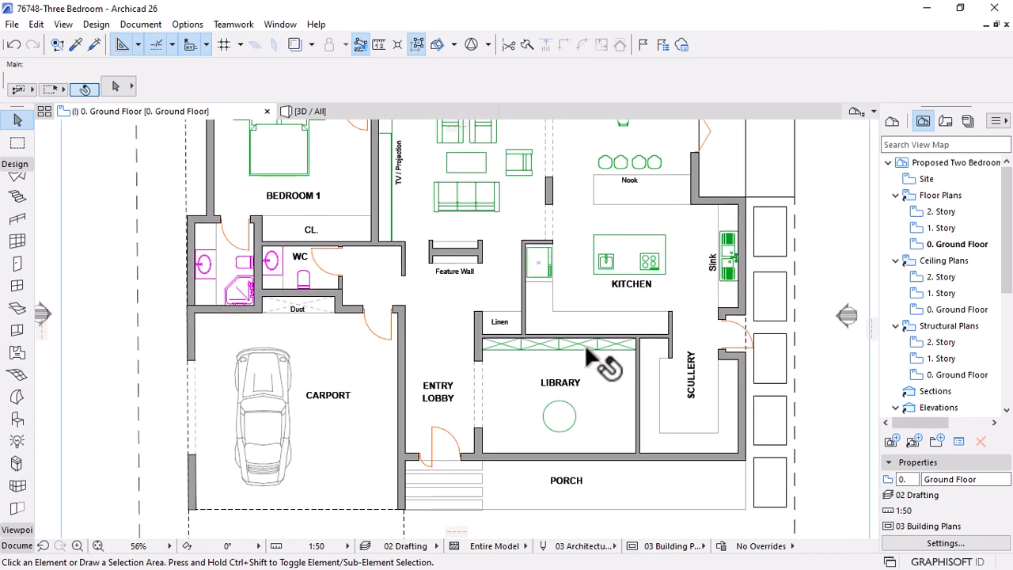
Pick up the library bookshelf's settings as object defaults and choose Bookshelf 01 26 as the object
scroll(559, 316, up, 8)
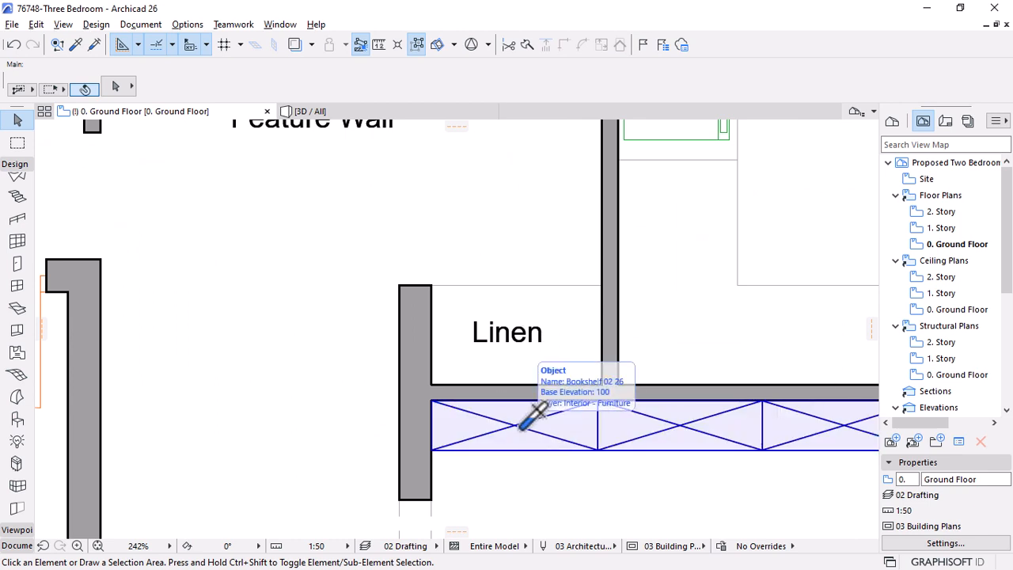
alt+click(520, 428)
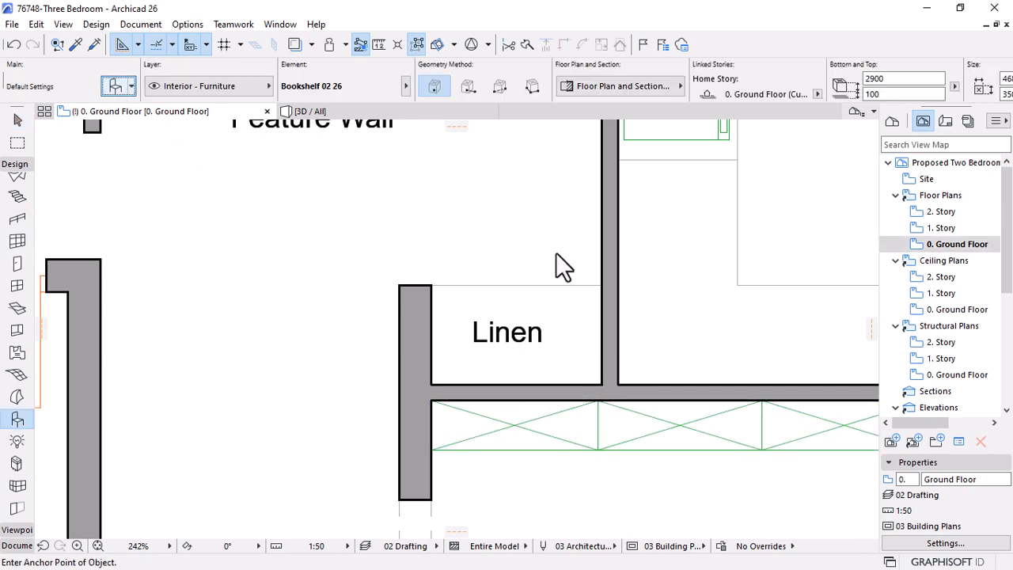
key(ctrl+t)
drag(80, 70, 696, 51)
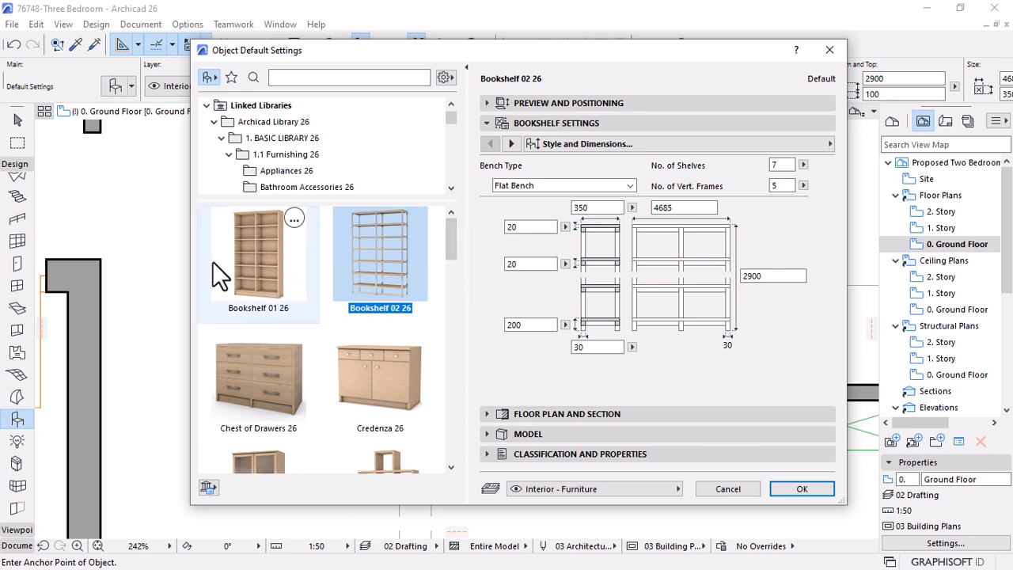
click(244, 247)
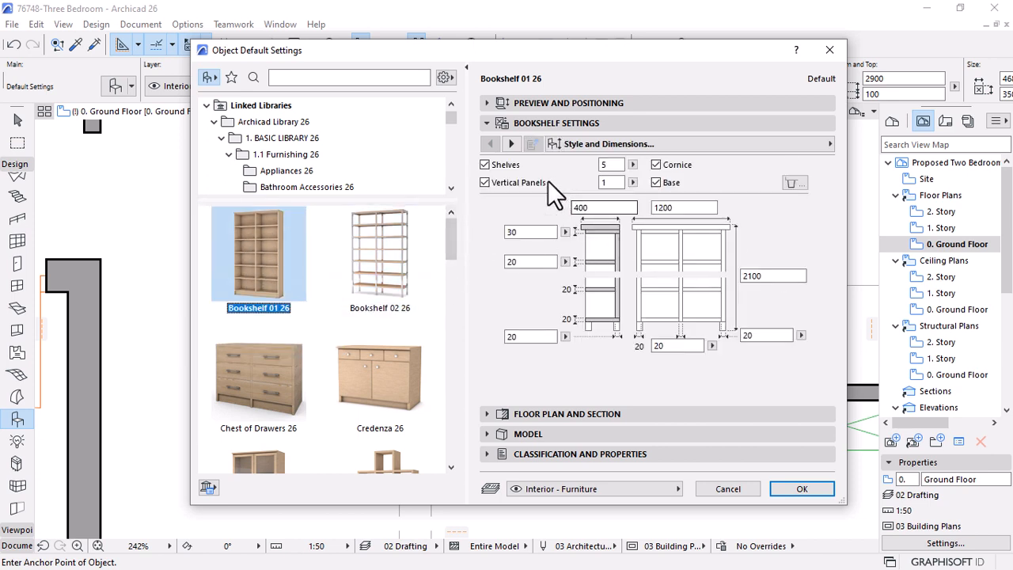
Set Bookshelf 01 26's 2D detail level to Symbolic with the crossed symbol type and a transparent fill background pen
click(511, 146)
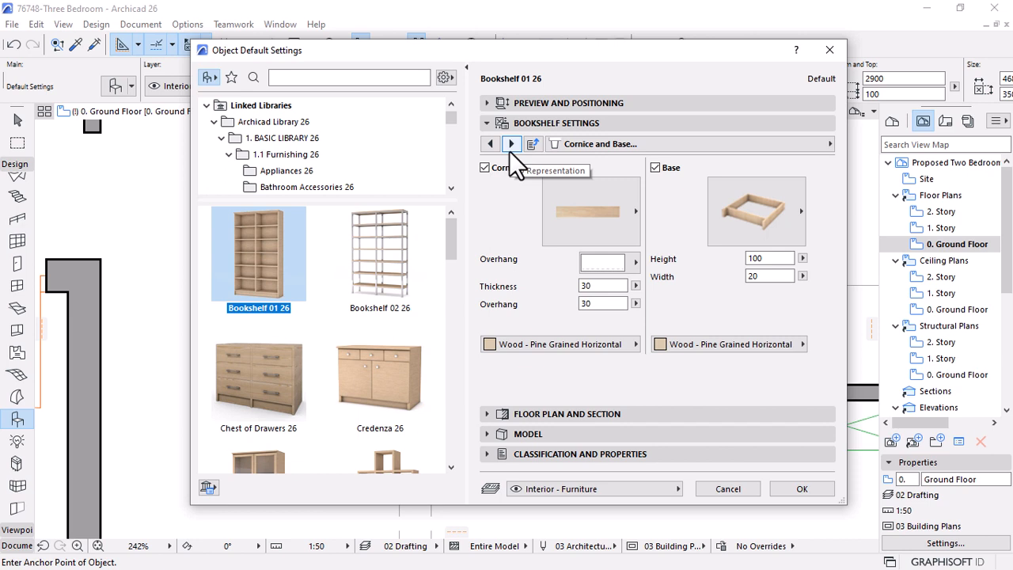
click(511, 145)
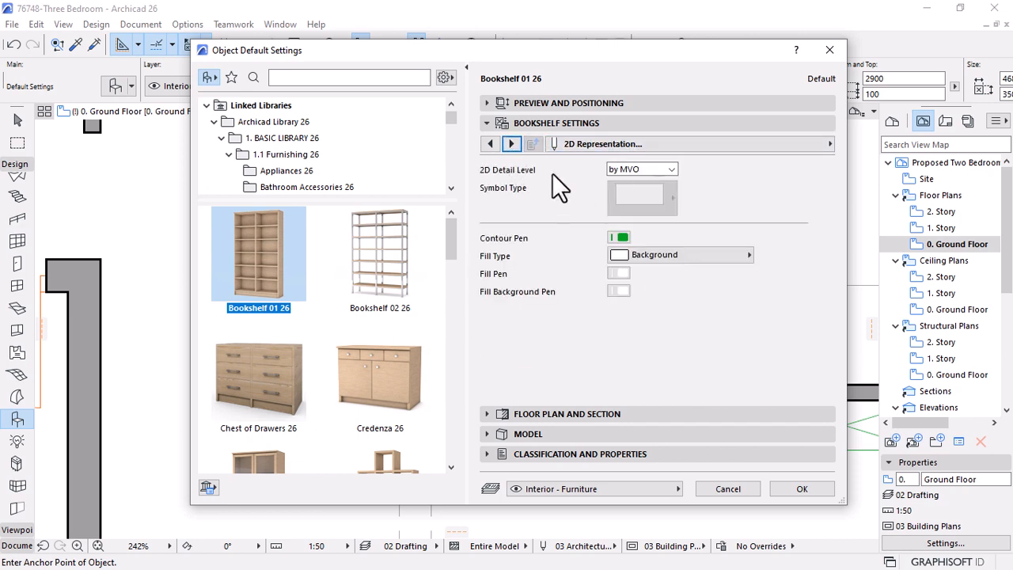
click(665, 169)
click(622, 188)
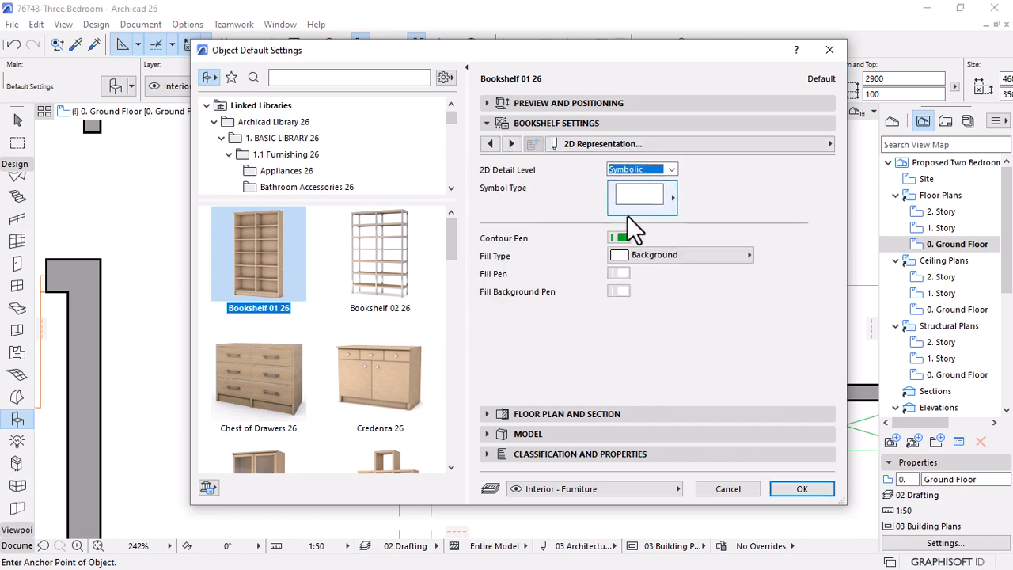
click(636, 196)
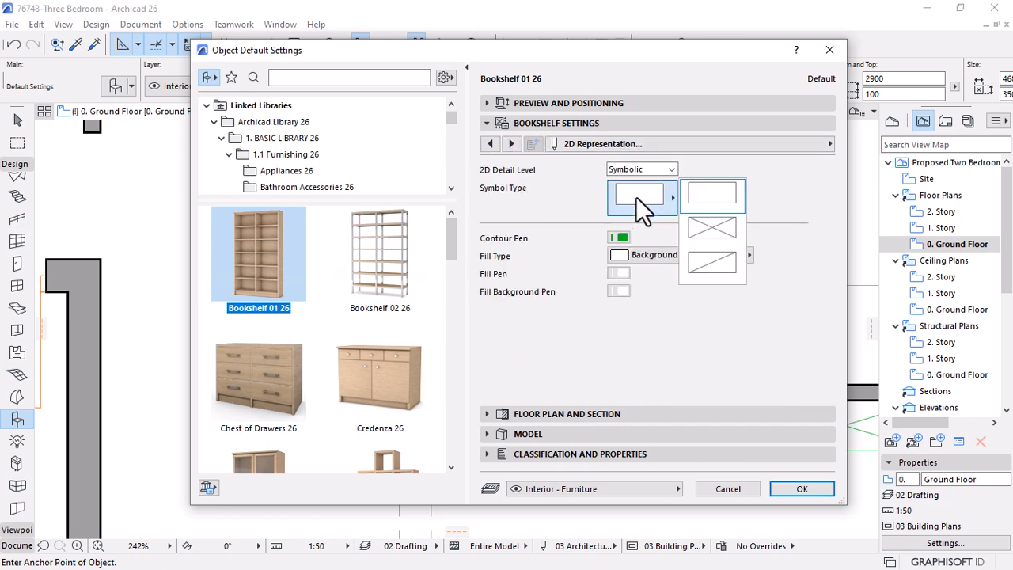
click(707, 231)
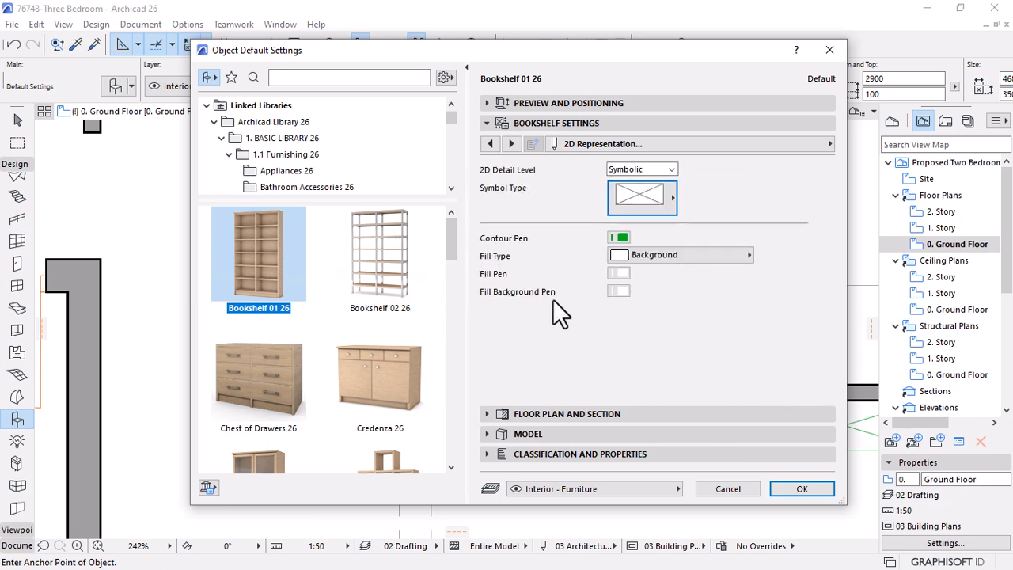
click(619, 291)
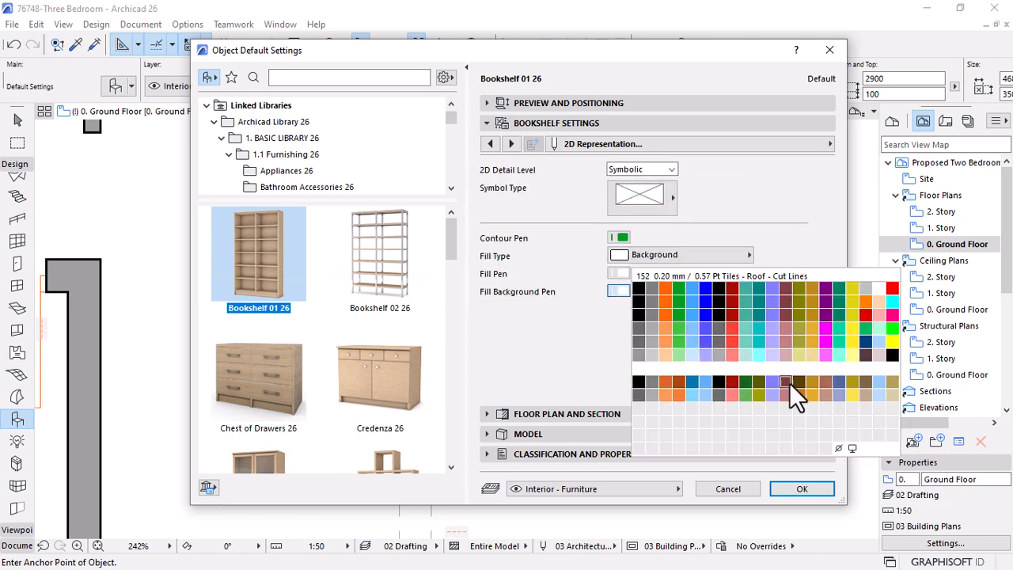
click(838, 448)
Set Bookshelf 01 26's 3D detail level to Full and accept the default settings
click(511, 145)
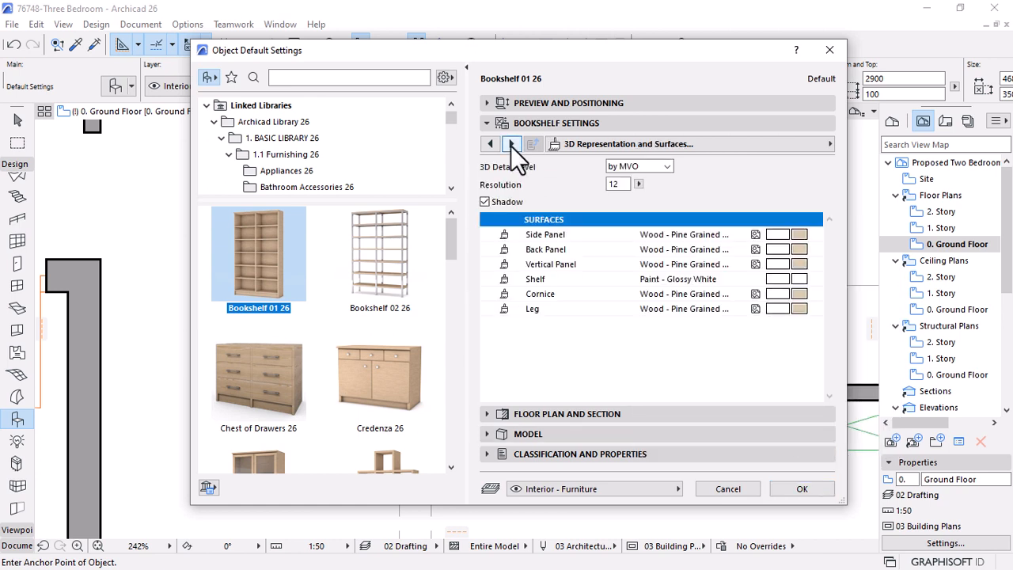
click(511, 146)
click(490, 143)
click(657, 170)
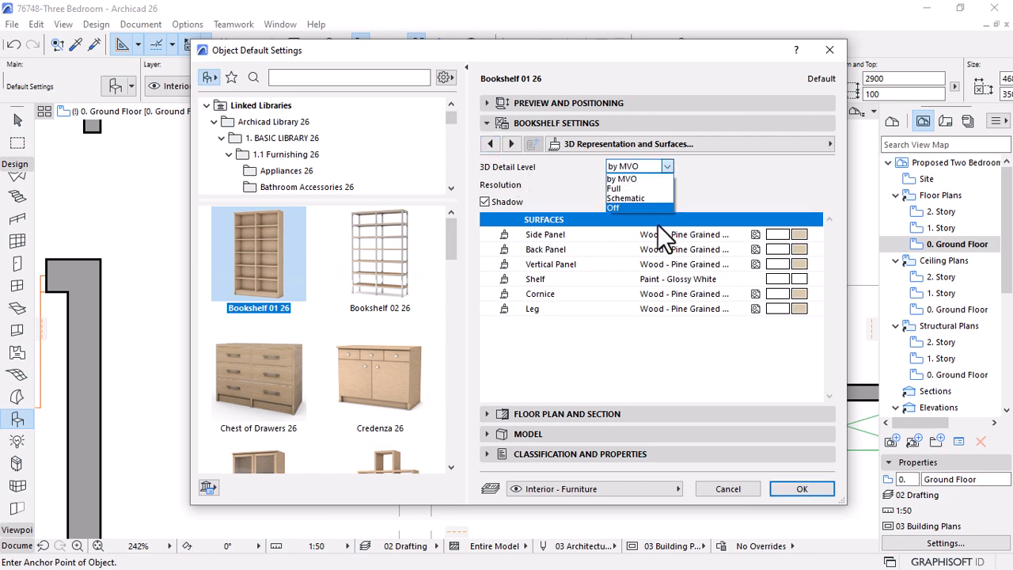
click(619, 188)
click(513, 146)
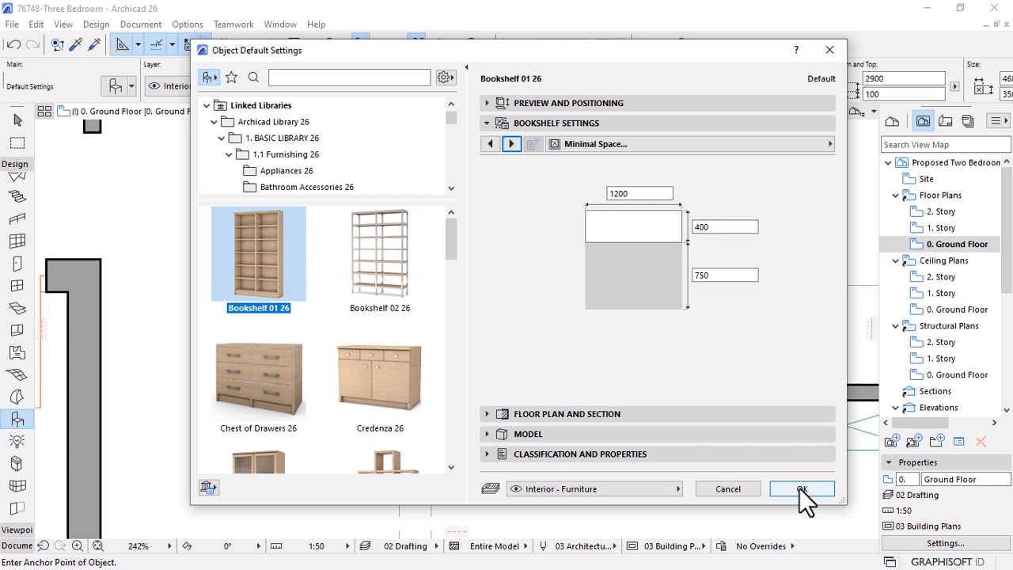
click(802, 489)
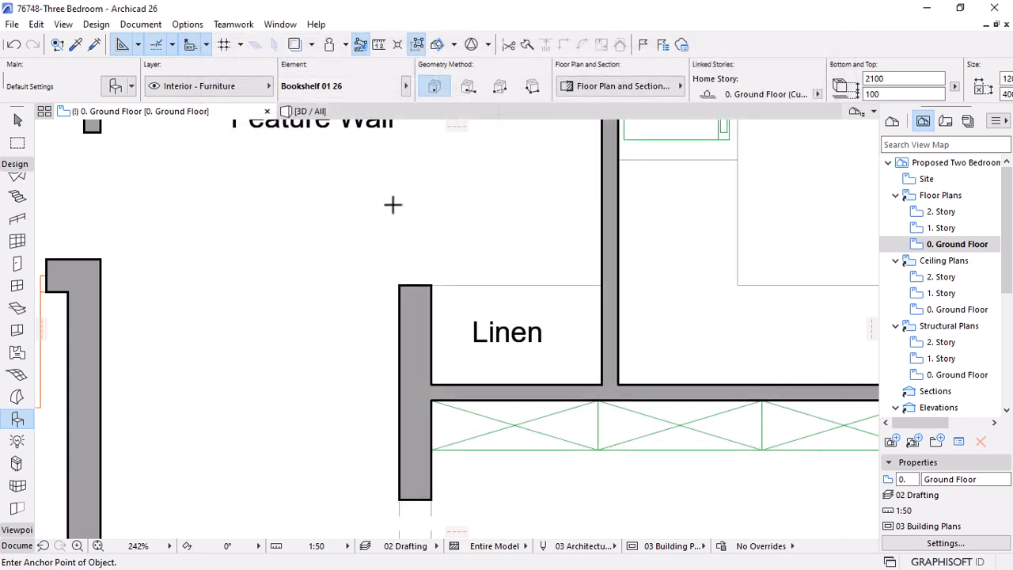
Check the default object settings and place the 1200 by 400 mm Bookshelf 01 26 at the linen closet's open front
click(129, 81)
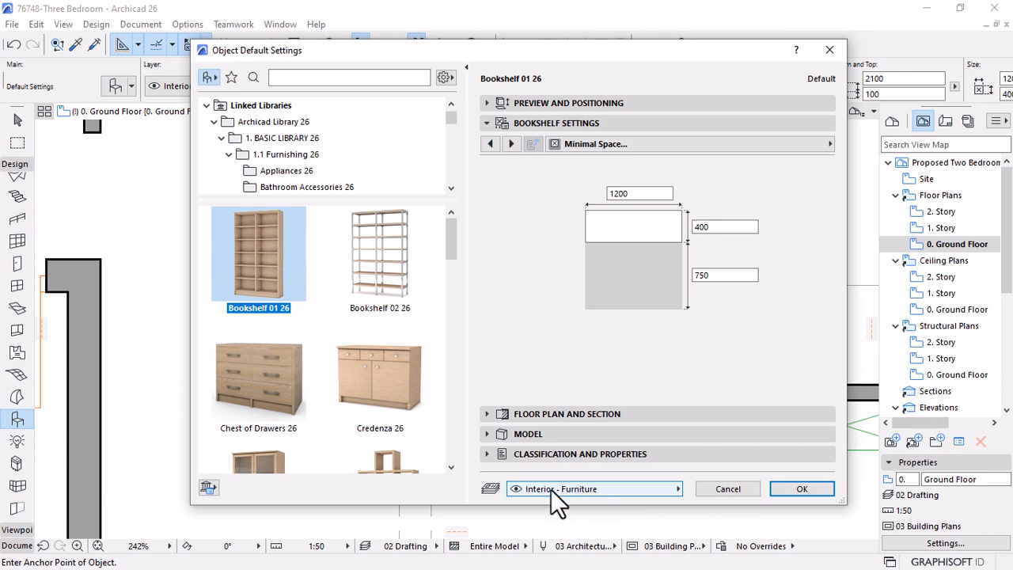
click(791, 492)
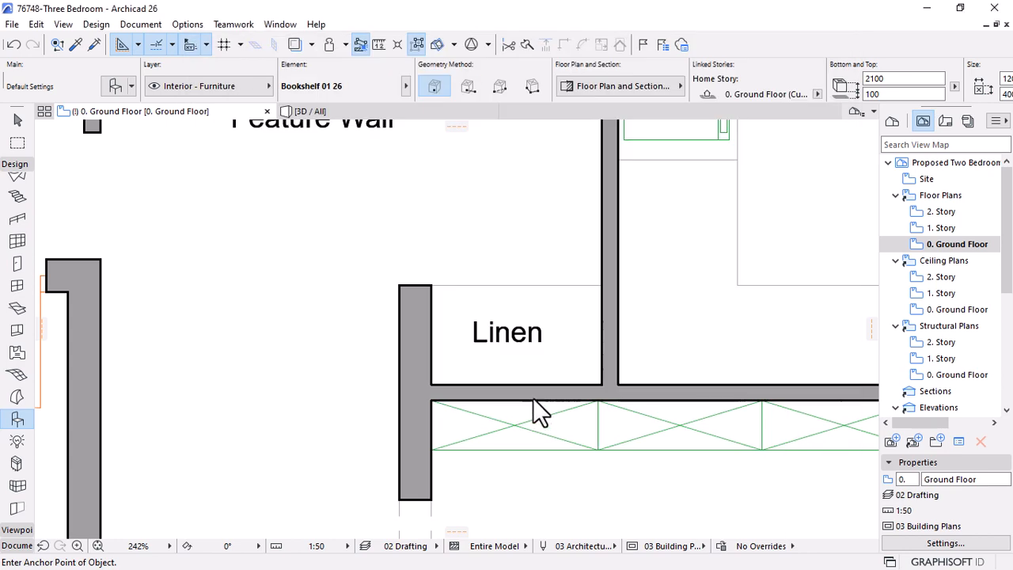
click(491, 230)
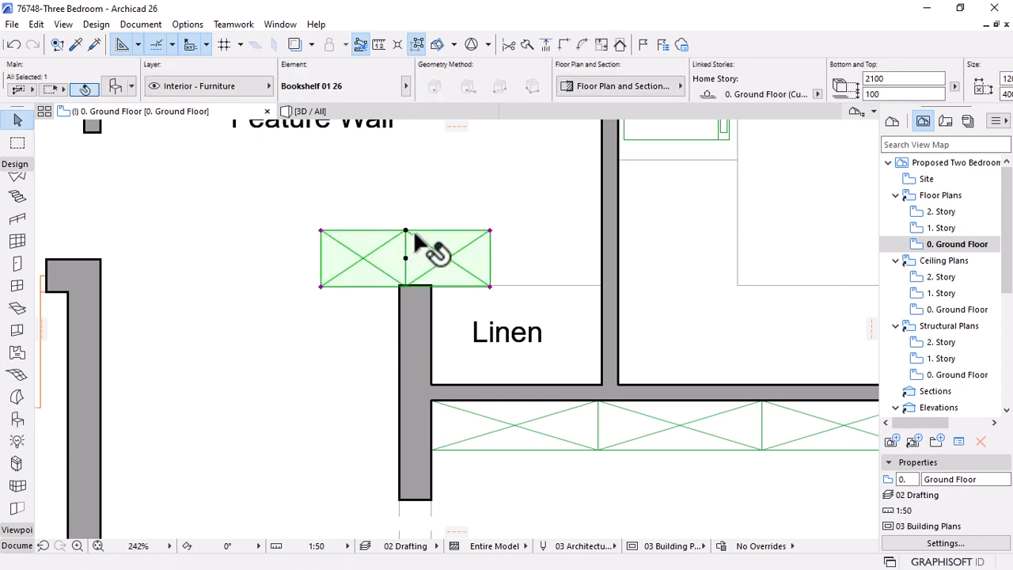
Mirror the selected 1200 by 400 mm bookshelf about its long edge facing away from the linen closet
scroll(360, 237, up, 2)
scroll(413, 234, up, 1)
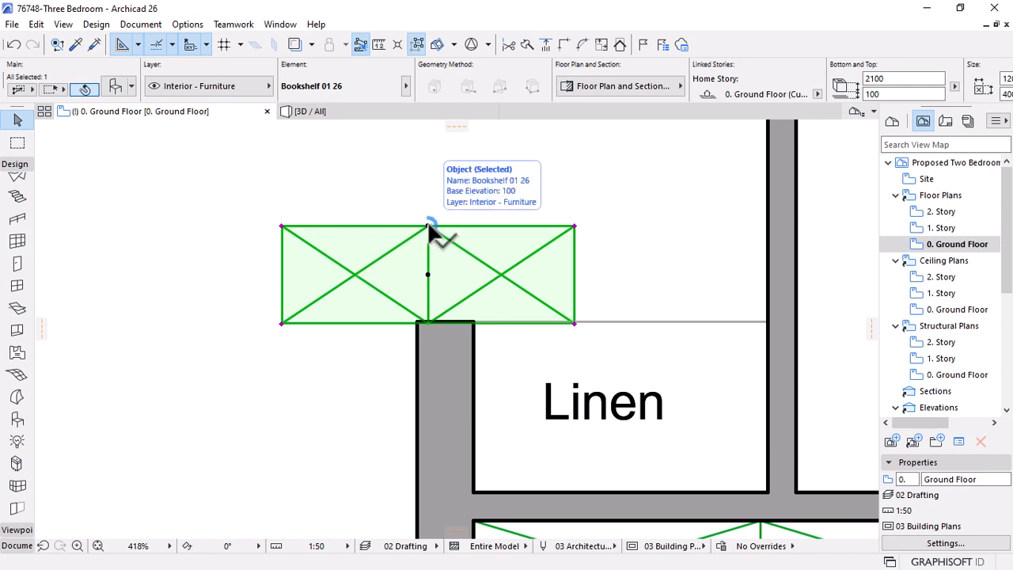
click(428, 227)
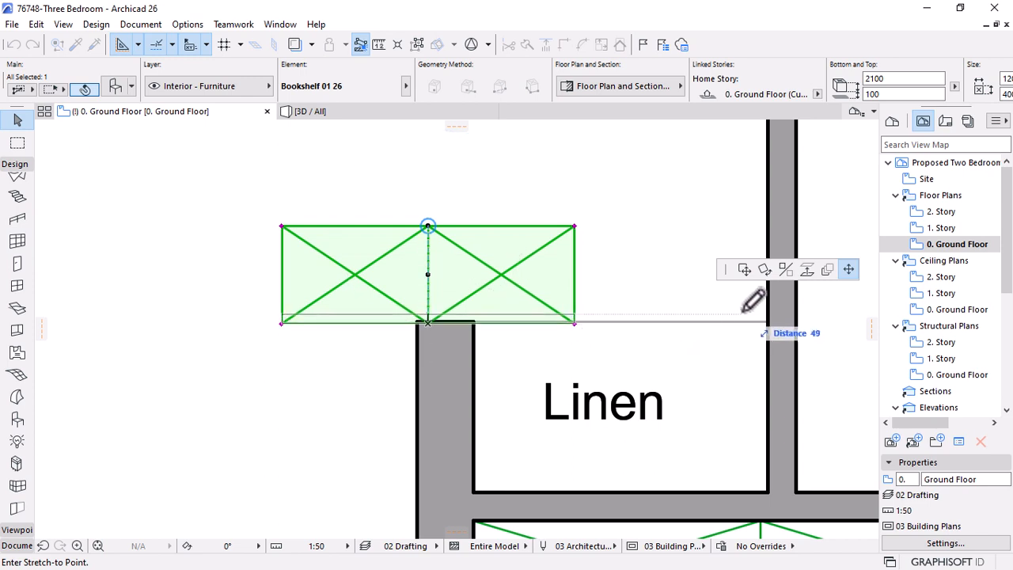
click(785, 271)
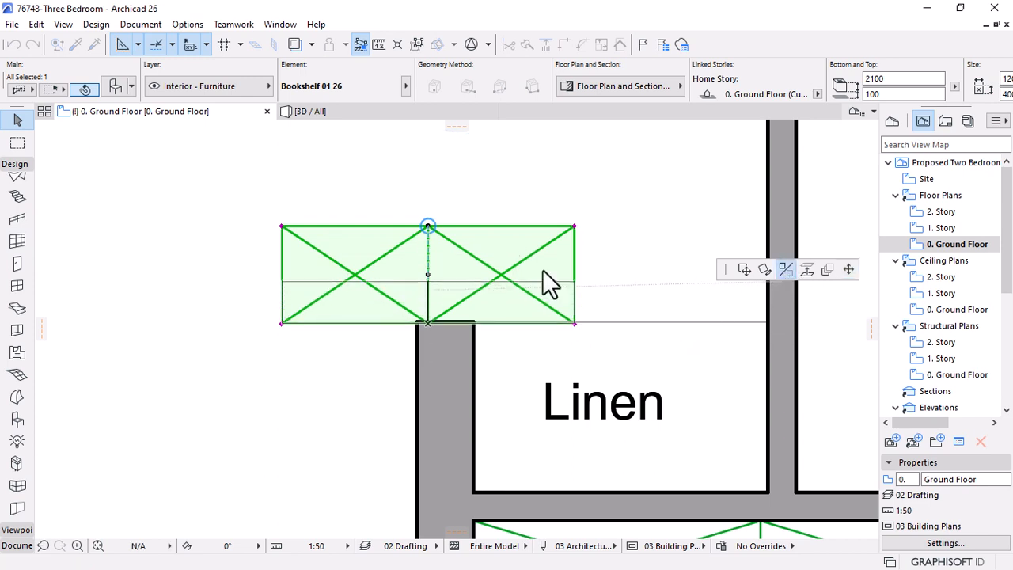
click(428, 227)
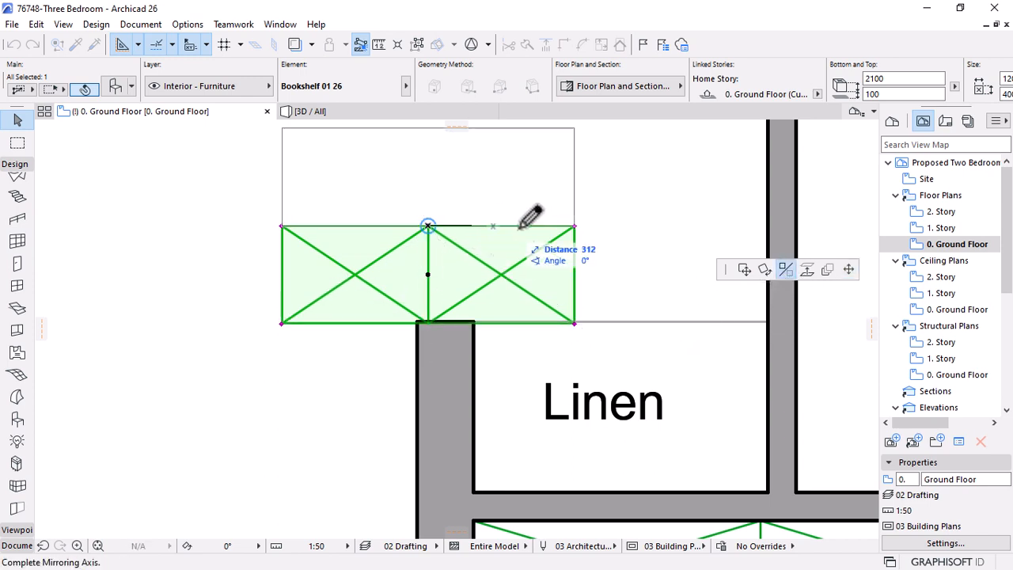
click(624, 214)
Move the bookshelf by its lower corner to the linen closet's back corner beside the kitchen-side wall
key(ctrl+d)
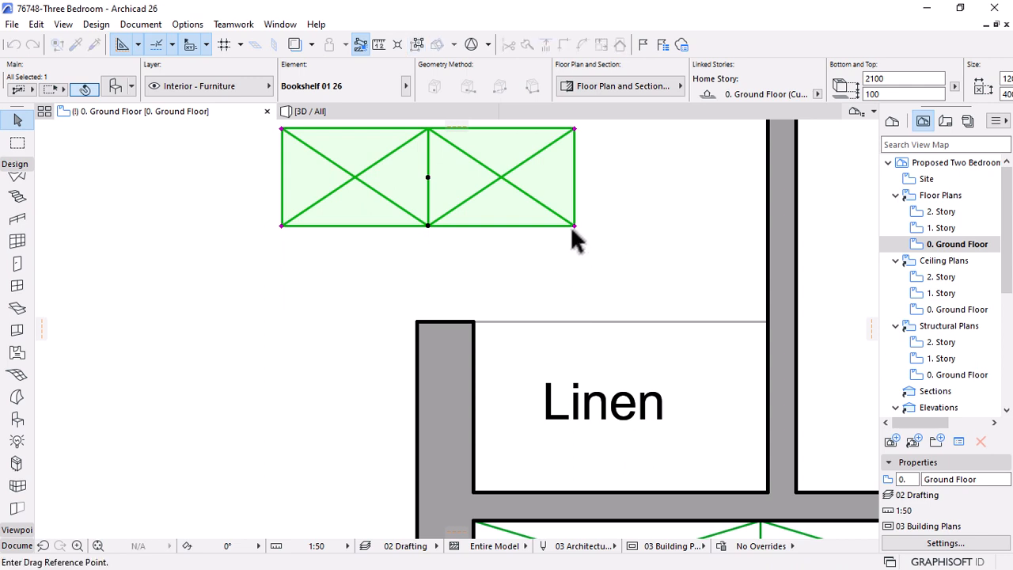
click(575, 226)
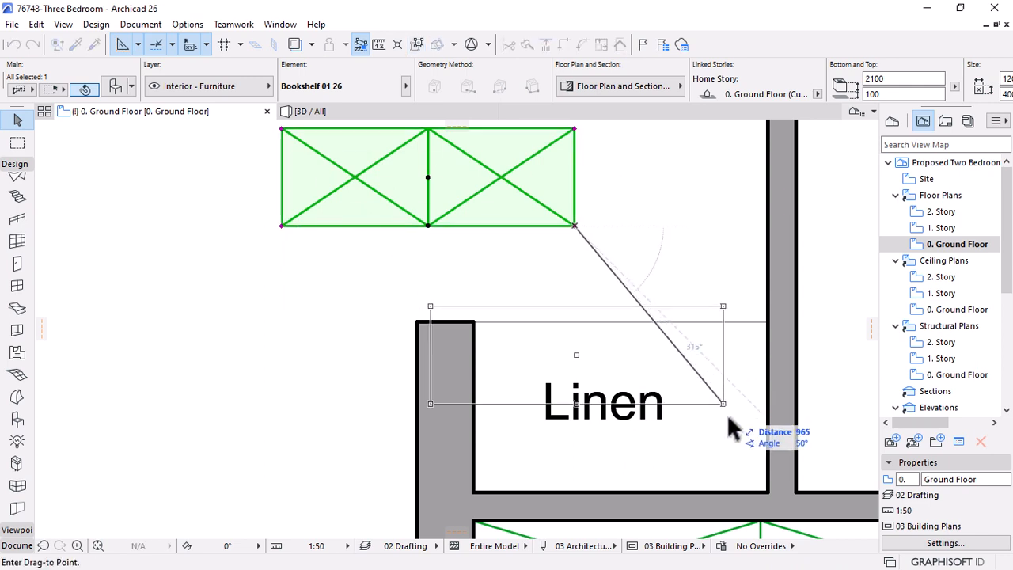
click(767, 491)
Stretch the bookshelf's front corner to the linen closet's open front, giving it a 700 mm depth
key(ctrl+m)
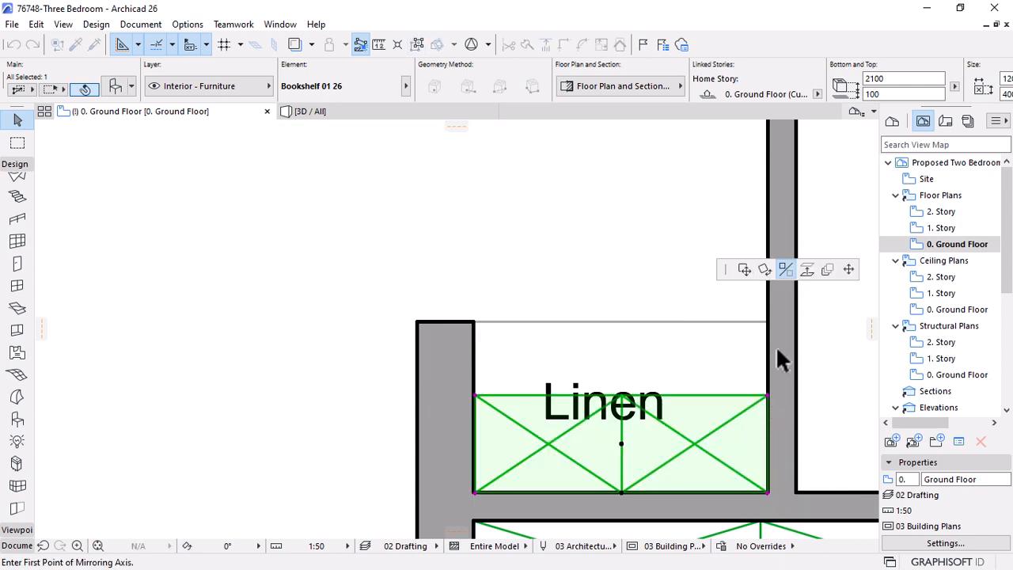
click(848, 270)
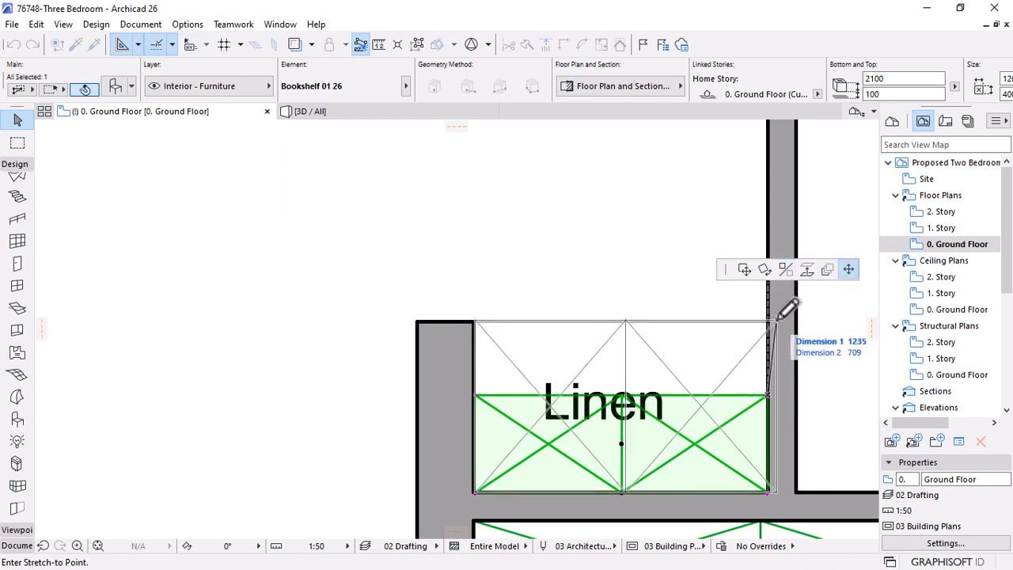
click(768, 321)
key(Escape)
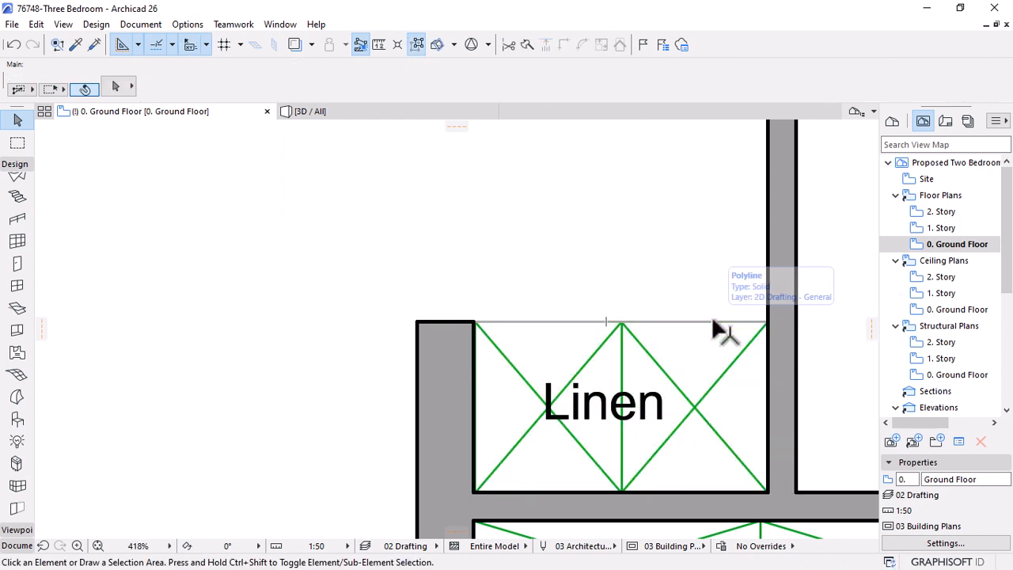
Remove the solid drafting polyline that runs across the linen closet's open front
click(711, 321)
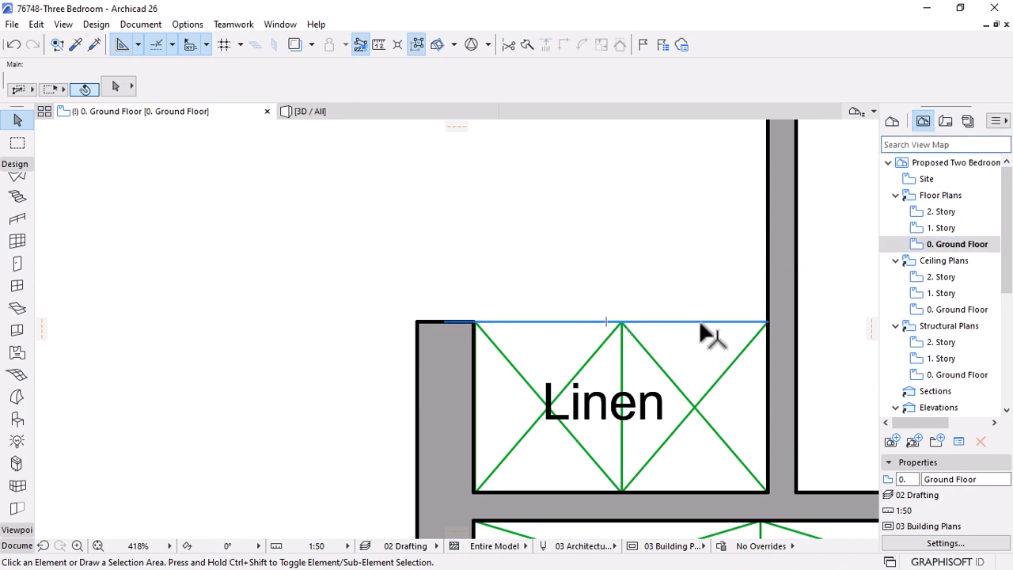
click(700, 322)
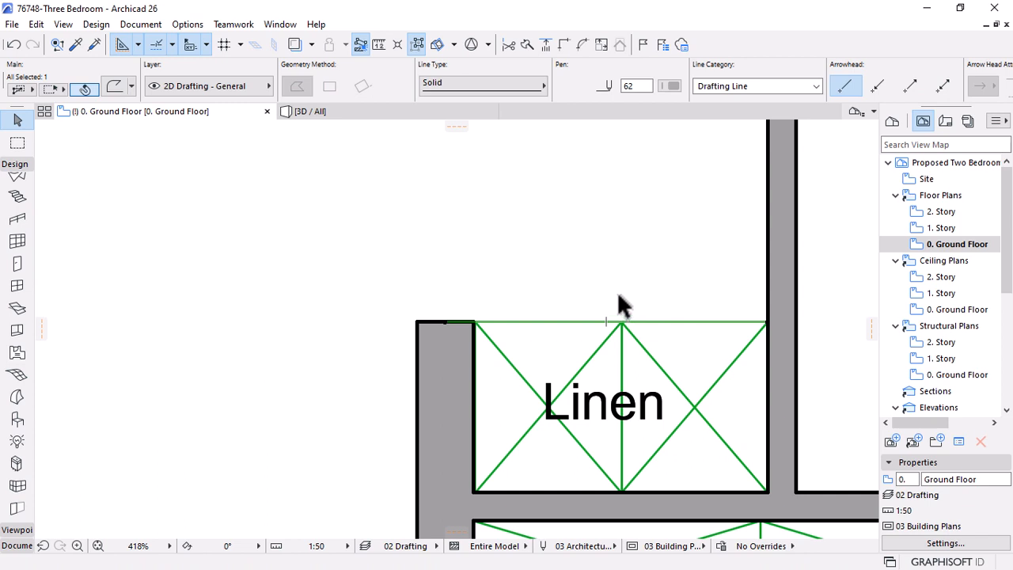
key(Escape)
scroll(537, 277, down, 4)
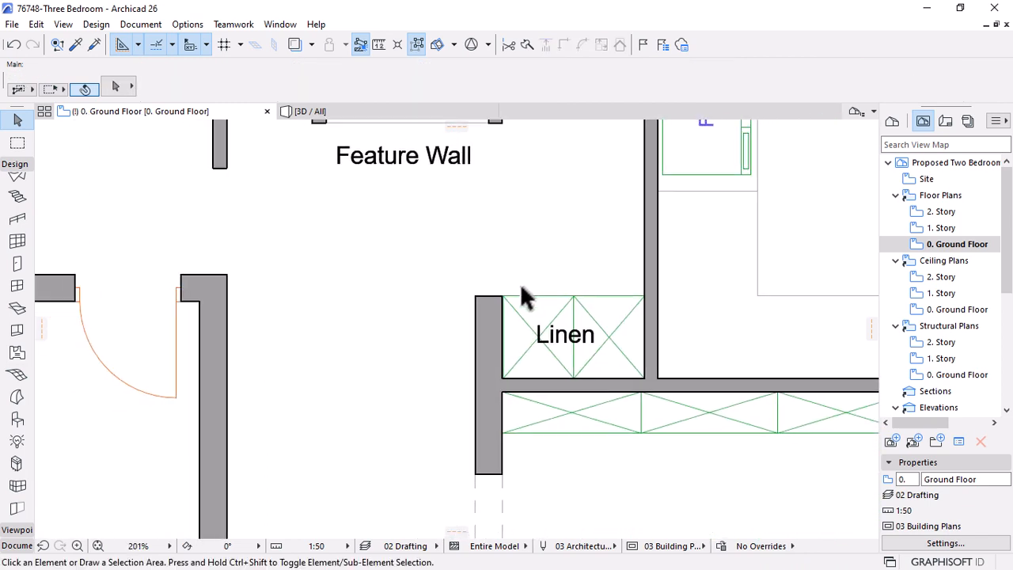
Move the Linen text label straight up by about 508 mm, clear of the closet shelving
click(574, 340)
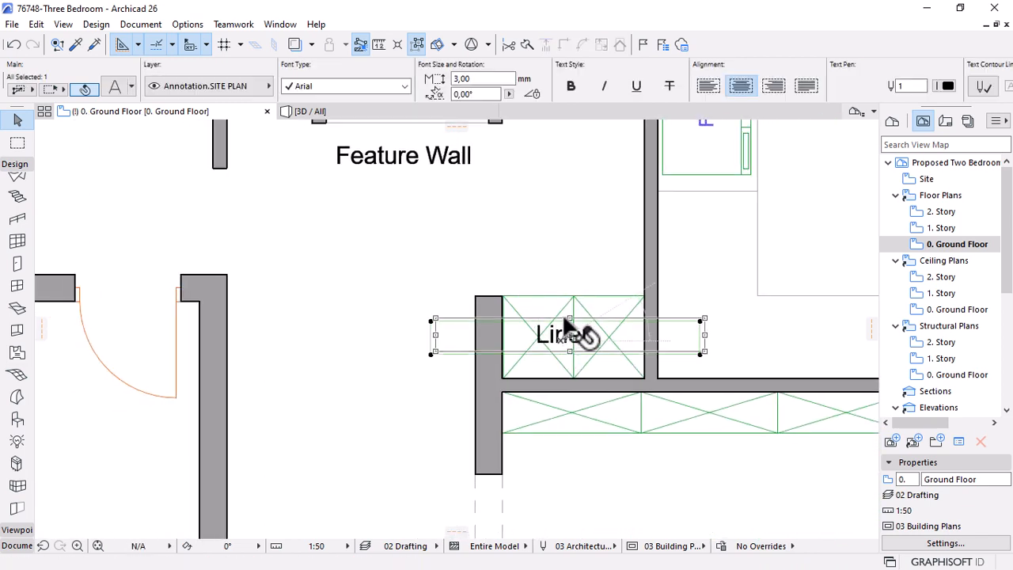
click(571, 340)
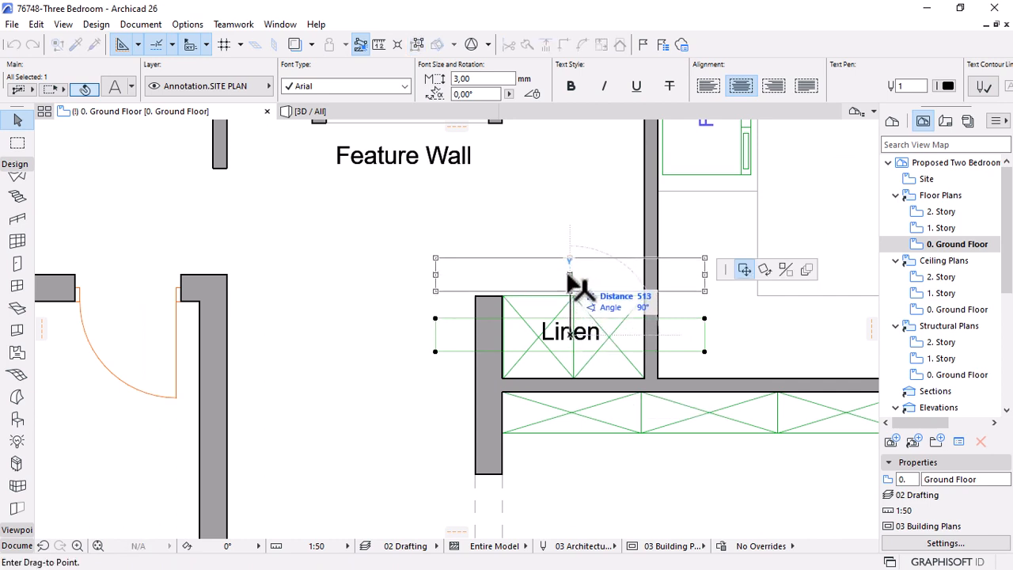
scroll(570, 279, up, 2)
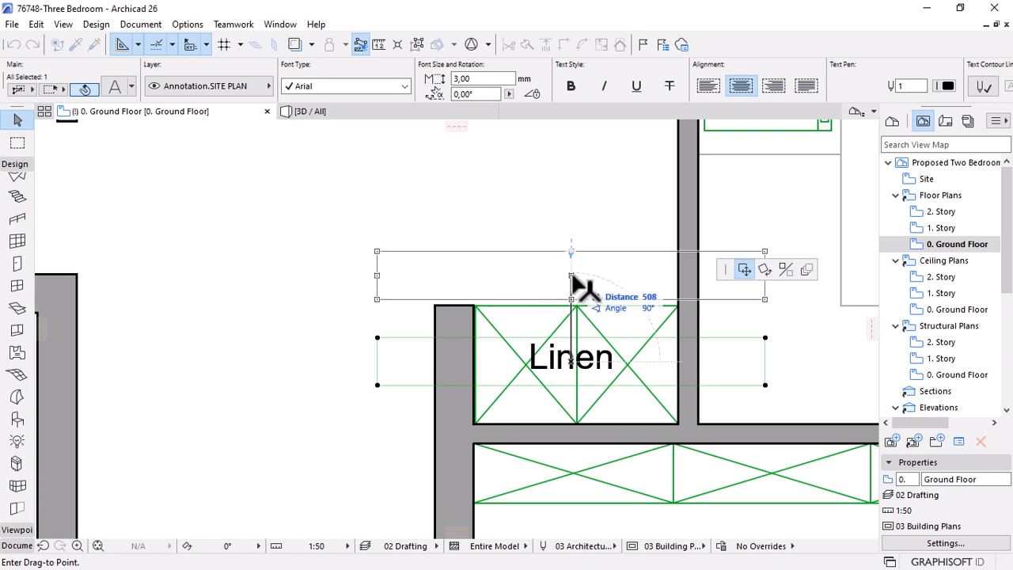
click(571, 276)
click(496, 204)
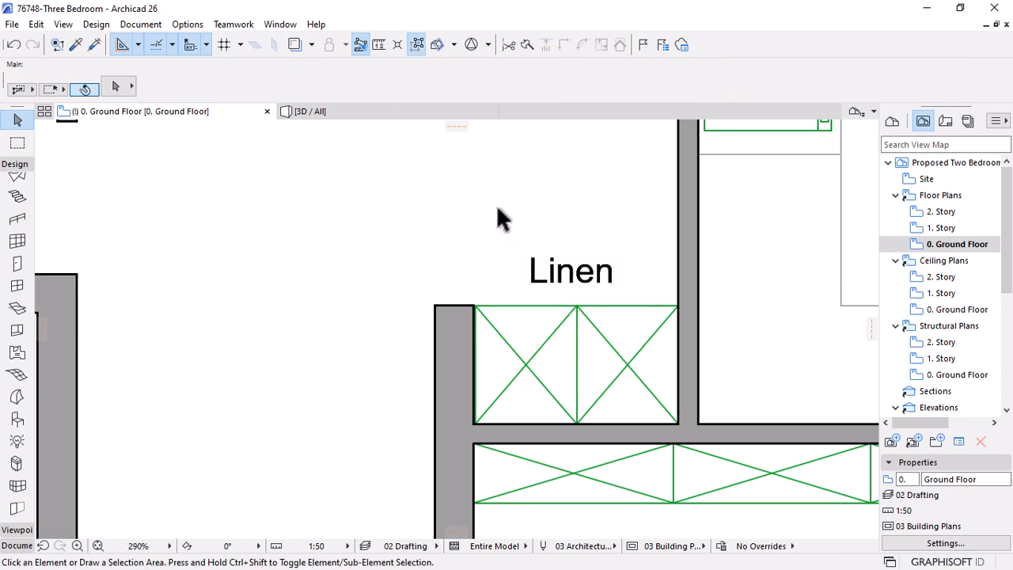
scroll(530, 245, down, 2)
scroll(582, 266, down, 1)
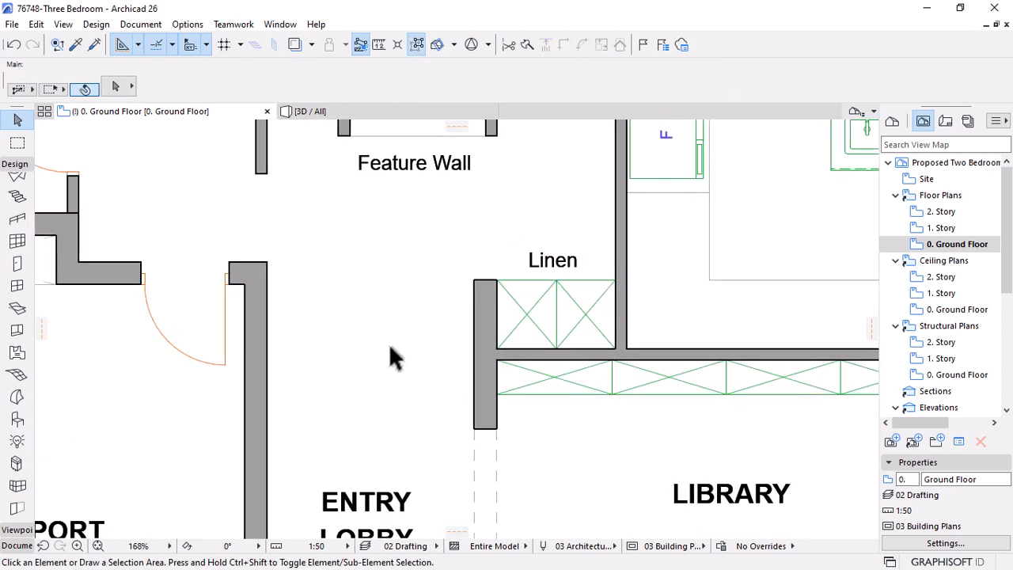
scroll(491, 329, down, 3)
Turn off the vertical panels in the linen closet bookshelf's Style and Dimensions settings
scroll(546, 333, up, 8)
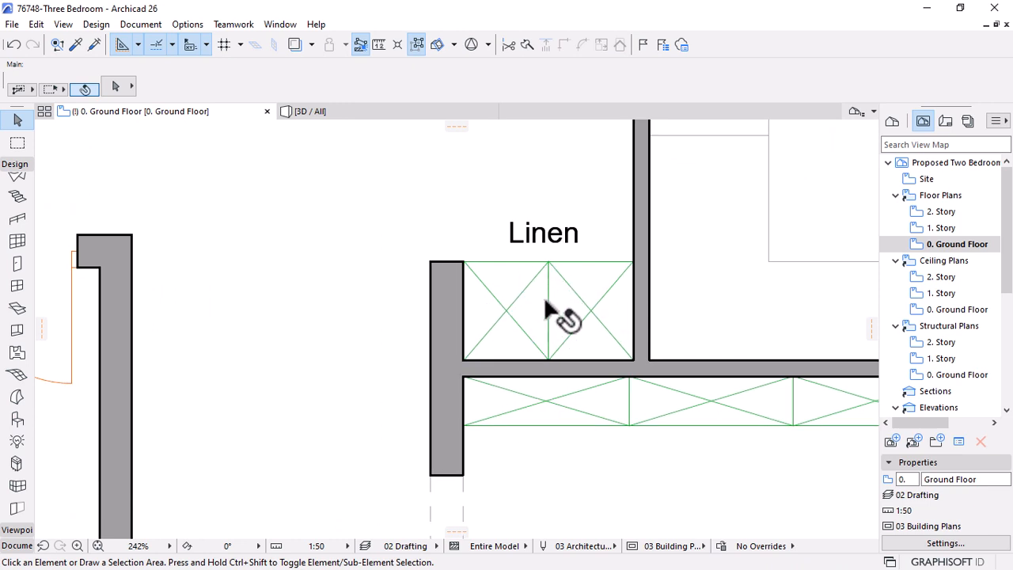
click(552, 301)
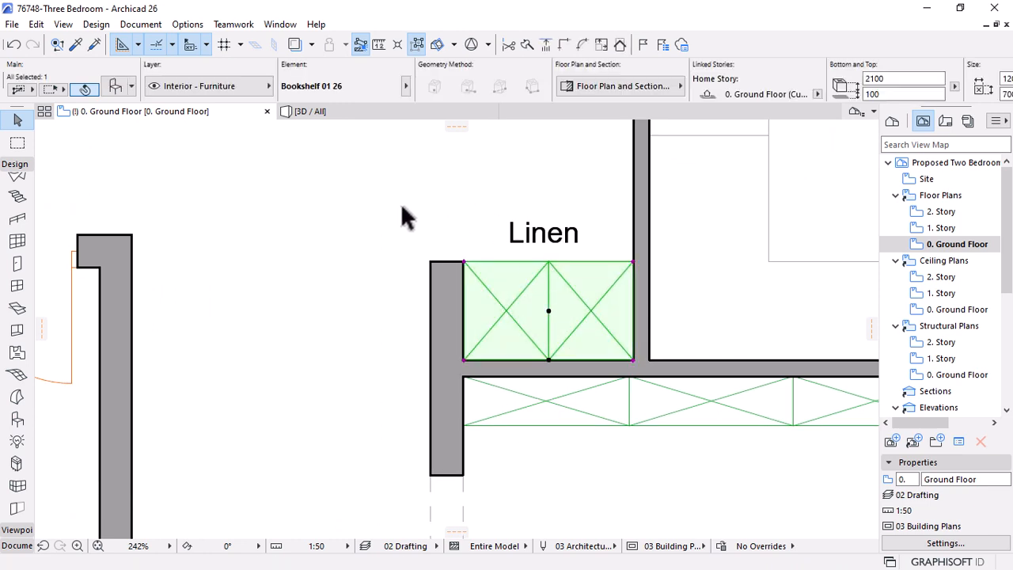
key(ctrl+t)
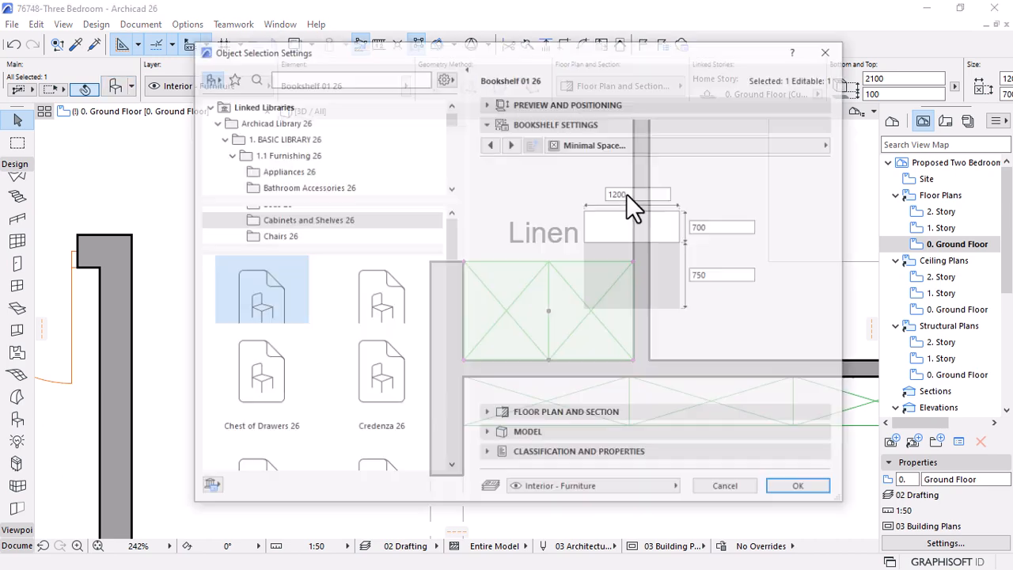
click(492, 143)
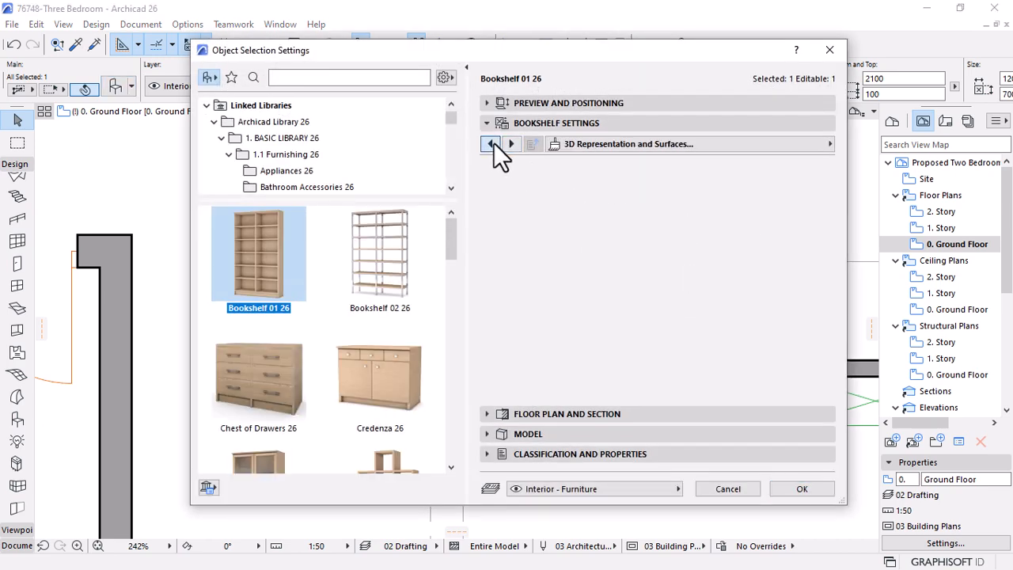
click(491, 144)
click(492, 144)
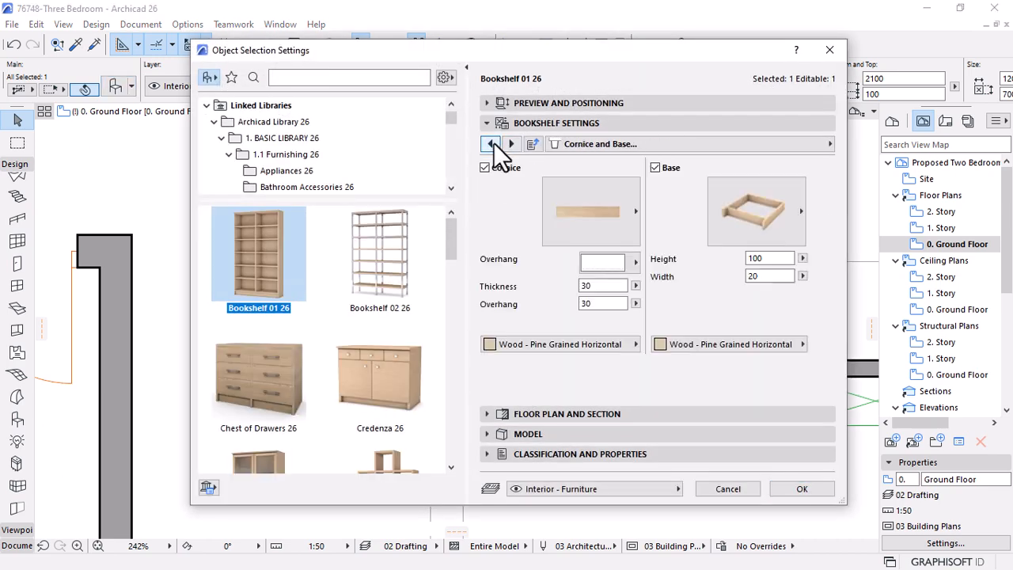
click(491, 143)
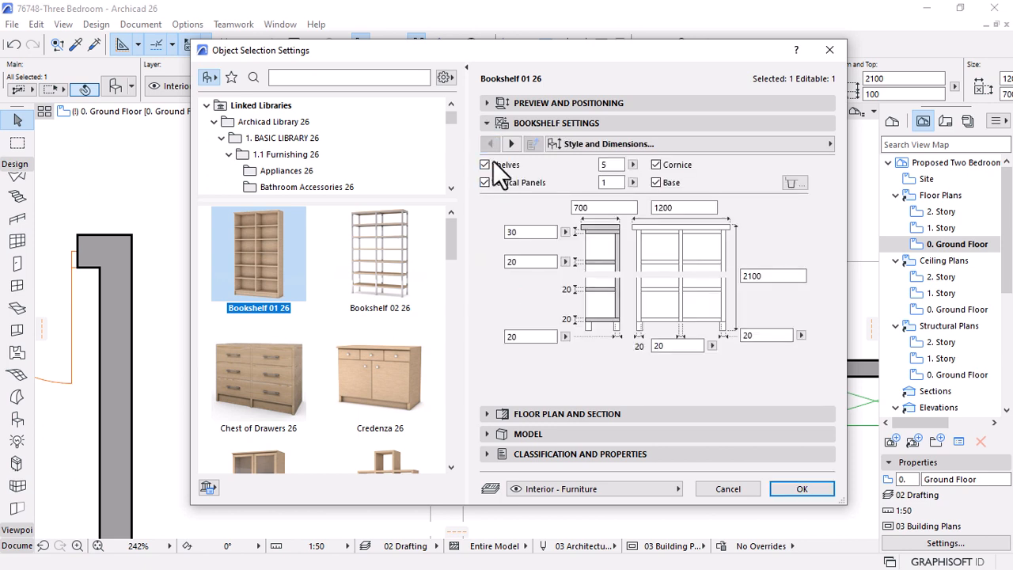
click(483, 183)
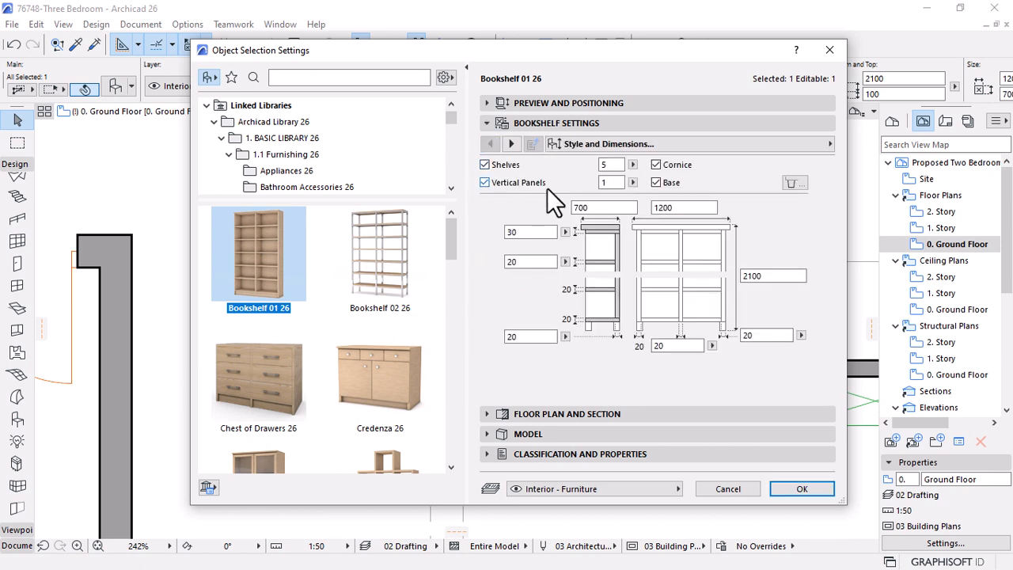
double_click(609, 182)
click(486, 183)
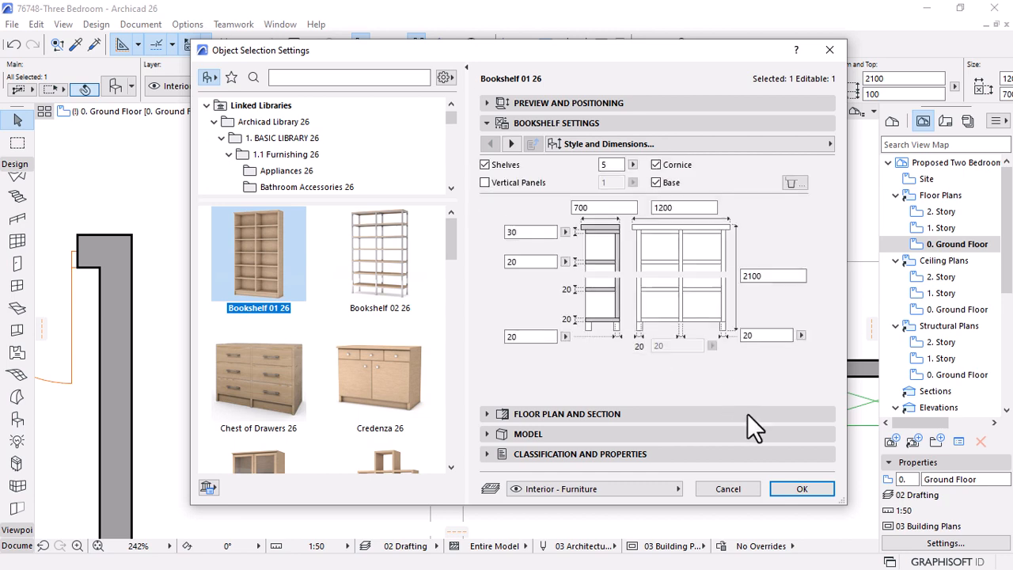
click(801, 489)
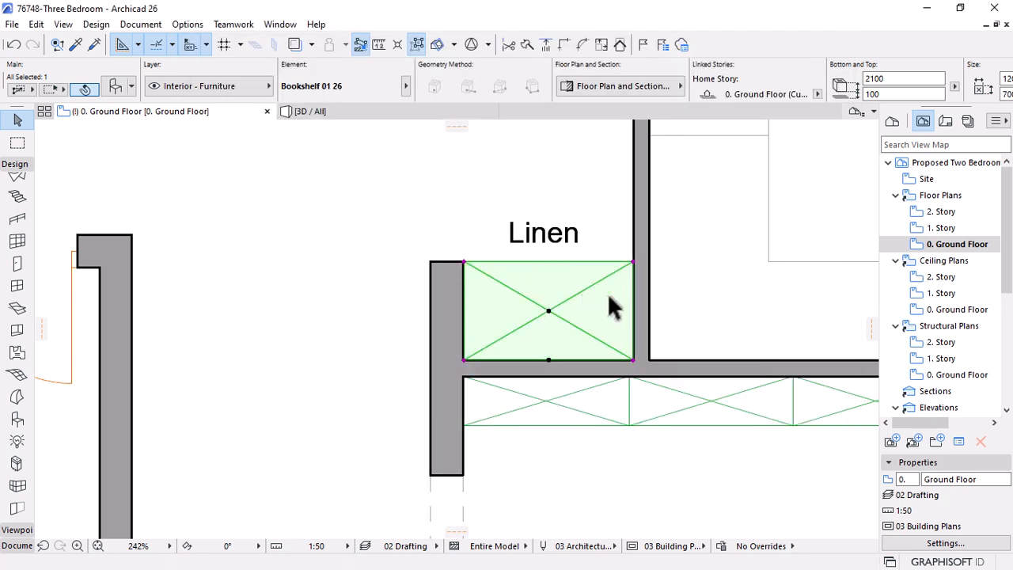
key(Escape)
Enclose only the kitchen island in a rectangular marquee on the ground floor plan and show that area in 3D
scroll(490, 292, down, 3)
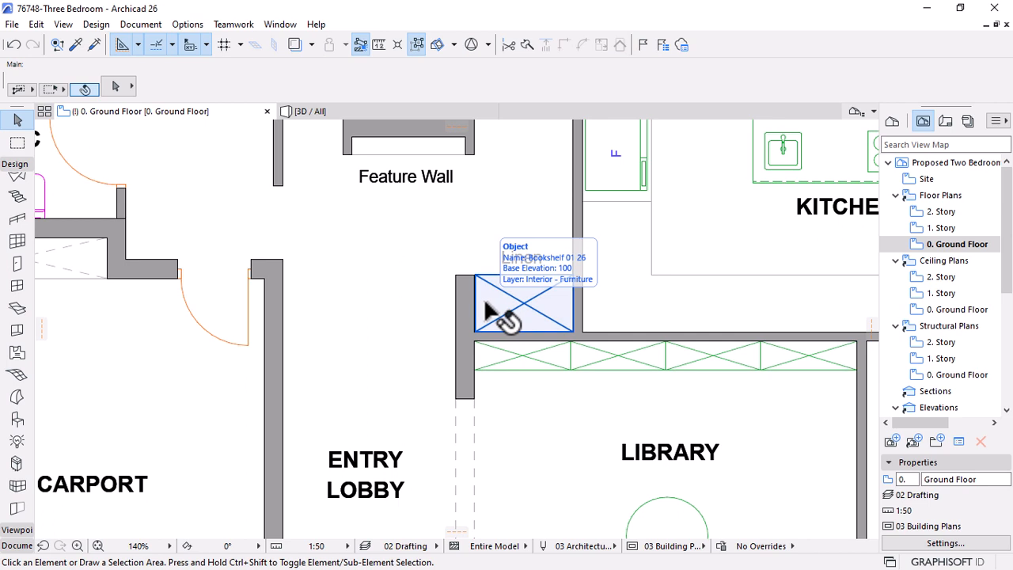
scroll(371, 340, down, 1)
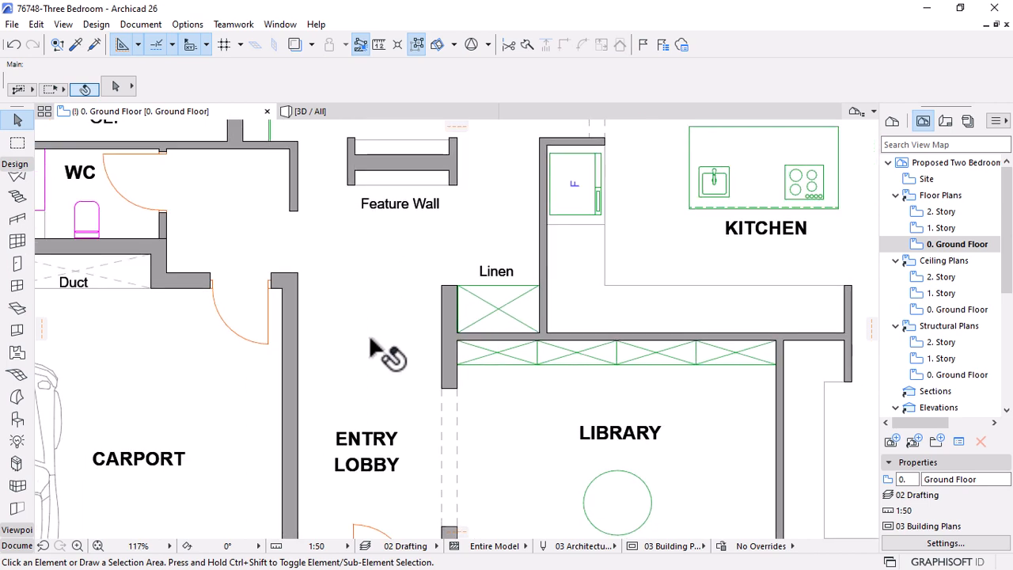
scroll(388, 352, down, 3)
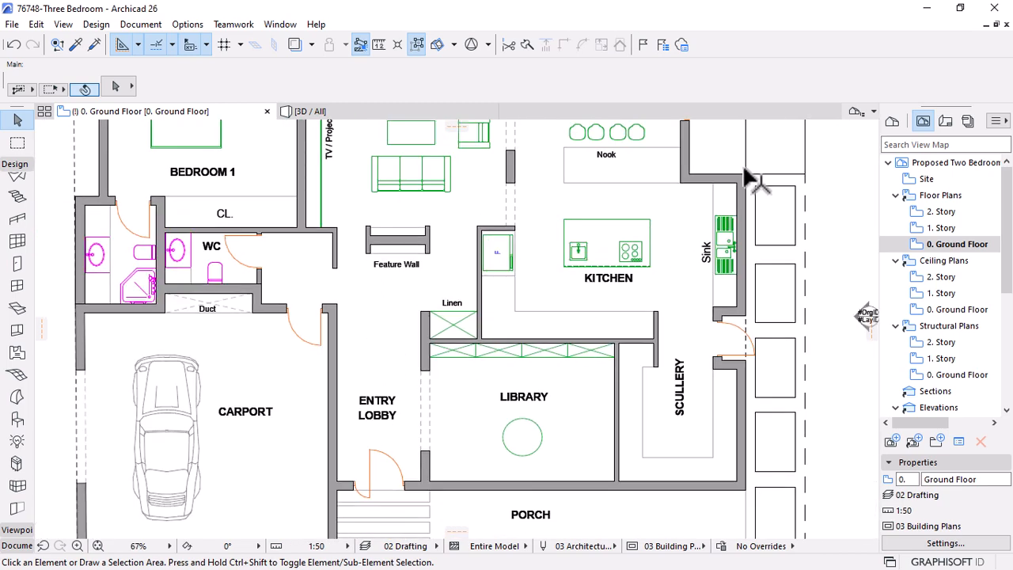
scroll(750, 181, up, 2)
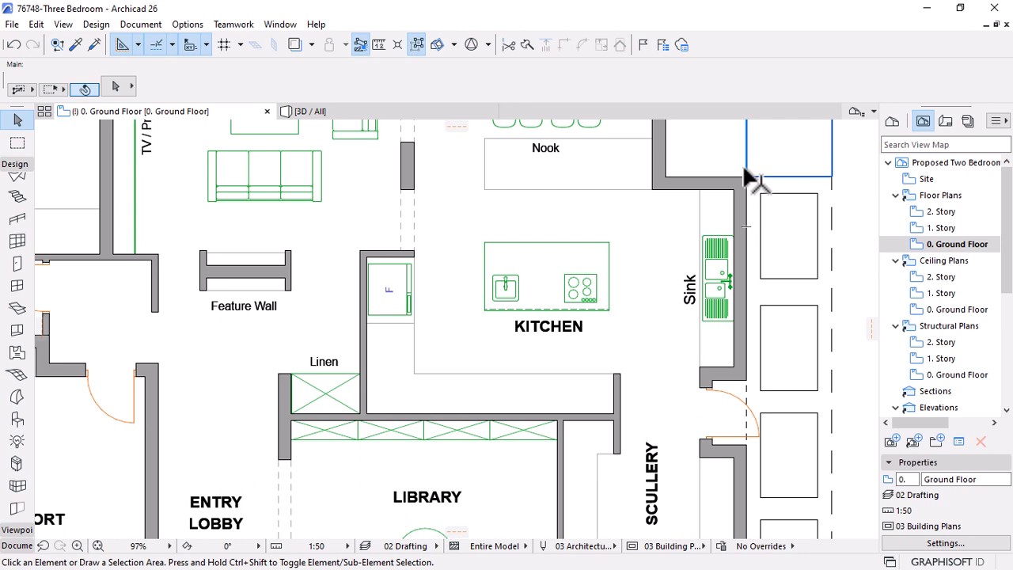
mouse_move(730, 285)
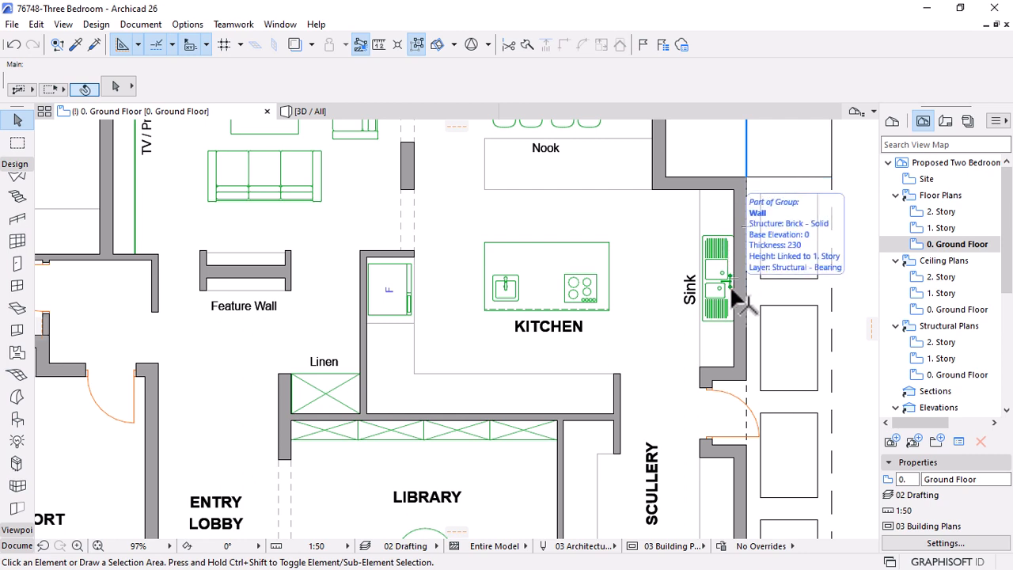
click(17, 143)
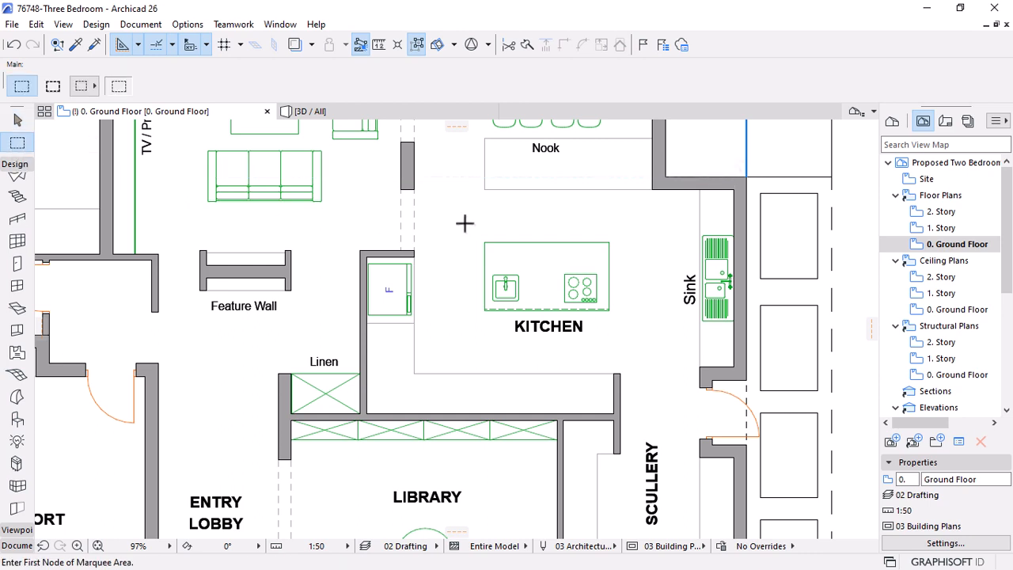
click(436, 208)
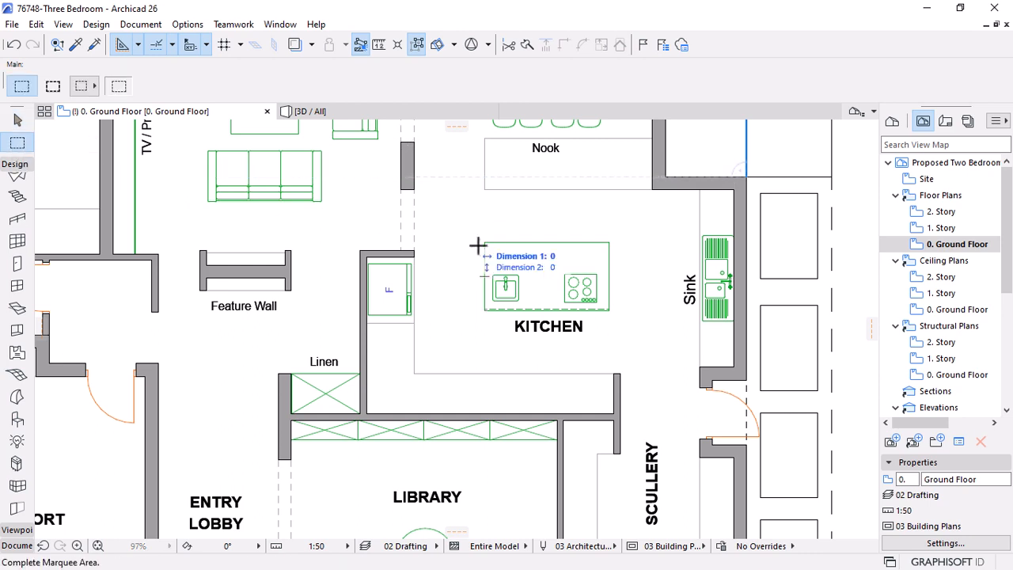
click(661, 358)
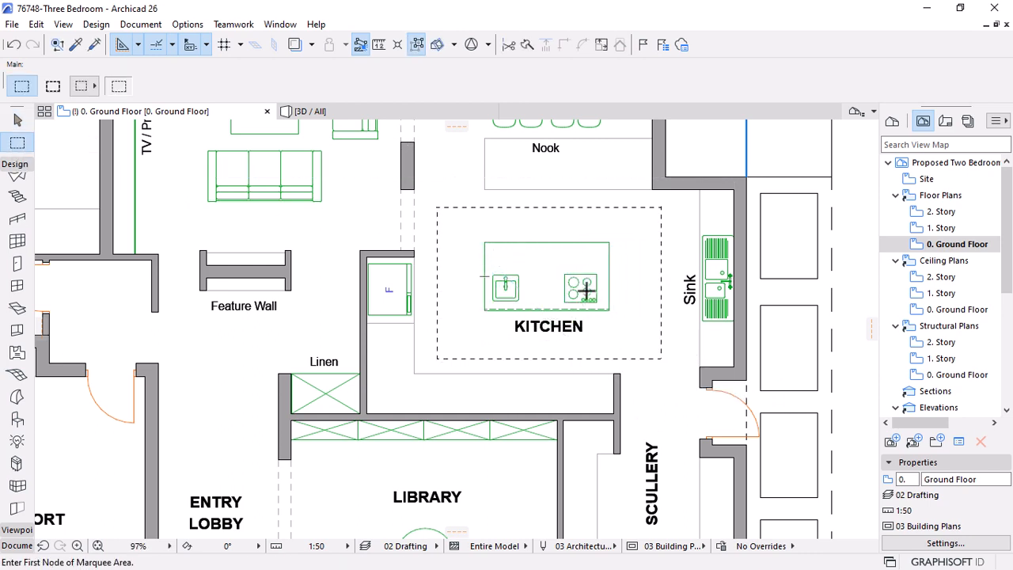
right_click(645, 238)
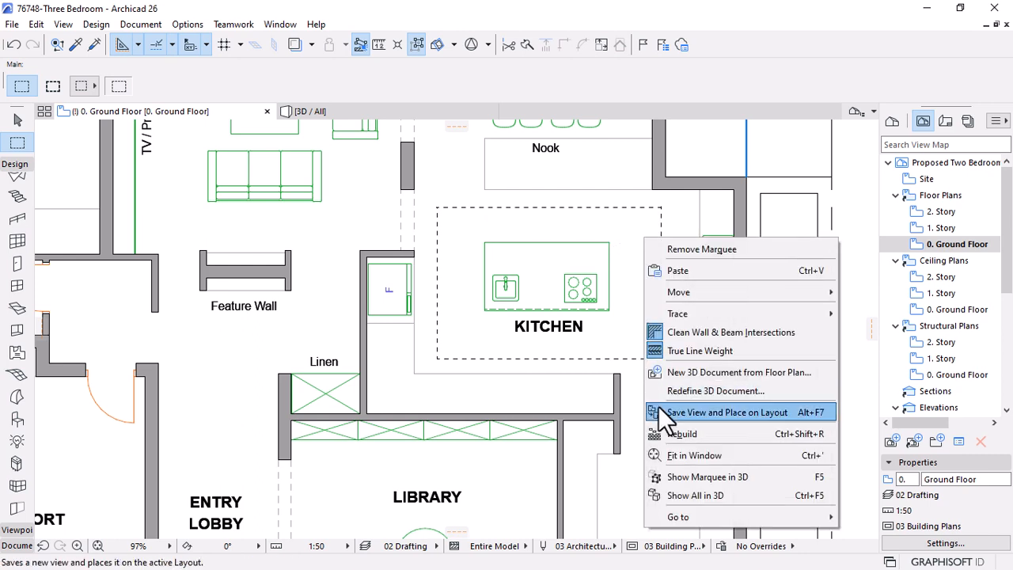
click(698, 476)
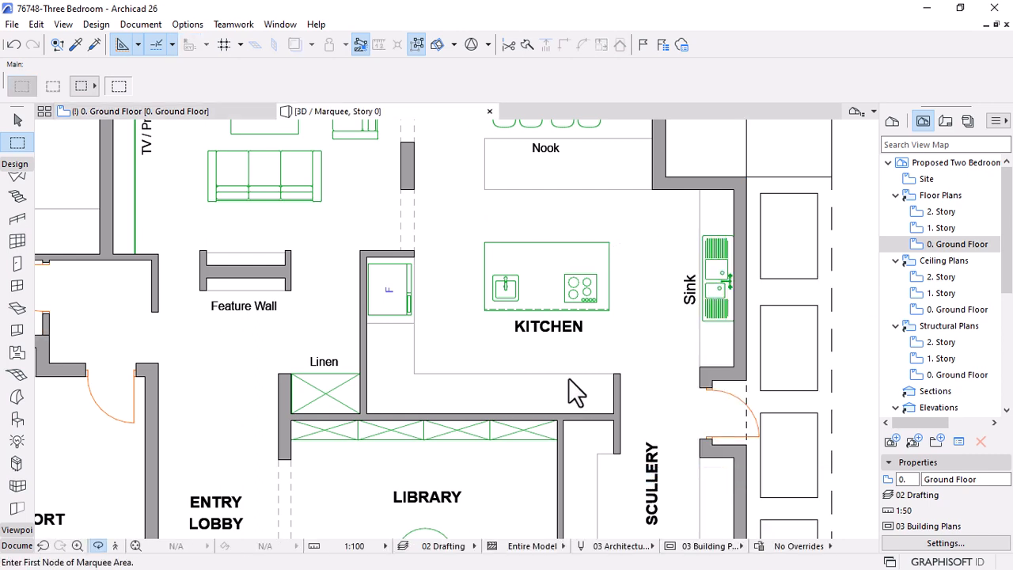
scroll(622, 225, up, 3)
scroll(619, 252, up, 3)
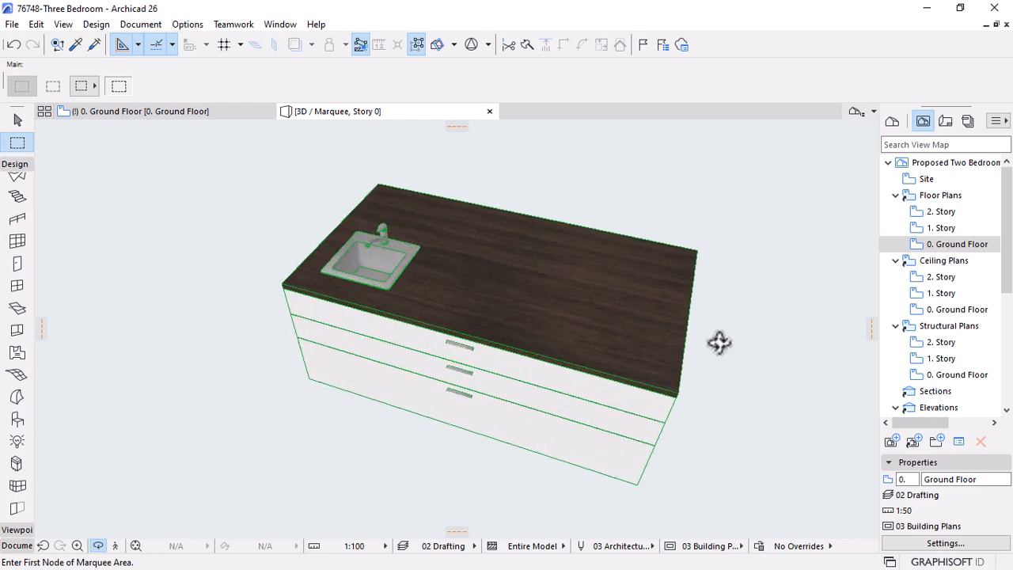
Examine the island's countertop, sink and drawer fronts in 3D to check whether the cooktop shows above the surface
key(Escape)
key(Escape)
click(390, 248)
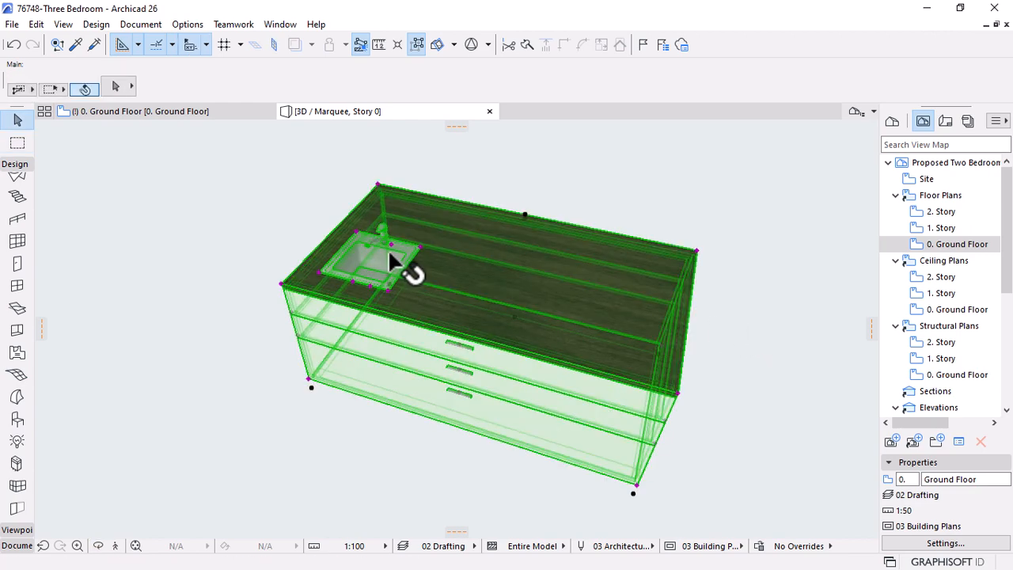
scroll(365, 256, up, 1)
scroll(365, 256, up, 3)
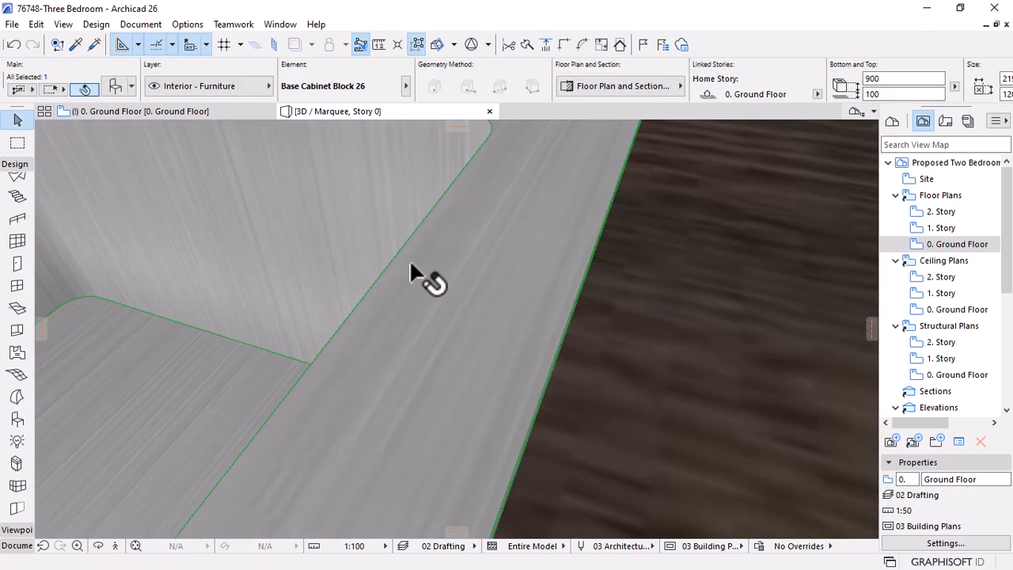
scroll(414, 274, down, 5)
key(Escape)
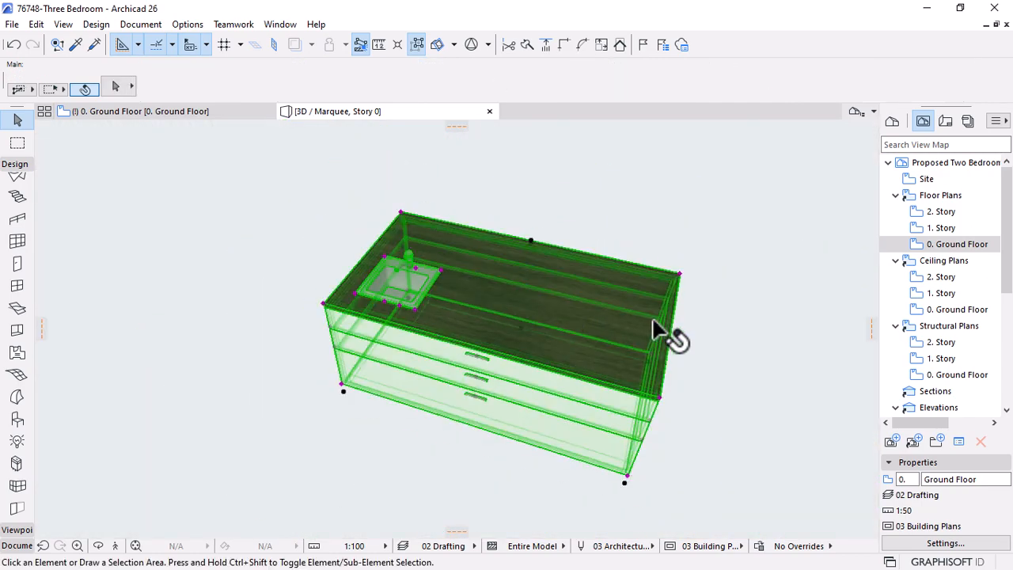
shift+middle_drag(653, 322, 709, 374)
drag(424, 299, 672, 443)
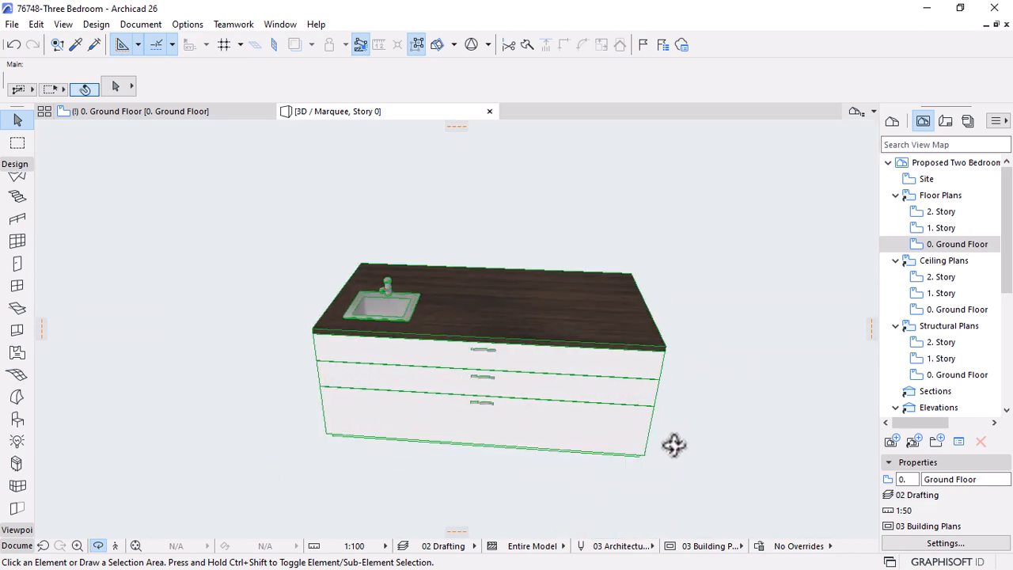
Set the base elevation of the island's electric cooktop to 1500 mm from the floor plan and return to the 3D view
click(190, 112)
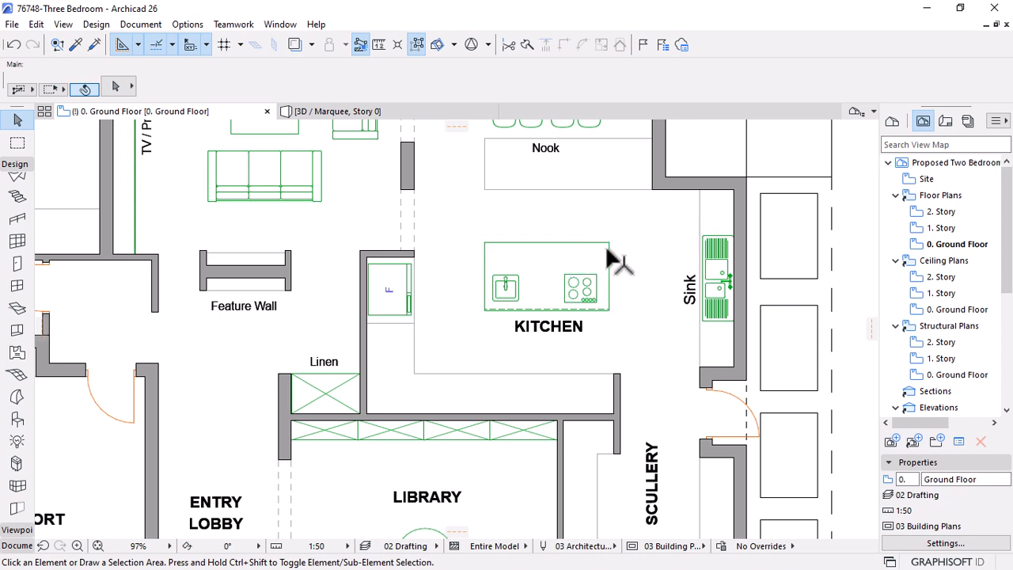
click(593, 301)
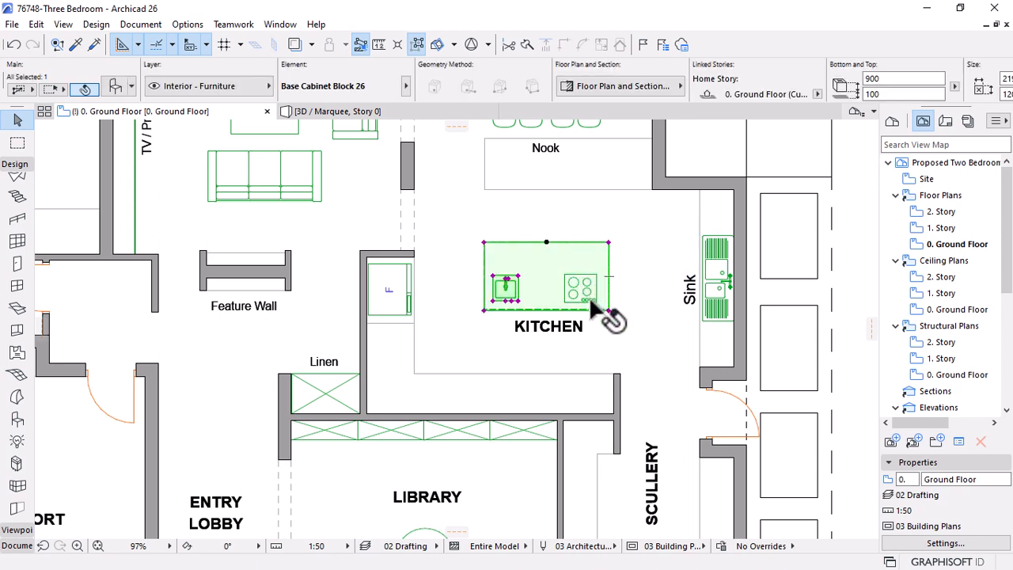
key(Escape)
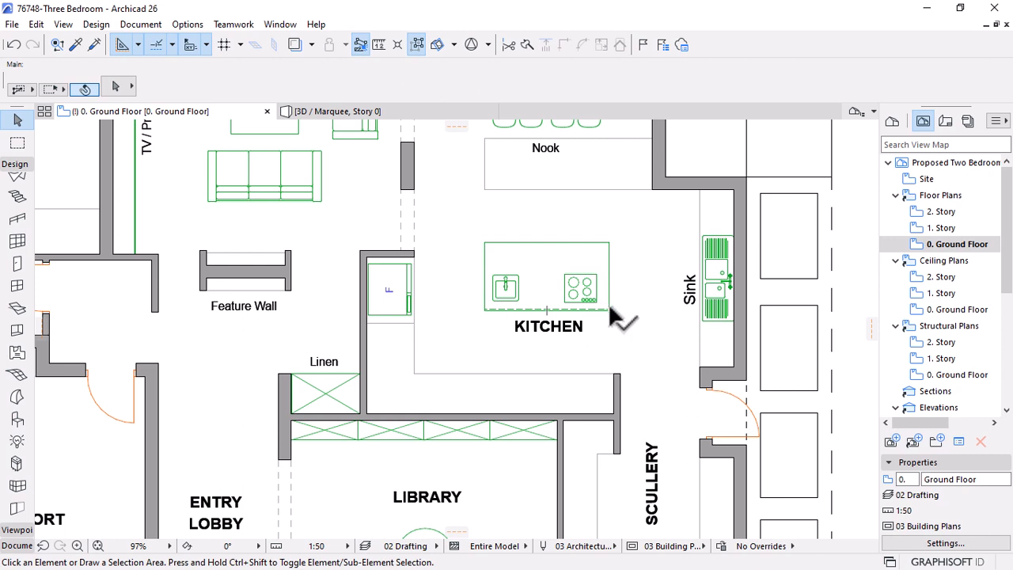
click(606, 309)
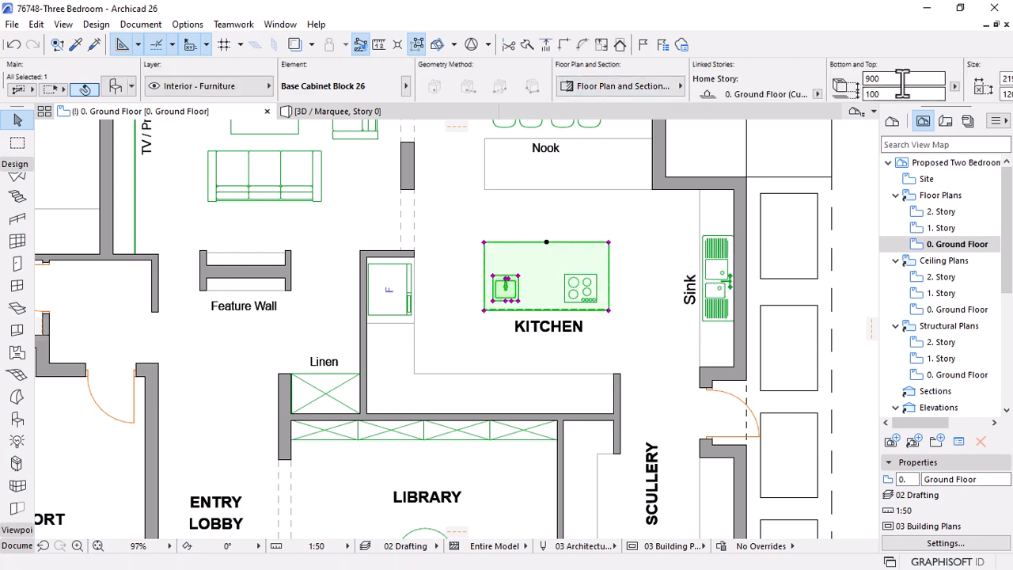
key(Escape)
click(595, 296)
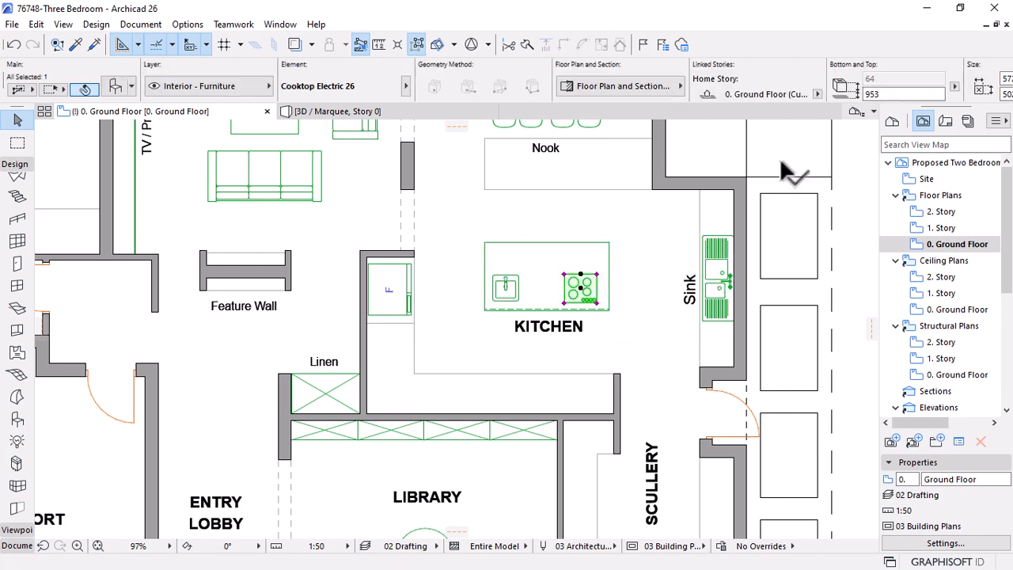
click(886, 93)
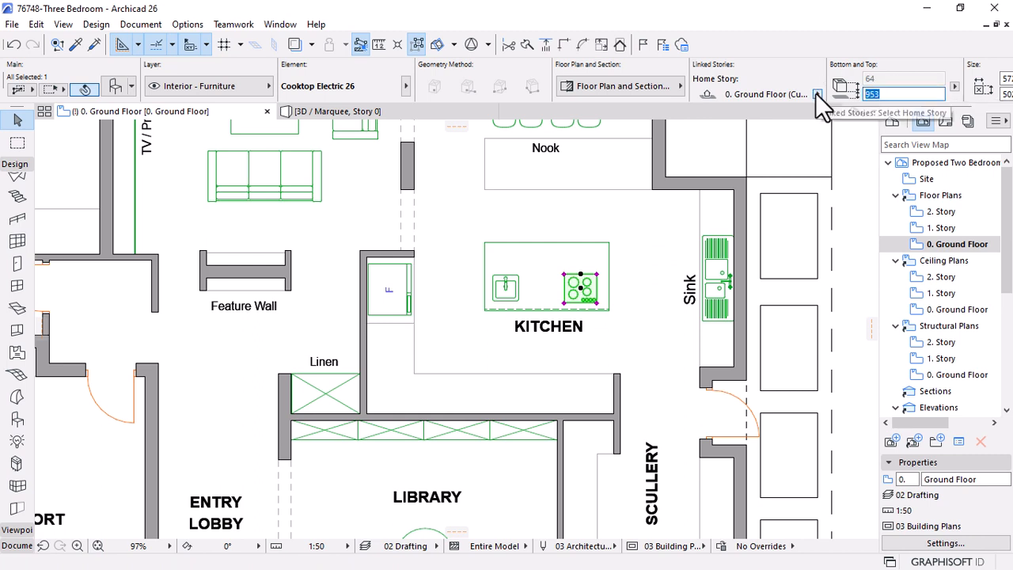
text(1500)
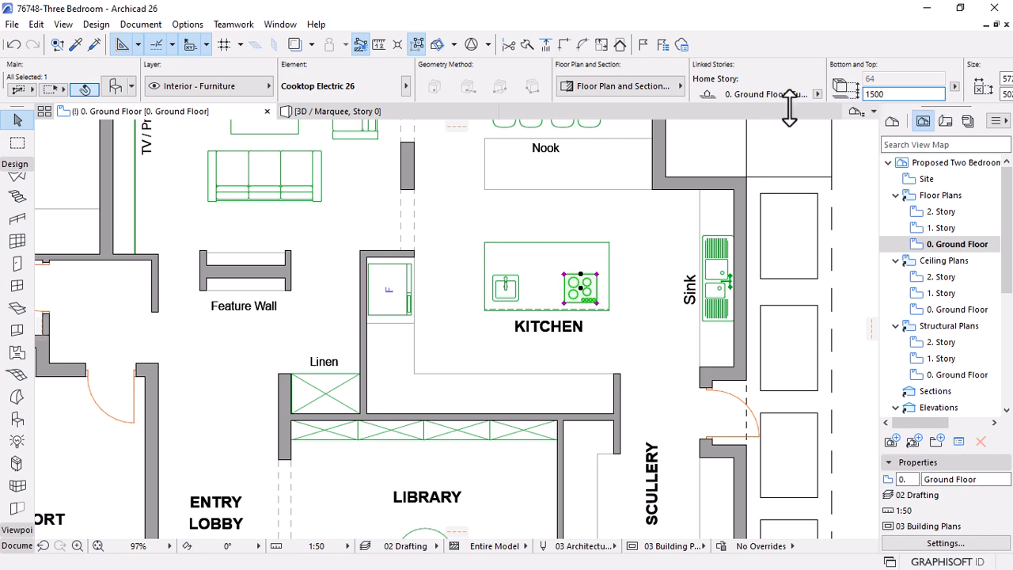
click(391, 111)
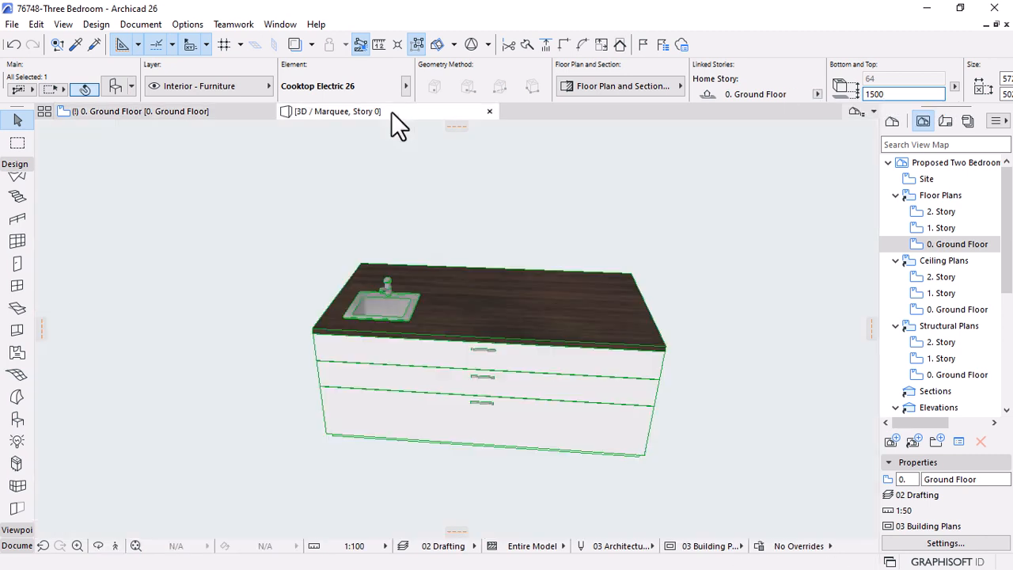
key(Return)
Move the cooktop vertically down onto the island's countertop, to a base elevation of about 988 mm
scroll(744, 344, up, 5)
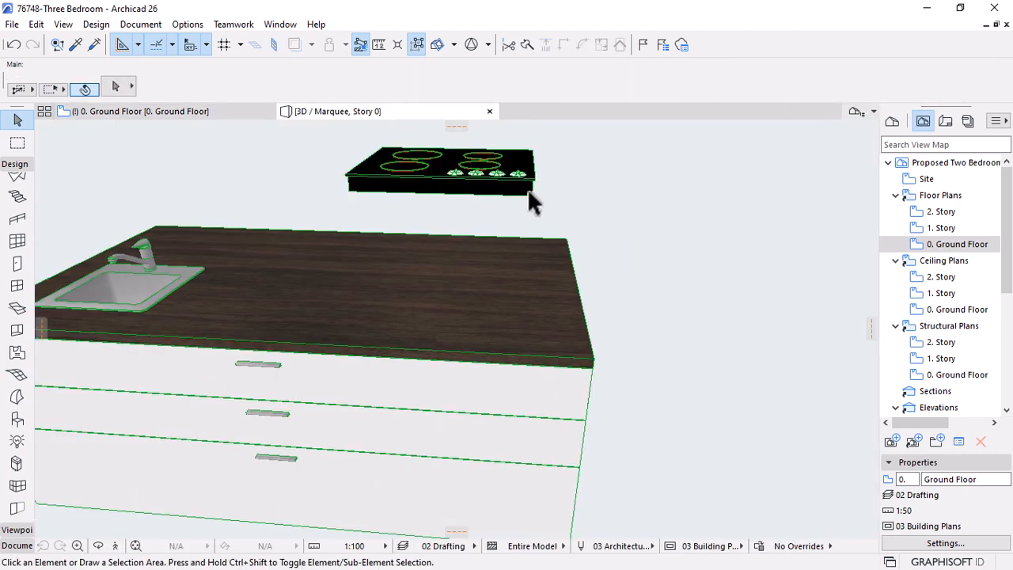
click(527, 188)
key(ctrl+d)
click(534, 198)
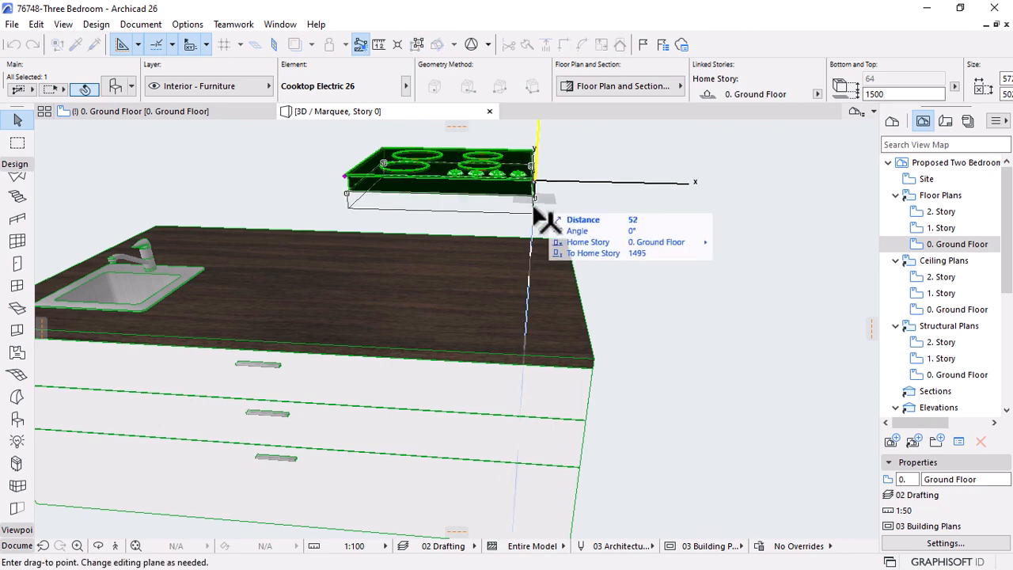
click(594, 358)
click(664, 310)
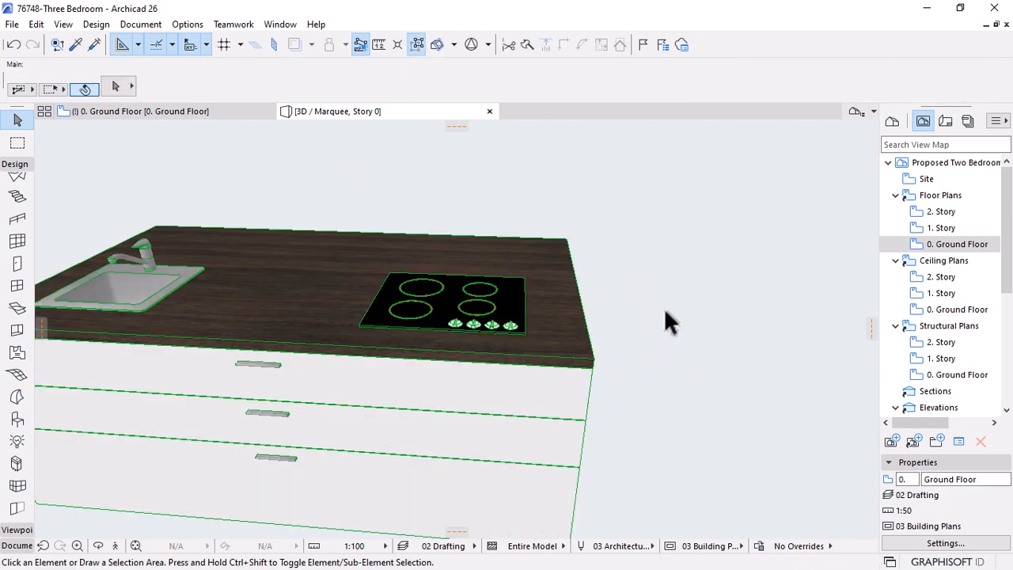
Inspect the cooktop's seating on the island from other angles and check its base elevation in the ground floor plan
shift+middle_drag(664, 307, 483, 345)
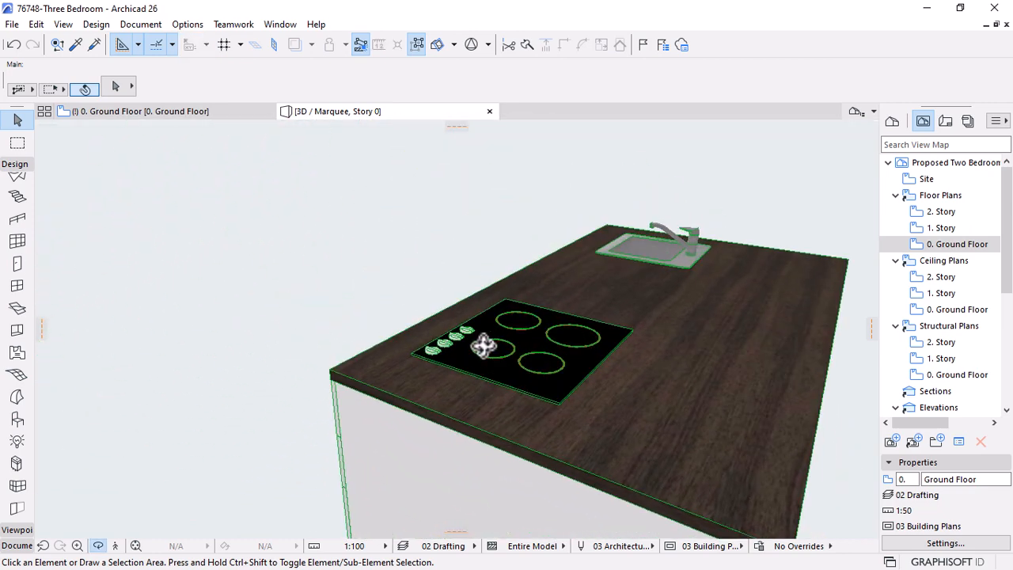
scroll(390, 268, down, 5)
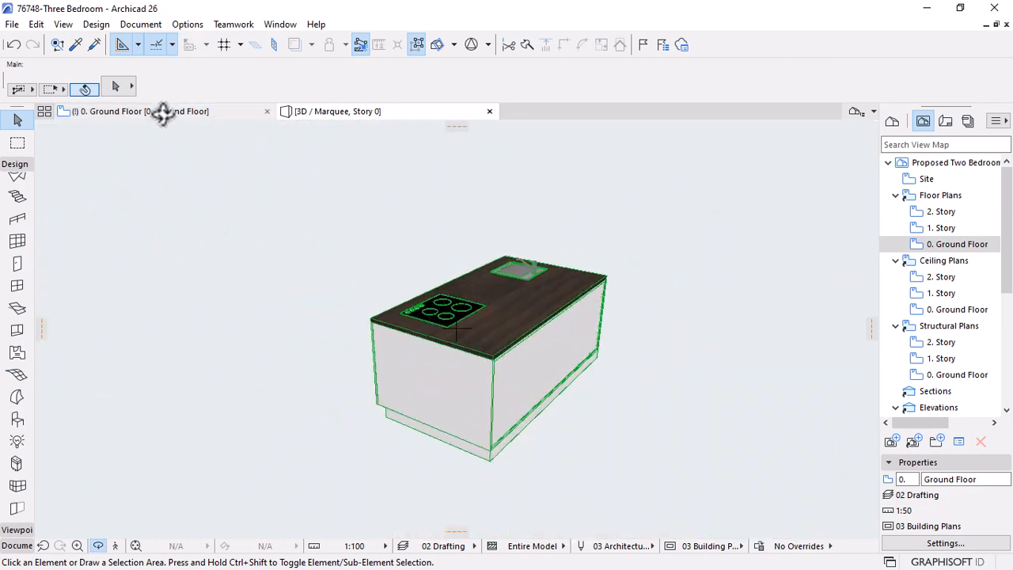
click(162, 112)
click(603, 274)
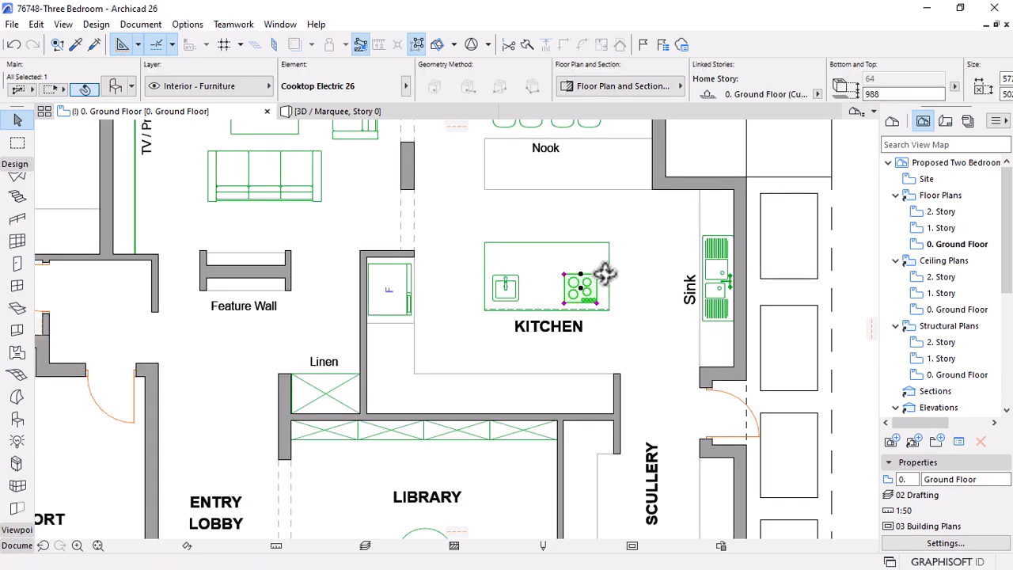
key(Escape)
Enclose the kitchen, nook and wall sink in a marquee on the ground floor plan and show it in 3D
scroll(592, 285, down, 2)
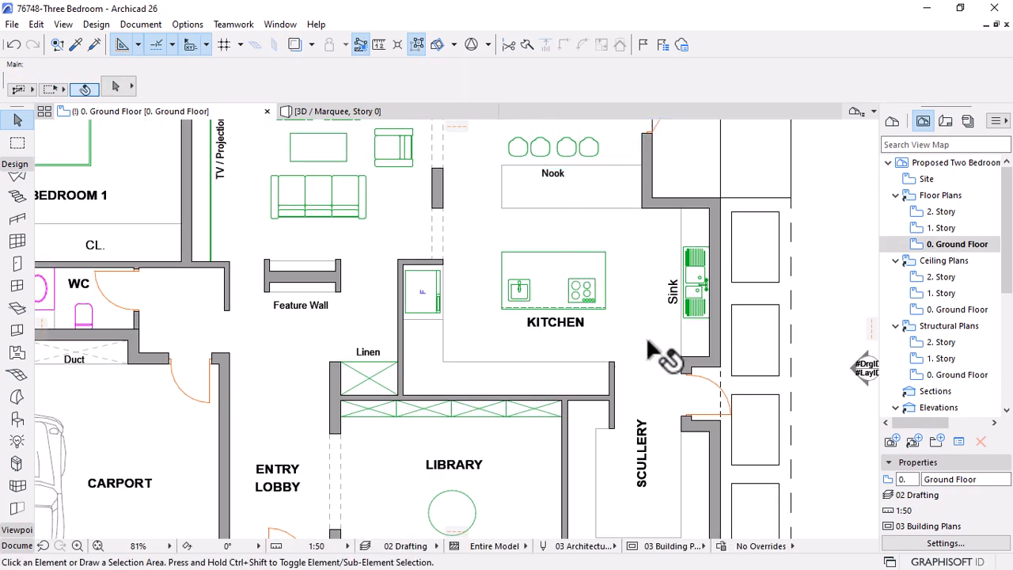
scroll(419, 356, up, 2)
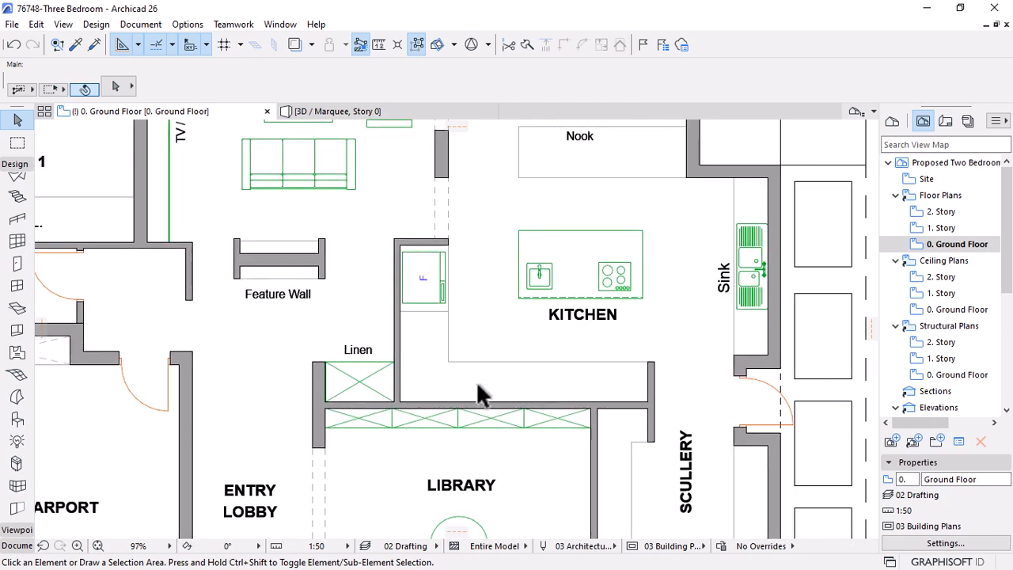
click(18, 143)
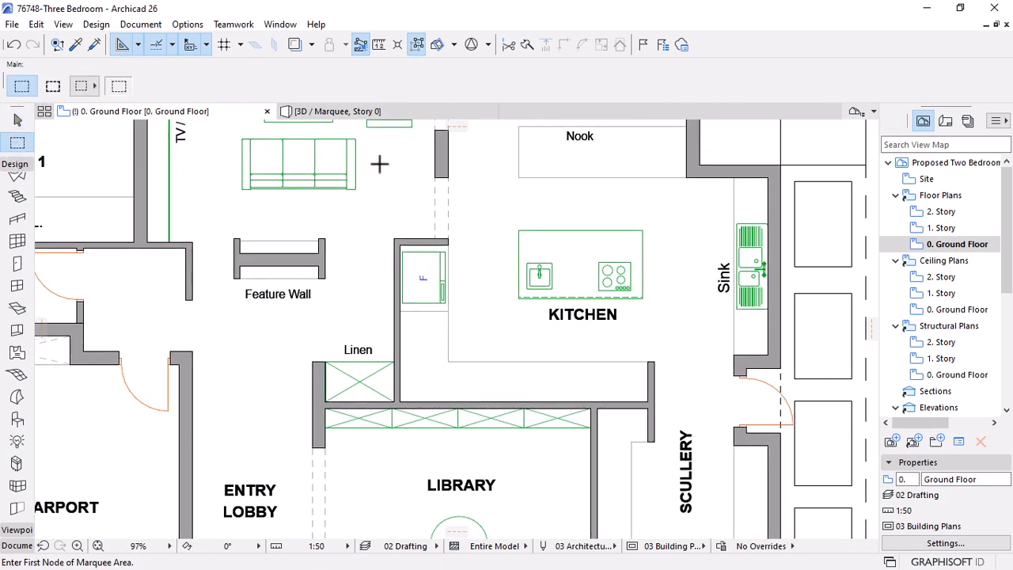
scroll(391, 361, down, 3)
click(372, 151)
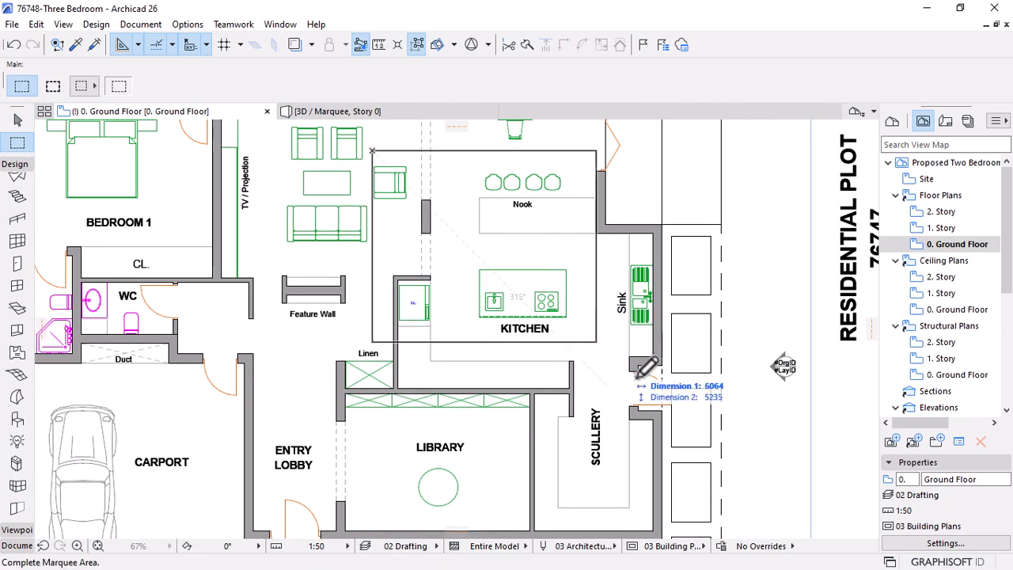
click(721, 428)
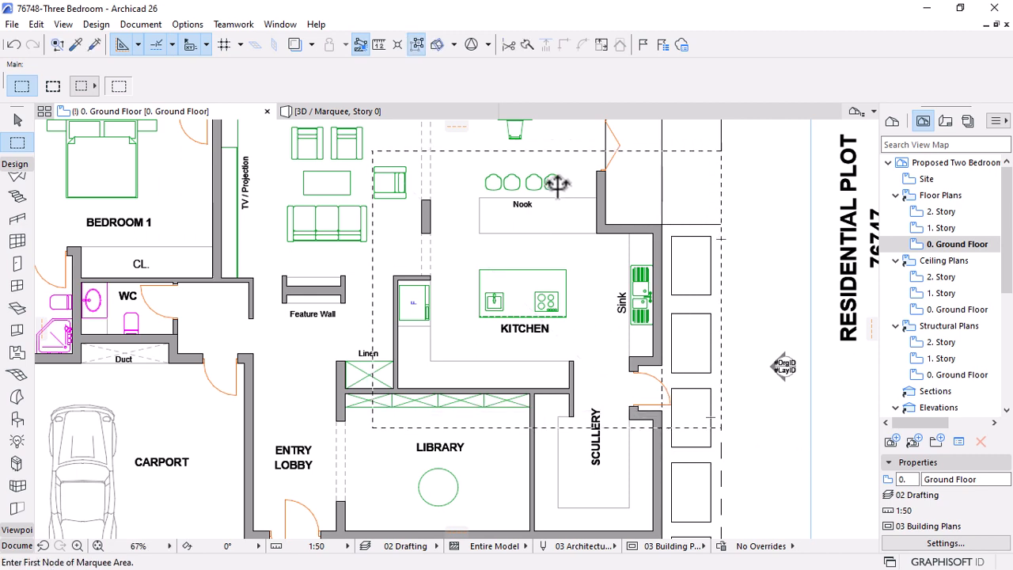
right_click(516, 163)
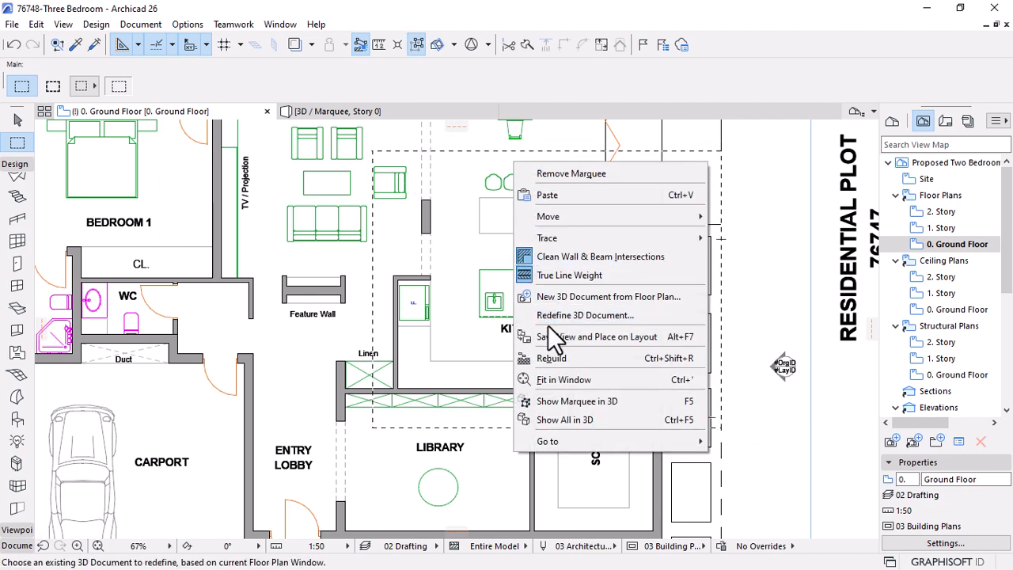
click(554, 403)
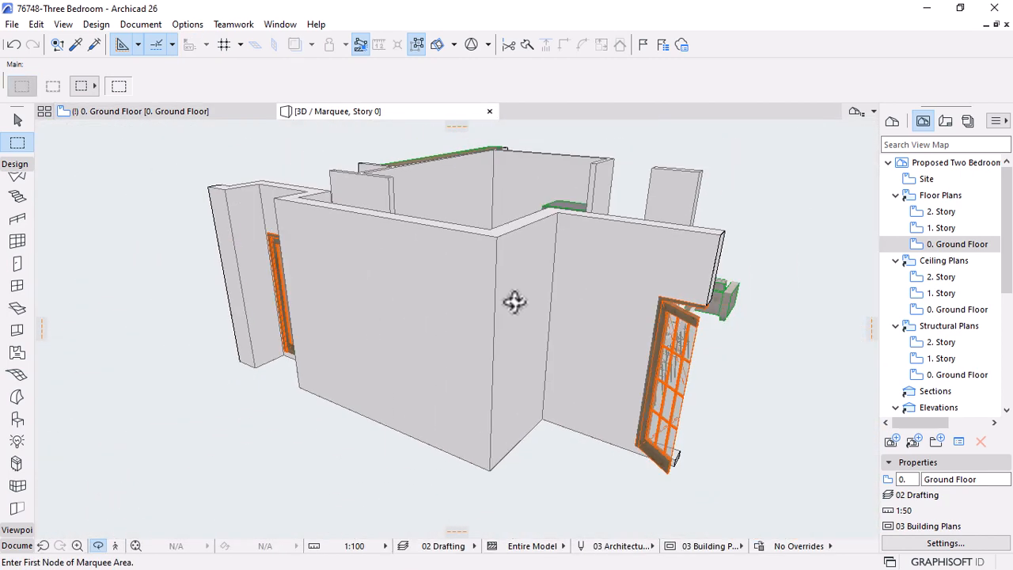
Examine the kitchen in 3D from above, checking the wall sink and the island with its cooktop
scroll(514, 302, down, 3)
drag(704, 266, 360, 311)
drag(510, 243, 607, 350)
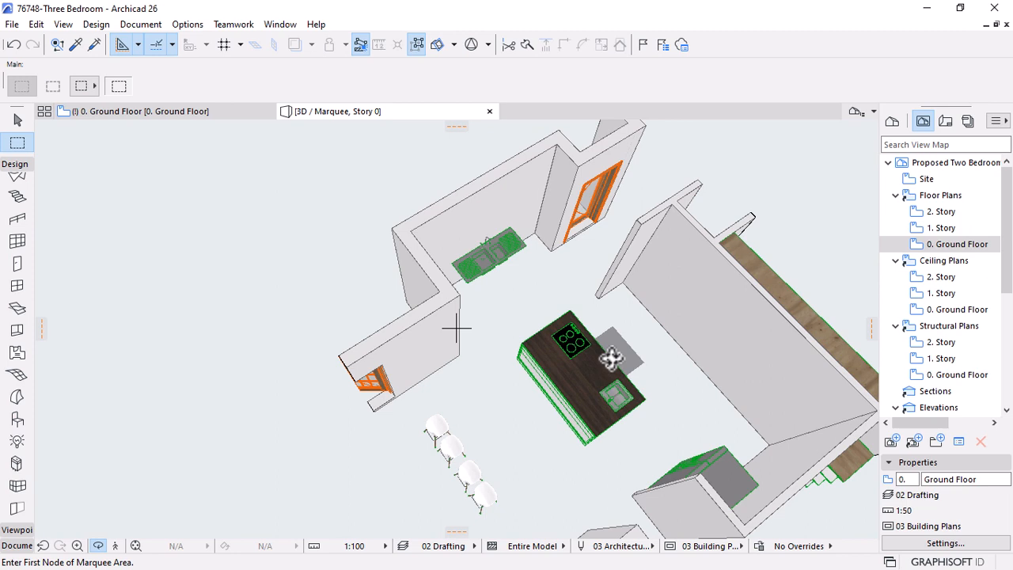
Delete the double-bowl sink on the kitchen's outer wall from the ground floor plan
click(219, 111)
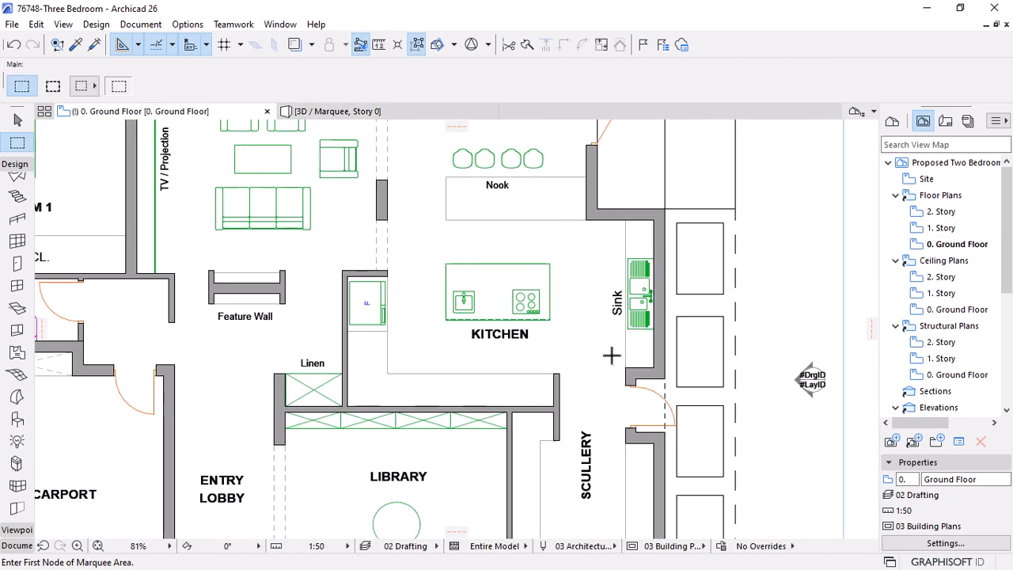
scroll(694, 344, up, 3)
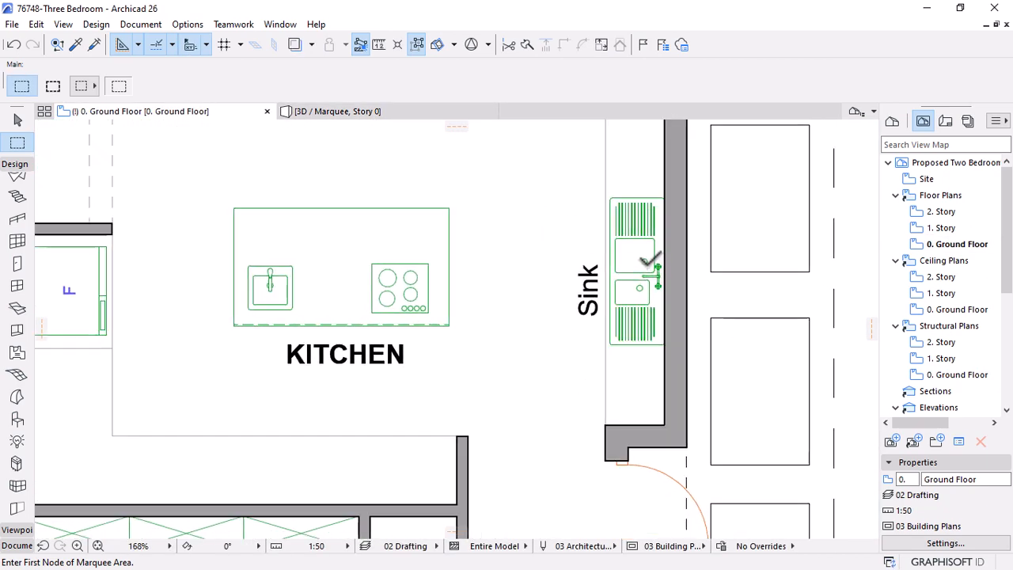
scroll(648, 264, up, 2)
key(Escape)
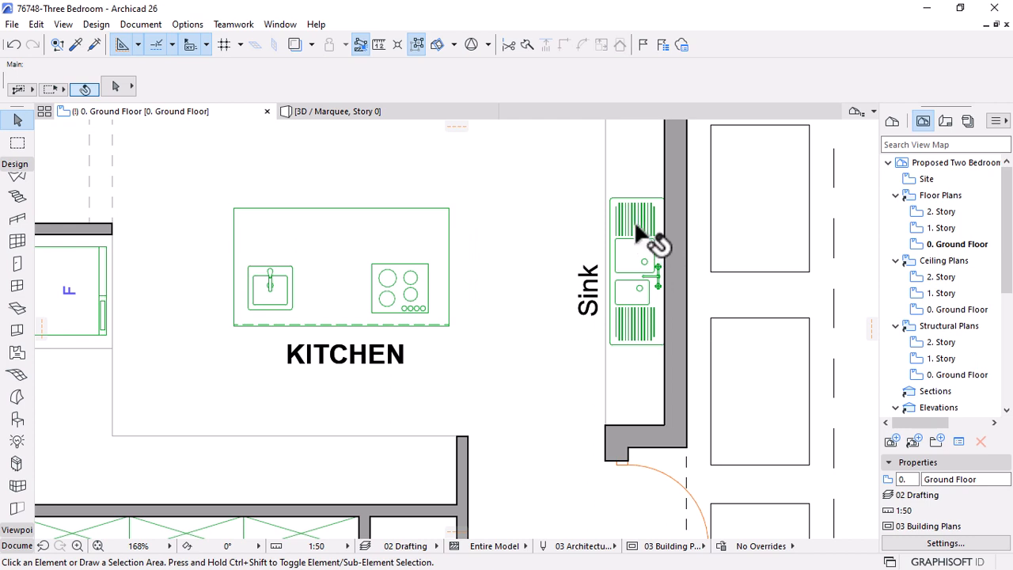
click(641, 237)
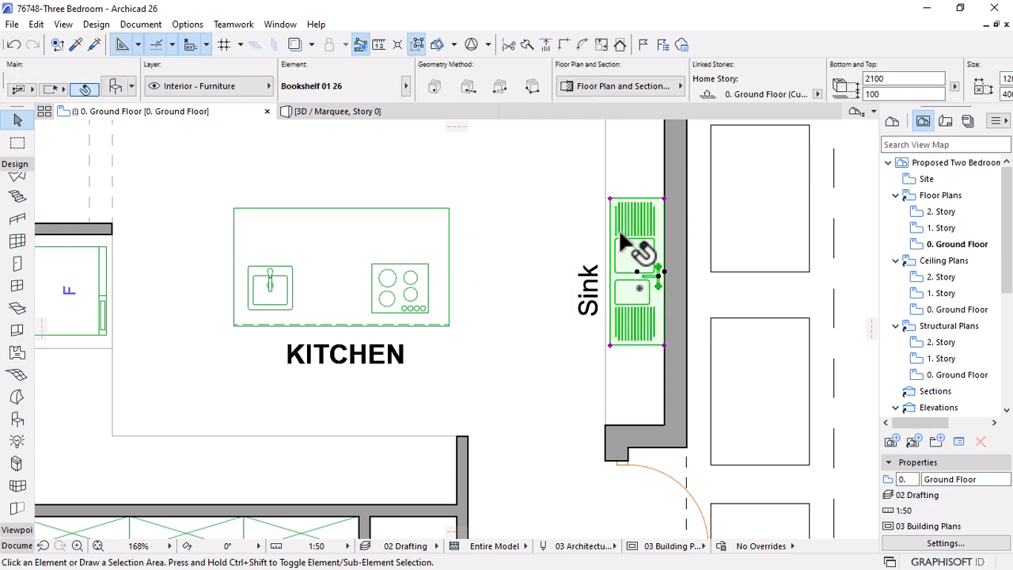
key(Delete)
Set the default object to Base Cabinet Block 26 from the Kitchen Cabinets 26 library folder
scroll(546, 355, down, 3)
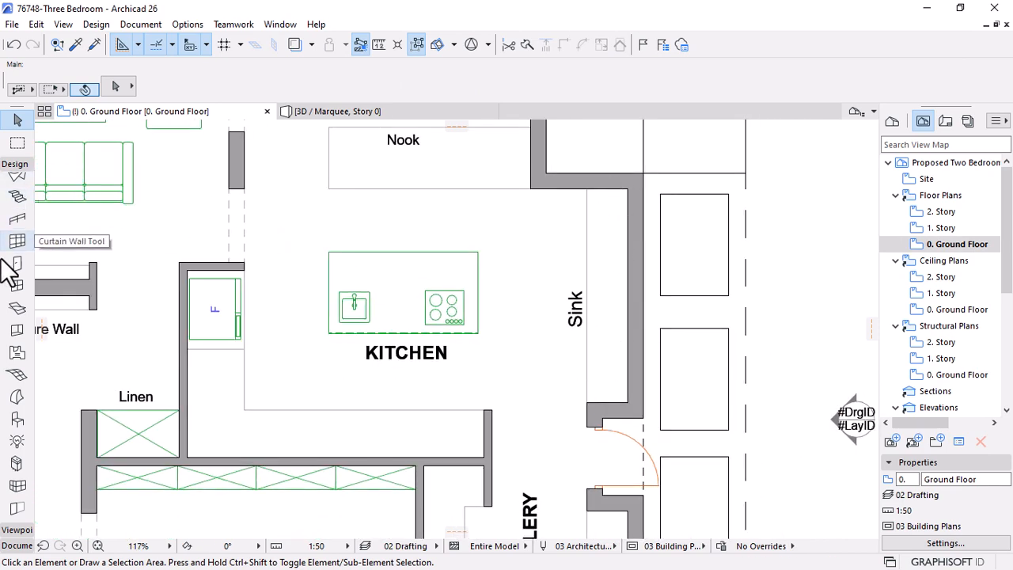
click(18, 420)
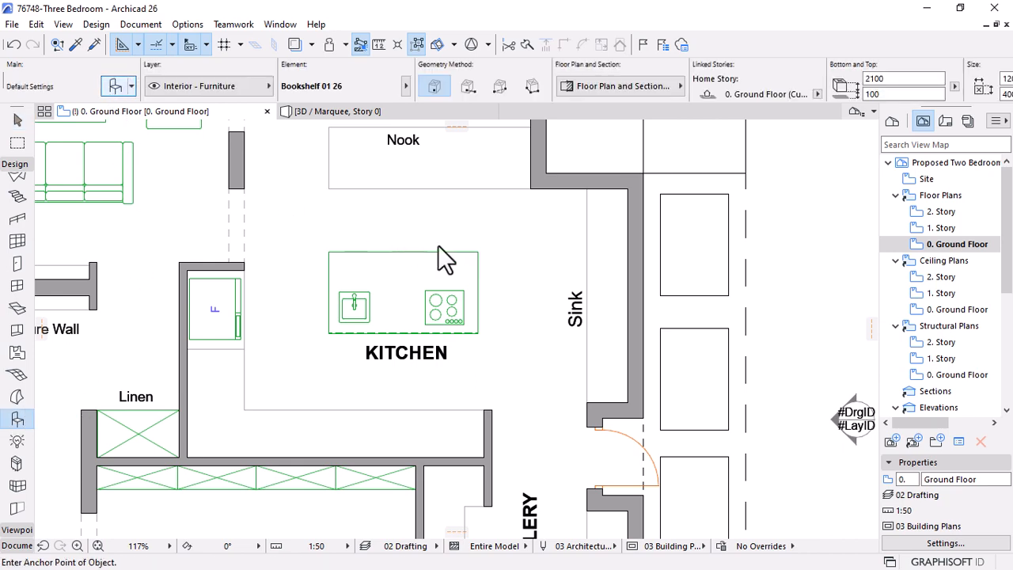
key(ctrl+t)
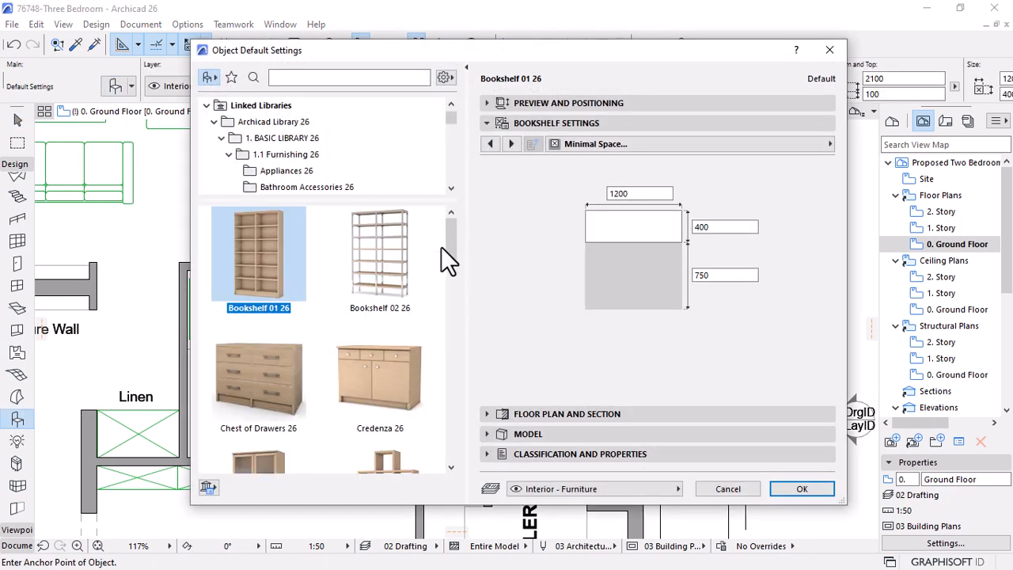
drag(279, 201, 278, 283)
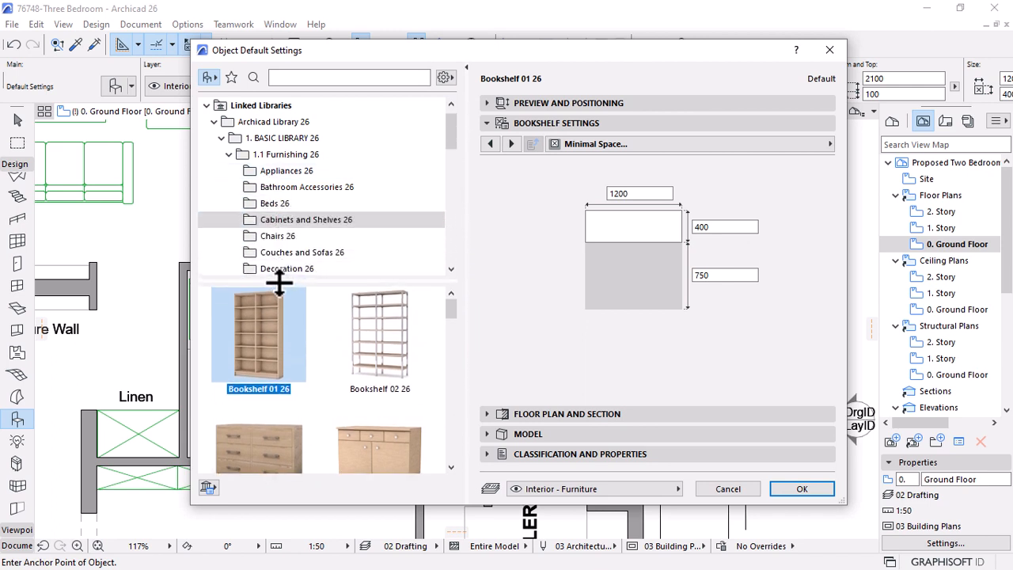
click(299, 77)
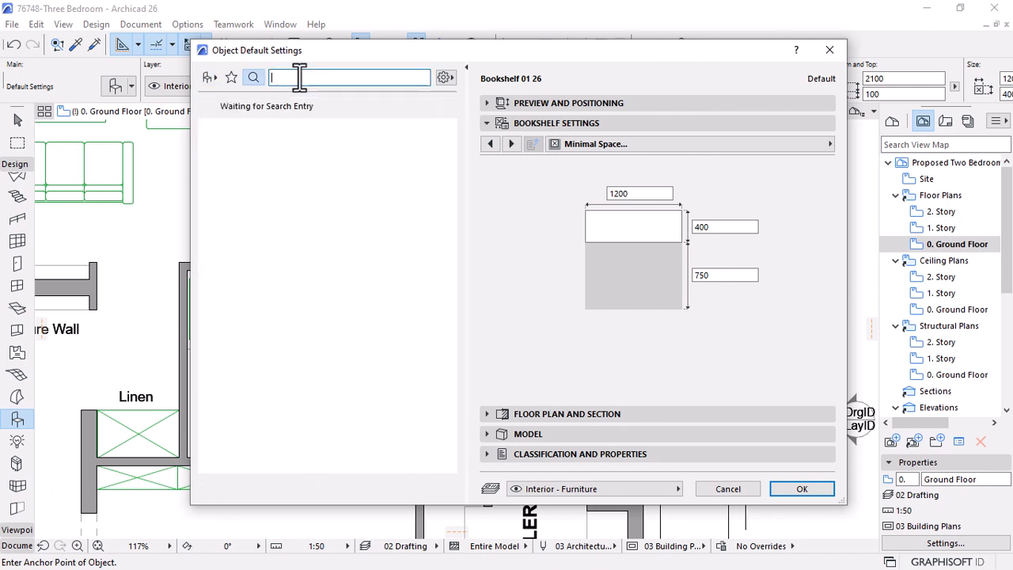
click(209, 78)
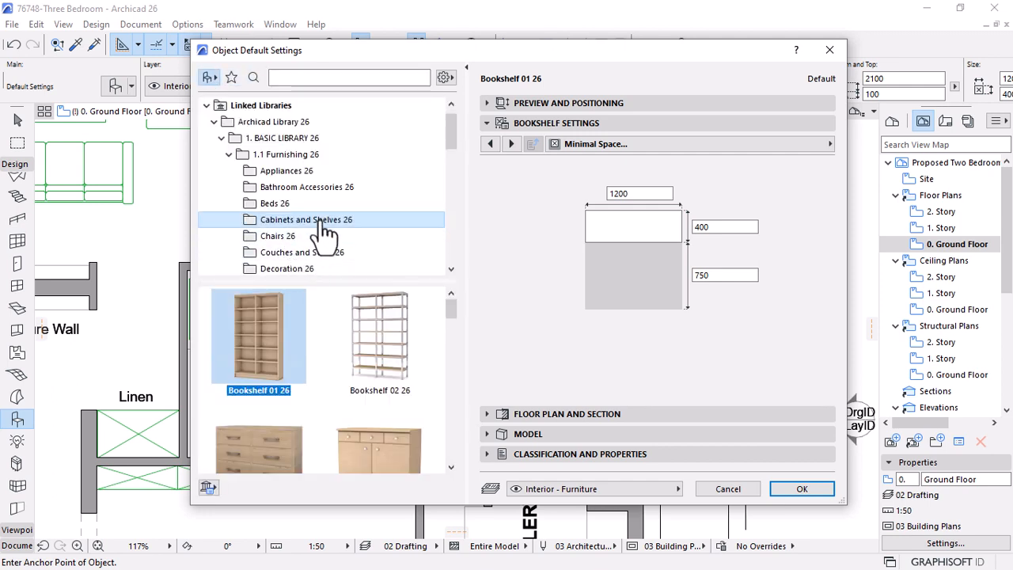
scroll(324, 231, down, 2)
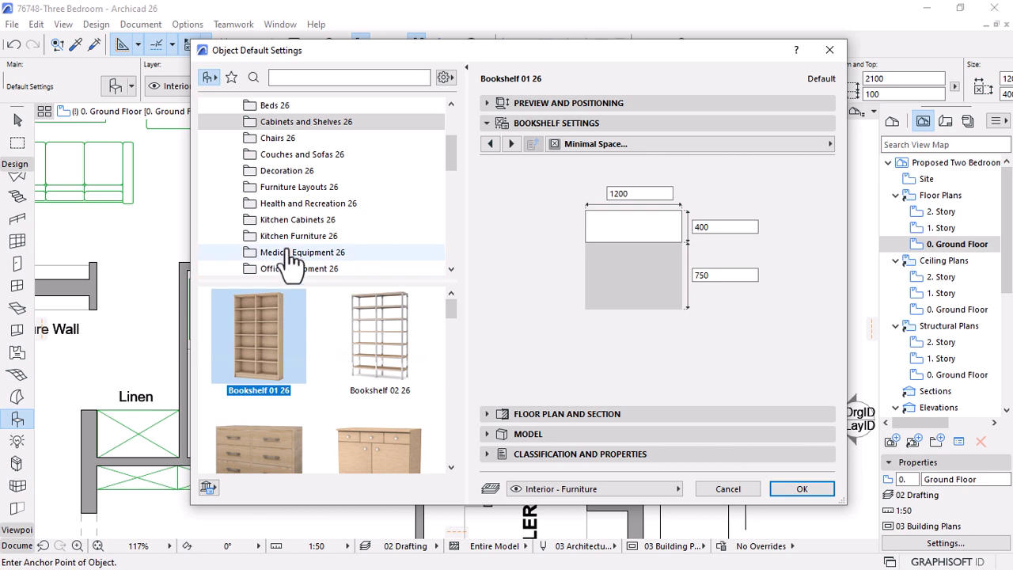
click(292, 221)
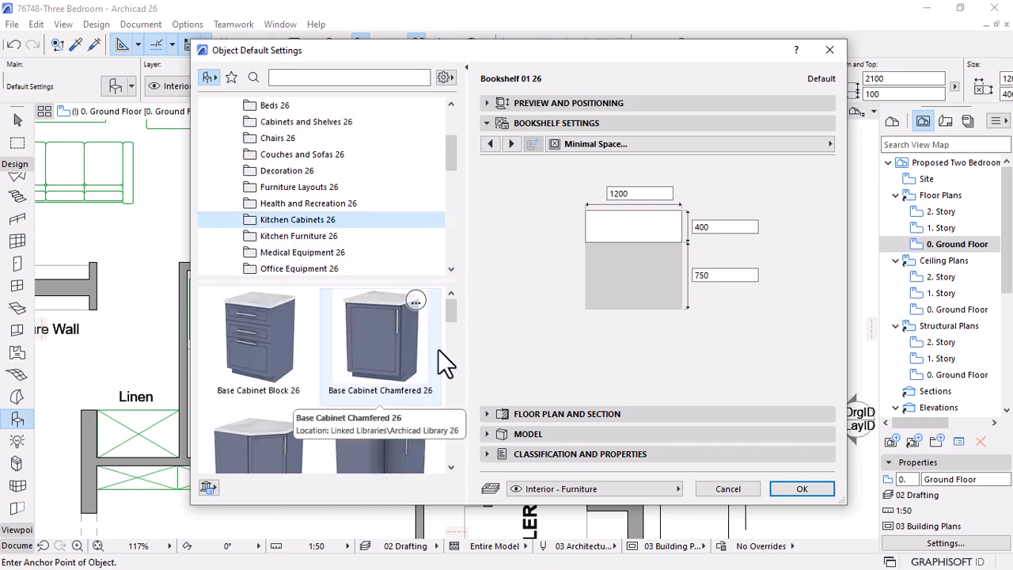
scroll(257, 349, down, 1)
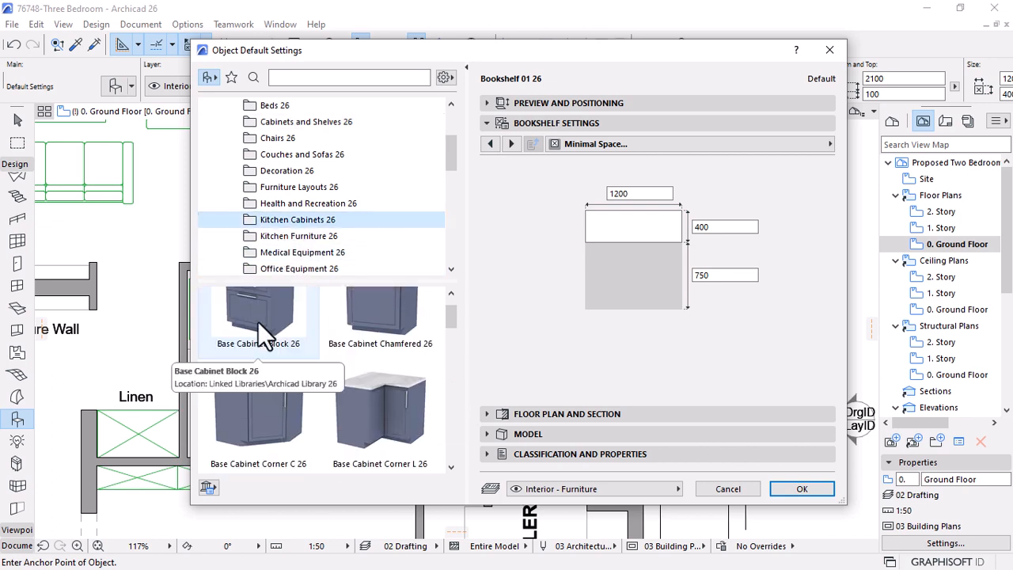
click(257, 320)
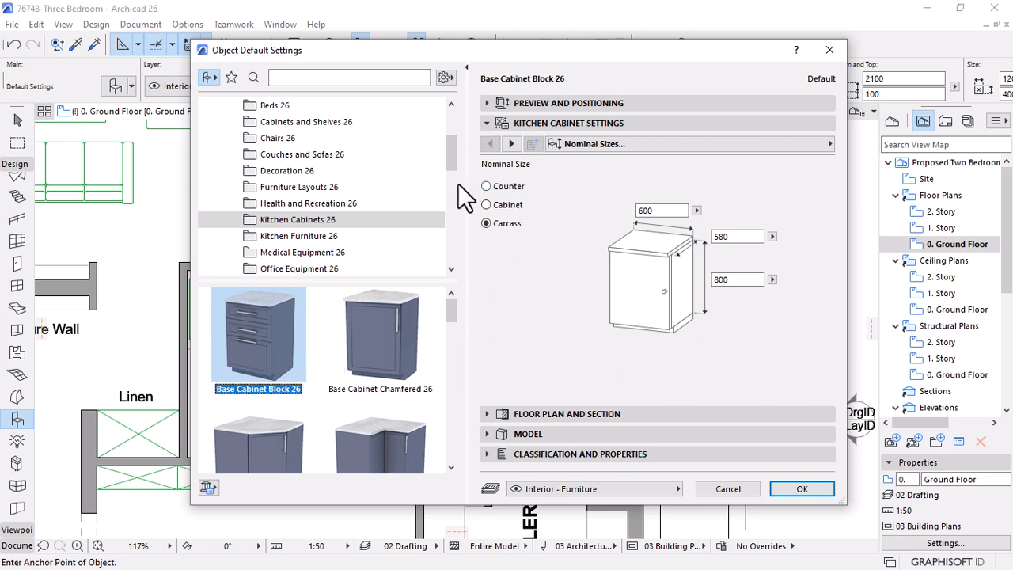
click(511, 146)
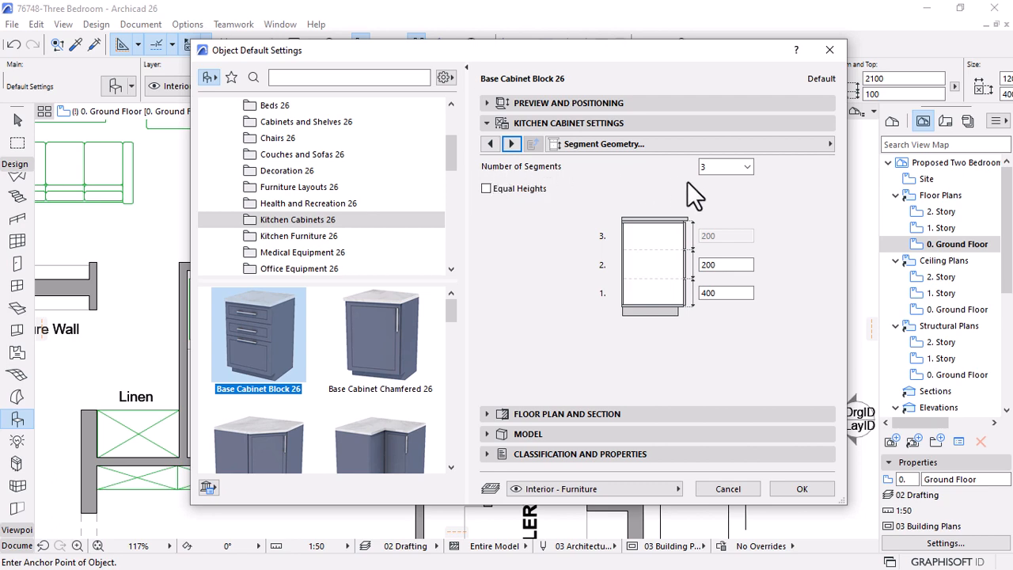
click(805, 489)
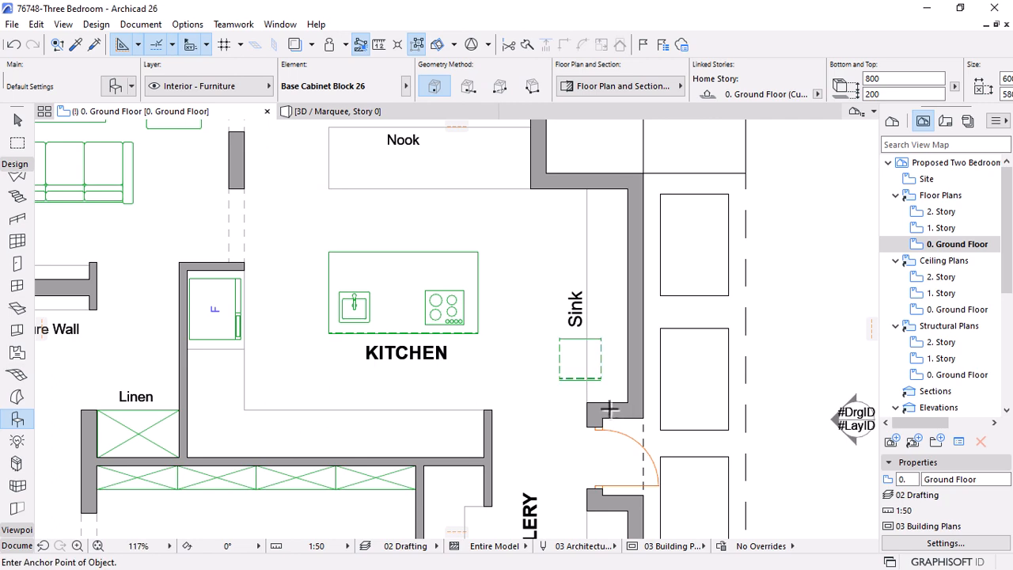
Place the base cabinet just below the Sink label and rotate it 90° counterclockwise
scroll(608, 409, up, 5)
key(Escape)
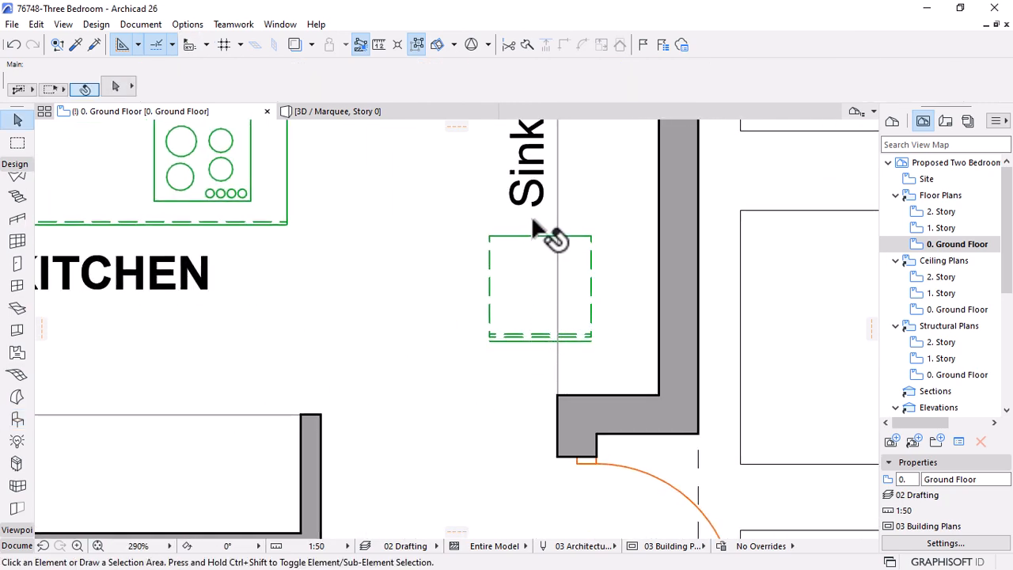
click(525, 293)
click(486, 341)
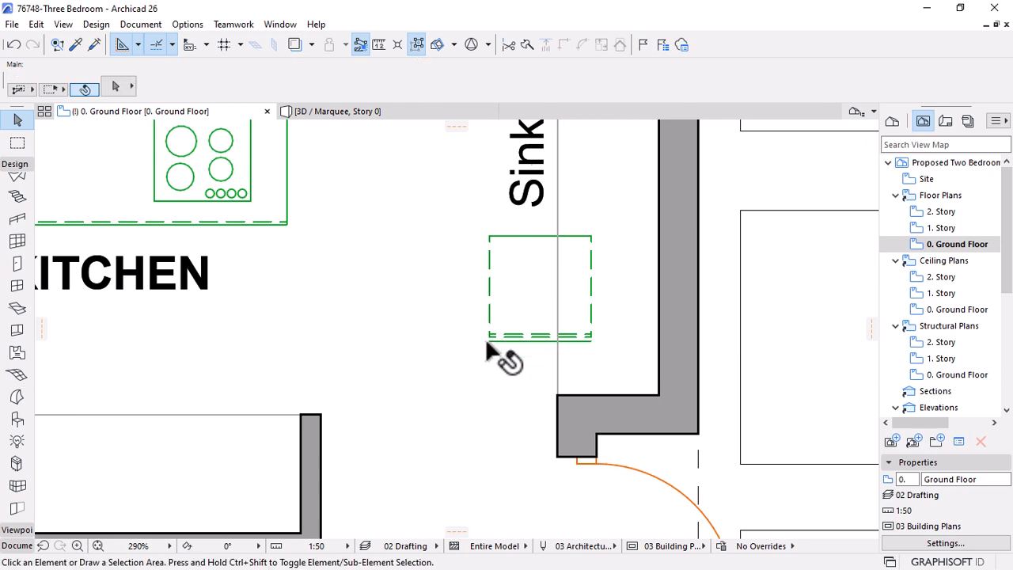
click(522, 317)
key(ctrl+e)
click(534, 282)
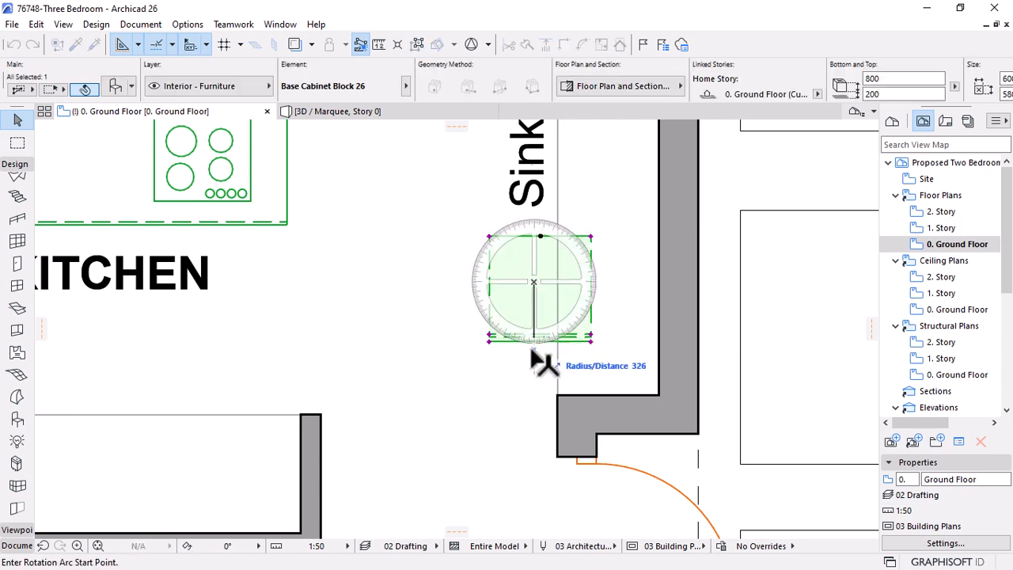
click(535, 352)
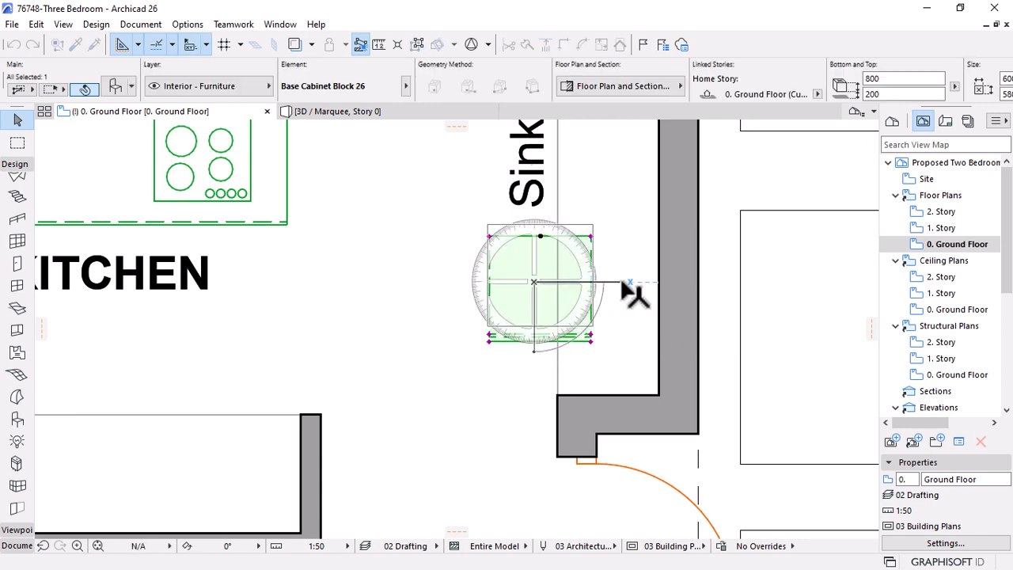
click(631, 294)
Move the rotated base cabinet by its corner into the inner wall corner beside the scullery door
key(ctrl+d)
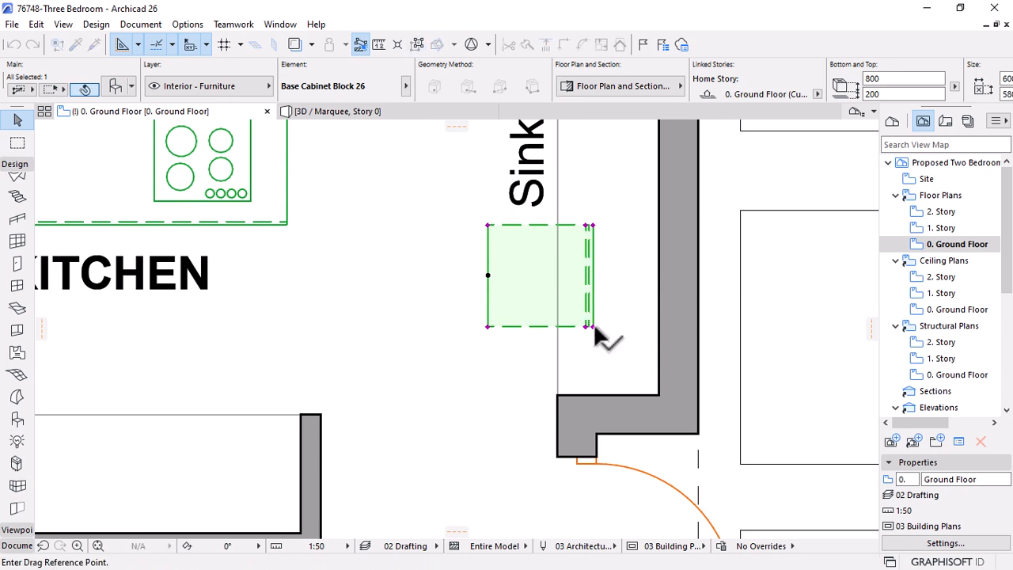
click(592, 325)
click(654, 394)
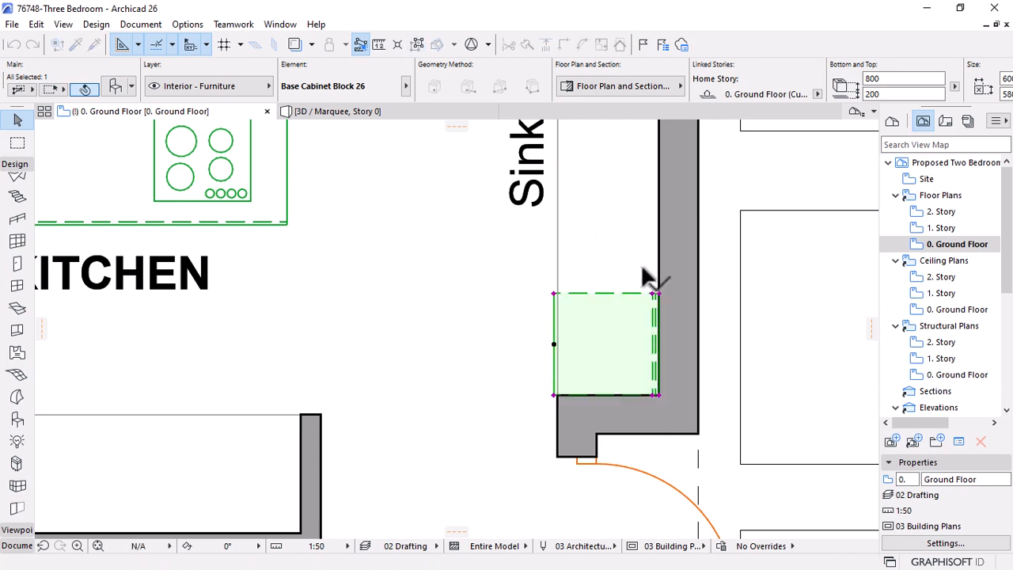
Inspect the base cabinet in the wall corner in 3D to check which way its drawer fronts face
click(337, 112)
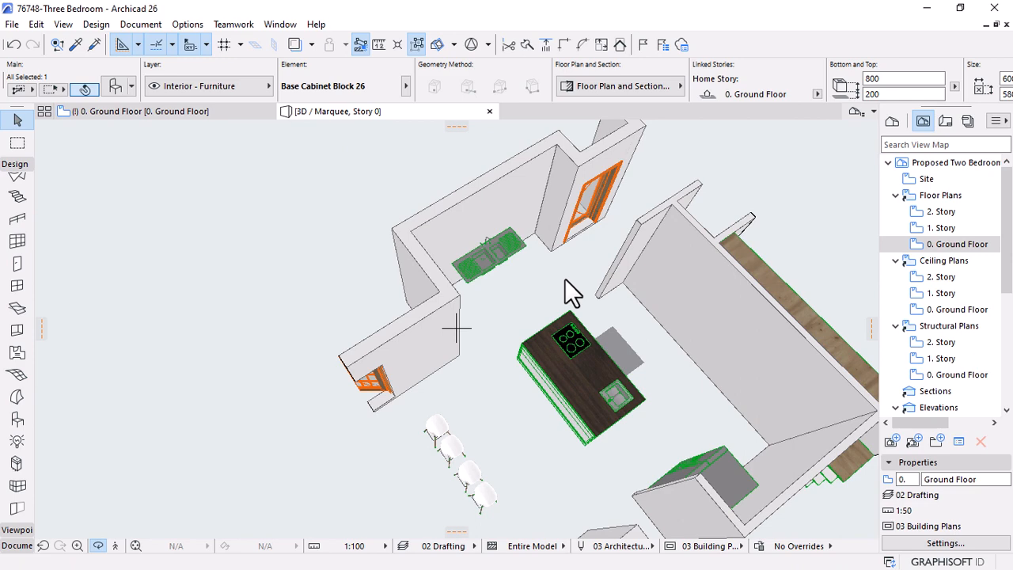
scroll(550, 224, up, 6)
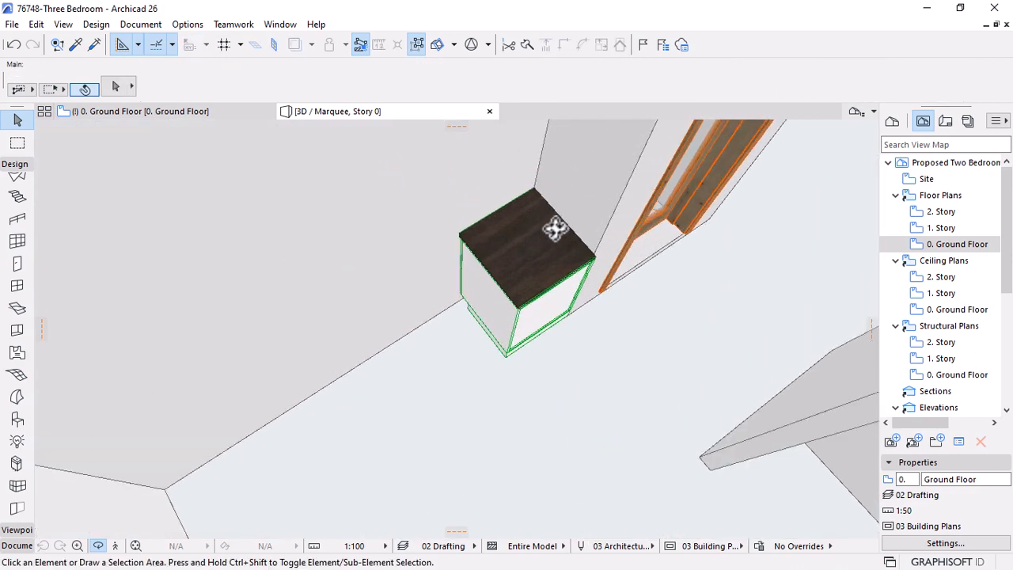
drag(555, 228, 576, 475)
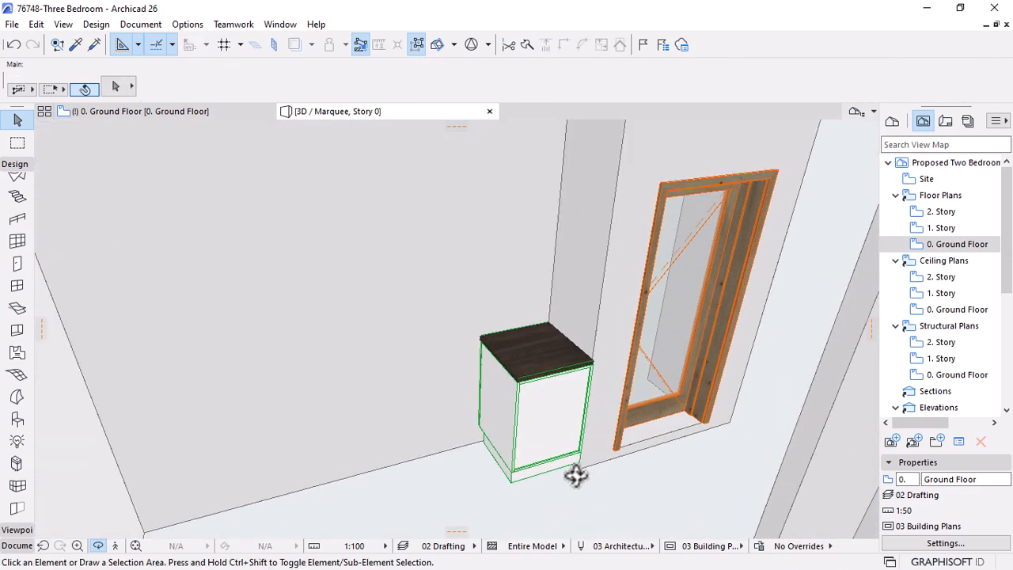
Mirror the base cabinet in the ground floor plan about its vertical edge facing the kitchen
click(198, 112)
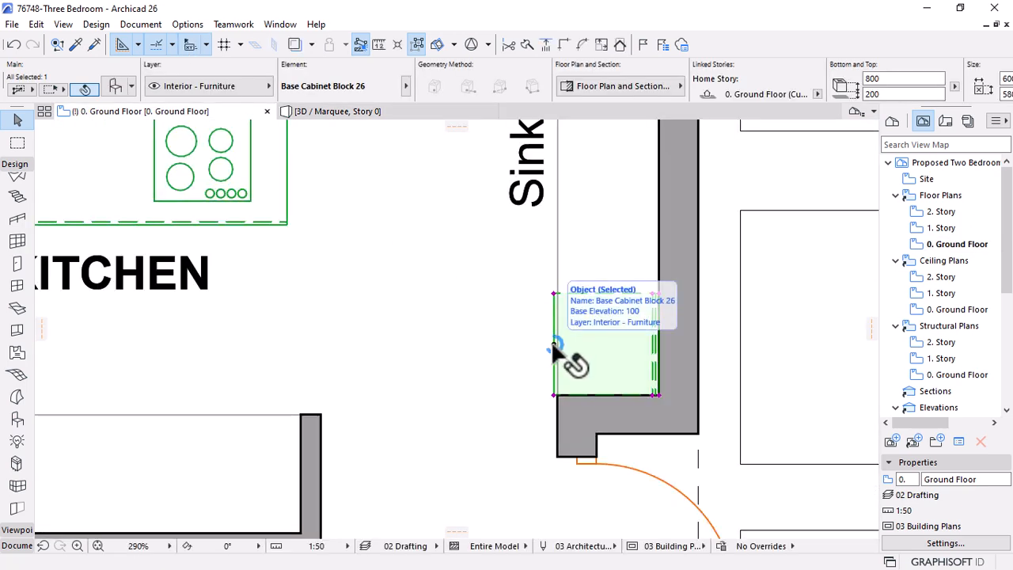
click(554, 346)
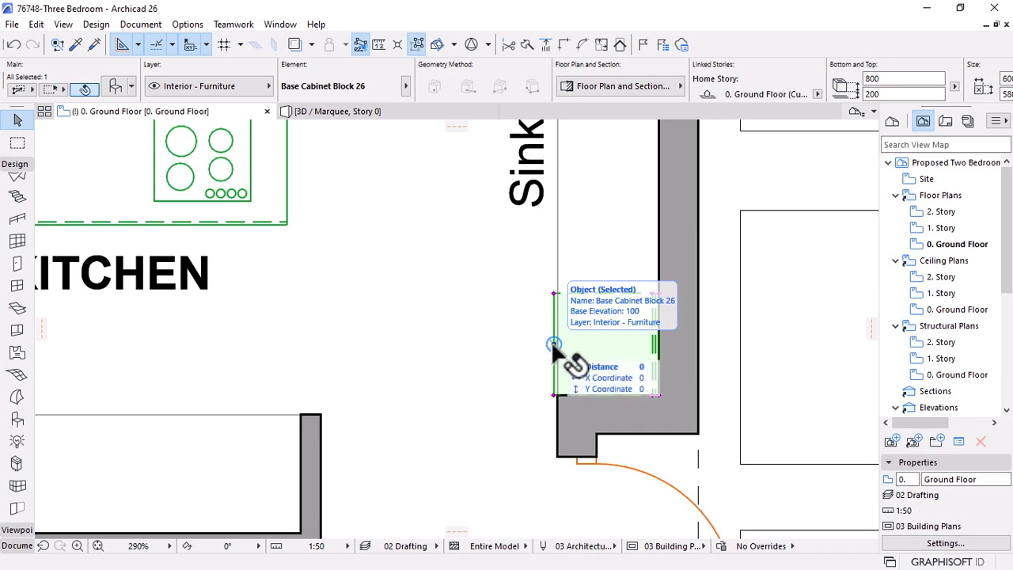
click(553, 344)
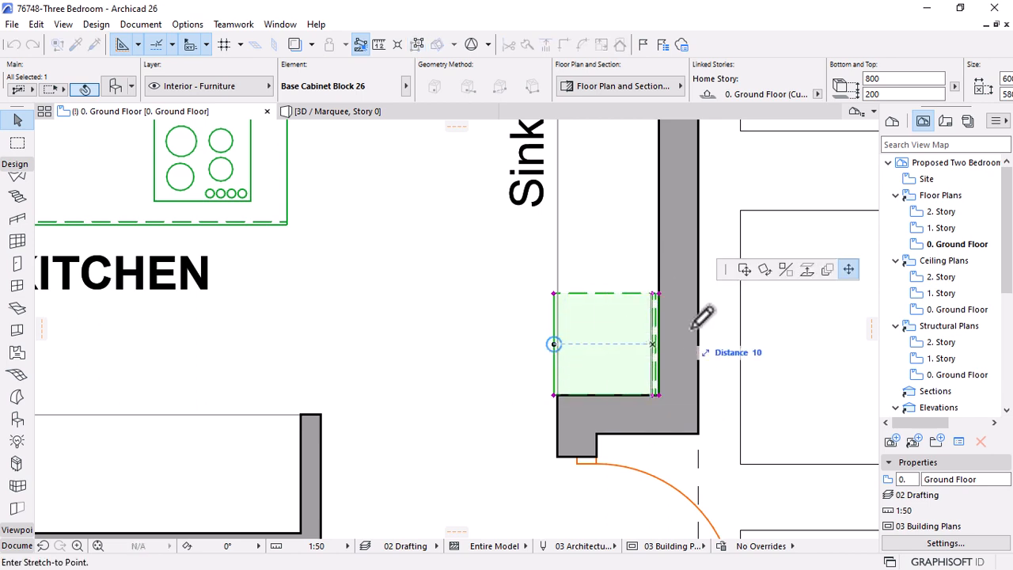
click(785, 270)
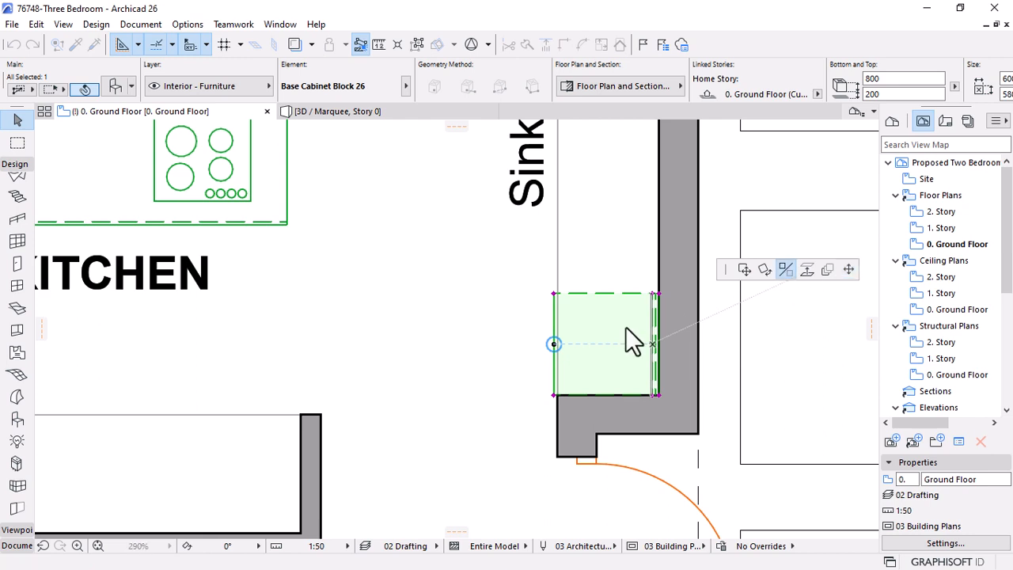
click(553, 344)
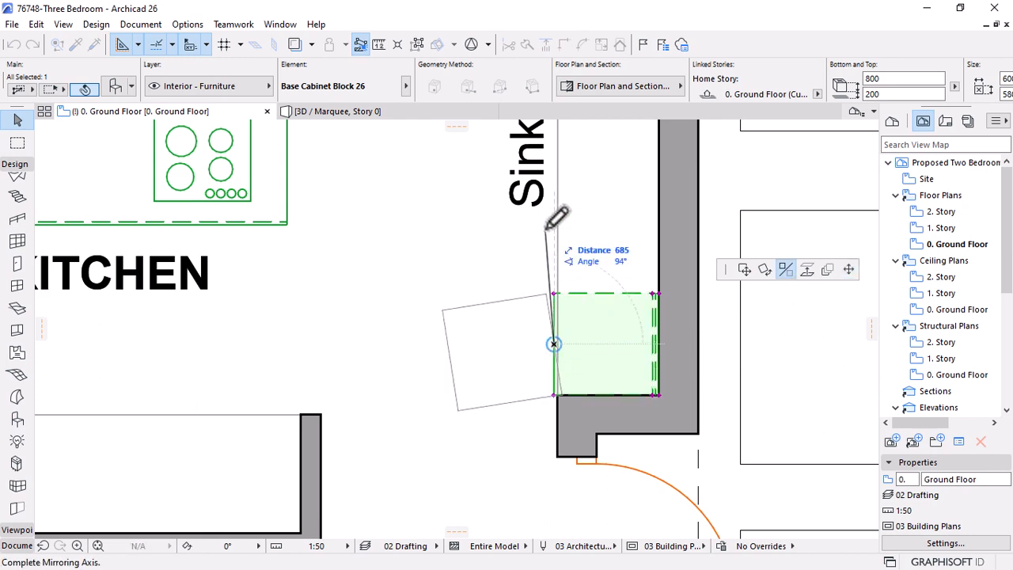
click(557, 207)
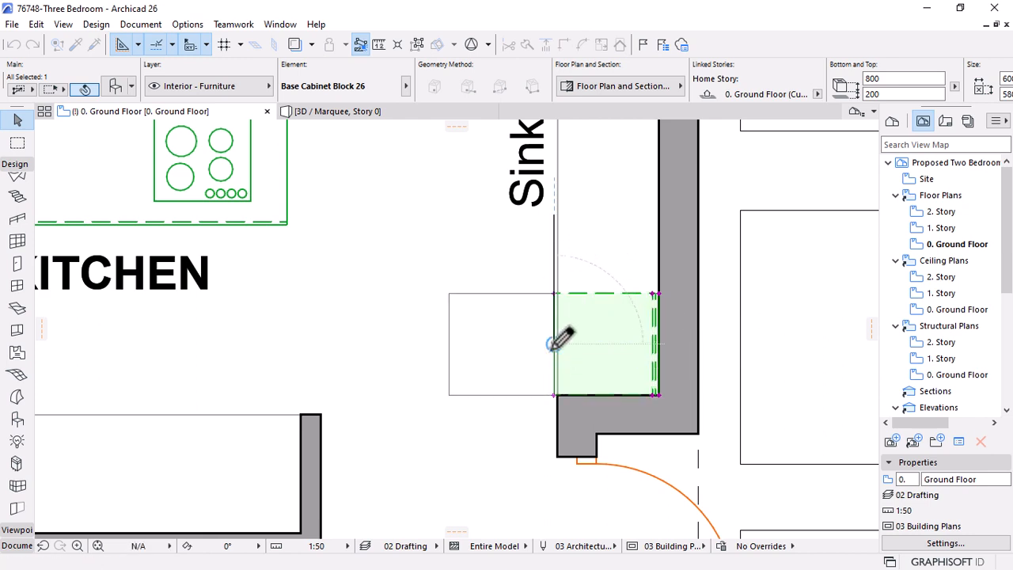
Move the mirrored cabinet by its lower rear corner into the inner wall corner, flush against the outer wall
key(ctrl+d)
click(553, 394)
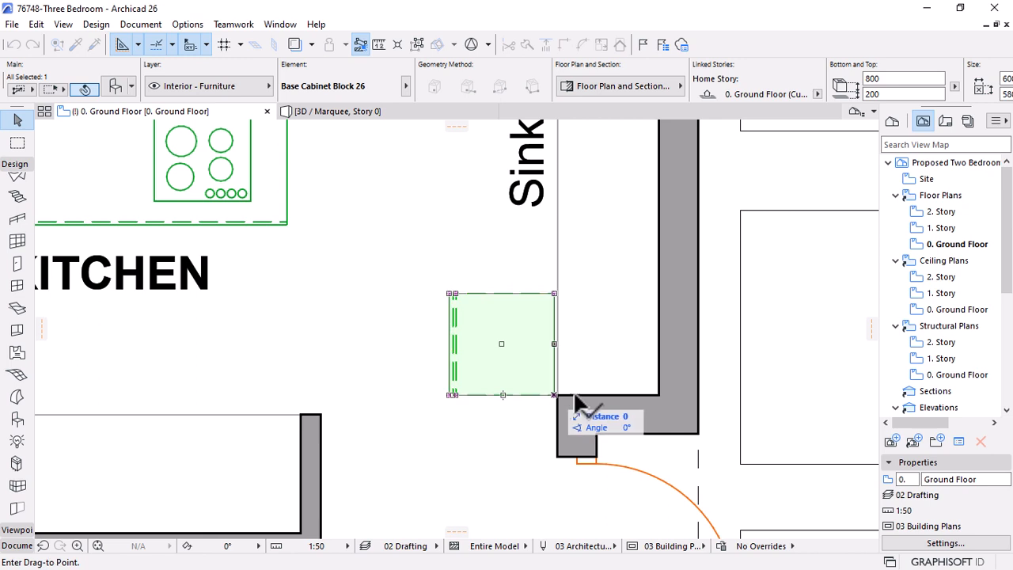
click(653, 394)
scroll(652, 394, up, 2)
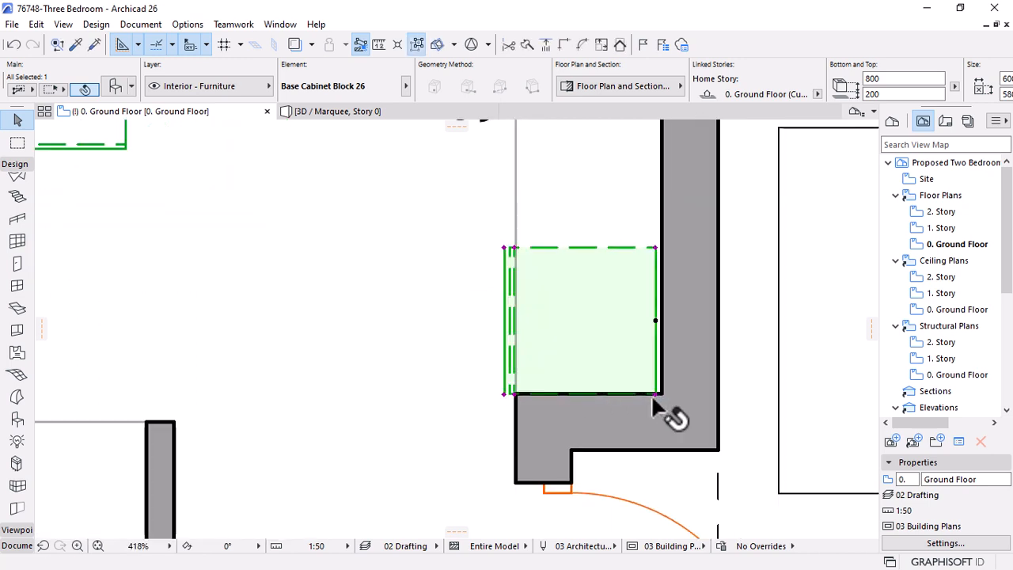
key(ctrl+d)
click(661, 393)
click(662, 393)
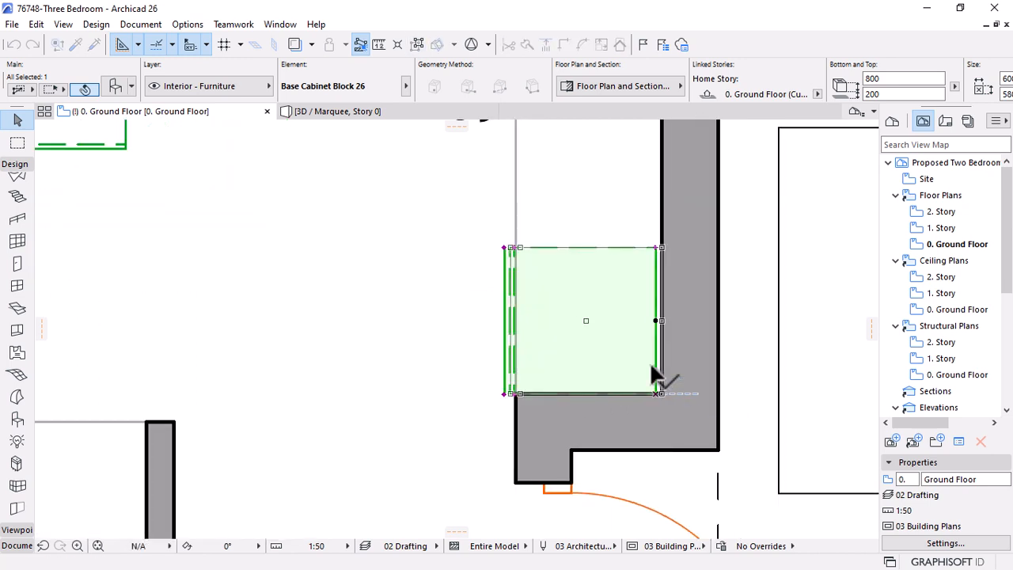
Inspect the mirrored base cabinet in 3D to check that its drawer fronts face the kitchen
key(F3)
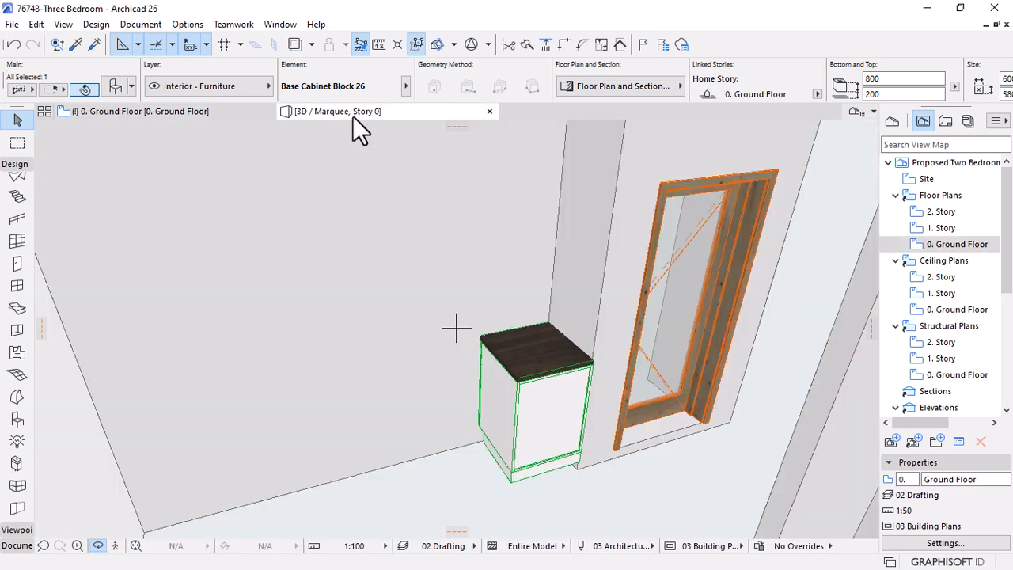
mouse_move(549, 437)
mouse_down()
mouse_move(528, 399)
mouse_move(549, 423)
mouse_up()
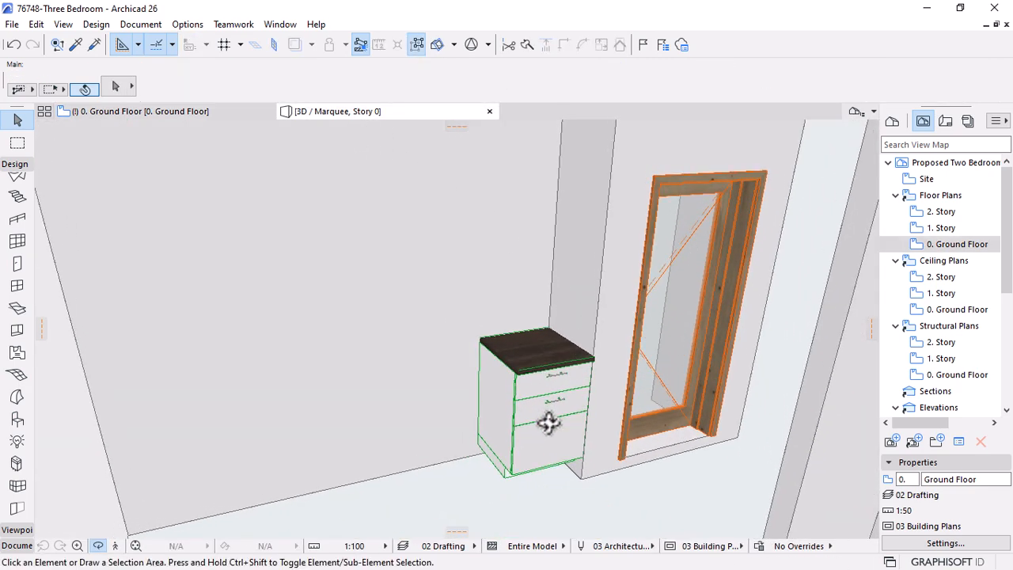
scroll(541, 478, up, 3)
scroll(540, 476, down, 2)
drag(541, 475, 507, 420)
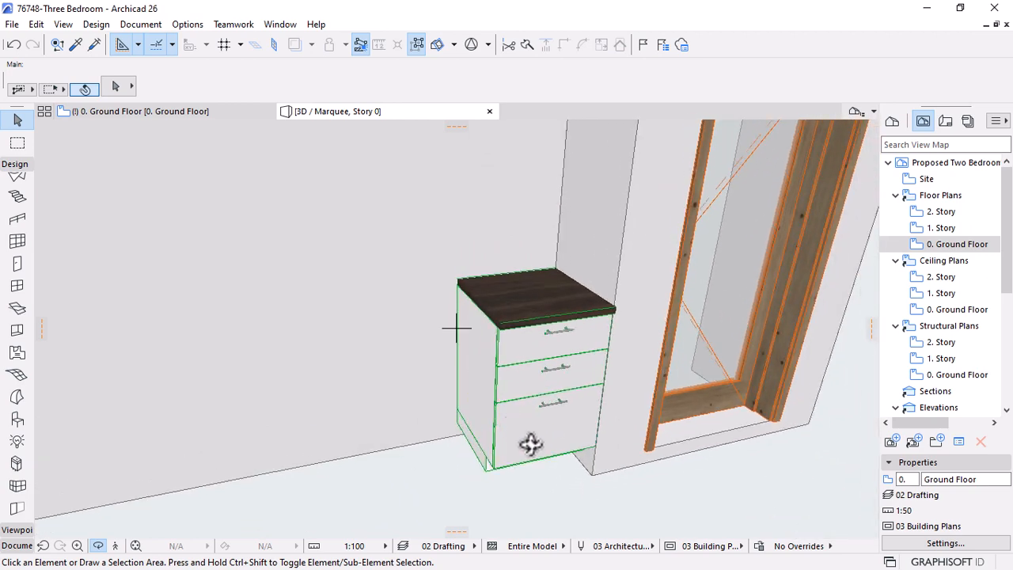
scroll(530, 443, up, 5)
scroll(528, 317, up, 4)
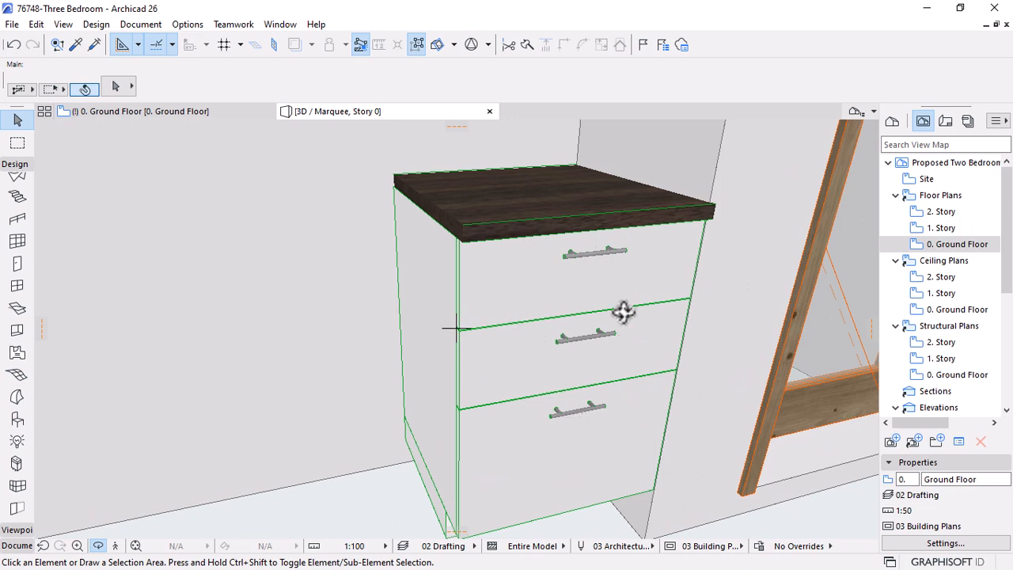
Review the base cabinet's segment, component and front panel settings, including the front panel position and panel style options
click(494, 267)
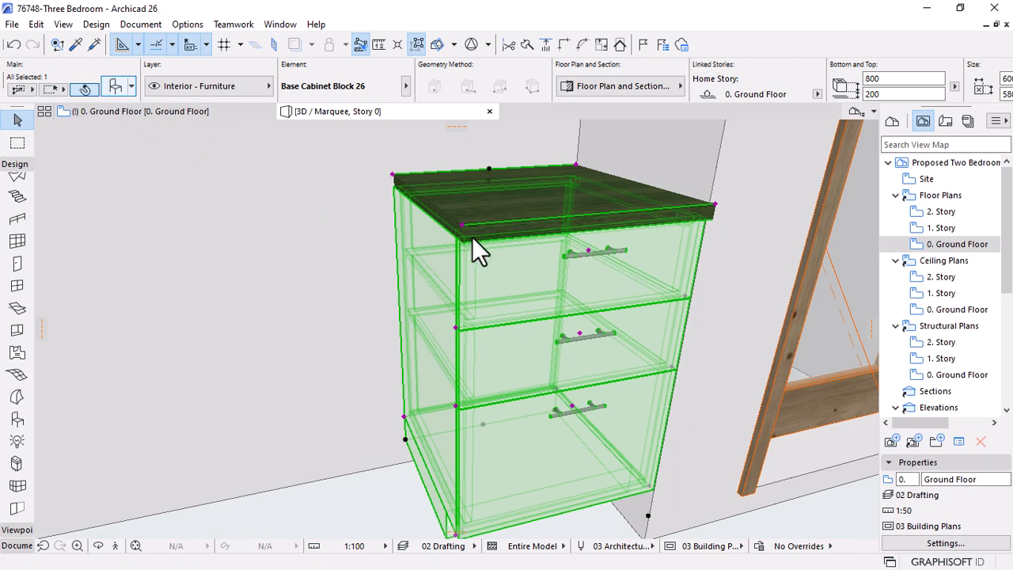
key(ctrl+t)
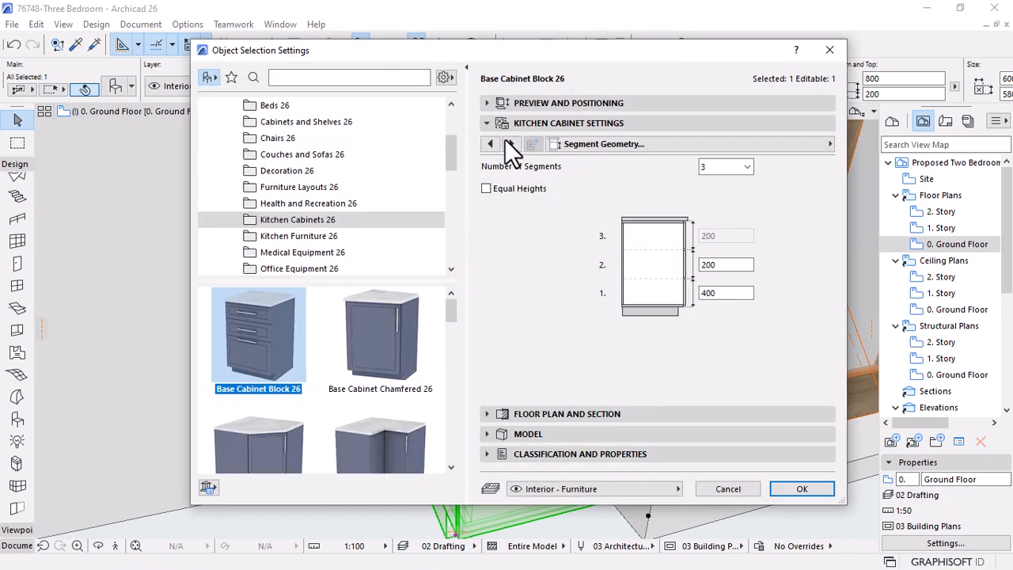
click(509, 145)
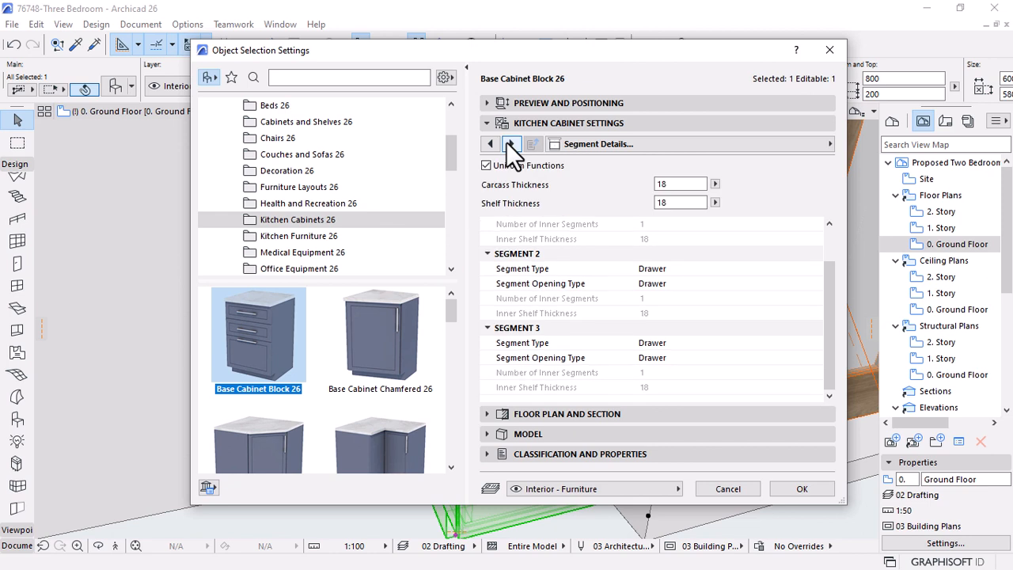
click(509, 144)
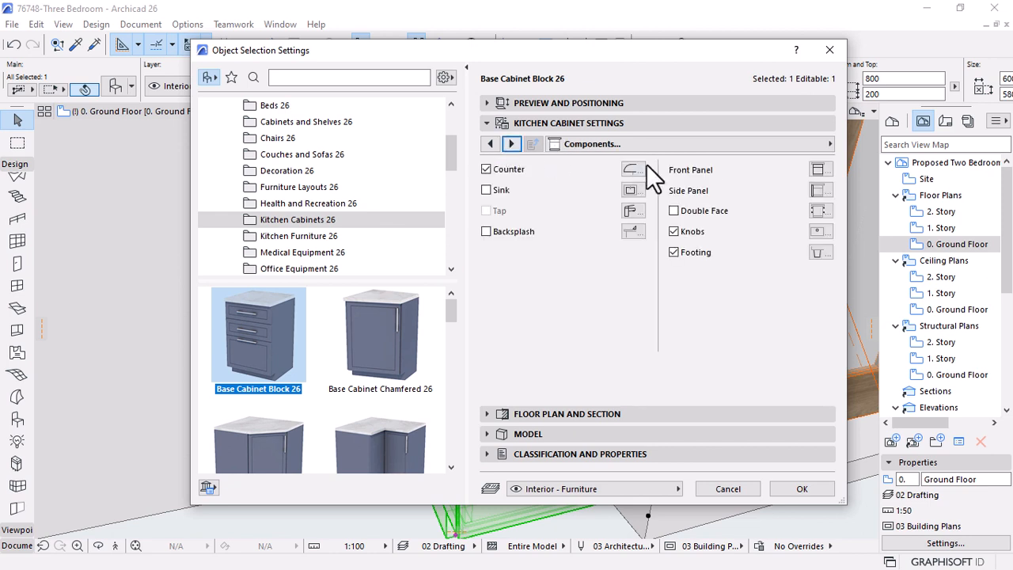
click(674, 252)
click(820, 169)
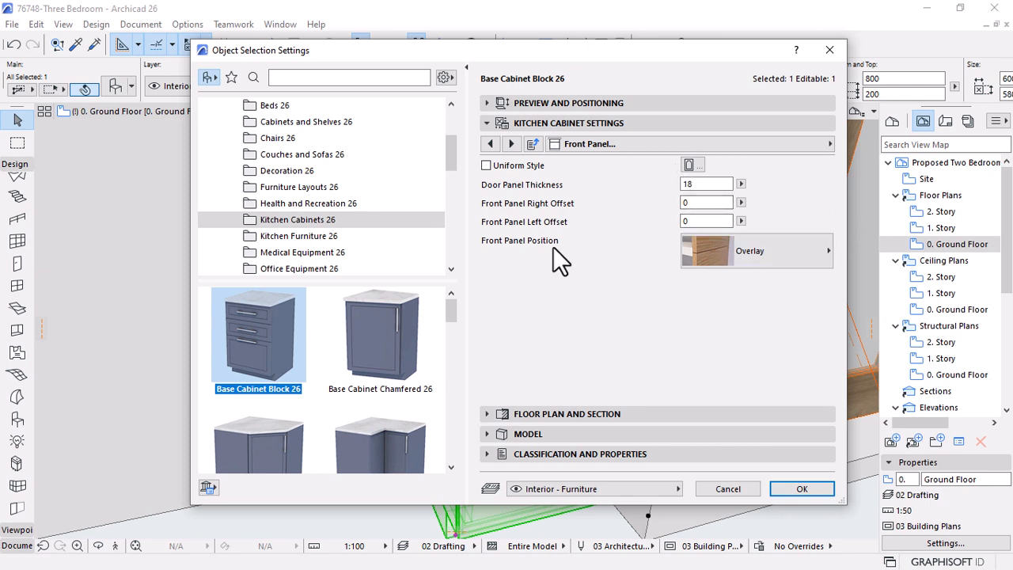
click(725, 251)
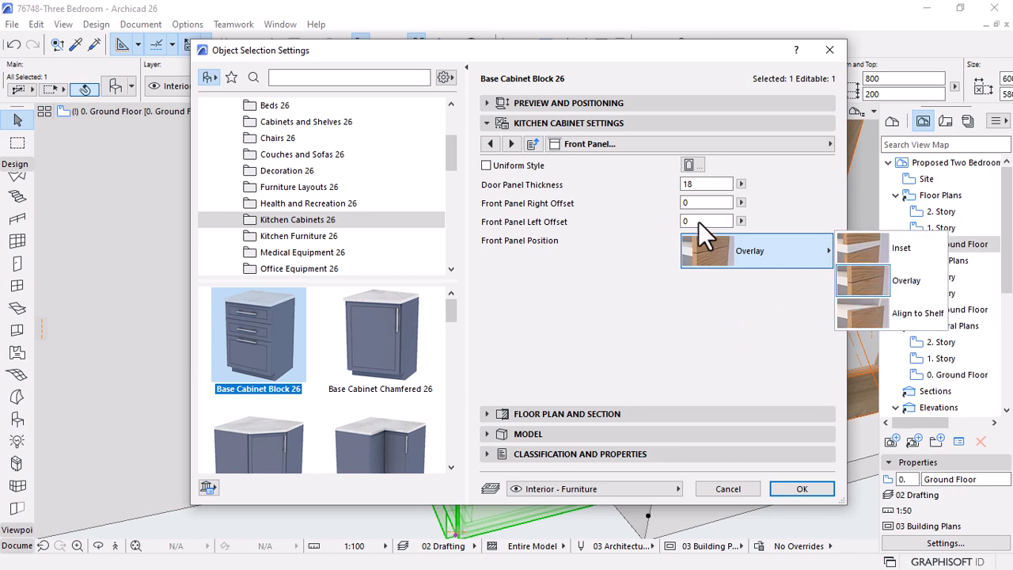
click(690, 165)
click(691, 164)
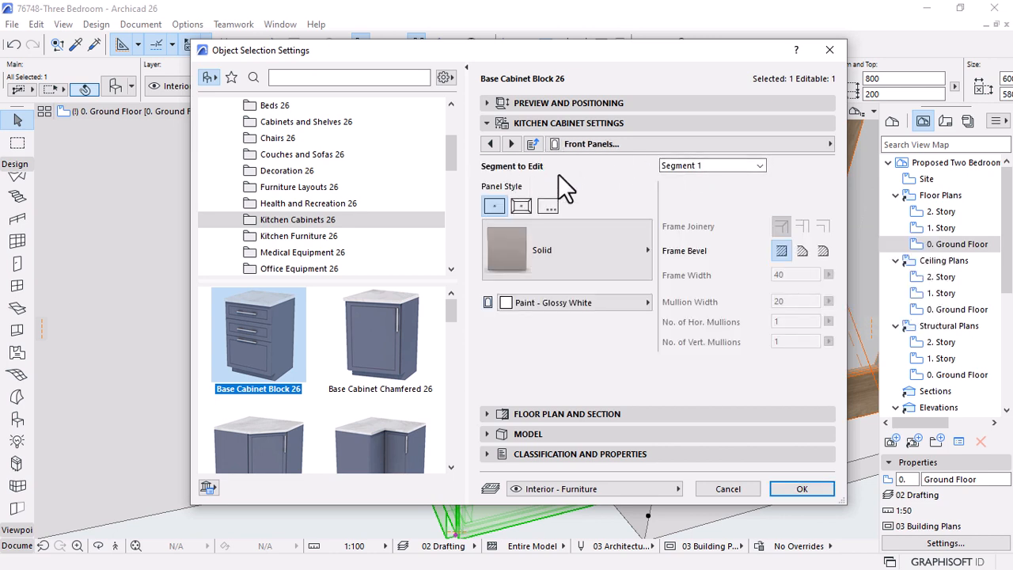
click(572, 267)
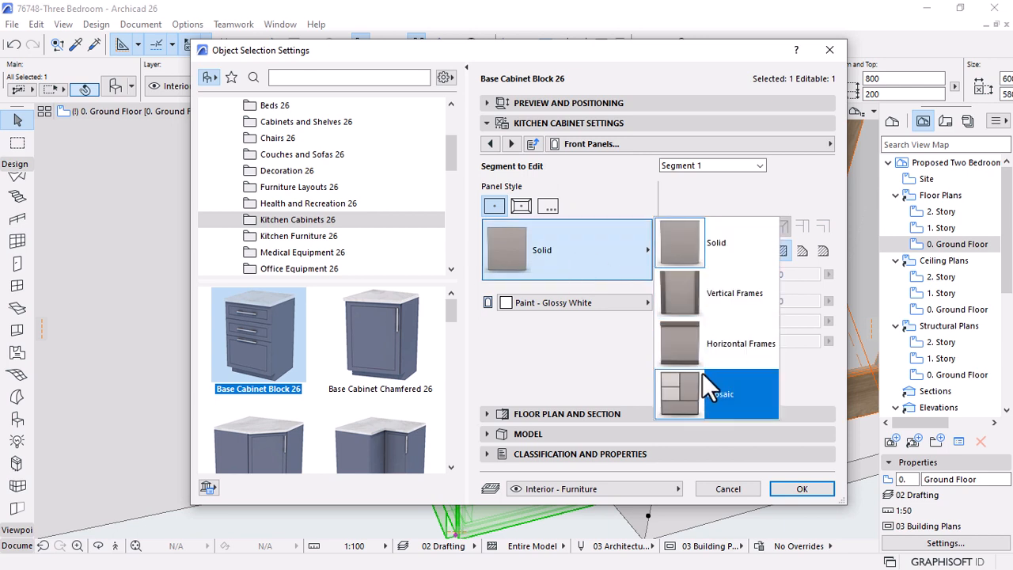
click(570, 373)
Change the base cabinet's drawer handles from the Grid style to Trapezoid Plate on Top/Bottom
click(511, 143)
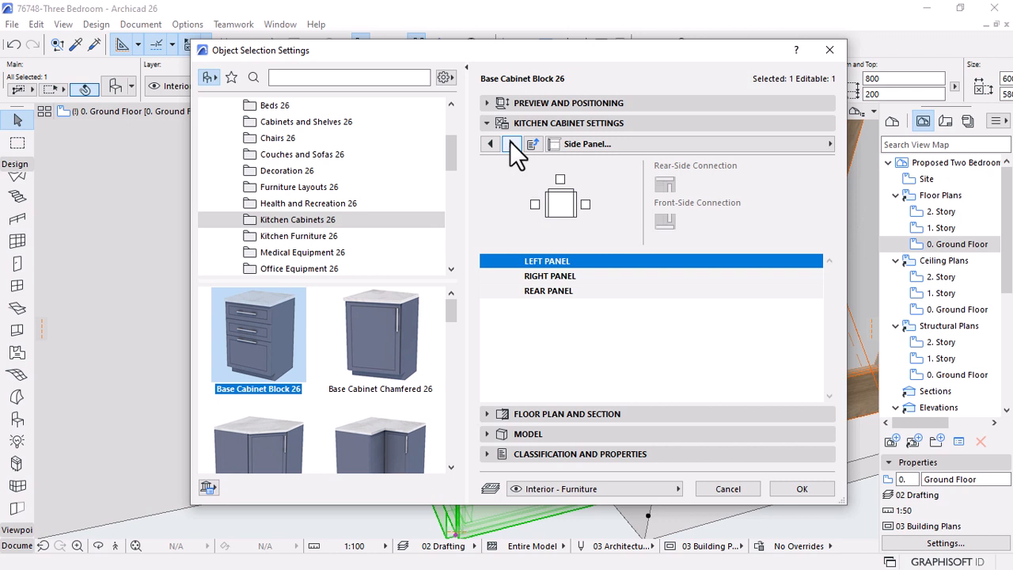
click(511, 143)
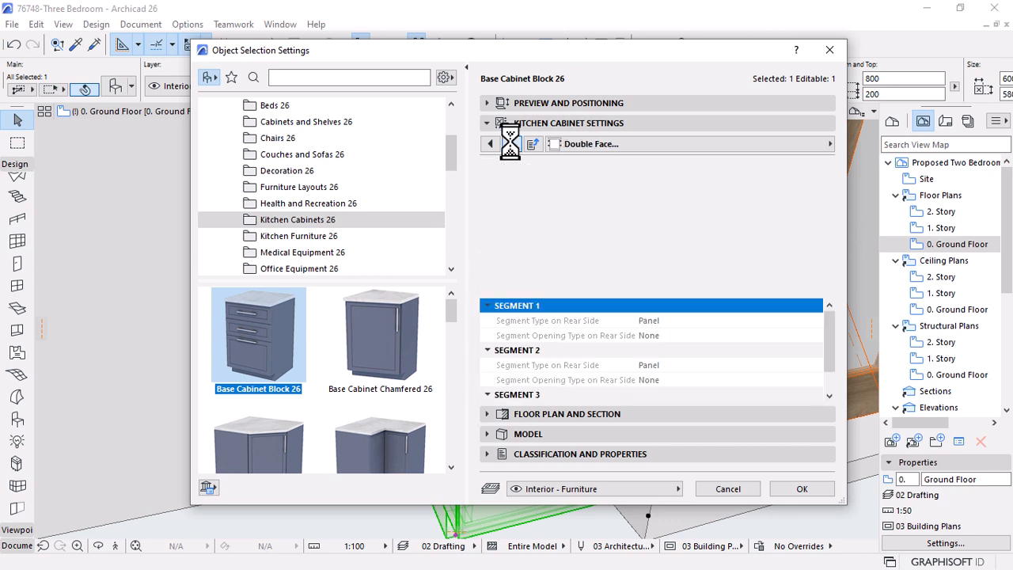
click(511, 143)
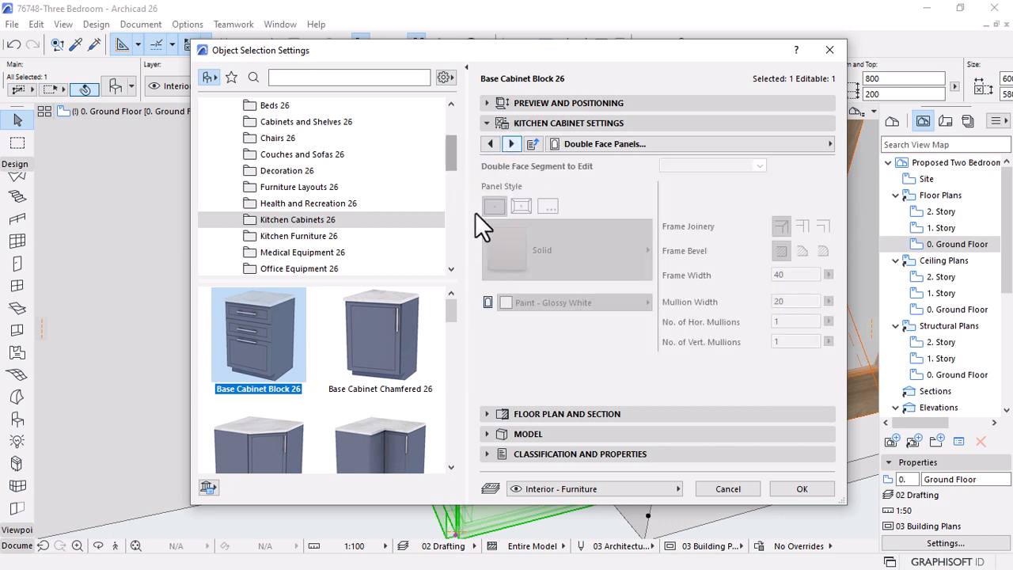
click(511, 143)
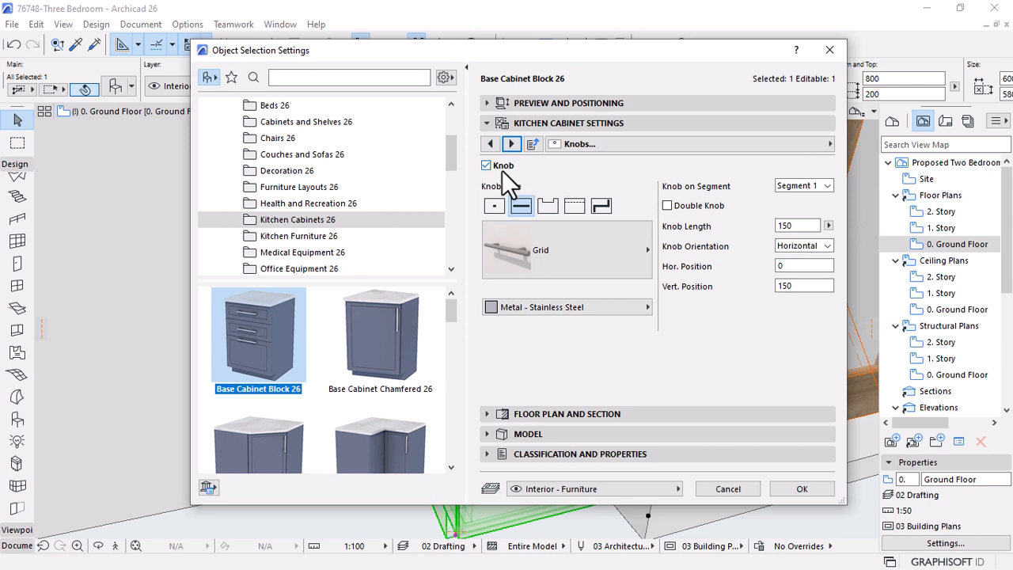
click(564, 253)
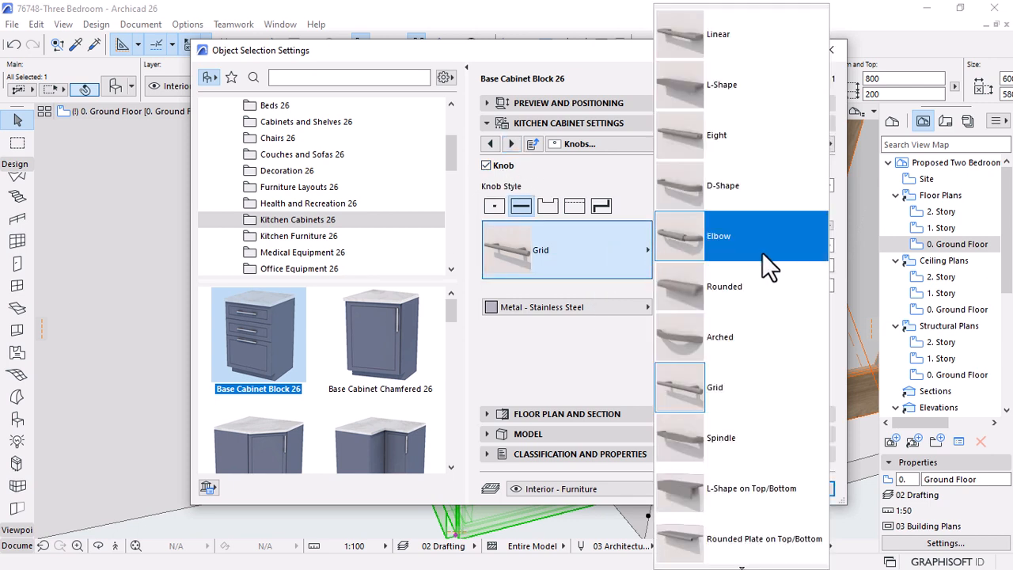
scroll(764, 262, down, 2)
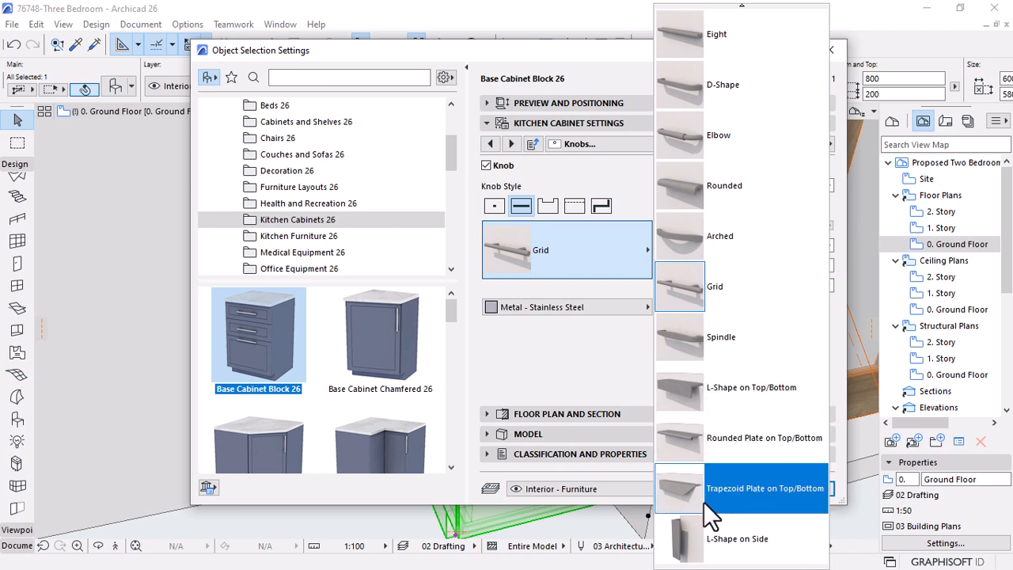
click(739, 497)
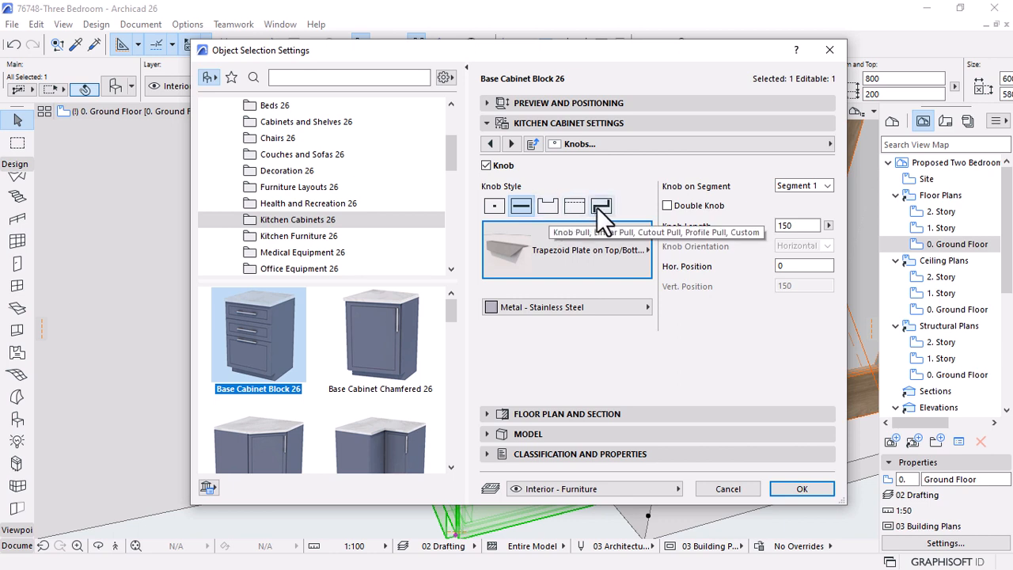
click(785, 486)
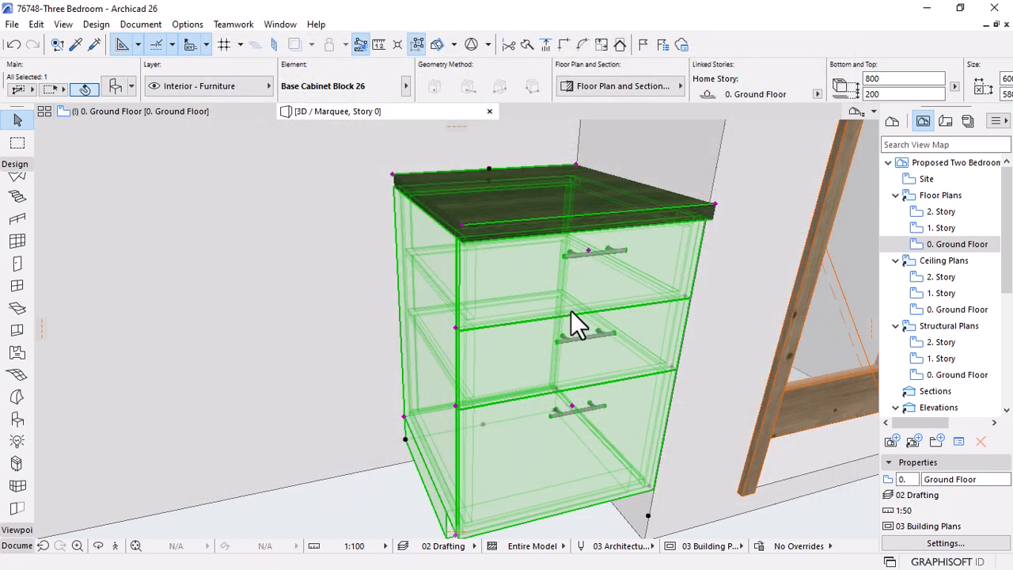
click(707, 341)
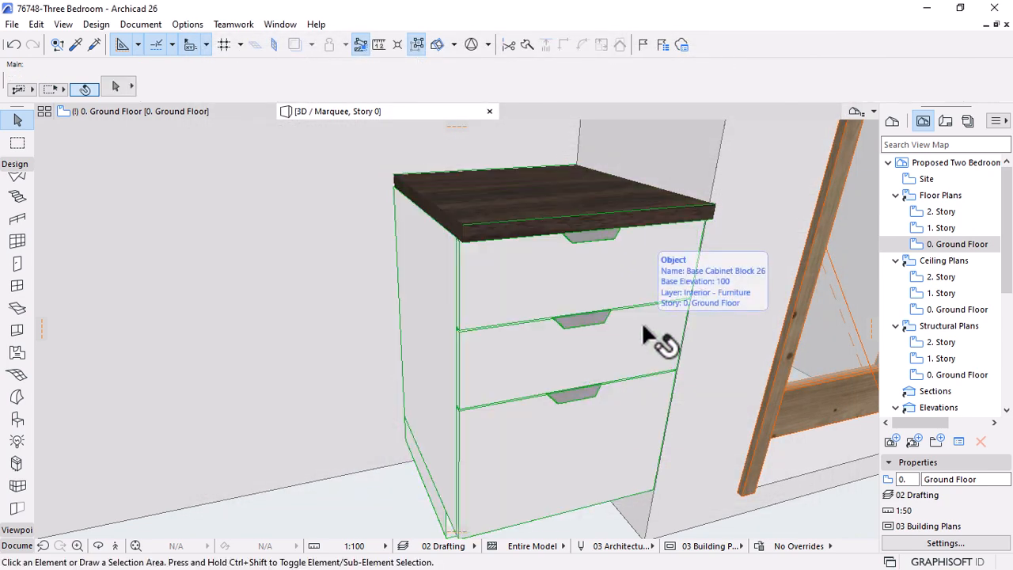
Lower the base cabinet onto the floor by setting its bottom elevation to 0
shift+middle_drag(656, 340, 670, 324)
scroll(589, 354, down, 2)
scroll(633, 353, down, 4)
shift+middle_drag(556, 364, 584, 343)
click(584, 343)
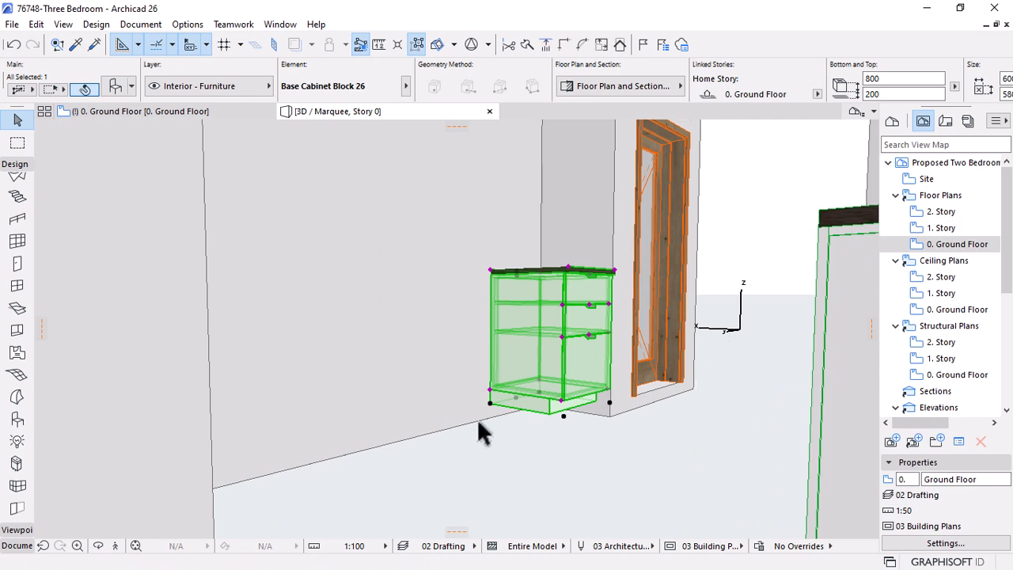
click(882, 94)
text(0)
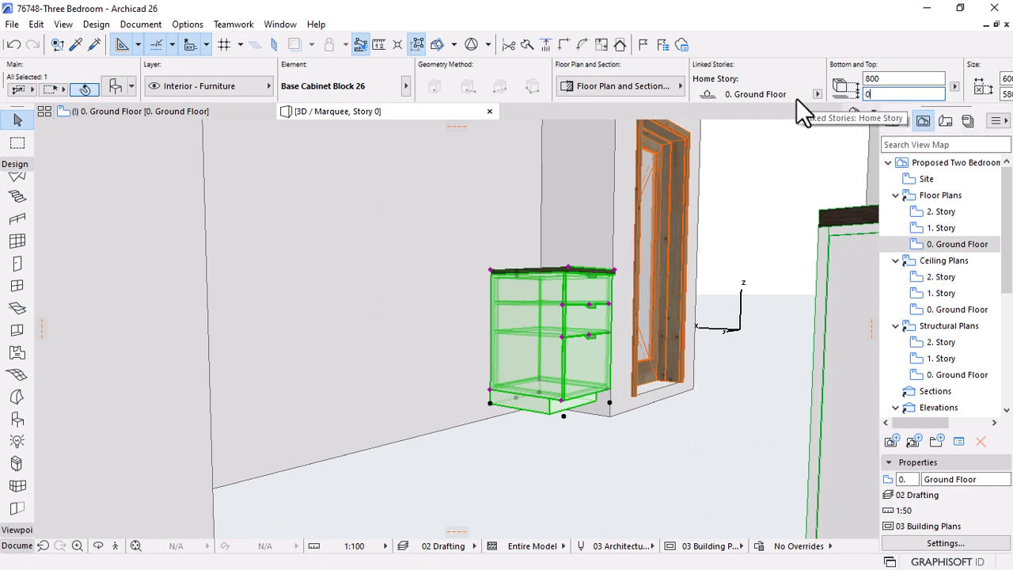
key(Return)
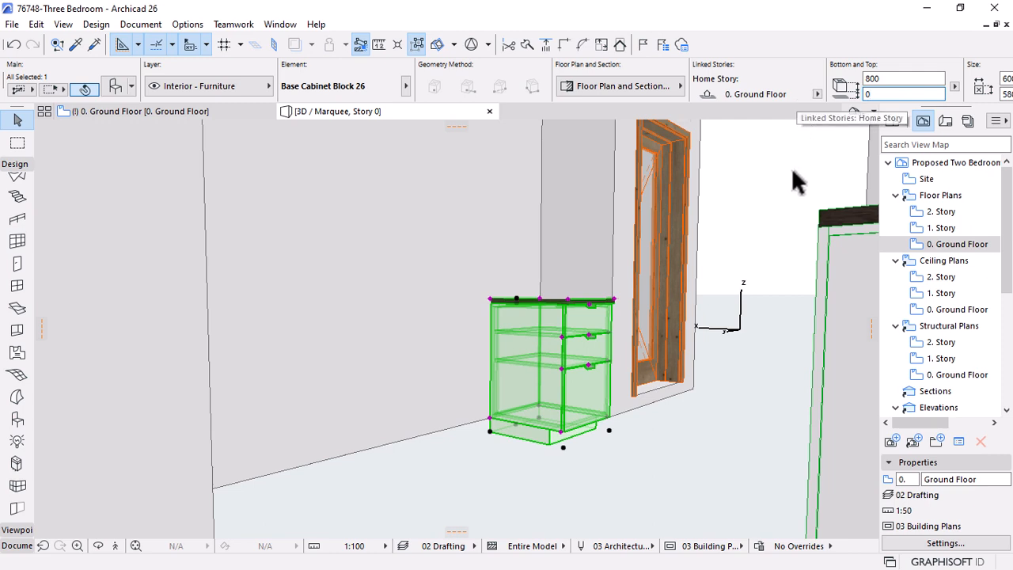
Return to the ground floor plan and deselect the base cabinet
click(168, 111)
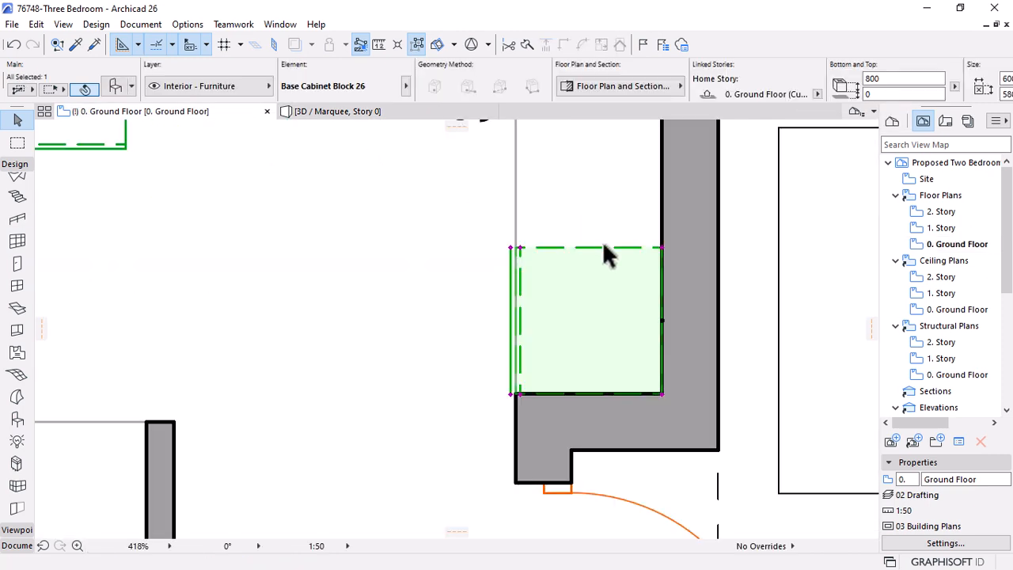
key(Escape)
scroll(642, 372, down, 10)
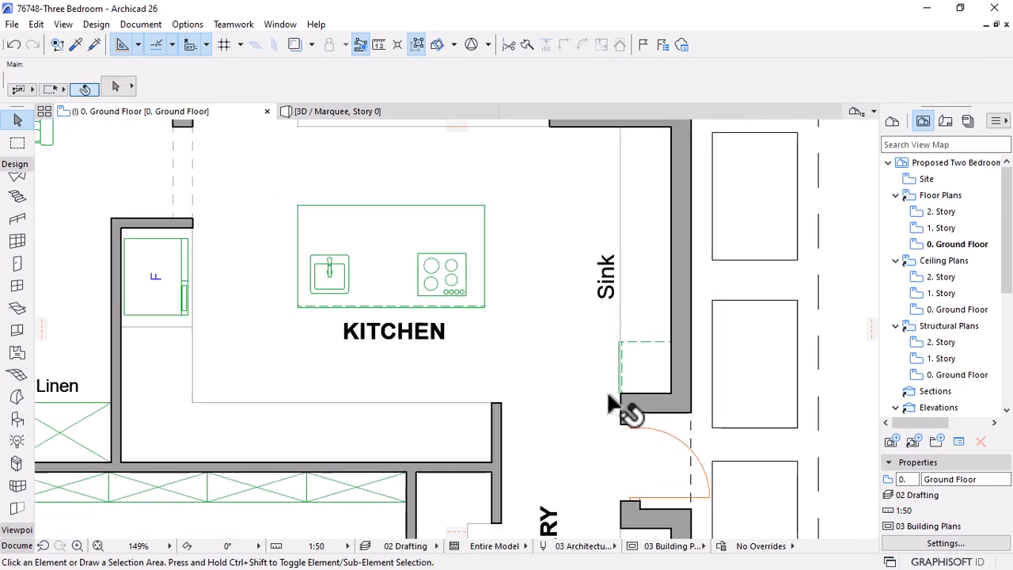
Place a copy of the base cabinet against the outer wall in the corner at the opposite end of the kitchen counter
scroll(648, 379, up, 2)
click(642, 378)
key(ctrl+m)
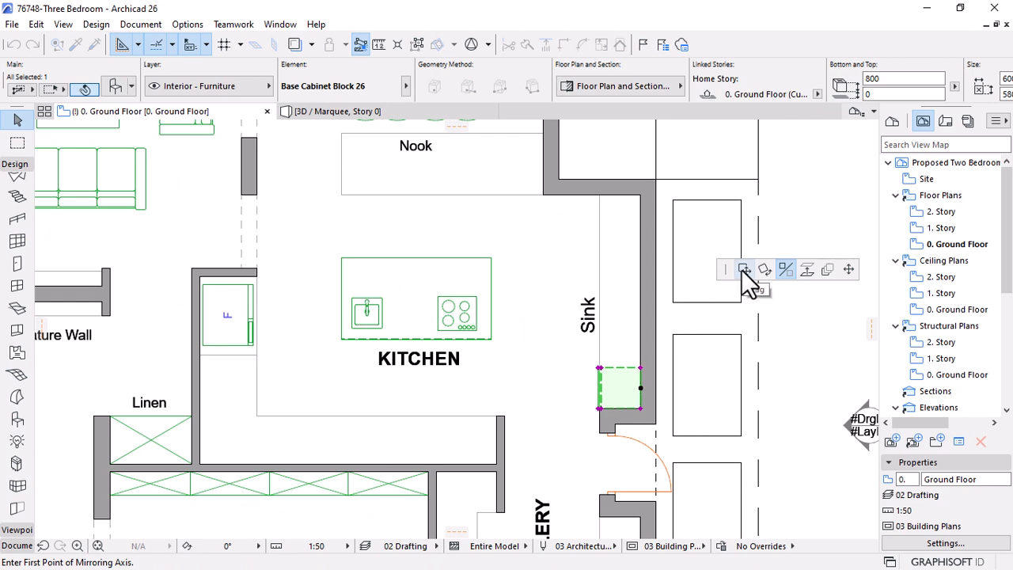
click(744, 271)
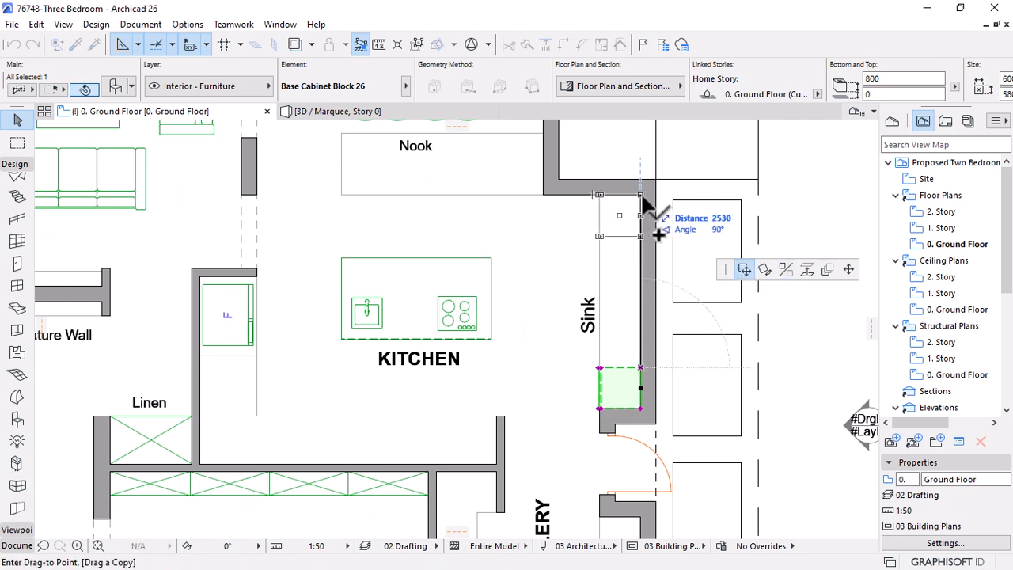
click(641, 204)
scroll(645, 388, down, 1)
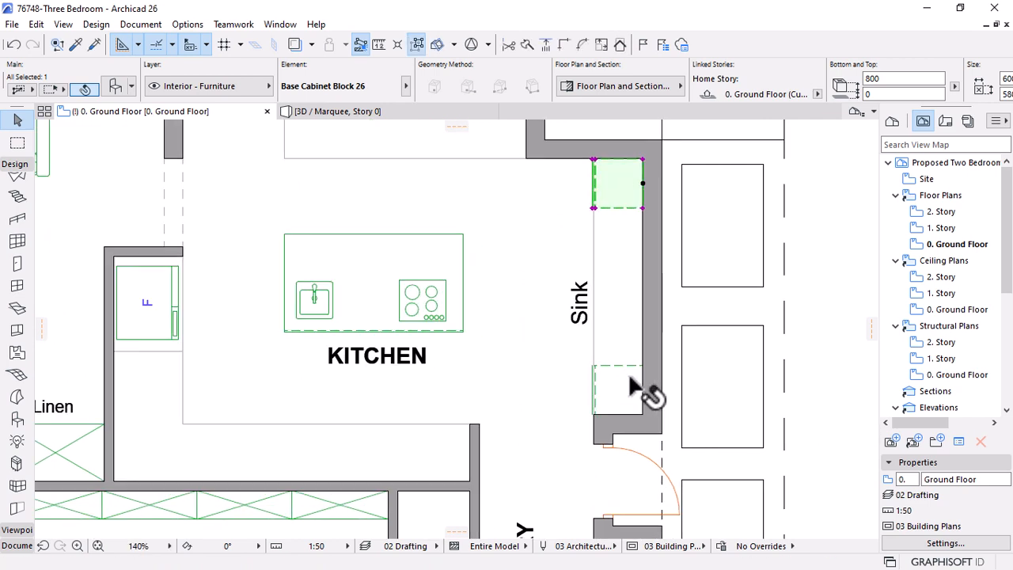
Copy the corner base cabinet along the outer wall to about midway between the two end cabinets, beside the Sink label
click(642, 159)
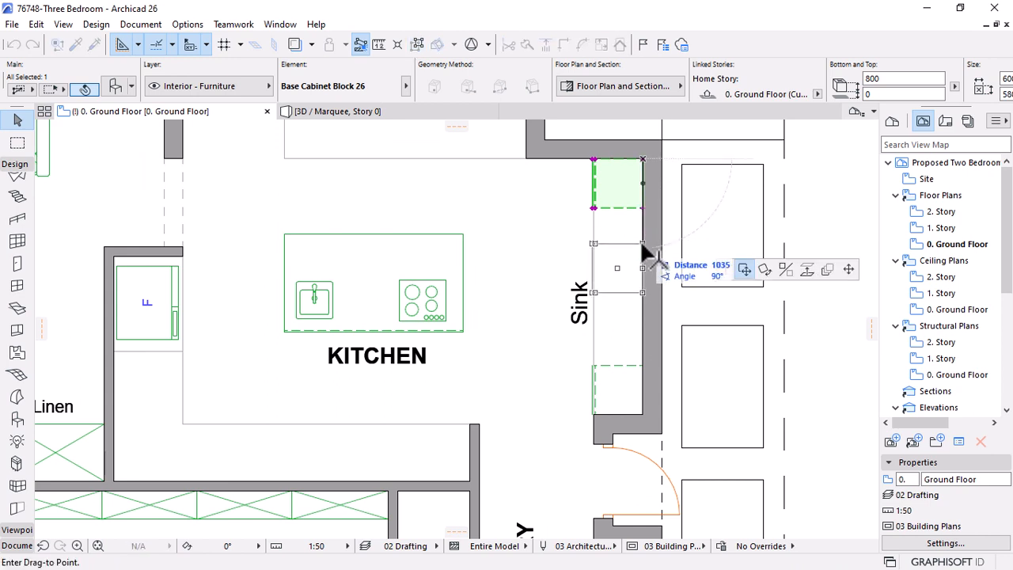
key(ctrl)
click(642, 262)
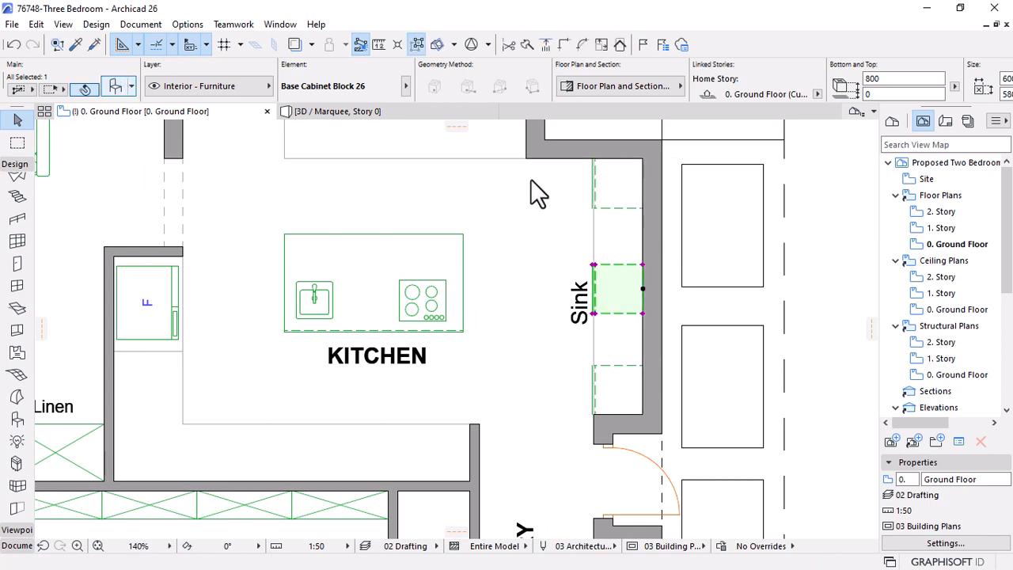
Browse the Kitchen Cabinets 26 library for alternative base and standing cabinet types for the middle cabinet
key(ctrl+t)
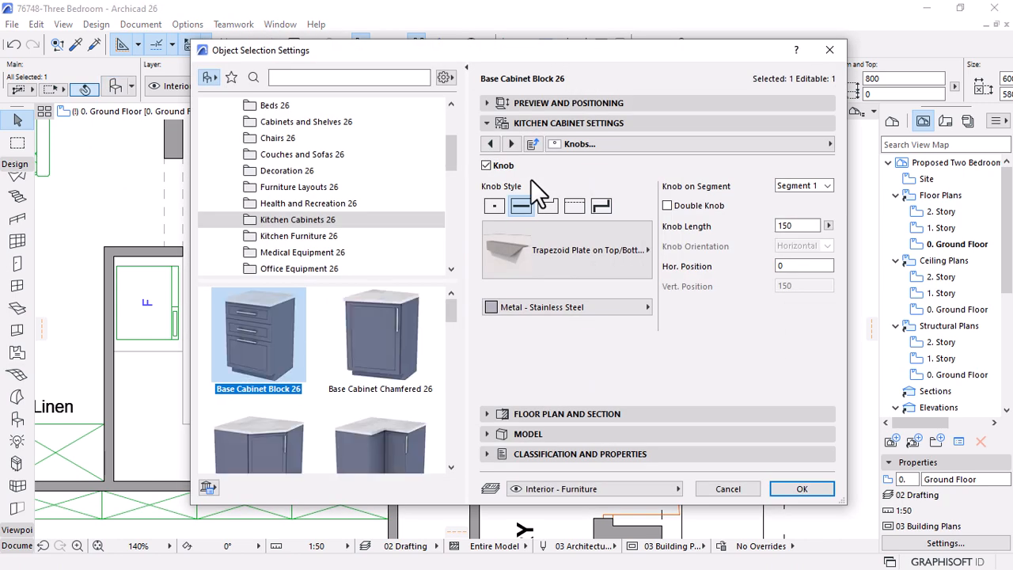
scroll(393, 383, down, 3)
scroll(382, 374, up, 2)
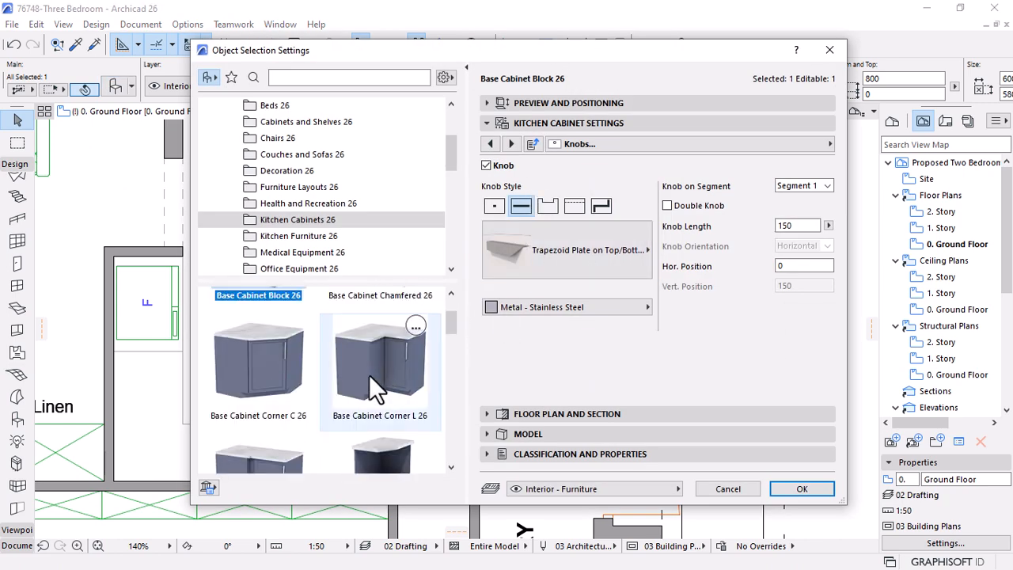
scroll(367, 375, down, 2)
scroll(367, 374, down, 4)
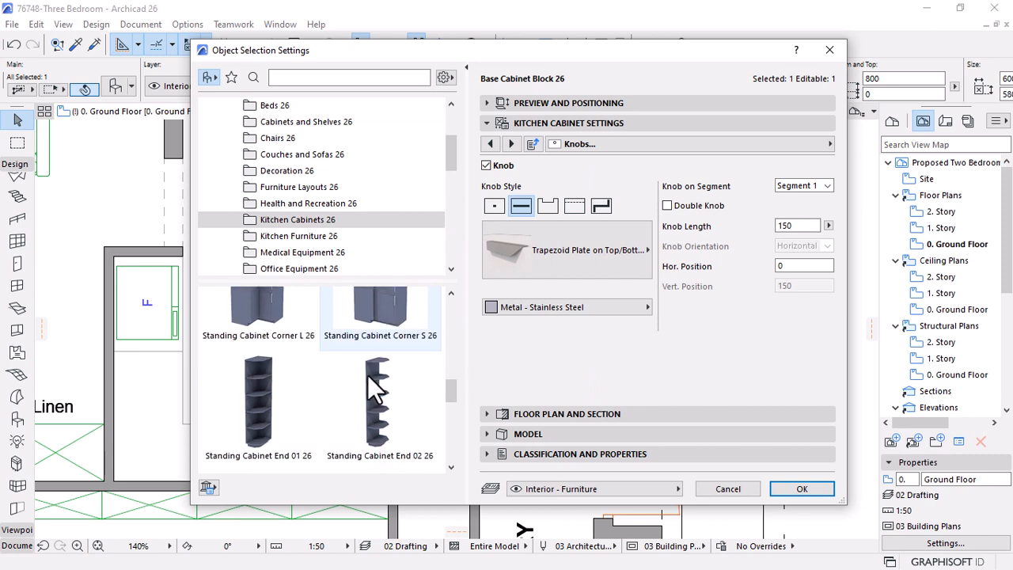
scroll(348, 394, up, 4)
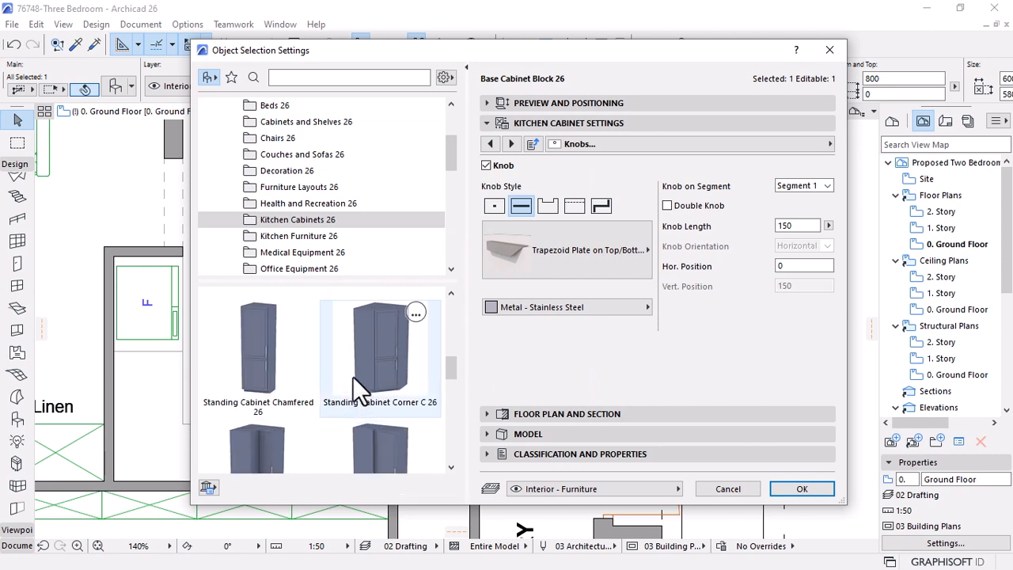
scroll(346, 345, up, 3)
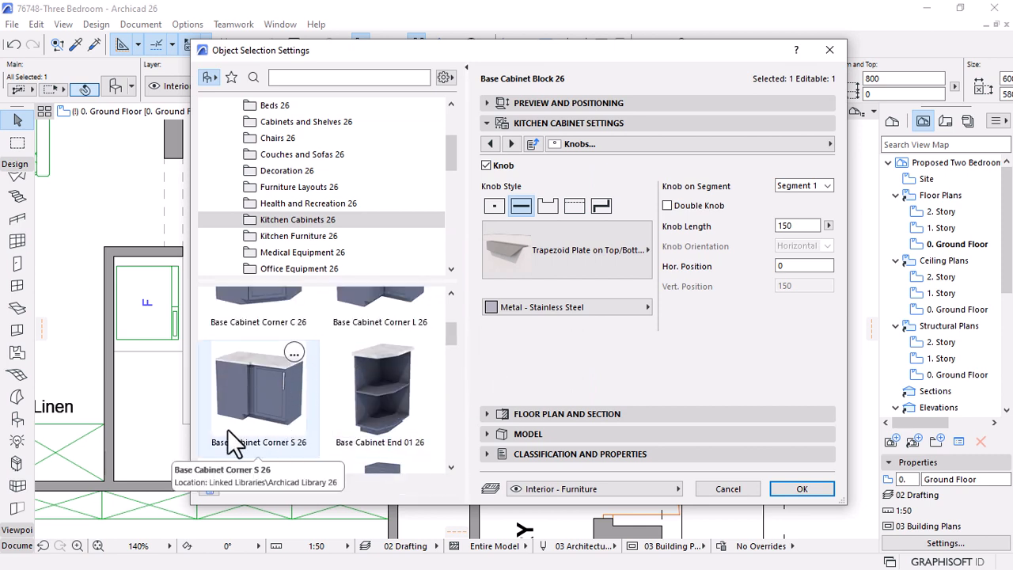
scroll(332, 368, down, 3)
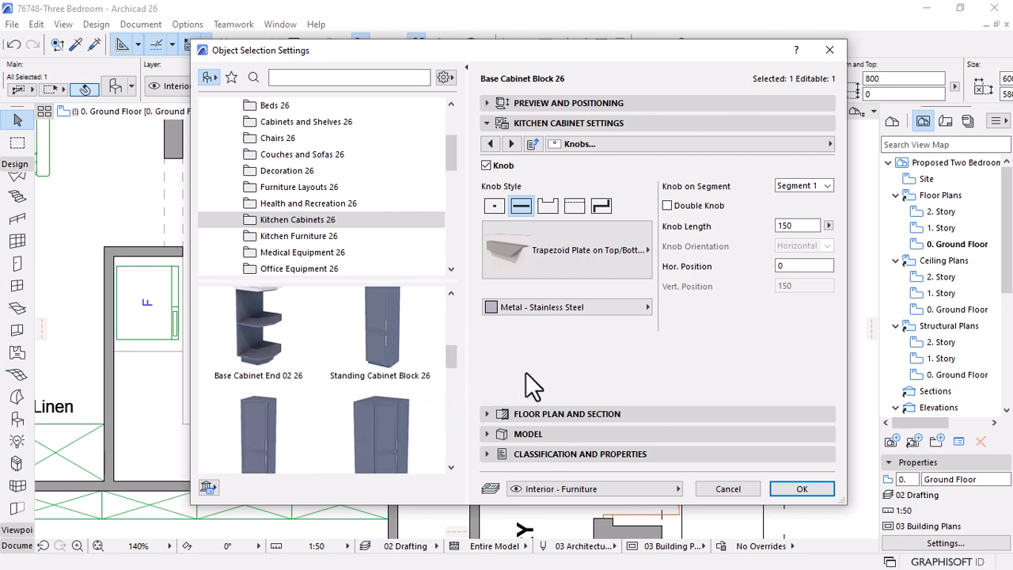
Enable the sink, tap and backsplash components on the middle base cabinet
click(491, 144)
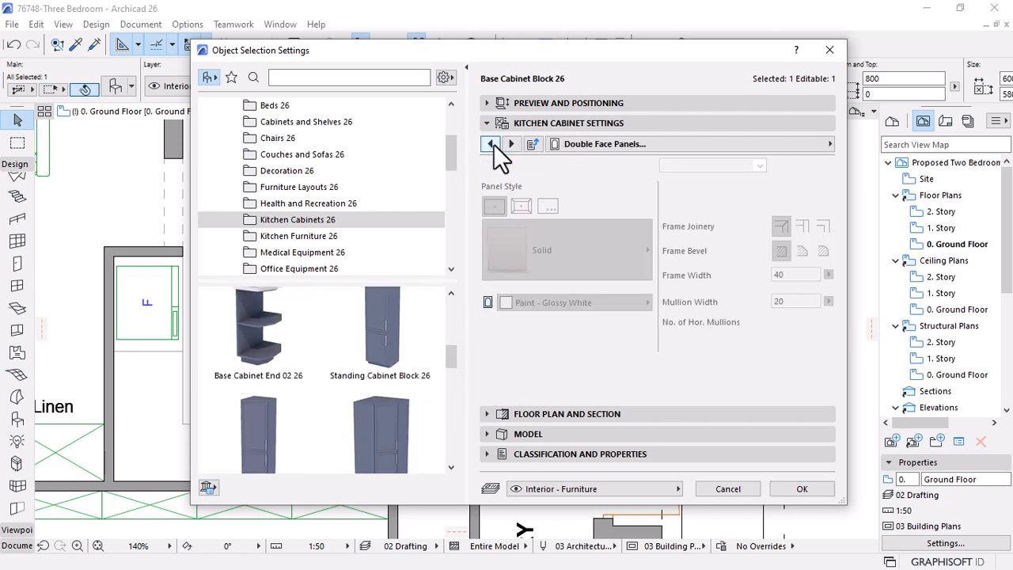
click(491, 144)
click(491, 144)
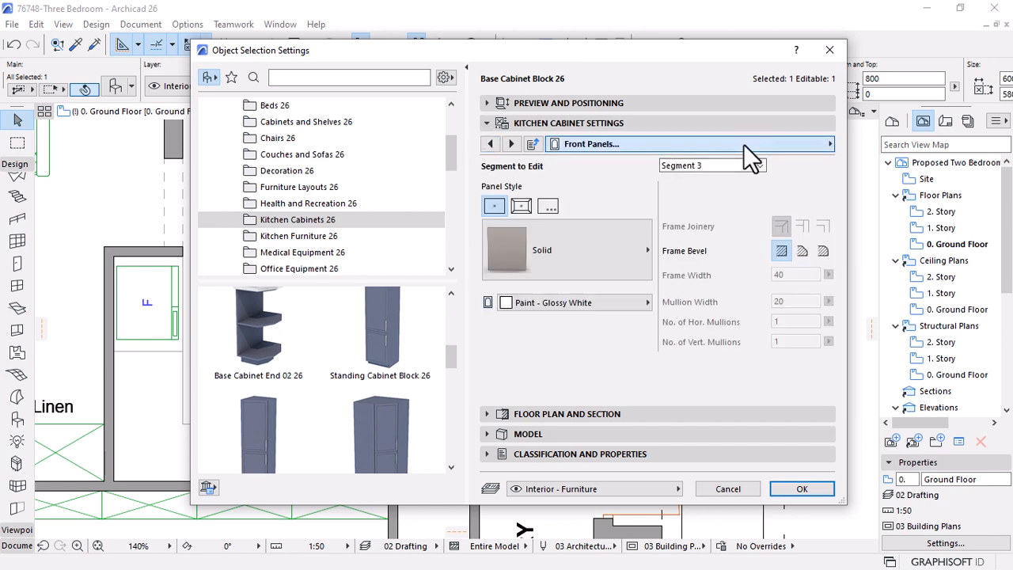
click(743, 144)
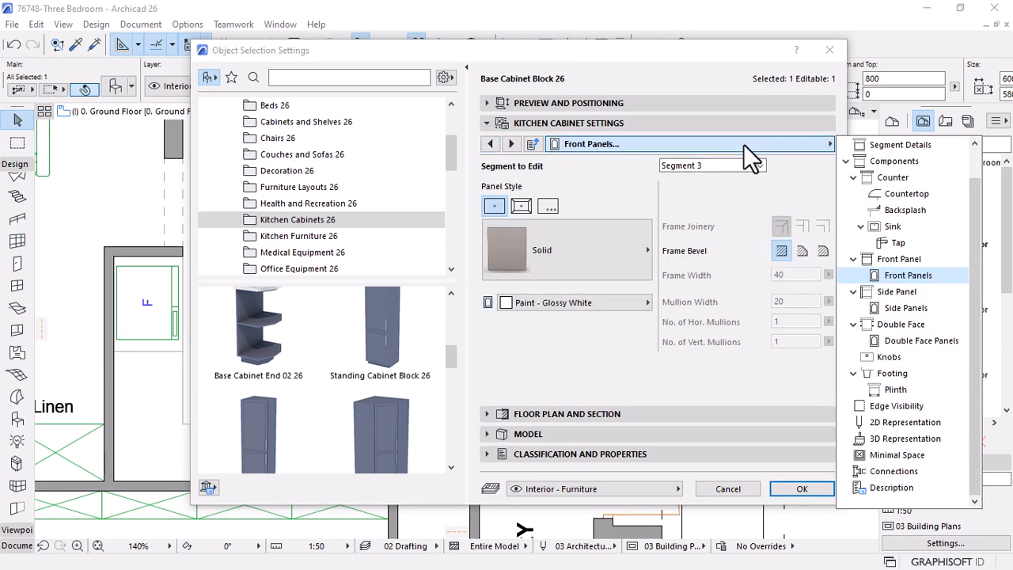
click(893, 160)
click(486, 190)
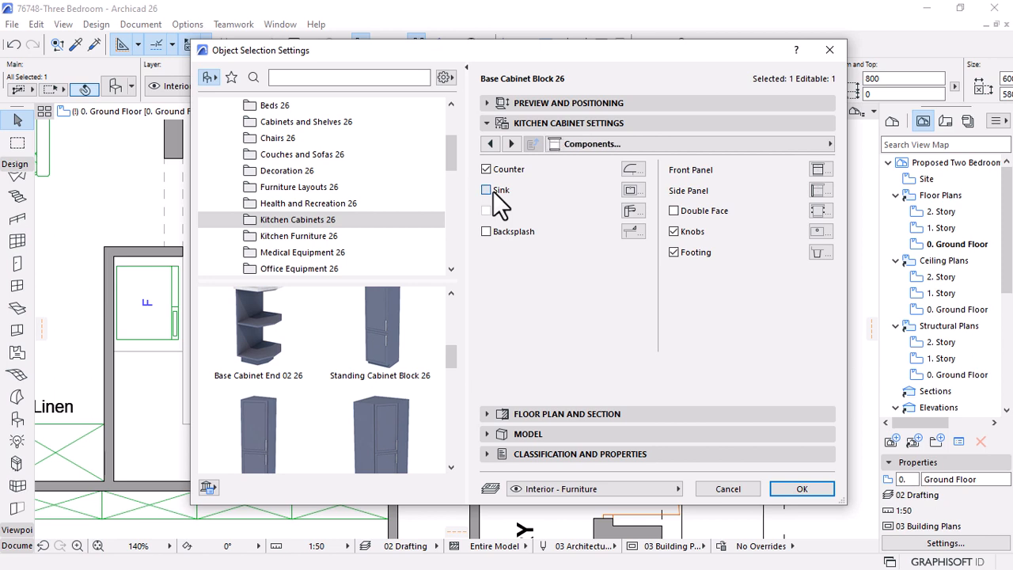
click(486, 210)
click(487, 232)
Compare the tap types for the middle cabinet and set its tap to a Single Level Mixer in Style 2
click(631, 211)
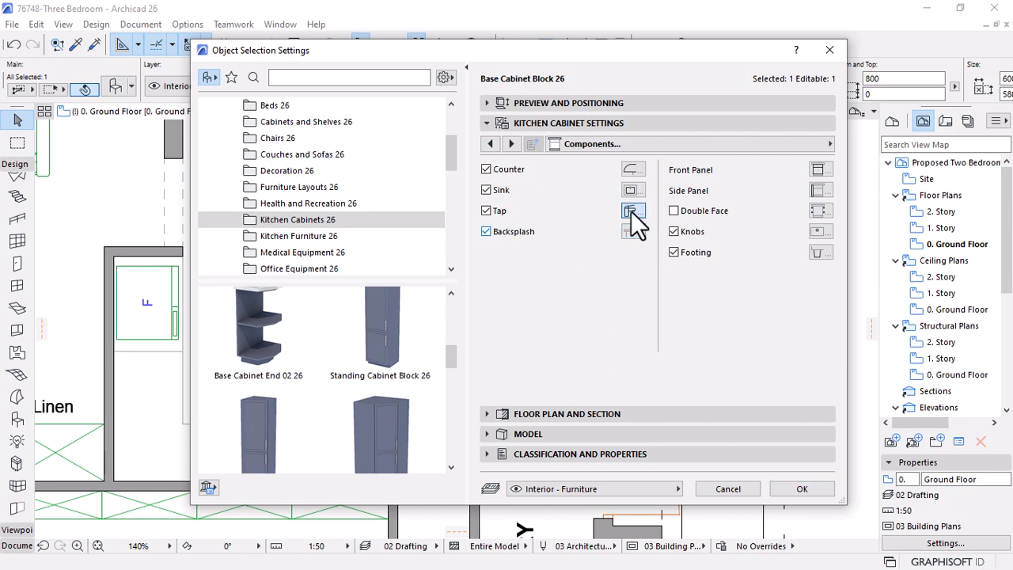
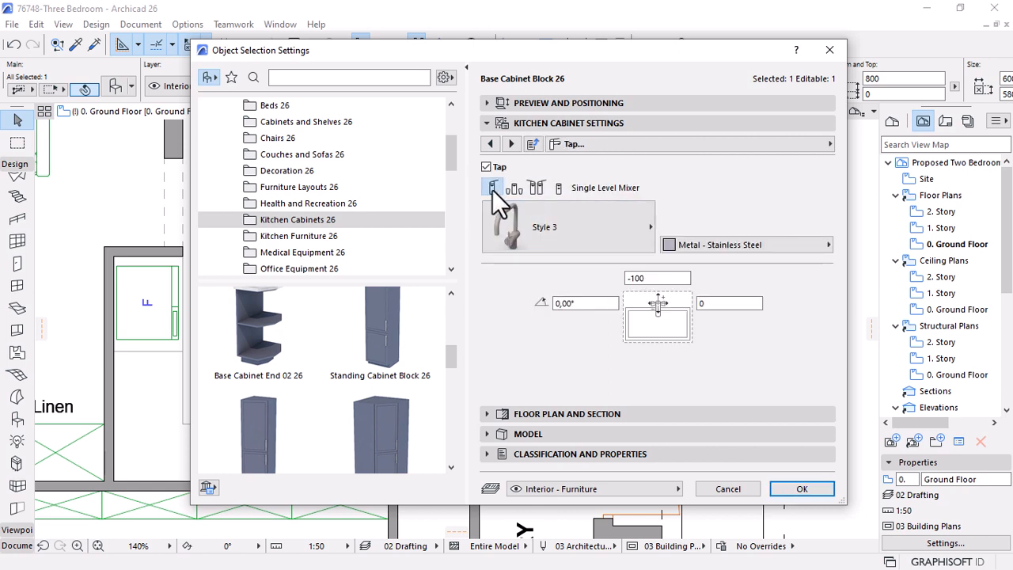
click(531, 235)
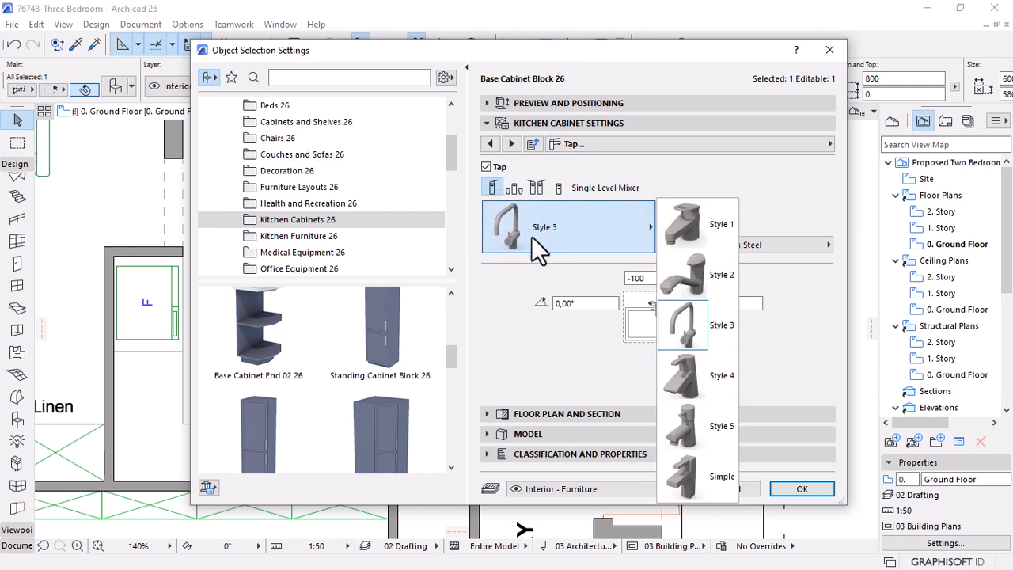
click(514, 188)
click(537, 187)
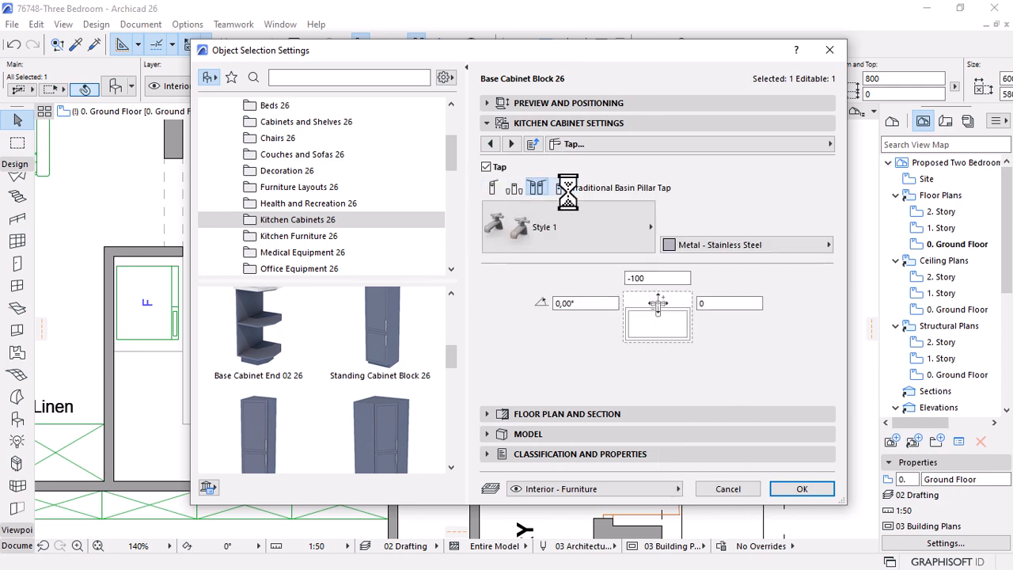
click(515, 187)
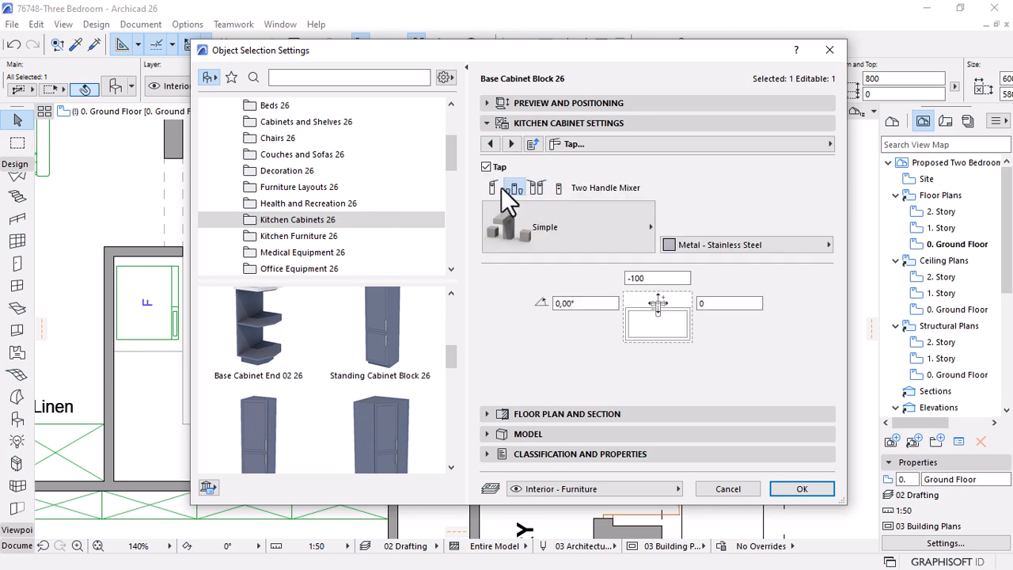
click(493, 188)
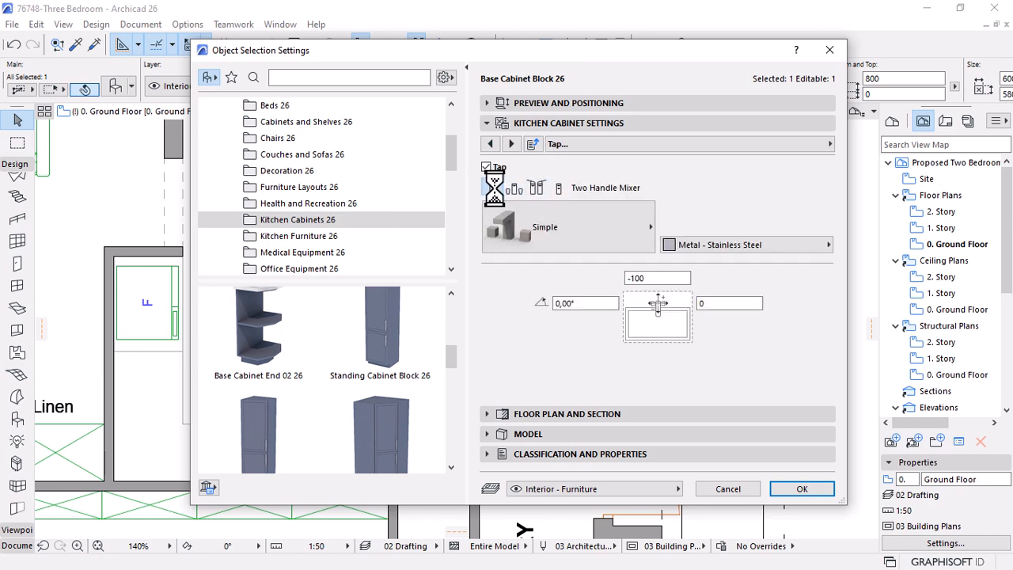
click(564, 223)
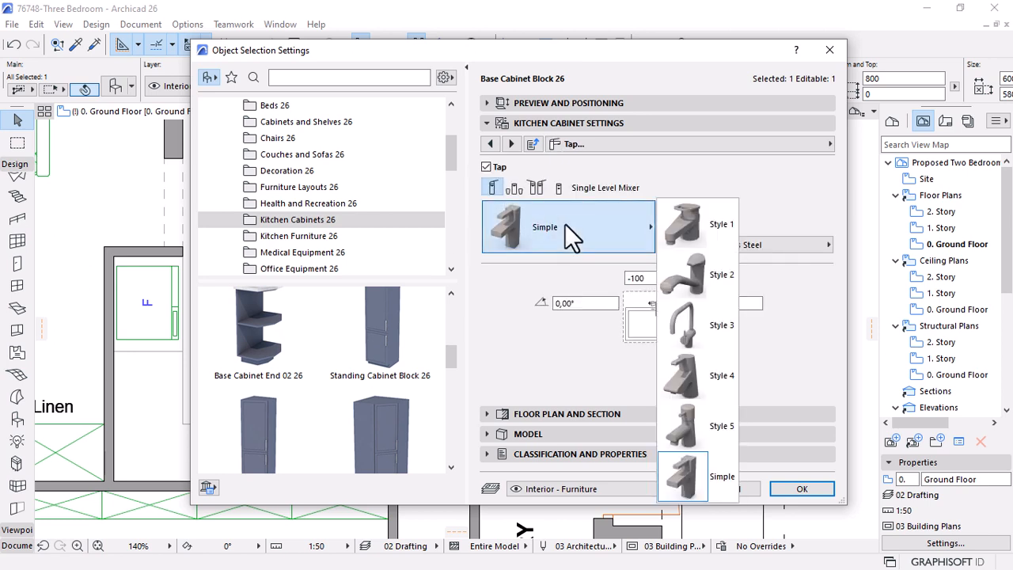
click(698, 274)
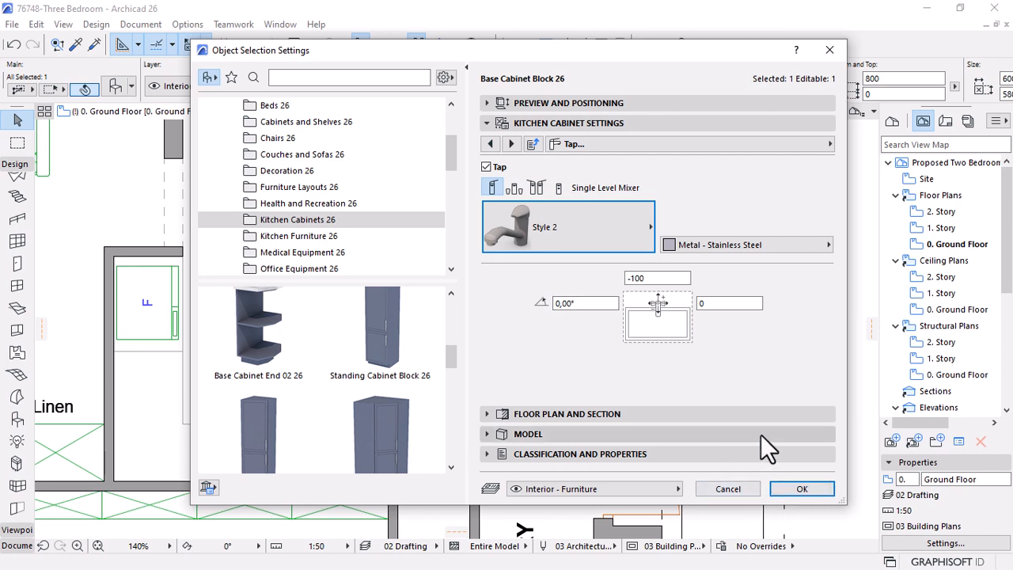
Change the middle cabinet's sink to Style 12 and apply the cabinet settings
click(490, 144)
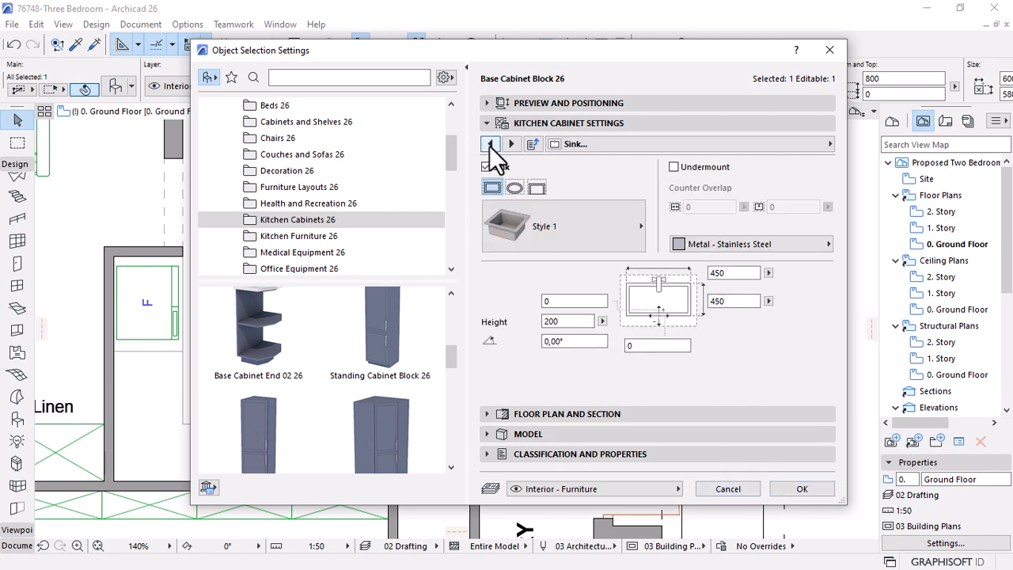
click(555, 228)
scroll(699, 291, down, 1)
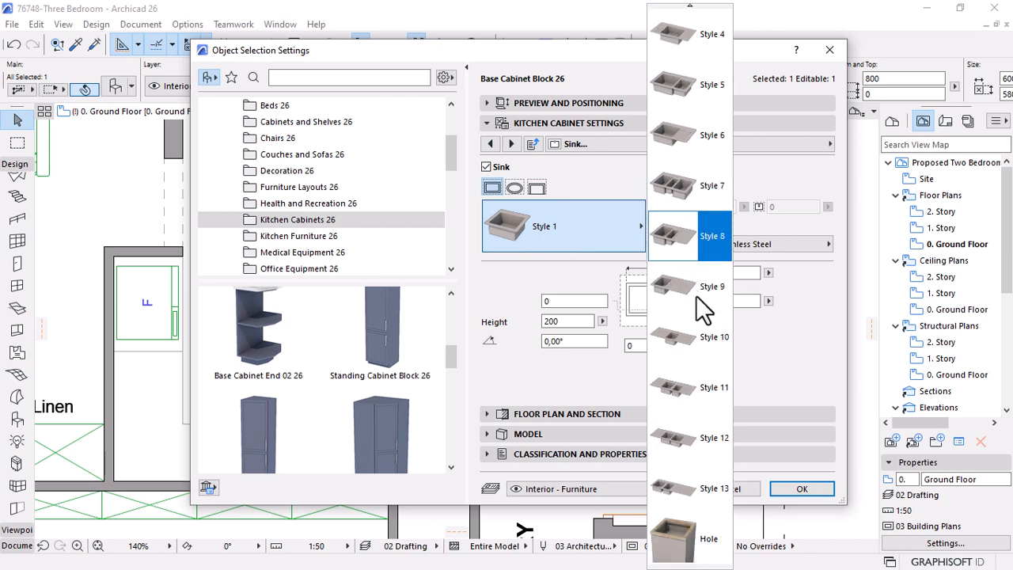
click(674, 448)
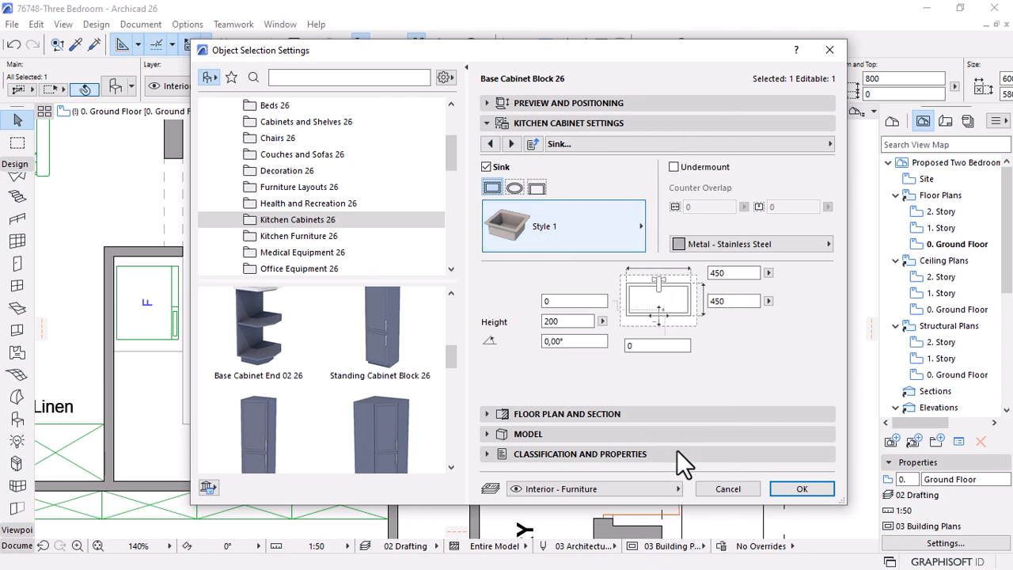
click(781, 493)
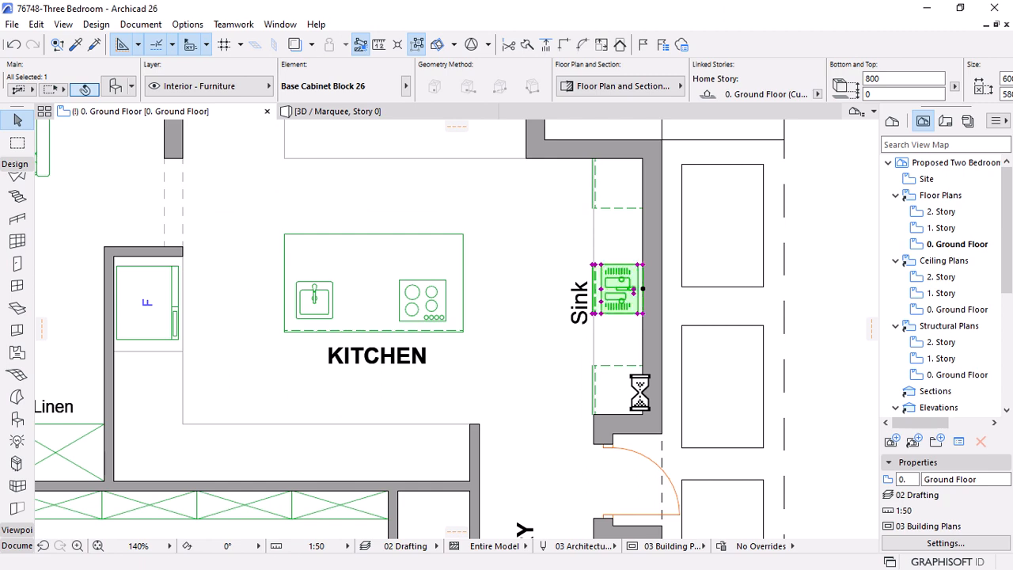
Try widths of 1000 and 2000 for the sink cabinet
scroll(639, 386, up, 5)
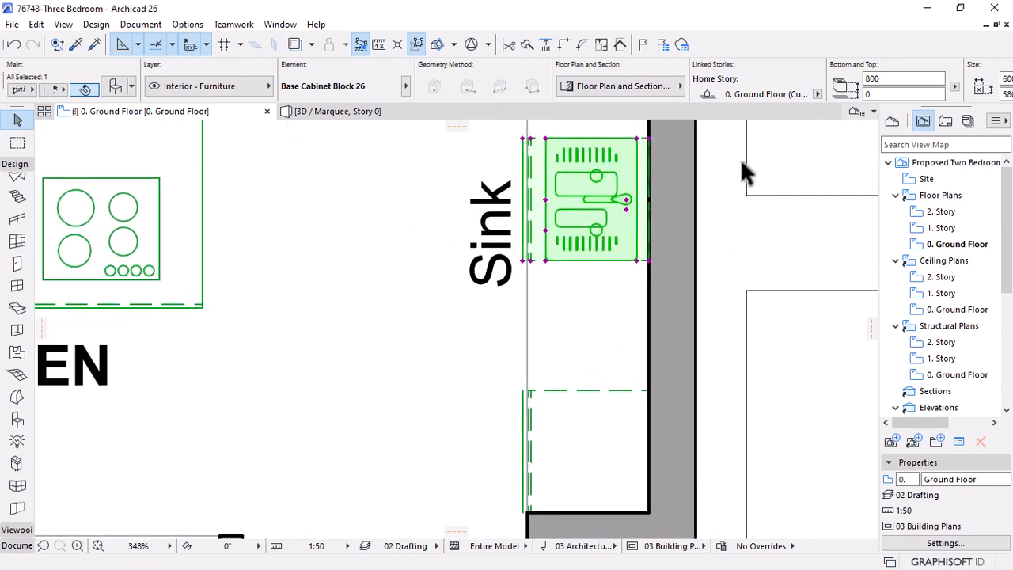
scroll(729, 83, down, 5)
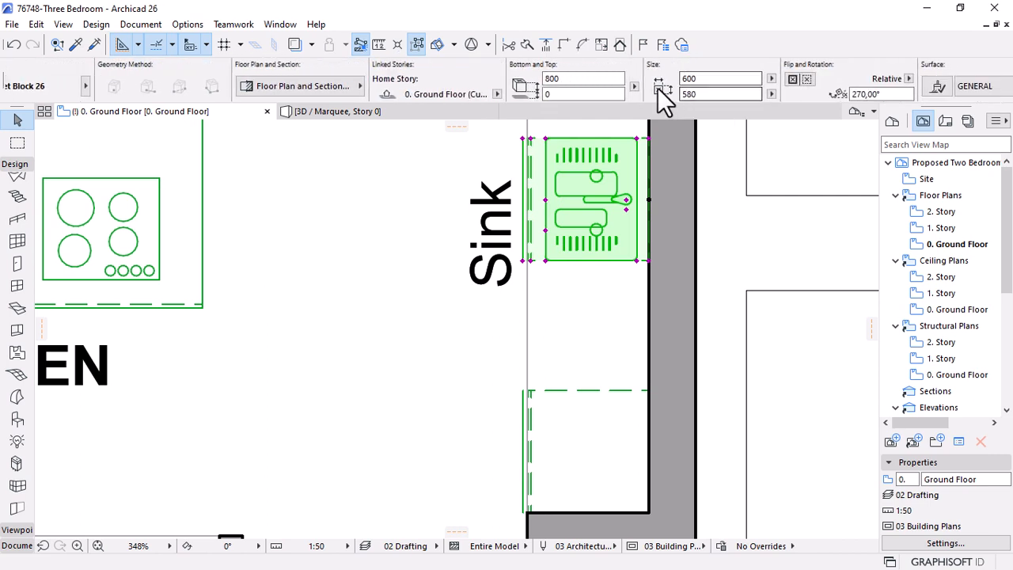
click(719, 80)
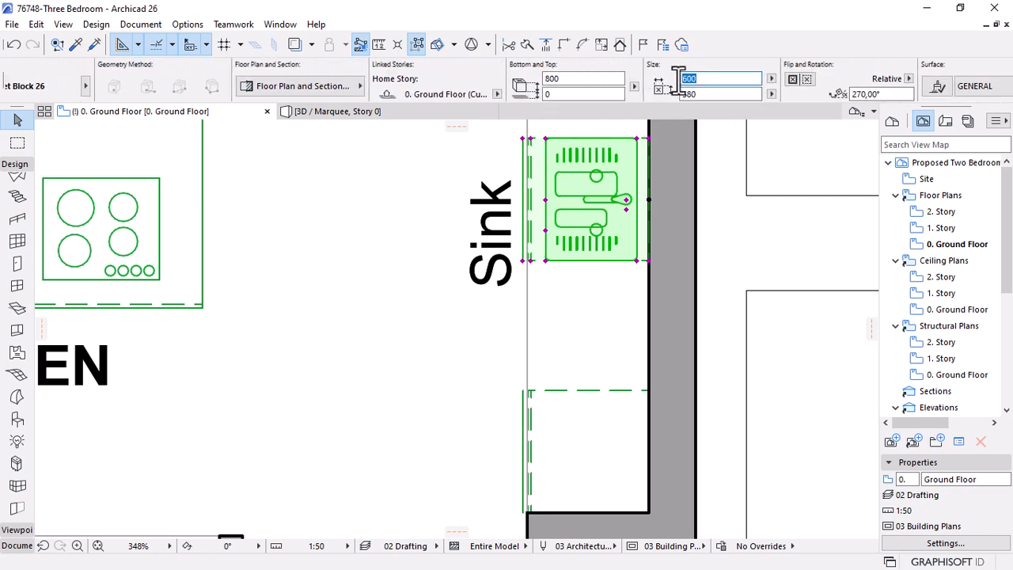
key(Return)
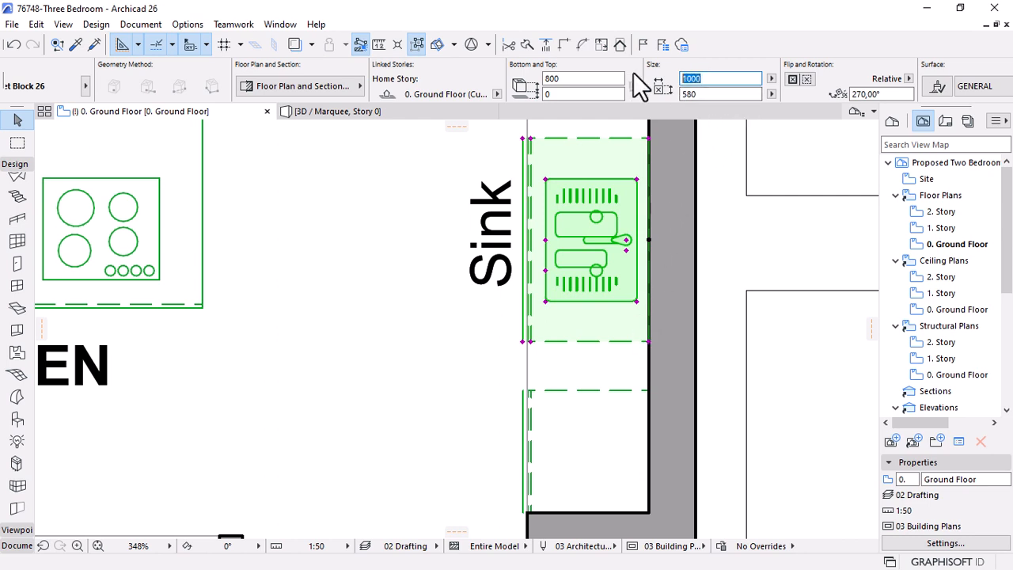
key(BackSpace)
key(BackSpace)
key(BackSpace)
key(BackSpace)
text(2000)
key(Return)
Set the sink cabinet's width to 1500
click(712, 78)
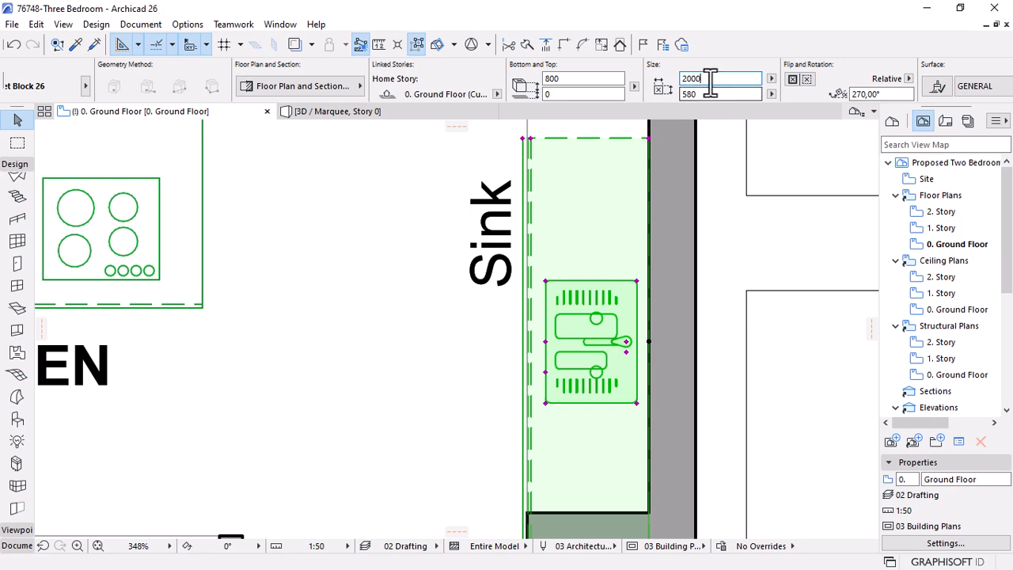
text(15)
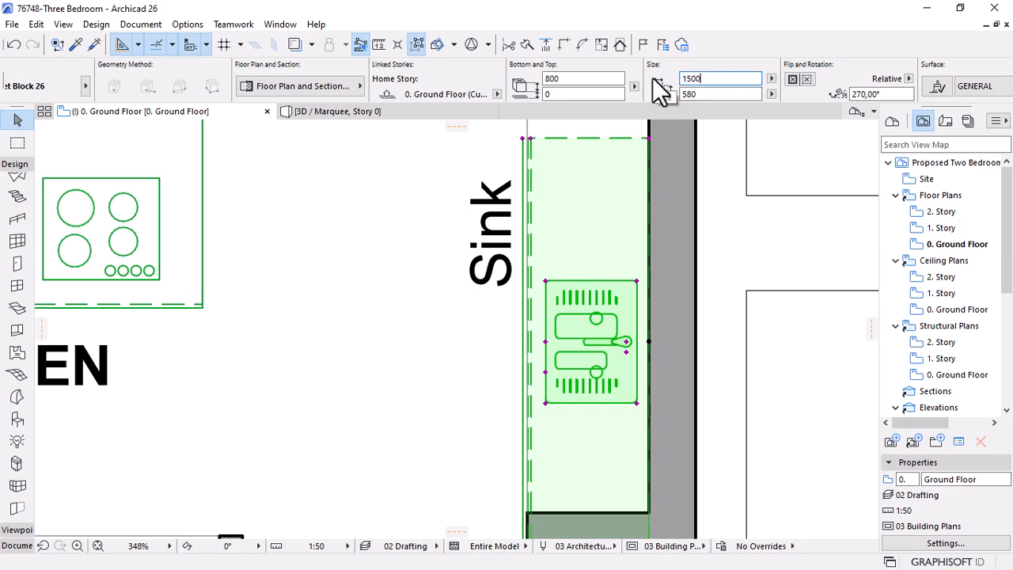
key(Return)
Move the sink cabinet along the outer wall so it sits centred between the two end base cabinets
scroll(638, 355, down, 4)
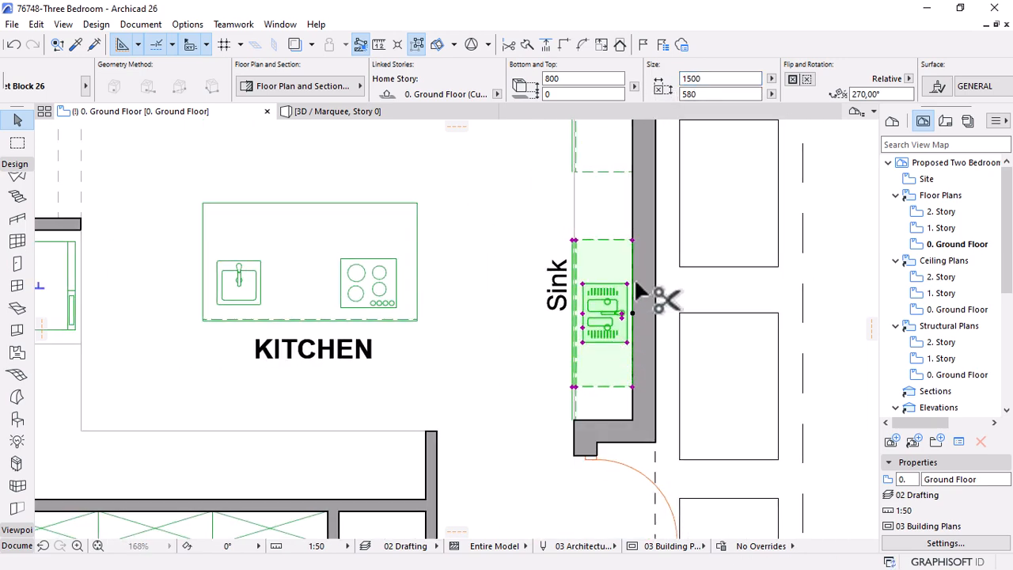
drag(638, 254, 636, 203)
scroll(602, 301, up, 1)
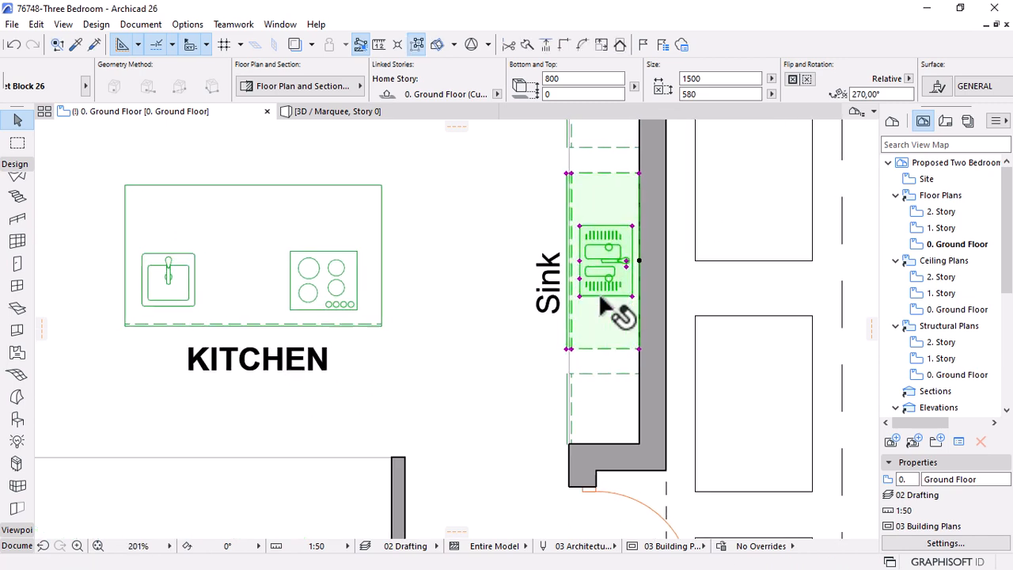
Stretch the sink symmetrically along the outer wall to about 1316 long, nearly filling the 1500-wide sink cabinet
scroll(617, 310, up, 4)
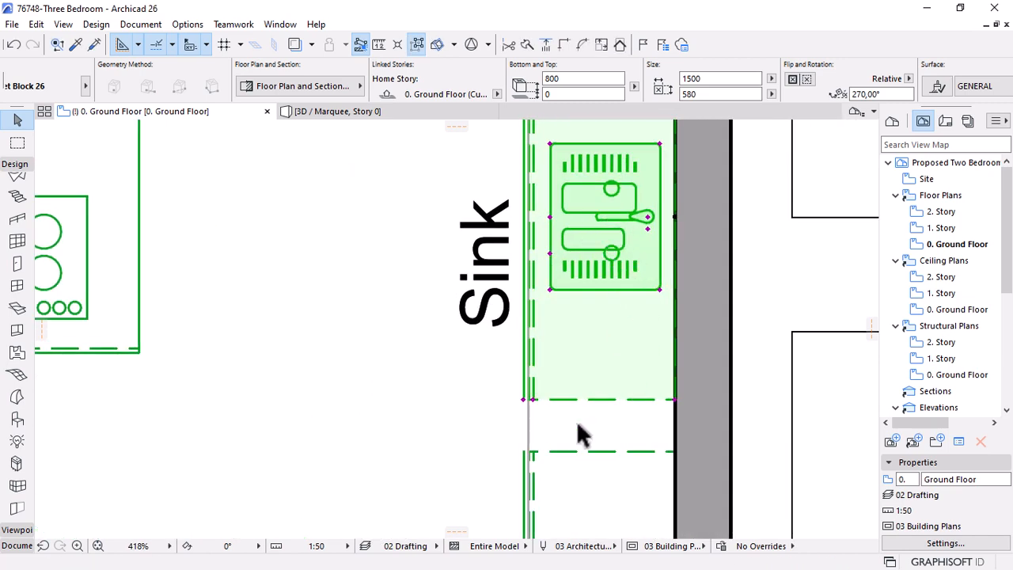
click(657, 289)
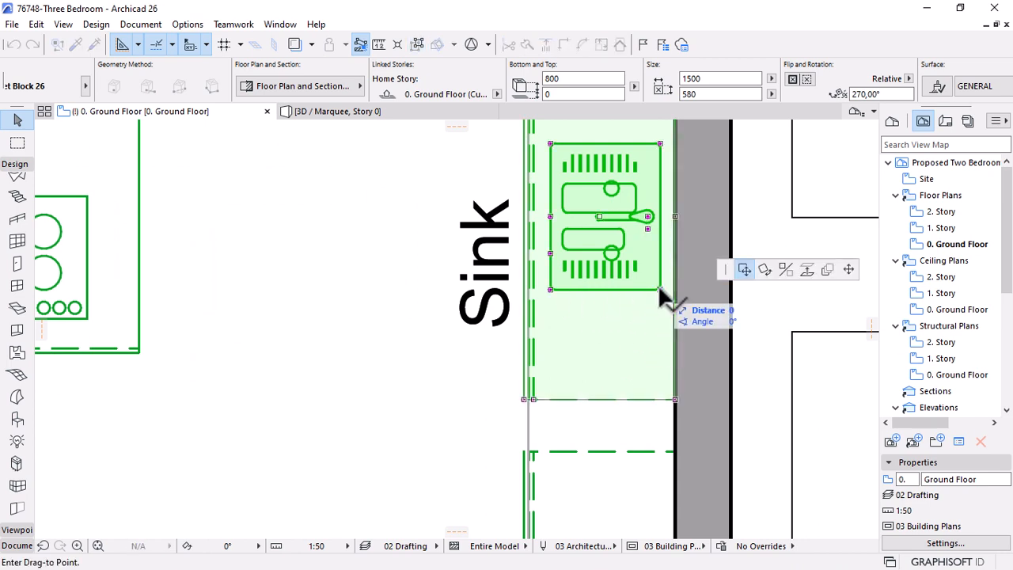
click(848, 269)
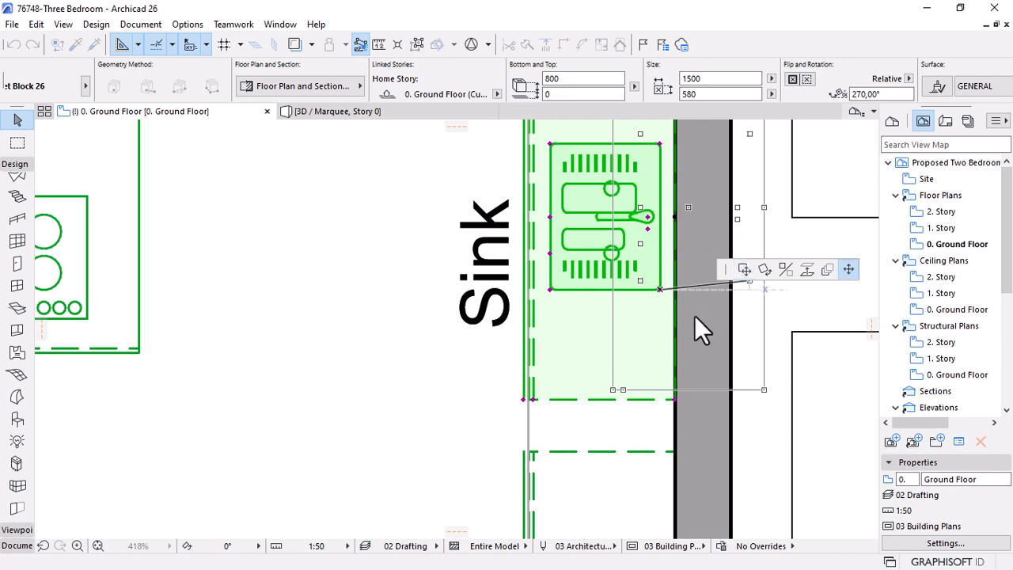
click(669, 365)
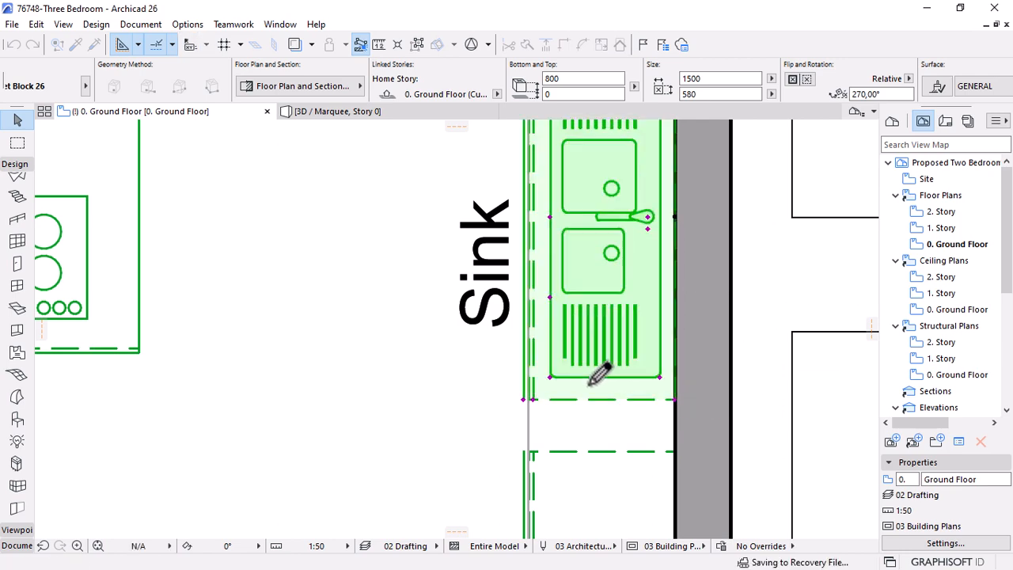
scroll(599, 372, down, 4)
scroll(635, 327, down, 2)
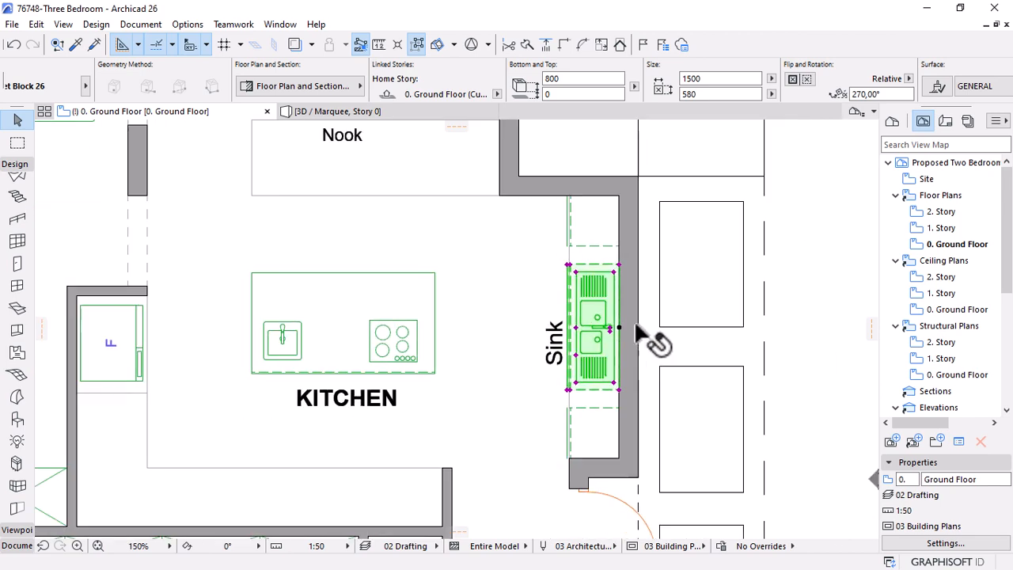
scroll(637, 331, down, 1)
scroll(614, 381, up, 2)
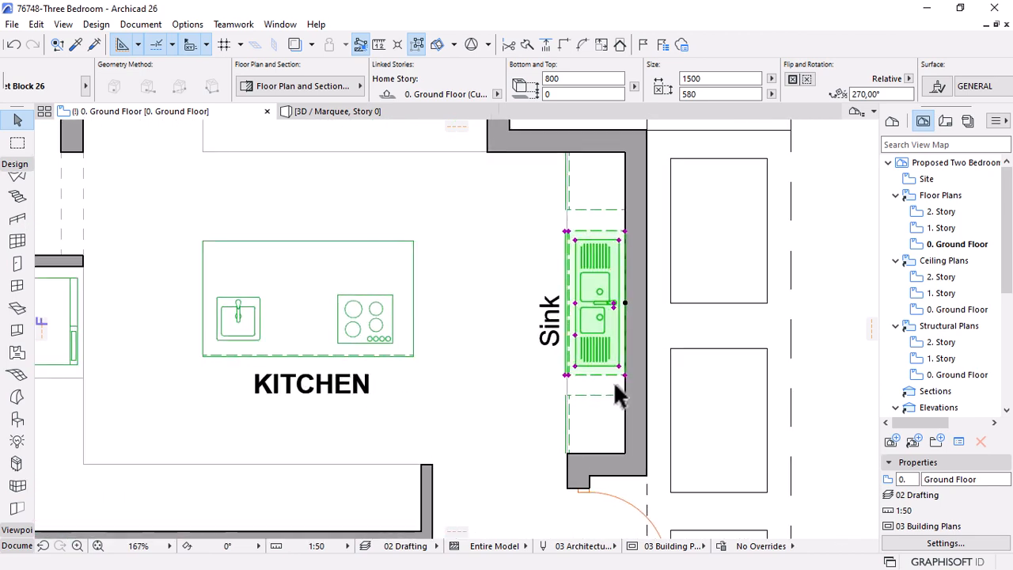
Inspect the sink cabinet and its two neighbouring base cabinets from the front in the 3D view
click(310, 112)
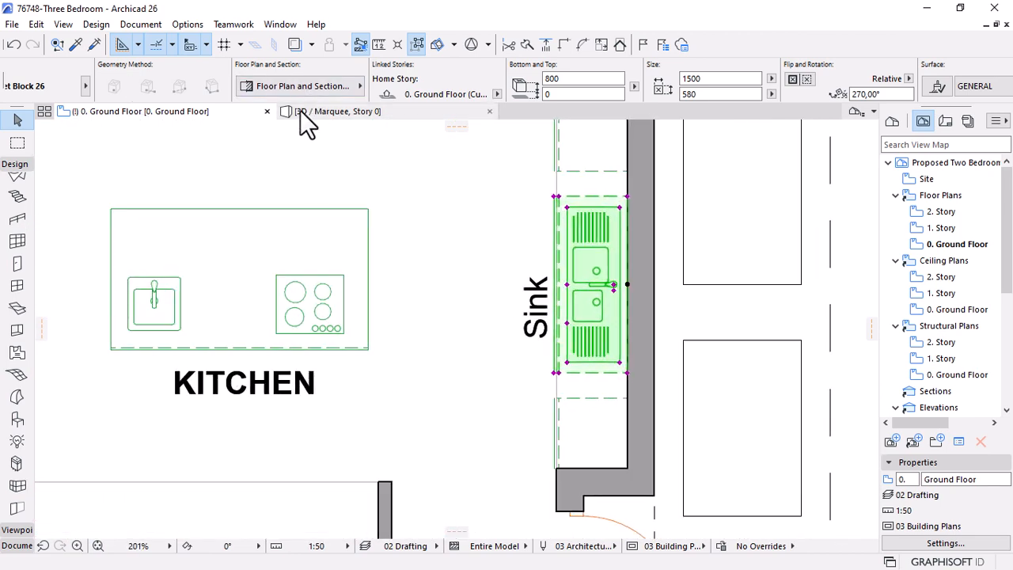
key(Escape)
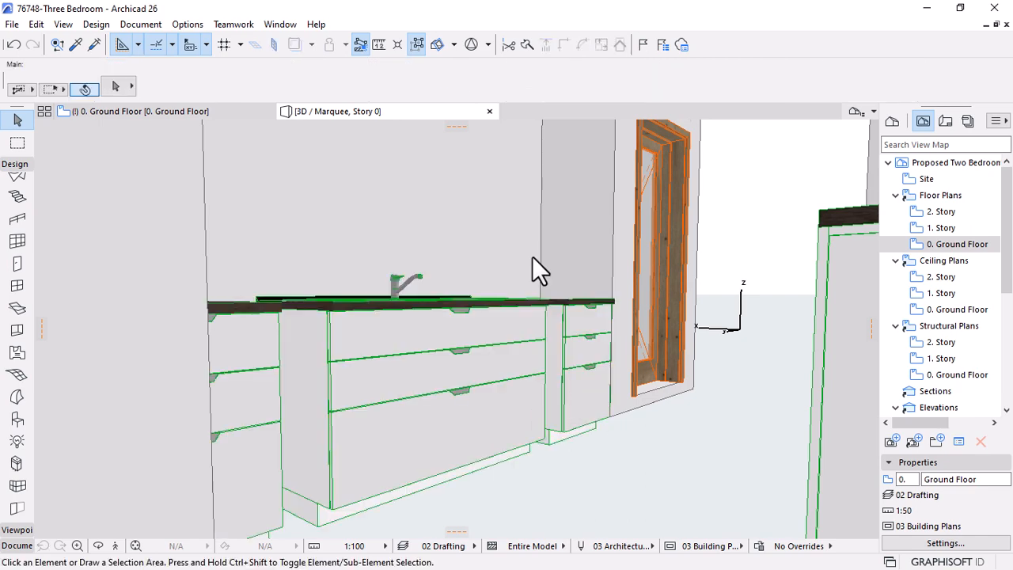
shift+middle_drag(680, 311, 414, 387)
scroll(414, 386, up, 2)
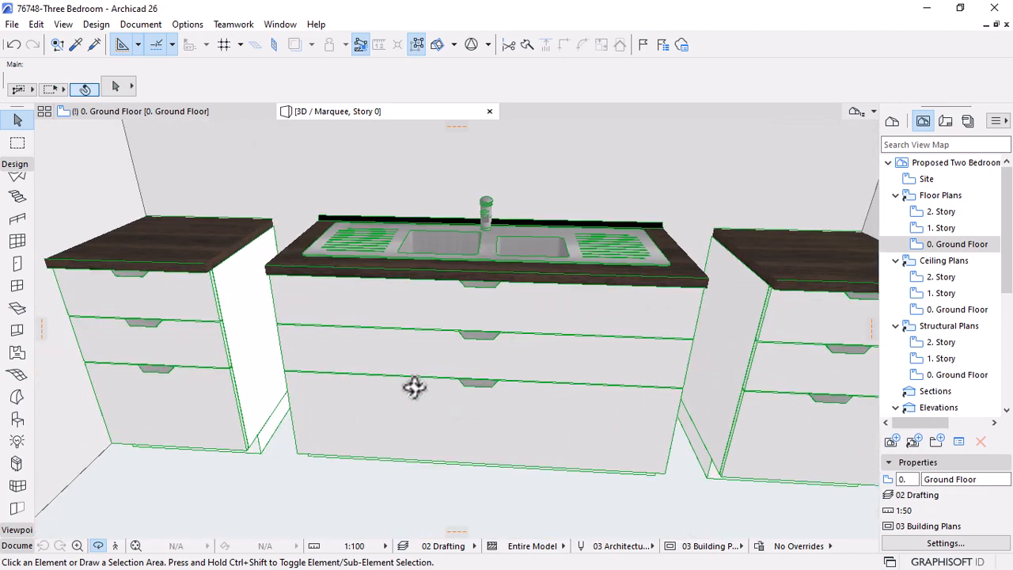
Set the sink cabinet's nominal size reference to Cabinet in its kitchen cabinet settings
click(467, 333)
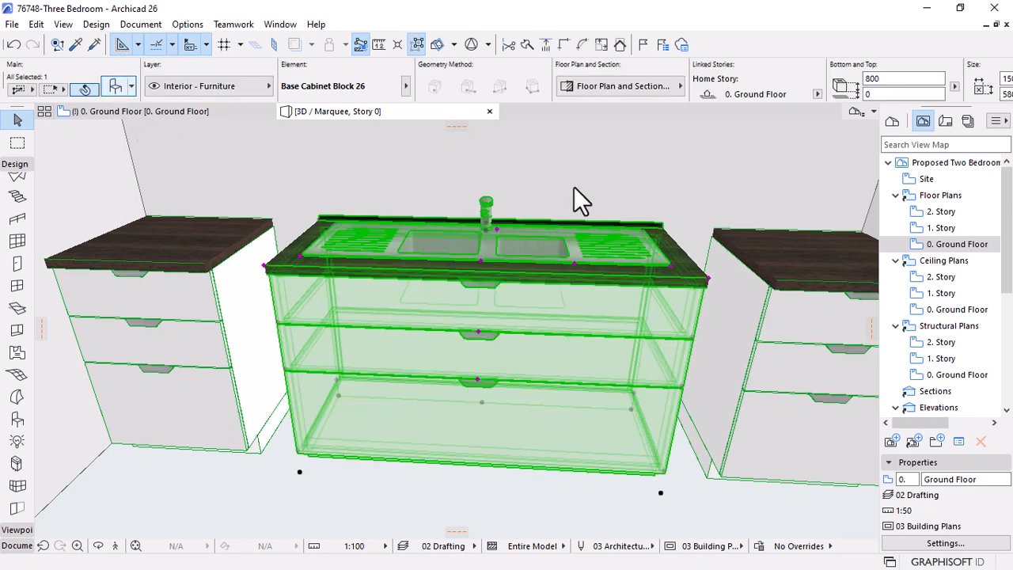
key(ctrl+t)
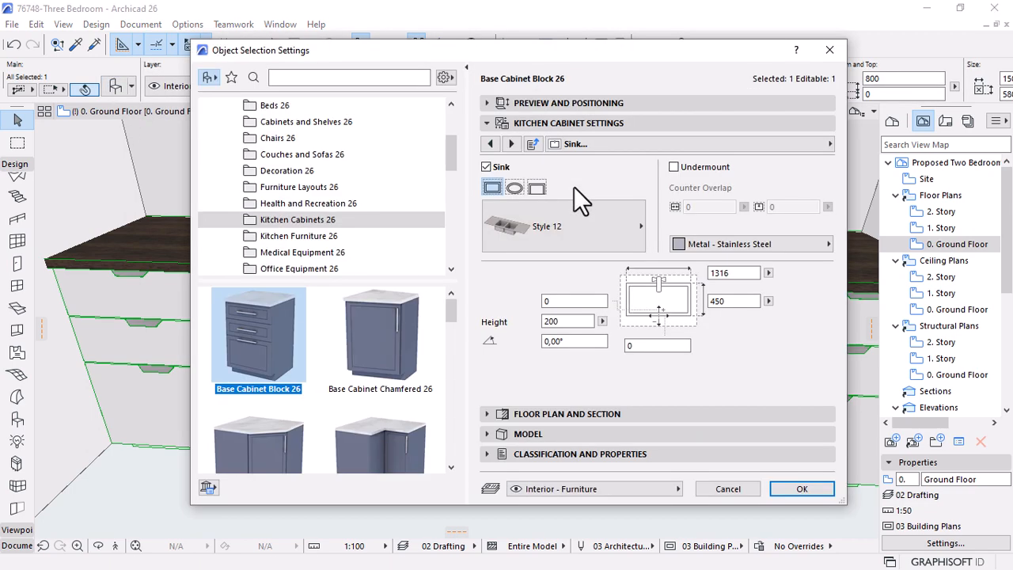
click(490, 143)
click(490, 144)
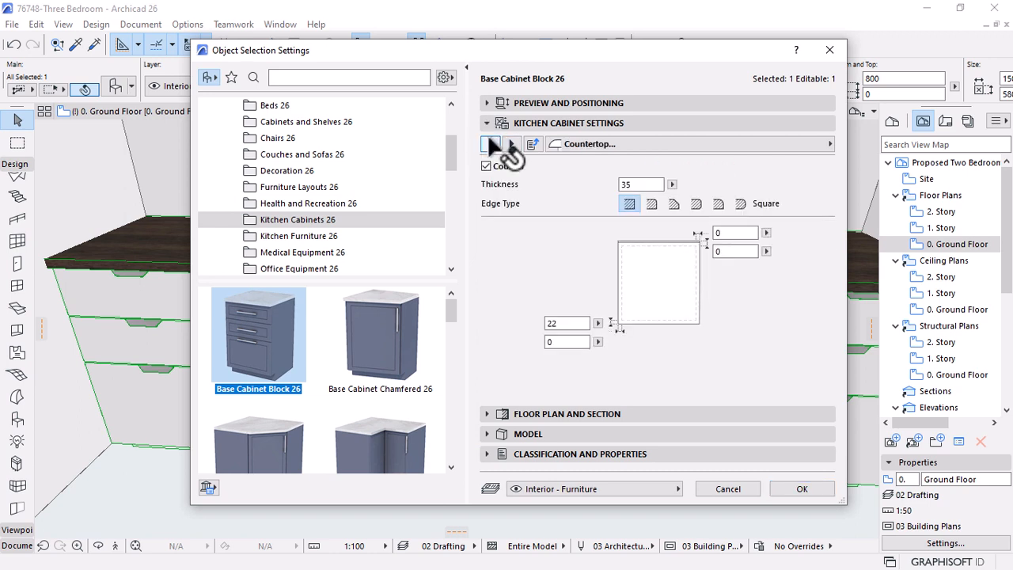
click(490, 144)
click(490, 144)
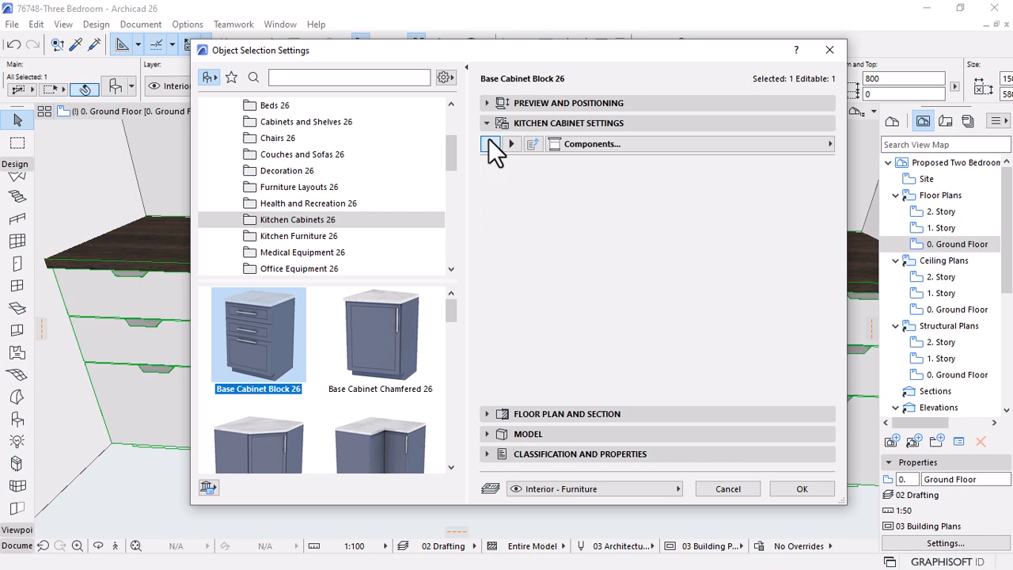
click(490, 143)
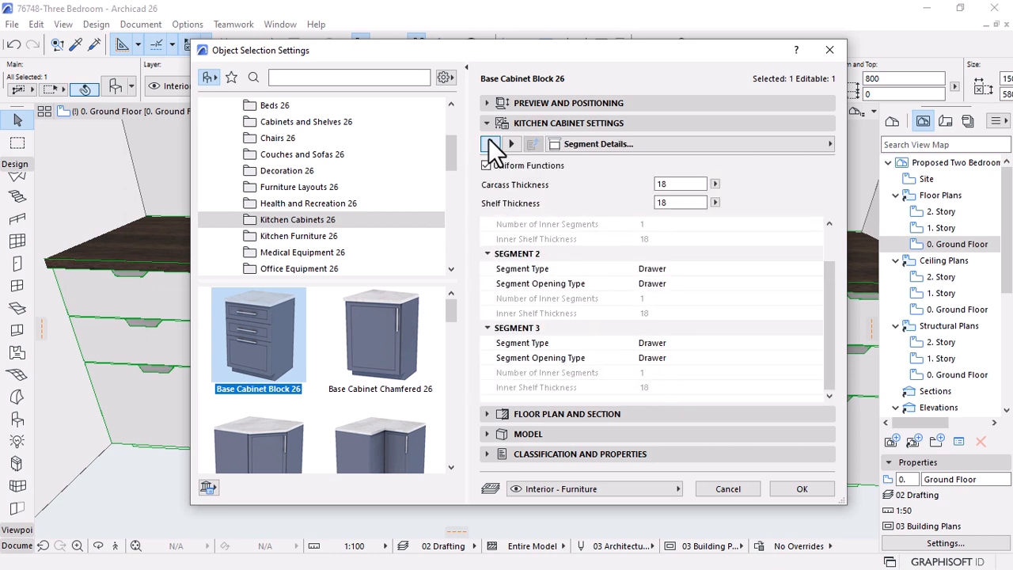
click(490, 143)
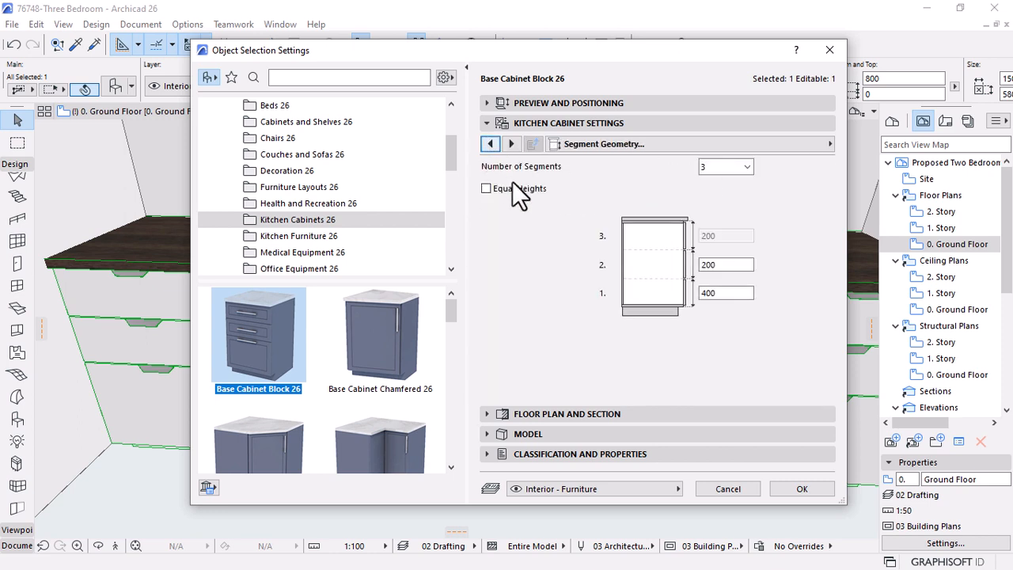
click(490, 145)
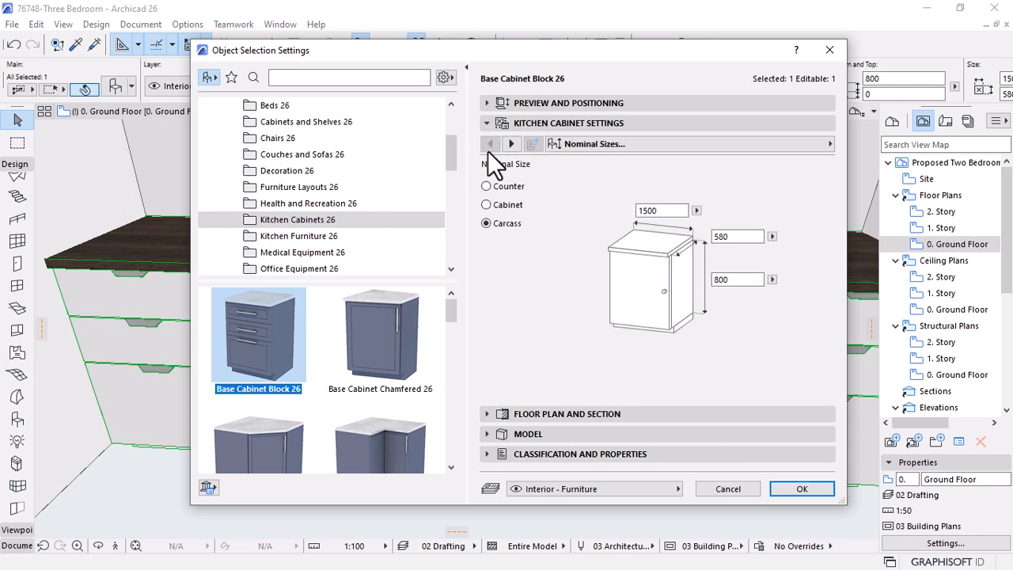
click(488, 204)
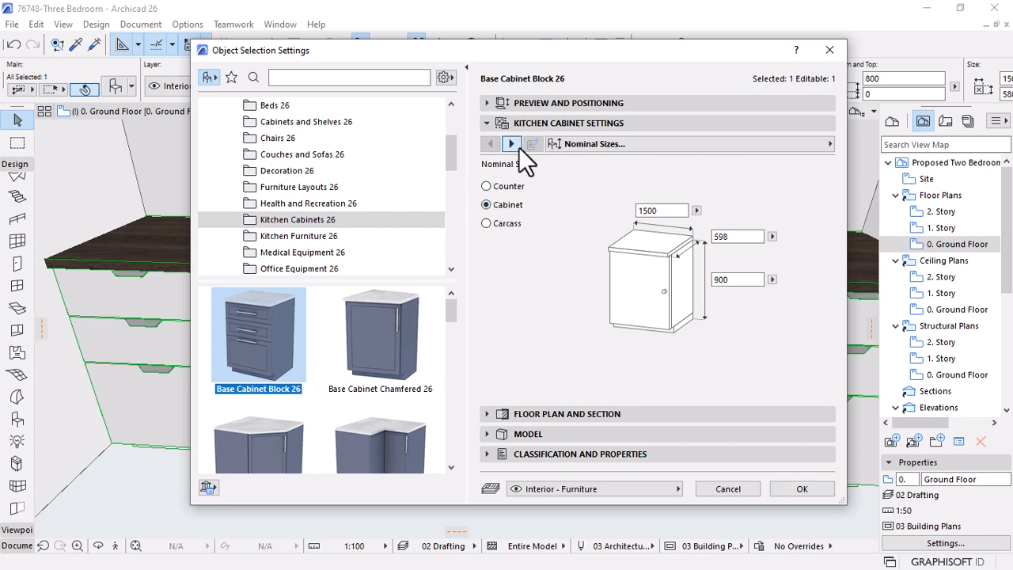
click(512, 144)
click(518, 147)
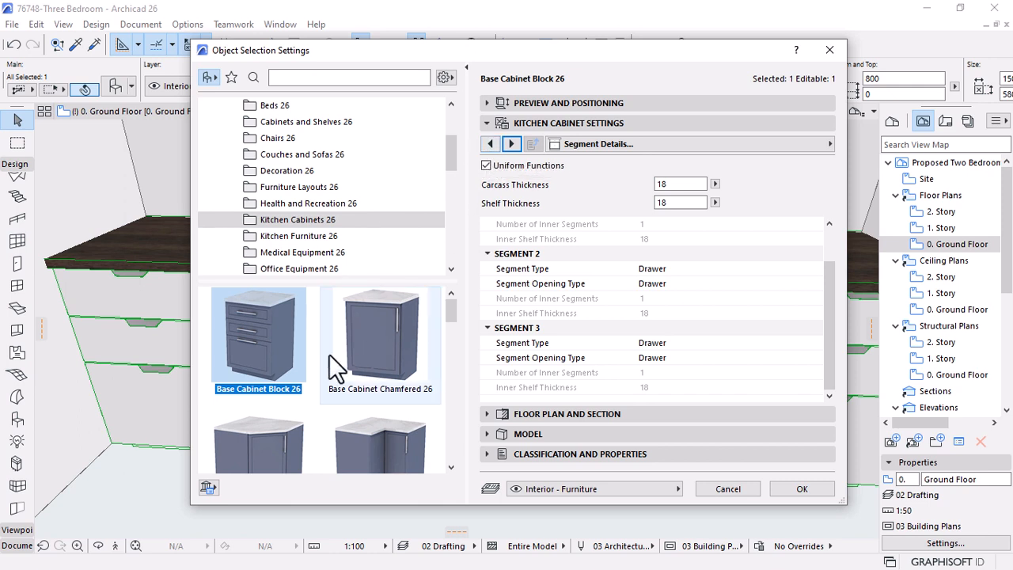
Browse the base, standing and wall cabinet models in Kitchen Cabinets 26, and apply the sink cabinet's settings
scroll(382, 340, down, 1)
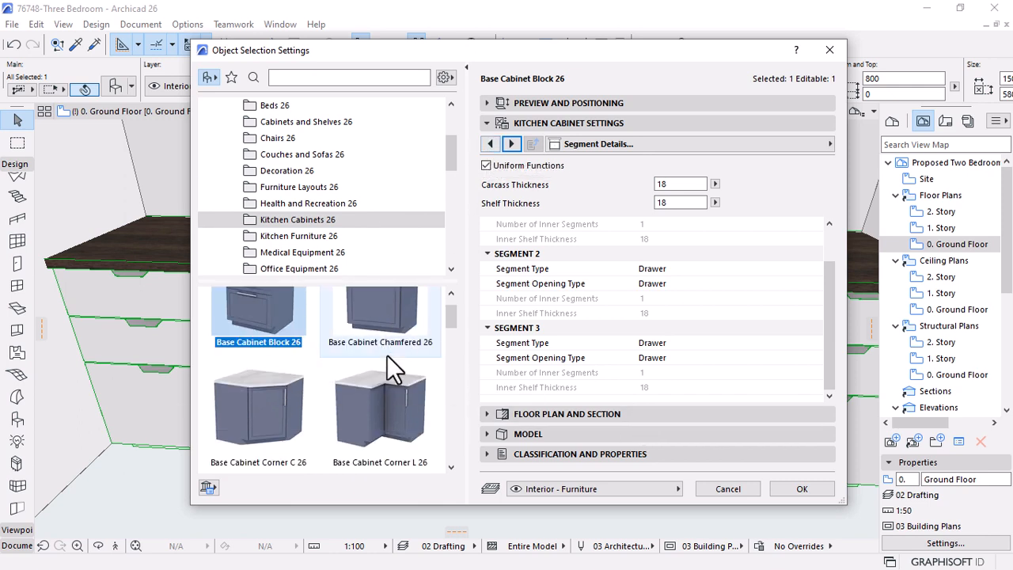
scroll(394, 324, down, 10)
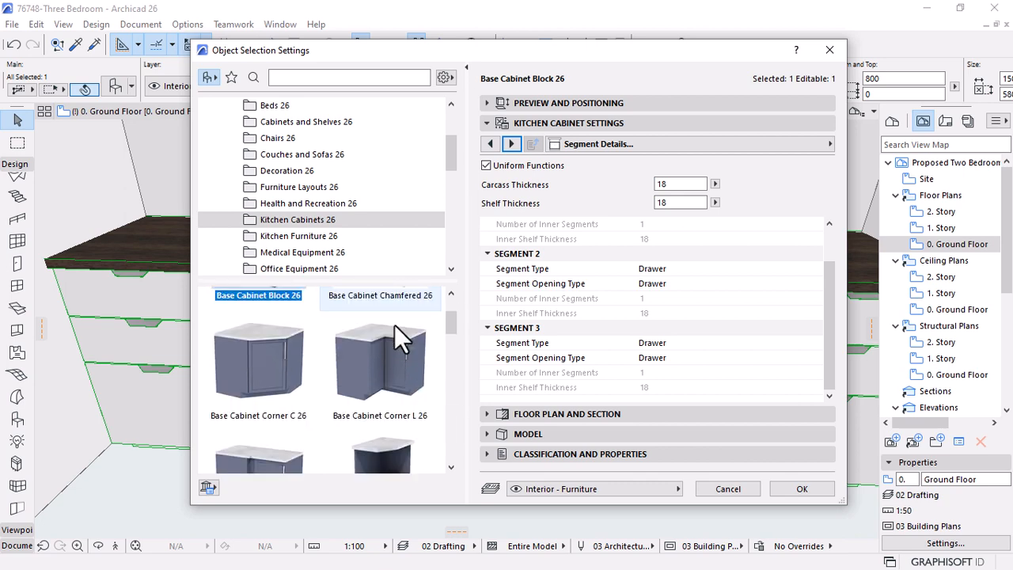
scroll(394, 326, down, 8)
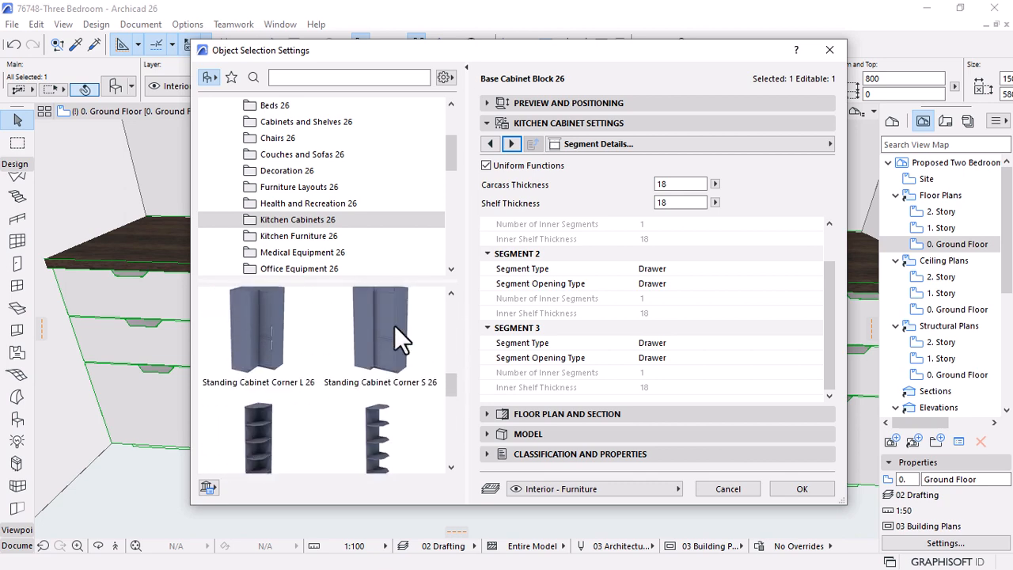
scroll(392, 333, up, 18)
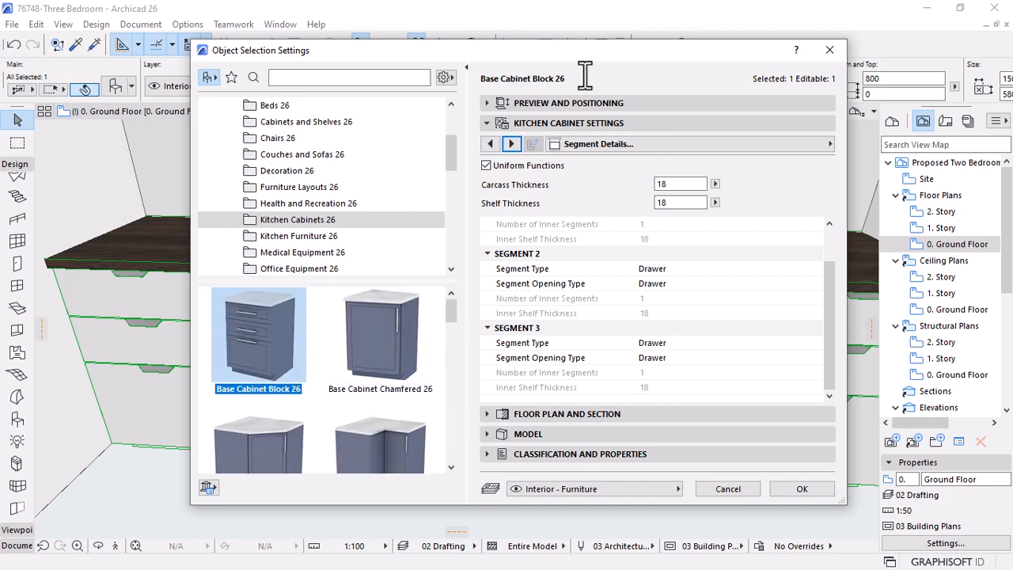
drag(589, 52, 603, 13)
scroll(432, 288, down, 3)
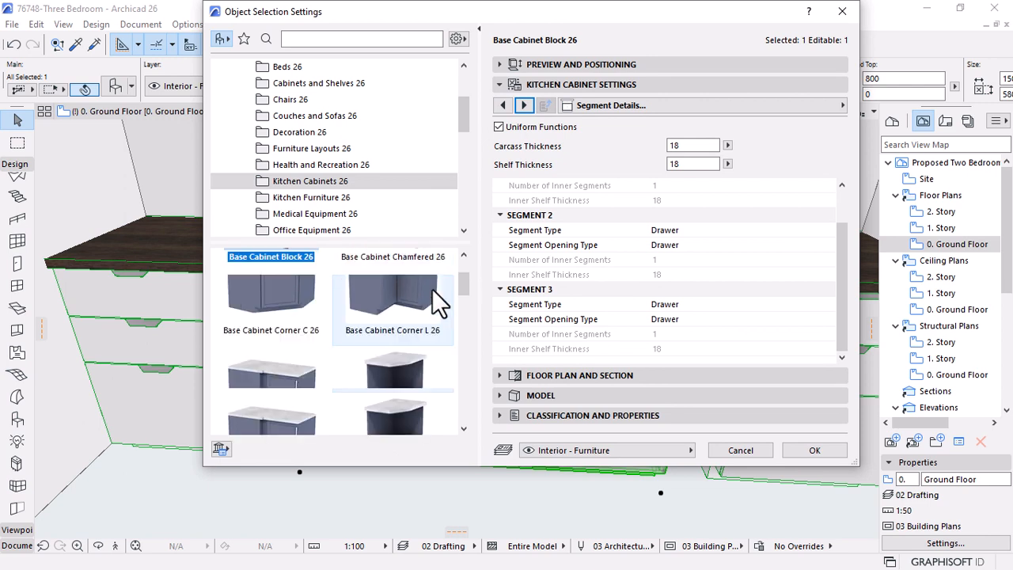
scroll(437, 338, down, 2)
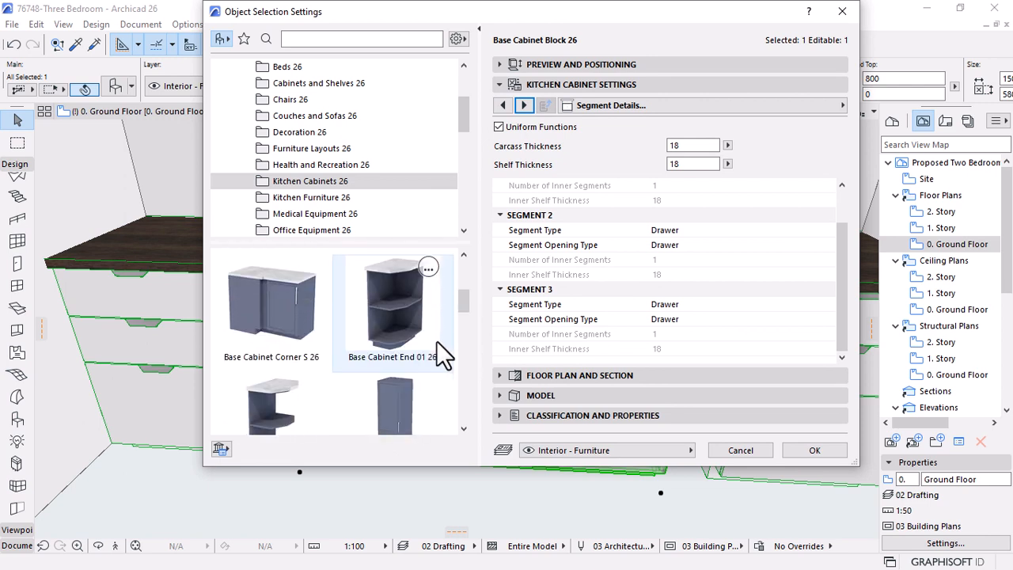
scroll(435, 342, down, 3)
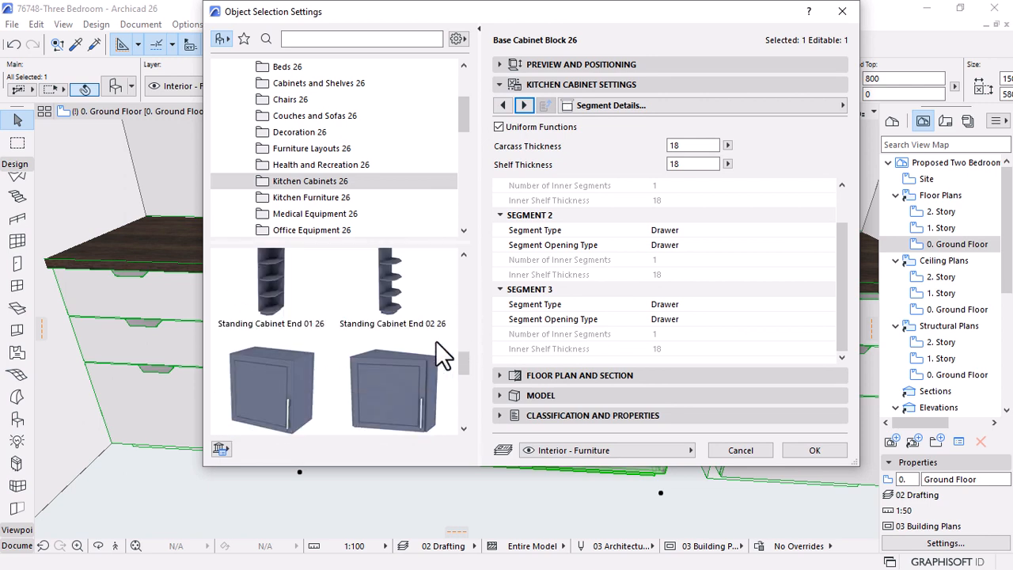
scroll(435, 342, down, 5)
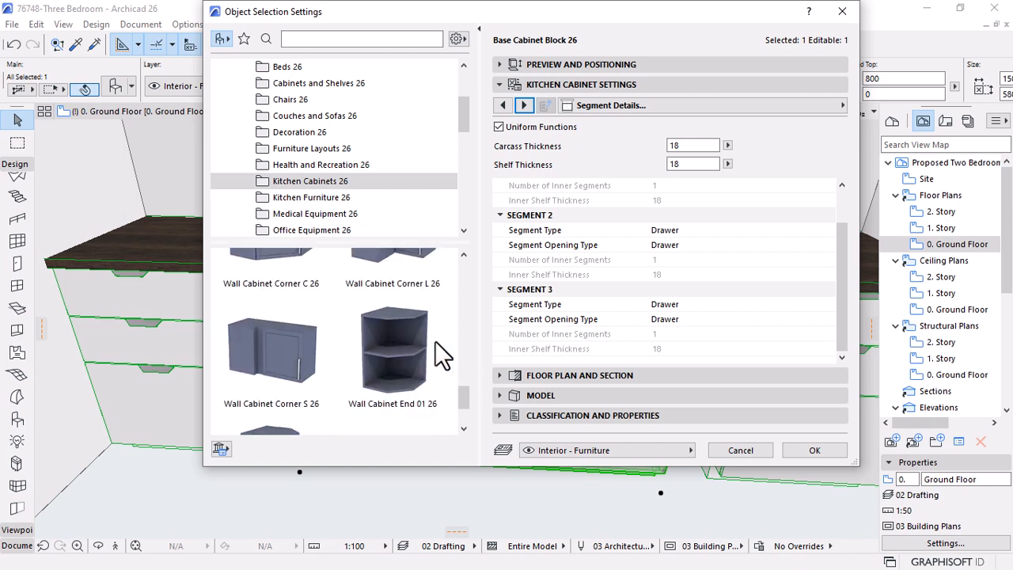
scroll(435, 342, up, 8)
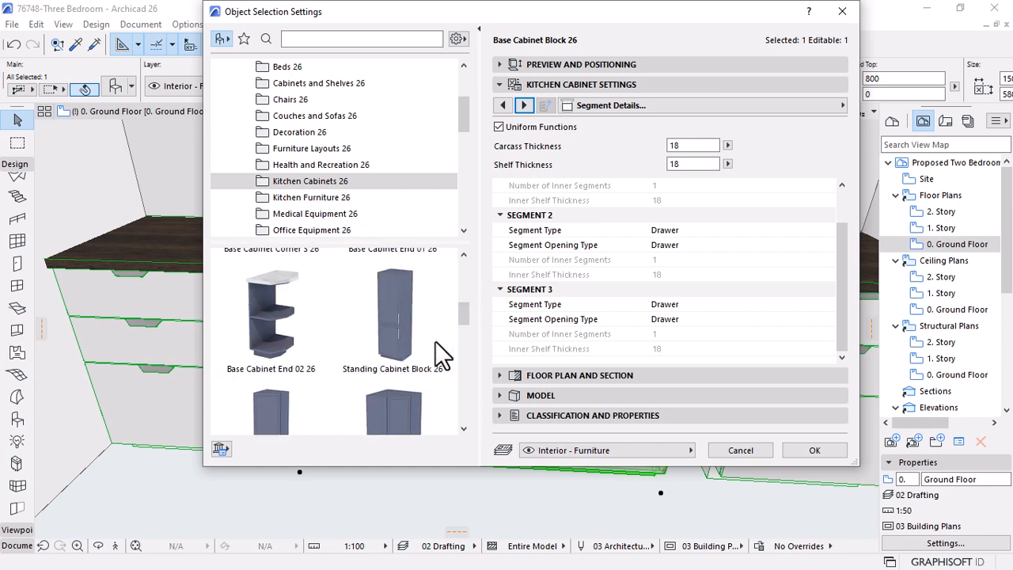
scroll(434, 340, up, 3)
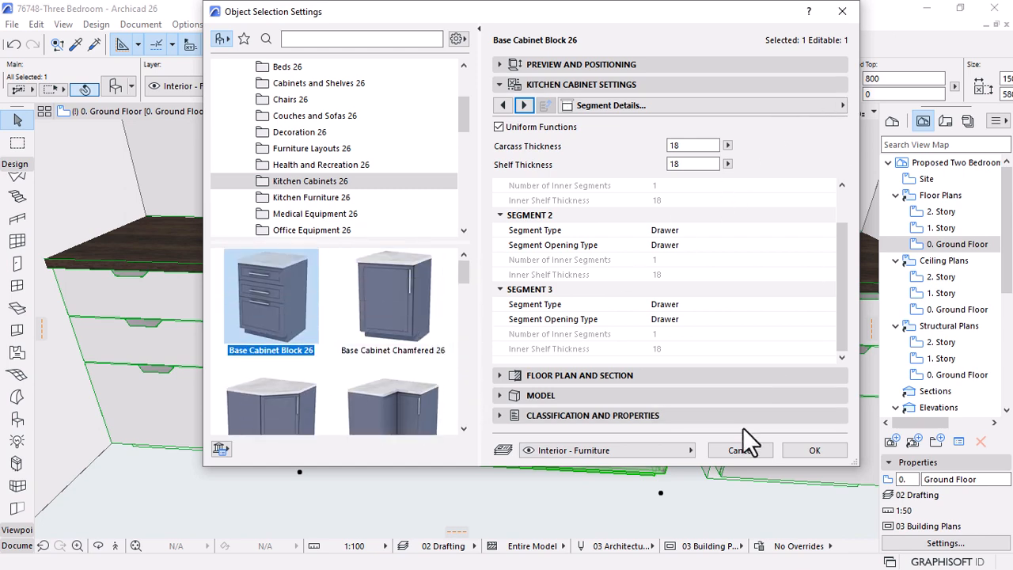
click(813, 450)
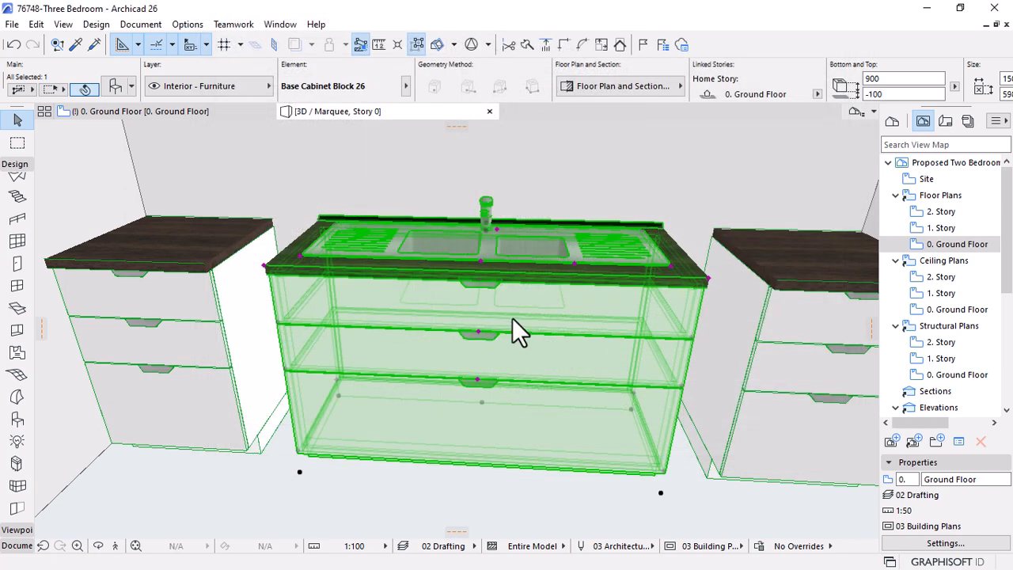
Replace the sink cabinet's object with Base Cabinet Chamfered 26
key(alt)
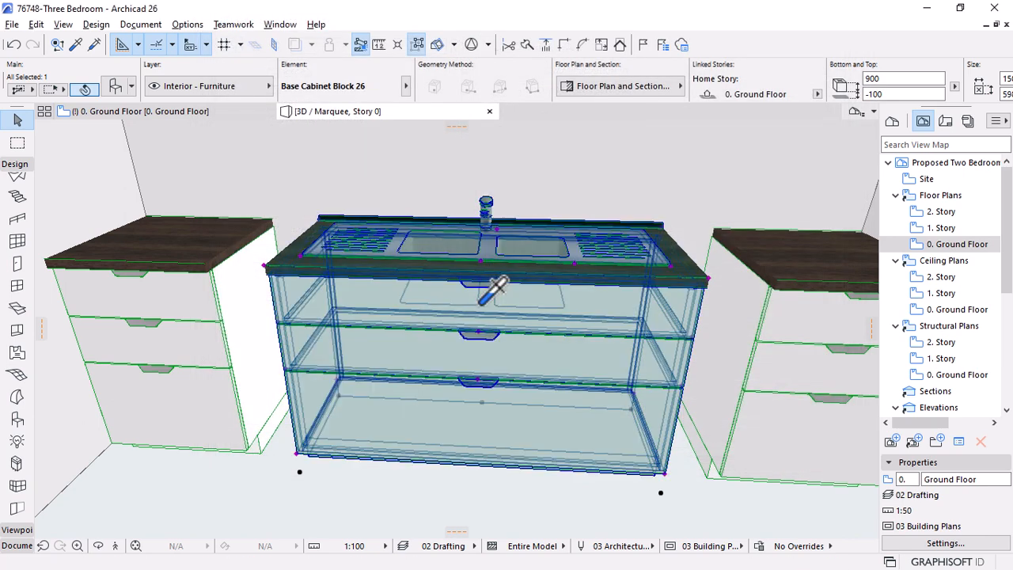
alt+click(481, 301)
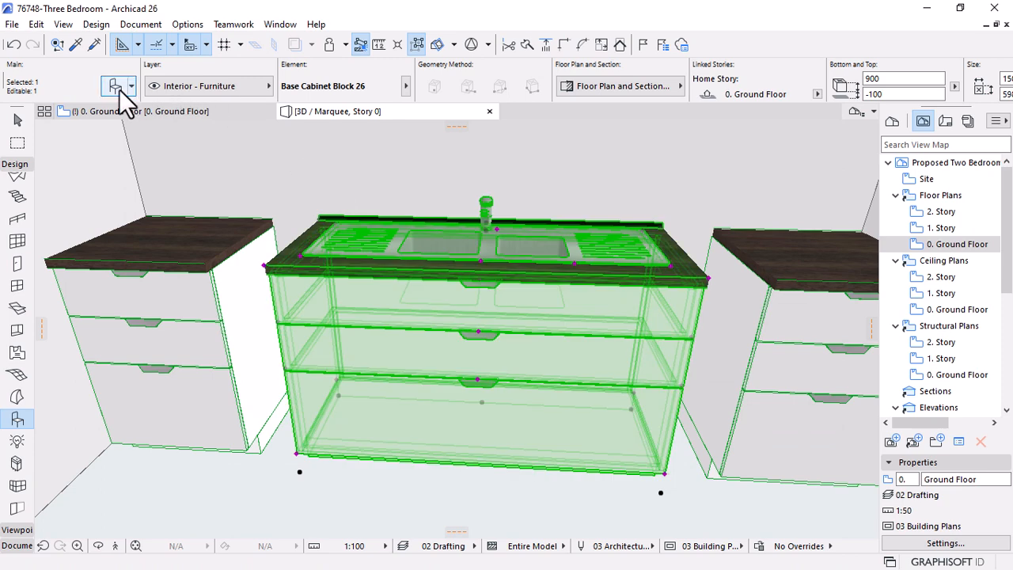
click(117, 88)
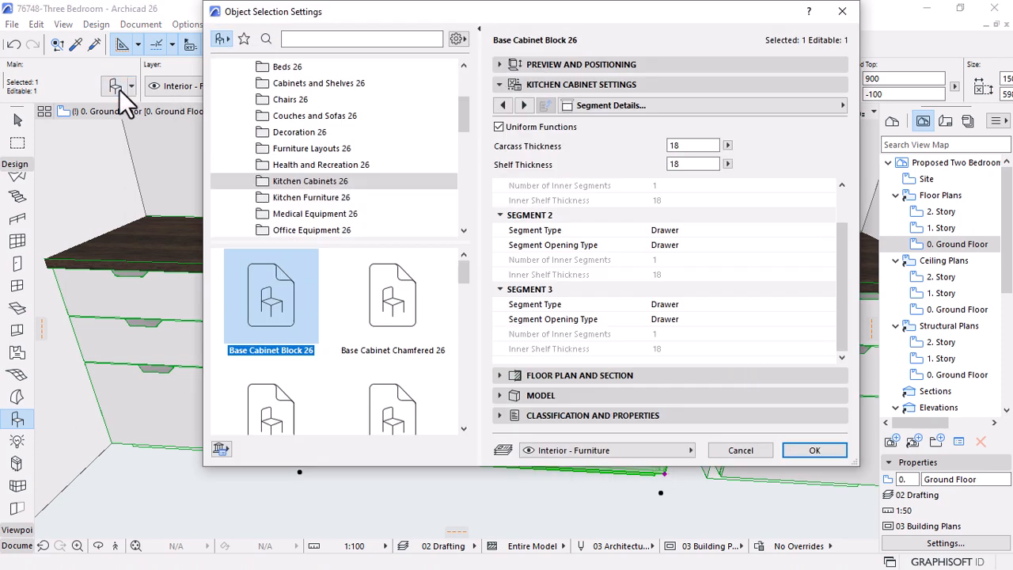
click(390, 289)
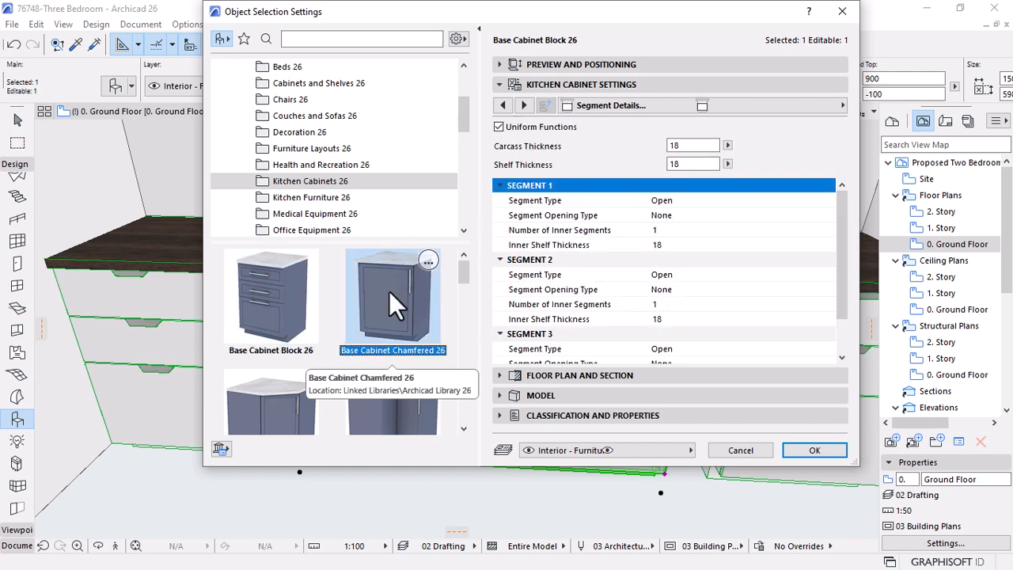
click(813, 448)
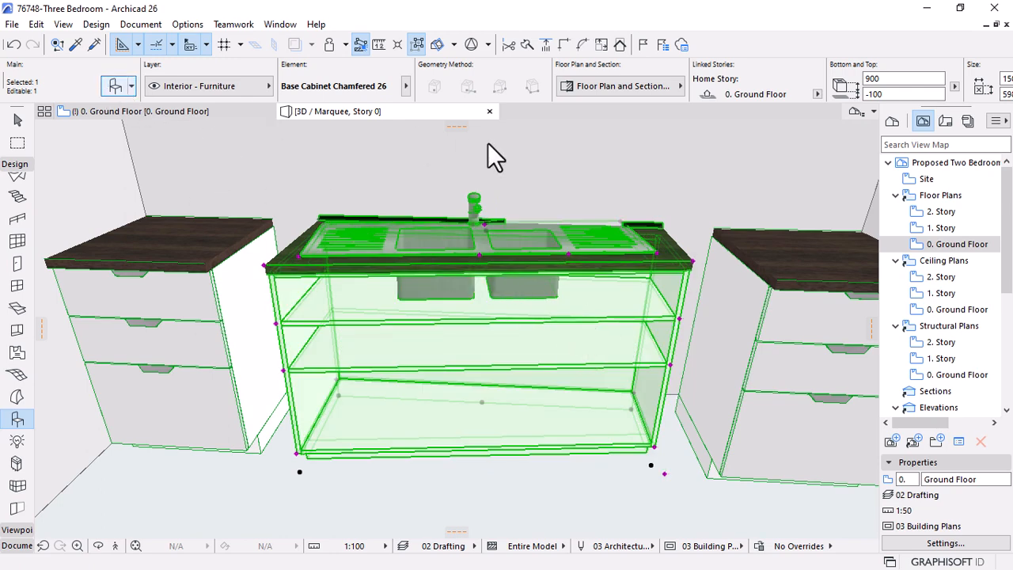
Switch the selected cabinet's object to Base Cabinet Block 26 and set its nominal size reference to Cabinet
key(ctrl+t)
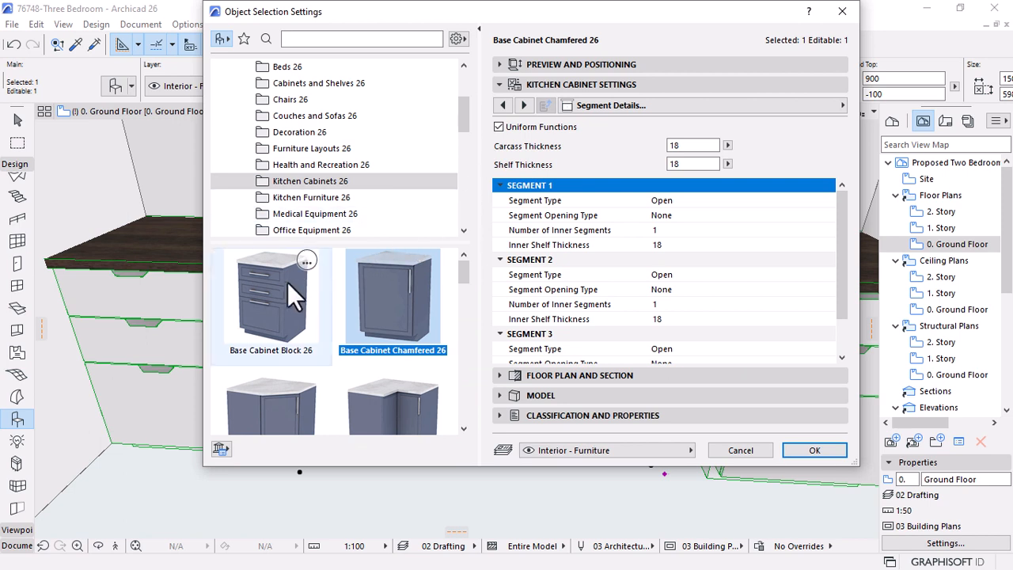
click(280, 289)
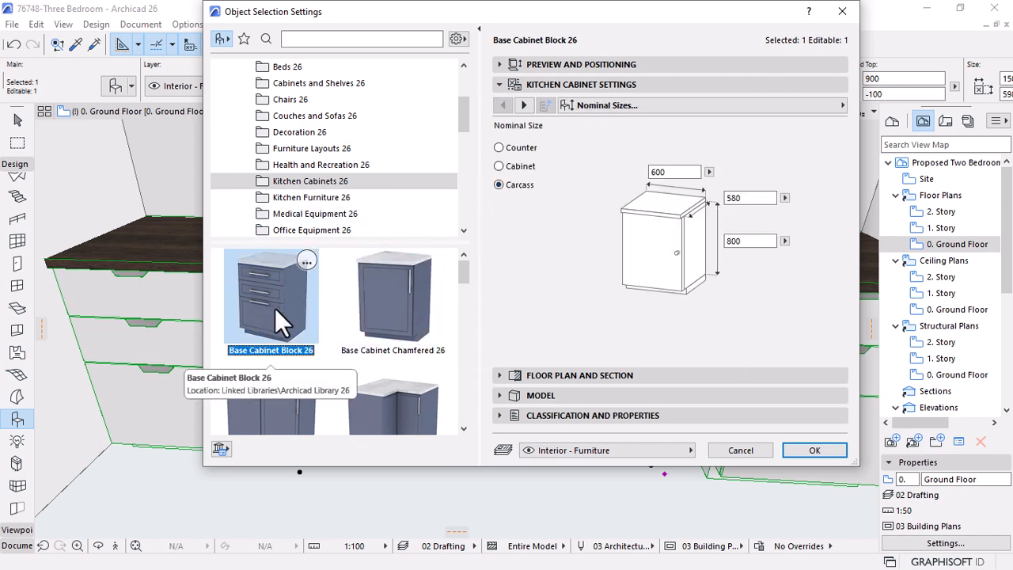
scroll(275, 308, down, 1)
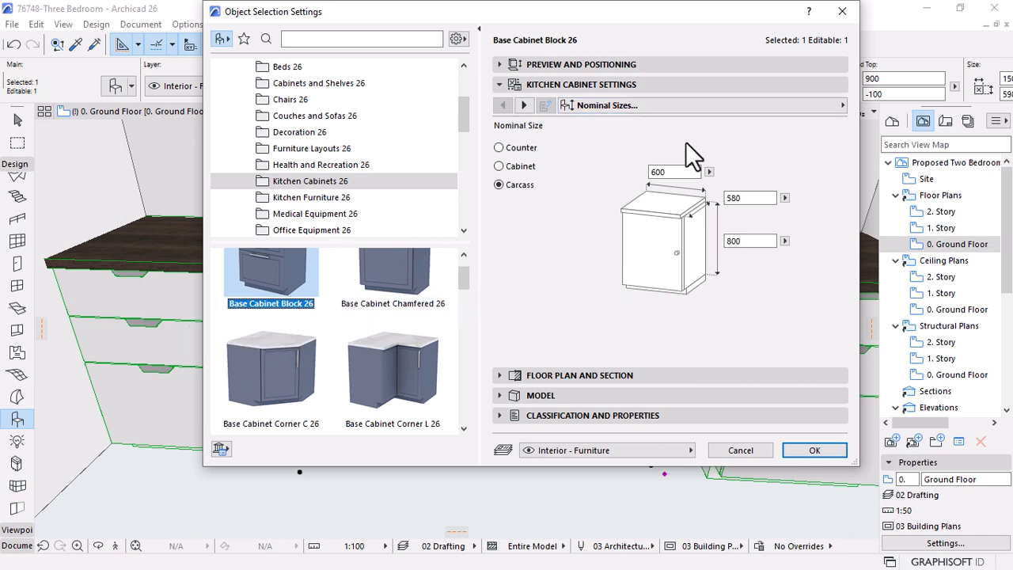
click(520, 166)
Review the cabinet's Front Panels style options, then its Front Panel and Tap settings
click(776, 110)
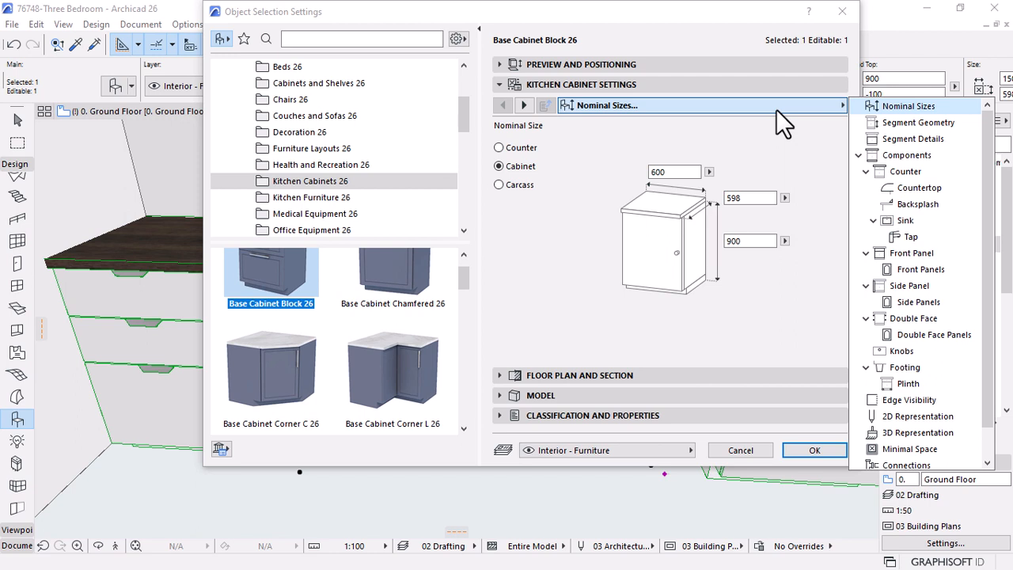
click(936, 271)
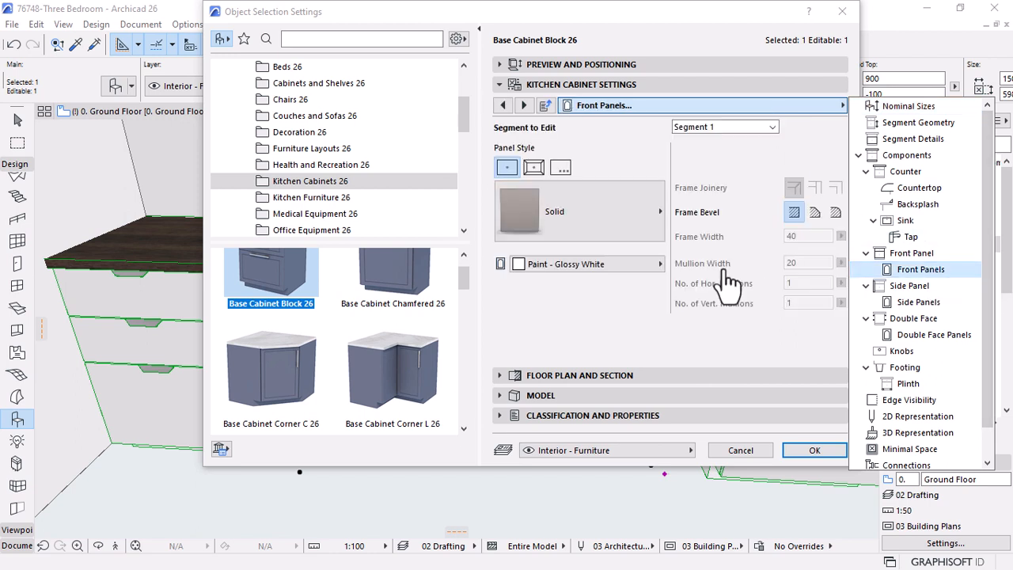
click(614, 226)
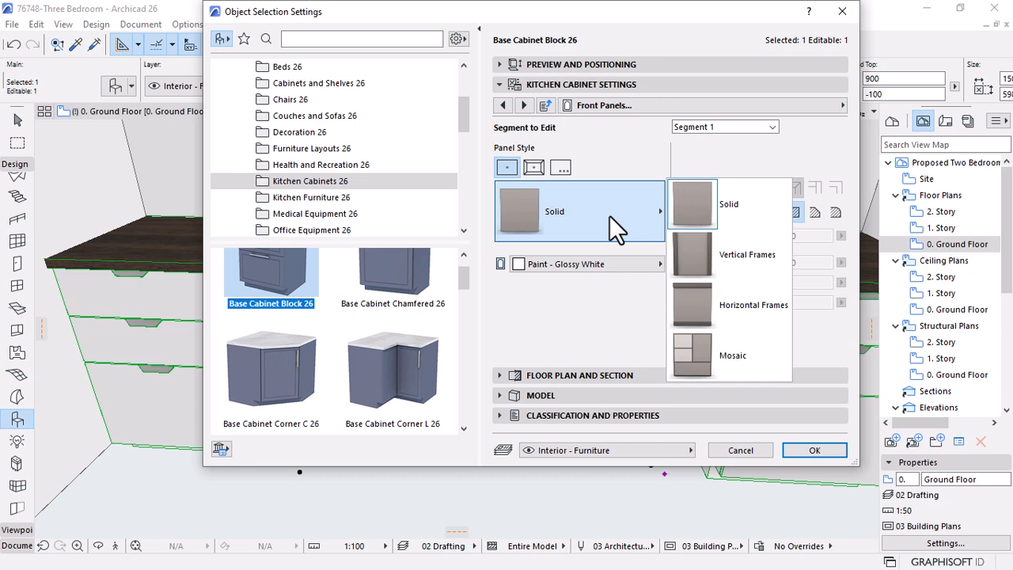
click(552, 328)
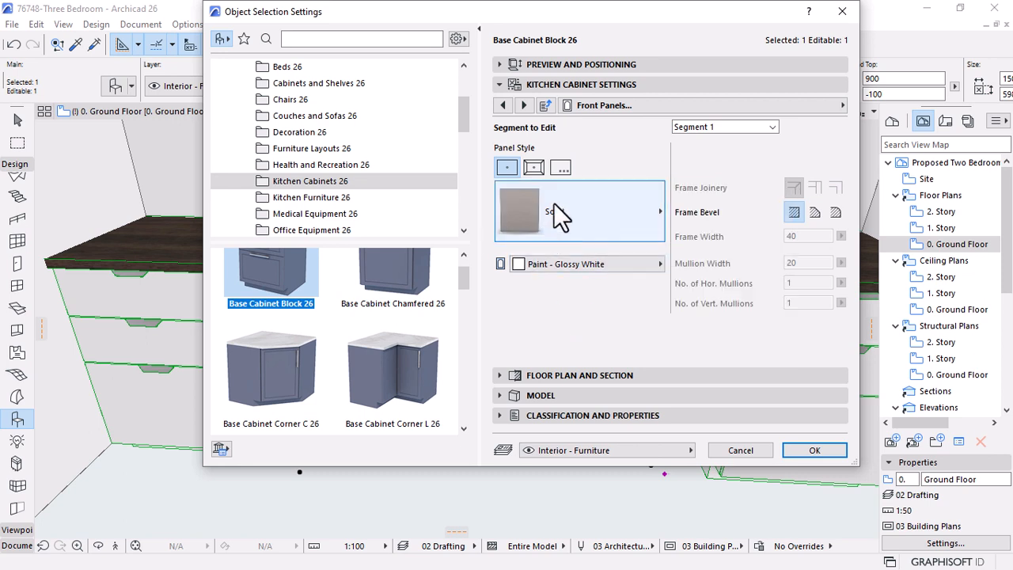
click(508, 104)
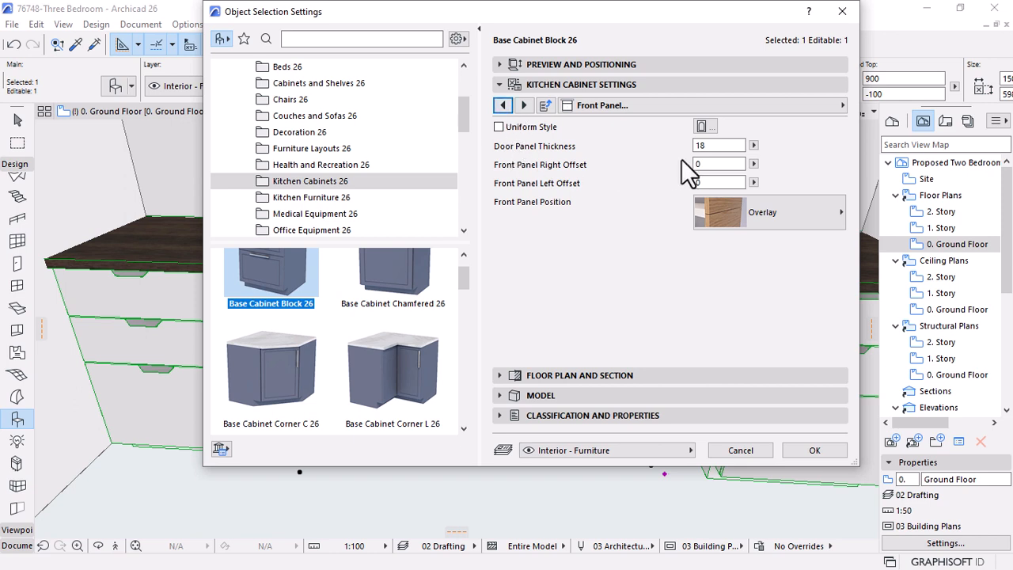
click(506, 106)
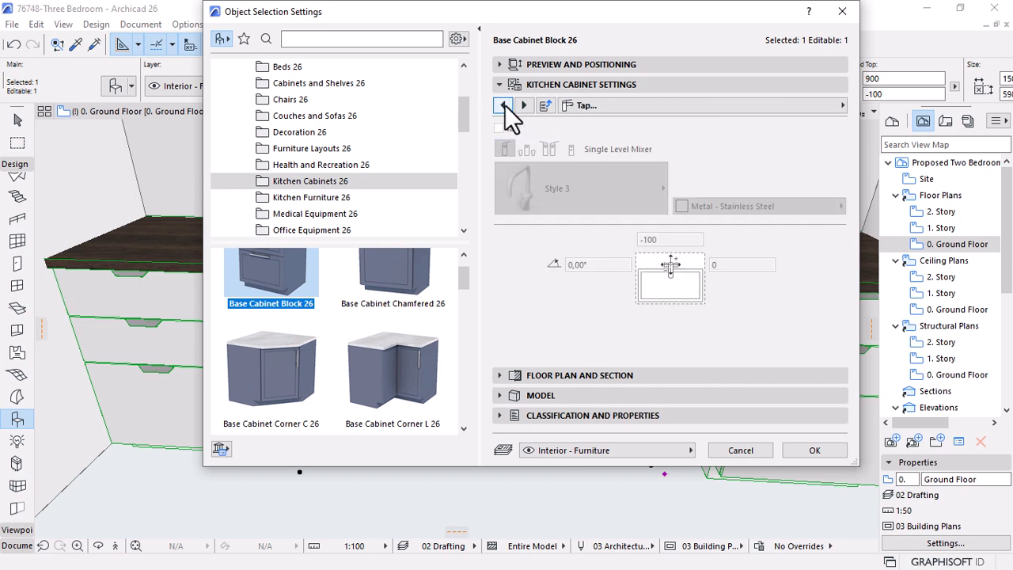
Choose Vertical Frames as the cabinet's double face panel style and apply the settings
click(776, 107)
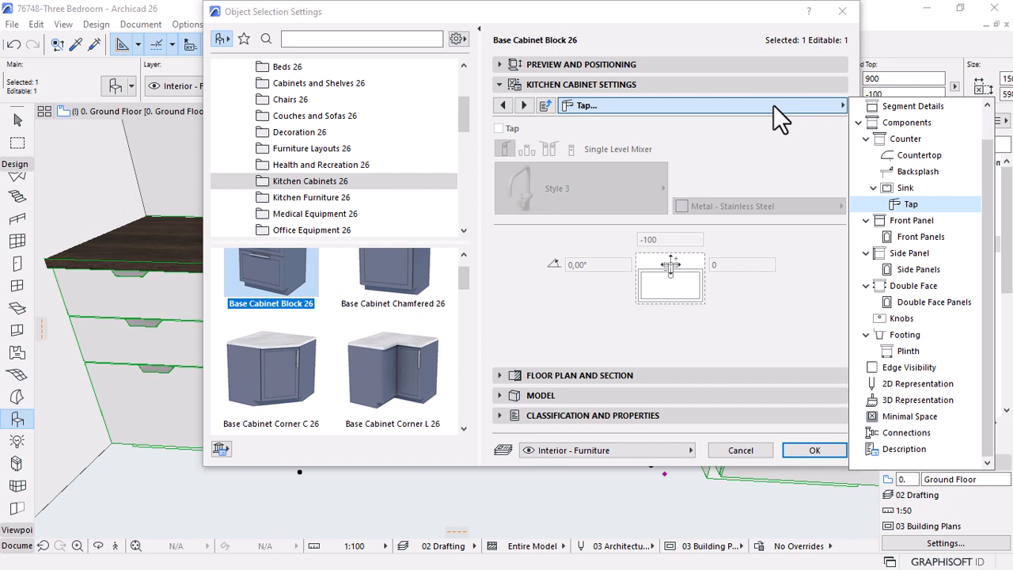
click(889, 288)
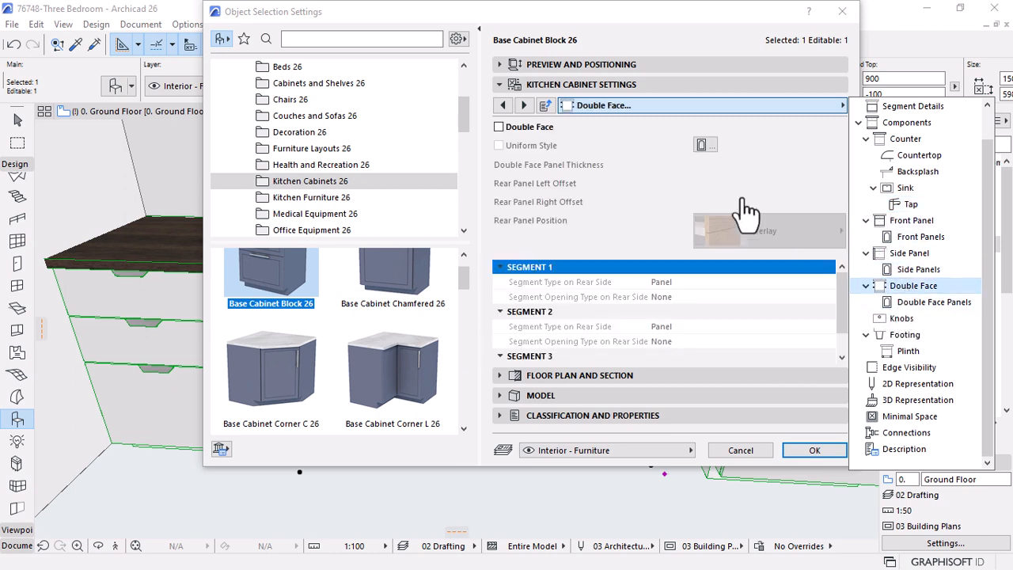
click(906, 303)
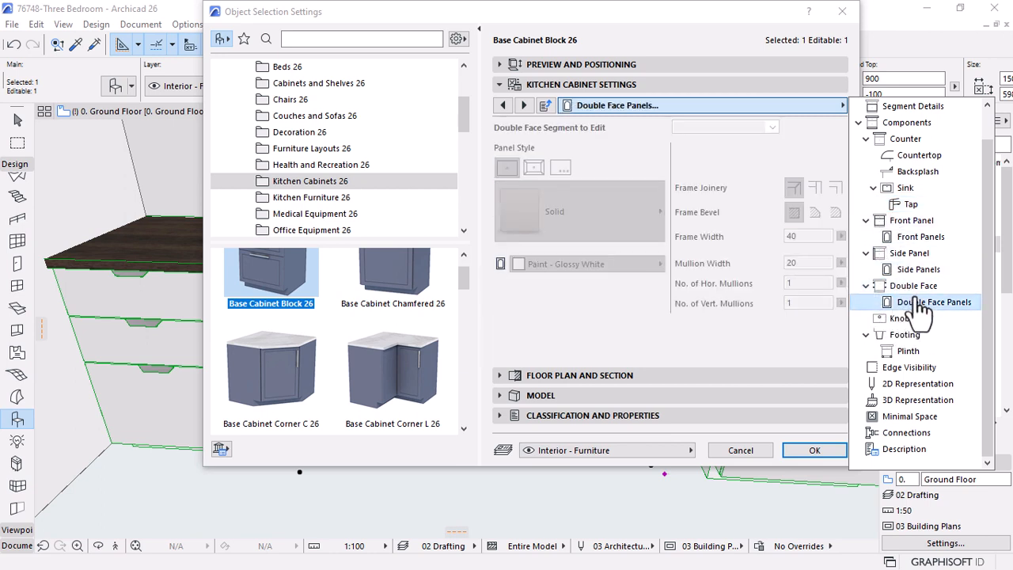
click(912, 288)
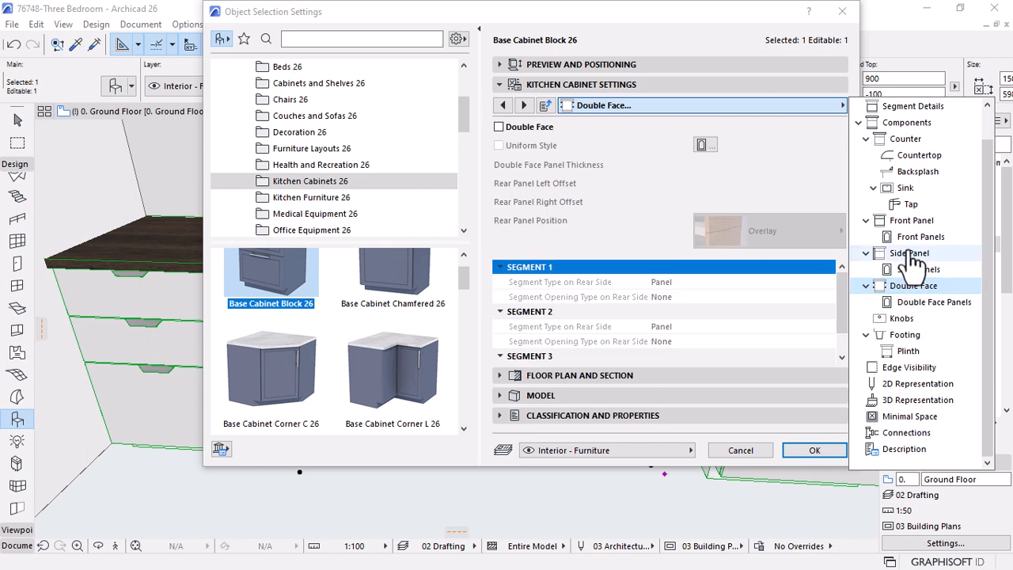
click(918, 302)
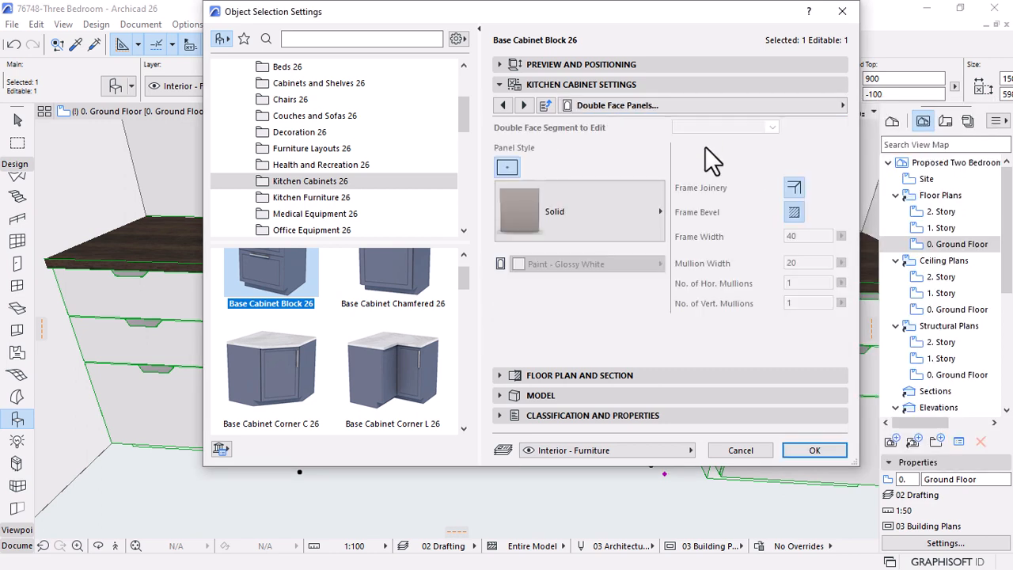
click(564, 210)
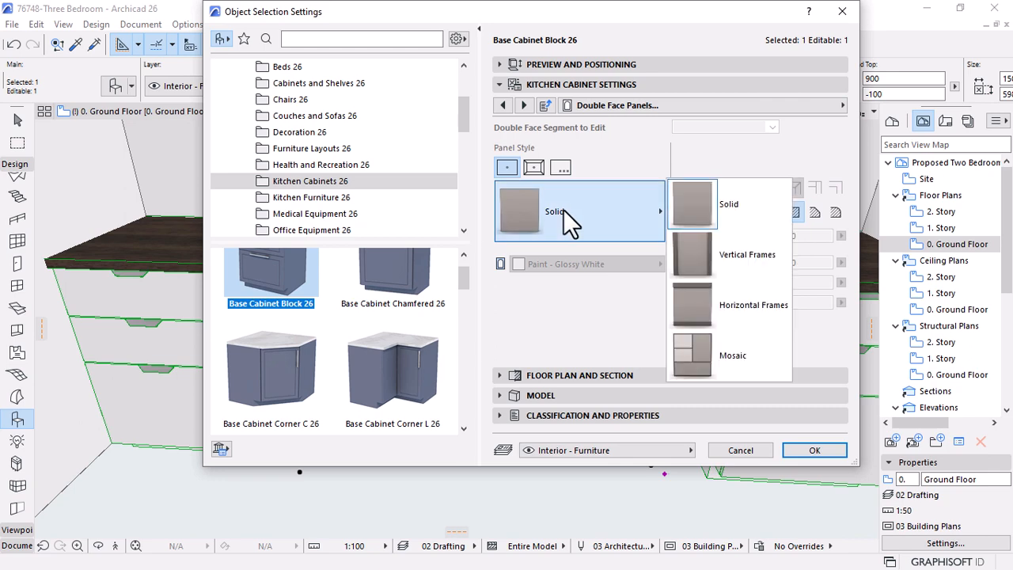
click(712, 252)
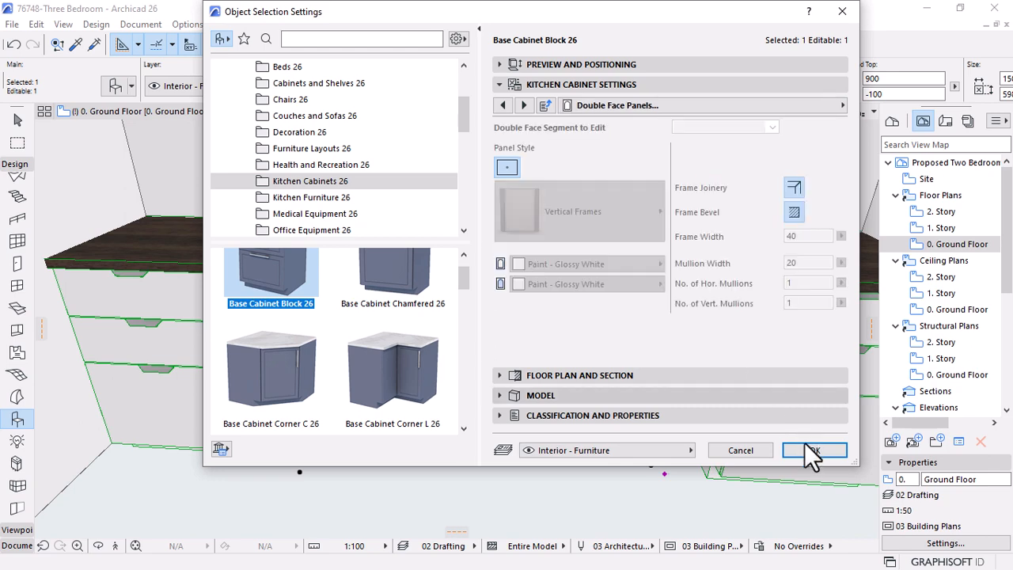
click(814, 450)
Undo the last two object replacements on the central cabinet, restoring the drawer-front sink cabinet
key(ctrl+z)
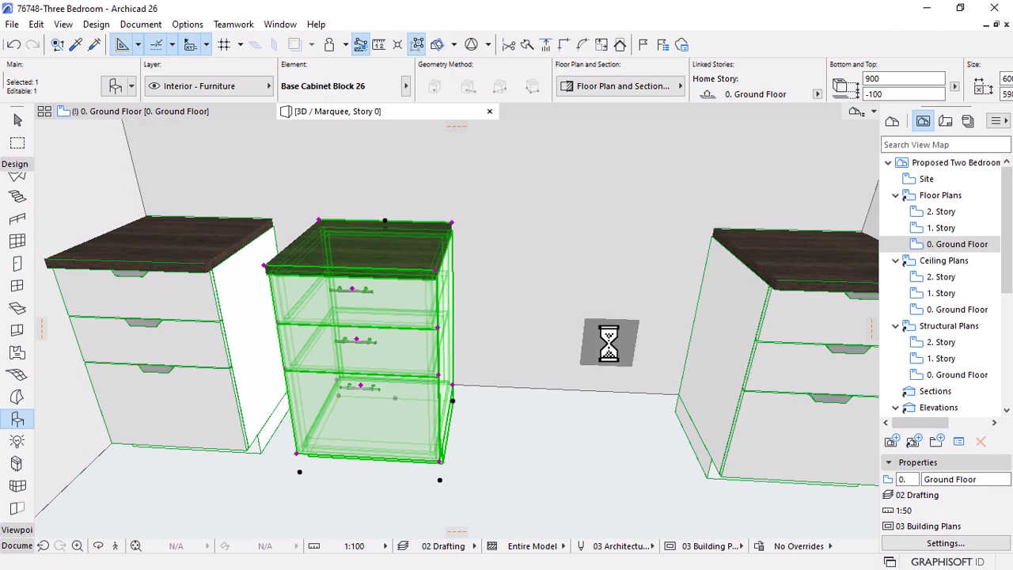
scroll(608, 342, down, 1)
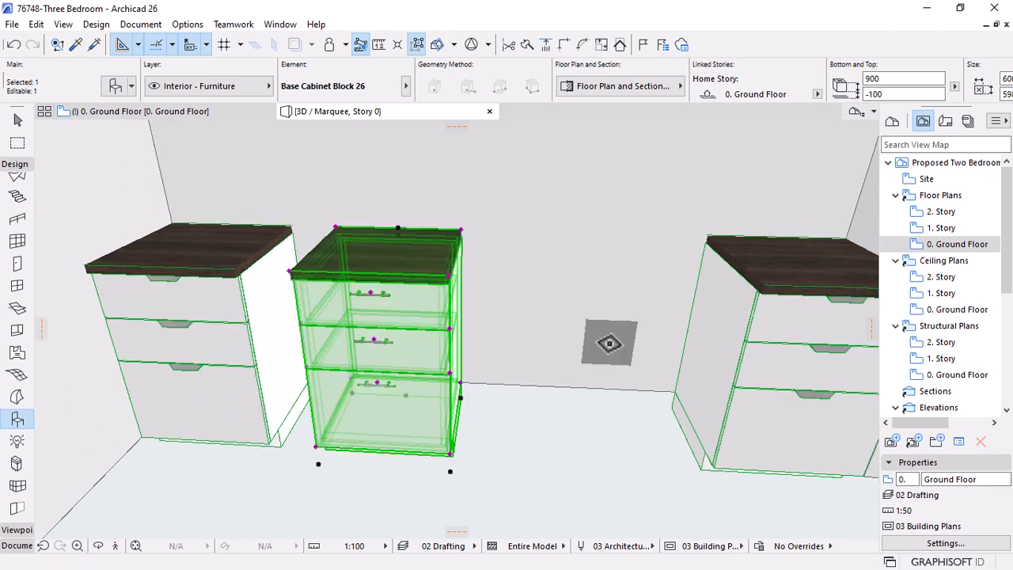
key(ctrl+shift+z)
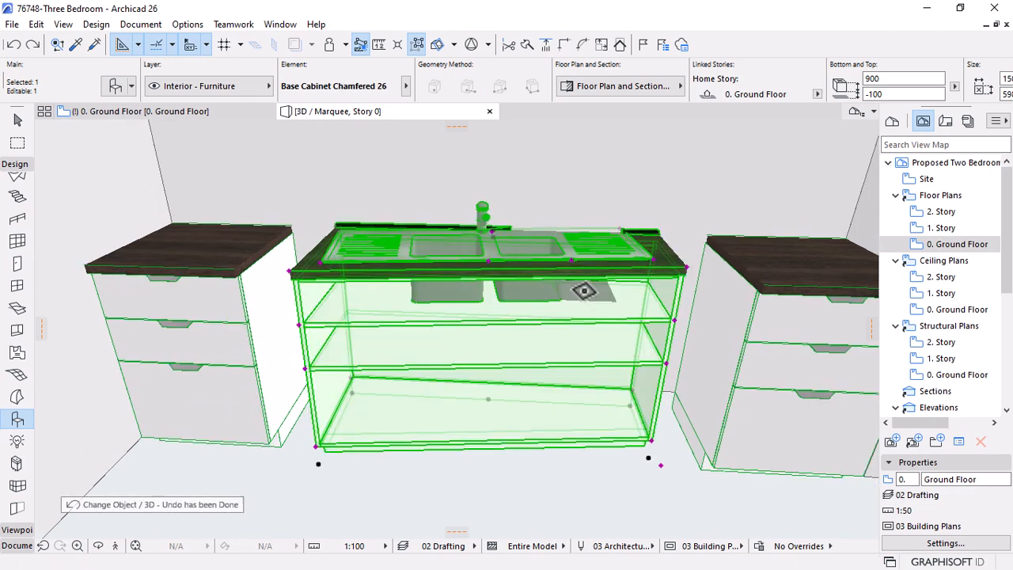
key(ctrl+z)
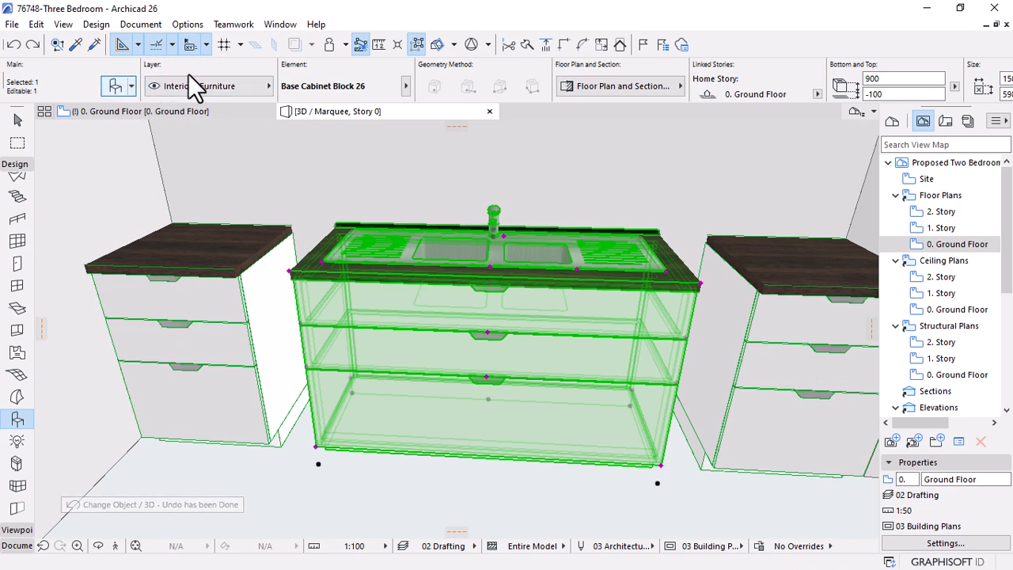
Set the sink cabinet's Segment 2 type to Door with Uniform Functions enabled
key(ctrl+t)
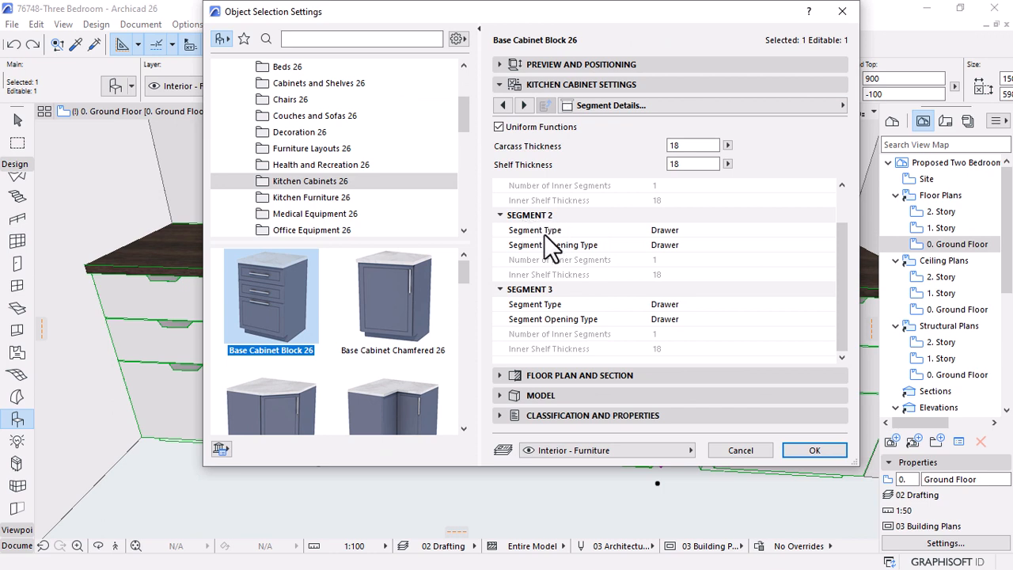
click(653, 232)
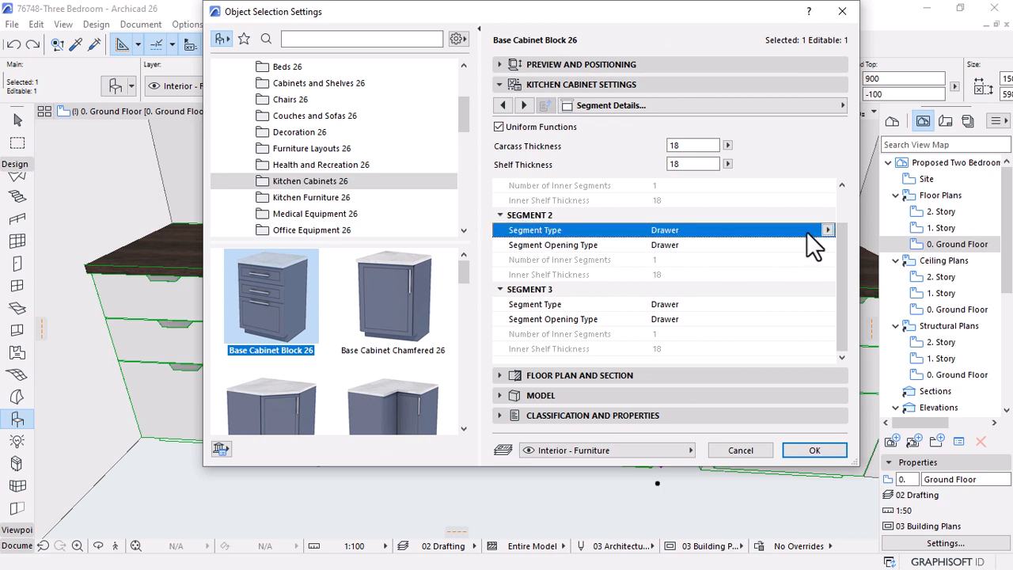
click(828, 230)
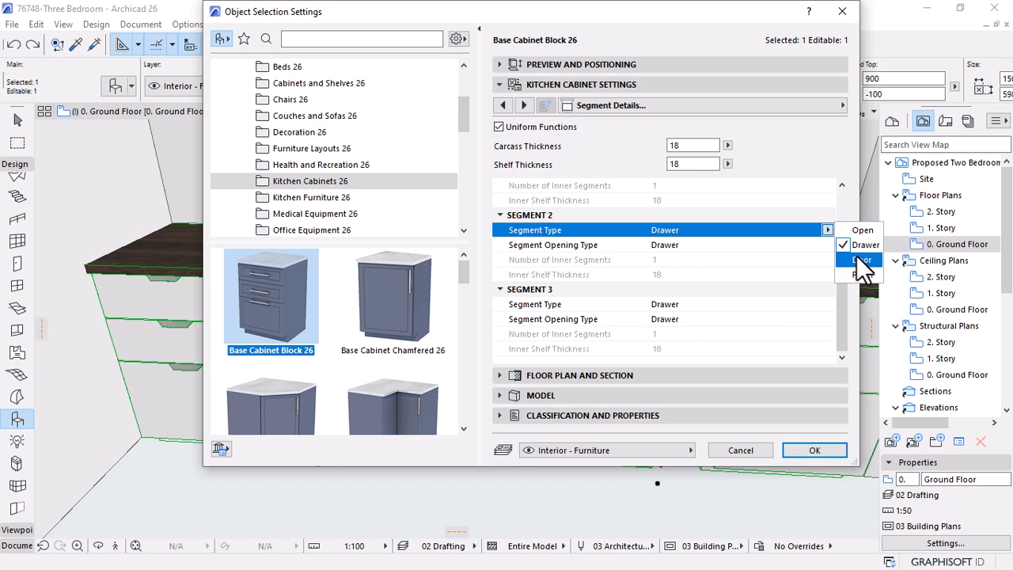
click(862, 259)
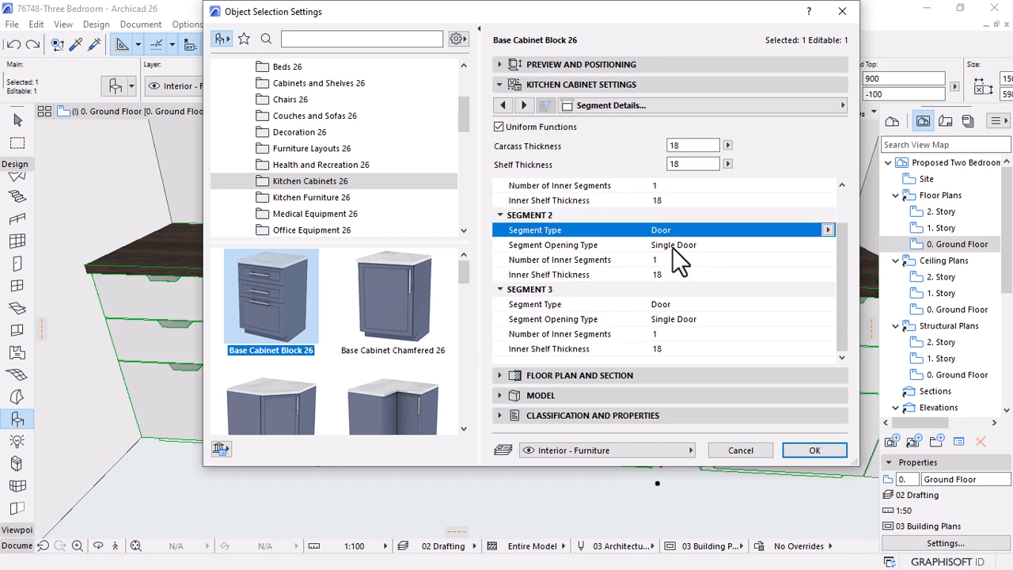
Set the Segment 2 opening type to Double Door and apply the sink cabinet's settings
click(672, 247)
click(827, 247)
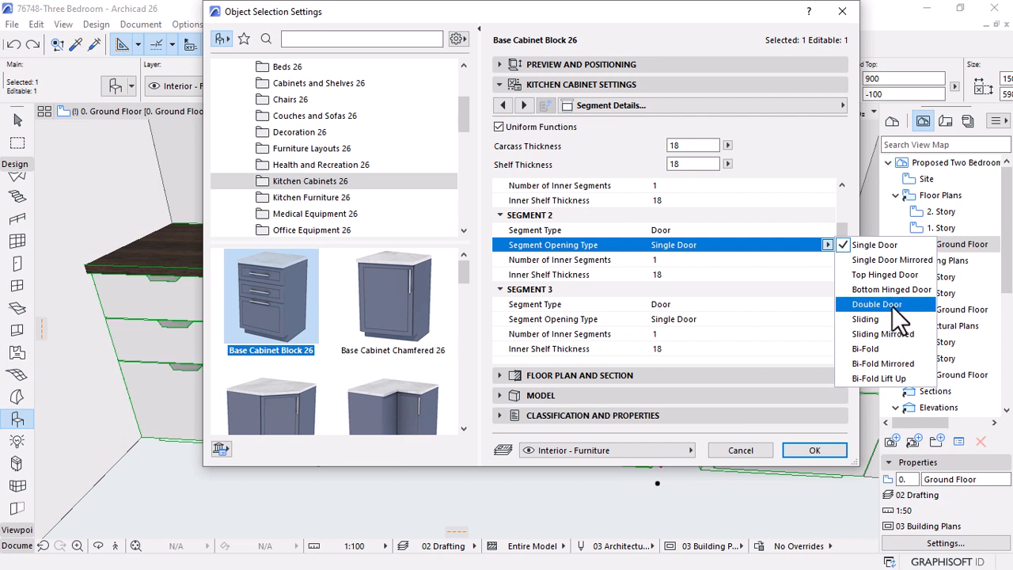
click(739, 284)
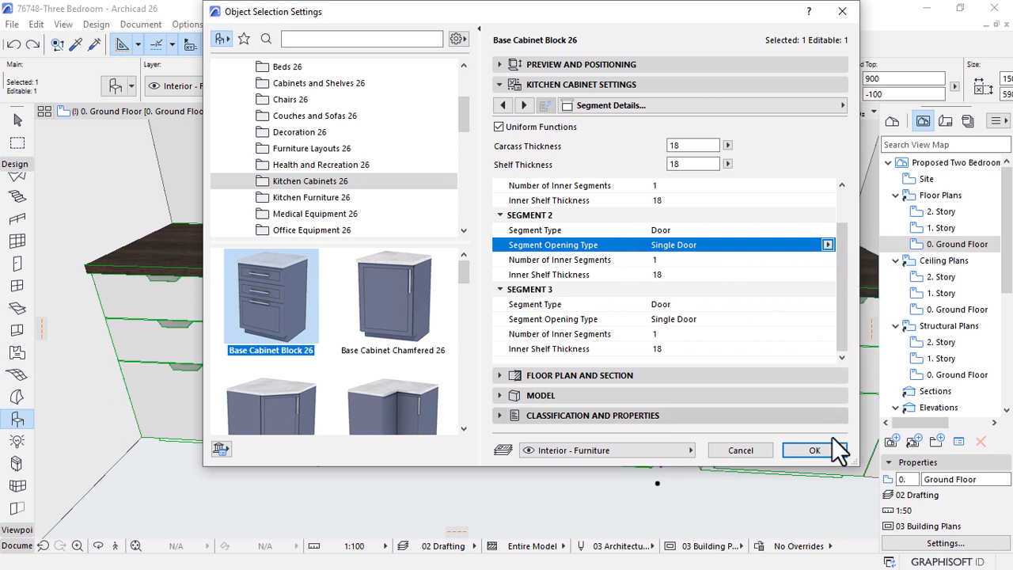
click(827, 245)
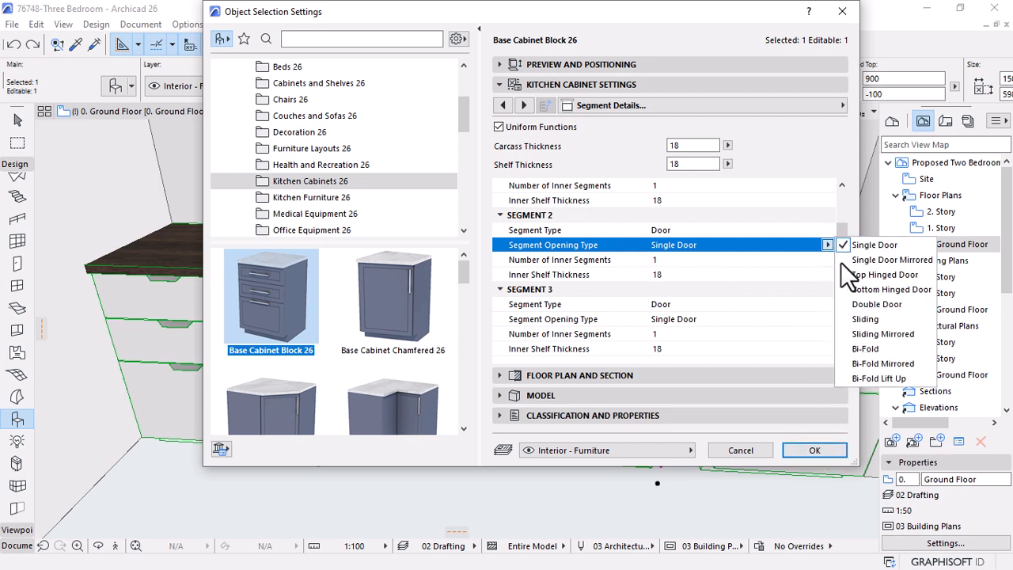
click(883, 315)
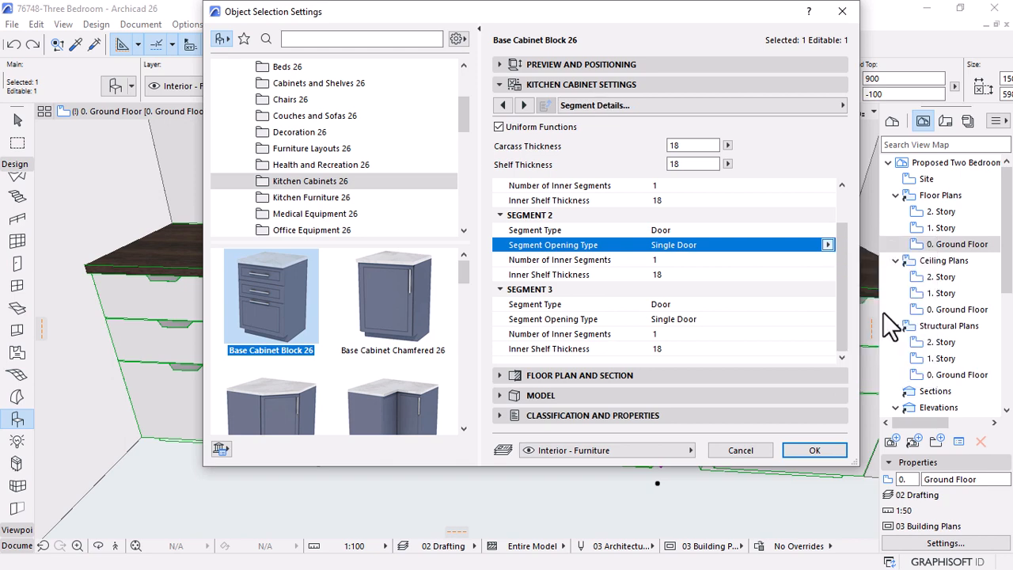
click(826, 245)
click(874, 304)
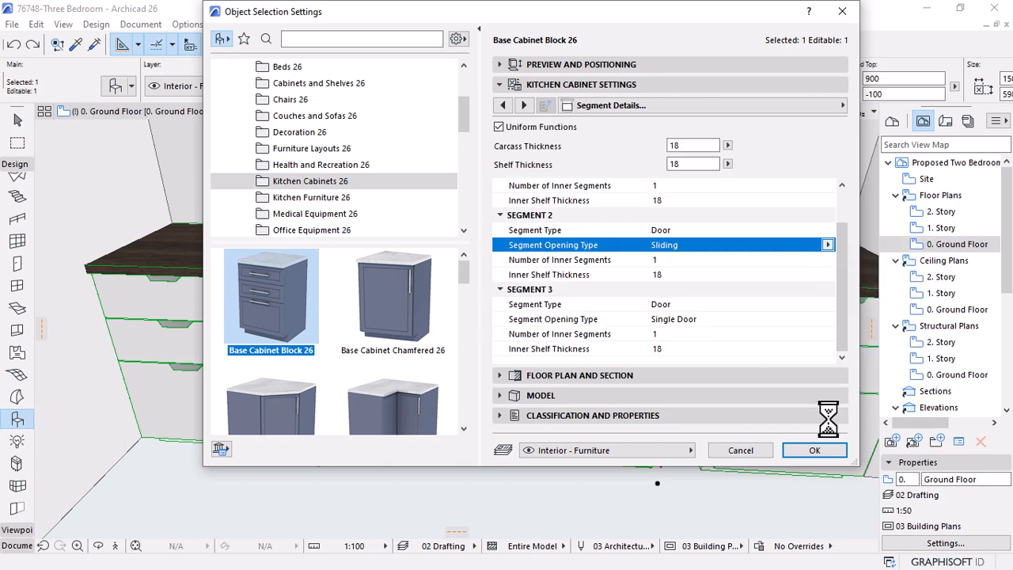
click(814, 450)
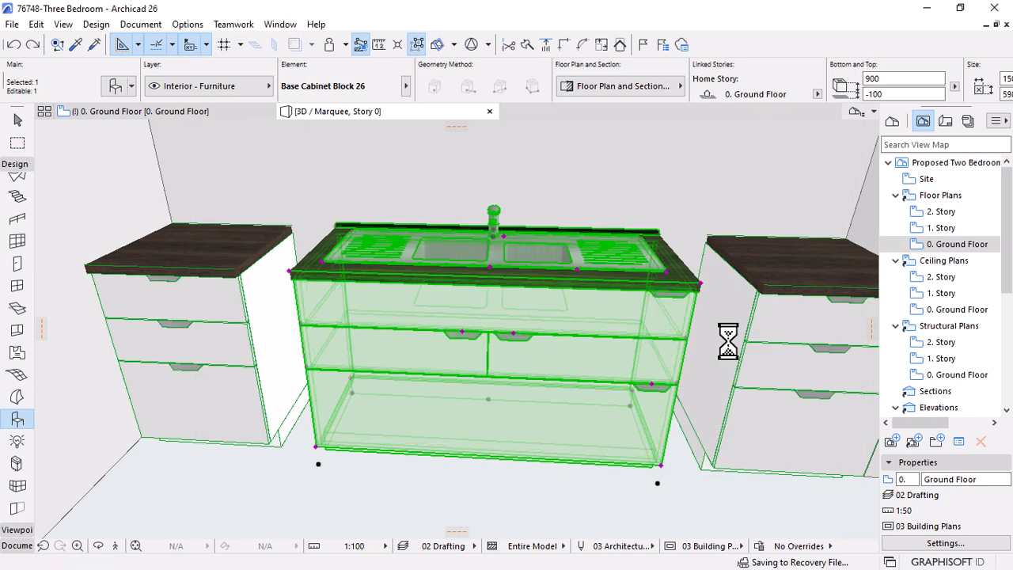
Set the central sink cabinet's number of segments to 1 in Segment Geometry and apply the settings
scroll(480, 413, up, 4)
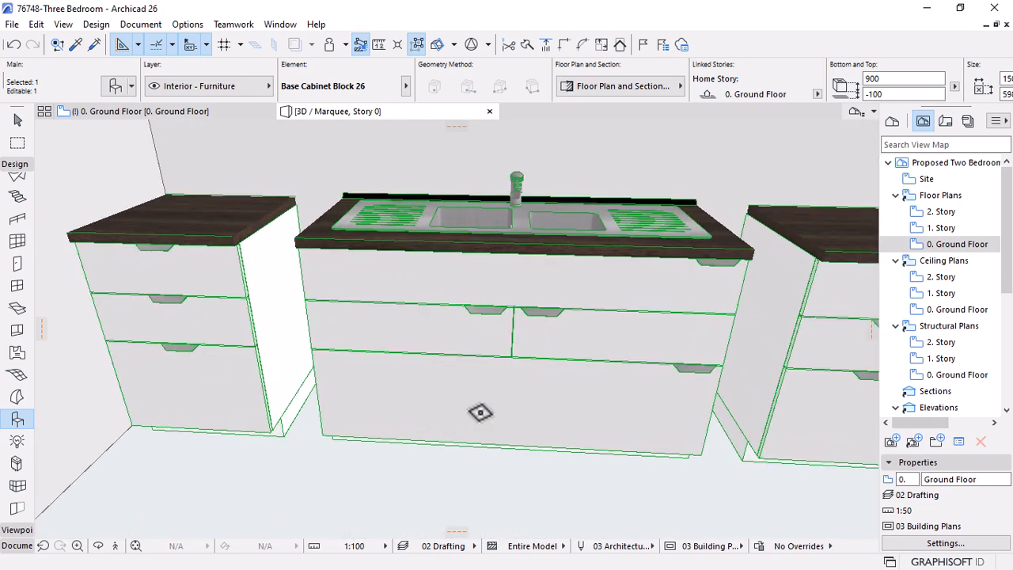
scroll(606, 394, up, 2)
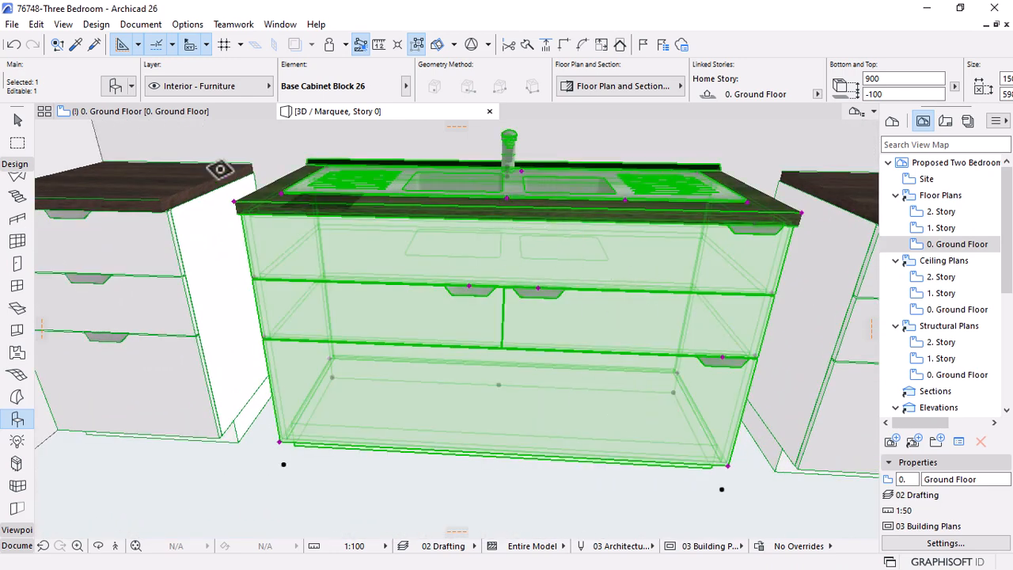
double_click(592, 179)
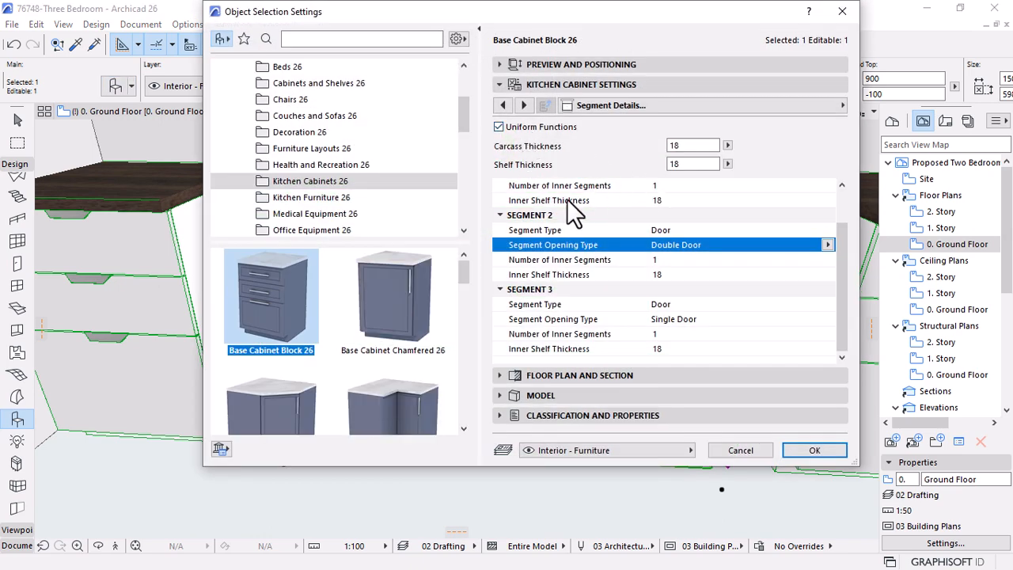
click(773, 107)
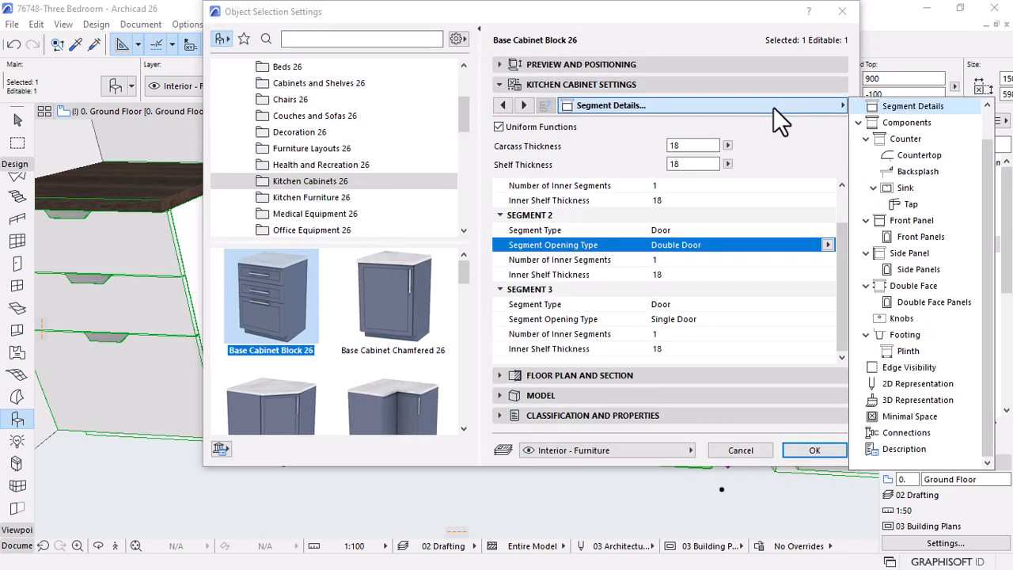
click(922, 124)
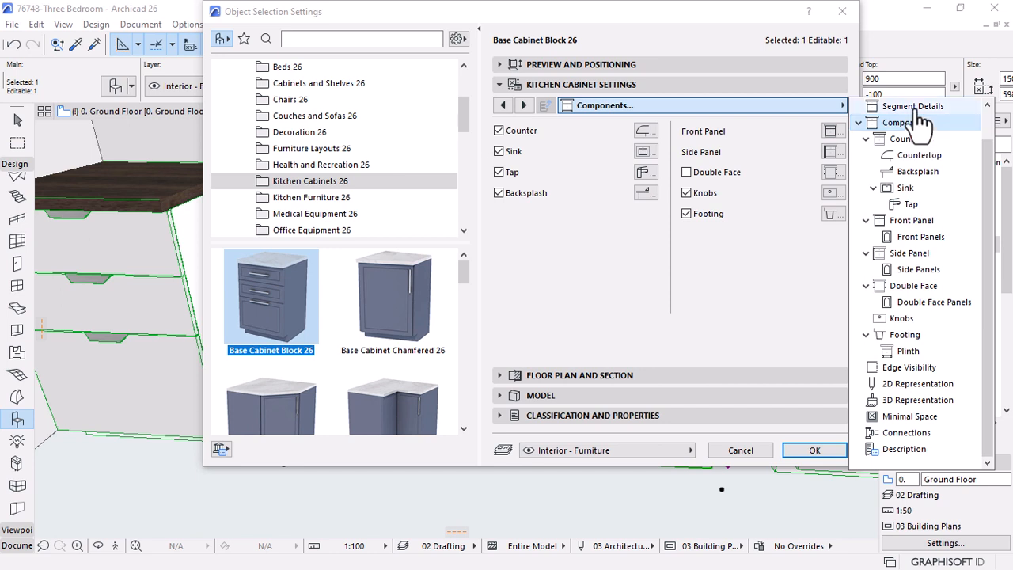
click(912, 106)
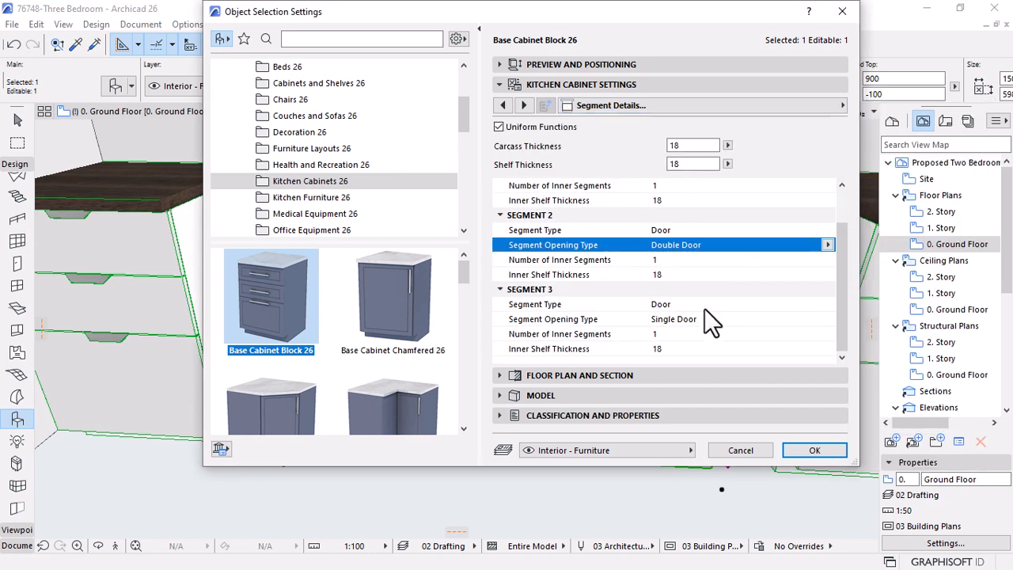
scroll(705, 308, up, 1)
click(506, 103)
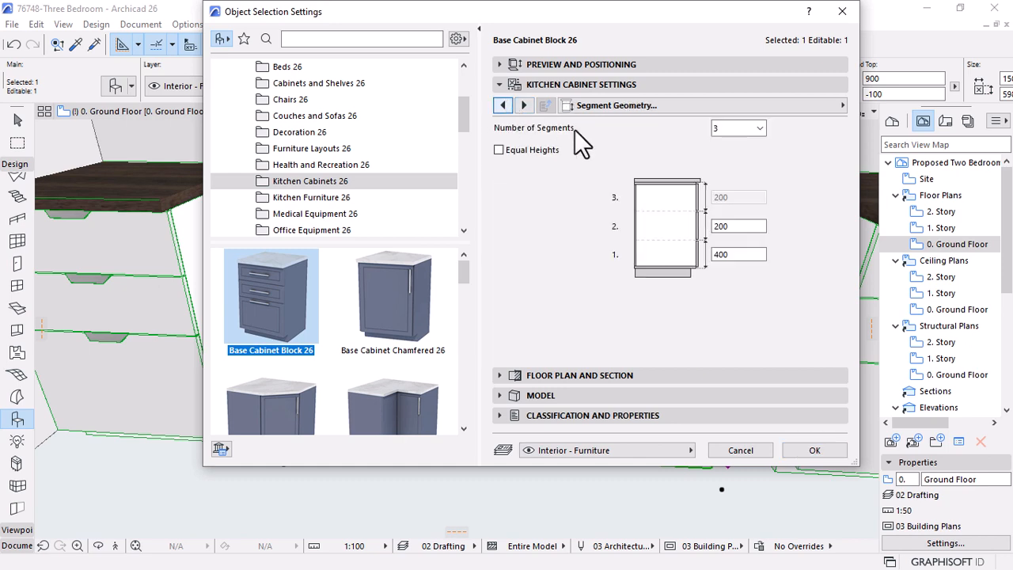
click(733, 130)
click(725, 149)
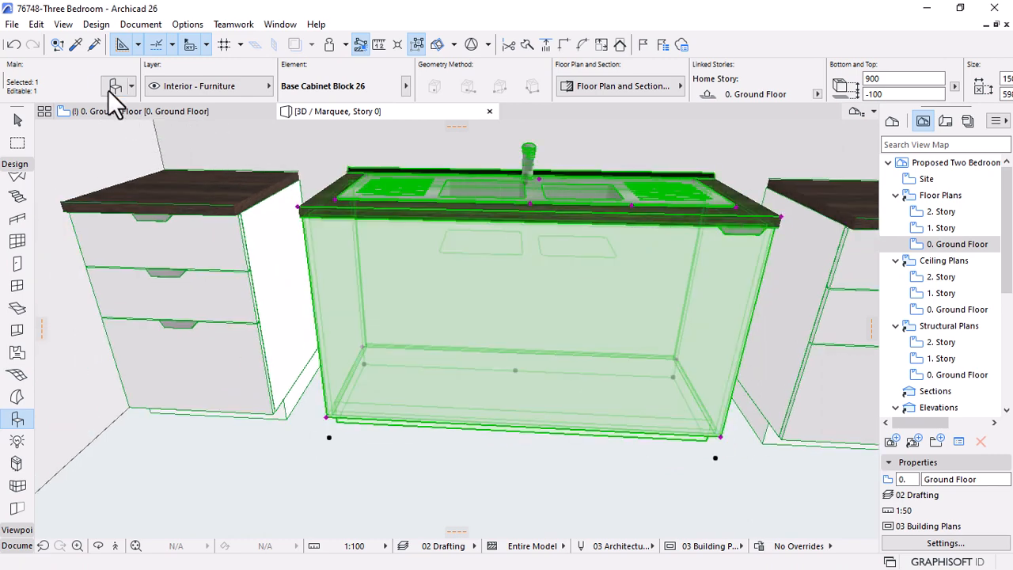
Change the sink cabinet's number of segments to 2 and apply the settings
key(ctrl+t)
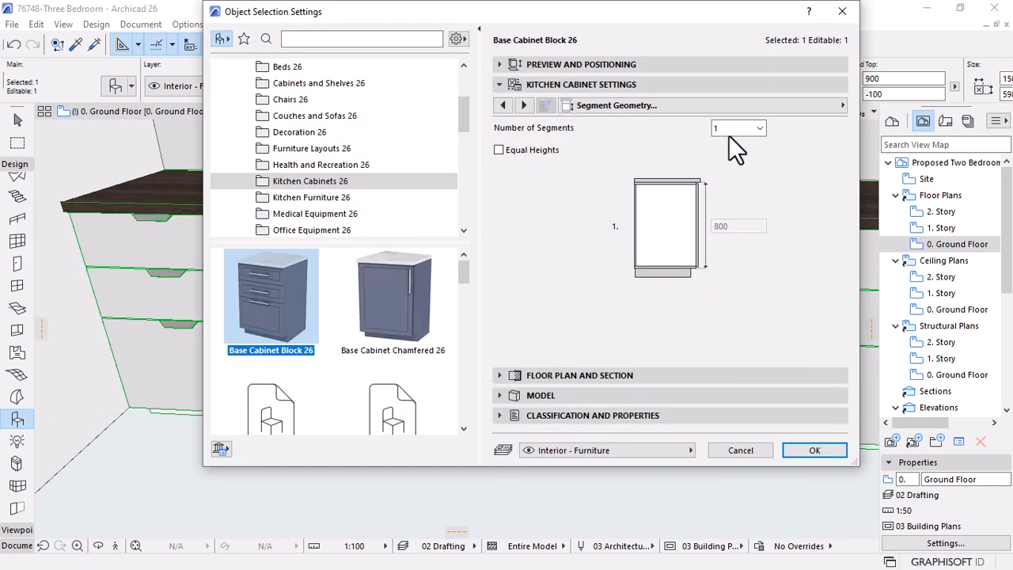
click(732, 130)
click(736, 150)
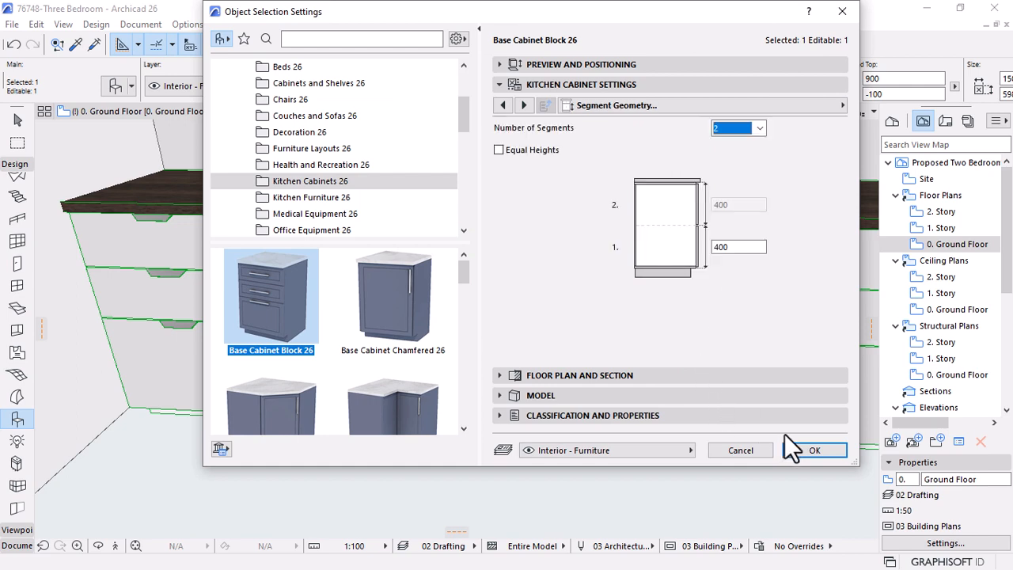
click(814, 448)
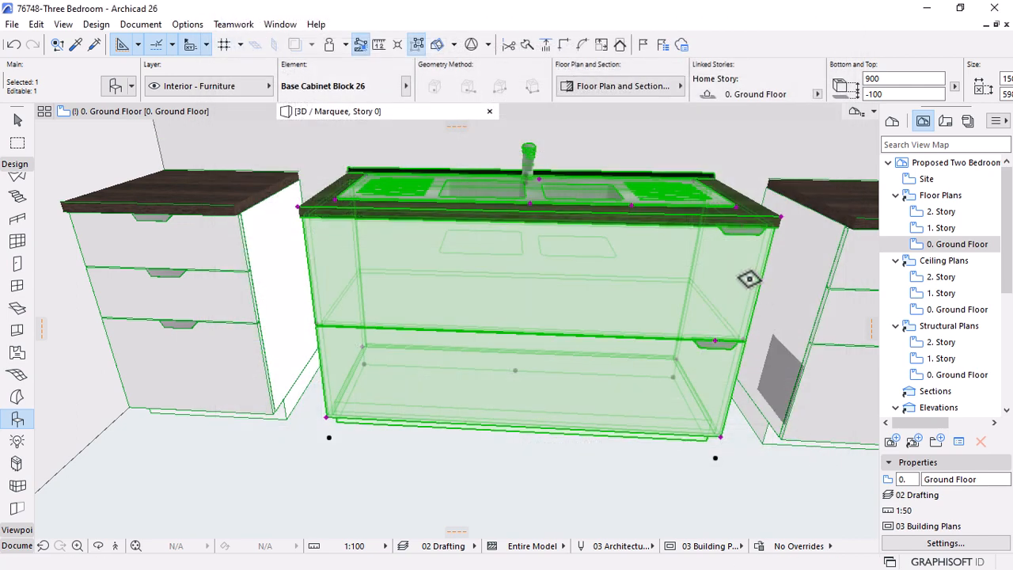
scroll(703, 283, down, 1)
scroll(703, 283, up, 1)
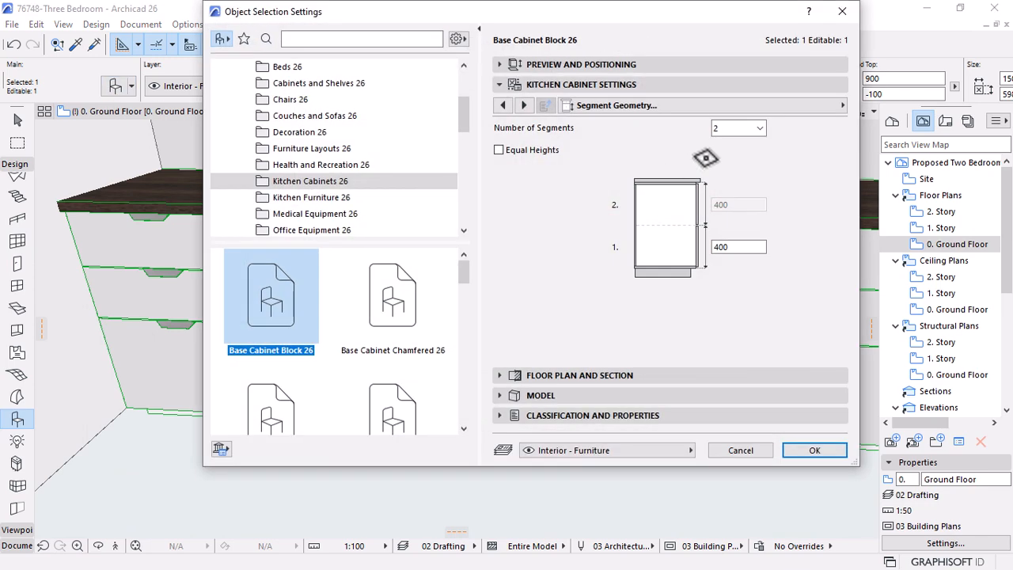
Set the sink cabinet's number of segments to 1 and open the Front Panels settings for Segment 1
click(734, 129)
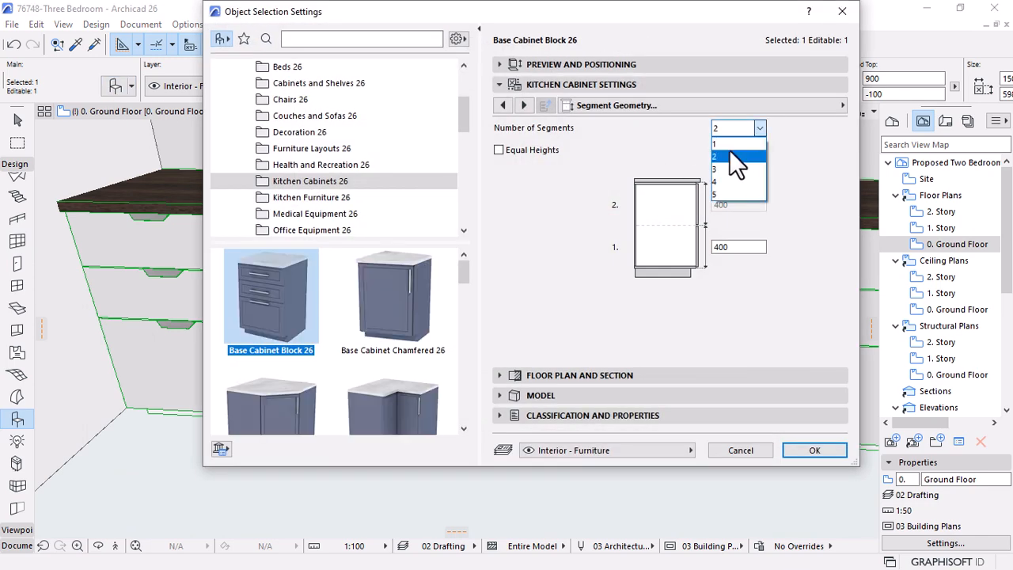
click(717, 143)
click(800, 105)
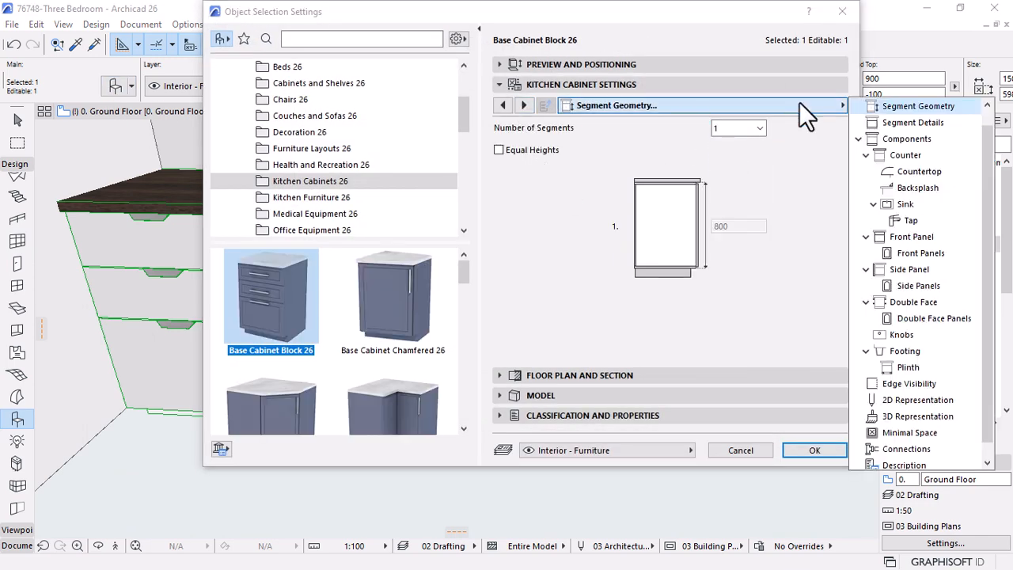
click(902, 140)
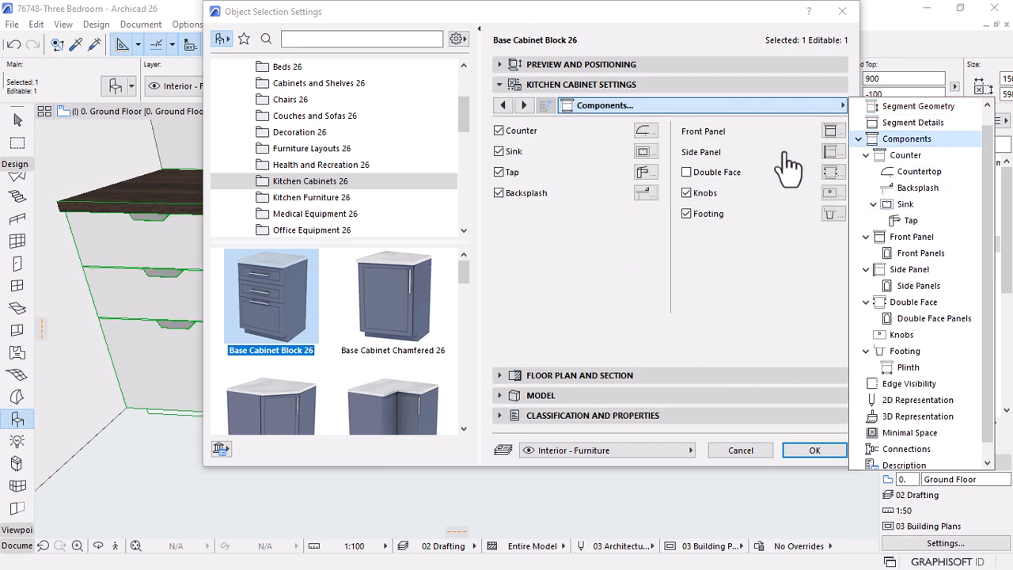
click(831, 130)
click(709, 128)
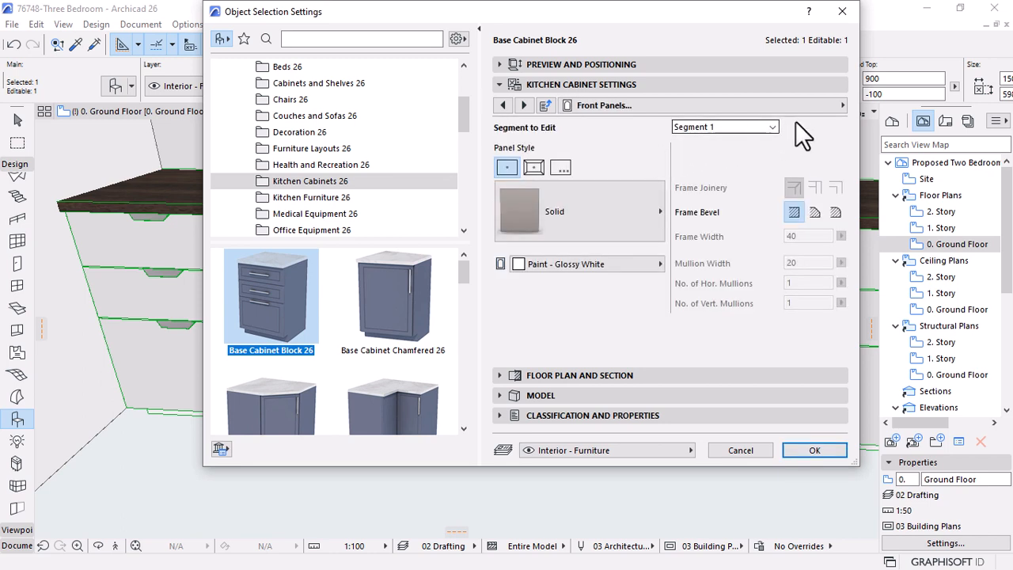
click(609, 197)
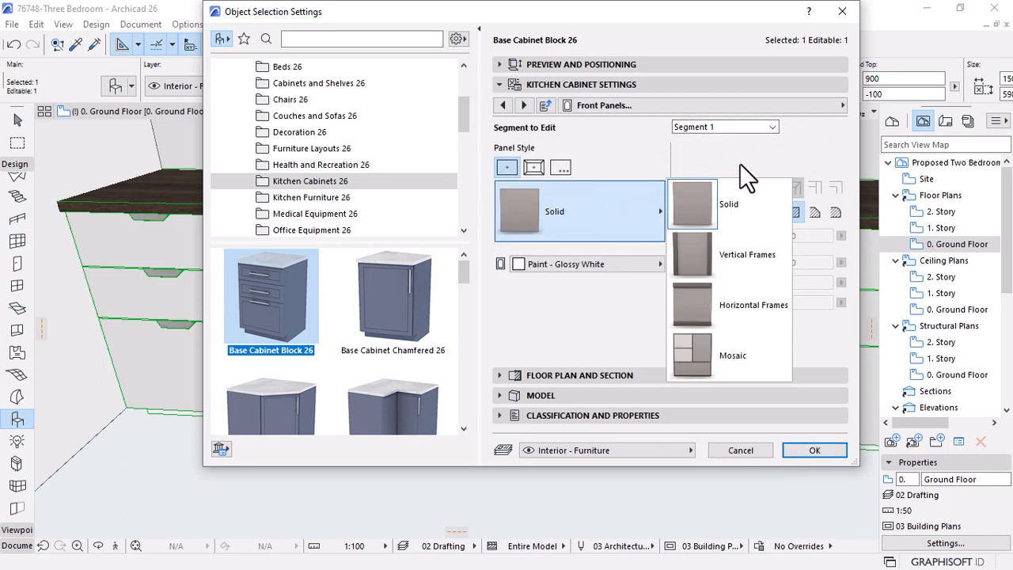
Examine the sink cabinet's front panel, side panel and double face settings for the available panel options
click(810, 110)
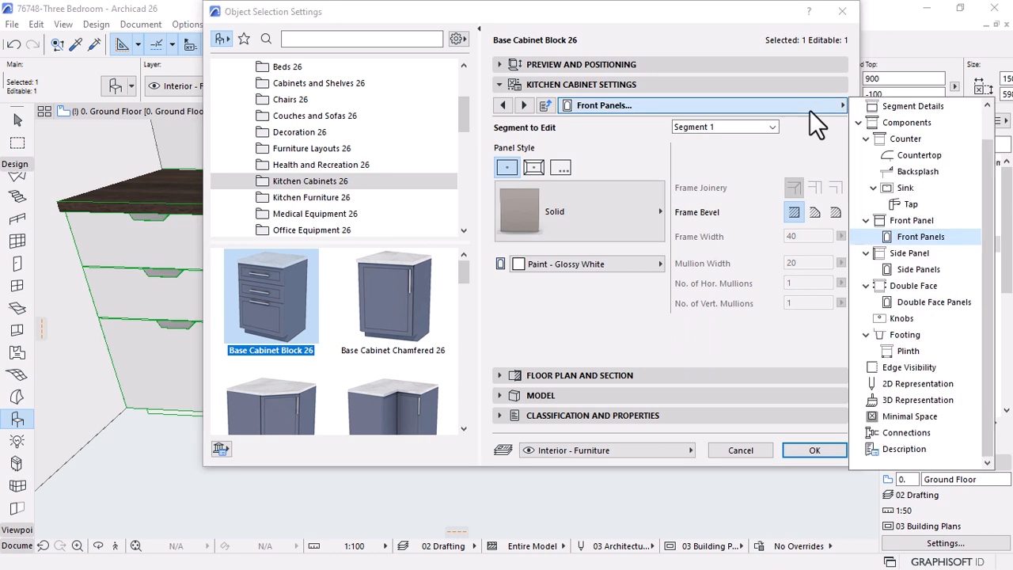
click(920, 269)
click(918, 302)
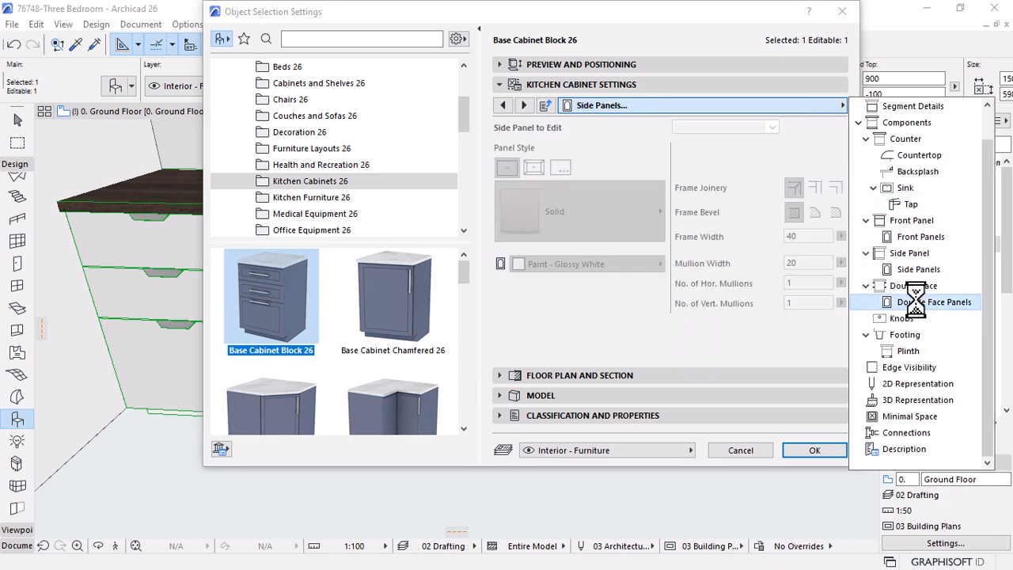
click(918, 238)
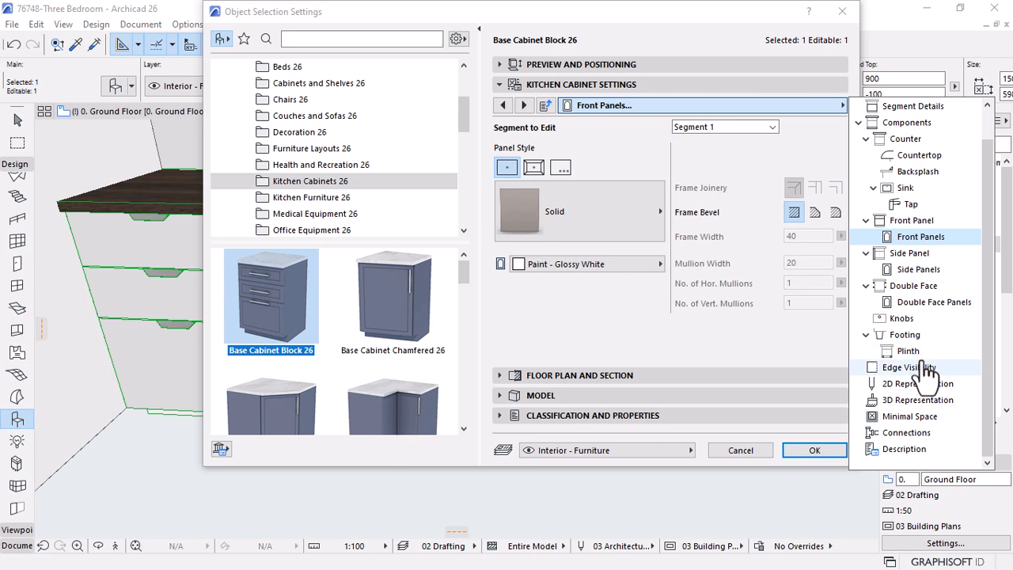
click(925, 304)
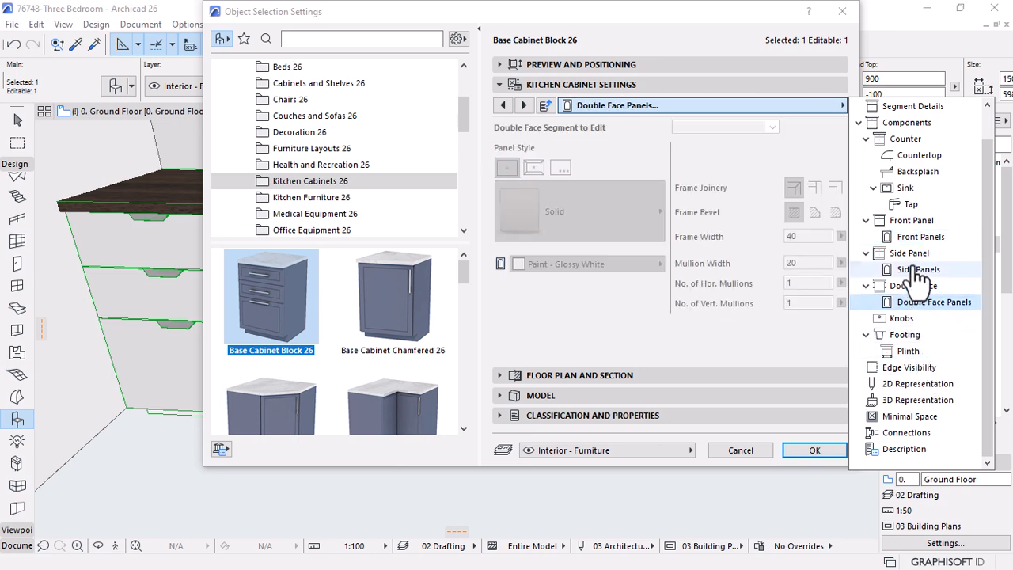
click(919, 238)
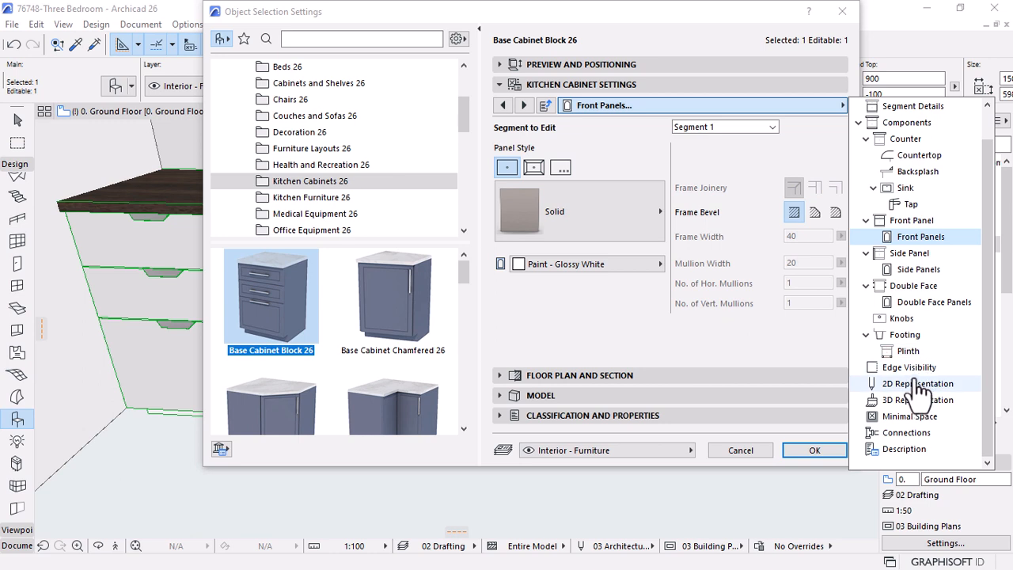
click(912, 306)
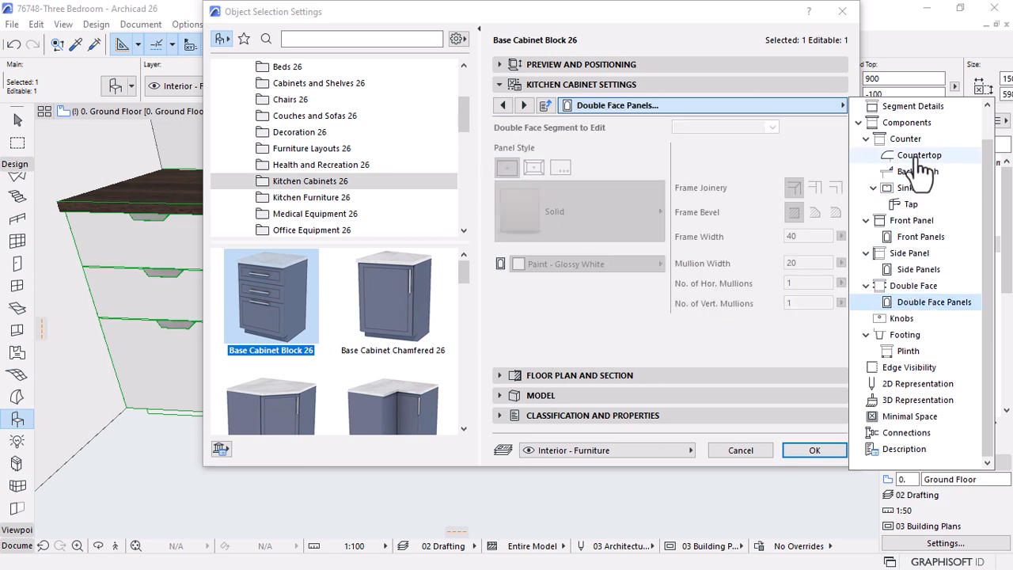
click(924, 221)
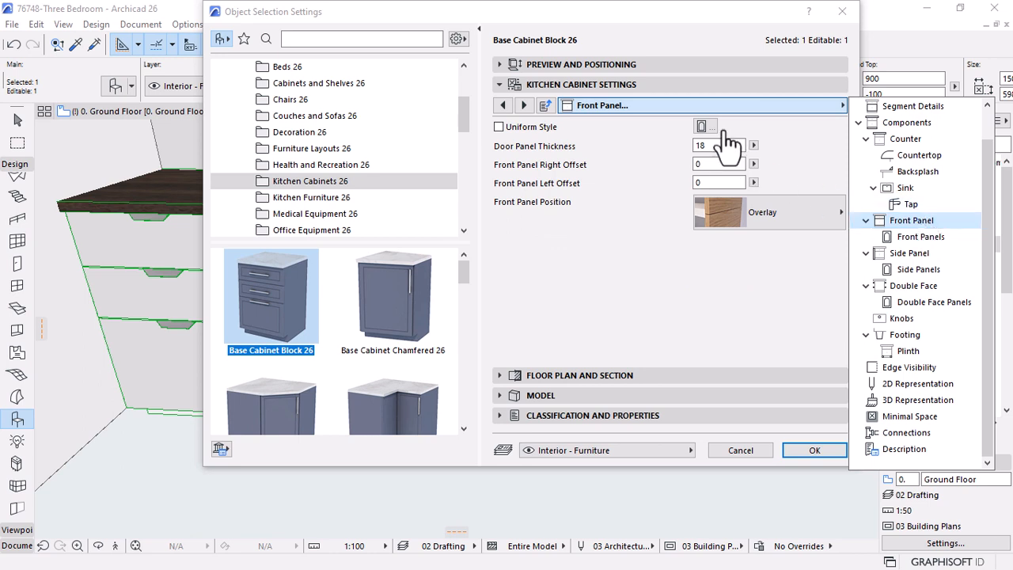
click(706, 125)
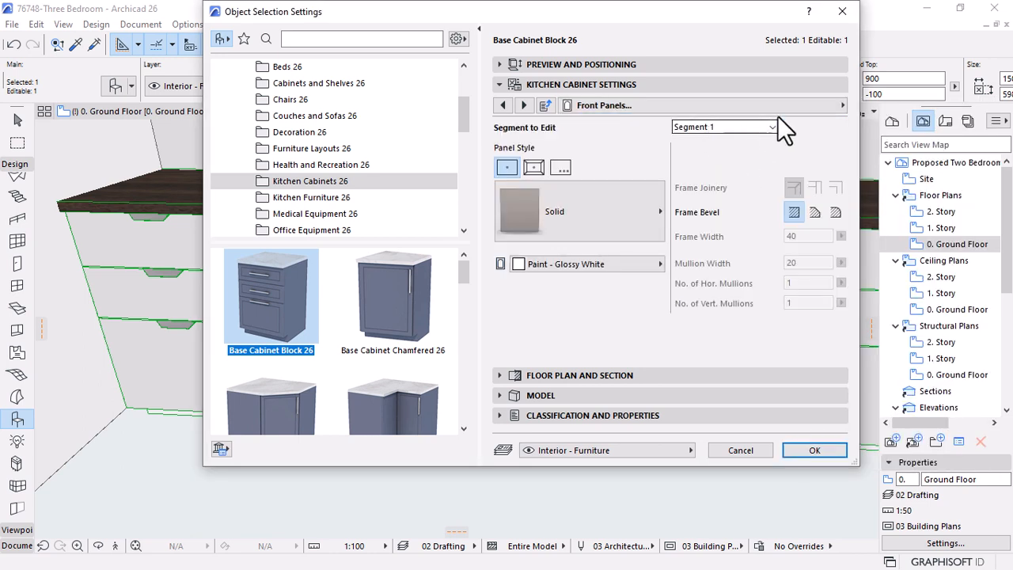
click(811, 108)
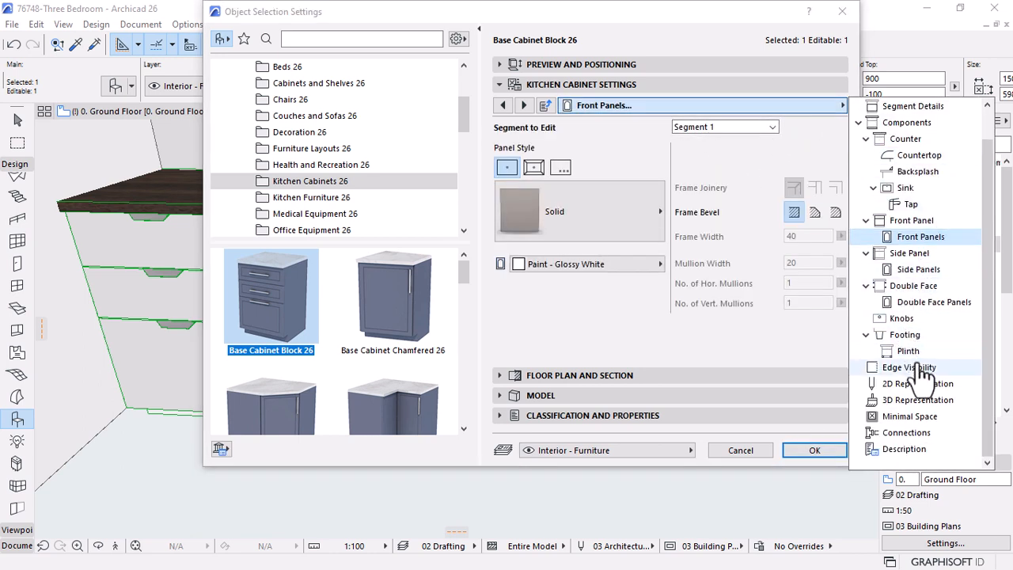
click(908, 252)
click(918, 237)
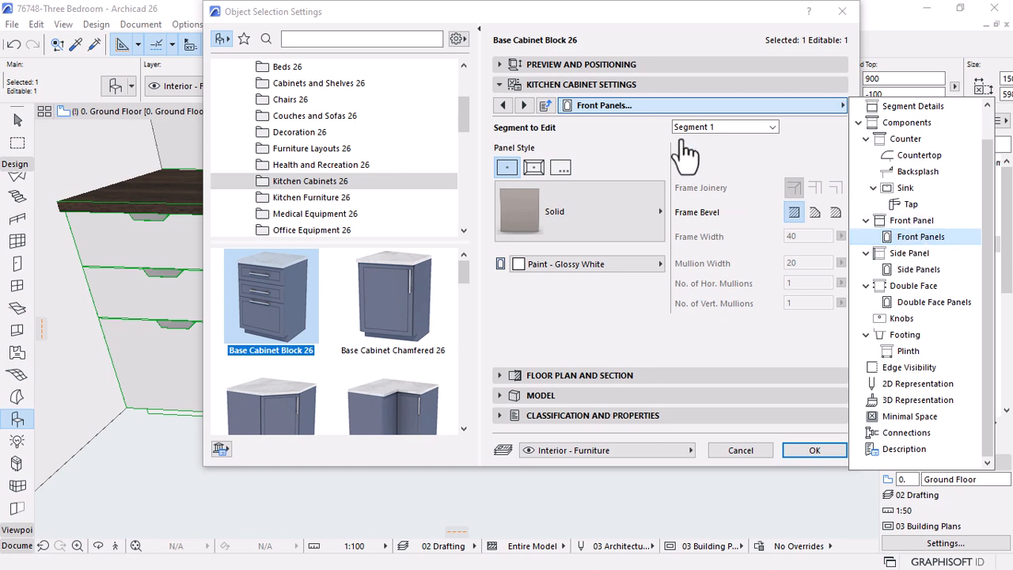
Choose Vertical Frames as the front panel style for Segment 1 of the sink cabinet
click(603, 212)
click(604, 212)
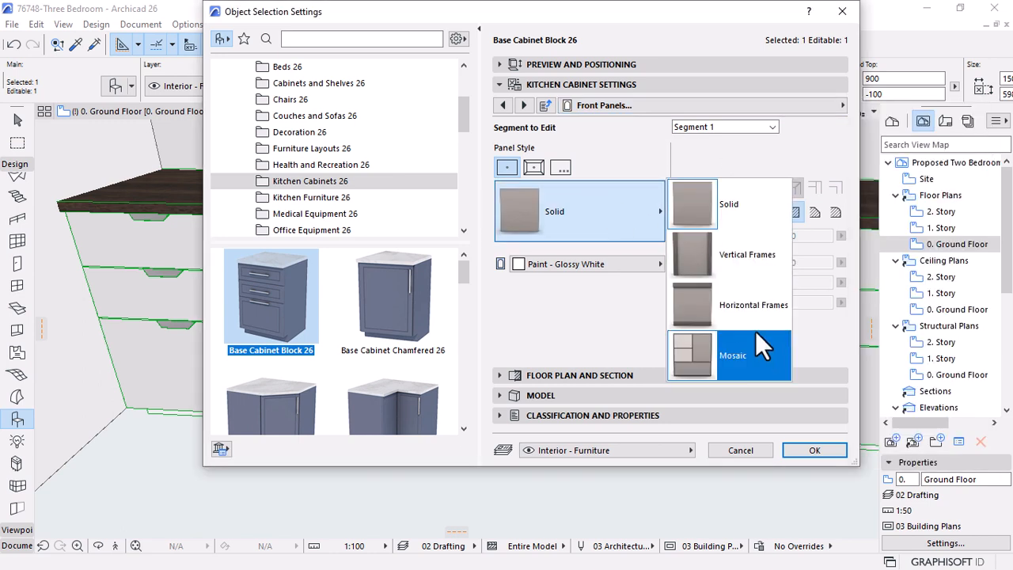
click(751, 255)
click(801, 436)
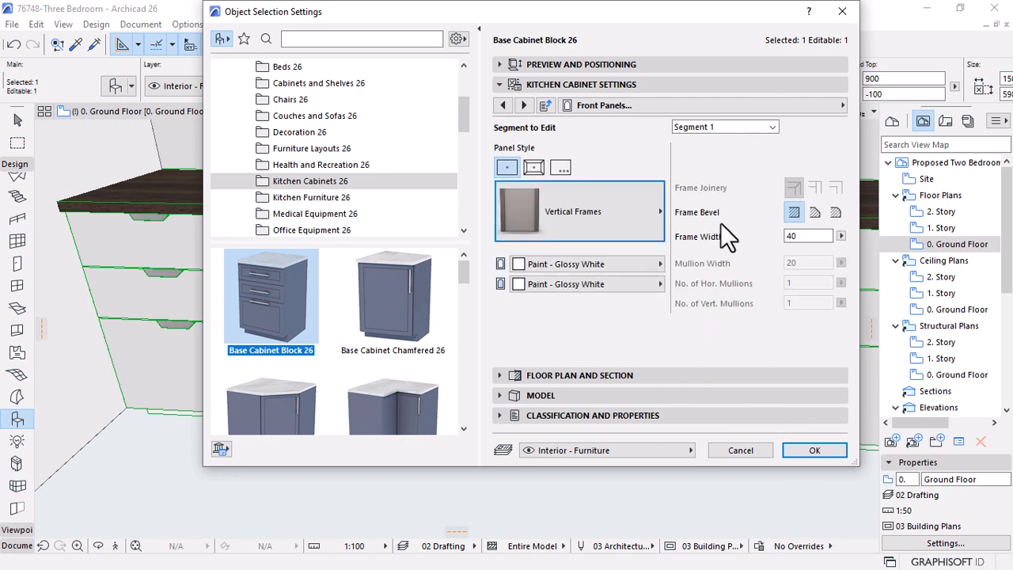
Enable Double Face on the sink cabinet and open its Knobs settings
click(519, 103)
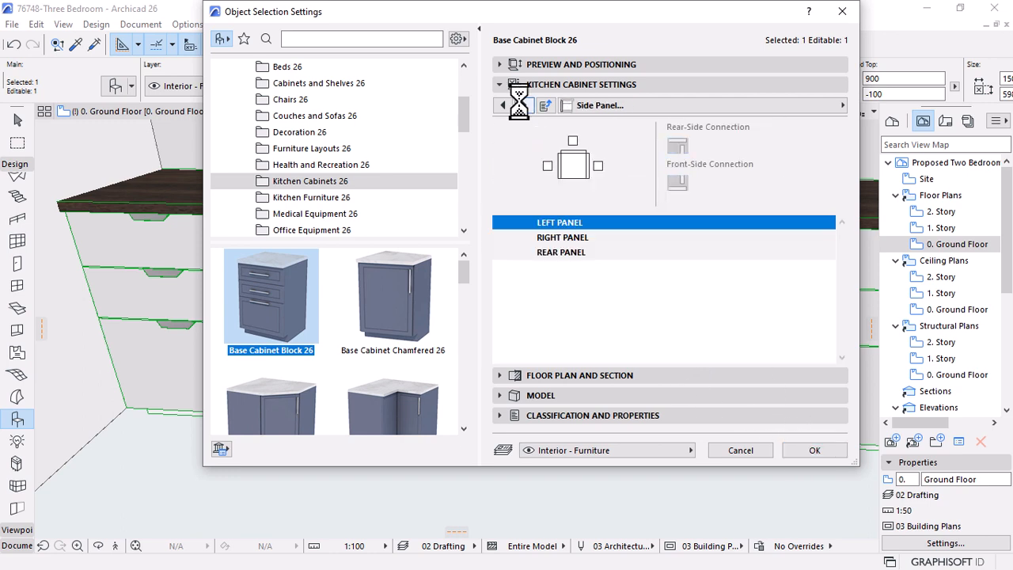
click(520, 102)
click(521, 104)
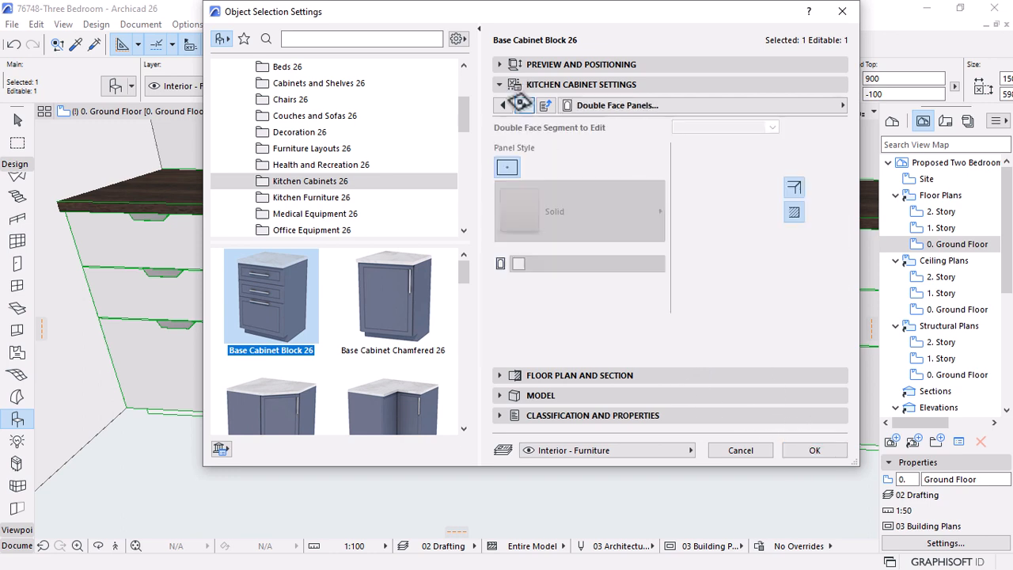
click(500, 107)
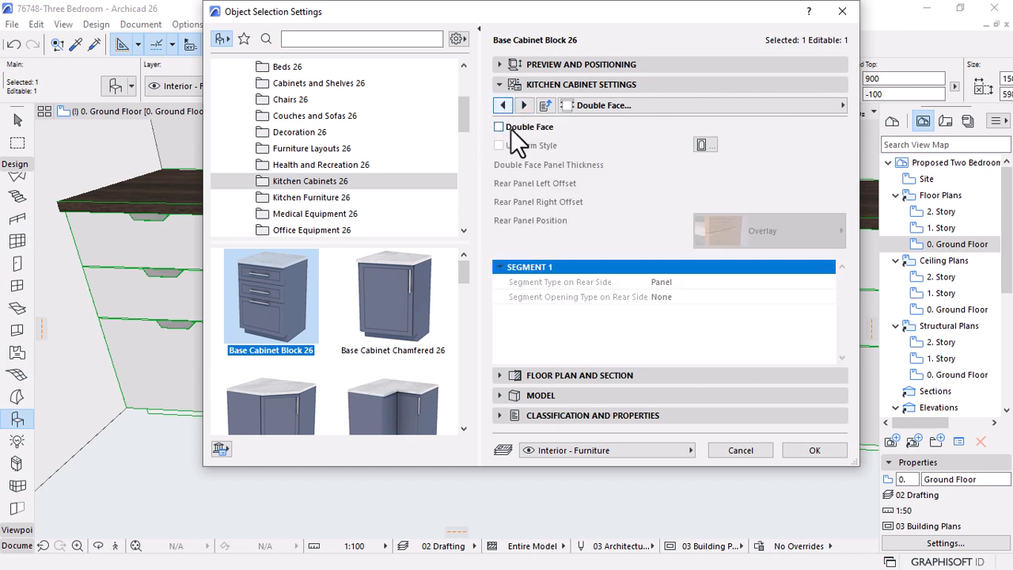
click(511, 128)
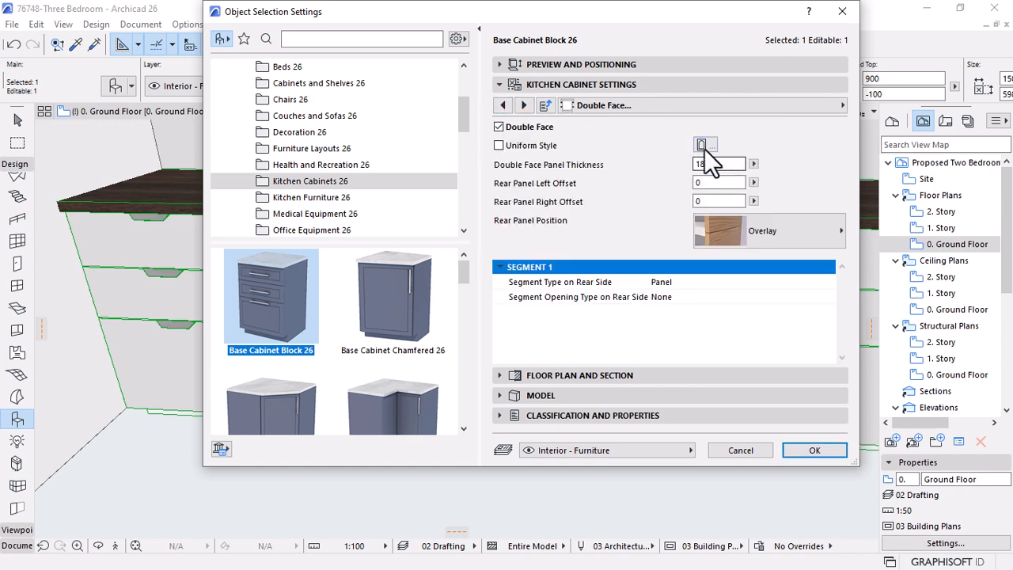
click(701, 145)
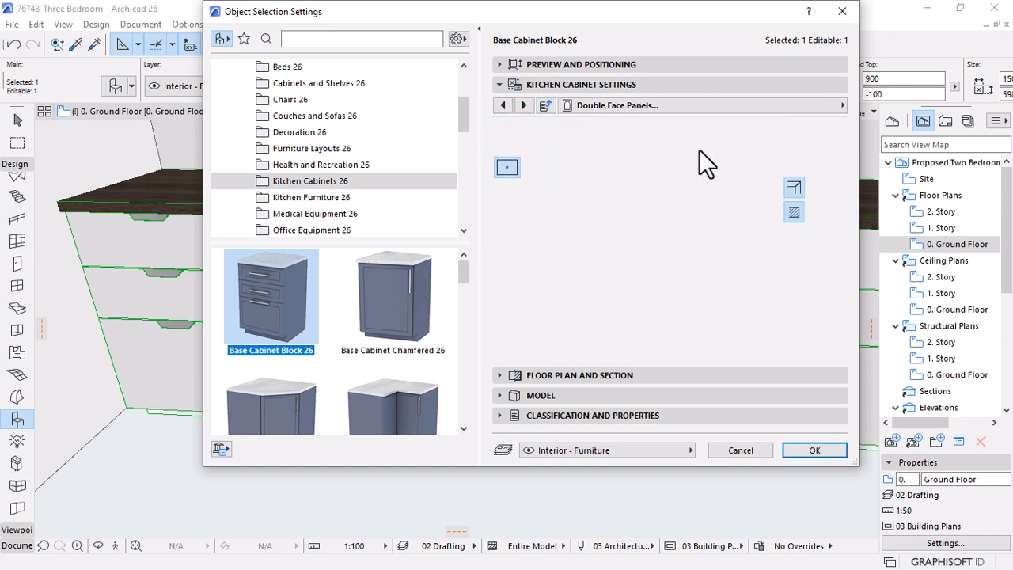
click(526, 109)
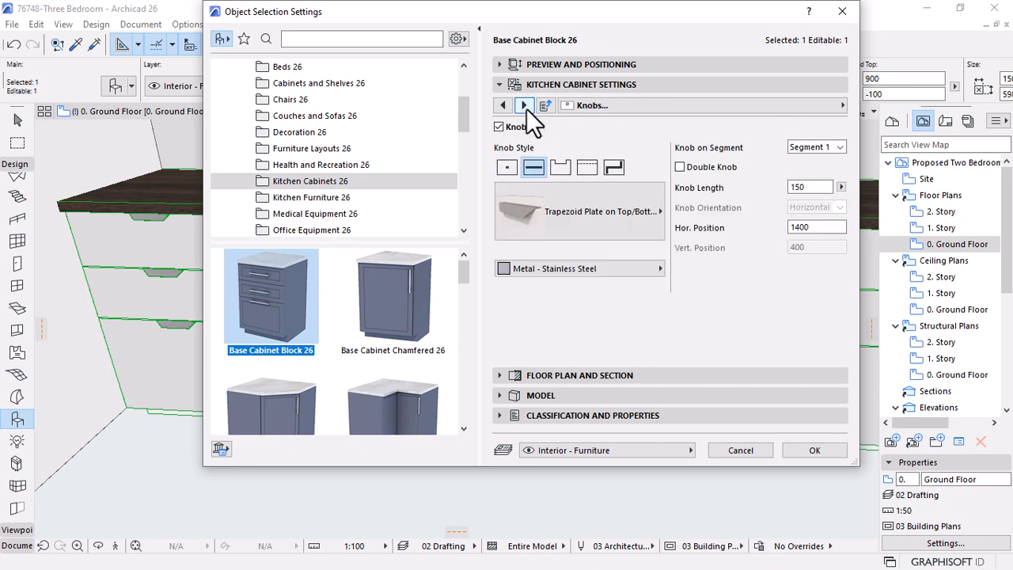
Set the sink cabinet's 2D representation symbol type to the rectangle with crossed diagonals
click(525, 108)
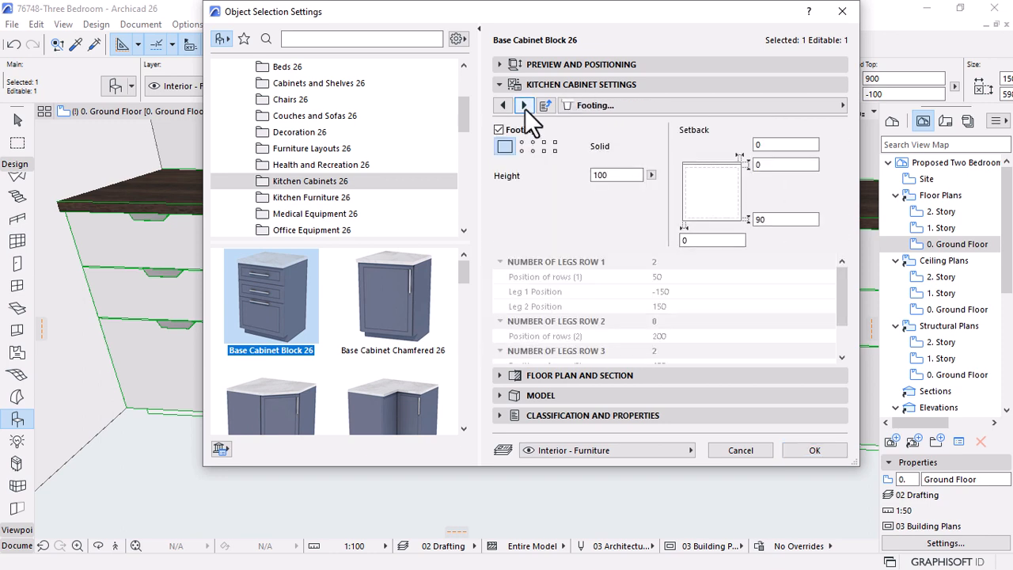
click(509, 109)
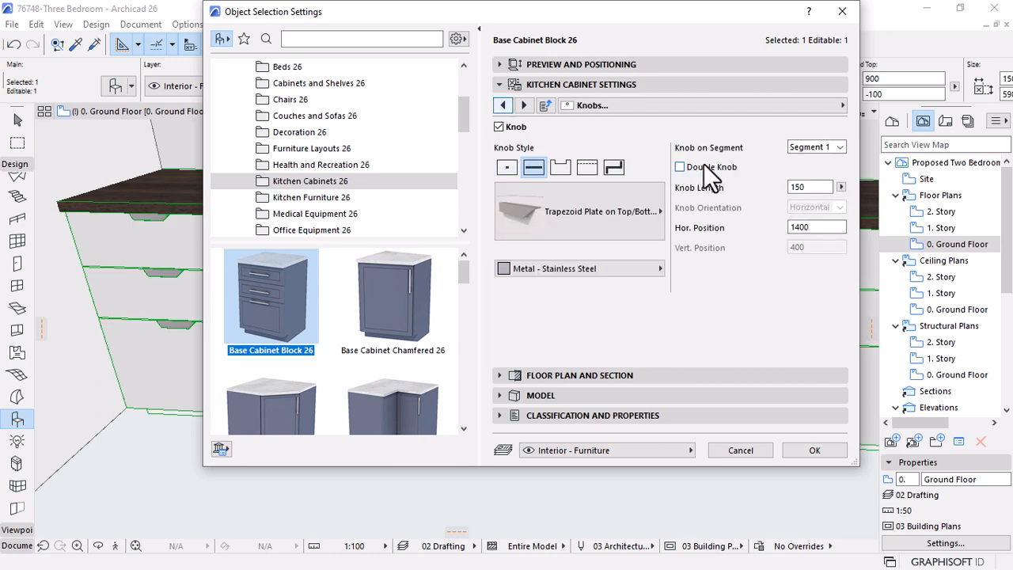
click(525, 106)
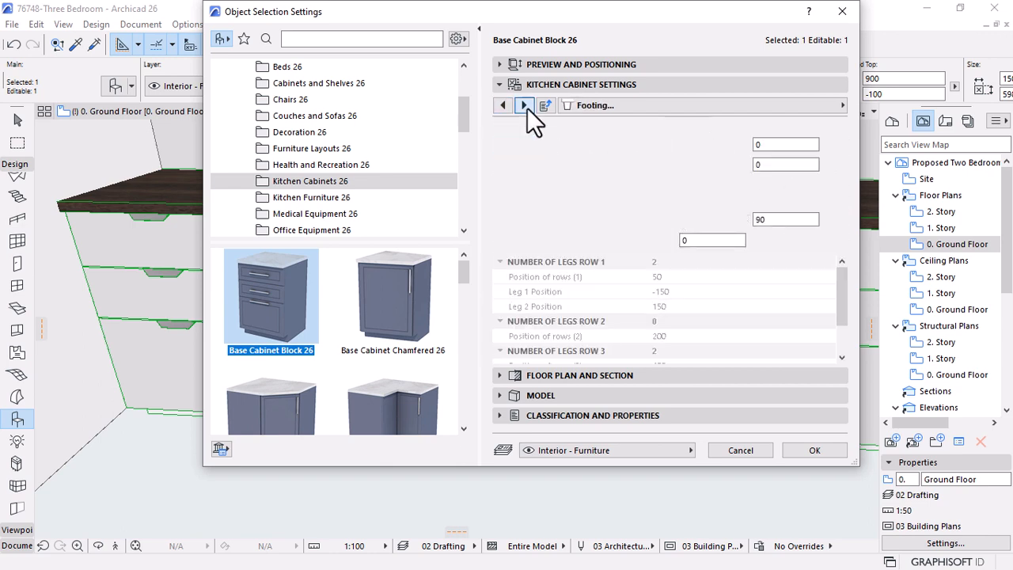
click(525, 106)
click(525, 106)
click(525, 106)
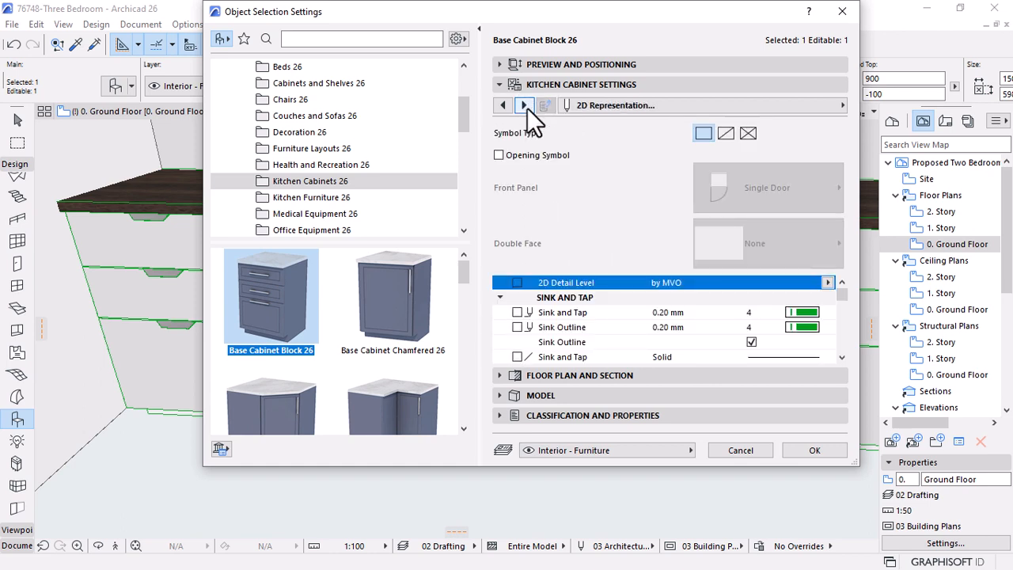
click(744, 134)
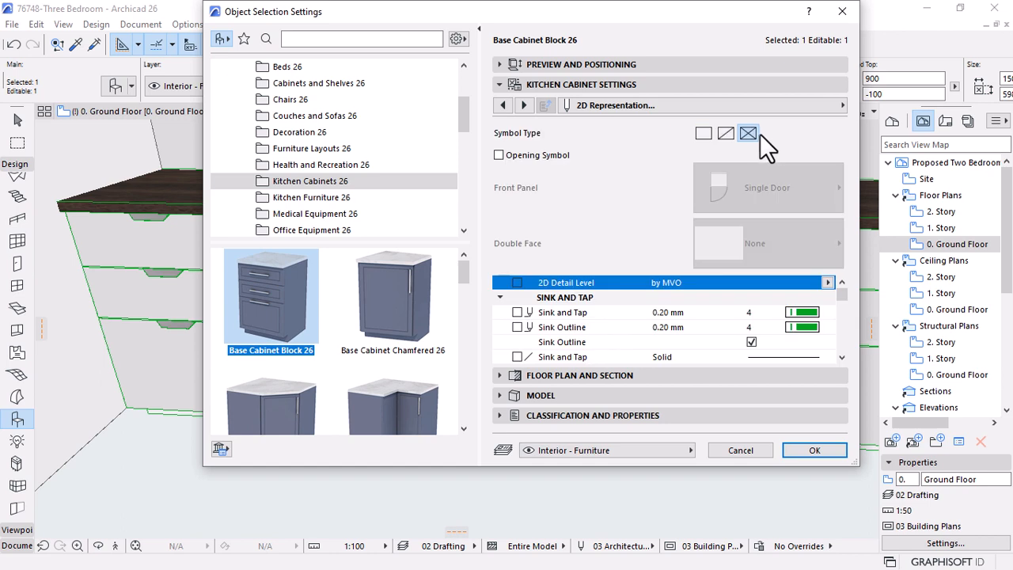
Try the opening symbol in the sink cabinet's 2D representation, check its Front Panel options and apply the cabinet settings
click(525, 106)
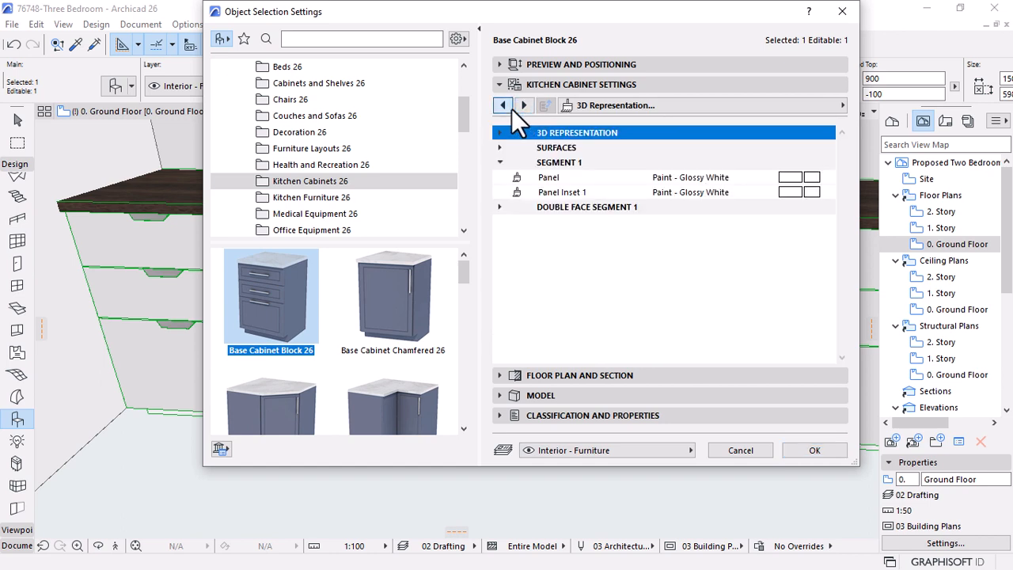
click(507, 106)
click(510, 155)
click(748, 193)
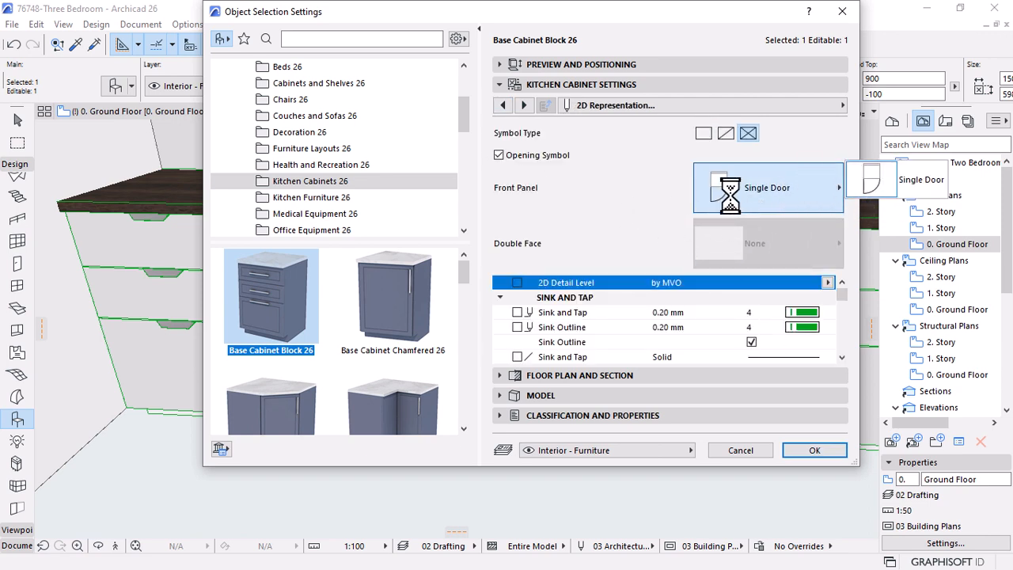
click(620, 202)
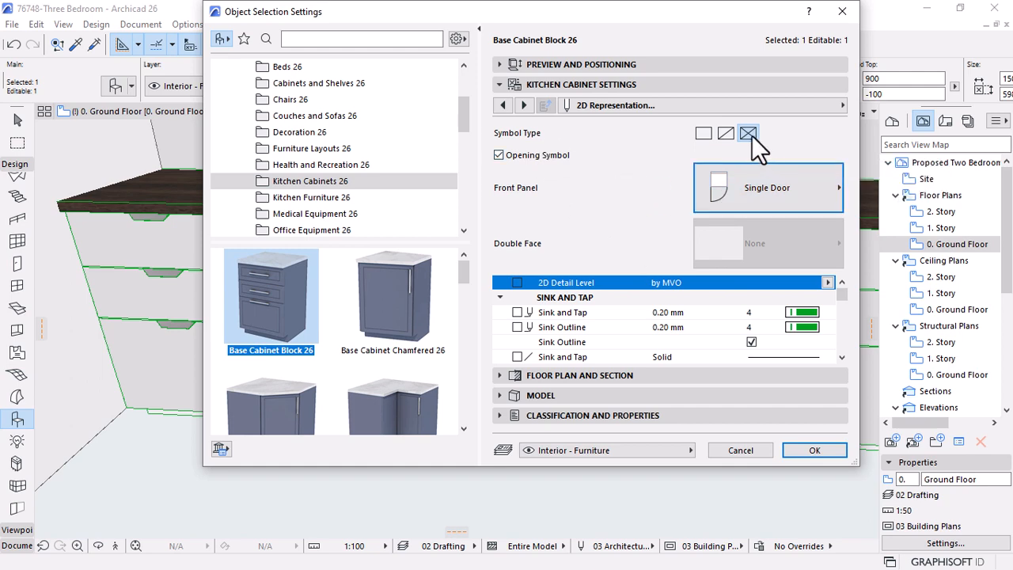
click(823, 450)
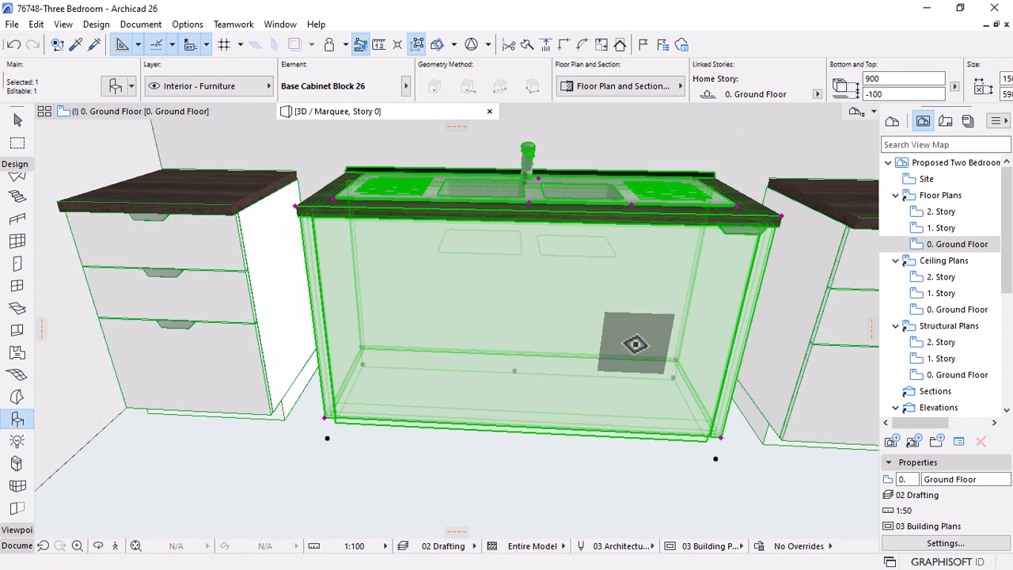
Change the Segment 1 opening type of the sink cabinet to Double Door and apply the settings
shift+middle_drag(635, 344, 810, 409)
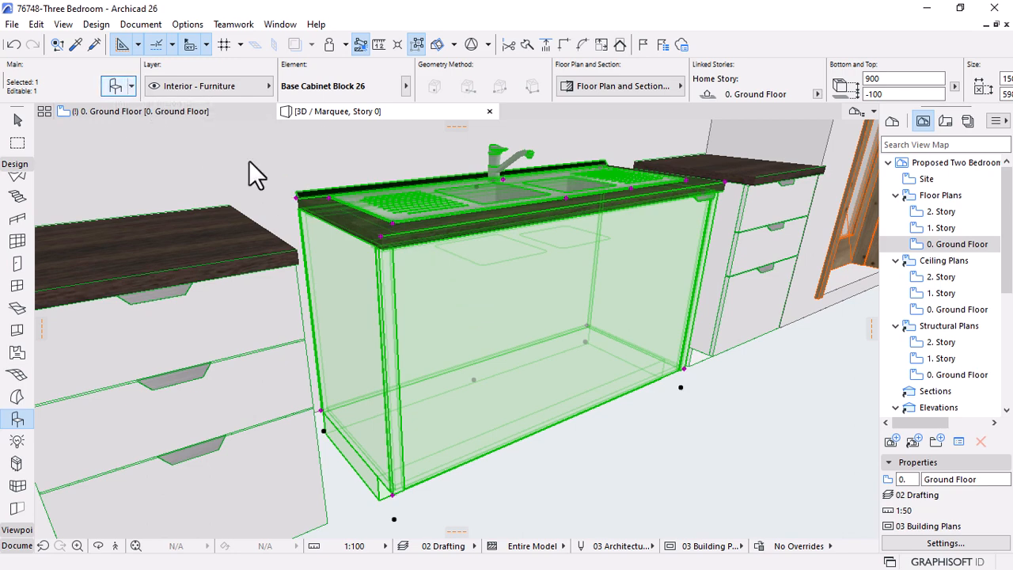
double_click(698, 267)
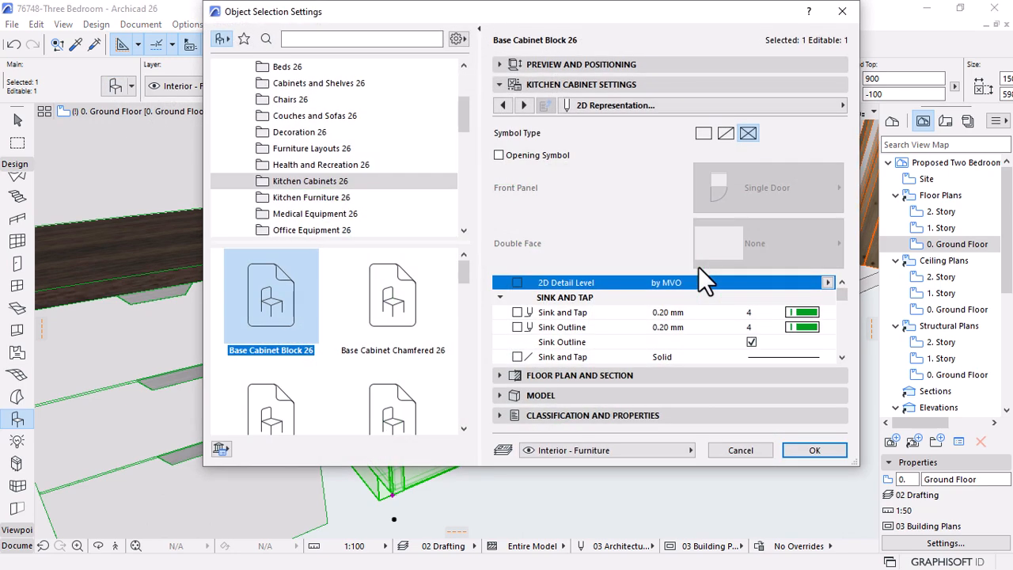
click(774, 105)
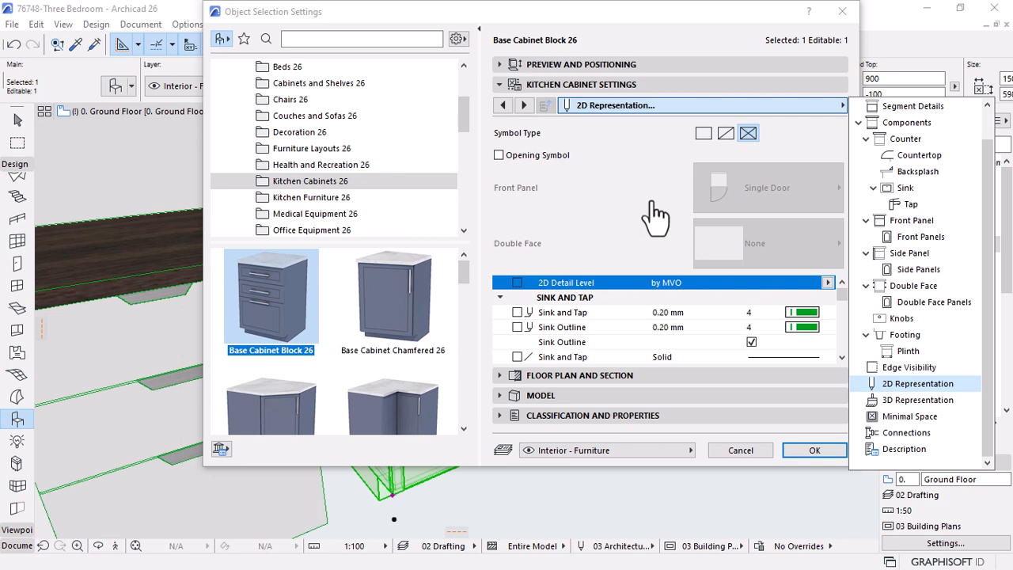
click(918, 237)
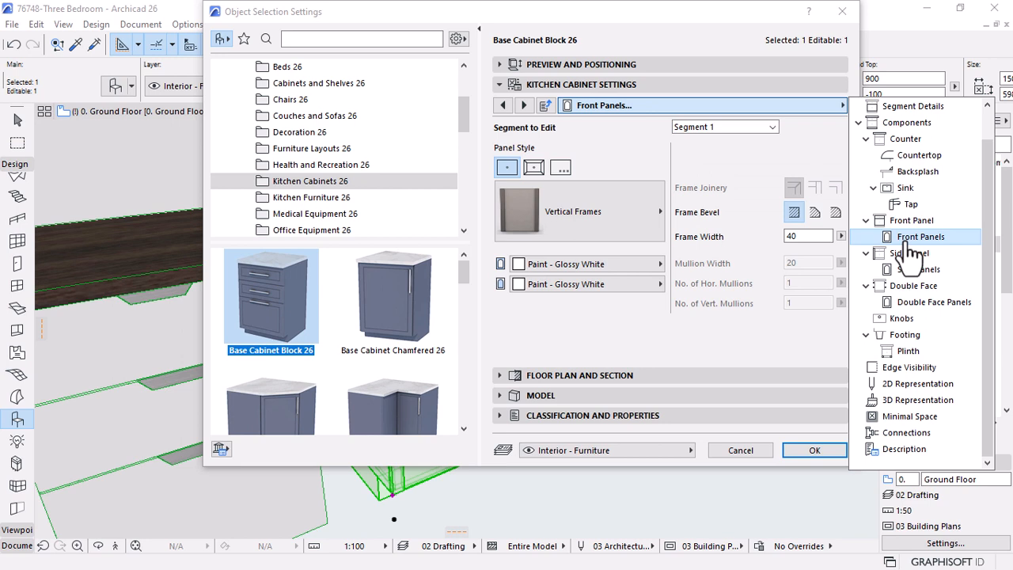
scroll(911, 245, up, 1)
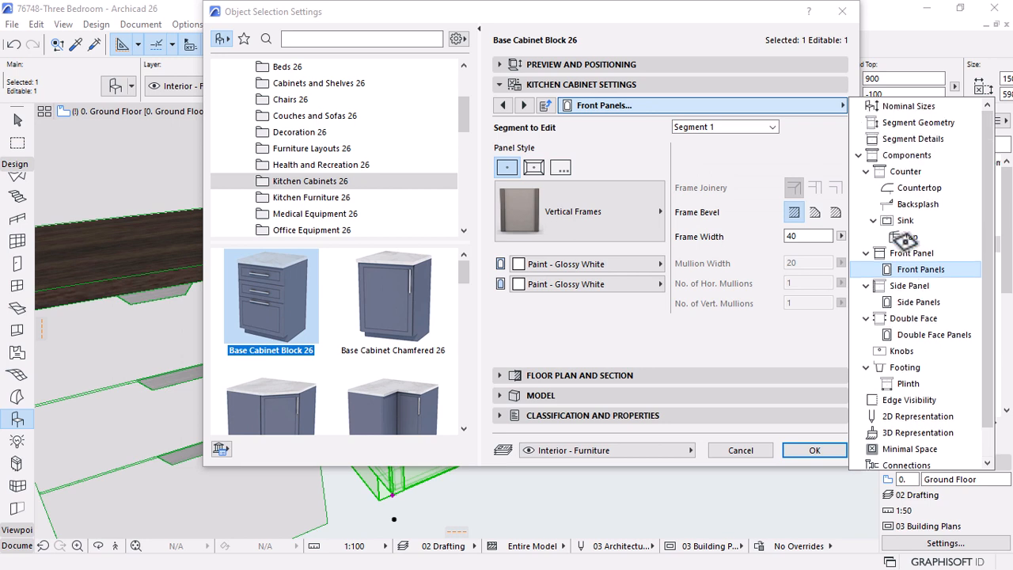
click(916, 141)
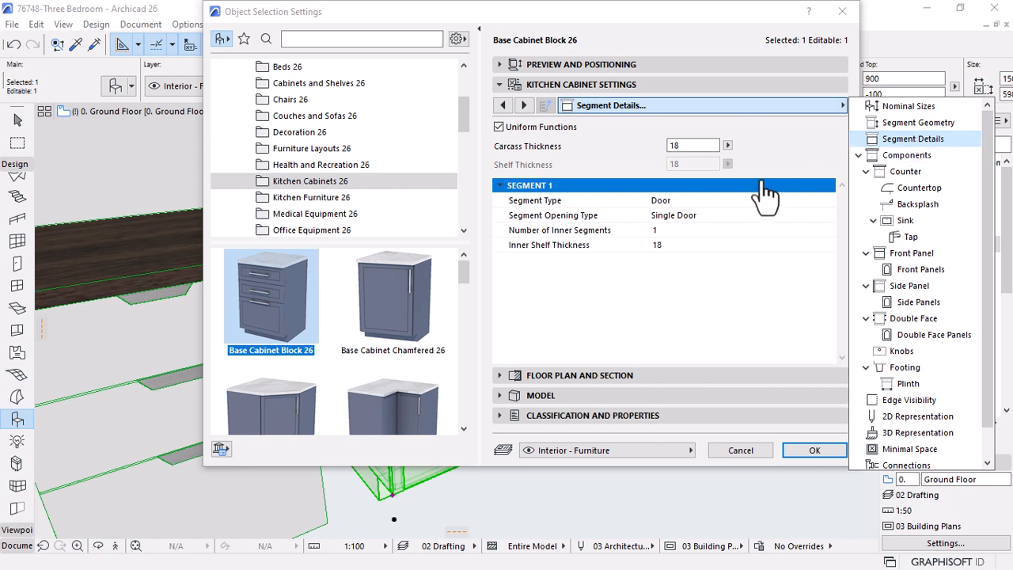
click(665, 215)
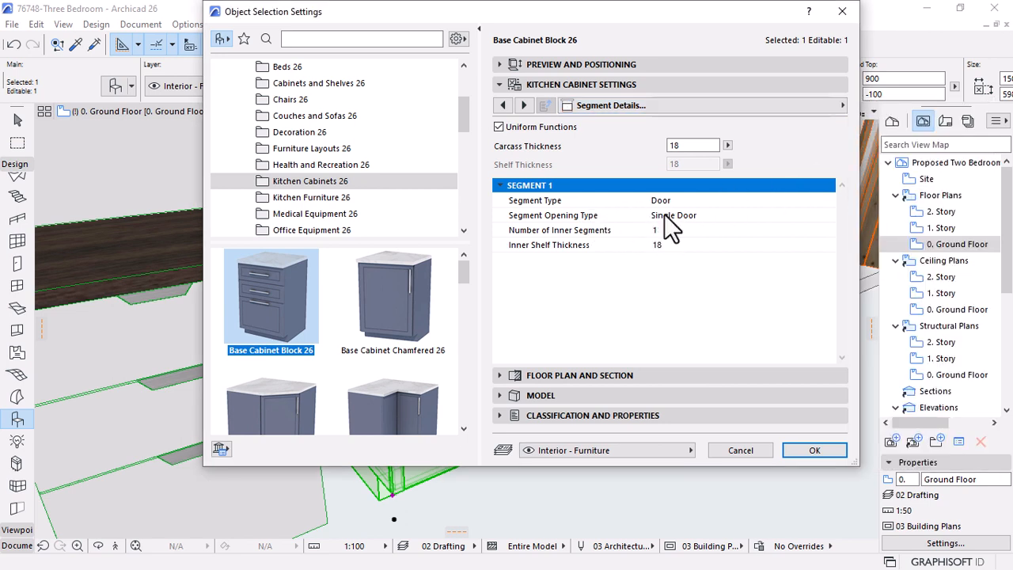
click(665, 216)
click(827, 215)
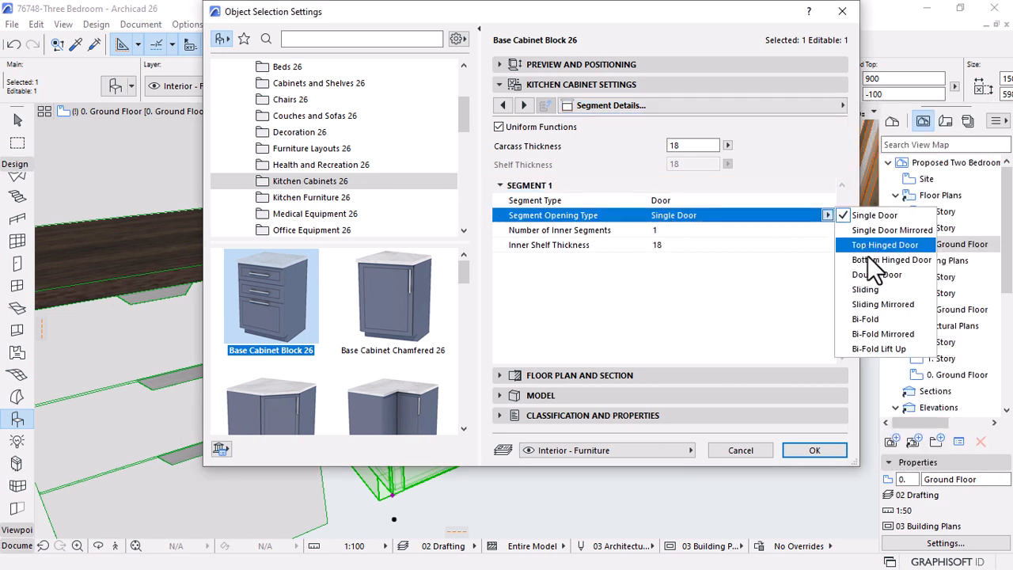
click(874, 275)
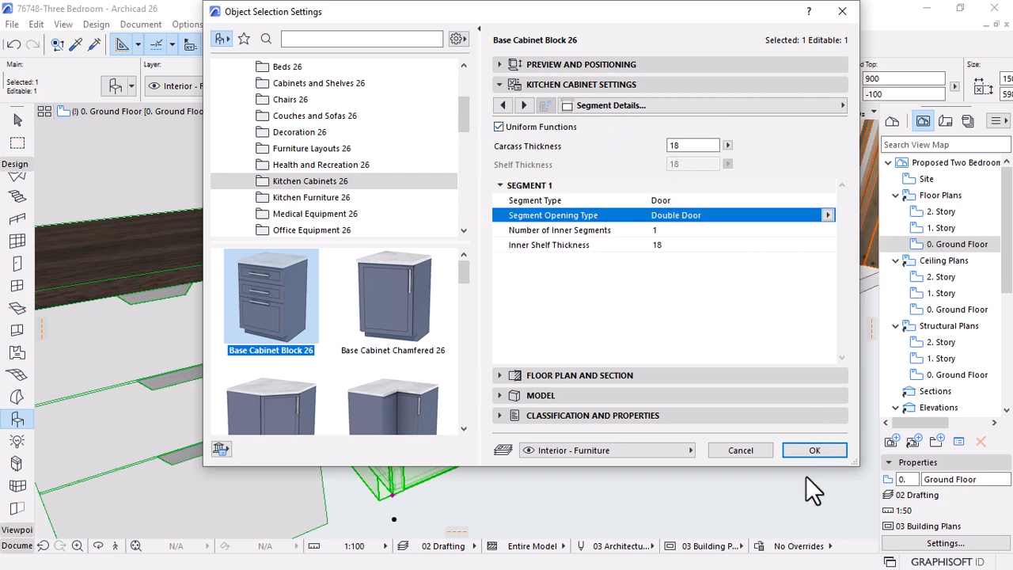
click(815, 451)
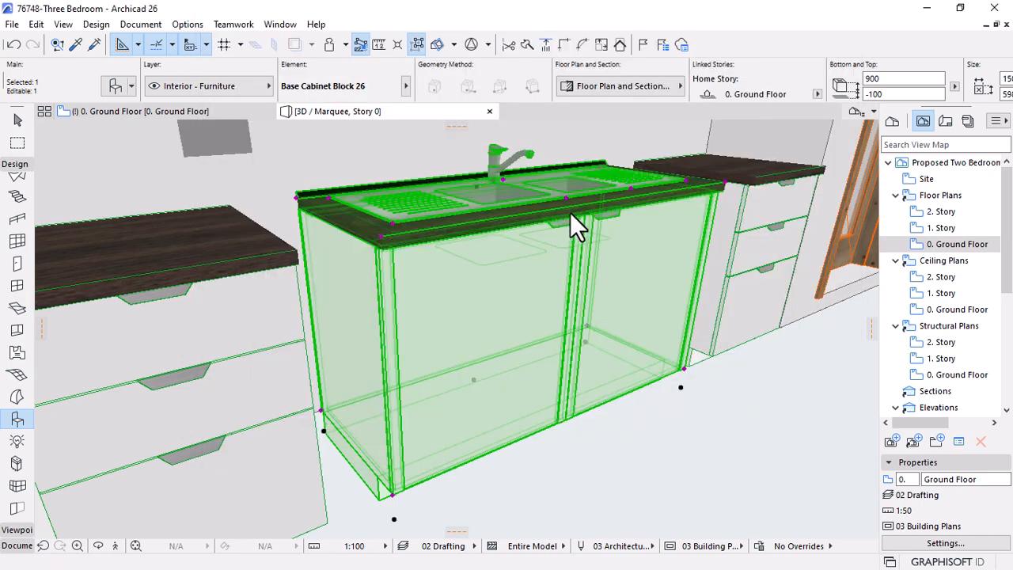
Review the sink cabinet's doors and the neighbouring base cabinets in 3D from several angles
shift+middle_drag(638, 366, 500, 414)
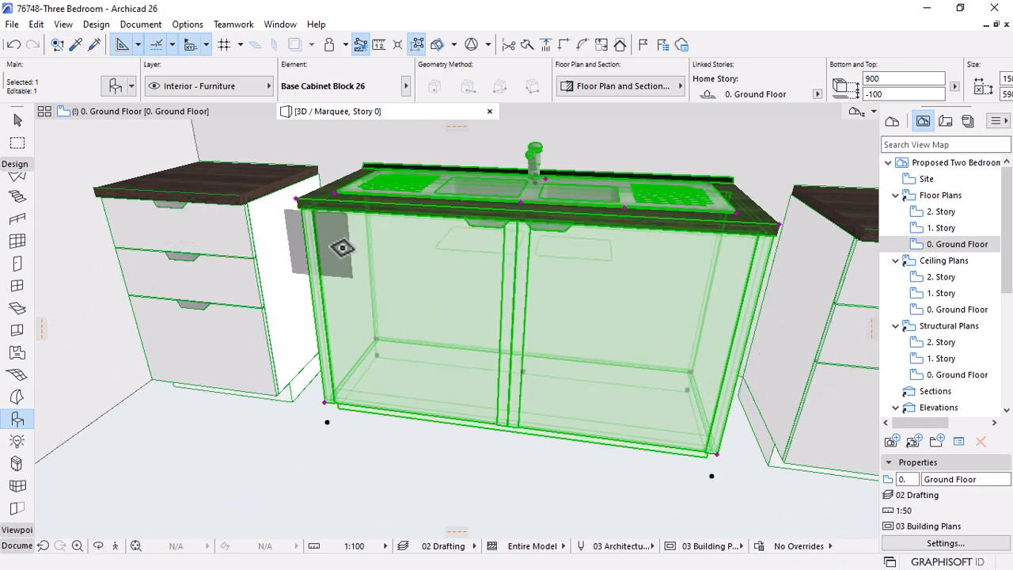
scroll(390, 334, down, 3)
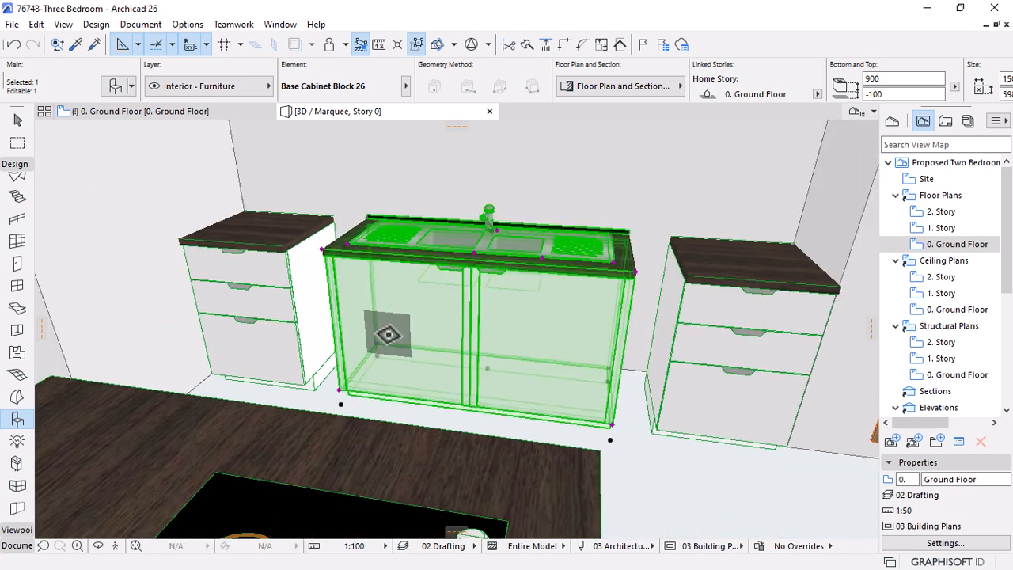
drag(402, 337, 468, 353)
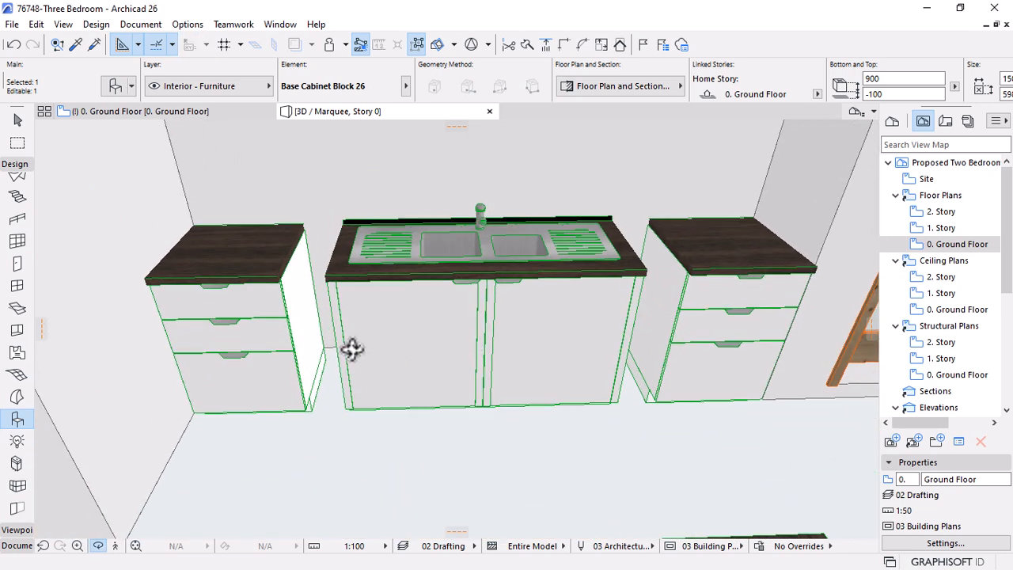
drag(352, 349, 289, 312)
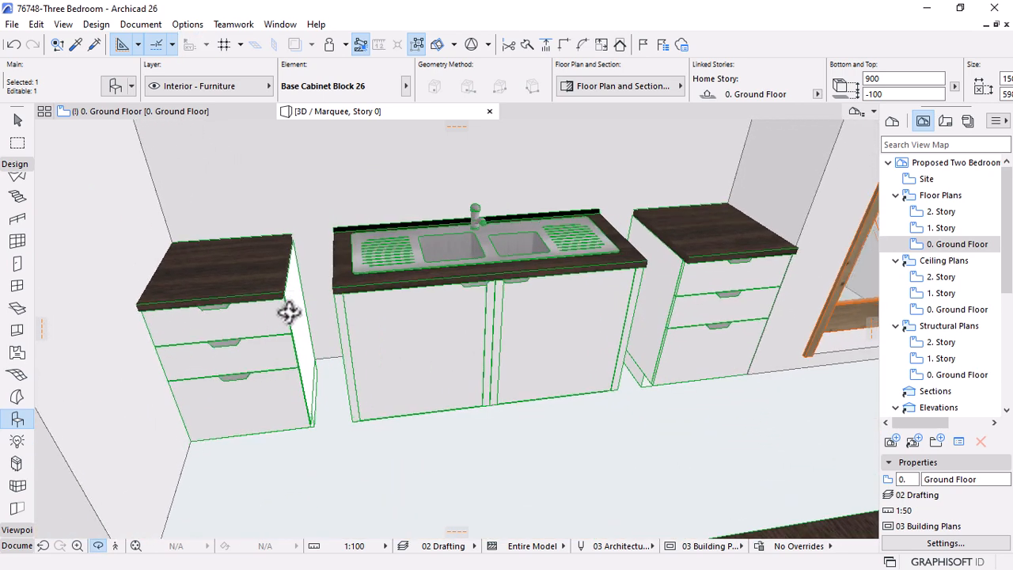
drag(650, 342, 618, 351)
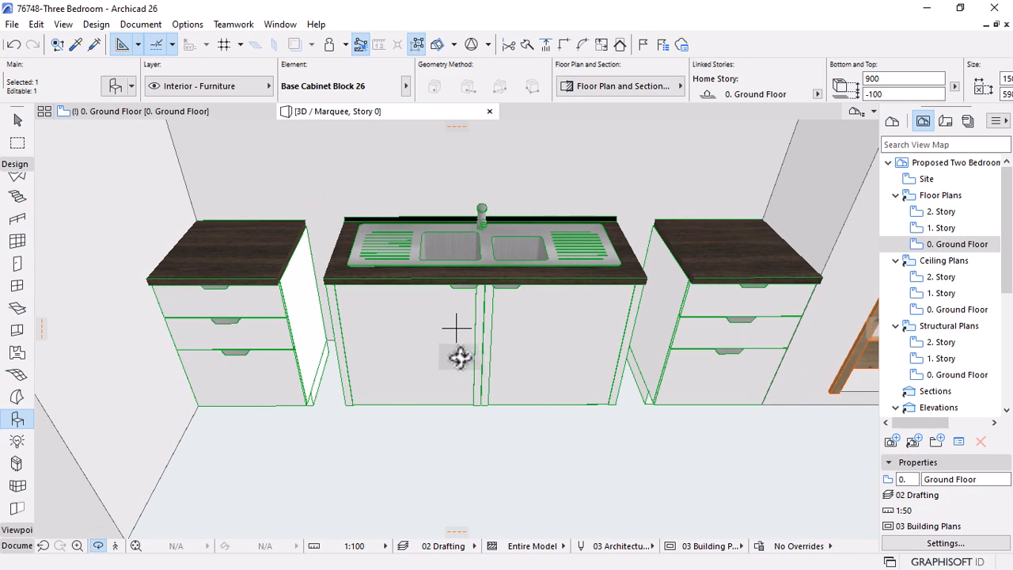
drag(460, 356, 491, 338)
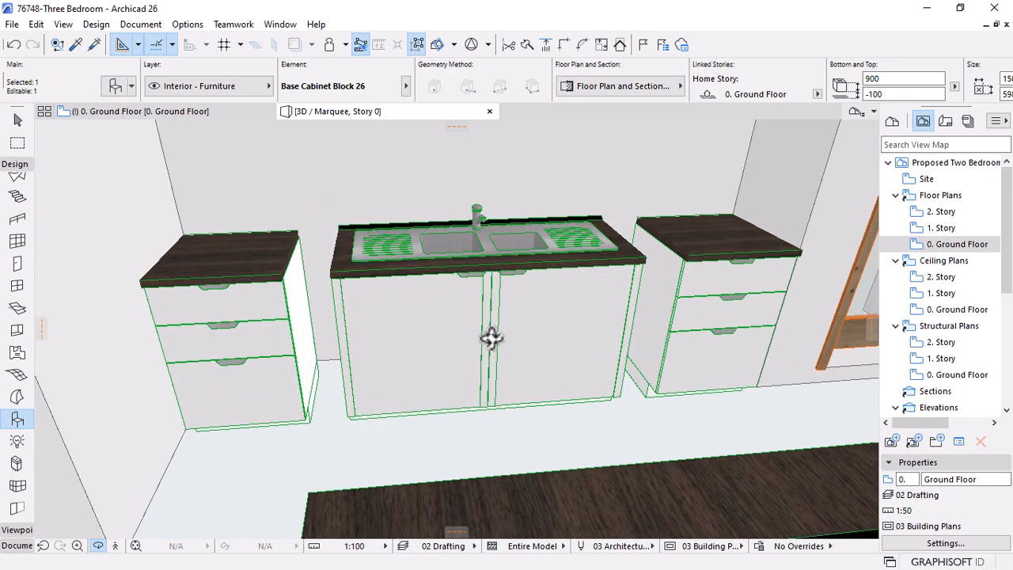
Return to the Ground Floor plan and select the sink cabinet along the kitchen's outer wall
click(111, 111)
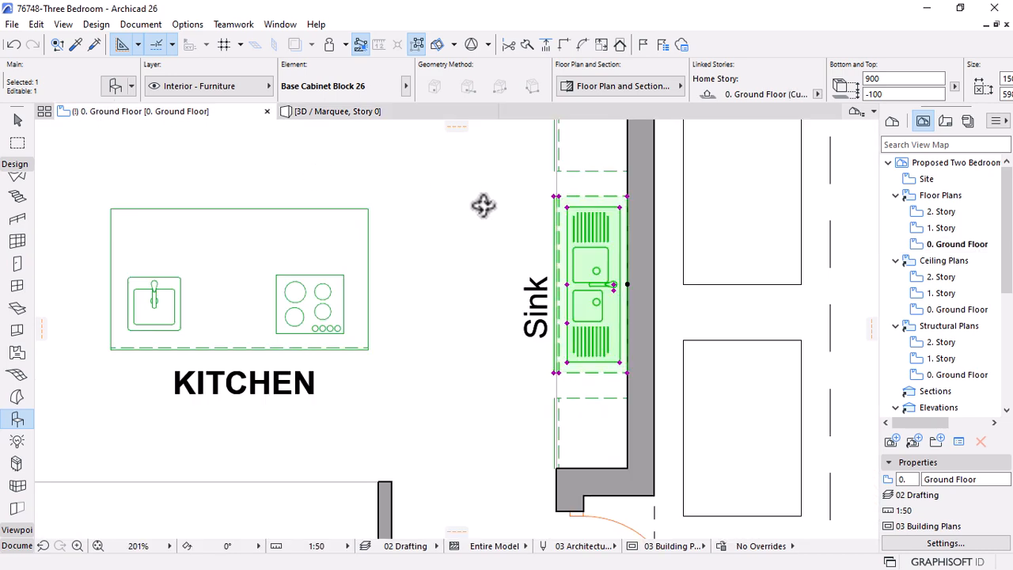
key(Escape)
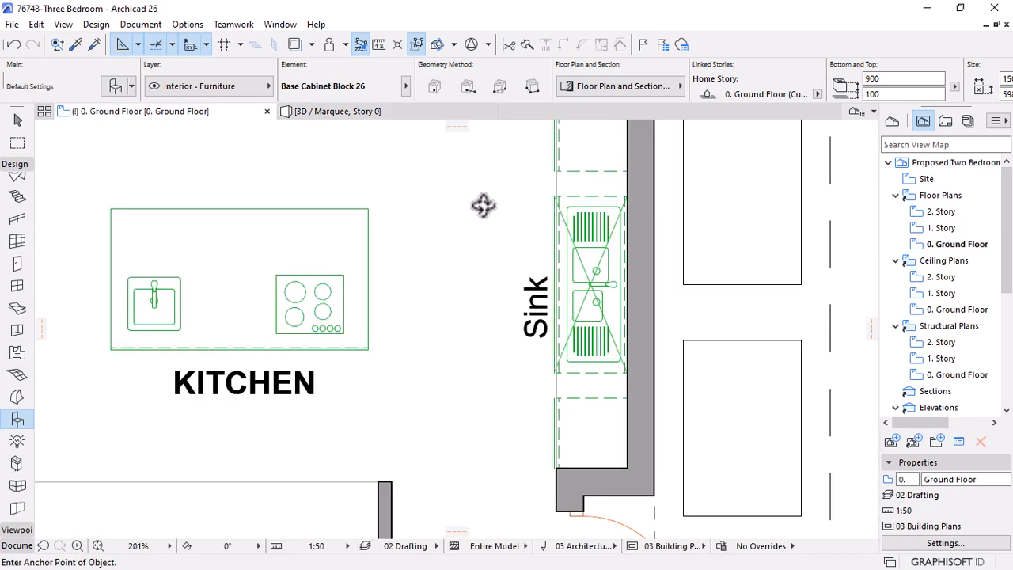
scroll(483, 206, down, 4)
scroll(605, 261, up, 2)
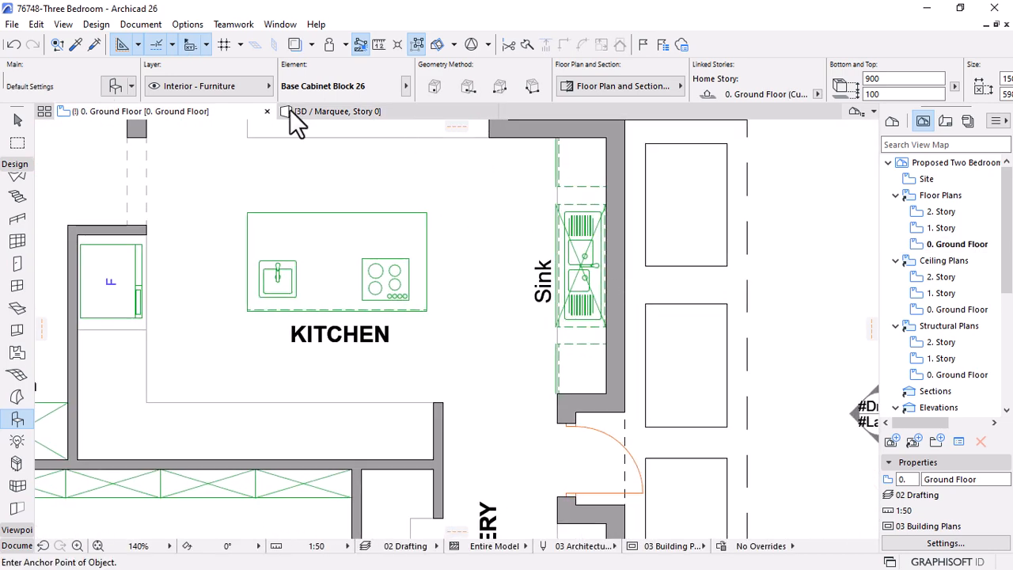
click(17, 120)
click(582, 230)
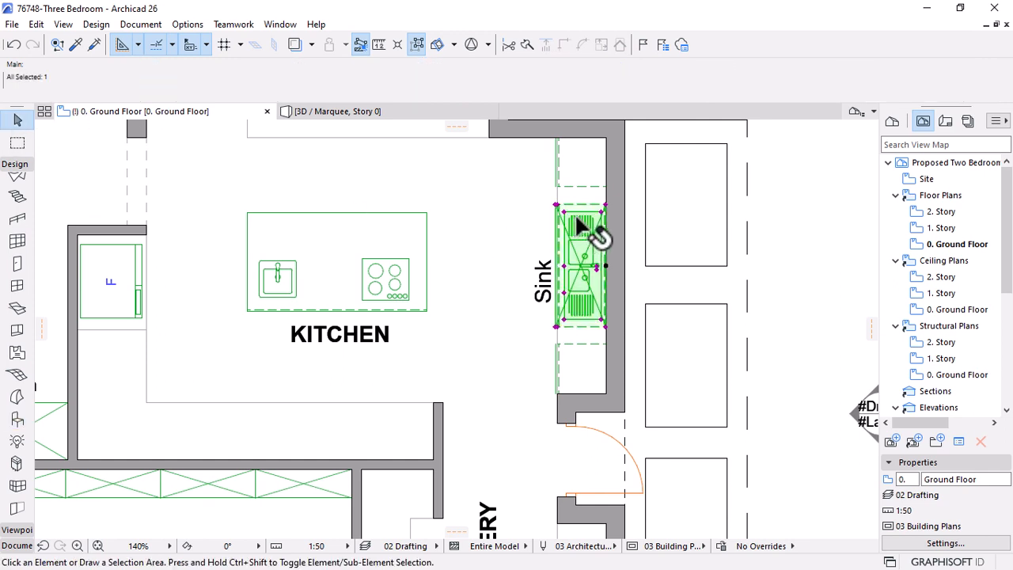
Stretch the countertop overhangs of the two base cabinets flanking the sink cabinet until they meet it
click(595, 187)
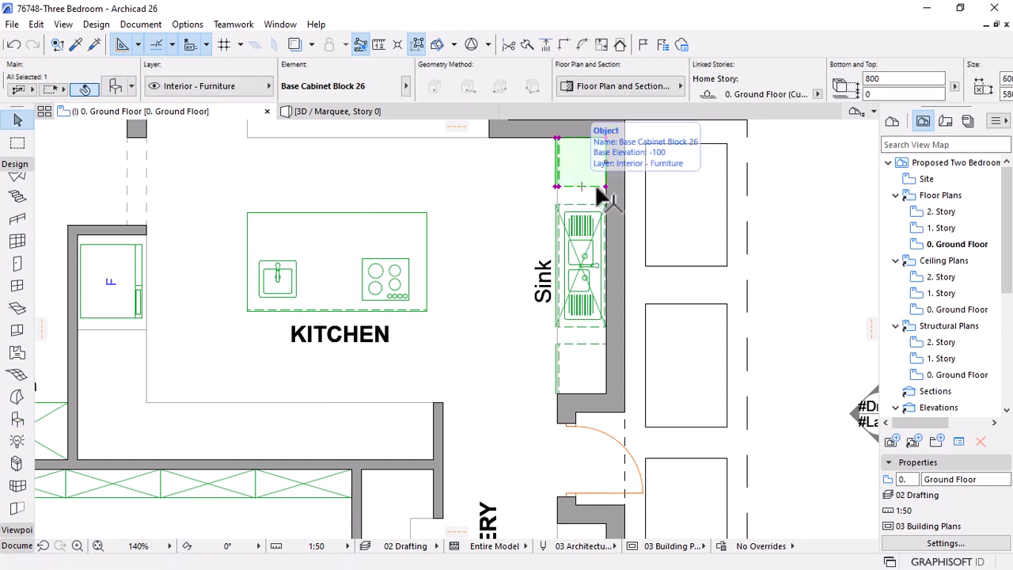
click(605, 183)
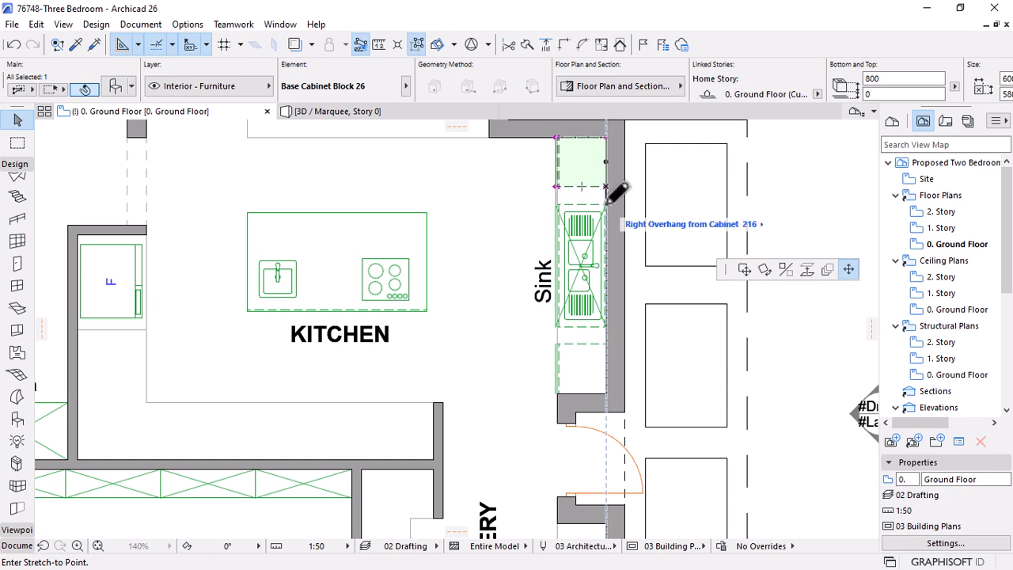
click(579, 352)
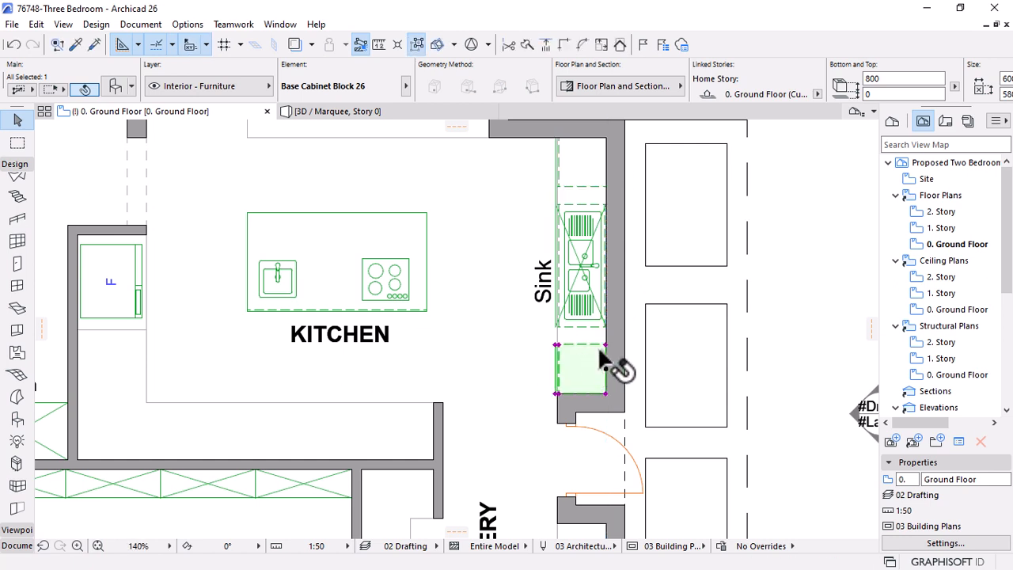
click(606, 345)
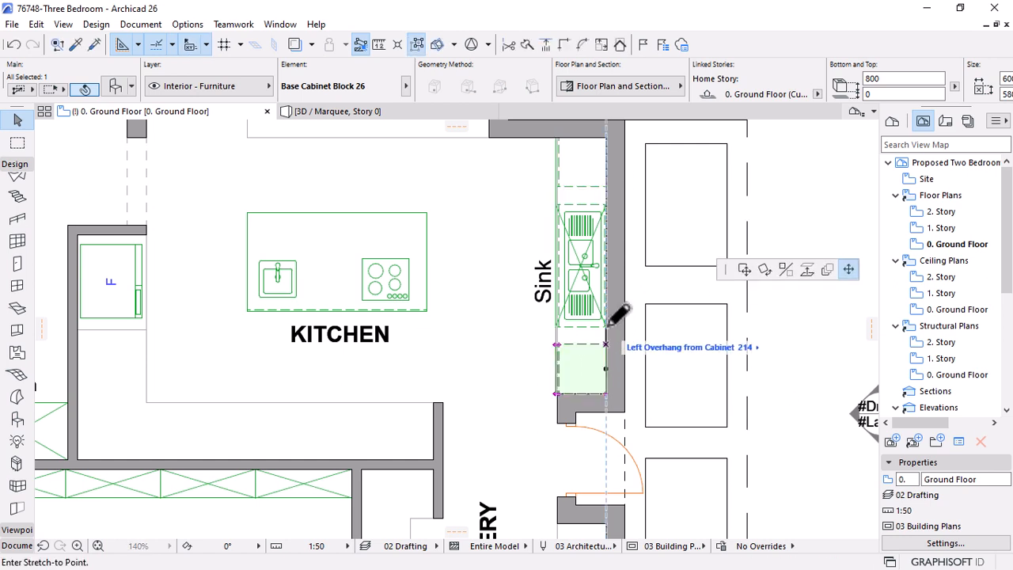
click(607, 344)
Widen the carcass of the base cabinet below the sink cabinet to meet it and pull its countertop overhang back flush
scroll(609, 350, up, 5)
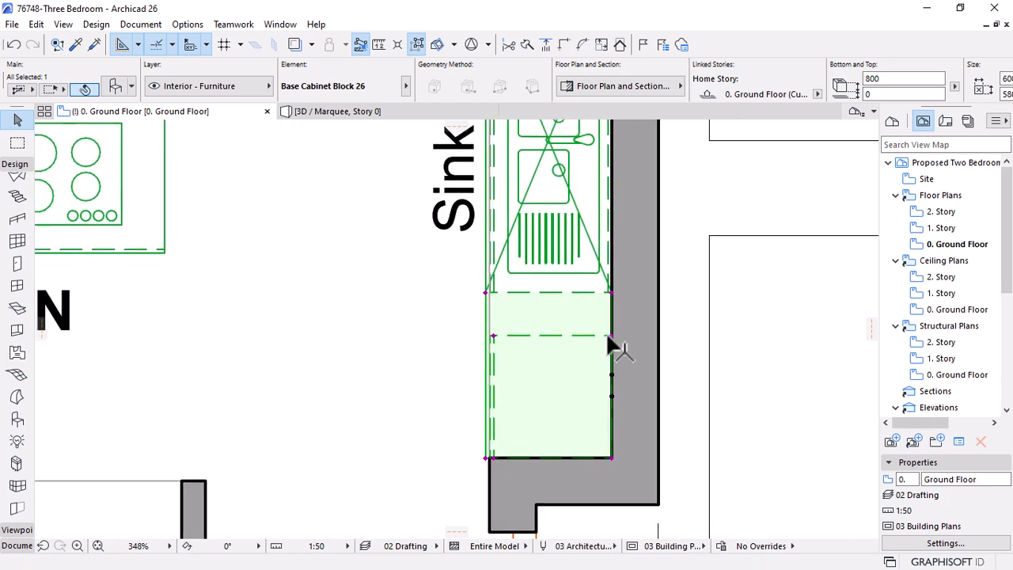
click(611, 338)
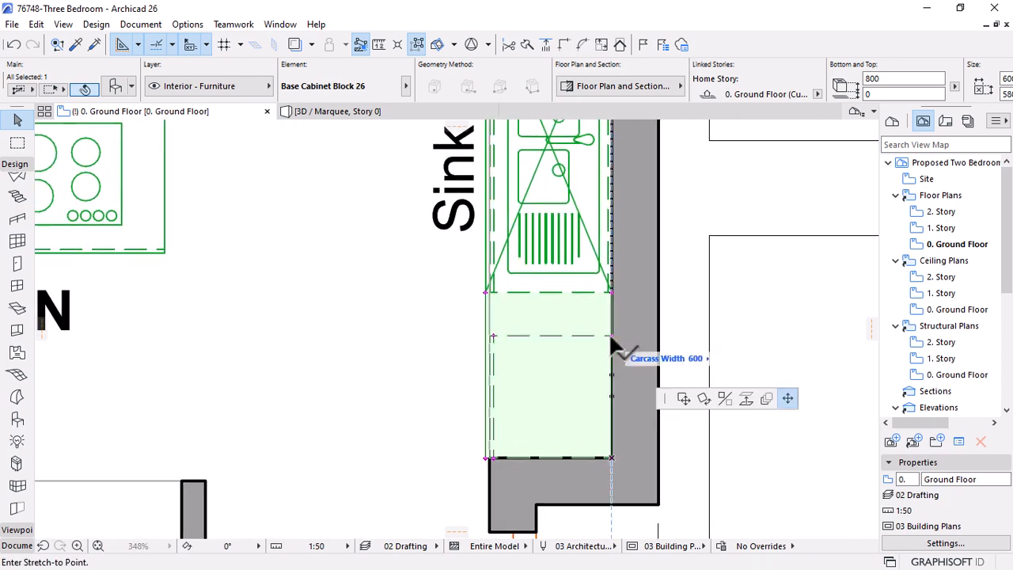
click(612, 293)
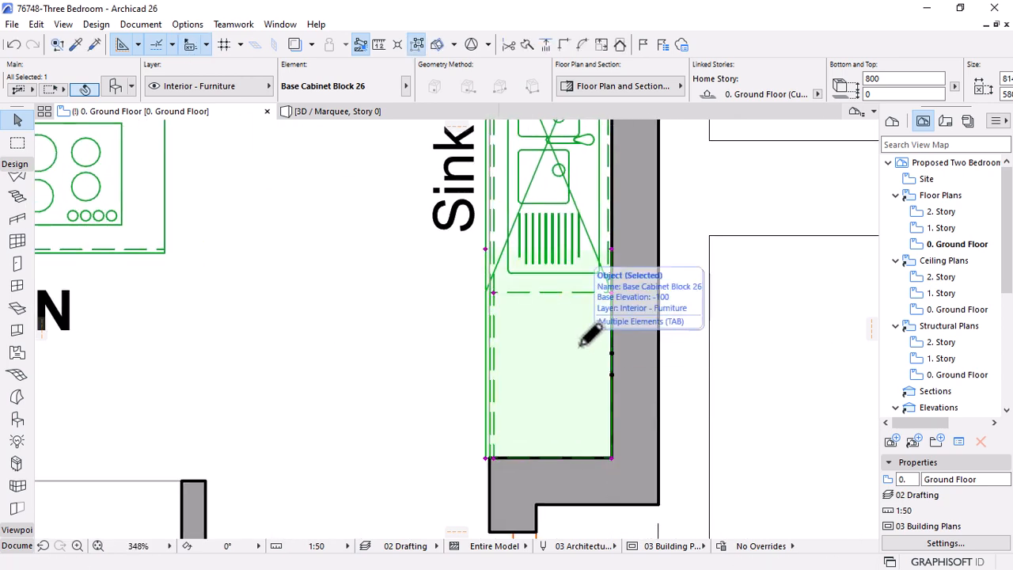
scroll(570, 364, down, 5)
scroll(568, 365, up, 6)
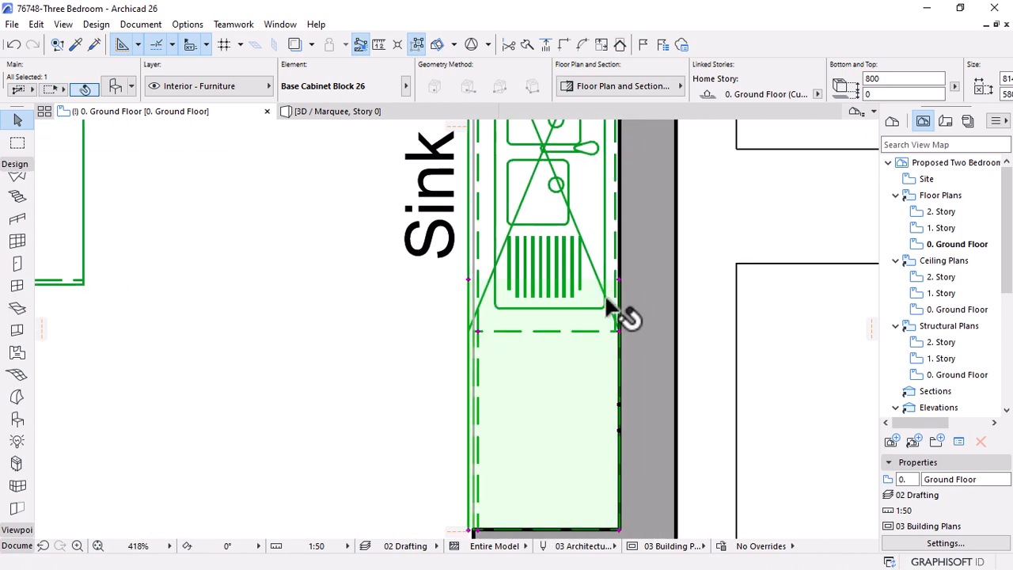
click(620, 291)
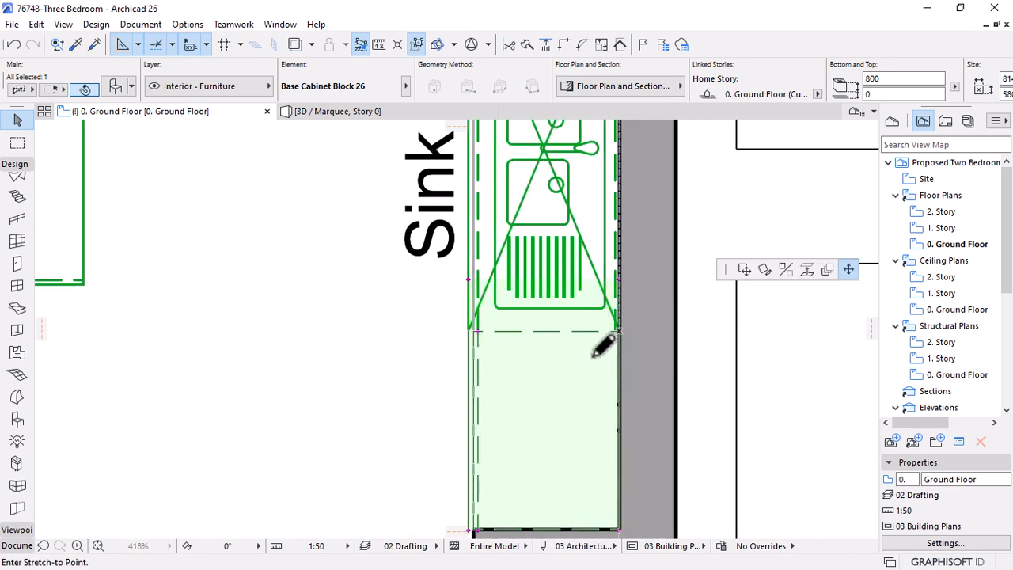
Widen the carcass of the base cabinet above the sink cabinet to meet it and reduce its right countertop overhang to 0
scroll(569, 386, down, 5)
scroll(568, 207, up, 4)
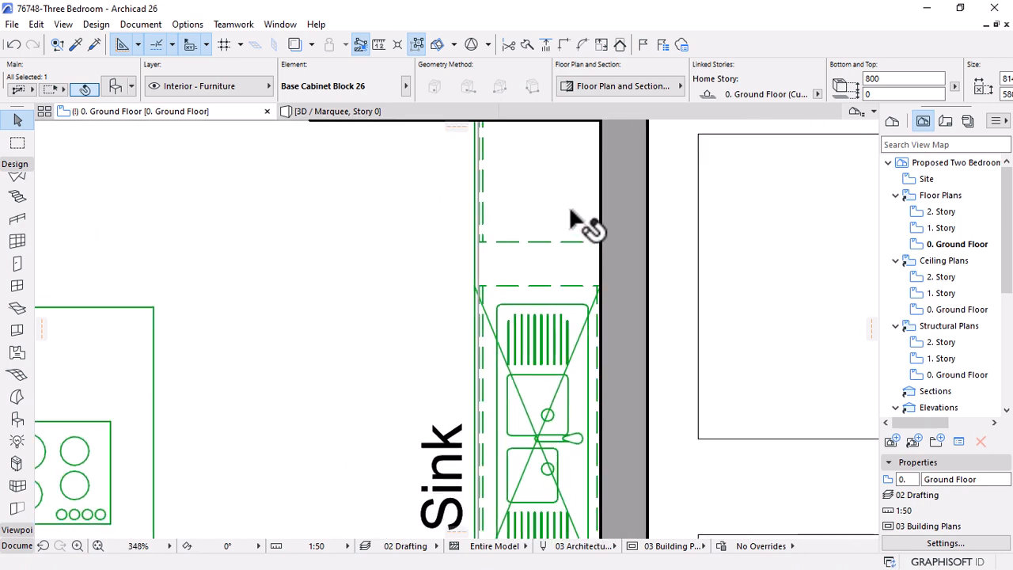
click(569, 237)
click(597, 244)
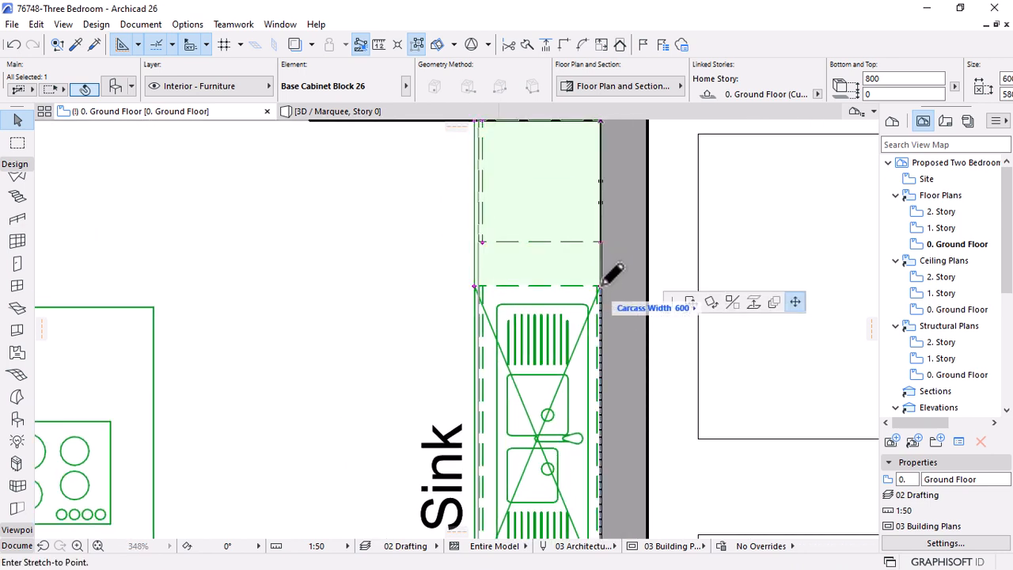
click(601, 330)
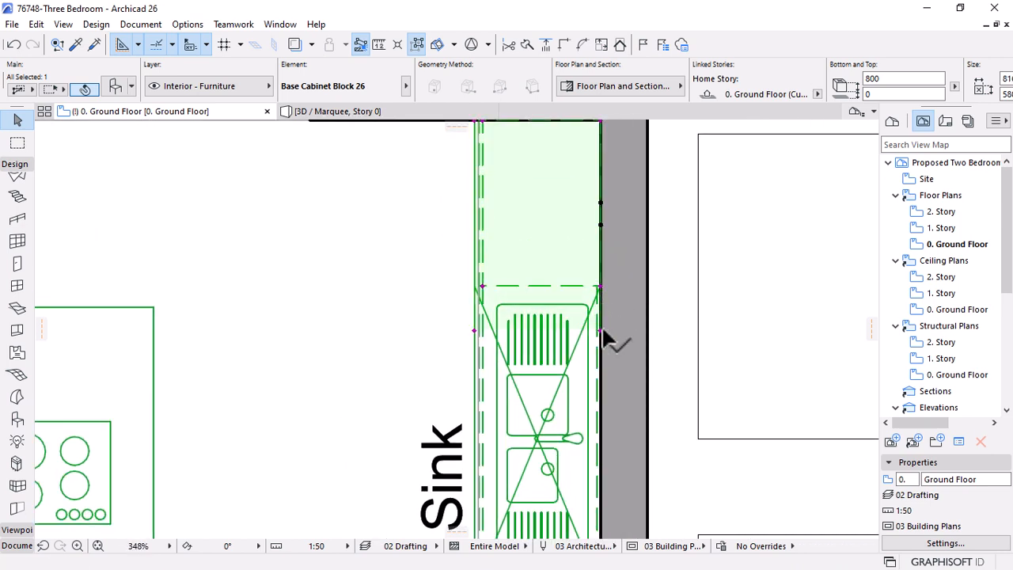
click(600, 286)
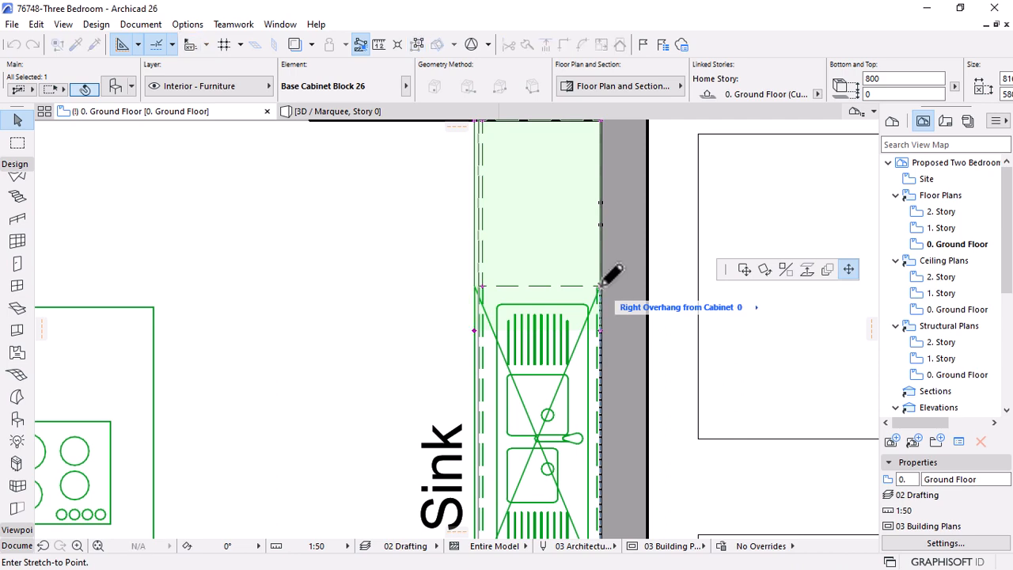
click(607, 226)
scroll(576, 317, down, 3)
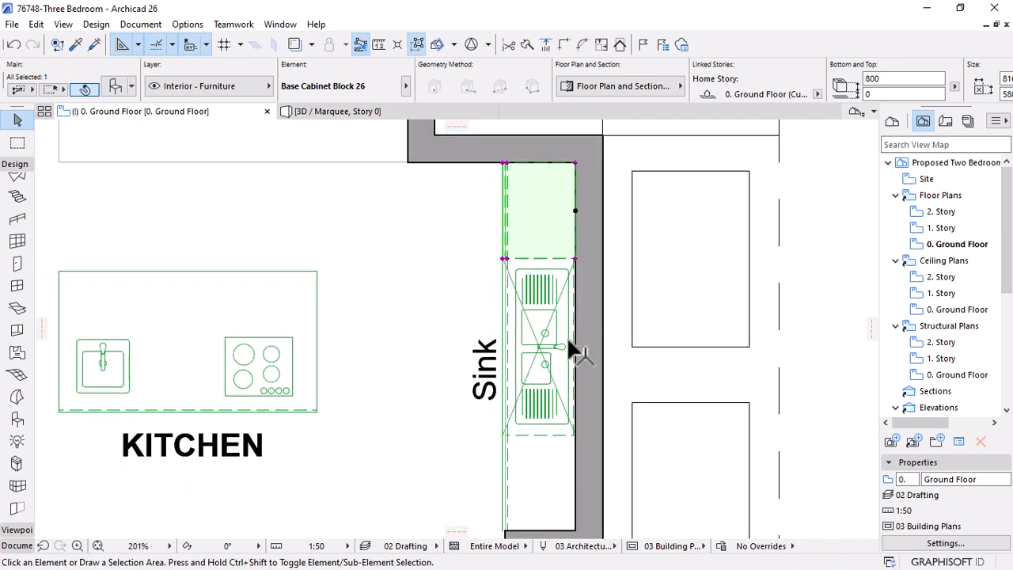
key(Escape)
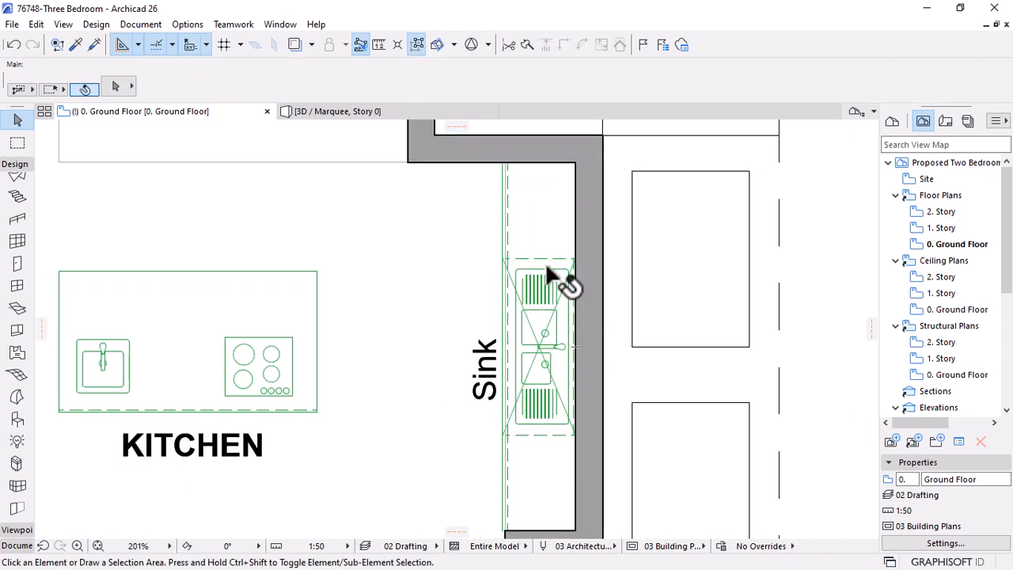
Set the sink cabinet's 2D symbol type to the plain rectangle without diagonals and turn on its opening symbol
scroll(544, 348, down, 2)
click(527, 333)
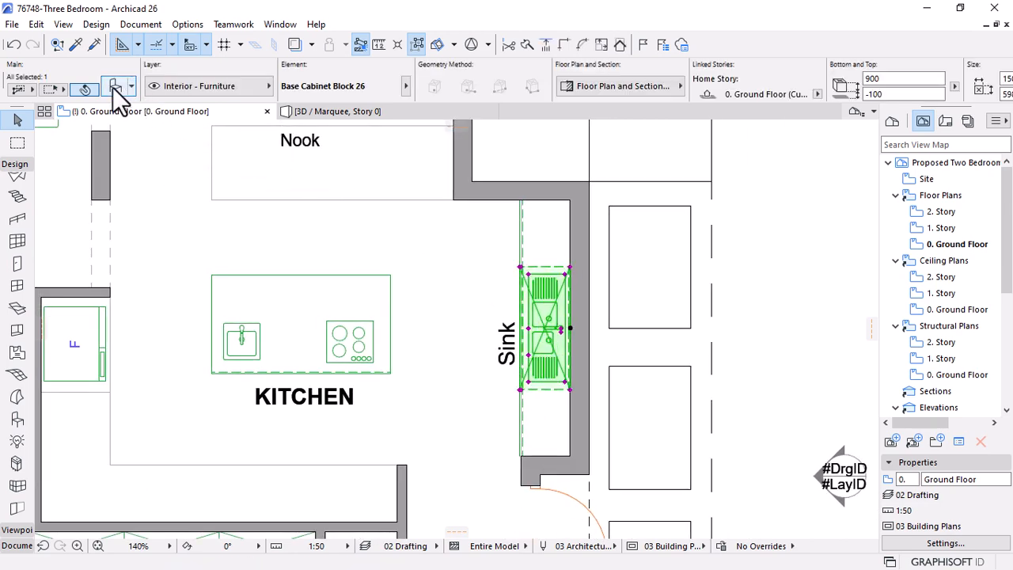
key(ctrl+t)
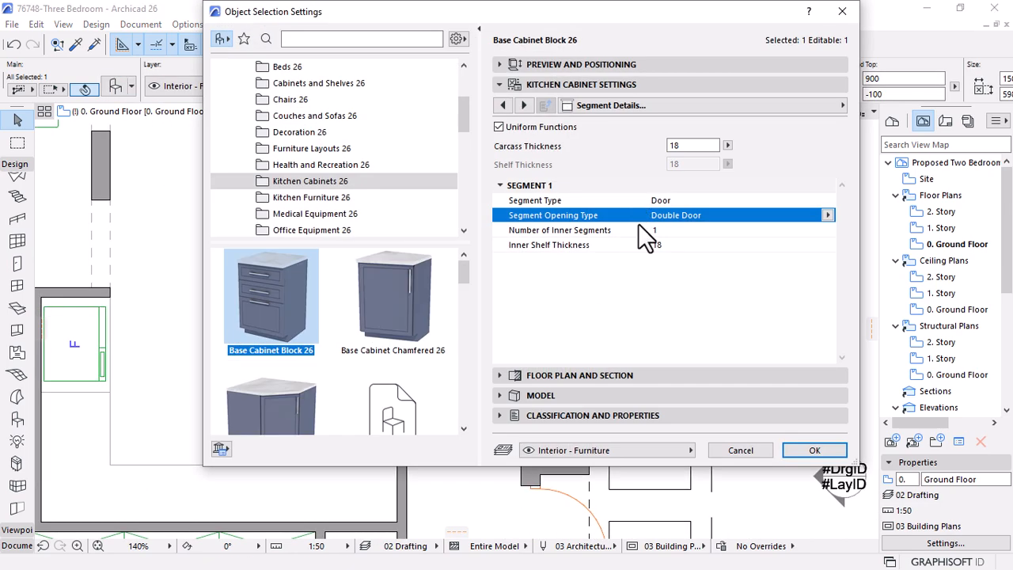
click(788, 111)
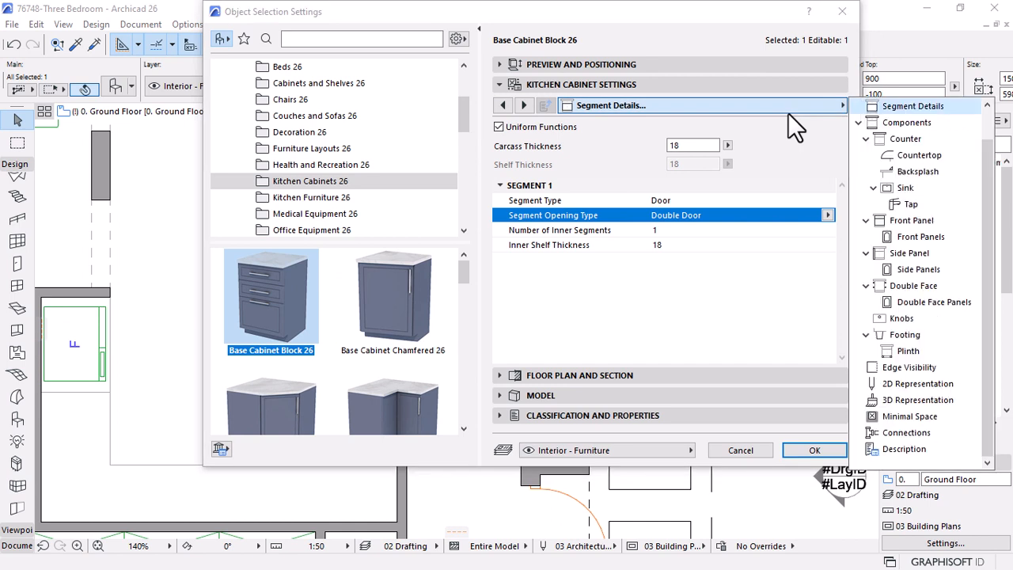
scroll(912, 247, up, 1)
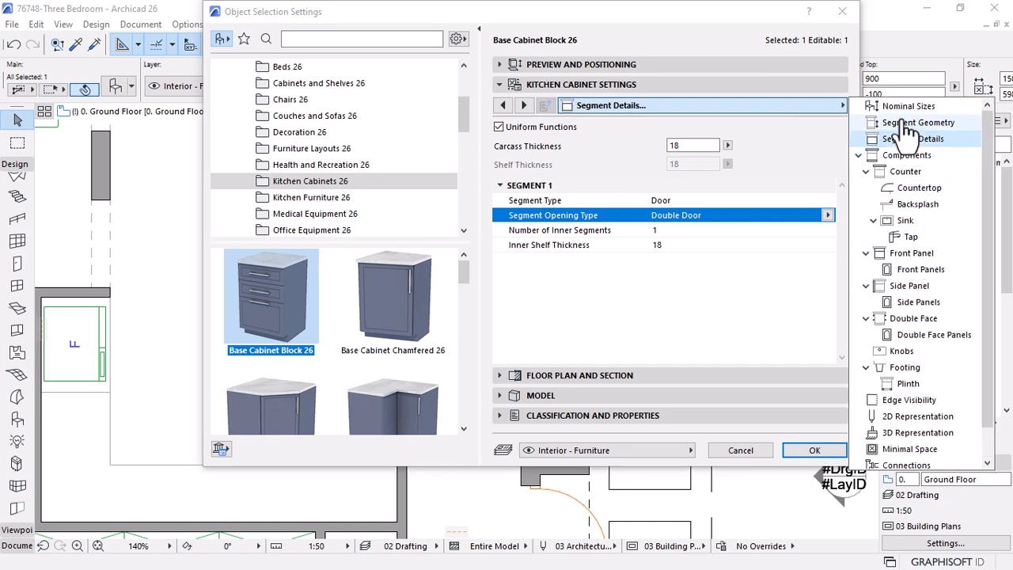
click(921, 417)
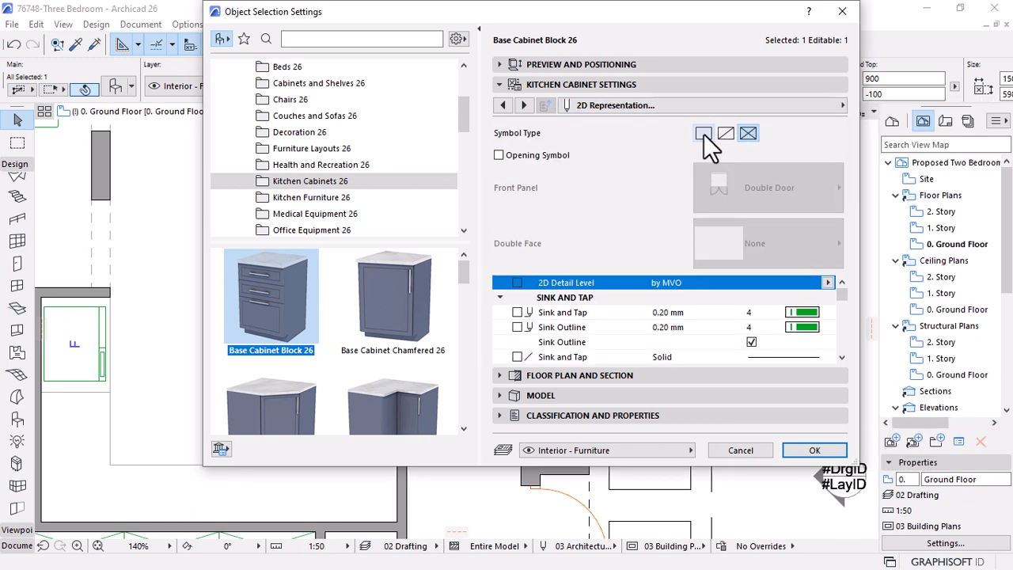
click(703, 133)
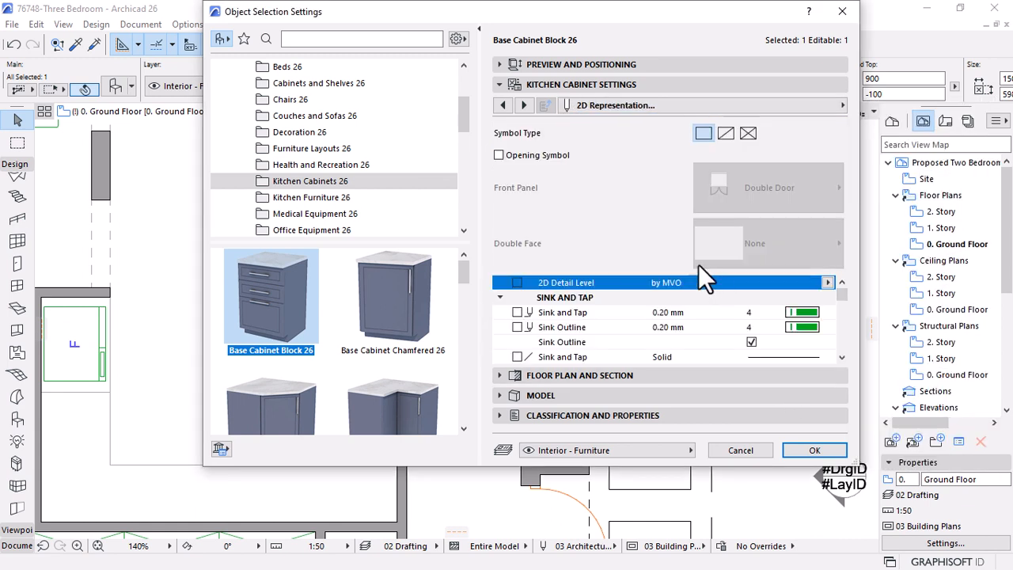
click(499, 155)
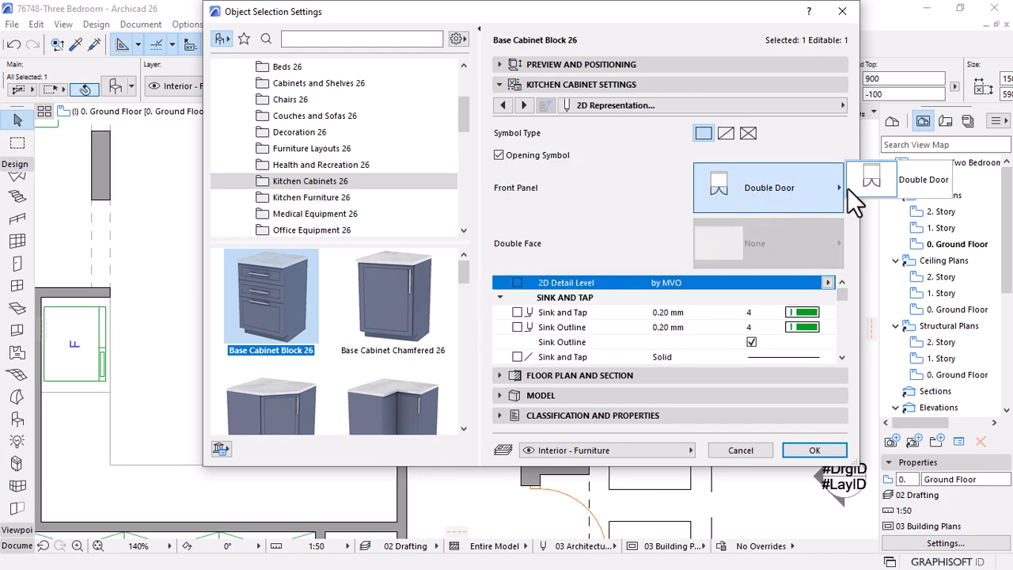
click(816, 450)
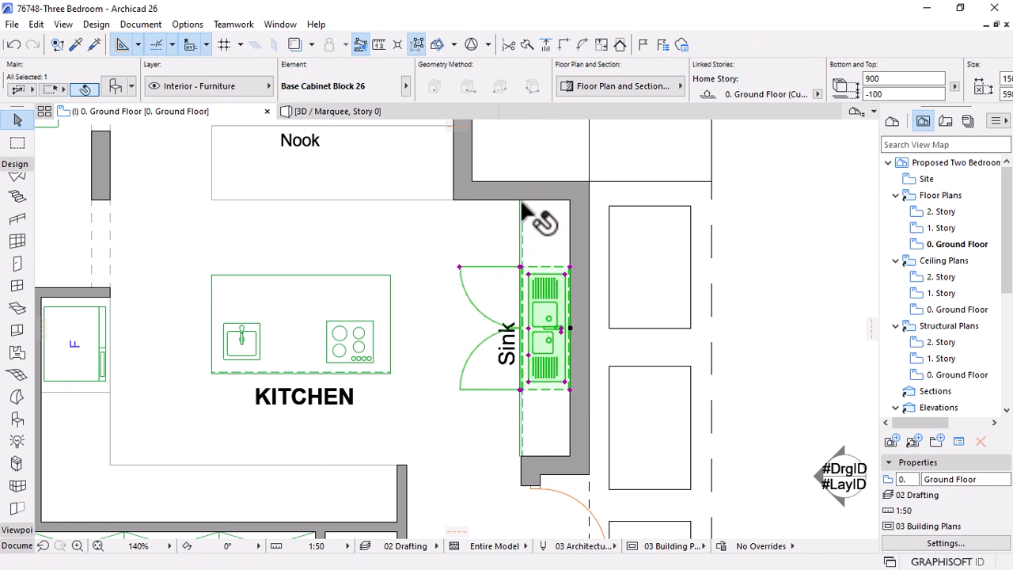
key(Escape)
Reduce the opening symbol angle of the sink cabinet's double doors to about 52°
scroll(687, 274, down, 3)
scroll(578, 277, up, 2)
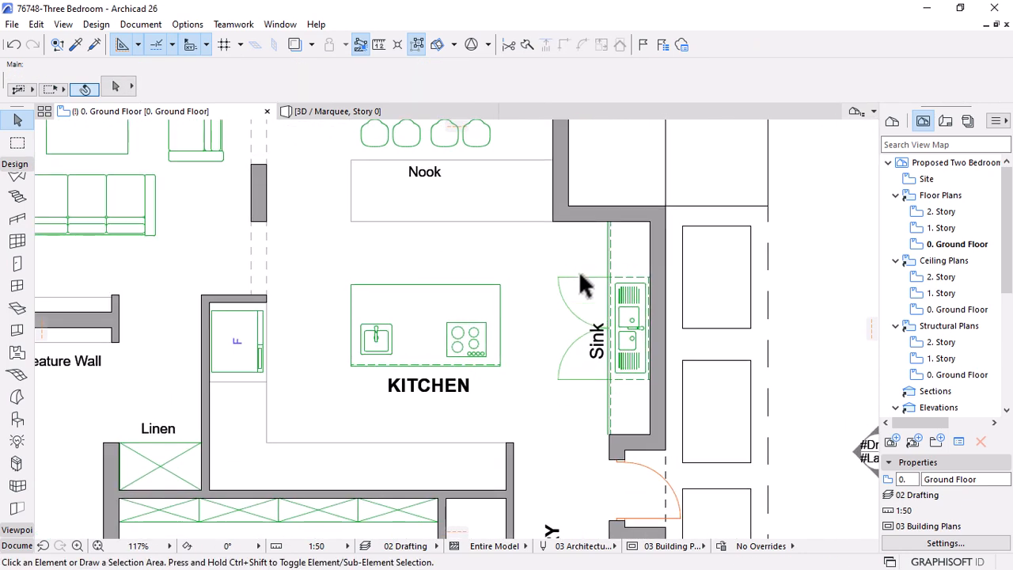
scroll(581, 277, up, 2)
click(544, 262)
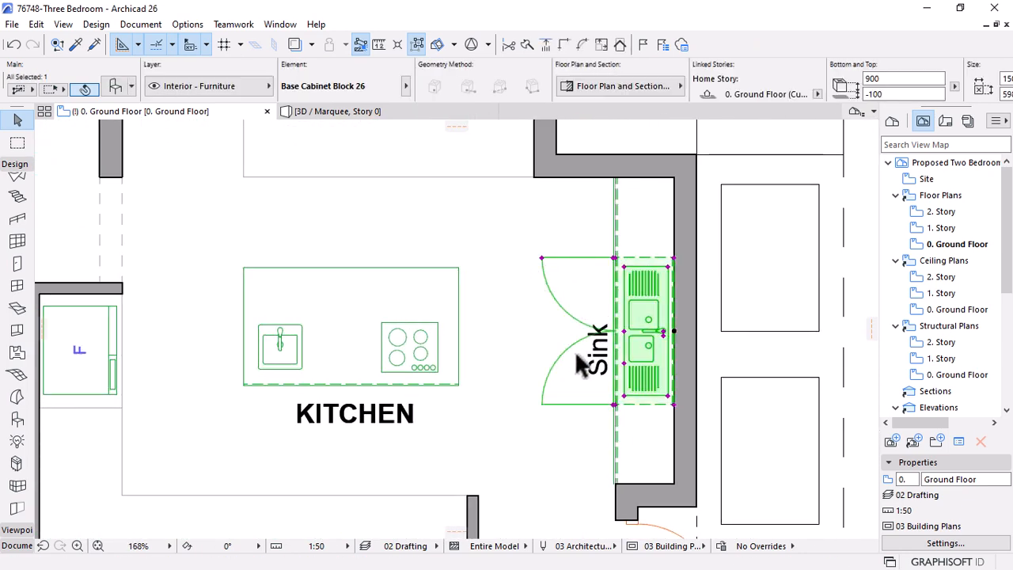
scroll(582, 366, up, 3)
click(518, 189)
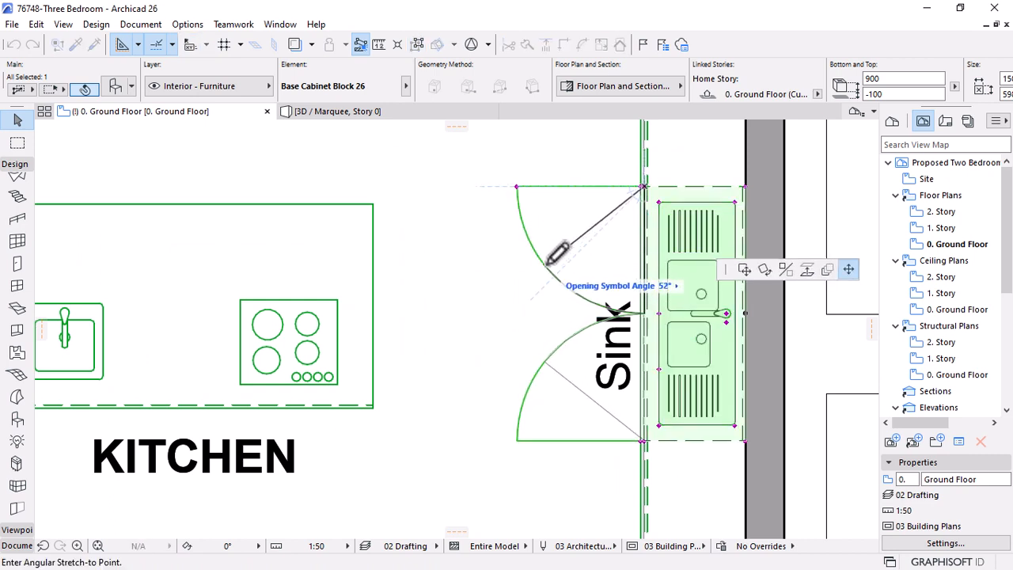
click(495, 273)
scroll(543, 285, down, 3)
scroll(557, 329, down, 2)
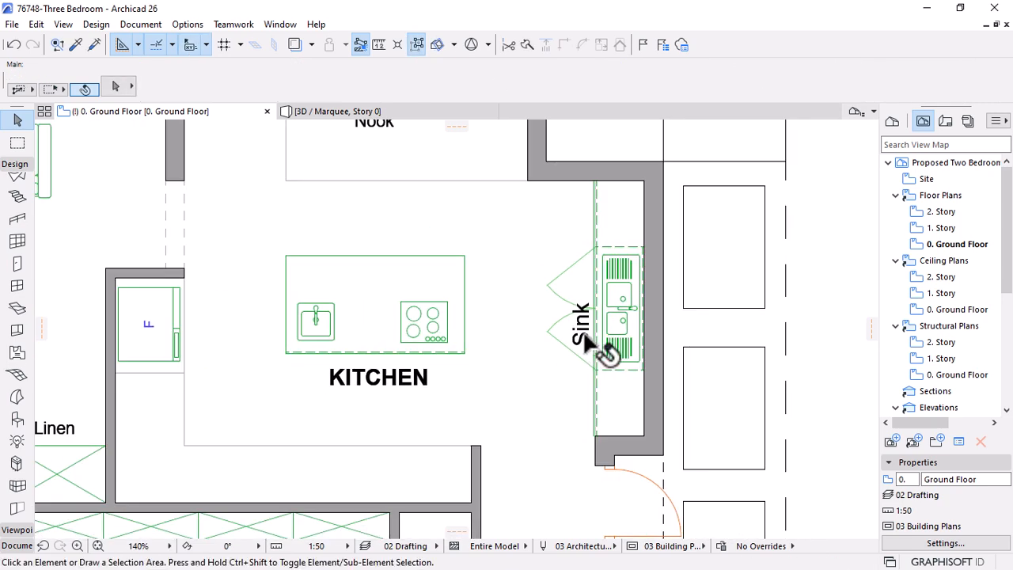
Move the Sink label slightly down along the front of the sink cabinet
click(604, 349)
scroll(603, 340, up, 4)
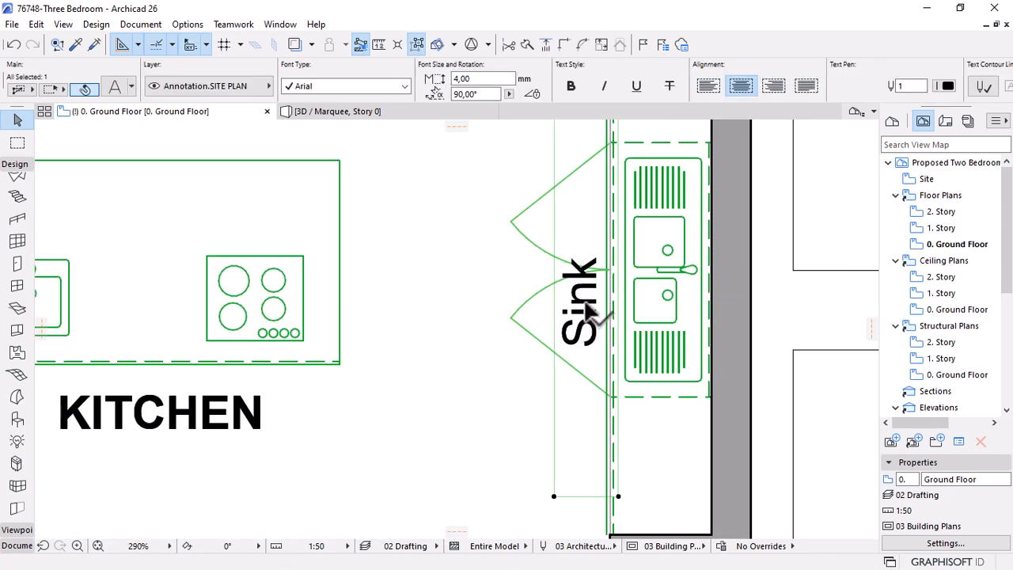
click(586, 306)
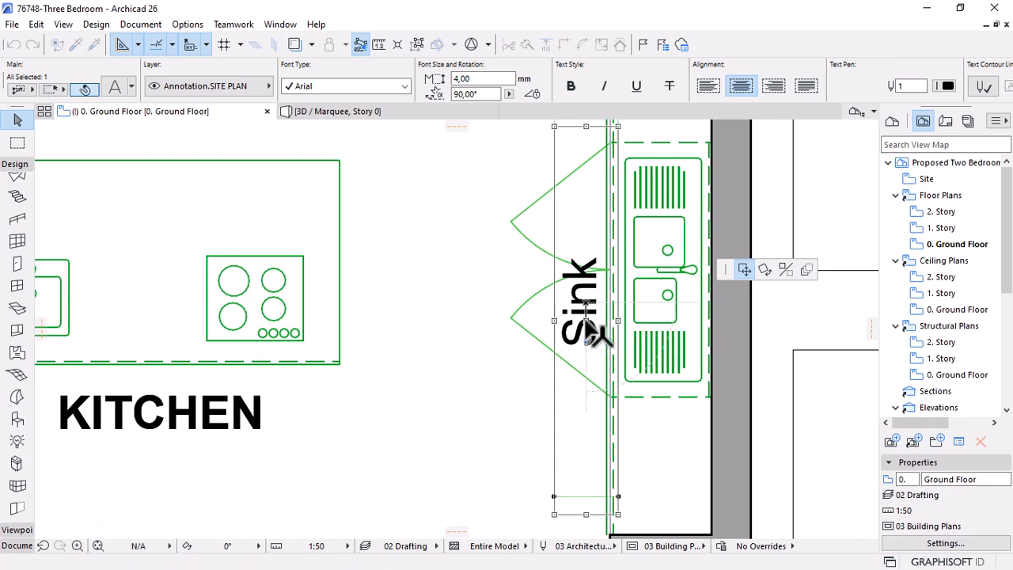
click(586, 320)
click(524, 354)
scroll(526, 357, down, 5)
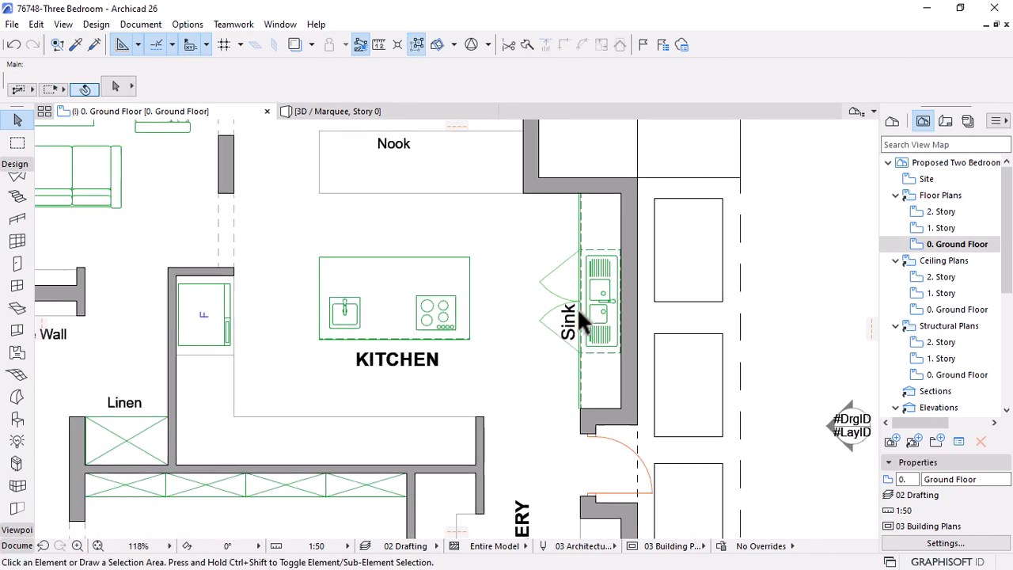
Turn on the opening symbol for the two base cabinets flanking the sink cabinet, with Drawer 2 as the front panel
scroll(495, 267, up, 3)
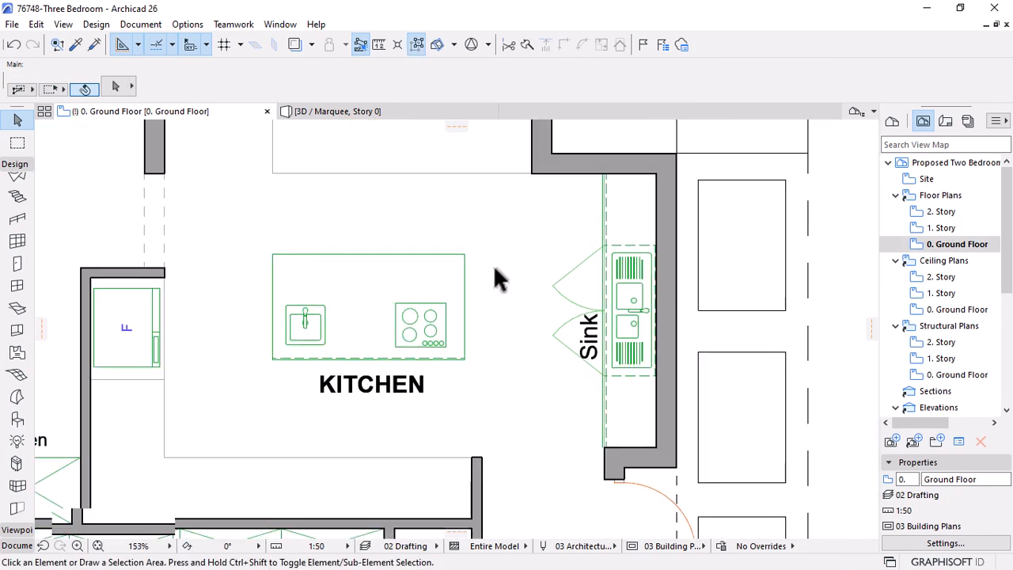
click(630, 207)
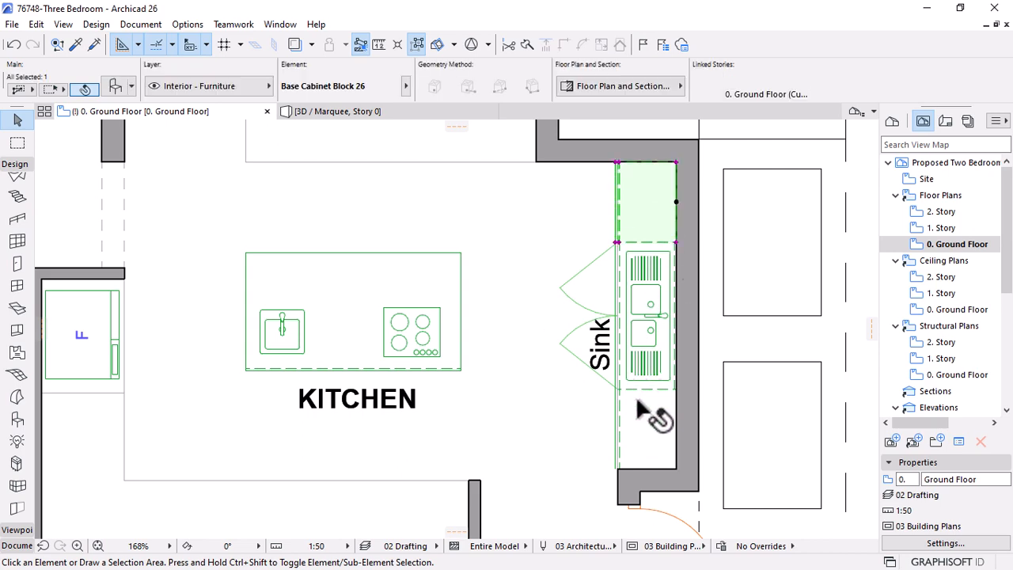
shift+click(649, 414)
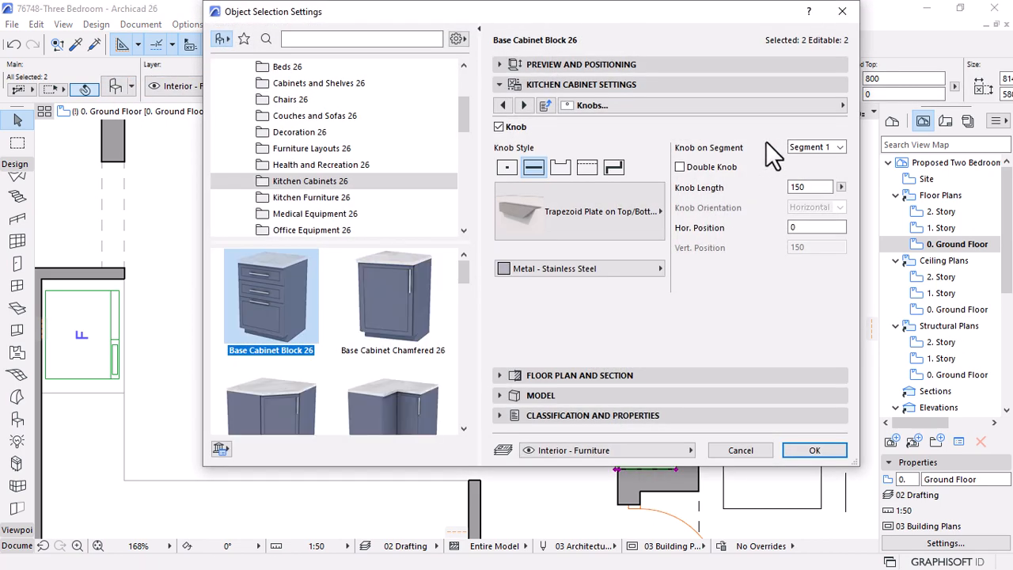
click(823, 107)
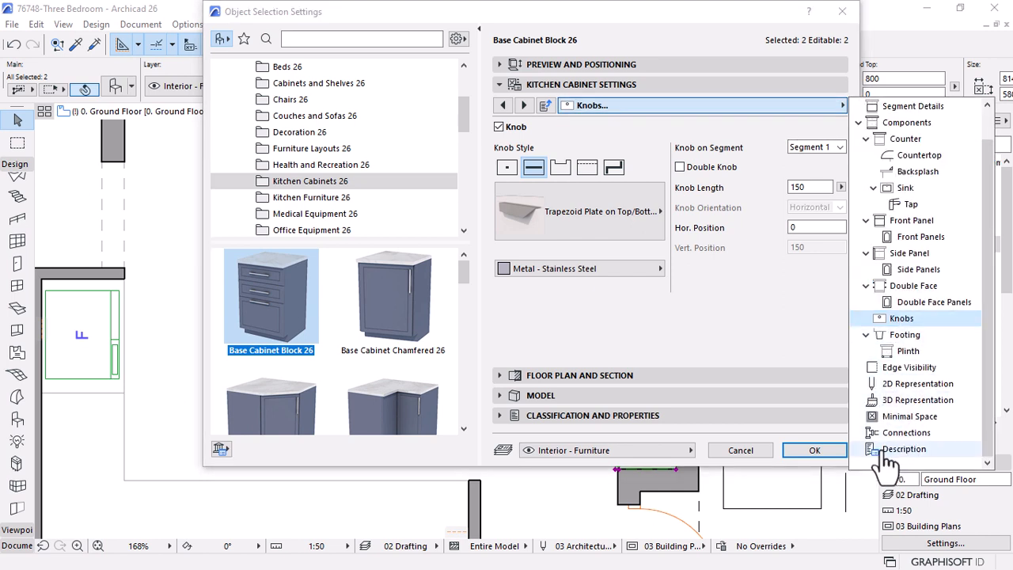
click(918, 383)
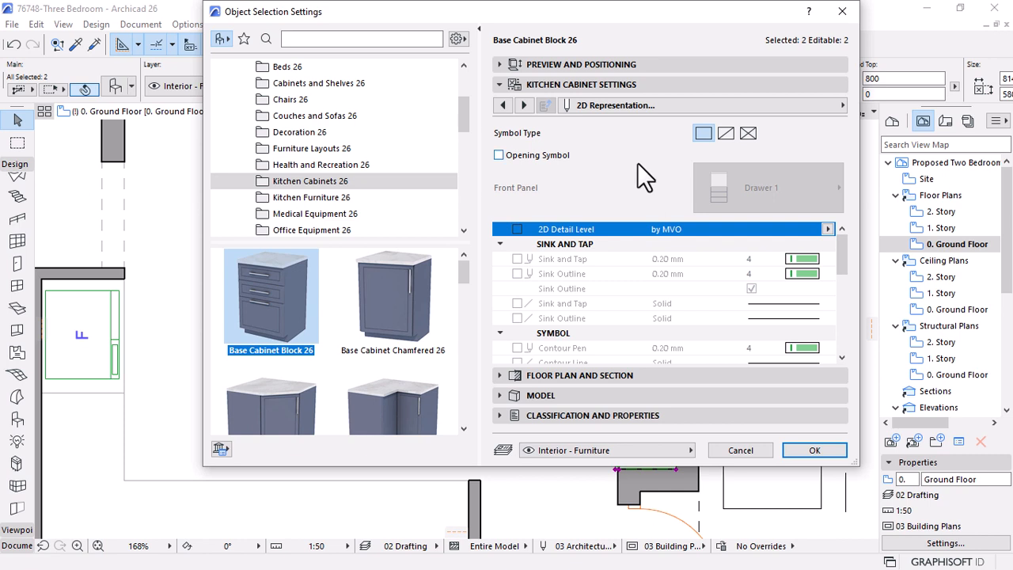
click(547, 154)
click(764, 188)
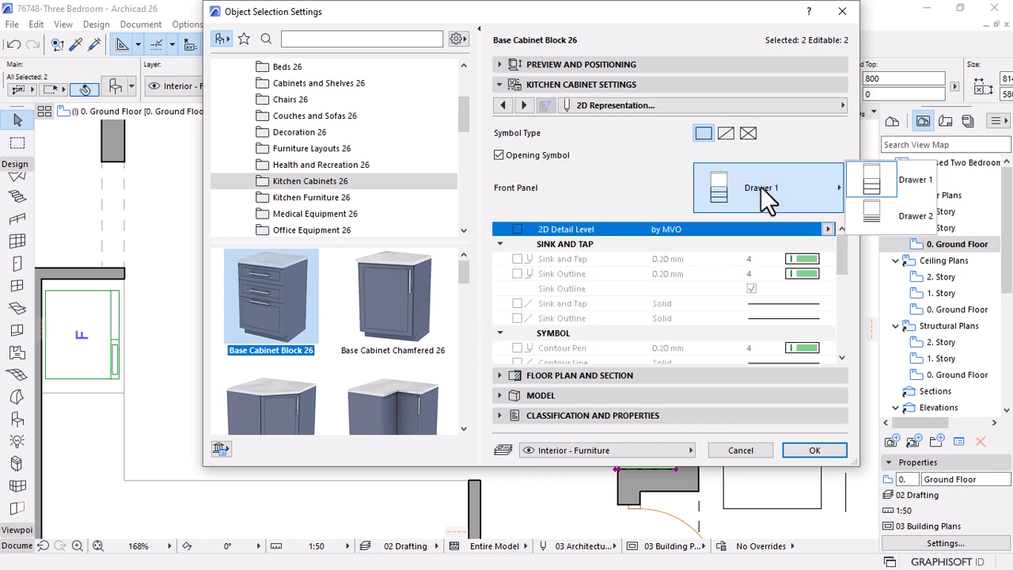
click(872, 210)
click(811, 449)
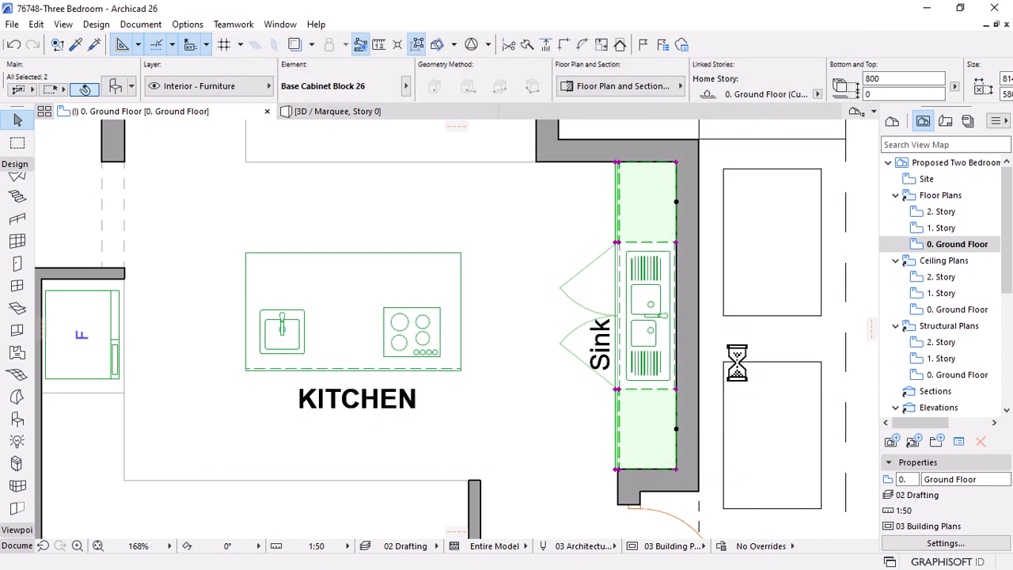
click(769, 380)
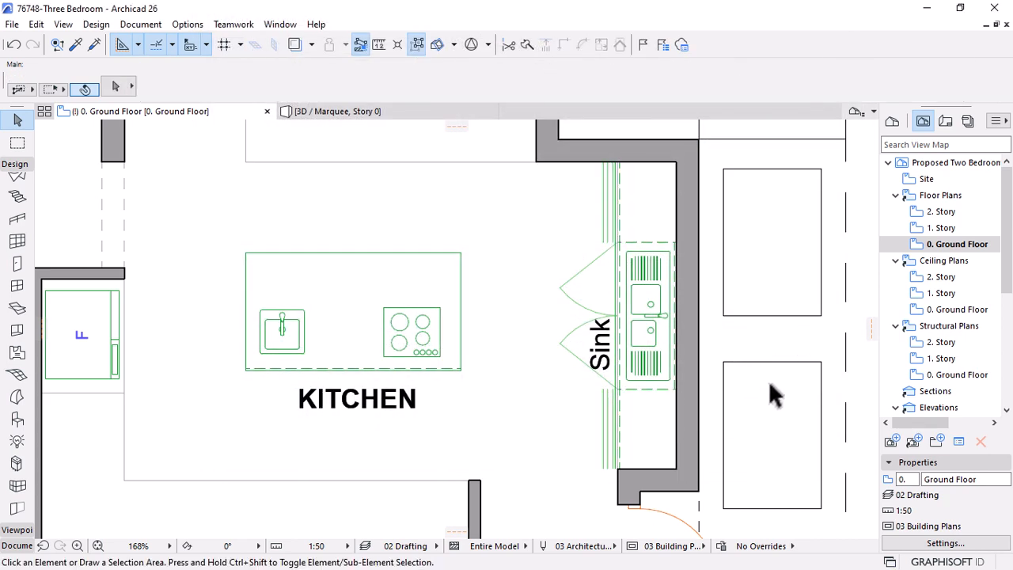
Undo the opening symbol change on the two flanking base cabinets and deselect them
scroll(769, 380, down, 3)
scroll(700, 396, up, 5)
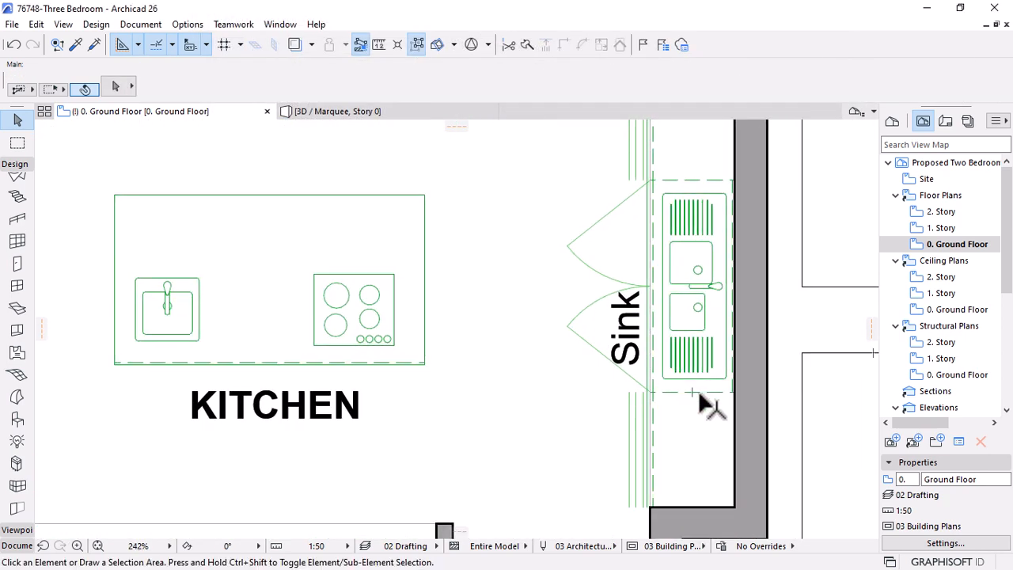
key(ctrl+z)
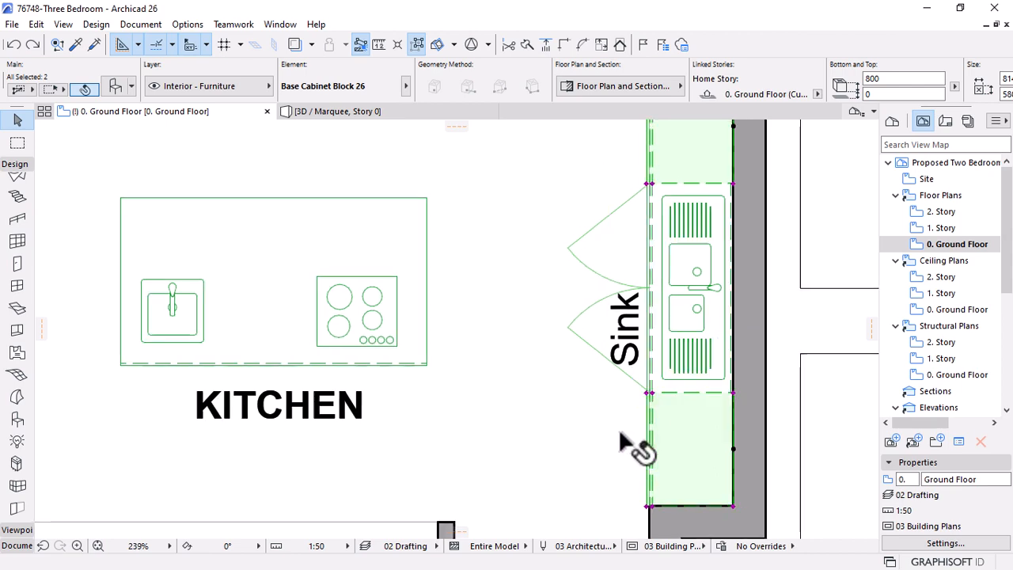
scroll(654, 393, down, 4)
click(738, 311)
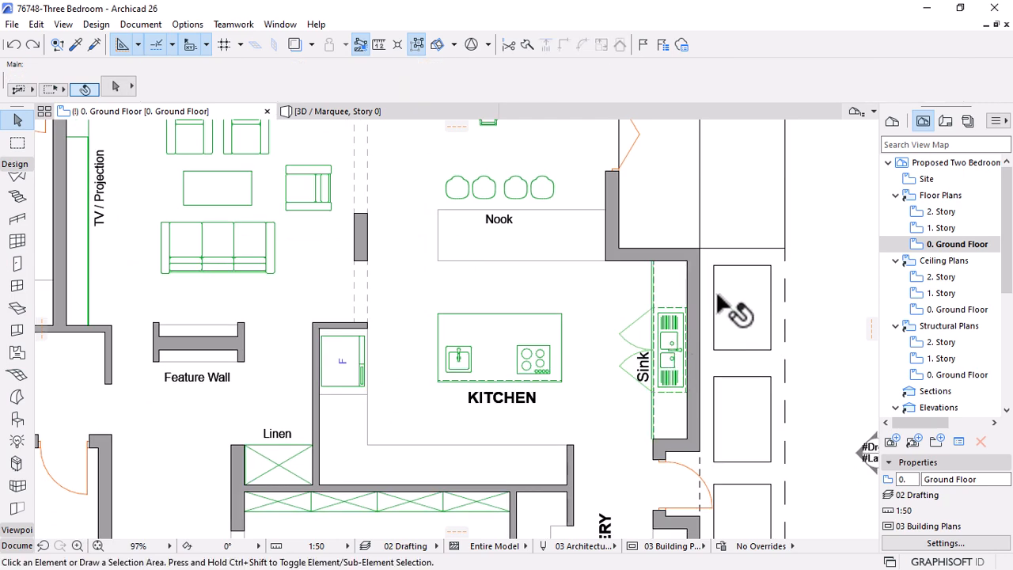
Copy the base cabinet below the sink cabinet to the kitchen's lower-right inner corner, beside the short wall near the scullery
scroll(712, 252, down, 2)
scroll(372, 400, up, 3)
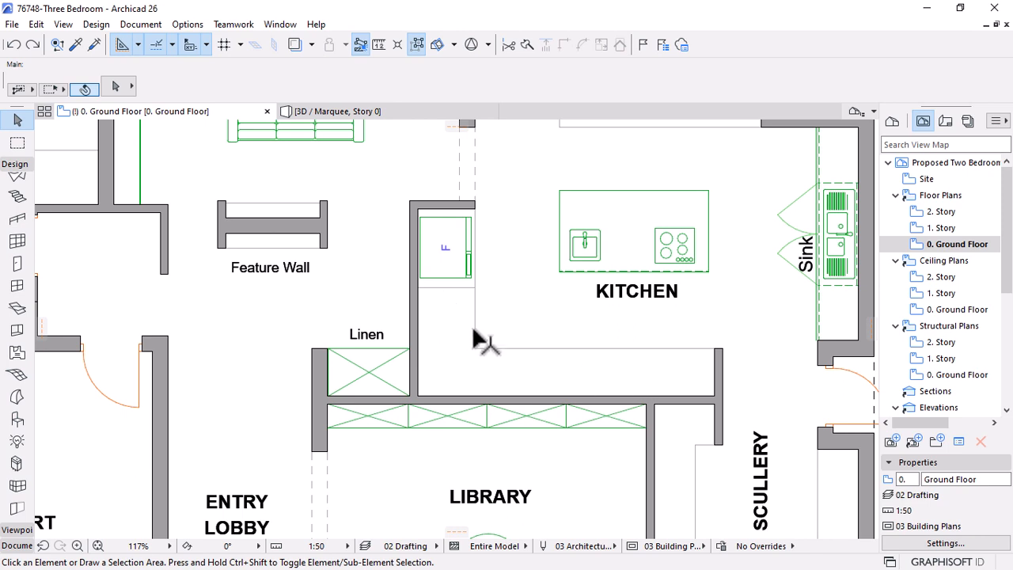
scroll(471, 328, down, 2)
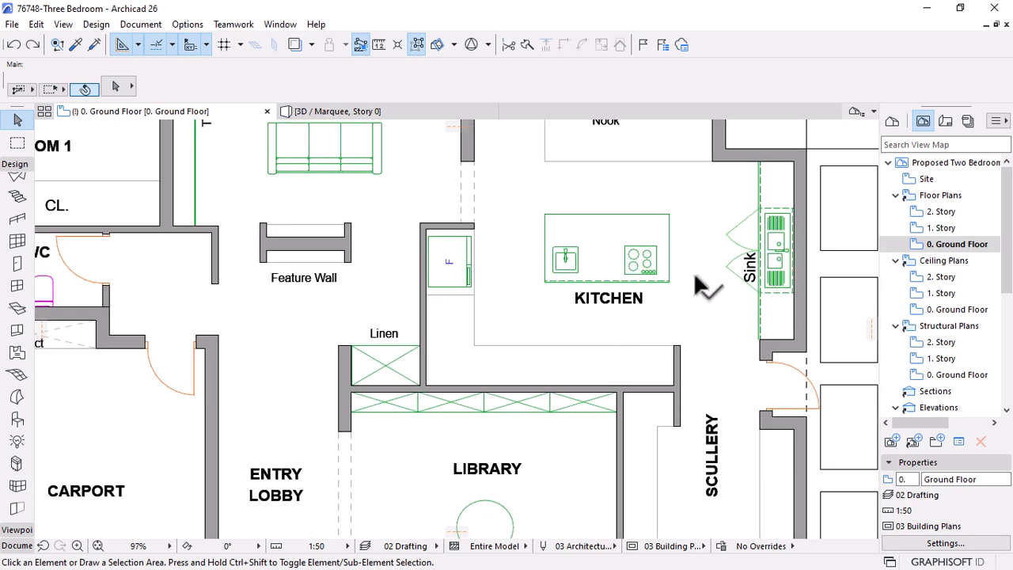
click(794, 340)
click(744, 269)
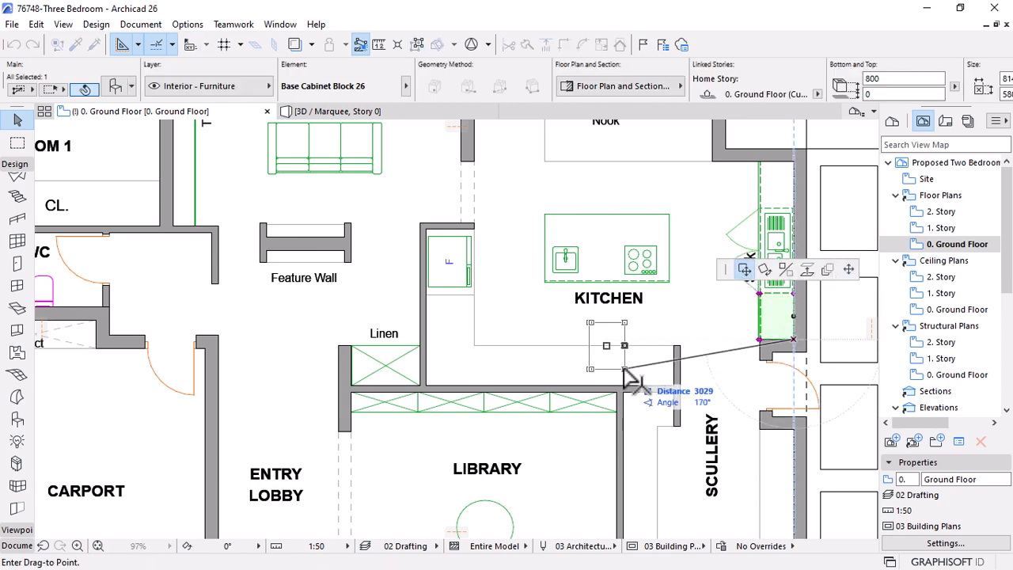
scroll(672, 392, up, 4)
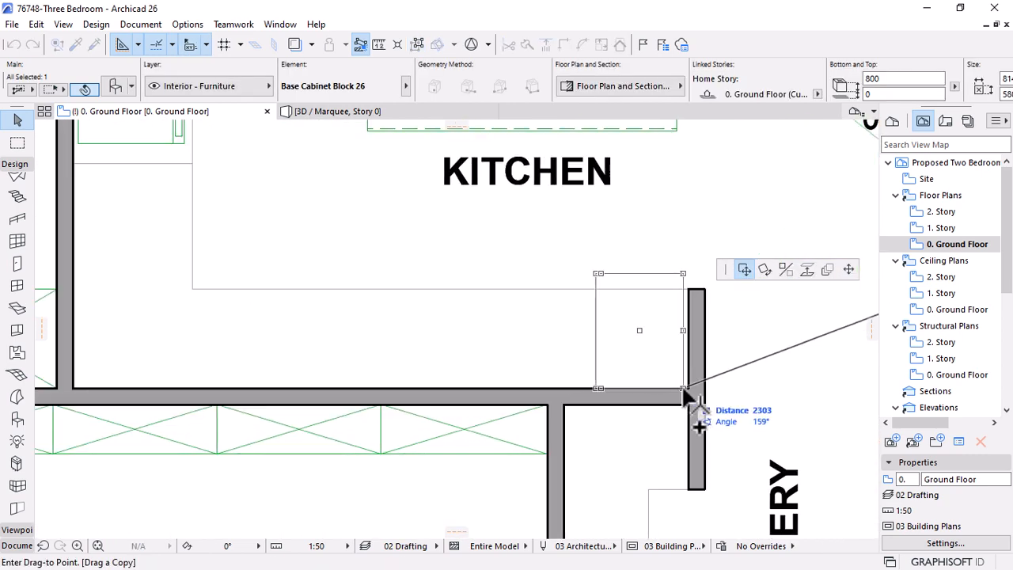
click(687, 389)
Rotate the copied cabinet 90° clockwise about its lower-right corner and move it left to sit against the short wall
key(ctrl+e)
click(688, 388)
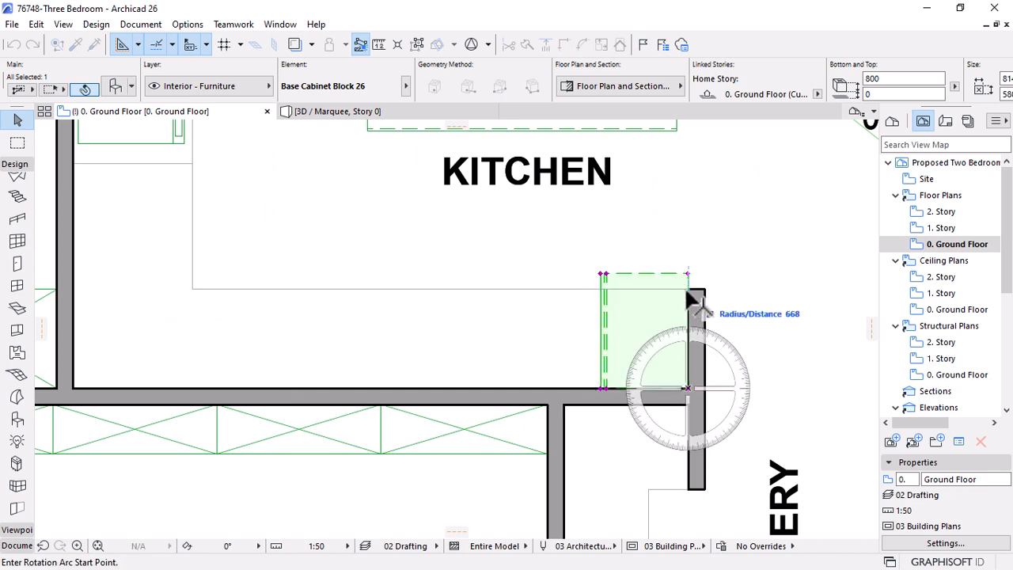
click(688, 274)
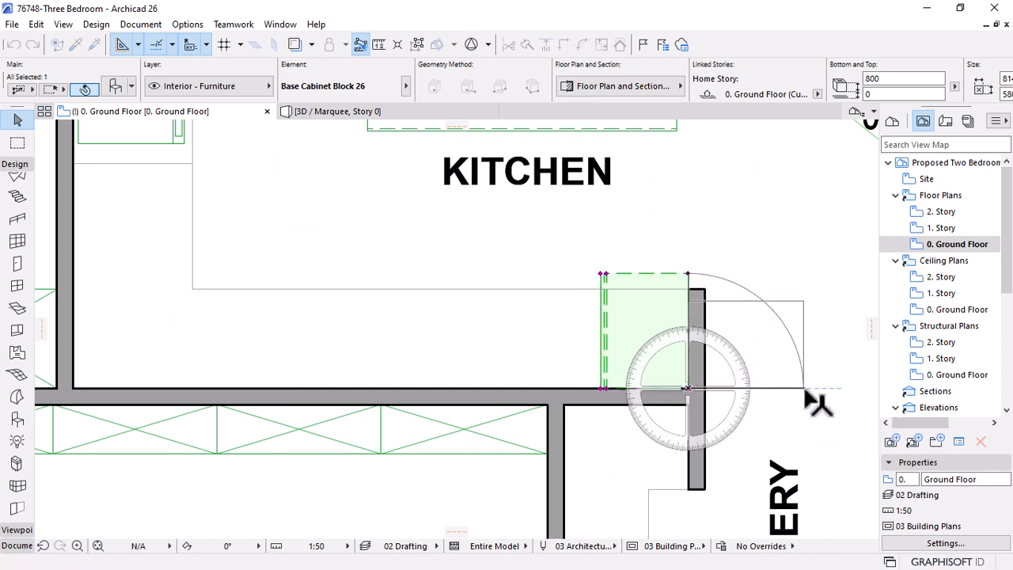
click(804, 389)
key(ctrl+d)
click(804, 389)
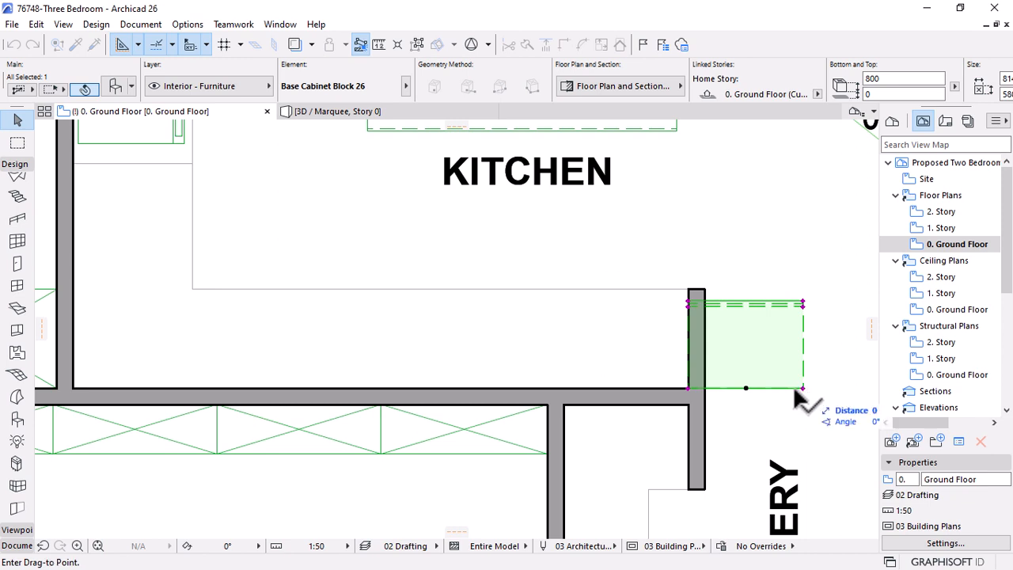
click(688, 389)
scroll(690, 308, up, 5)
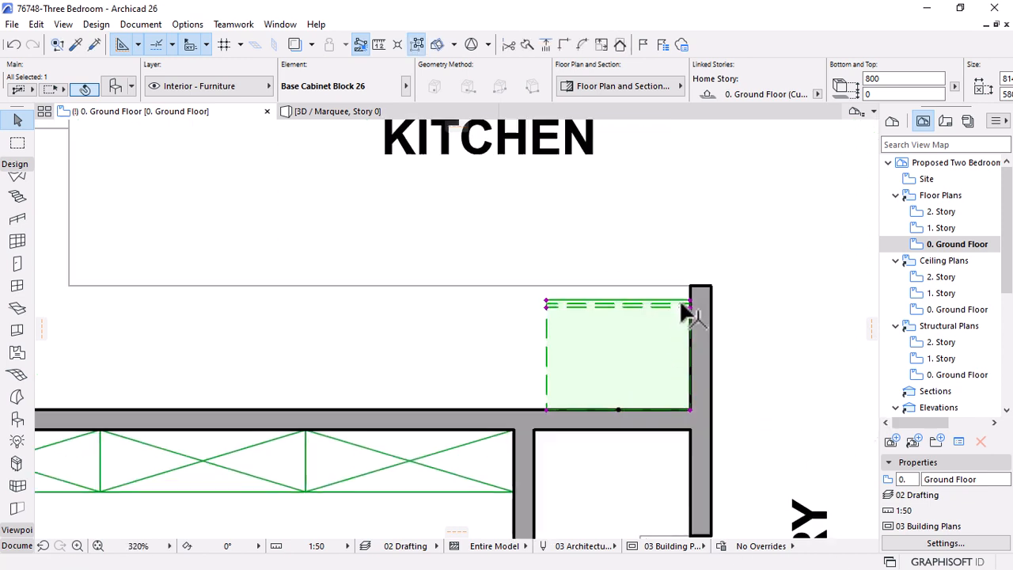
Stretch the front edge of the copied cabinet's countertop up to the counter line at the short wall's end
click(702, 296)
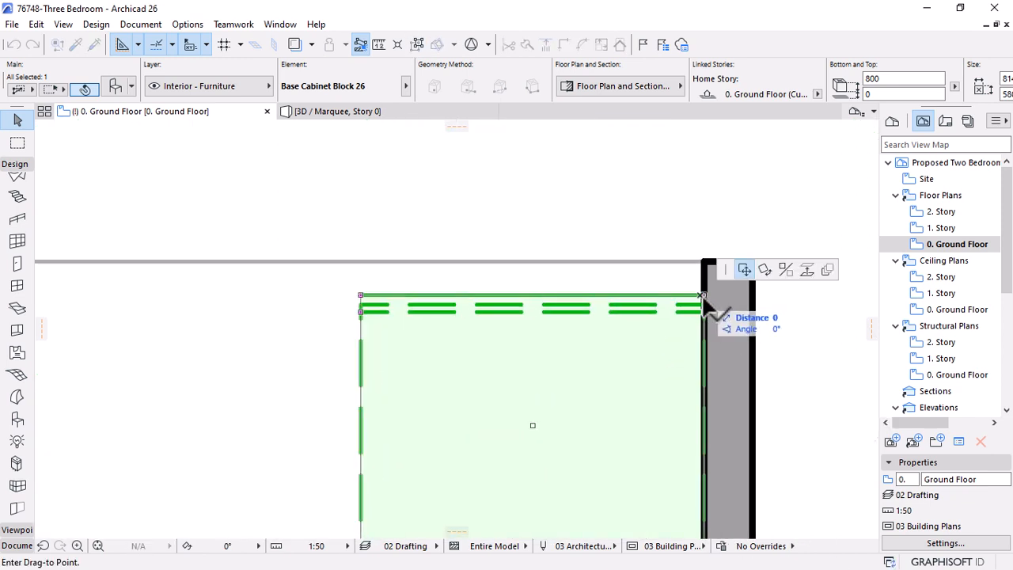
click(703, 295)
click(704, 294)
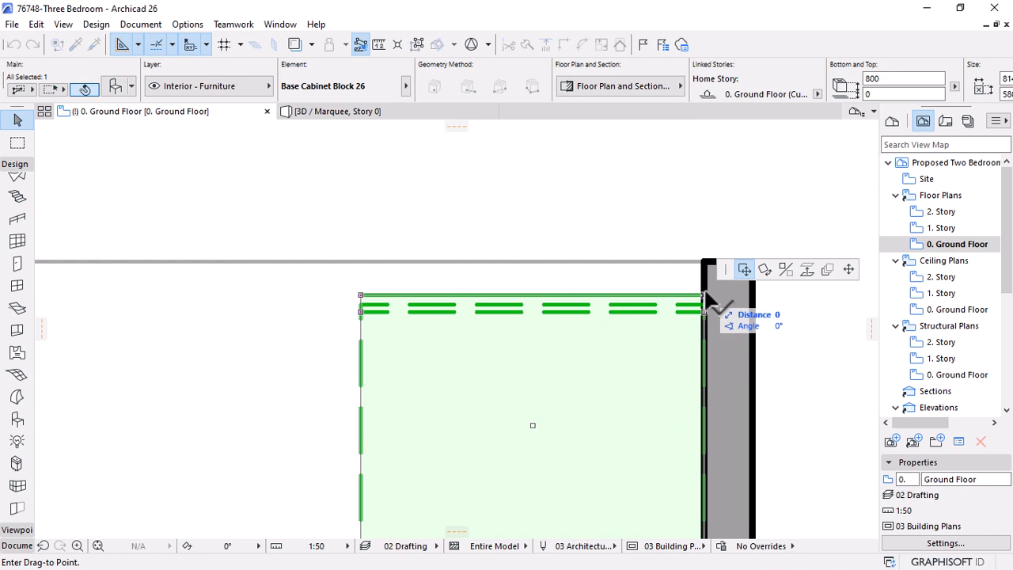
click(848, 270)
click(719, 232)
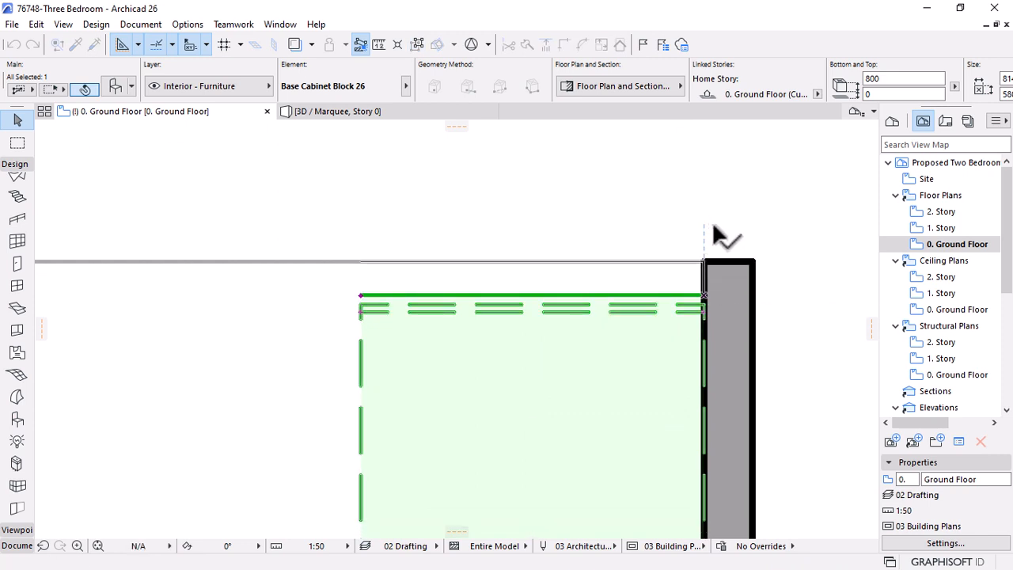
scroll(709, 307, down, 3)
scroll(708, 307, down, 2)
click(463, 289)
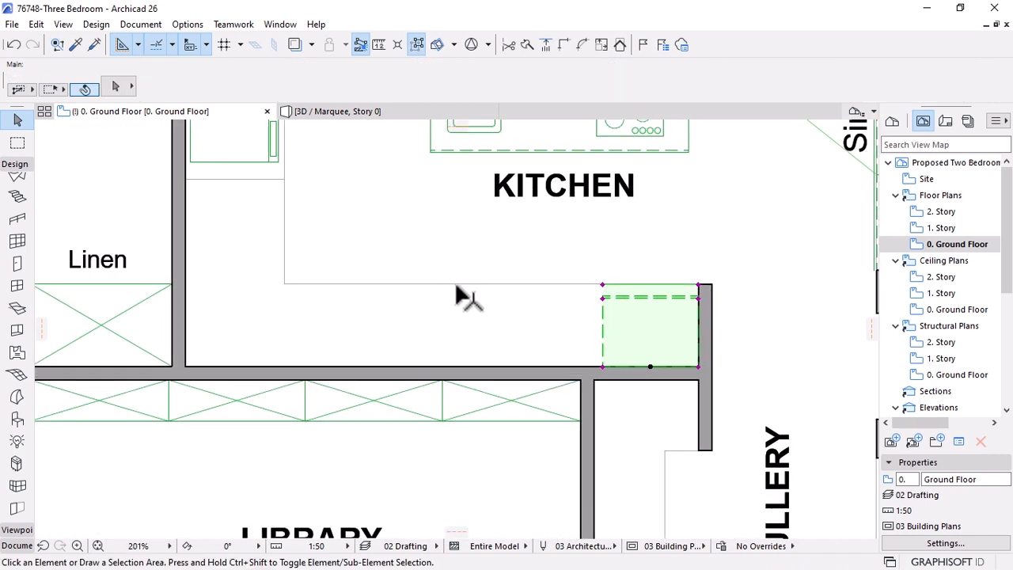
Stretch the copied cabinet's carcass depth to about 700 mm so its front meets the counter line at the wall's end
click(651, 316)
scroll(701, 305, up, 5)
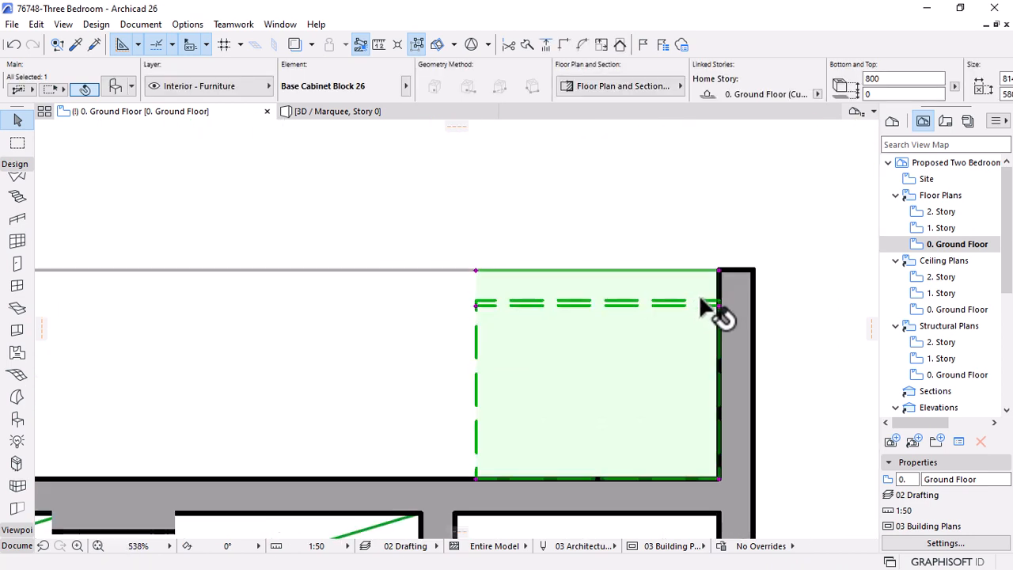
click(726, 310)
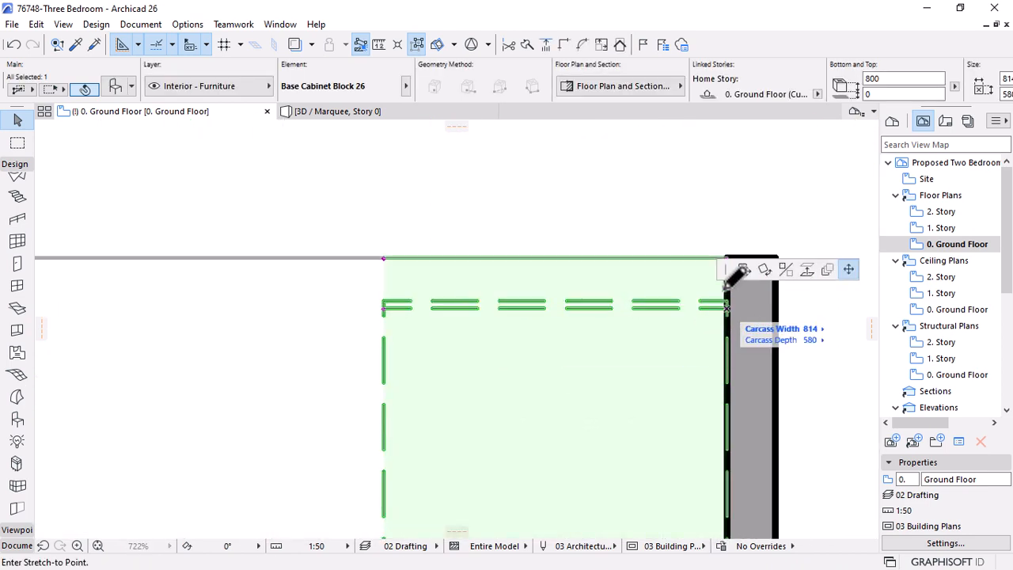
scroll(727, 321, up, 2)
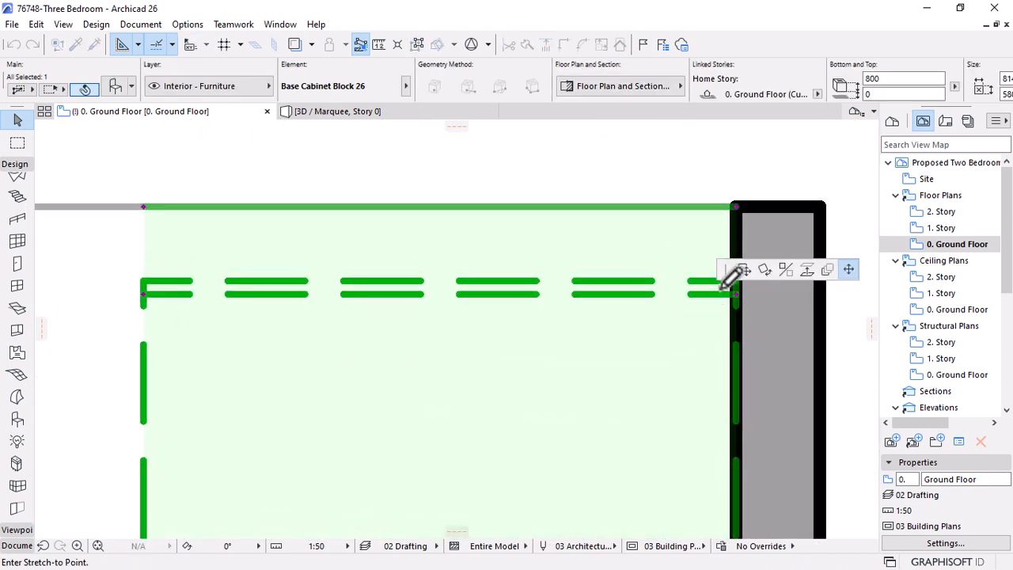
click(735, 228)
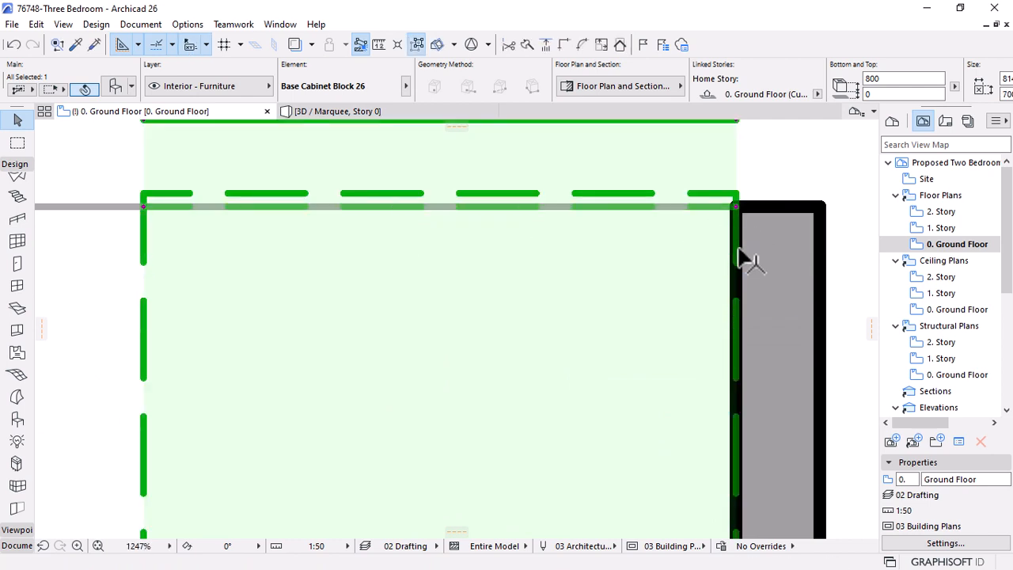
scroll(744, 277, down, 2)
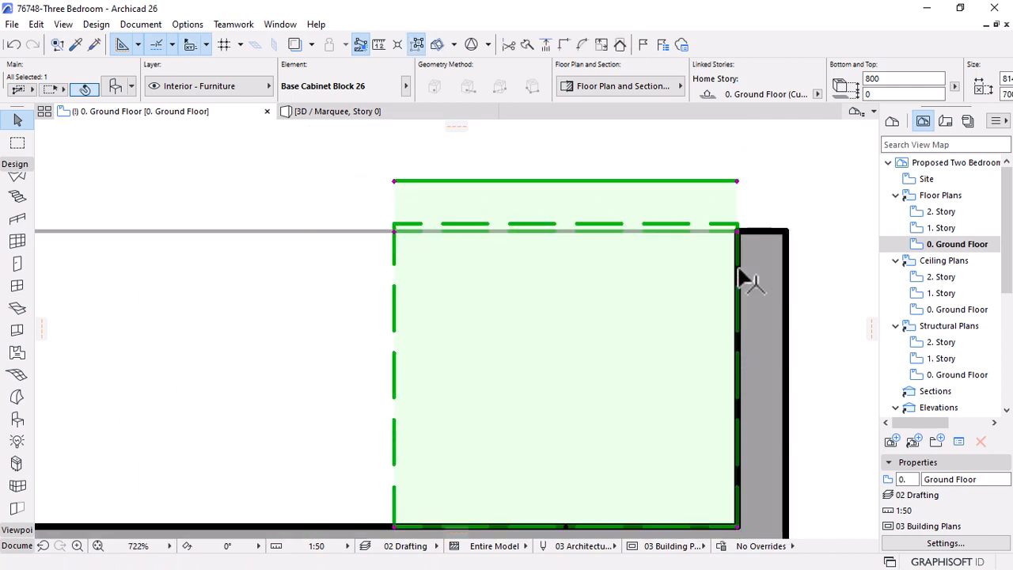
Pull the cabinet's countertop front edge back to the carcass front to remove the overhang
click(736, 181)
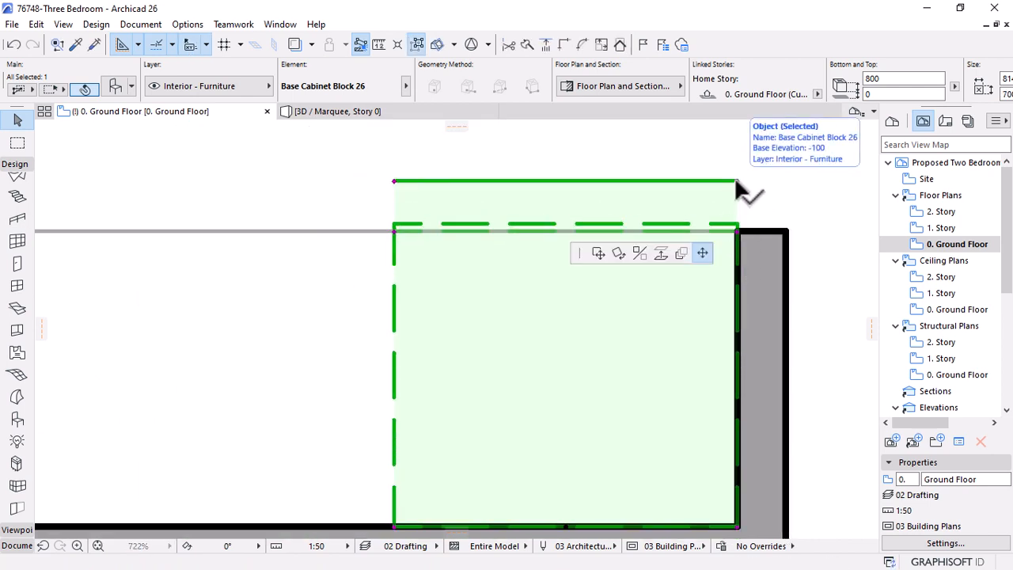
click(739, 226)
key(Escape)
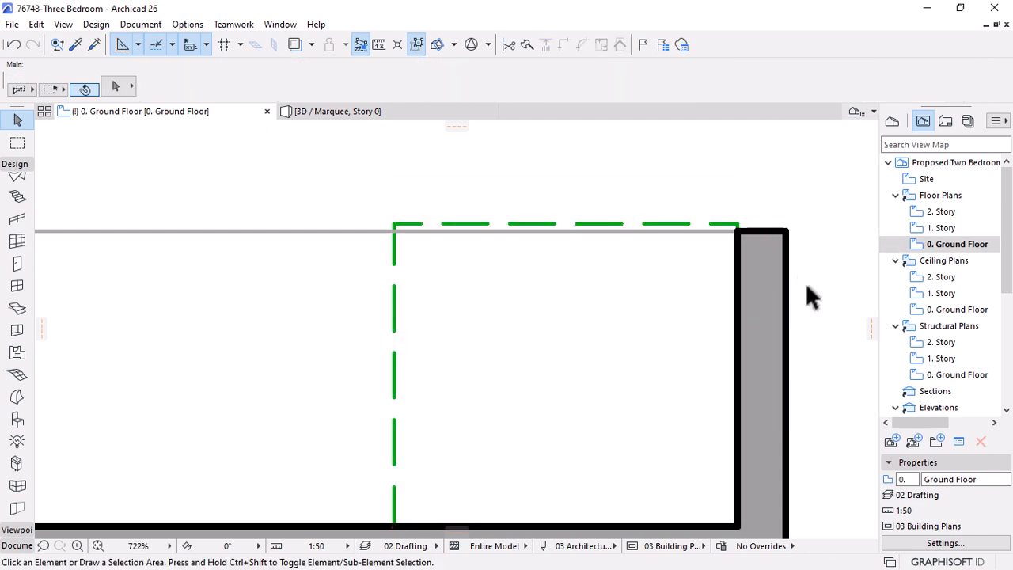
Copy the cabinet at the short wall's end three times leftward along the lower wall, each copy edge to edge at 814 mm spacing
scroll(822, 308, down, 5)
click(642, 330)
click(650, 330)
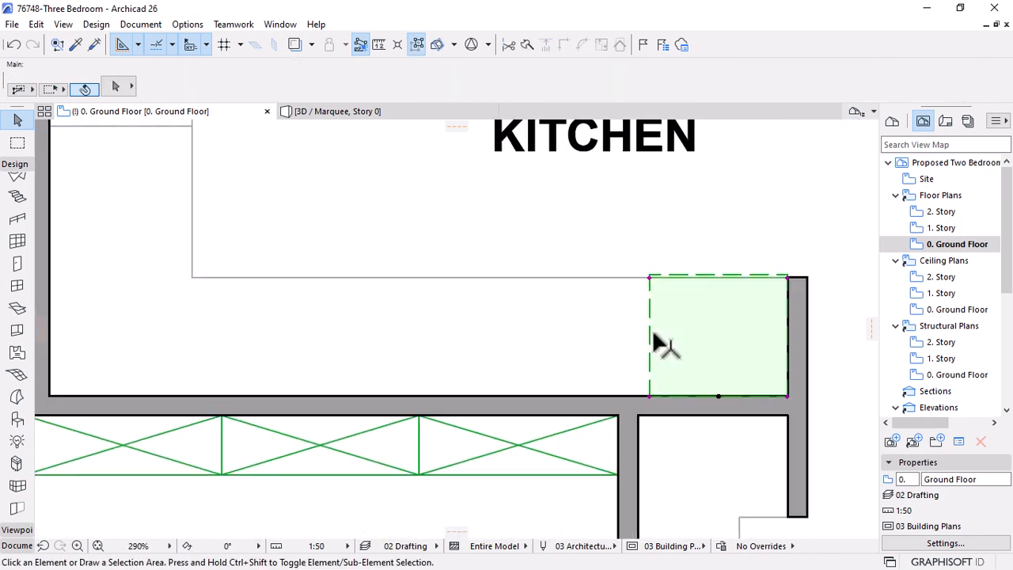
click(789, 396)
click(744, 271)
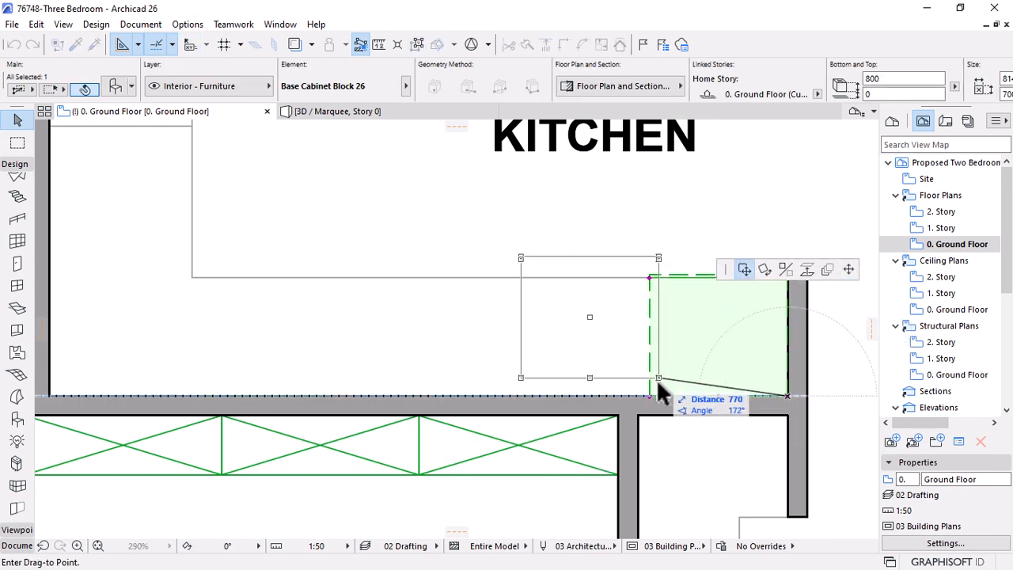
key(ctrl)
click(651, 396)
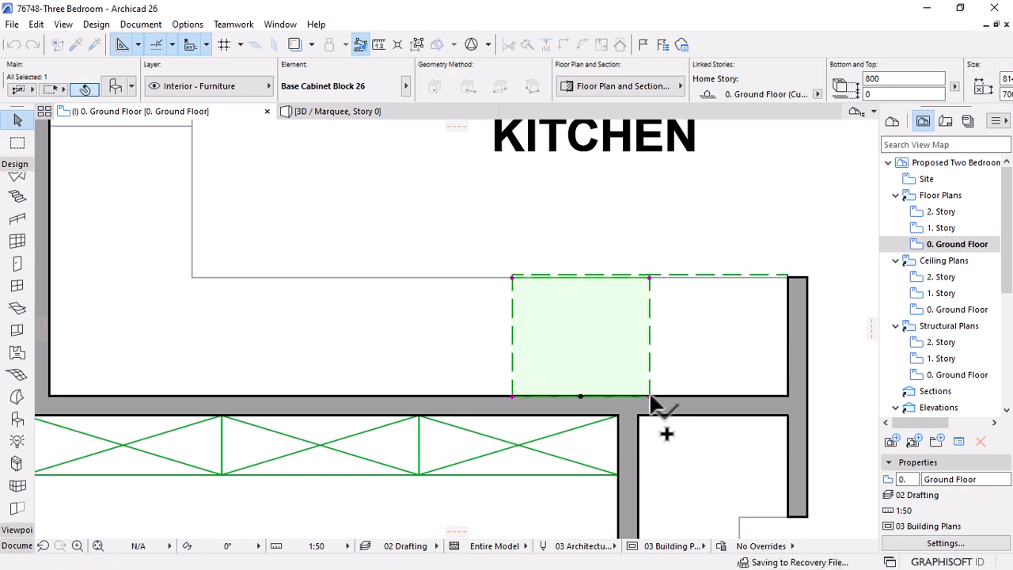
click(650, 397)
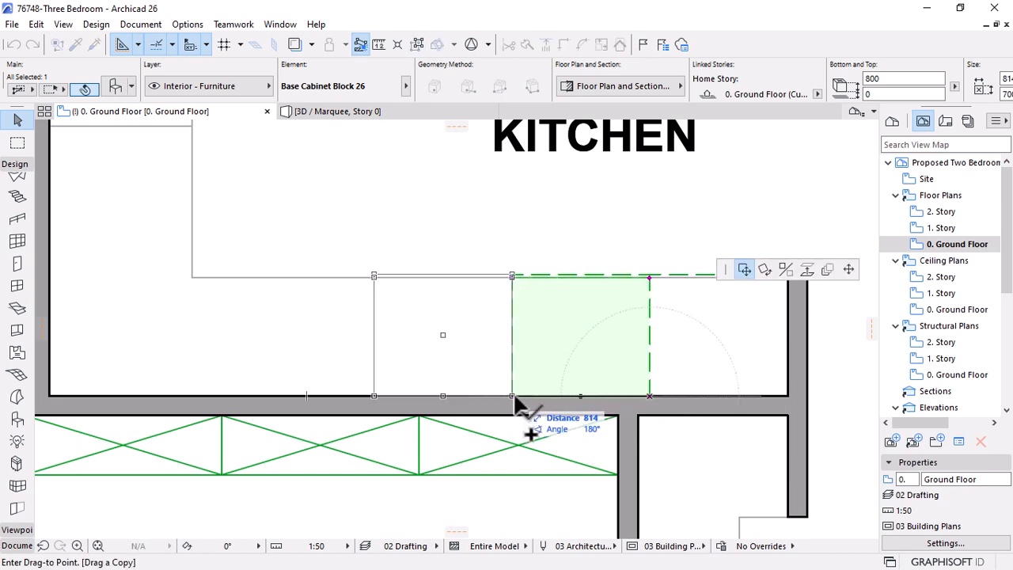
click(513, 399)
click(512, 399)
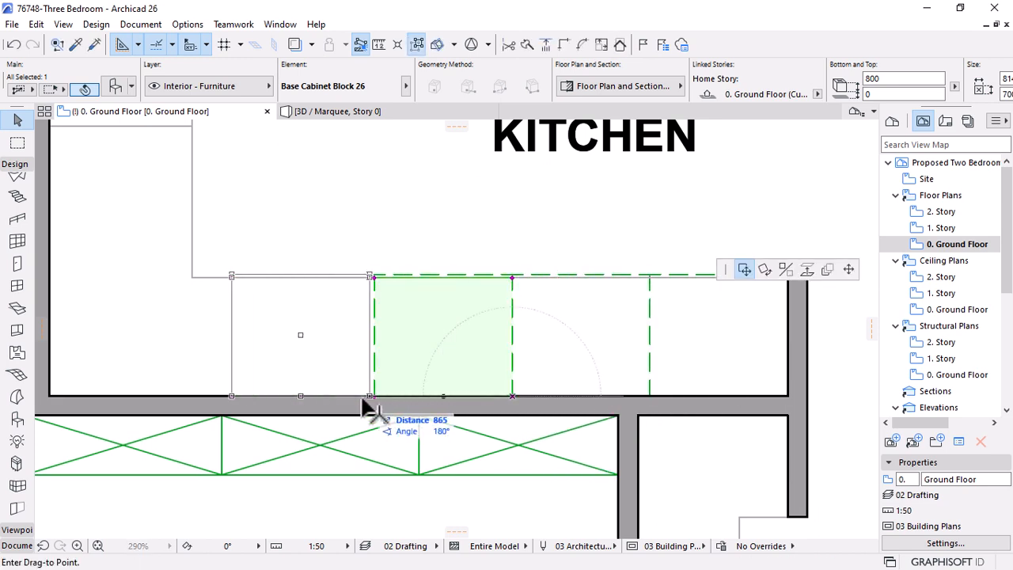
click(375, 400)
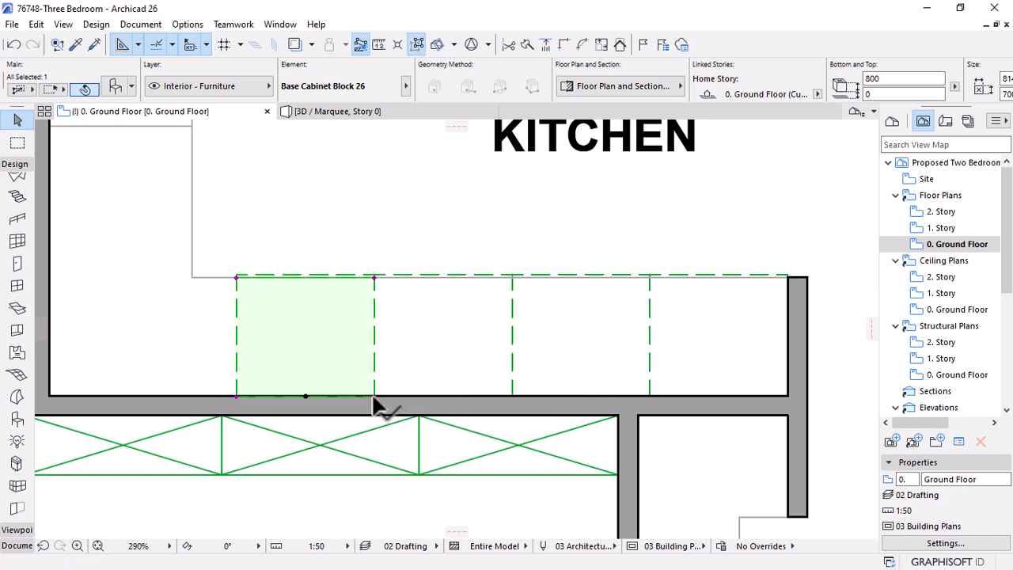
click(376, 401)
key(Escape)
Copy the leftmost base cabinet one more width (814 mm) to the left along the lower wall, into the counter's corner
scroll(671, 386, down, 2)
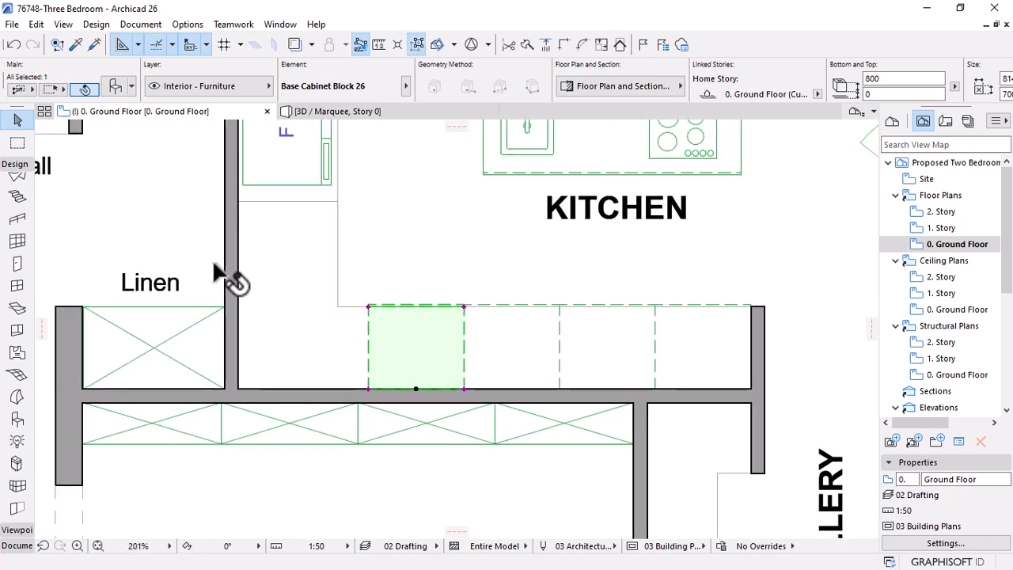
scroll(266, 301, up, 1)
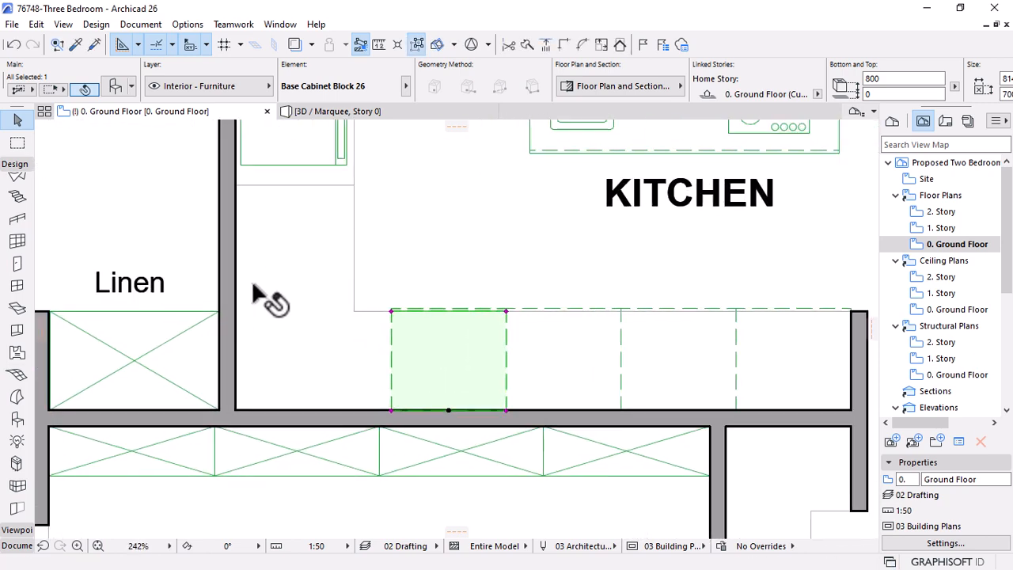
scroll(199, 260, up, 1)
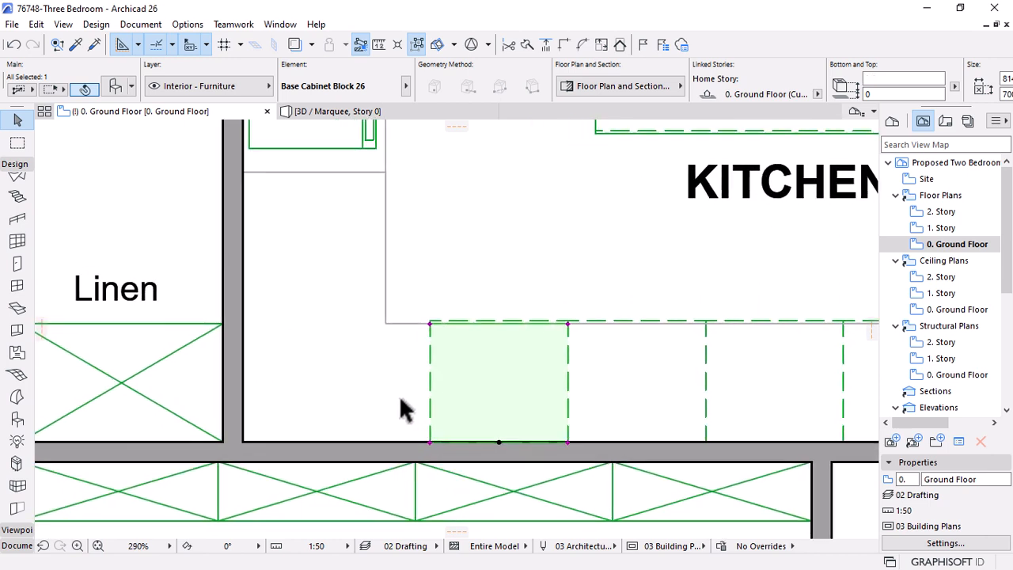
click(567, 444)
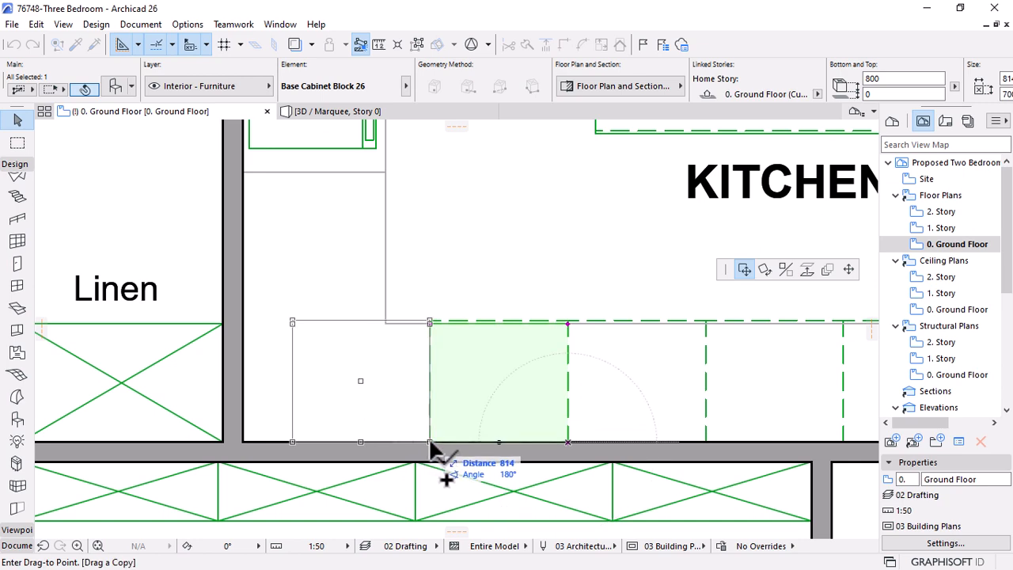
click(430, 444)
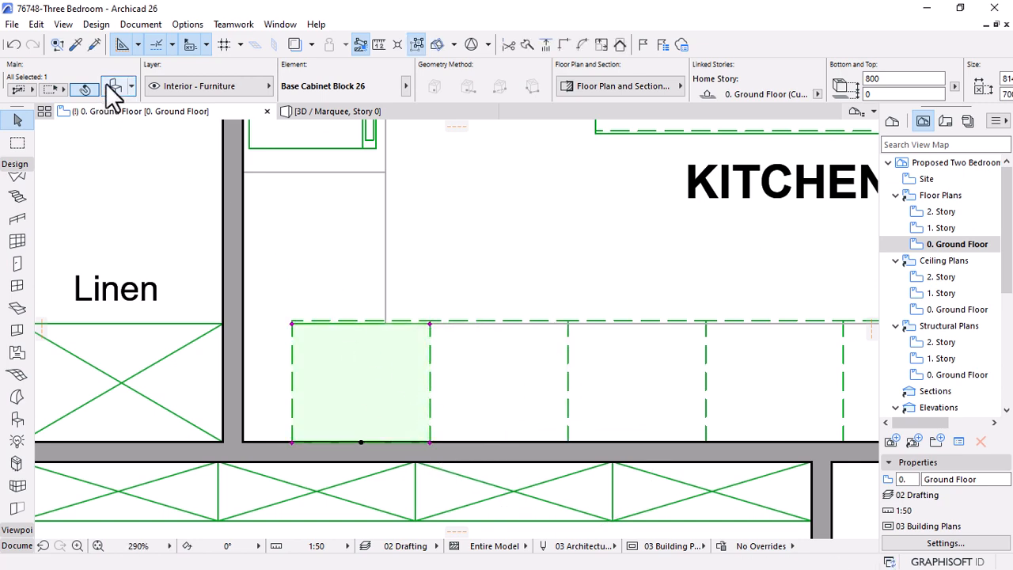
key(ctrl+t)
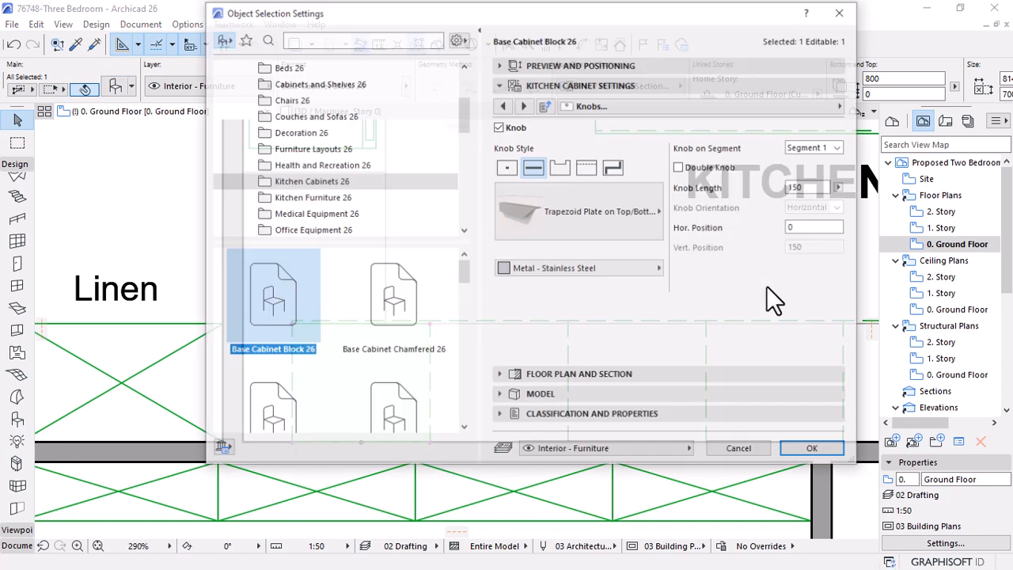
scroll(380, 339, down, 1)
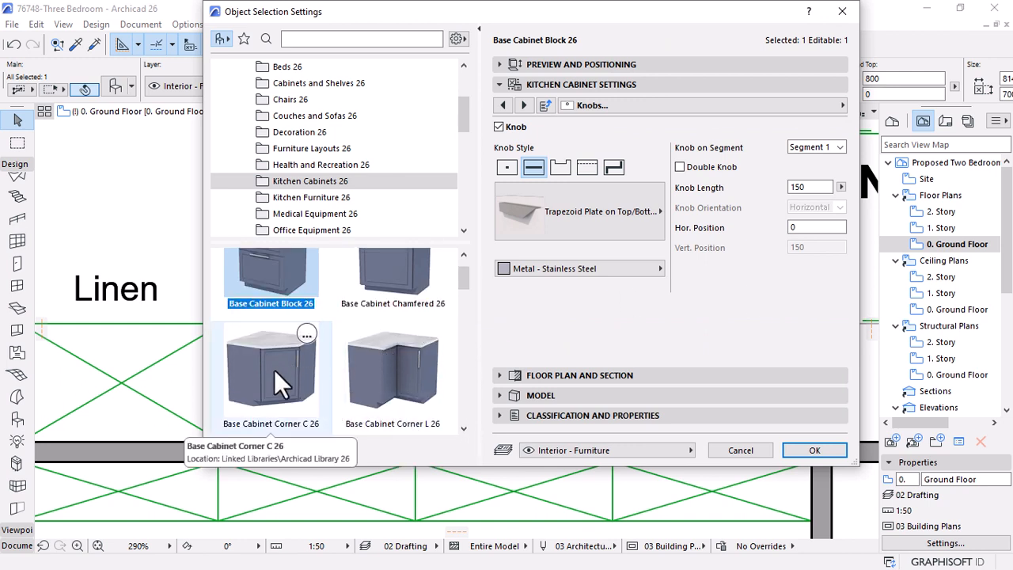
click(388, 377)
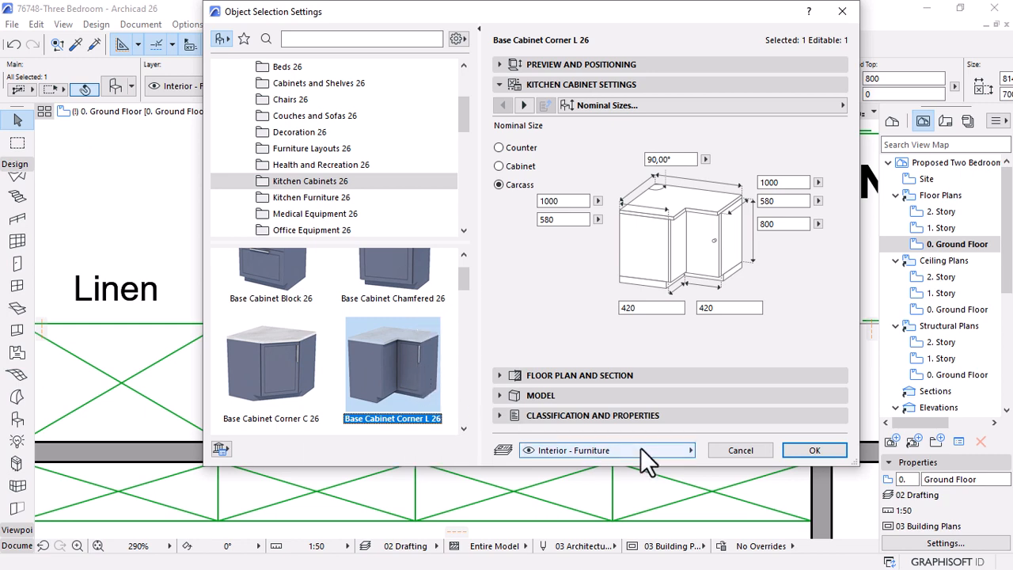
click(721, 449)
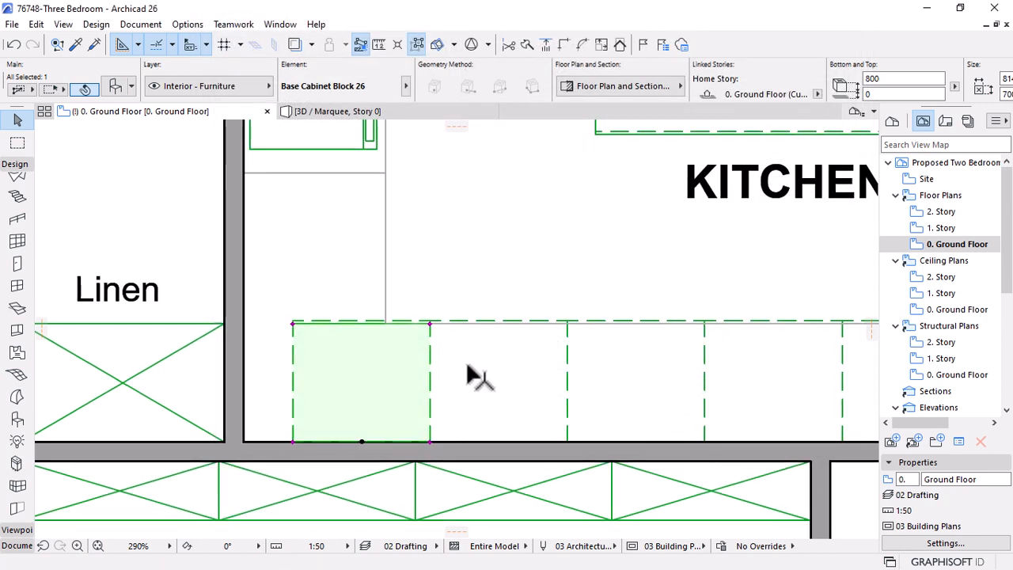
Change the leftmost base cabinet in the lower run to the Base Cabinet Corner L 26 object
scroll(474, 377, down, 3)
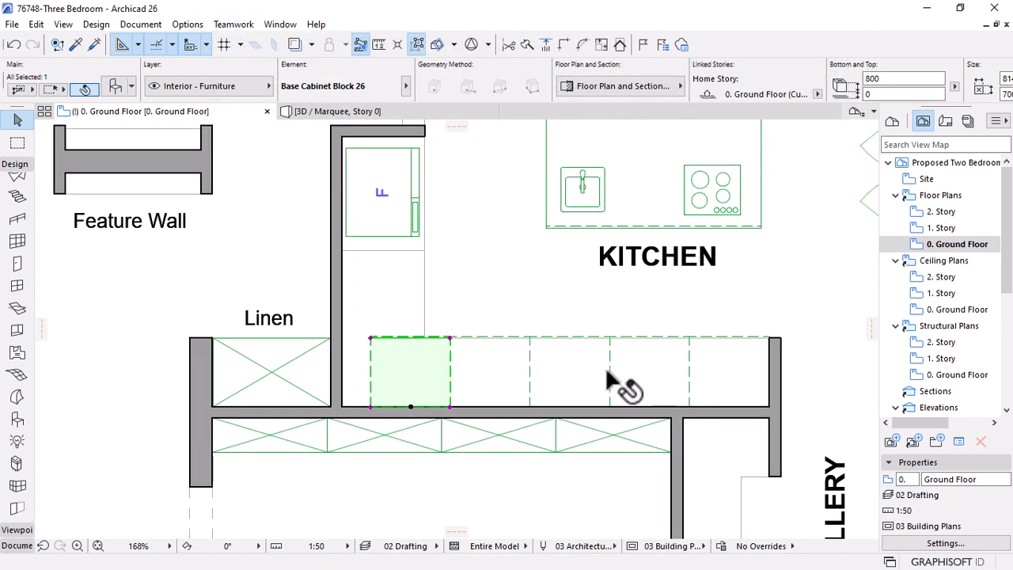
alt+click(505, 374)
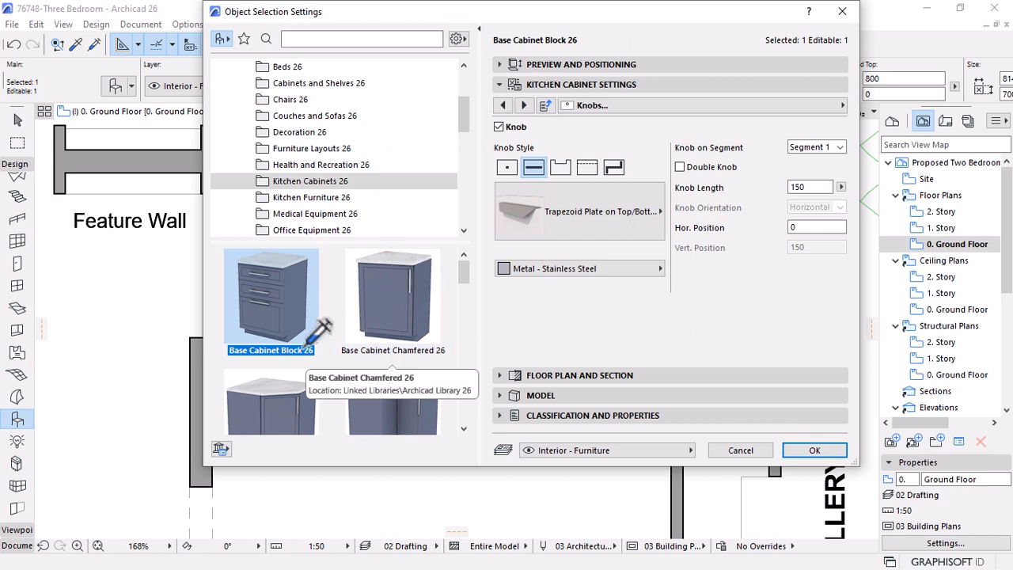
scroll(387, 366, down, 1)
scroll(394, 364, down, 1)
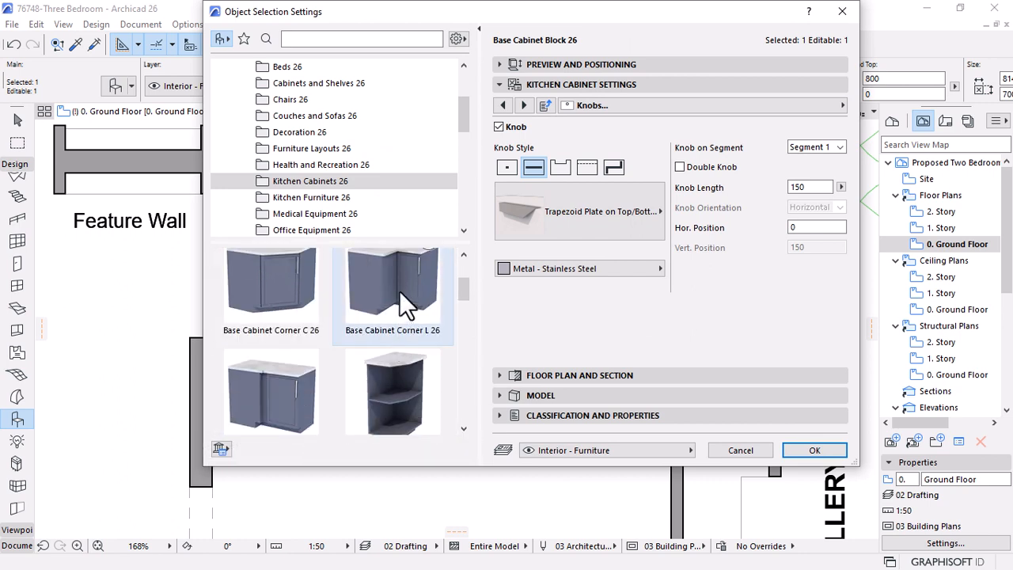
click(398, 288)
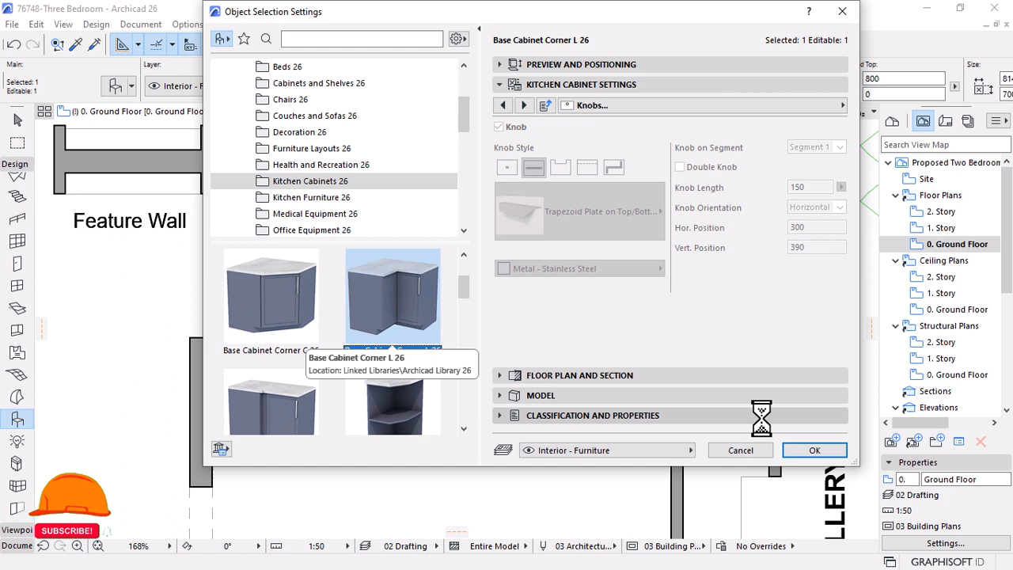
click(808, 449)
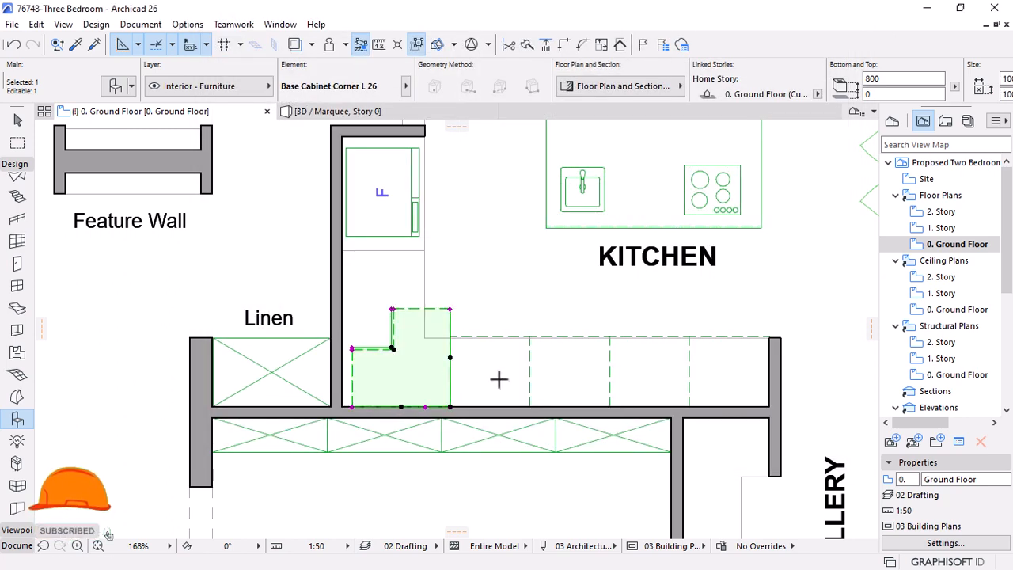
Rotate the corner cabinet 90° clockwise about its lower-right corner and move it into the corner of the kitchen walls
key(ctrl+e)
click(450, 406)
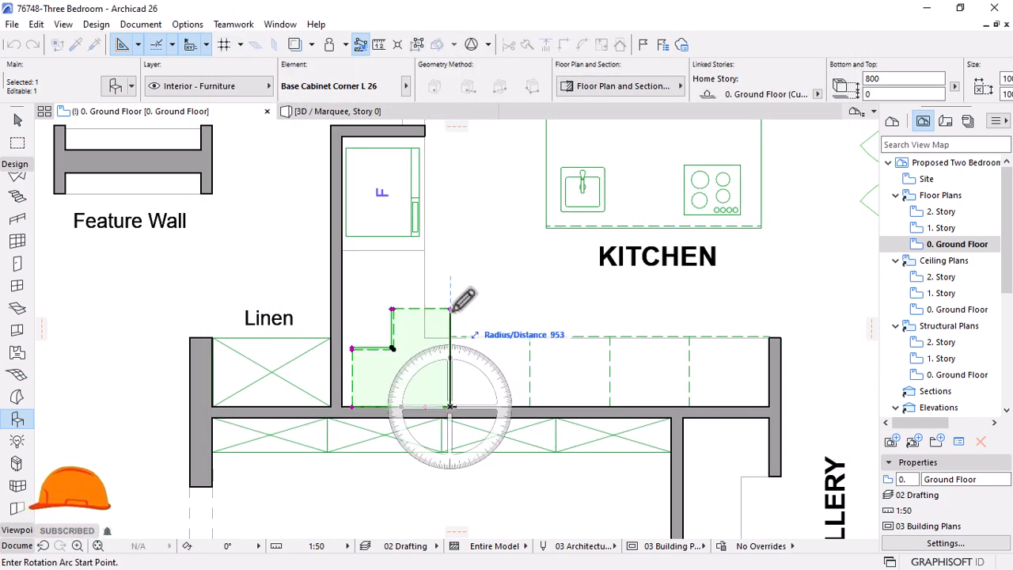
click(449, 309)
click(635, 405)
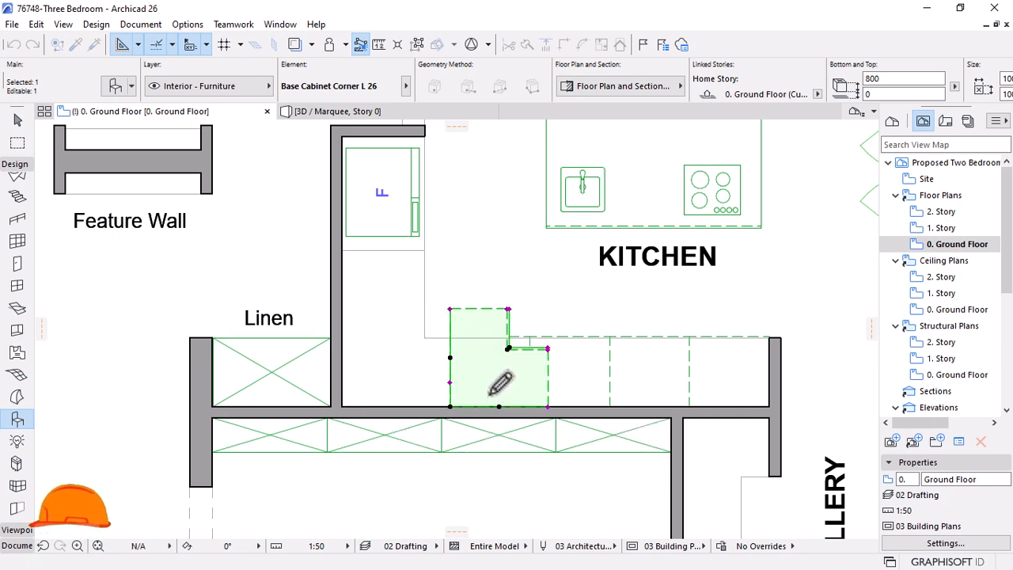
key(ctrl+d)
click(450, 406)
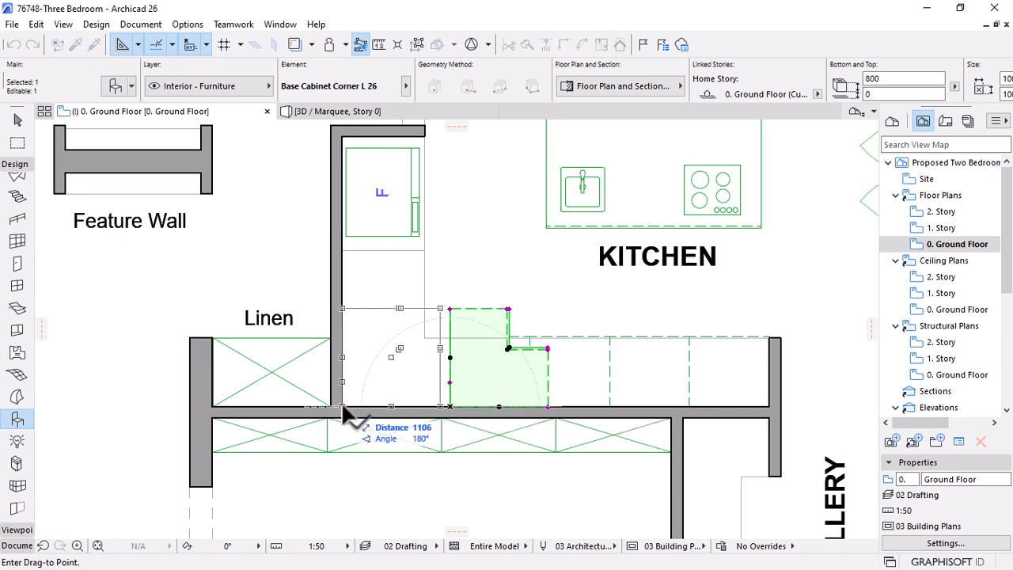
click(348, 406)
Stretch the corner cabinet's lower-wall leg to the adjacent cabinet's front corner, with carcass depth 718, carcass length 1106 and zero countertop overhang
scroll(414, 411, up, 5)
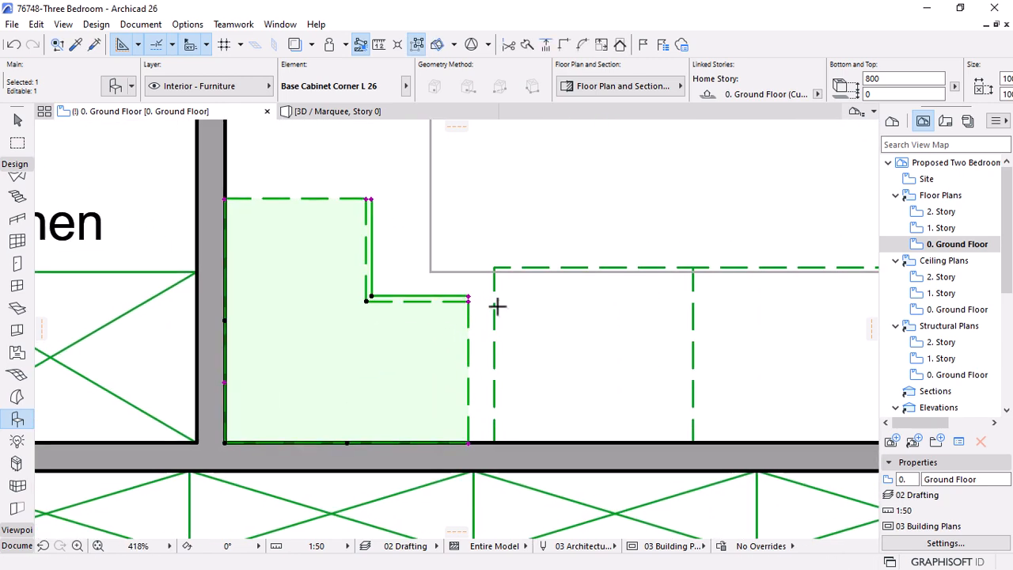
click(461, 296)
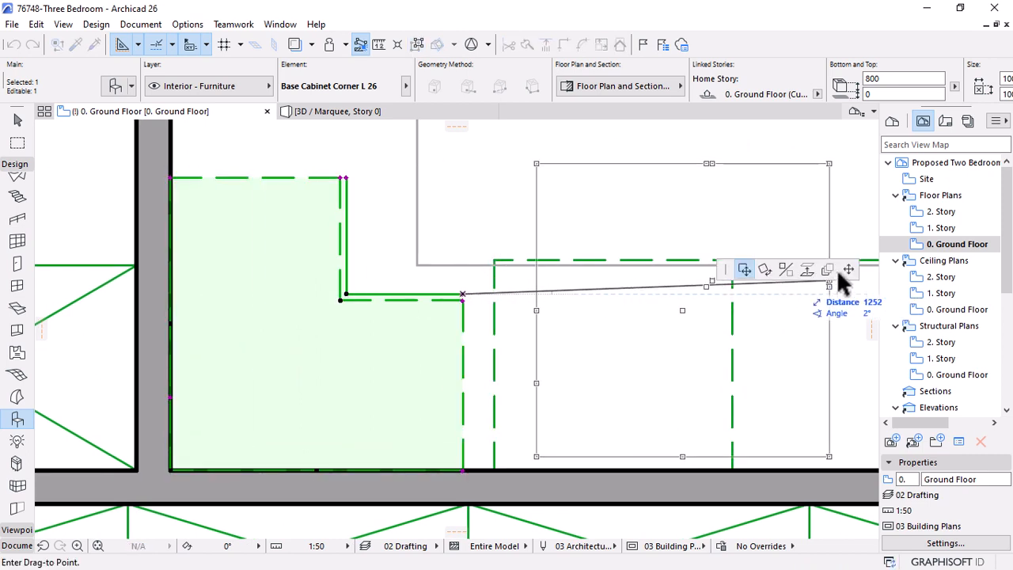
click(494, 260)
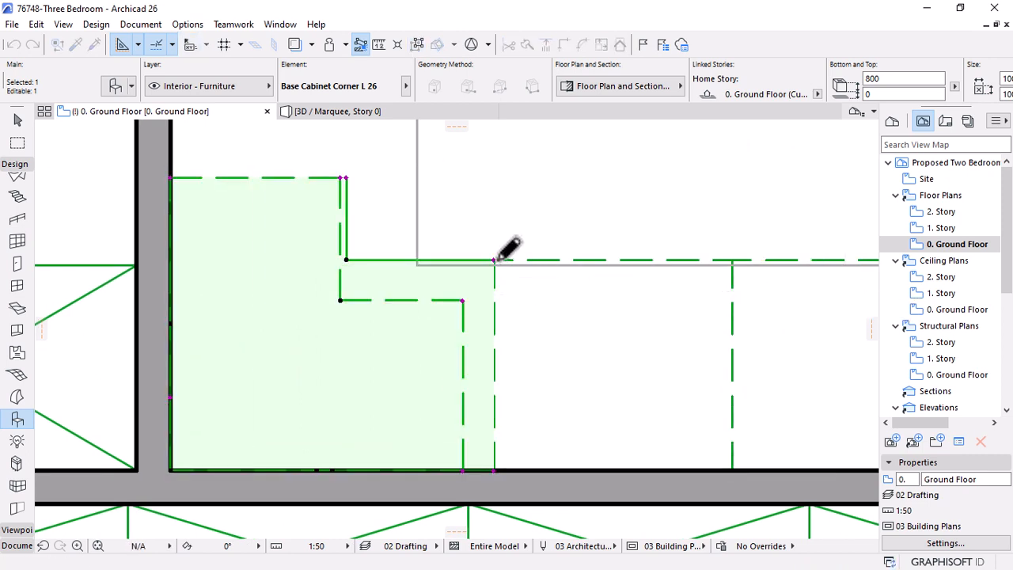
click(463, 300)
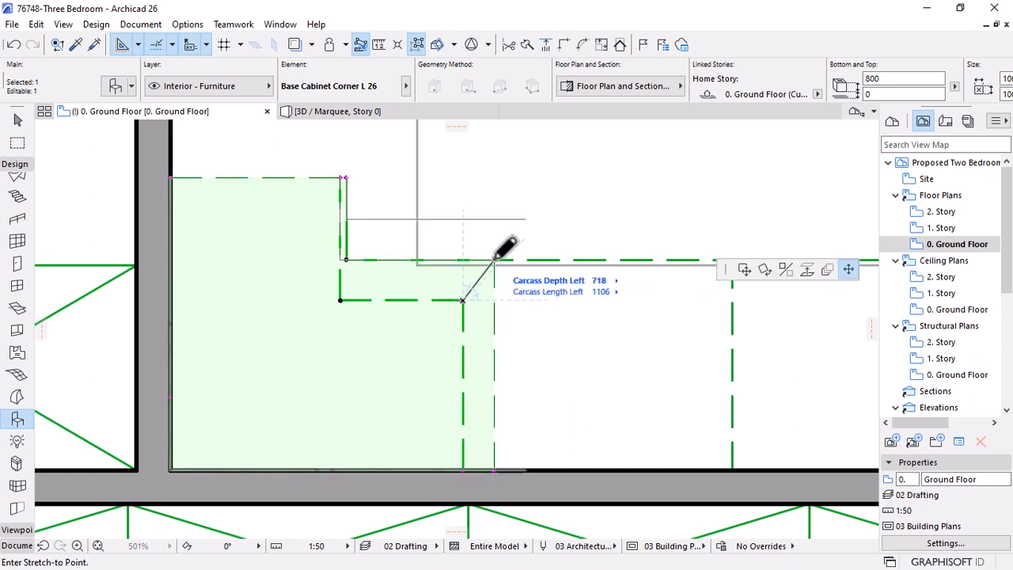
click(494, 261)
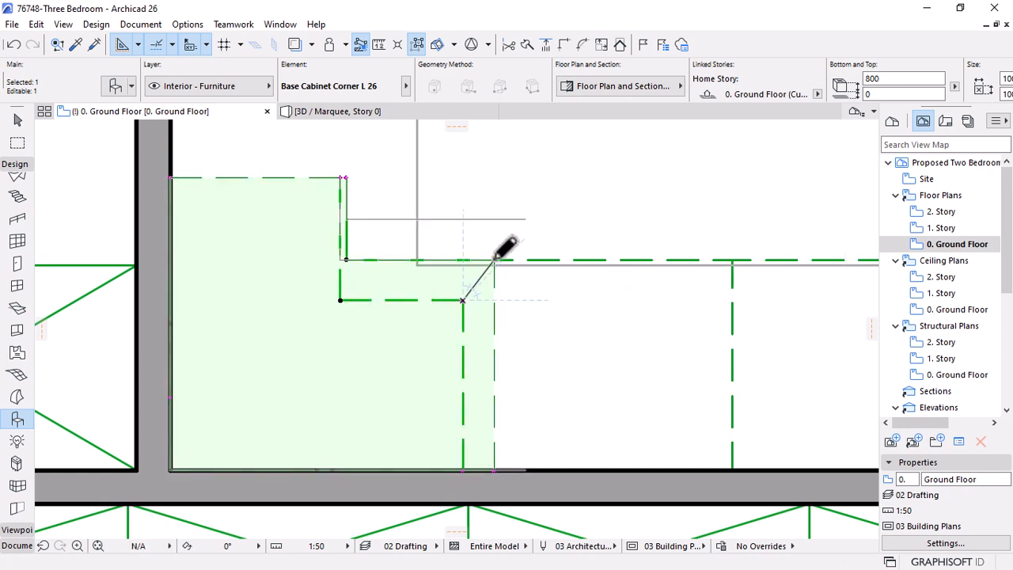
click(525, 220)
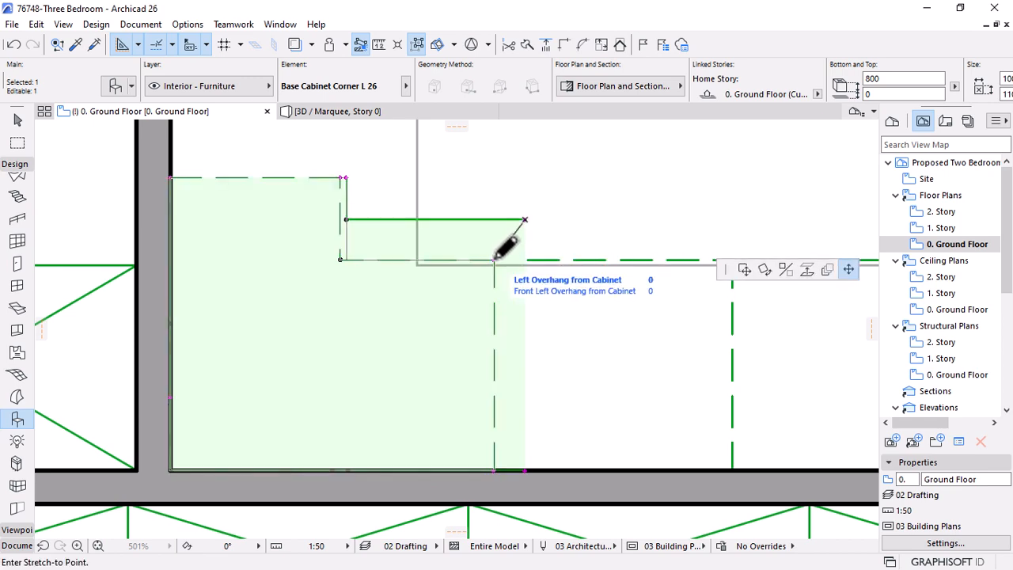
click(494, 260)
Stretch the corner cabinet's side-wall leg to the counter outline, right carcass depth 844 and length 1000, then pull its countertop edge flush
scroll(697, 396, down, 4)
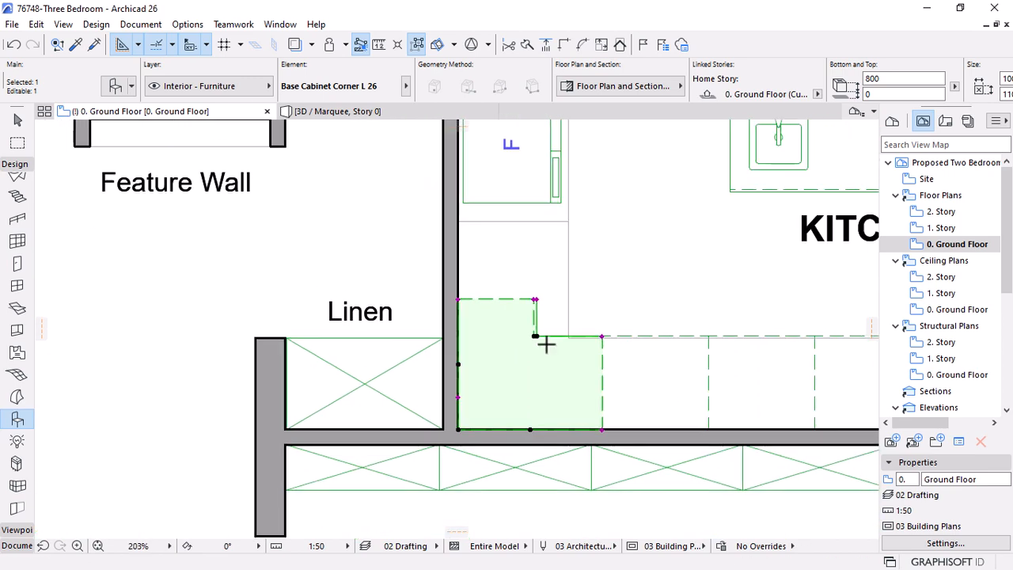
scroll(586, 345, up, 2)
click(610, 337)
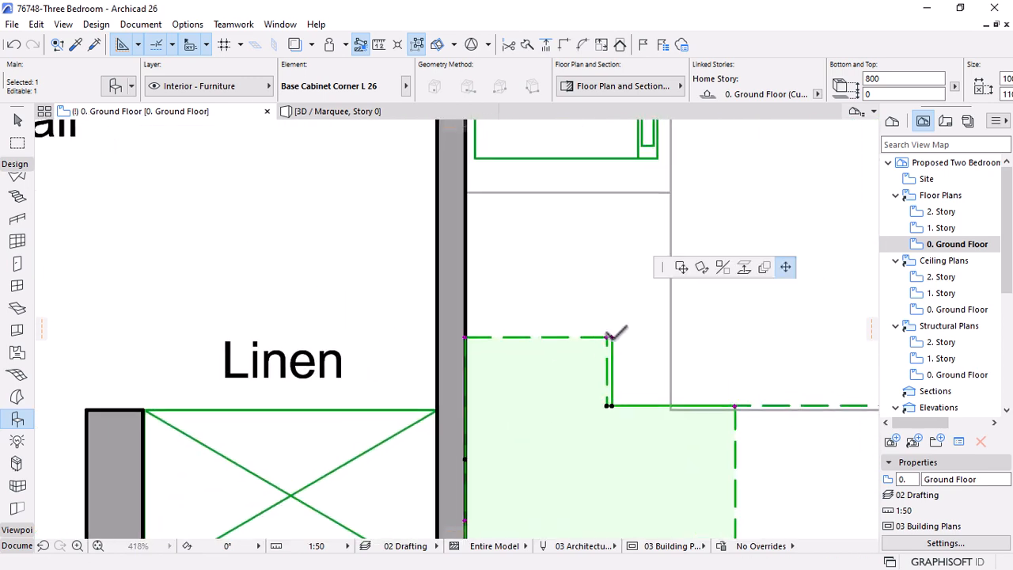
click(671, 336)
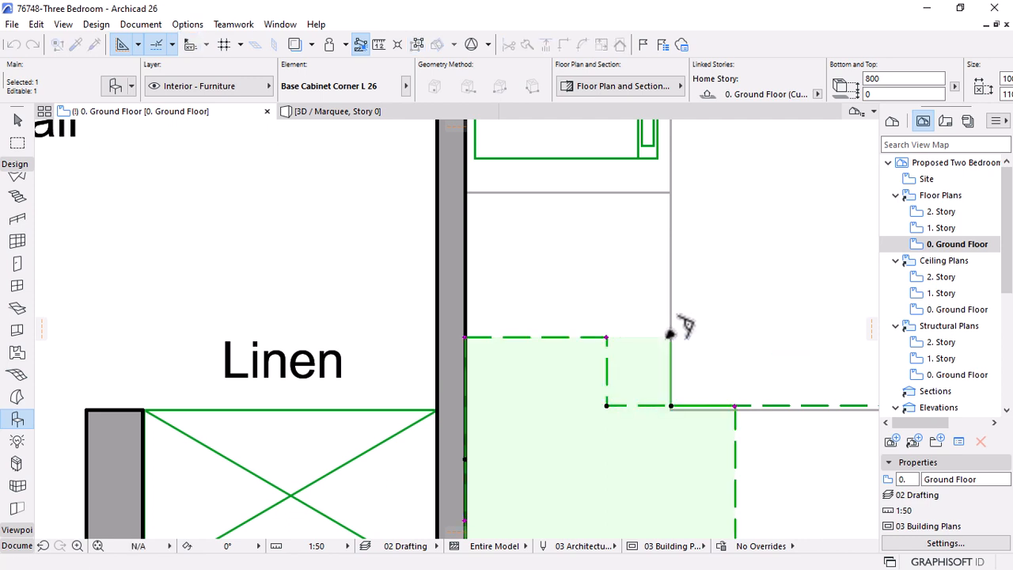
click(607, 337)
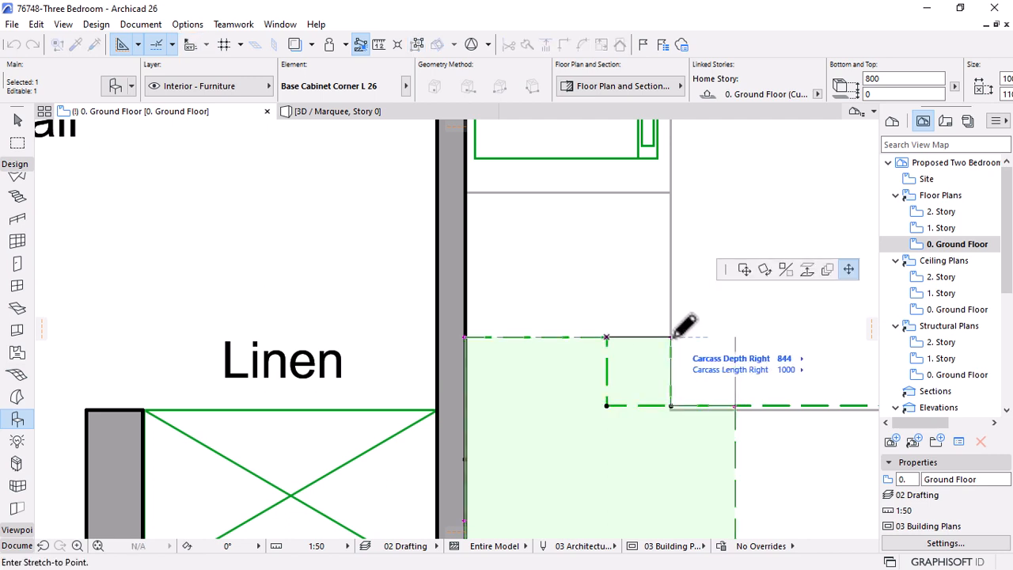
click(735, 336)
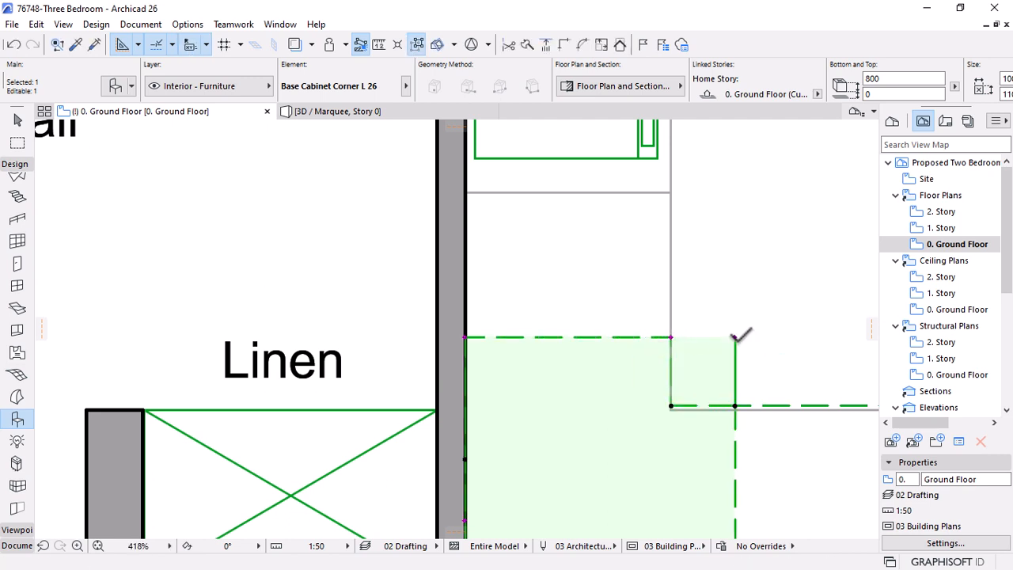
click(736, 335)
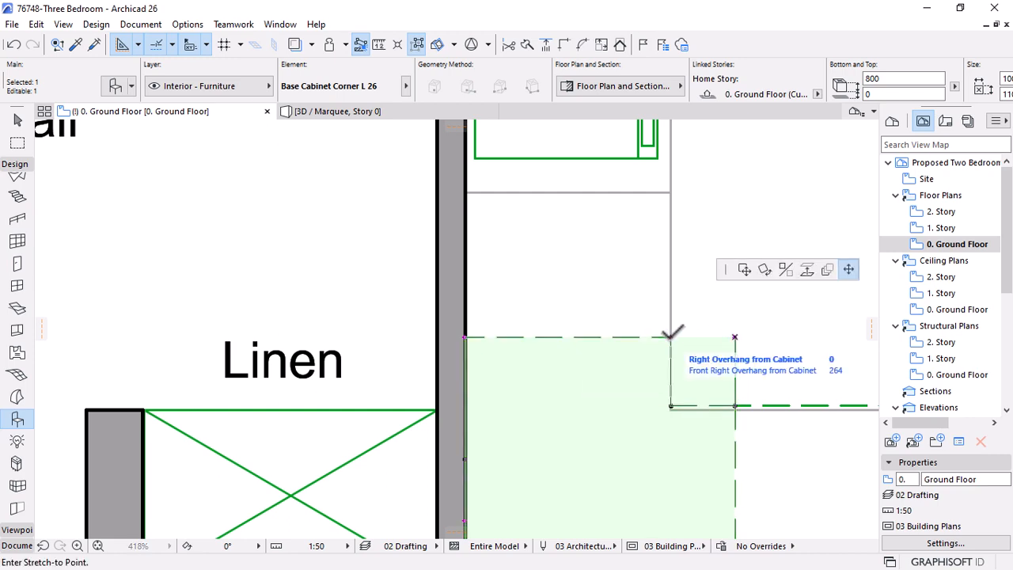
click(670, 338)
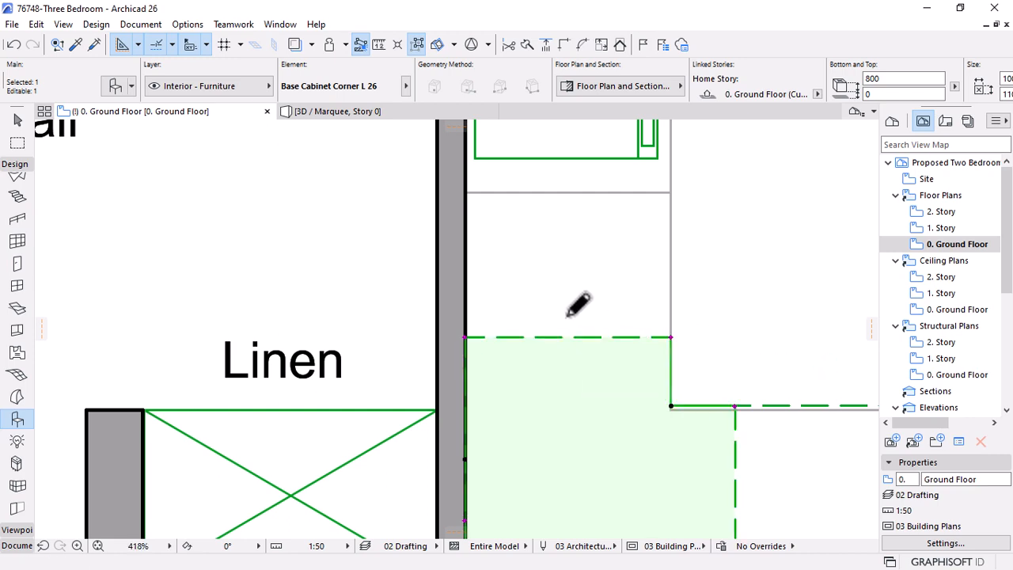
scroll(574, 318, down, 2)
scroll(585, 337, down, 2)
key(Escape)
scroll(599, 352, down, 4)
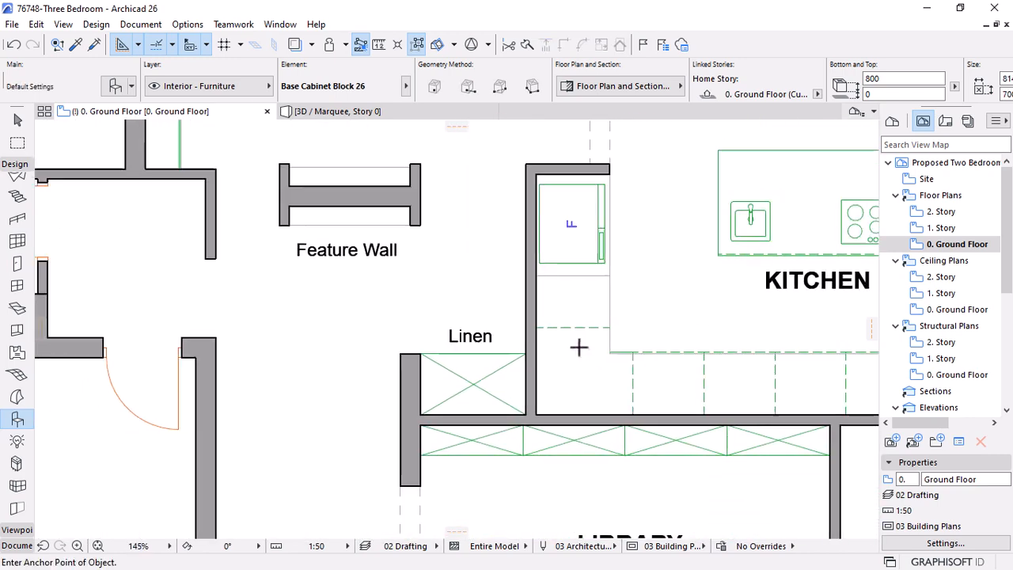
Move the refrigerator straight up, close to the wall above it, to free space for a cabinet beneath
scroll(603, 346, up, 2)
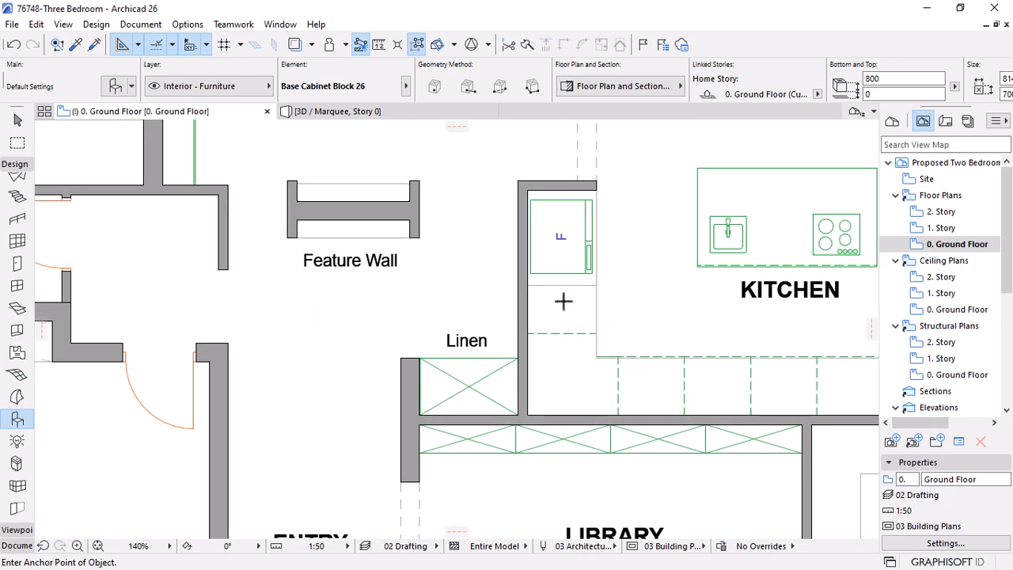
scroll(582, 261, up, 2)
shift+click(571, 179)
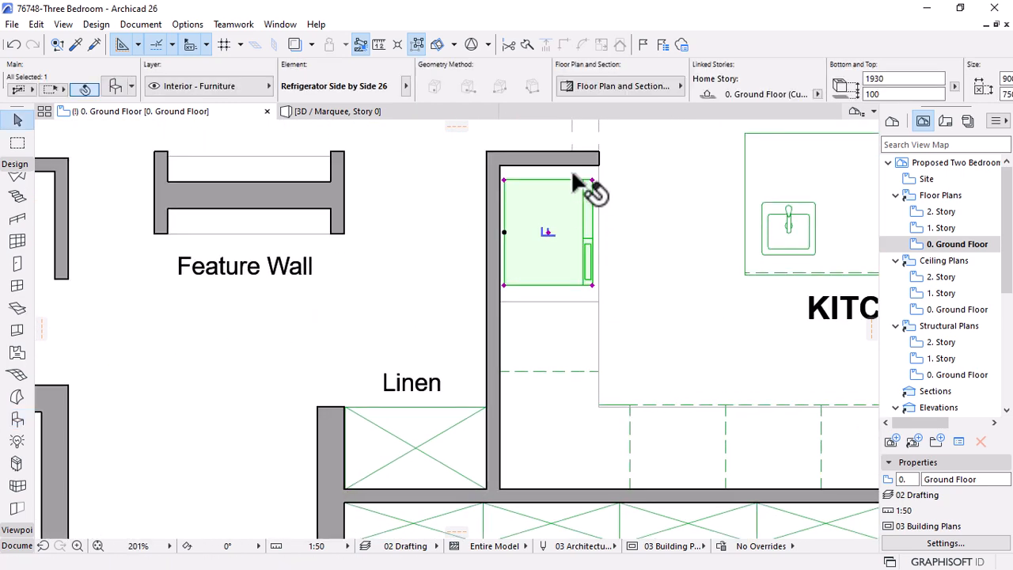
scroll(586, 186, up, 2)
click(592, 174)
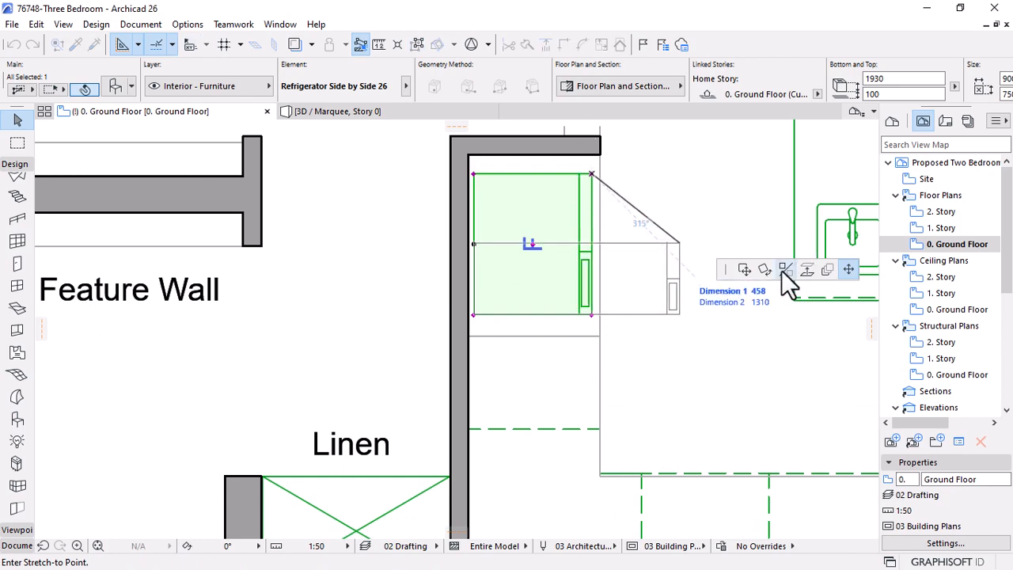
click(745, 269)
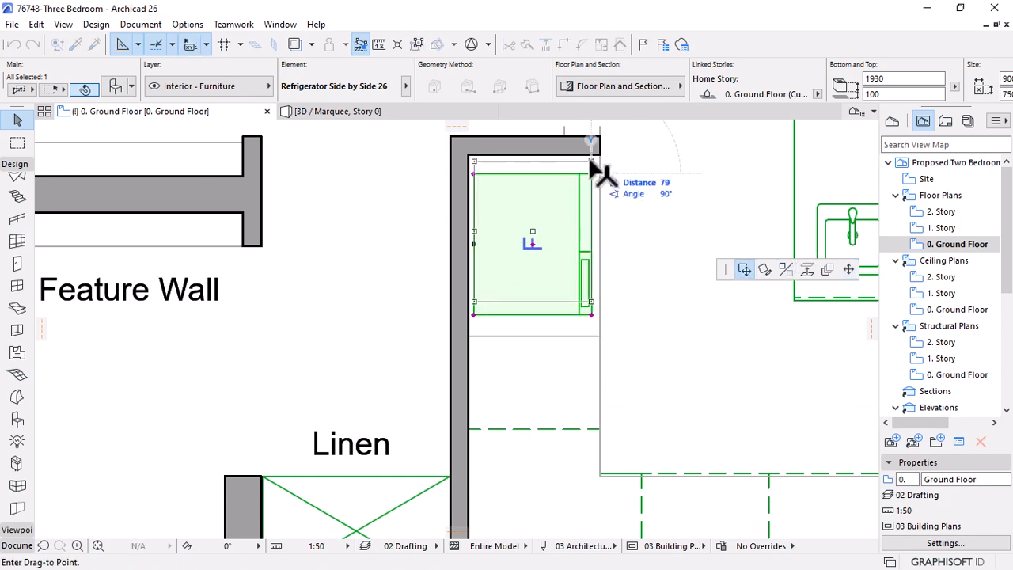
click(599, 164)
scroll(554, 221, down, 2)
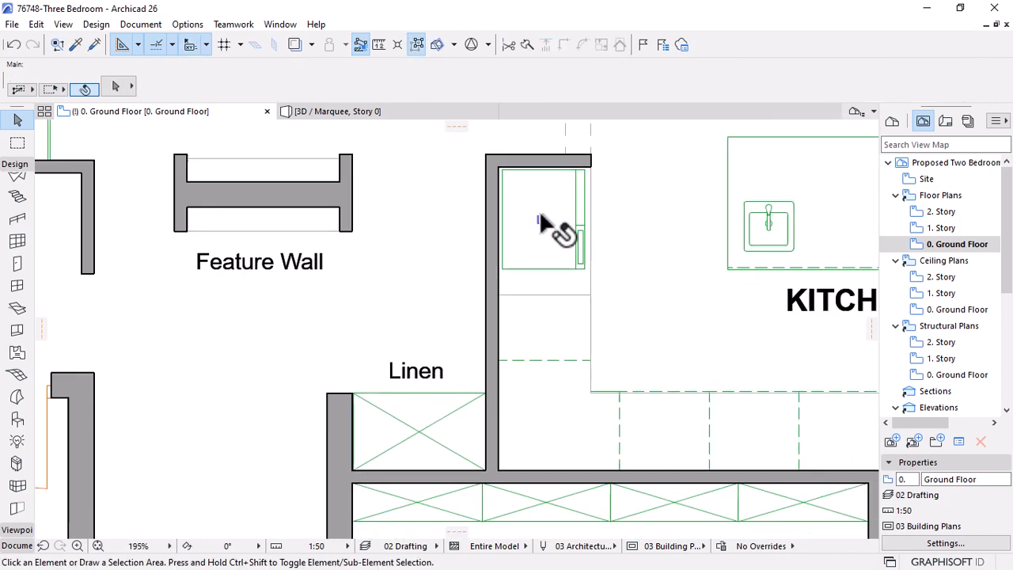
Copy the base cabinet beside the corner unit into the open kitchen floor and rotate the copy 90° clockwise
scroll(541, 224, down, 1)
click(661, 413)
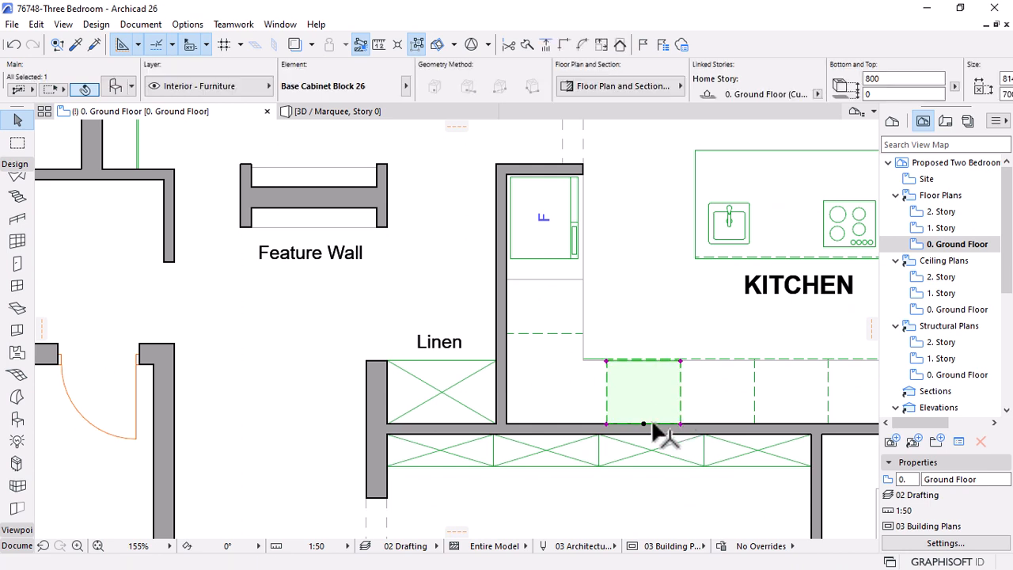
click(644, 425)
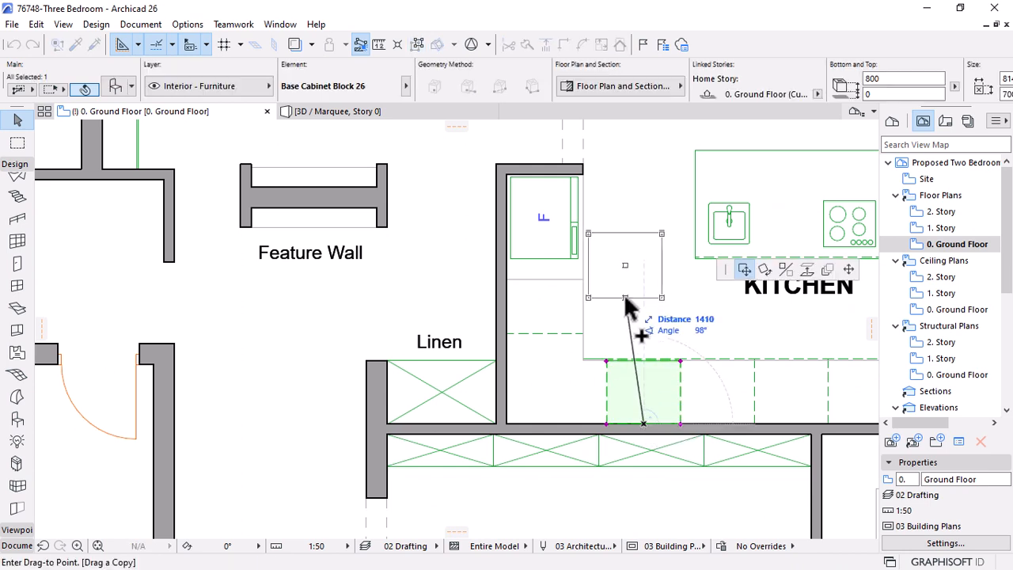
key(Escape)
key(ctrl+e)
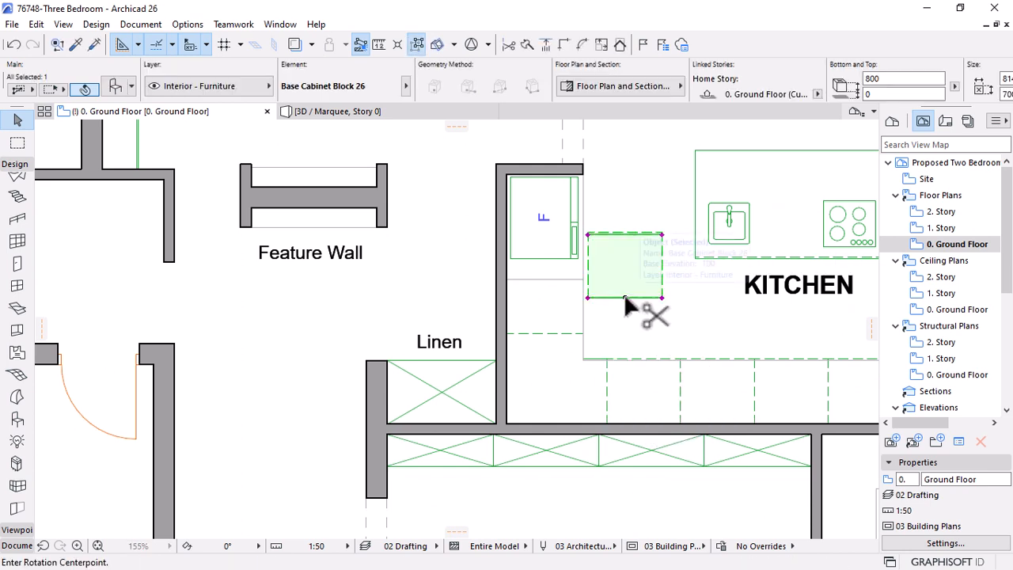
click(626, 298)
click(545, 299)
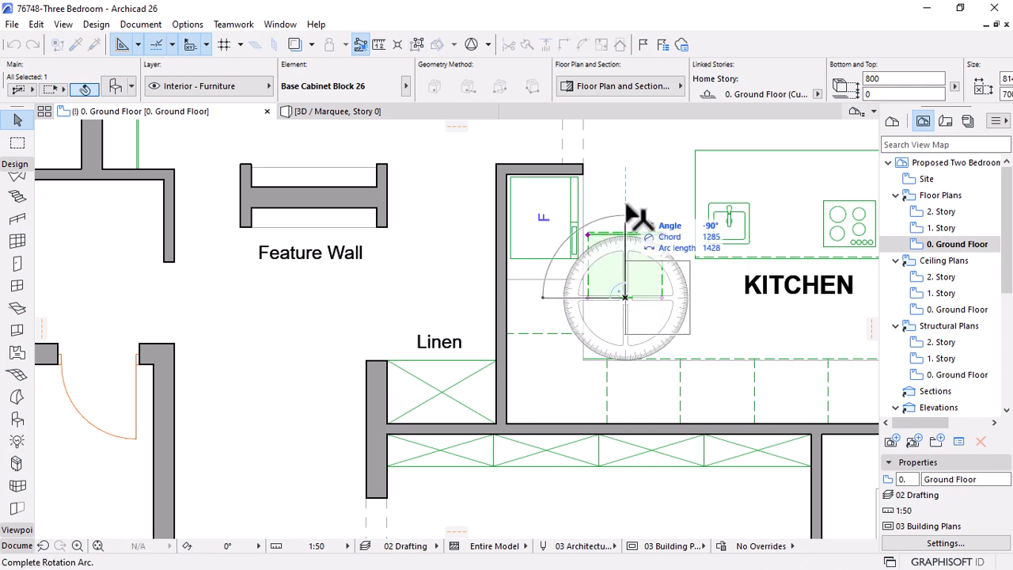
click(624, 268)
Move the rotated cabinet against the side wall between the refrigerator and the corner cabinet, aligned with the corner cabinet's end
key(ctrl+d)
click(625, 260)
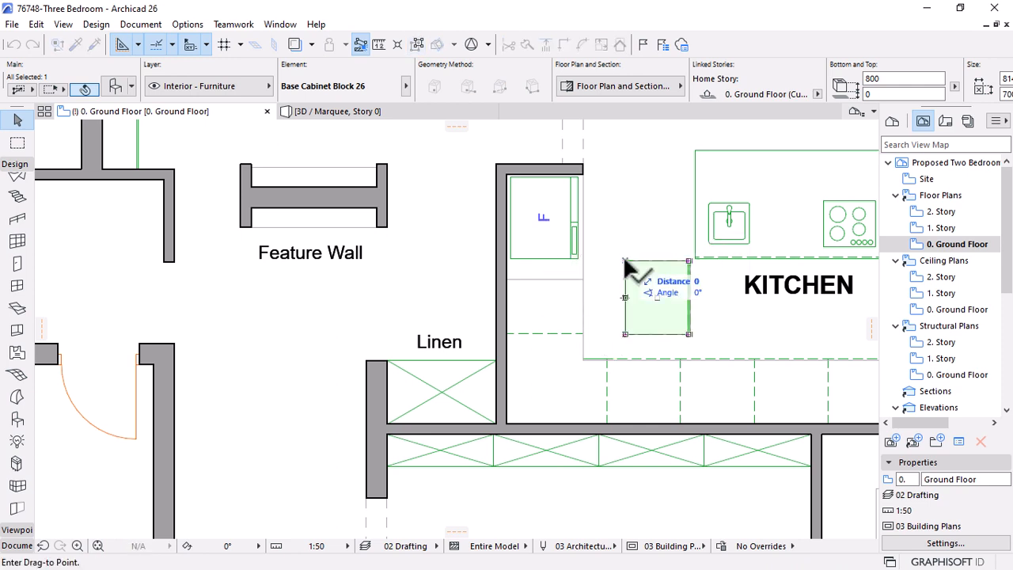
click(510, 261)
scroll(518, 339, up, 5)
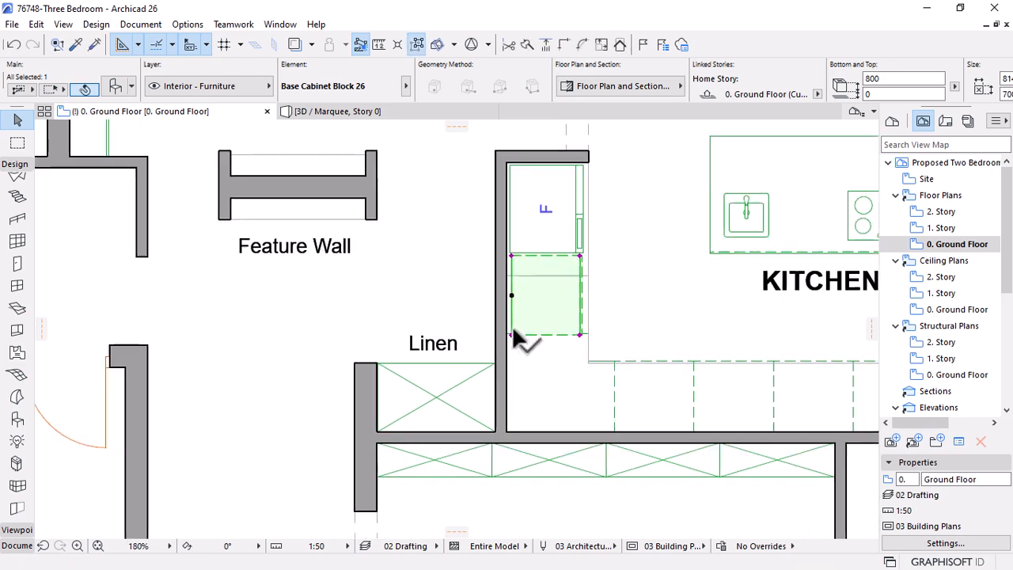
key(ctrl+d)
click(507, 342)
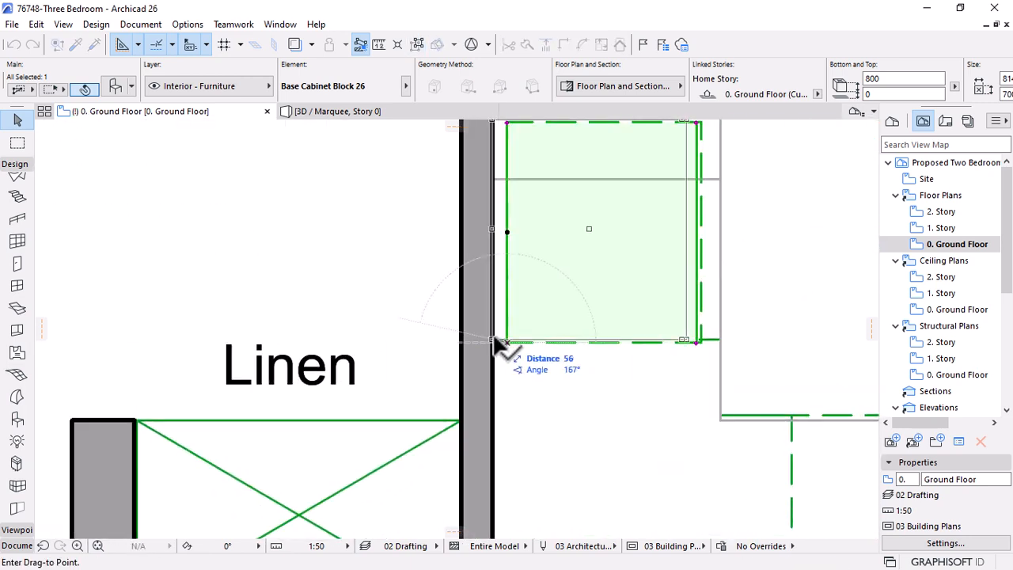
click(493, 341)
Stretch the rotated cabinet's carcass depth out to the counter outline and bring its countertop front back to that line
click(681, 340)
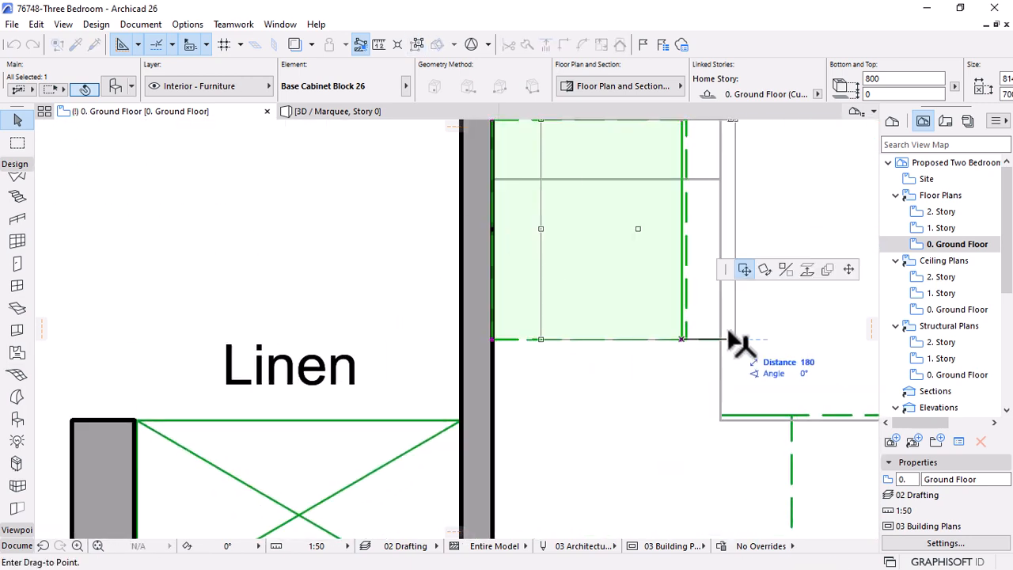
click(849, 269)
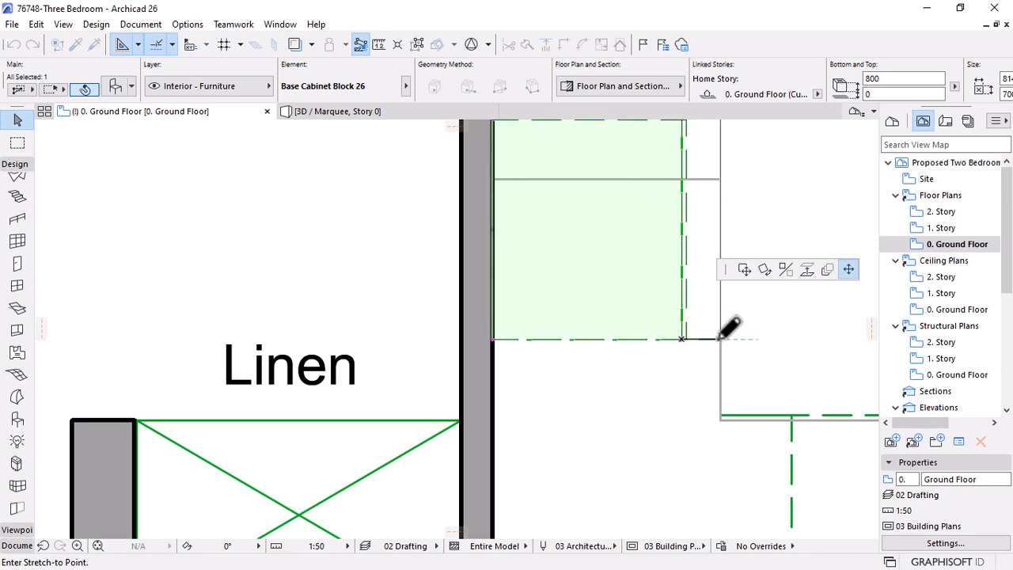
click(721, 340)
click(681, 339)
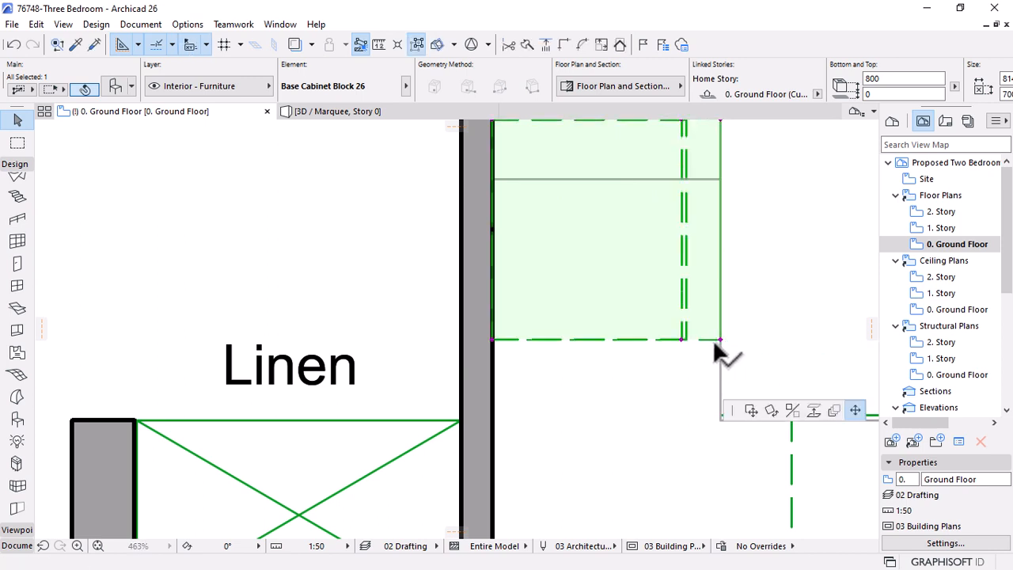
click(758, 340)
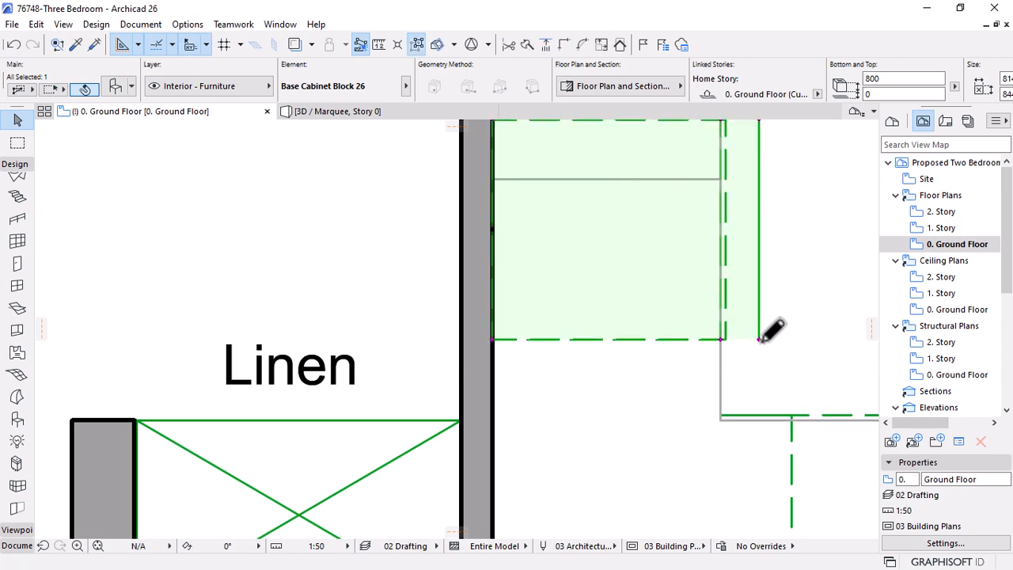
click(758, 339)
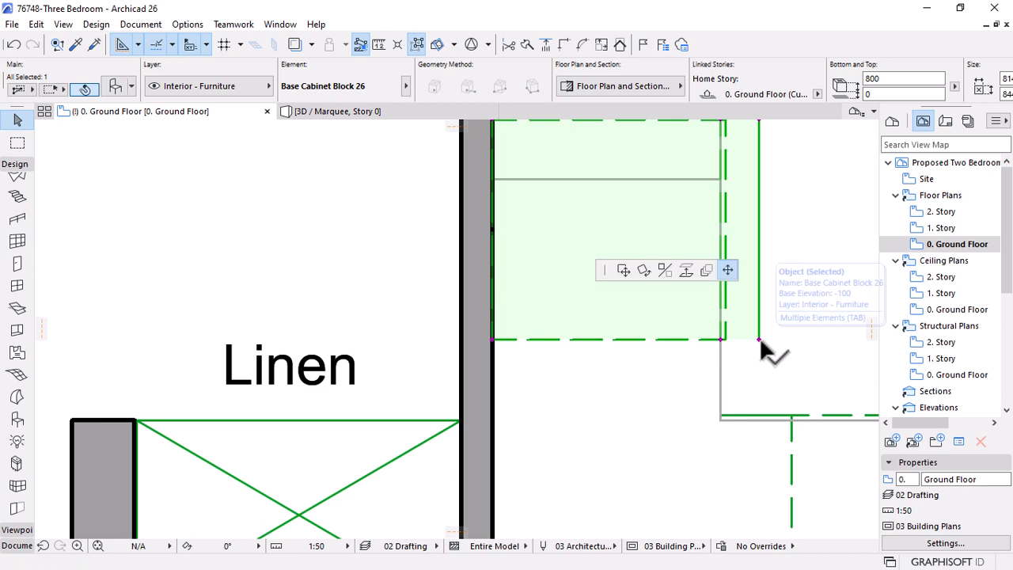
click(713, 340)
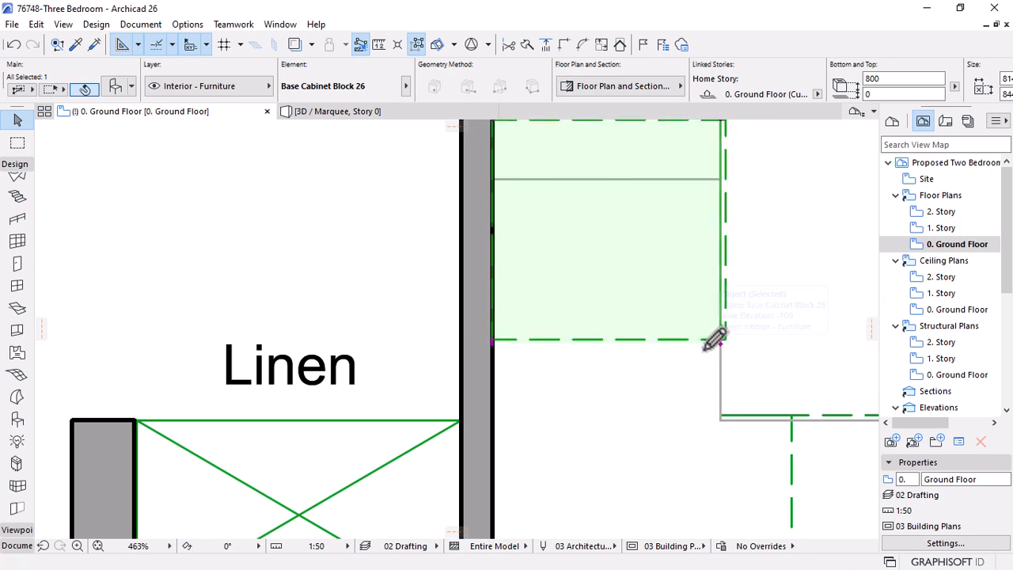
Pull the rotated cabinet's small countertop side overhang back flush with its carcass edge next to the corner cabinet
scroll(712, 340, up, 5)
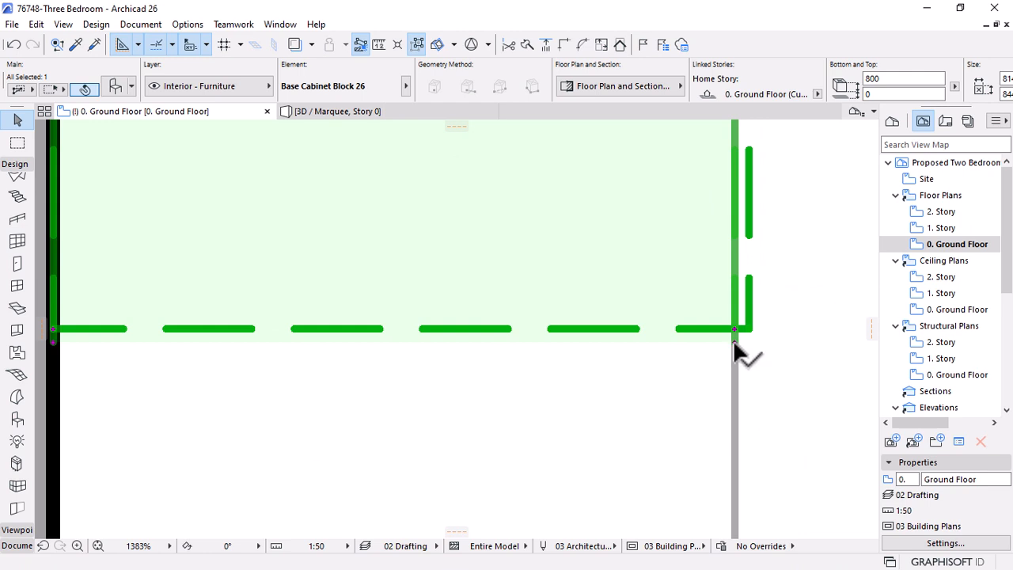
click(733, 339)
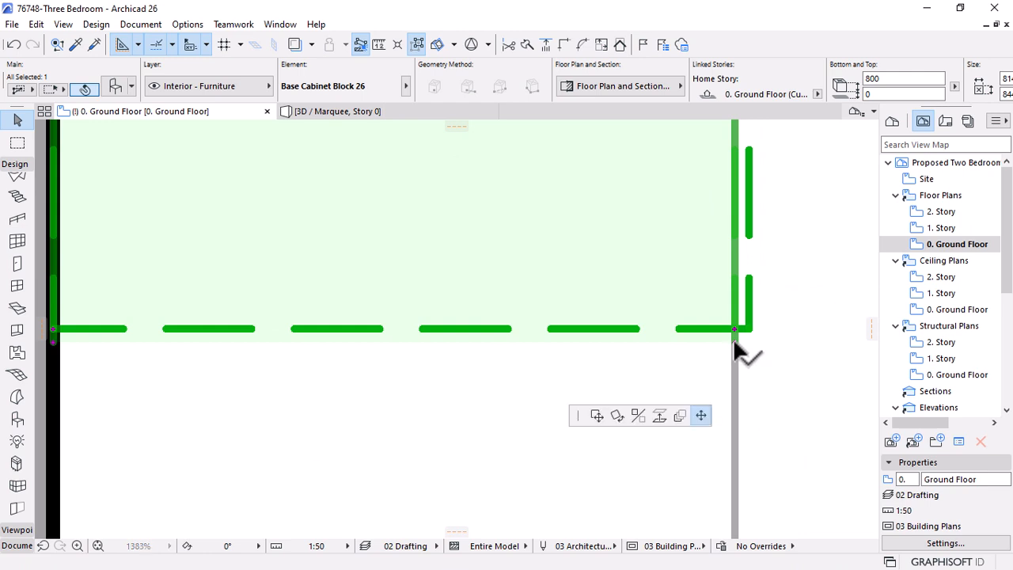
click(684, 333)
scroll(681, 334, down, 6)
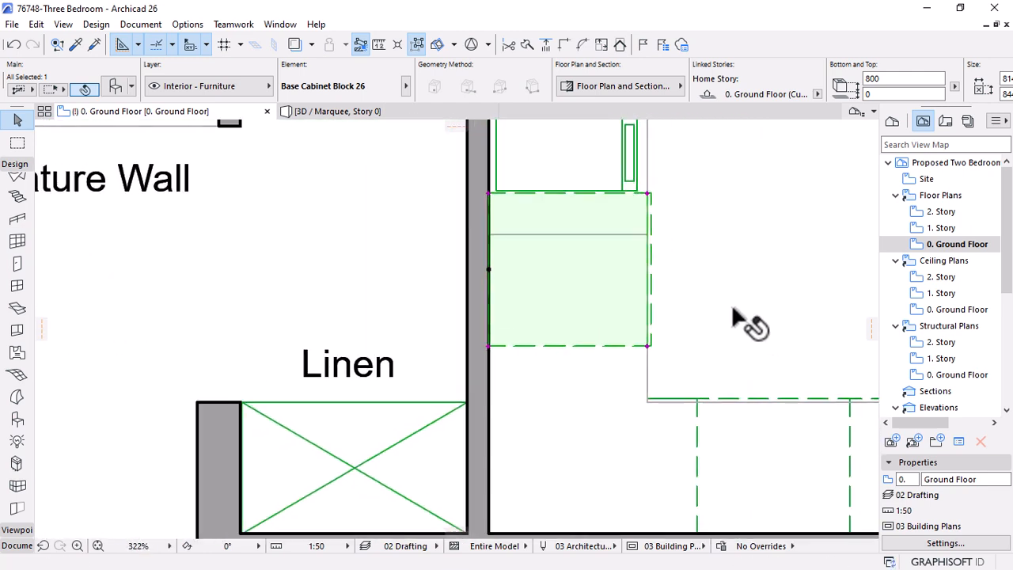
Delete the old horizontal drafting line crossing the new cabinet below the refrigerator and clear the selection
click(573, 235)
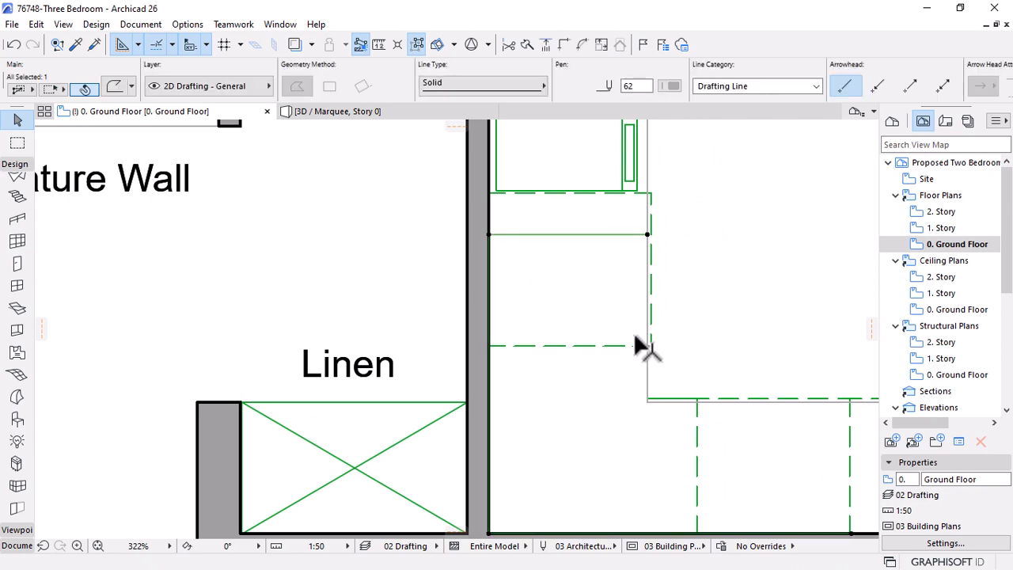
key(Delete)
scroll(629, 364, down, 2)
click(639, 362)
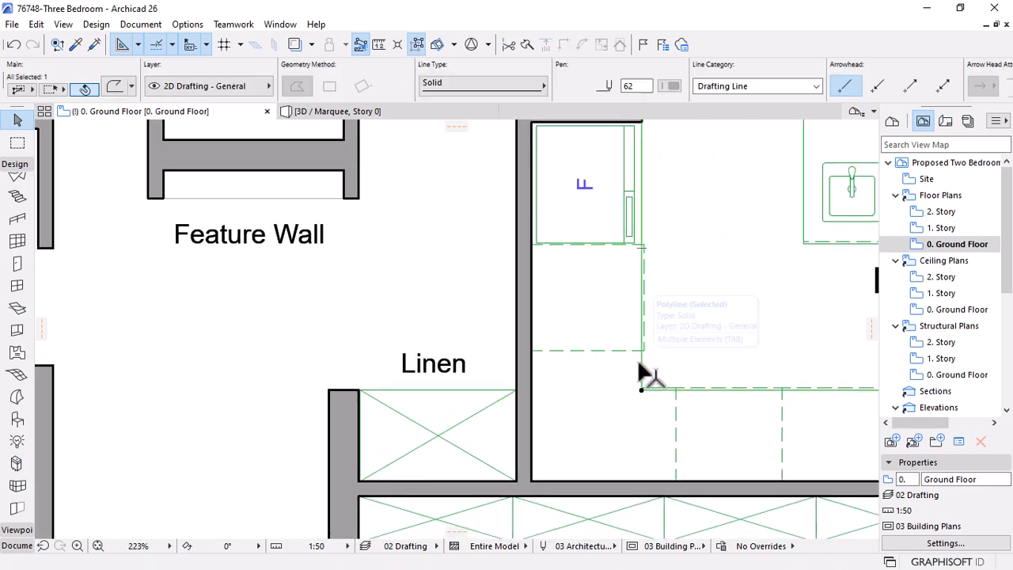
click(493, 328)
scroll(493, 332, down, 4)
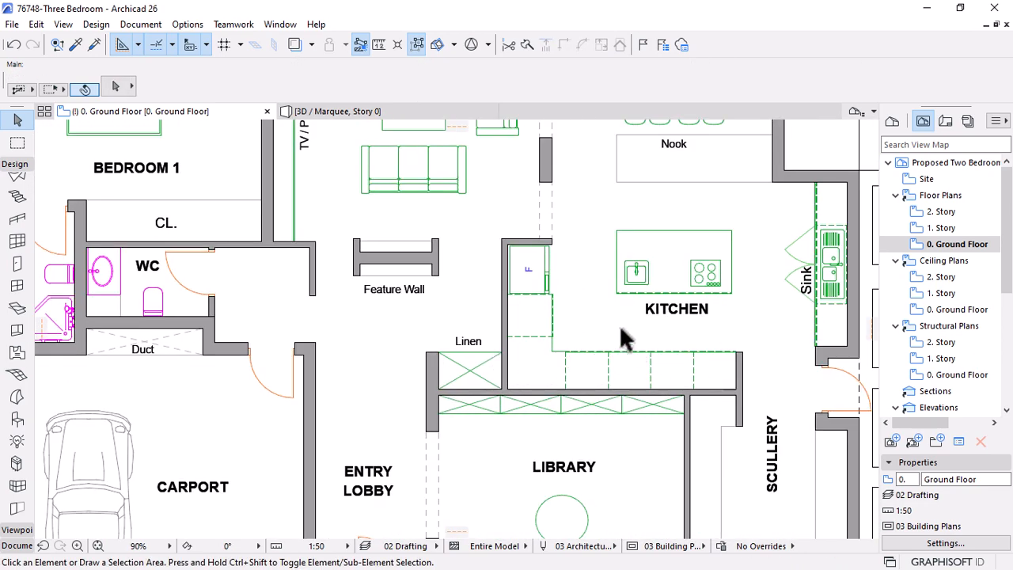
Stretch the refrigerator's depth to 822 mm so its front lines up with the countertop front of the adjoining base cabinet
scroll(550, 302, up, 5)
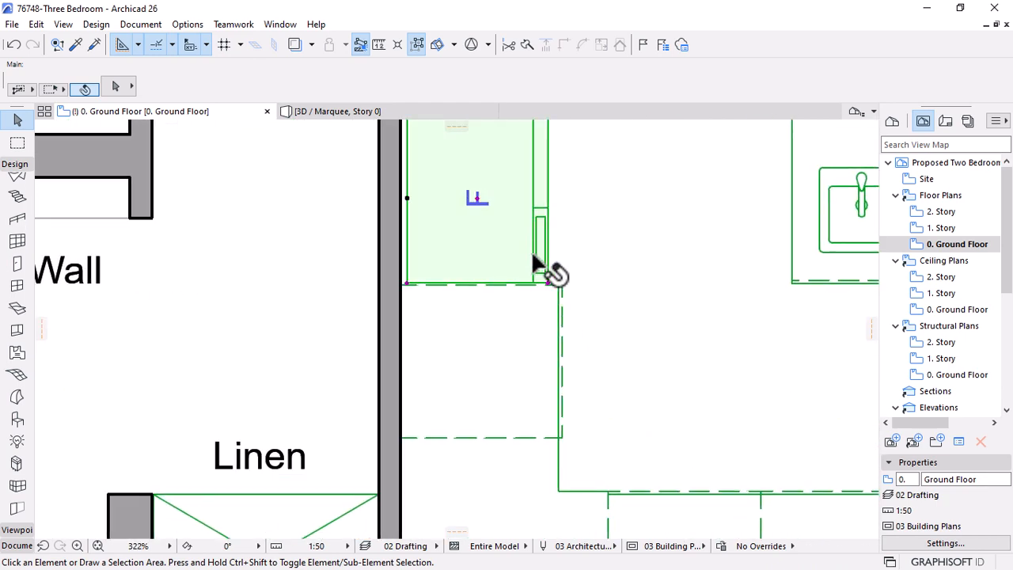
click(536, 261)
scroll(549, 276, down, 3)
scroll(547, 291, up, 3)
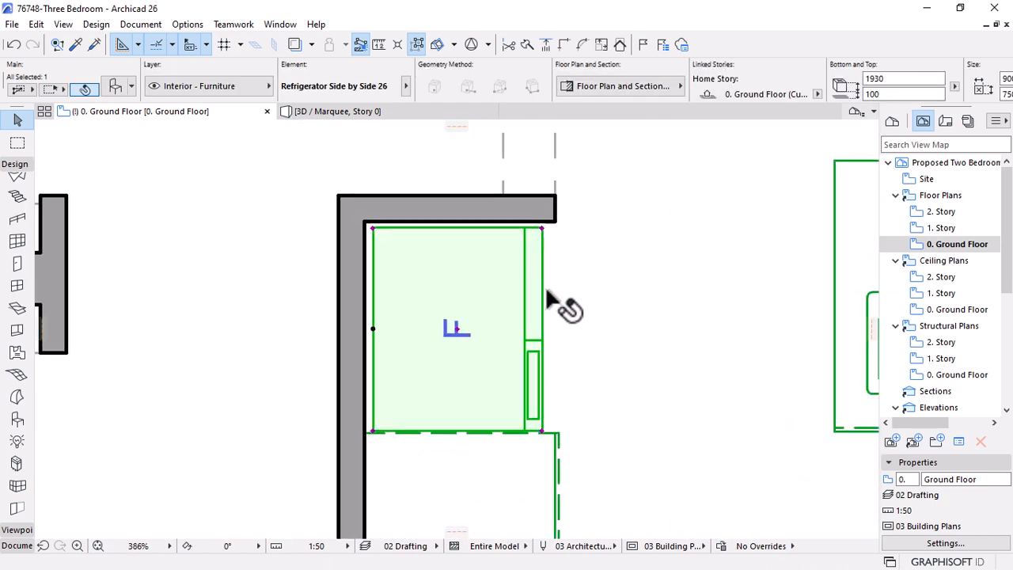
click(543, 432)
scroll(554, 432, up, 3)
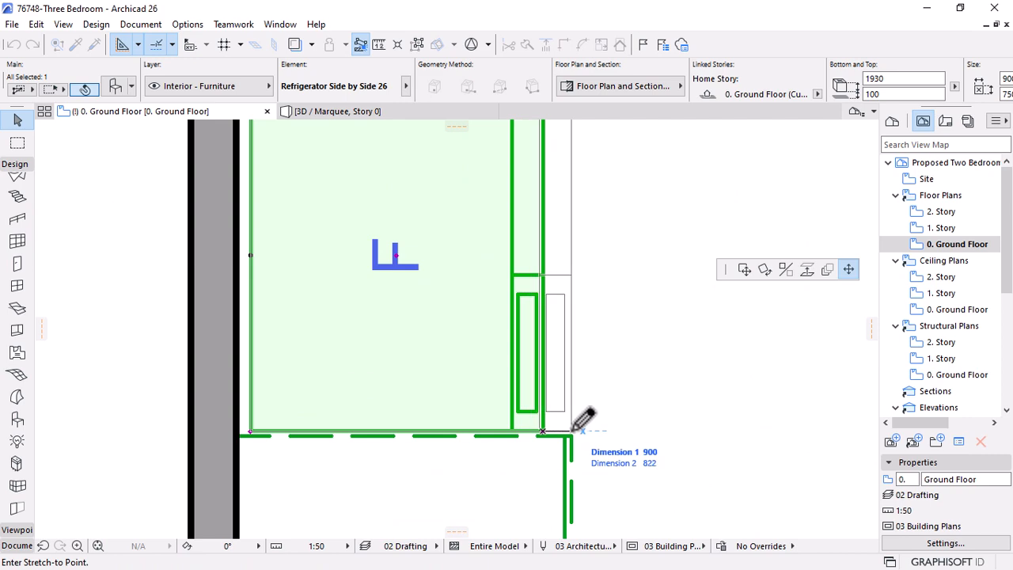
key(Escape)
key(Escape)
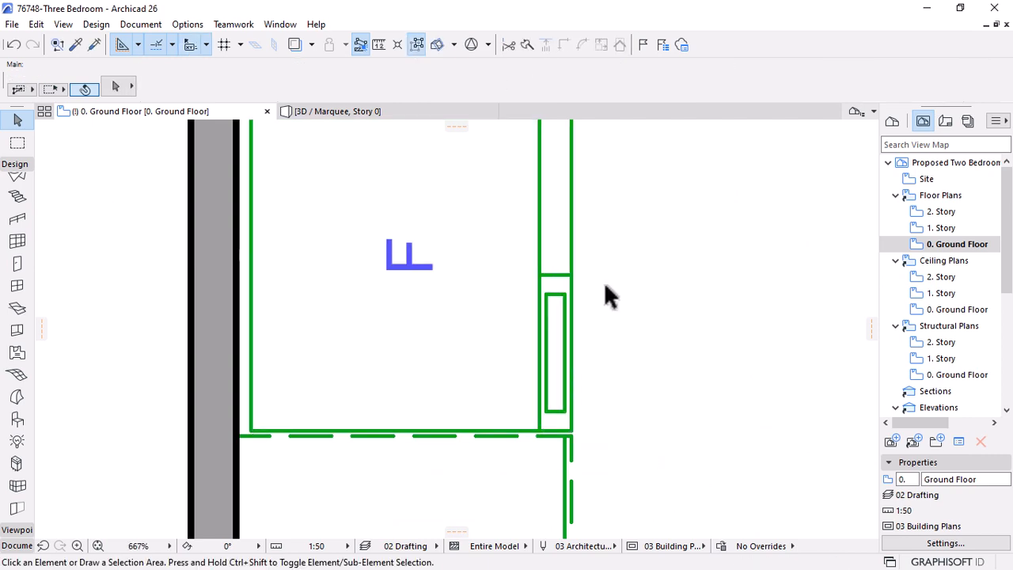
scroll(604, 282, down, 5)
scroll(594, 340, down, 4)
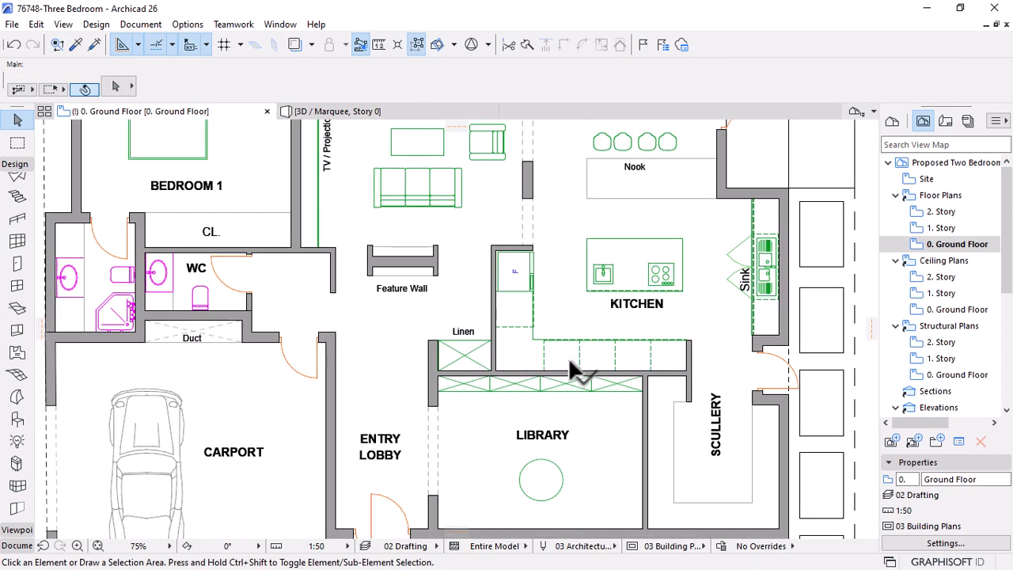
Set the 2D symbol type of all six base cabinets in the L-shaped run to the crossed-diagonals rectangle
click(626, 360)
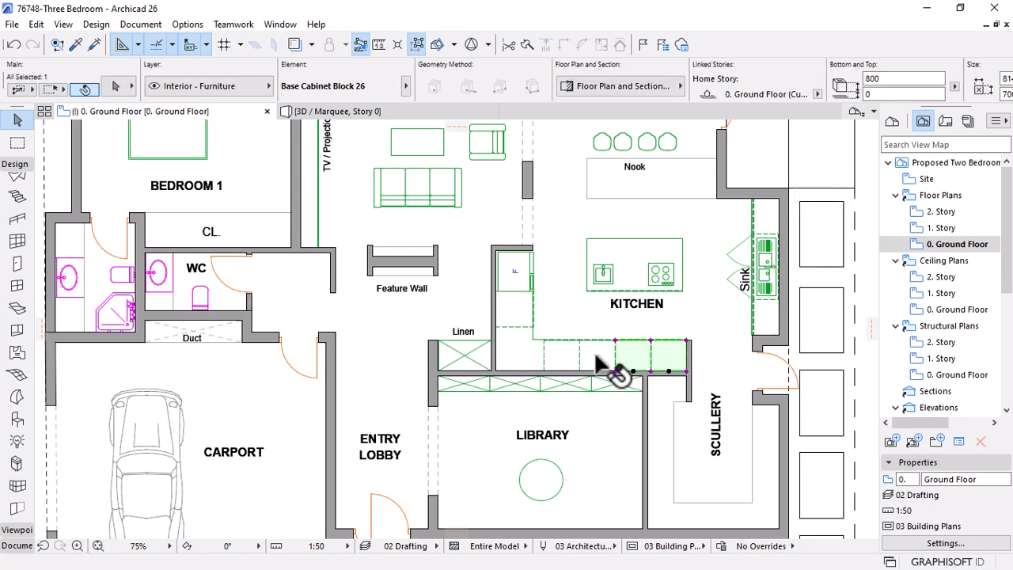
shift+click(524, 348)
shift+click(515, 316)
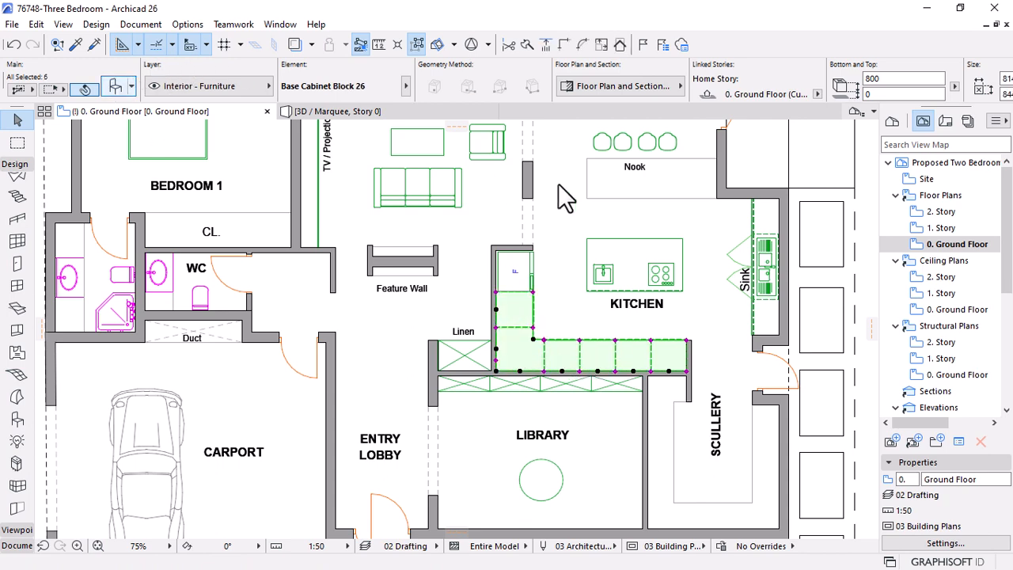
key(ctrl+t)
click(808, 104)
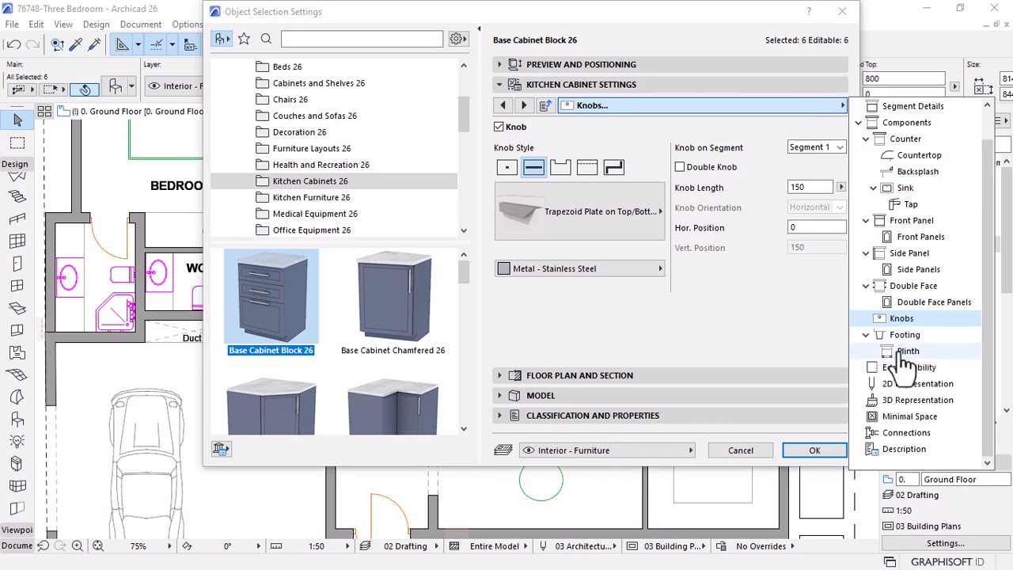
click(911, 384)
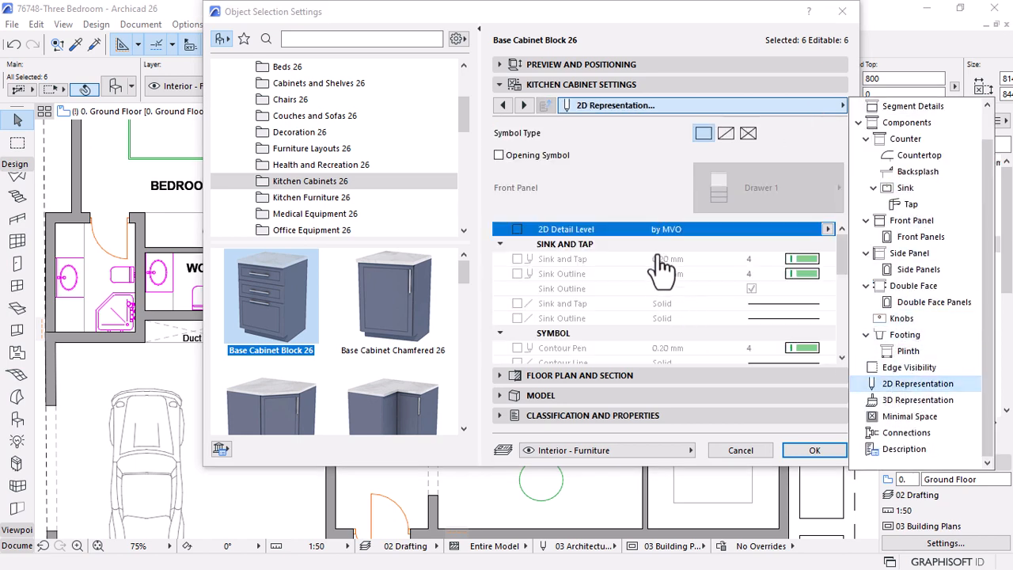
click(748, 133)
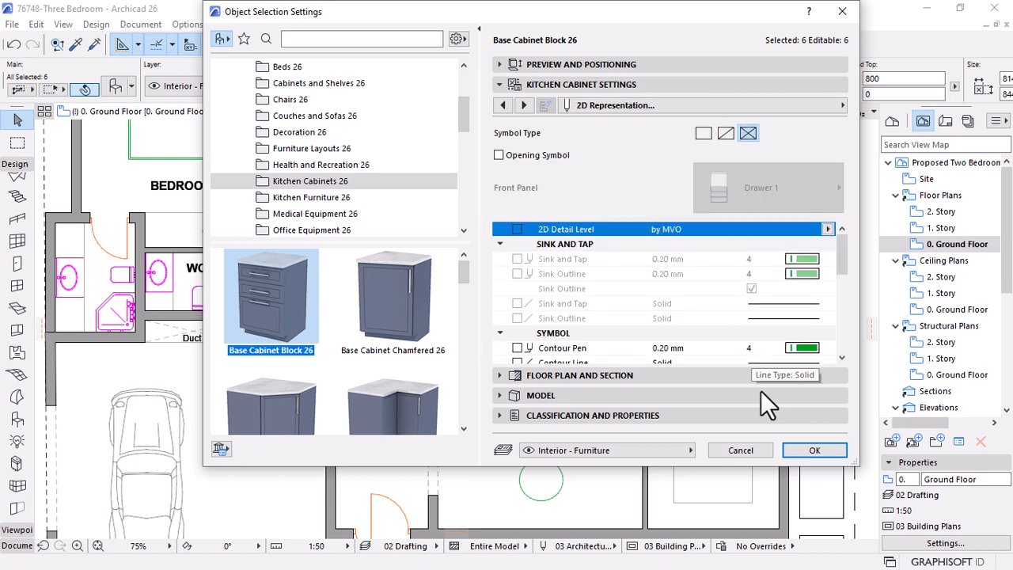
click(810, 450)
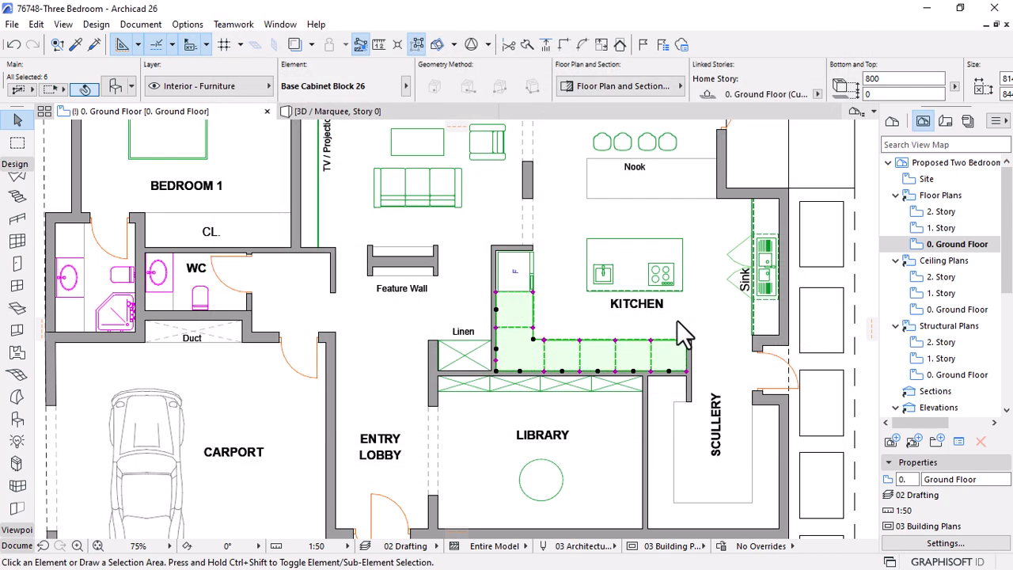
Set the L-shaped corner cabinet's 2D detail level to Full, enable its opening symbol, and clear the selection
click(515, 347)
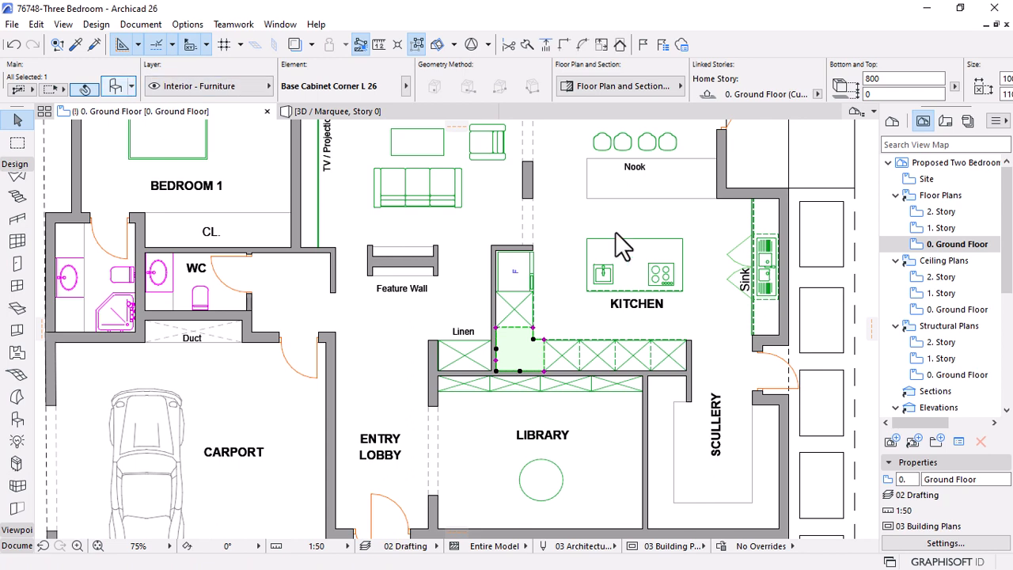
key(ctrl+t)
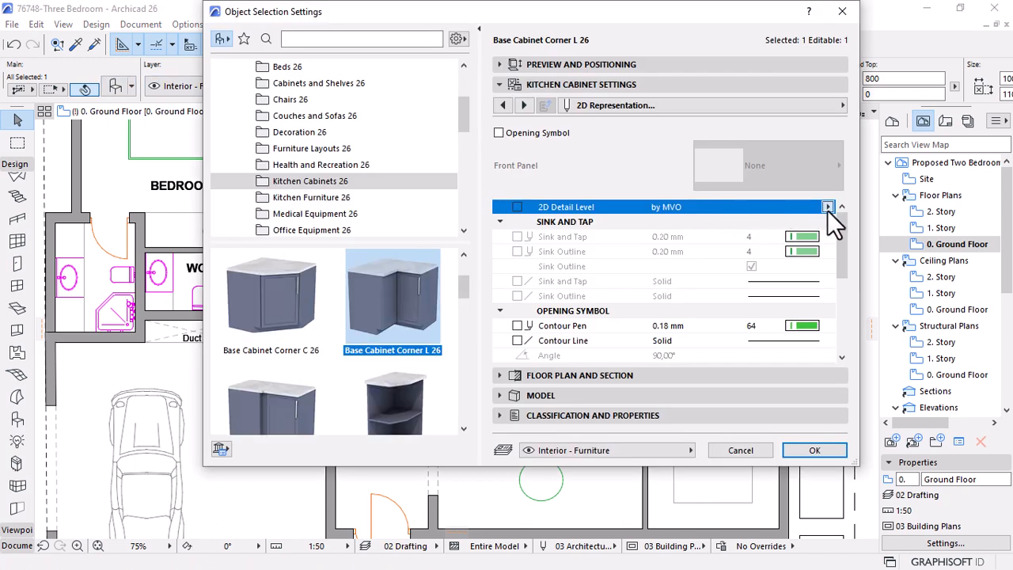
click(827, 208)
click(865, 221)
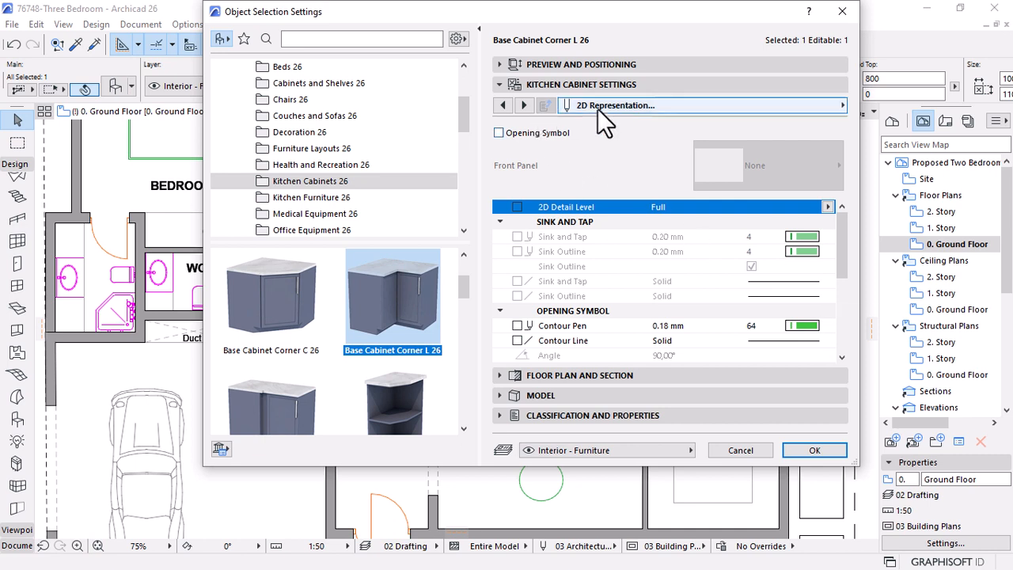
scroll(740, 285, down, 3)
scroll(740, 293, up, 3)
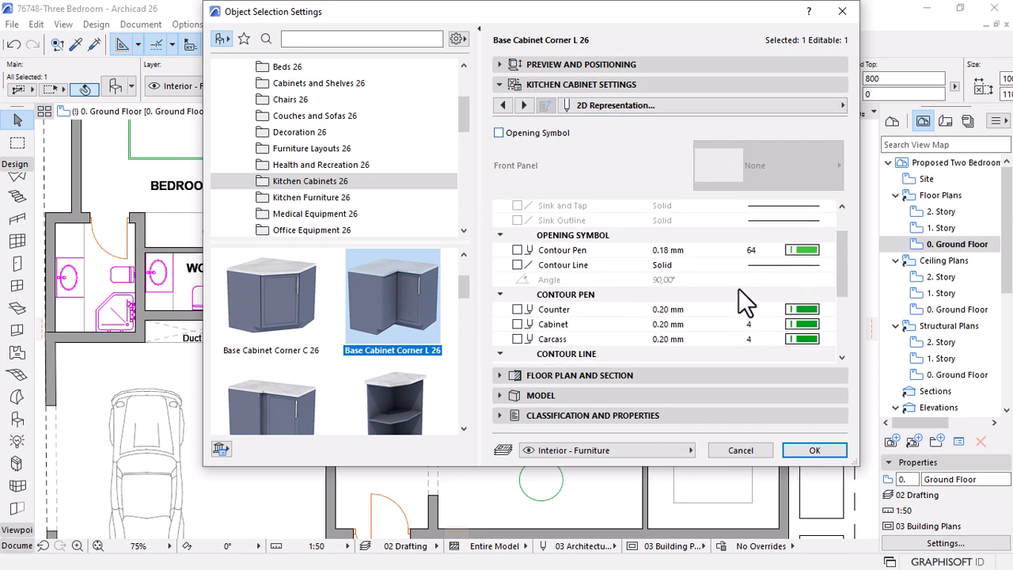
click(498, 133)
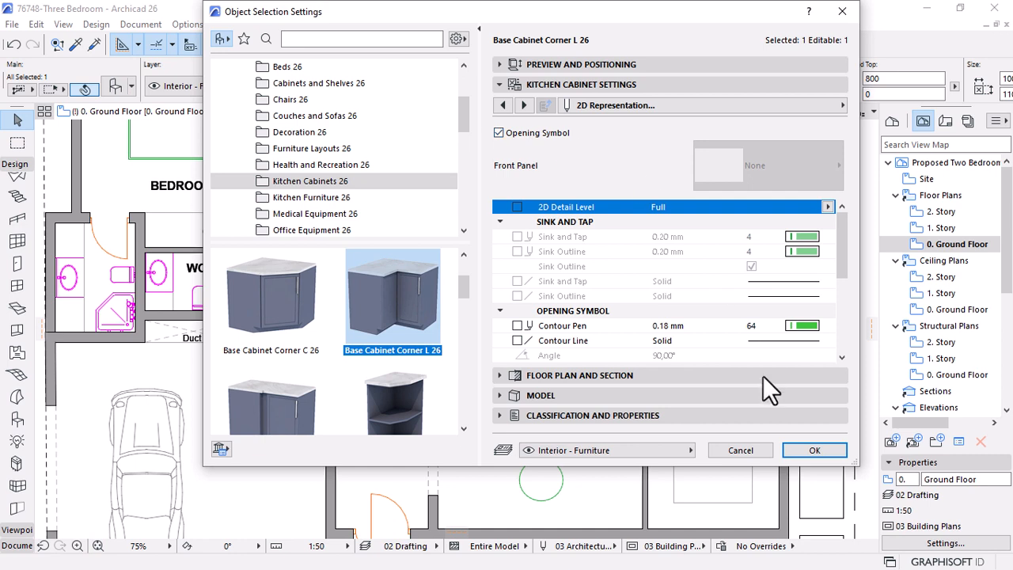
scroll(731, 324, down, 5)
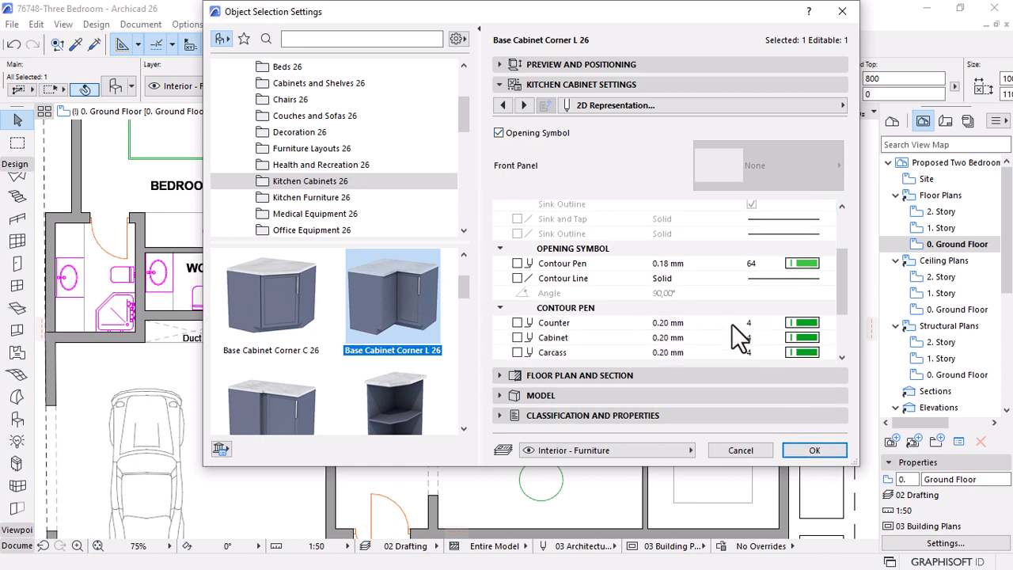
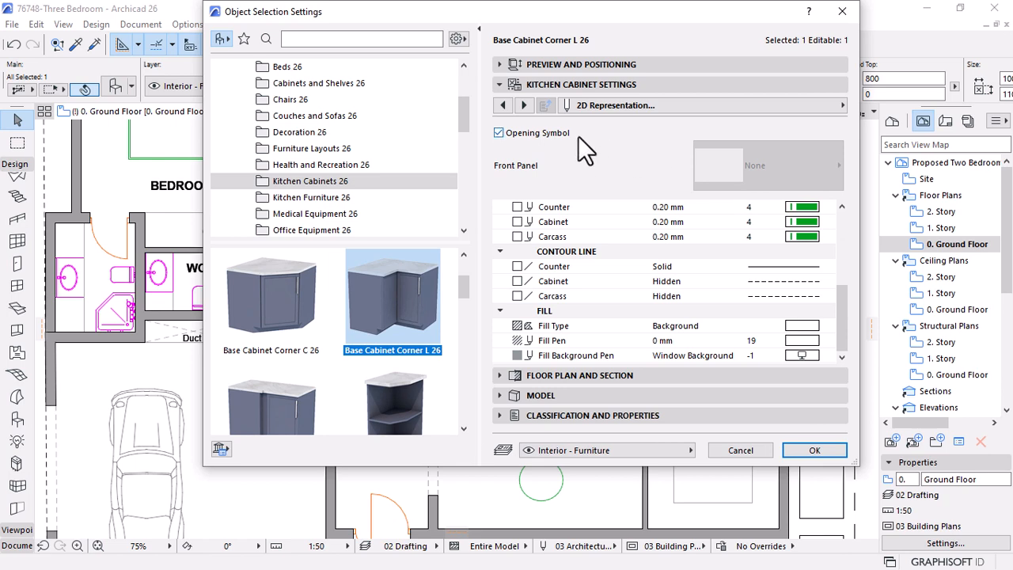
click(815, 451)
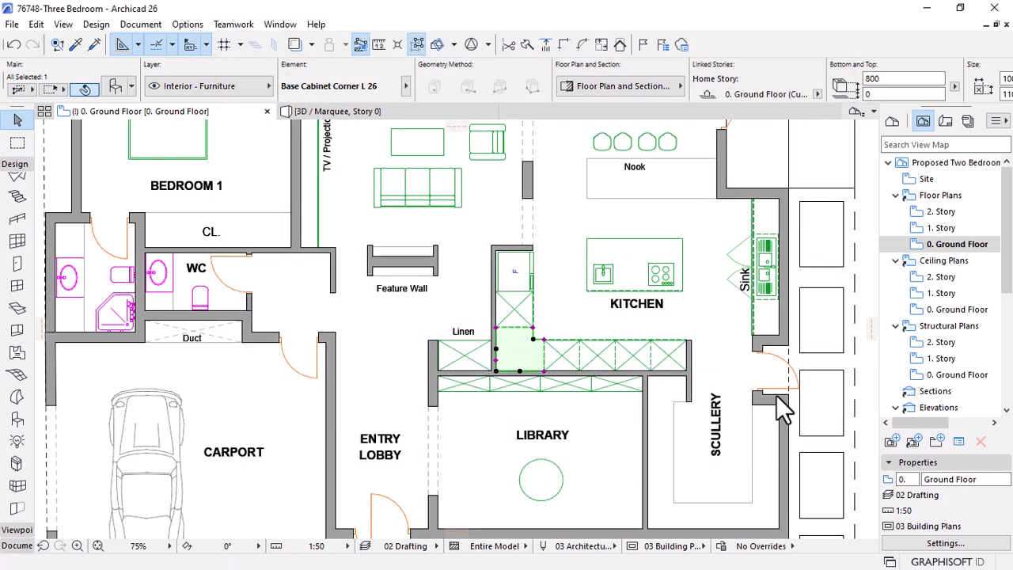
key(Escape)
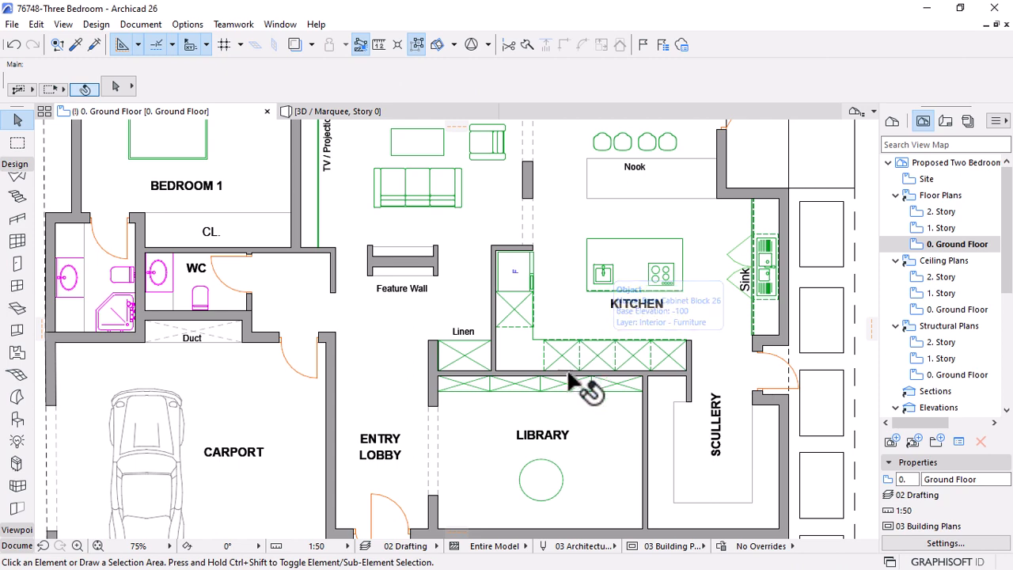
In the 3D view, set the refrigerator's bottom elevation to 0 and check the kitchen from several sides
scroll(605, 368, down, 2)
scroll(676, 283, up, 1)
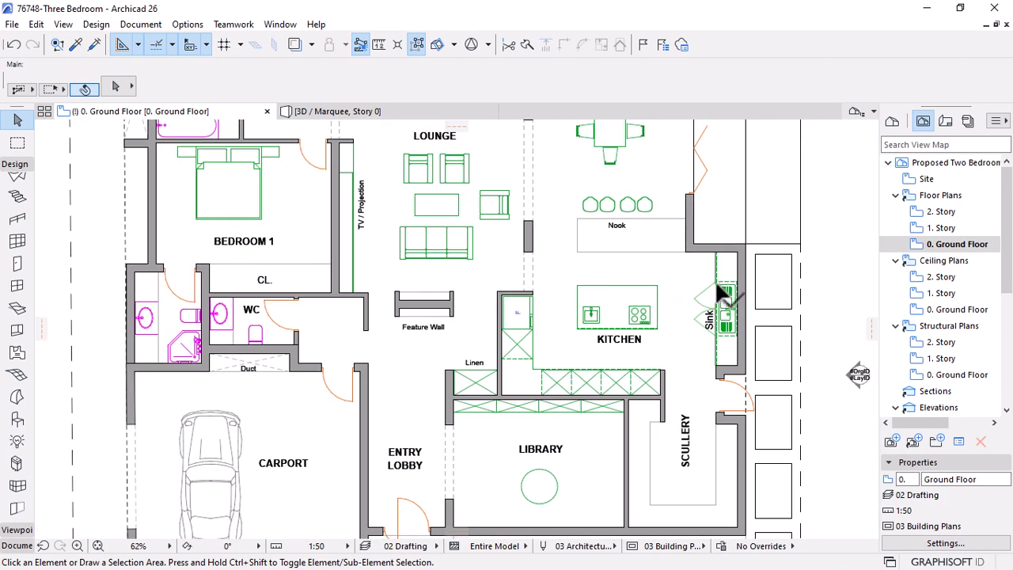
scroll(722, 295, up, 2)
click(312, 112)
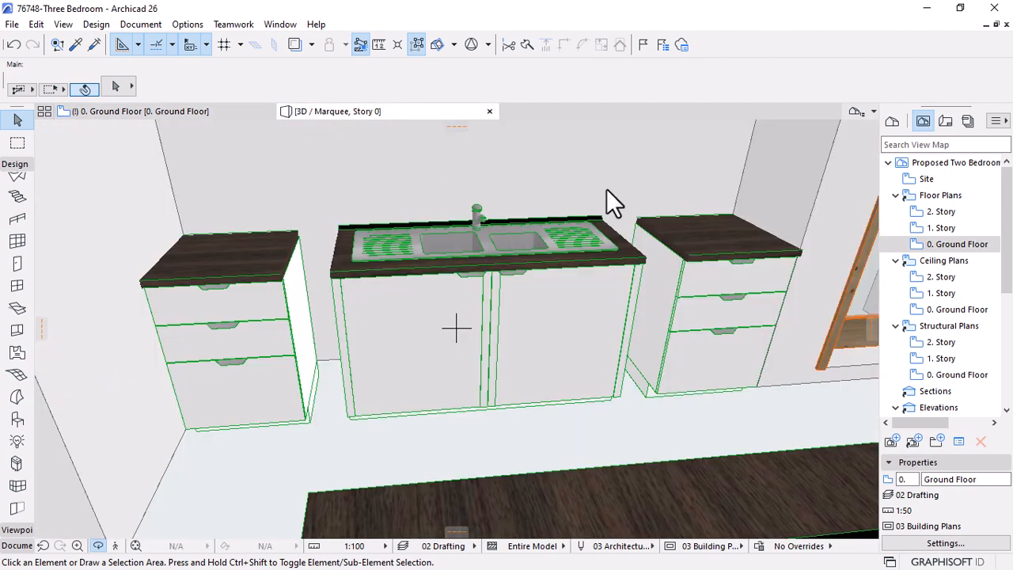
shift+middle_drag(606, 190, 597, 232)
click(597, 233)
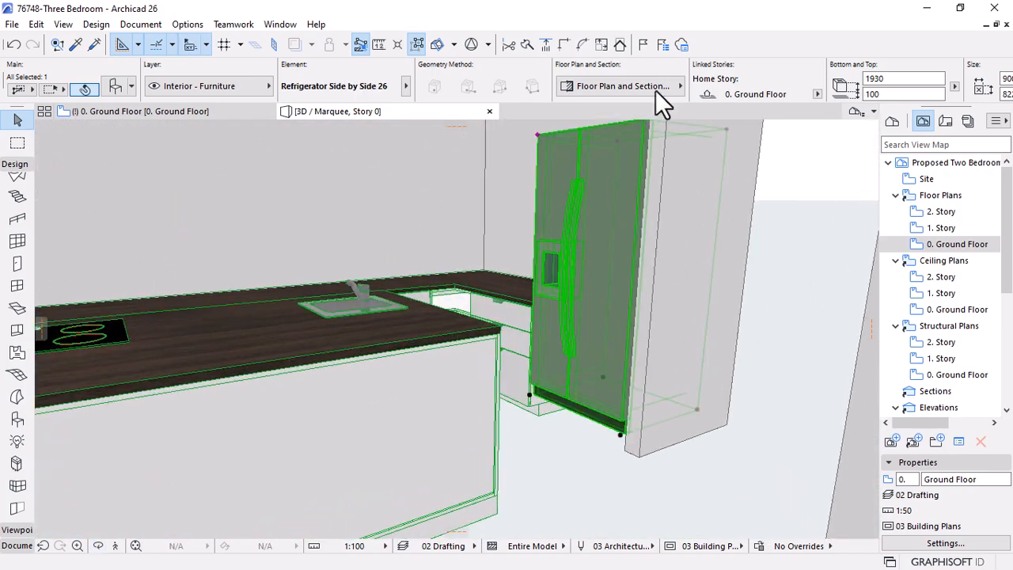
key(Return)
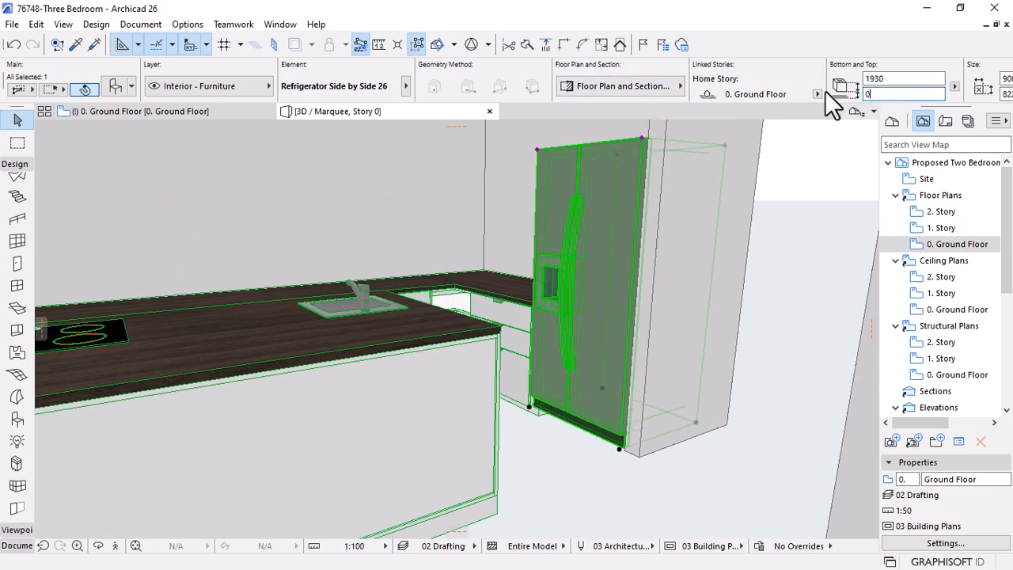
key(Escape)
scroll(823, 266, down, 2)
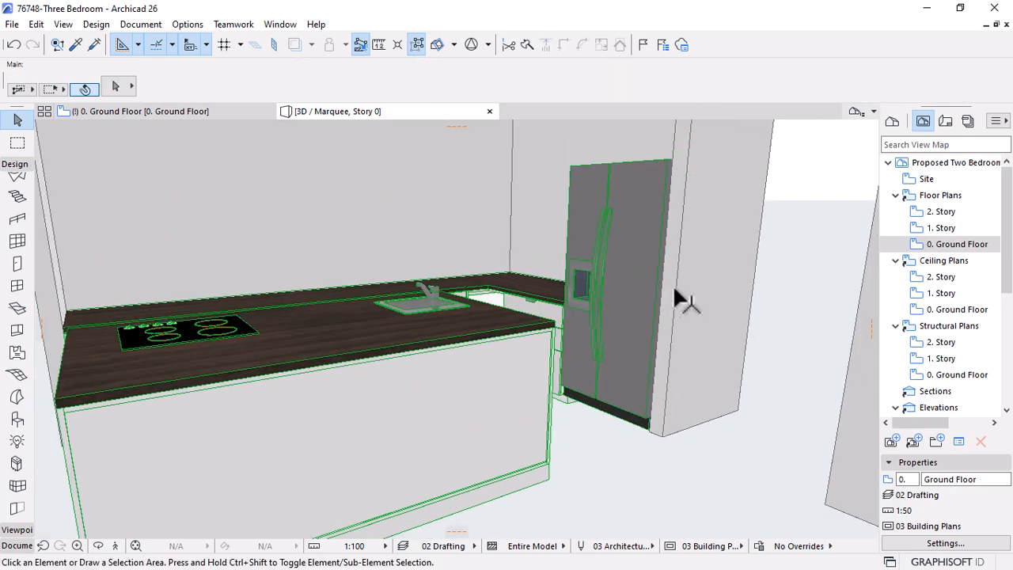
shift+middle_drag(673, 284, 479, 445)
scroll(480, 445, down, 3)
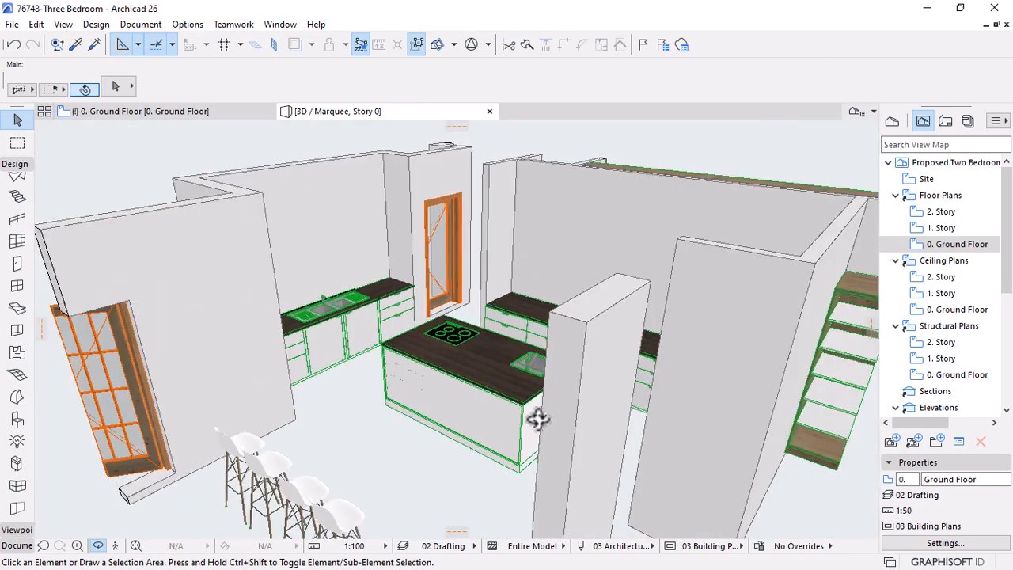
shift+middle_drag(538, 416, 473, 255)
Return to the ground floor plan and choose Wall Cabinet Block 26 from Kitchen Cabinets 26 as the default object
click(150, 111)
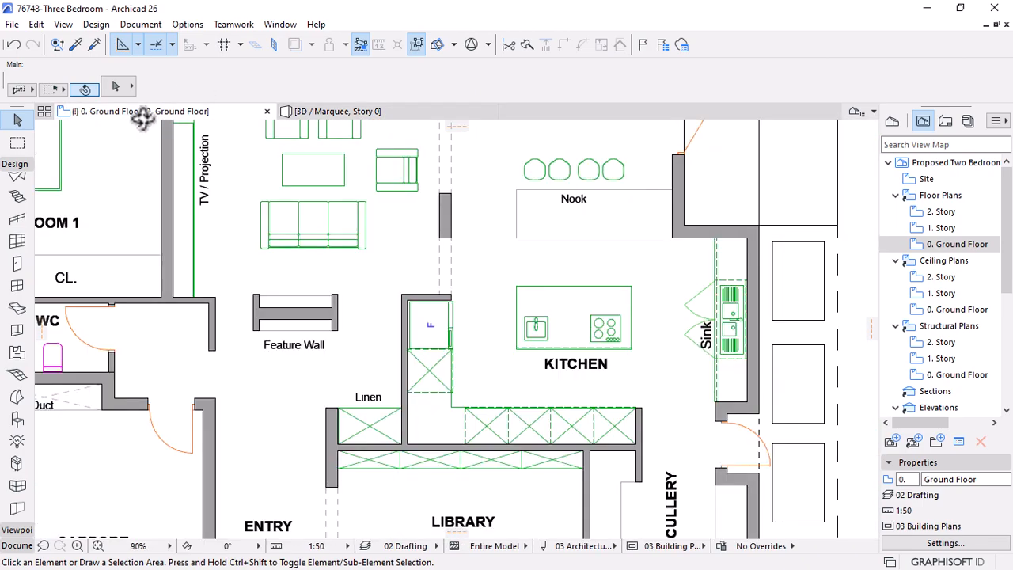
scroll(582, 248, down, 4)
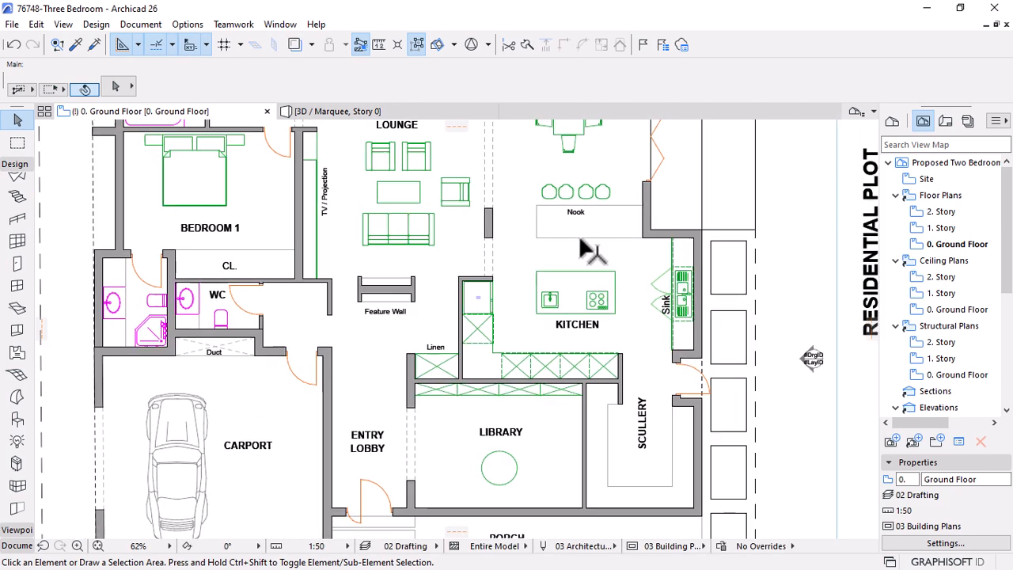
click(17, 419)
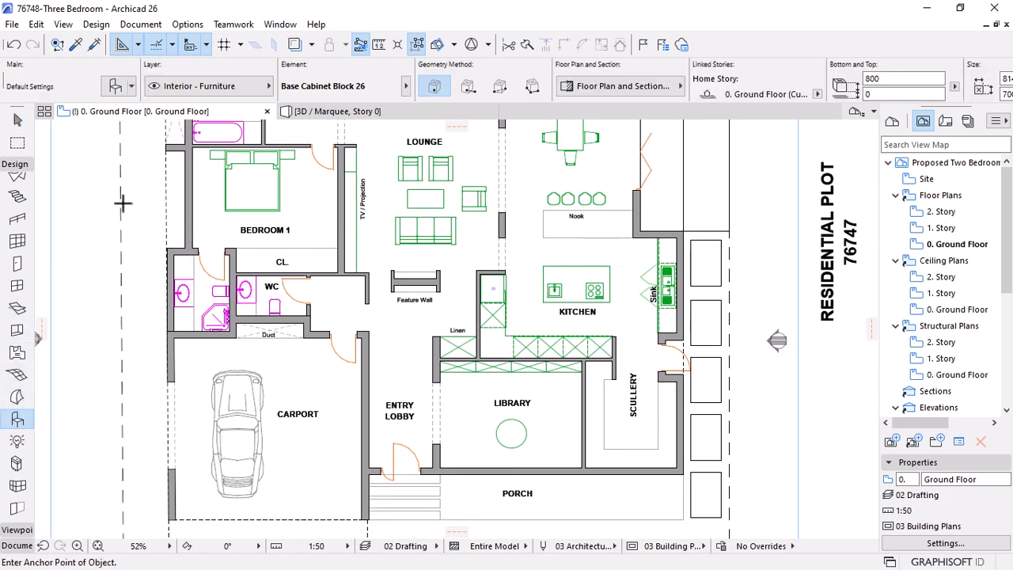
click(116, 85)
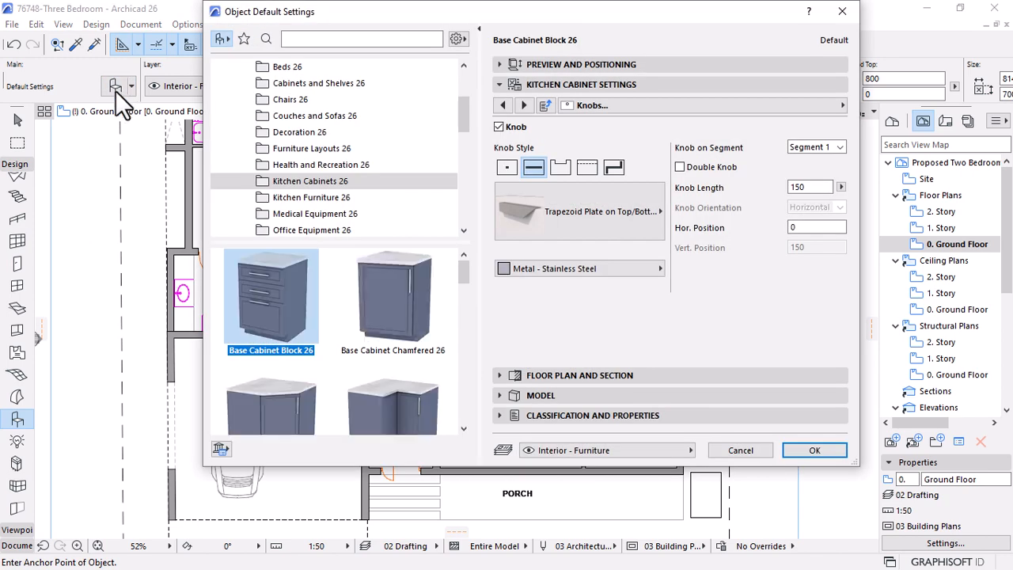
scroll(390, 316, down, 2)
scroll(393, 328, down, 5)
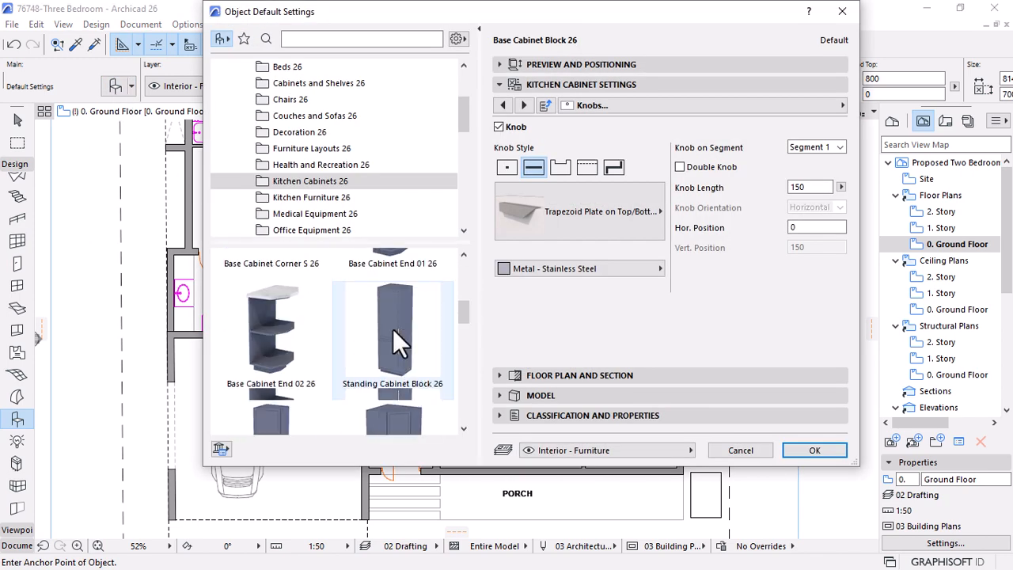
scroll(393, 329, down, 5)
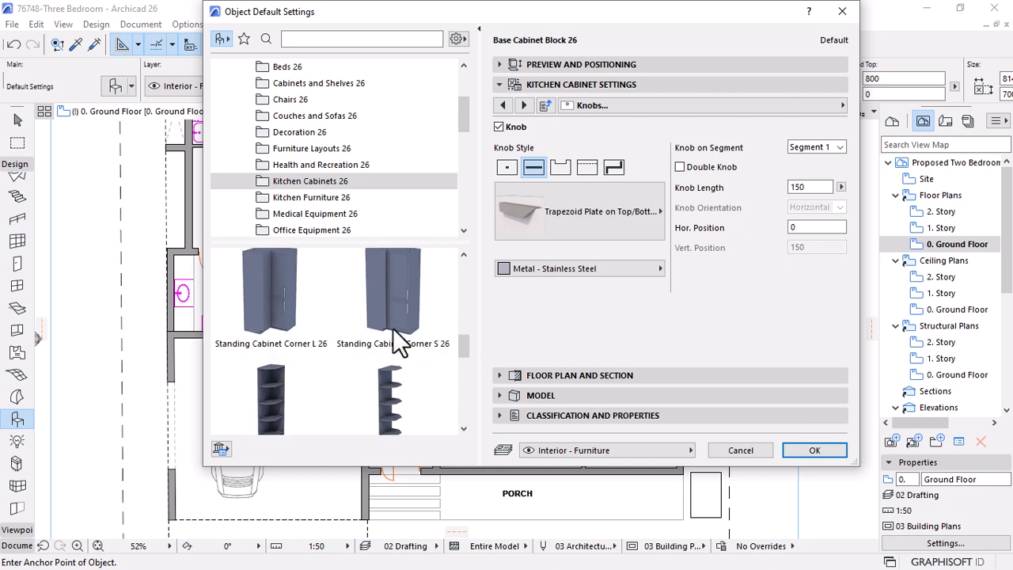
scroll(393, 329, down, 5)
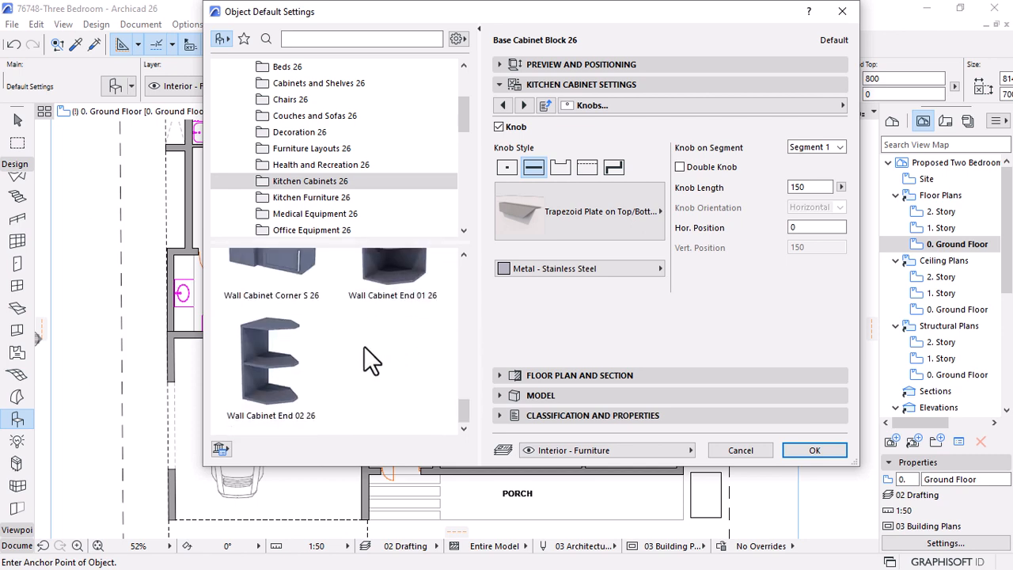
scroll(364, 346, up, 3)
scroll(364, 346, up, 3)
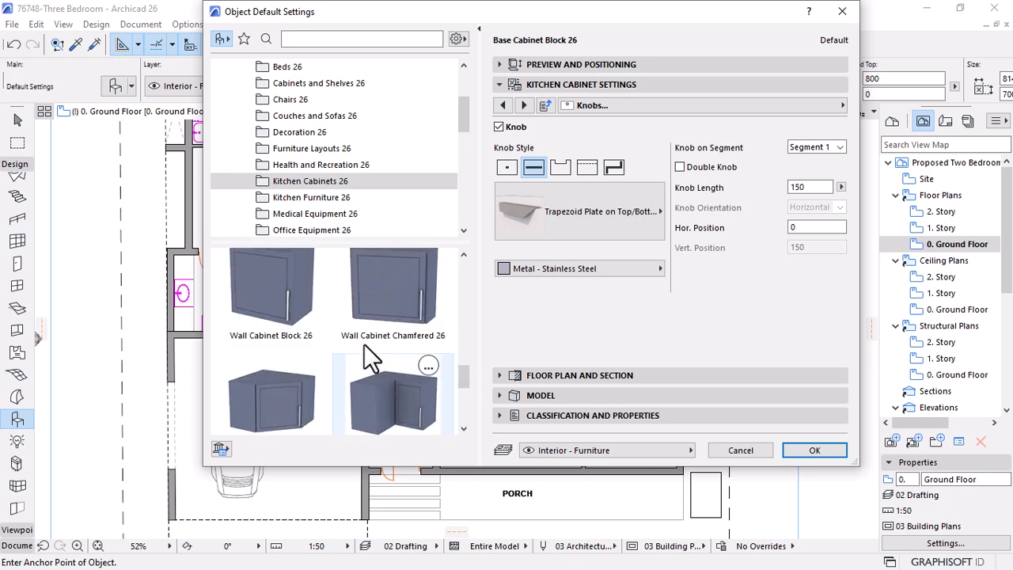
click(268, 348)
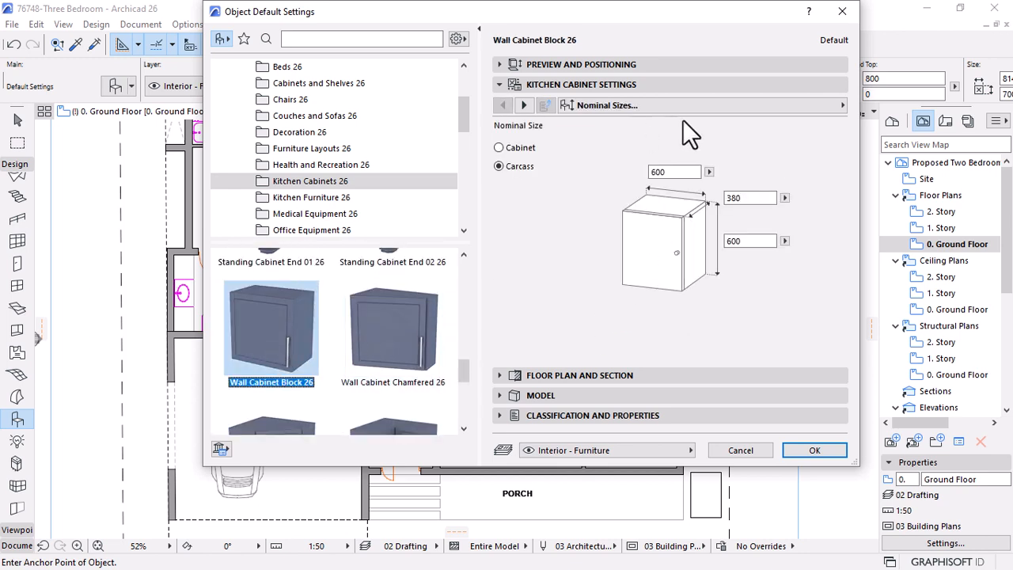
Review the default wall cabinet's segment geometry, segment details and 2D representation settings, then accept it for placement
click(523, 107)
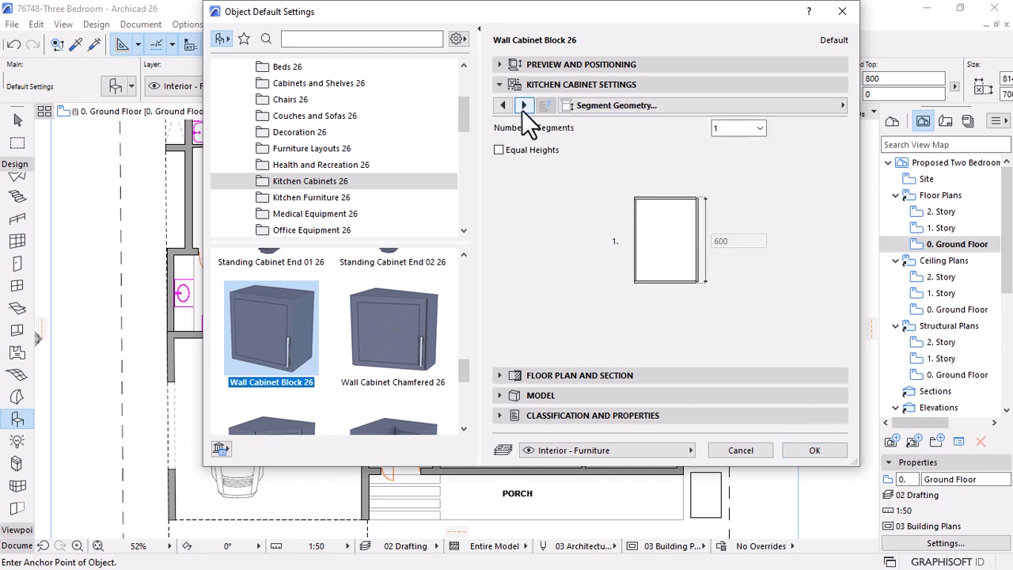
click(523, 108)
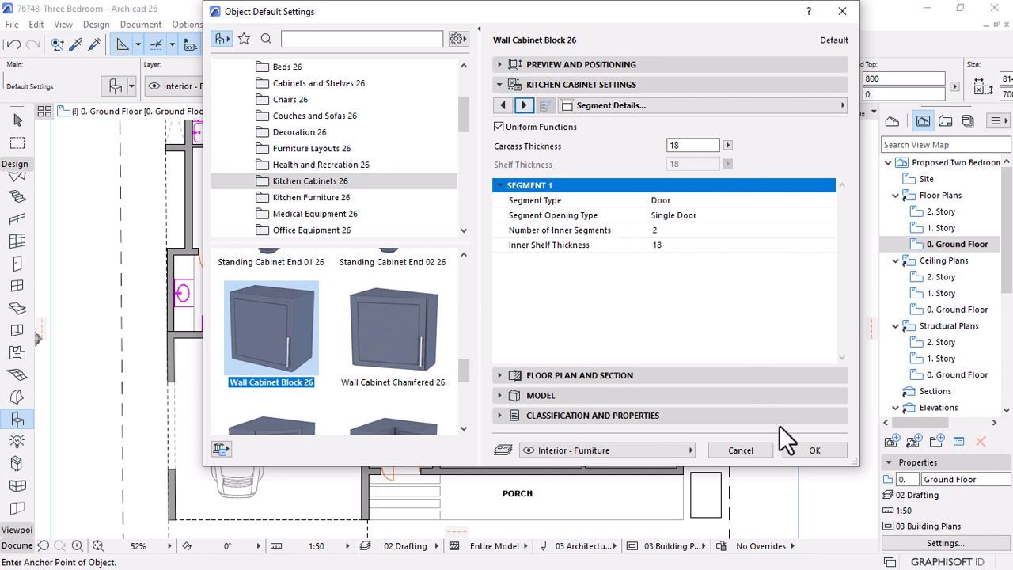
click(804, 108)
click(910, 286)
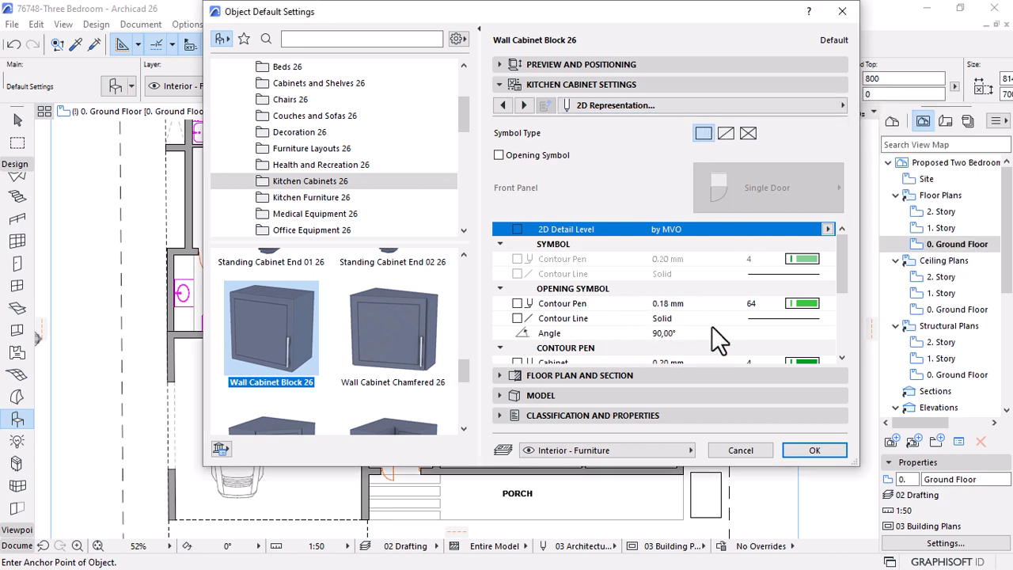
scroll(764, 324, down, 1)
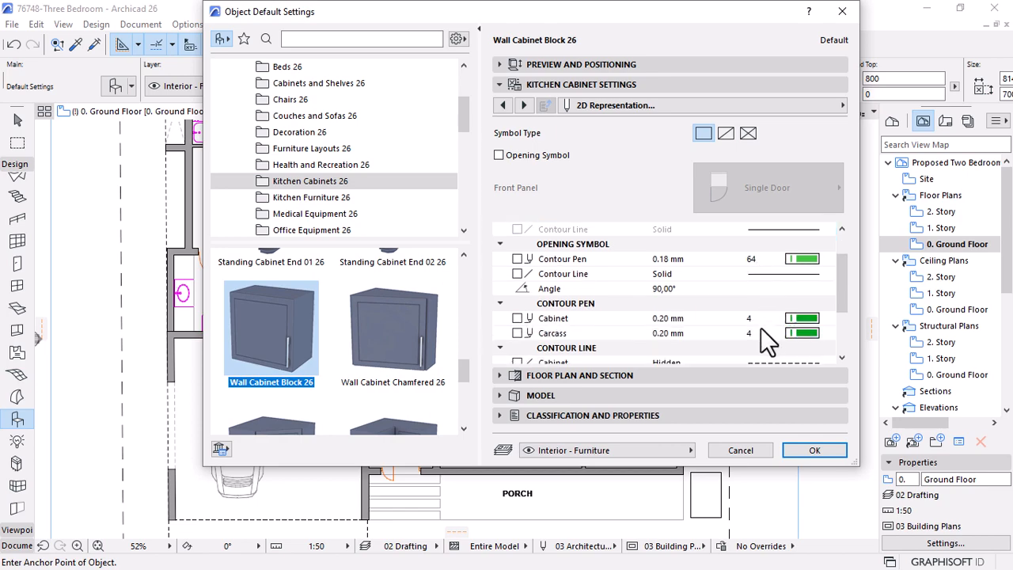
click(803, 450)
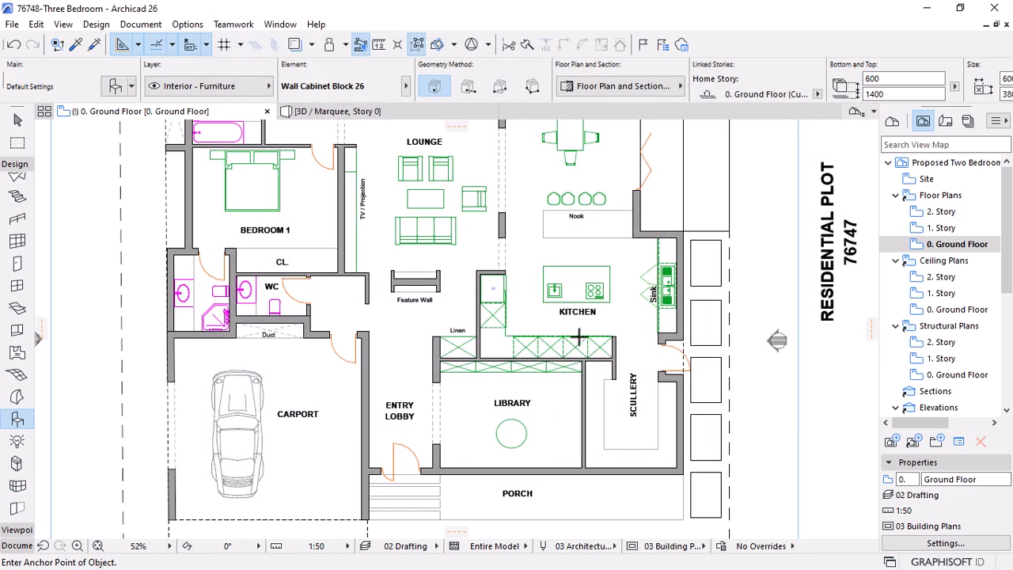
Place one wall cabinet over the kitchen's long base run and move its back corner into the corner beside the scullery
scroll(586, 356, up, 5)
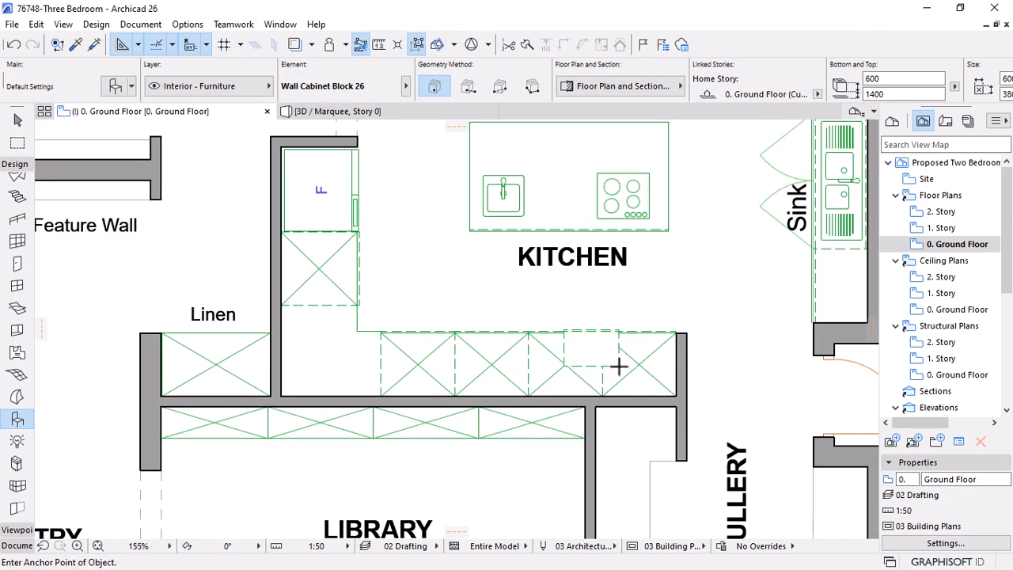
key(Escape)
scroll(659, 400, up, 3)
click(577, 336)
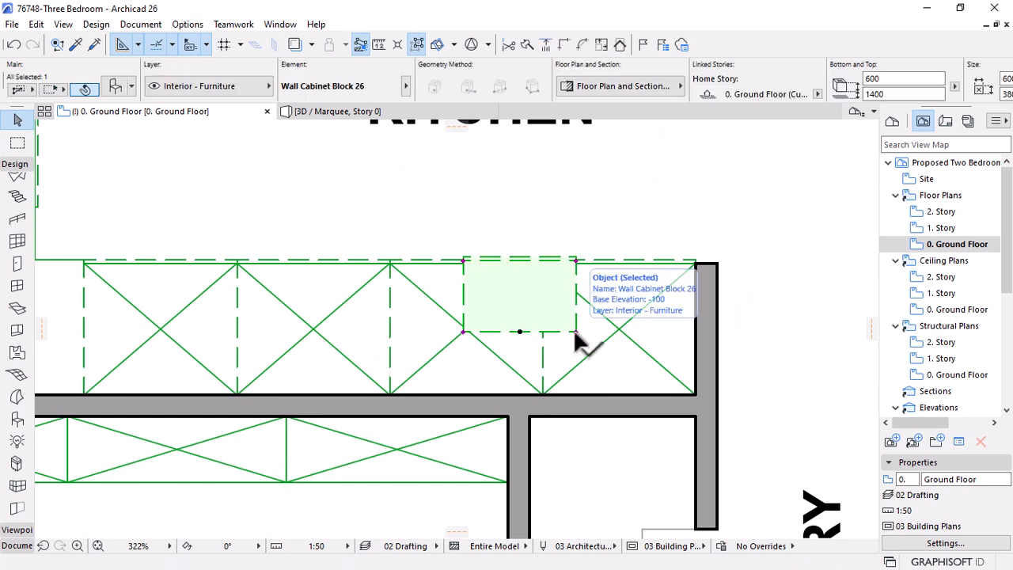
key(ctrl+d)
click(577, 332)
click(696, 394)
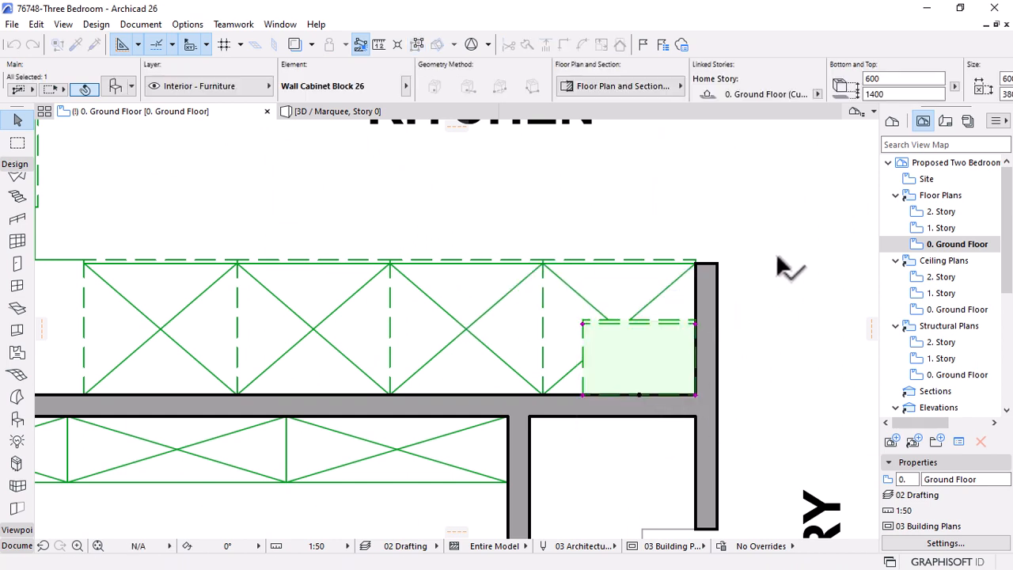
Stretch the wall cabinet's carcass width to match the end base cabinet beneath it
scroll(583, 393, up, 3)
click(572, 375)
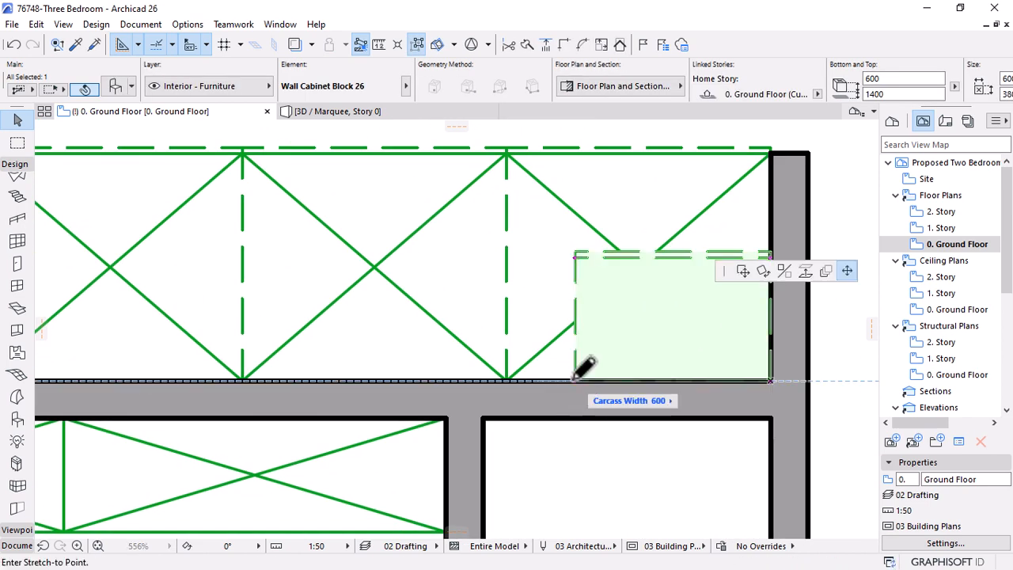
click(507, 379)
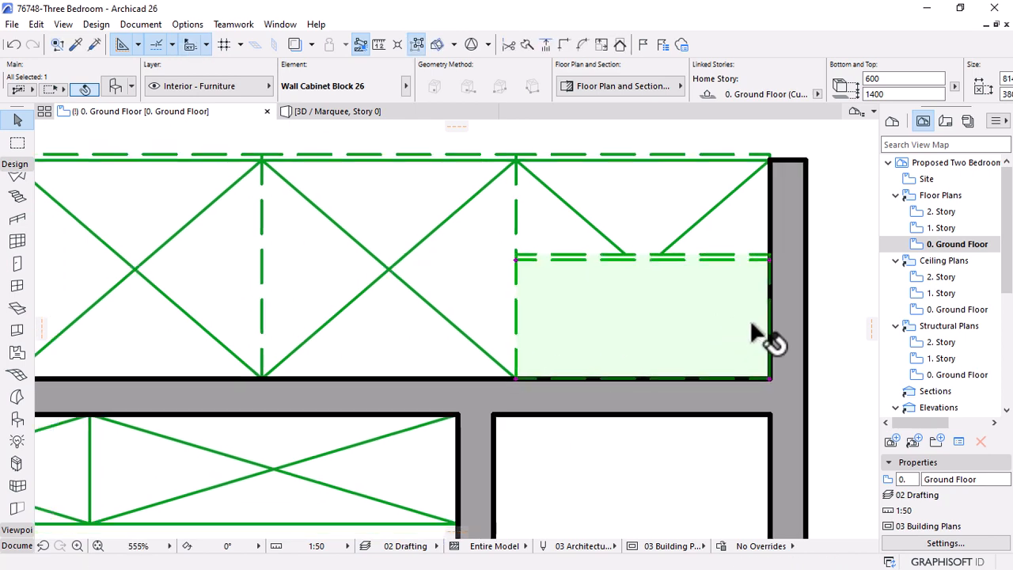
scroll(784, 293, down, 5)
scroll(760, 238, up, 5)
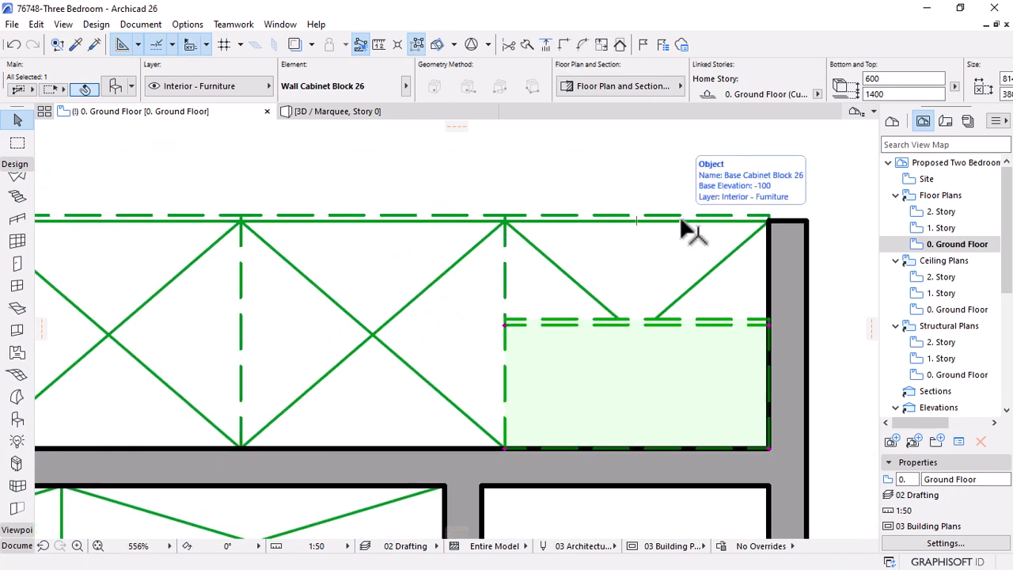
scroll(673, 316, up, 1)
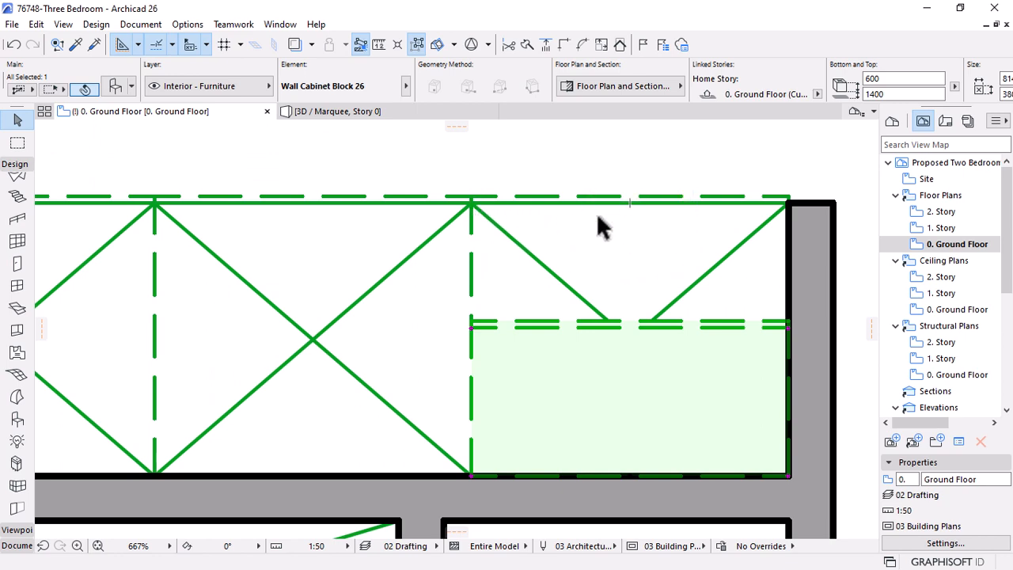
scroll(792, 230, down, 5)
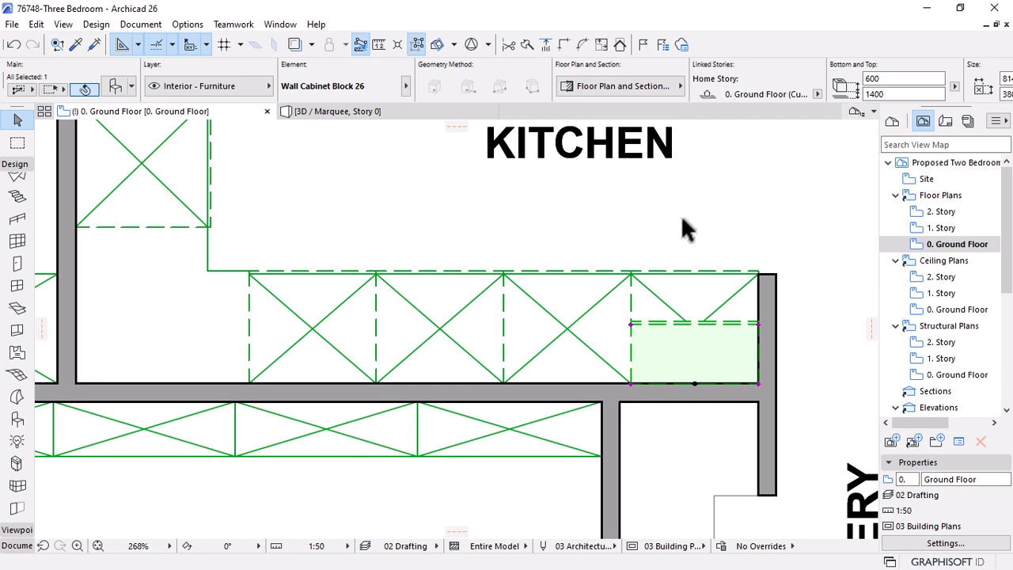
Copy the wall cabinet three times edge to edge along the back wall, aligning each copy with the base cabinet below
click(758, 384)
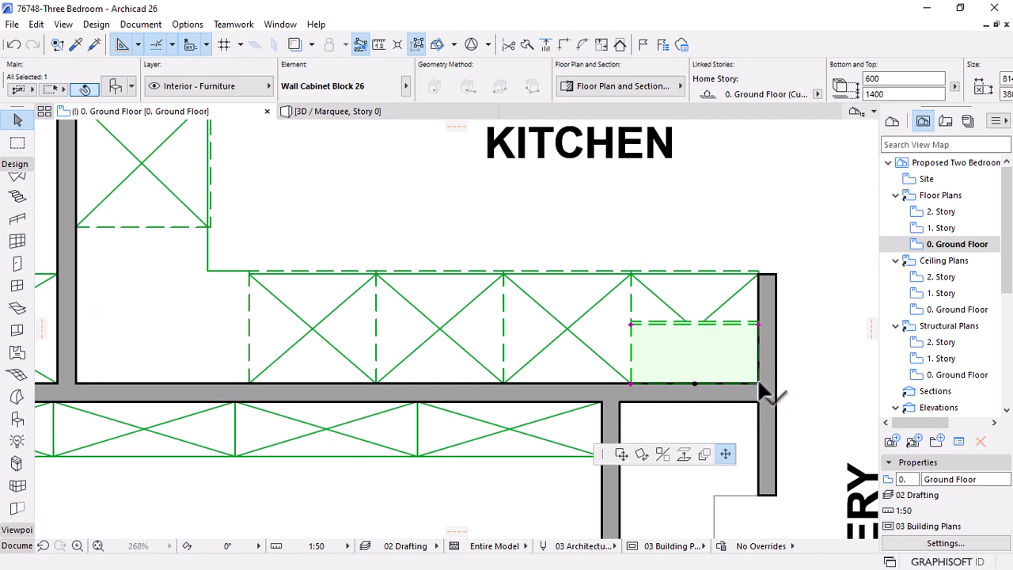
click(744, 269)
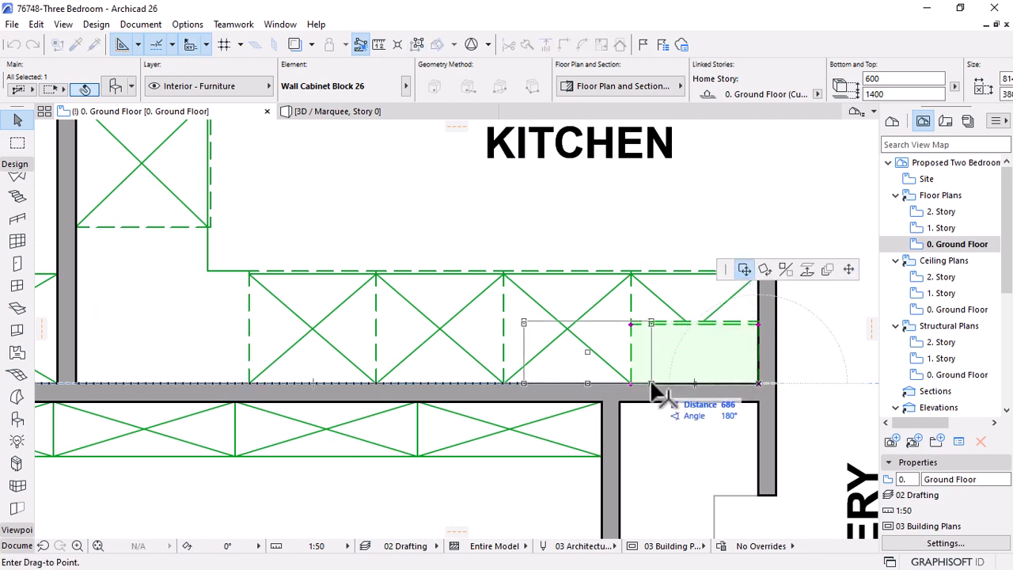
key(ctrl)
click(631, 384)
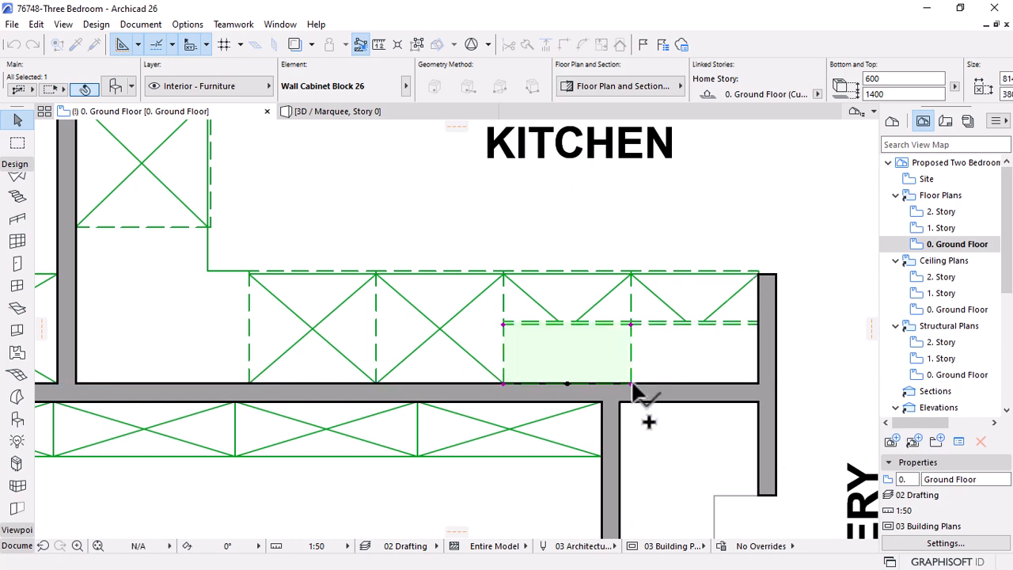
click(631, 384)
key(ctrl)
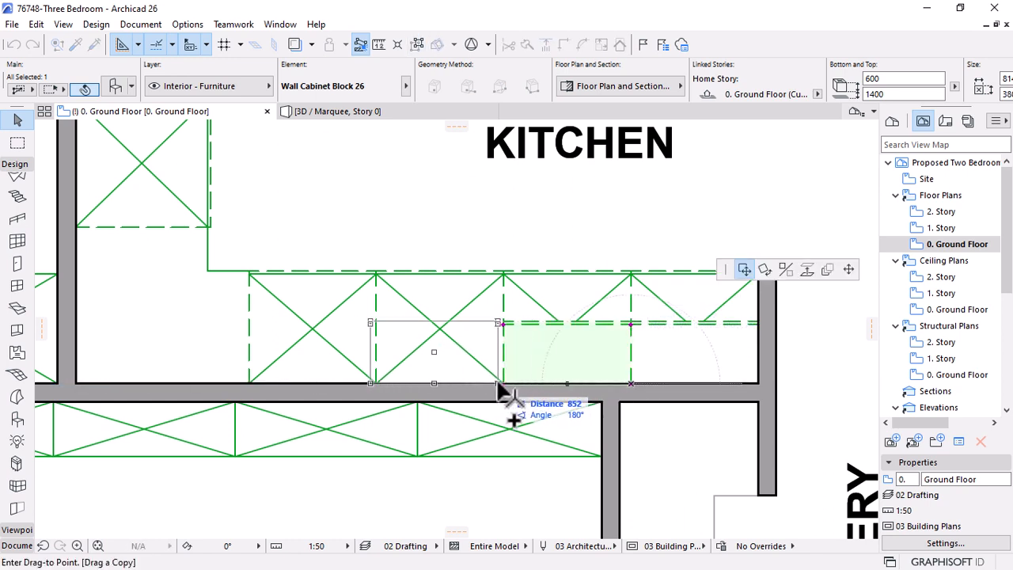
click(503, 384)
click(503, 384)
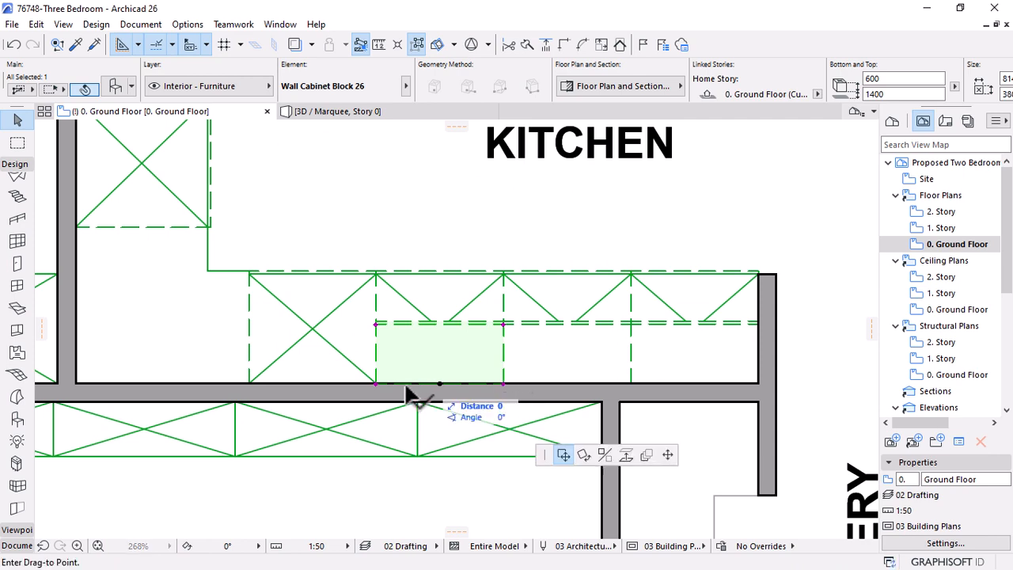
key(ctrl)
click(376, 385)
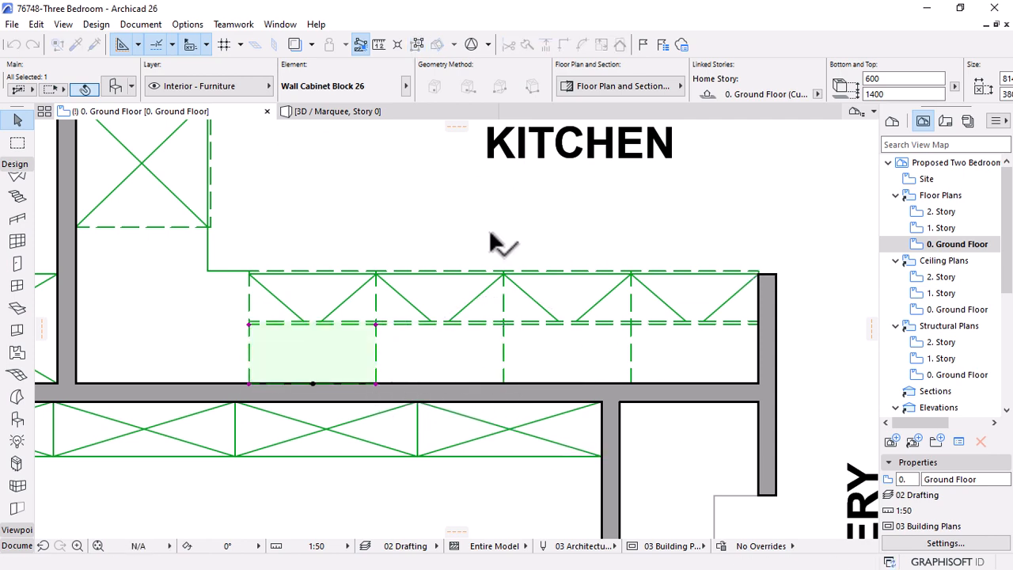
In the 3D view, set the knob type of all four wall cabinets to Trapezoid Plate on Top/Bottom
click(330, 116)
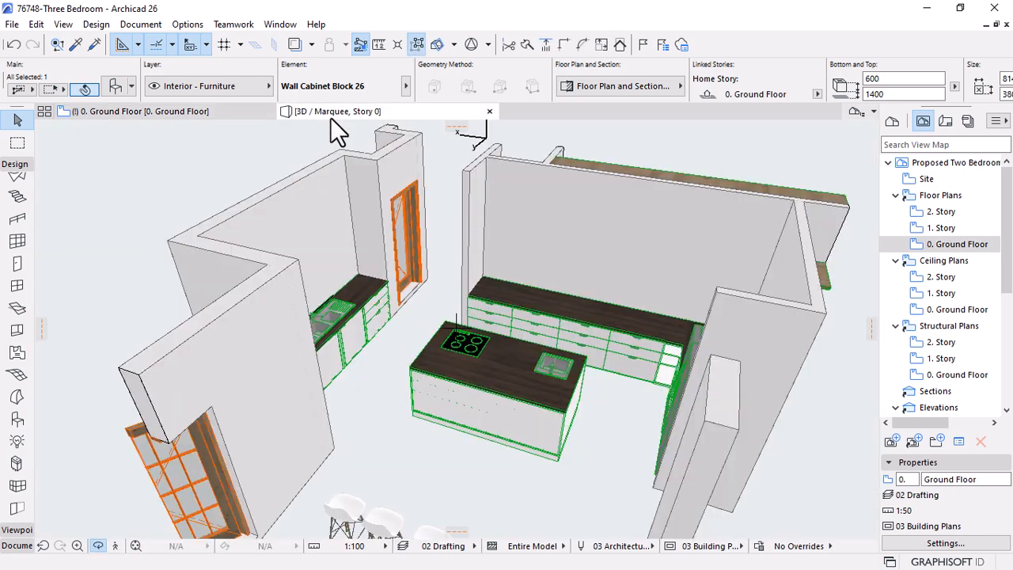
drag(537, 277, 651, 235)
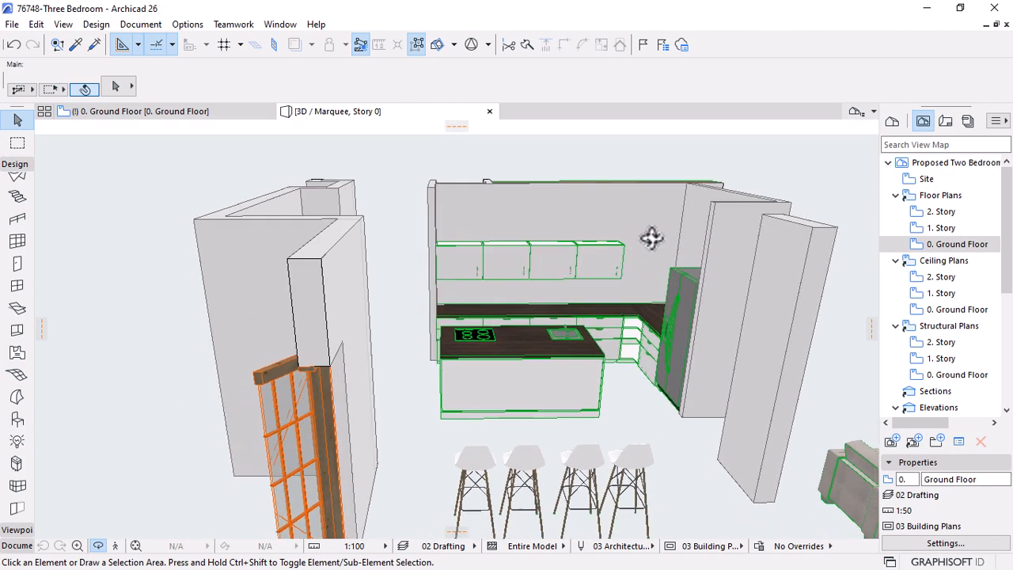
scroll(561, 262, up, 10)
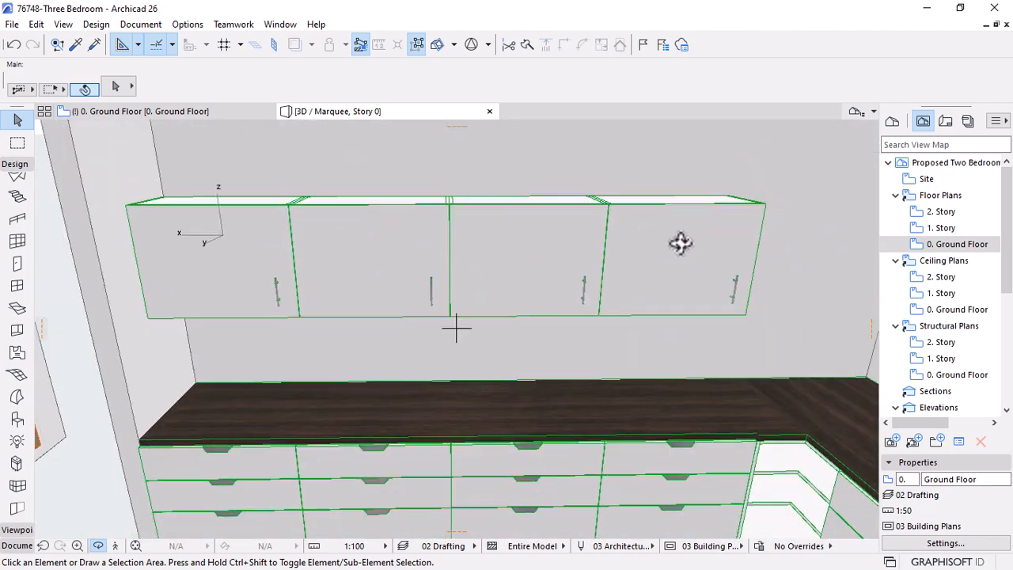
click(678, 242)
shift+click(495, 267)
shift+click(385, 269)
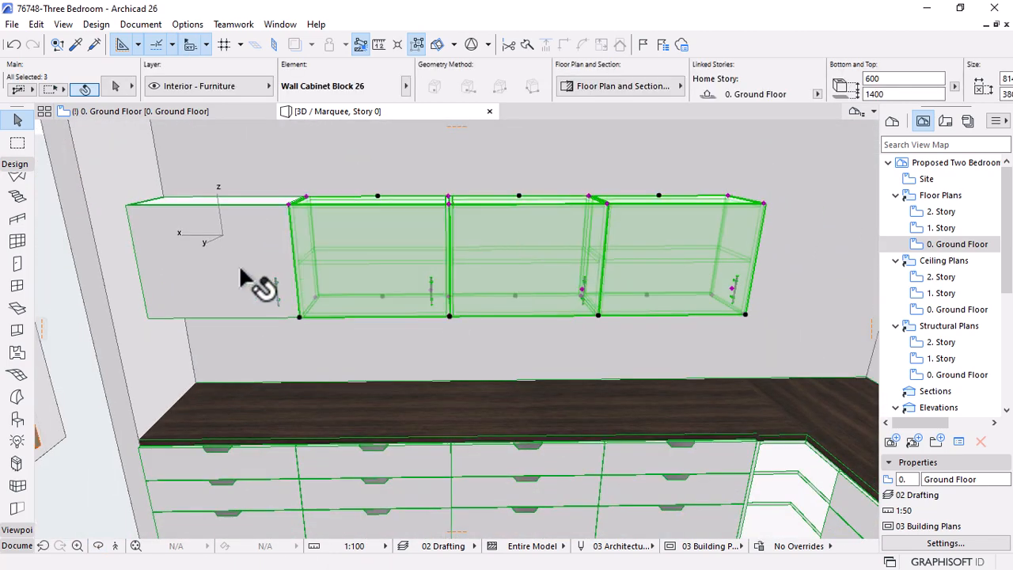
shift+click(258, 287)
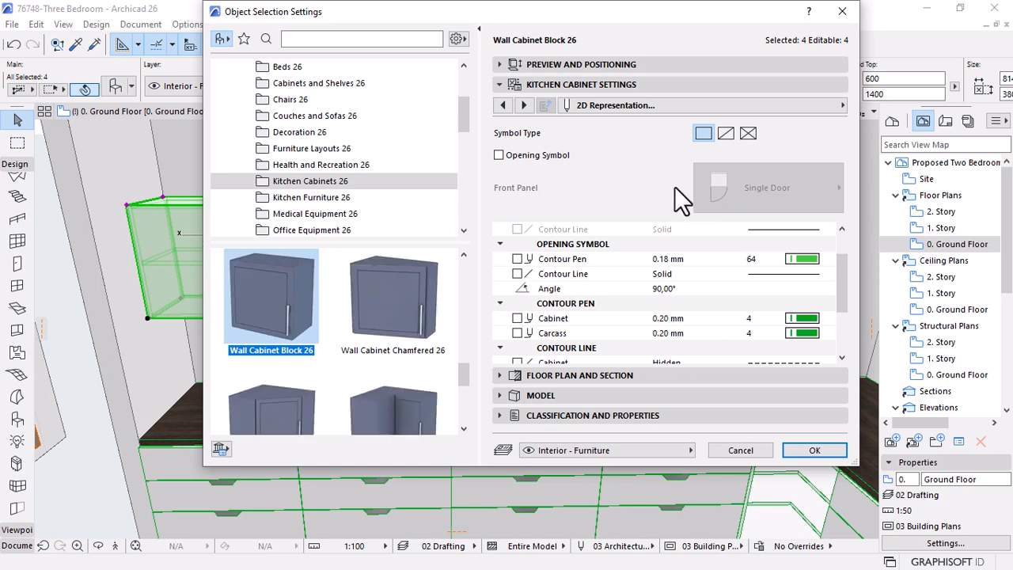
click(761, 104)
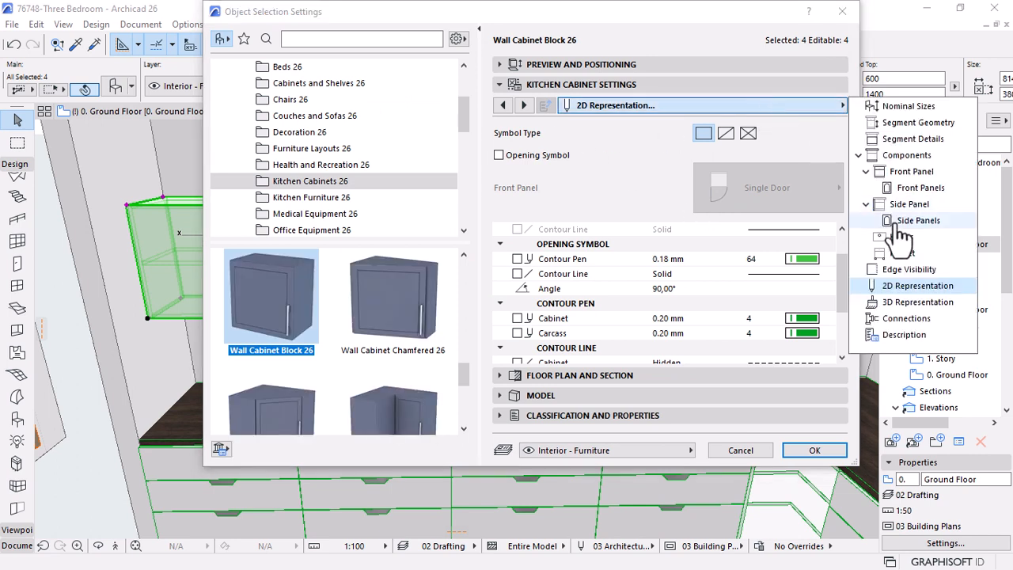
click(911, 155)
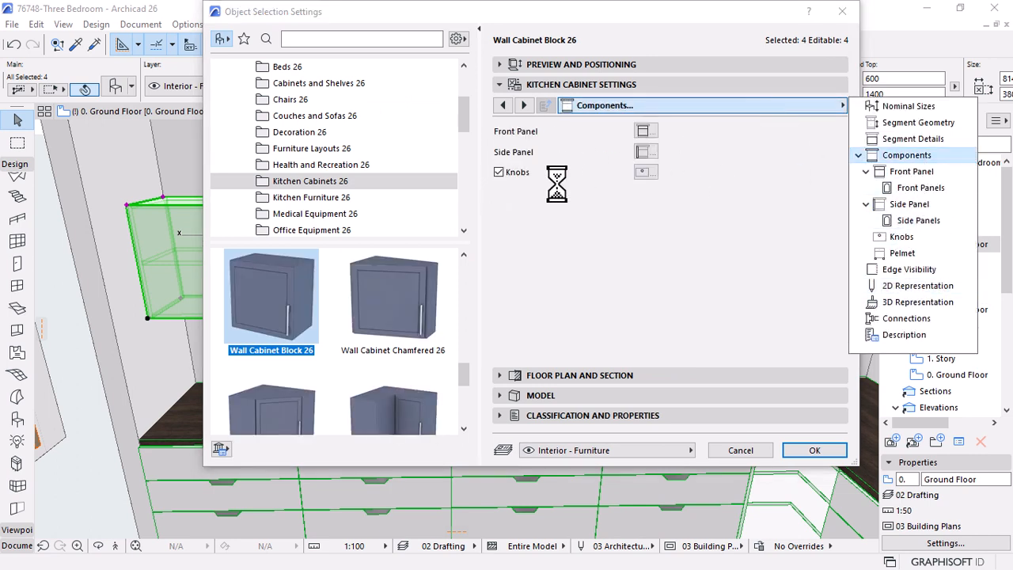
click(644, 173)
click(556, 199)
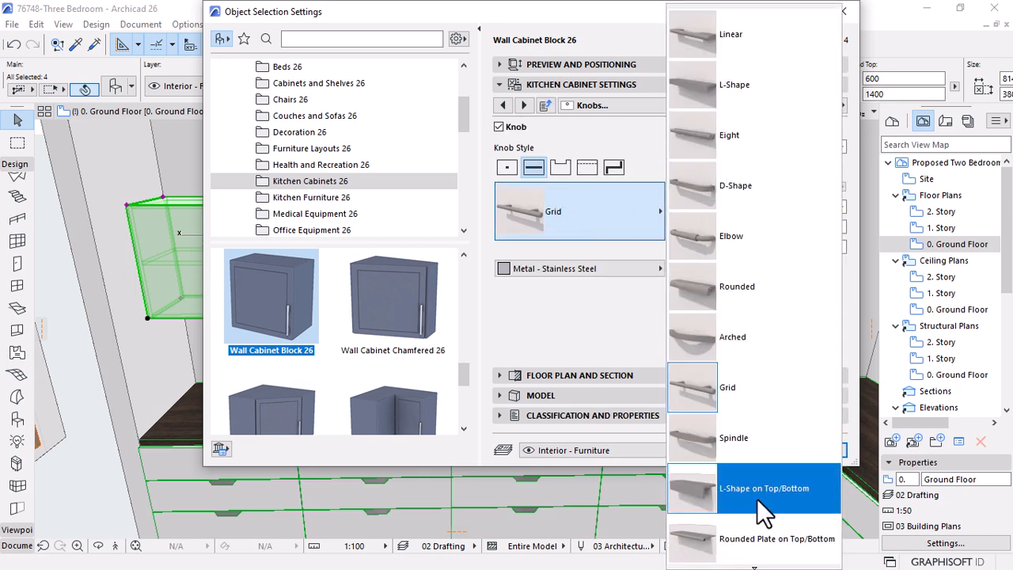
scroll(757, 498, down, 1)
scroll(757, 499, down, 2)
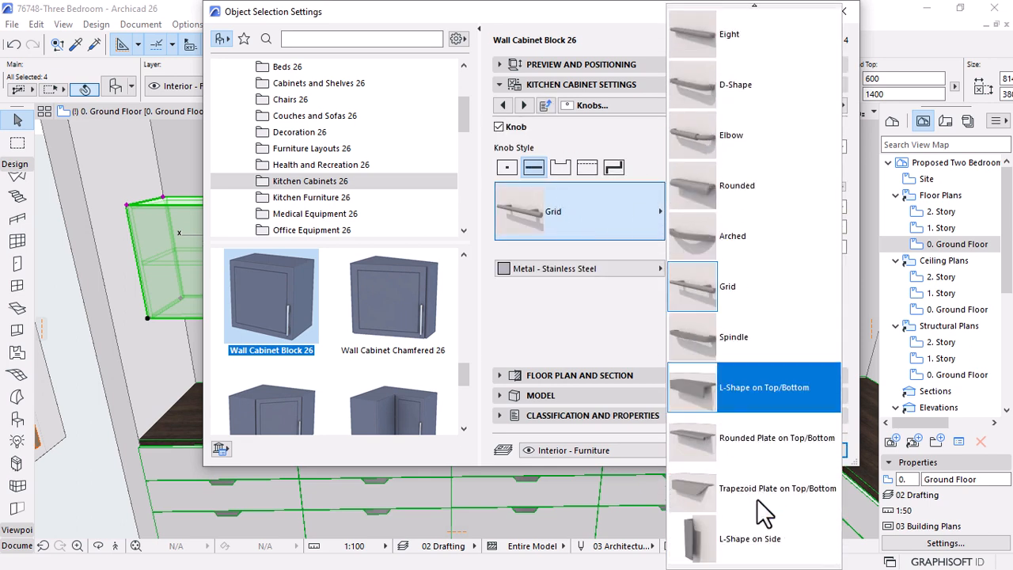
click(700, 486)
click(814, 451)
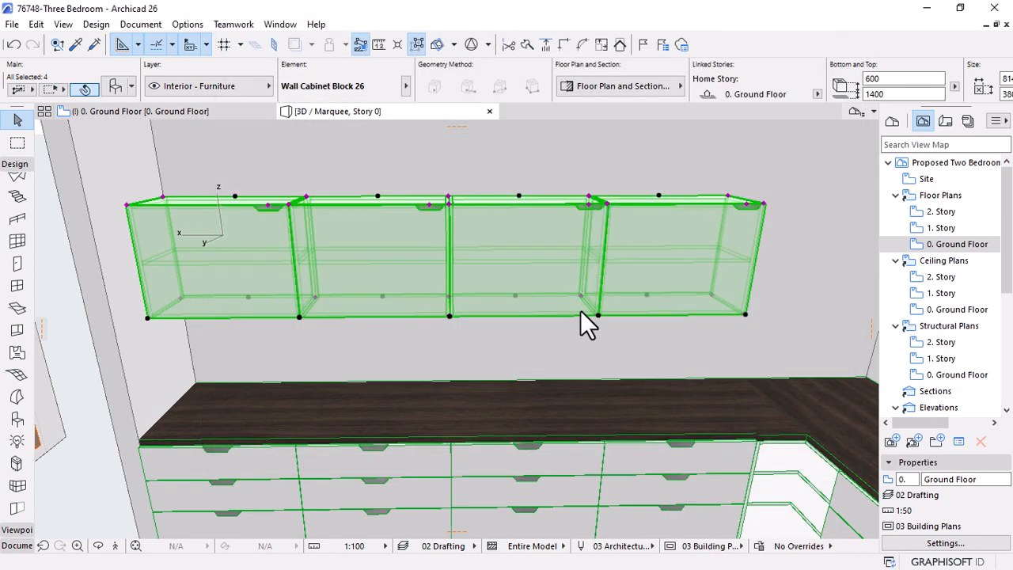
Clear the selection, check the wall cabinets against the rest of the kitchen in 3D, and return to the ground floor plan
shift+middle_drag(584, 321, 498, 297)
scroll(497, 284, up, 1)
key(Escape)
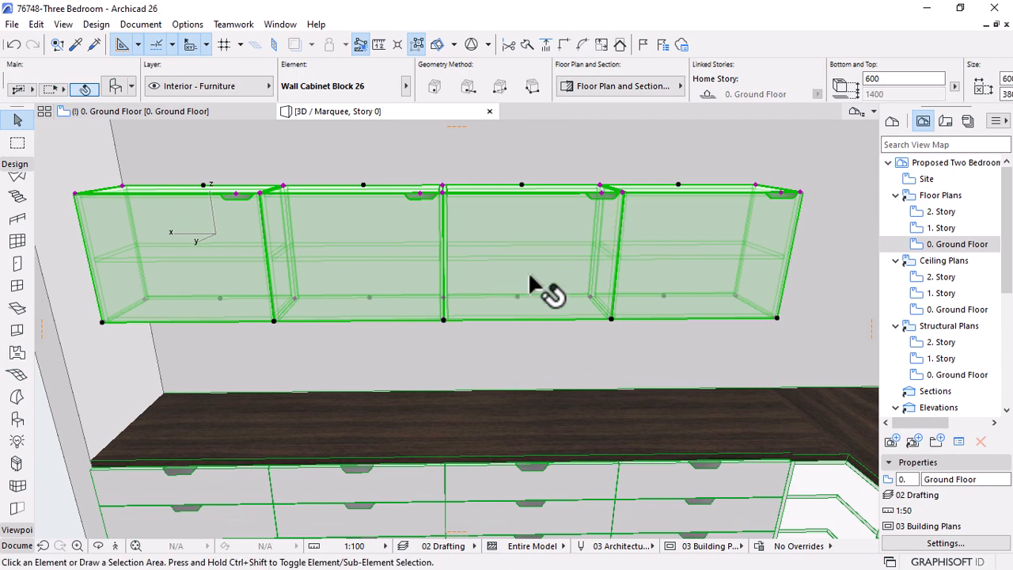
scroll(641, 178, down, 3)
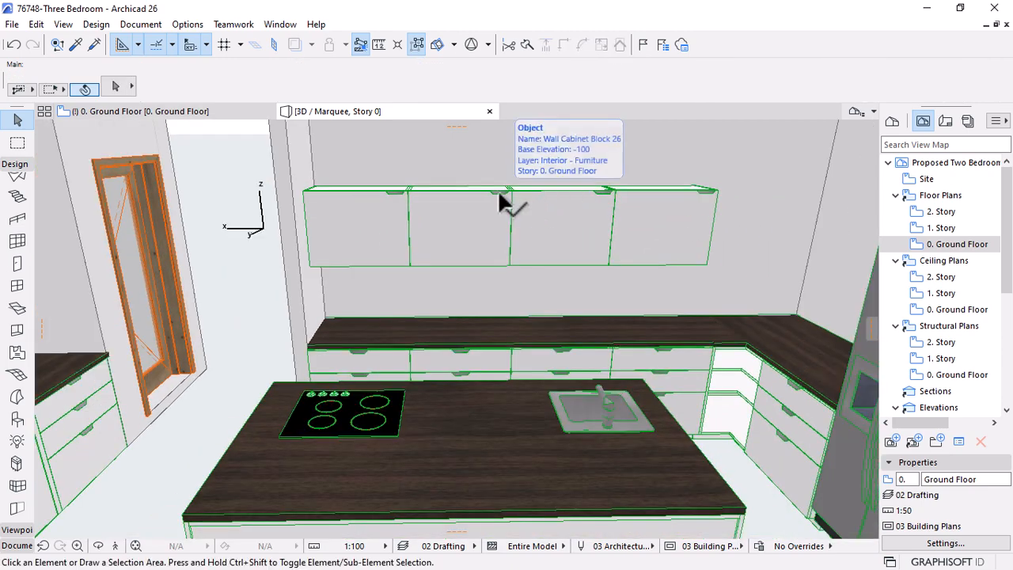
scroll(529, 163, down, 3)
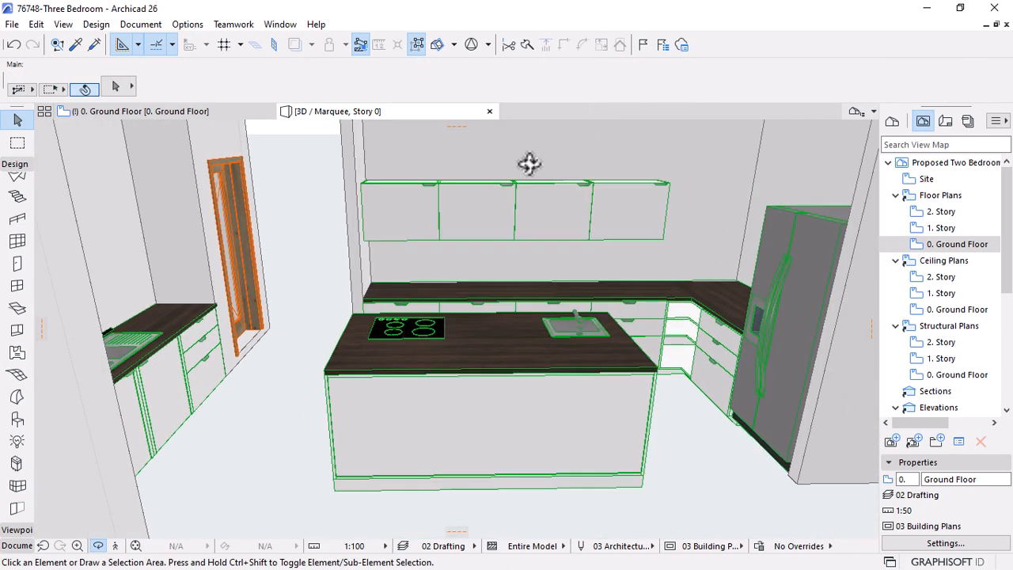
shift+middle_drag(530, 163, 355, 295)
click(136, 112)
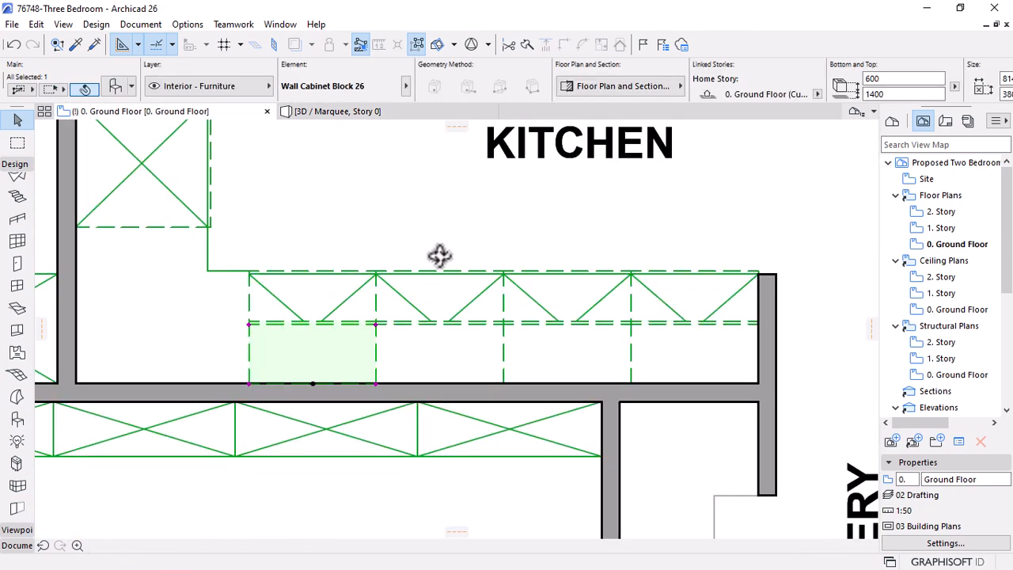
scroll(505, 293, down, 10)
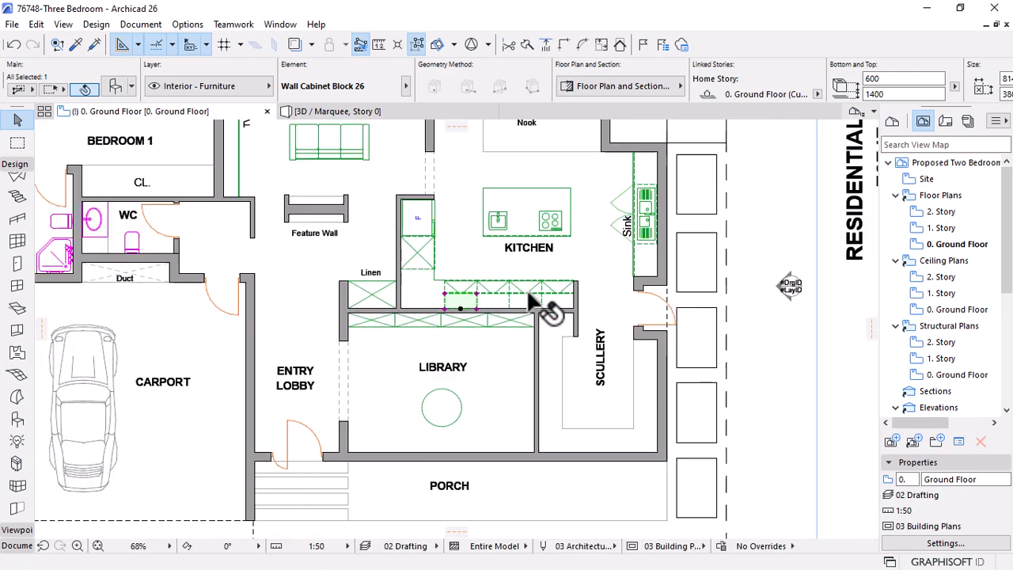
scroll(622, 207, up, 4)
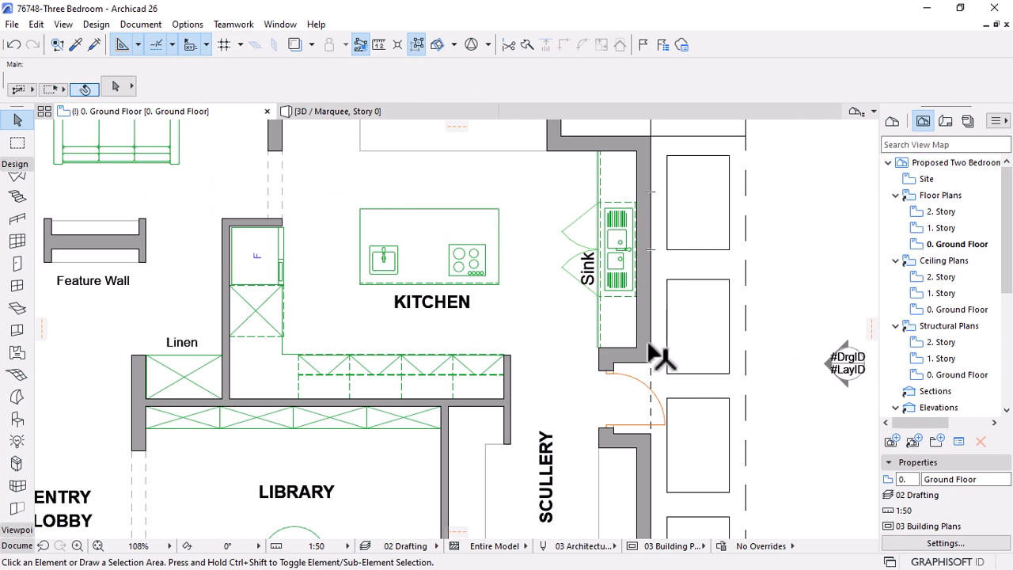
scroll(640, 257, down, 2)
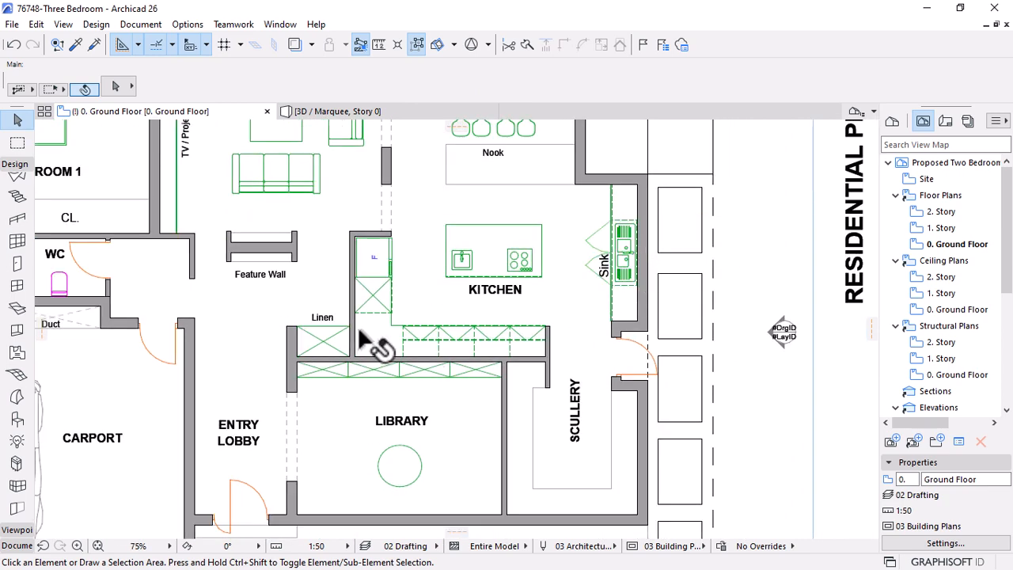
scroll(362, 332, up, 2)
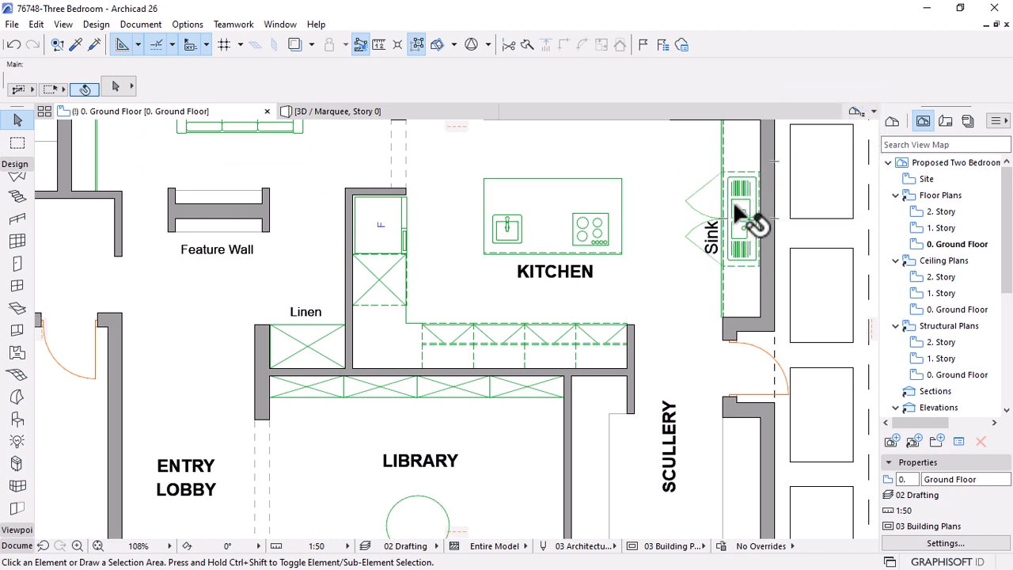
scroll(17, 269, up, 5)
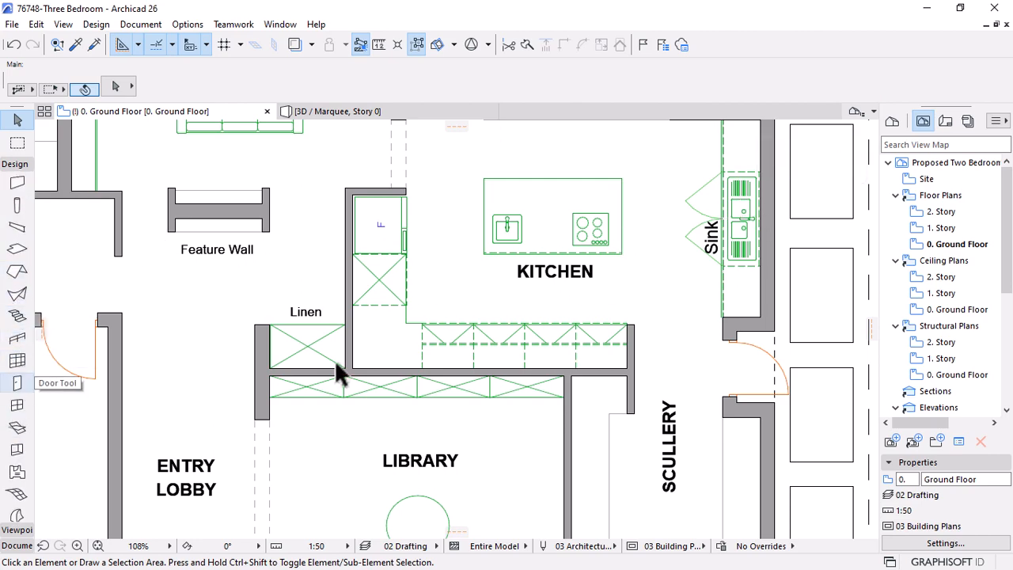
scroll(708, 317, down, 6)
scroll(546, 200, up, 2)
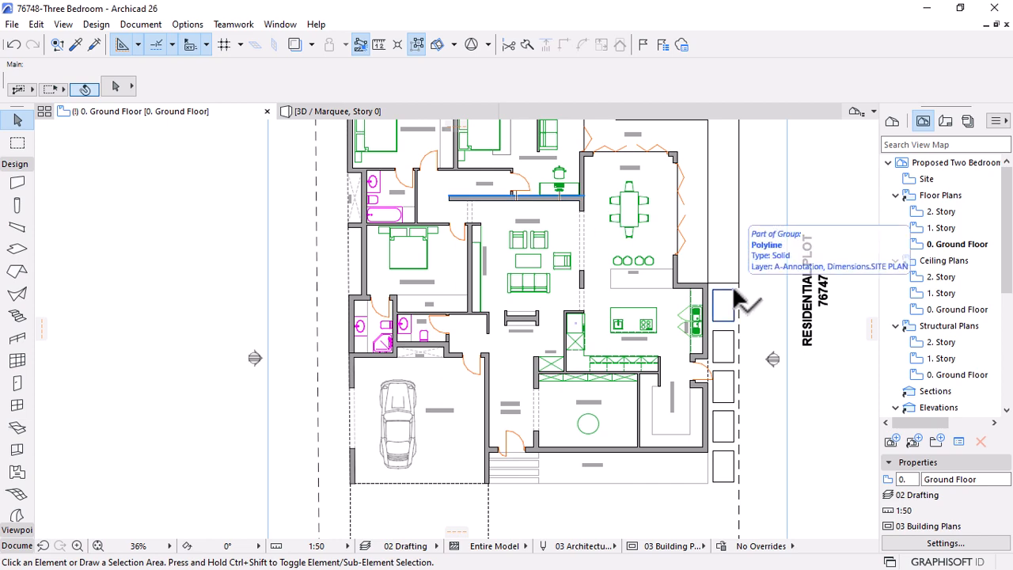
Start the Window tool and set its default type to Storefront Window 26 from the Storefronts 26 library folder
scroll(720, 326, up, 3)
scroll(718, 319, up, 9)
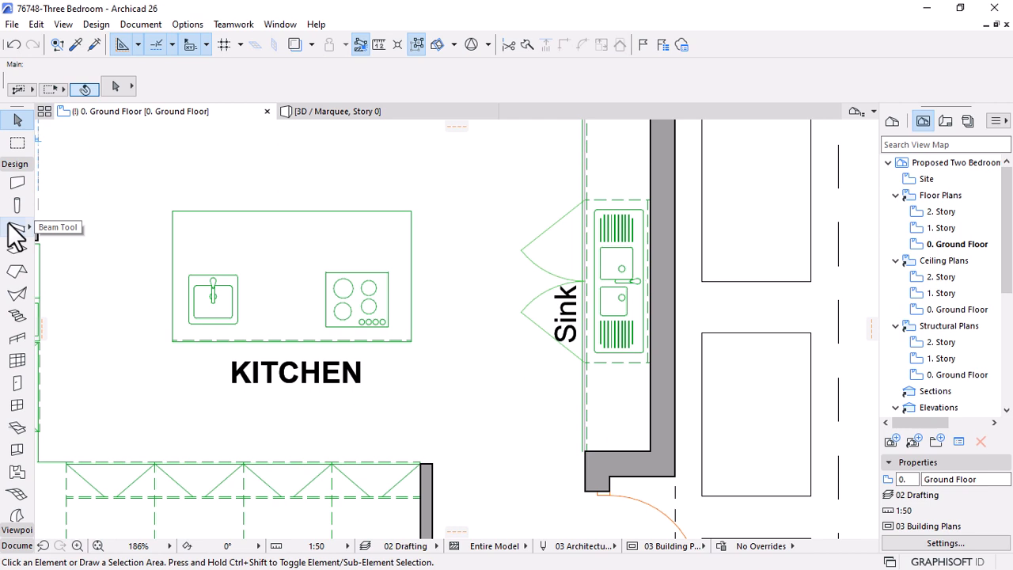
scroll(14, 428, down, 3)
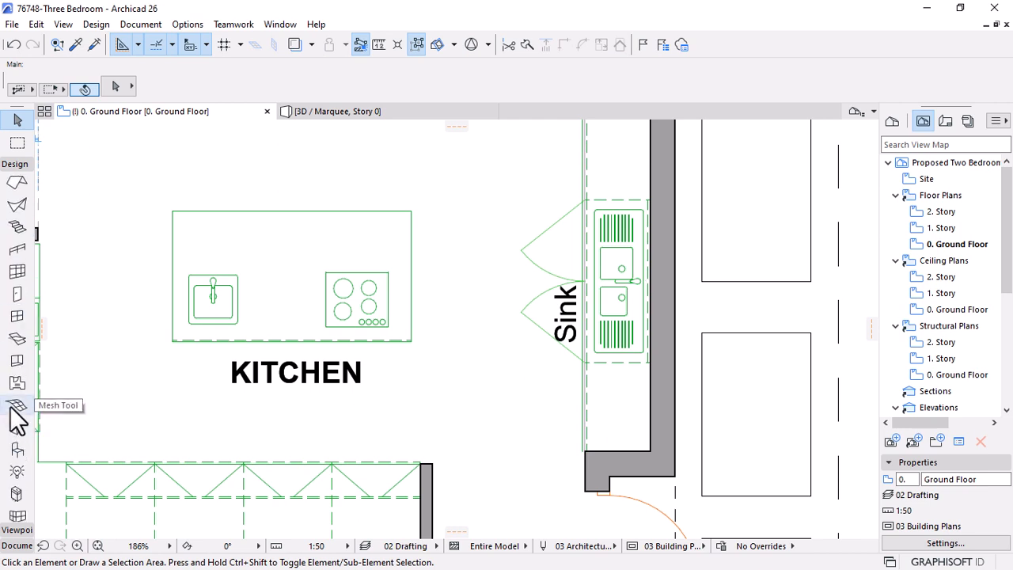
scroll(17, 291, down, 1)
click(17, 286)
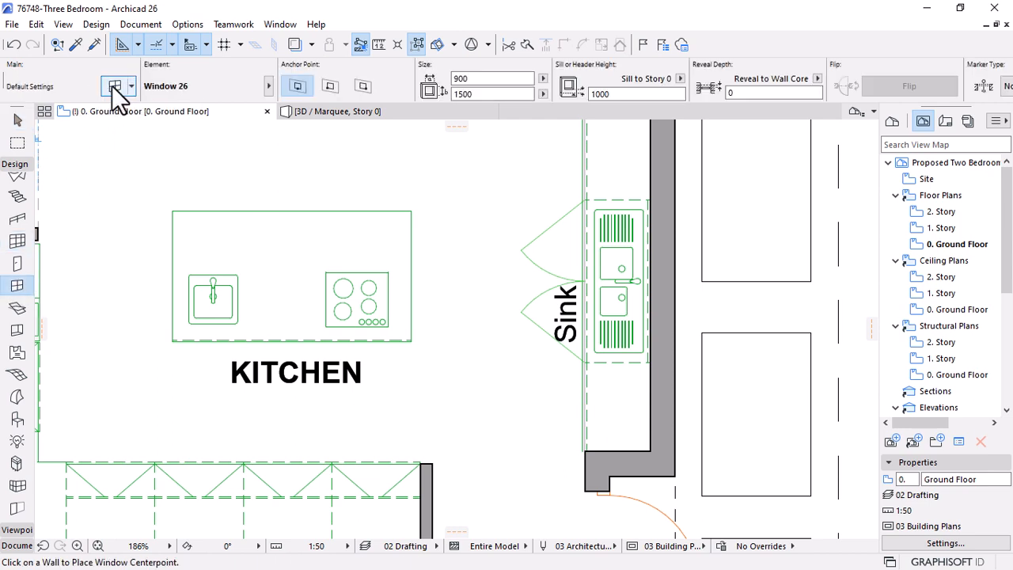
click(113, 87)
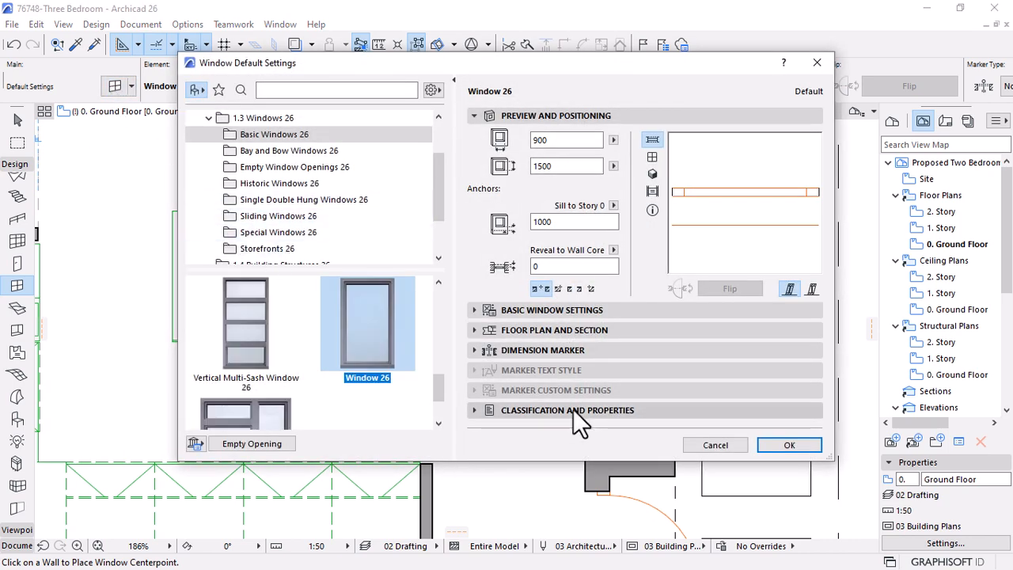
mouse_move(335, 346)
scroll(353, 247, down, 1)
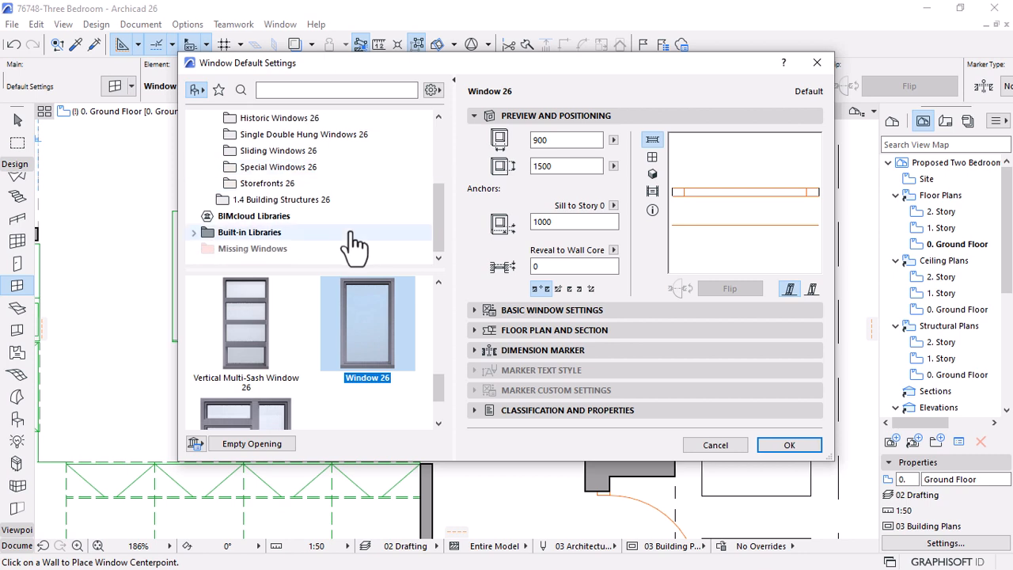
click(356, 183)
scroll(357, 384, down, 1)
scroll(356, 384, up, 2)
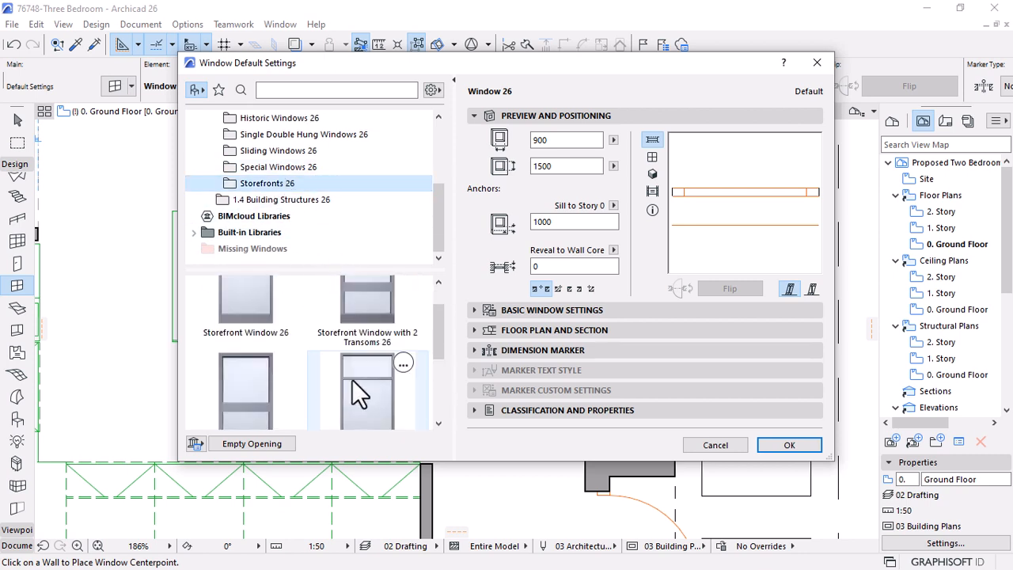
click(233, 312)
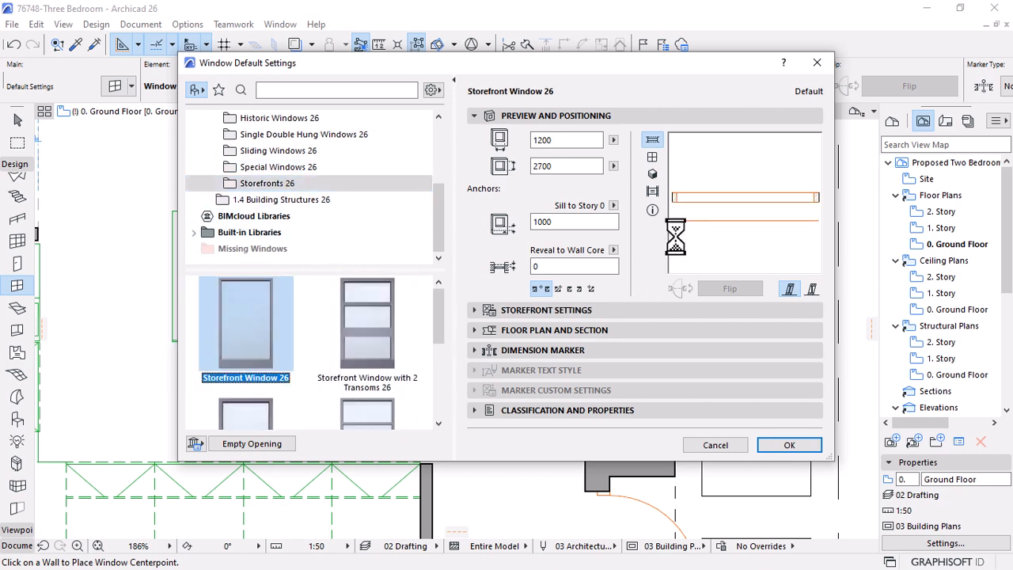
Review the storefront window's settings for panel divisions, glass and mullions, frame style and wall opening, and accept the defaults
click(484, 310)
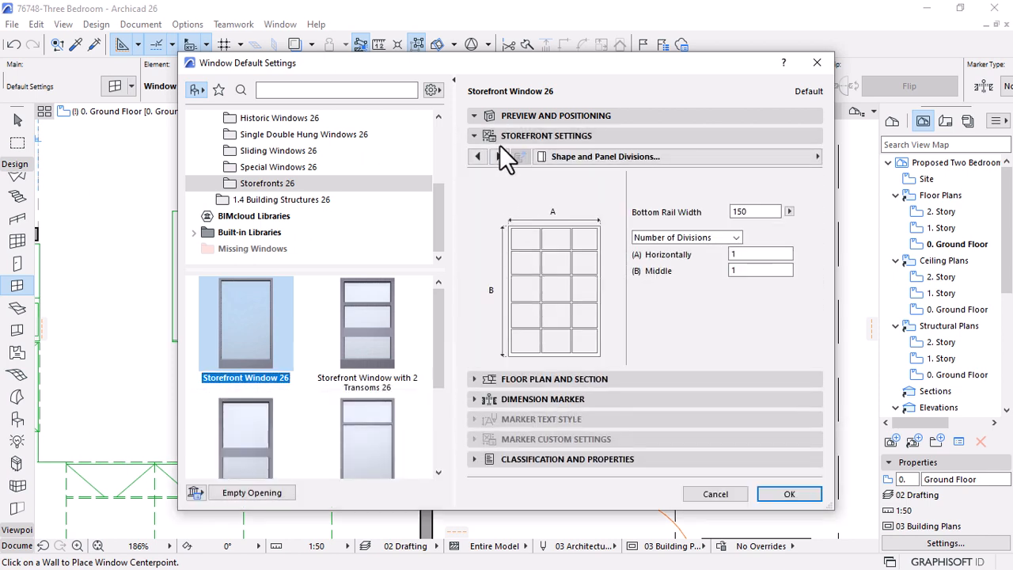
click(498, 157)
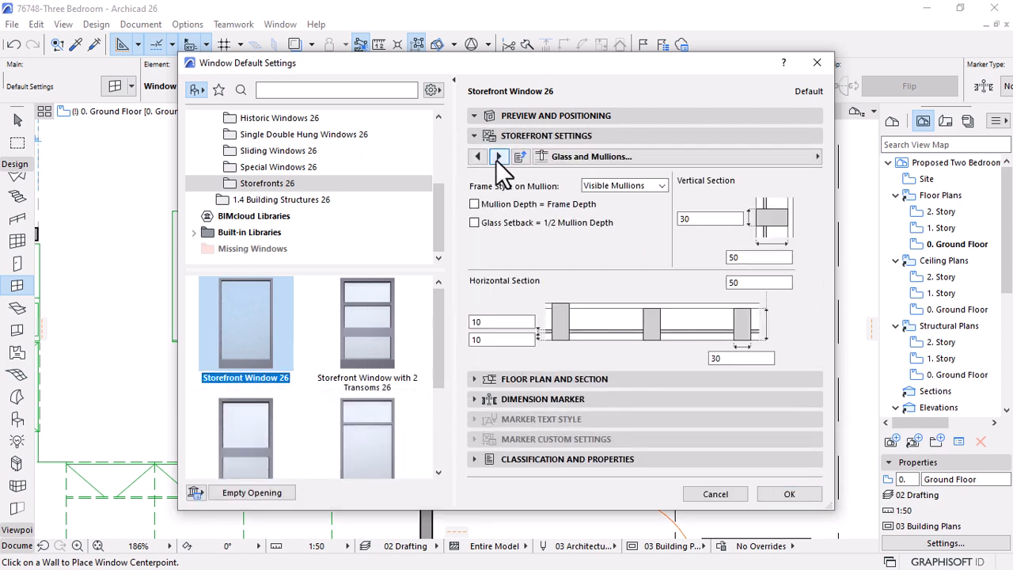
click(478, 157)
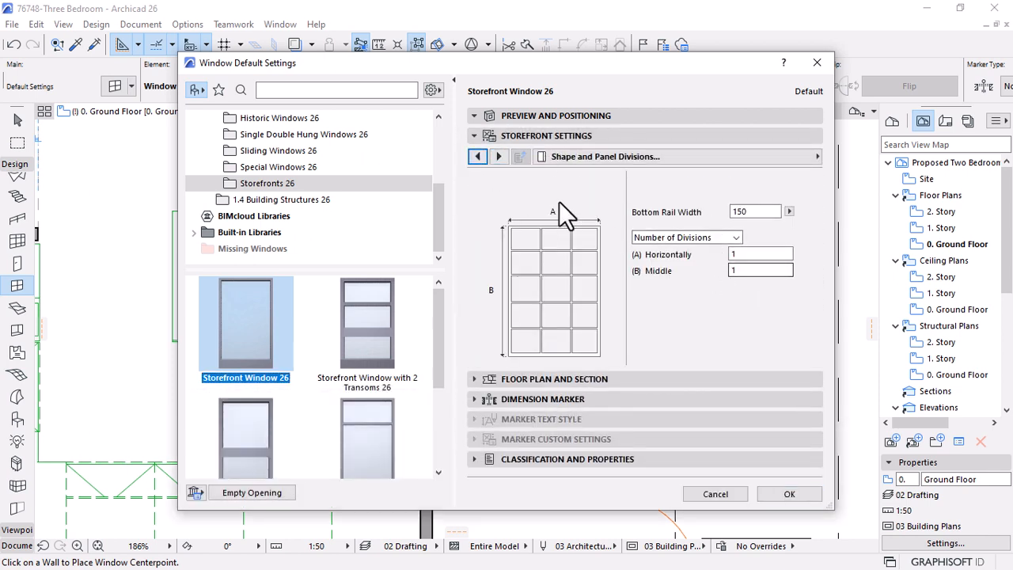
click(499, 157)
click(500, 157)
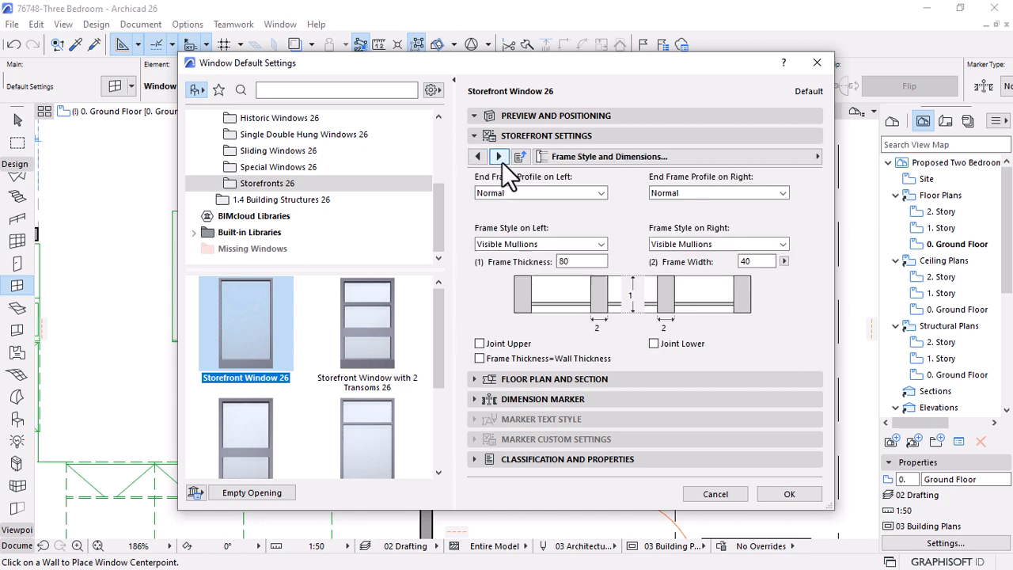
click(500, 156)
click(501, 157)
click(502, 162)
click(502, 161)
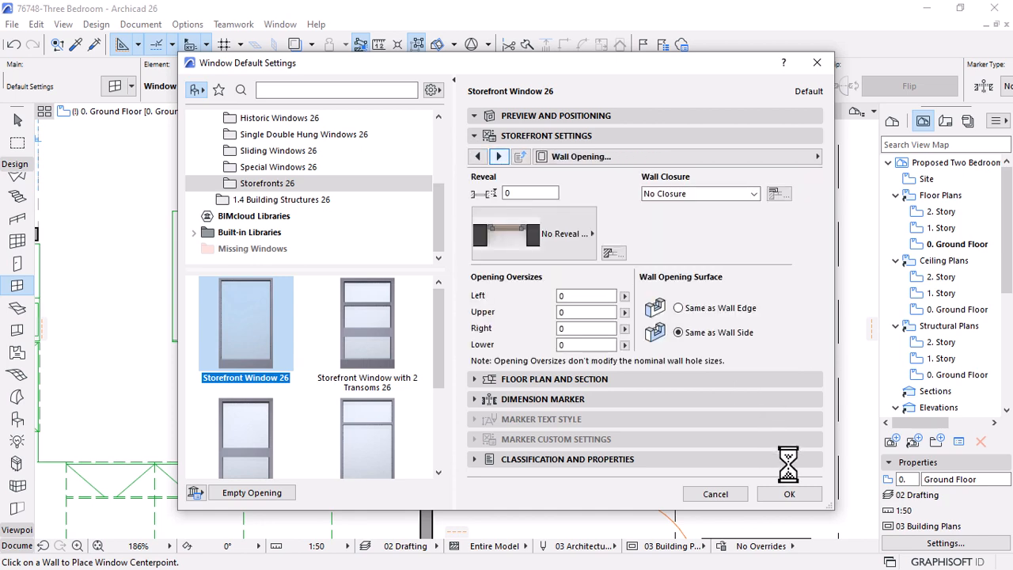
click(785, 495)
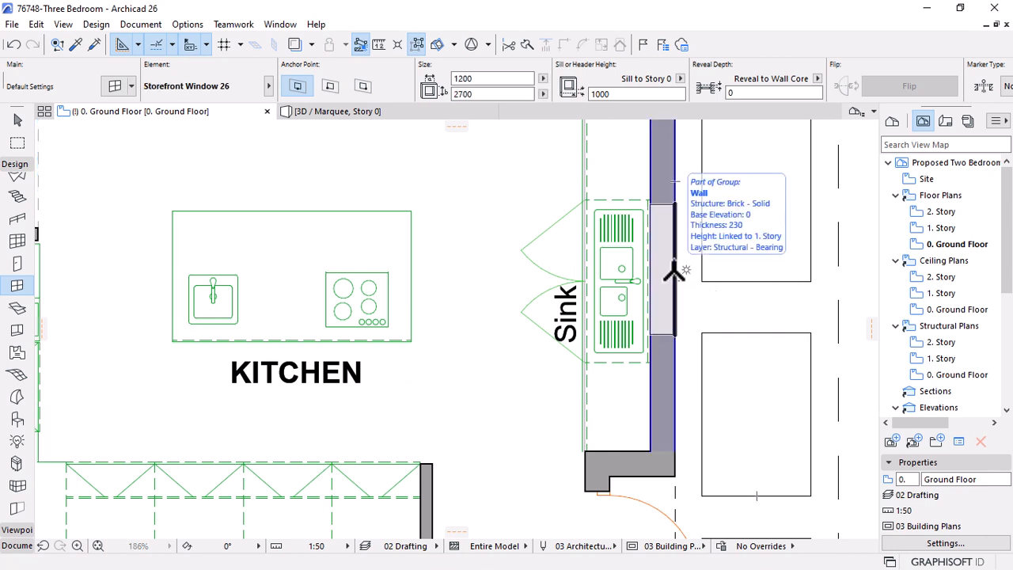
Place the 1200 x 2700 storefront window in the exterior wall behind the kitchen sink, oriented towards the outside
click(673, 270)
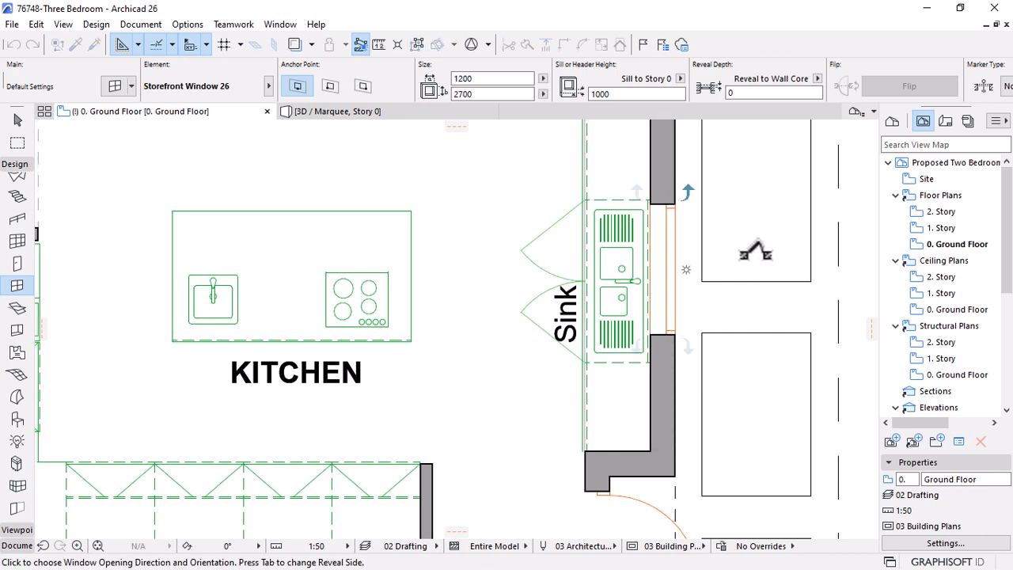
click(756, 252)
scroll(554, 360, down, 3)
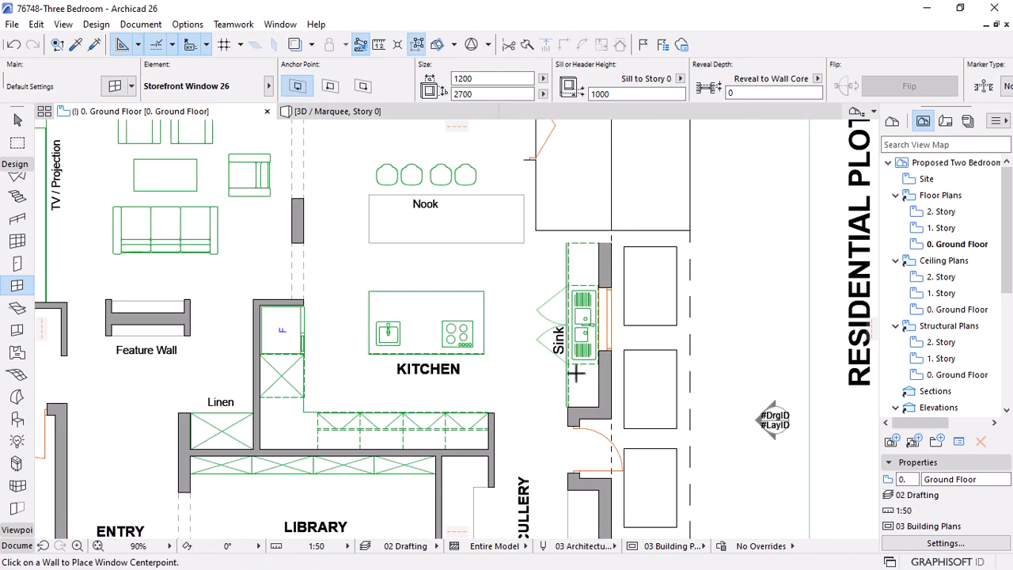
scroll(614, 301, up, 3)
key(Escape)
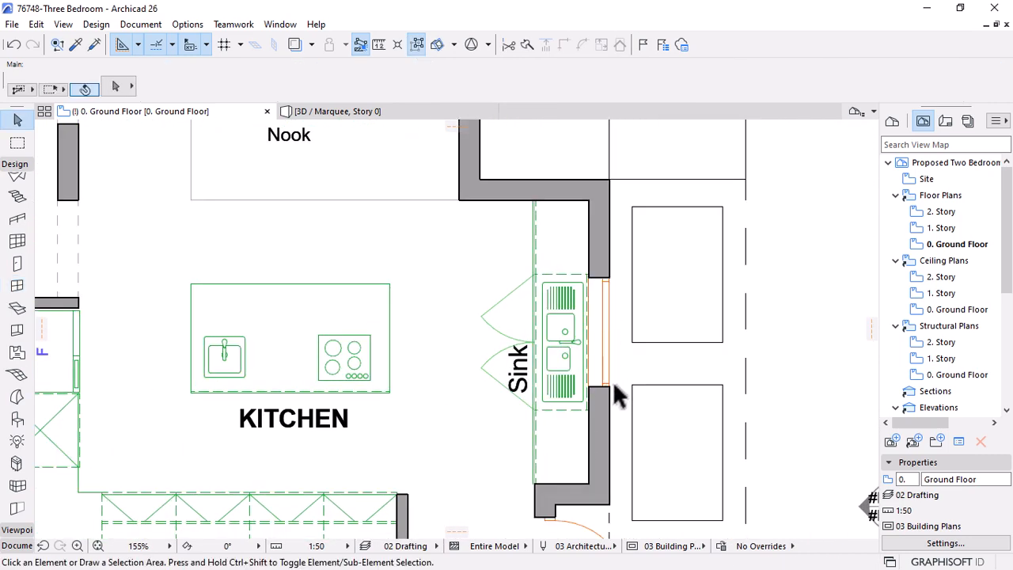
Open the settings of the window behind the sink and browse to the Basic Windows 26 library folder
scroll(604, 386, up, 2)
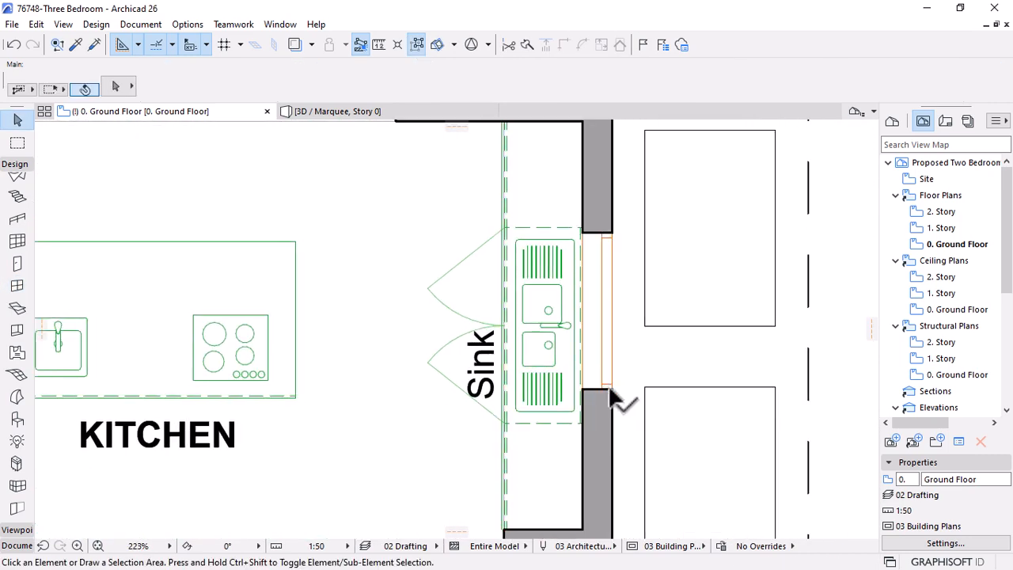
click(612, 396)
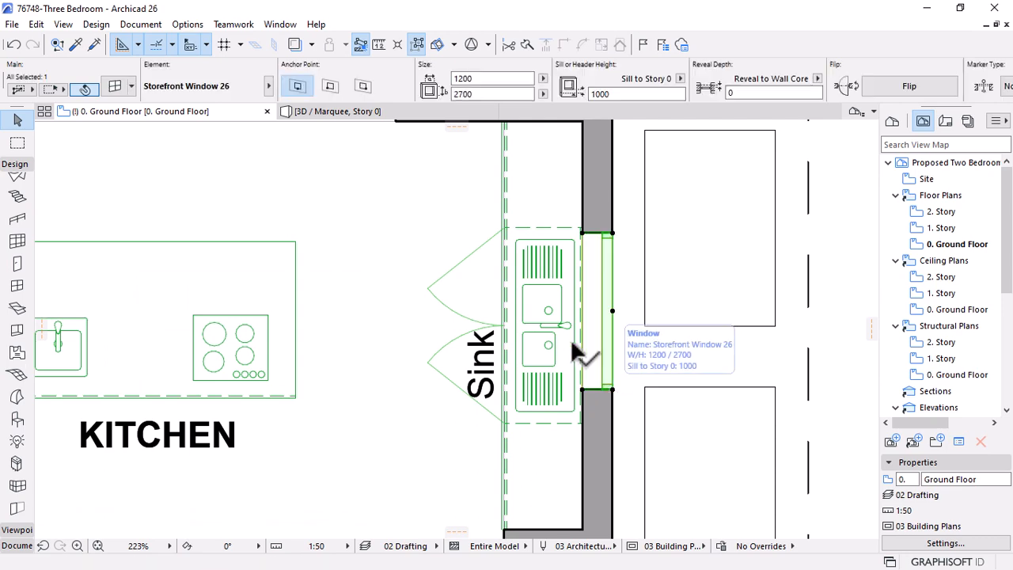
click(115, 87)
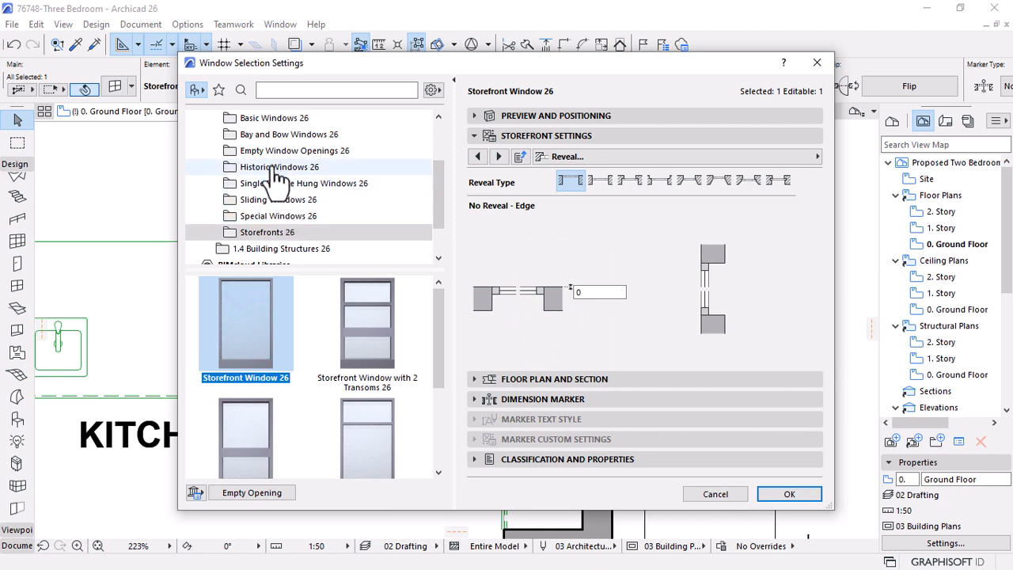
scroll(273, 178, up, 3)
click(263, 202)
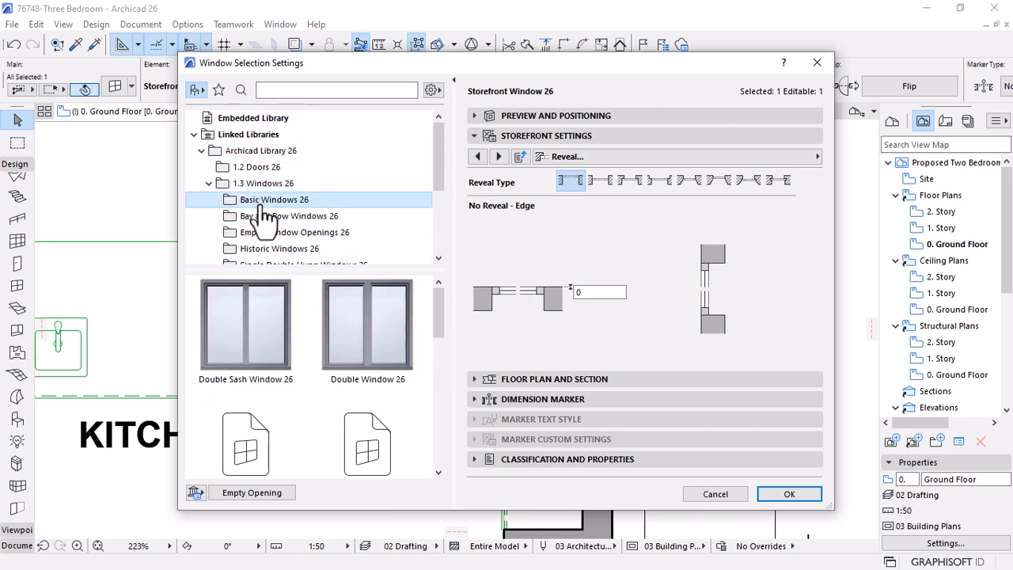
Try Window 26 as the window type with its main sash set to Top Hung
scroll(383, 366, down, 3)
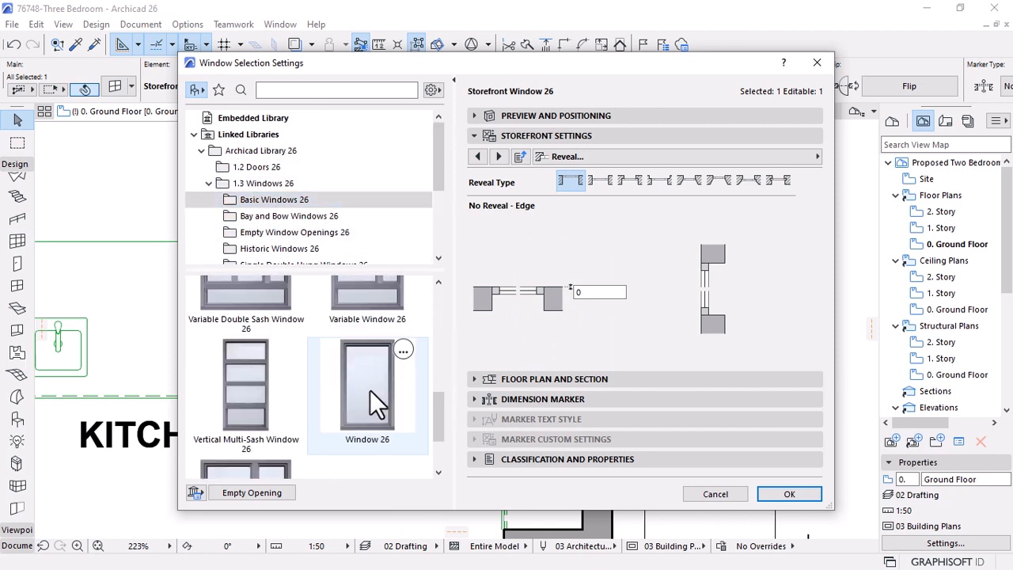
click(370, 389)
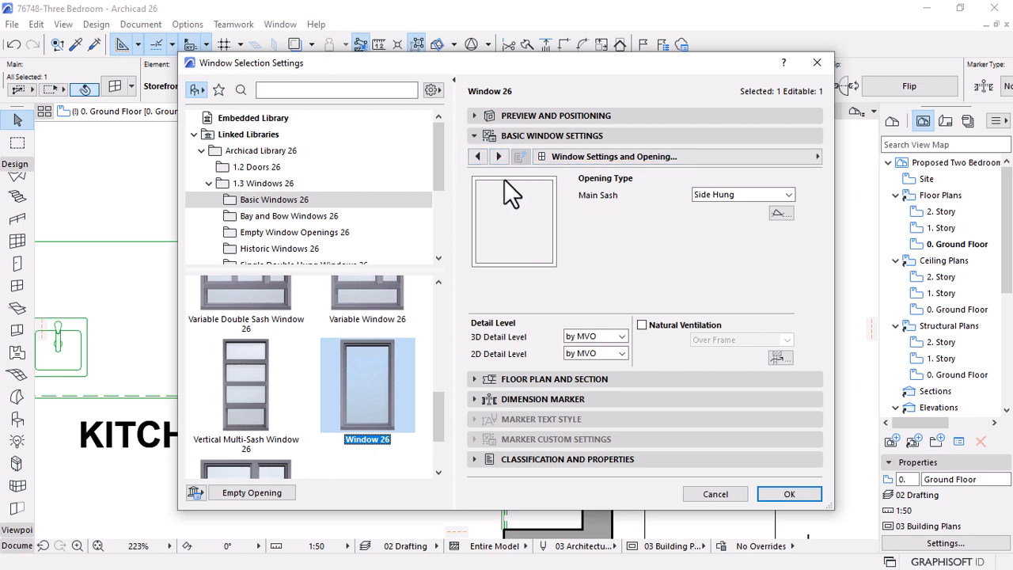
click(736, 197)
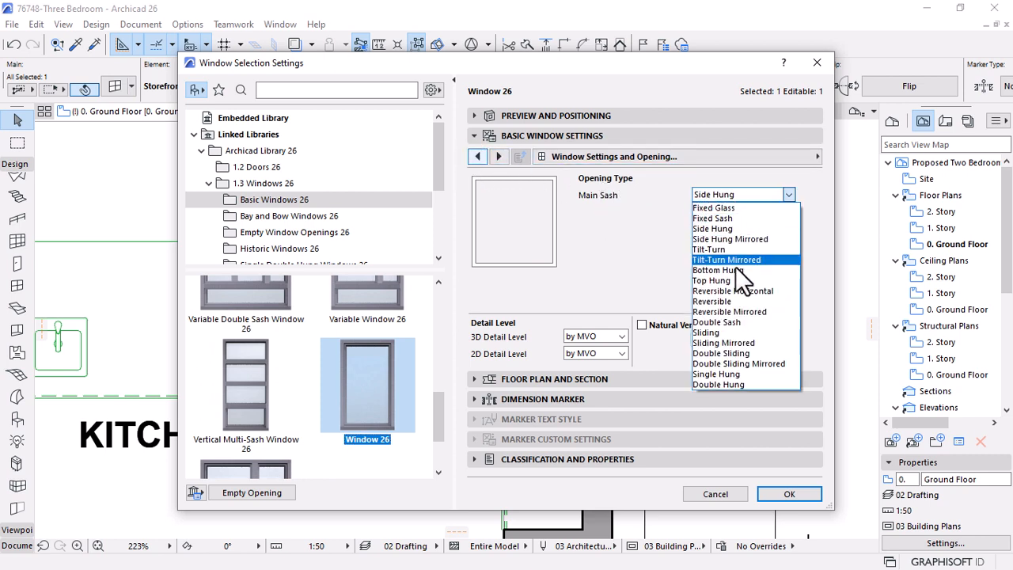
click(713, 280)
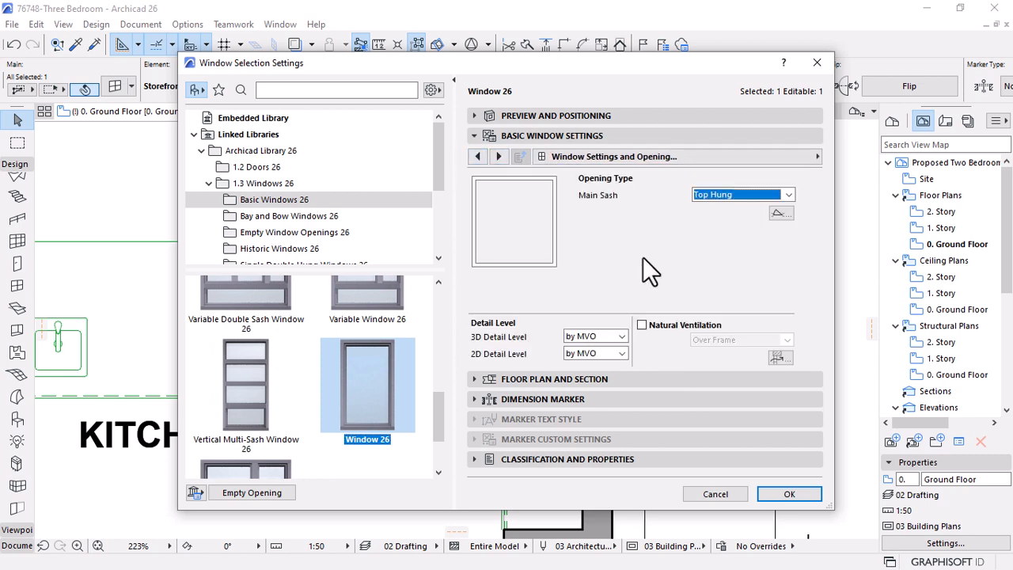
Change the window type to Double Window 26 and set the opening type of both main sashes to Top Hung
scroll(372, 369, down, 2)
scroll(372, 369, up, 5)
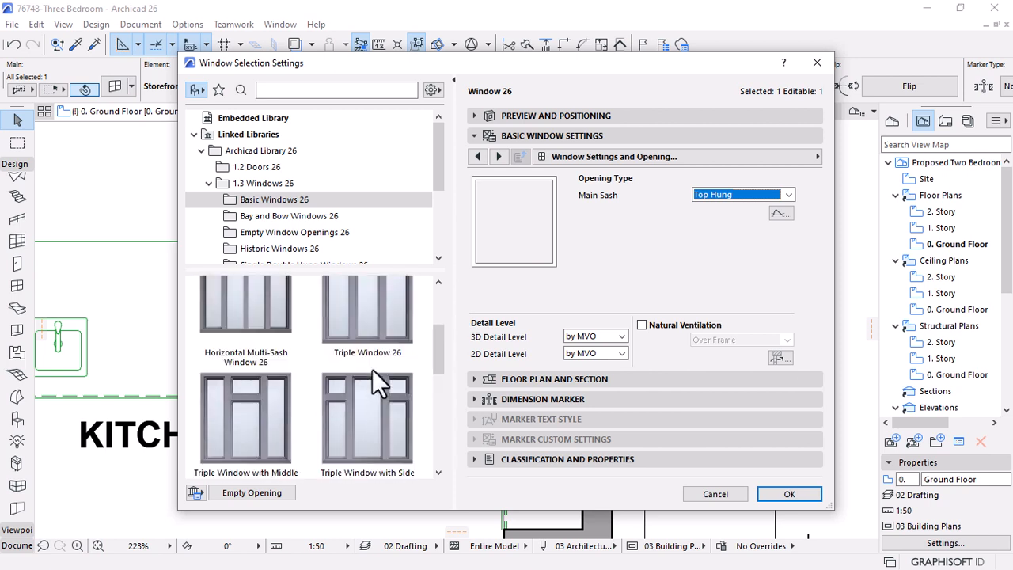
scroll(372, 369, up, 2)
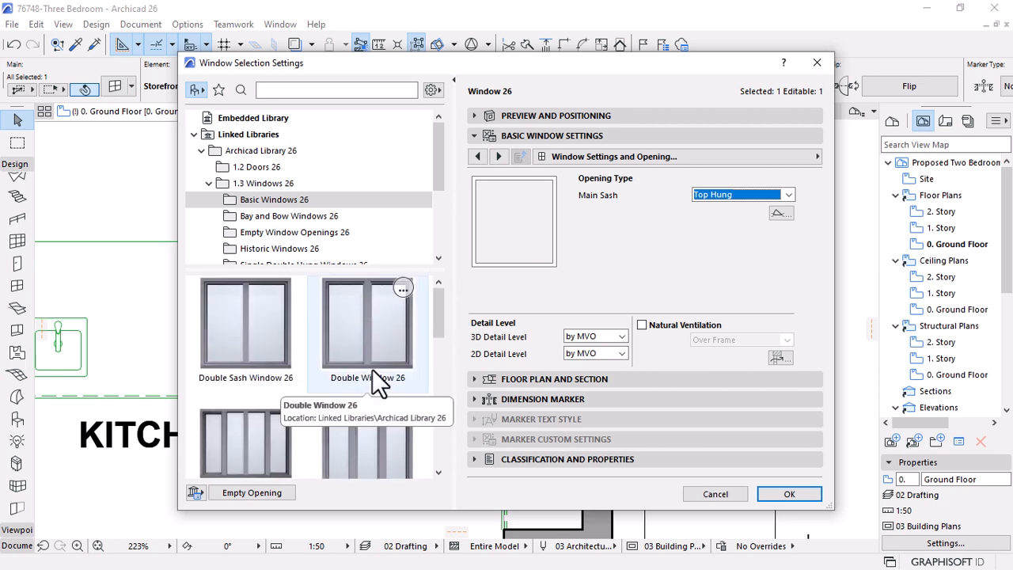
click(336, 342)
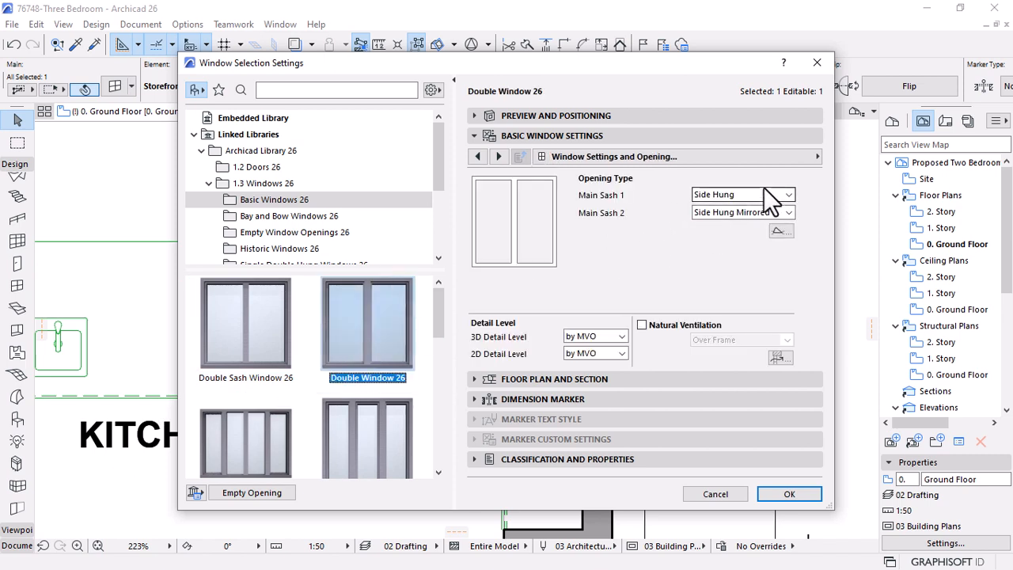
click(766, 197)
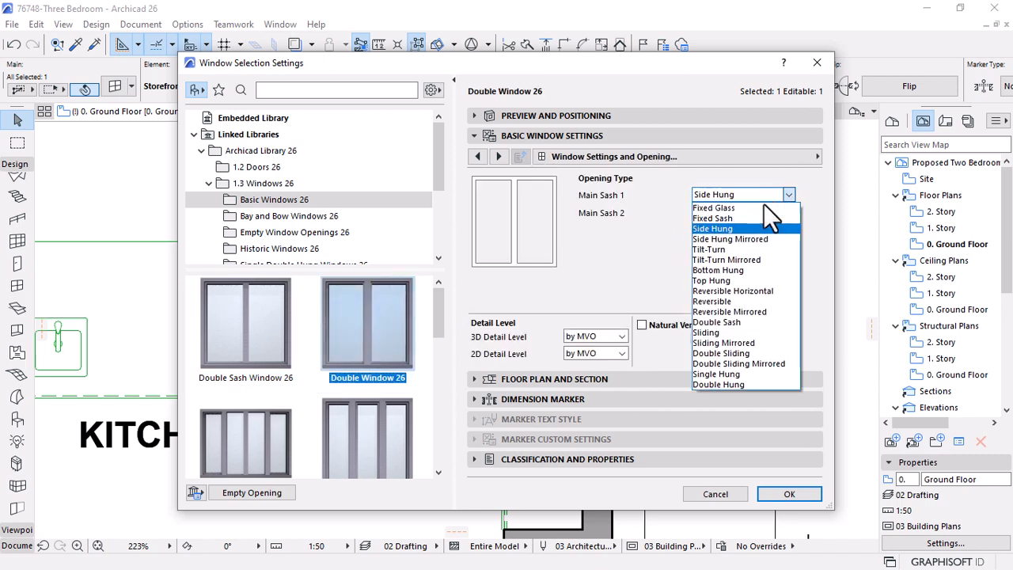
click(730, 281)
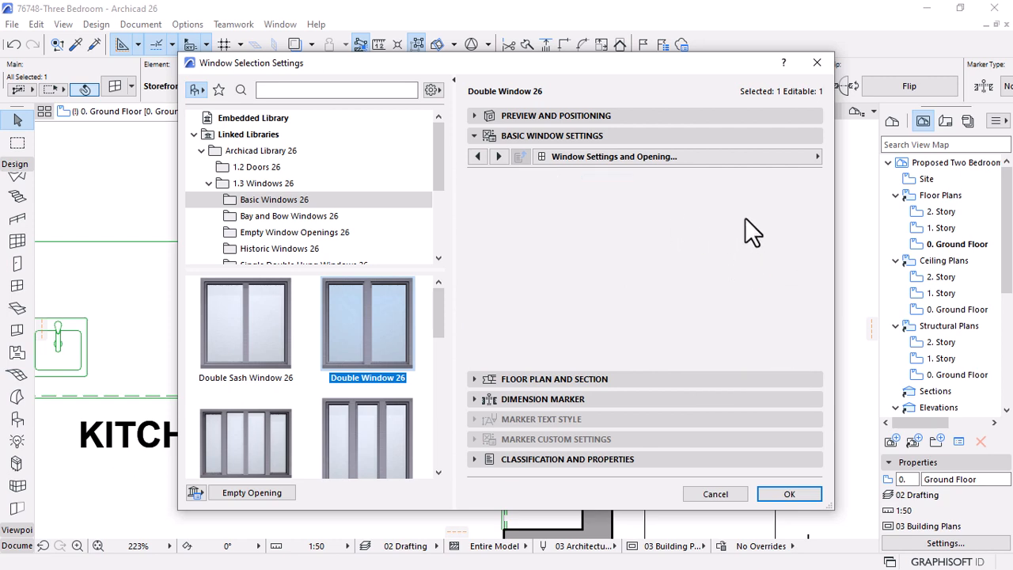
click(753, 216)
click(718, 303)
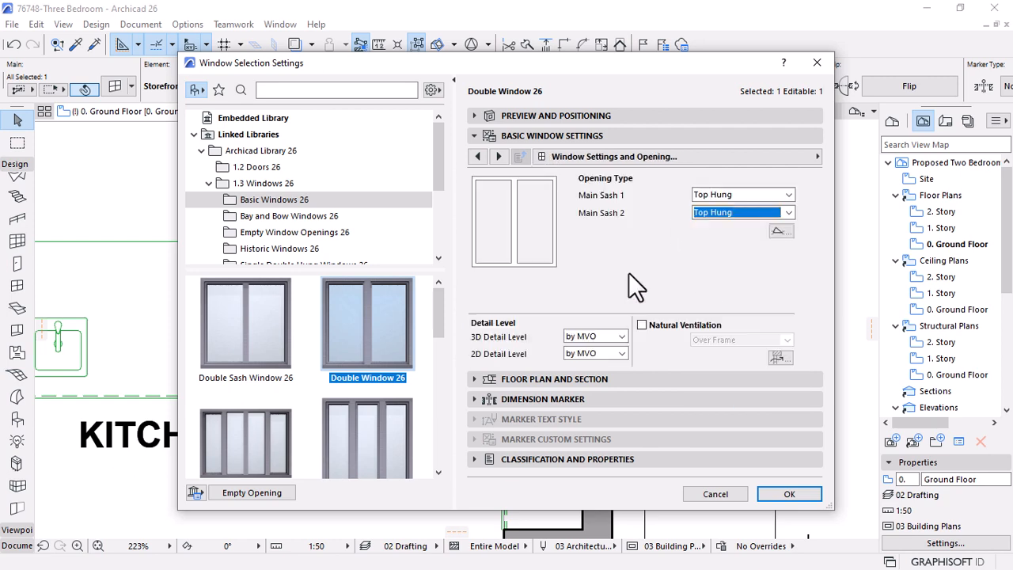
Override the model view options for the window's 3D opening lines, set the opposite side to Dashed, and apply the window settings
click(778, 157)
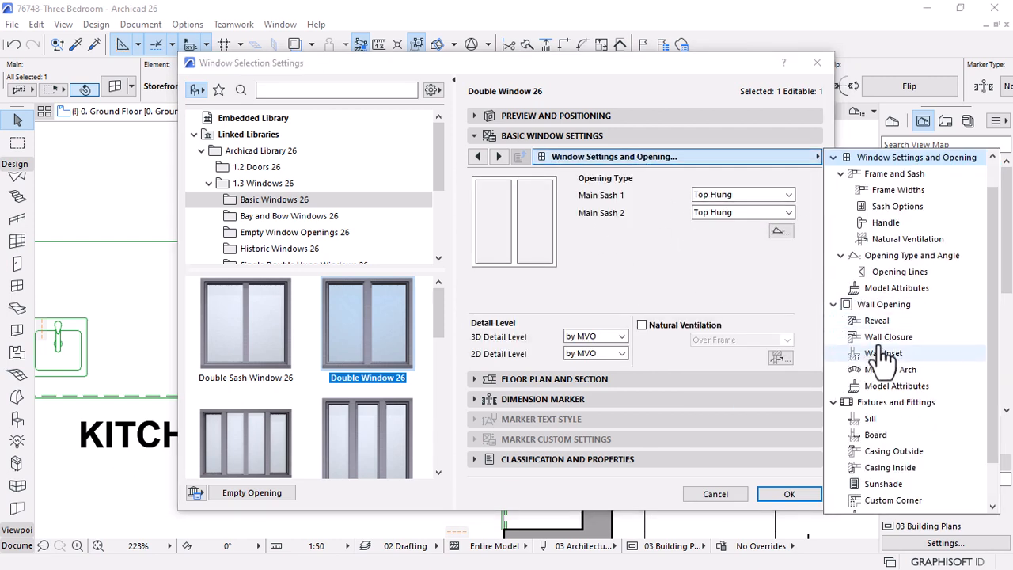
click(900, 272)
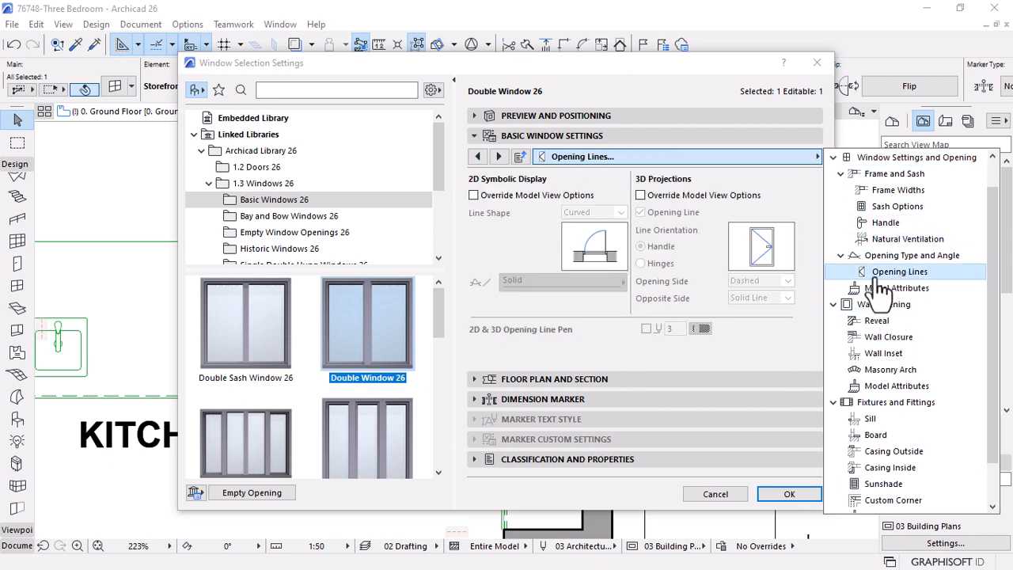
click(641, 194)
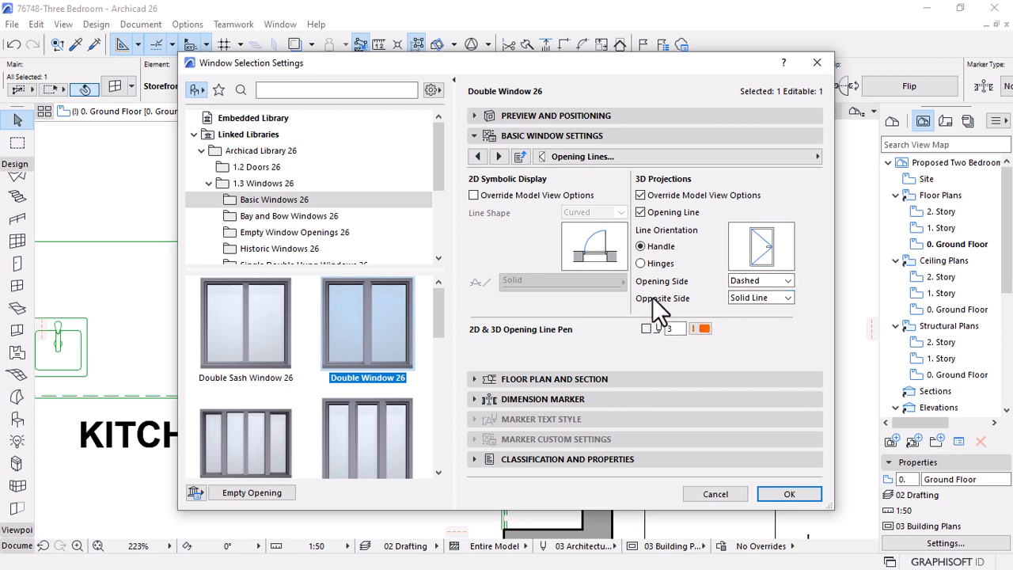
click(763, 298)
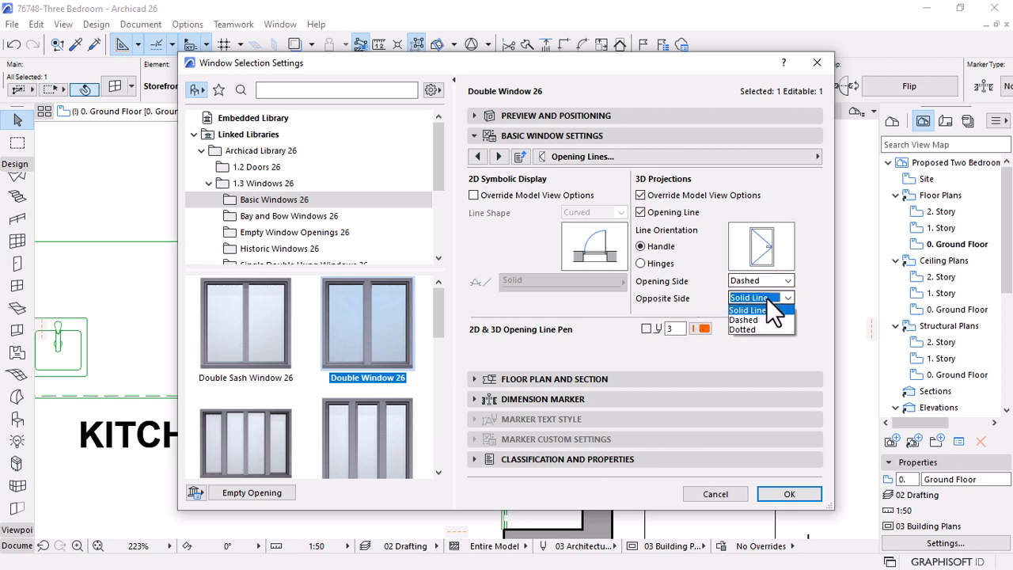
click(758, 321)
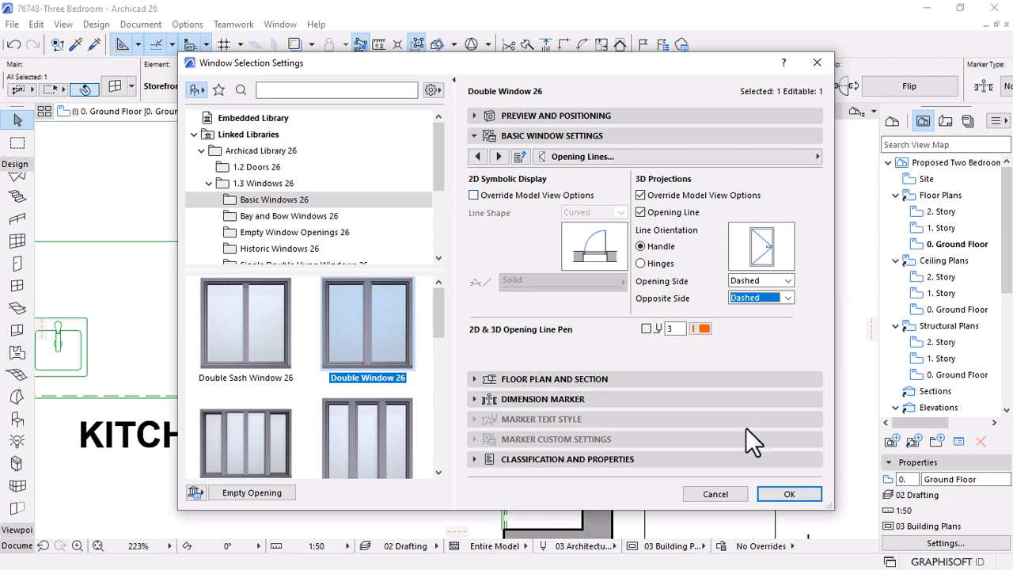
click(791, 494)
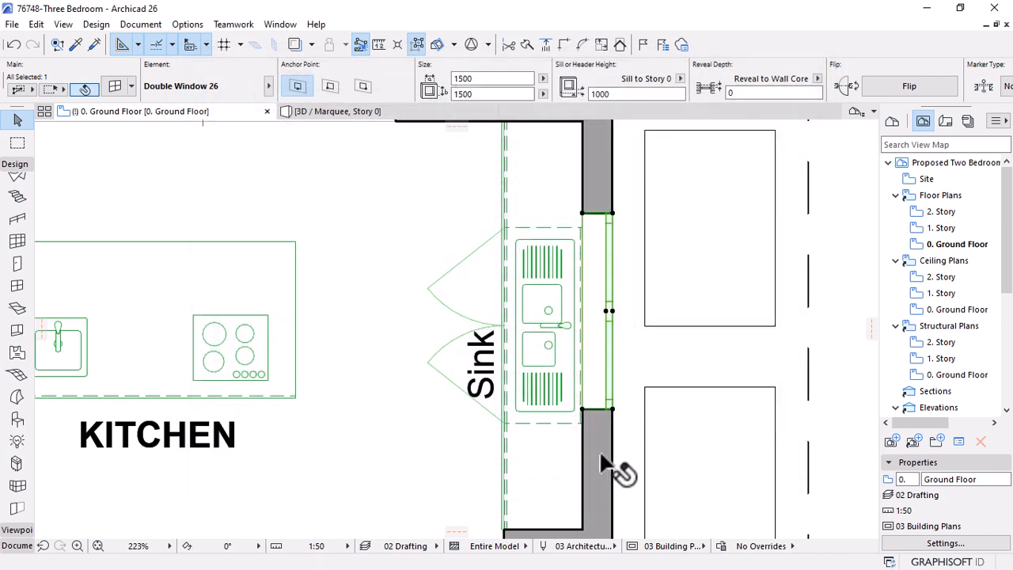
Set the window's width to 2000 and move the window along the wall to centre it on the kitchen sink
scroll(604, 407, down, 2)
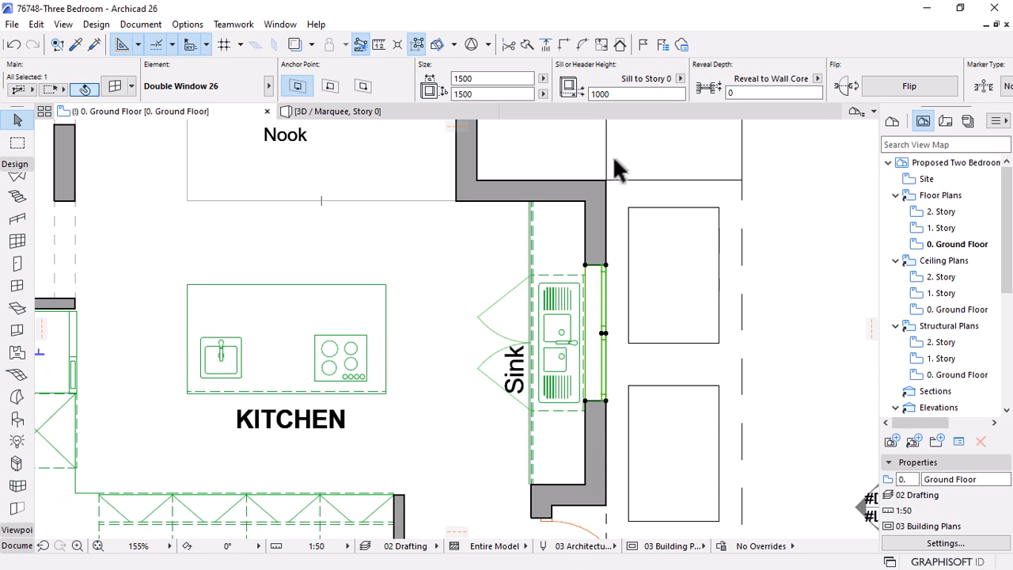
text(2000)
key(Return)
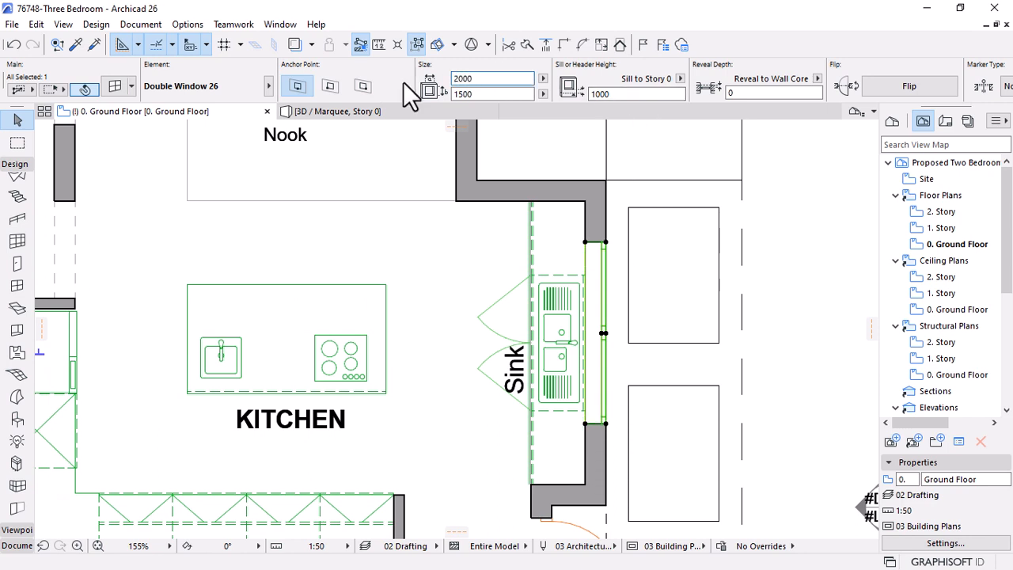
scroll(576, 395, up, 3)
key(ctrl+d)
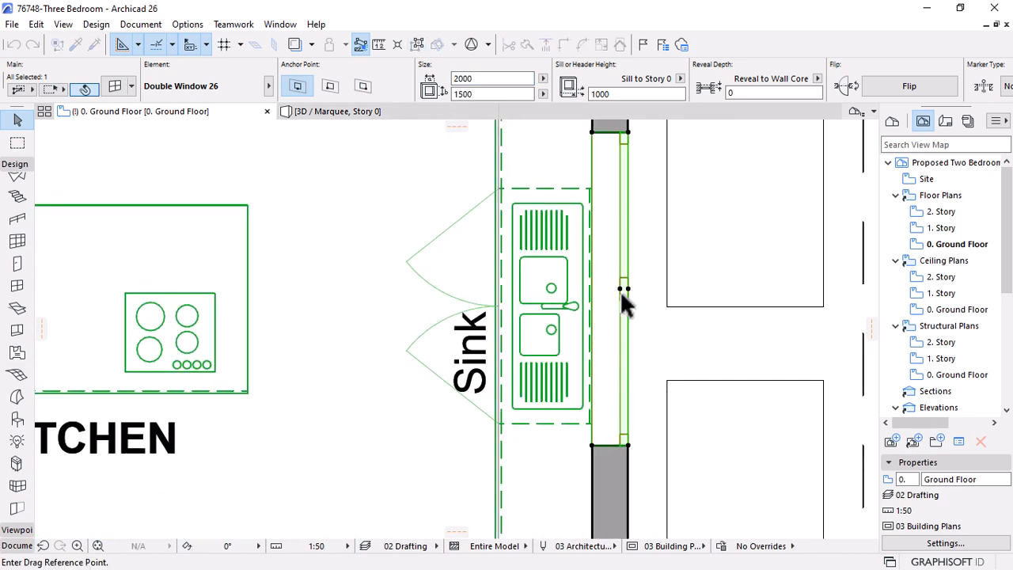
click(620, 288)
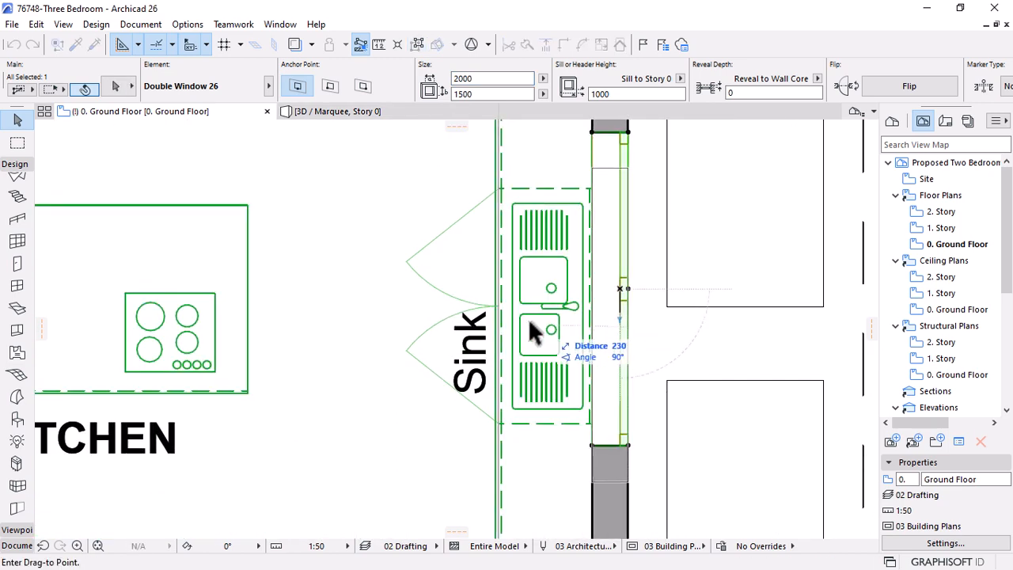
click(590, 308)
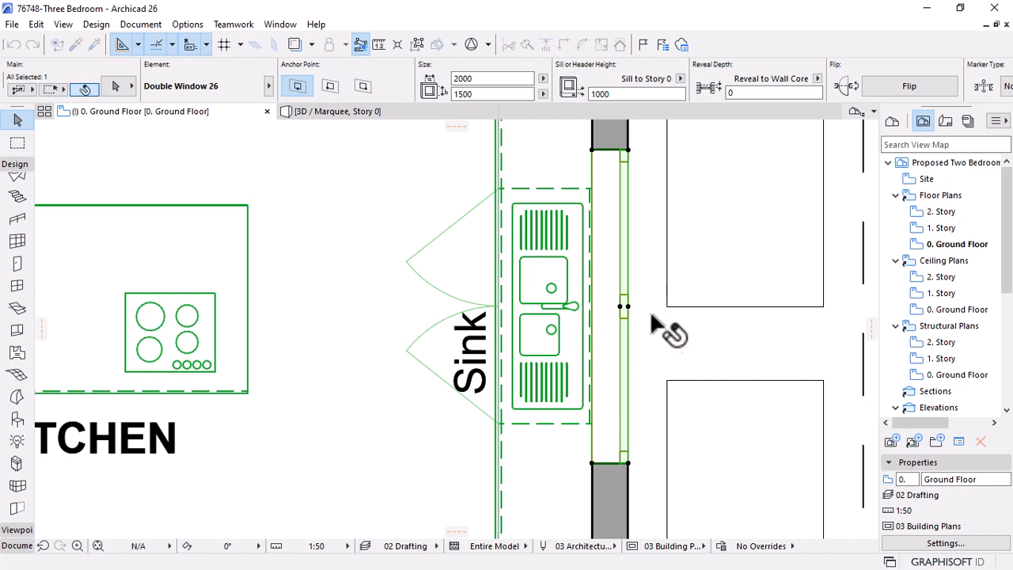
Set the window's height to 500 and inspect it above the sink in the 3D view
click(486, 94)
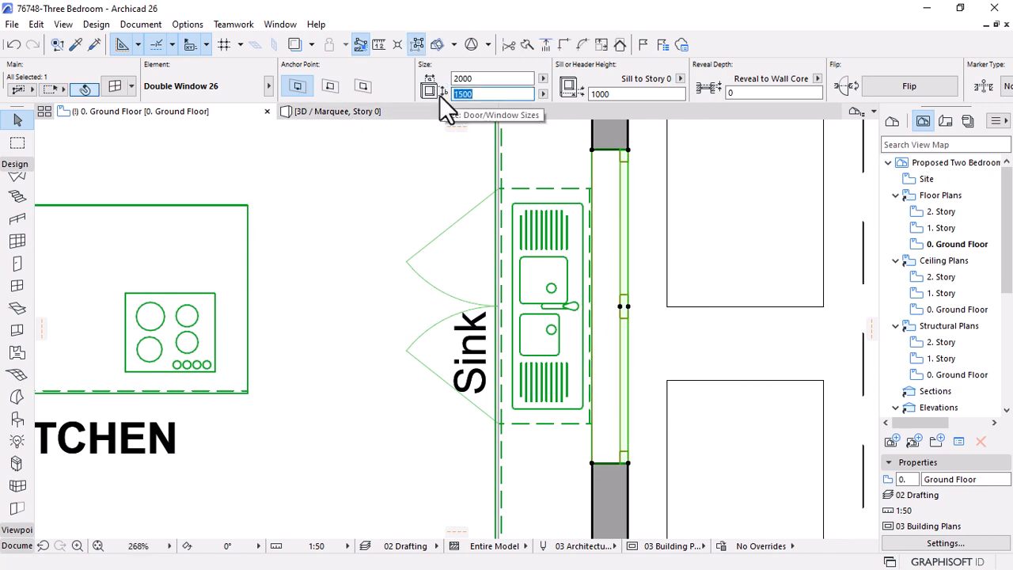
text(500)
click(399, 113)
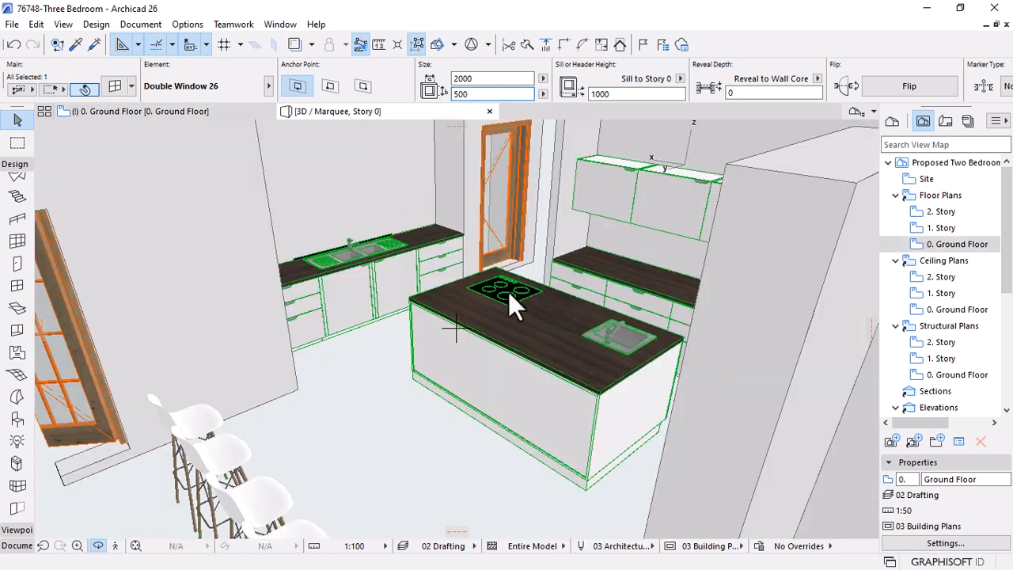
drag(477, 285, 427, 342)
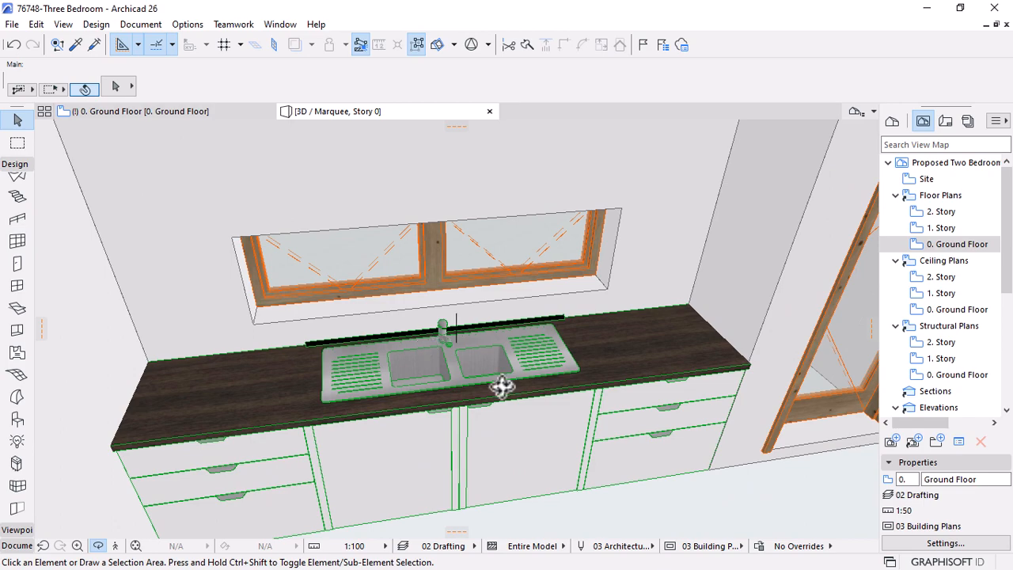
scroll(330, 378, up, 5)
scroll(369, 362, down, 6)
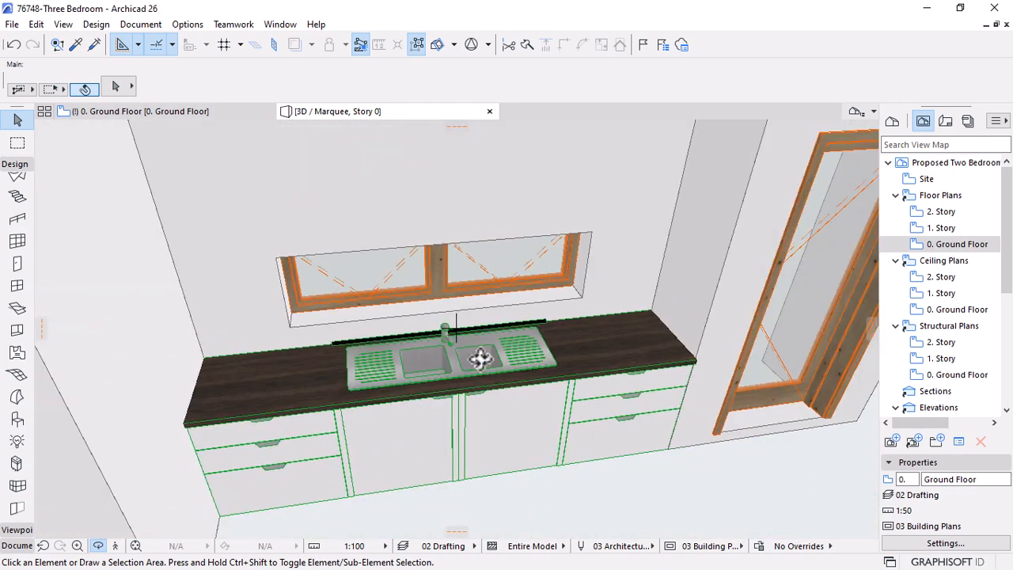
drag(480, 358, 400, 340)
scroll(355, 356, up, 4)
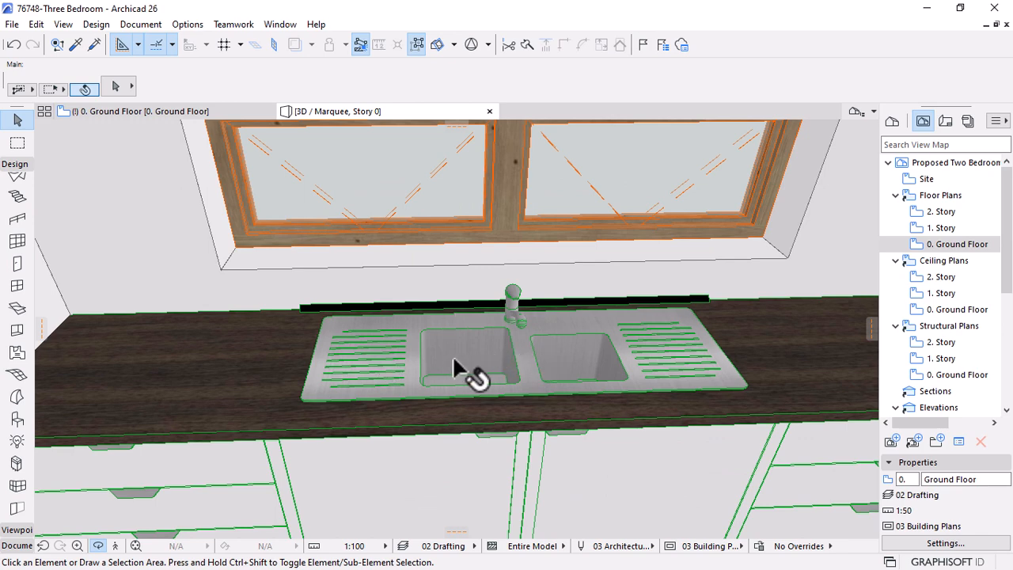
scroll(208, 361, down, 2)
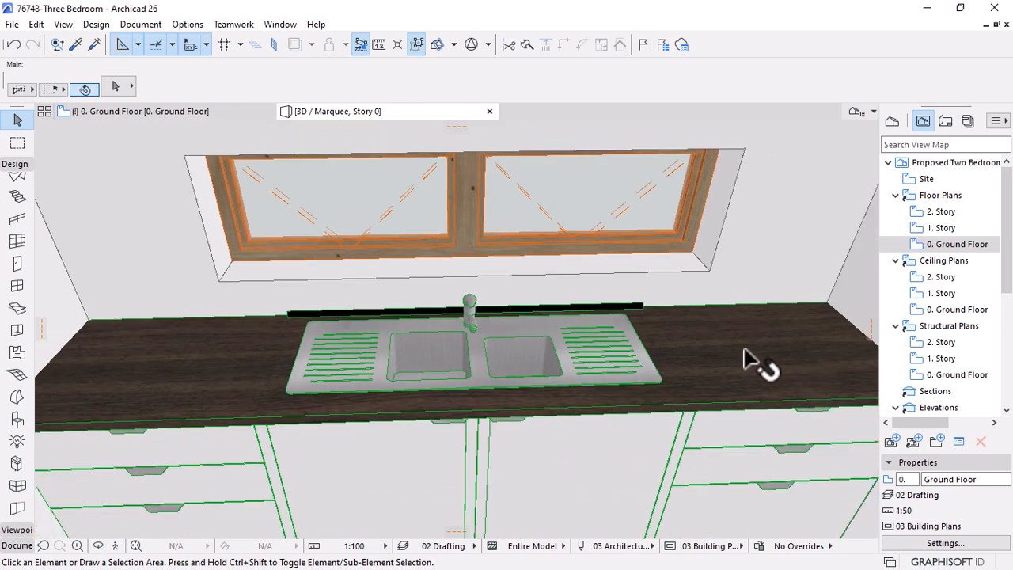
Add a rear backsplash to the two drawer base cabinets on either side of the sink
click(780, 360)
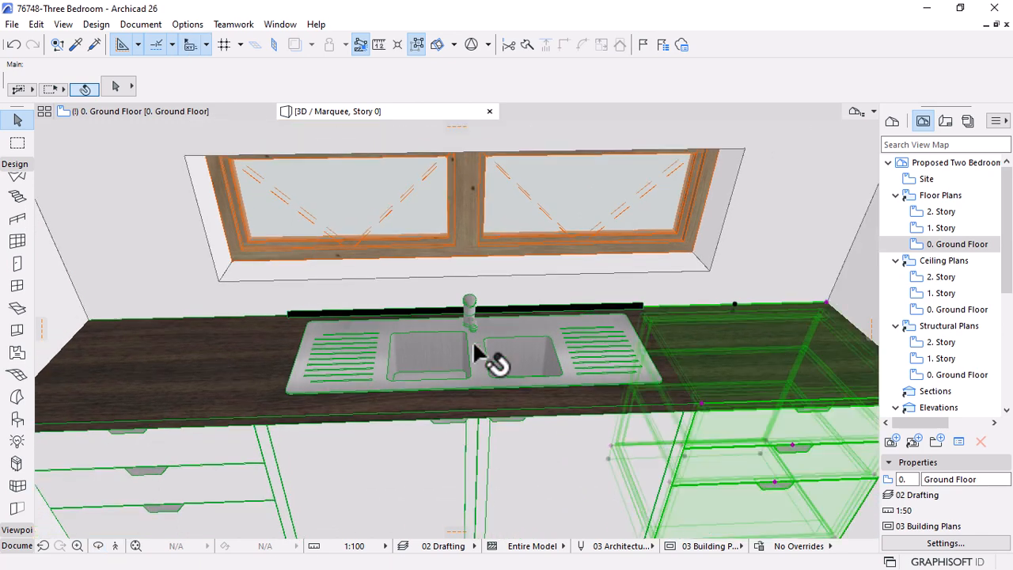
shift+click(241, 360)
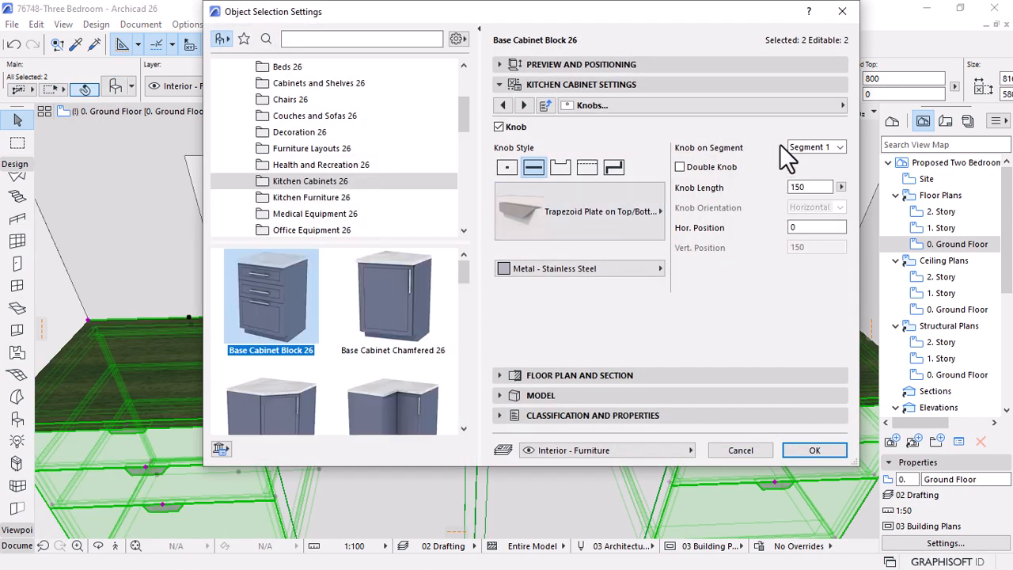
click(813, 110)
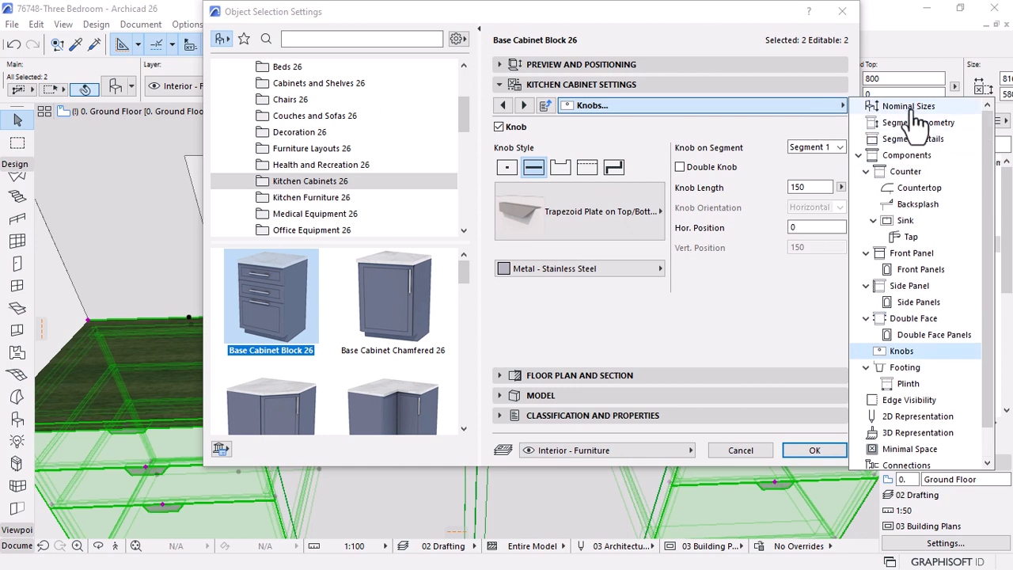
click(910, 204)
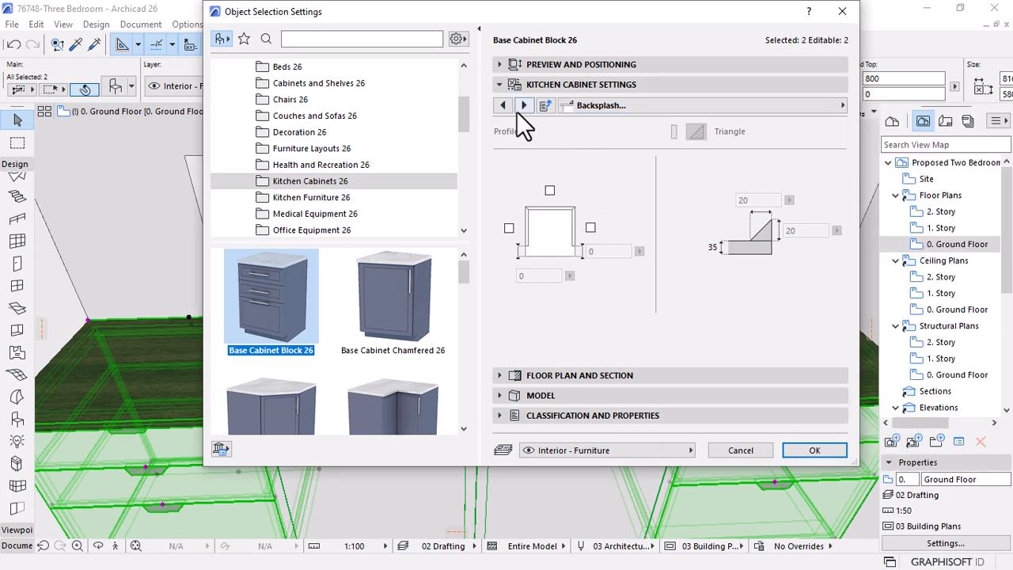
click(550, 191)
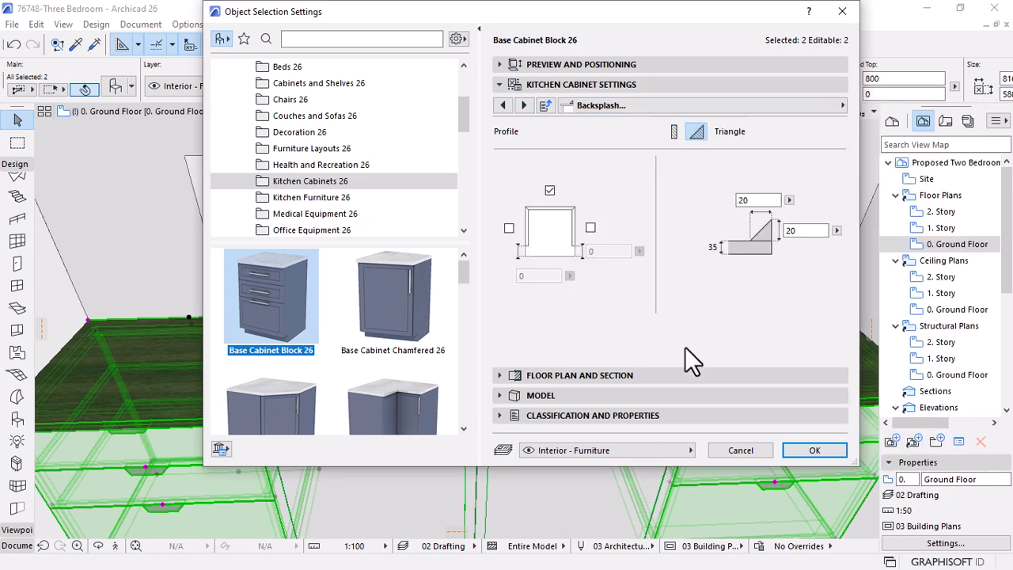
click(815, 449)
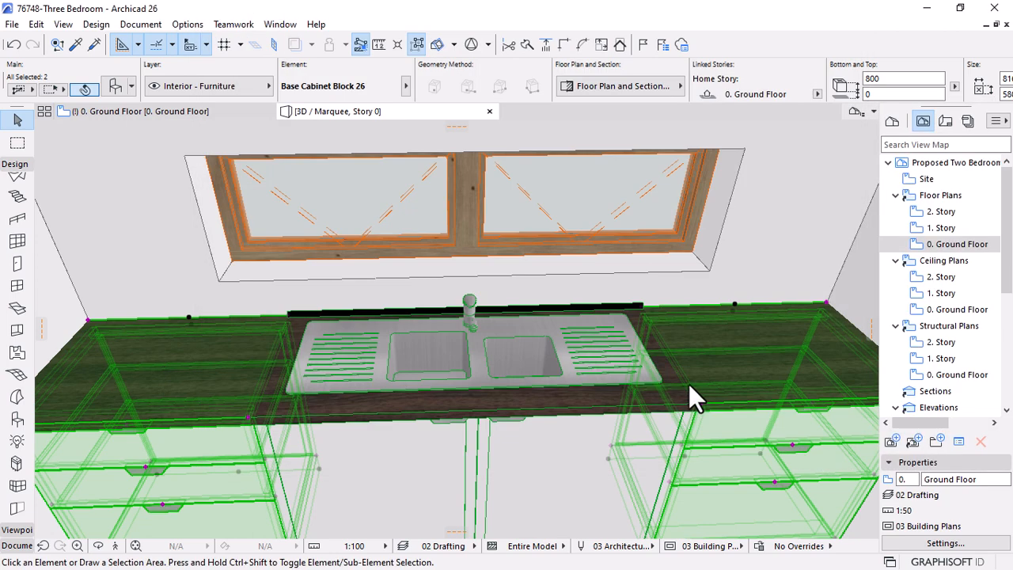
key(Escape)
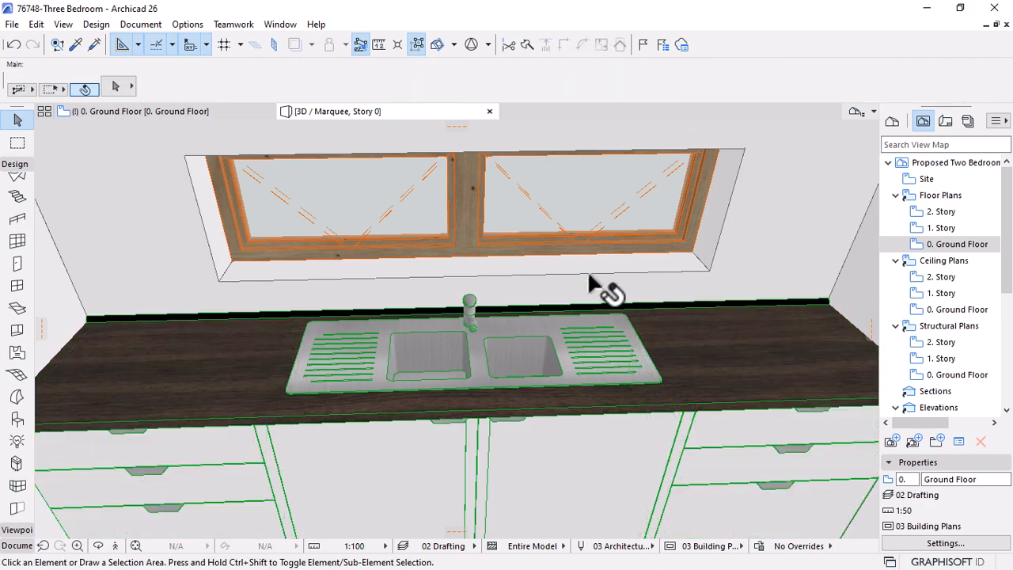
Return to the ground floor plan and copy the end wall cabinet above the library wall to the open floor near the sink counter
scroll(593, 346, down, 6)
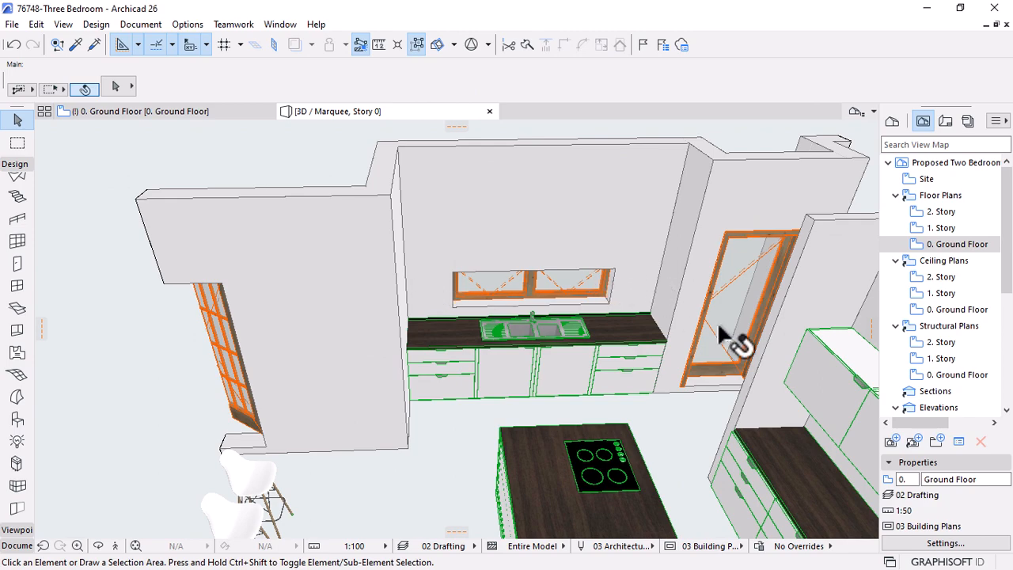
click(159, 112)
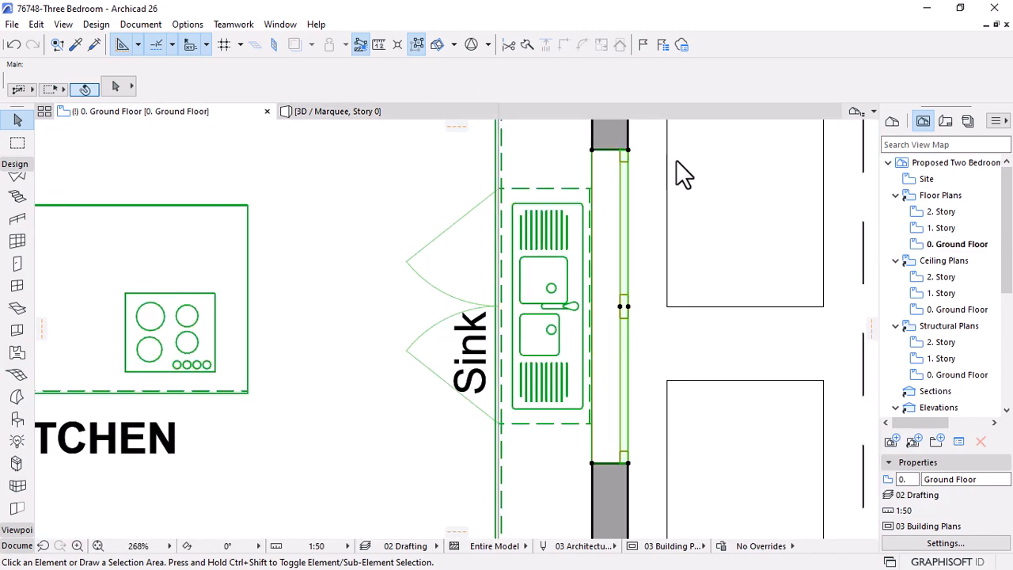
click(624, 190)
scroll(633, 205, down, 5)
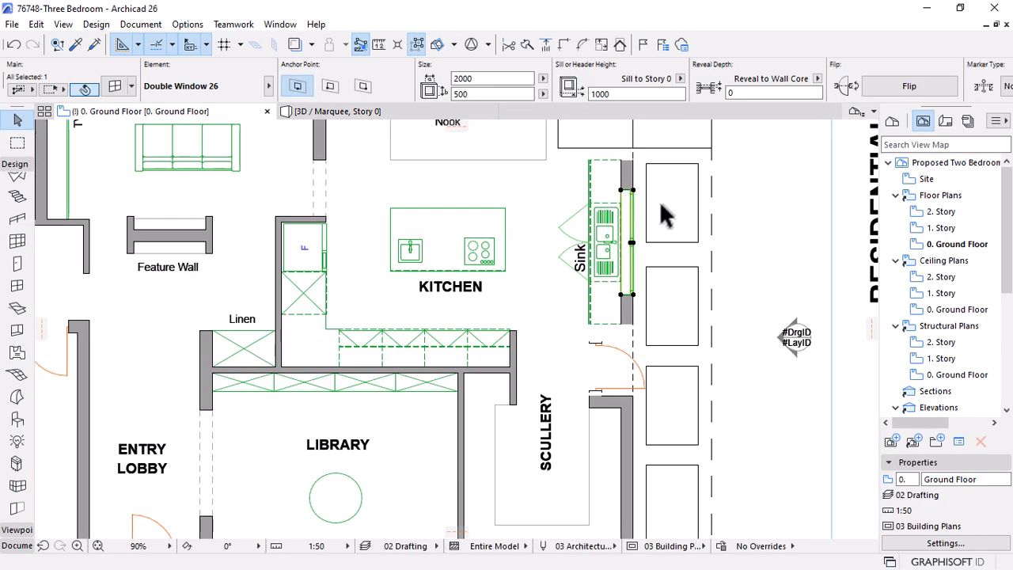
scroll(516, 312, down, 2)
scroll(518, 325, up, 5)
click(531, 345)
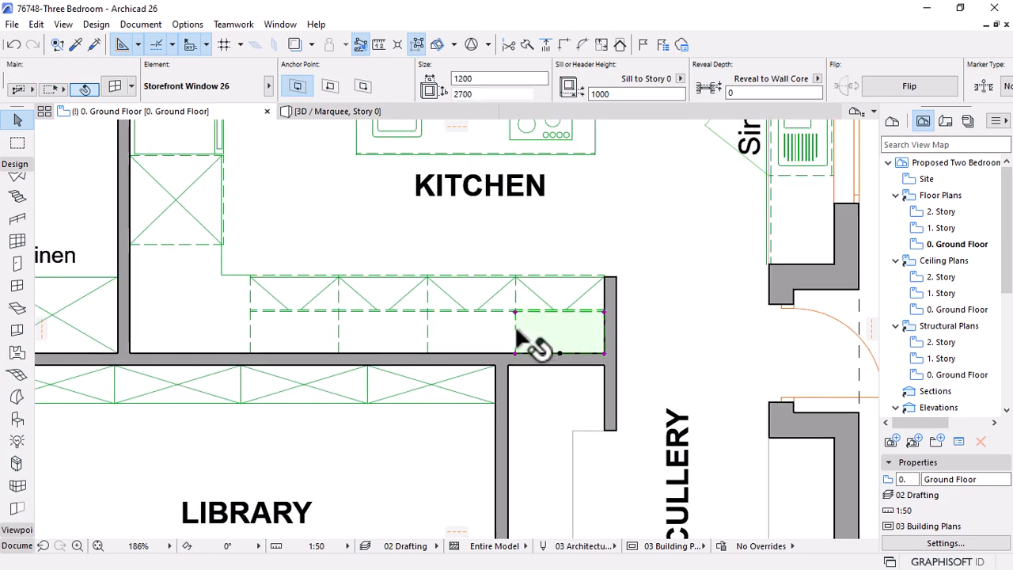
click(606, 356)
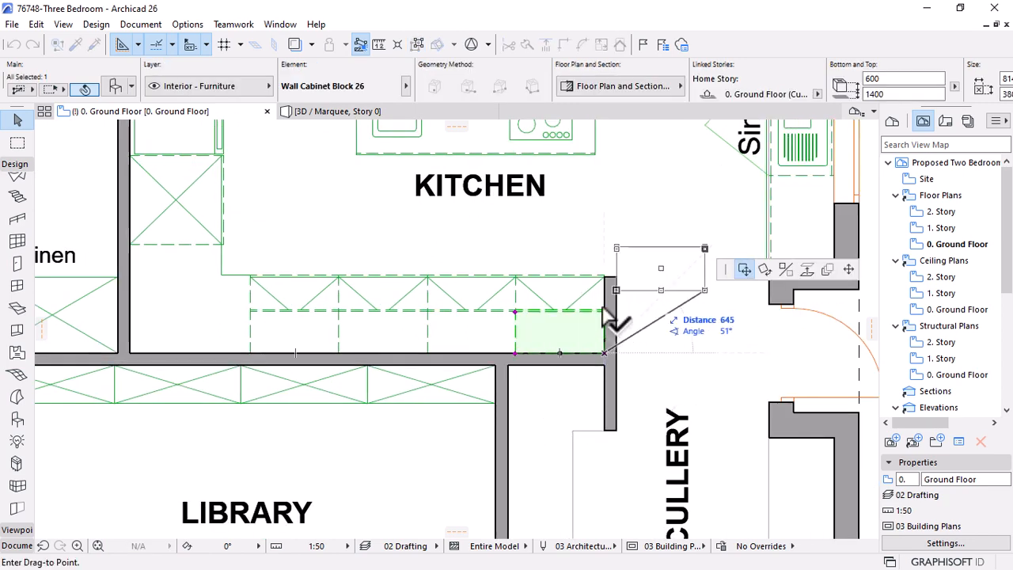
scroll(631, 271, down, 3)
scroll(624, 268, up, 3)
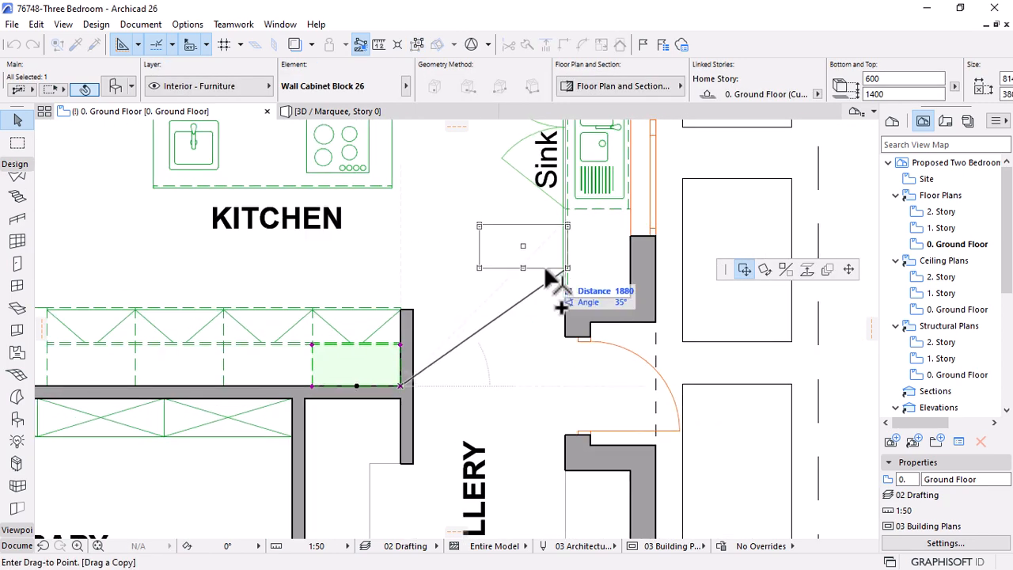
click(546, 270)
Rotate the copied wall cabinet 90° counterclockwise so its back faces the exterior wall behind the sink
key(ctrl+e)
click(494, 251)
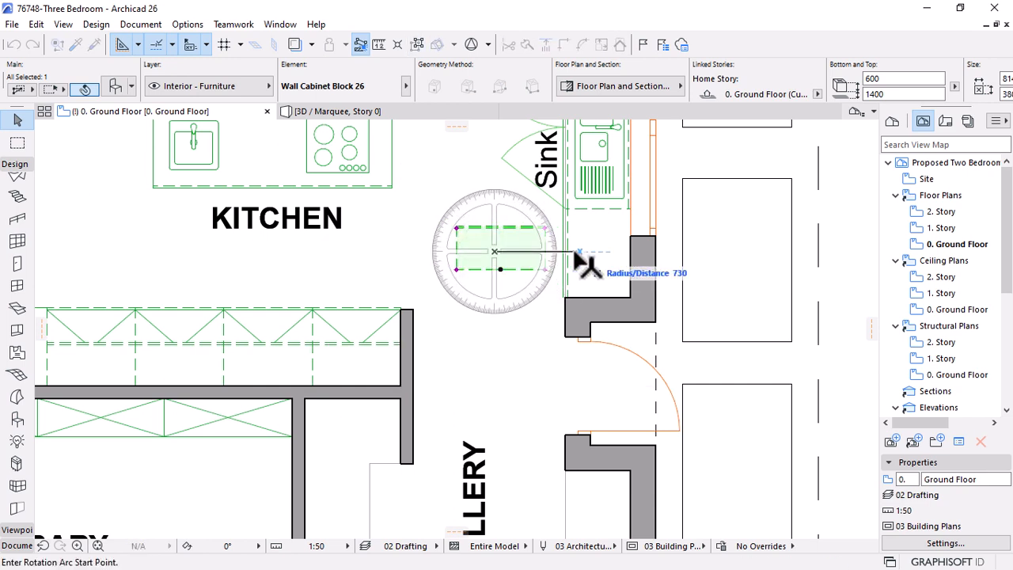
click(574, 251)
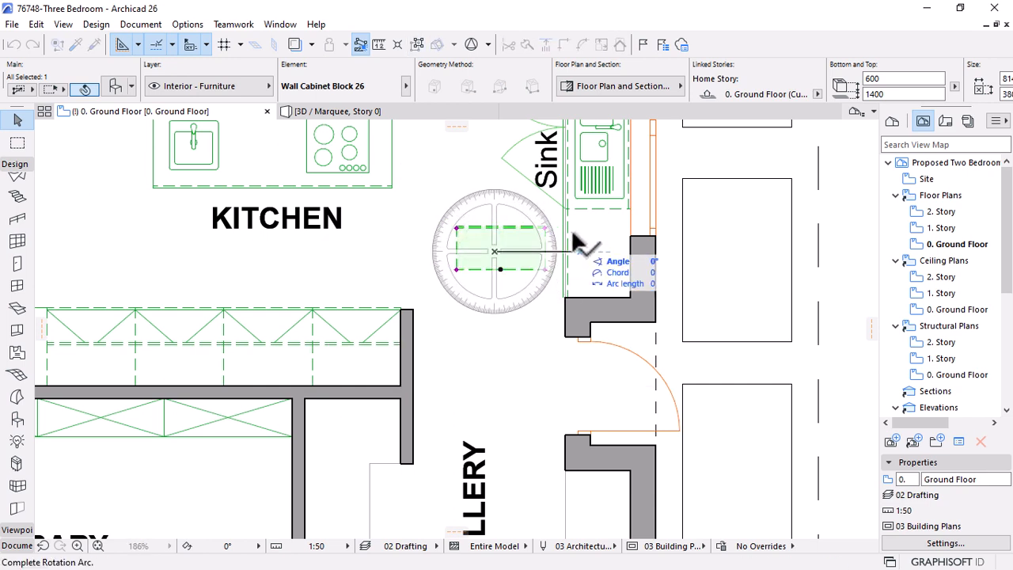
click(501, 175)
Move the rotated wall cabinet into the inner wall corner at the scullery end of the sink counter
key(ctrl+d)
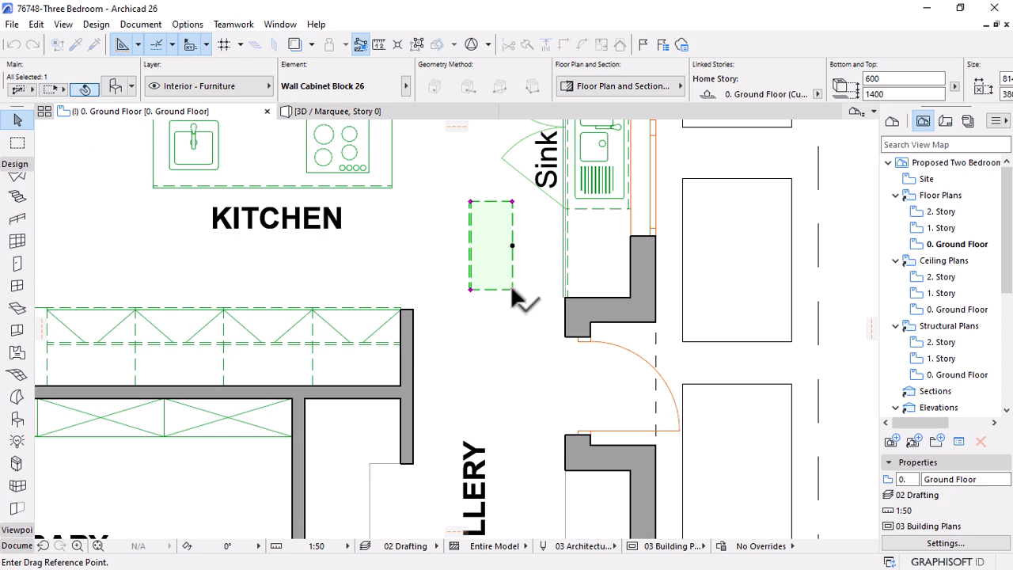
click(512, 290)
click(630, 296)
scroll(561, 327, down, 1)
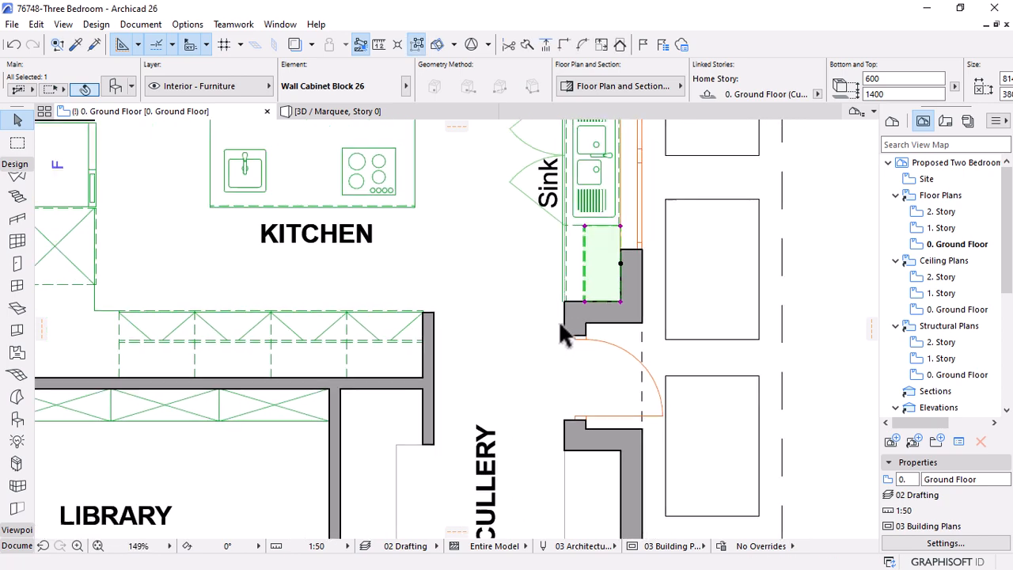
scroll(613, 175, down, 1)
scroll(622, 176, up, 3)
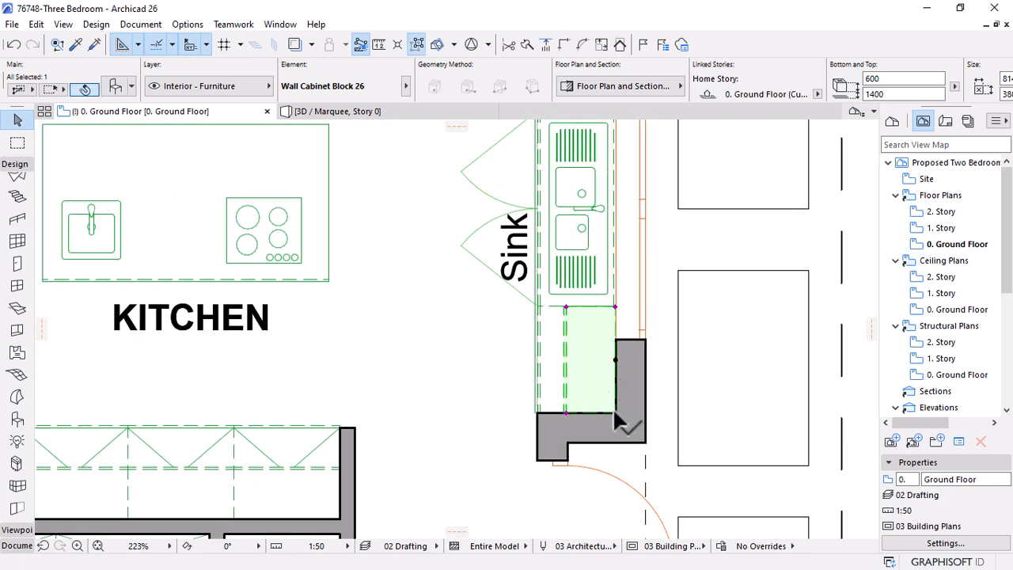
Copy the wall cabinet from the scullery end of the sink counter into the opposite inner wall corner near the nook
key(ctrl+d)
click(614, 305)
scroll(563, 357, down, 3)
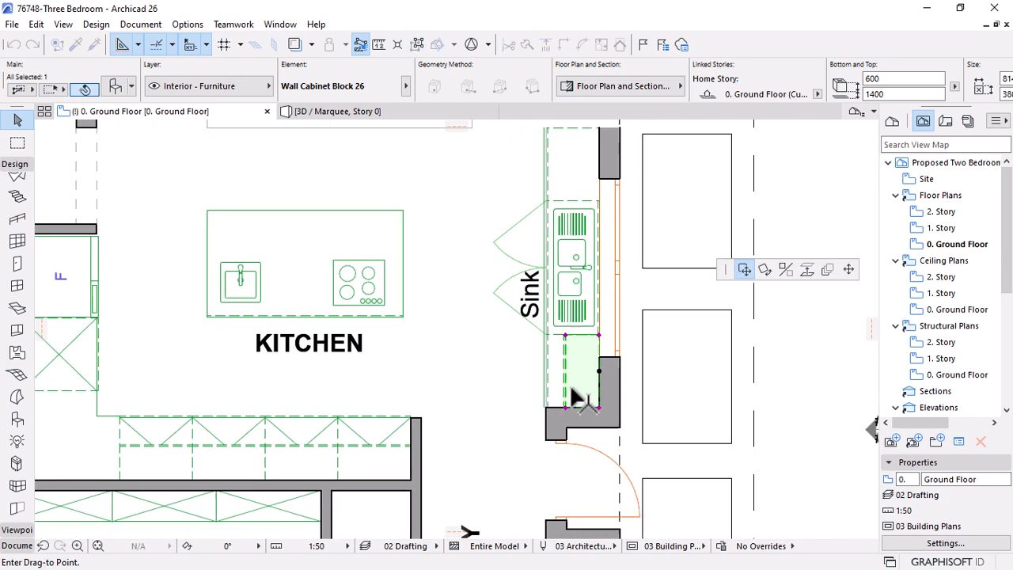
click(594, 168)
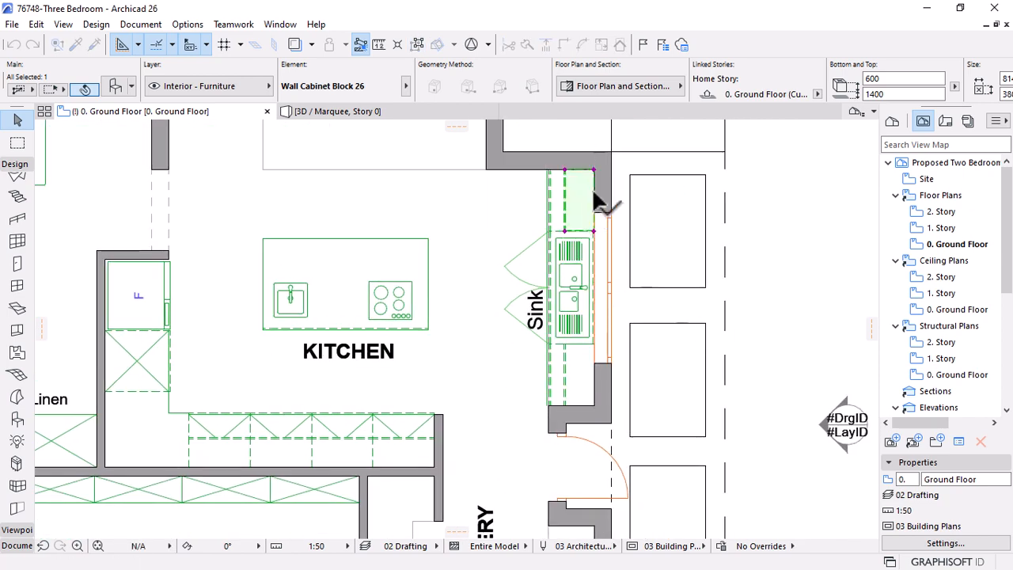
Copy the nook-end wall cabinet 814 mm along the sink wall so the copy sits directly beside it
click(595, 169)
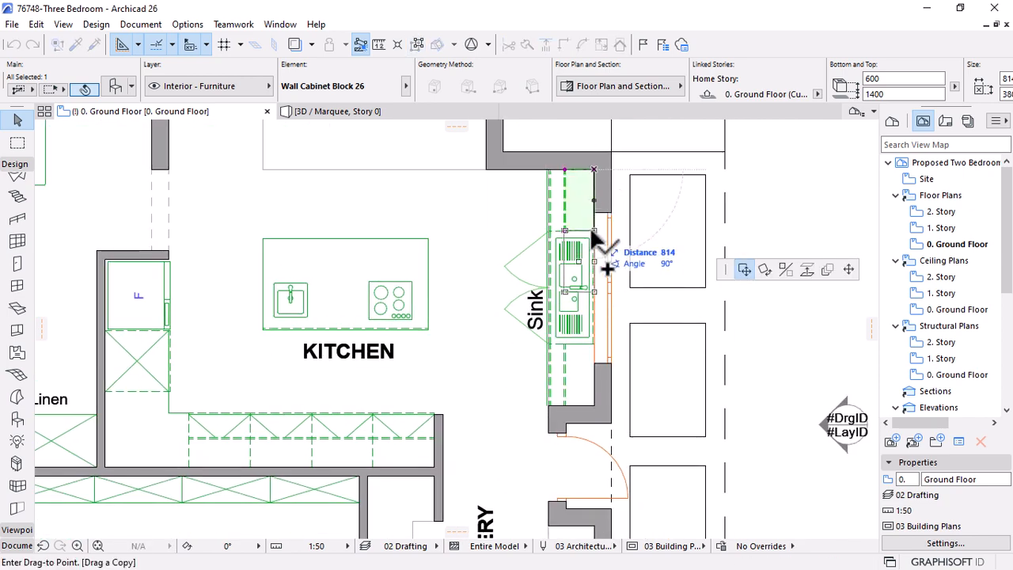
key(Escape)
scroll(599, 343, up, 2)
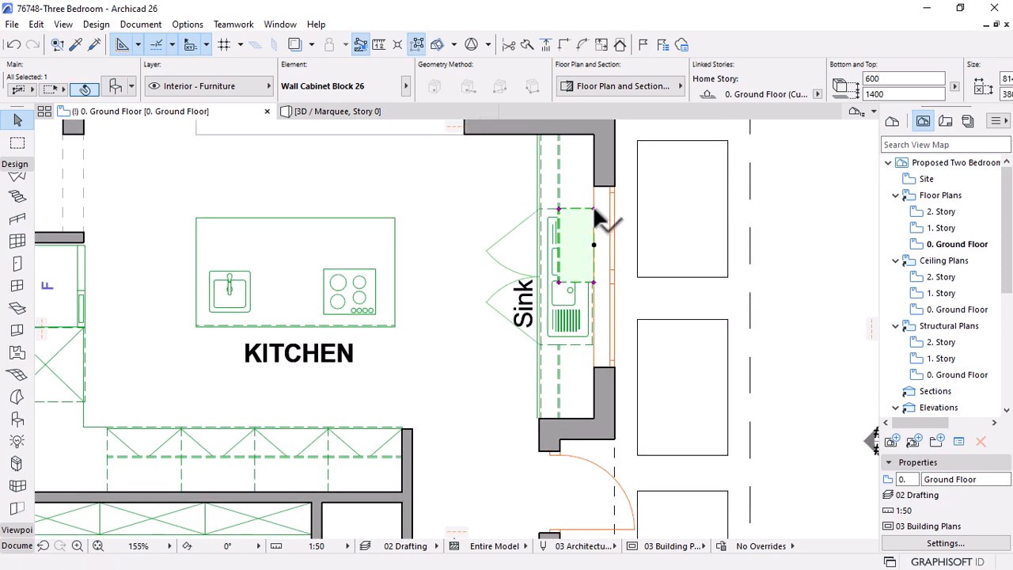
click(594, 209)
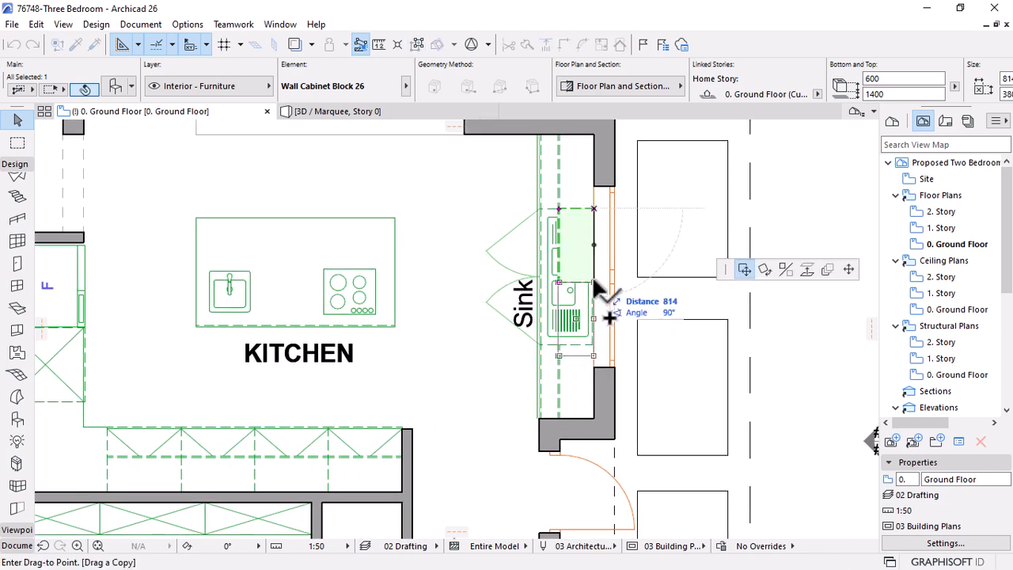
scroll(597, 293, up, 2)
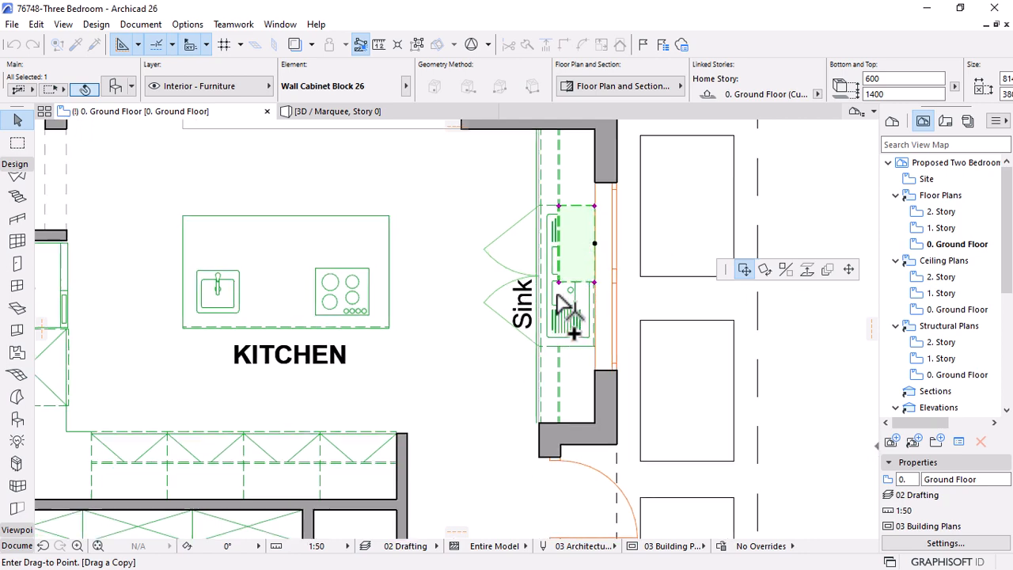
key(Escape)
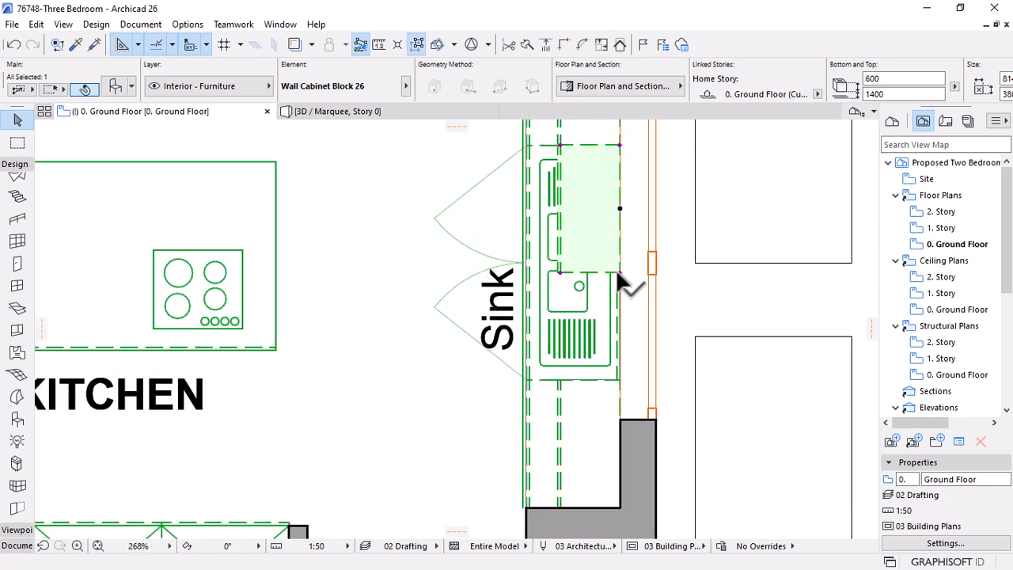
Stretch the wall cabinet above the sink to a carcass width of 757 mm, ending where the sink cabinet doors meet
click(618, 270)
click(849, 270)
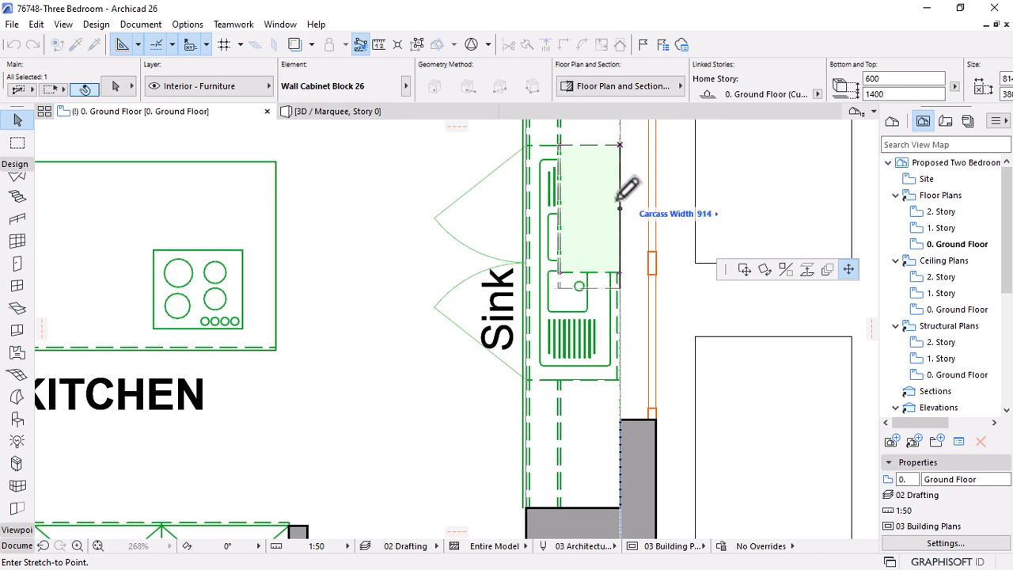
click(528, 261)
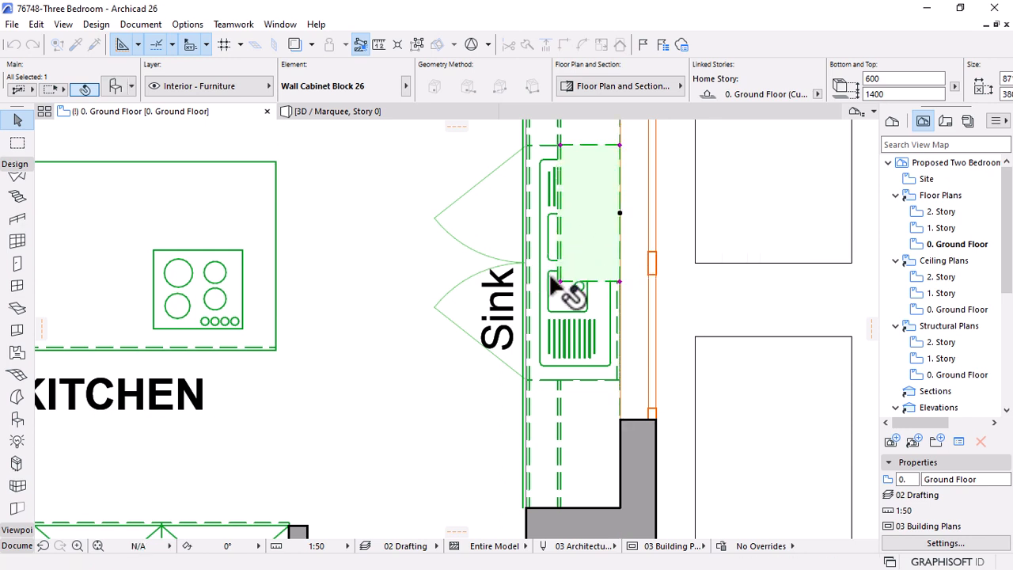
click(559, 281)
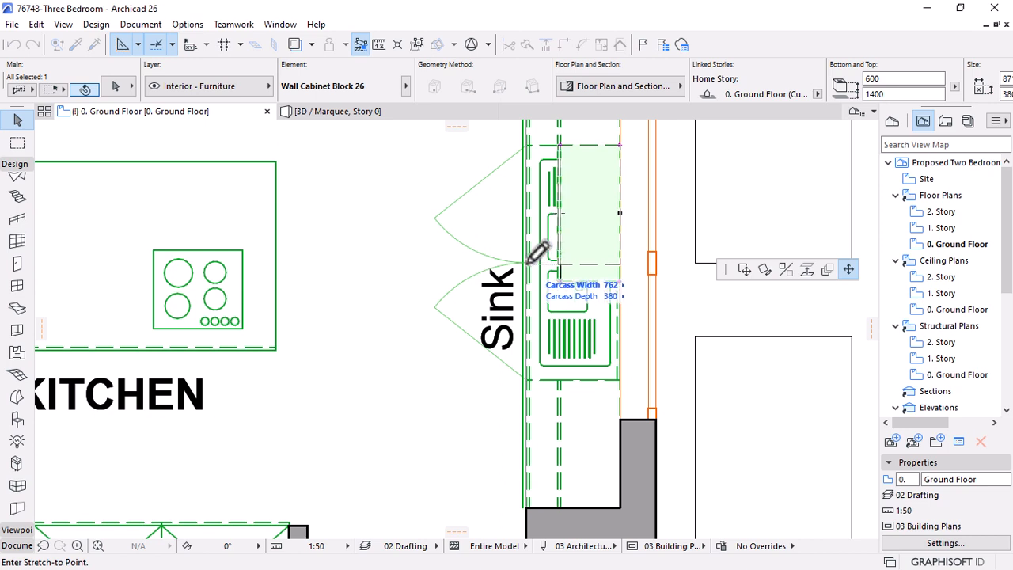
click(530, 261)
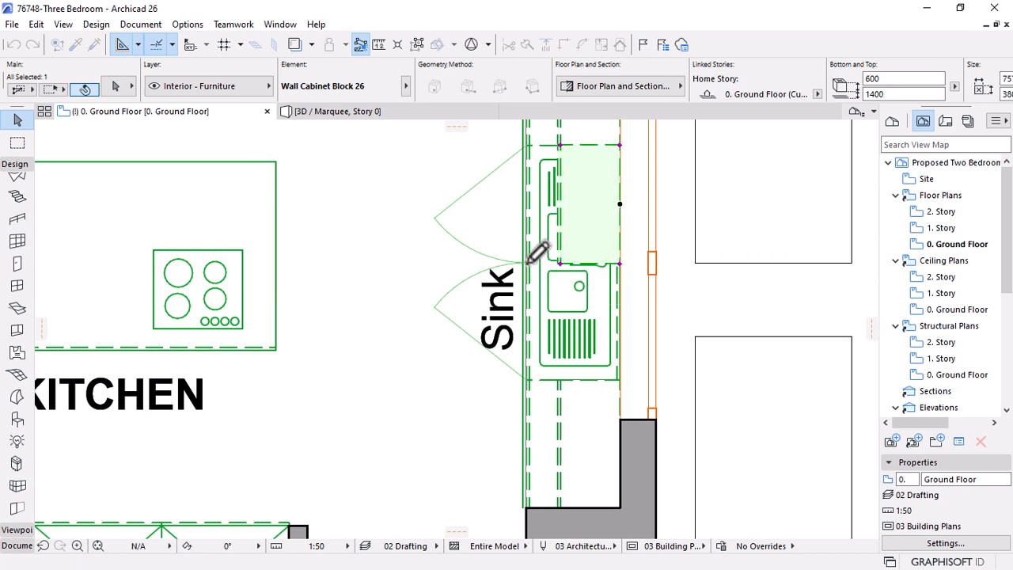
Copy the 757 mm wall cabinet along the sink wall to fill the remaining gap beside the scullery-end cabinet
click(619, 145)
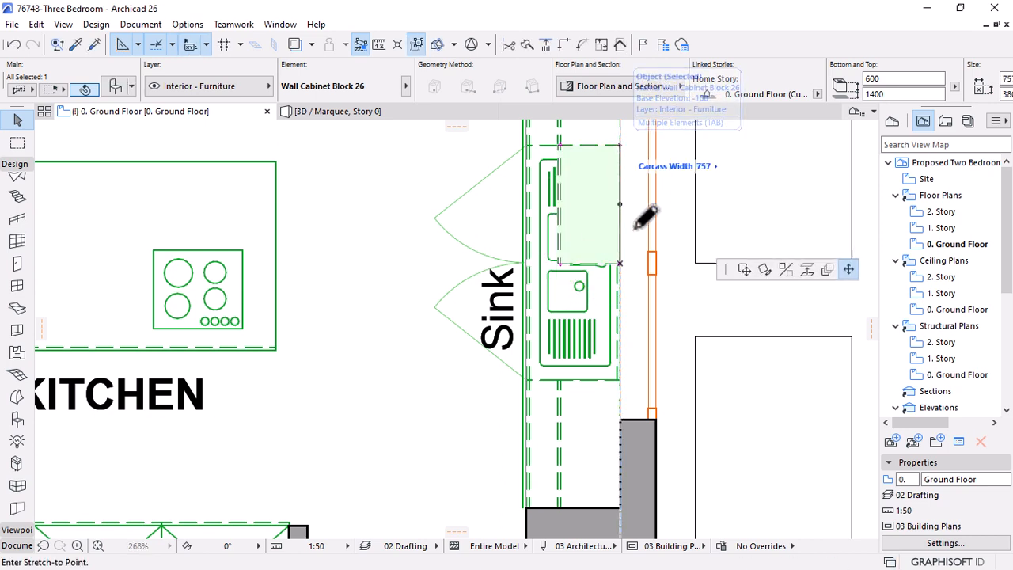
click(744, 270)
key(ctrl)
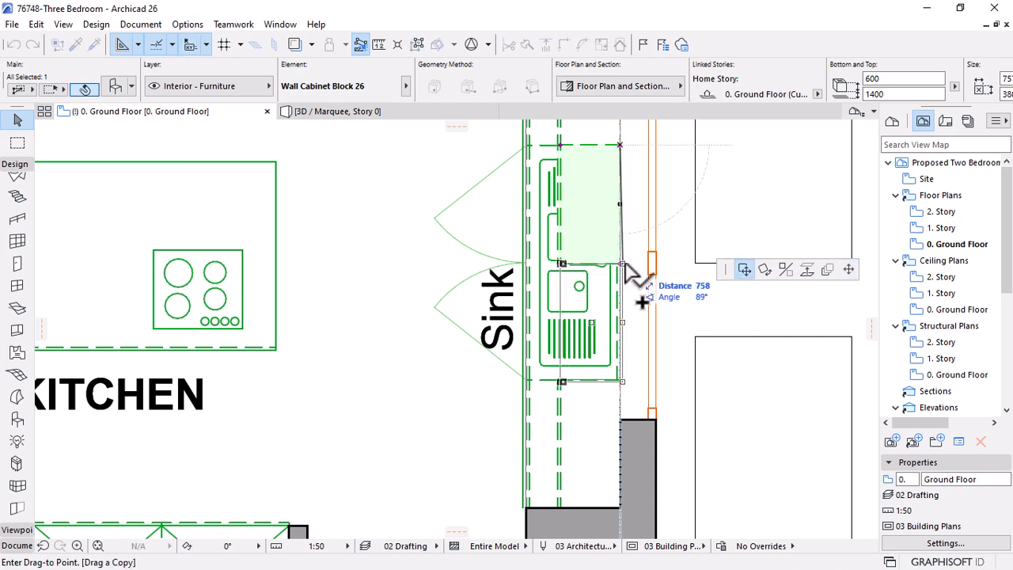
click(620, 273)
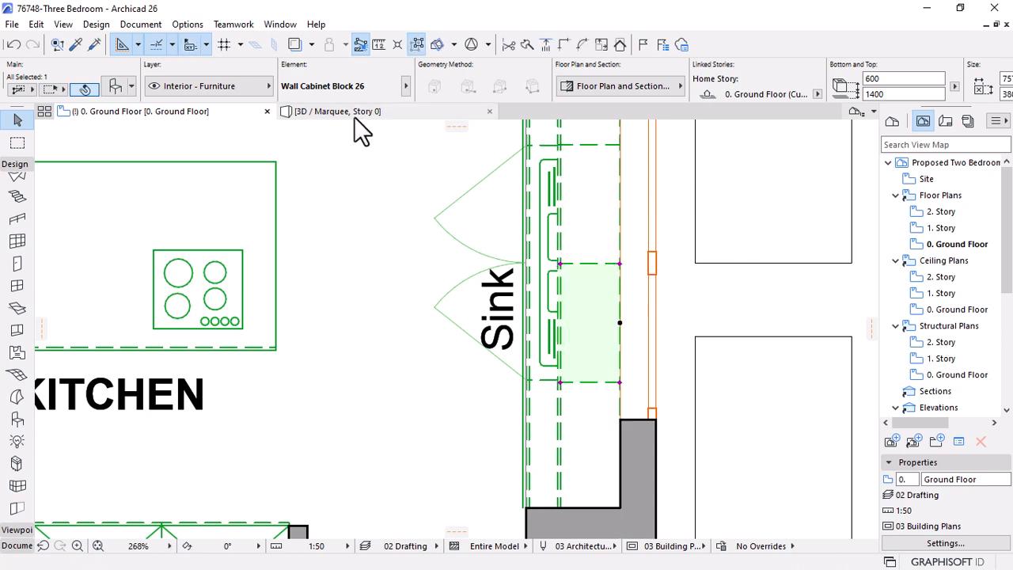
In the 3D view, set the sill height of the double window behind the sink to 800 mm and adjust it to 850 mm
click(353, 118)
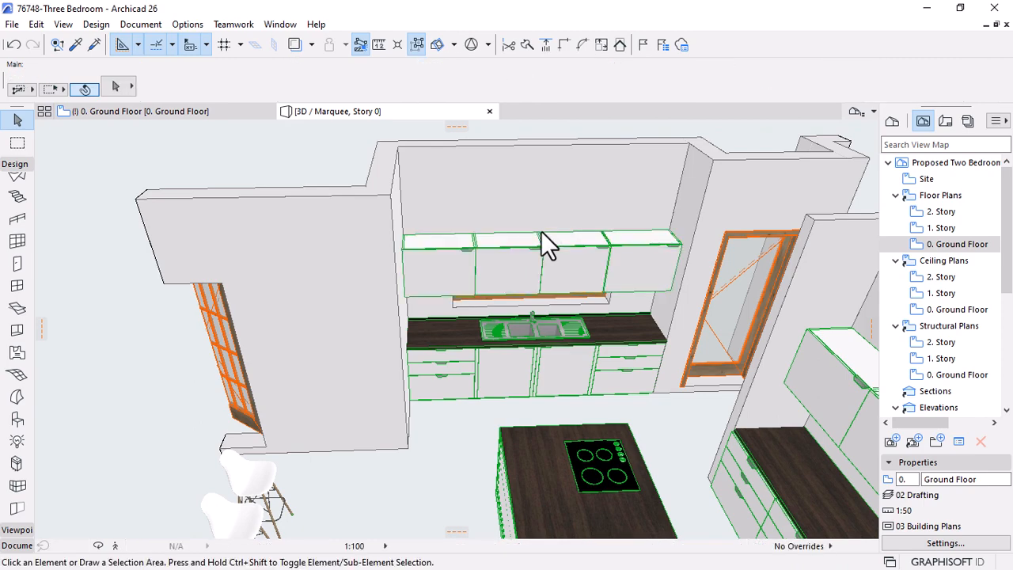
shift+middle_drag(580, 349, 606, 305)
scroll(482, 296, up, 5)
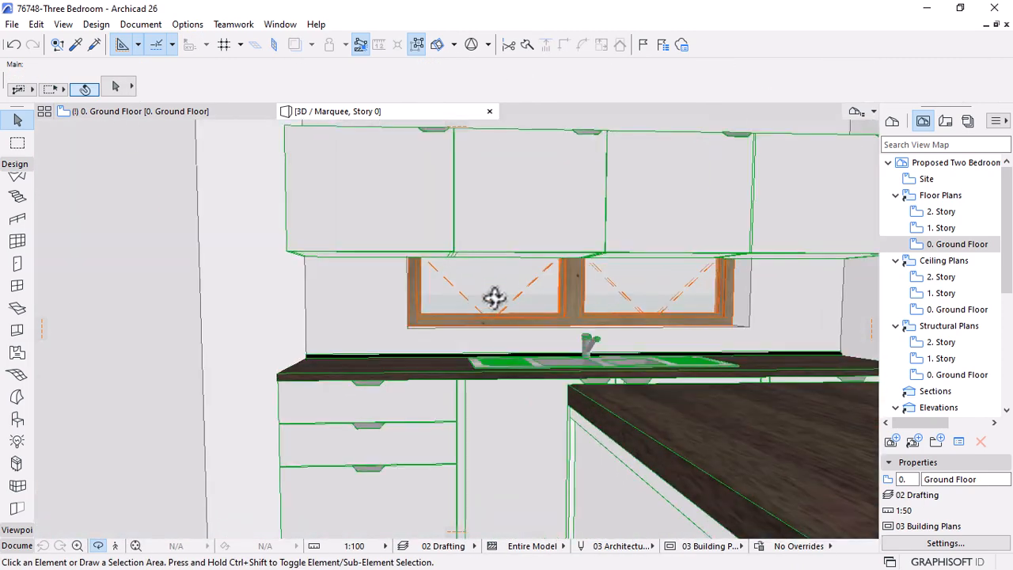
click(533, 300)
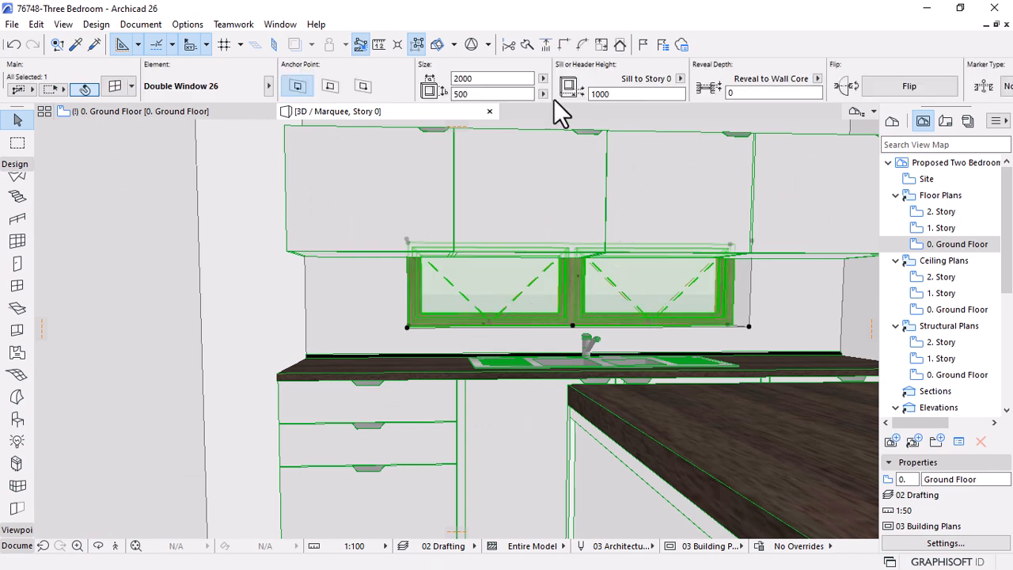
click(605, 93)
key(Return)
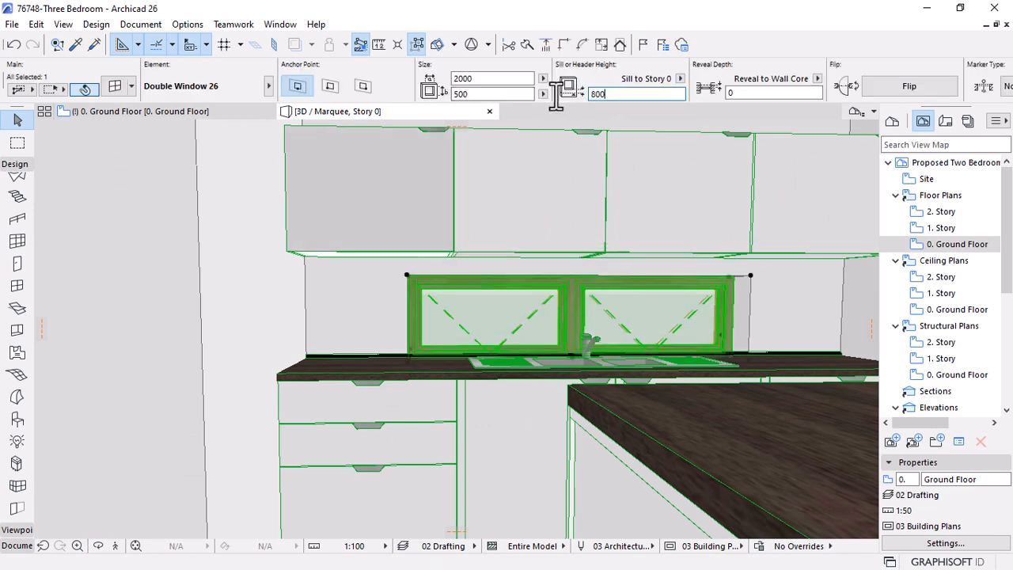
click(640, 94)
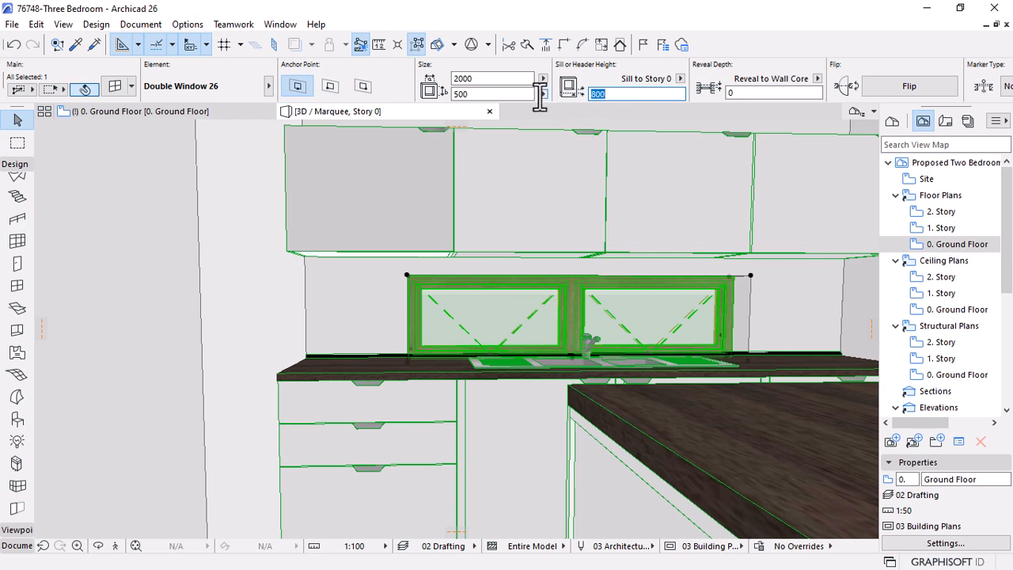
text(850)
key(Return)
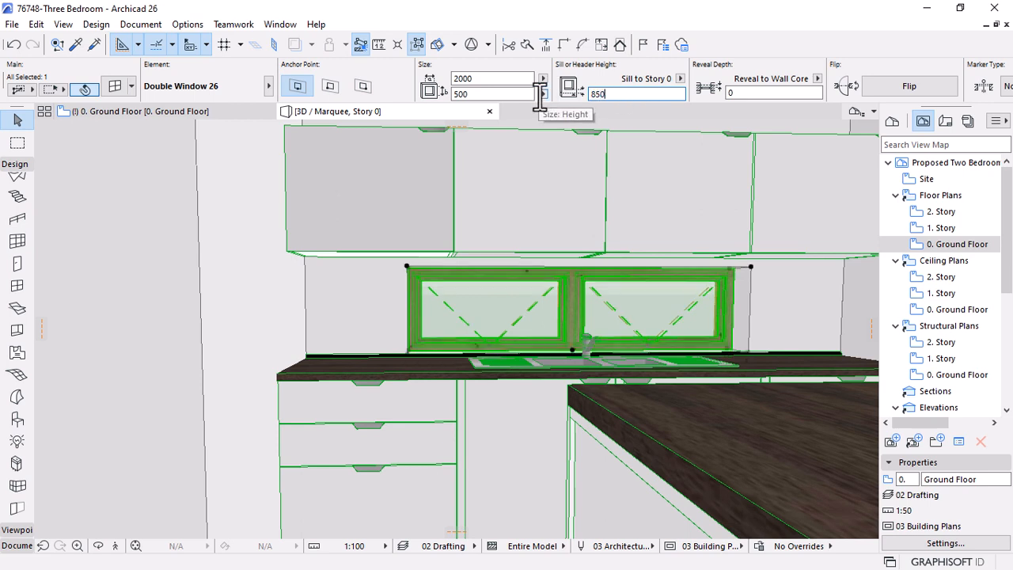
key(Escape)
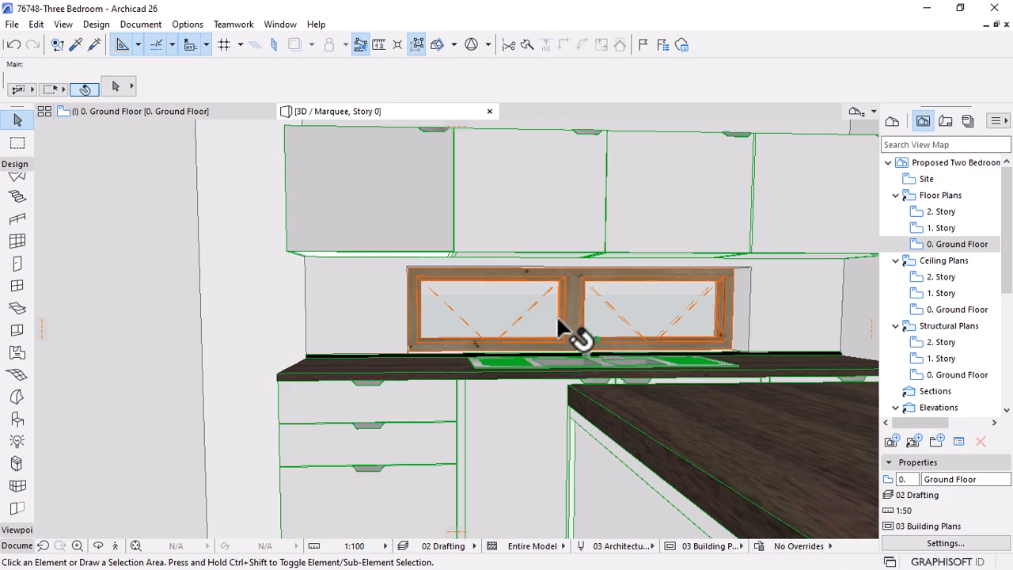
Examine the joint between the window sill and the sink countertop up close and set the window's sill height to 860 mm
shift+middle_drag(565, 332, 380, 316)
scroll(404, 354, up, 6)
scroll(396, 353, down, 2)
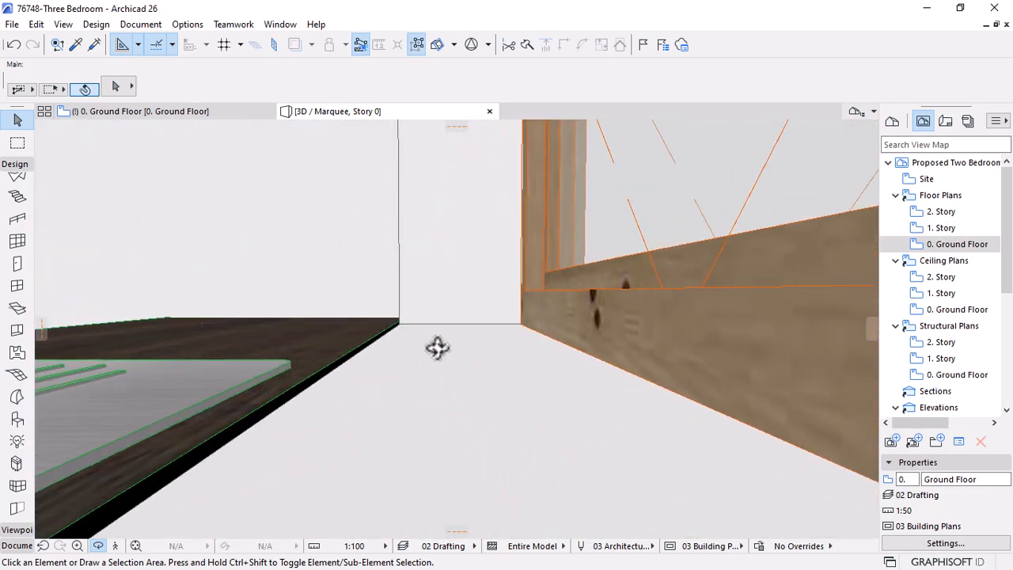
click(543, 163)
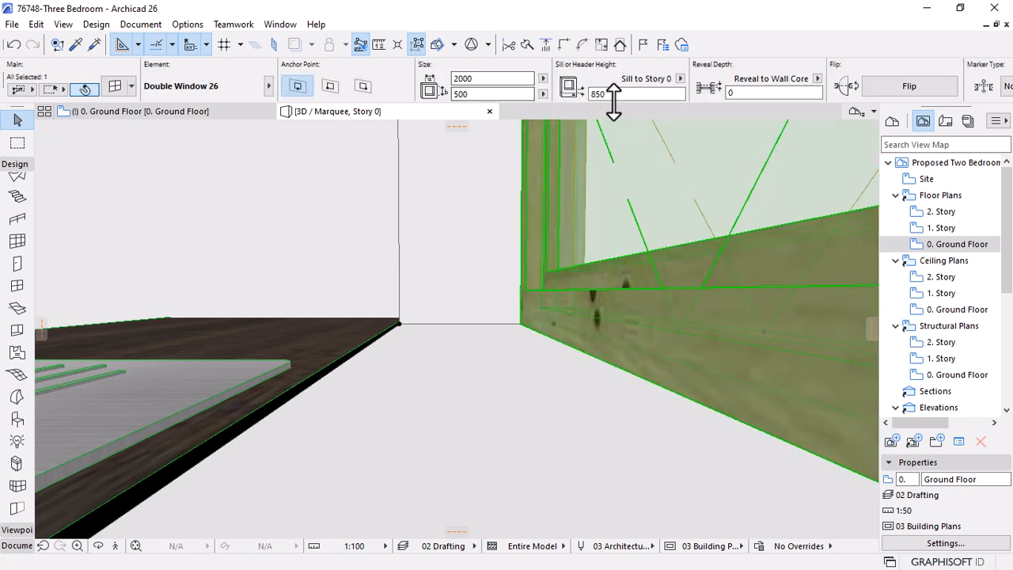
click(589, 94)
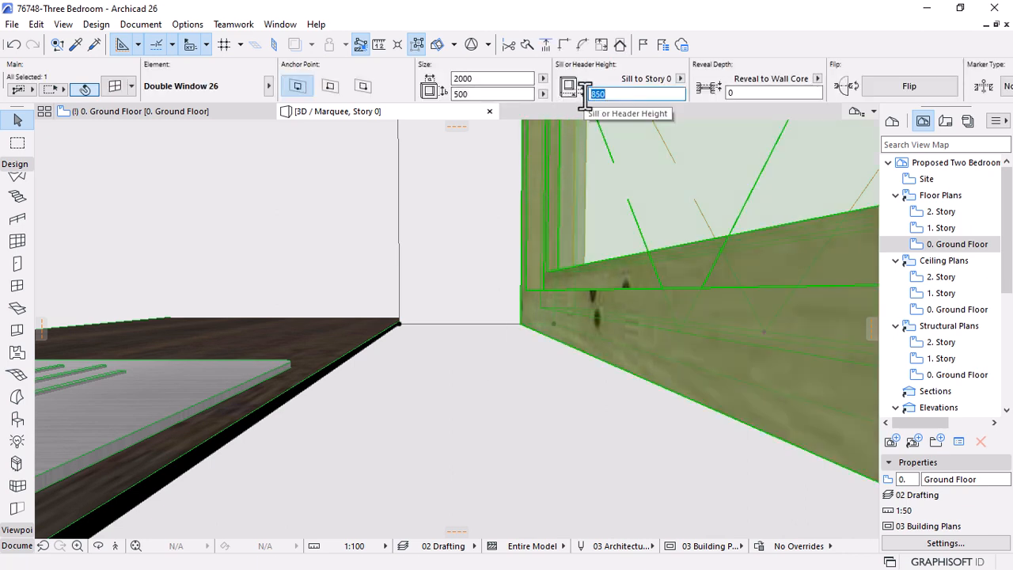
text(860)
key(Return)
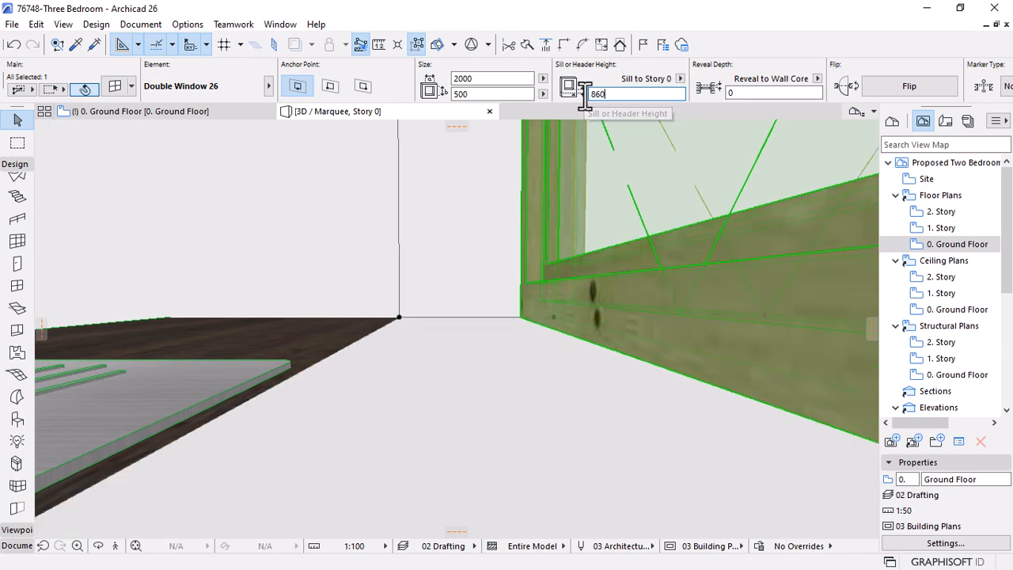
key(Escape)
shift+middle_drag(396, 283, 705, 455)
scroll(549, 289, up, 3)
scroll(549, 288, up, 3)
shift+middle_drag(705, 353, 613, 364)
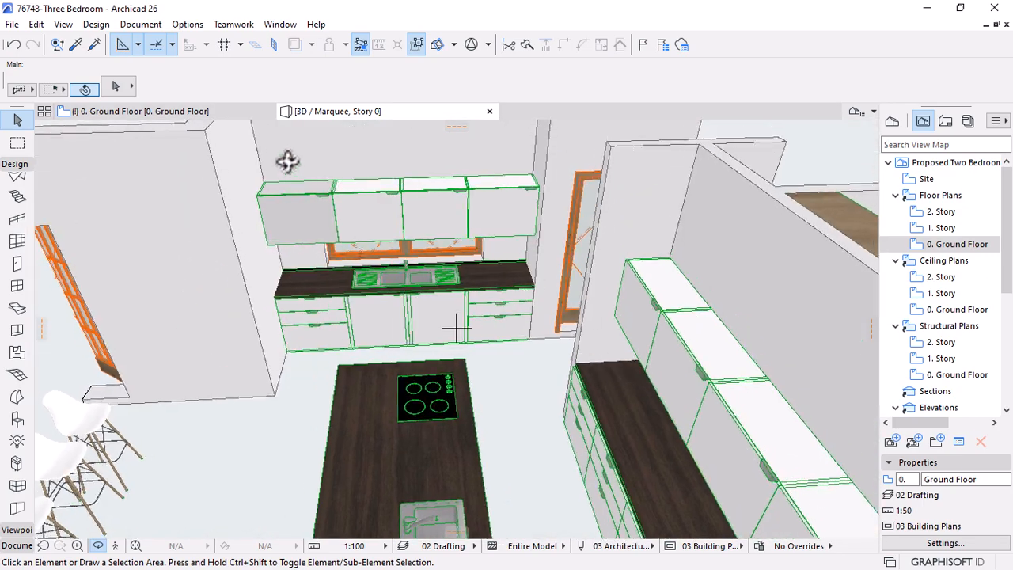
Return to the ground floor plan and save the project
click(224, 113)
scroll(621, 289, down, 3)
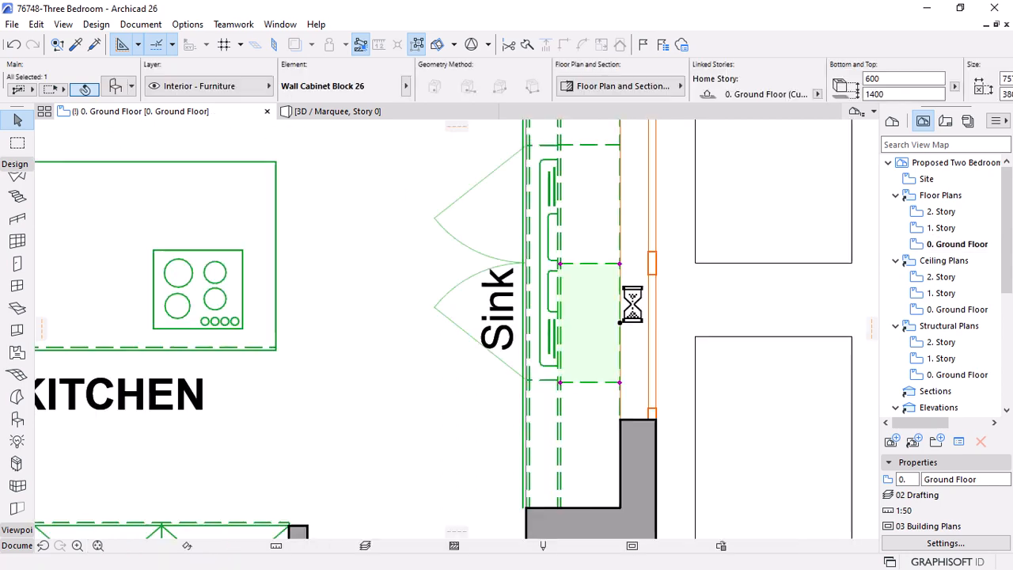
scroll(639, 339, down, 2)
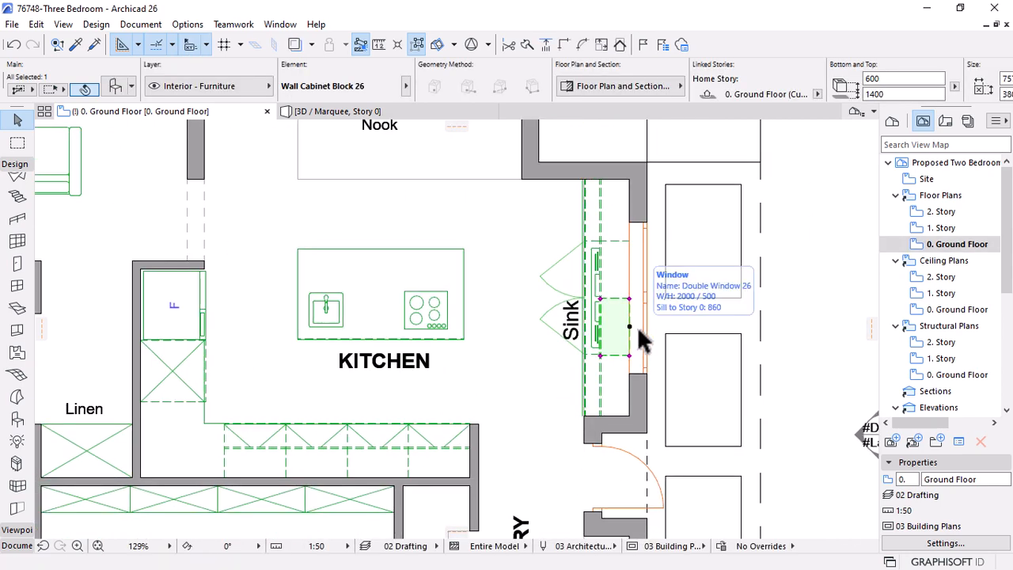
scroll(638, 339, down, 1)
click(12, 25)
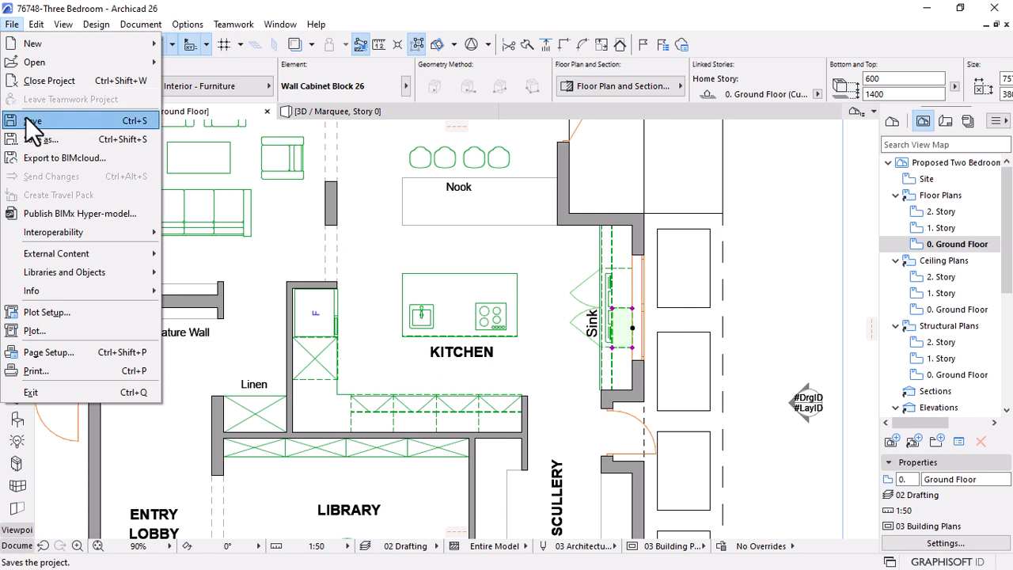
click(31, 119)
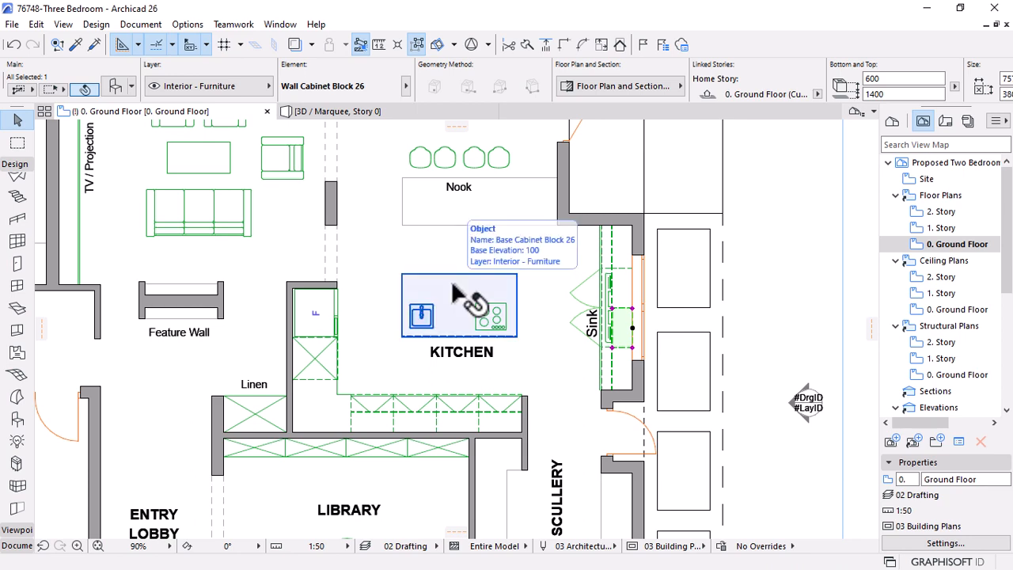
scroll(380, 163, up, 2)
scroll(381, 165, up, 1)
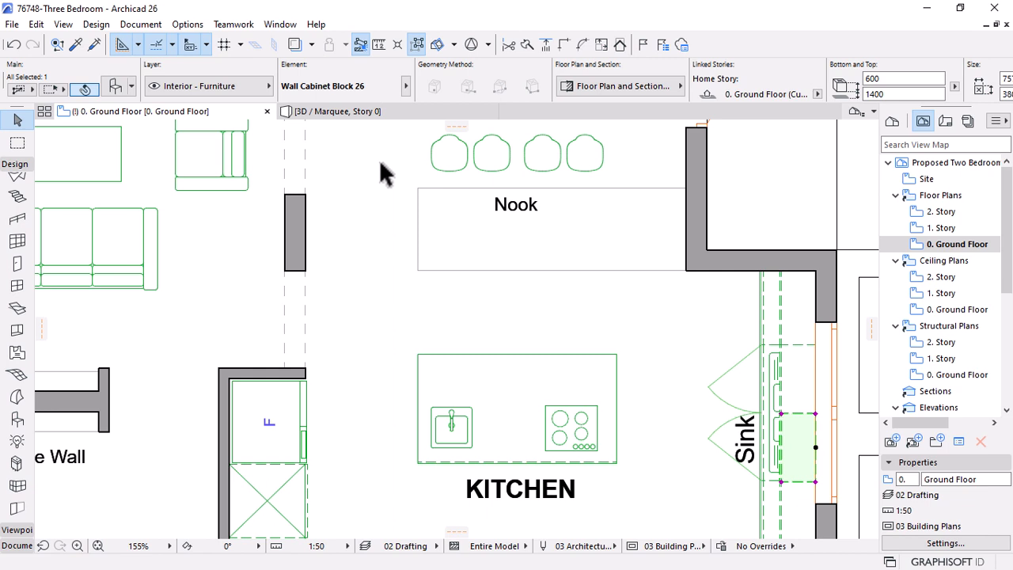
scroll(499, 290, down, 1)
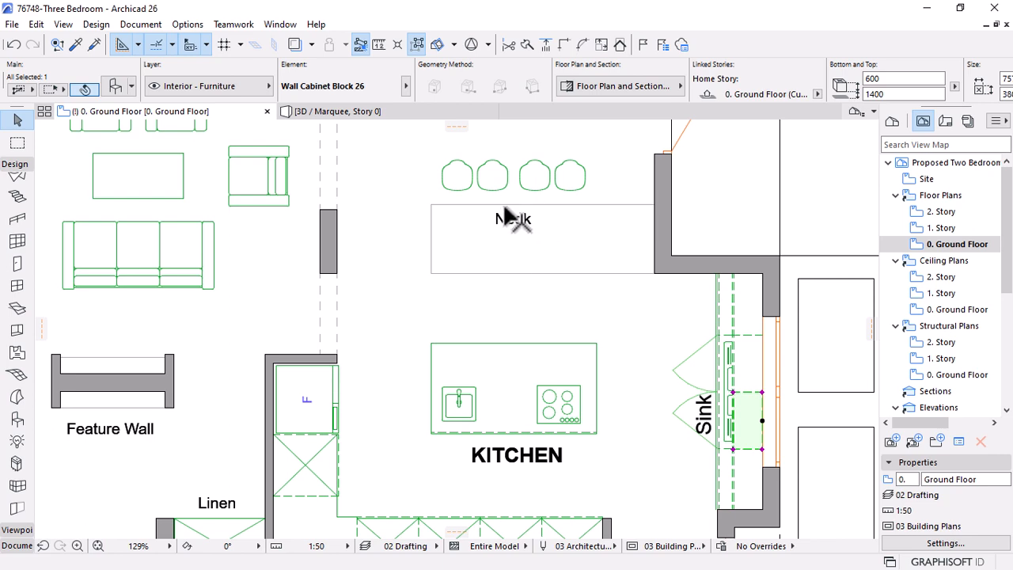
scroll(510, 220, up, 2)
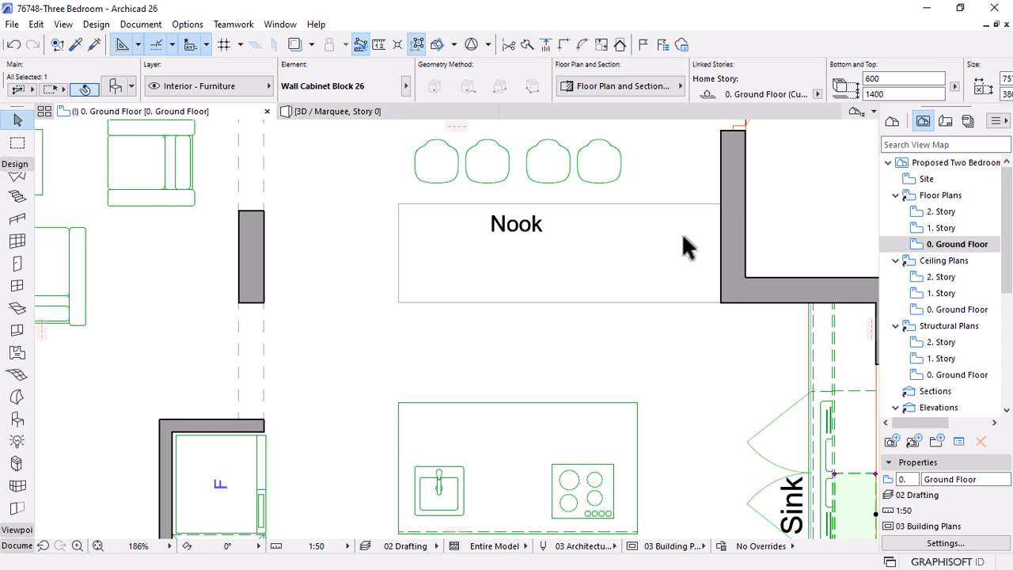
scroll(686, 246, down, 3)
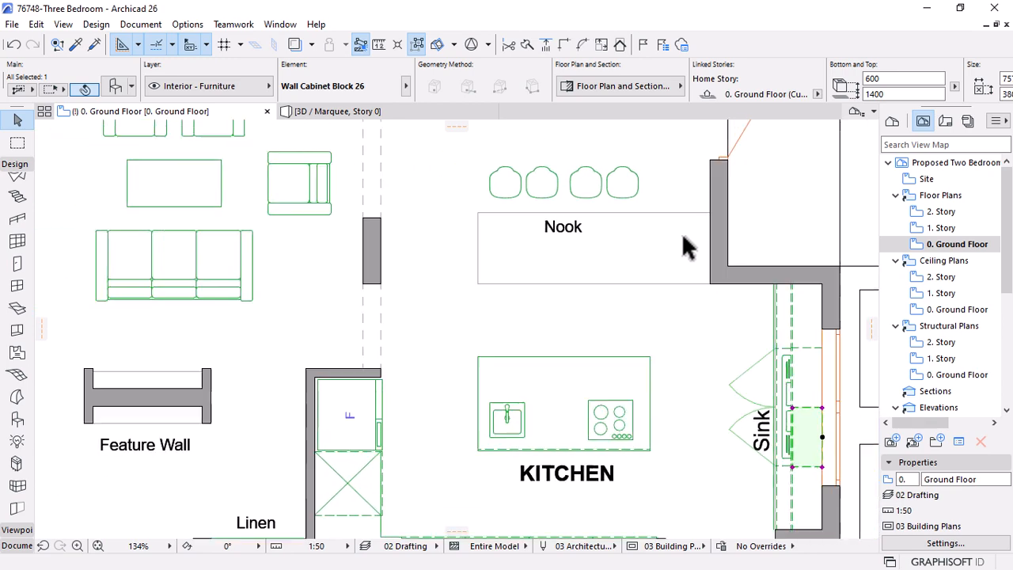
Change the selected wall cabinet on the sink wall to Base Cabinet Block 26 with Counter as its nominal size
click(17, 419)
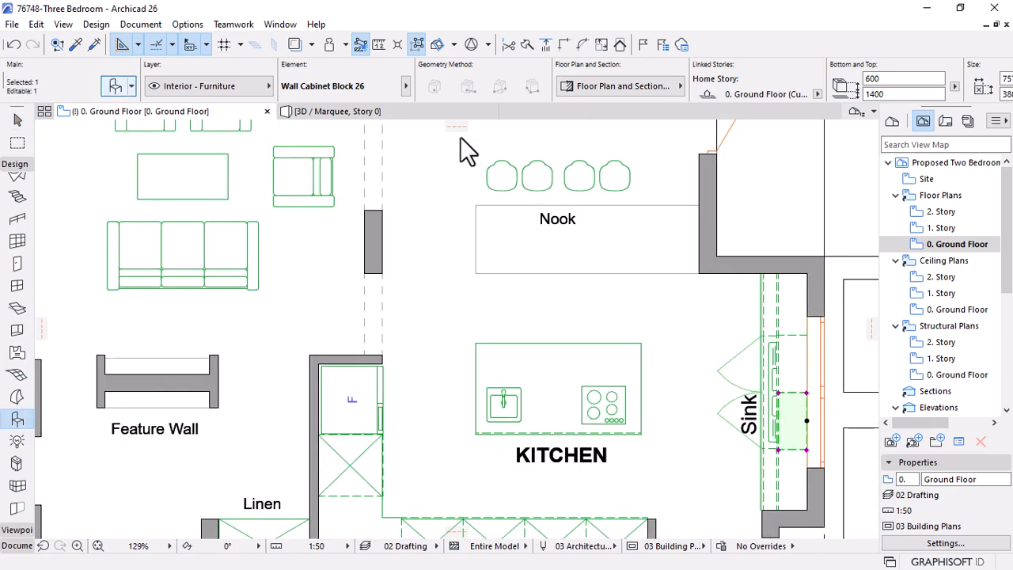
key(ctrl+t)
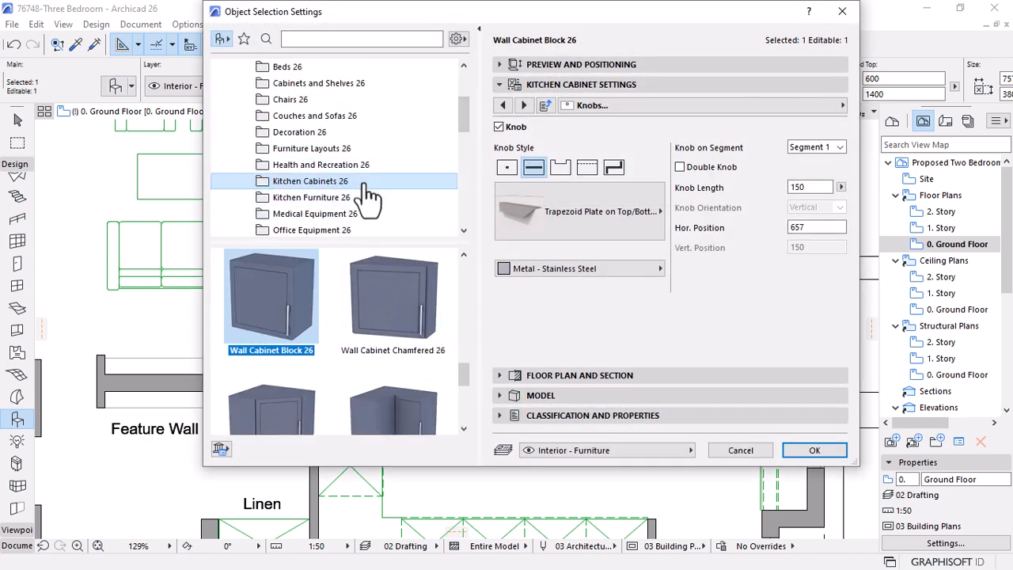
scroll(391, 341, down, 5)
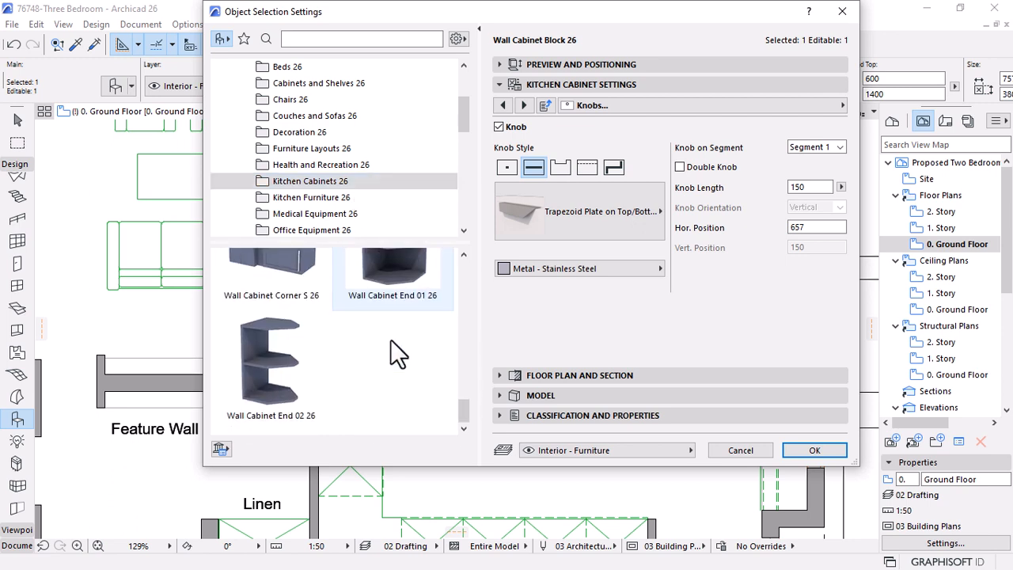
scroll(363, 359, up, 6)
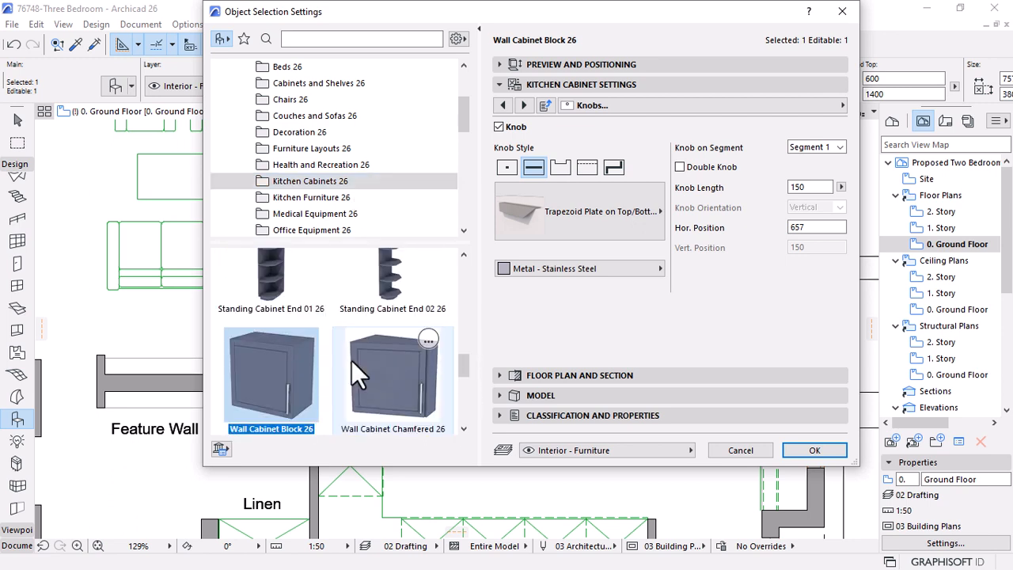
scroll(351, 360, up, 5)
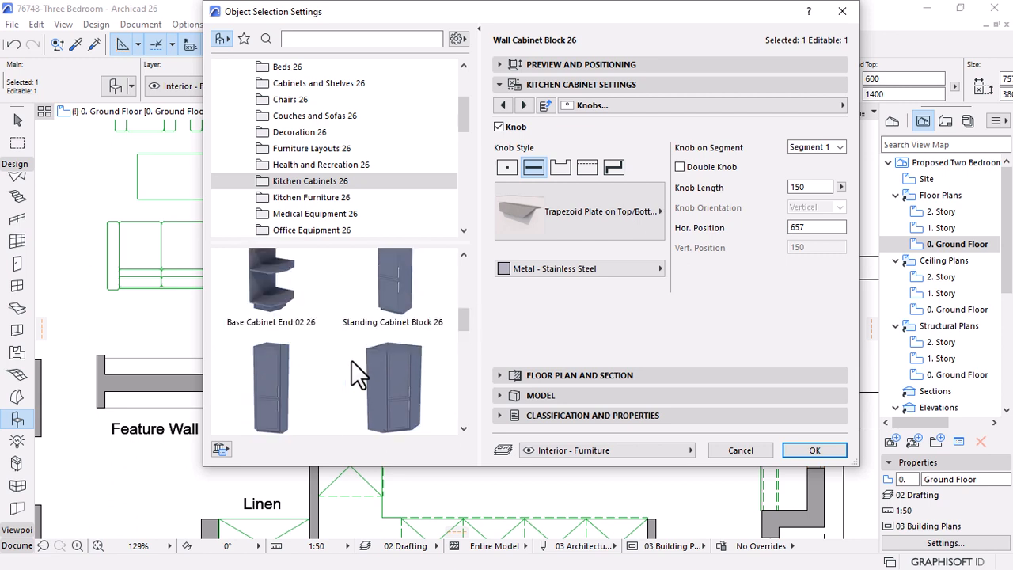
scroll(351, 360, up, 6)
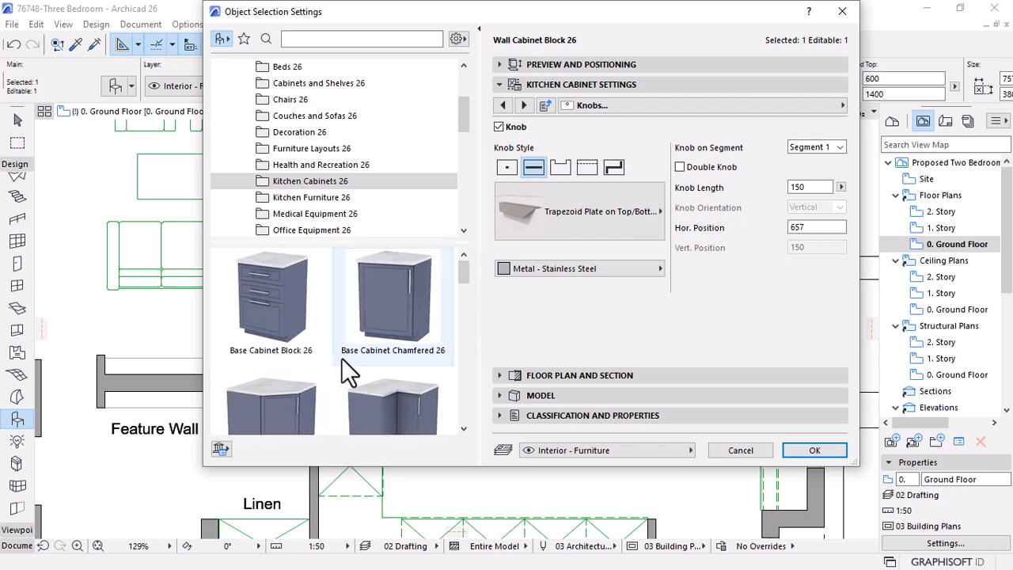
click(242, 340)
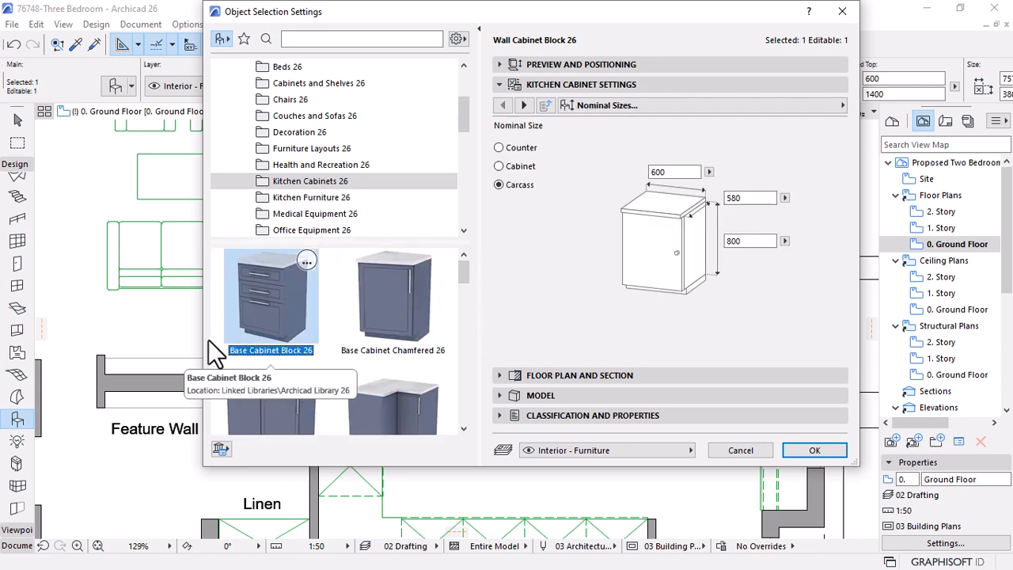
click(499, 151)
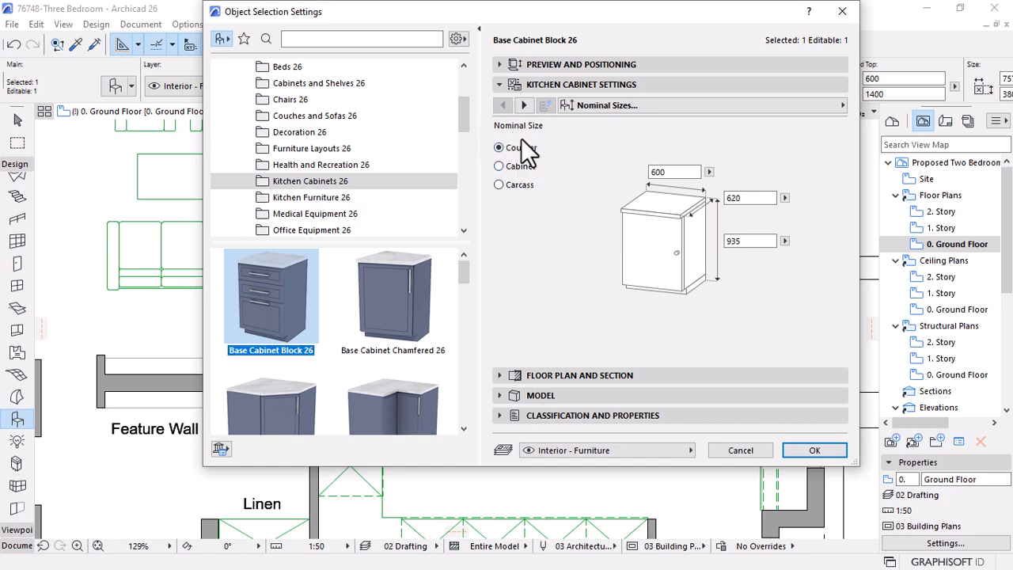
click(807, 450)
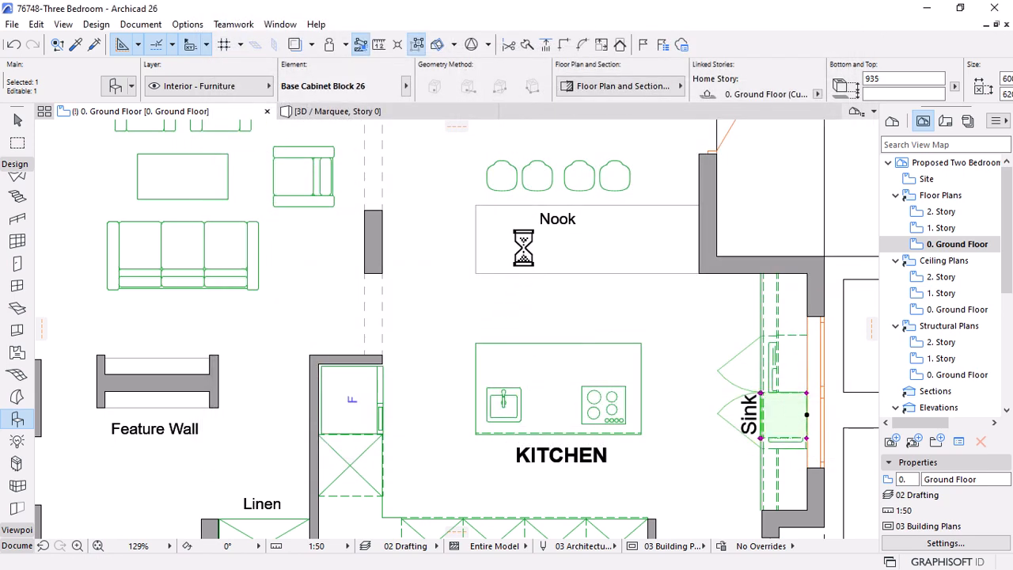
Place a 600 mm wide Wall Cabinet Block 26 in the nook and move it onto the outline's kitchen-side edge
key(Escape)
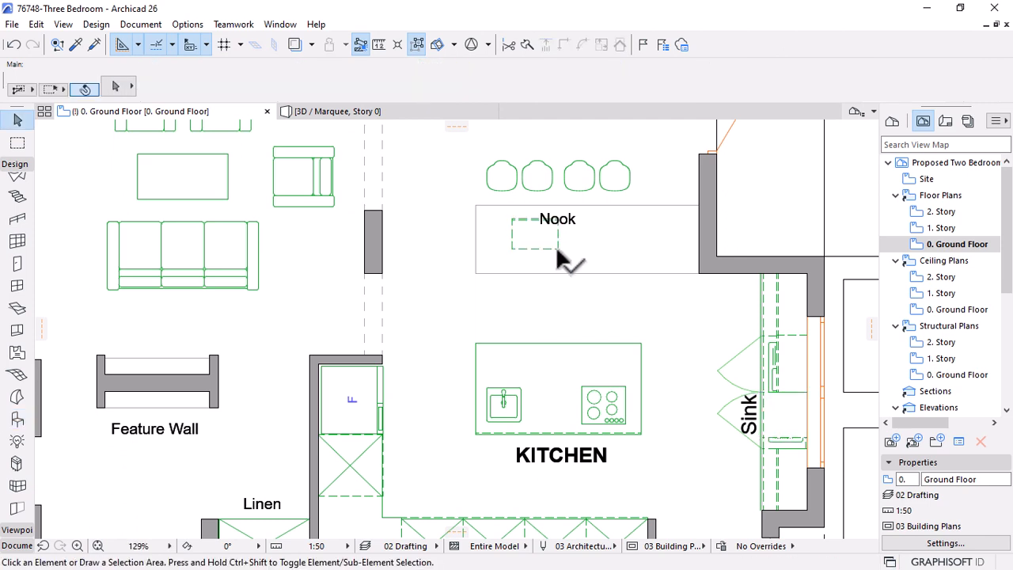
click(558, 248)
key(ctrl+d)
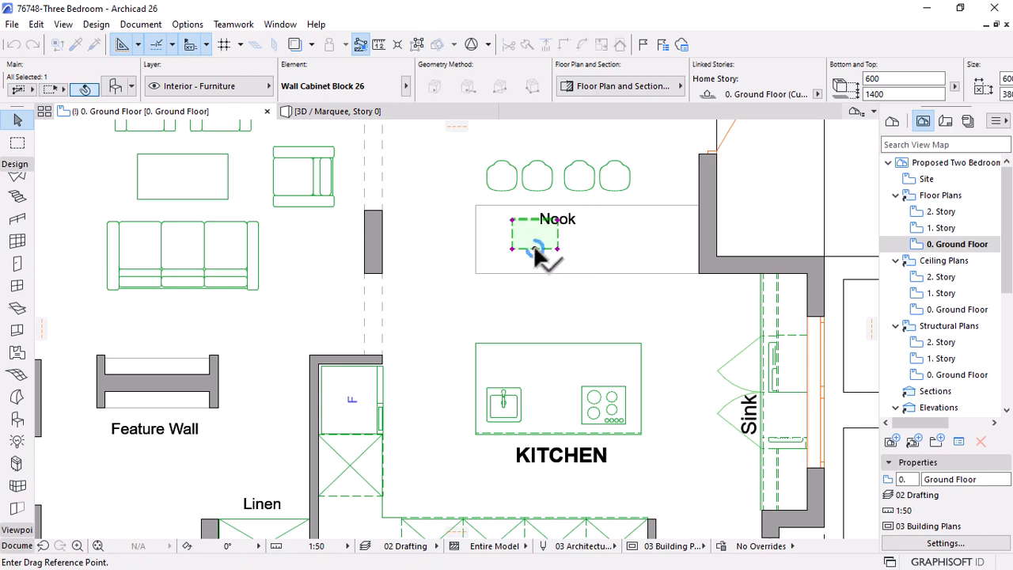
click(535, 248)
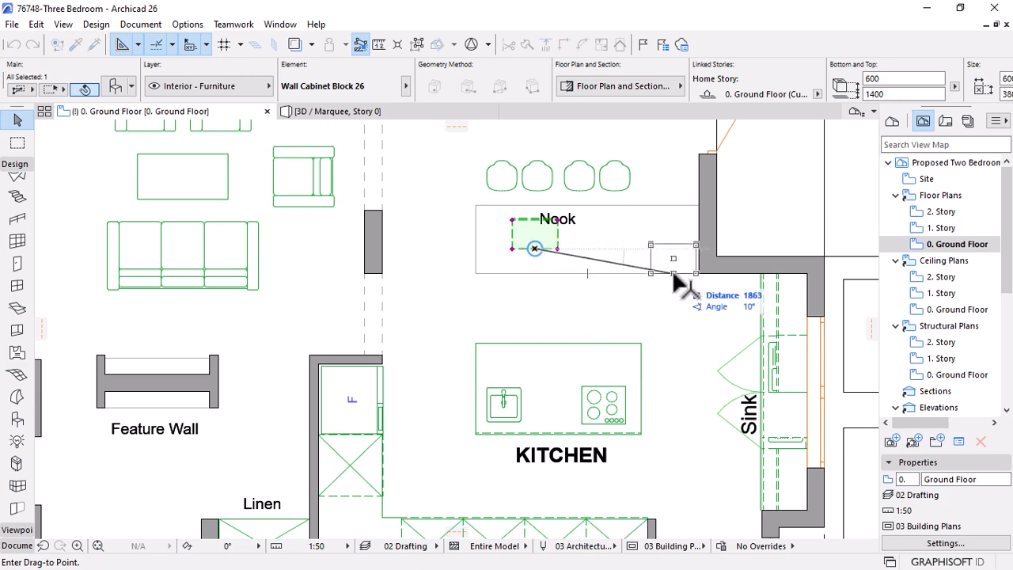
click(653, 273)
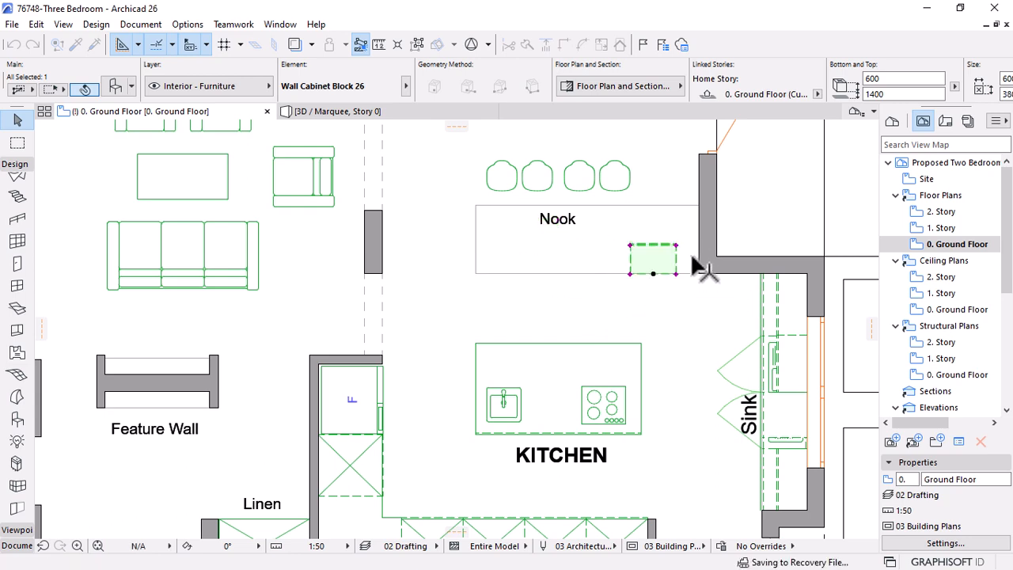
Move the nook cabinet by its corner to the point where the nook outline meets the wall
scroll(693, 257, up, 3)
key(ctrl+d)
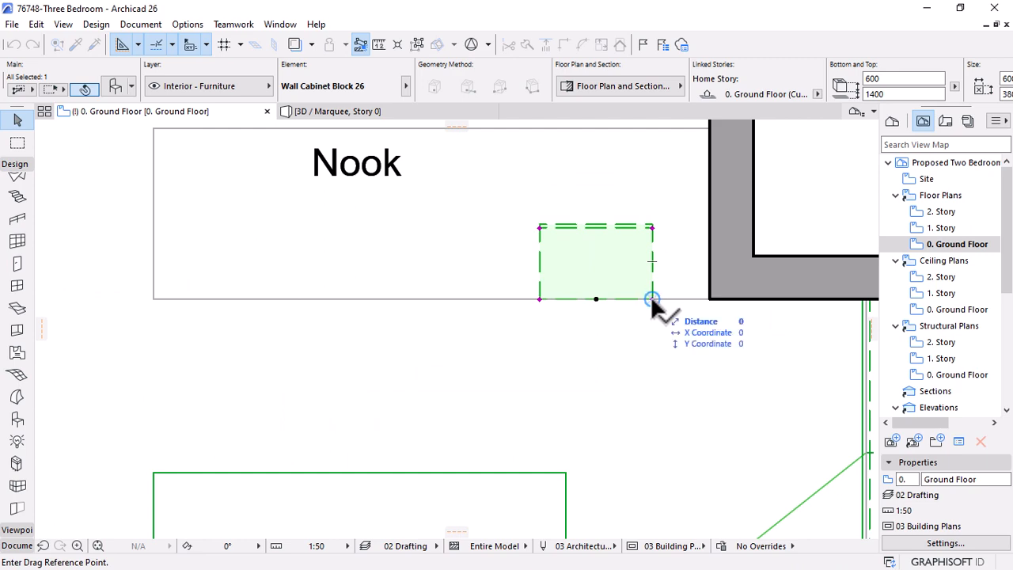
click(652, 299)
click(709, 299)
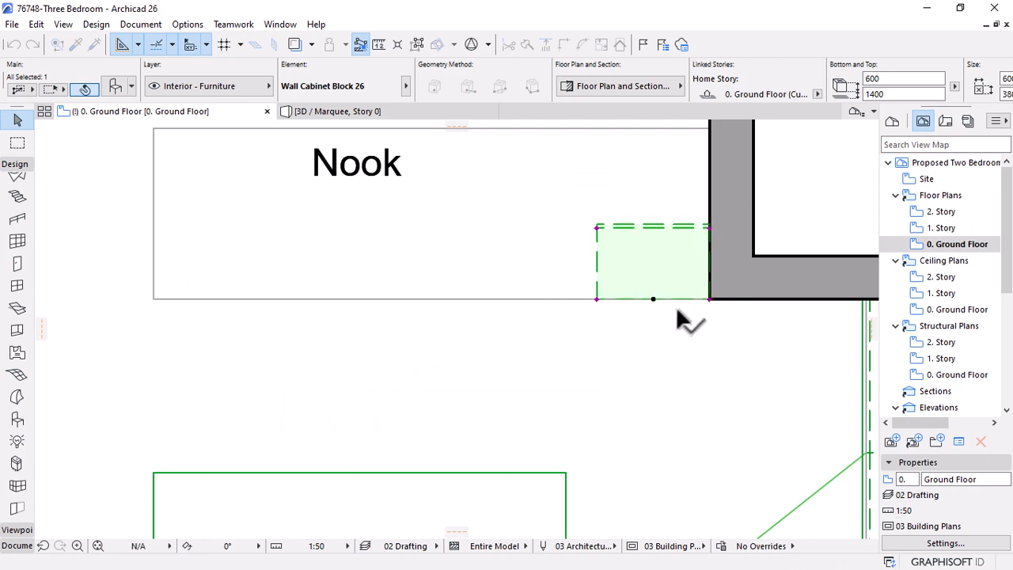
Stretch the nook cabinet's depth to about 909 mm so that it reaches the stool-side edge of the nook outline
scroll(677, 317, down, 2)
scroll(669, 318, down, 1)
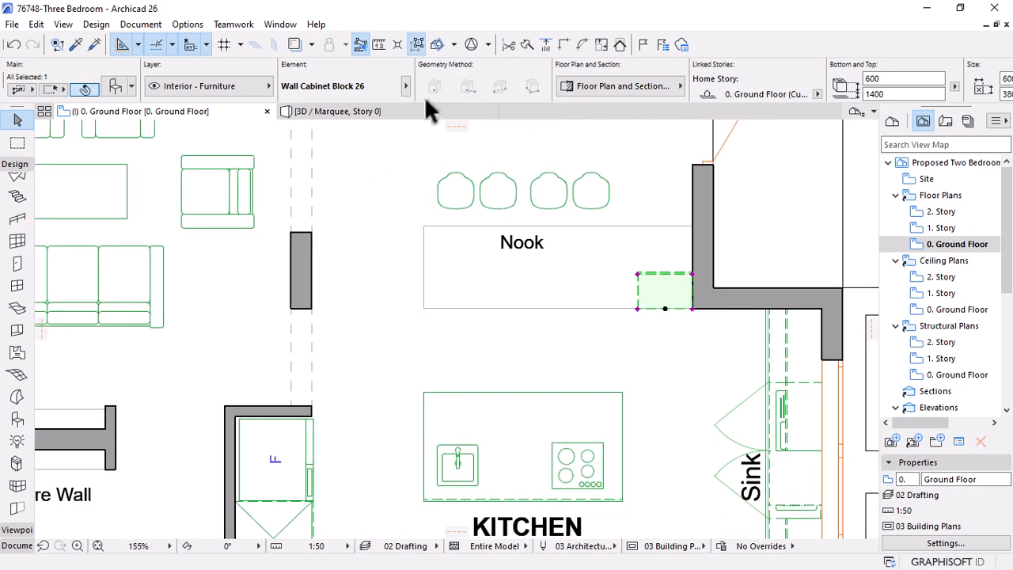
click(695, 274)
click(849, 269)
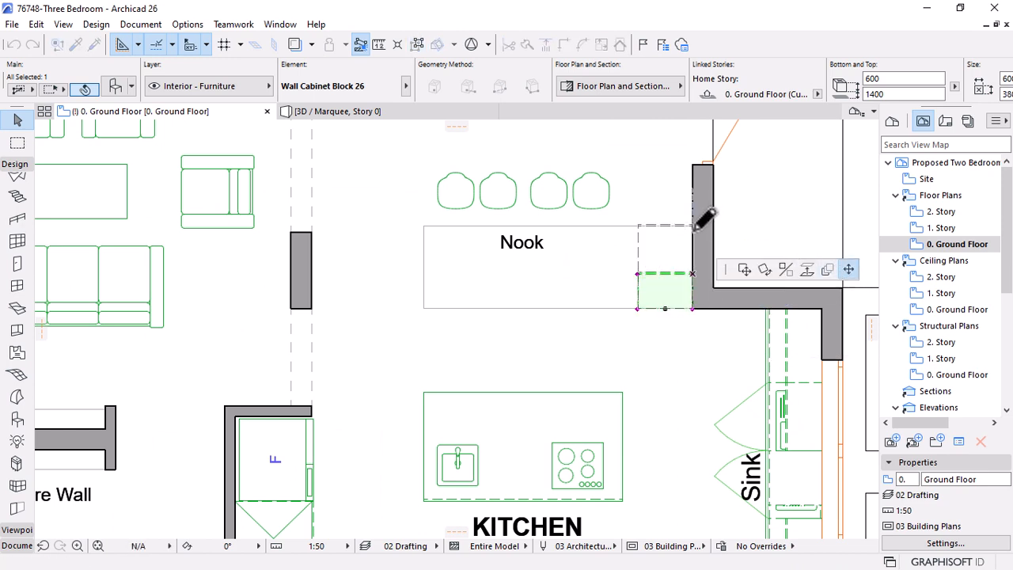
click(698, 224)
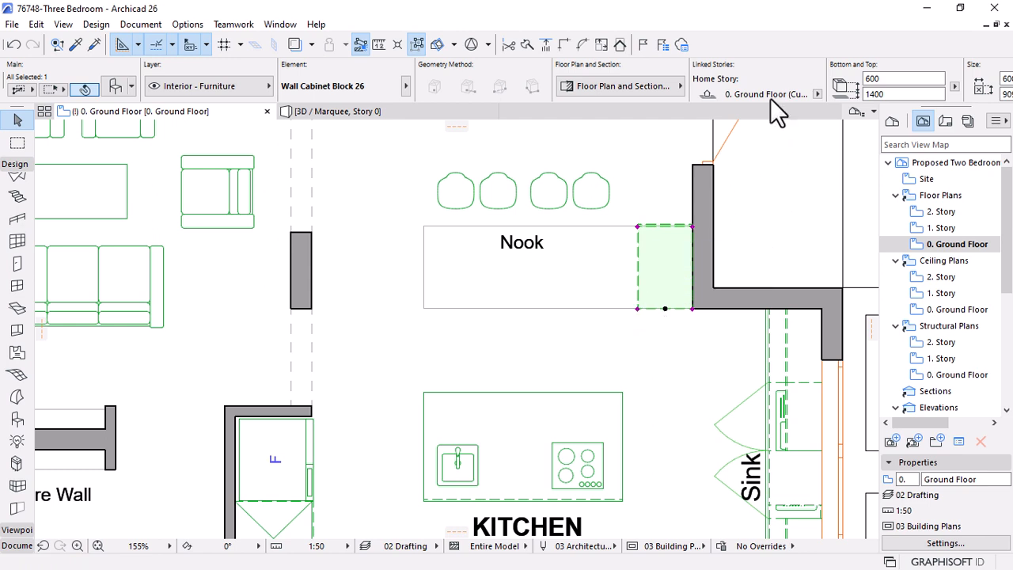
Set the nook cabinet's width to 1000 mm
scroll(770, 98, down, 2)
scroll(770, 99, down, 3)
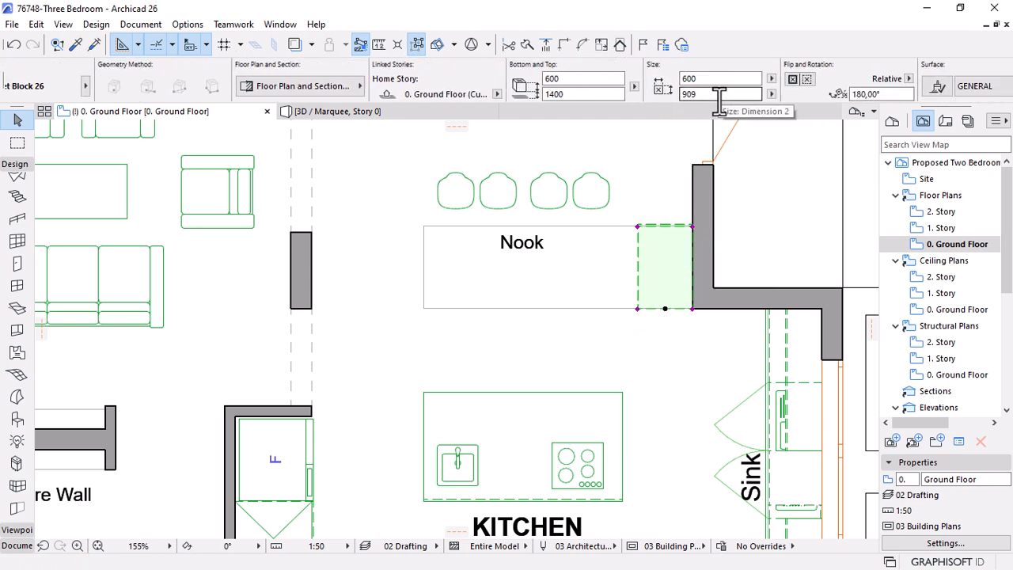
double_click(702, 79)
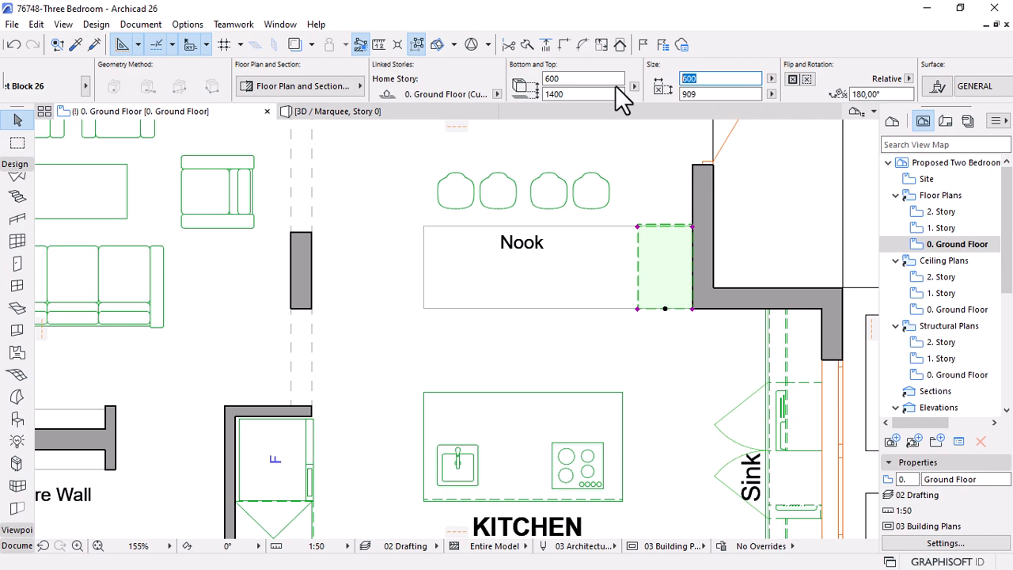
text(1000)
Examine the nook cabinet from the stool side in the 3D view and select it
click(367, 113)
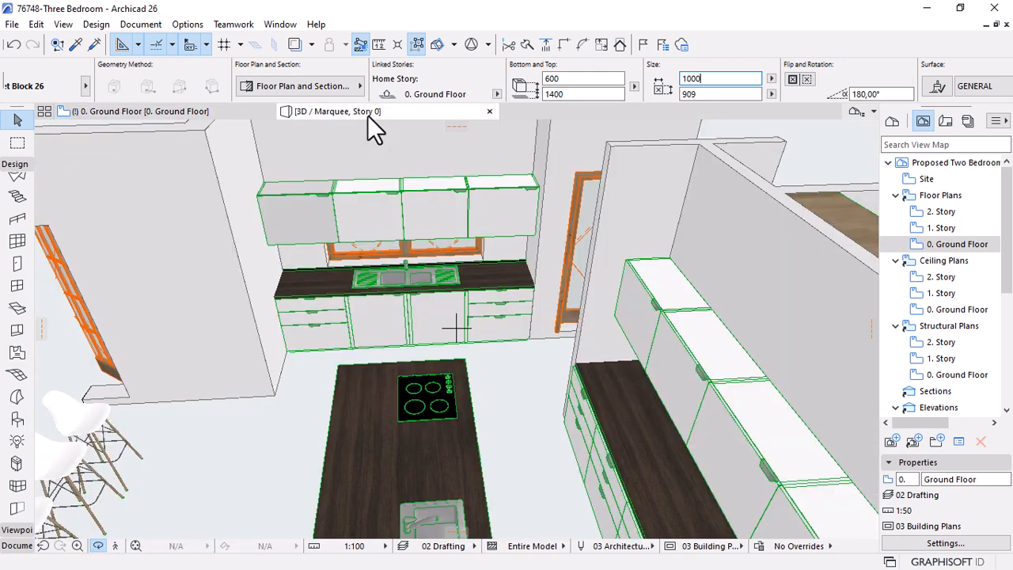
scroll(679, 235, down, 3)
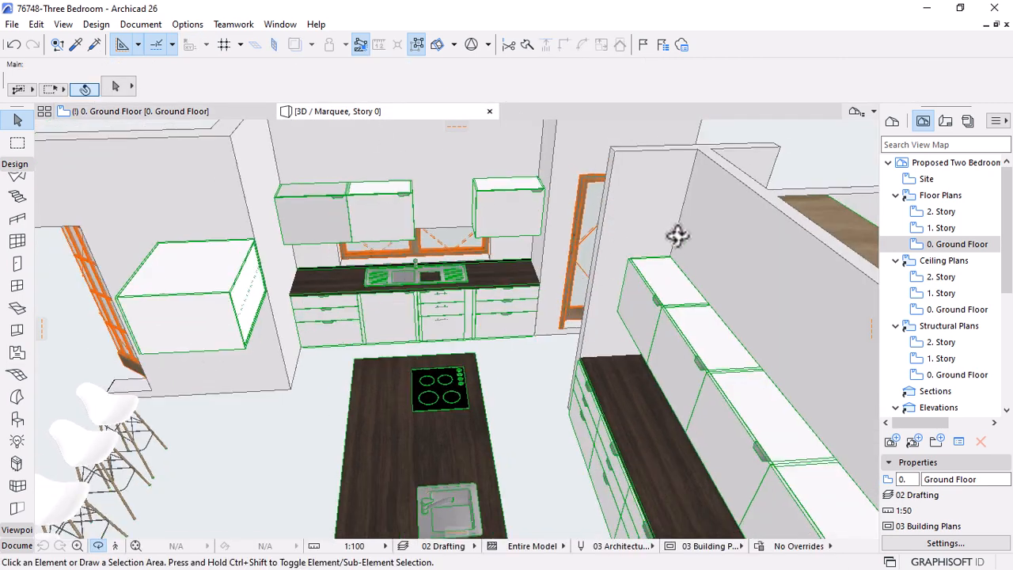
drag(327, 327, 419, 300)
scroll(418, 301, up, 2)
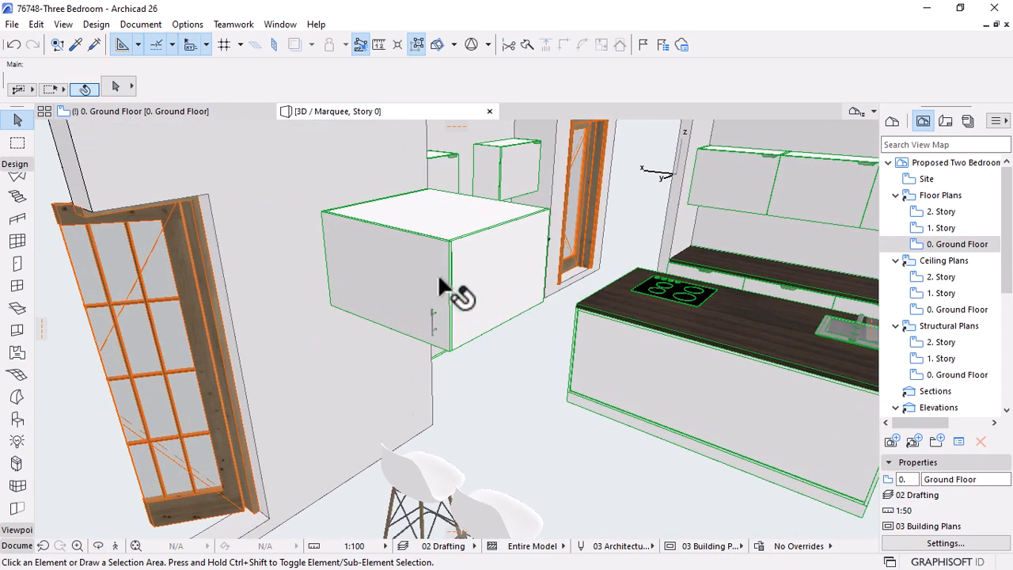
click(438, 271)
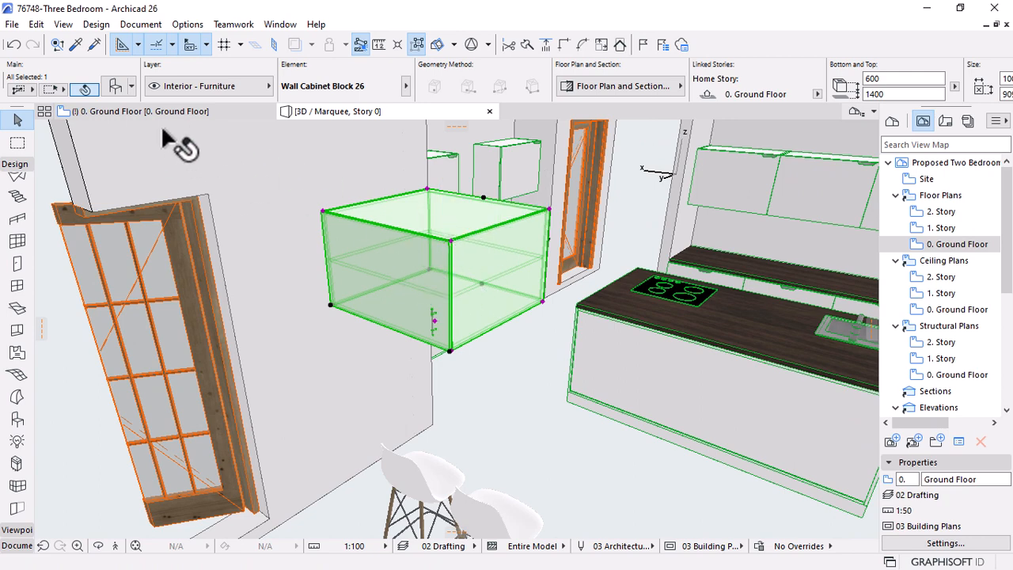
Look through the nook wall cabinet's settings pages from 2D Representation back to Nominal Sizes
click(117, 85)
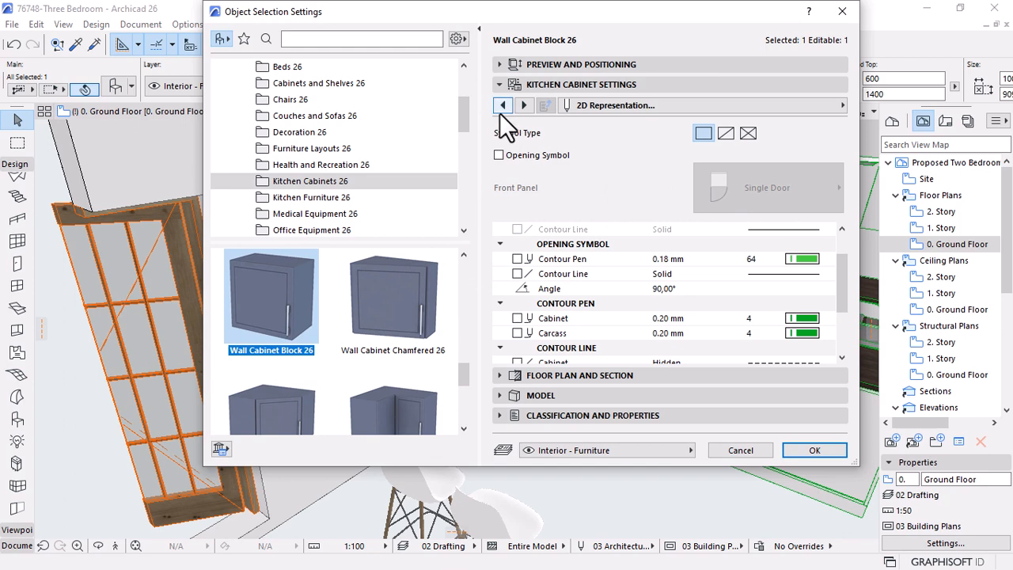
click(500, 114)
click(499, 113)
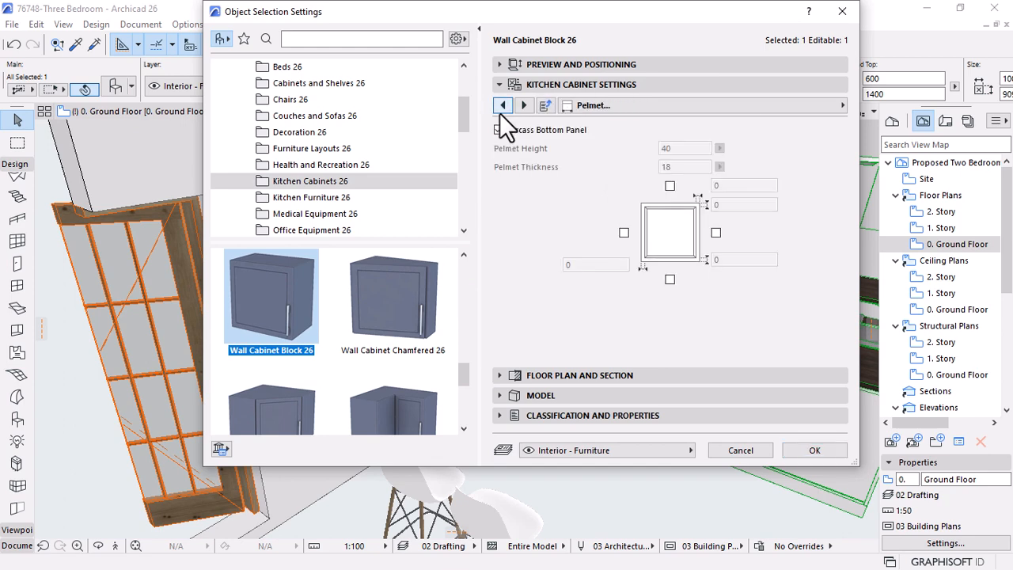
click(499, 113)
click(500, 113)
click(499, 113)
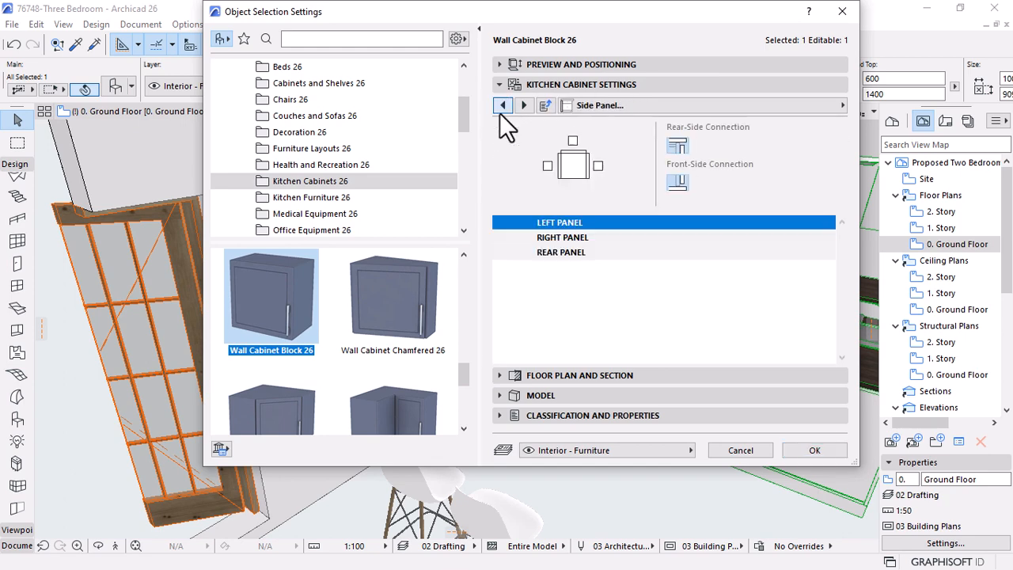
click(500, 113)
click(499, 113)
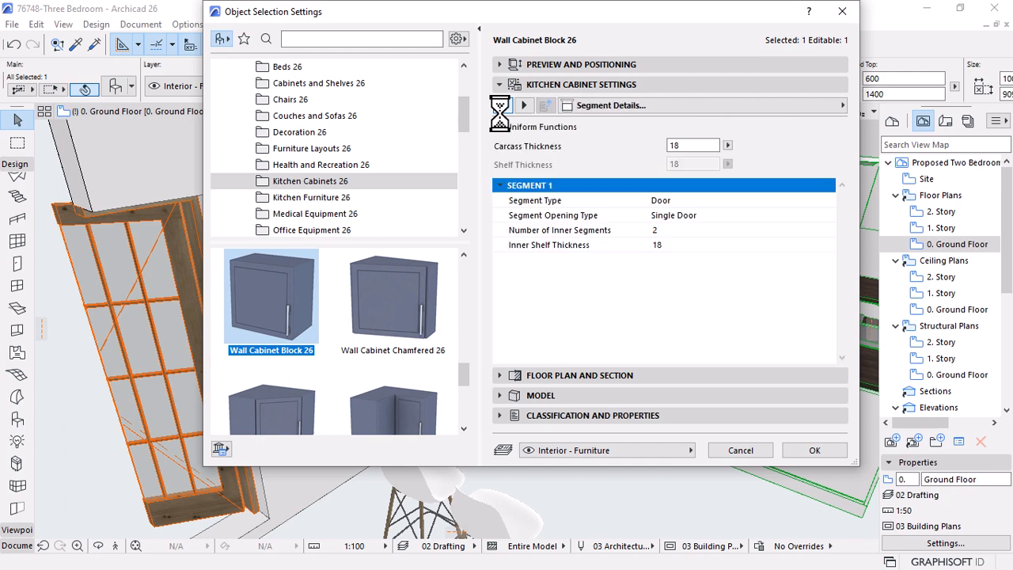
click(500, 113)
click(500, 113)
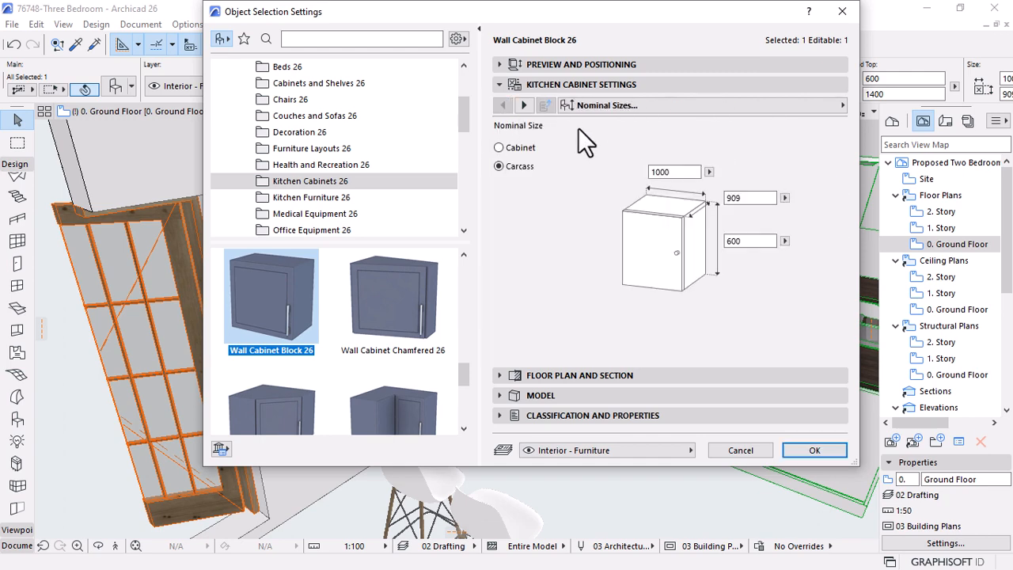
Base the nook wall cabinet's nominal size on Cabinet instead of Carcass and apply the settings
click(533, 107)
click(532, 107)
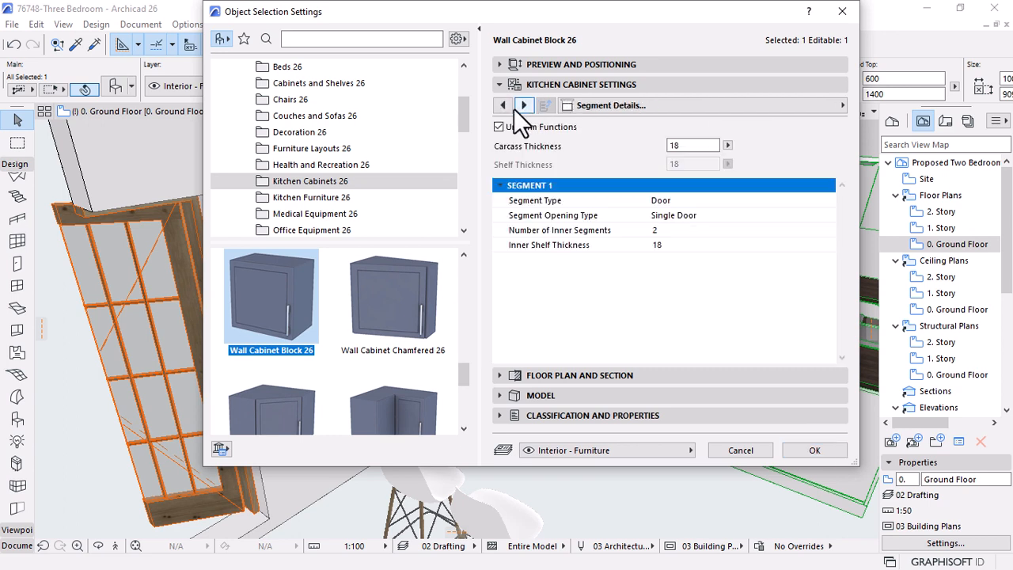
click(502, 107)
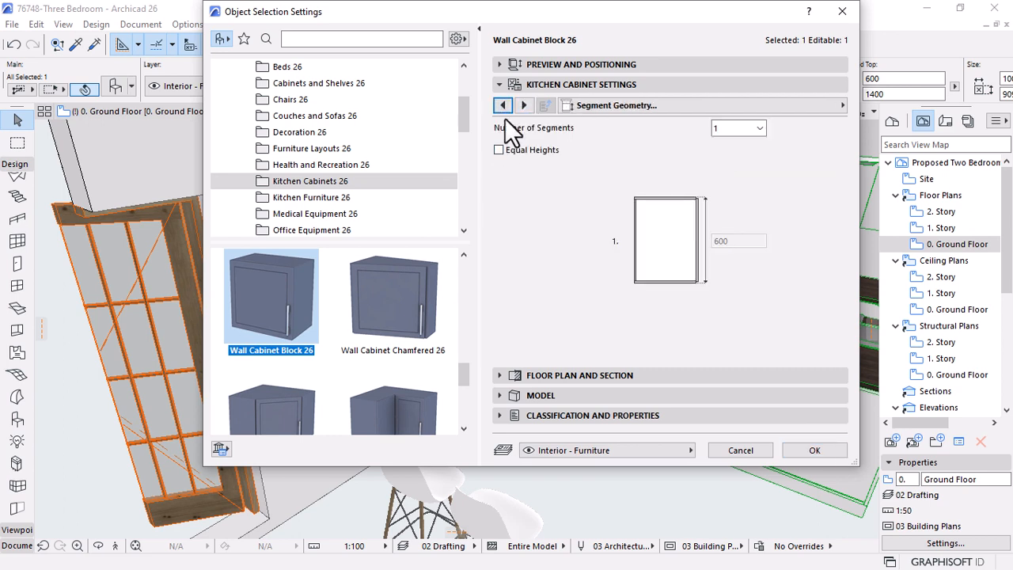
click(499, 147)
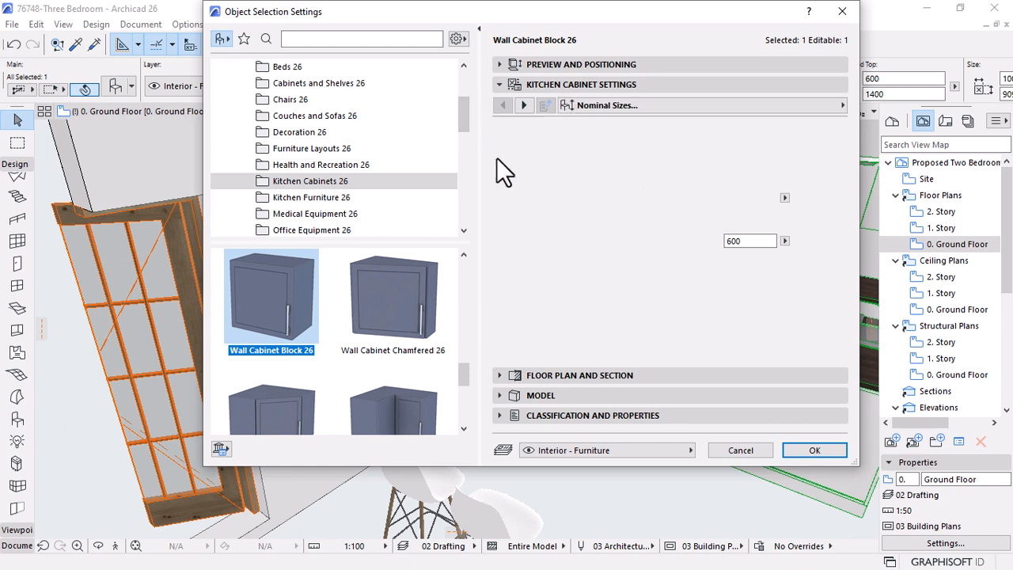
click(812, 451)
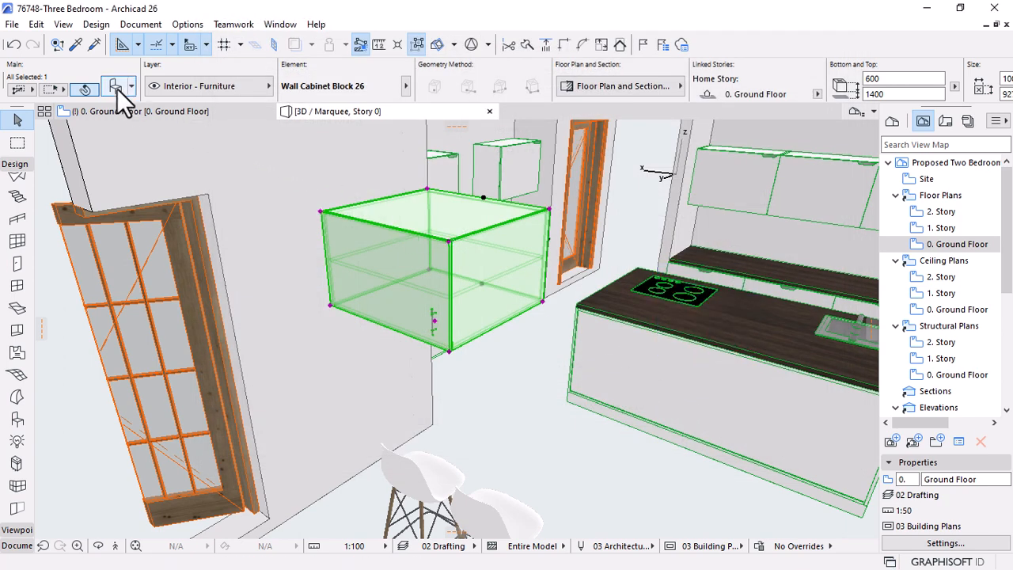
Examine the nook wall cabinet's segment, component and front panel settings and the other wall cabinet models without applying changes
key(ctrl+t)
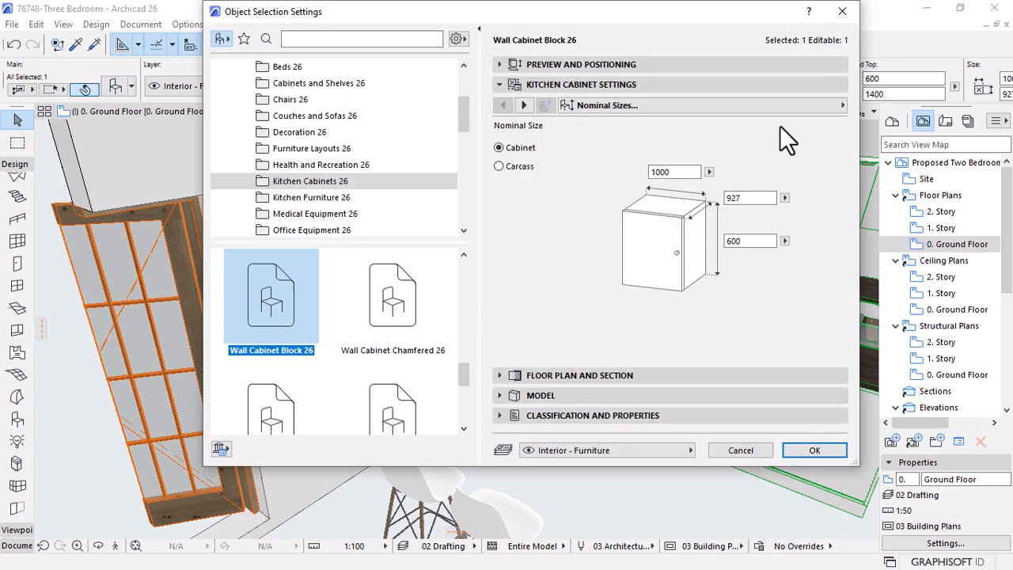
click(799, 108)
click(914, 123)
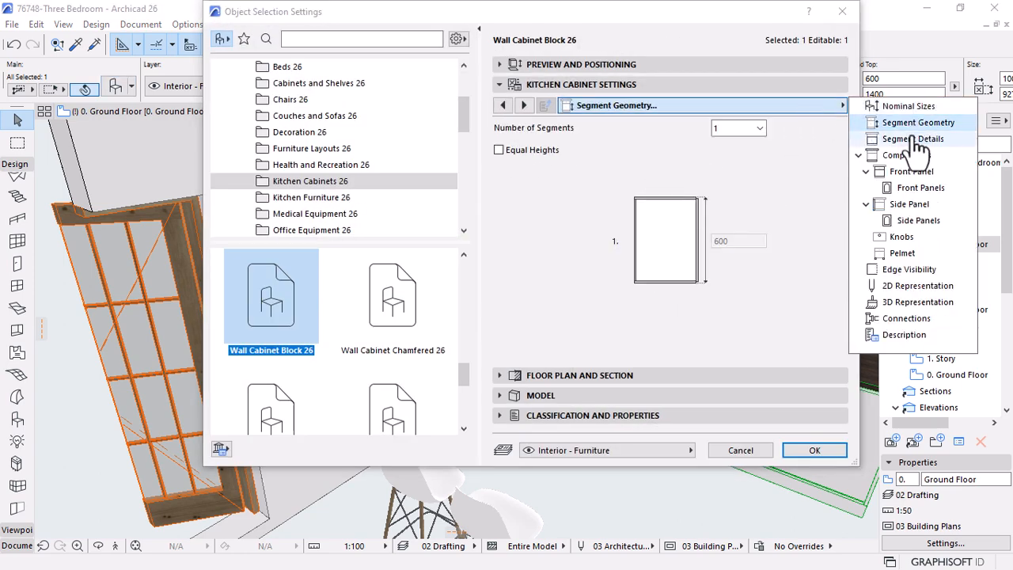
click(915, 139)
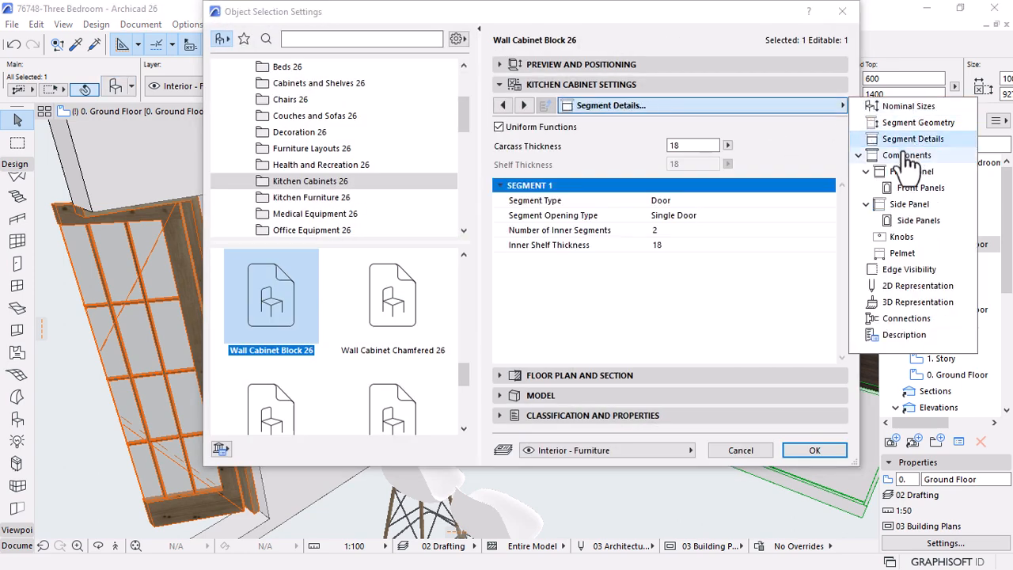
click(906, 155)
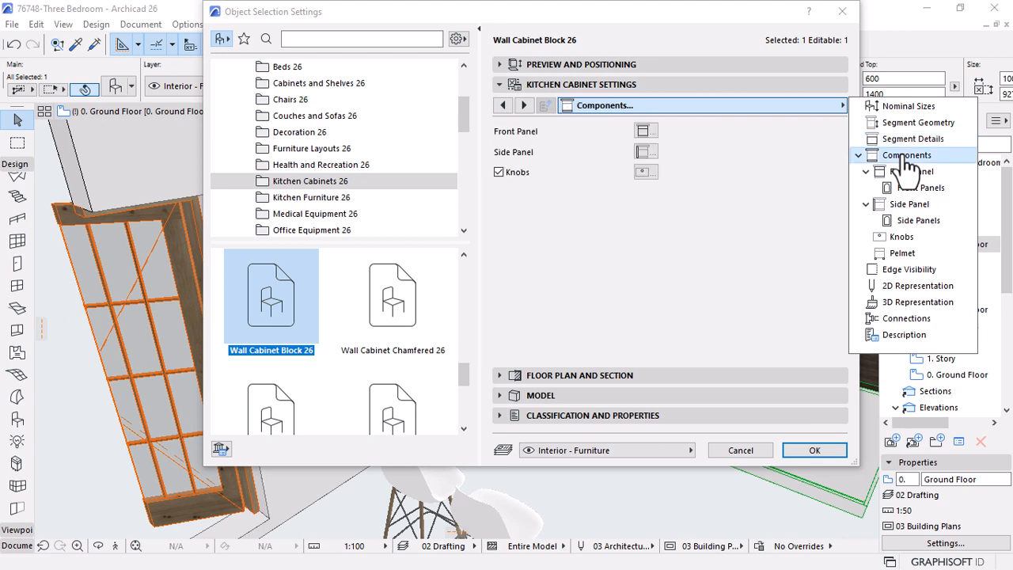
click(908, 173)
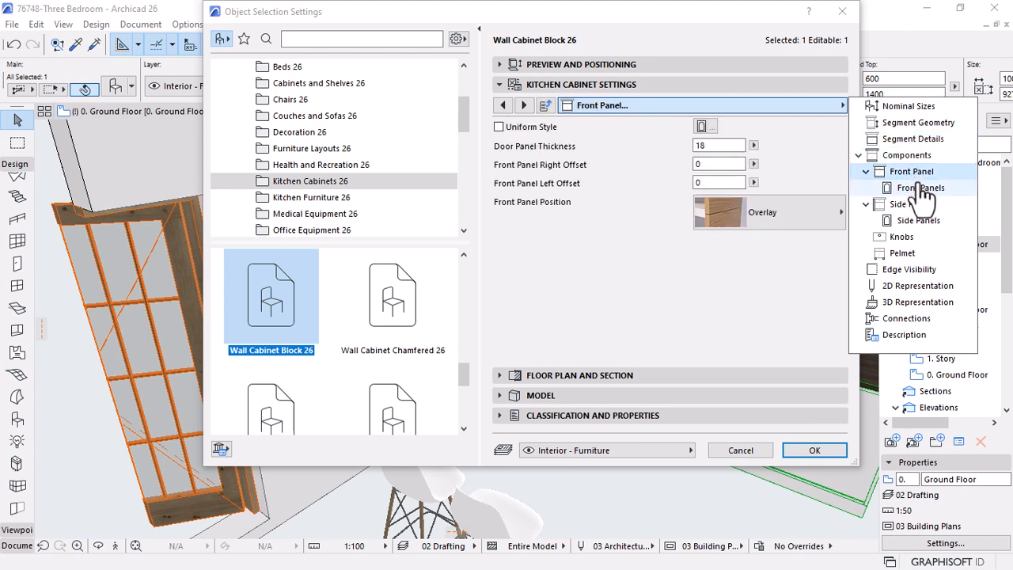
click(921, 188)
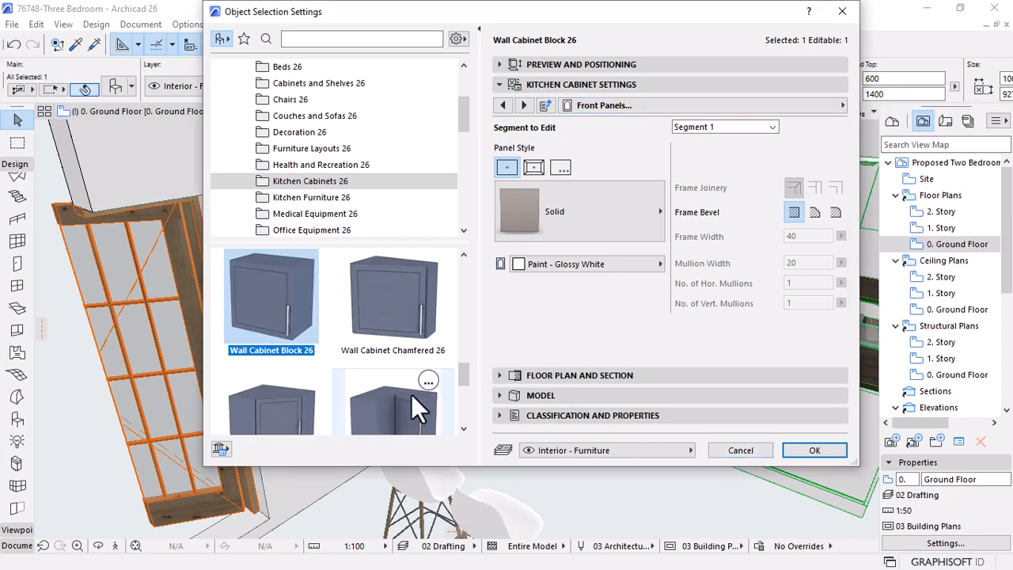
scroll(418, 342, down, 2)
scroll(417, 348, down, 2)
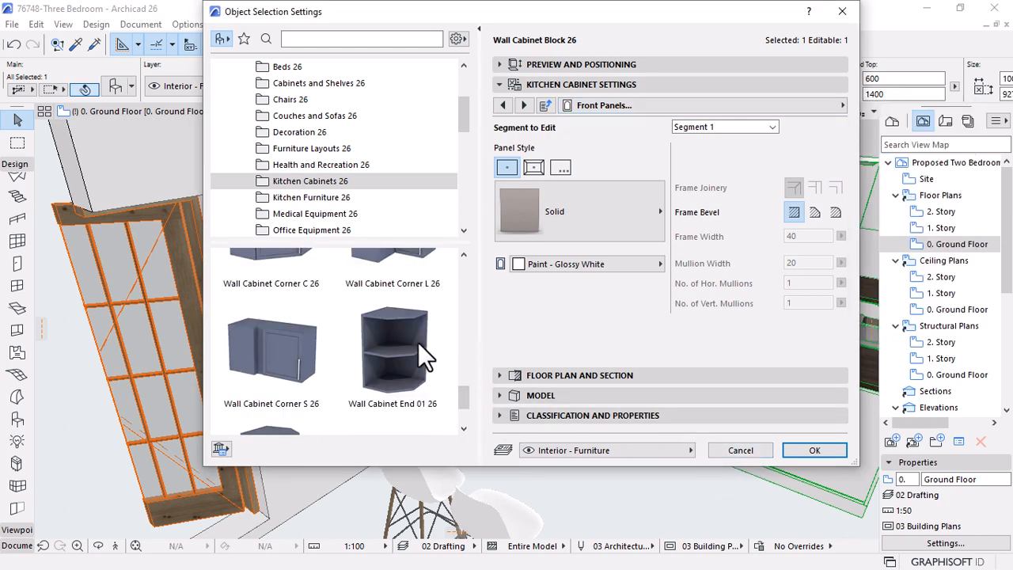
click(741, 452)
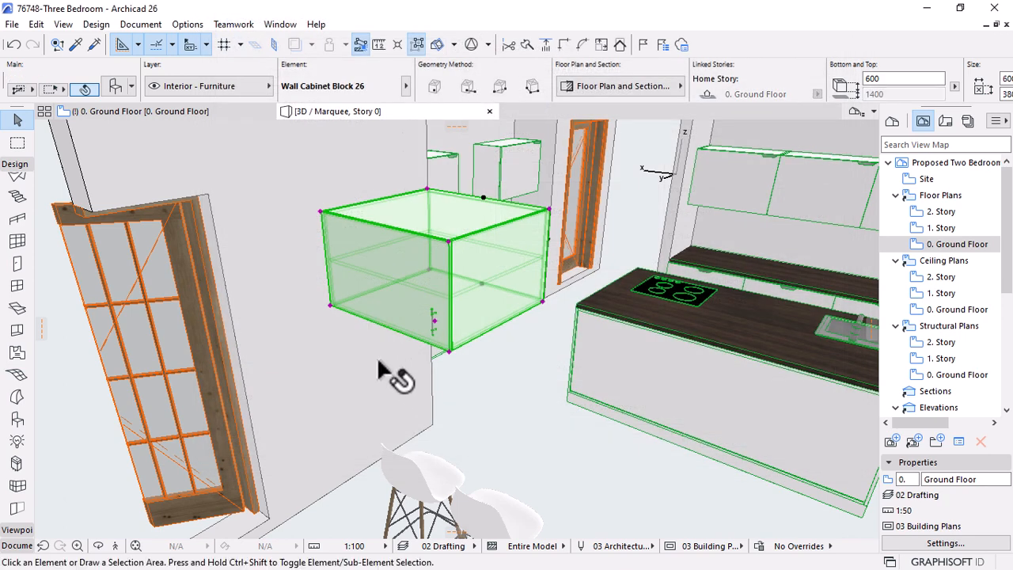
Delete the wall cabinet from the nook
key(Delete)
shift+middle_drag(557, 368, 769, 351)
shift+middle_drag(380, 343, 633, 364)
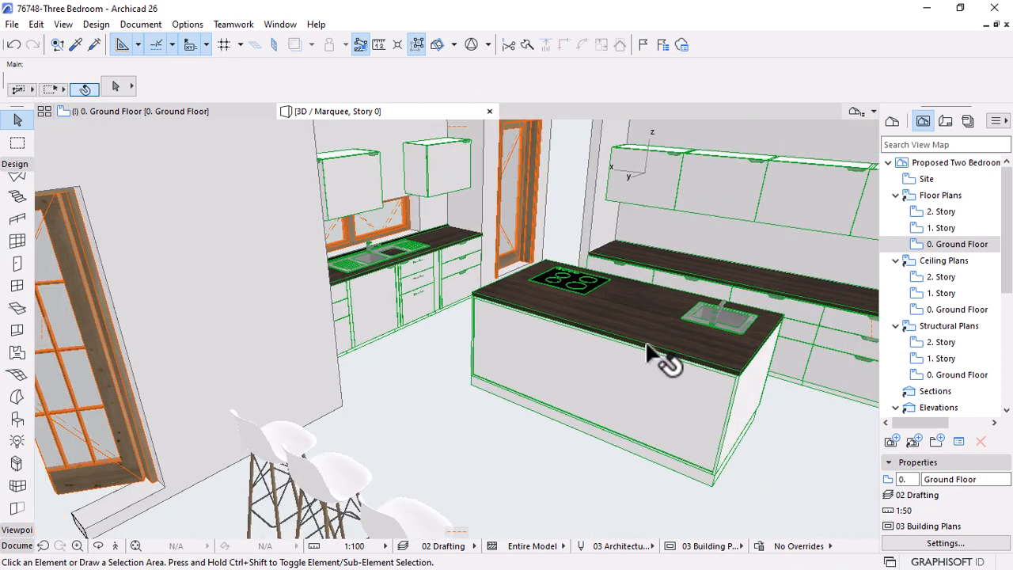
Pick up the kitchen island cabinet's settings as the defaults for a new object
click(631, 348)
key(Escape)
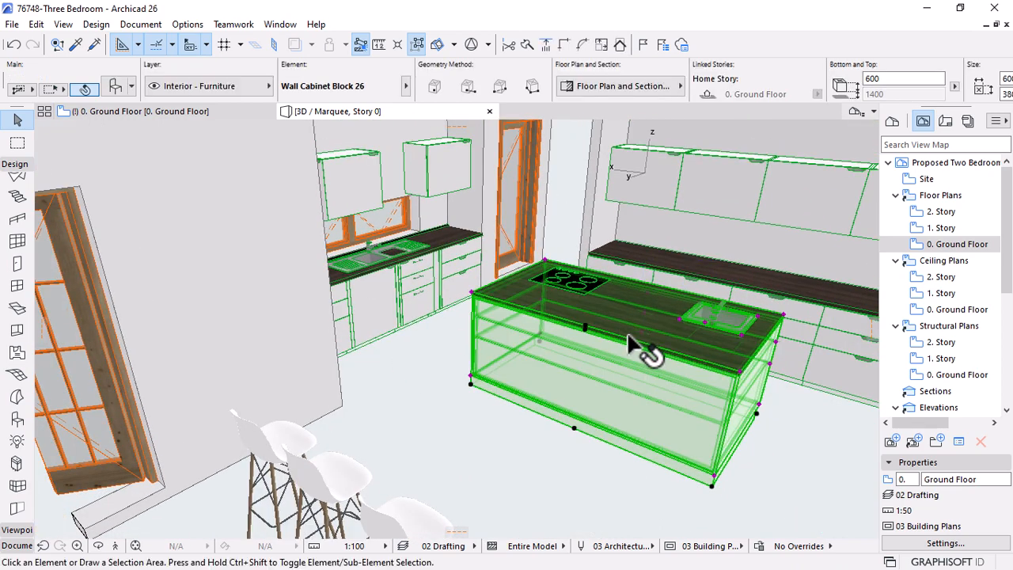
alt+click(627, 336)
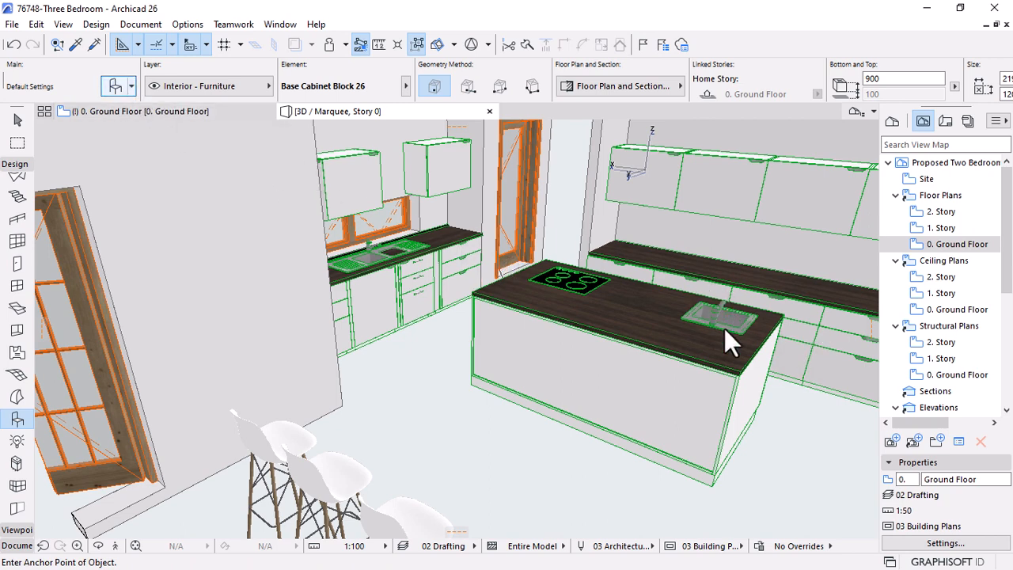
Set the Segment Type of Segment 1 to Open in the base cabinet's default segment details
click(116, 86)
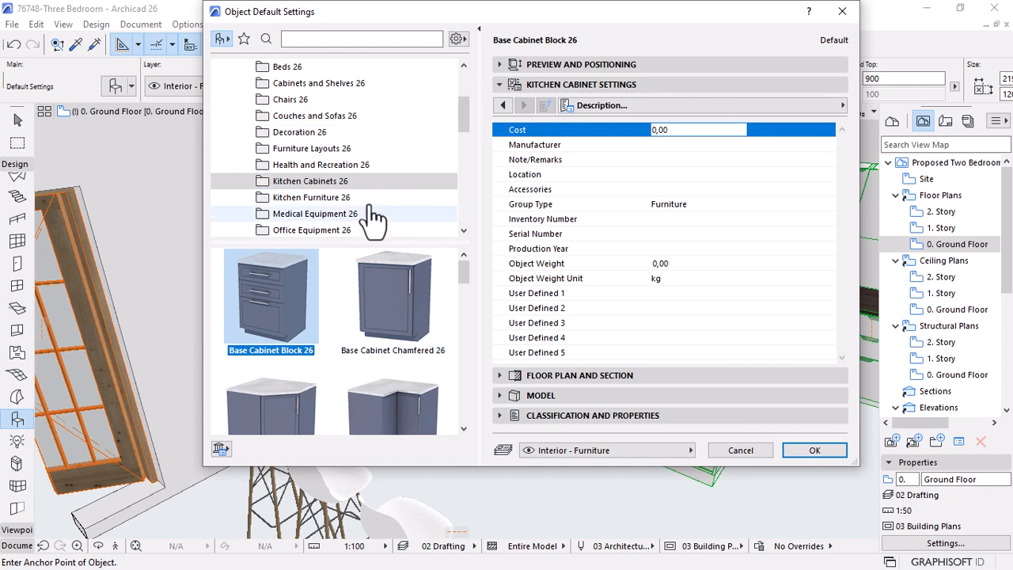
click(814, 104)
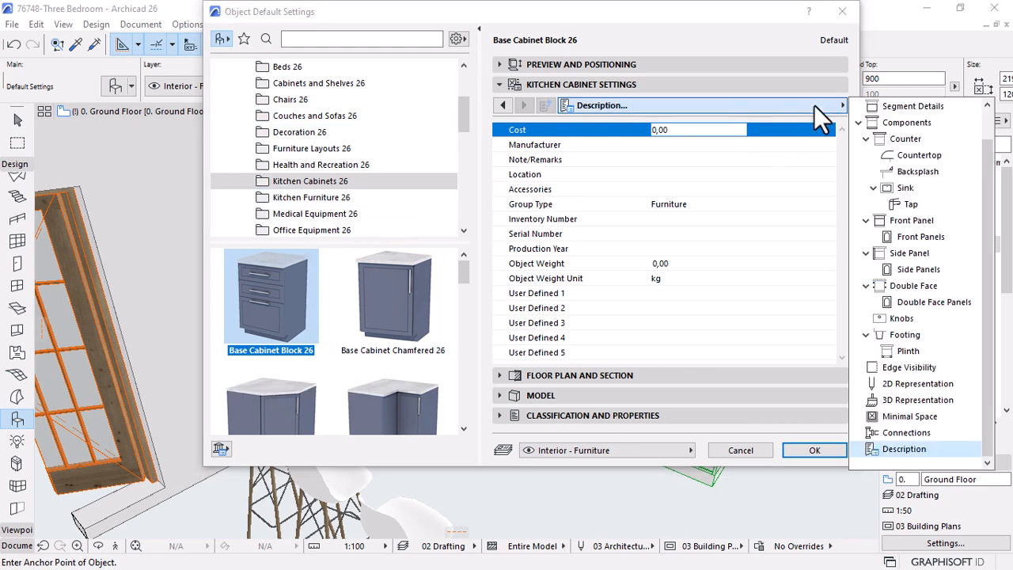
click(912, 108)
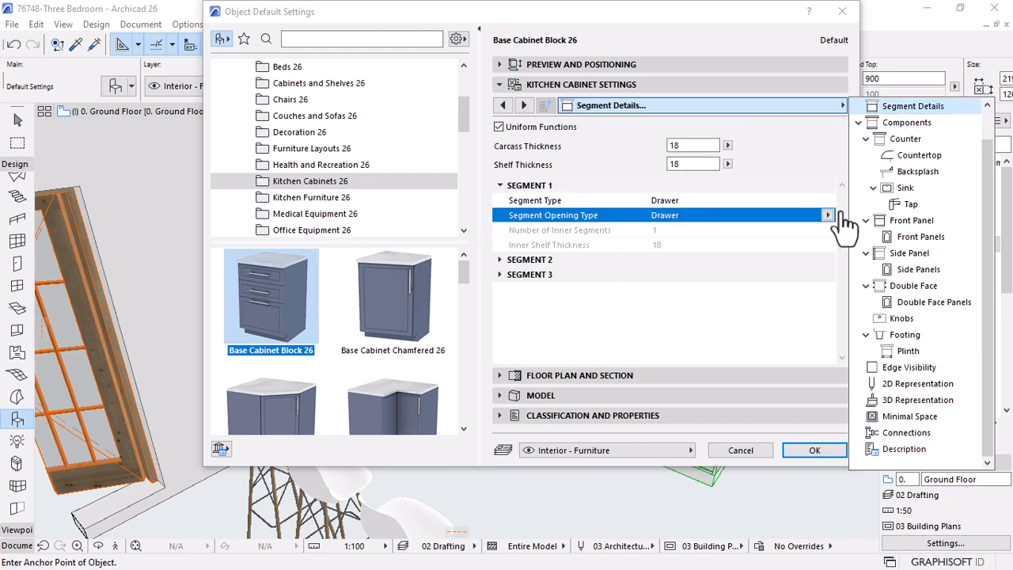
click(545, 196)
click(759, 193)
click(775, 199)
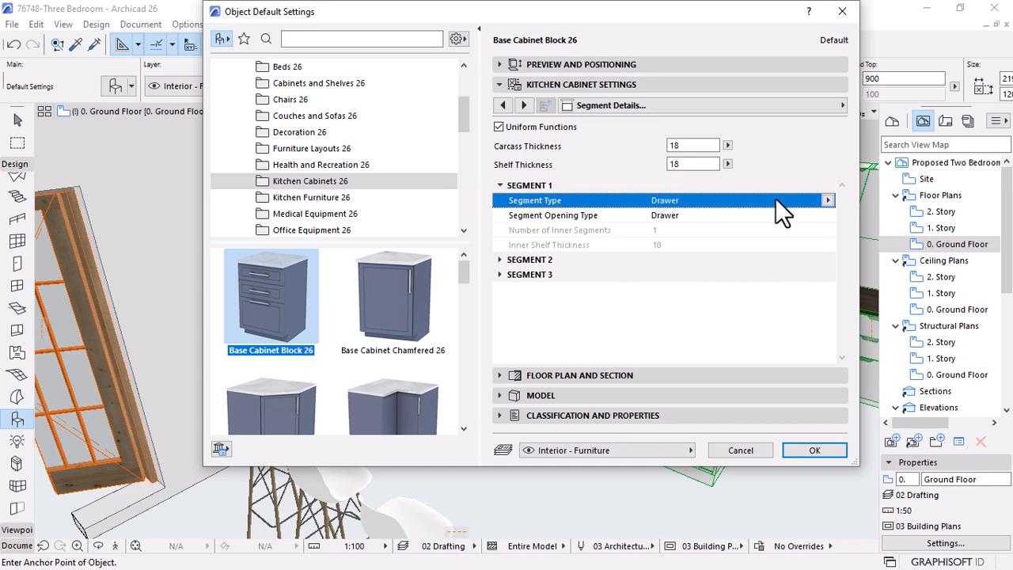
click(828, 200)
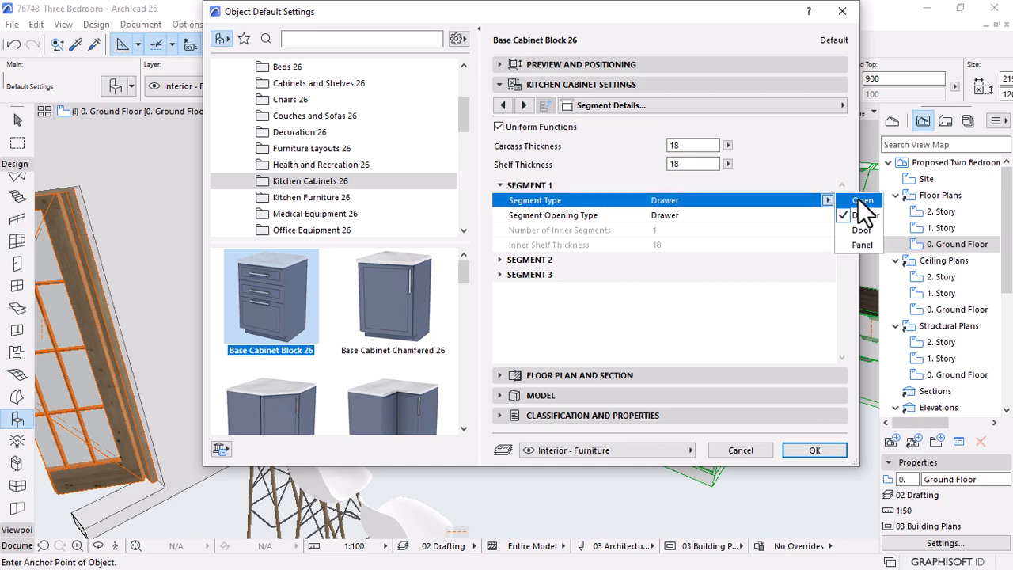
click(861, 202)
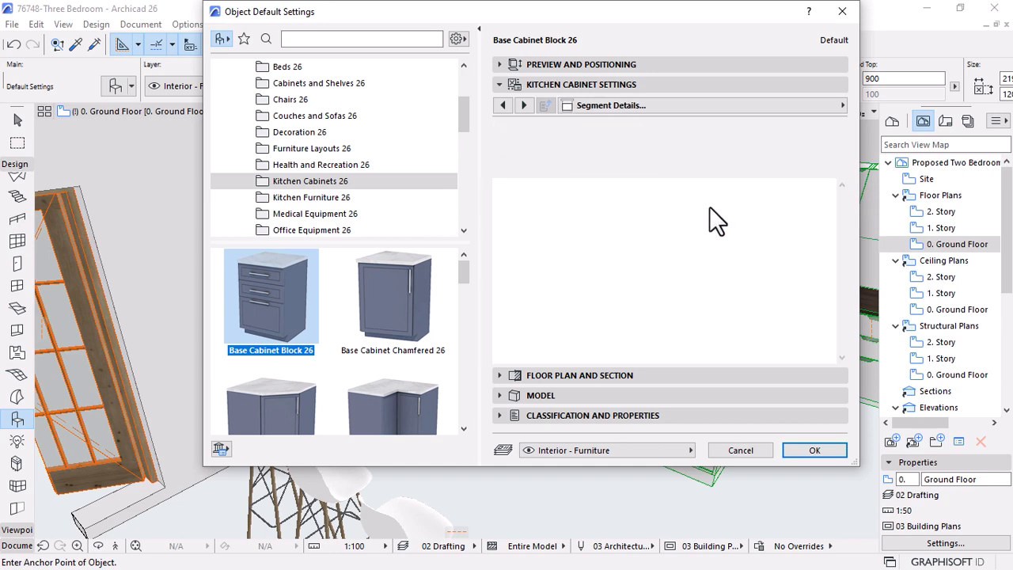
Turn off the Sink component for the new base cabinet and apply the default settings
click(803, 101)
click(906, 124)
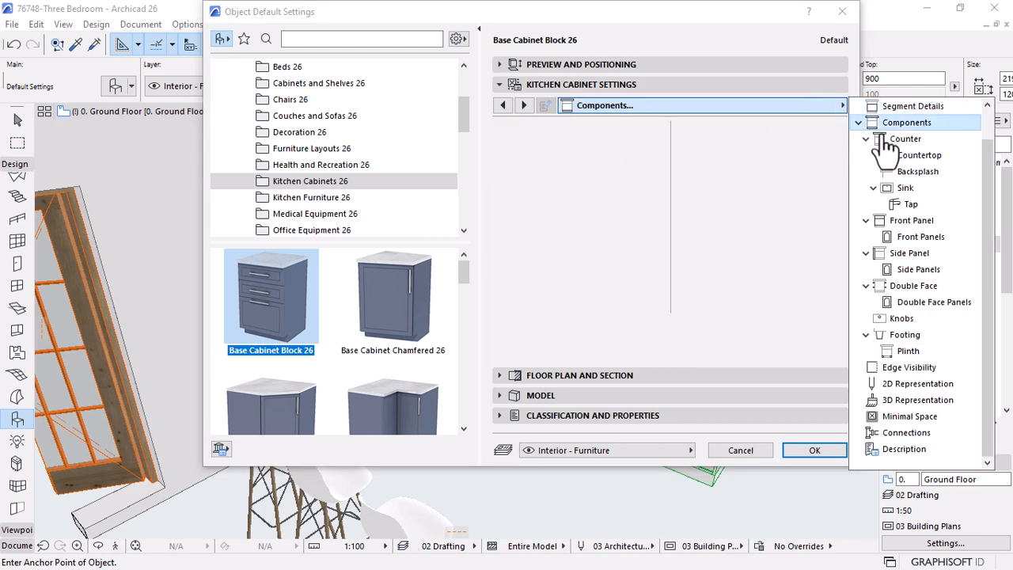
click(499, 172)
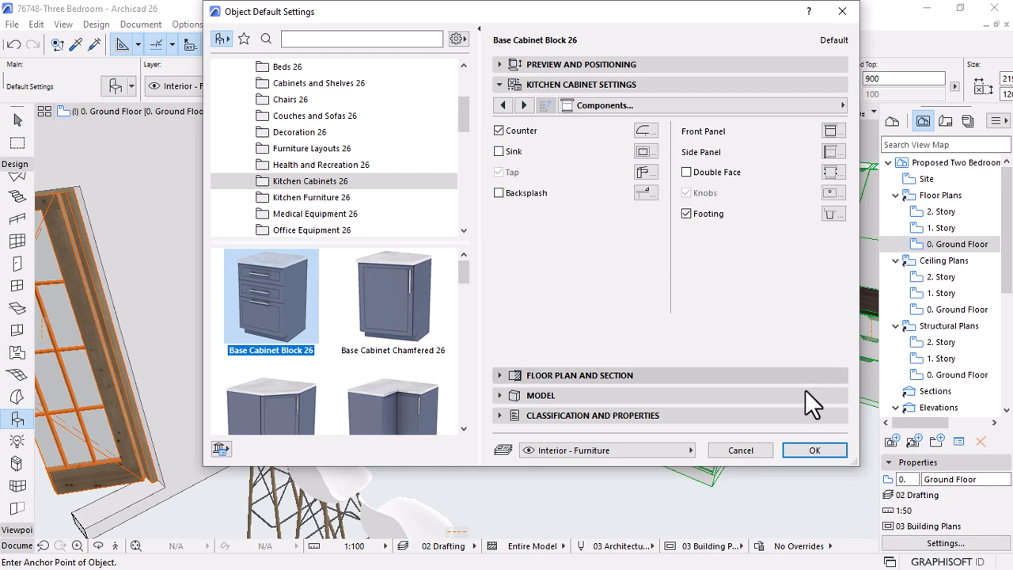
click(796, 448)
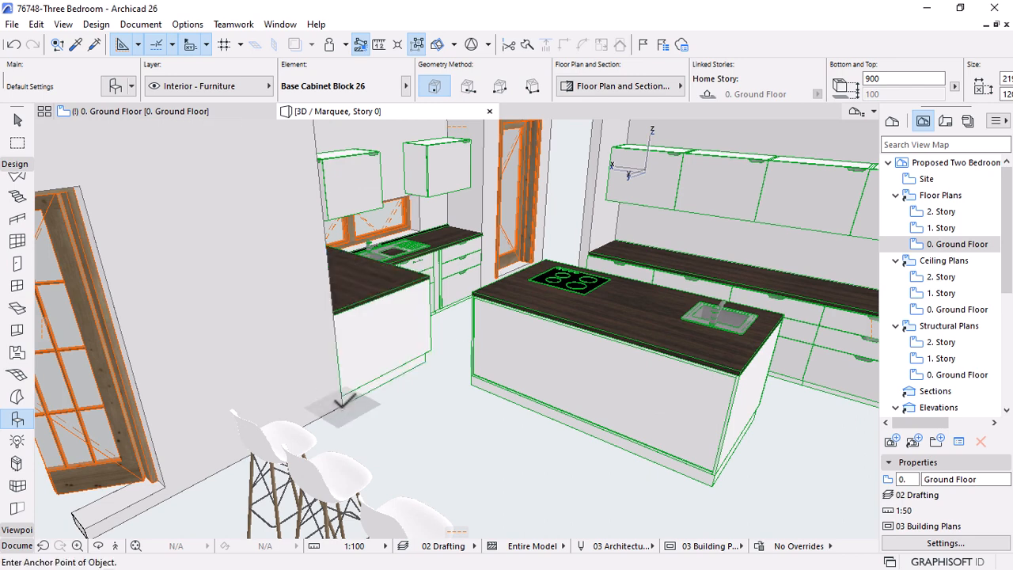
Place the base cabinet at the wall corner beside the nook, then move it by its corner to the nook outline's stool-side corner at the wall
click(147, 110)
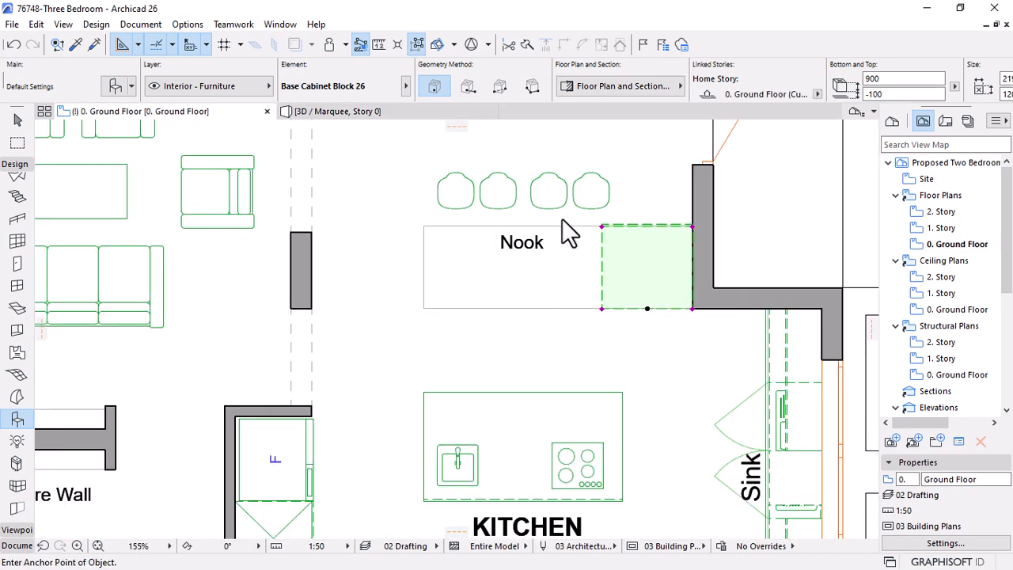
shift+click(698, 358)
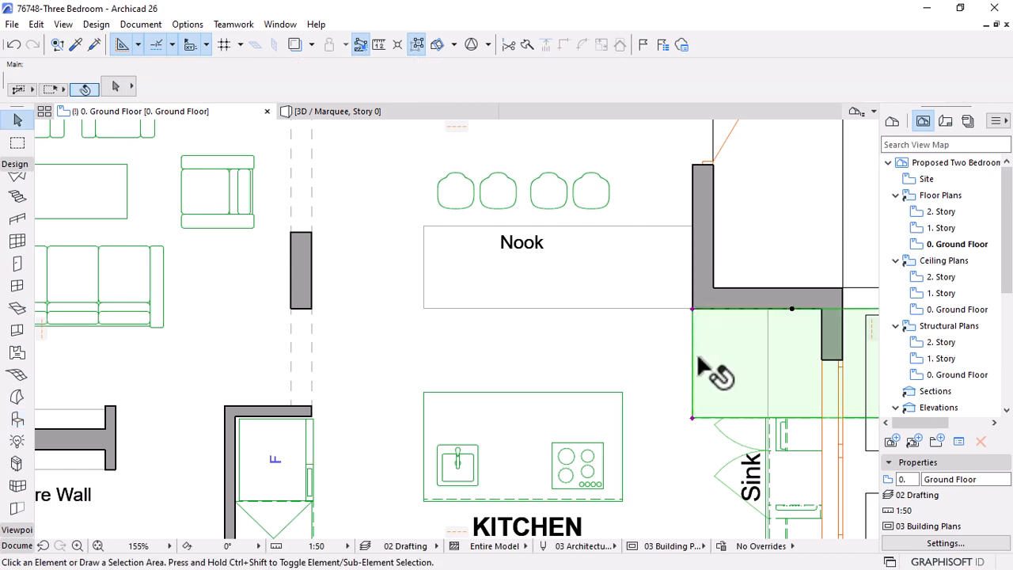
scroll(452, 281, down, 3)
key(ctrl+d)
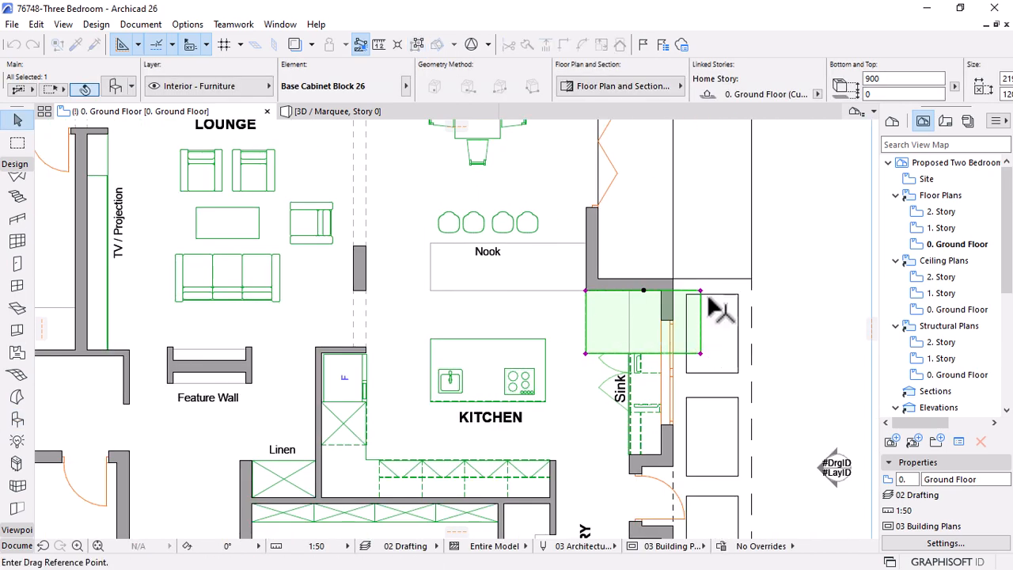
click(700, 291)
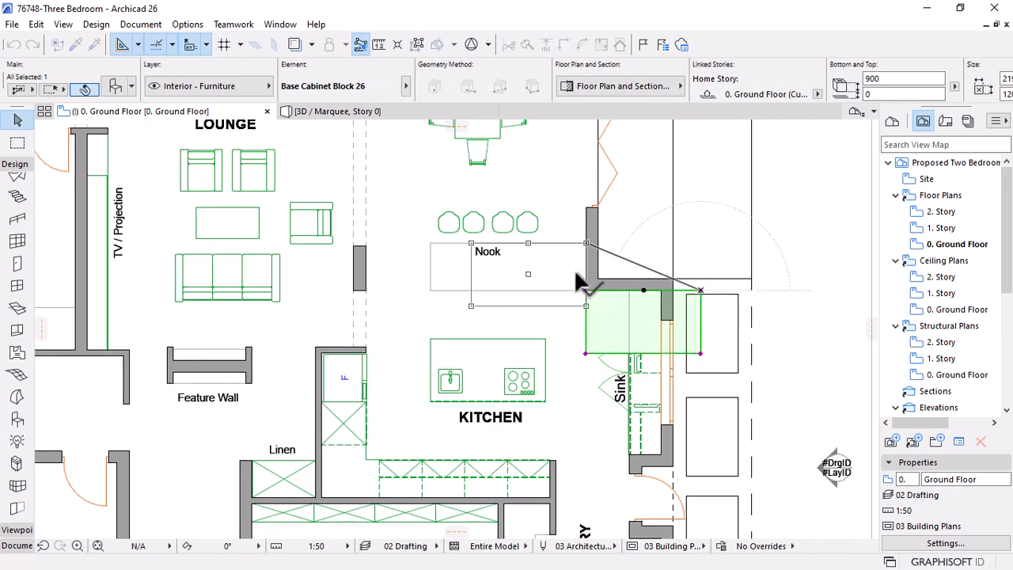
Adjust the nook cabinet's counter overhang by its wall-side front corner to match the kitchen-side edge of the nook outline
click(585, 307)
click(587, 307)
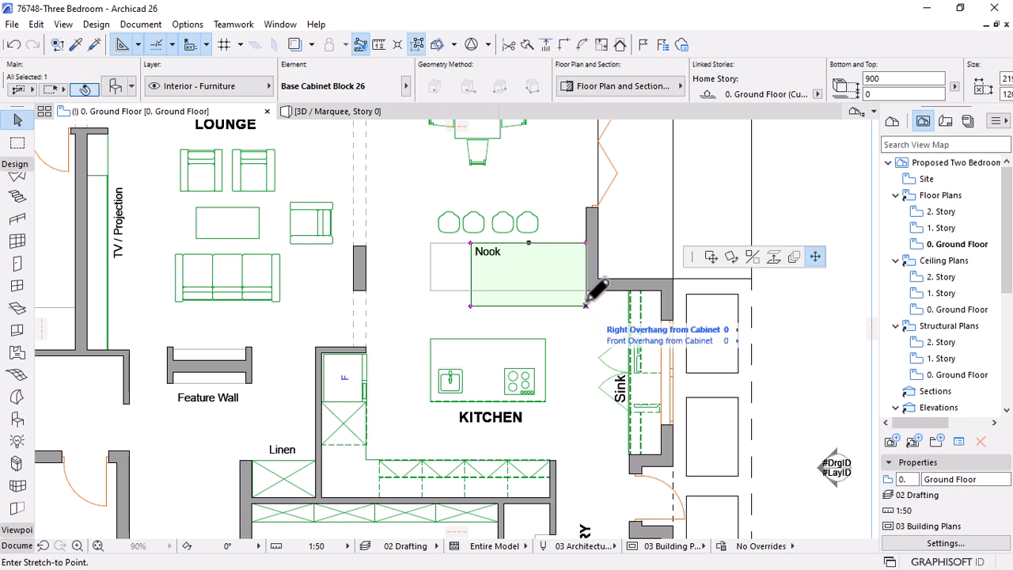
click(588, 289)
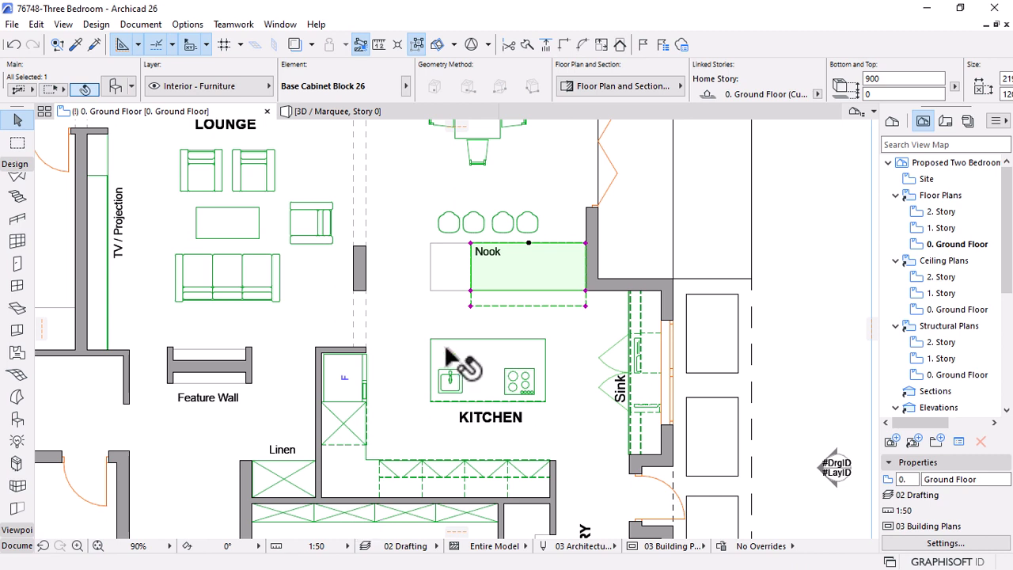
Pull the nook cabinet's front back to the outline's kitchen-side edge and extend the counter's left overhang to the outline's free end, at 768
click(470, 305)
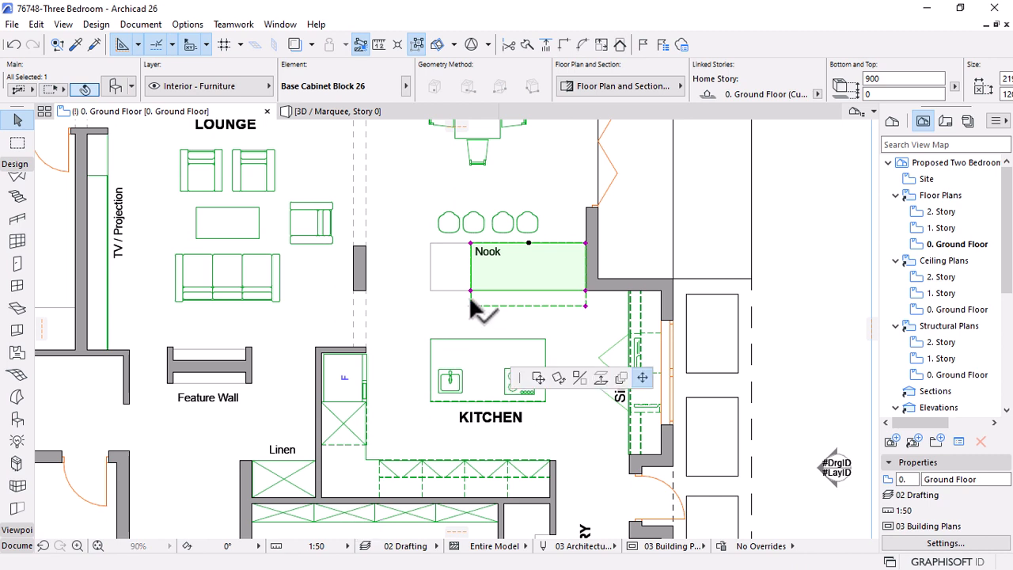
click(475, 250)
click(471, 243)
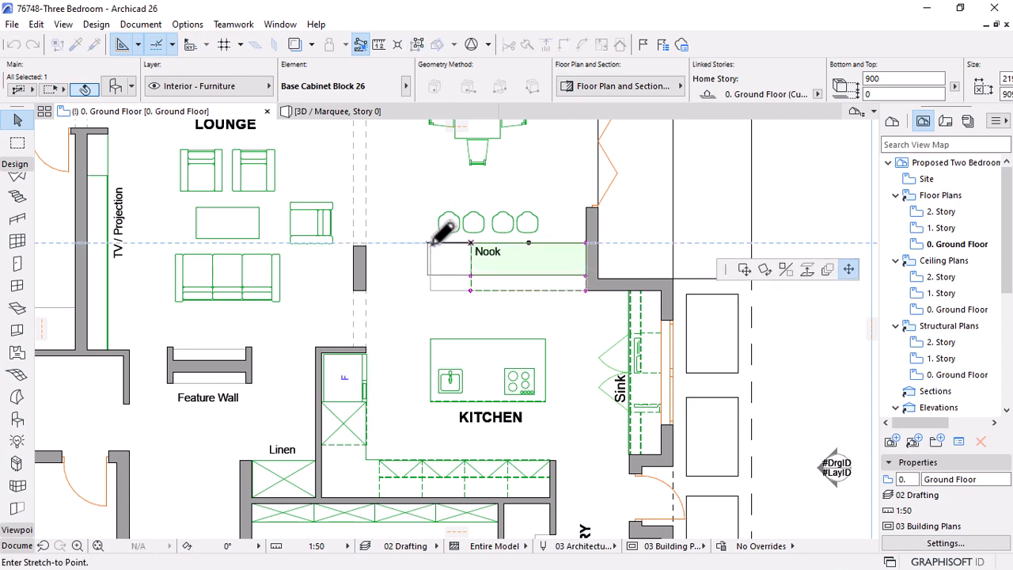
click(428, 243)
scroll(431, 237, down, 2)
scroll(431, 229, up, 5)
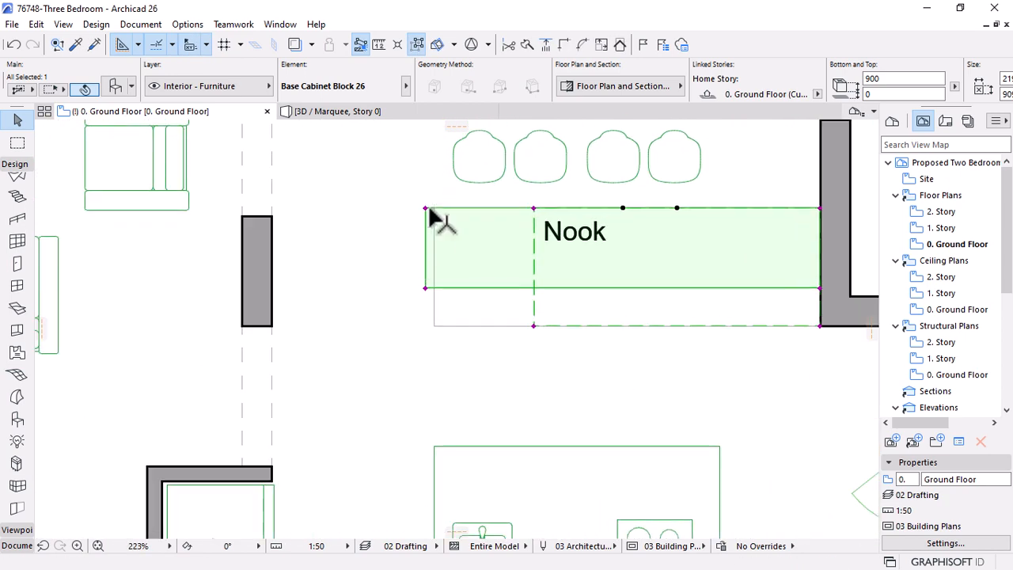
click(426, 210)
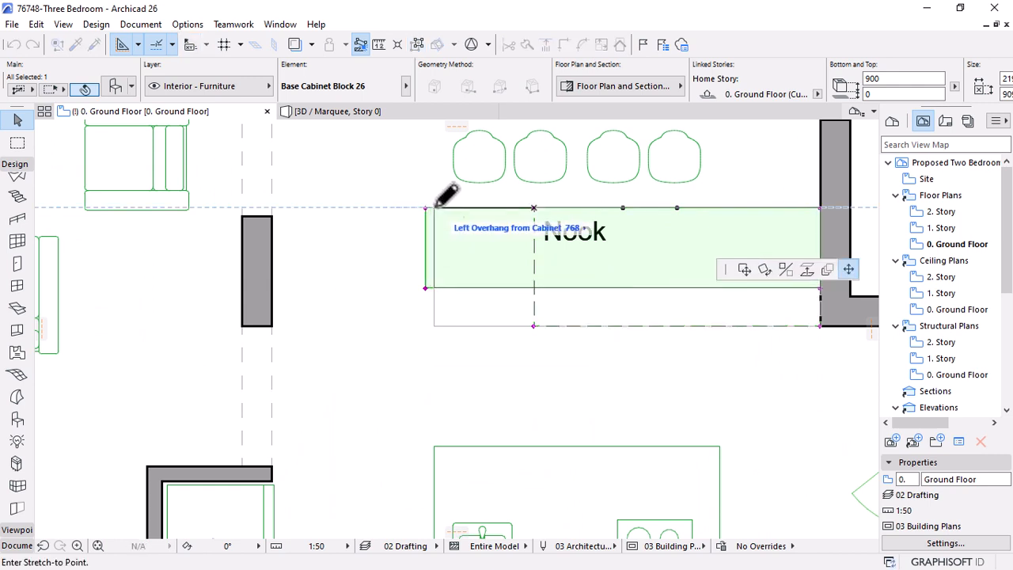
click(435, 246)
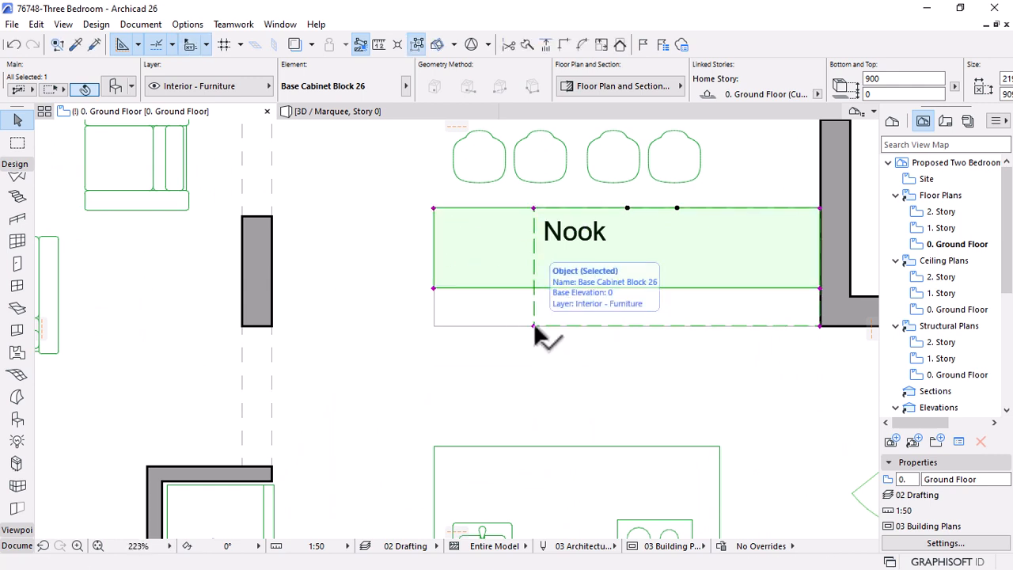
Widen the nook cabinet to 2962 at the outline's free end and bring the counter's free-end and kitchen-side edges flush with the cabinet
click(534, 326)
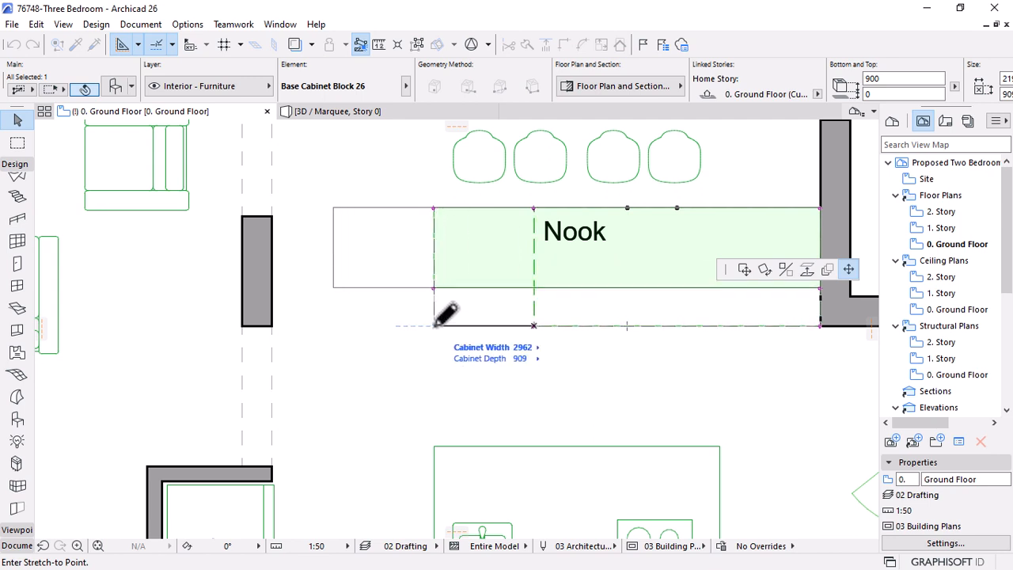
click(435, 325)
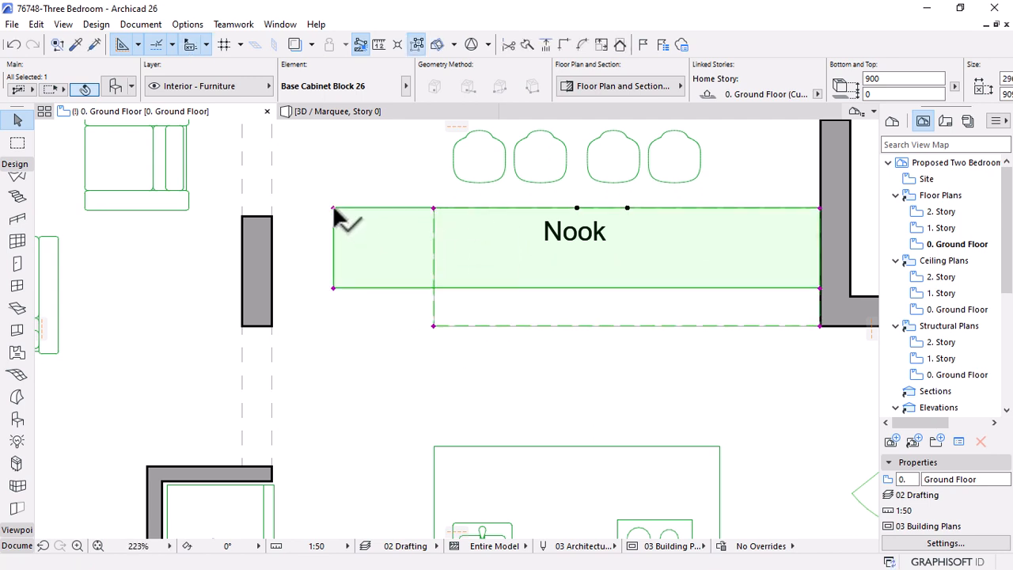
click(334, 208)
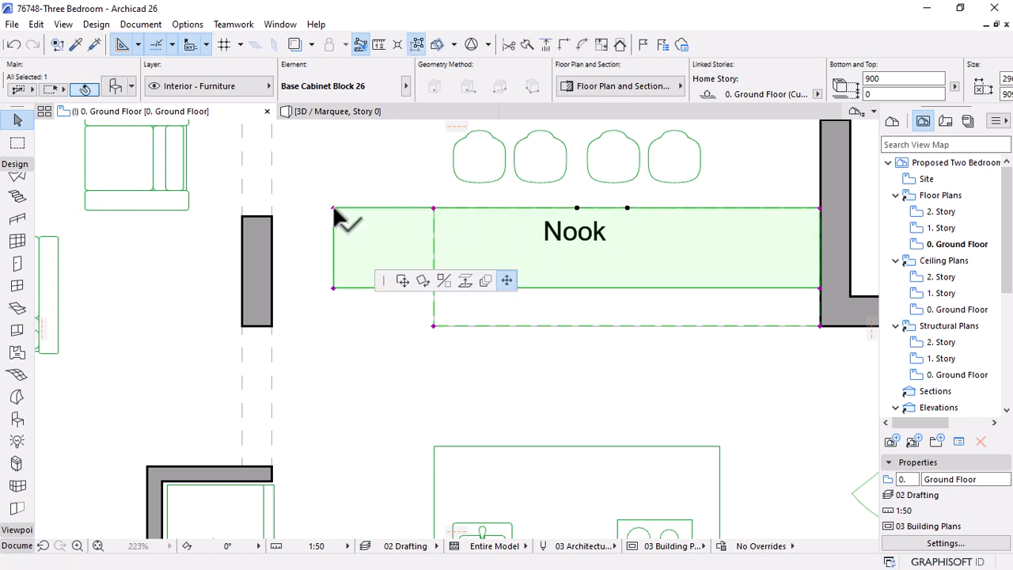
click(434, 208)
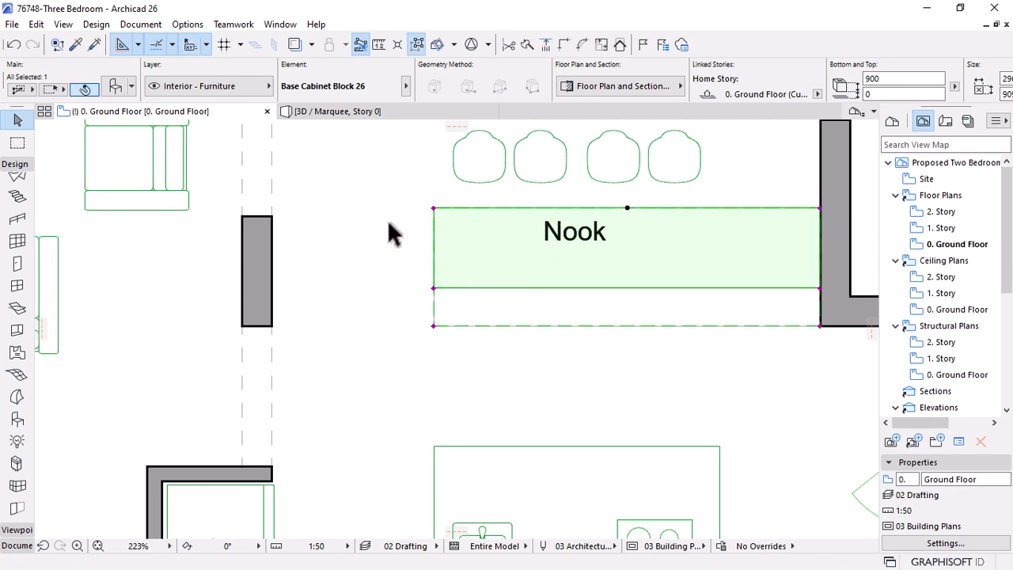
click(434, 288)
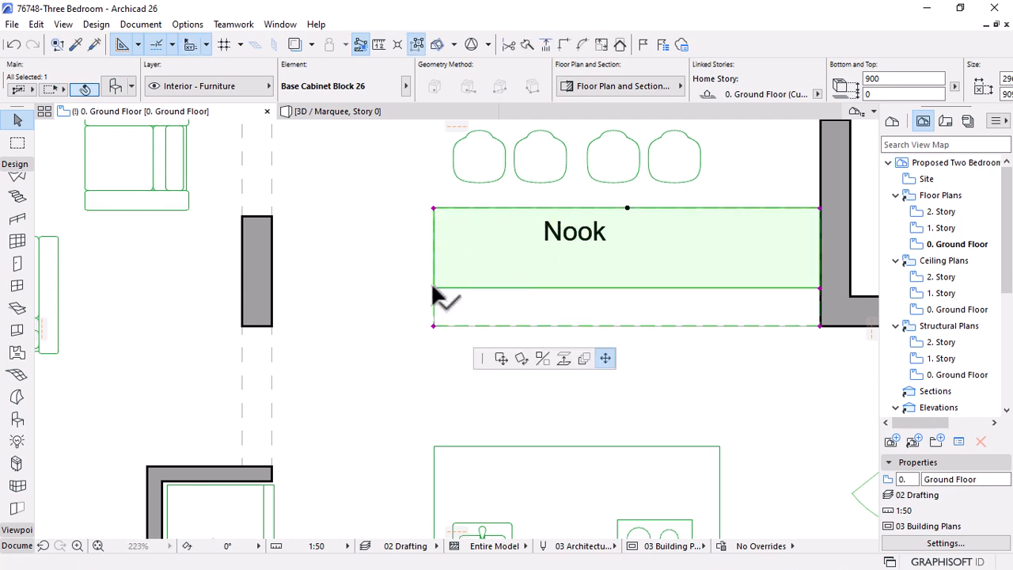
click(434, 324)
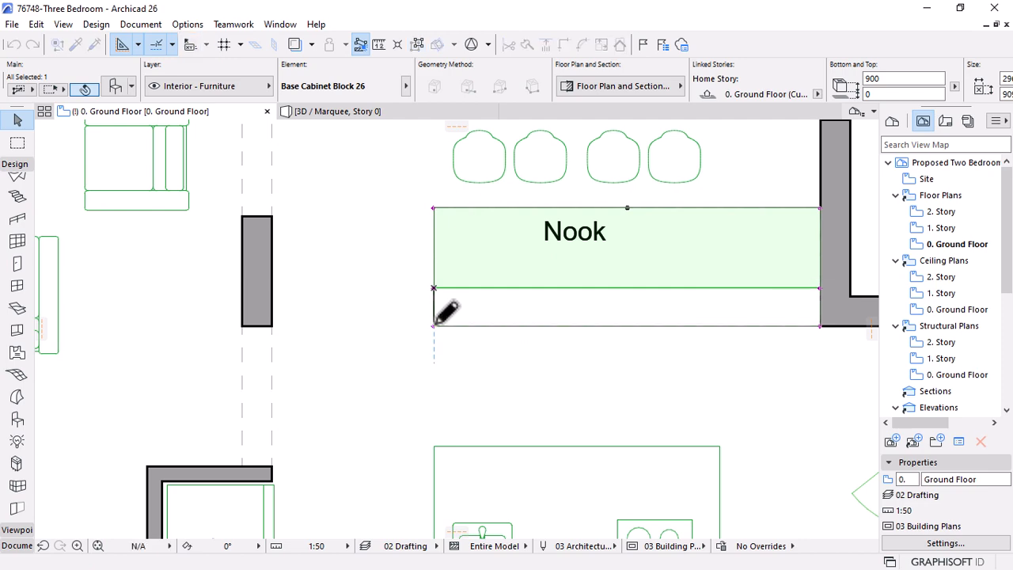
Examine the nook cabinet in 3D from its open-shelf side, its free end and the stool side
click(336, 111)
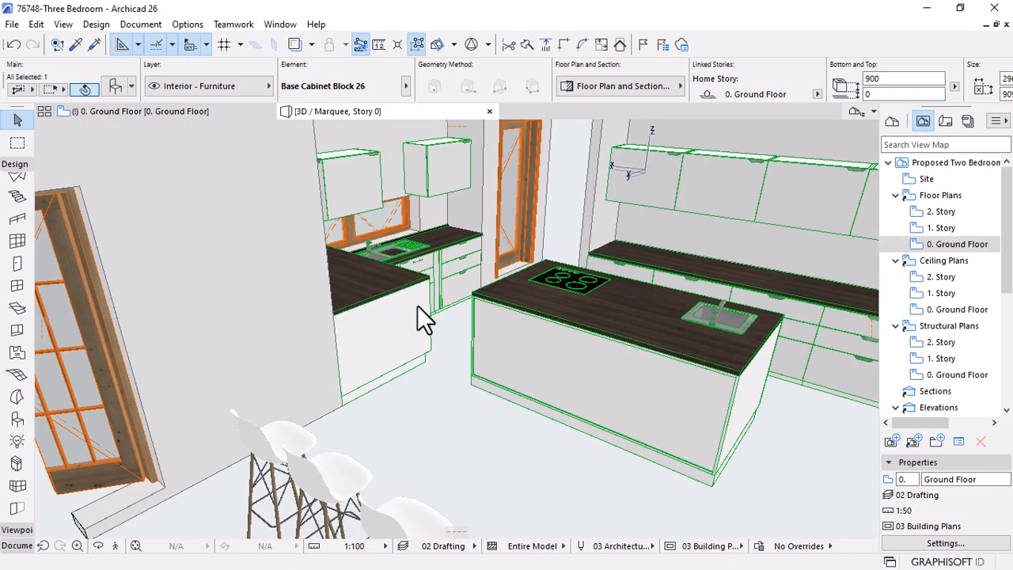
scroll(459, 303, down, 5)
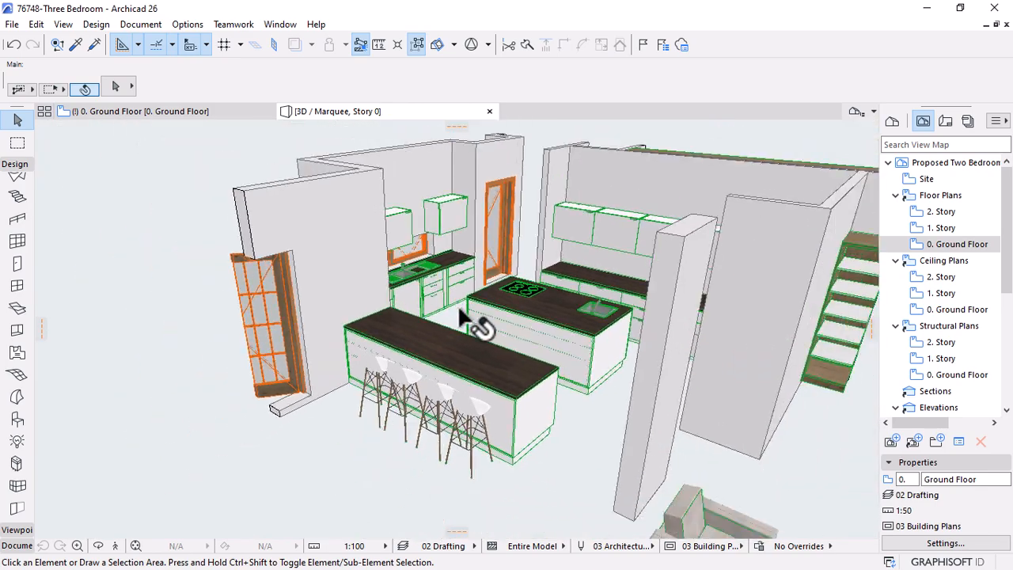
shift+middle_drag(500, 398, 219, 459)
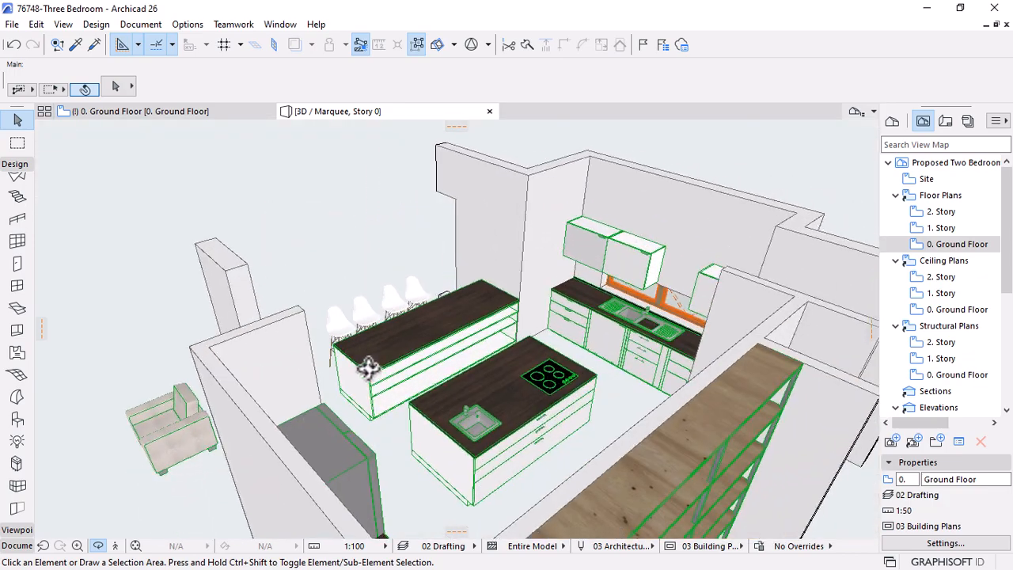
scroll(369, 364, up, 5)
scroll(459, 386, up, 5)
shift+middle_drag(513, 396, 559, 317)
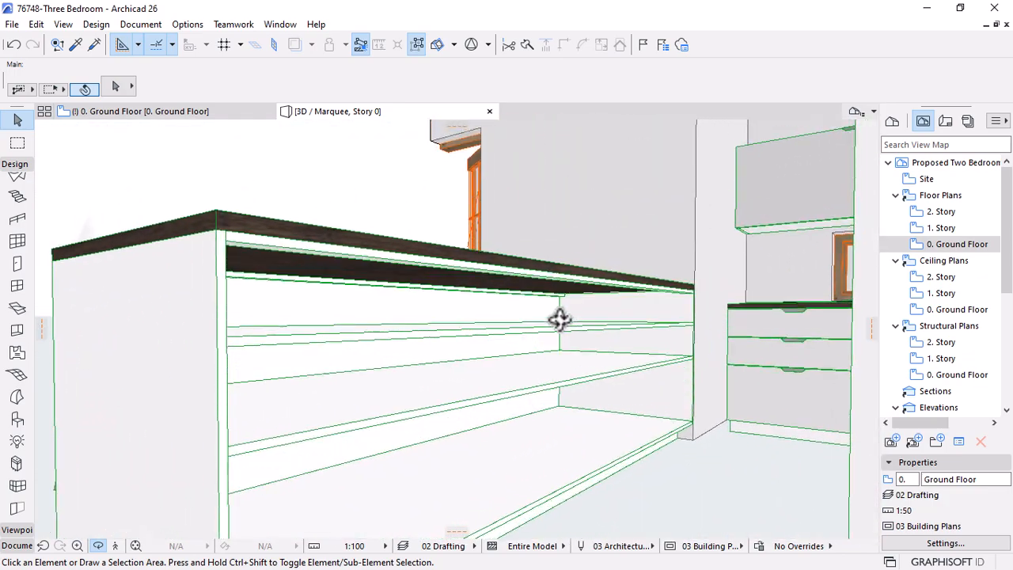
shift+middle_drag(306, 375, 672, 280)
scroll(669, 282, down, 4)
drag(625, 425, 434, 343)
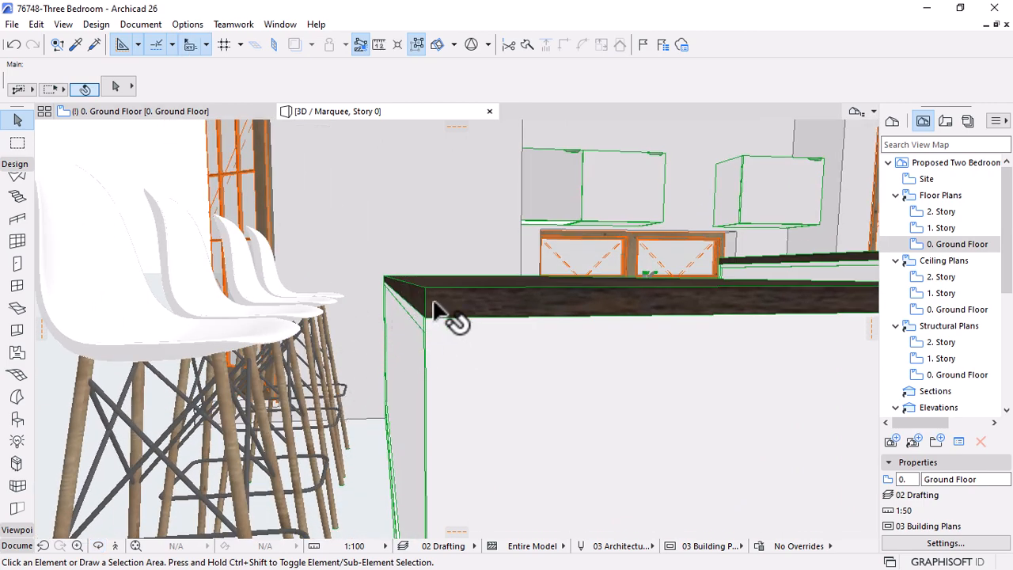
Set the nook base cabinet's nominal size to be defined by Counter instead of Cabinet
click(452, 319)
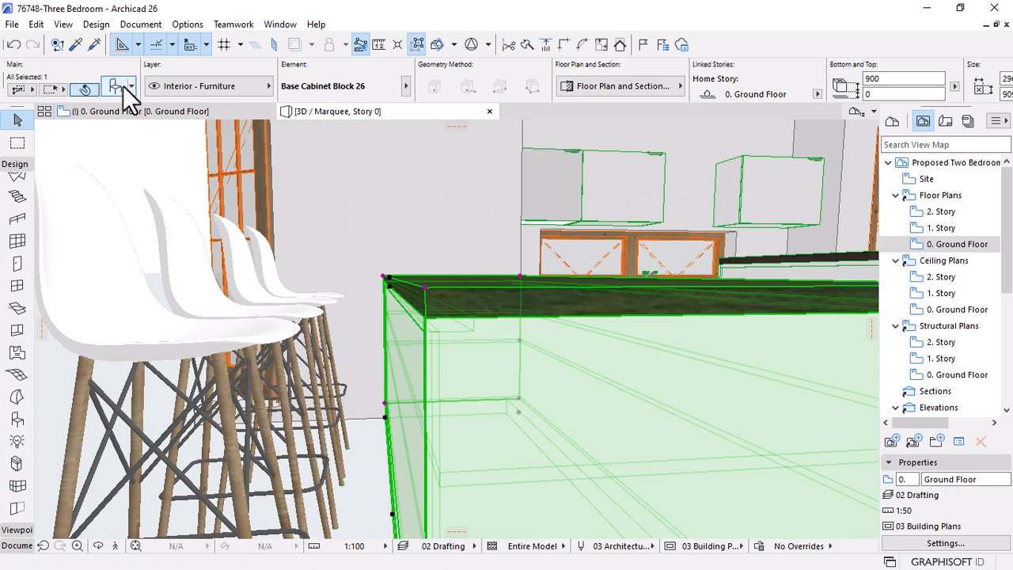
key(ctrl+t)
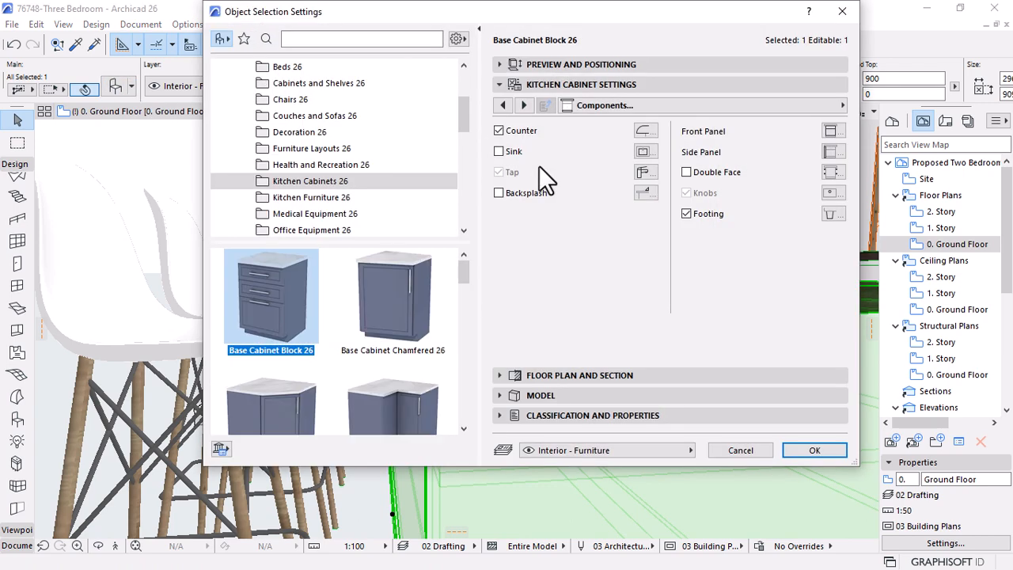
click(503, 106)
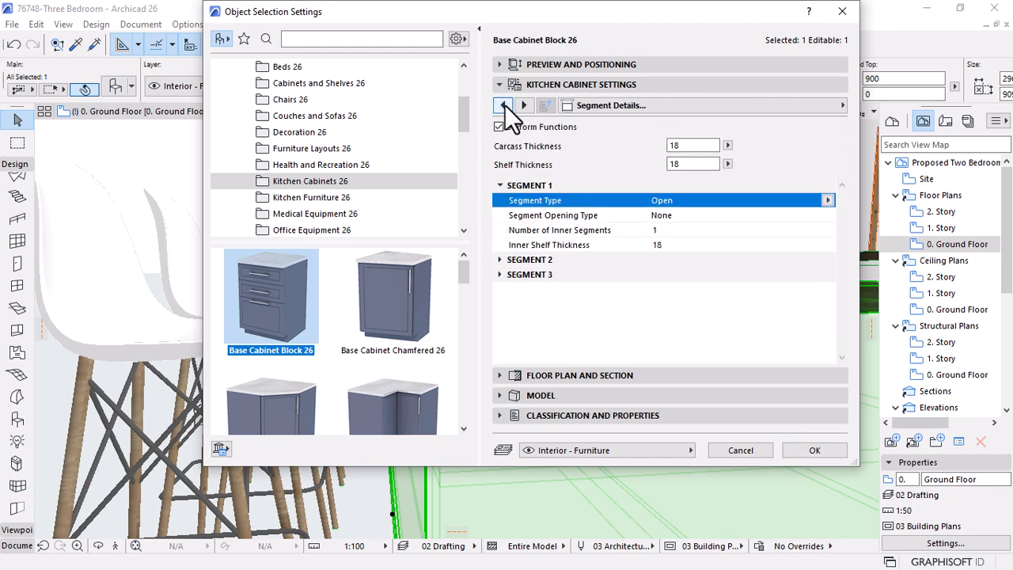
click(504, 105)
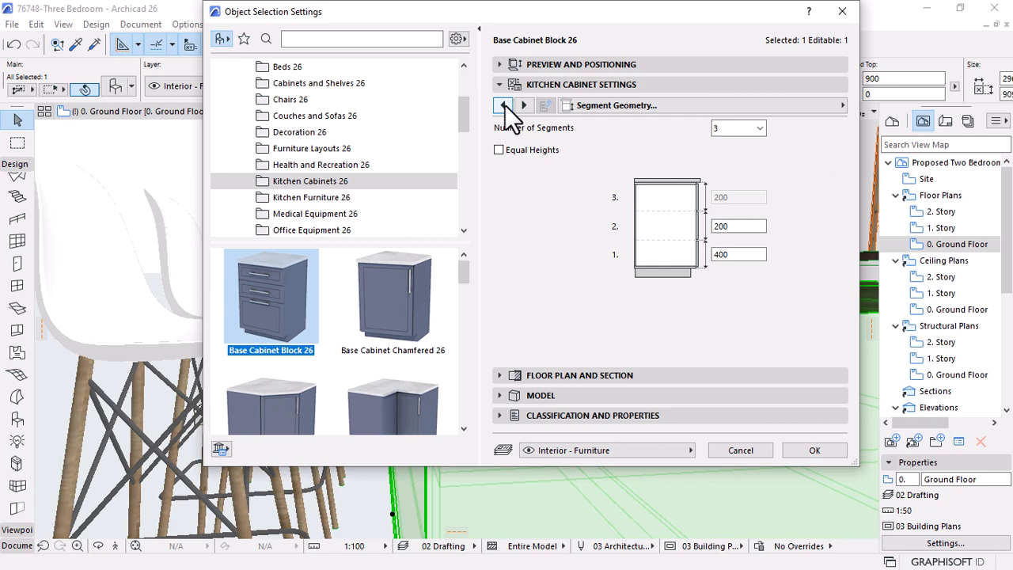
click(504, 105)
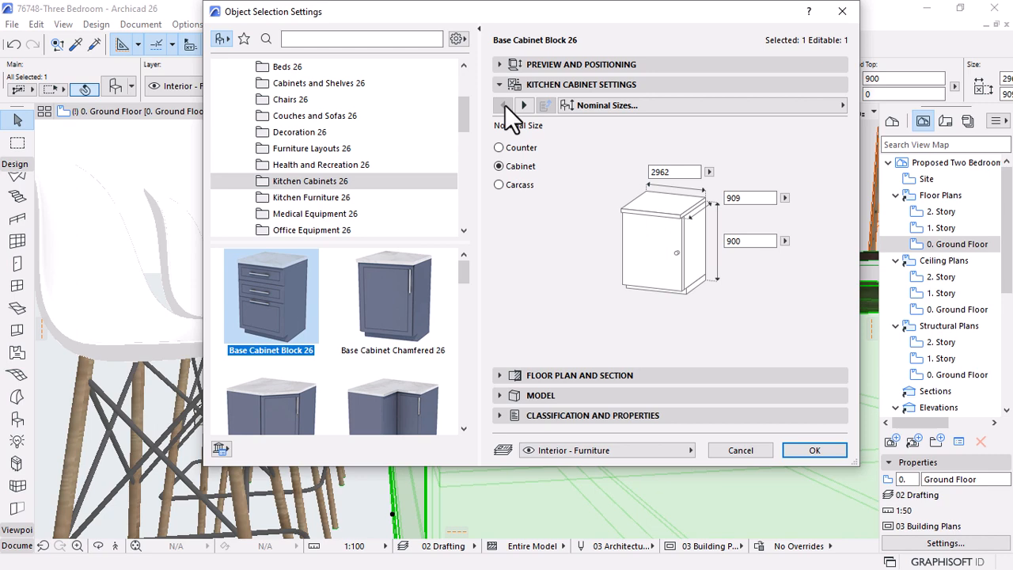
click(498, 148)
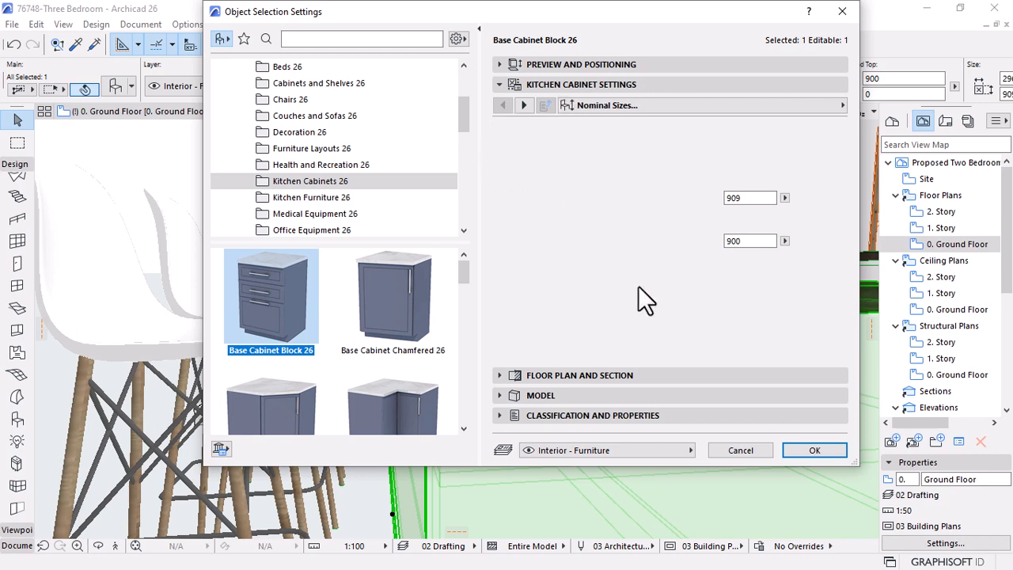
click(803, 450)
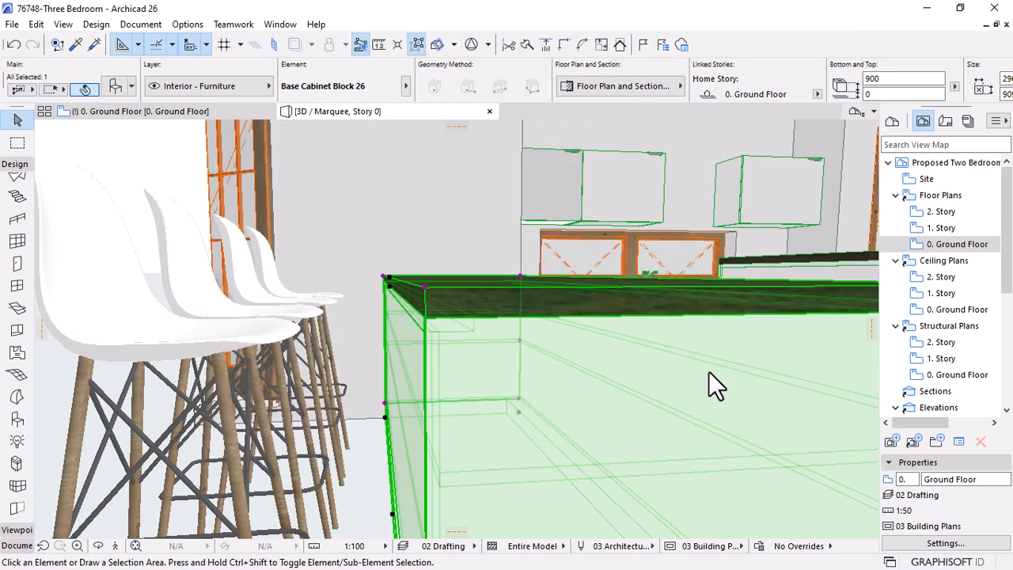
scroll(631, 319, down, 2)
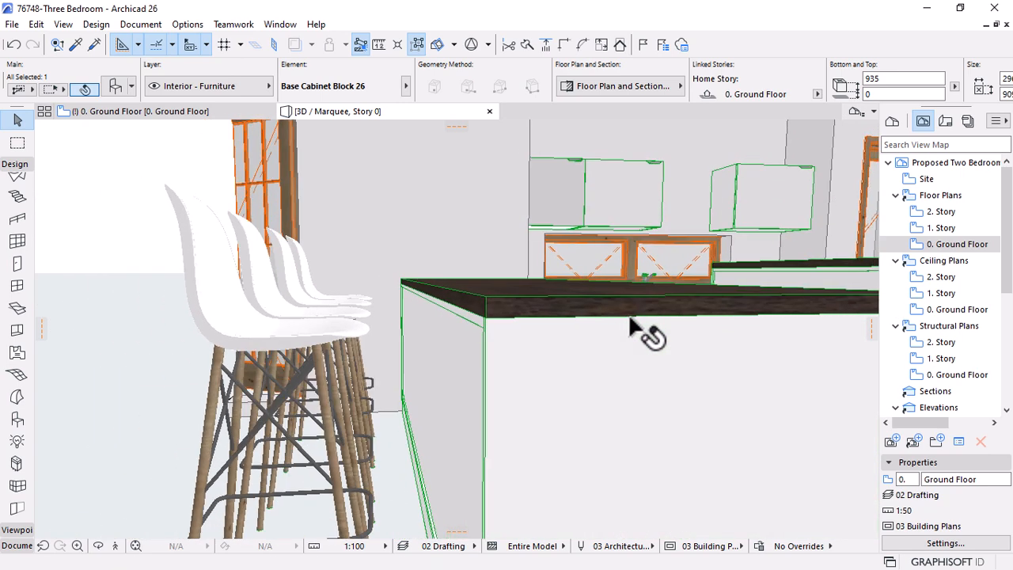
scroll(525, 262, down, 2)
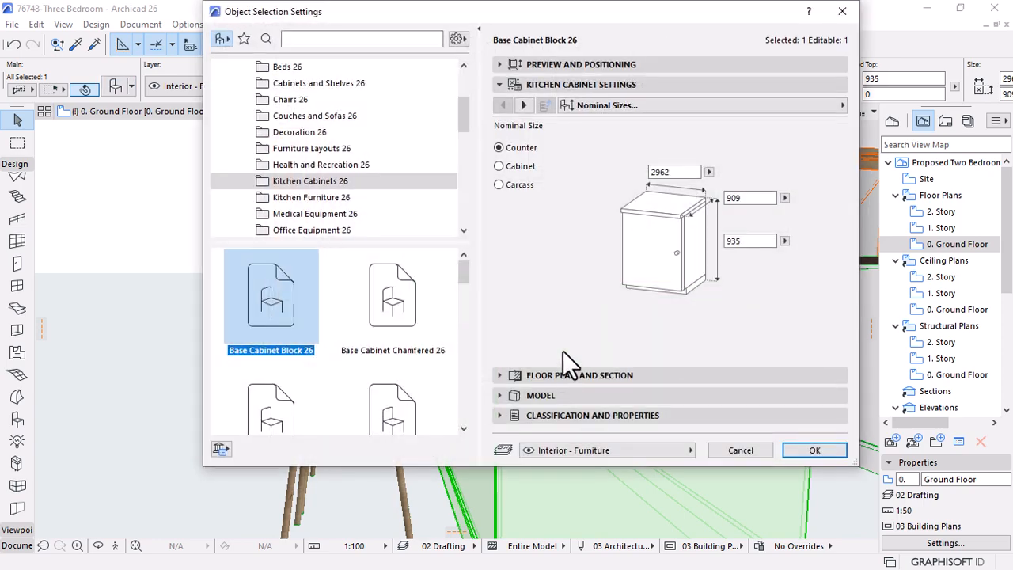
key(Escape)
On the ground floor plan, reduce the nook counter's depth to 730 and delete the exposed nook outline polyline
click(148, 111)
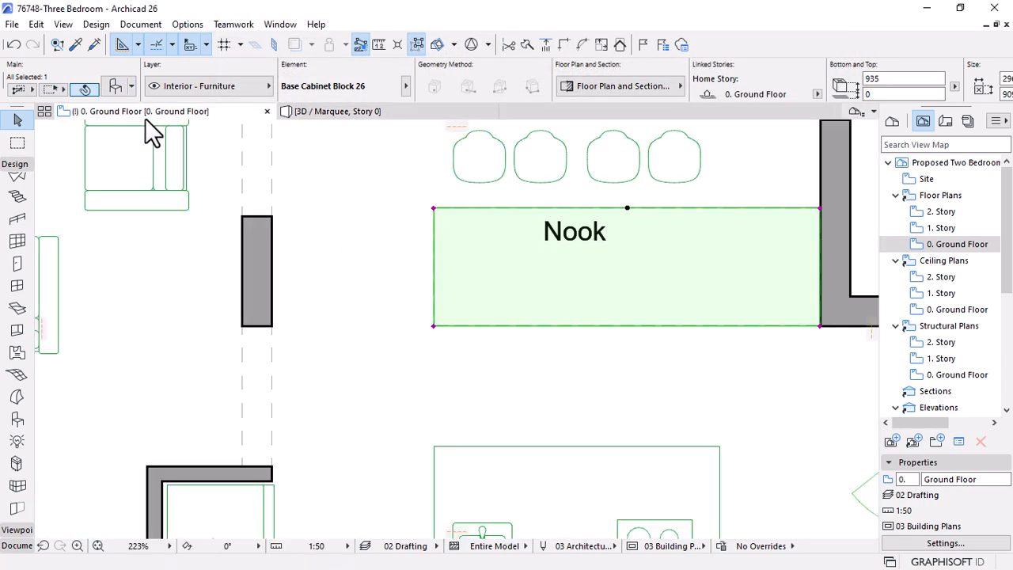
click(818, 324)
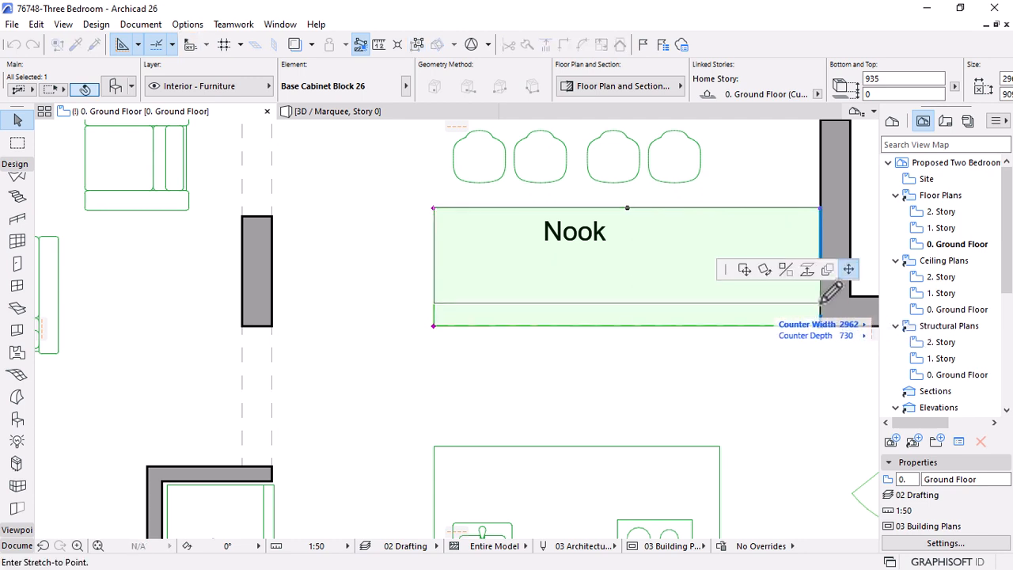
click(820, 302)
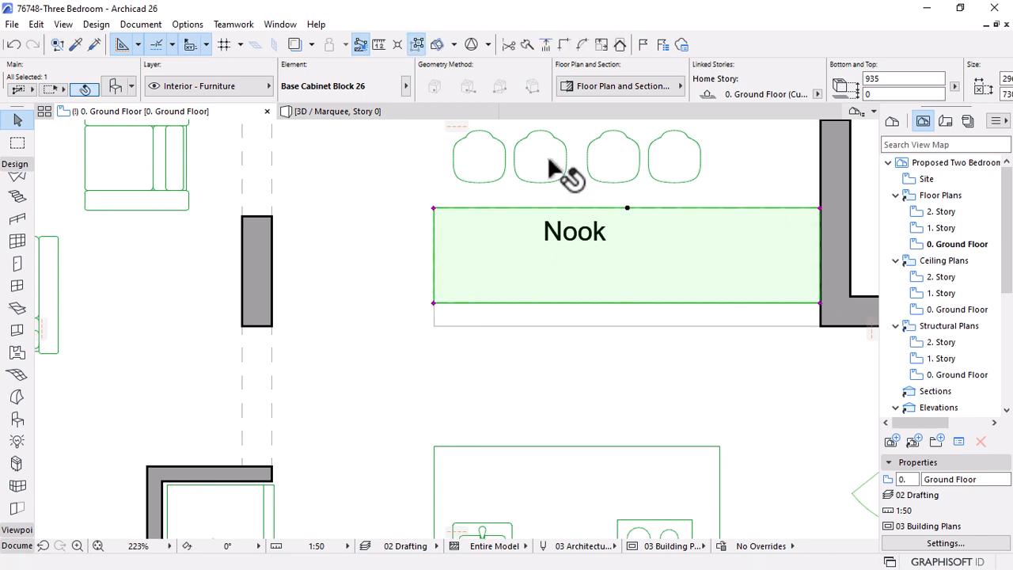
click(440, 328)
click(435, 323)
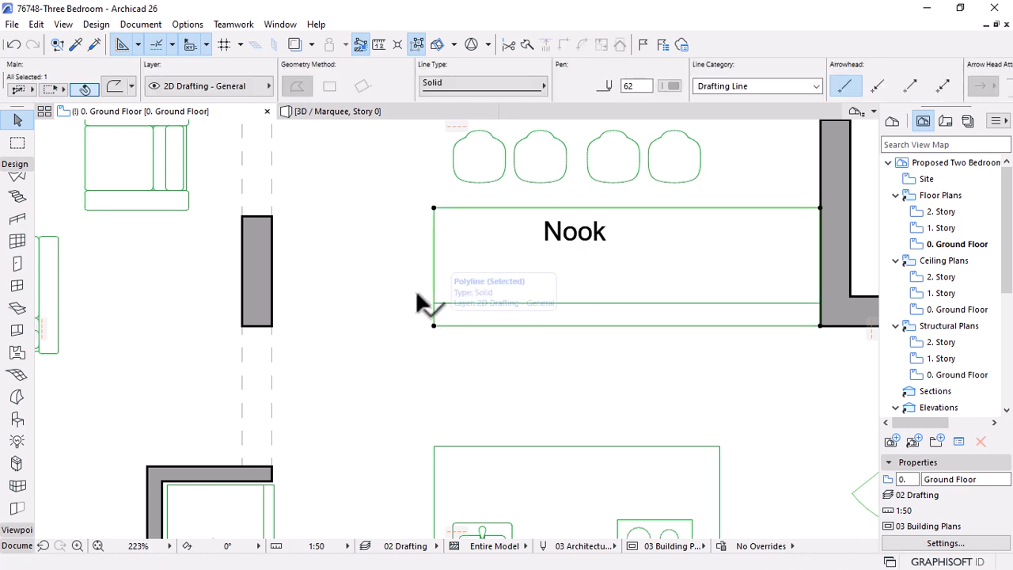
click(635, 335)
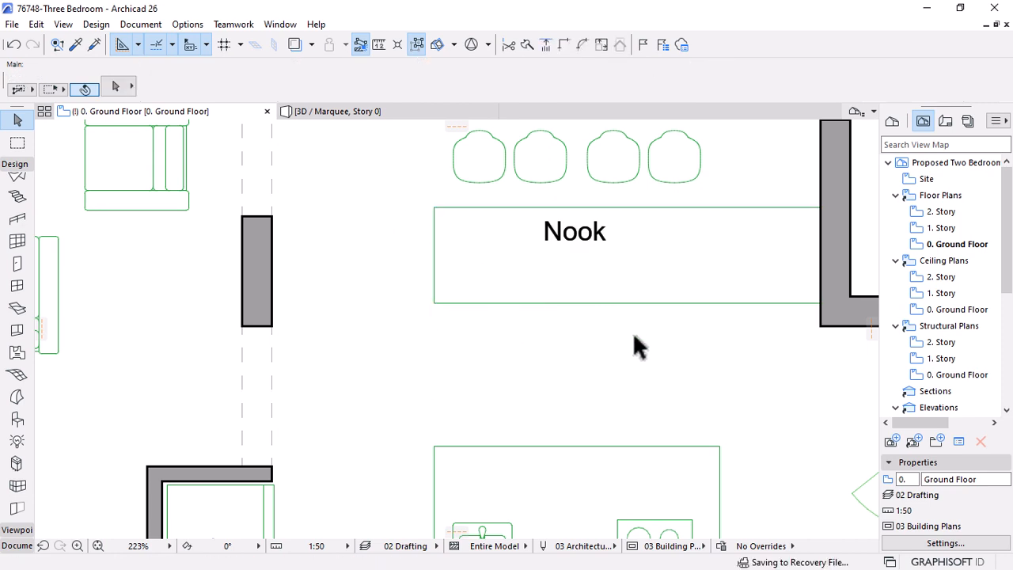
Stretch the nook counter's kitchen-side edge to the wall corner and set the rear overhang from the cabinet to 138 along the stools
click(436, 303)
click(821, 303)
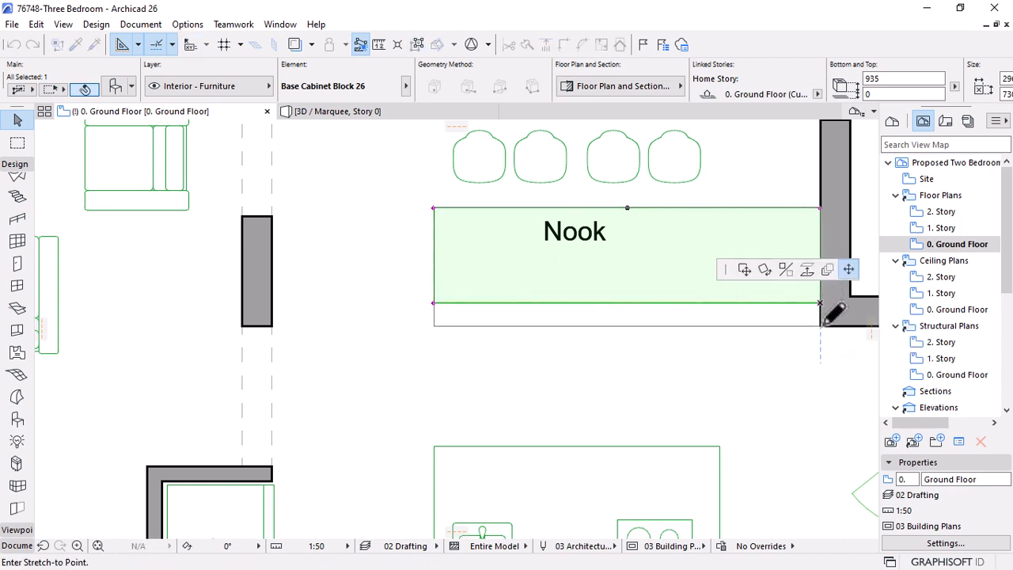
click(820, 325)
click(820, 209)
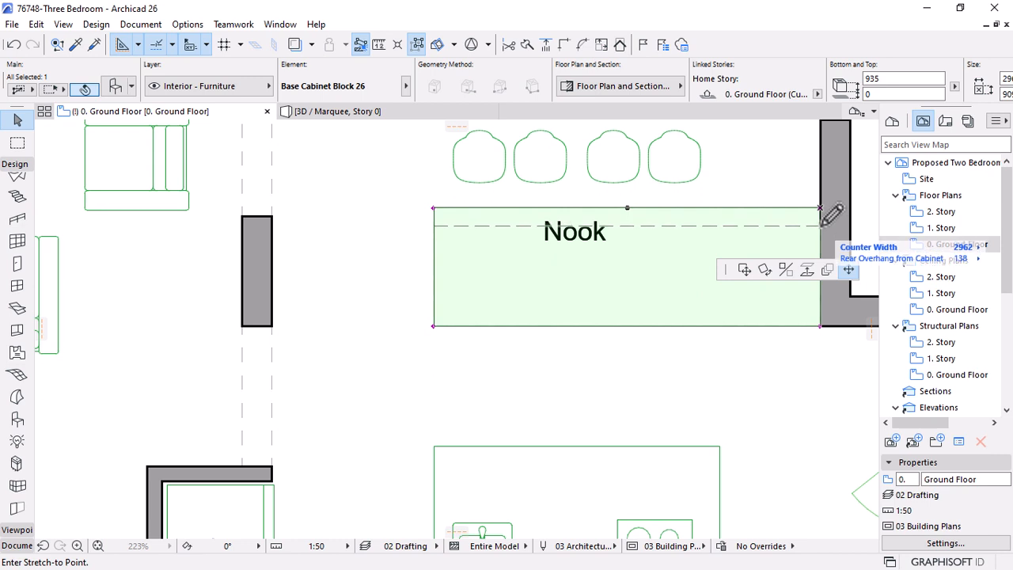
click(821, 209)
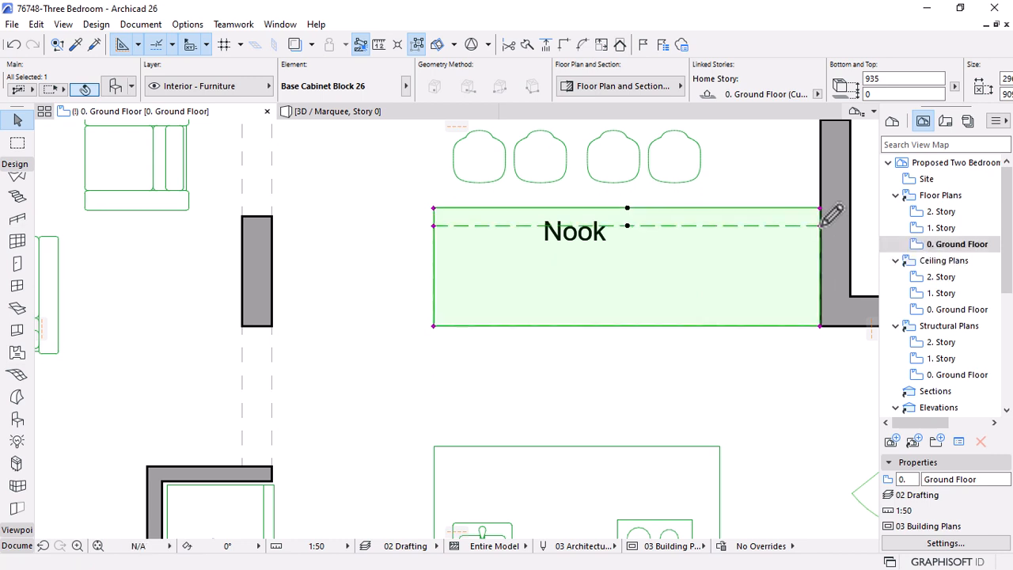
Examine the nook counter's stool-side overhang in the 3D view
click(350, 111)
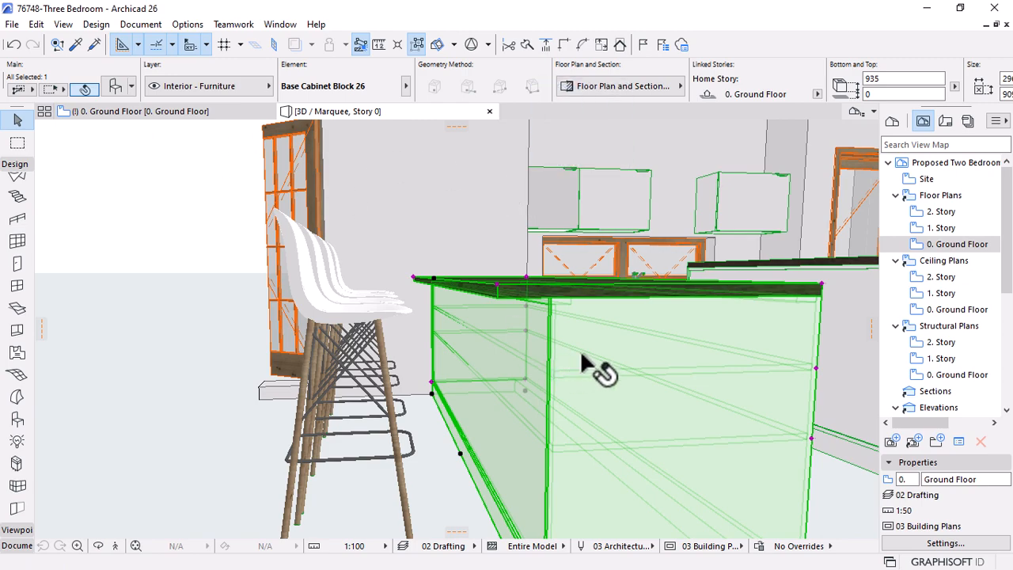
shift+middle_drag(582, 362, 563, 377)
shift+middle_drag(381, 303, 508, 322)
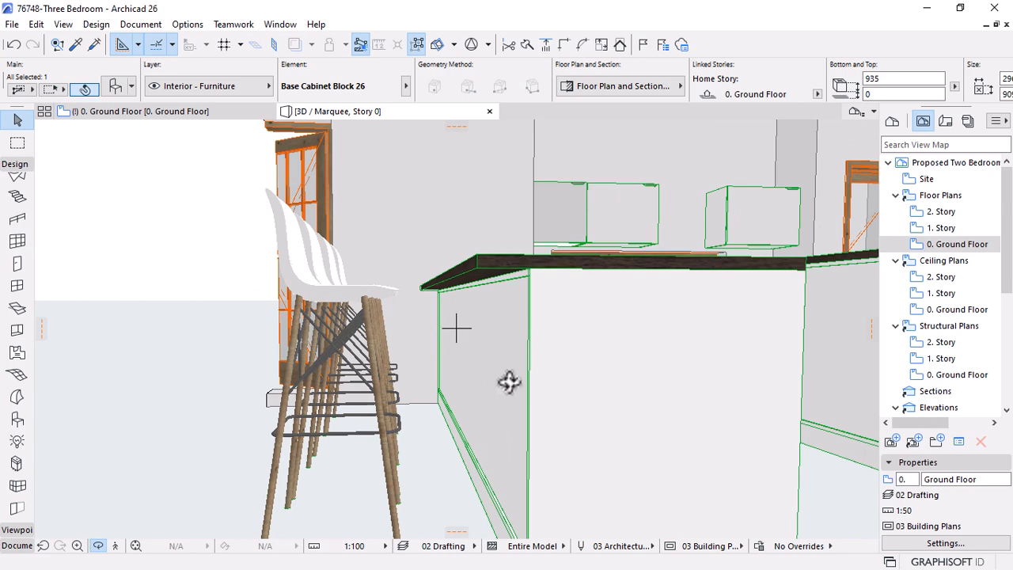
Return to the ground floor plan and move the Nook label to just below the counter's dashed line
mouse_move(483, 370)
shift+middle_down()
mouse_move(436, 355)
mouse_move(456, 348)
mouse_move(474, 361)
shift+middle_up()
click(206, 111)
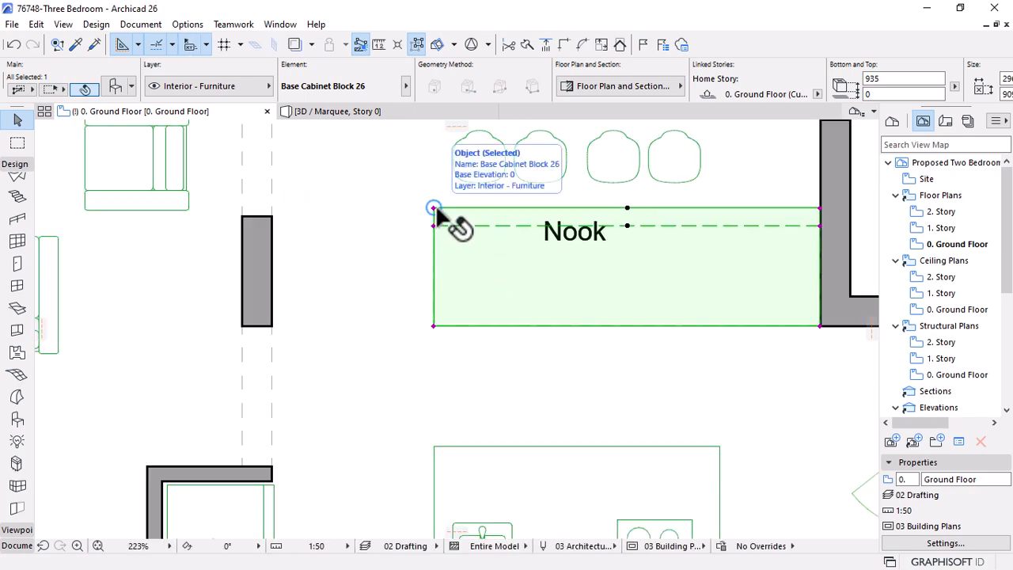
scroll(655, 266, down, 4)
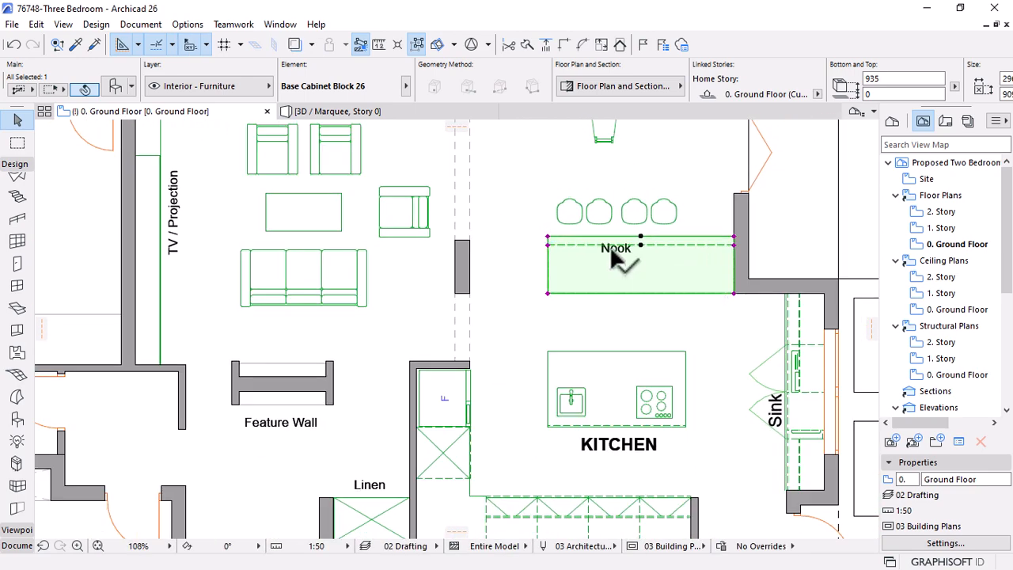
click(535, 222)
scroll(535, 225, up, 4)
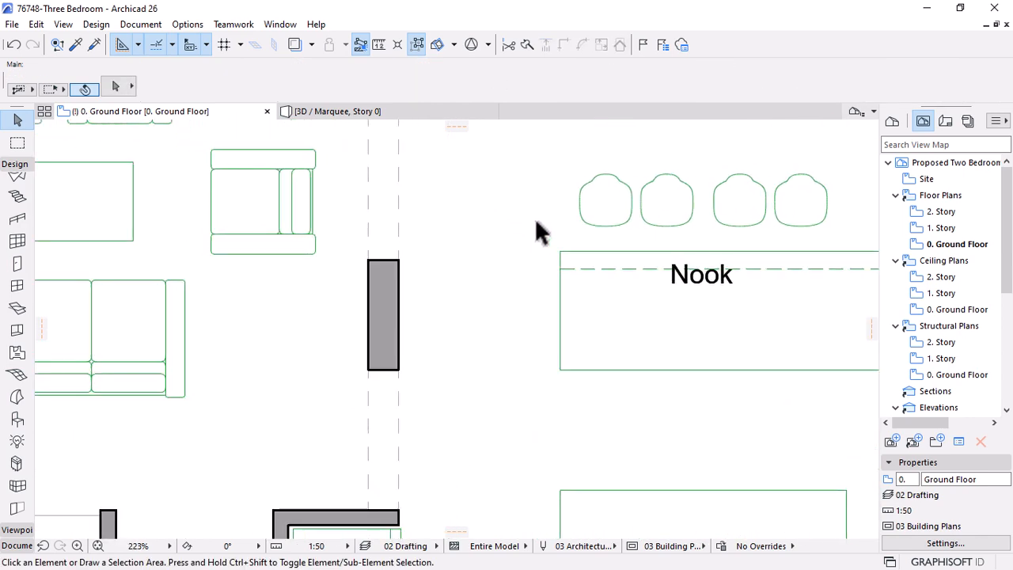
click(701, 289)
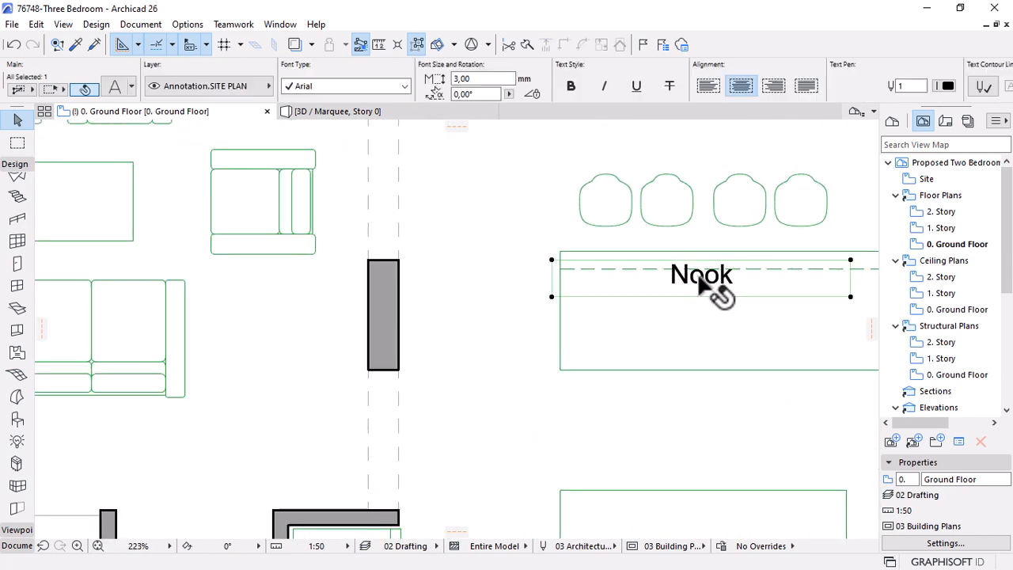
click(719, 290)
click(658, 287)
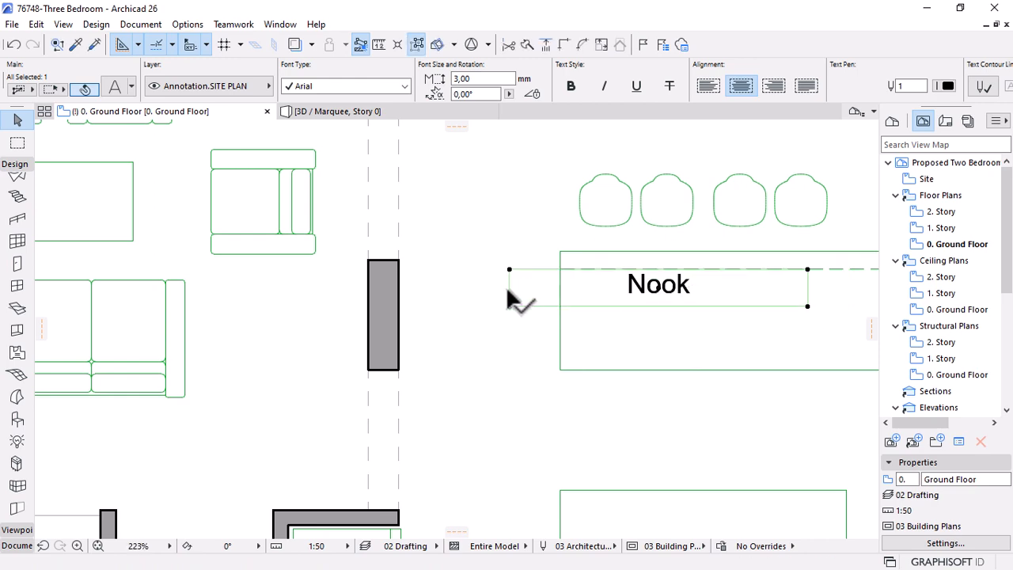
Narrow the Nook label's text box and move the label toward the free end of the counter
key(Escape)
scroll(595, 218, down, 4)
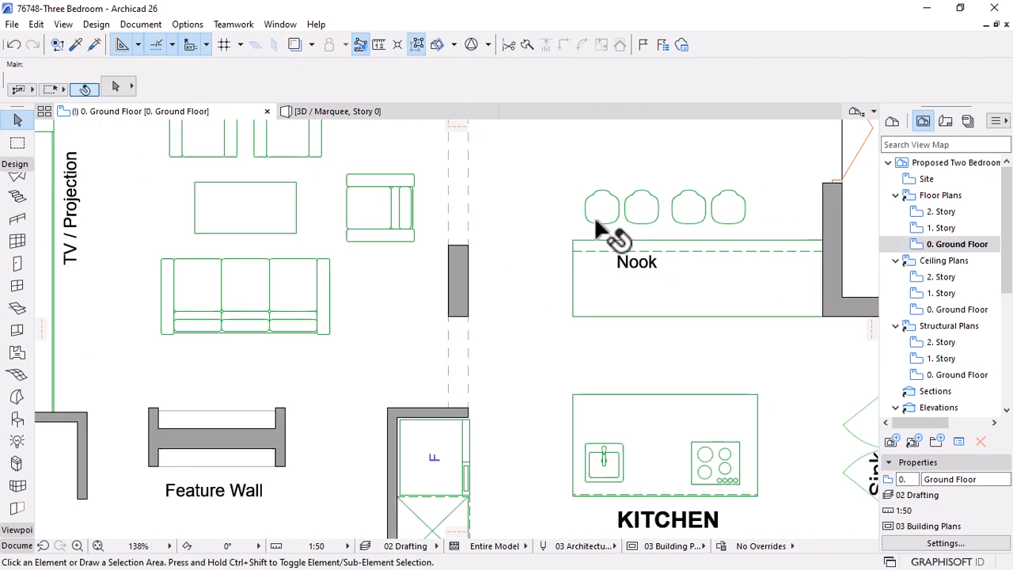
click(554, 262)
click(554, 262)
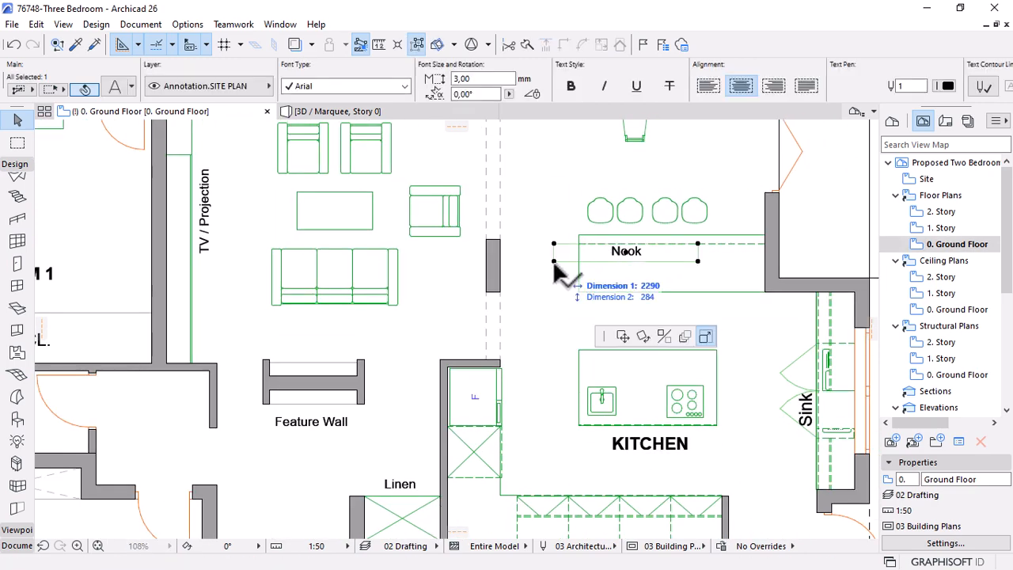
click(639, 261)
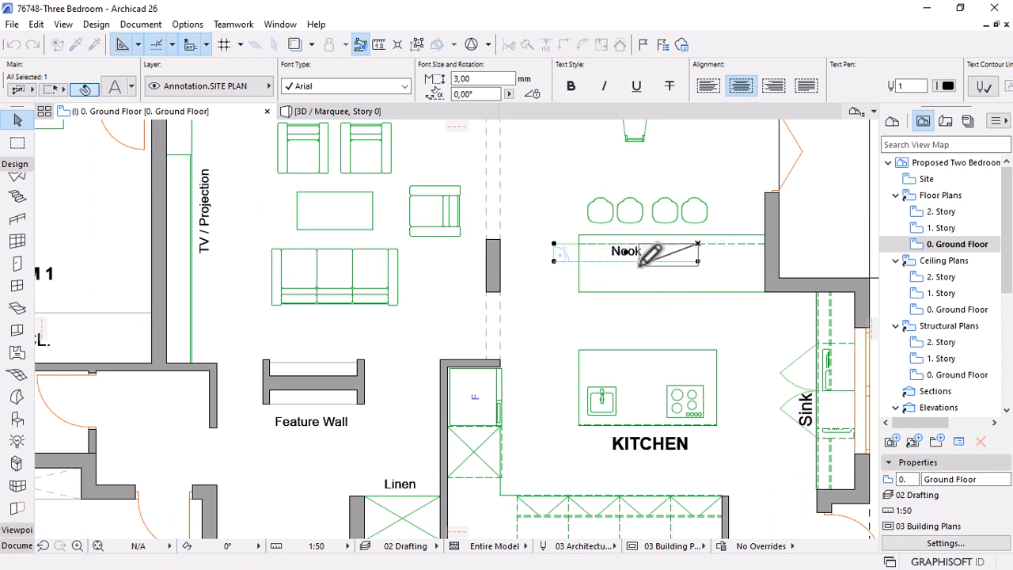
click(669, 252)
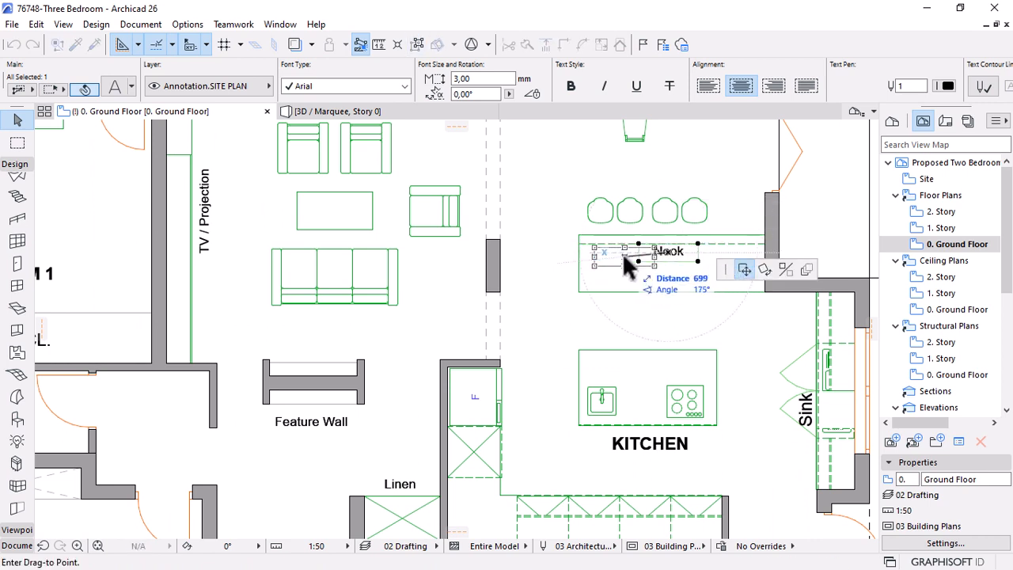
click(615, 257)
key(Escape)
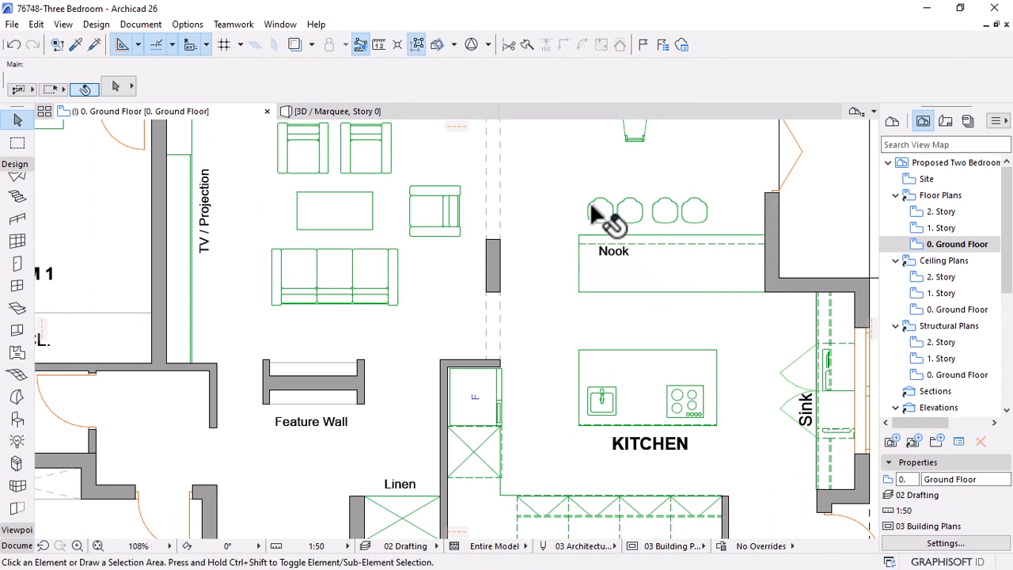
Save the project
scroll(626, 332, down, 2)
scroll(586, 325, down, 2)
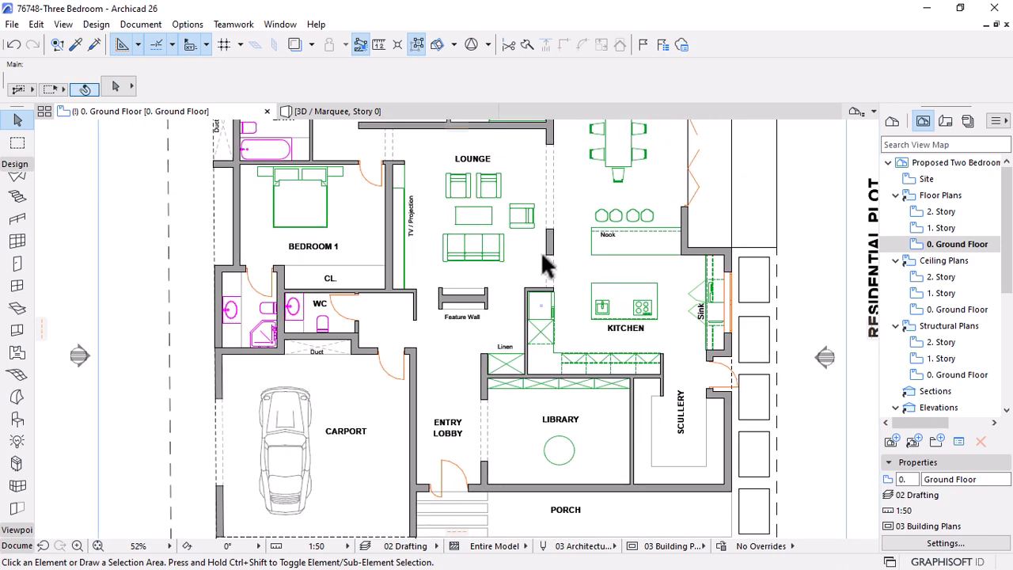
scroll(679, 292, down, 1)
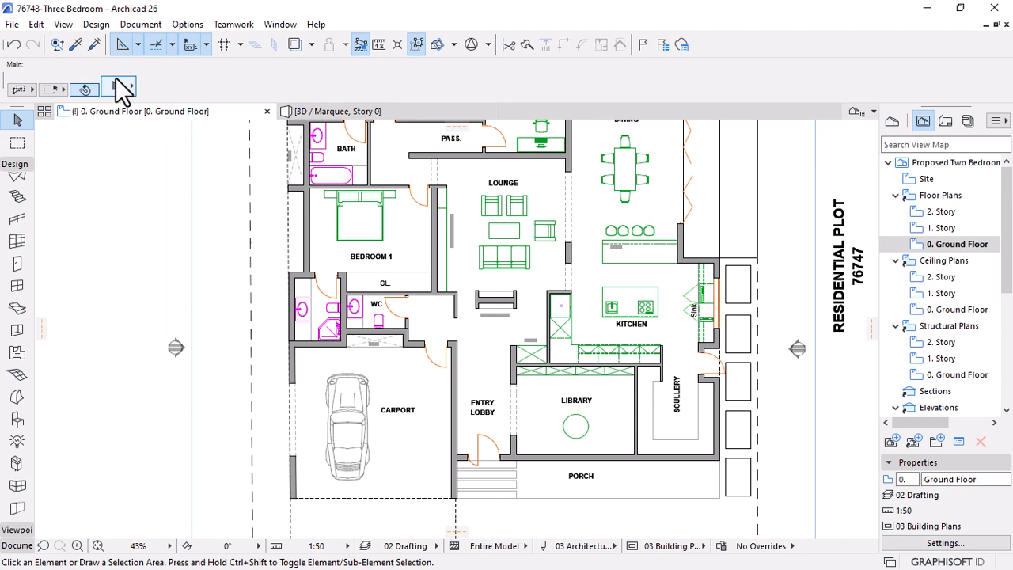
click(12, 24)
click(65, 139)
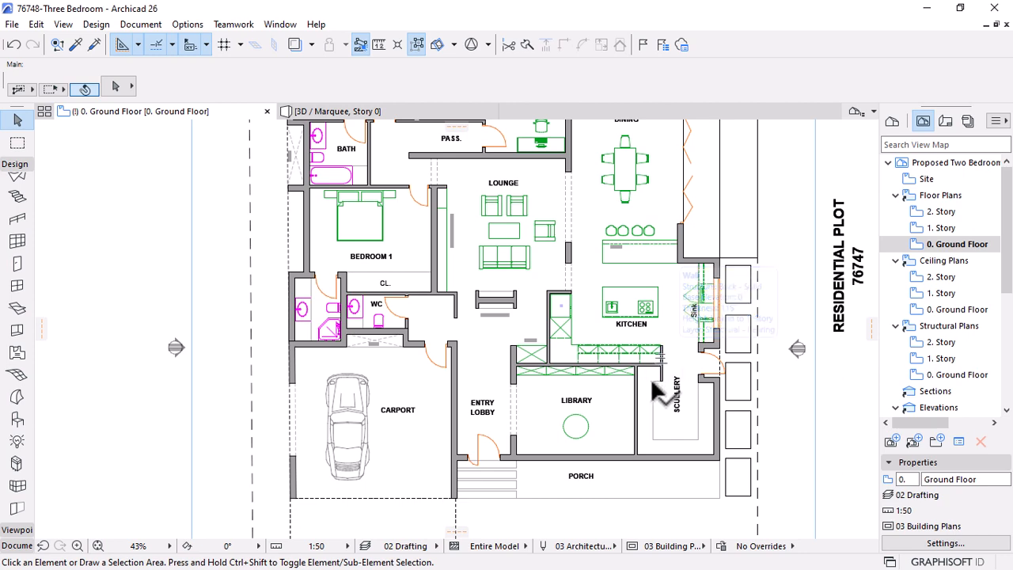
Copy the kitchen's Base Cabinet Block 26 into the scullery as two units along the exterior wall beside the door
scroll(680, 471, up, 5)
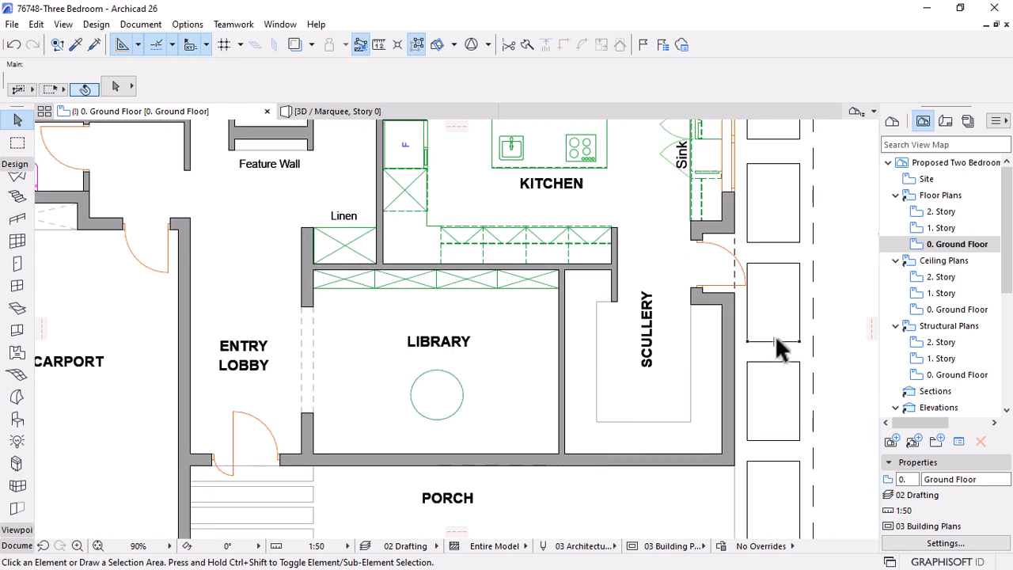
scroll(784, 379, up, 1)
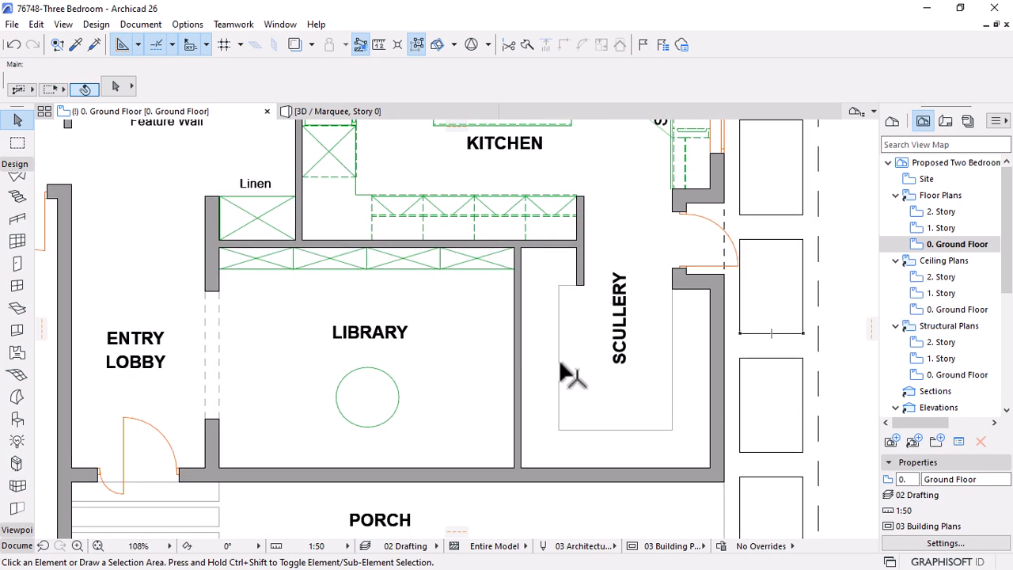
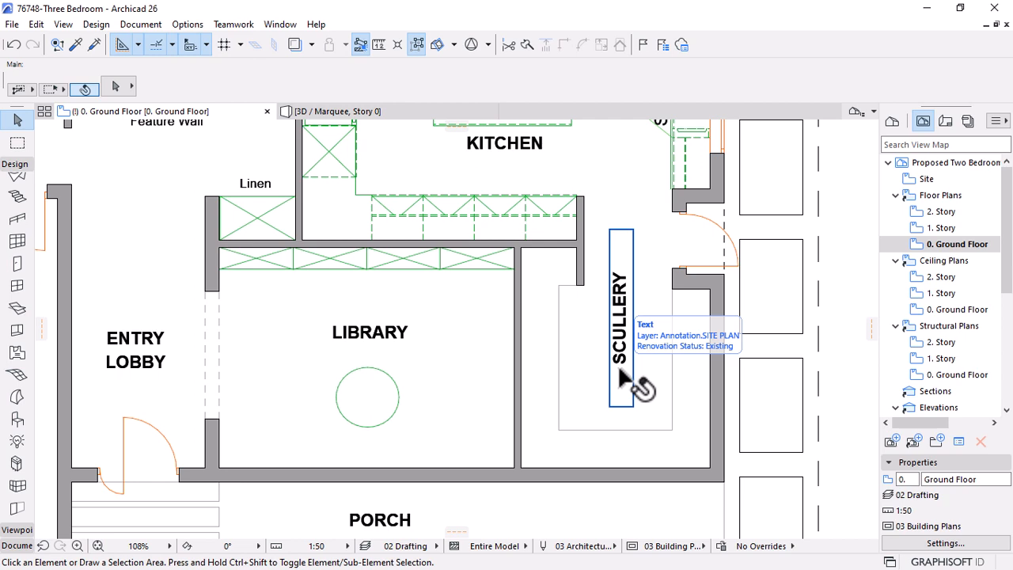
scroll(620, 373, down, 2)
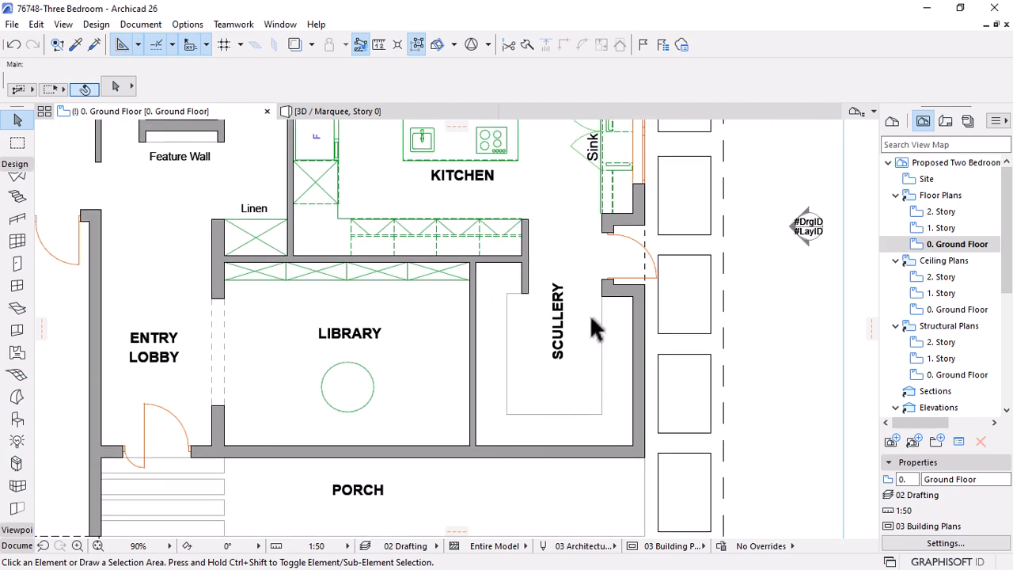
scroll(595, 331, up, 2)
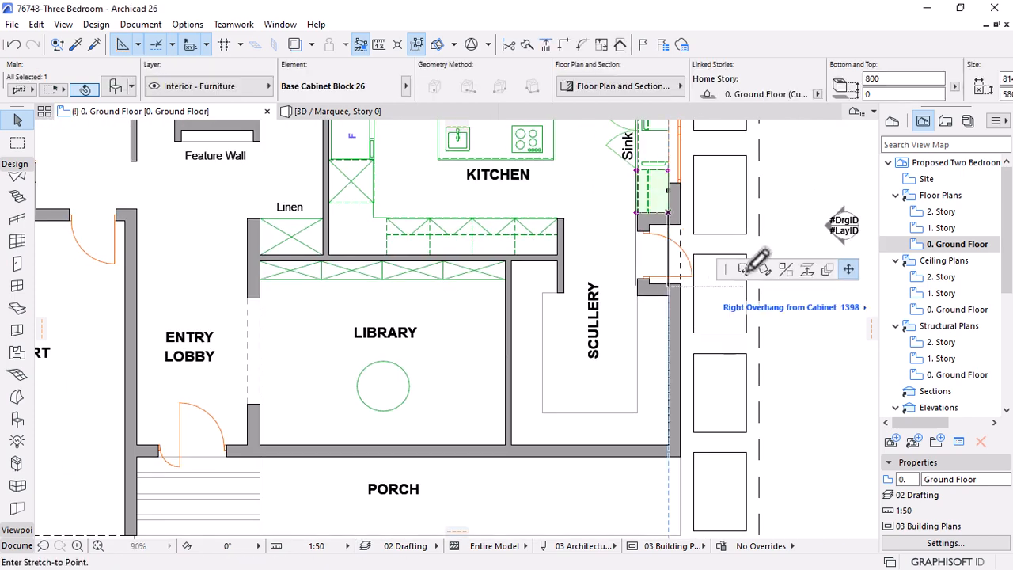
scroll(676, 269, up, 5)
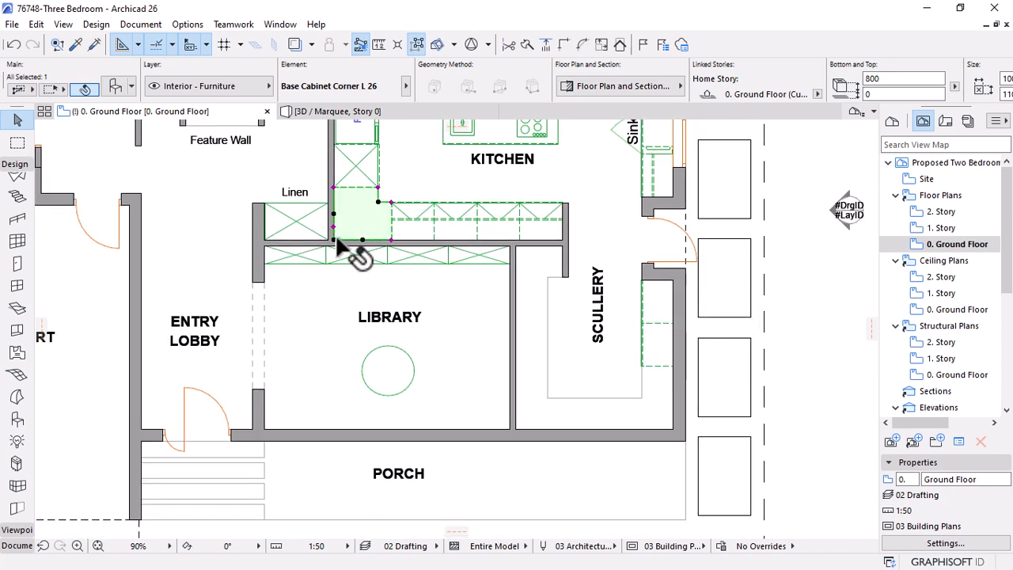
Place a Base Cabinet Corner L 26 copy where the library and porch walls meet, and stretch its inner edges to the scullery counter outline
scroll(583, 445, up, 4)
click(584, 339)
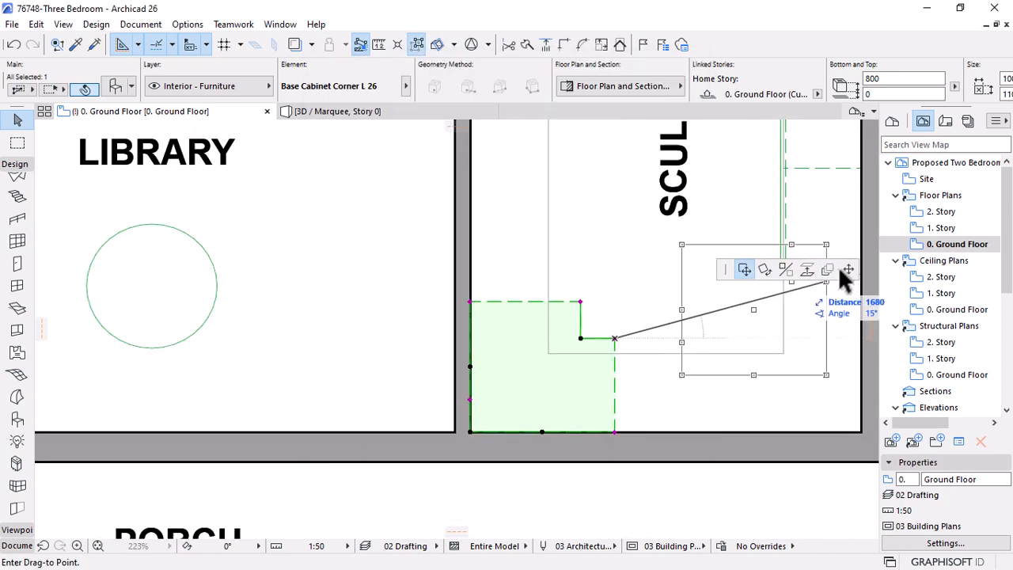
click(848, 269)
click(548, 301)
click(581, 301)
click(614, 353)
click(517, 301)
click(548, 301)
click(614, 368)
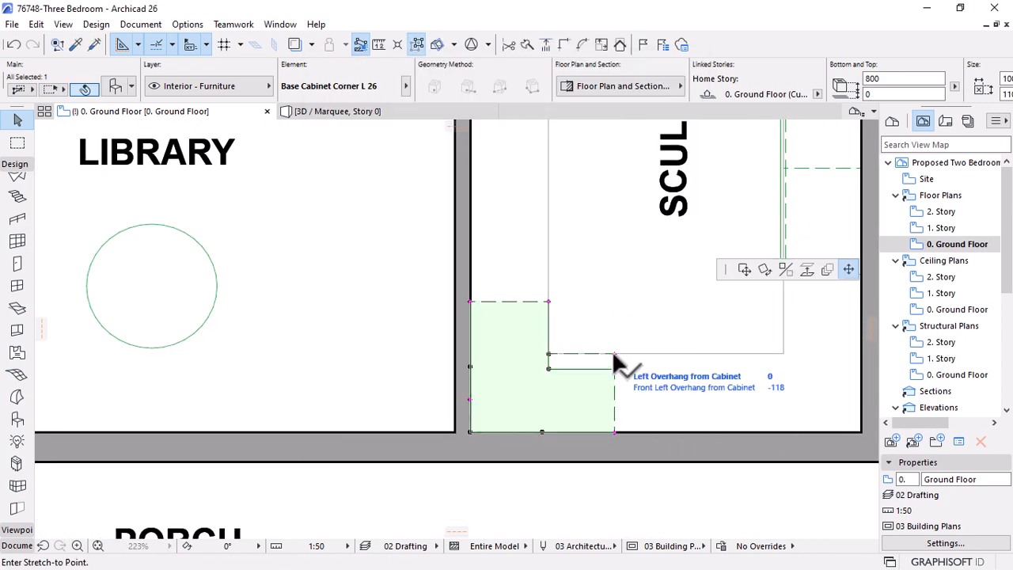
click(614, 354)
Mirror a corner cabinet copy into the opposite scullery corner and stretch its side toward the neighbouring base cabinet
key(ctrl+shift+m)
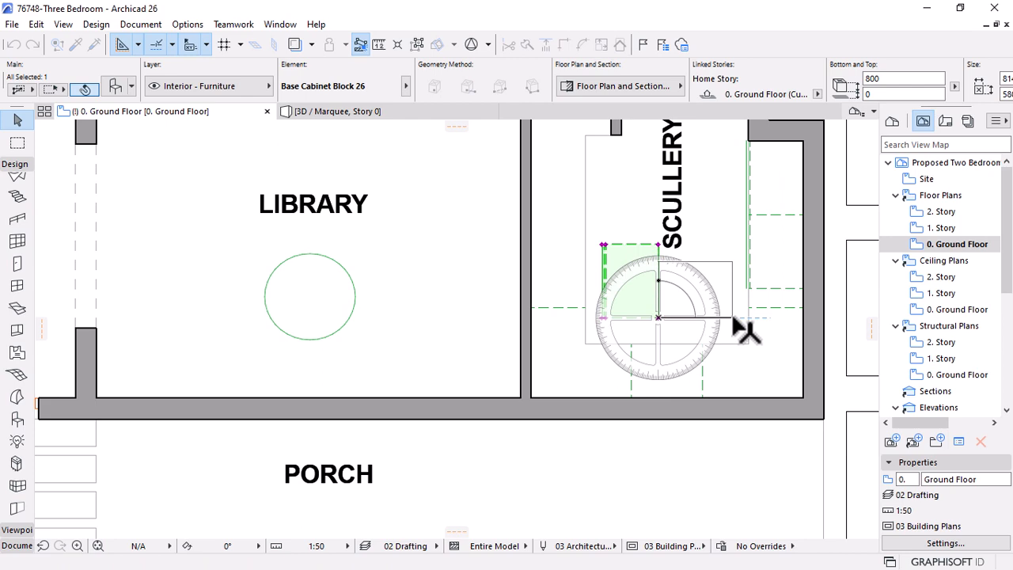
scroll(742, 328, up, 3)
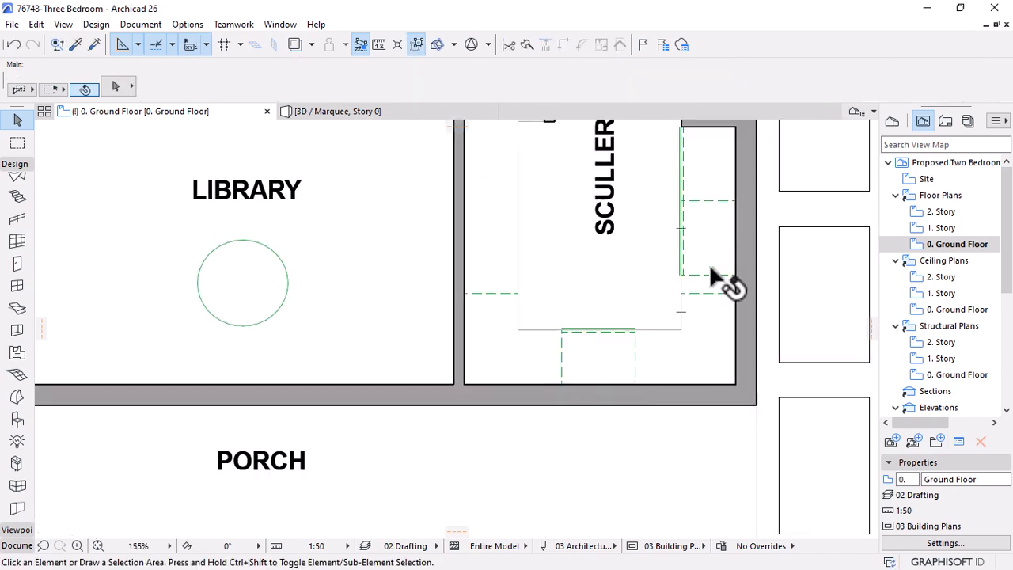
scroll(746, 335, up, 3)
click(649, 261)
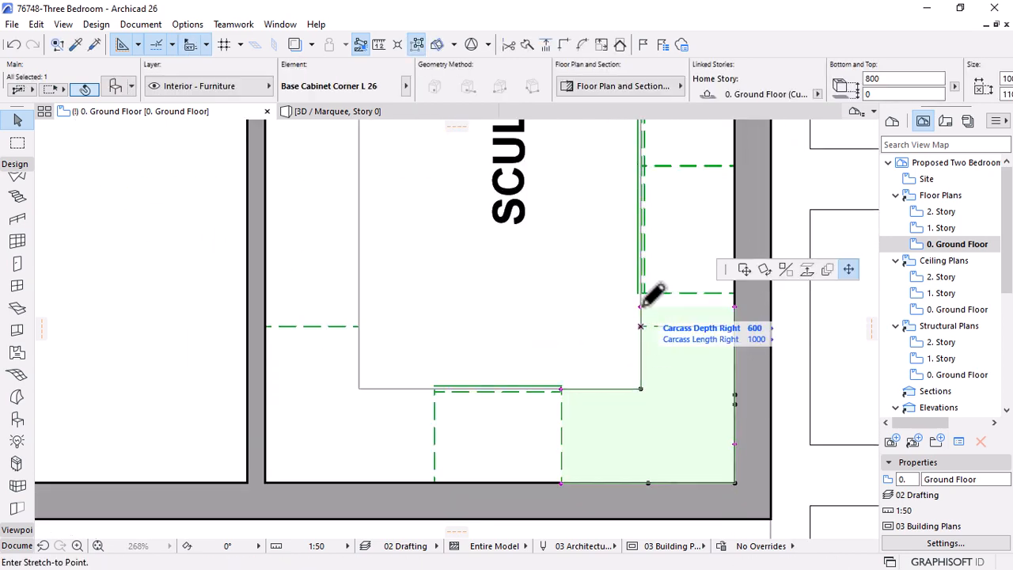
click(642, 287)
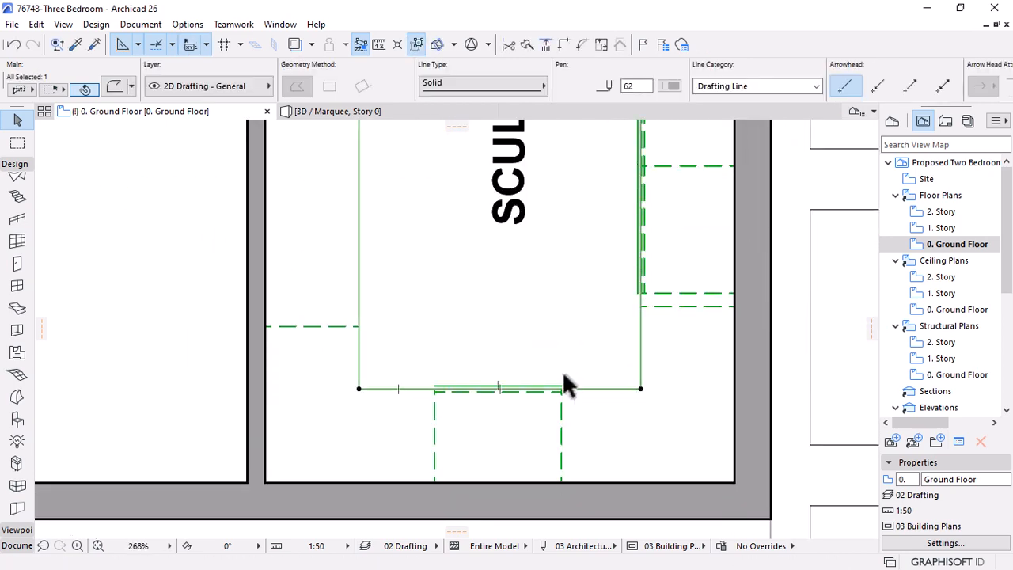
Stretch the scullery's exterior-wall base cabinets to close the gaps between them
scroll(704, 348, up, 2)
click(704, 348)
click(717, 192)
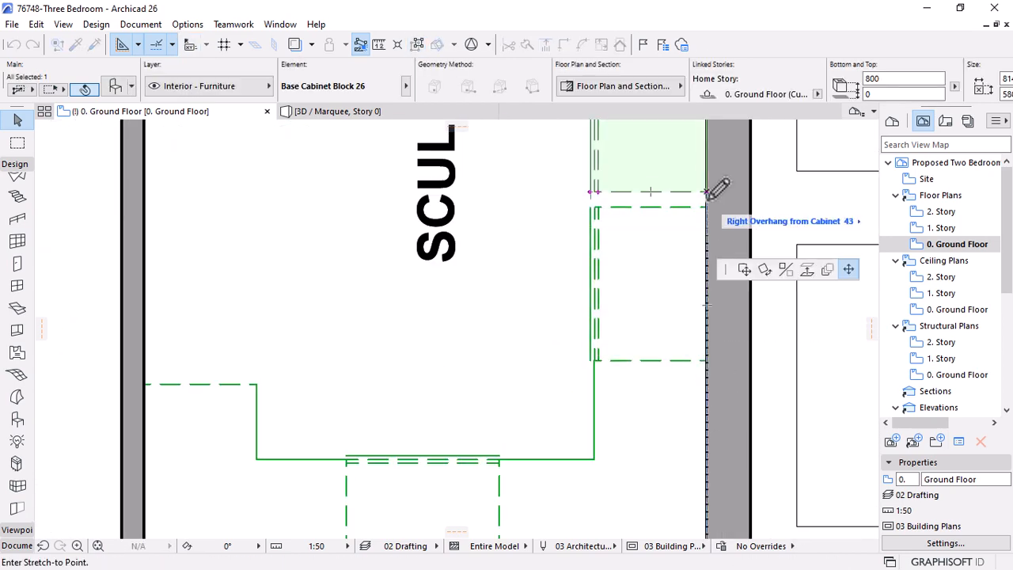
scroll(713, 289, up, 5)
click(714, 271)
click(714, 248)
key(Escape)
Show the scullery cabinets in 3D and add a backsplash strip along the wall edge of the corner cabinet's countertop
scroll(610, 334, down, 8)
click(340, 112)
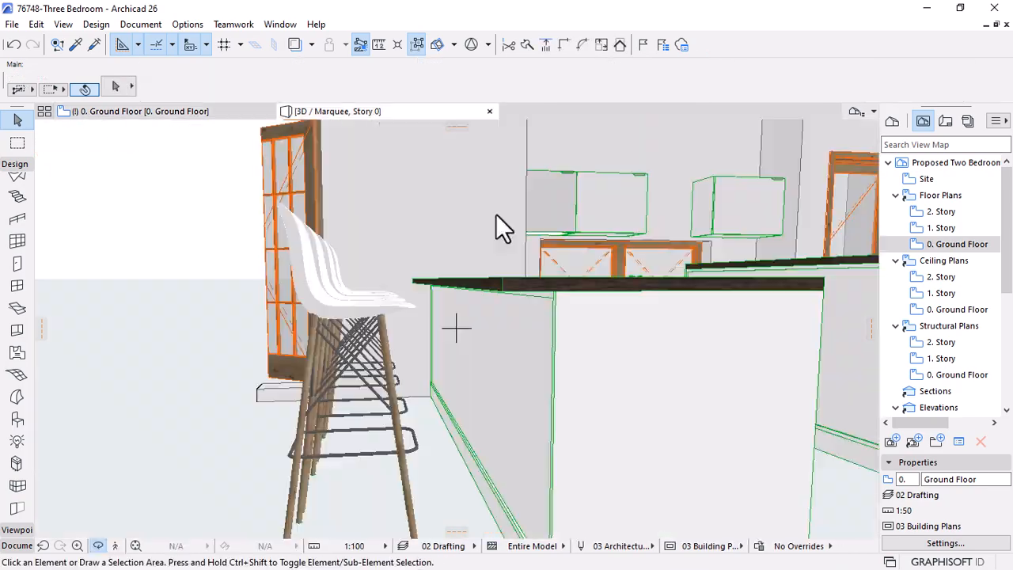
scroll(496, 214, down, 5)
shift+middle_drag(496, 214, 617, 326)
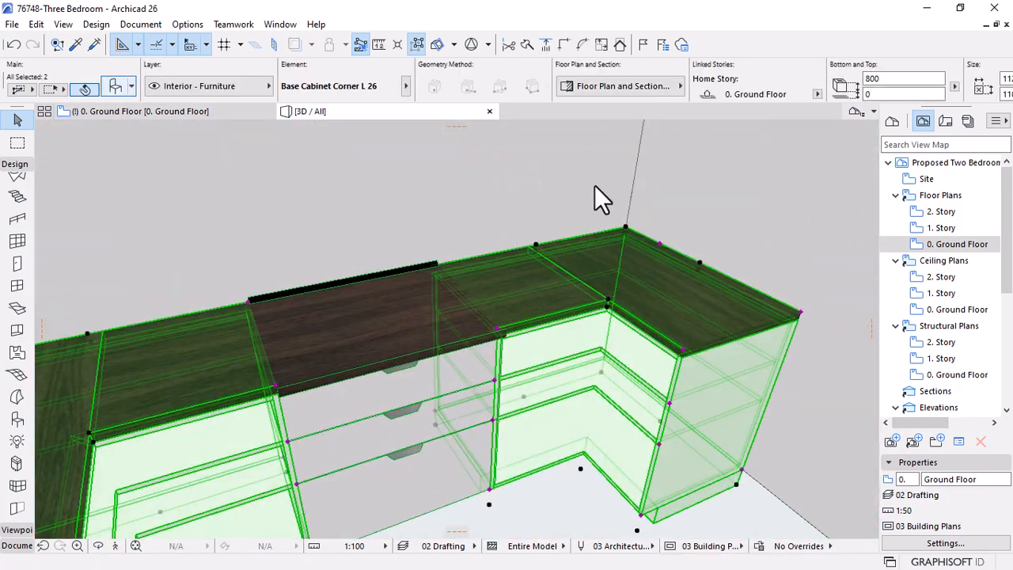
key(ctrl+t)
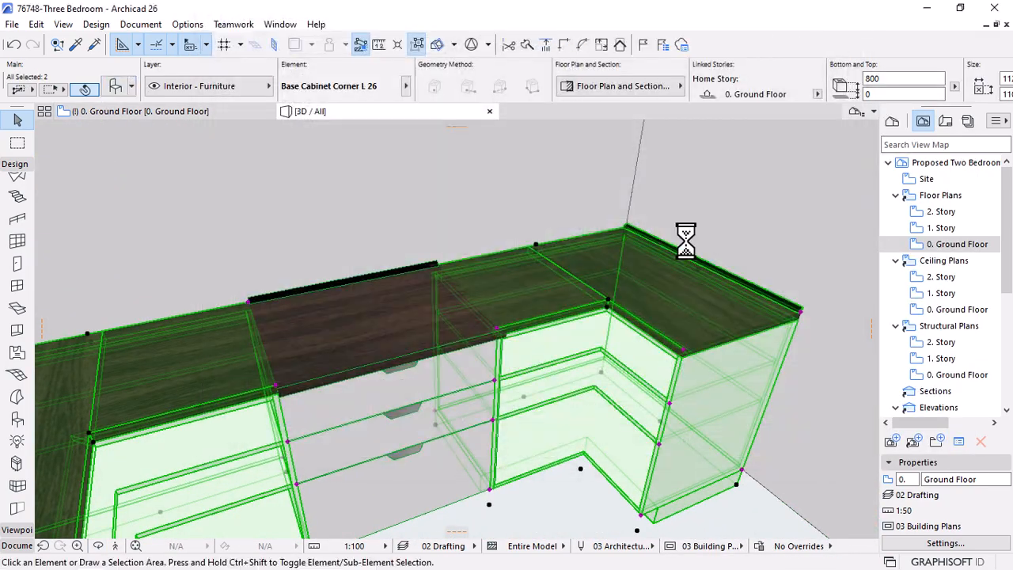
Mirror copies of the two exterior-wall base cabinets onto the scullery's library wall
click(728, 323)
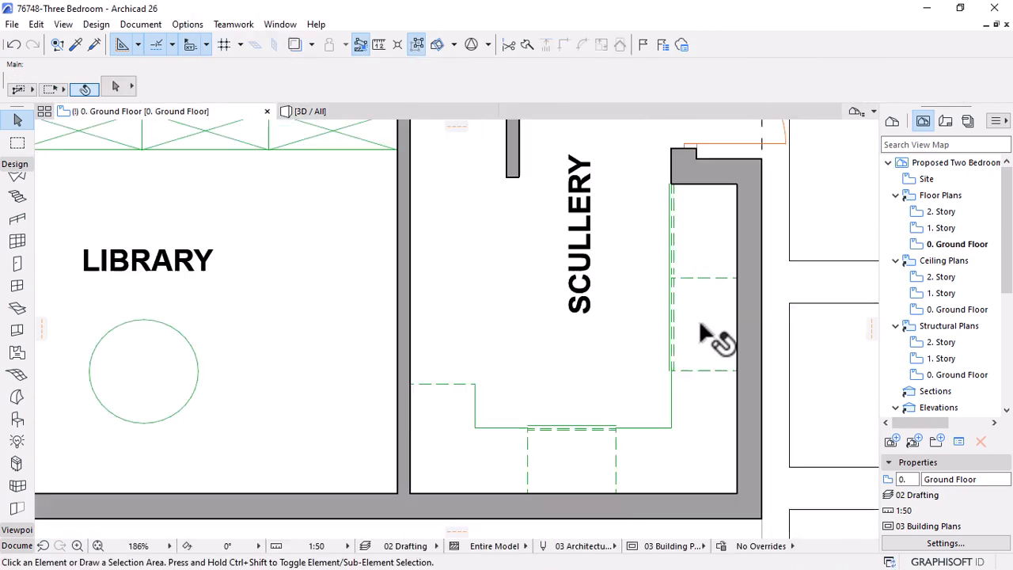
scroll(704, 333, down, 2)
key(ctrl+m)
scroll(609, 423, up, 3)
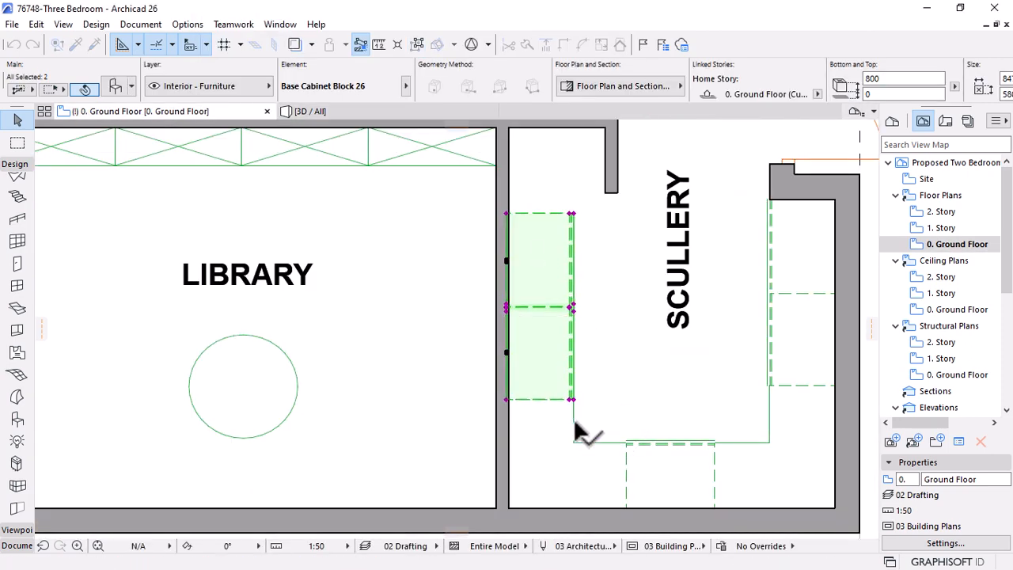
Place a Base Cabinet Corner L 26 copy above the library-wall cabinets, against the wall shared with the kitchen
click(571, 354)
click(566, 227)
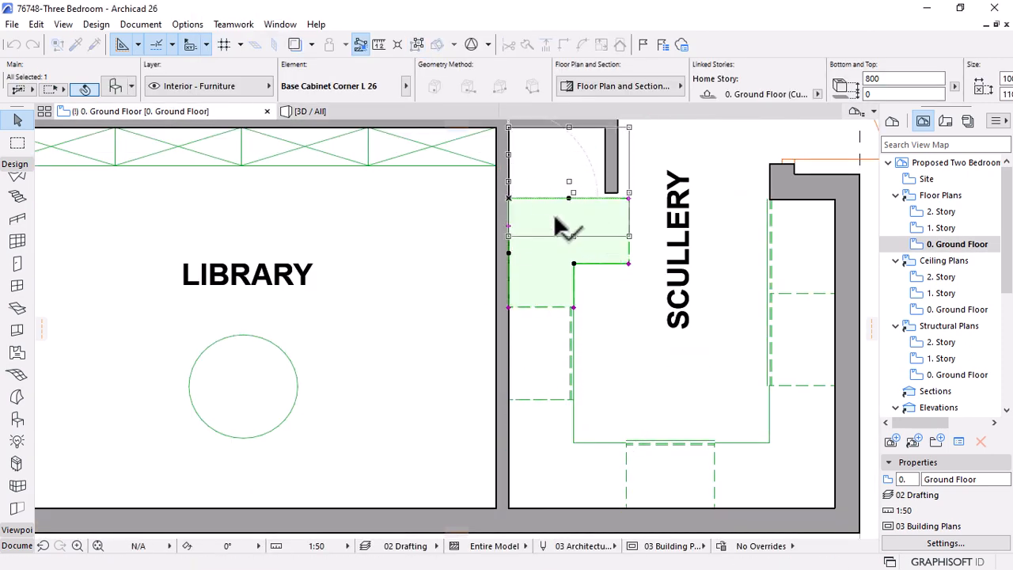
click(628, 128)
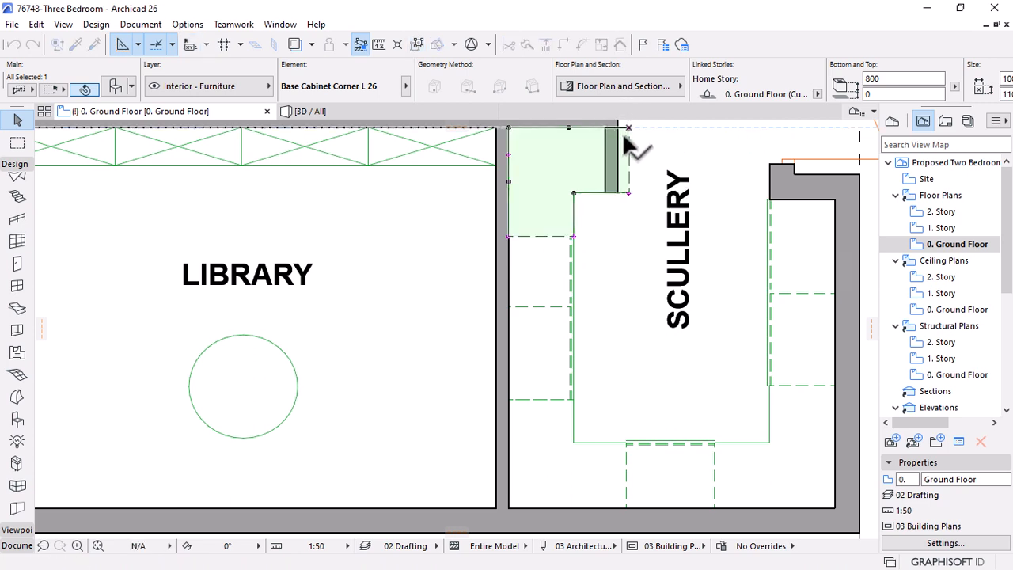
Set the new corner cabinet's Carcass Length Left to 885 so it ends at the short partition wall
click(628, 129)
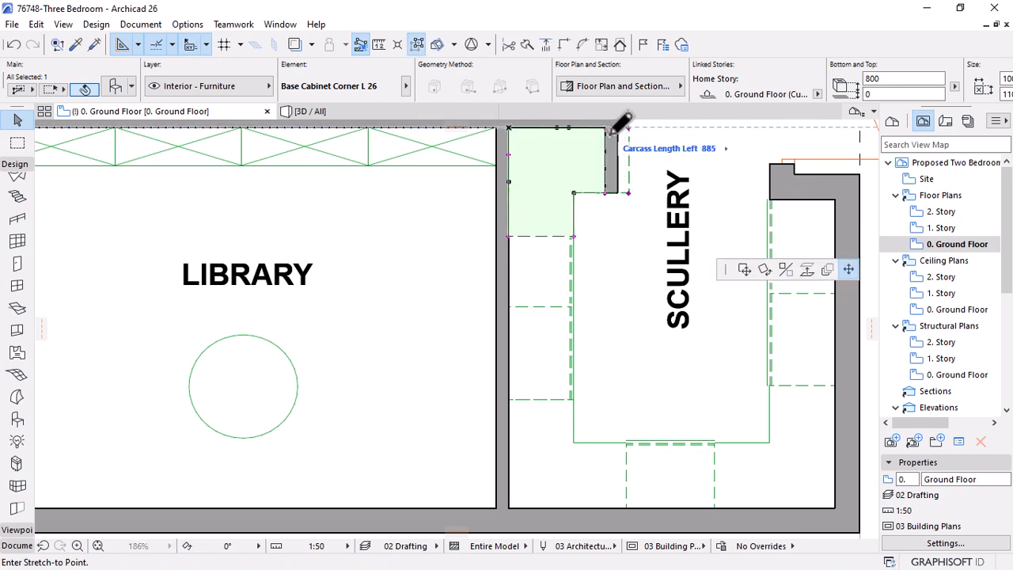
click(608, 132)
scroll(668, 402, down, 3)
middle_drag(633, 244, 663, 290)
scroll(663, 290, up, 2)
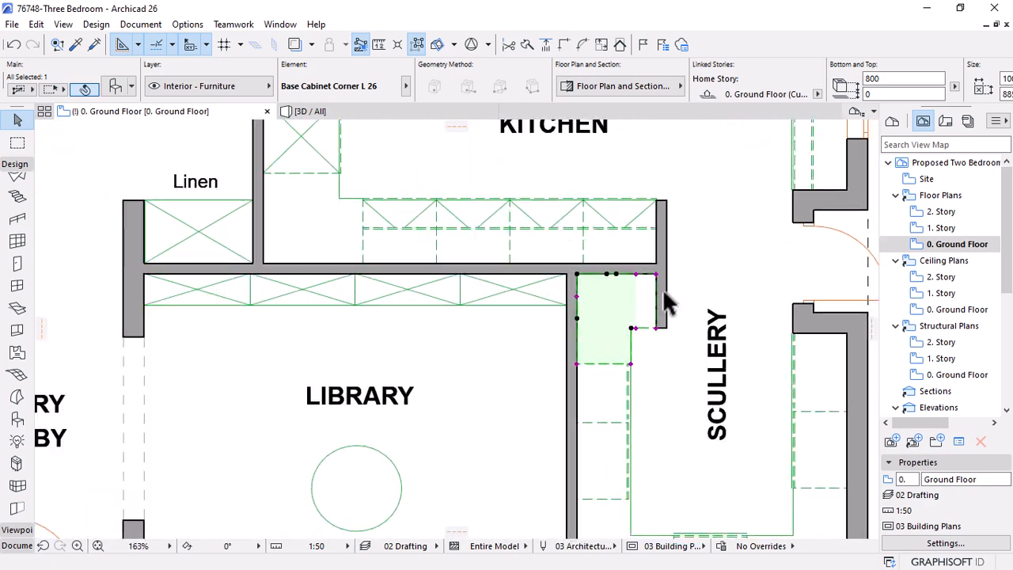
Stretch the left overhang of the new corner cabinet's countertop to the face of the short partition wall
scroll(664, 297, up, 4)
click(597, 243)
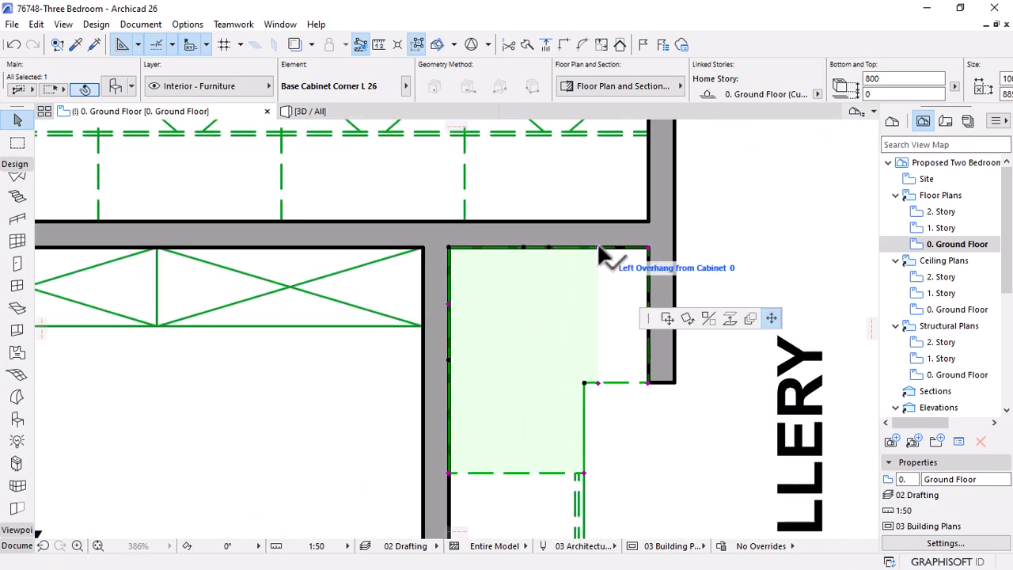
click(649, 247)
scroll(602, 294, down, 4)
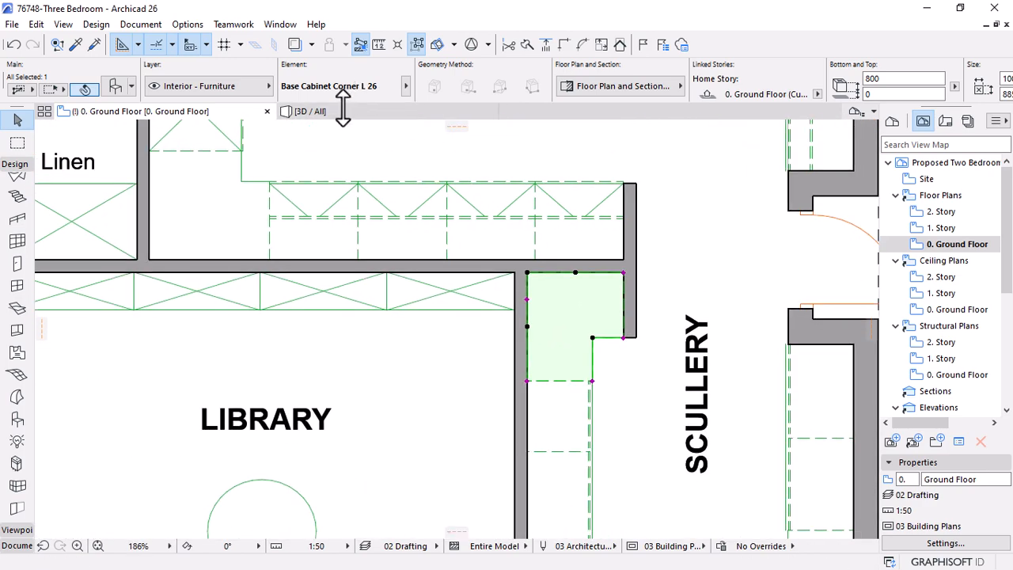
Inspect the scullery cabinets and the whole house in 3D, return to the ground floor plan, and deselect the corner cabinet
click(342, 111)
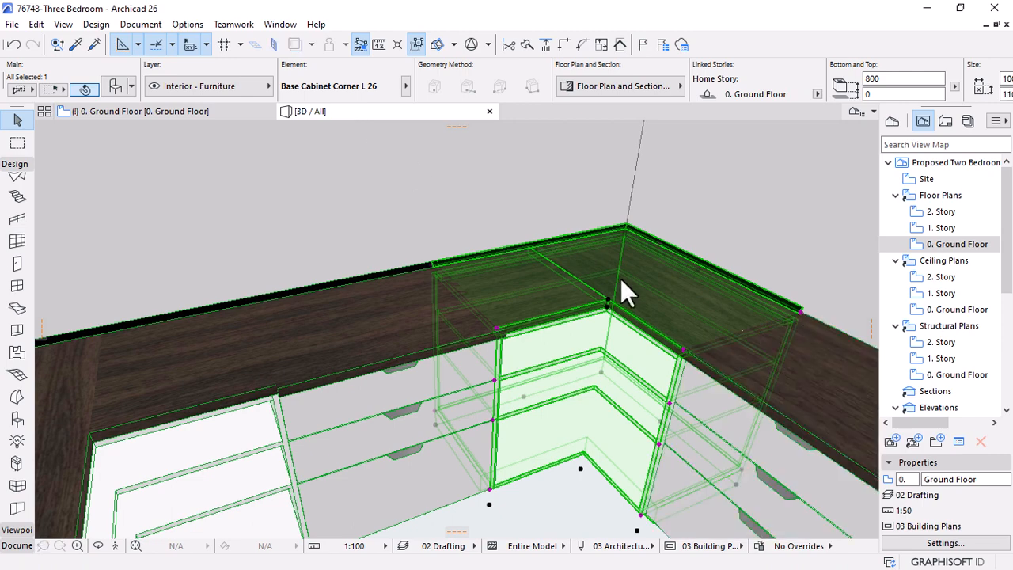
shift+middle_drag(620, 278, 694, 323)
scroll(487, 333, down, 5)
shift+middle_drag(599, 285, 511, 356)
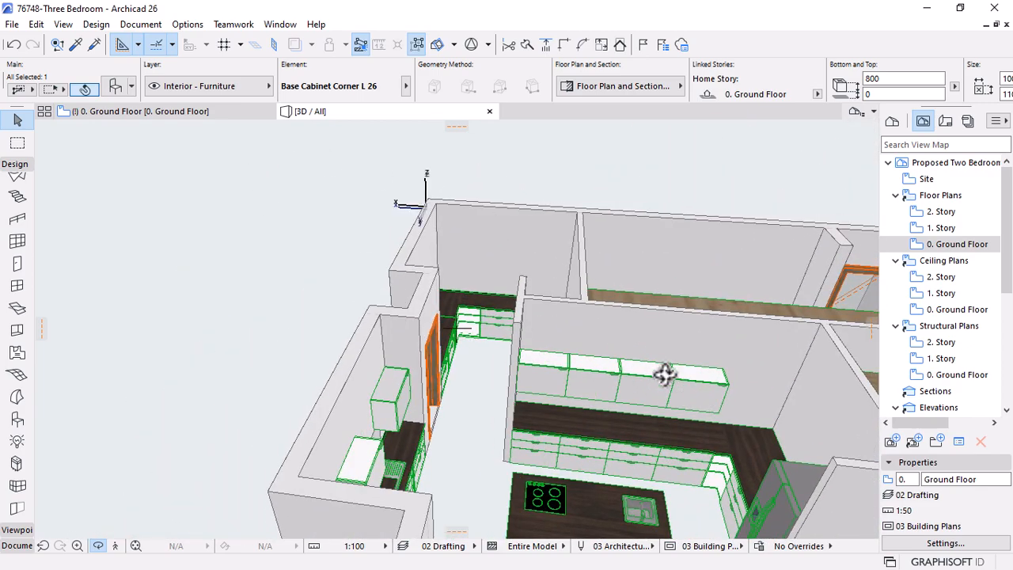
shift+middle_drag(694, 358, 524, 402)
shift+middle_drag(704, 340, 424, 228)
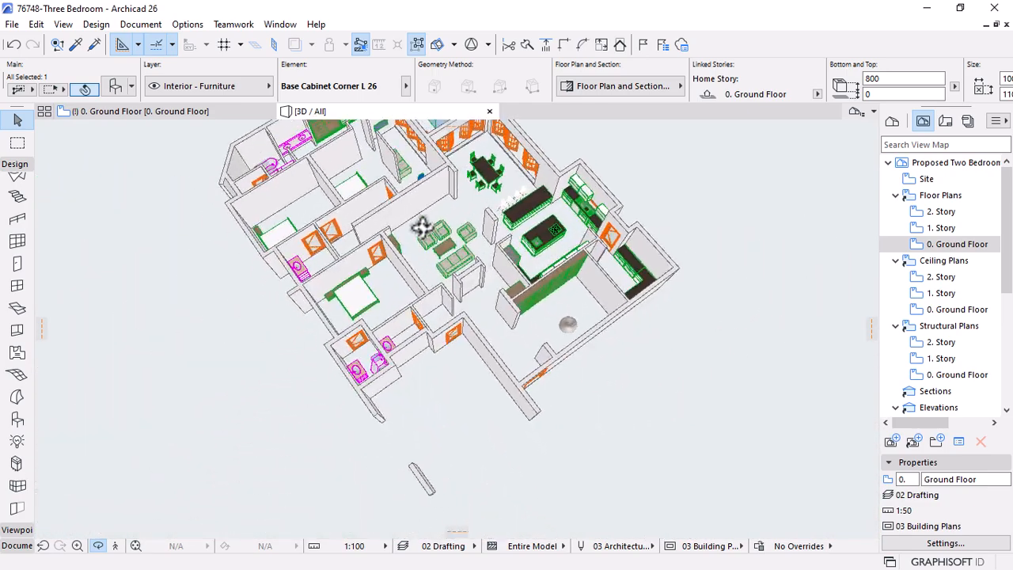
click(149, 111)
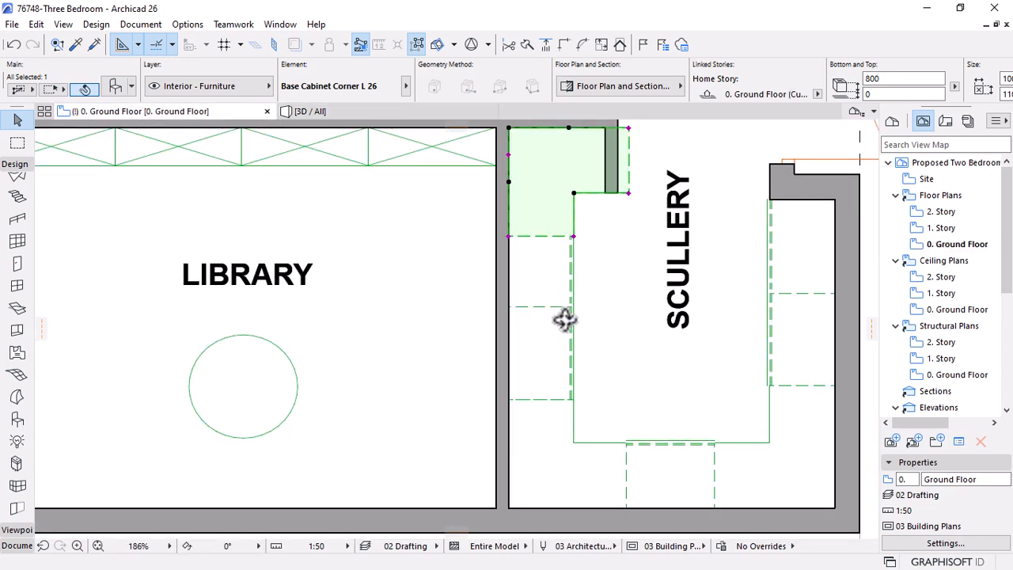
scroll(565, 319, down, 3)
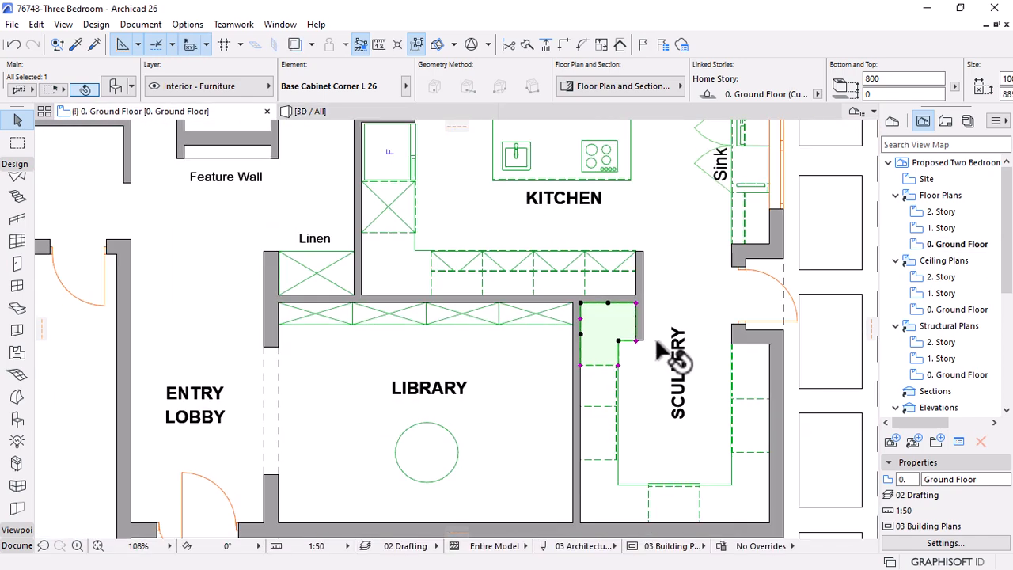
key(Delete)
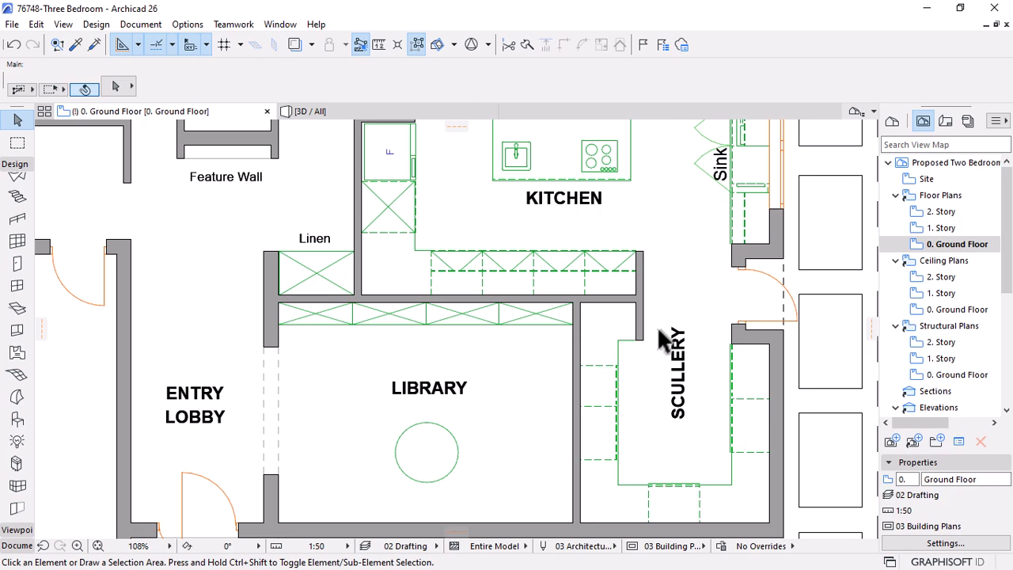
Look over the ground floor plan from the scullery up to the bedrooms for rooms that still need furniture
scroll(663, 340, down, 2)
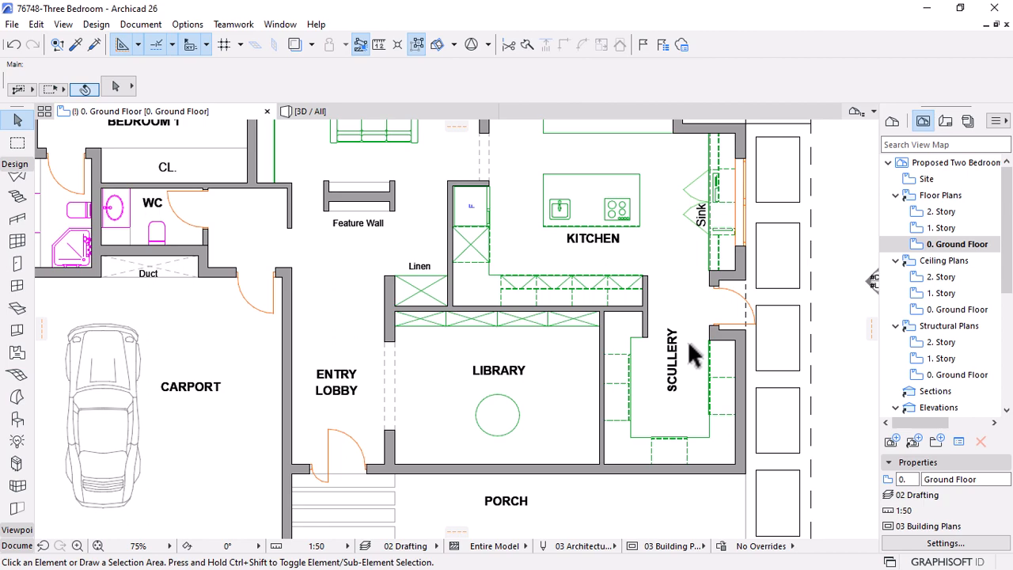
scroll(723, 374, down, 3)
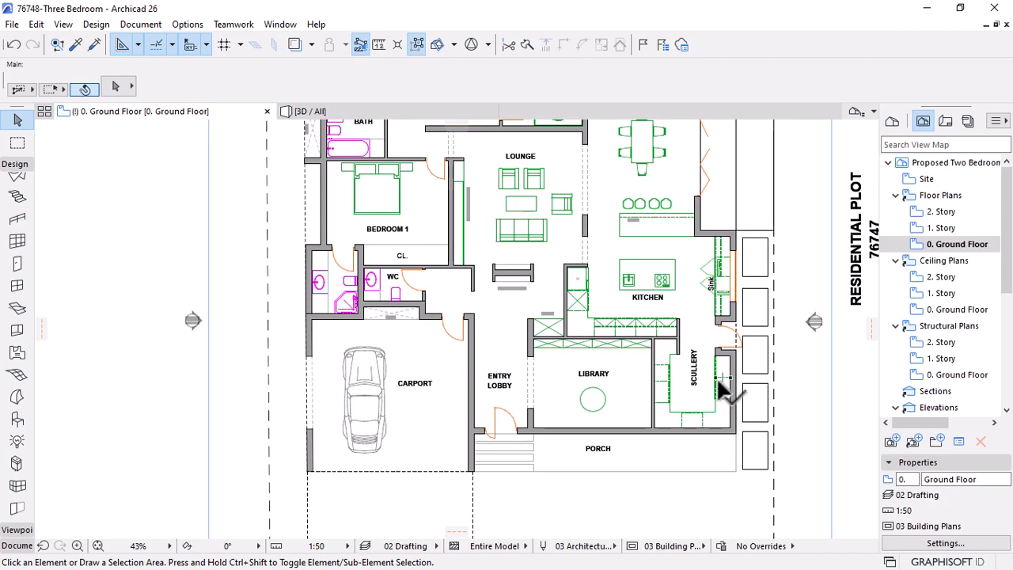
scroll(389, 170, up, 2)
scroll(449, 205, up, 1)
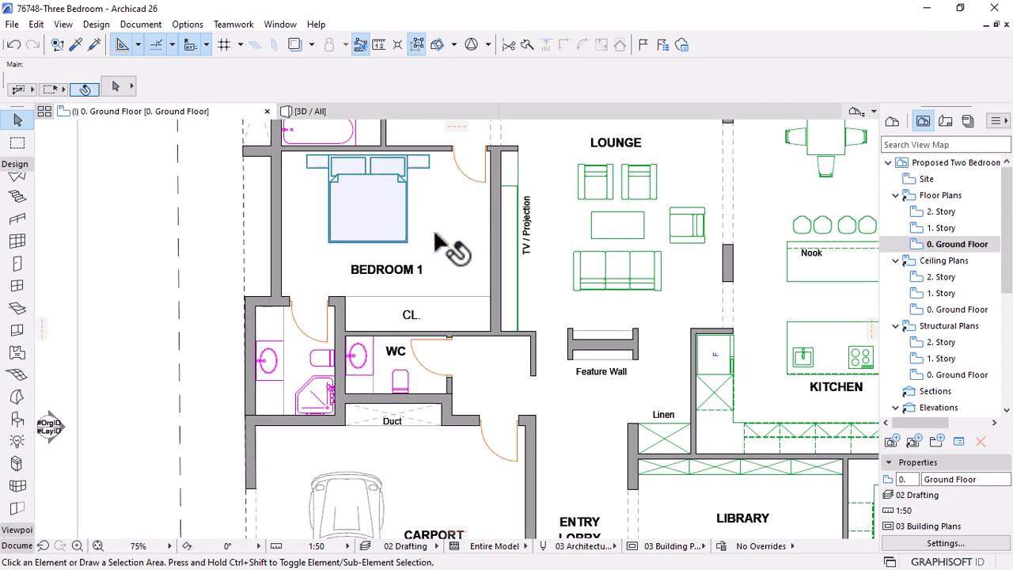
scroll(521, 360, down, 2)
scroll(521, 360, down, 1)
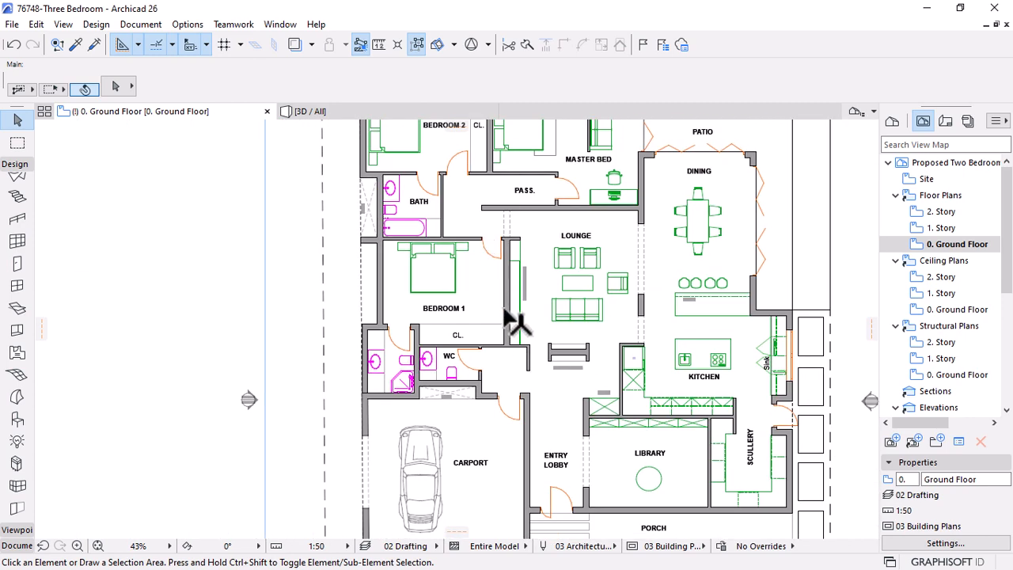
scroll(513, 318, down, 1)
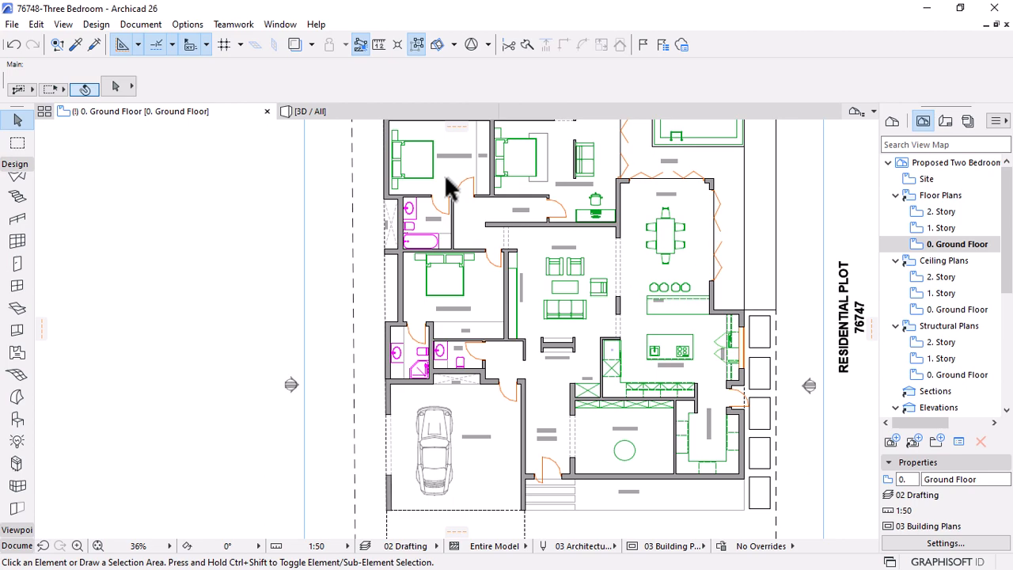
scroll(524, 226, up, 1)
scroll(491, 381, down, 2)
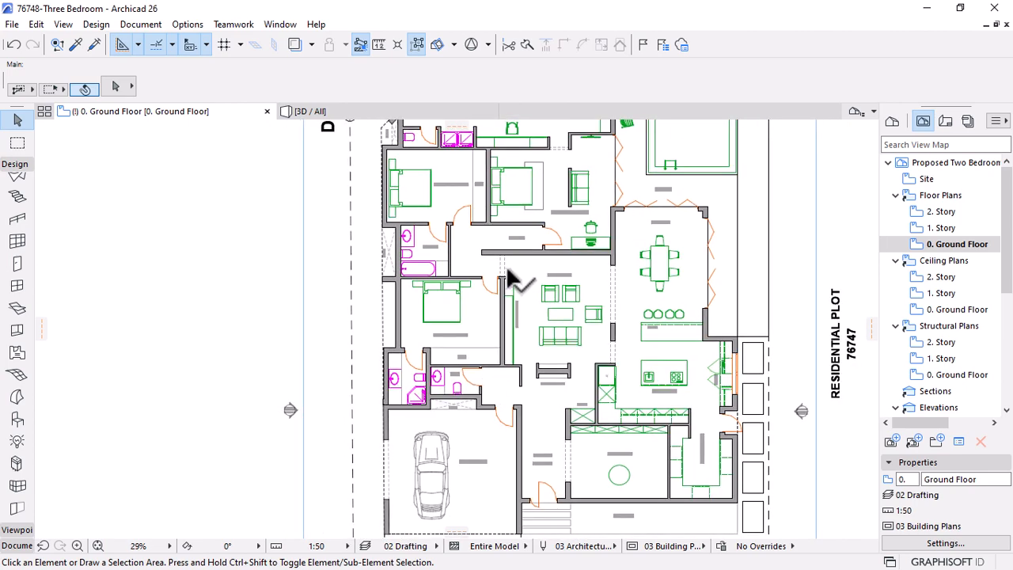
scroll(508, 269, down, 1)
Pick up the settings of the WIC wardrobe as object defaults and change the object to Wardrobe Variable 26 with the Square shape
scroll(538, 204, up, 5)
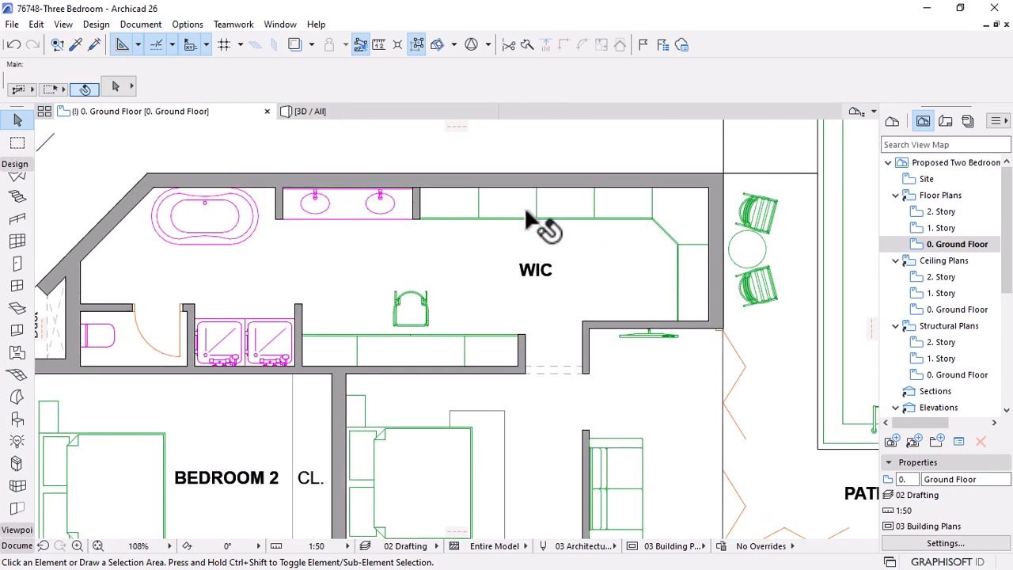
click(503, 208)
alt+click(504, 207)
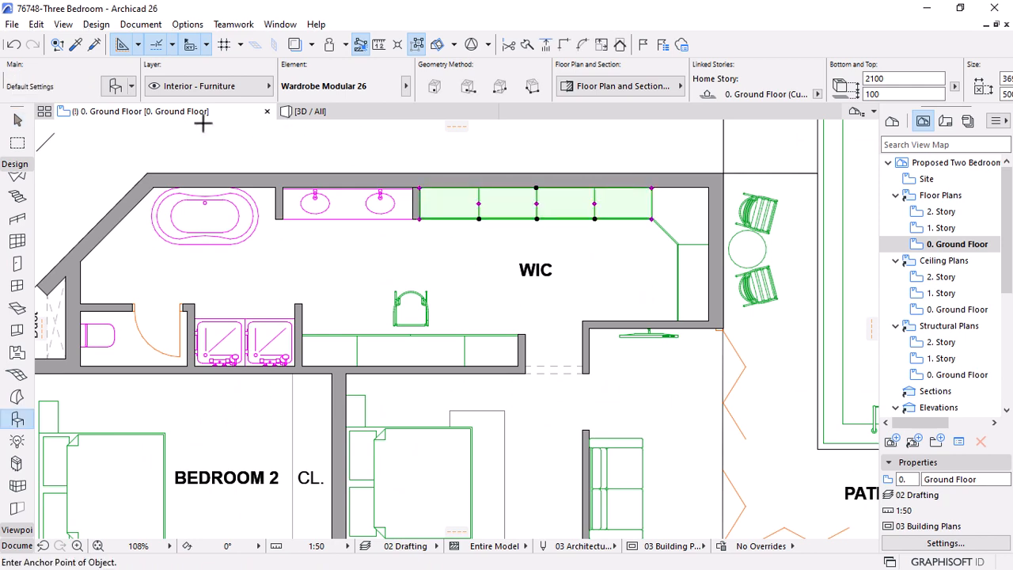
key(Escape)
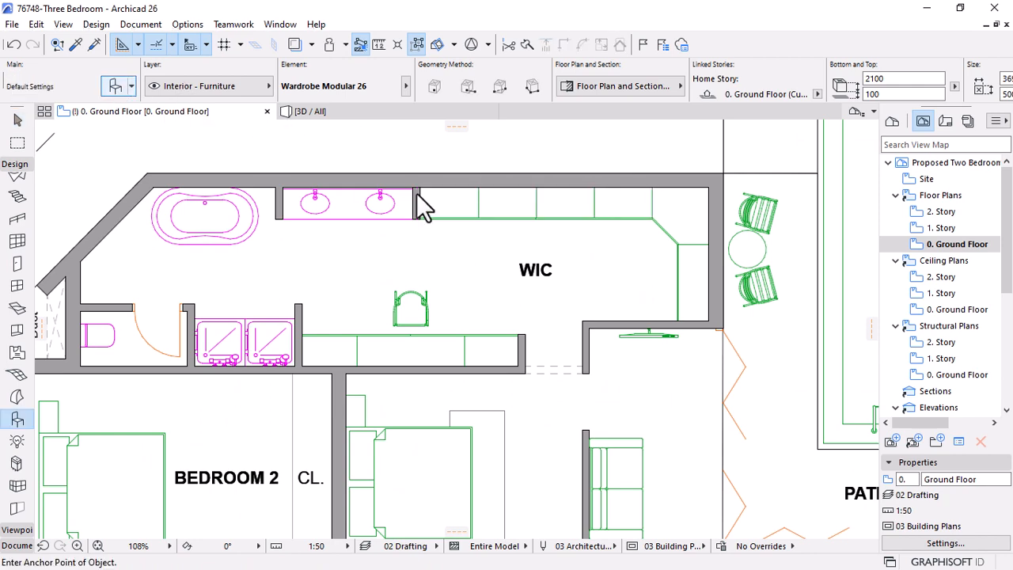
key(ctrl+t)
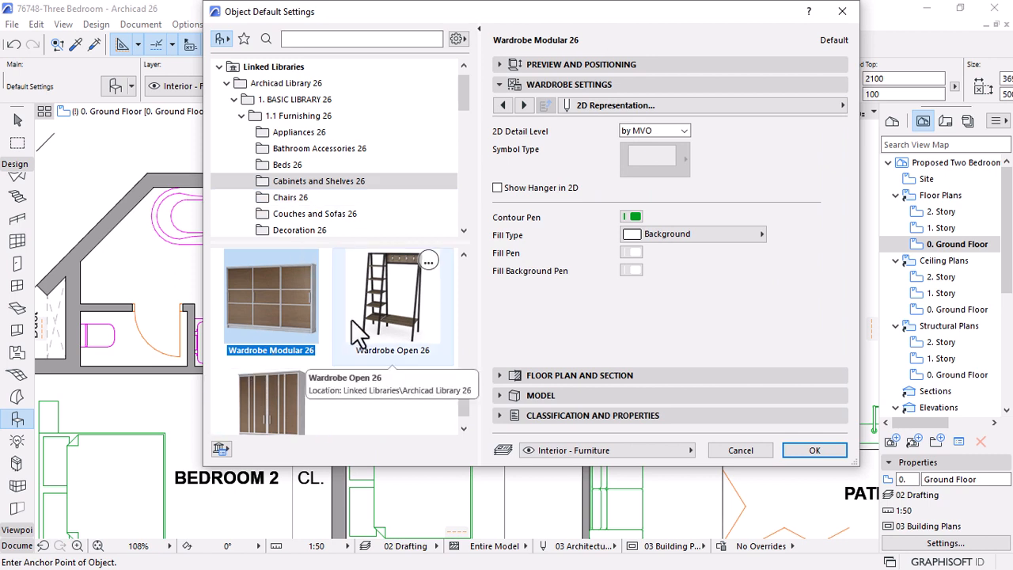
scroll(355, 327, down, 1)
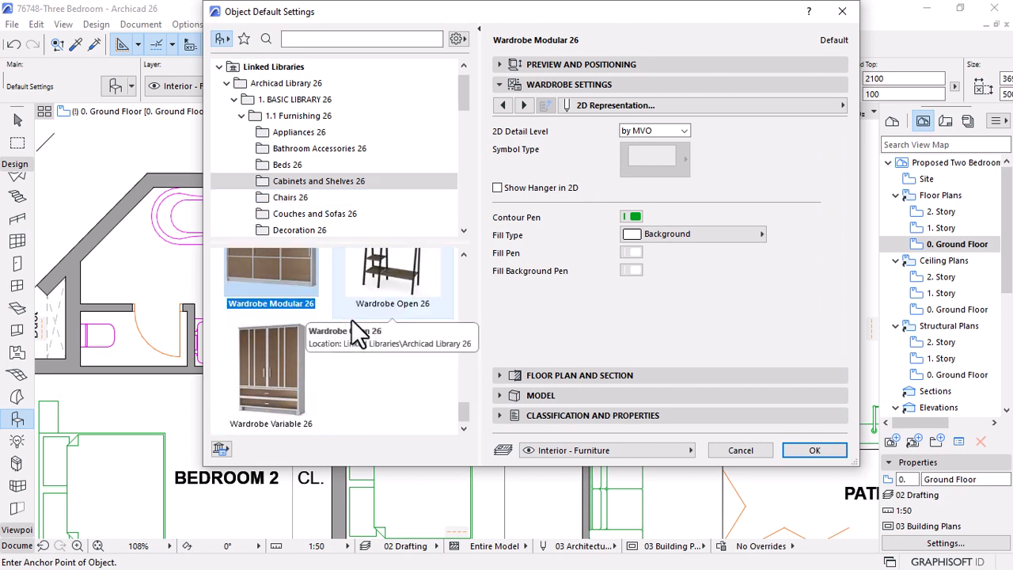
click(283, 364)
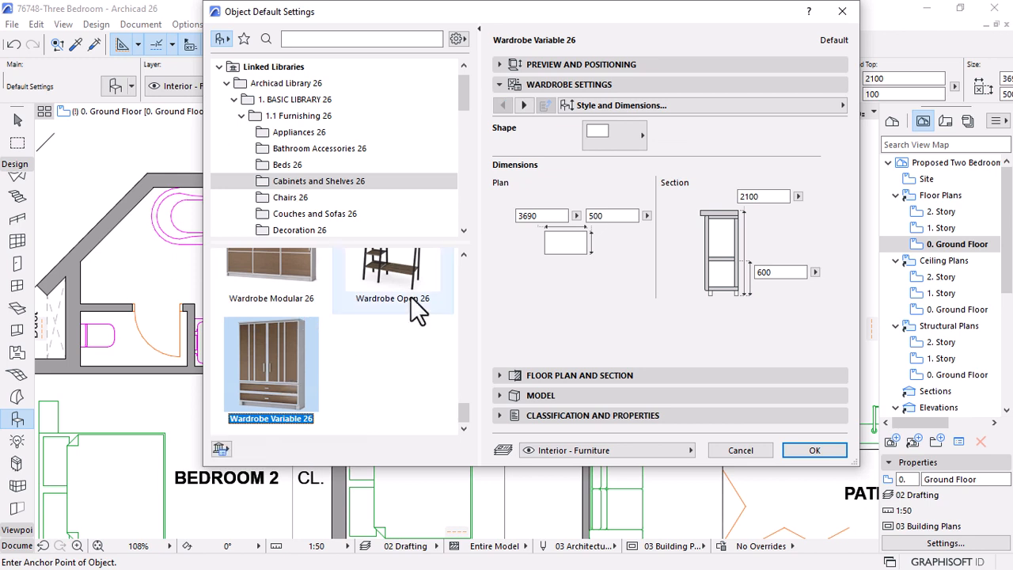
click(606, 143)
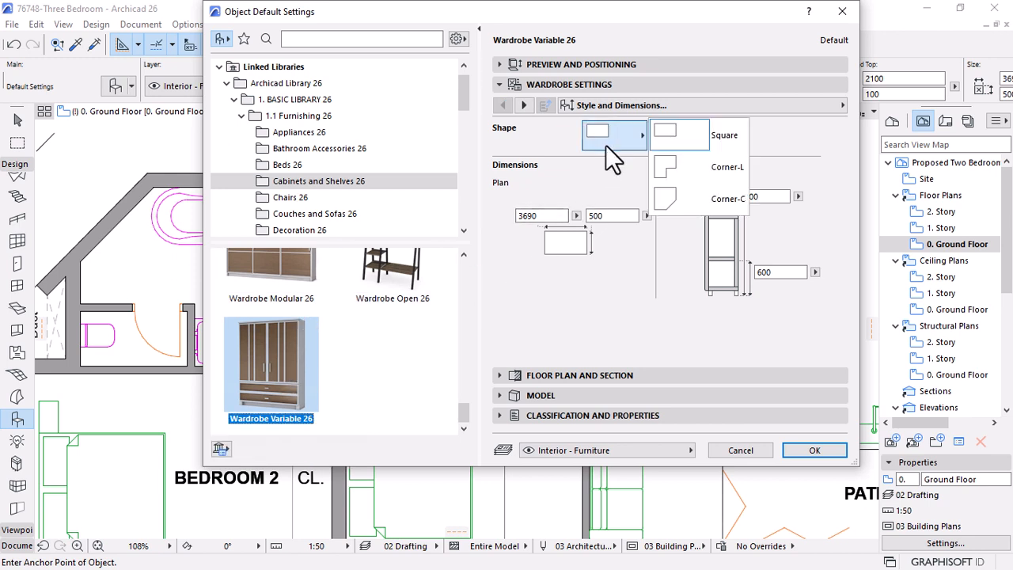
click(673, 138)
Go through the wardrobe's option pages and change the door knob to the upright bar-type pull handle
click(526, 111)
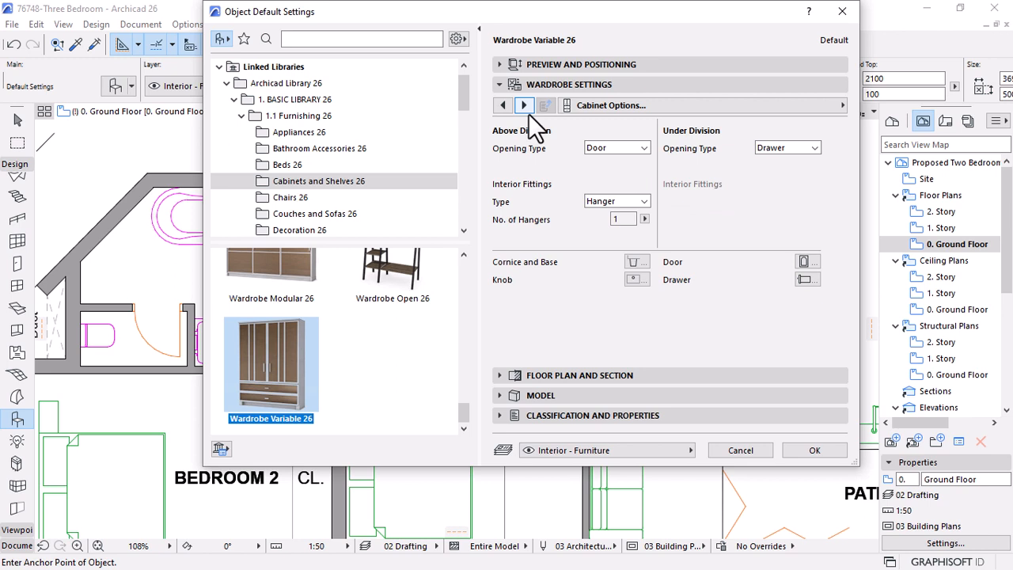
click(529, 113)
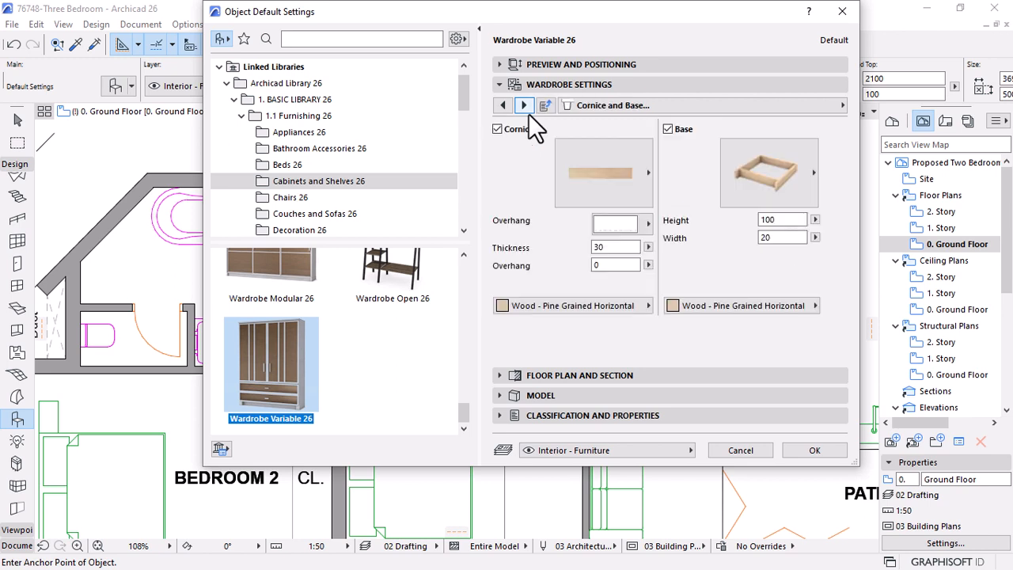
click(529, 113)
click(528, 114)
click(528, 113)
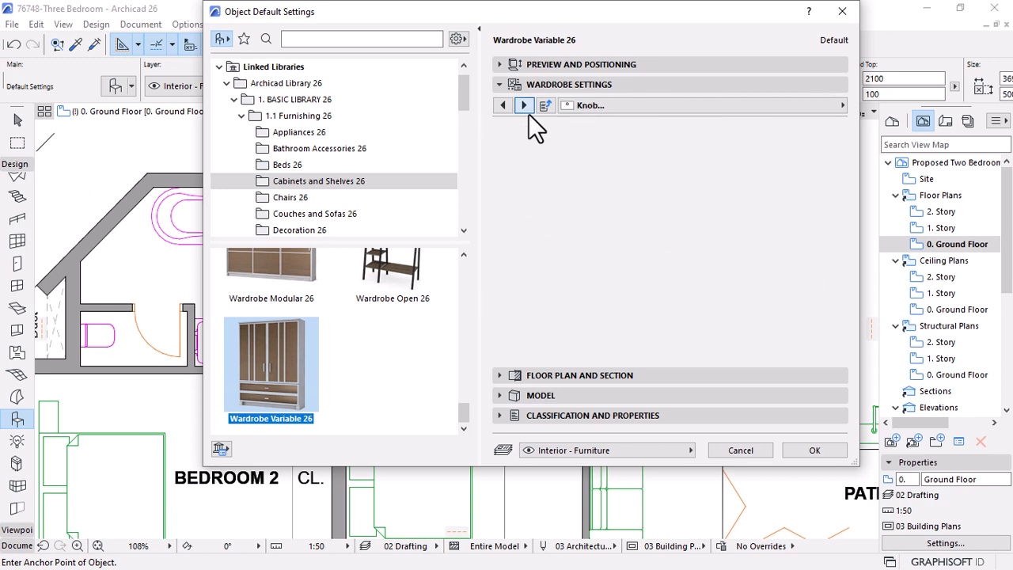
click(599, 169)
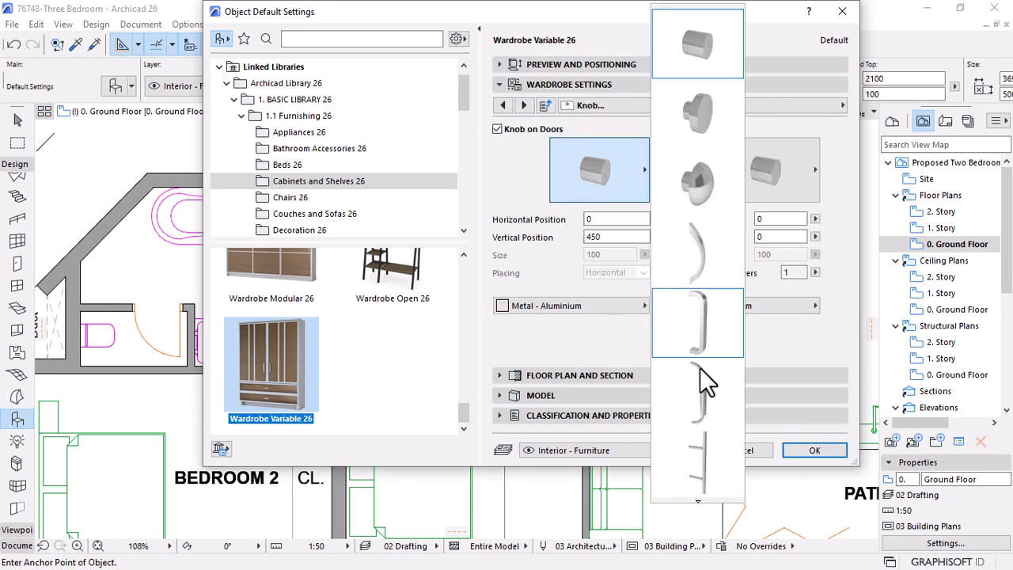
click(688, 341)
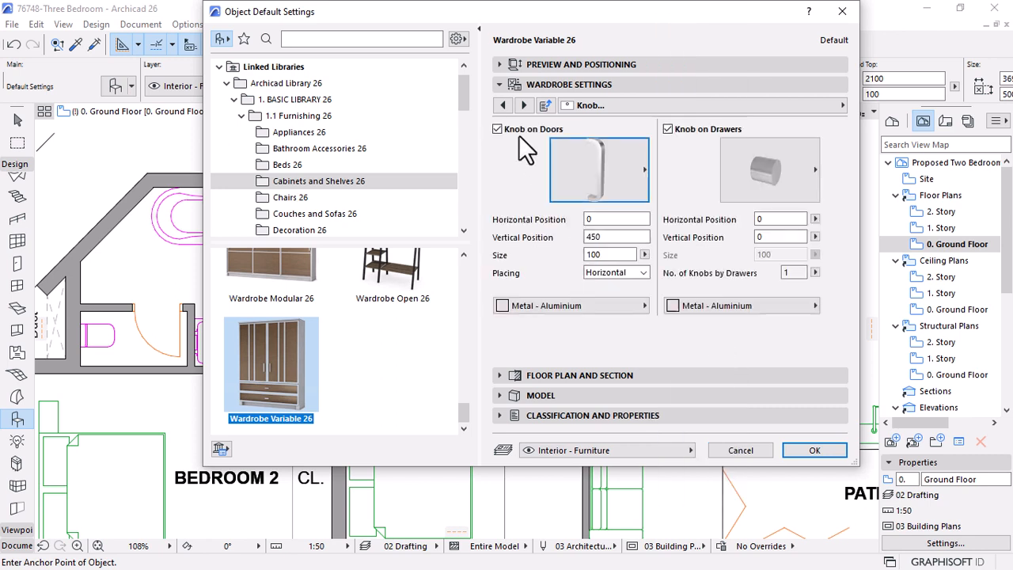
Set the wardrobe's 2D detail level to Symbolic with the open double-door symbol, show the hanger in 2D, and accept the settings
click(520, 110)
click(503, 105)
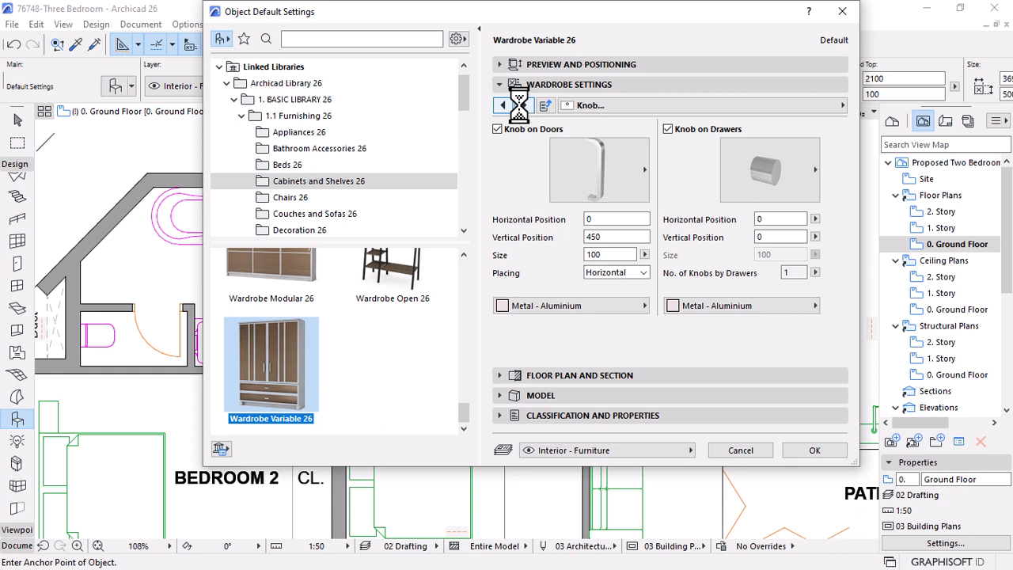
click(523, 106)
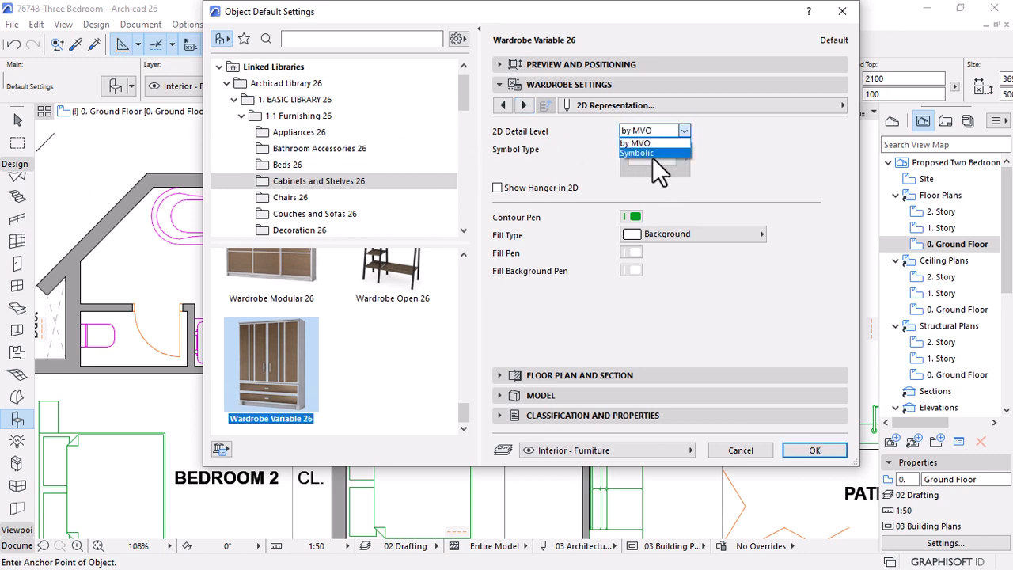
click(659, 163)
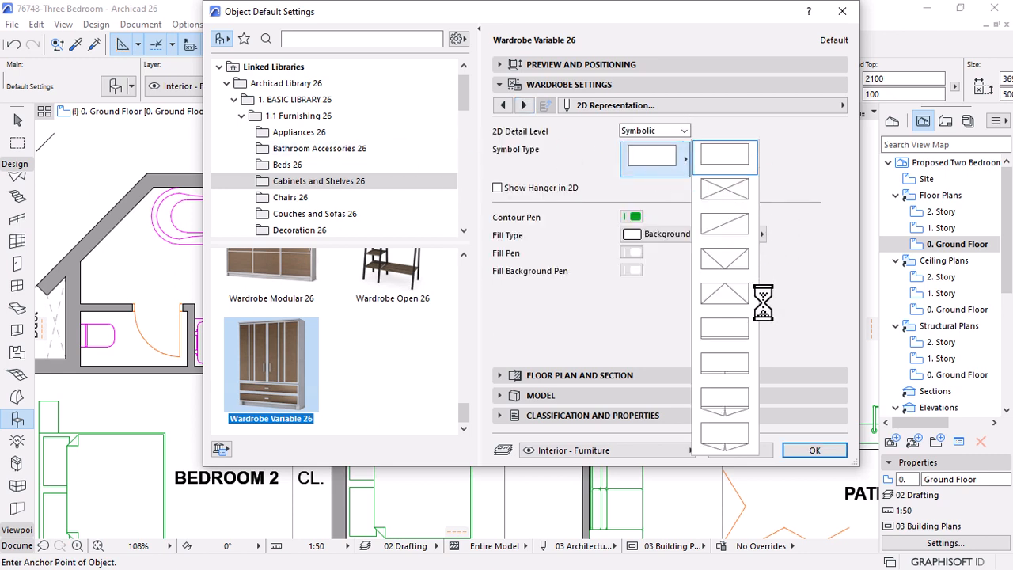
click(723, 402)
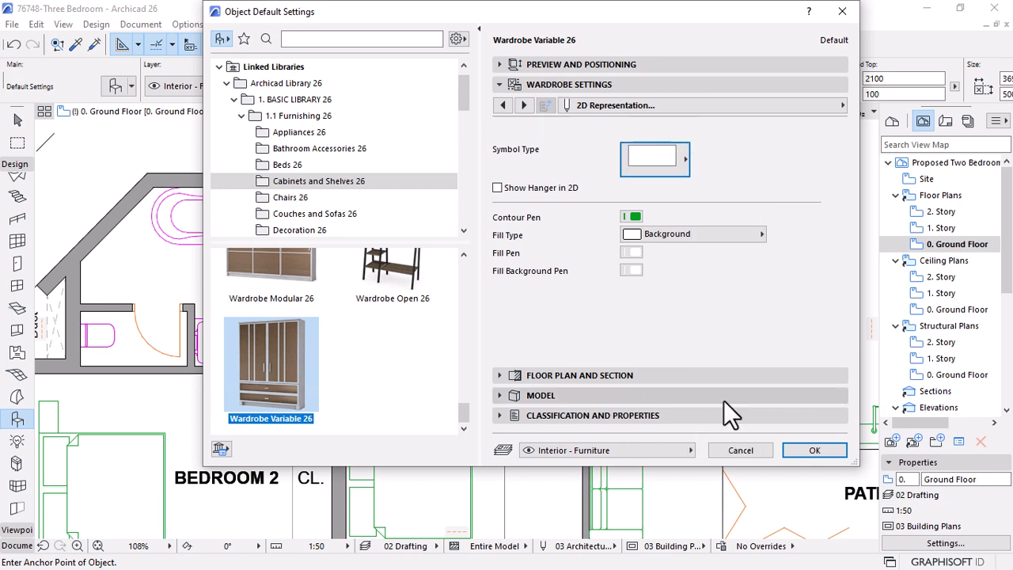
click(507, 193)
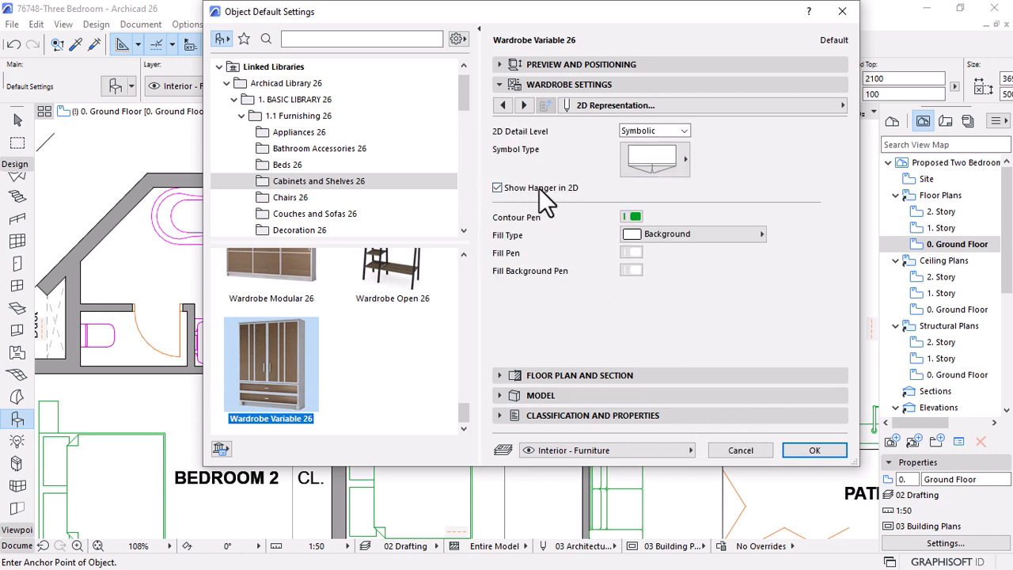
click(530, 63)
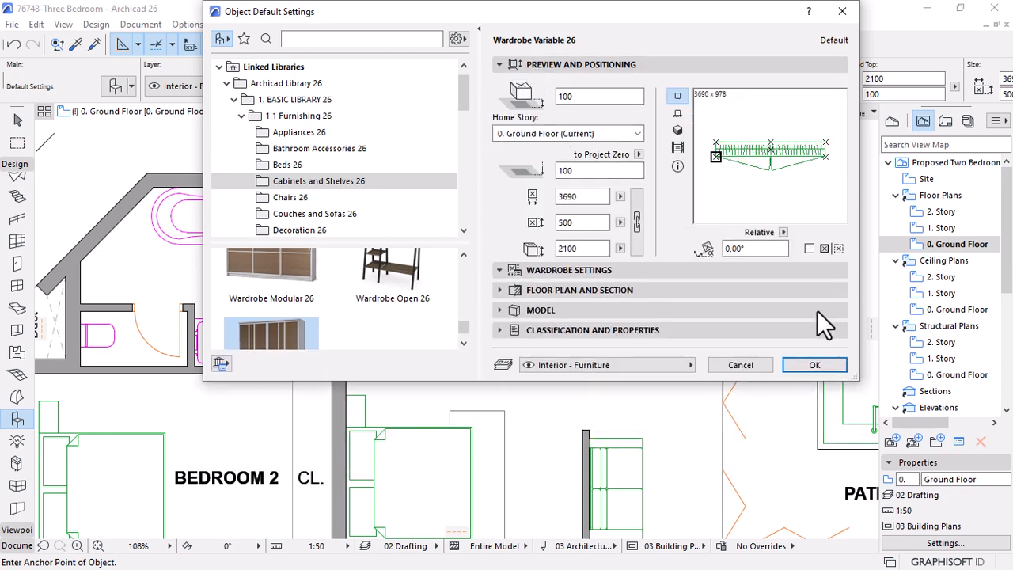
click(814, 365)
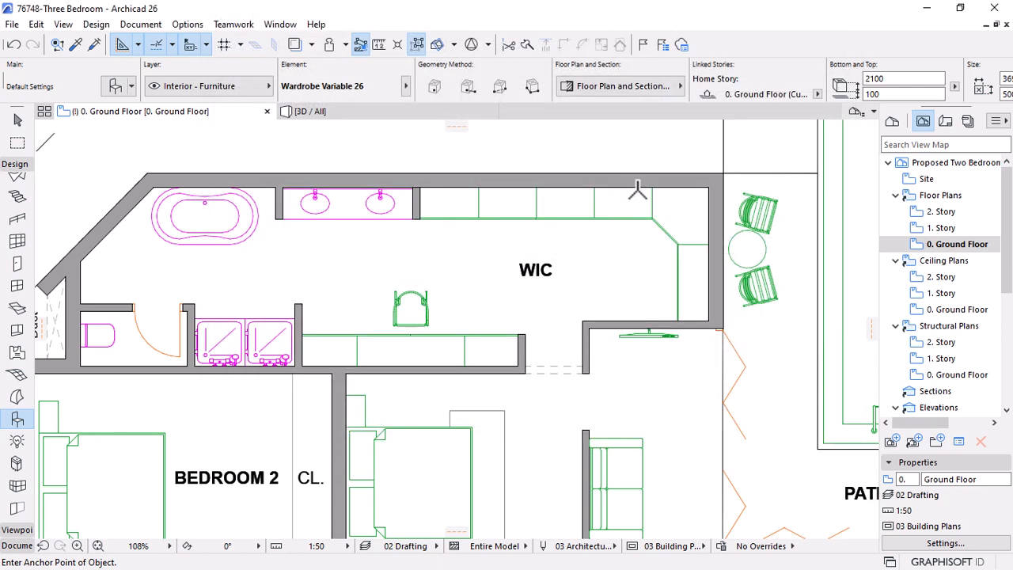
Place the wardrobe next to Bedroom 2's closet and rotate it by -90° so it runs along the closet
scroll(637, 190, down, 5)
scroll(522, 285, up, 6)
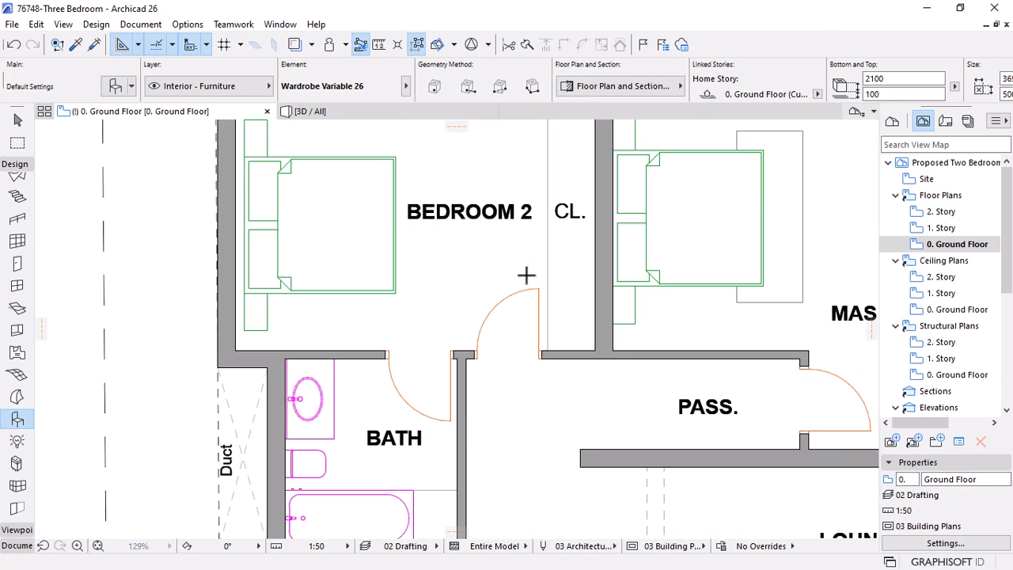
click(526, 276)
key(Escape)
click(527, 276)
key(ctrl+e)
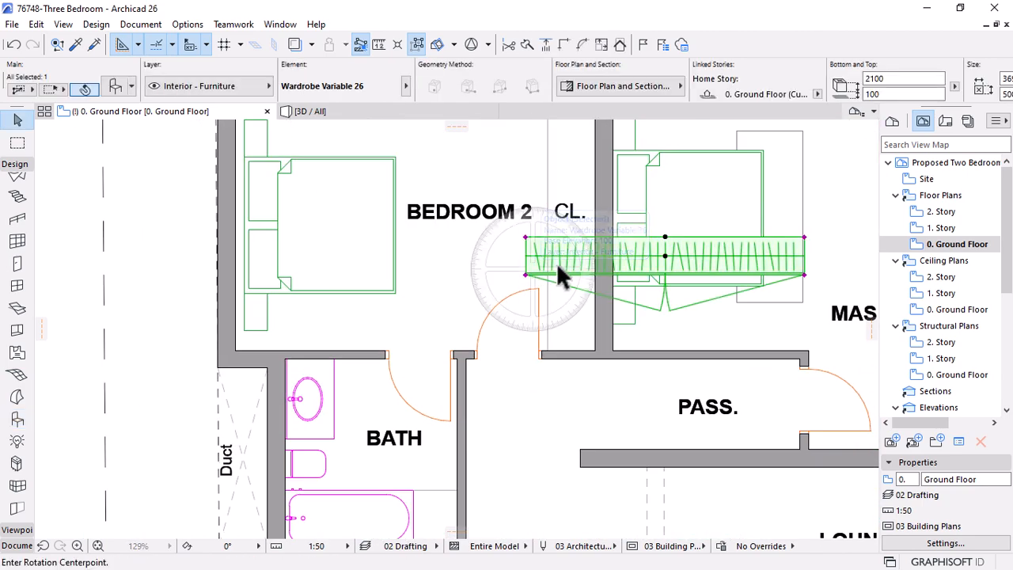
click(558, 266)
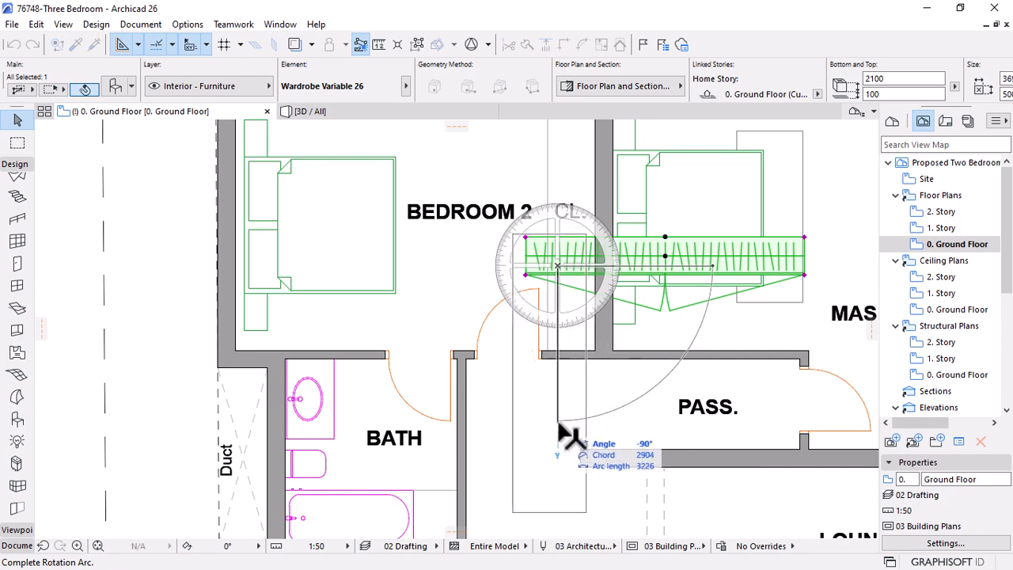
click(572, 435)
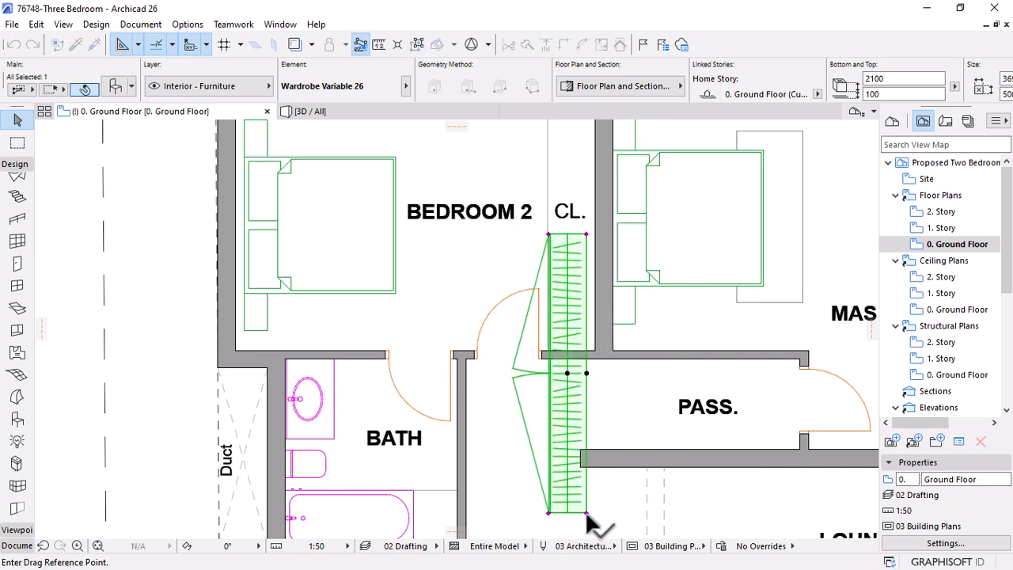
Move the wardrobe into the closet's lower inner corner and shorten it to 1845 wide, about half its length
click(586, 514)
click(591, 353)
scroll(578, 421, down, 3)
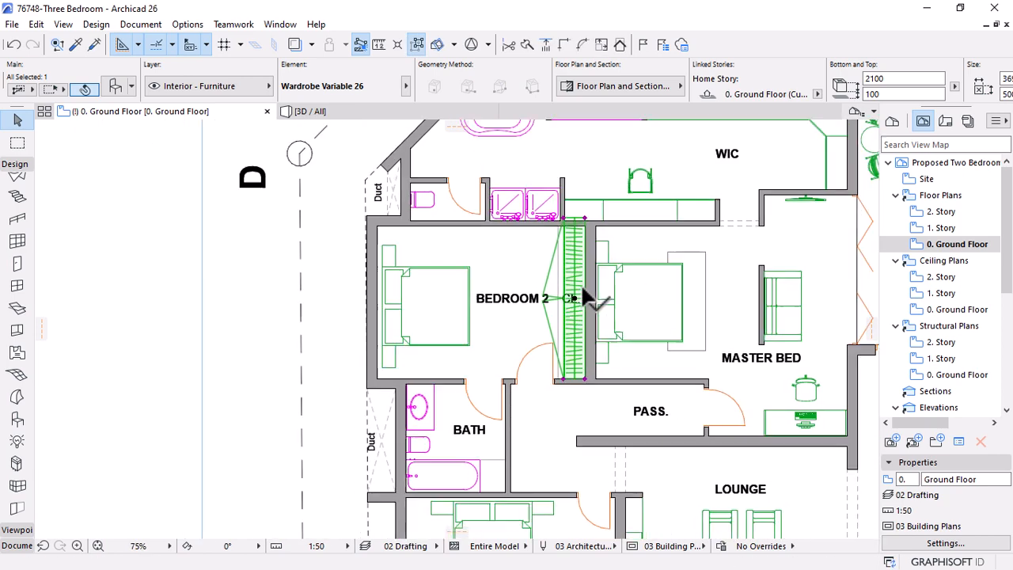
scroll(579, 242, up, 3)
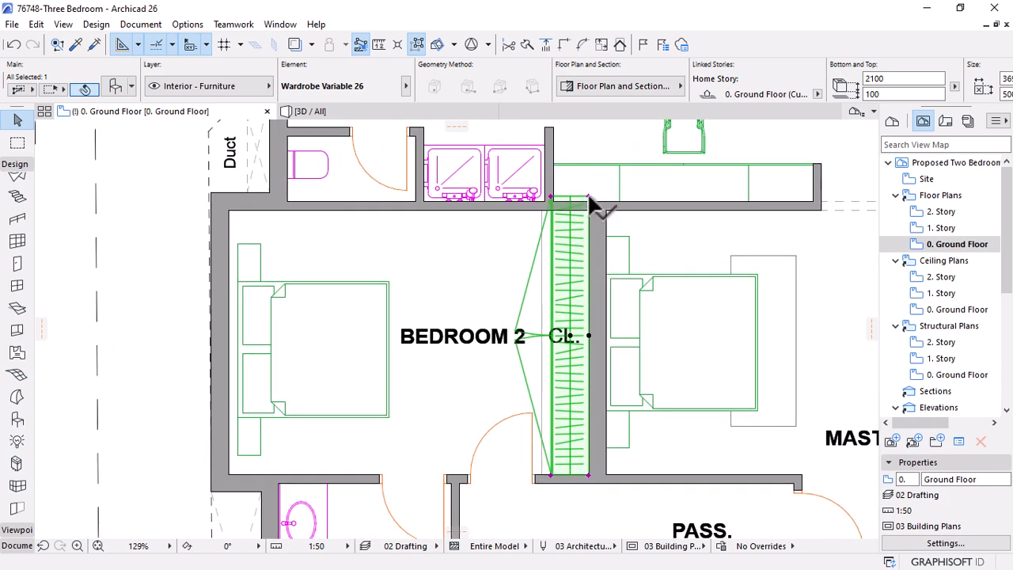
click(588, 197)
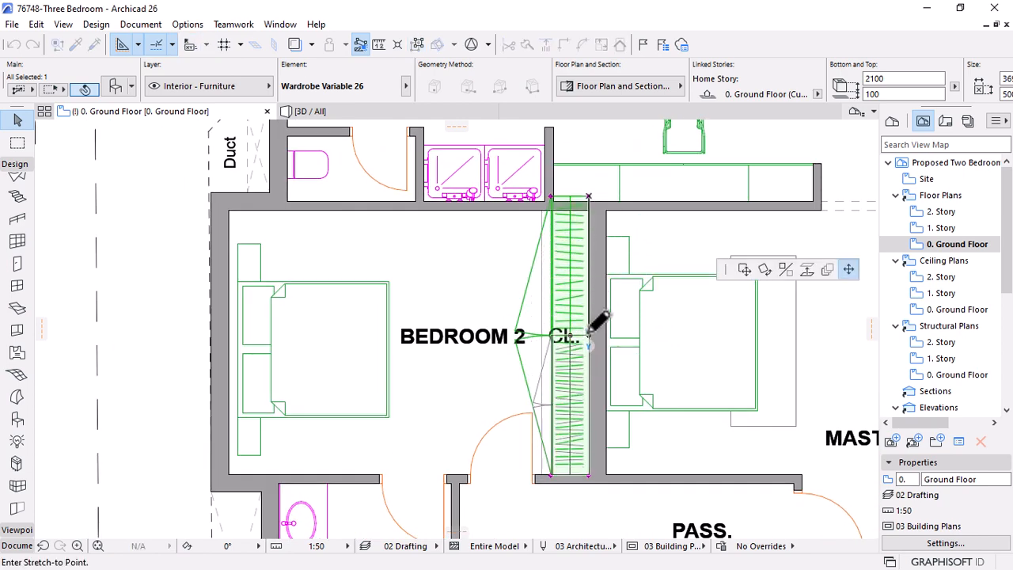
click(589, 333)
Copy the shortened wardrobe end to end above the first and shift the copy down against the closet's upper wall
click(588, 475)
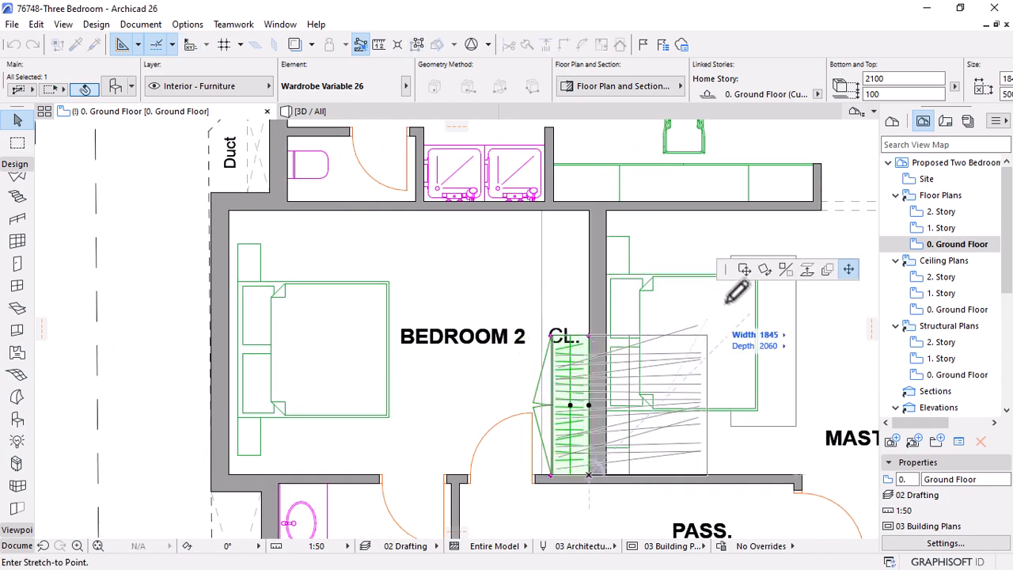
click(744, 270)
click(589, 332)
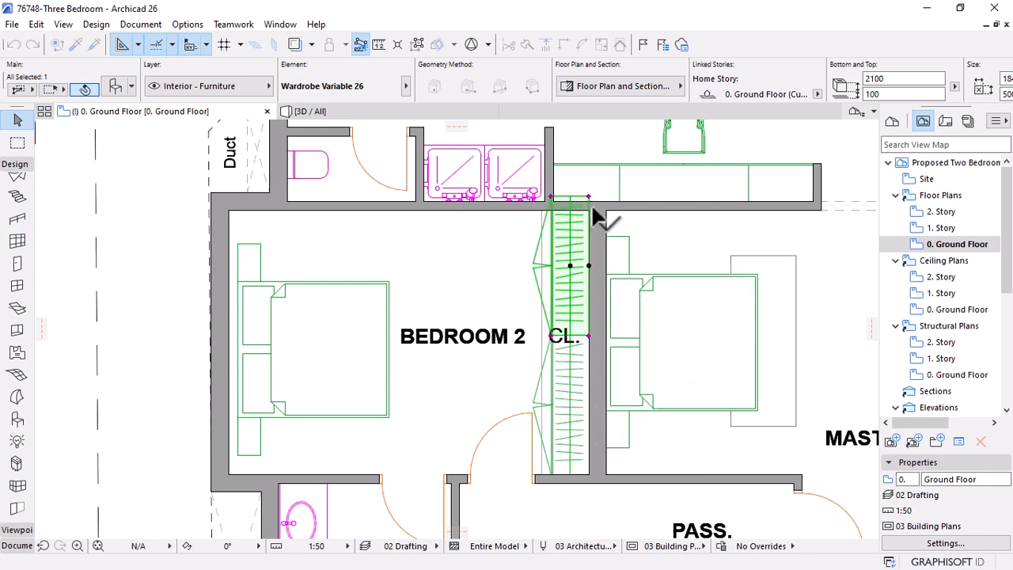
click(587, 195)
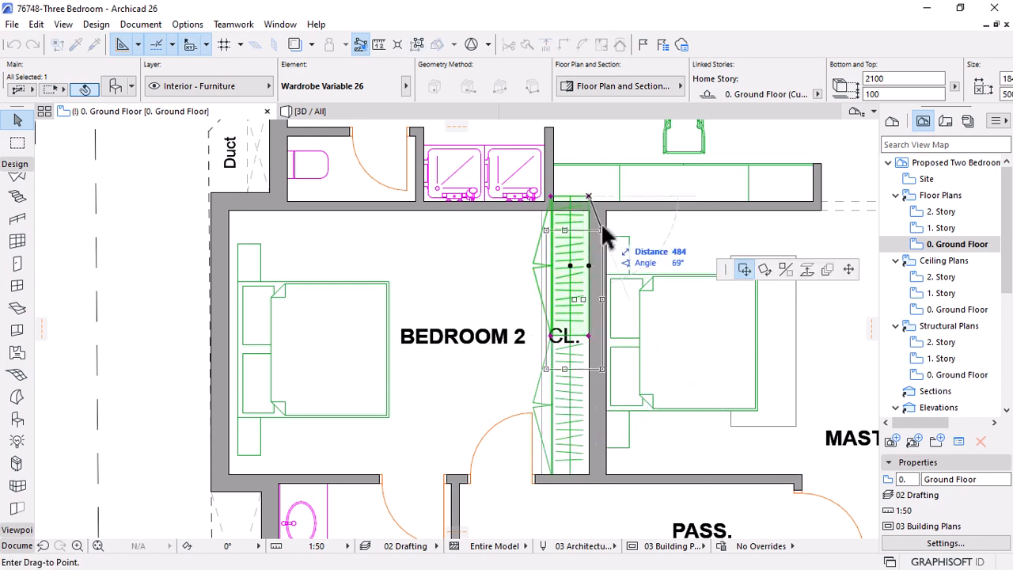
click(589, 208)
scroll(598, 358, up, 3)
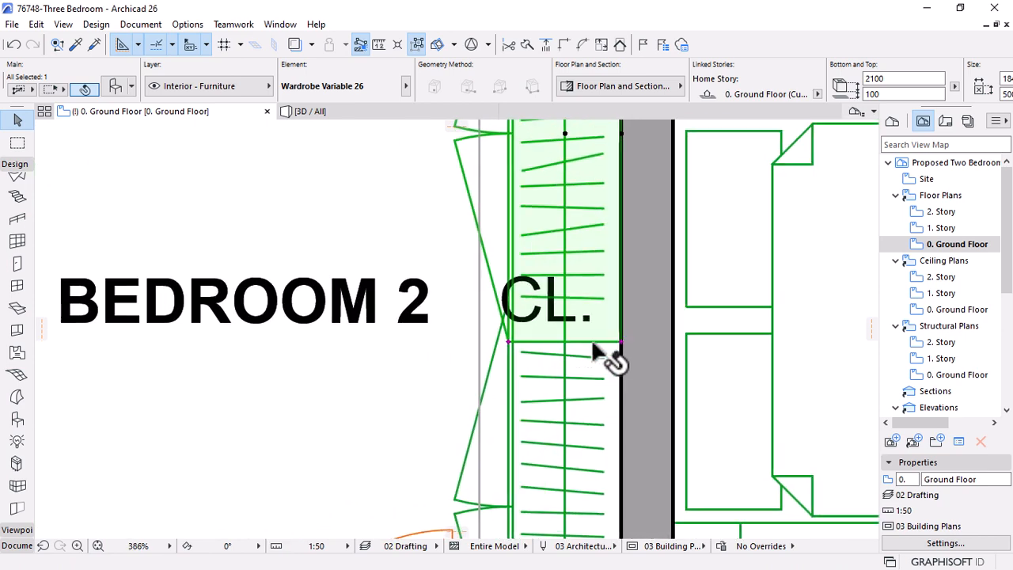
click(620, 343)
scroll(614, 309, down, 4)
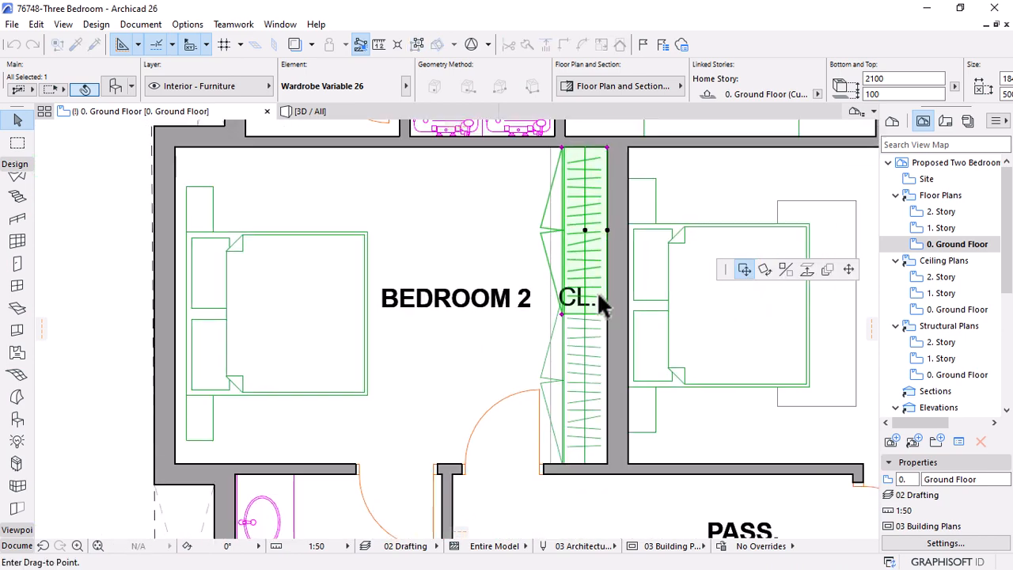
click(606, 315)
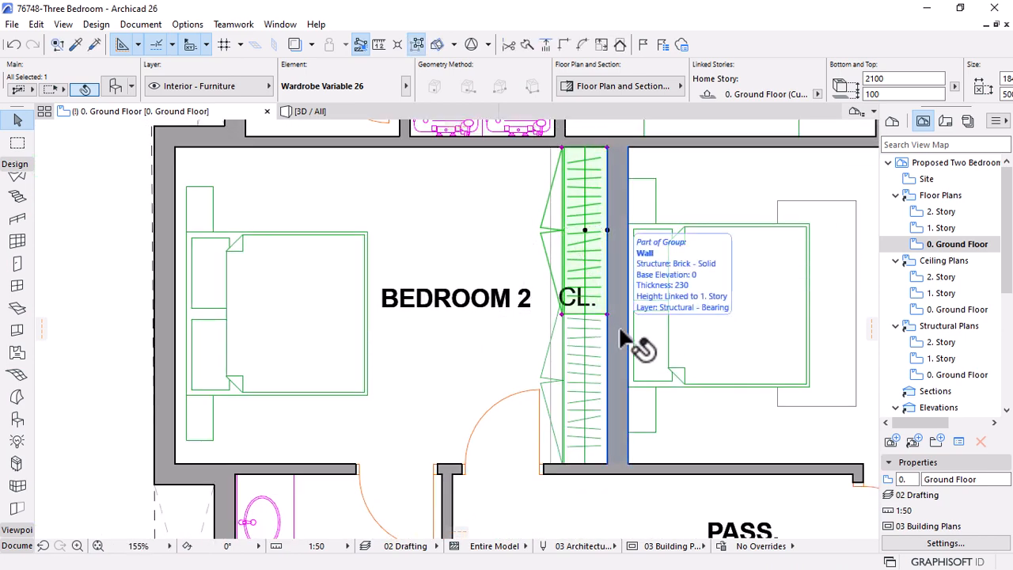
Stretch both closet wardrobes to 1750 wide so that they meet at the middle of the closet
scroll(621, 332, up, 4)
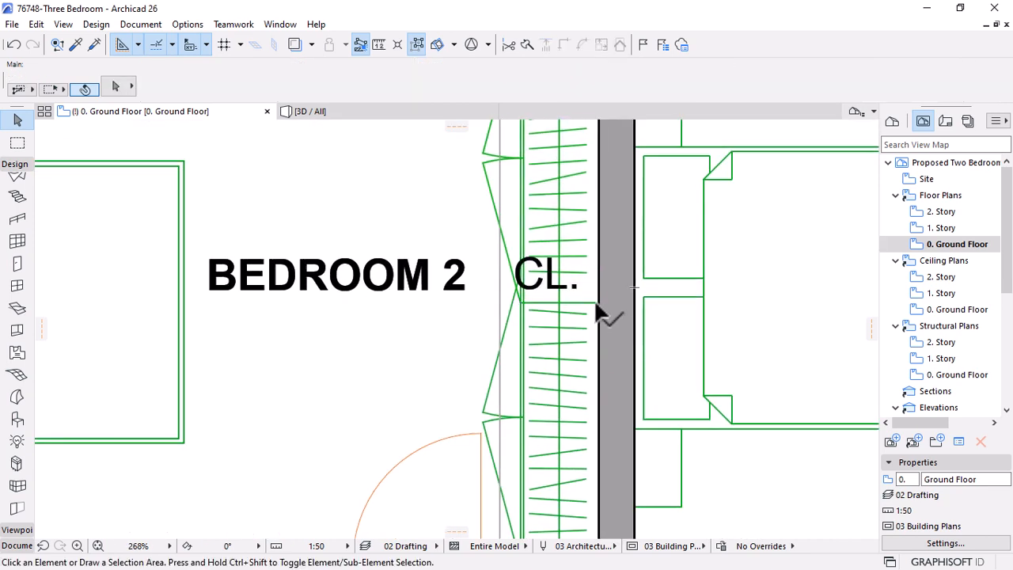
click(599, 302)
click(848, 270)
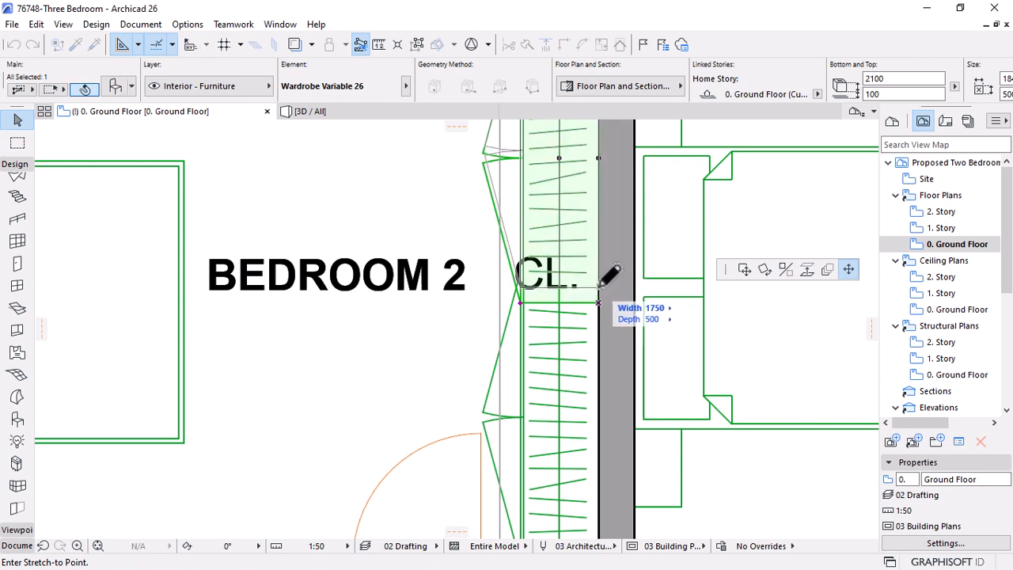
click(599, 275)
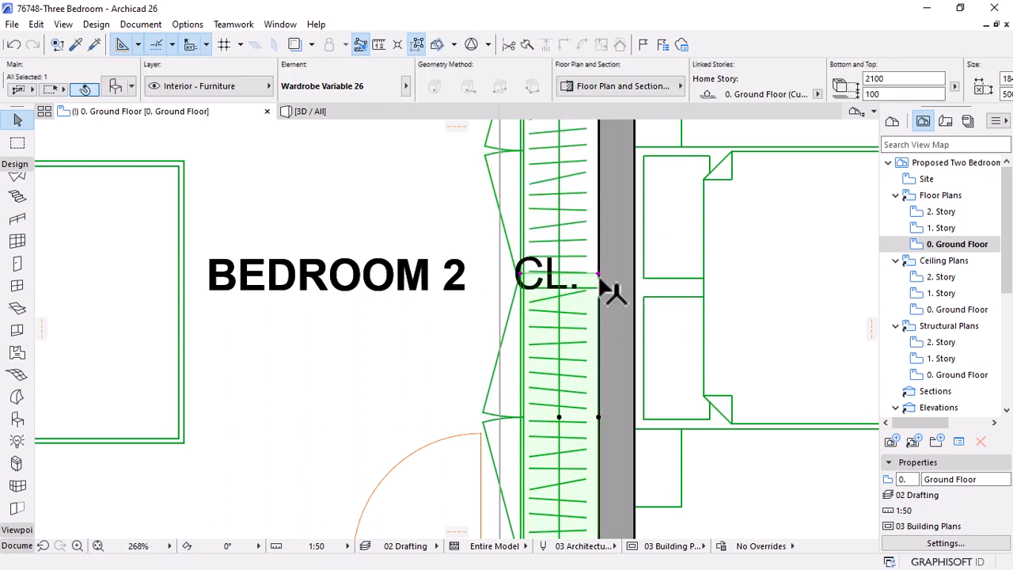
click(600, 274)
click(599, 286)
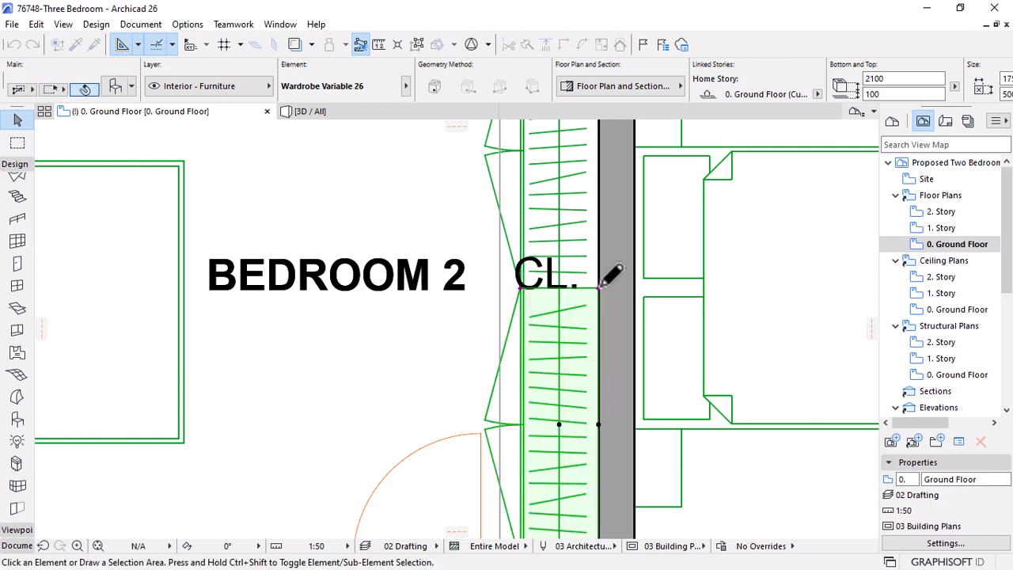
Move the CL. label off the wardrobes to just above the BEDROOM 2 label and narrow its text frame
key(Escape)
click(538, 291)
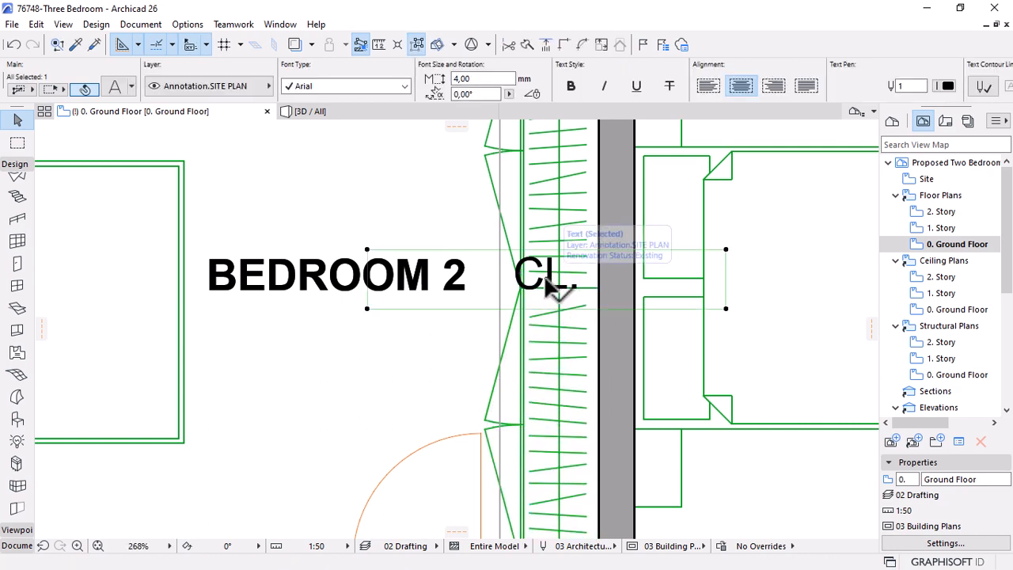
click(557, 287)
click(443, 241)
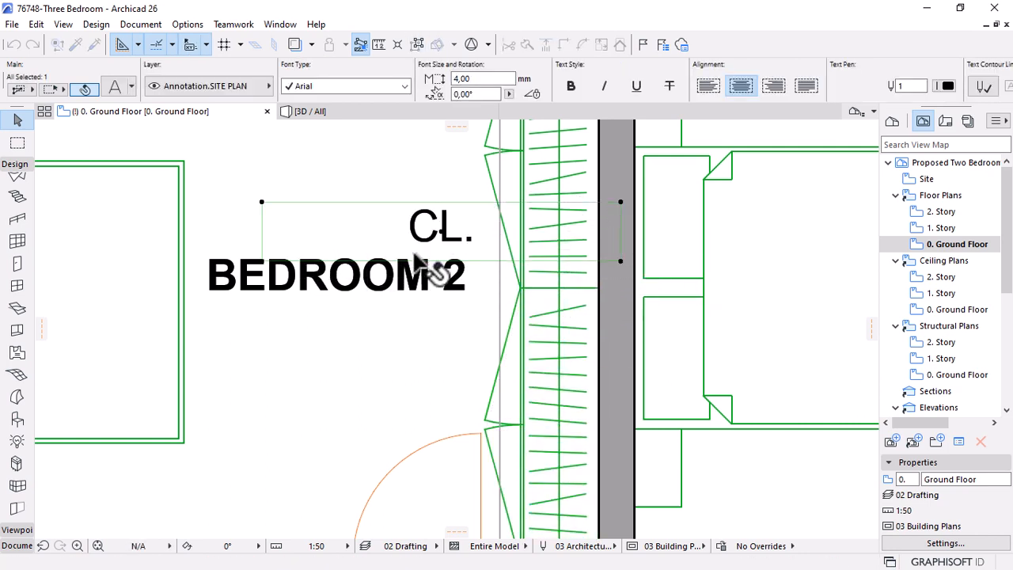
scroll(609, 265, down, 1)
scroll(609, 261, down, 1)
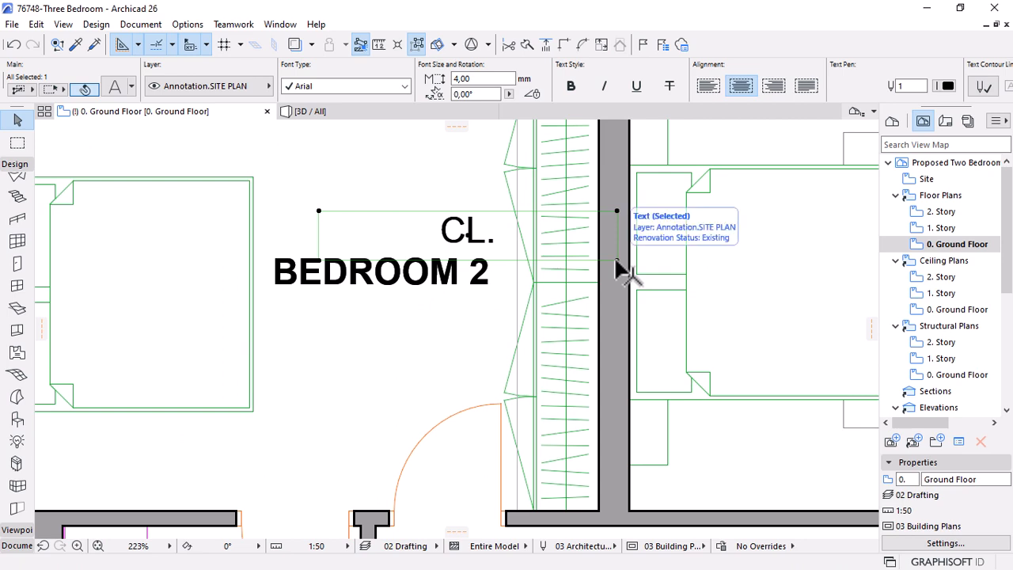
click(616, 260)
click(373, 252)
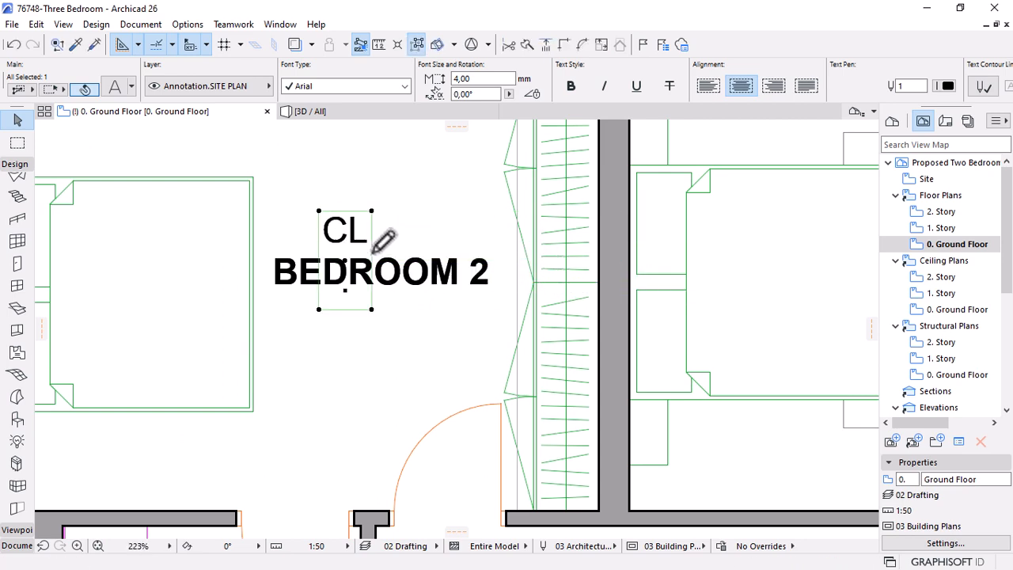
scroll(443, 261, down, 7)
key(Escape)
Stretch the front edges of both wardrobes to the closet's front line, making them 629 deep
scroll(487, 339, up, 7)
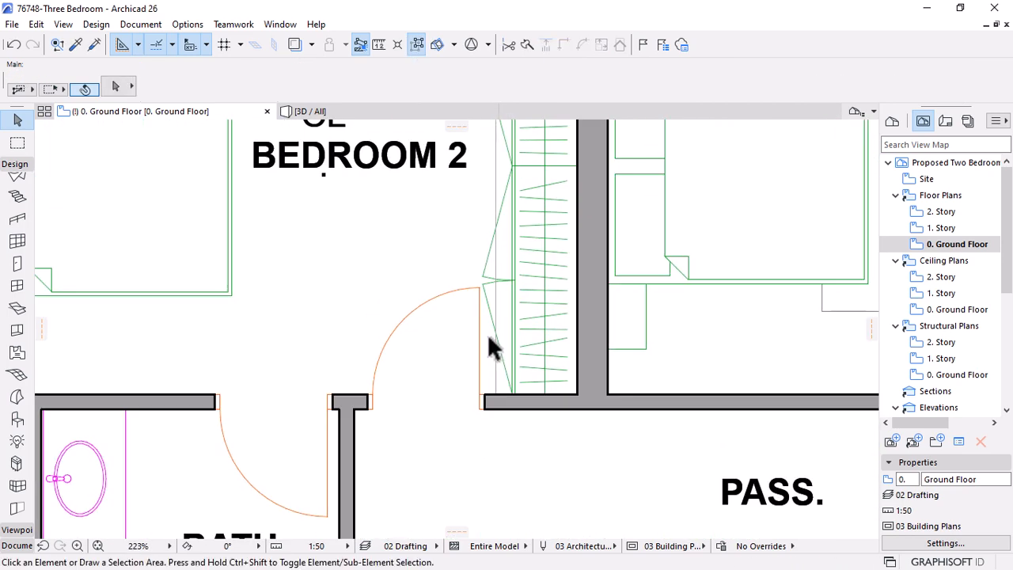
click(513, 400)
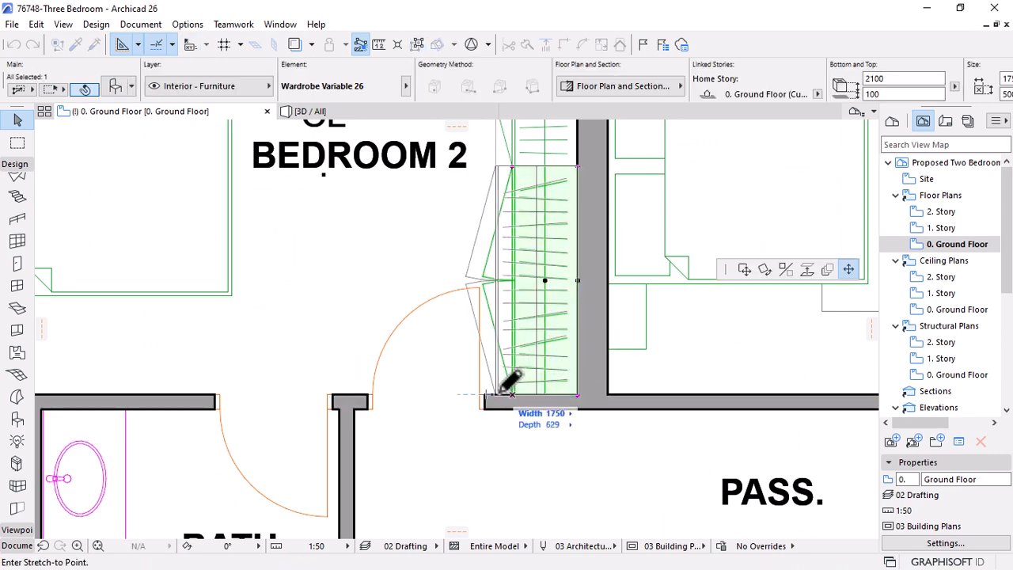
scroll(501, 214, down, 3)
scroll(518, 278, up, 6)
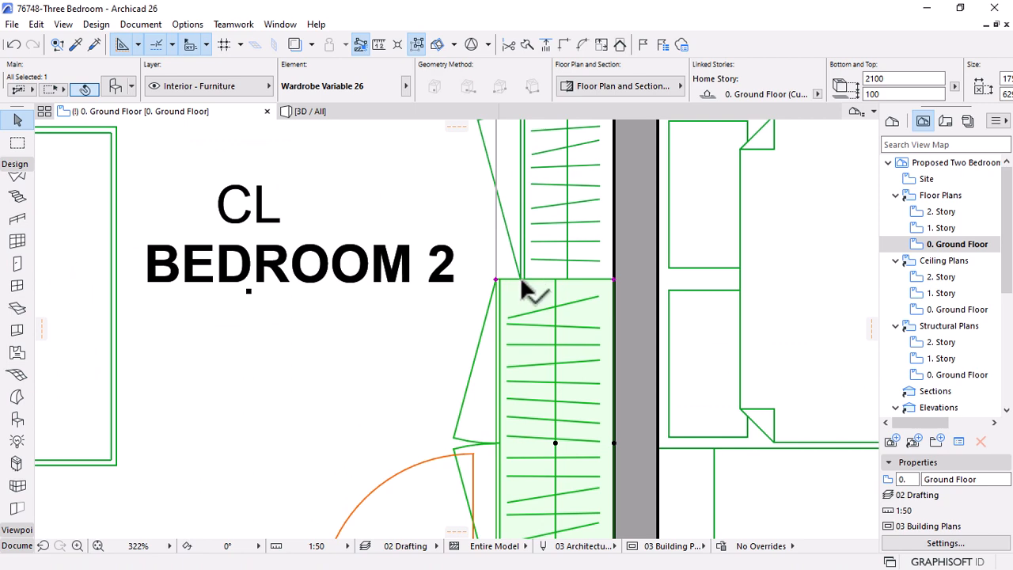
click(521, 278)
click(520, 279)
click(497, 279)
scroll(529, 348, down, 2)
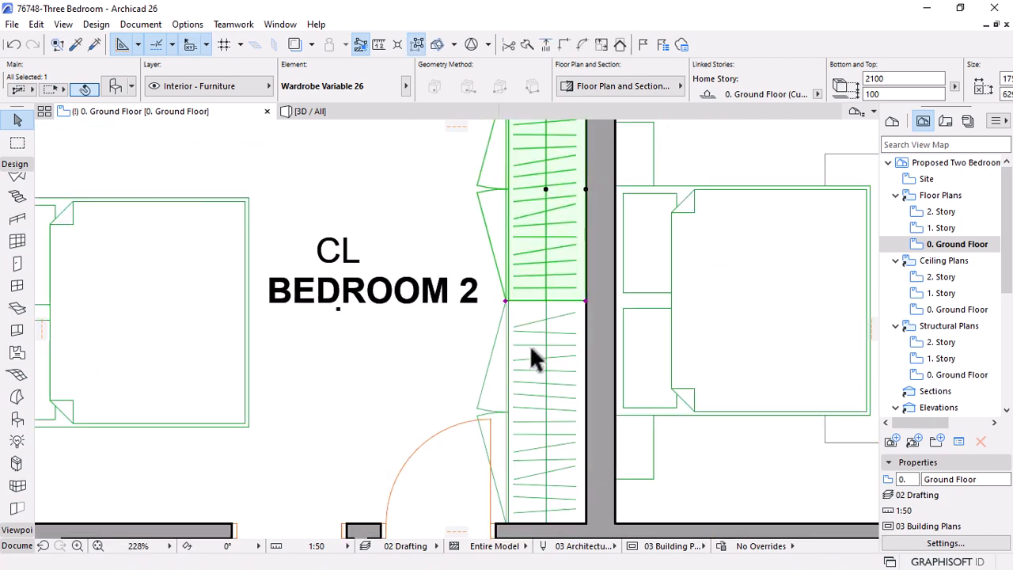
scroll(529, 356, down, 2)
click(512, 356)
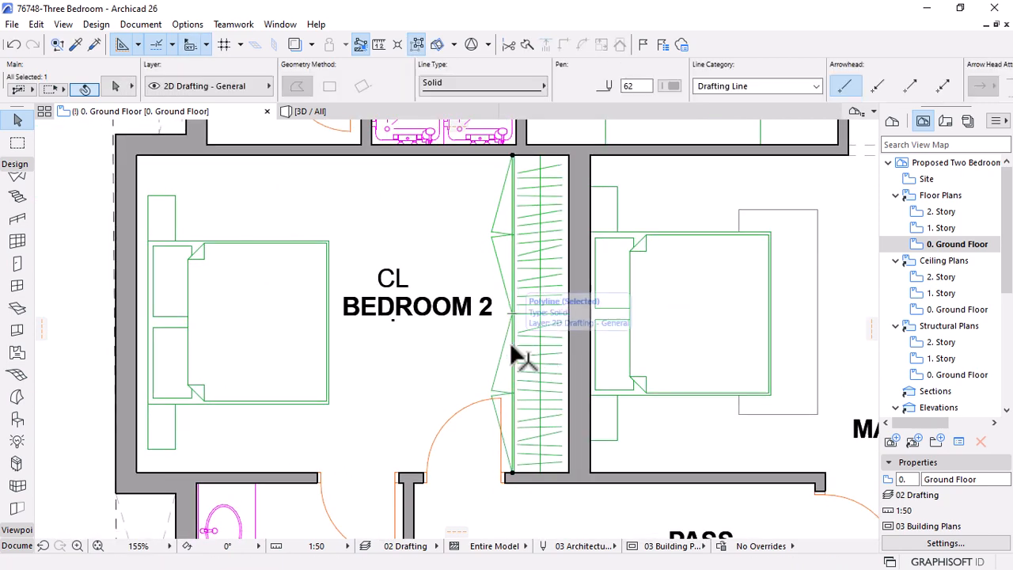
key(Escape)
scroll(522, 352, down, 3)
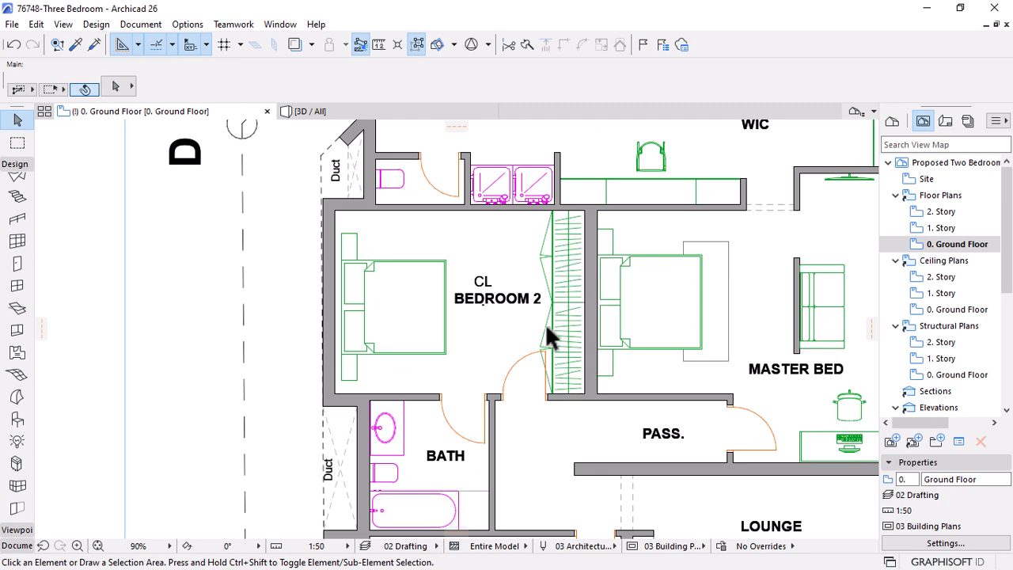
scroll(570, 334, up, 2)
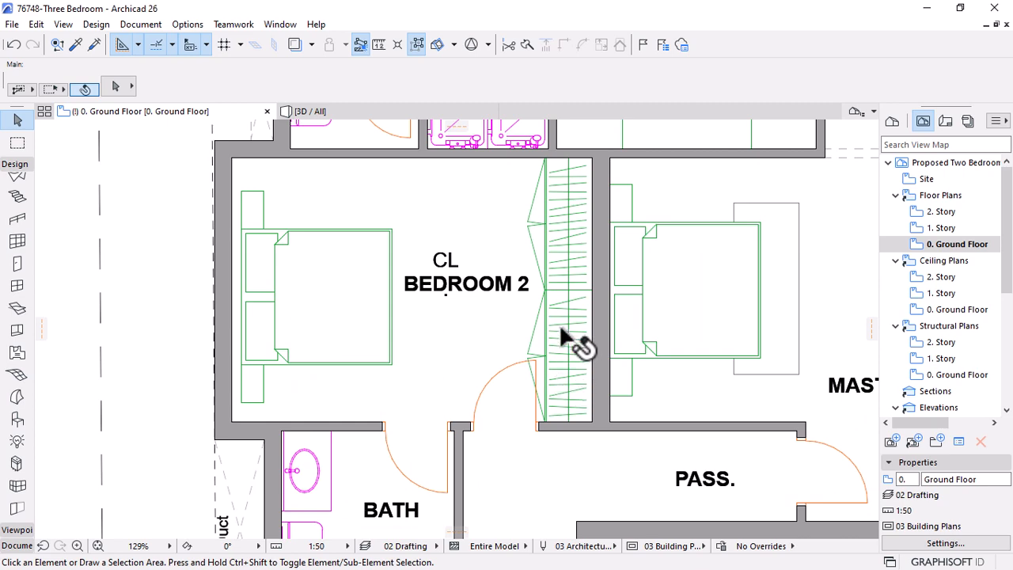
click(558, 230)
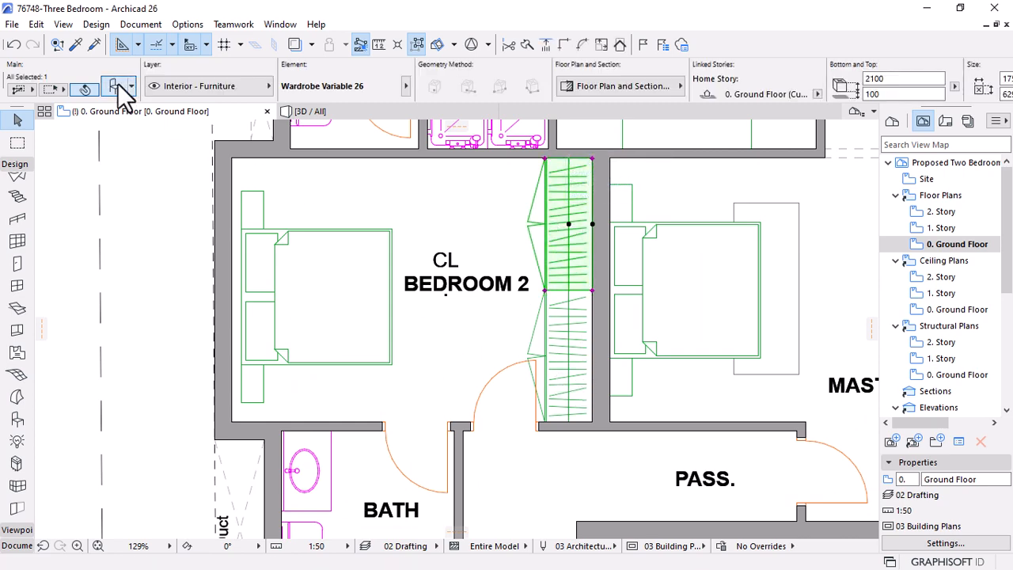
double_click(571, 196)
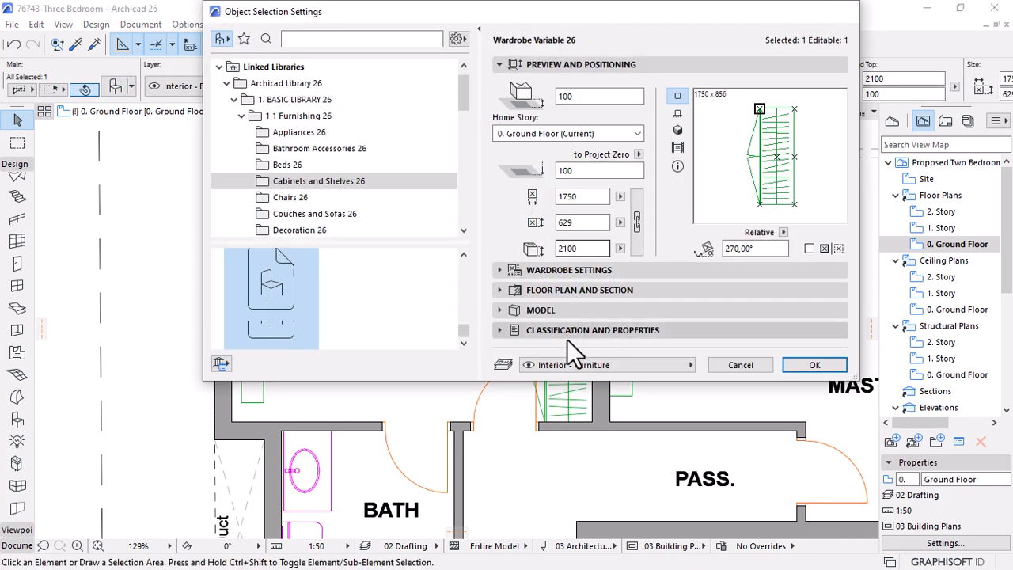
key(Escape)
Set the opening type above the division to Drawer for the lower wardrobe in the Bedroom 2 closet
click(561, 332)
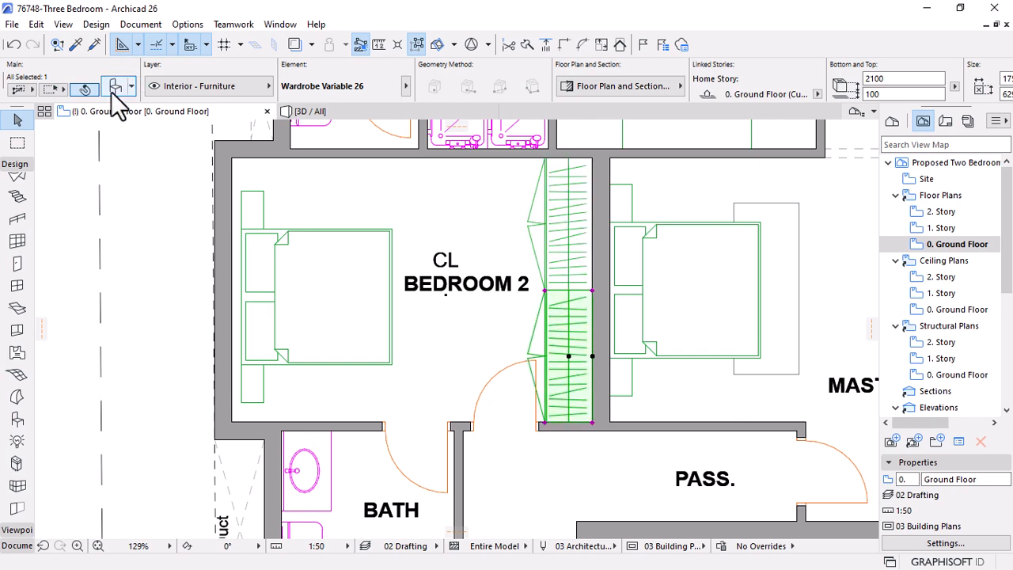
key(ctrl+t)
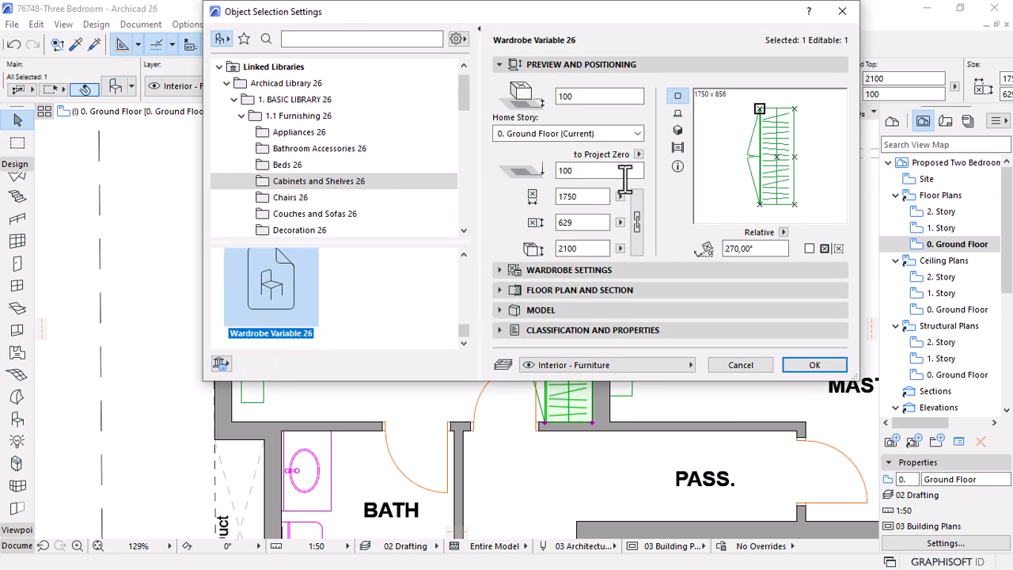
click(524, 268)
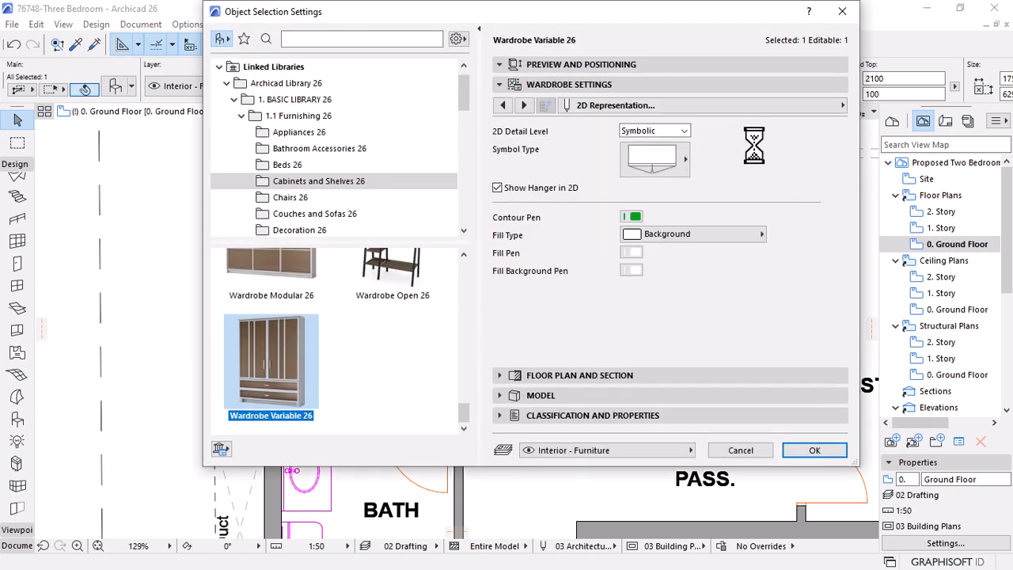
click(502, 105)
click(502, 105)
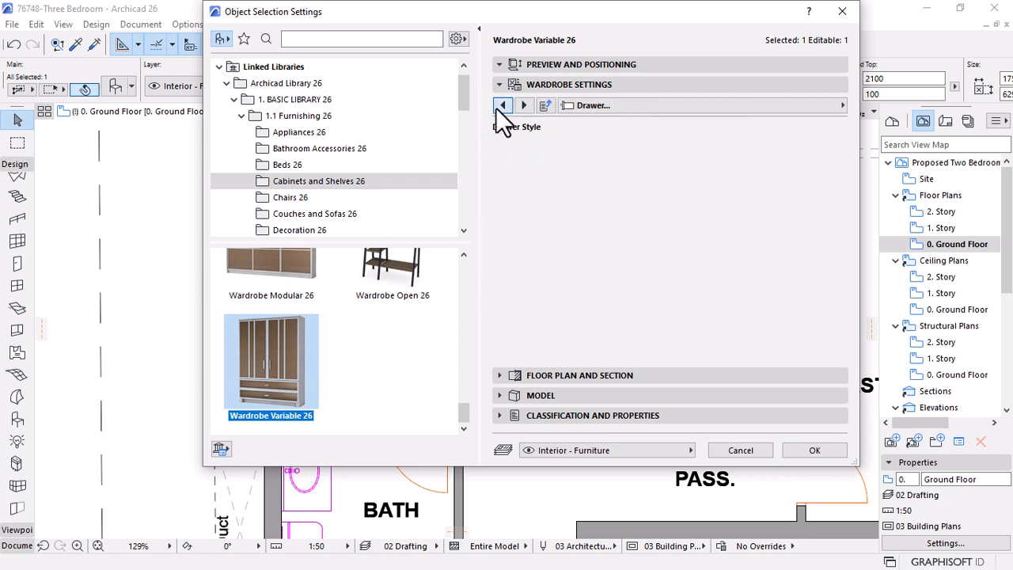
click(501, 105)
click(501, 105)
click(502, 105)
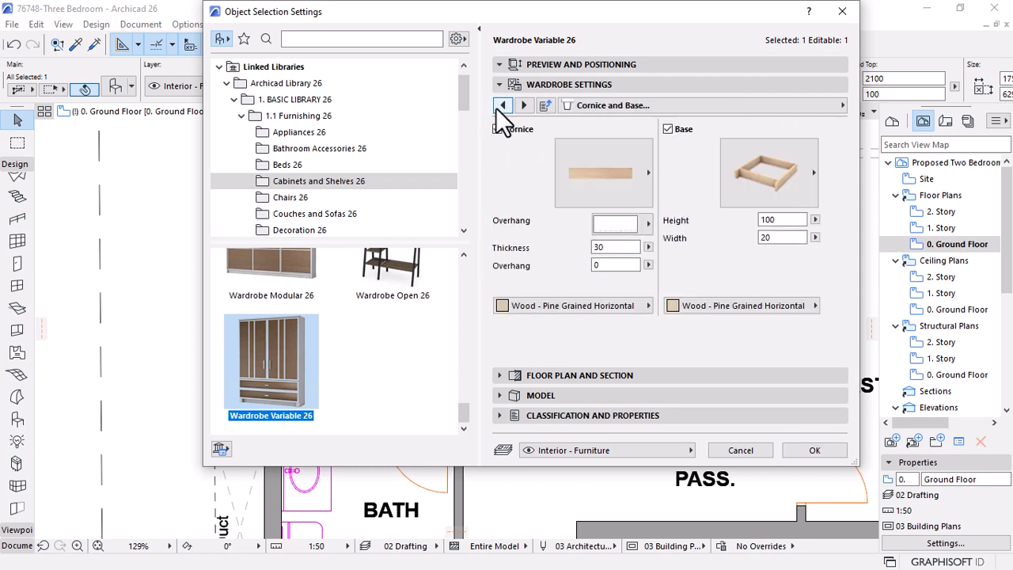
click(502, 105)
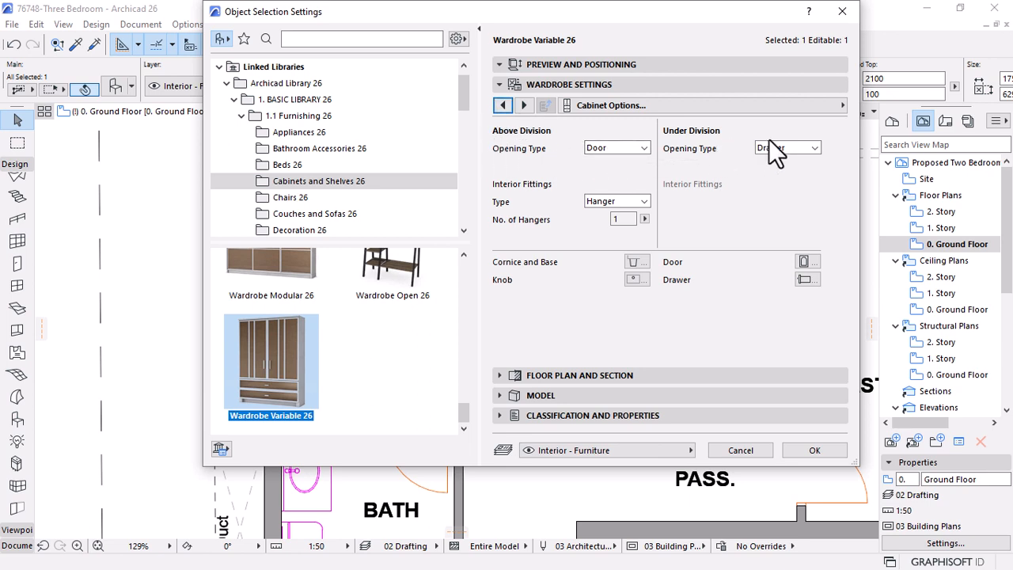
click(629, 146)
click(612, 185)
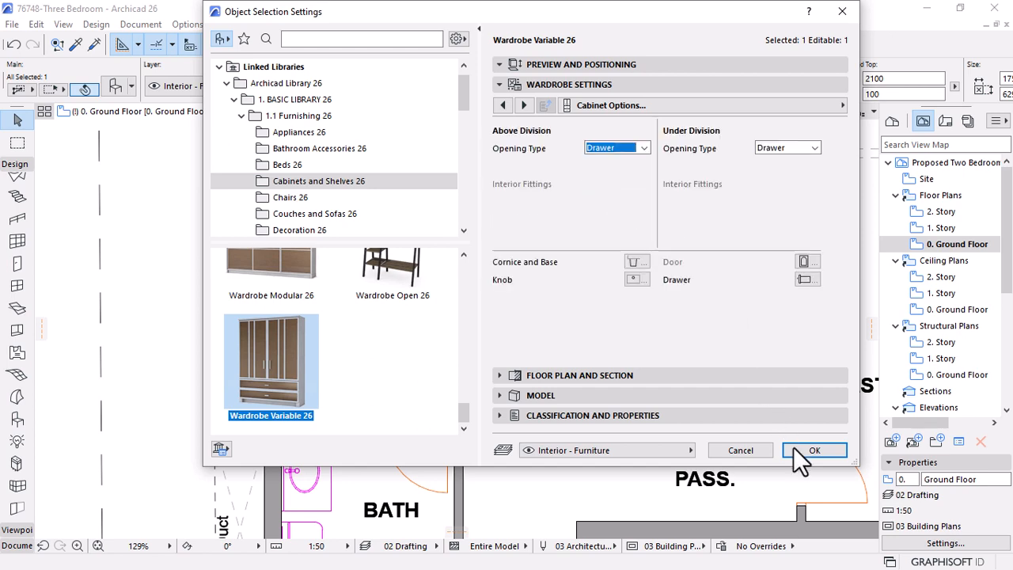
click(808, 449)
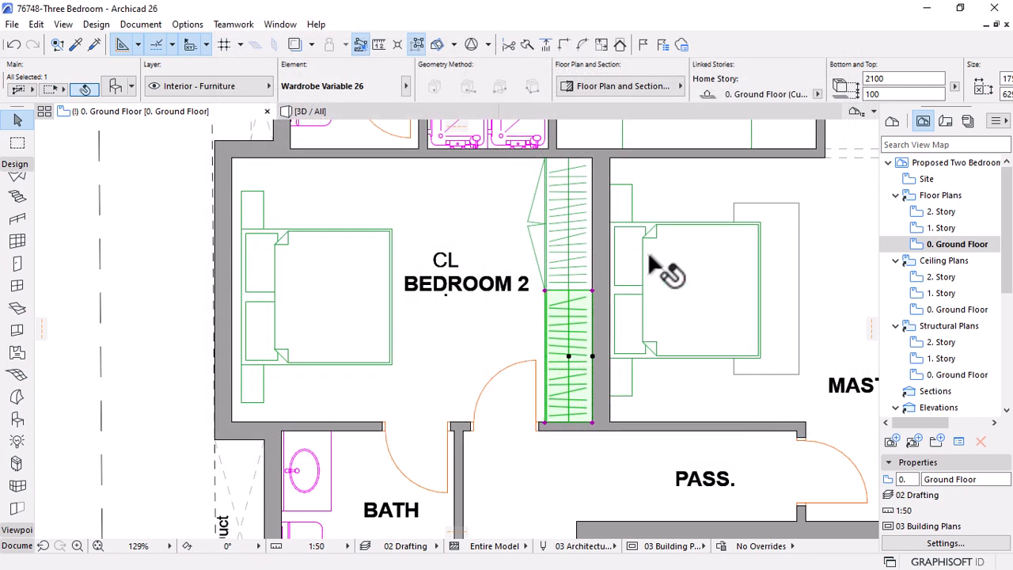
key(Escape)
Copy both Bedroom 2 closet wardrobes down into Bedroom 1, near its closet
scroll(641, 333, down, 2)
scroll(507, 334, down, 1)
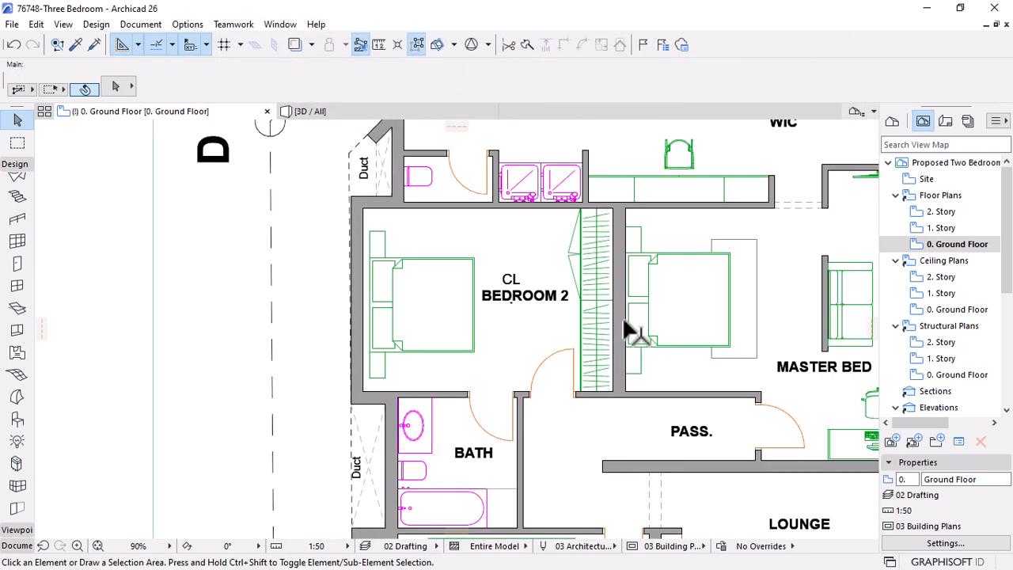
scroll(590, 242, down, 2)
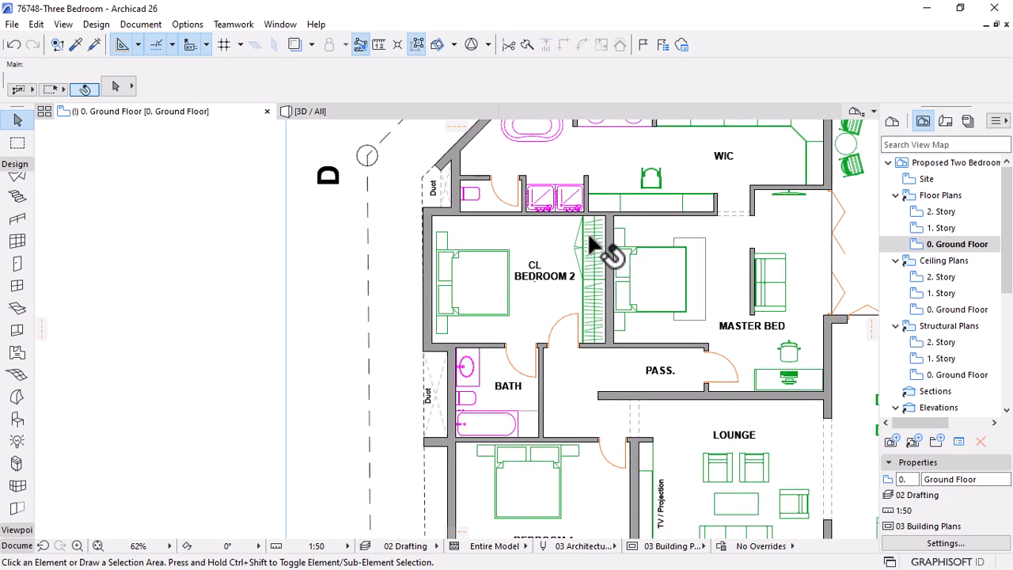
scroll(557, 224, down, 2)
click(579, 281)
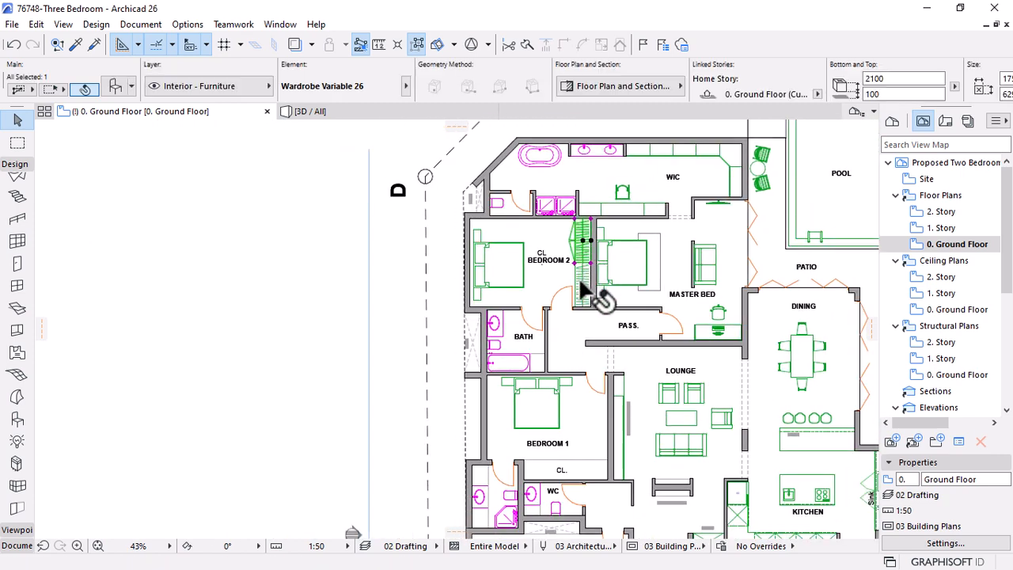
click(589, 309)
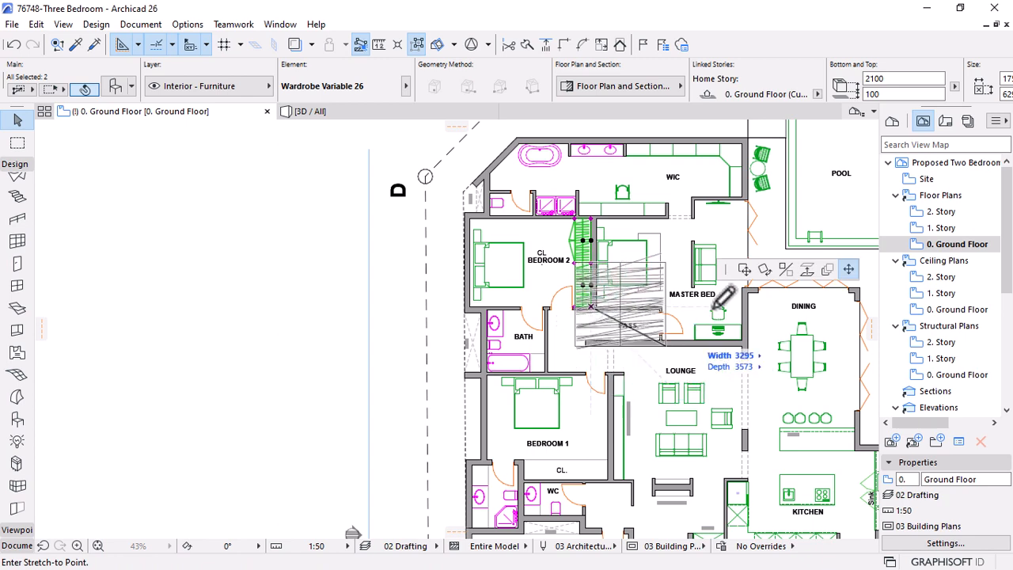
scroll(589, 483, up, 6)
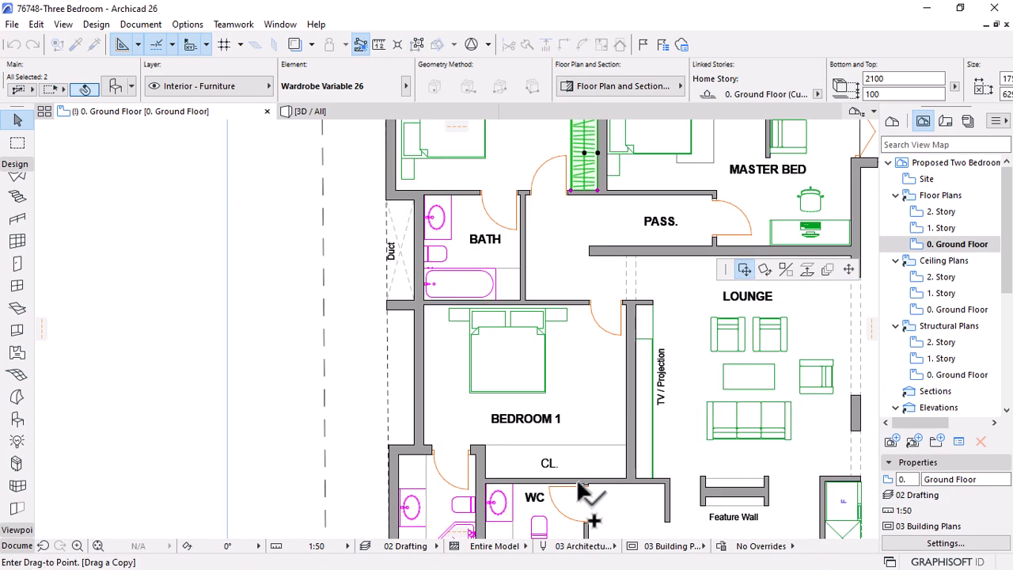
Rotate the two copied wardrobes 90° clockwise about their lower right corner so they run horizontally
key(ctrl+e)
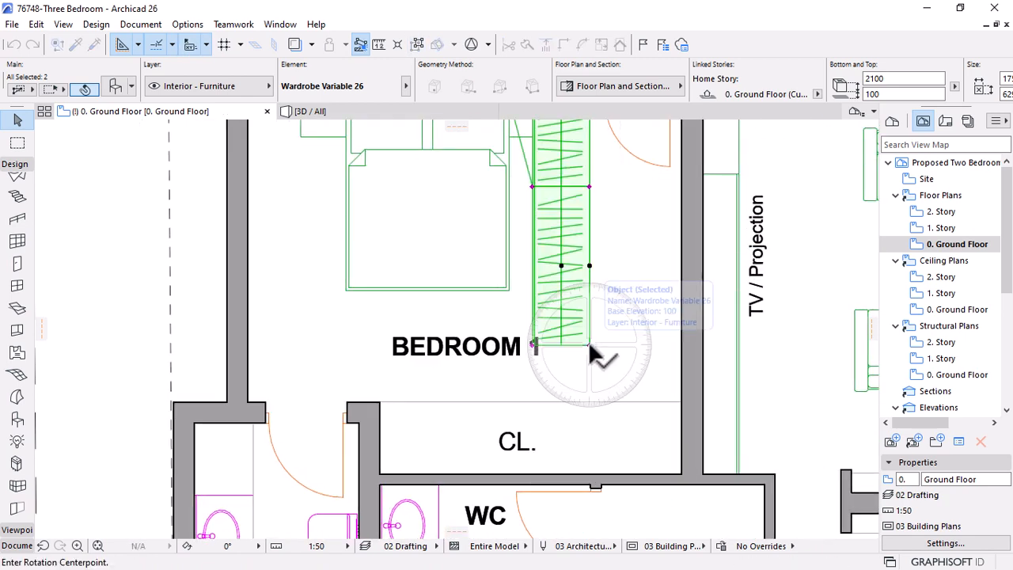
click(590, 345)
click(592, 227)
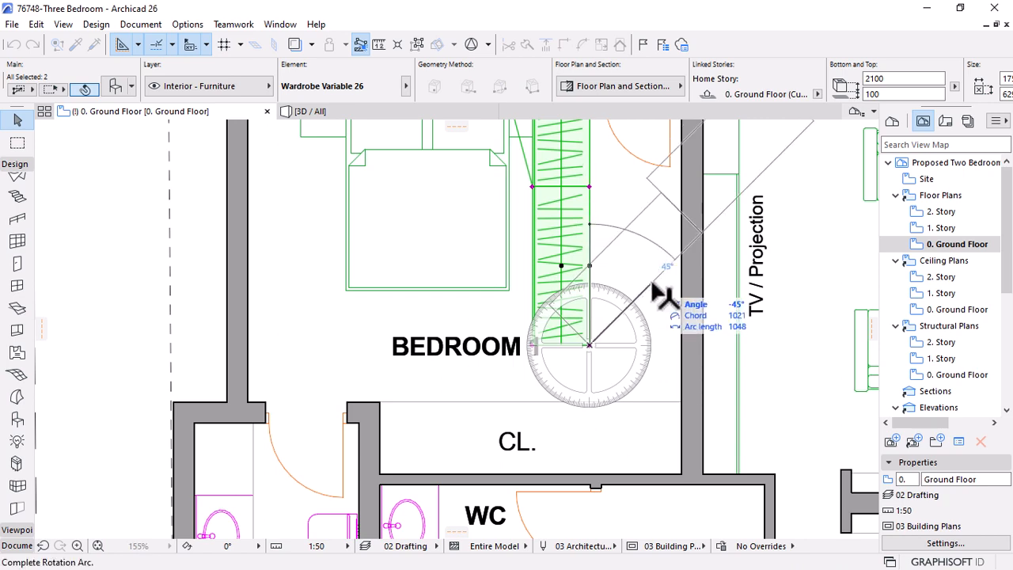
click(707, 352)
Move the rotated wardrobes into the Bedroom 1 closet, with their lower left corner in the closet's lower left corner
key(ctrl+d)
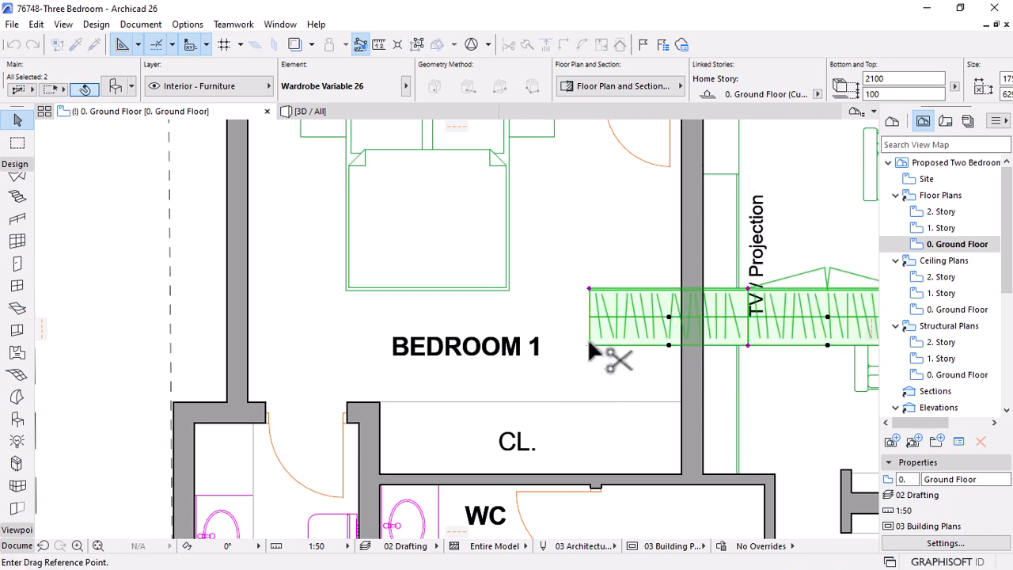
click(590, 346)
scroll(547, 233, down, 2)
scroll(457, 393, up, 3)
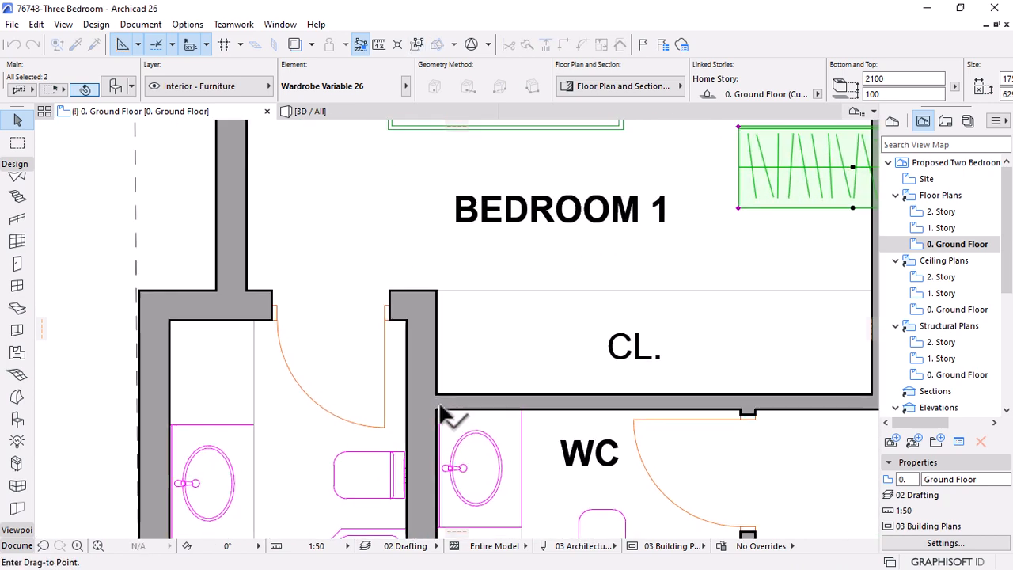
click(420, 343)
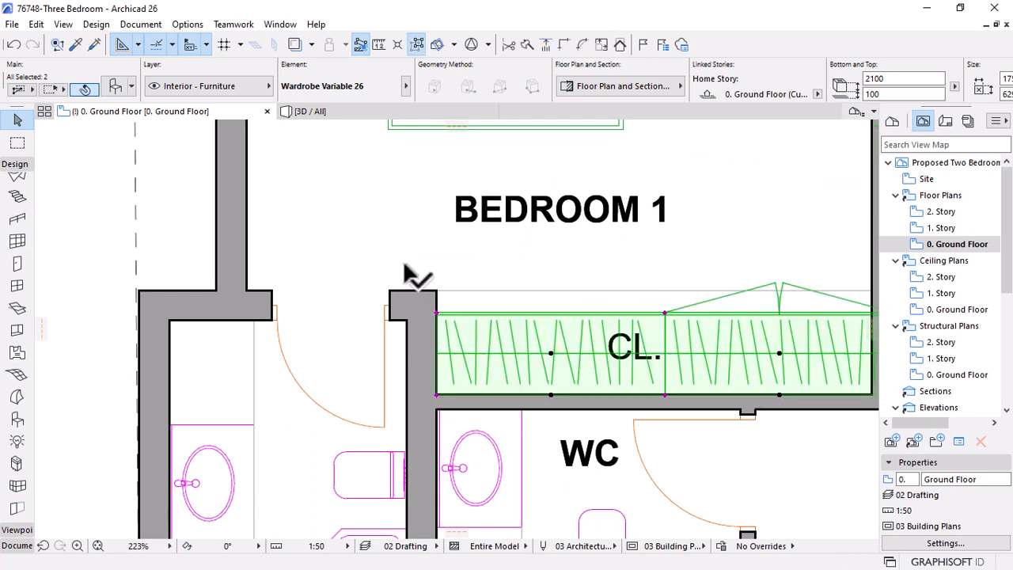
Move the CL. label off the wardrobes to just below the BEDROOM 1 label
scroll(364, 273, down, 2)
scroll(601, 331, up, 2)
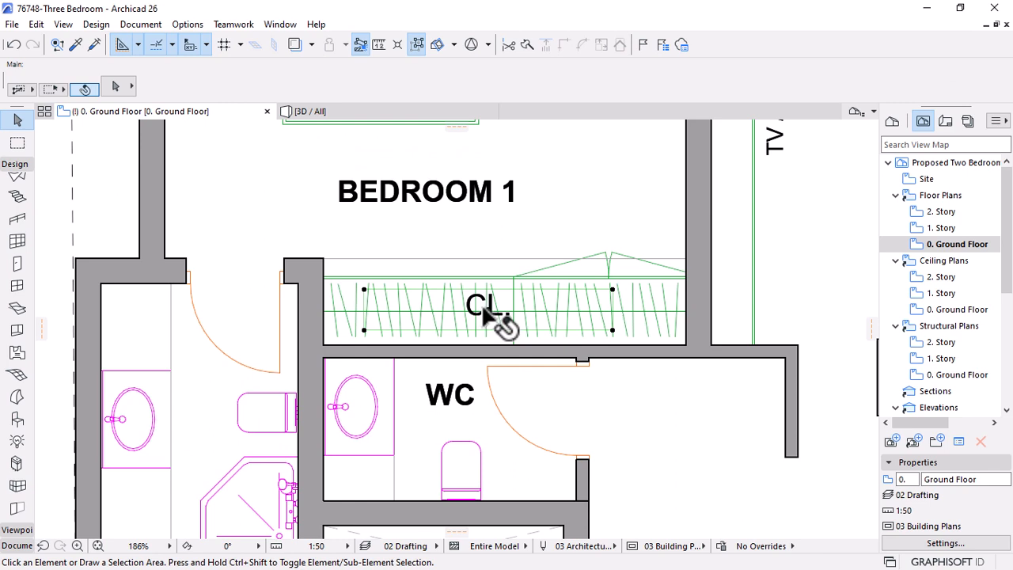
drag(483, 304, 480, 235)
Move the right wardrobe left so that its end meets the right wall of the Bedroom 1 closet
click(661, 349)
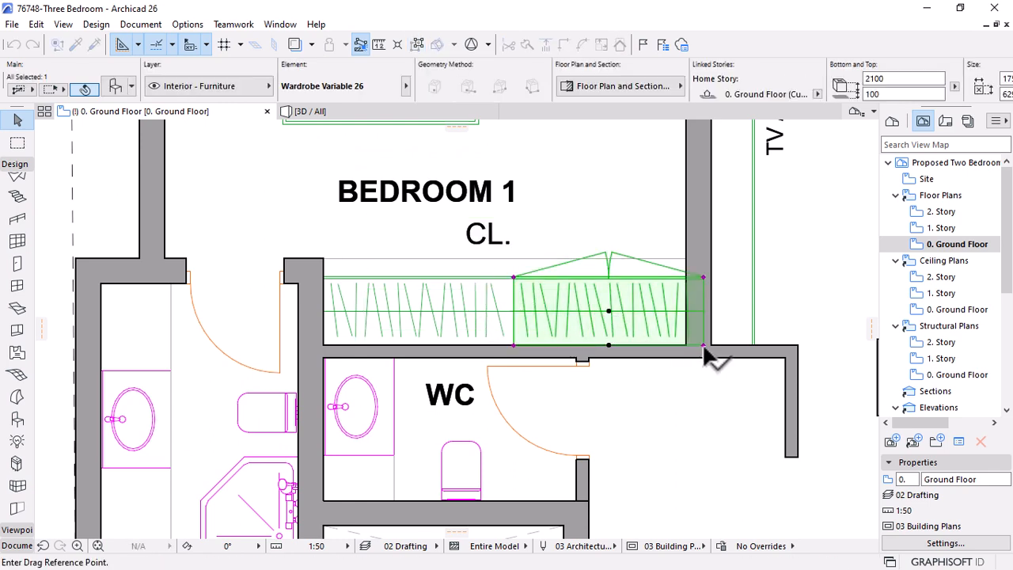
click(704, 346)
click(686, 346)
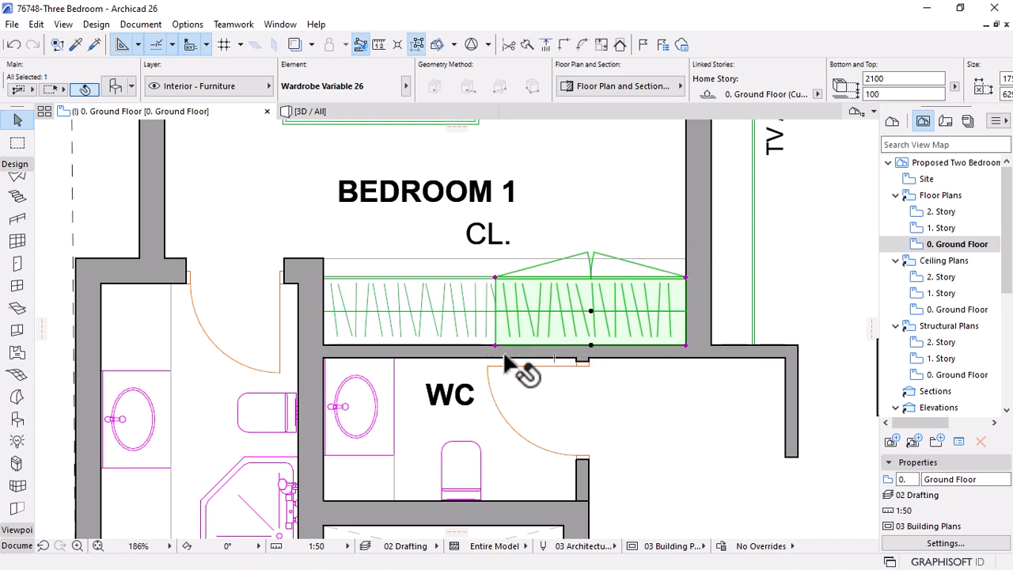
key(Escape)
Stretch the left wardrobe's front edge to the closet's front line, keeping its width
click(452, 313)
scroll(453, 314, up, 3)
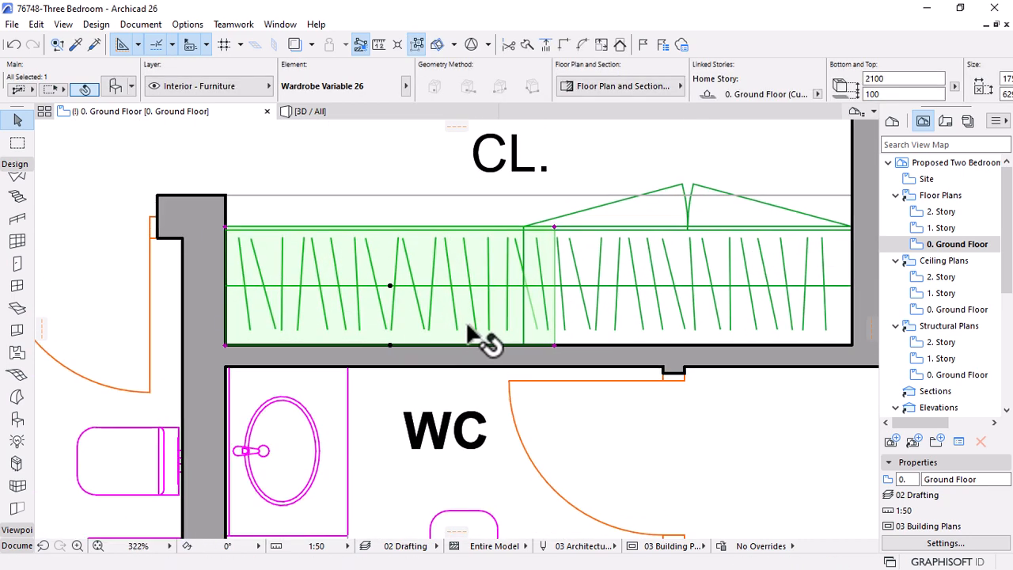
click(555, 227)
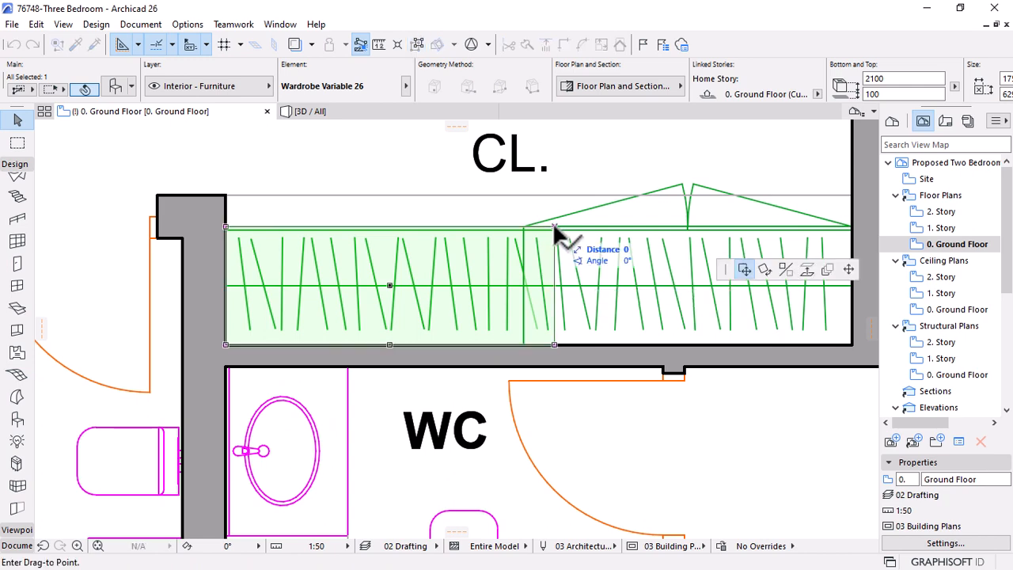
click(848, 269)
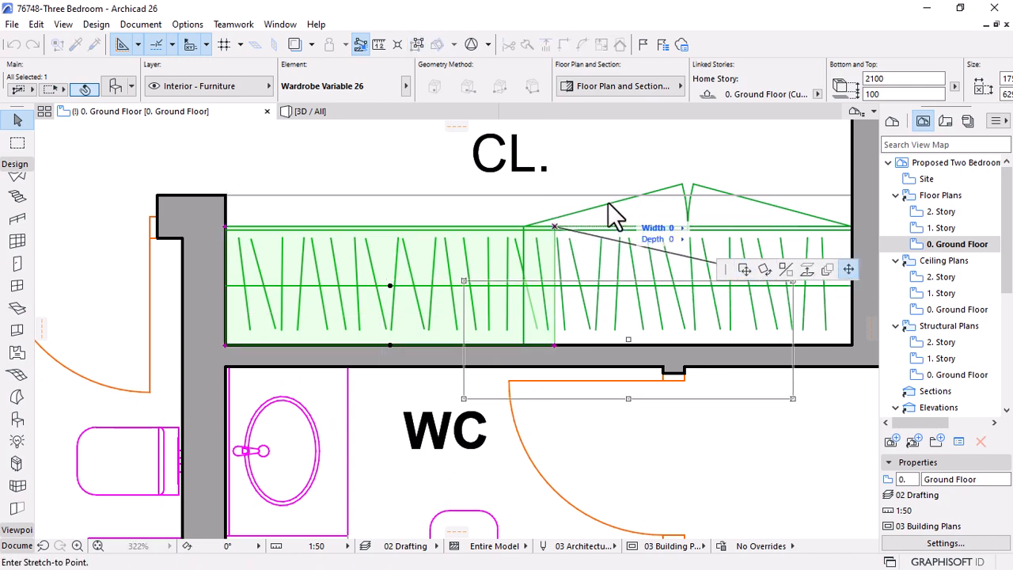
click(554, 196)
Stretch the right wardrobe to the closet's front line and shorten it to meet the left wardrobe's end
click(582, 250)
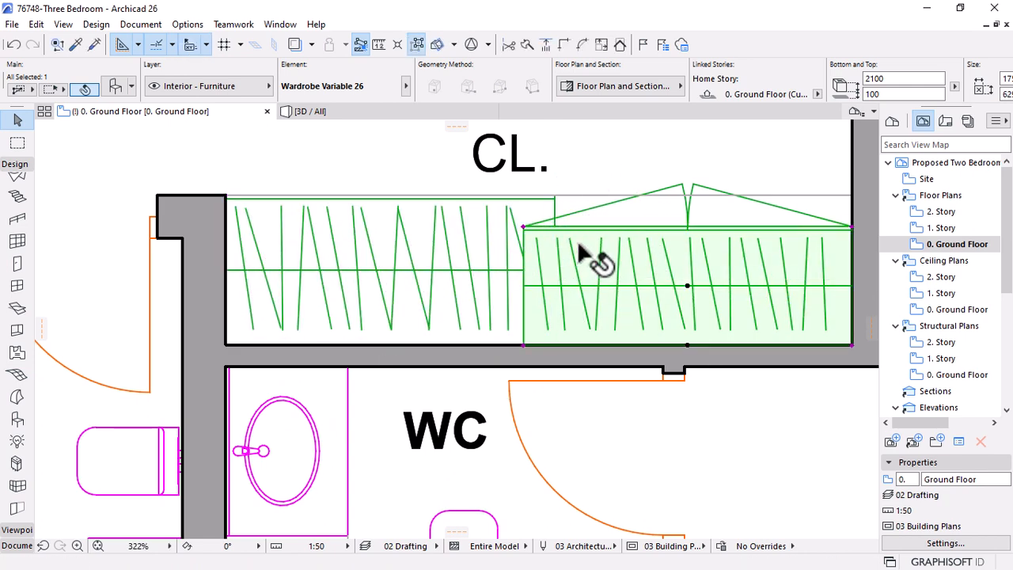
click(522, 226)
click(535, 198)
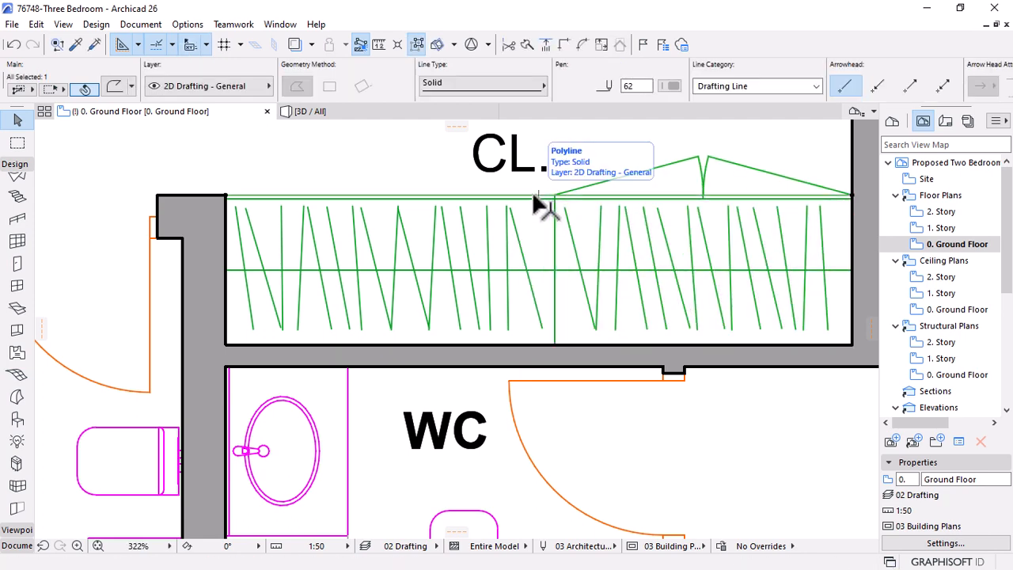
key(Escape)
scroll(527, 215, down, 8)
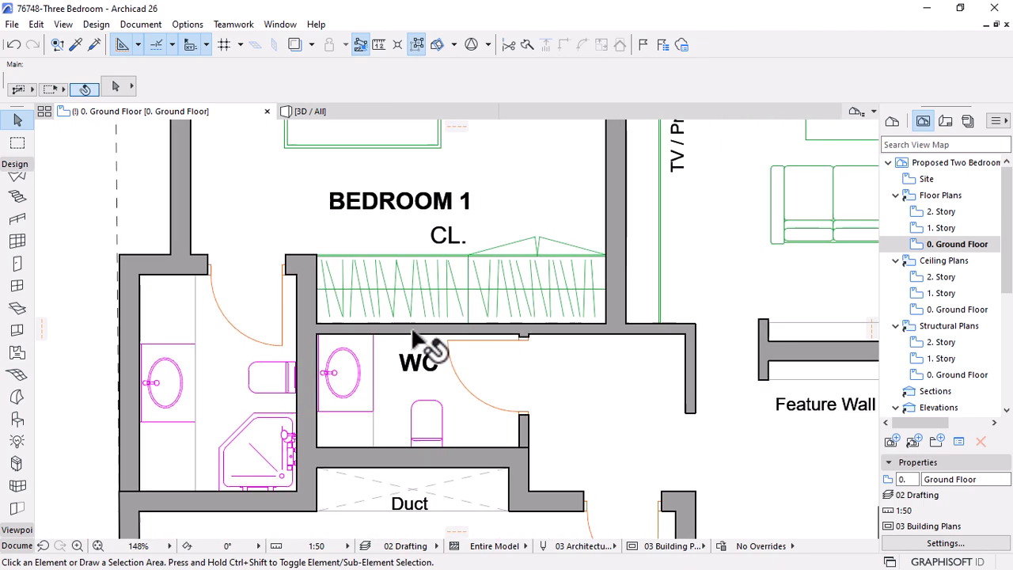
scroll(458, 342, down, 1)
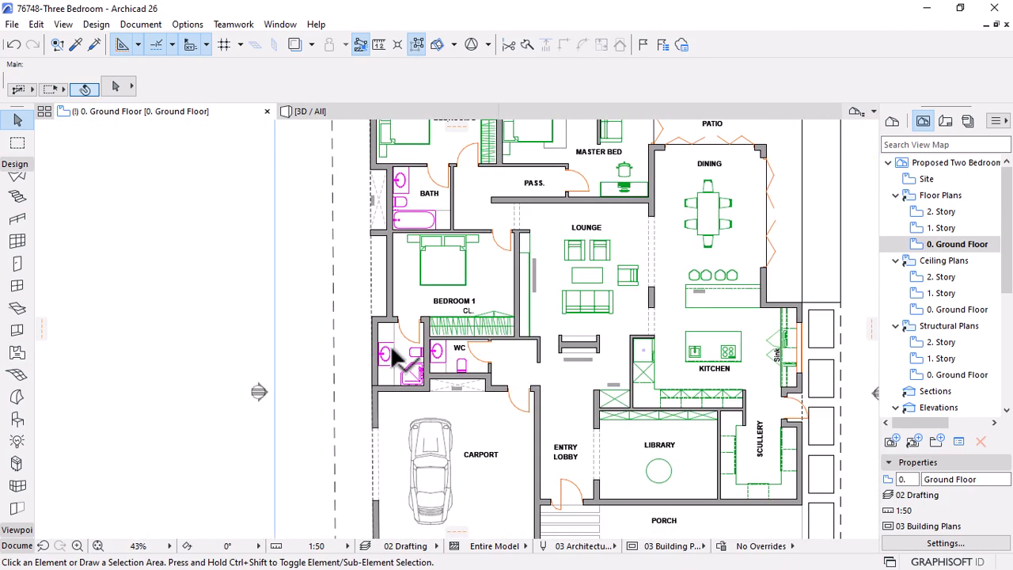
scroll(396, 361, down, 1)
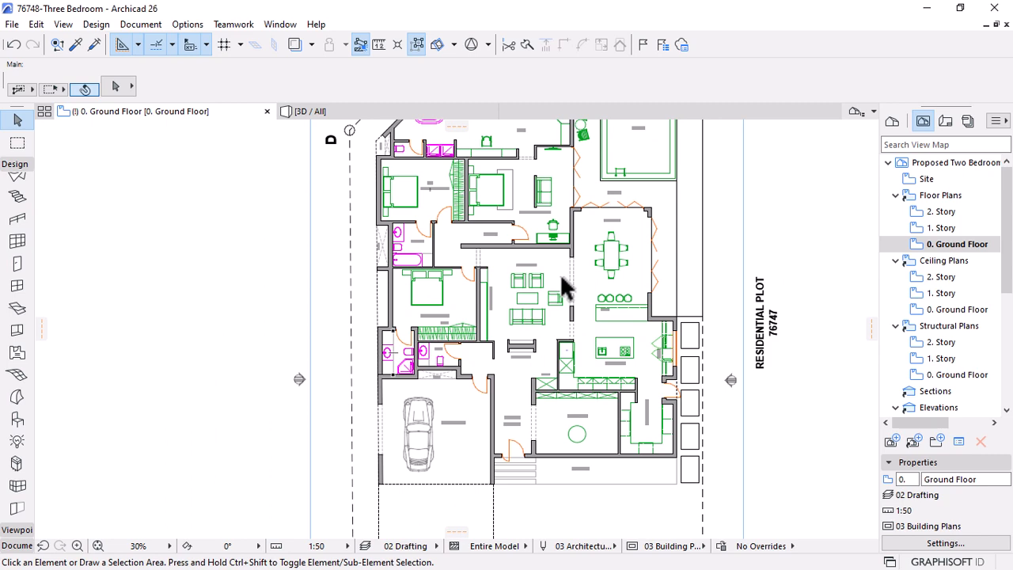
scroll(564, 297, down, 1)
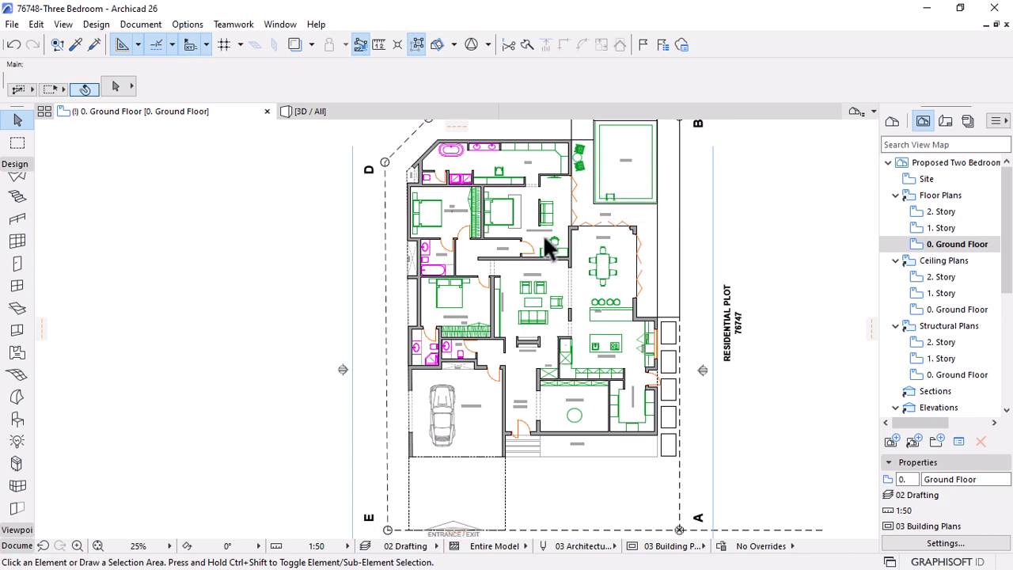
scroll(525, 310, up, 2)
scroll(525, 315, up, 2)
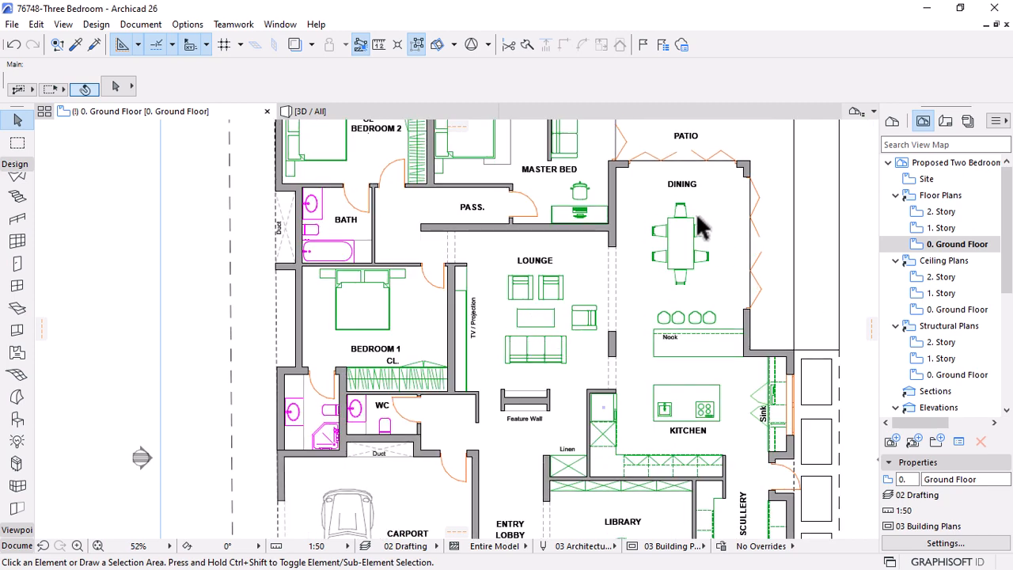
scroll(564, 393, up, 2)
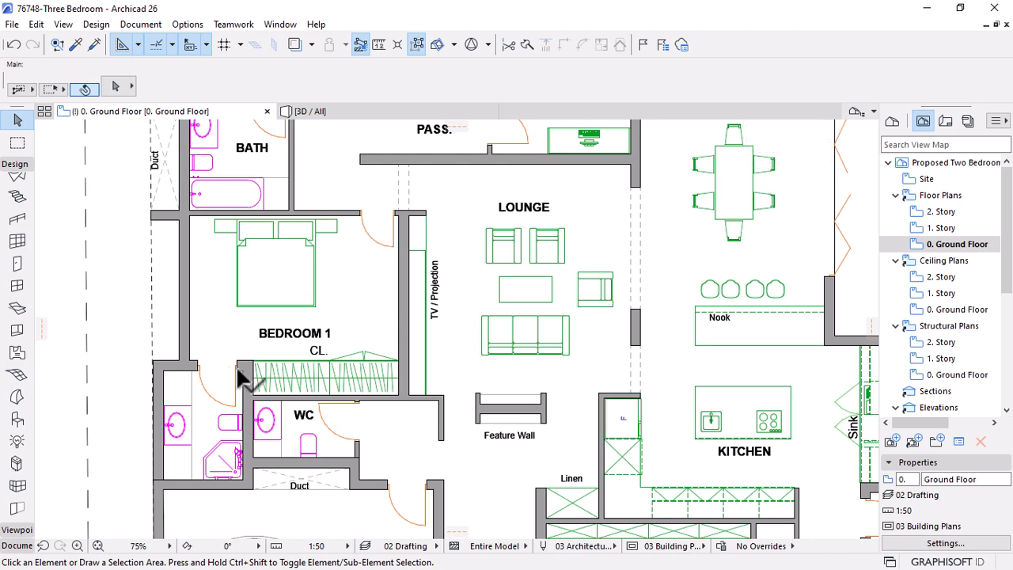
Choose Carpet 26 from the Decoration 26 library folder as the default object
click(17, 419)
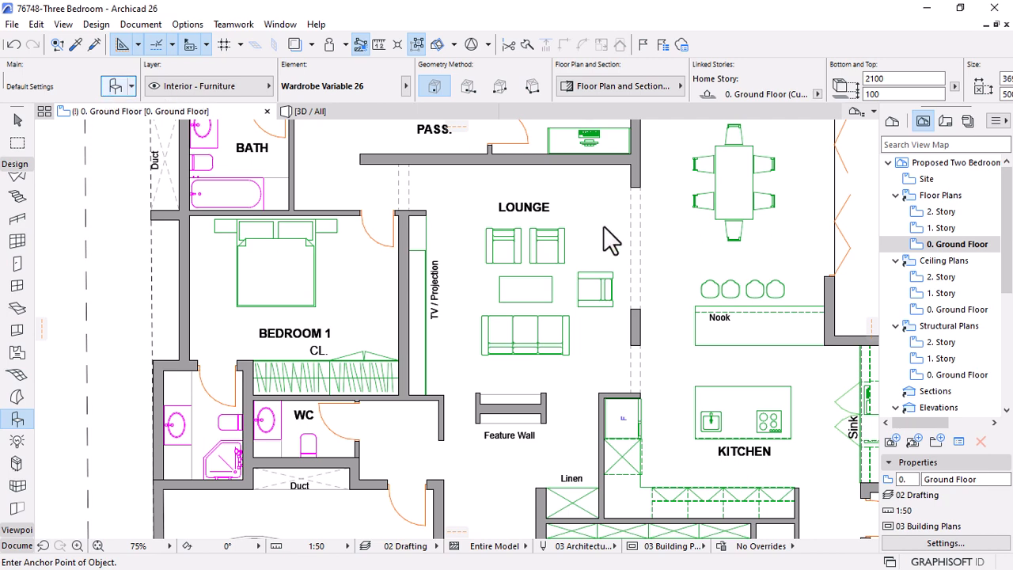
key(ctrl+t)
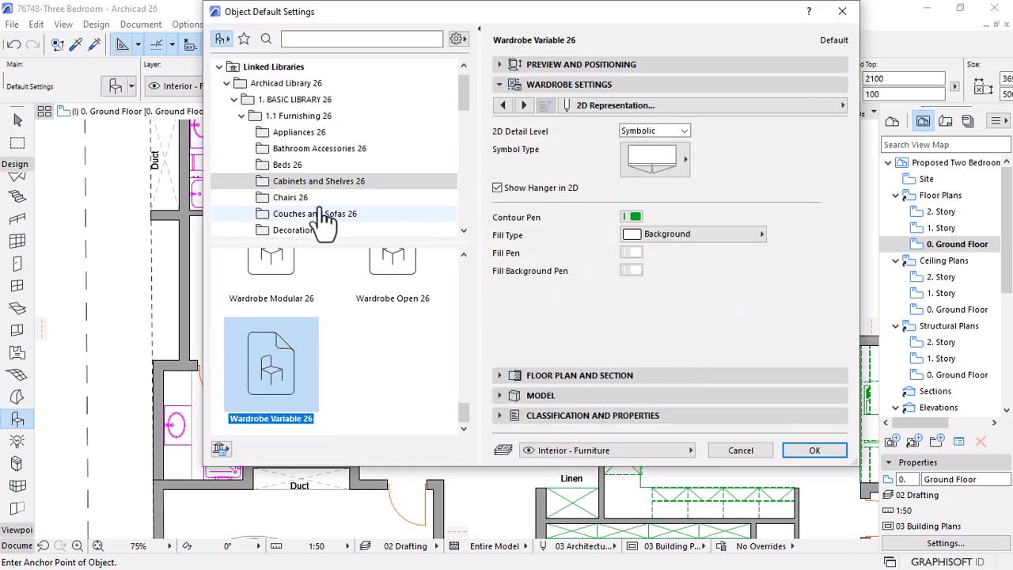
click(291, 228)
scroll(372, 317, down, 3)
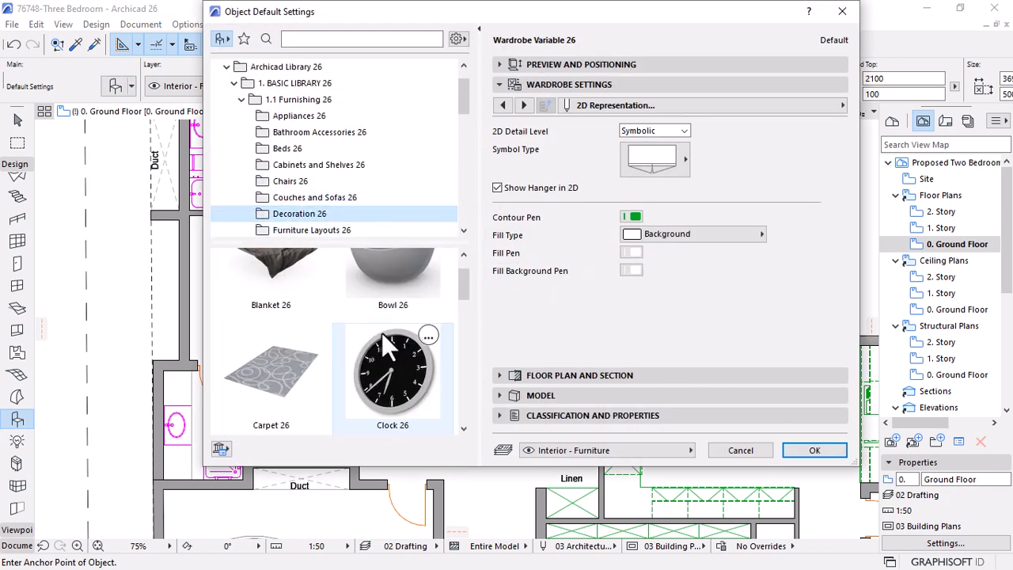
click(253, 304)
scroll(365, 341, down, 5)
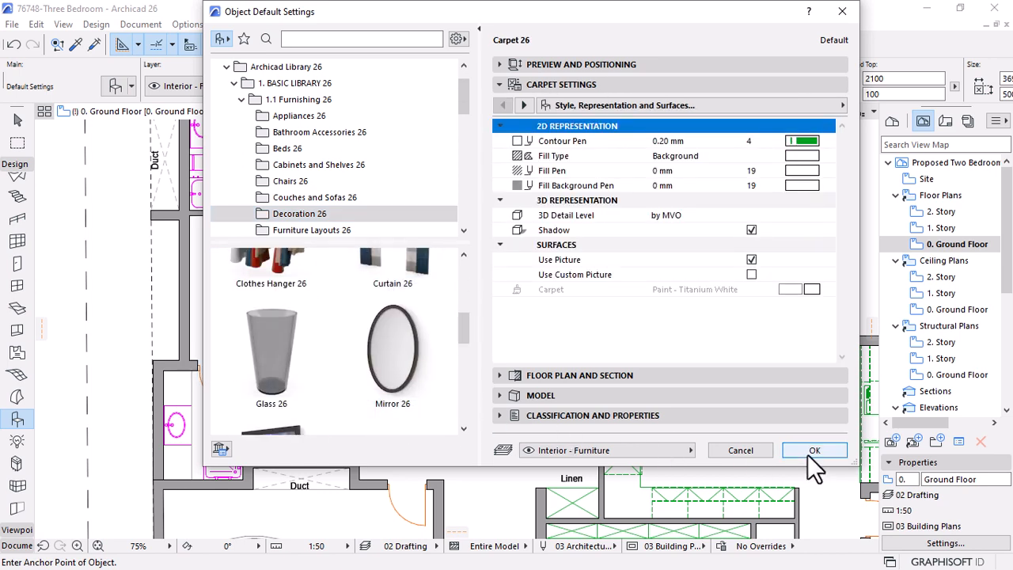
Set the default carpet's 3D detail level to Full and accept the object settings
click(598, 217)
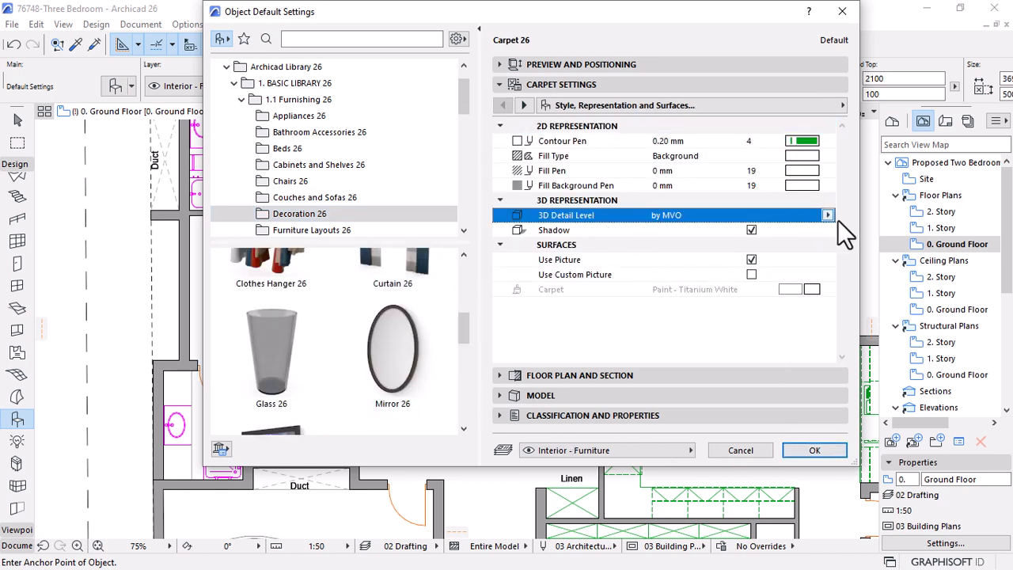
click(860, 230)
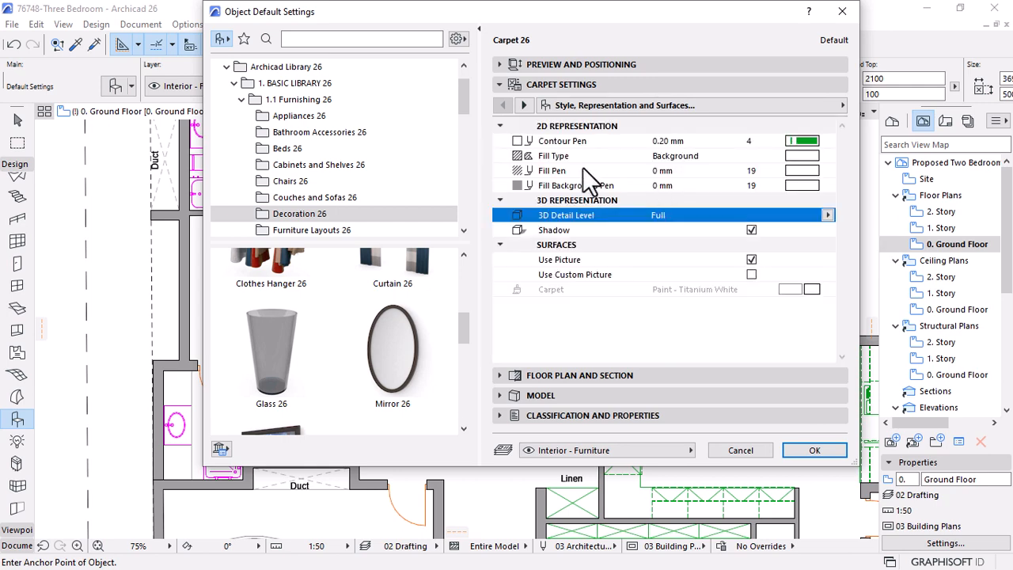
click(526, 105)
click(504, 104)
click(831, 452)
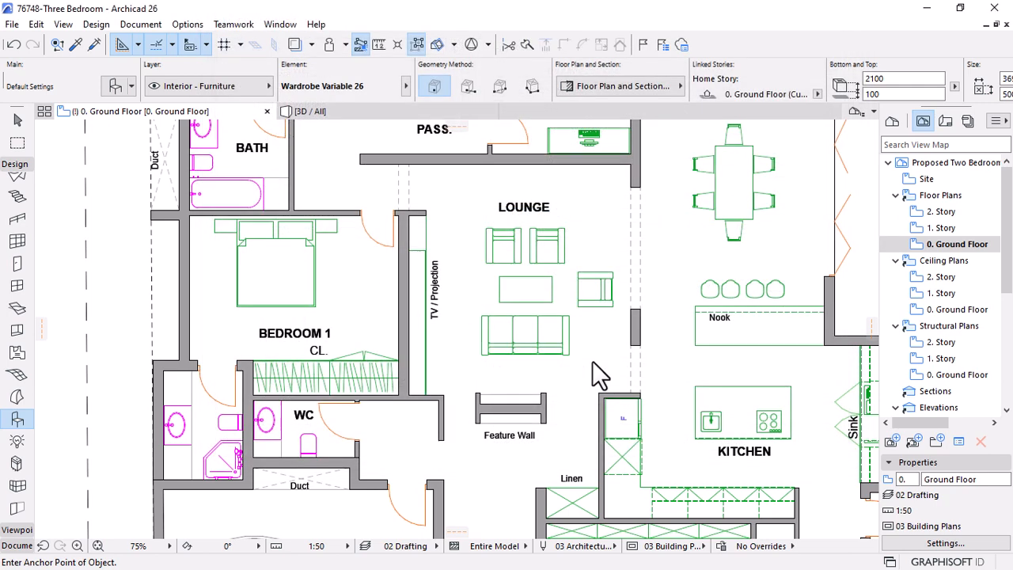
Place the carpet over the lounge coffee table and stretch its corners until it reaches under the sofa and all three armchairs
click(516, 291)
key(Escape)
click(515, 291)
click(515, 290)
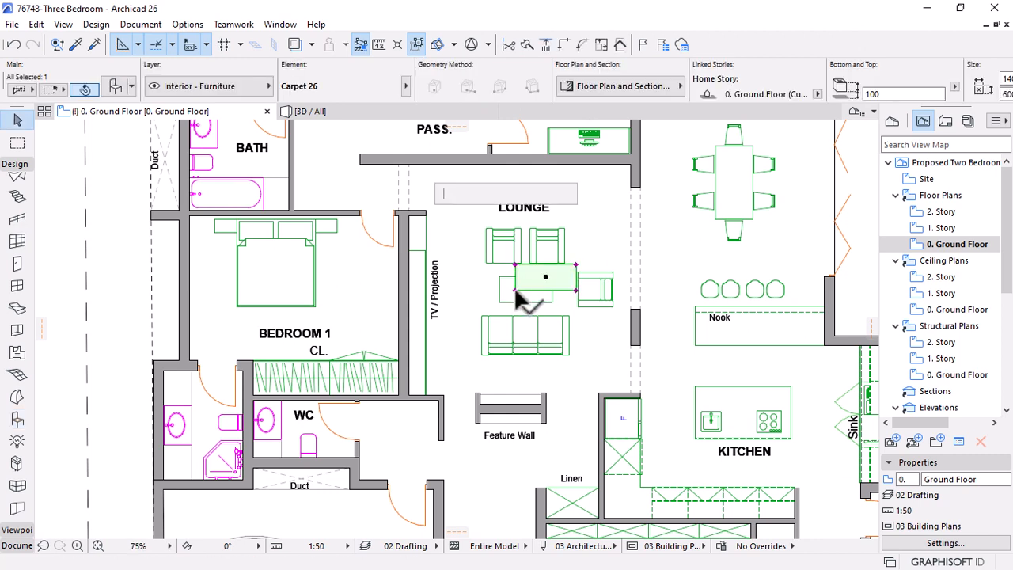
click(459, 329)
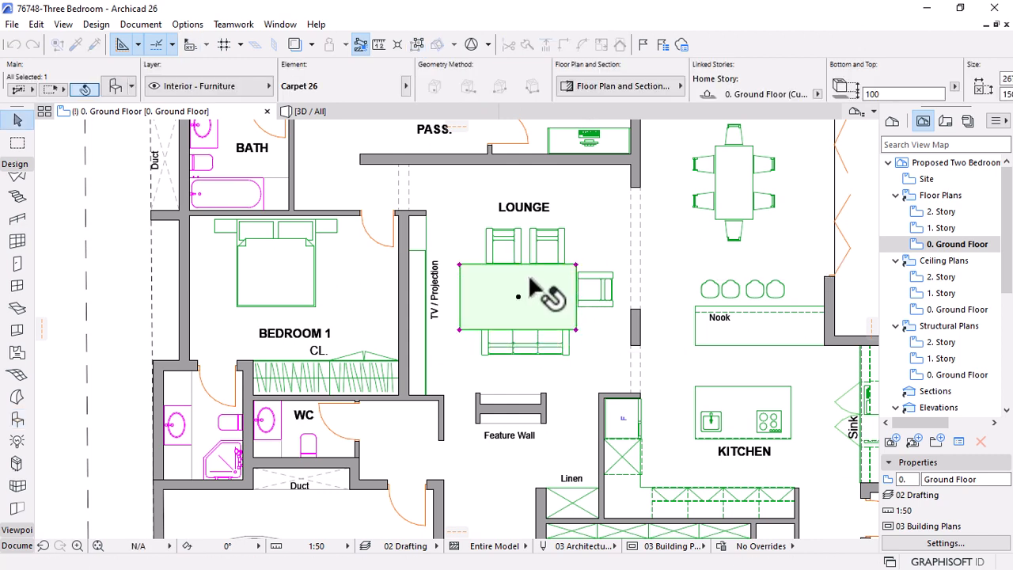
click(577, 264)
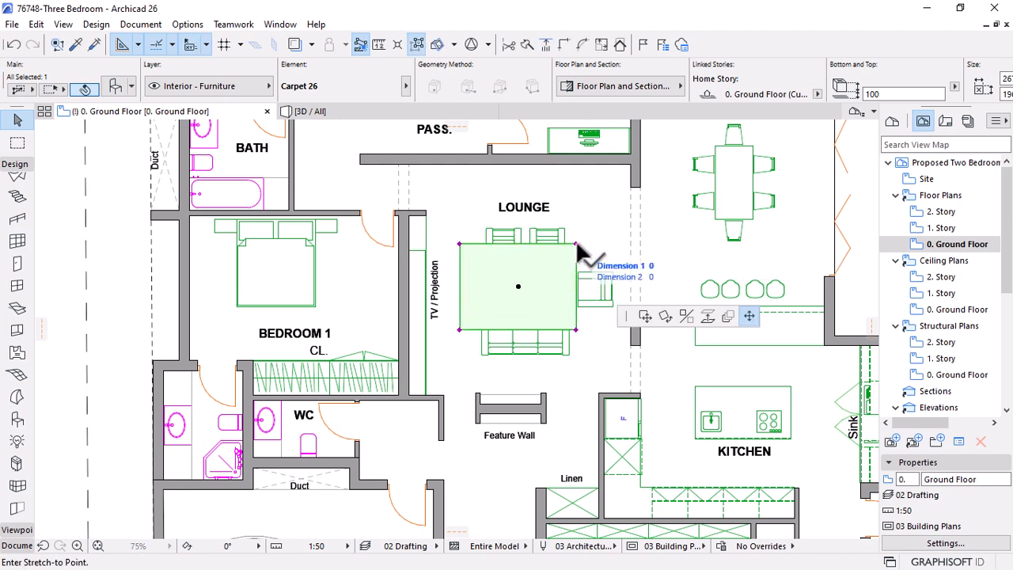
click(591, 243)
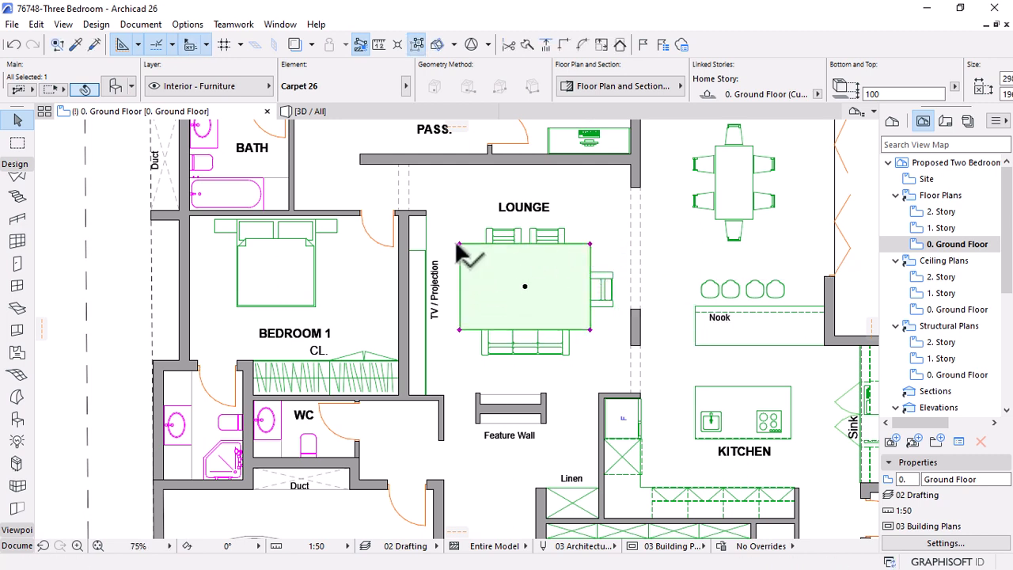
Set the lounge carpet's fill background pen to Transparent (pen 0)
scroll(463, 291, up, 2)
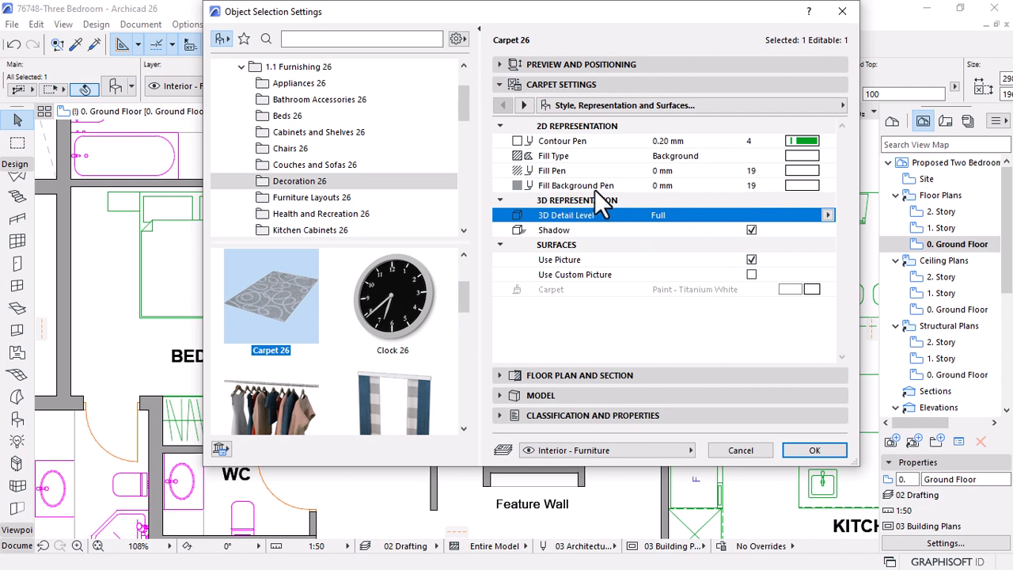
click(801, 156)
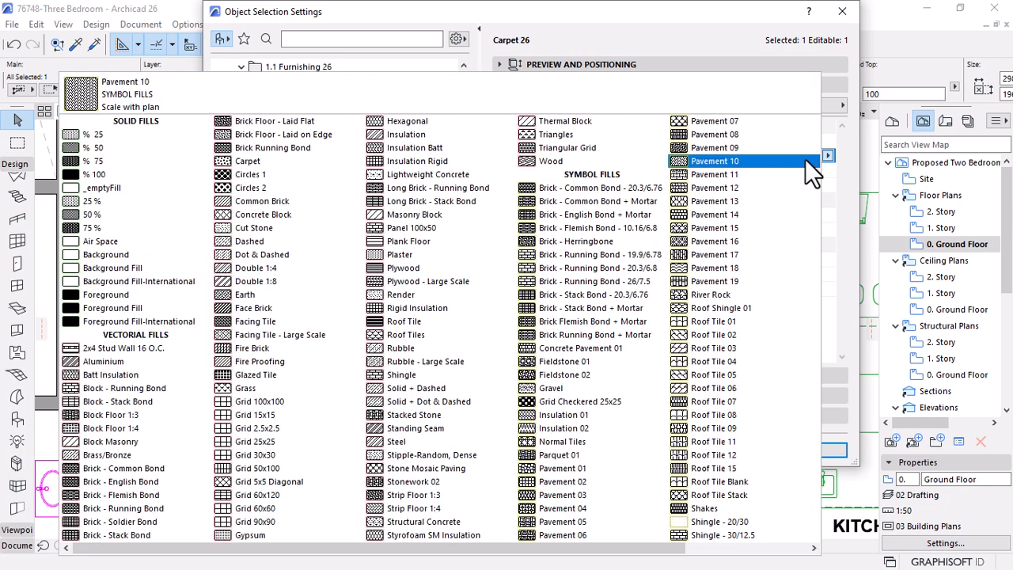
key(Escape)
click(809, 170)
click(809, 170)
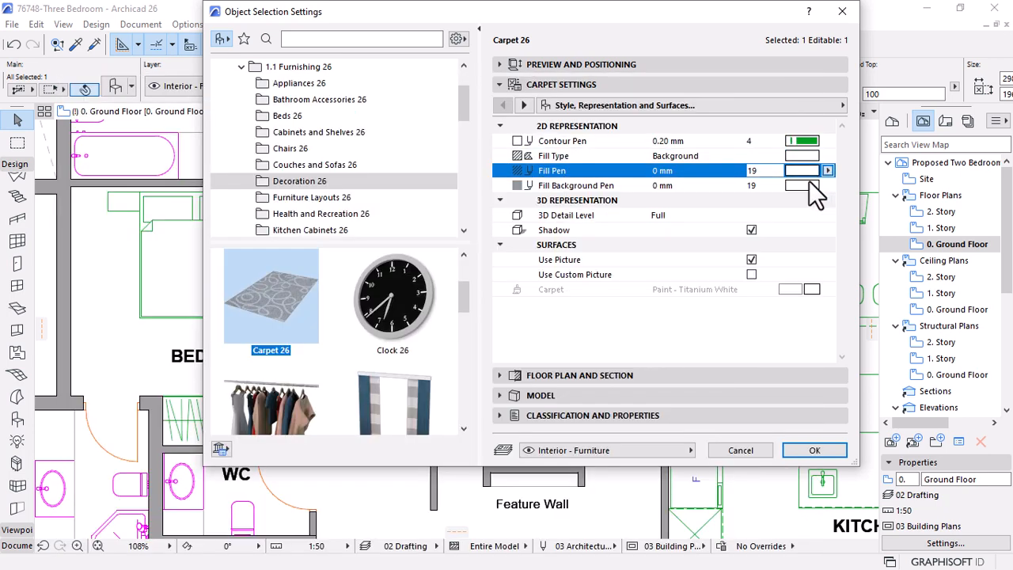
click(802, 185)
click(769, 366)
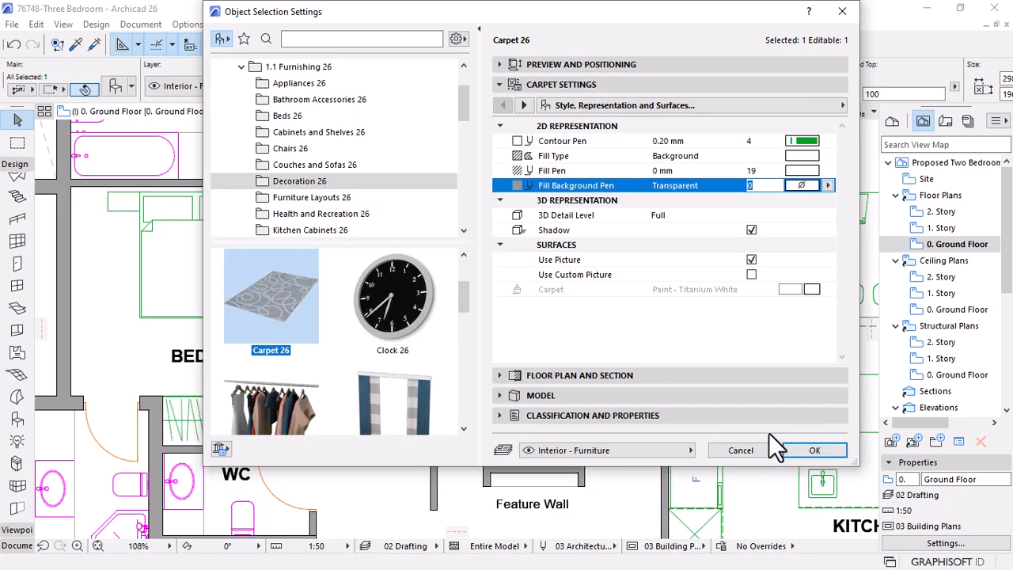
click(807, 450)
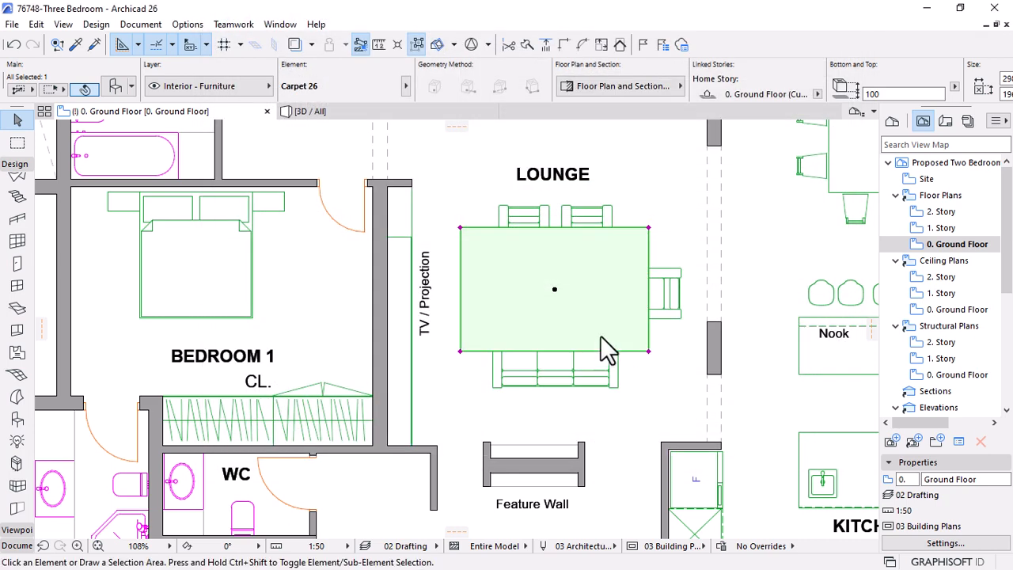
Send the lounge carpet to the back of the display order, behind the sofa and armchairs, and deselect it
right_click(607, 254)
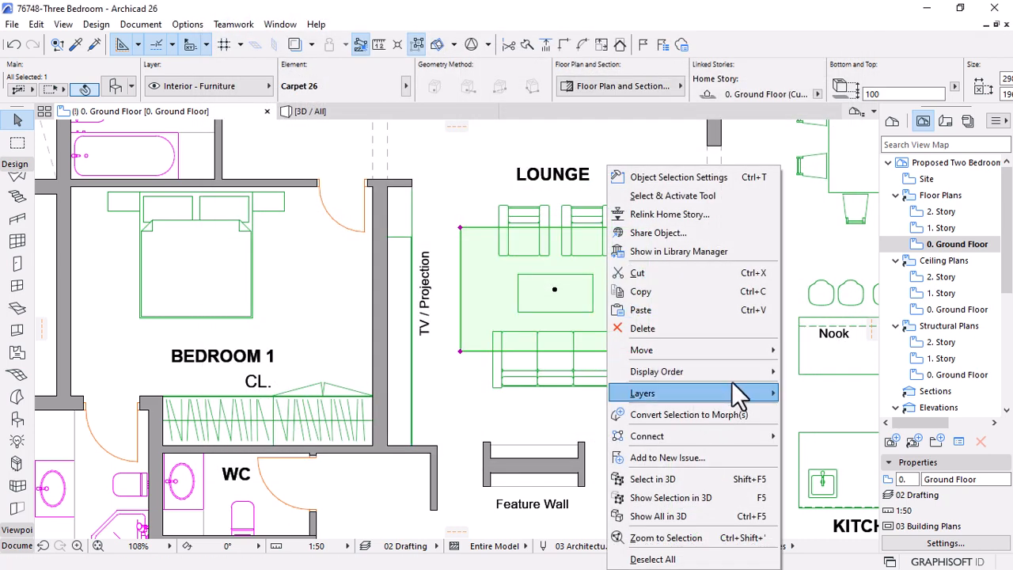
mouse_move(734, 373)
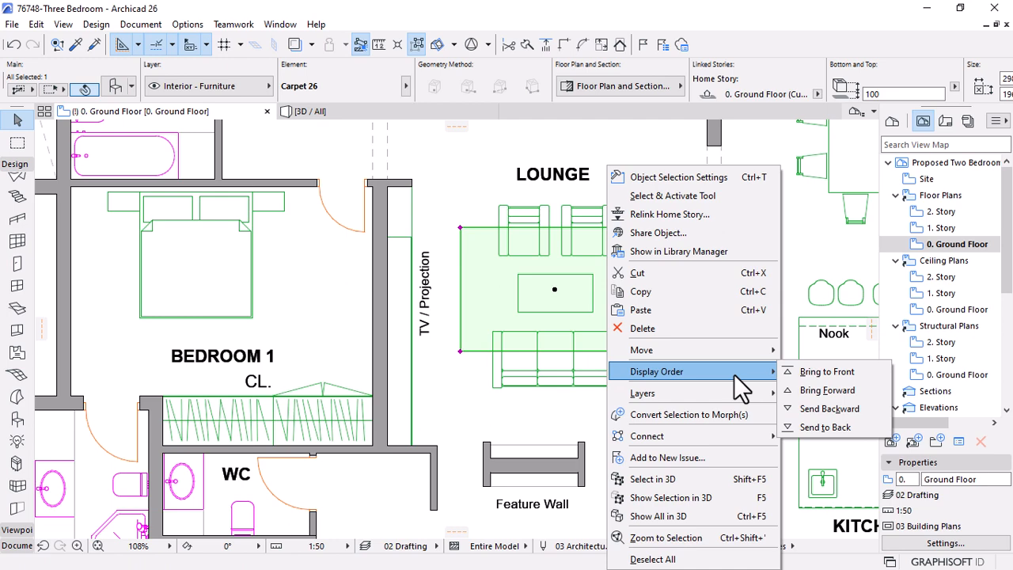
click(823, 427)
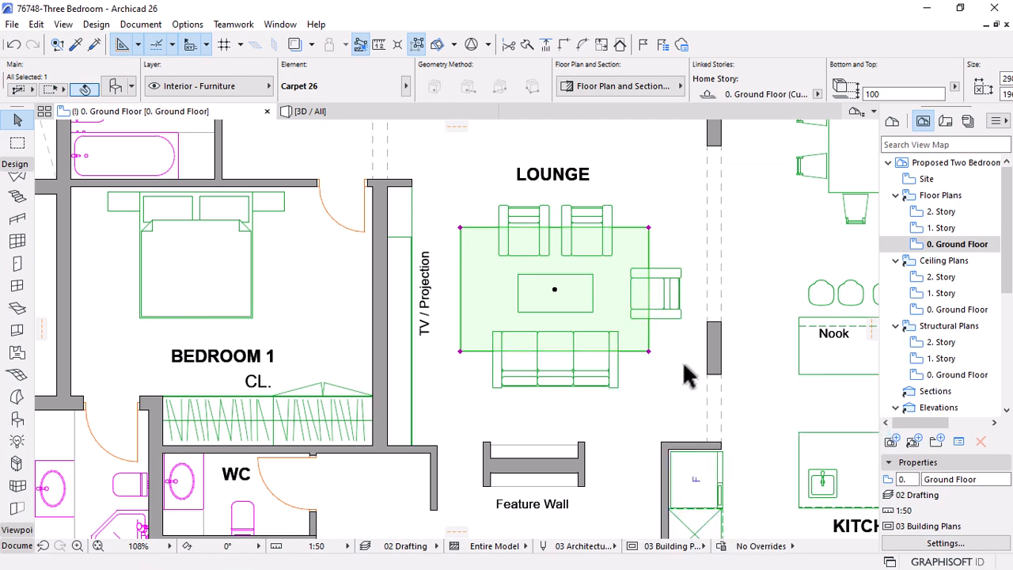
click(687, 376)
scroll(538, 318, down, 3)
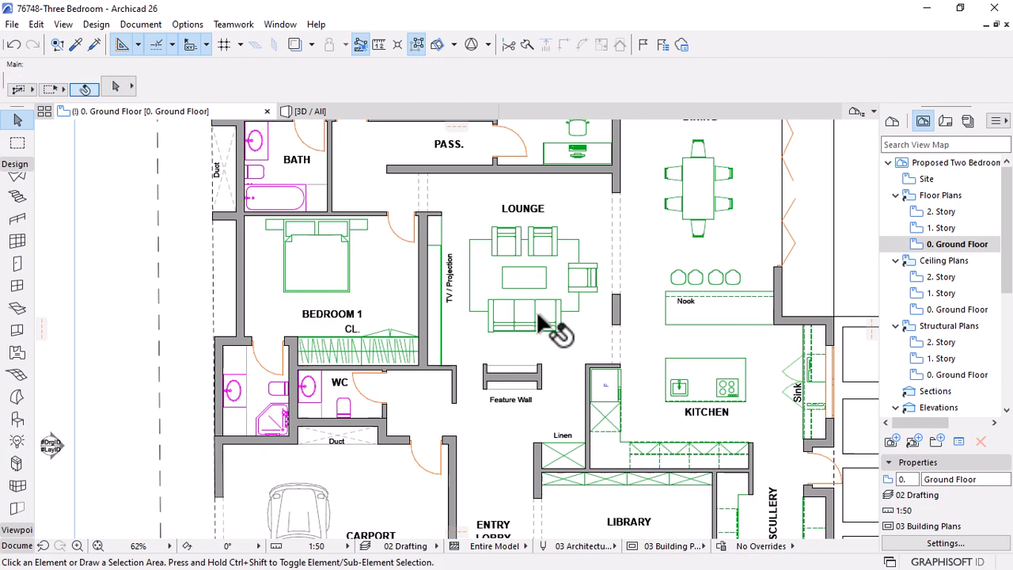
Copy the lounge carpet by its centre point onto the centre of the dining table
click(532, 277)
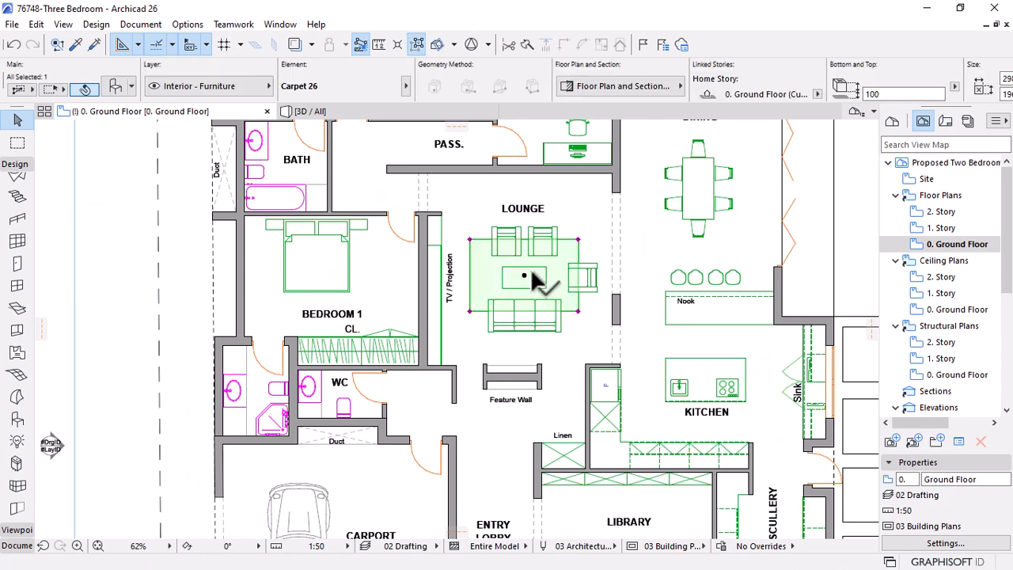
click(524, 276)
ctrl+click(698, 188)
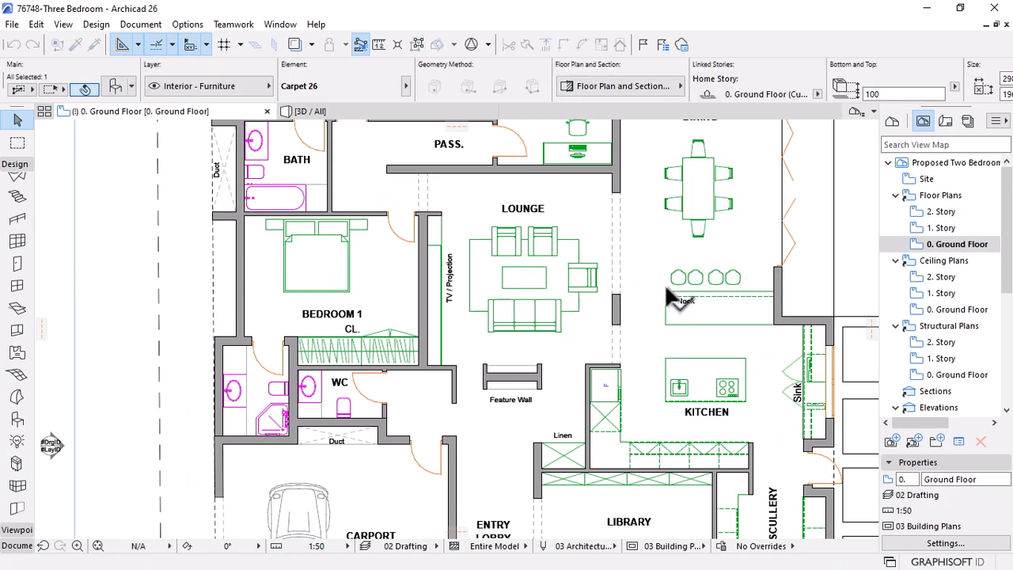
scroll(671, 297, down, 3)
scroll(736, 154, up, 5)
Rotate the dining carpet by -90° about its centre so that it runs lengthwise with the table
key(ctrl+e)
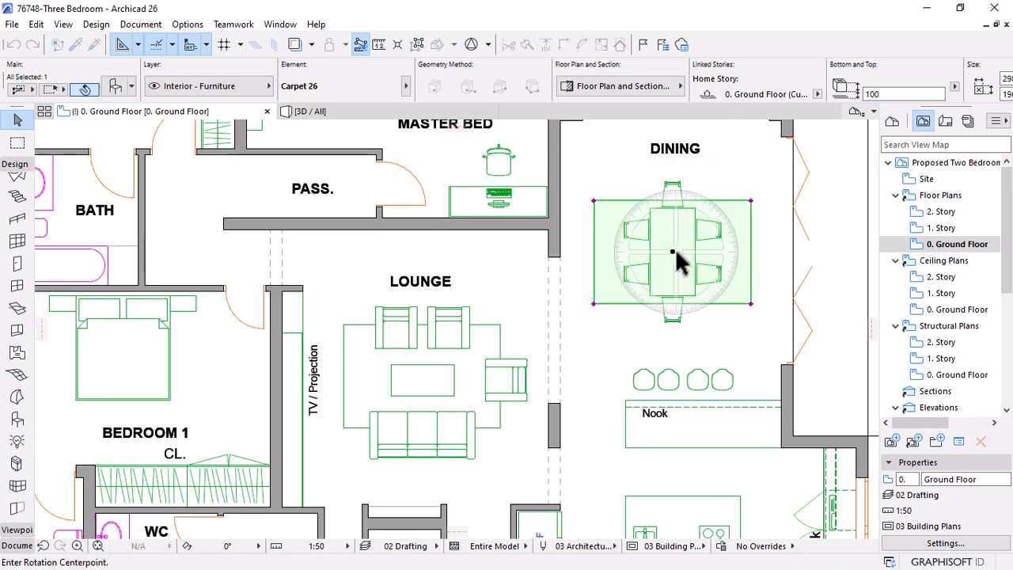
click(672, 252)
click(758, 252)
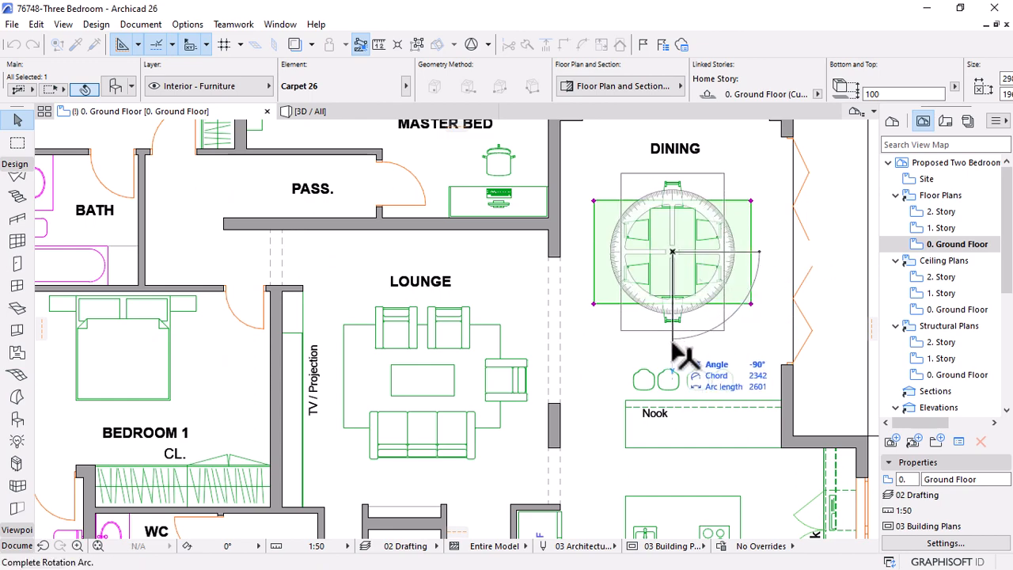
click(672, 354)
click(679, 354)
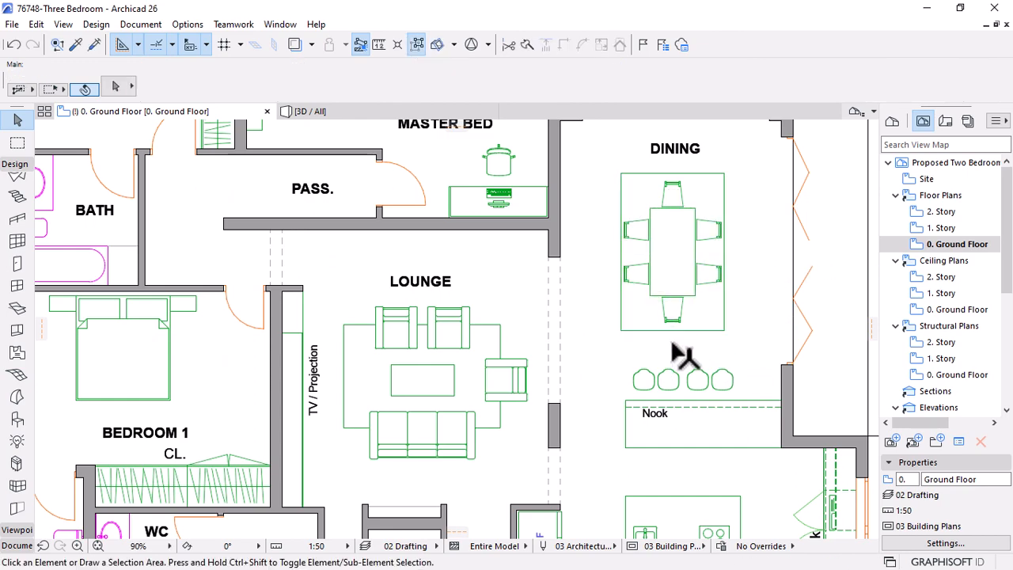
Place another carpet with the dining carpet's settings at the foot of the master bed
scroll(679, 353, down, 5)
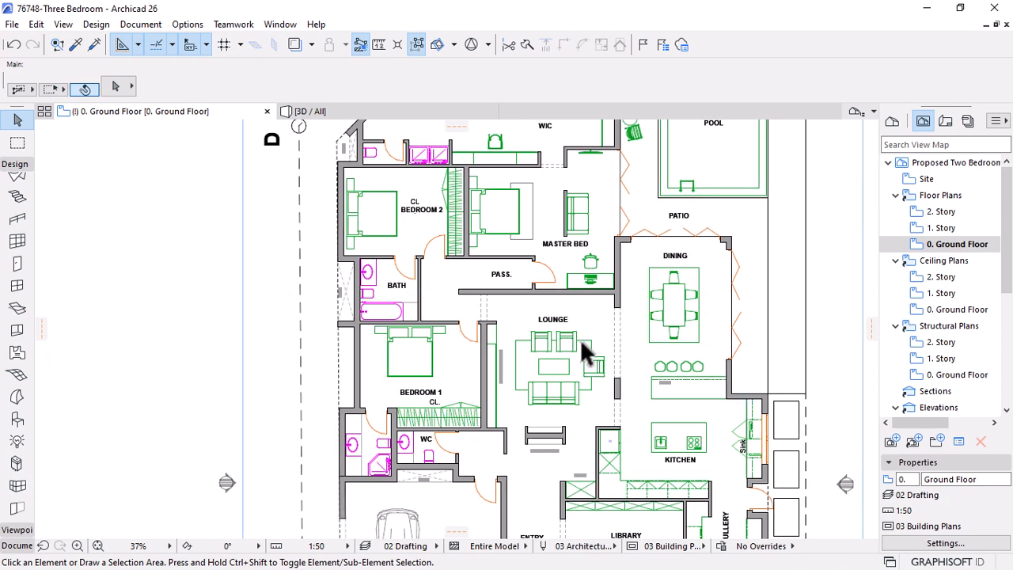
scroll(583, 341, down, 4)
scroll(623, 269, up, 2)
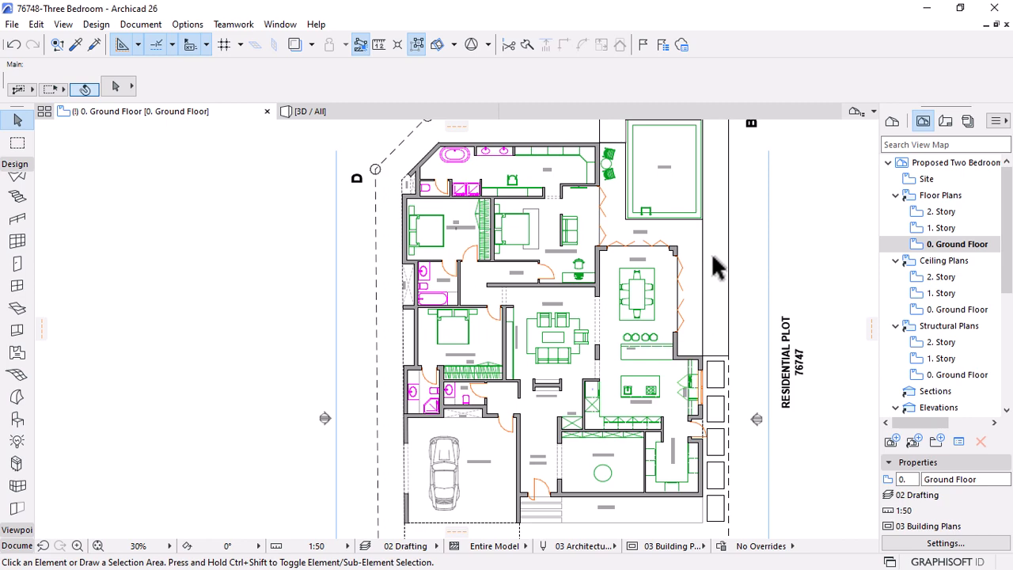
scroll(574, 182, up, 4)
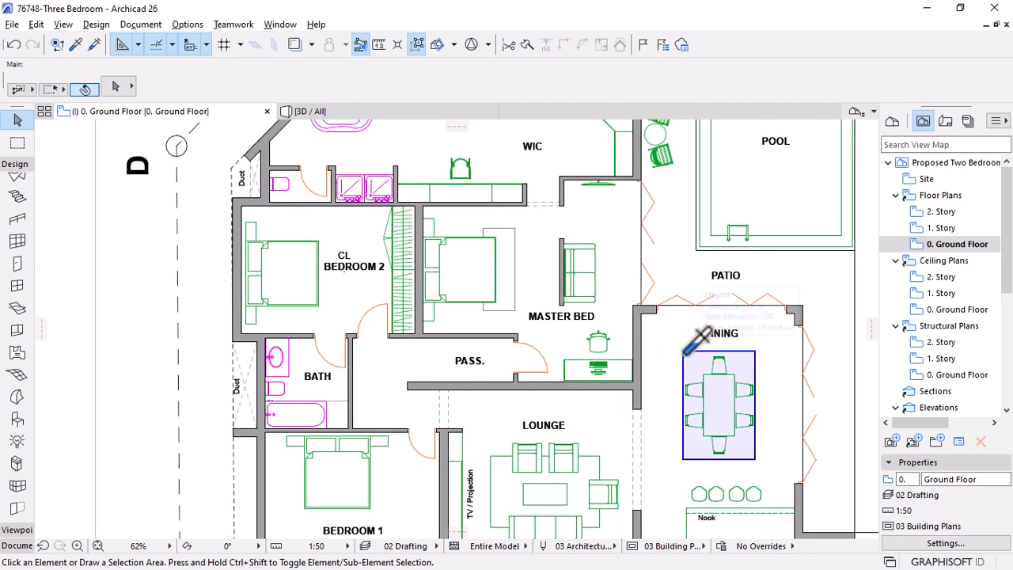
alt+click(715, 350)
click(492, 229)
key(Escape)
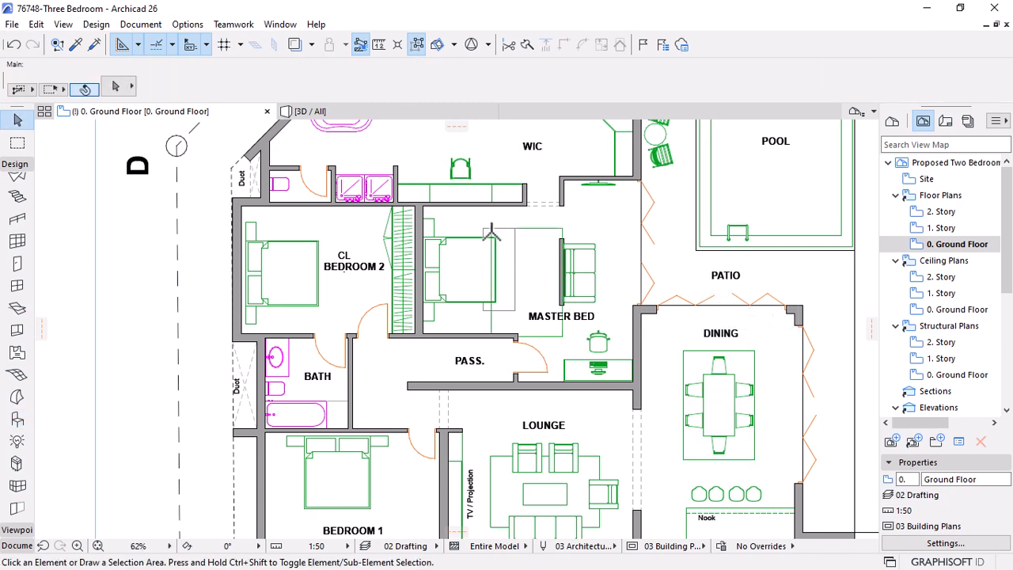
Move the master bedroom carpet so its upper-left corner meets the upper-left corner of the drafted rug outline
click(492, 229)
key(ctrl+d)
click(492, 229)
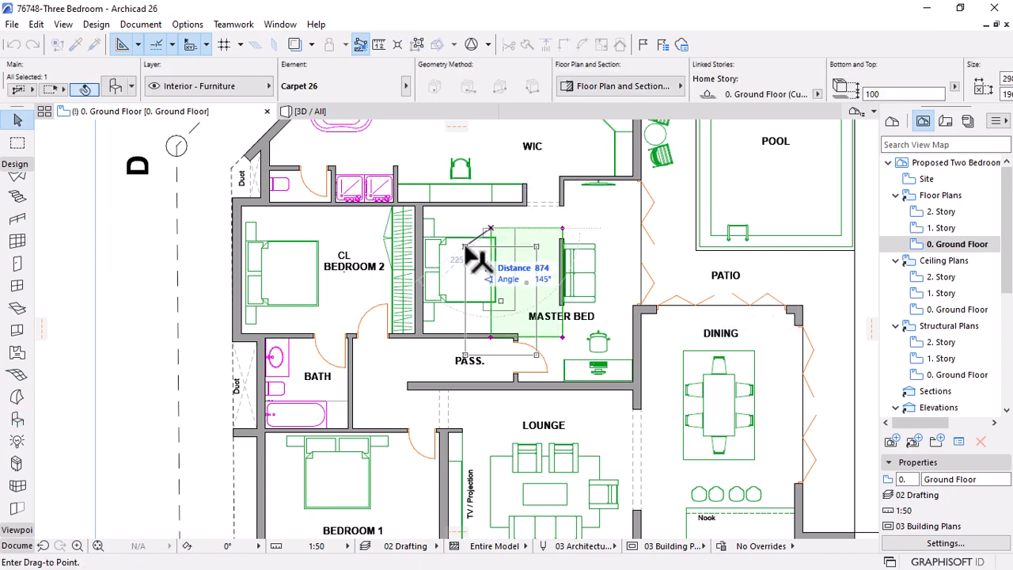
scroll(465, 243, up, 4)
click(503, 209)
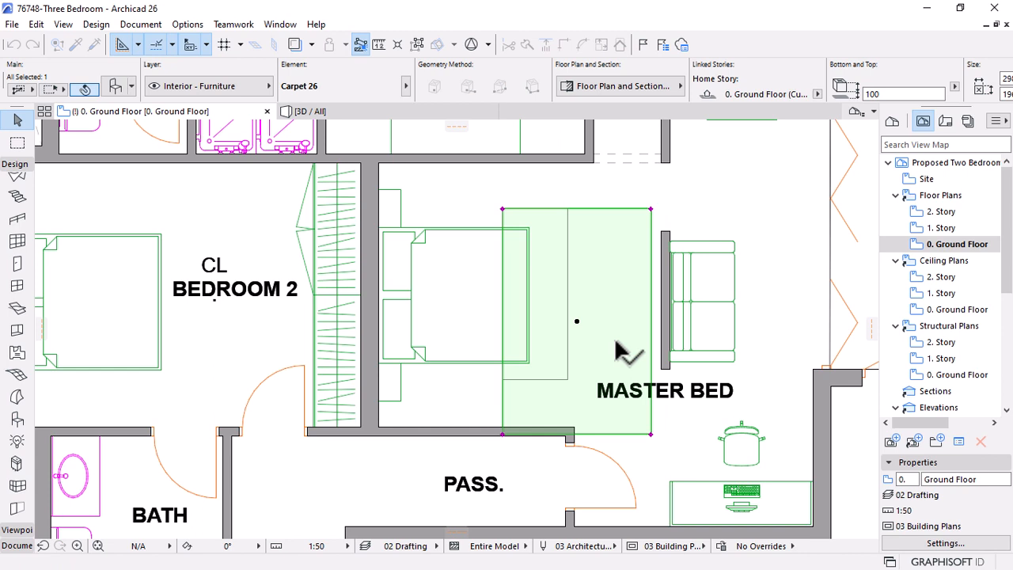
Stretch the master bedroom carpet's lower-right corner to the opposite corner of the drafted rug outline
click(651, 433)
click(568, 379)
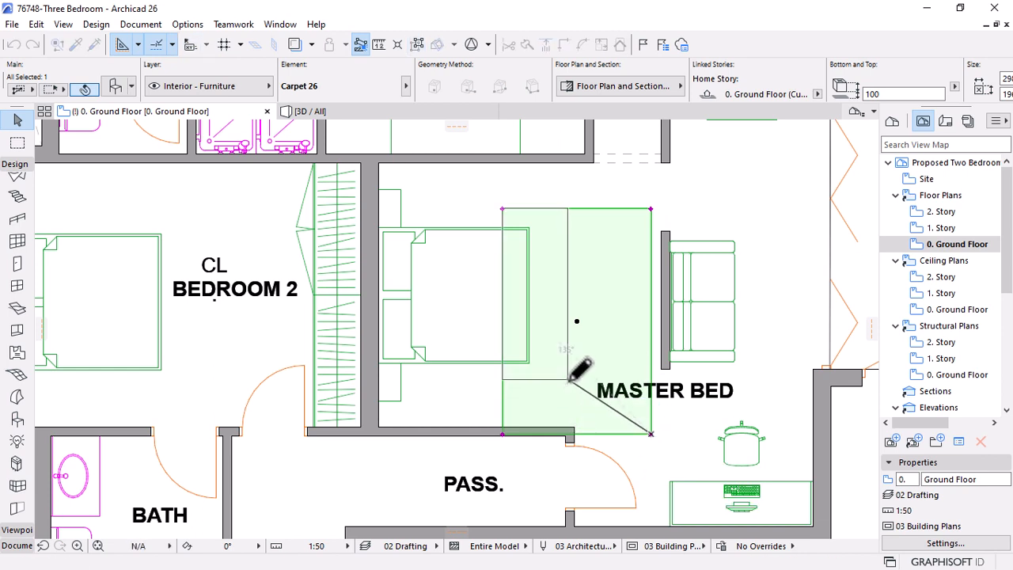
key(Escape)
click(567, 253)
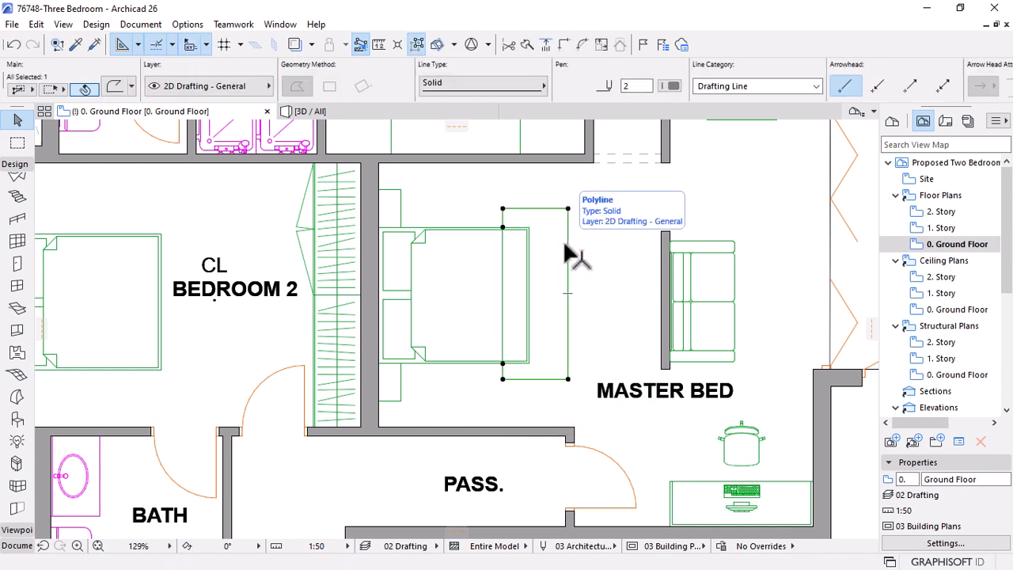
key(Escape)
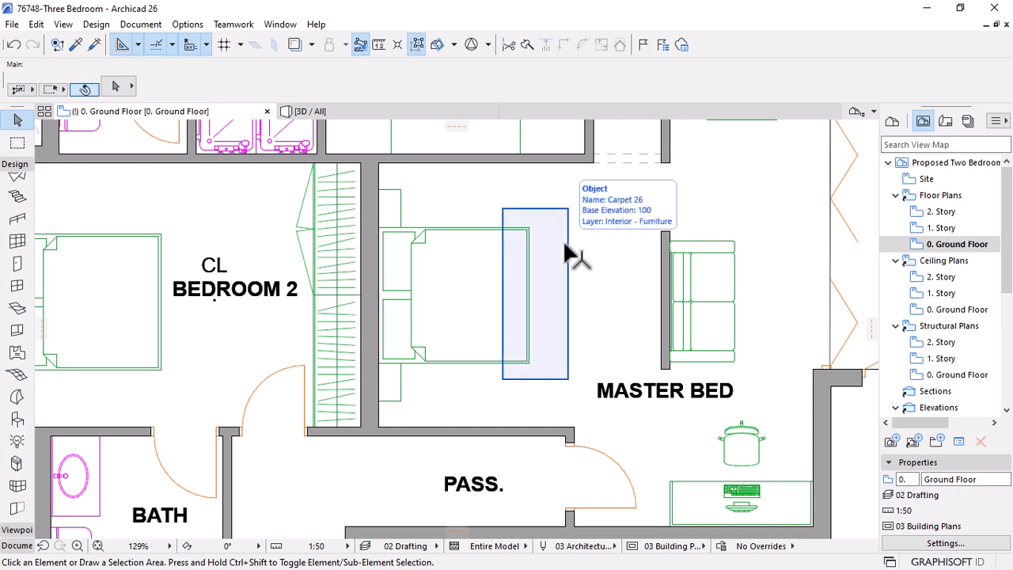
Send the master bedroom carpet to the back of the display order so it lies beneath the bed
click(566, 238)
right_click(552, 225)
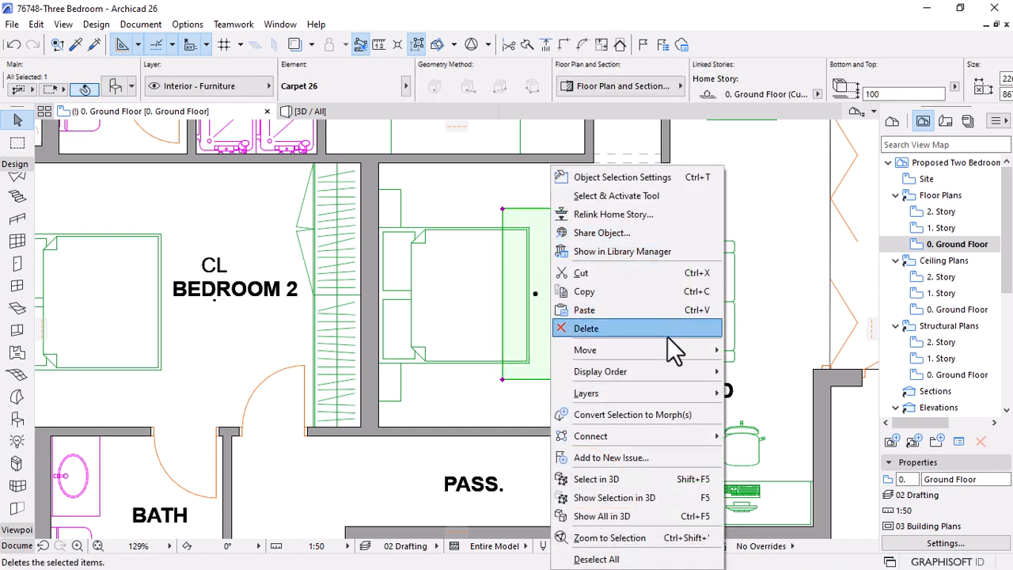
mouse_move(654, 374)
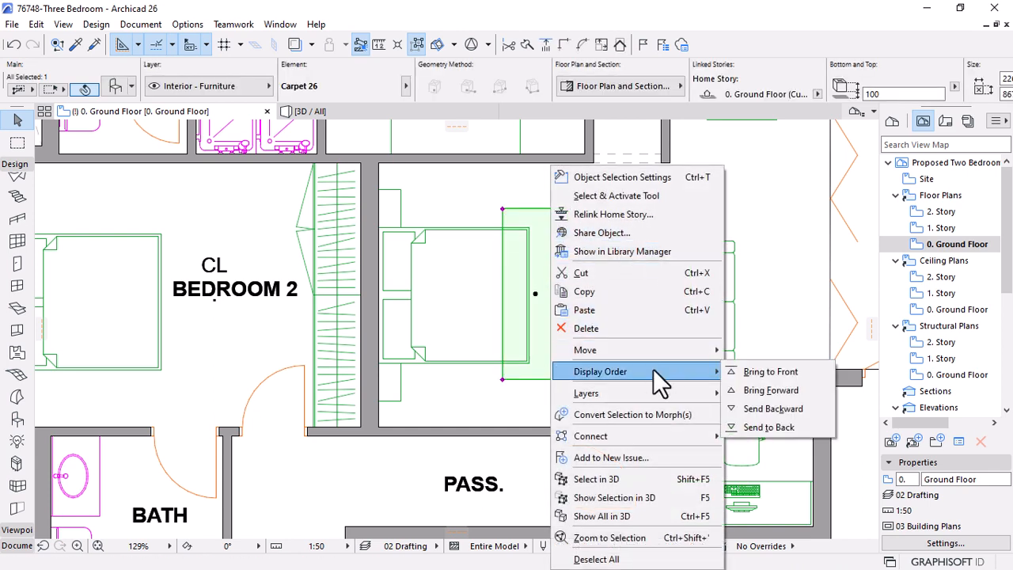
click(760, 427)
key(Escape)
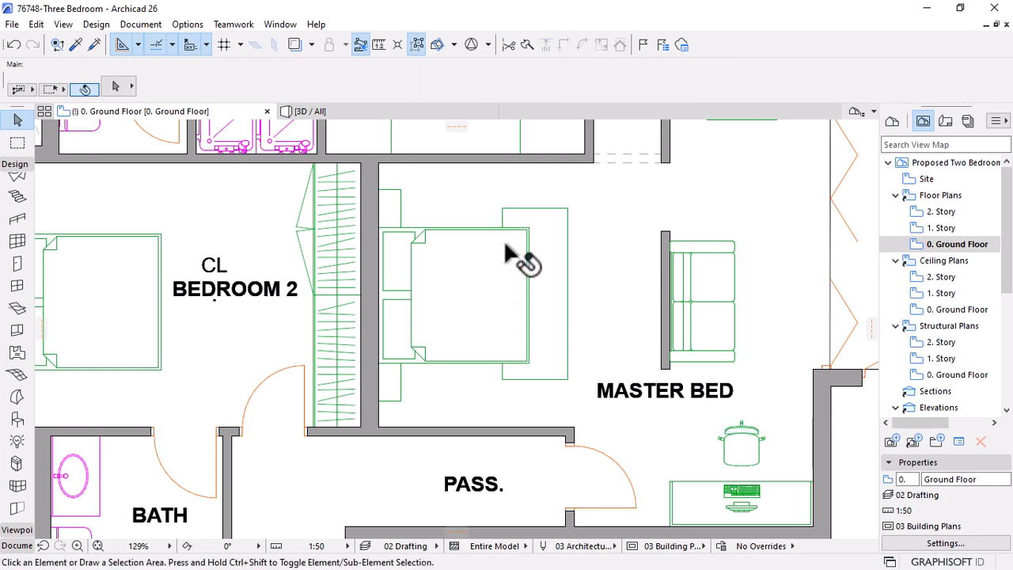
Look over the furnished ground floor plan, from the bedrooms and lounge to the dining, kitchen and carport areas
scroll(520, 256, down, 5)
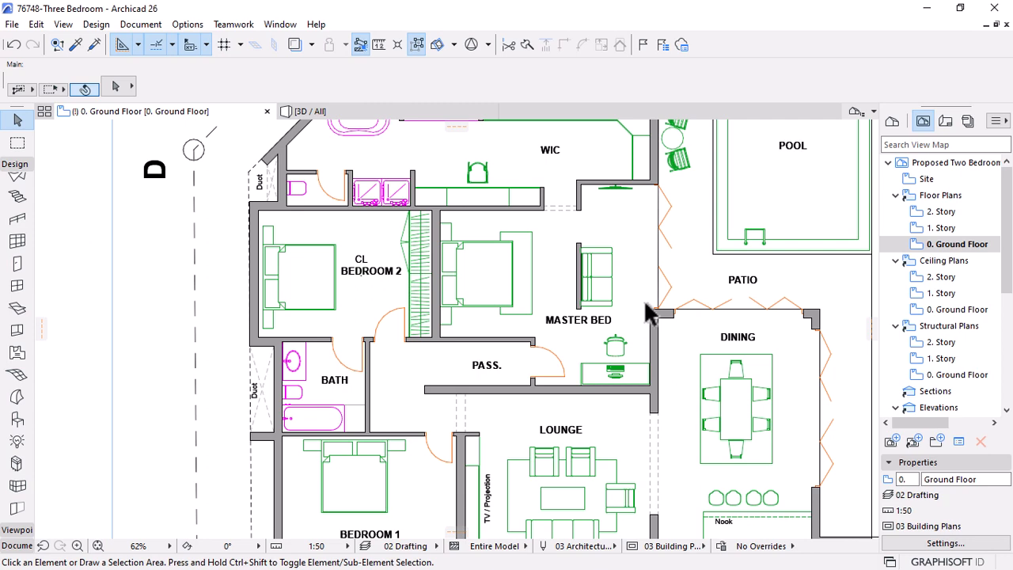
scroll(510, 262, down, 4)
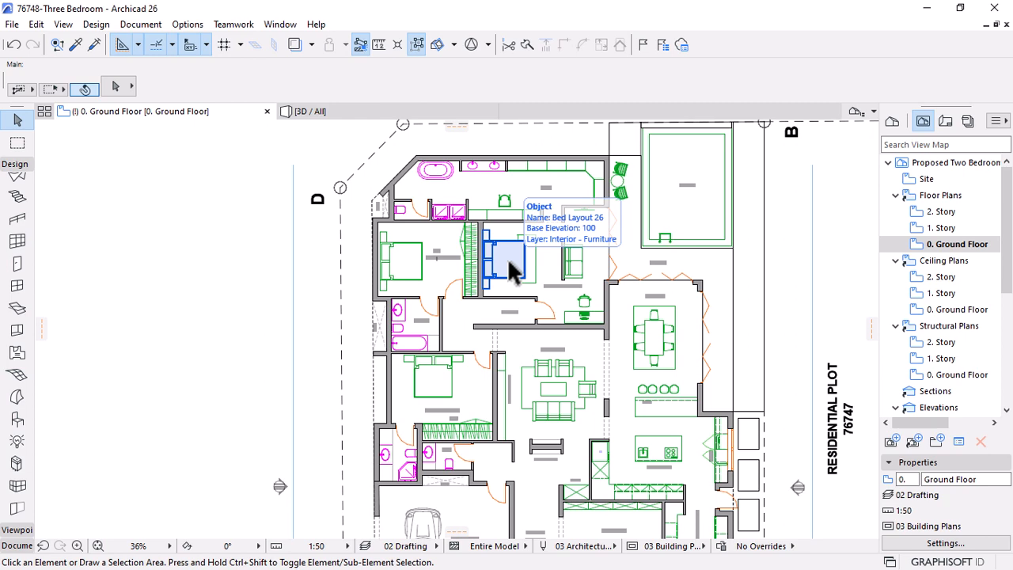
scroll(475, 210, down, 3)
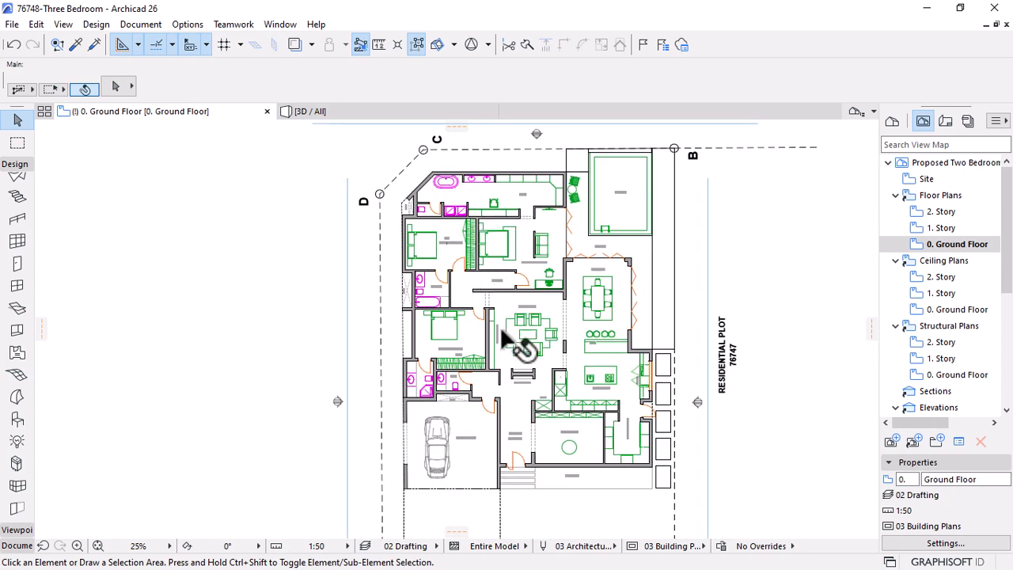
scroll(558, 381, up, 1)
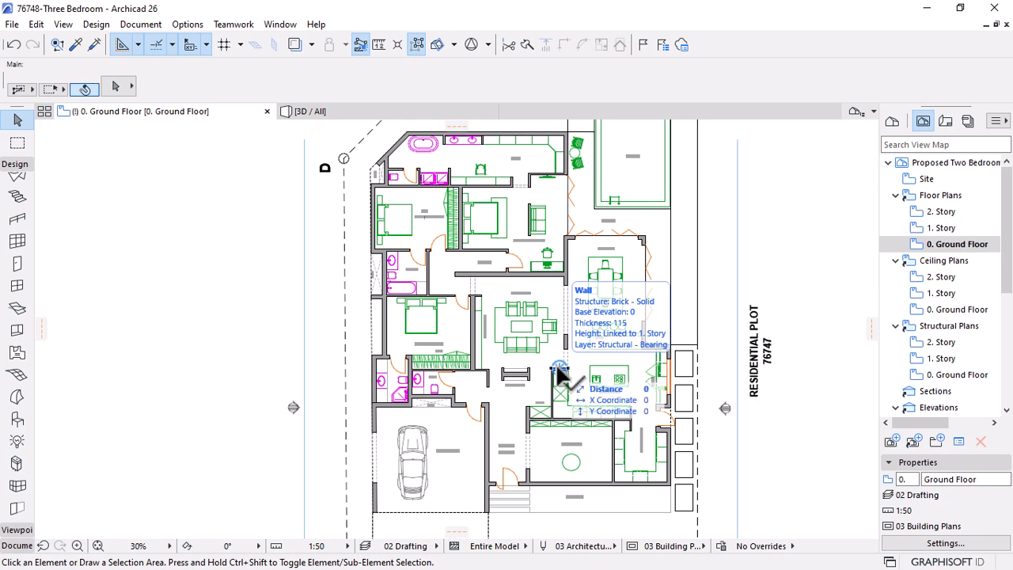
scroll(558, 376, down, 2)
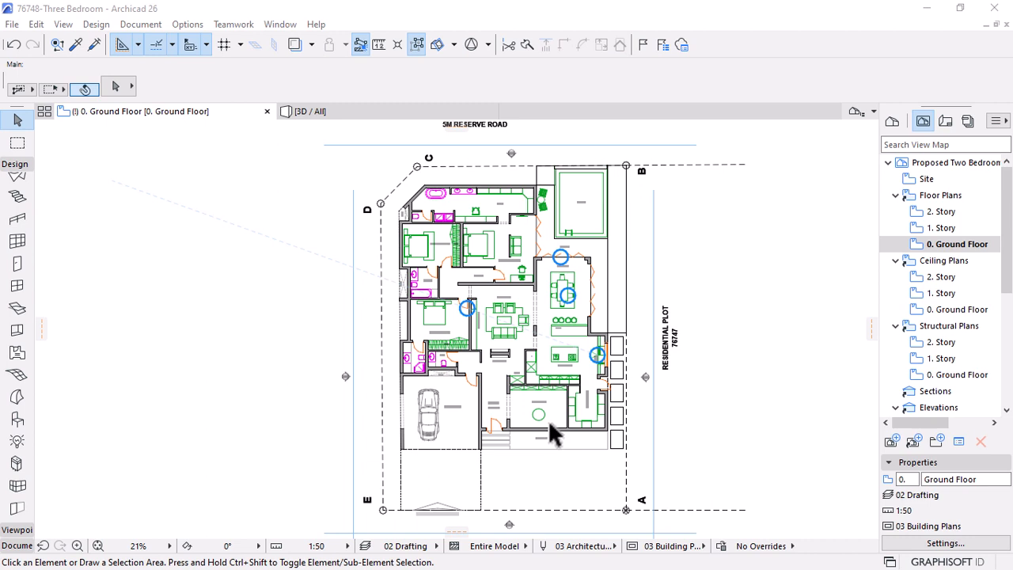
scroll(526, 356, up, 1)
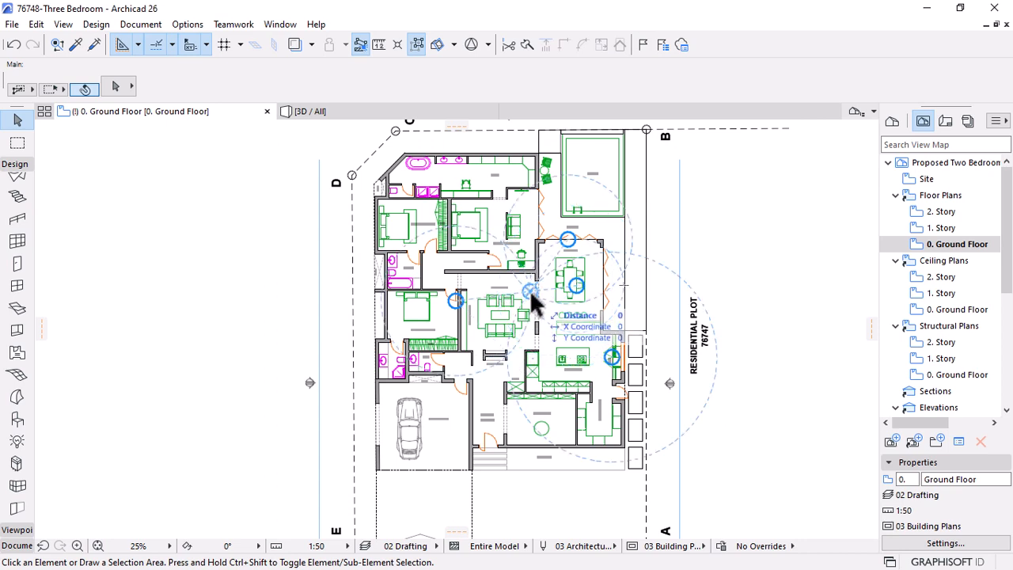
scroll(684, 212, up, 1)
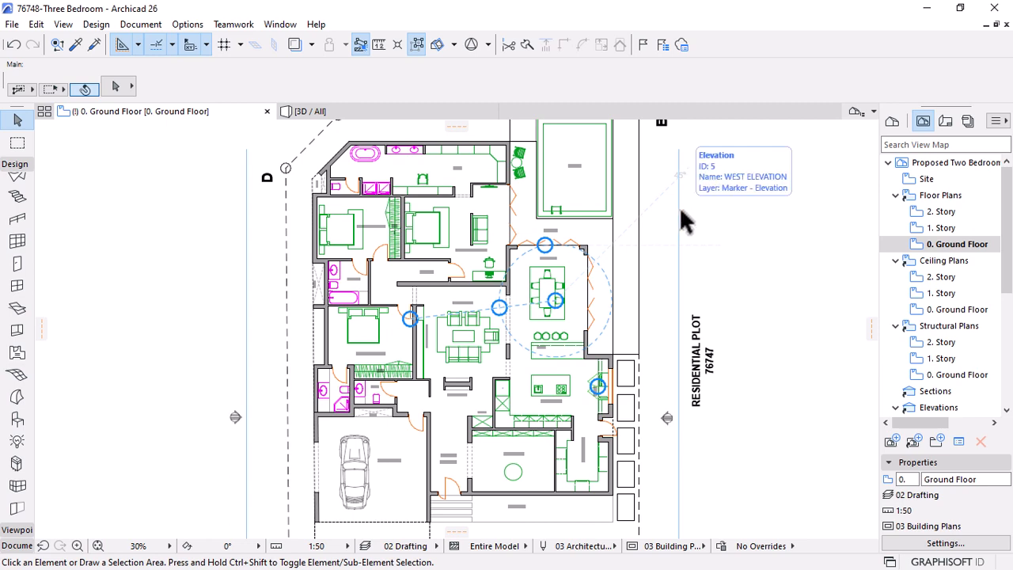
scroll(310, 270, up, 3)
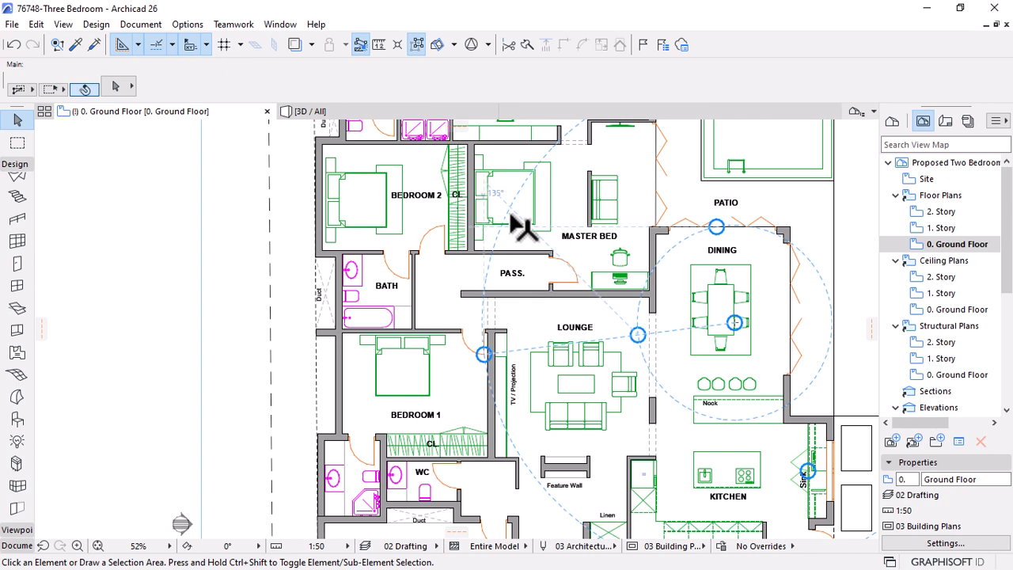
scroll(515, 181, down, 5)
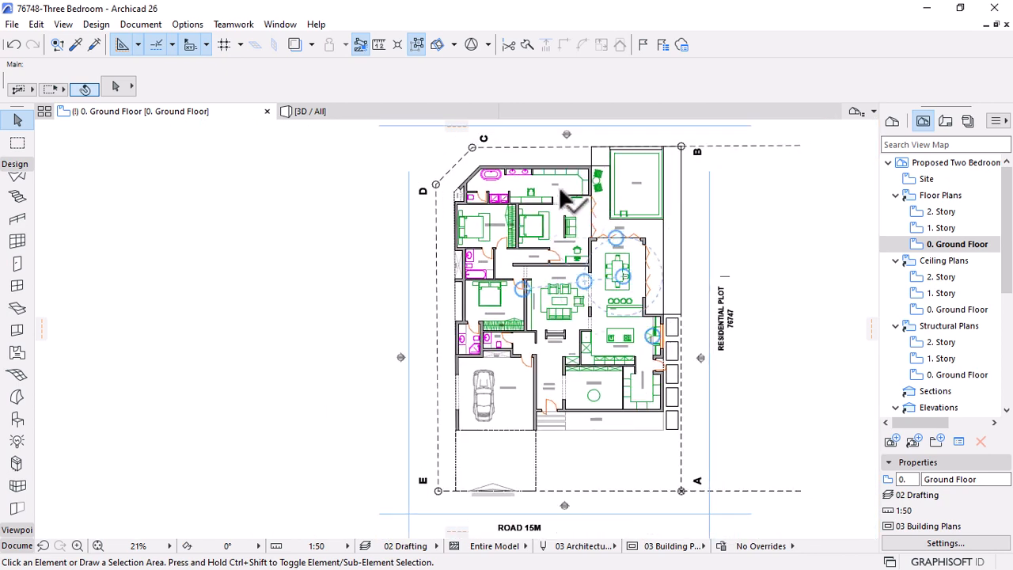
scroll(582, 261, up, 2)
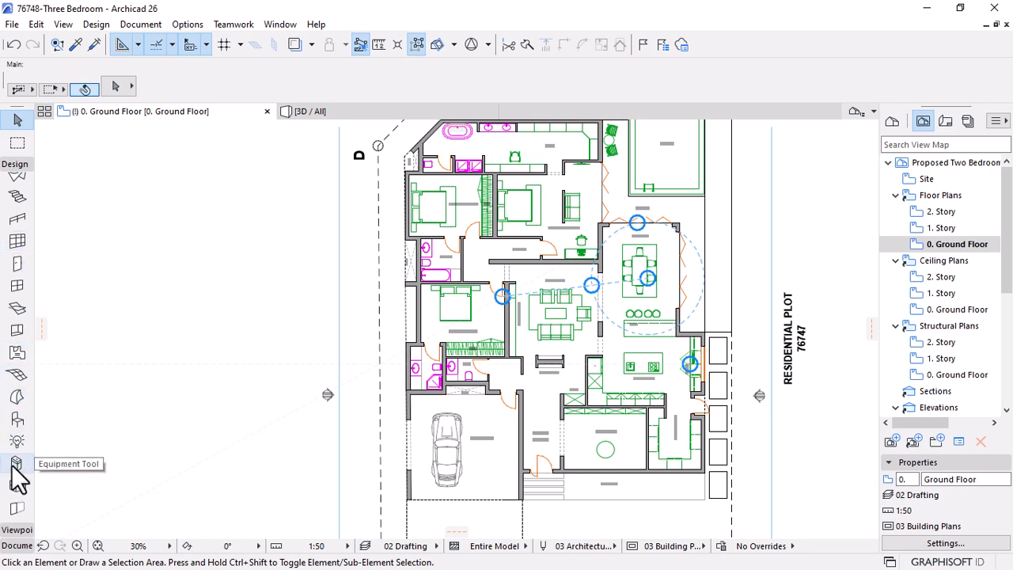
Set the Slab tool to a basic concrete structure instead of a composite, with a thickness of 250
scroll(18, 419, up, 5)
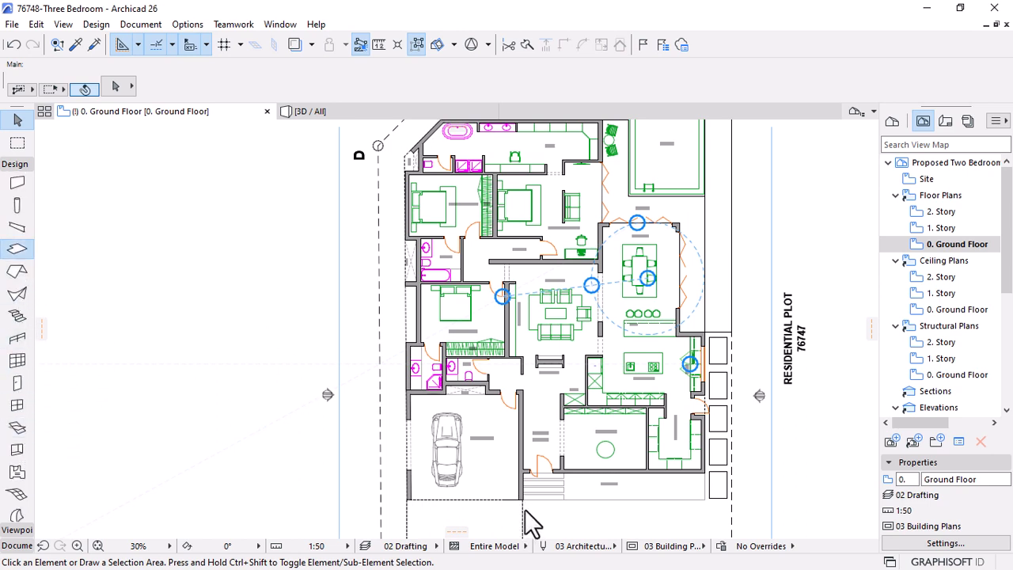
scroll(665, 70, down, 3)
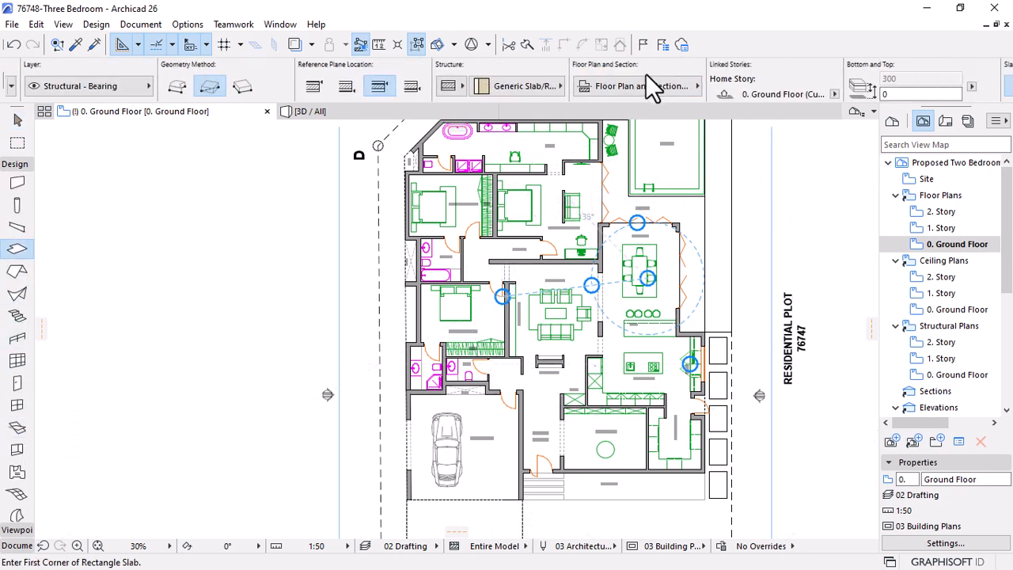
click(470, 91)
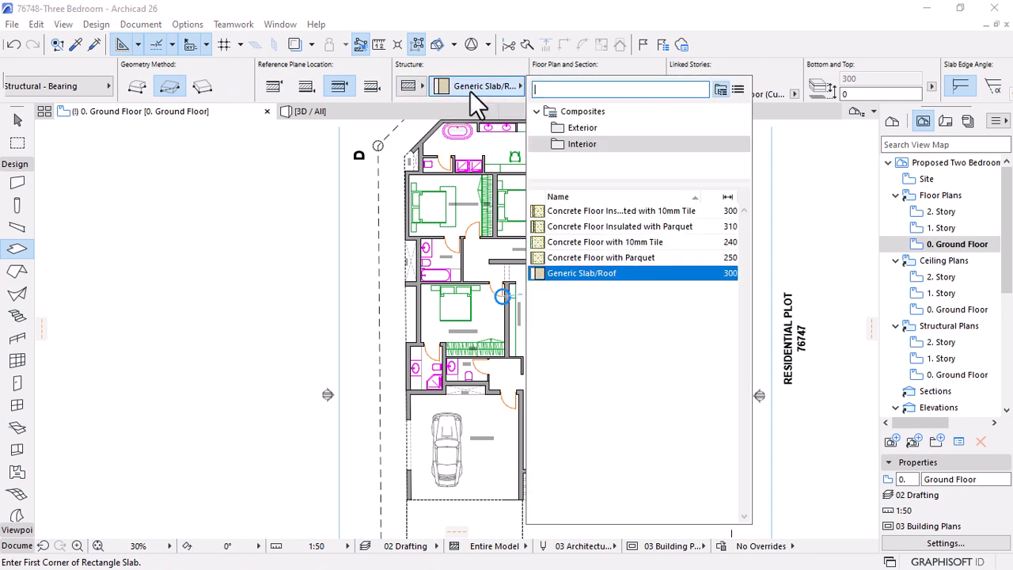
click(414, 90)
click(414, 91)
click(438, 84)
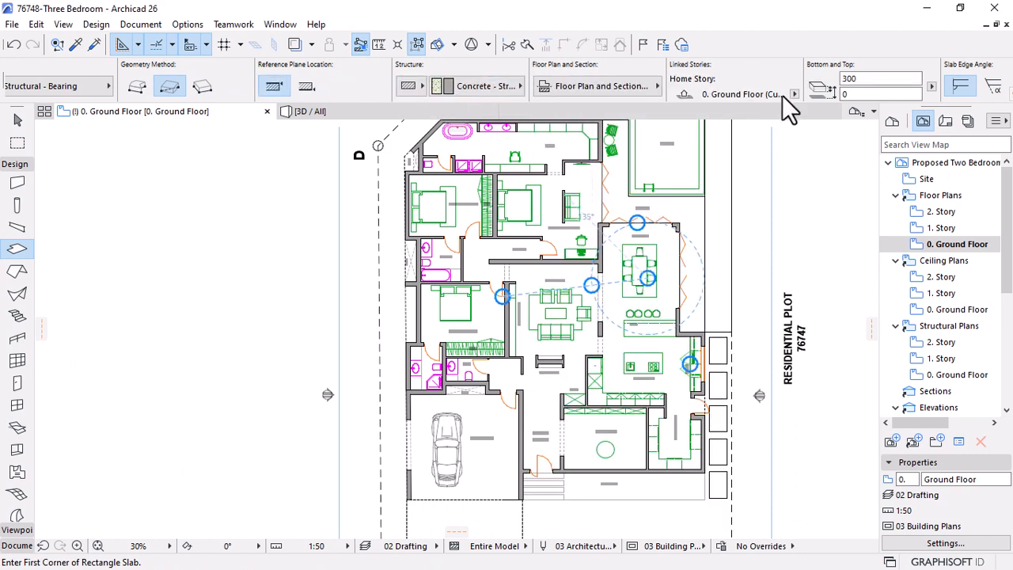
click(846, 78)
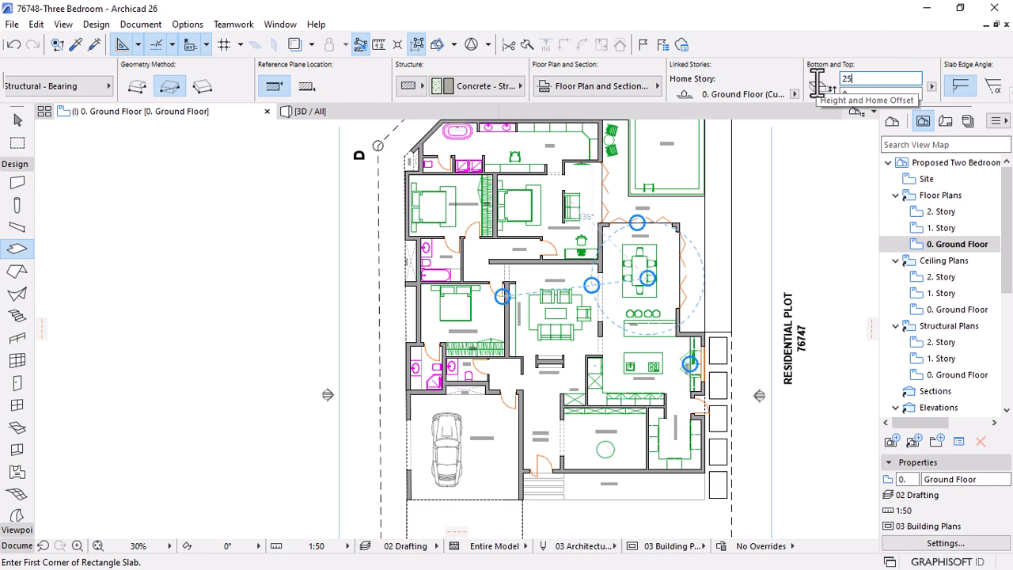
scroll(646, 294, down, 2)
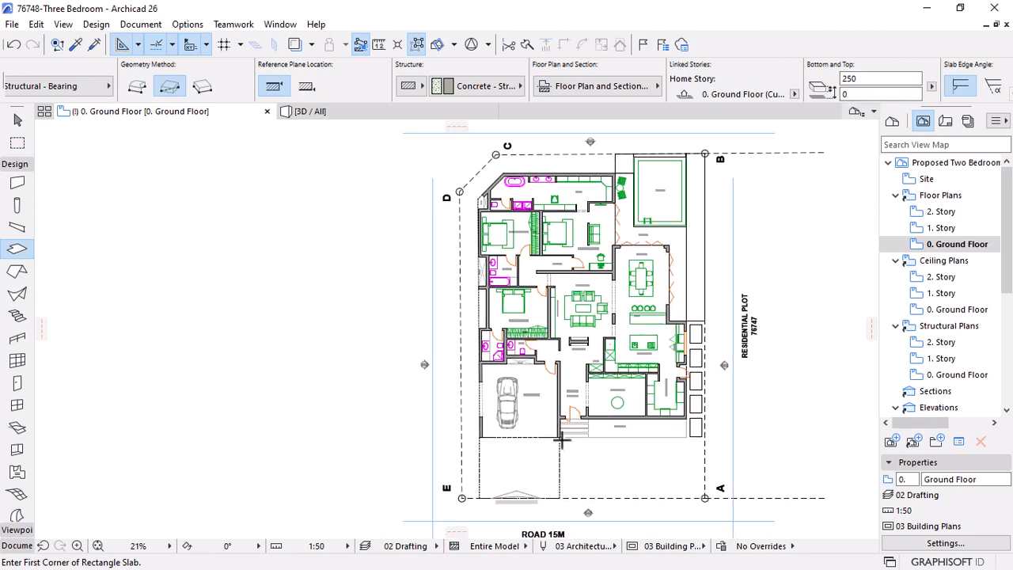
scroll(612, 438, up, 8)
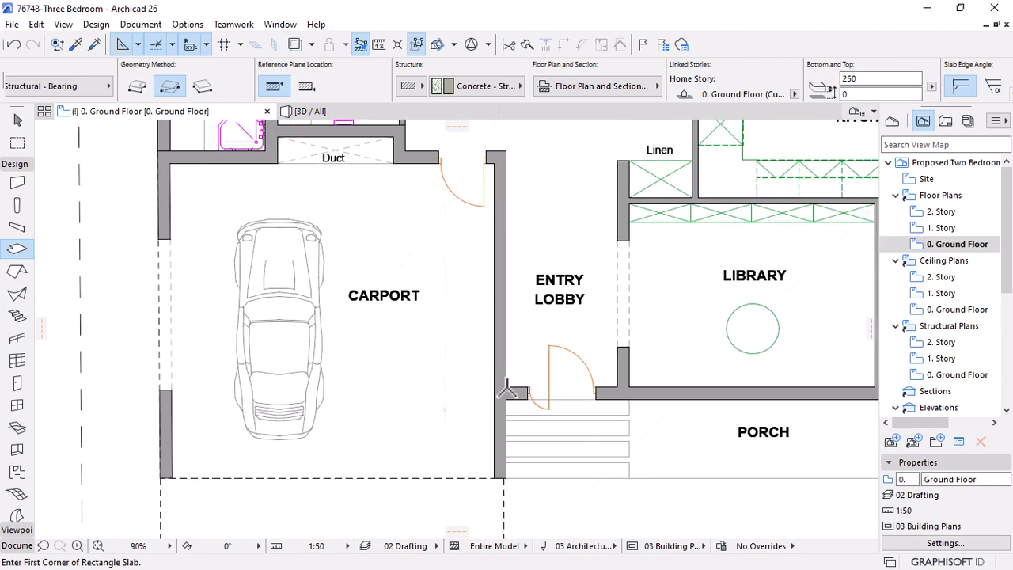
click(506, 388)
click(289, 111)
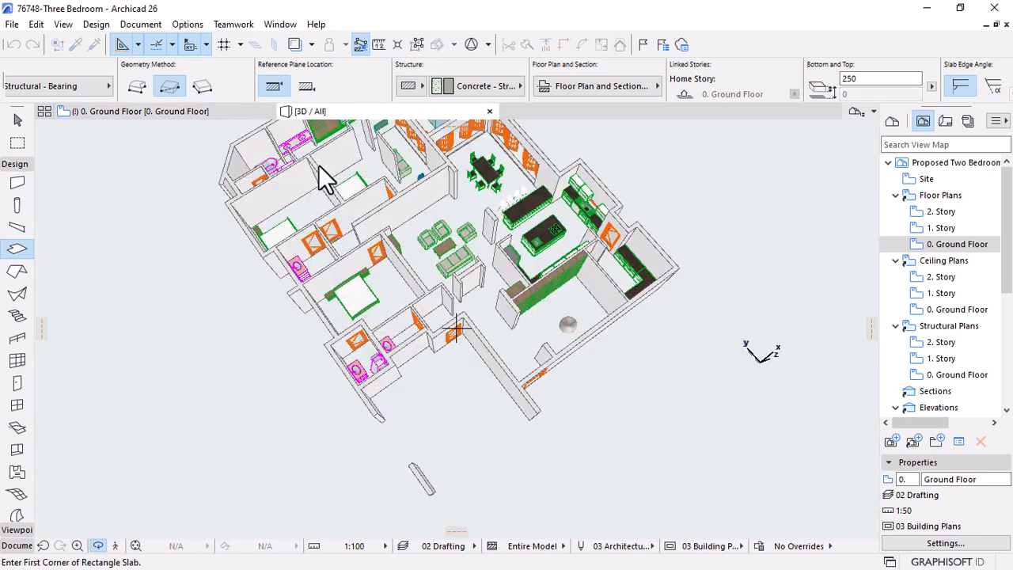
click(127, 113)
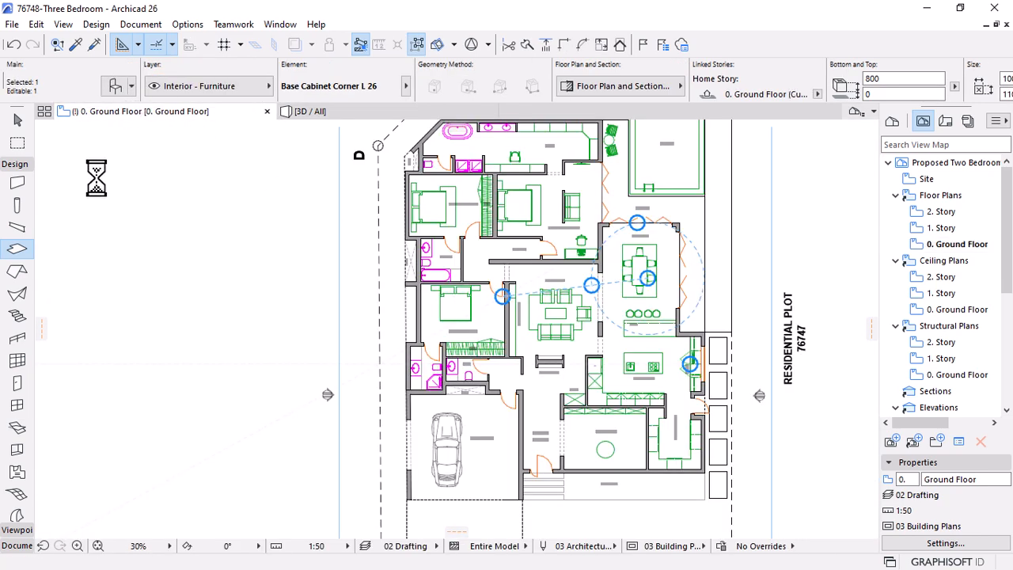
key(Escape)
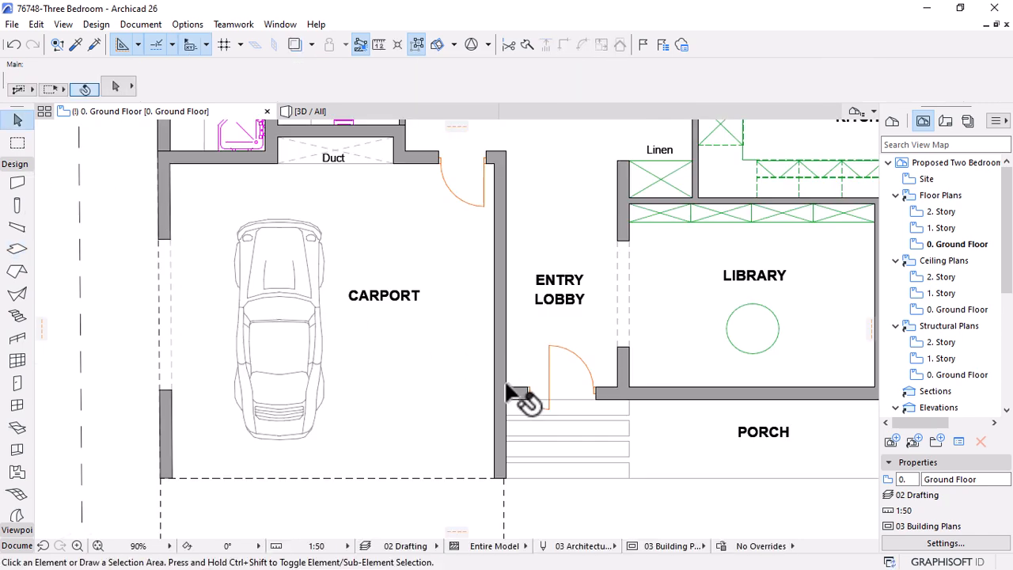
Start a polygonal slab at the entry lobby's inner corner beside the carport and front door, extending its first edge to the scullery's inner corner on the porch side
key(w)
click(505, 387)
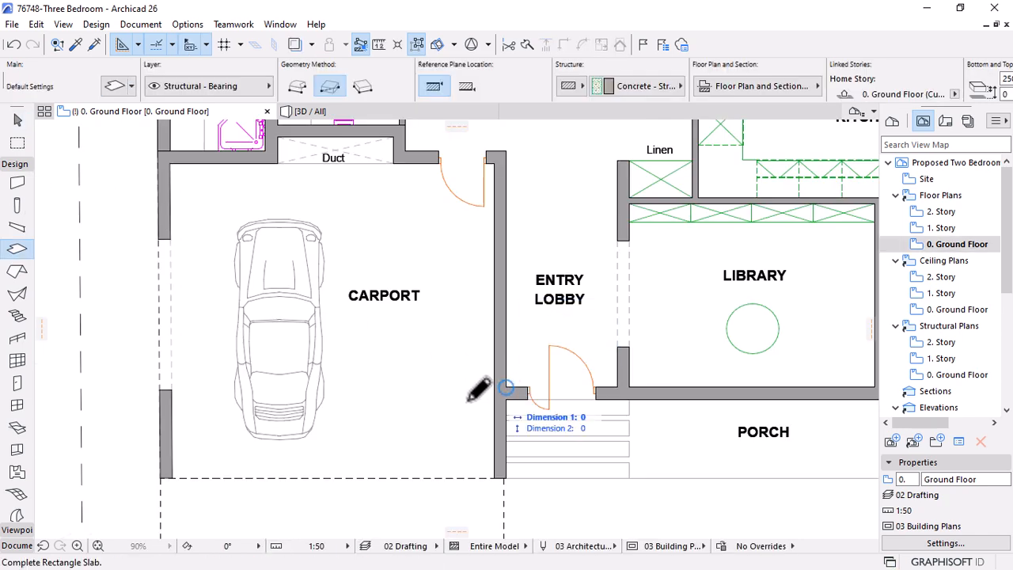
scroll(441, 397, down, 2)
click(300, 84)
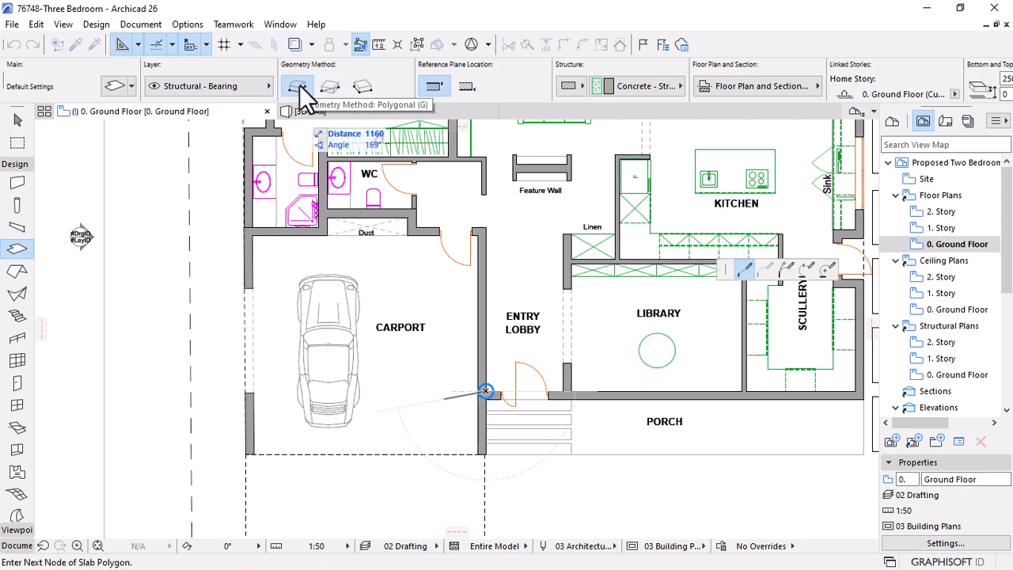
scroll(475, 383, down, 2)
scroll(688, 393, down, 1)
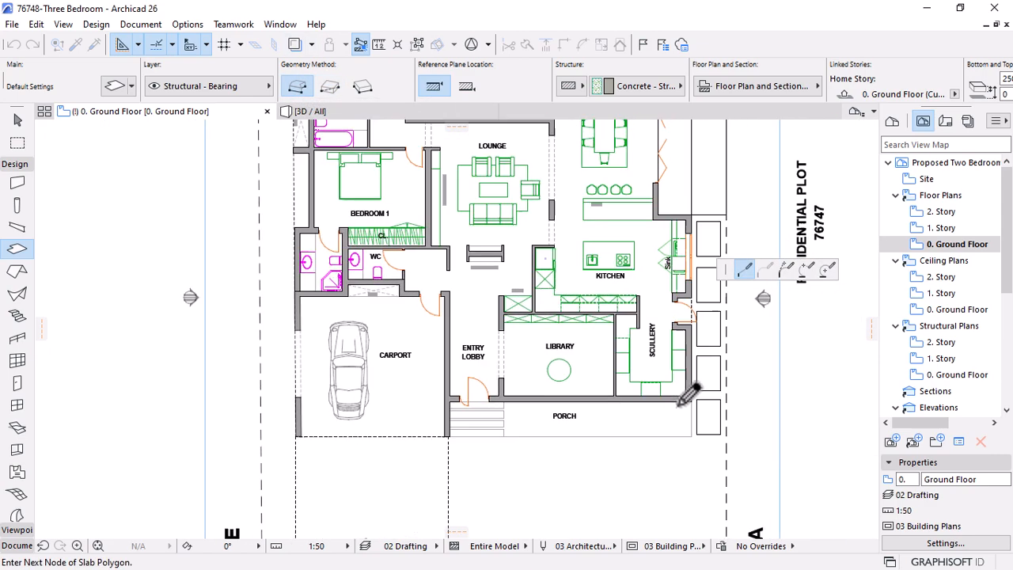
scroll(681, 401, up, 1)
scroll(685, 395, up, 2)
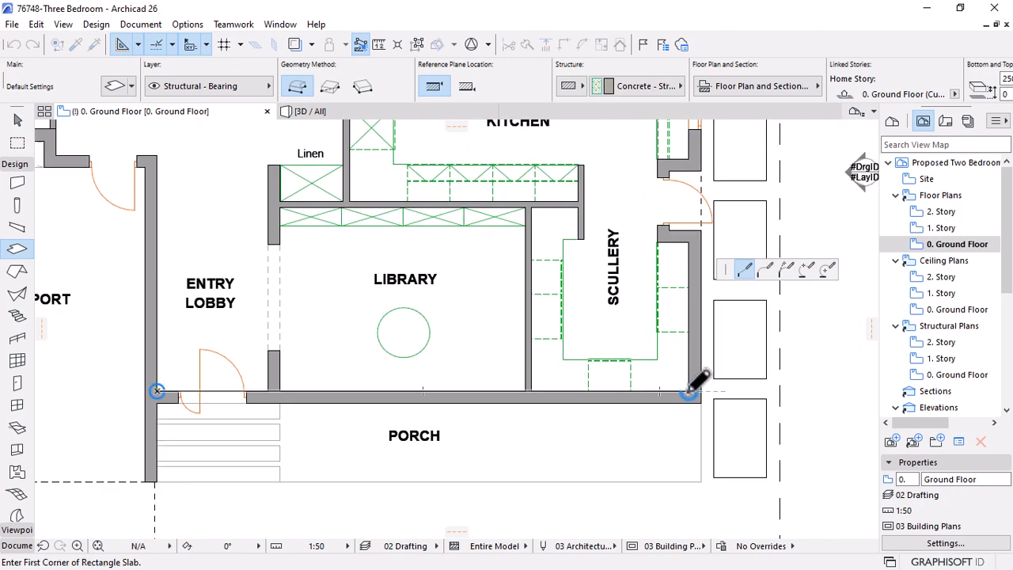
click(689, 393)
Continue the slab outline up the scullery's outer wall, around the side door opening and into the kitchen corner below the sink
scroll(687, 394, down, 1)
scroll(688, 276, up, 4)
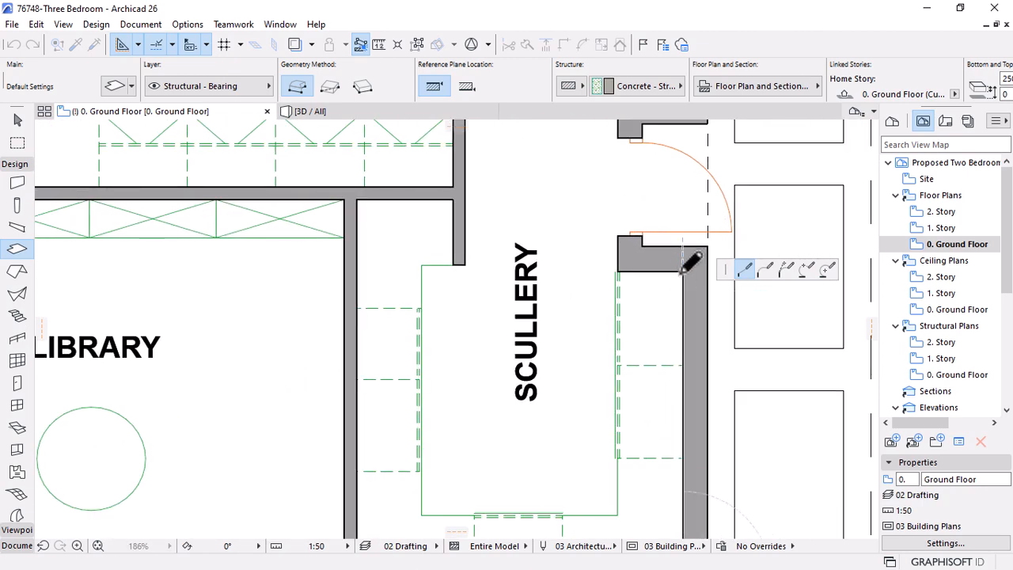
scroll(690, 290, down, 2)
scroll(712, 277, up, 2)
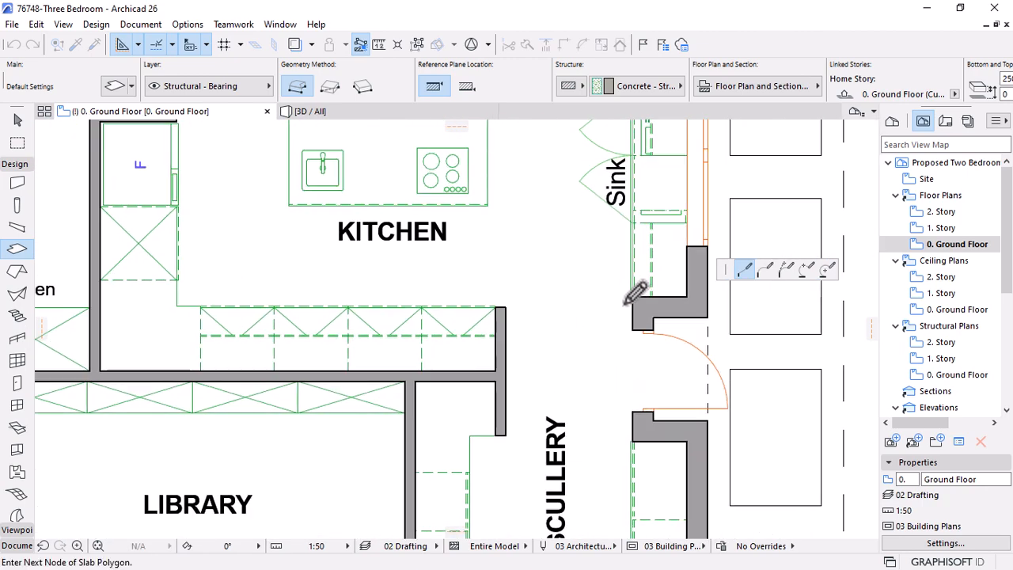
click(632, 297)
scroll(638, 289, up, 2)
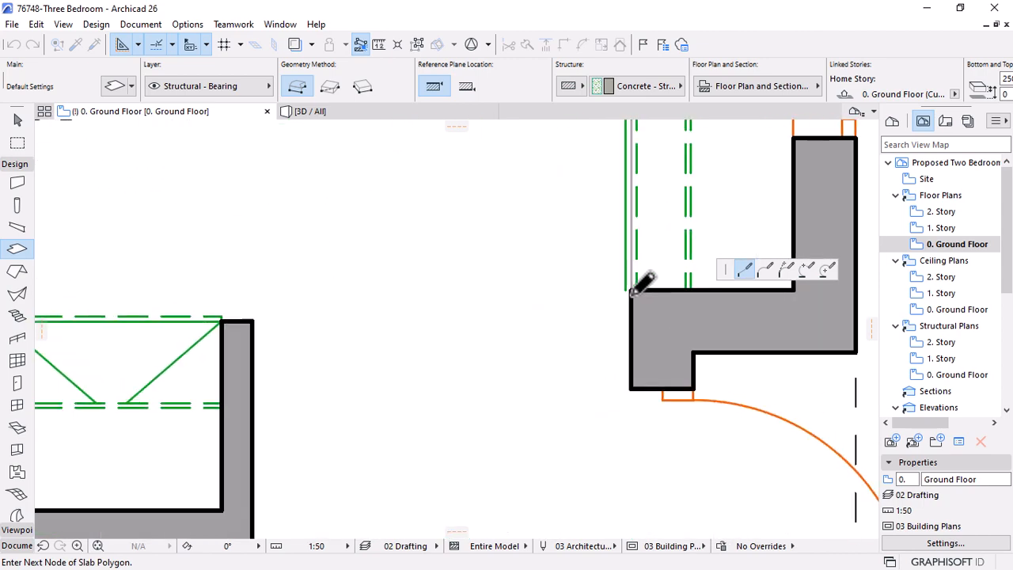
click(794, 290)
Trace the slab outline along the inner kitchen walls past the nook and up to the dining room's outer corner at the patio
scroll(700, 398, down, 4)
scroll(714, 213, up, 1)
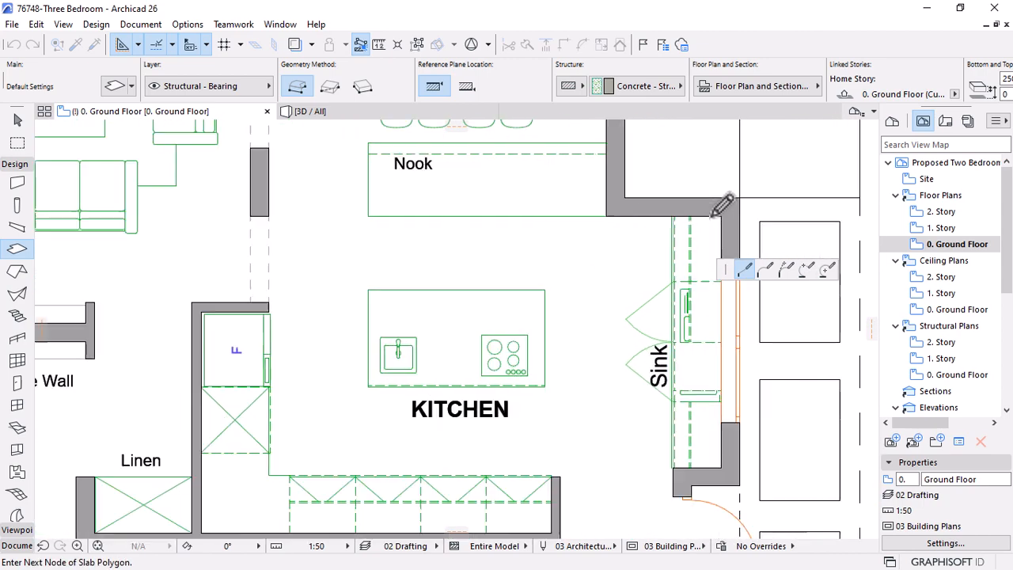
scroll(724, 206, up, 1)
scroll(716, 392, down, 2)
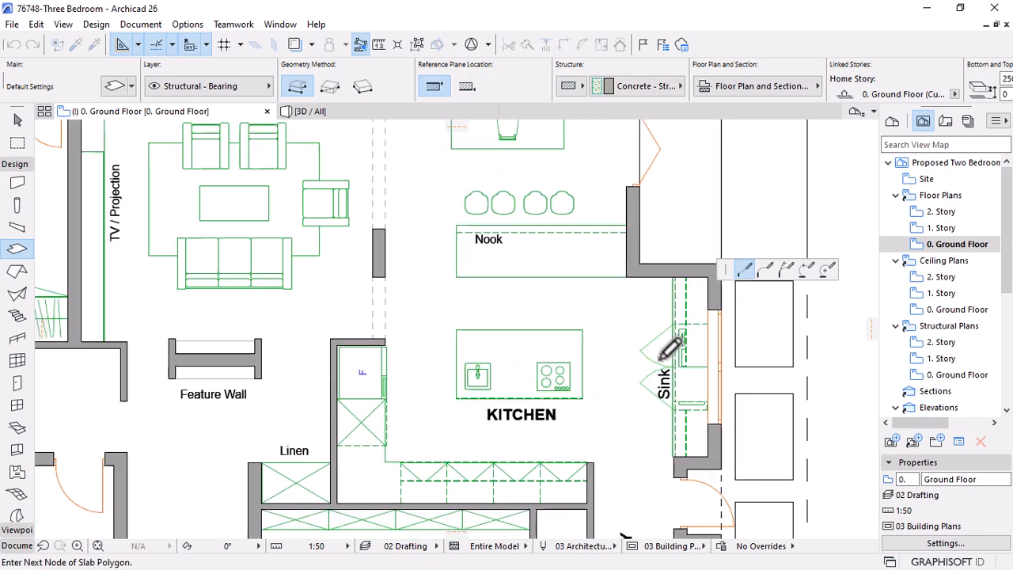
scroll(665, 353, down, 4)
scroll(645, 274, up, 5)
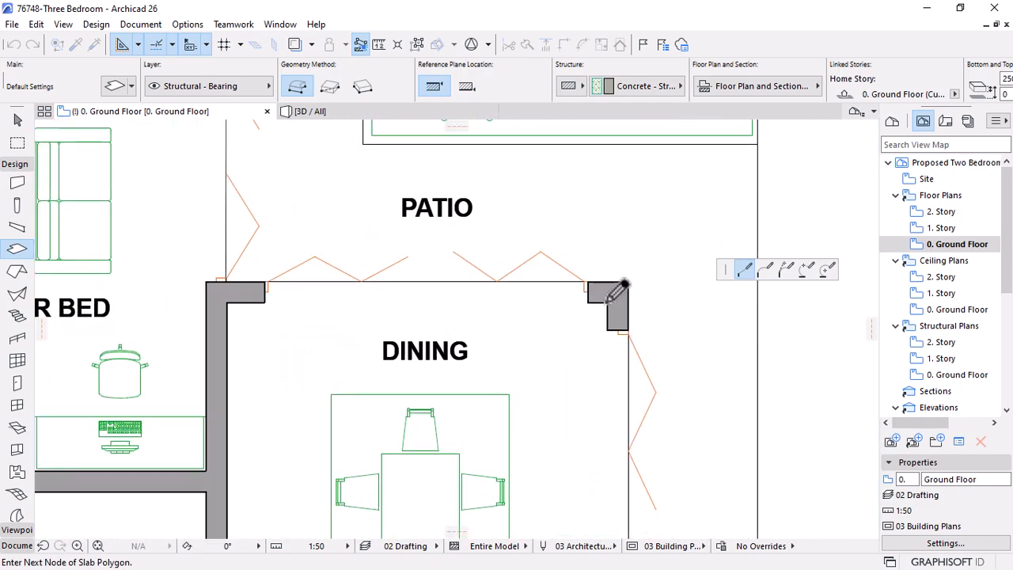
click(607, 302)
Continue the slab outline along the dining room's patio-side wall, past the master bedroom's patio doors and up to the WIC's corner nearest the pool
scroll(554, 310, down, 4)
scroll(423, 304, up, 4)
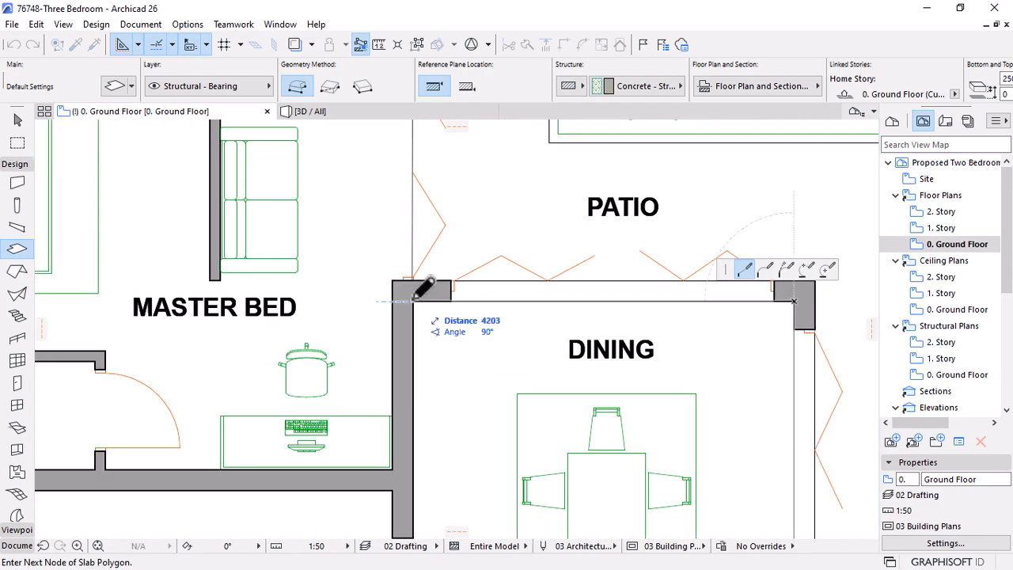
scroll(674, 207, down, 1)
scroll(558, 276, down, 3)
middle_drag(477, 266, 556, 283)
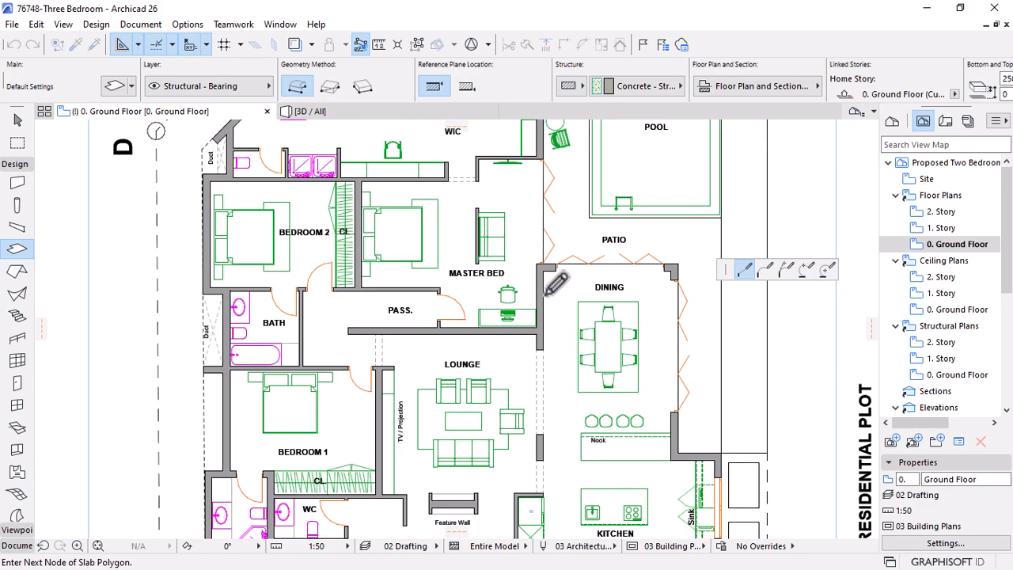
scroll(556, 281, up, 3)
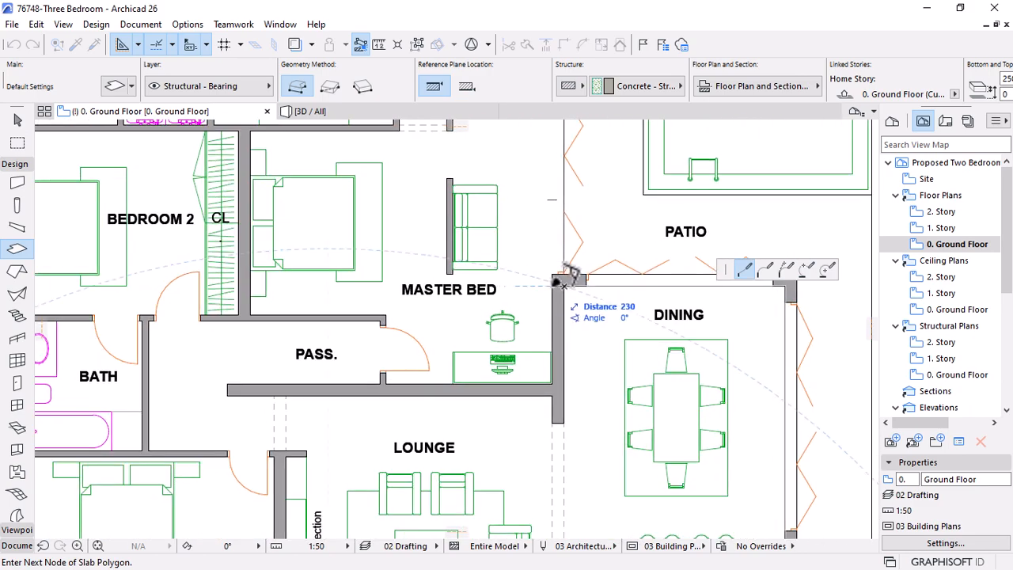
scroll(448, 387, down, 3)
scroll(554, 182, up, 5)
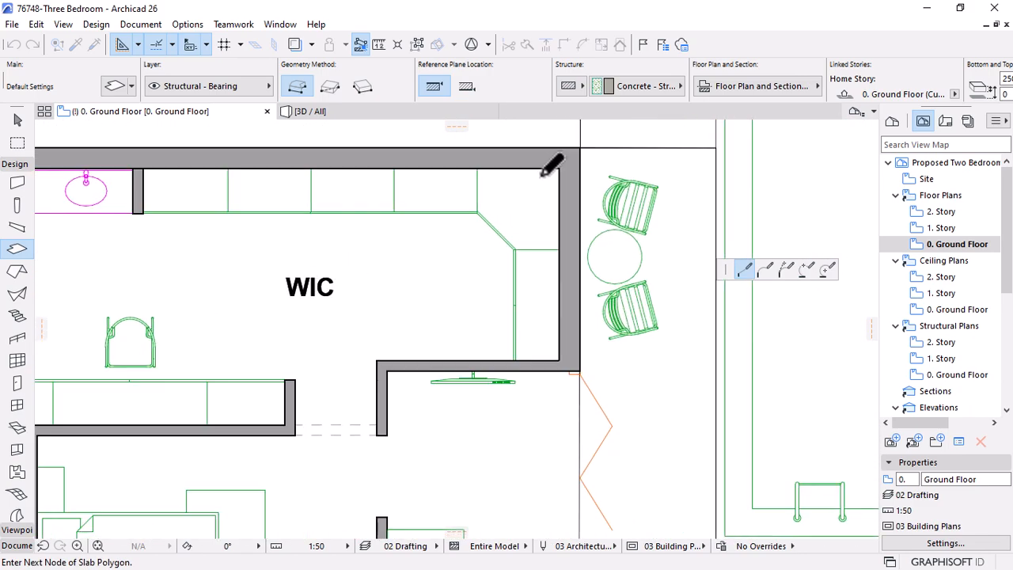
click(566, 159)
Trace the slab outline along the WIC and master bathroom walls, down the diagonal wall and to the toilet's corner beside the duct
scroll(654, 199, down, 3)
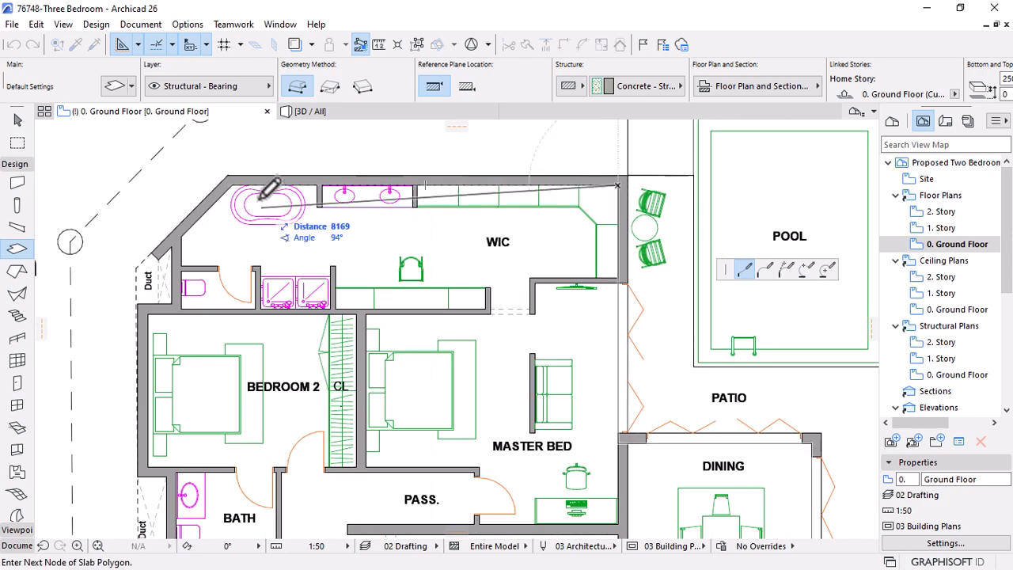
click(234, 185)
scroll(555, 189, down, 3)
scroll(296, 218, up, 5)
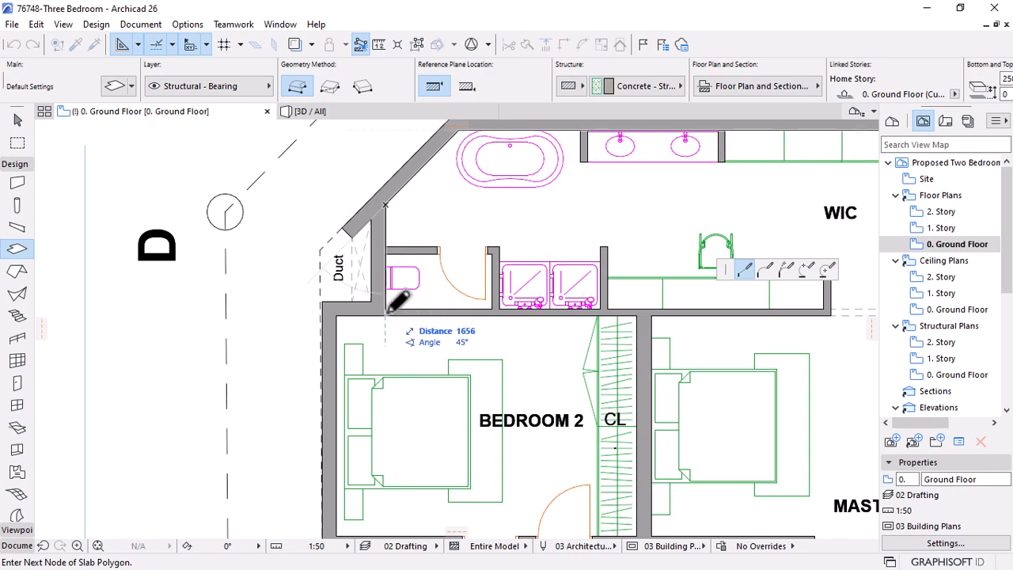
click(385, 315)
Continue the slab outline down the outer walls of Bedroom 2, Bath and Bedroom 1 to the wall of the bathroom adjoining Bedroom 1
scroll(340, 310, down, 6)
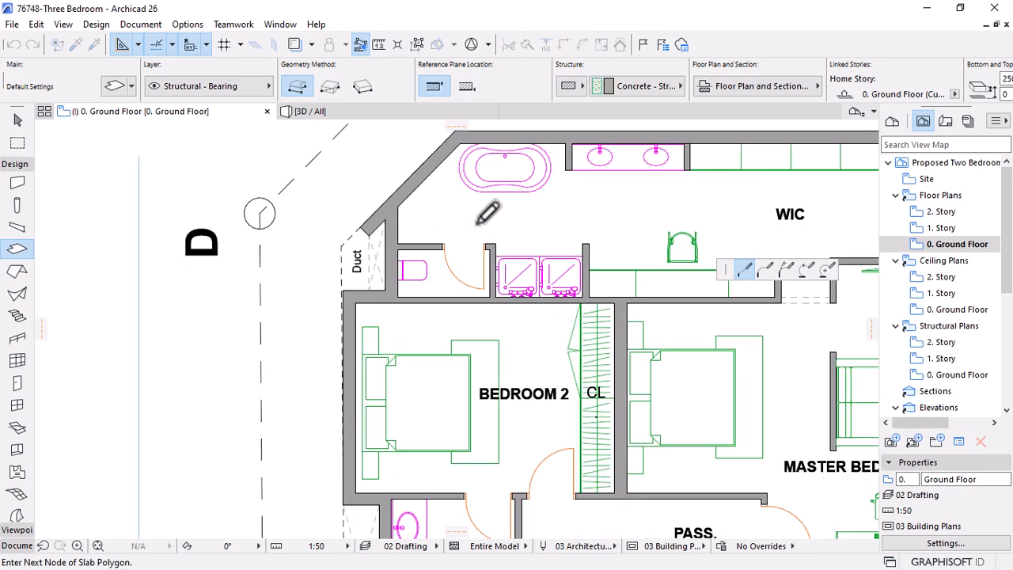
scroll(475, 238, up, 6)
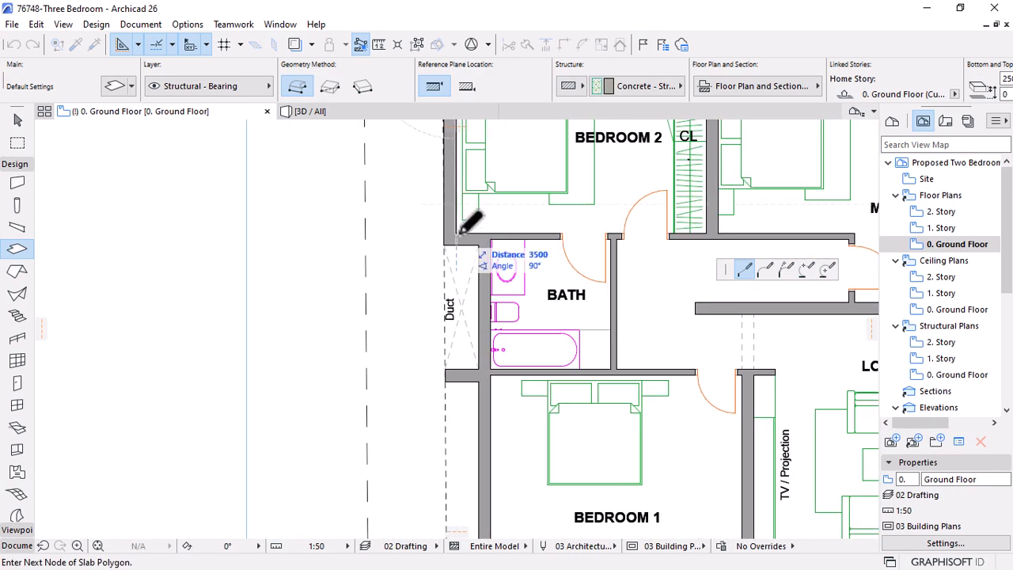
scroll(497, 232, up, 4)
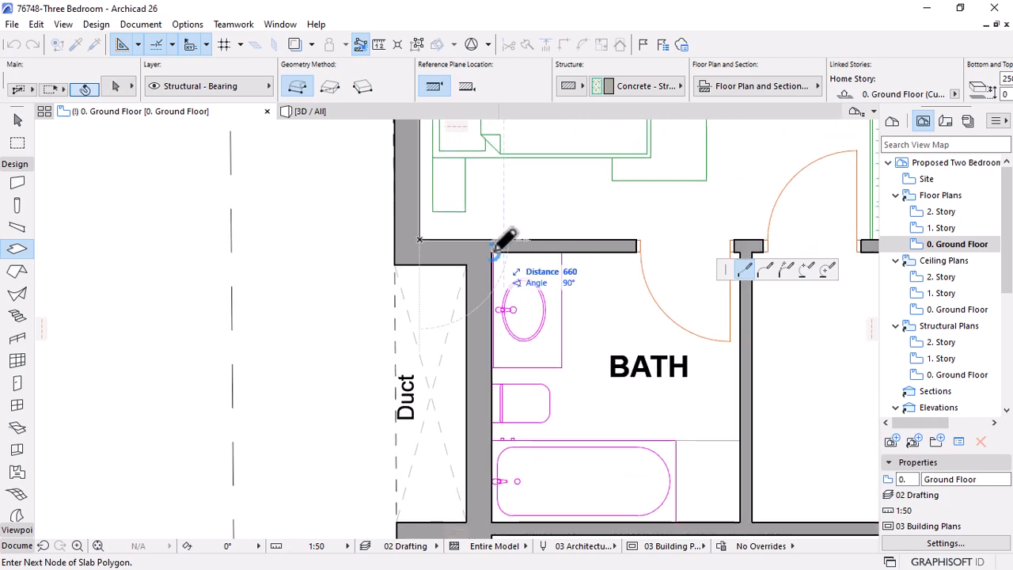
scroll(507, 238, down, 4)
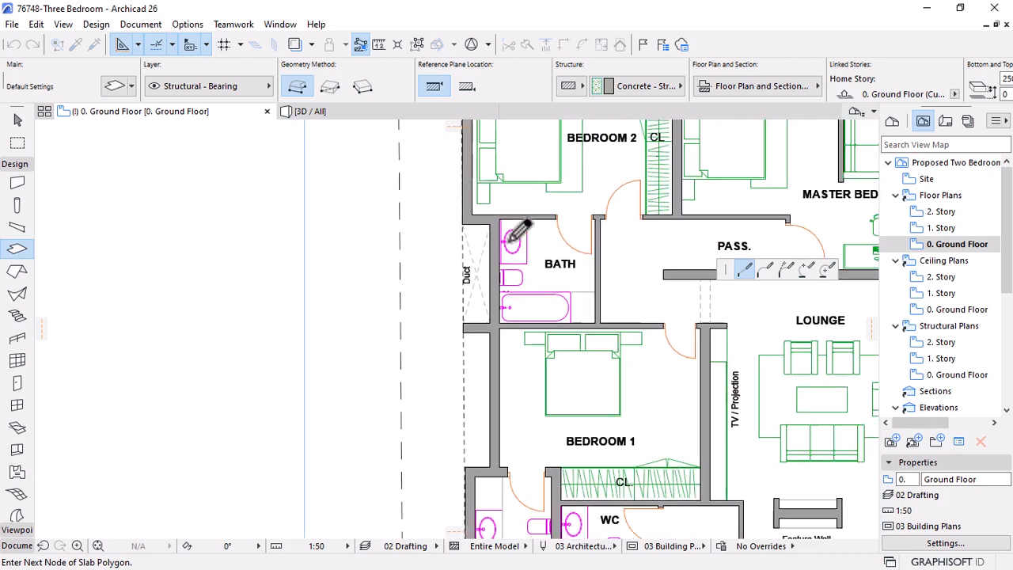
scroll(501, 376, up, 4)
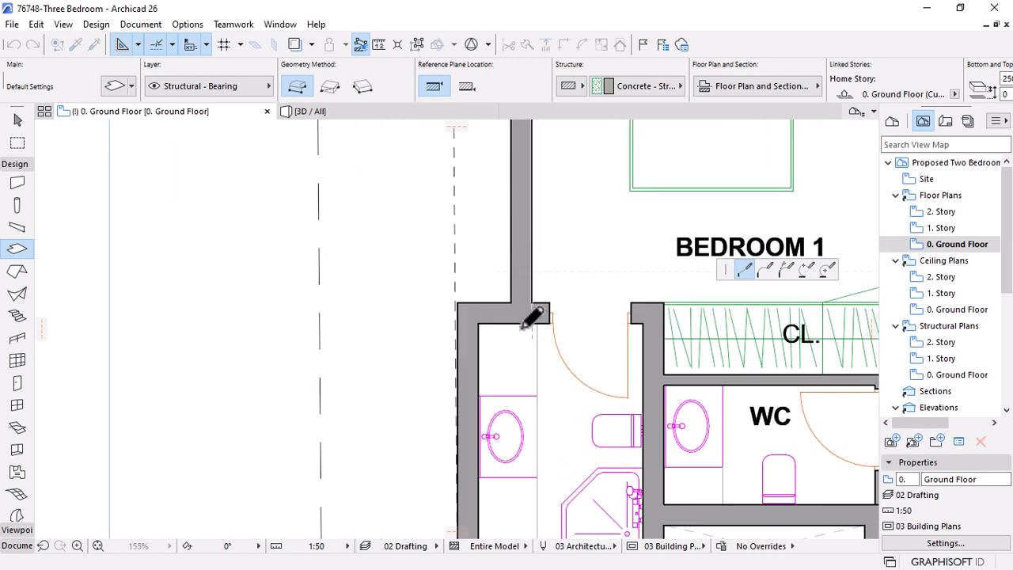
click(532, 323)
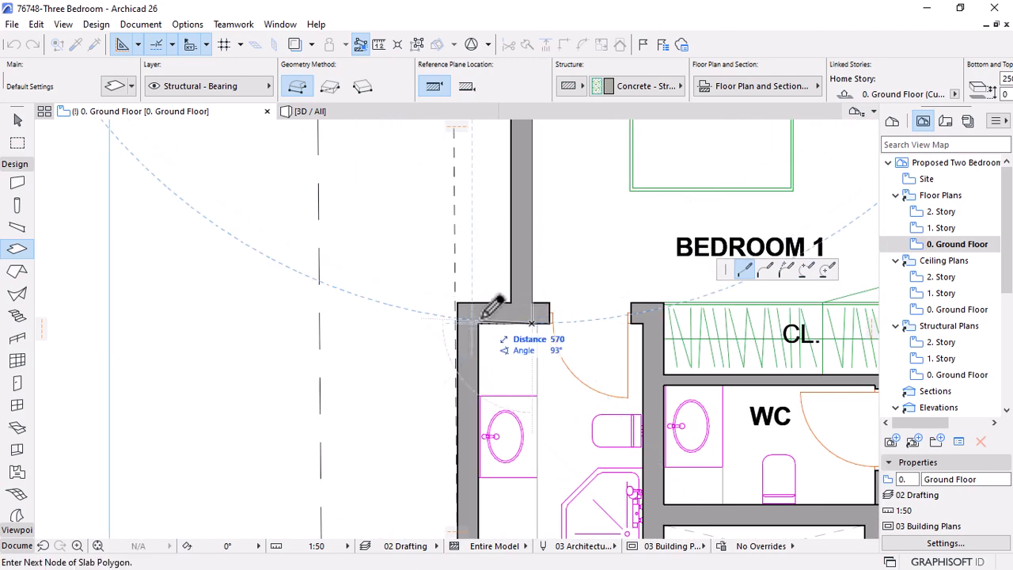
Trace the slab outline around the Bedroom 1 bathroom, down its outer wall and along the carport wall to the shower corner
scroll(480, 321, down, 5)
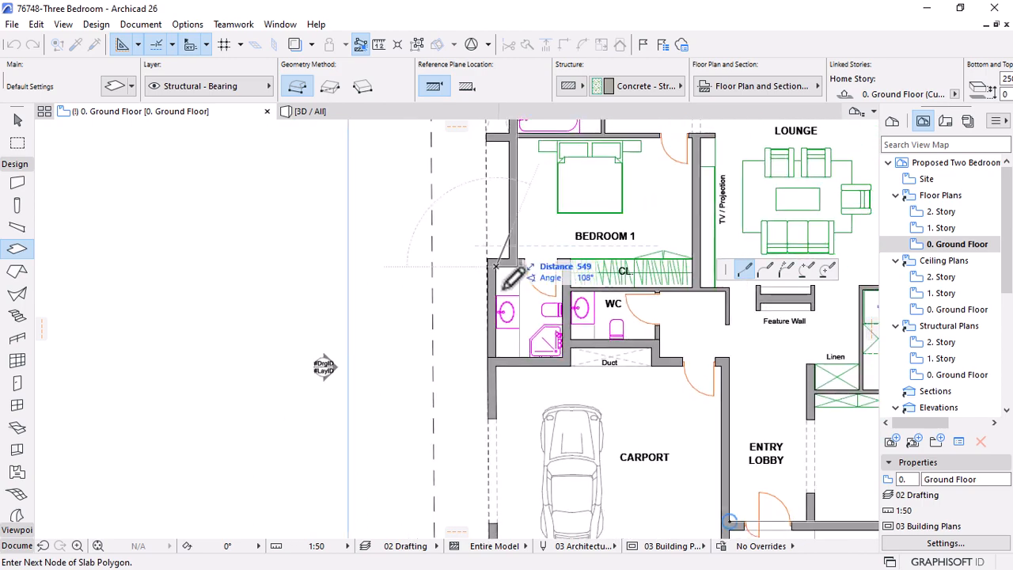
scroll(502, 301, down, 1)
scroll(501, 300, up, 3)
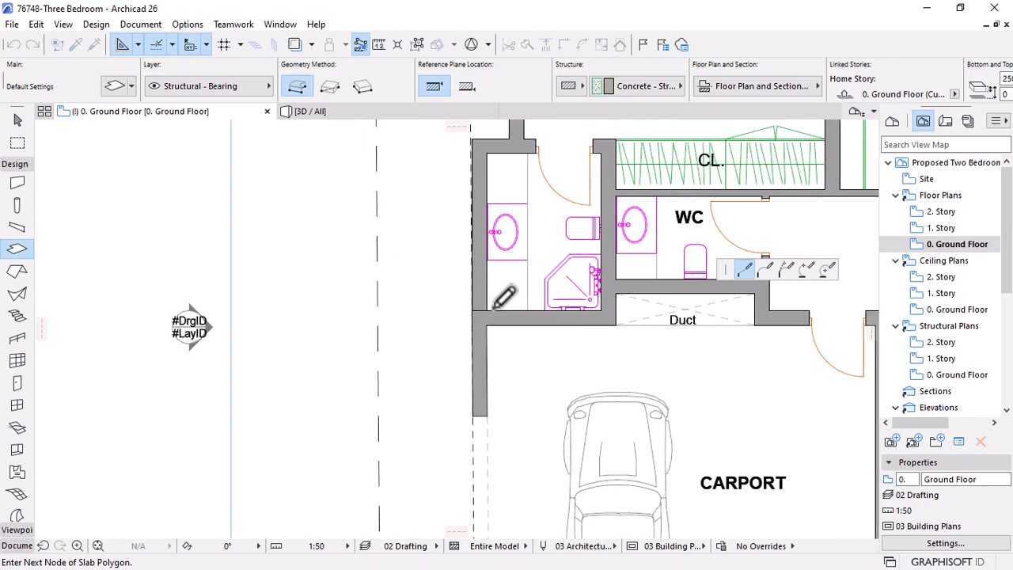
scroll(253, 328, down, 3)
scroll(351, 300, up, 6)
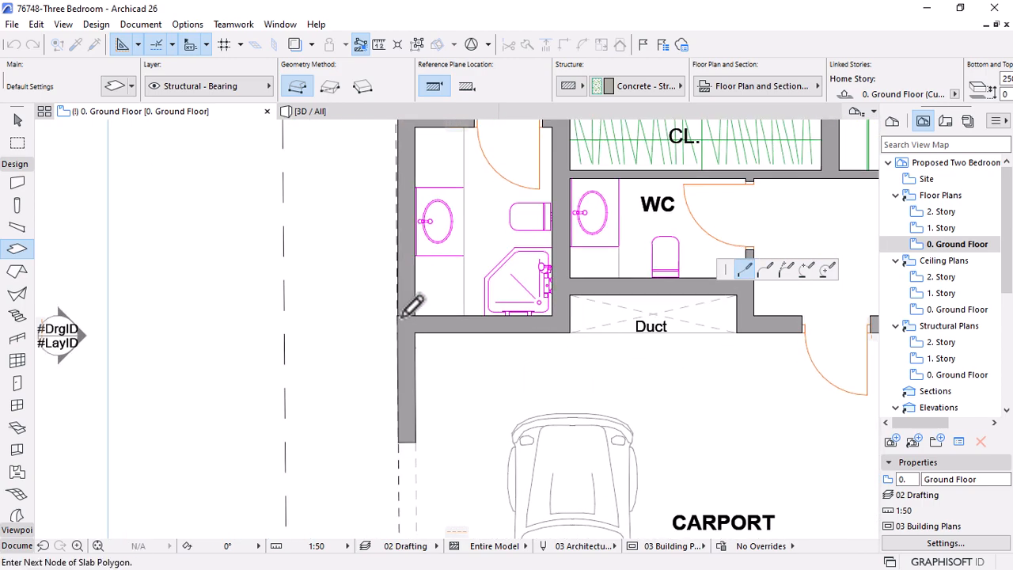
scroll(392, 315, up, 1)
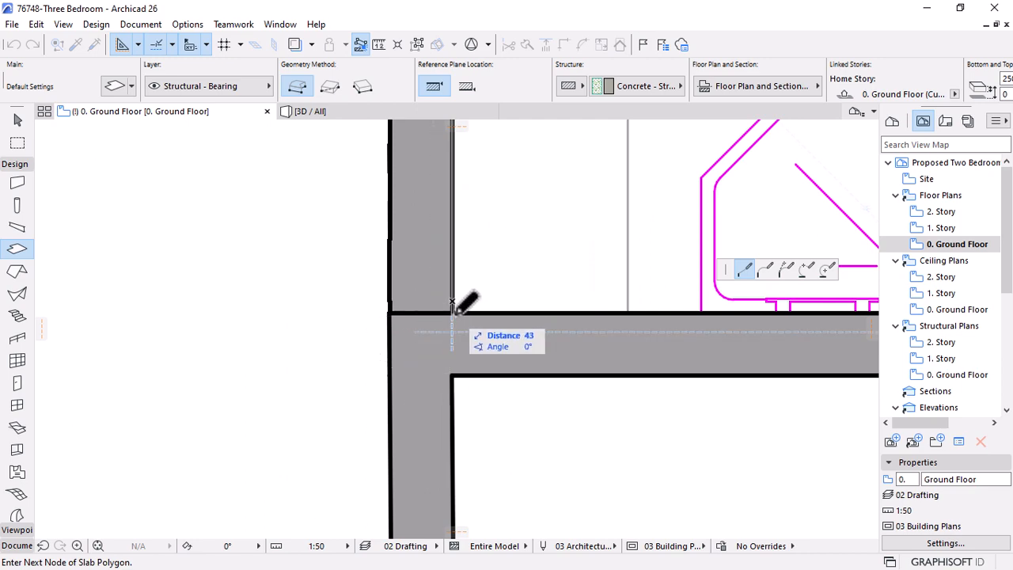
scroll(348, 360, down, 3)
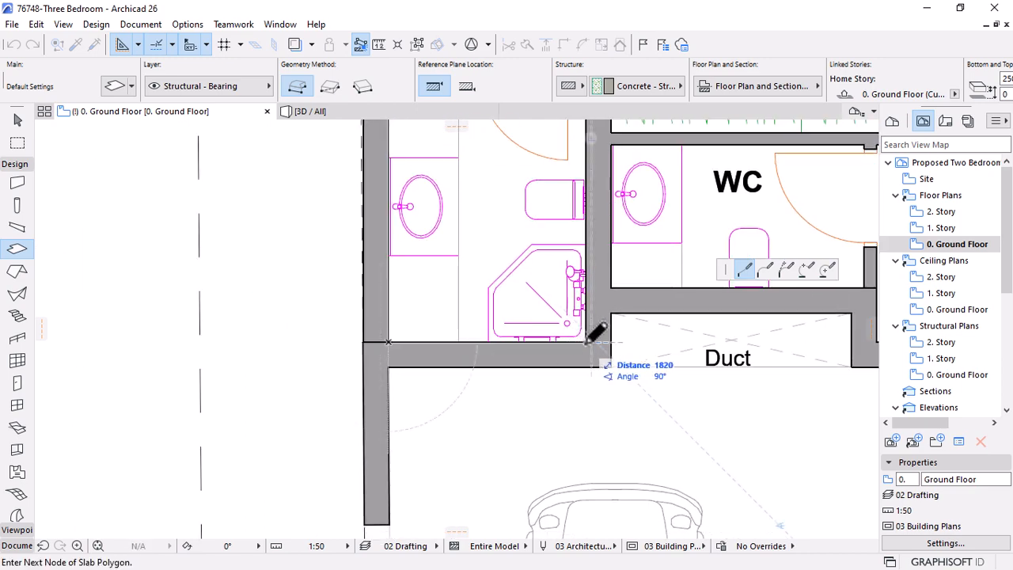
scroll(588, 343, up, 1)
scroll(587, 343, up, 3)
click(587, 342)
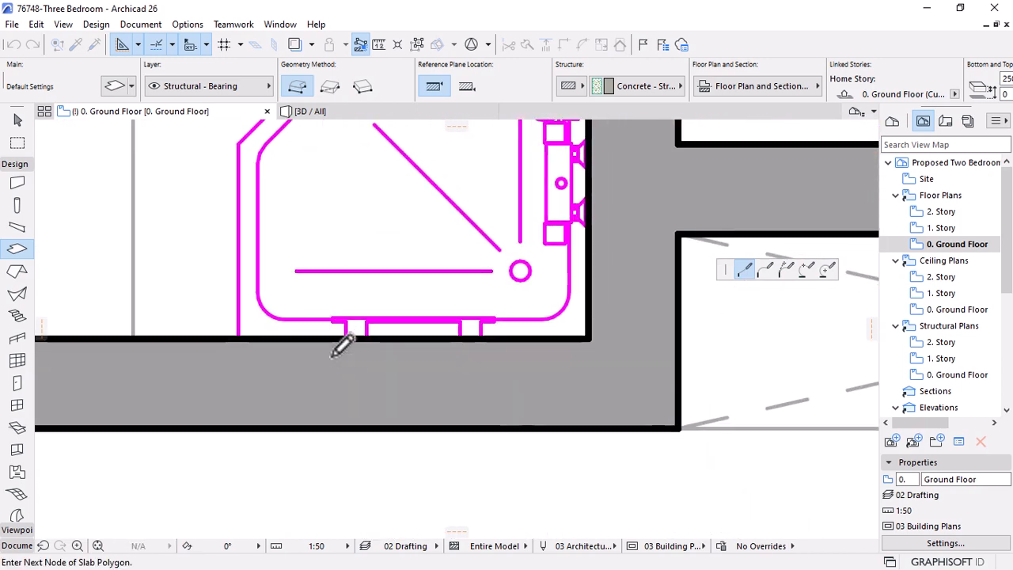
Take the slab outline around the carport duct, past the carport door, and close it at the entry lobby's starting corner
scroll(343, 348, down, 2)
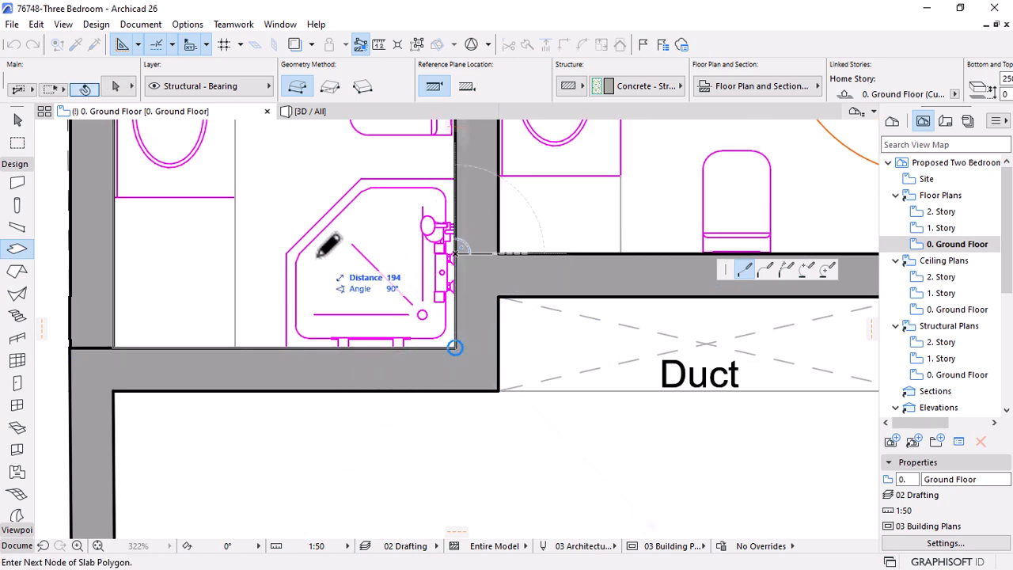
scroll(185, 253, down, 4)
scroll(419, 247, up, 4)
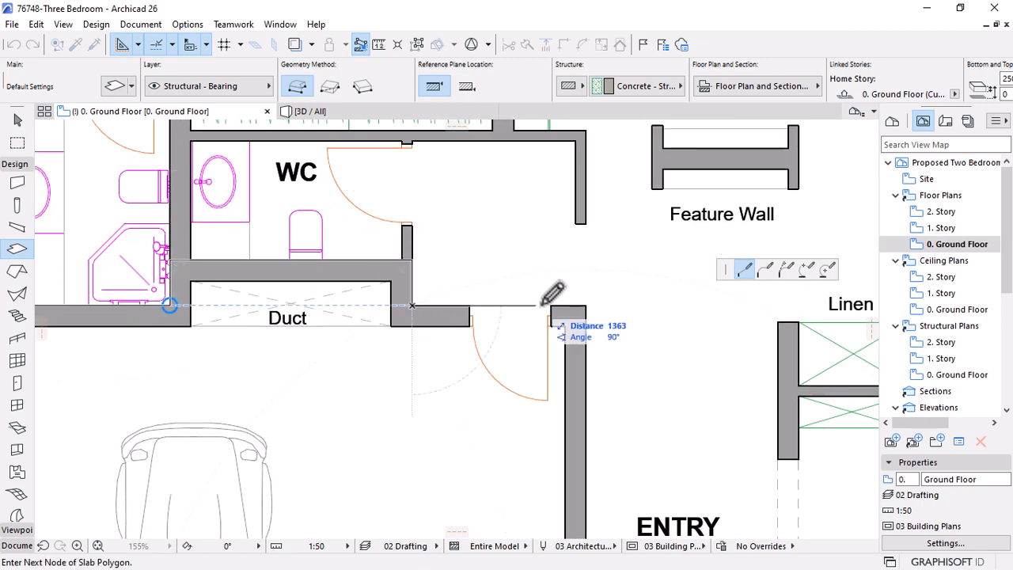
scroll(427, 237, down, 2)
scroll(452, 344, down, 2)
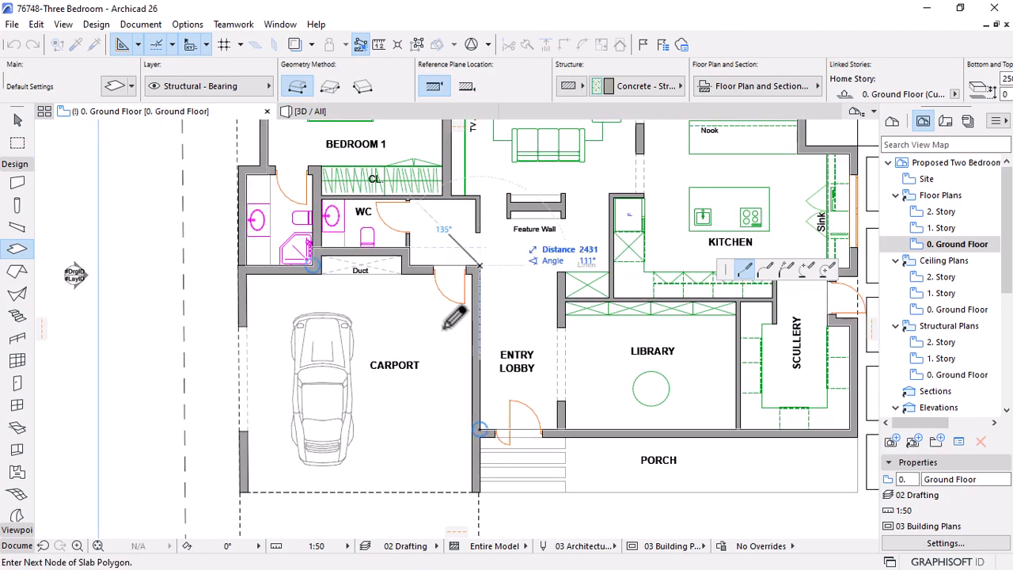
scroll(478, 403, up, 2)
key(Escape)
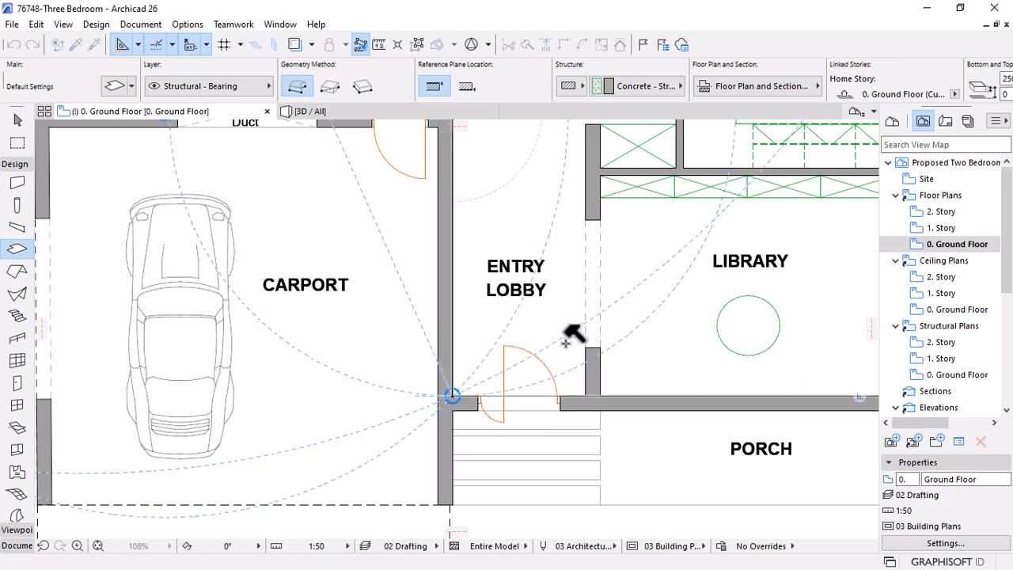
Select the finished ground floor slab to inspect its coverage, thickness and layer, and deselect it
scroll(546, 364, down, 6)
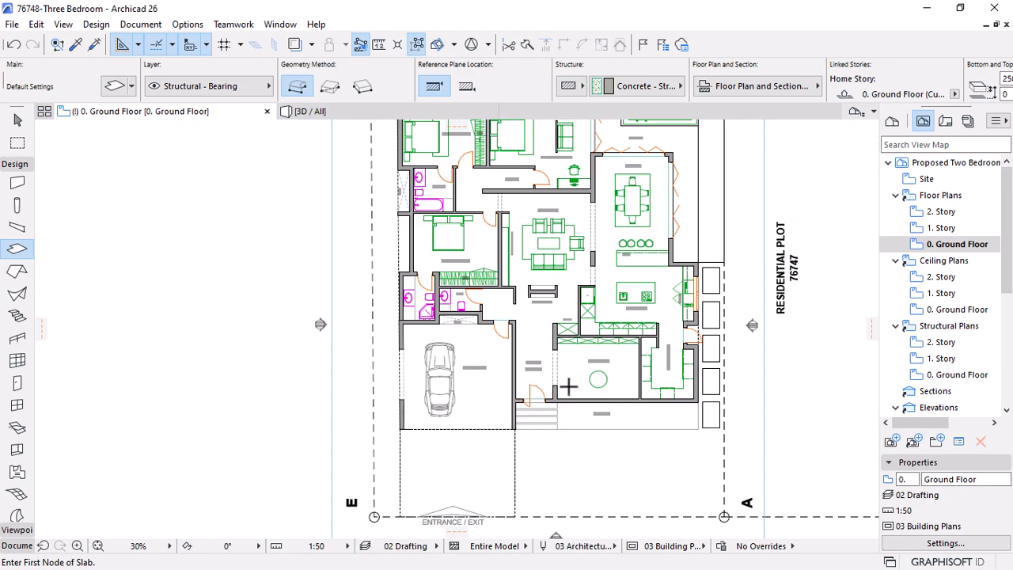
scroll(568, 386, down, 2)
scroll(561, 182, up, 3)
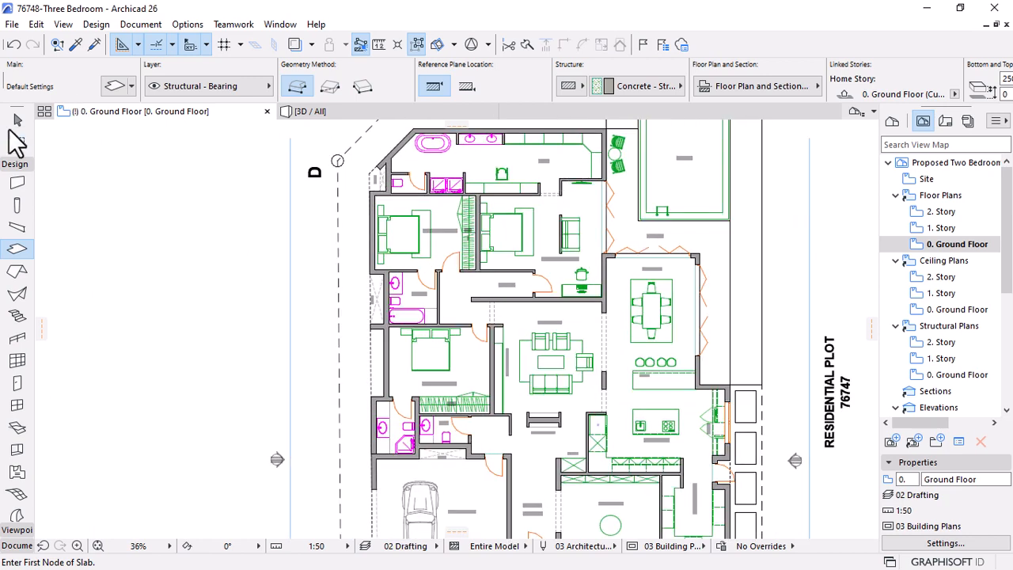
click(17, 120)
click(453, 293)
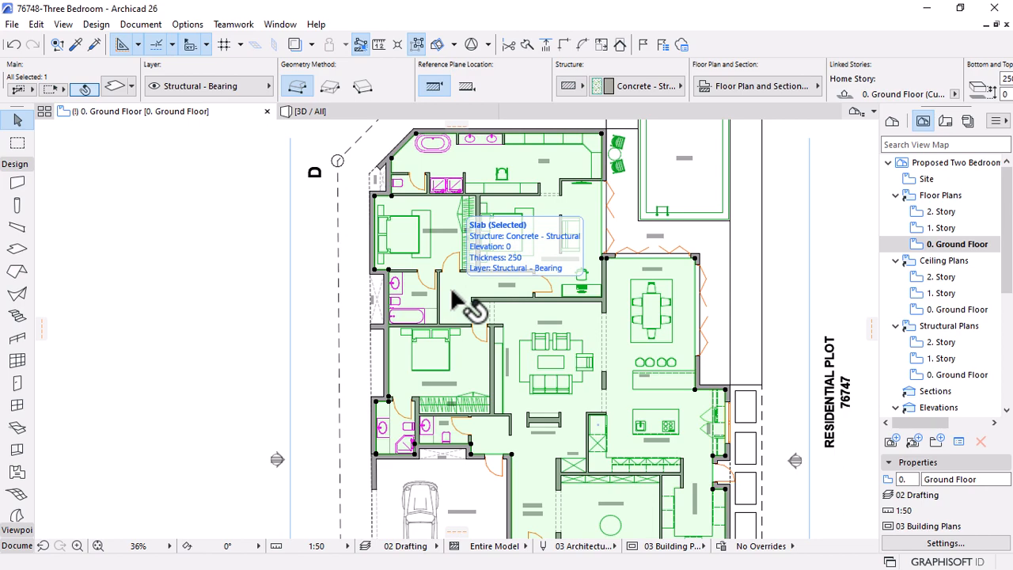
key(Escape)
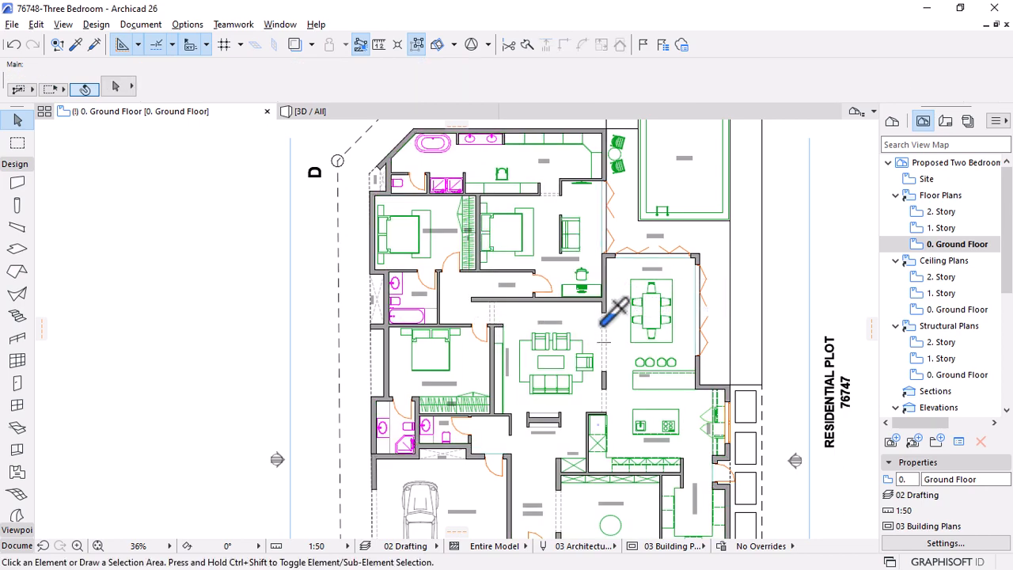
Start a patio slab with the same settings at the kitchen's outer corner and trace the dining room's outer walls to the master bedroom
alt+click(772, 262)
scroll(736, 384, up, 5)
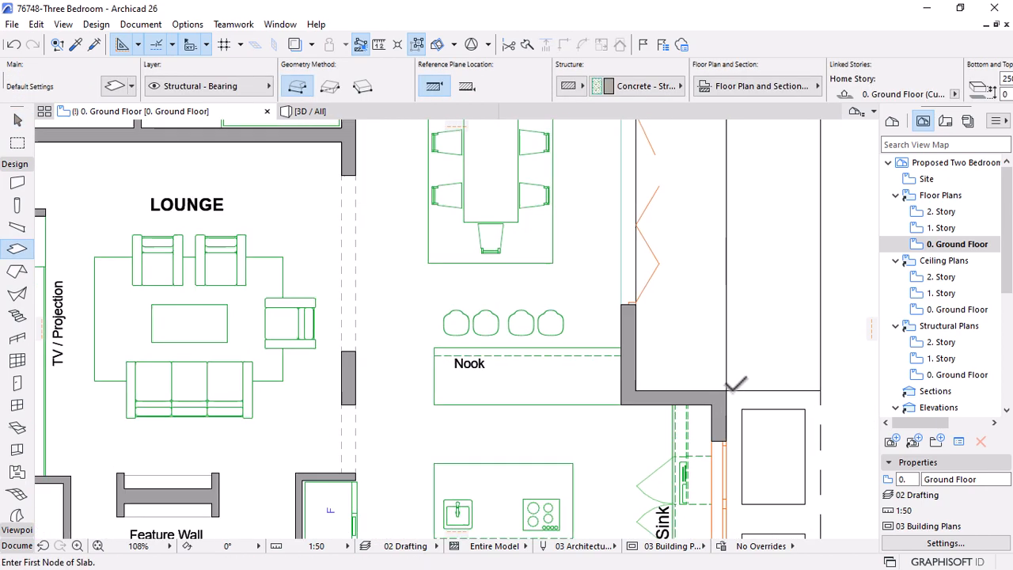
scroll(735, 385, up, 1)
click(726, 390)
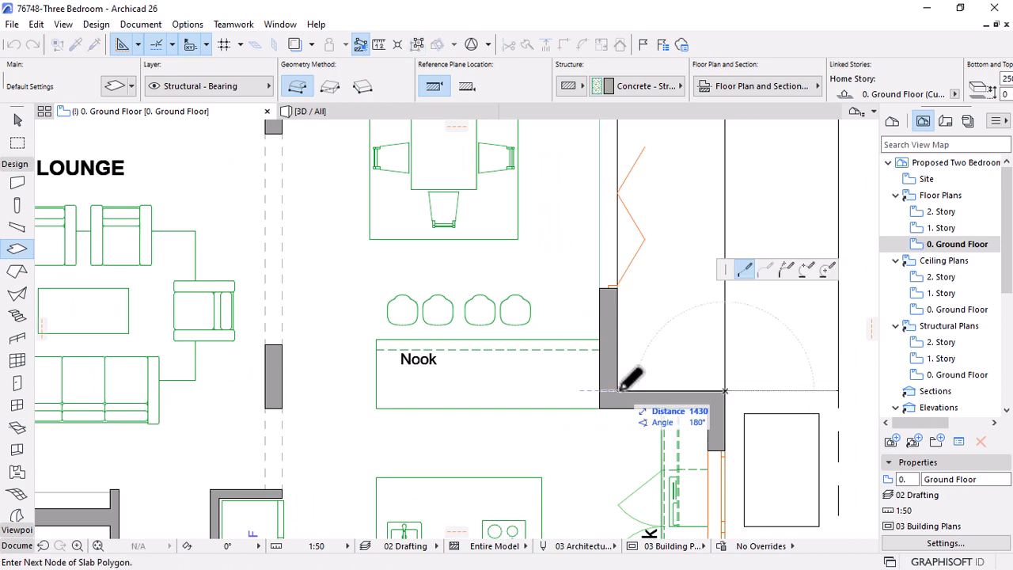
scroll(615, 437, down, 3)
scroll(630, 210, up, 3)
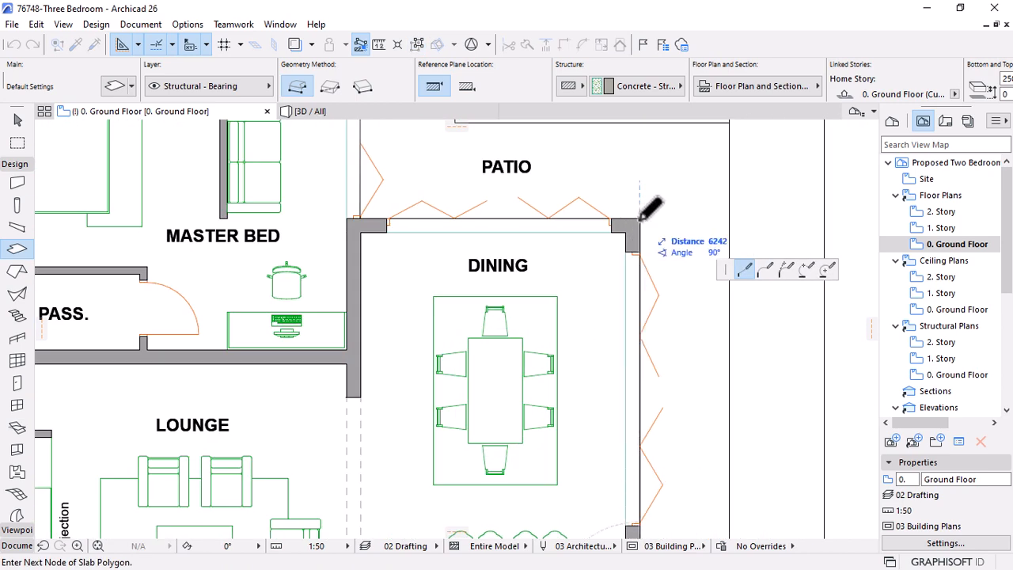
click(639, 220)
click(361, 219)
Continue the patio slab outline up to the WIC's outer corner, across to the pool edge and down to the pool's patio-side corner
scroll(445, 404, down, 1)
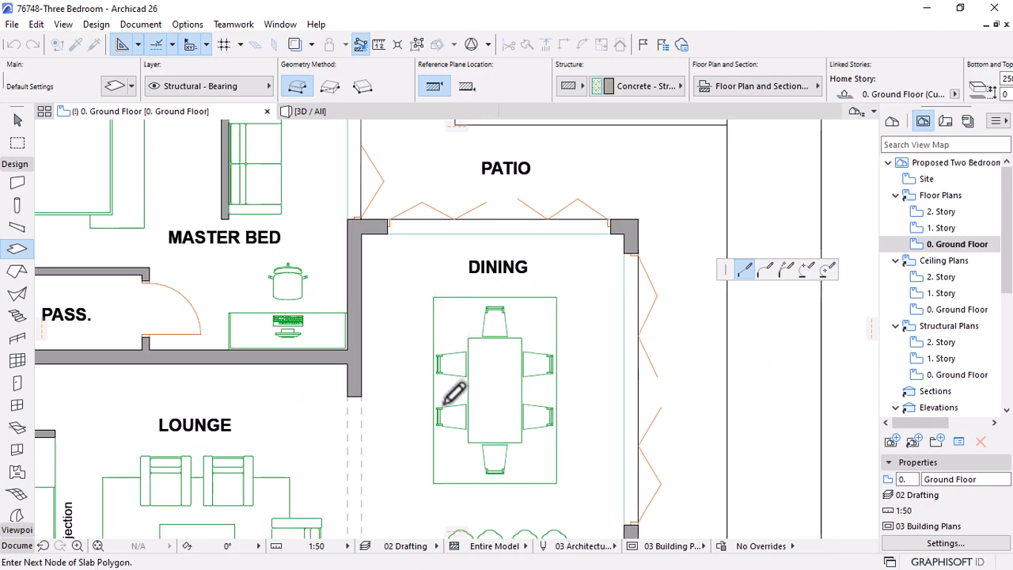
scroll(455, 392, down, 3)
scroll(414, 166, up, 3)
scroll(440, 219, down, 1)
scroll(438, 196, up, 1)
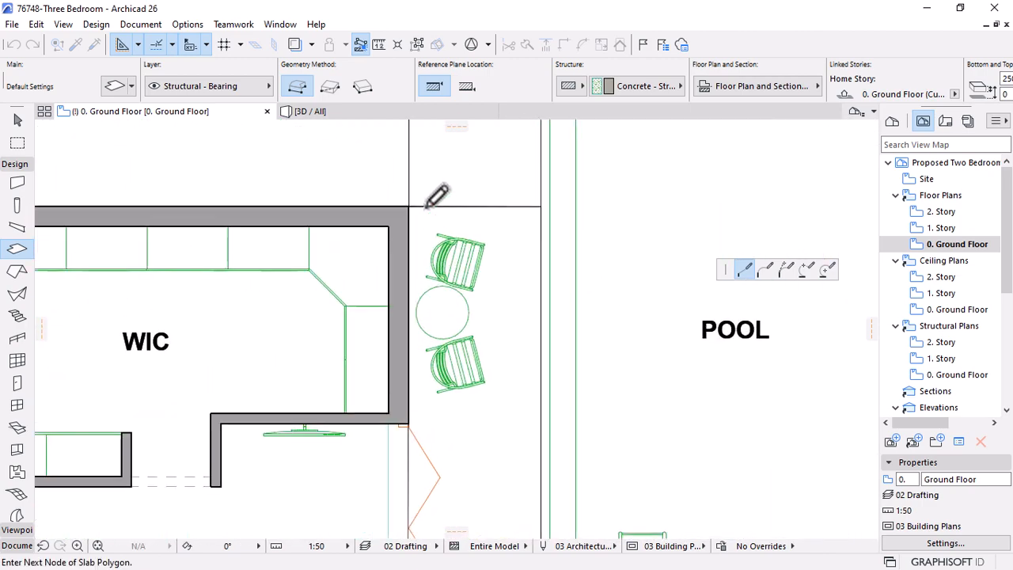
scroll(438, 196, up, 2)
click(631, 206)
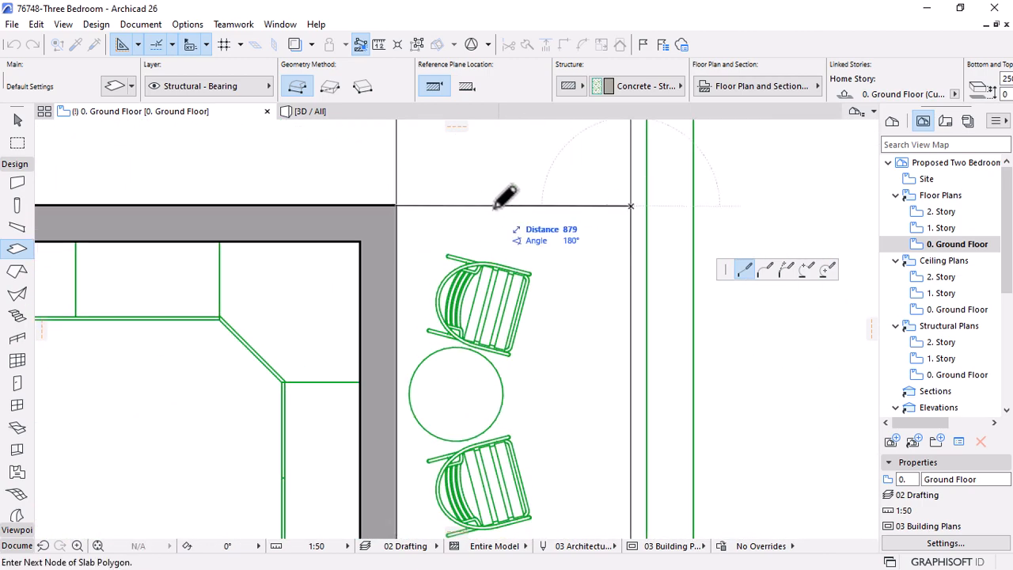
scroll(494, 205, down, 3)
click(524, 426)
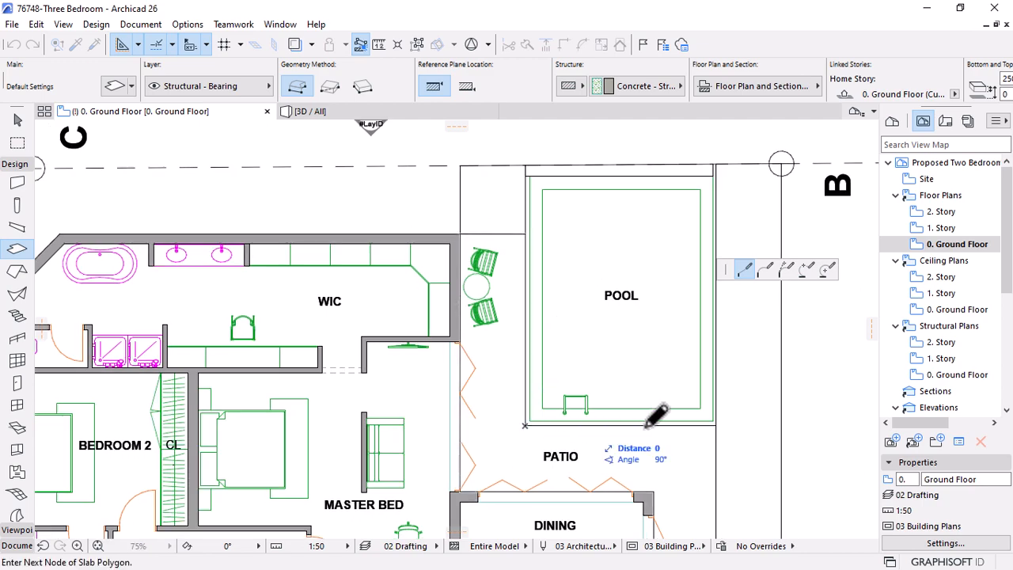
Run the patio slab outline along the pool's patio edge and down the patio's outer edge, closing it at the kitchen's outer corner
scroll(599, 285, down, 2)
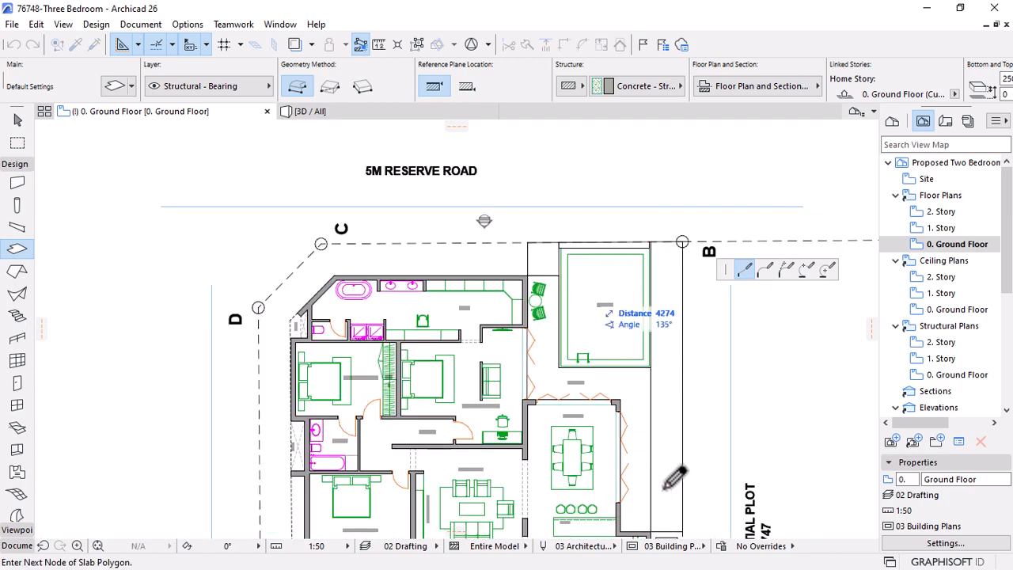
scroll(673, 475, down, 1)
scroll(665, 428, up, 4)
click(638, 434)
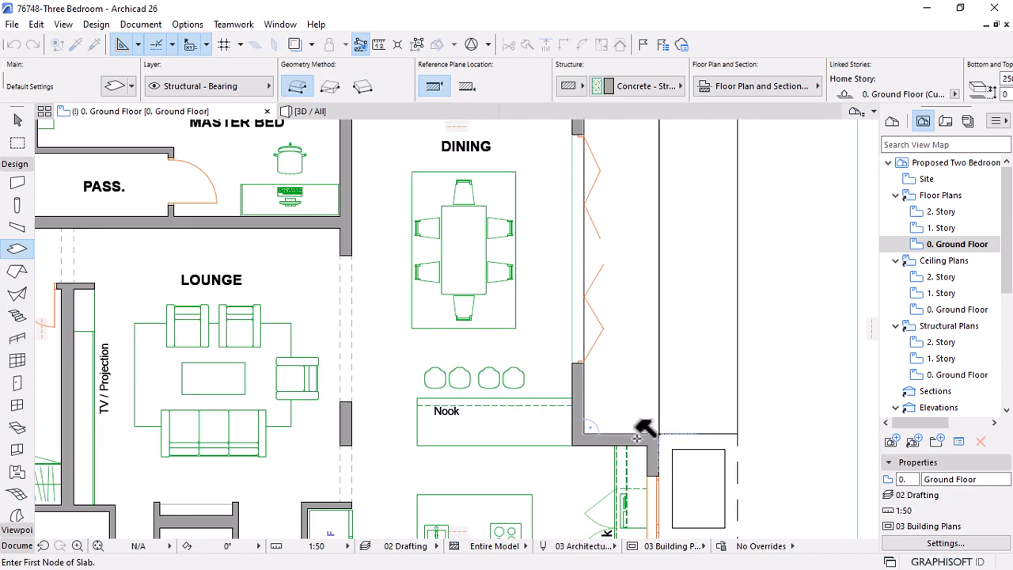
Leave the Slab tool, select the new patio slab to inspect its coverage on the whole plan, and deselect it
key(Escape)
click(637, 367)
scroll(722, 369, down, 3)
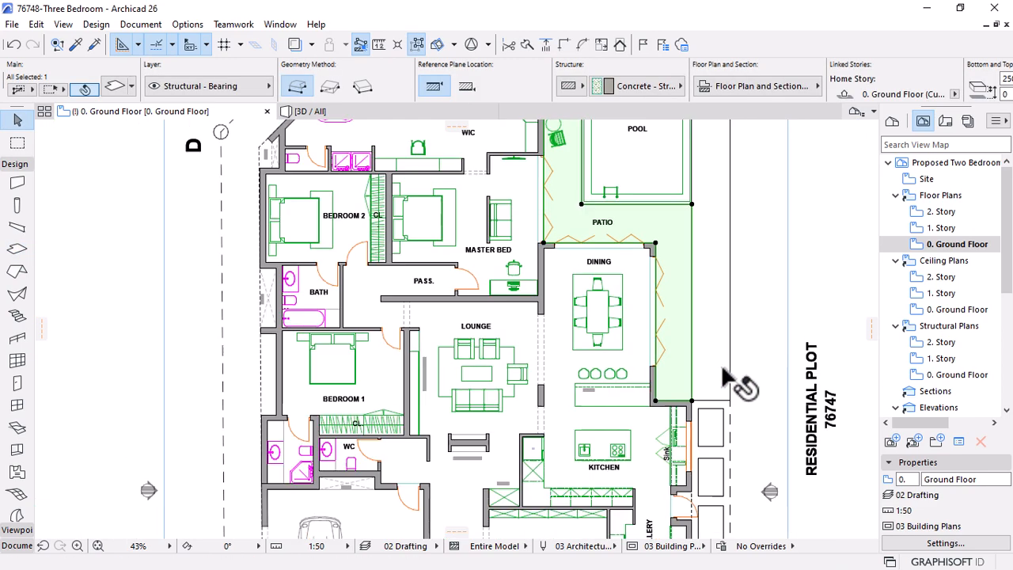
scroll(724, 378, down, 2)
scroll(718, 391, down, 2)
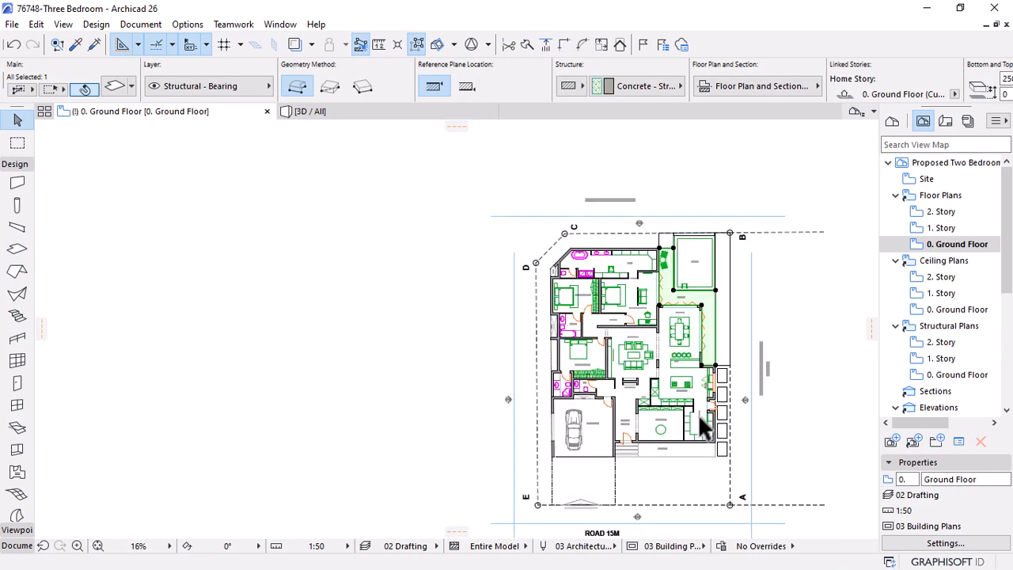
scroll(681, 396, up, 2)
scroll(731, 324, down, 1)
scroll(732, 325, up, 1)
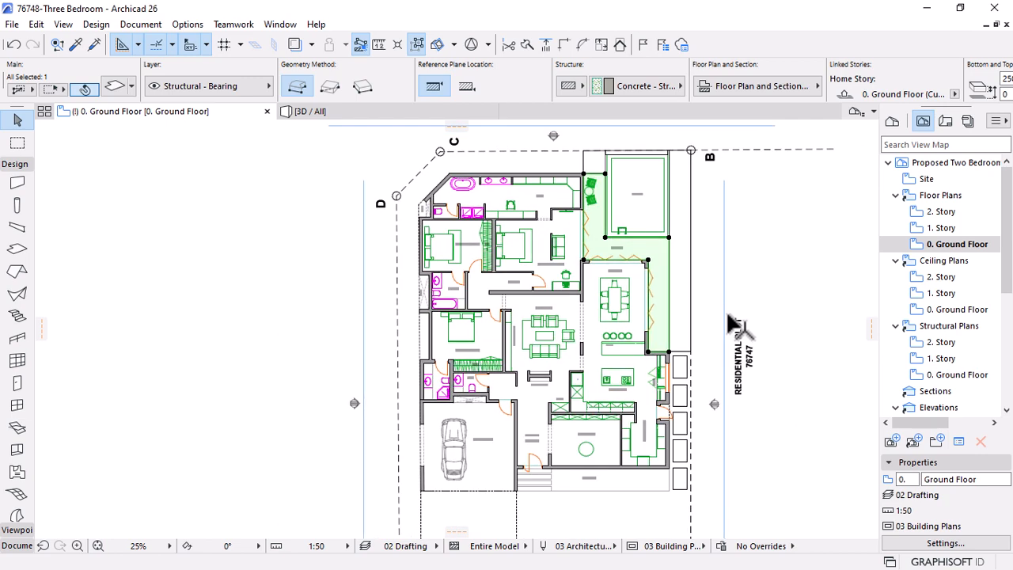
key(Escape)
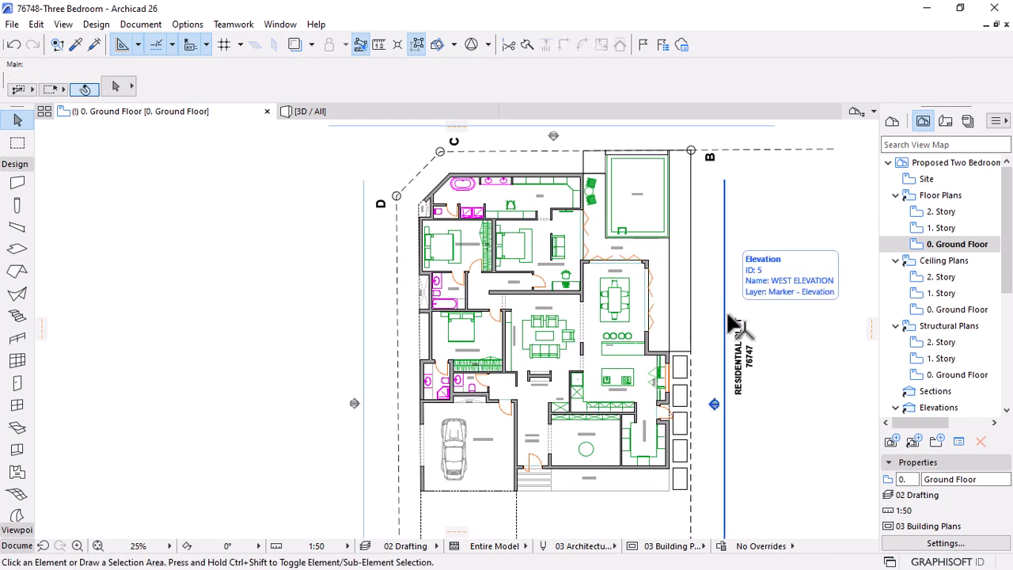
Apply the Presentation graphic override combination to the ground floor plan and check how the walls and rooms are drawn
click(780, 546)
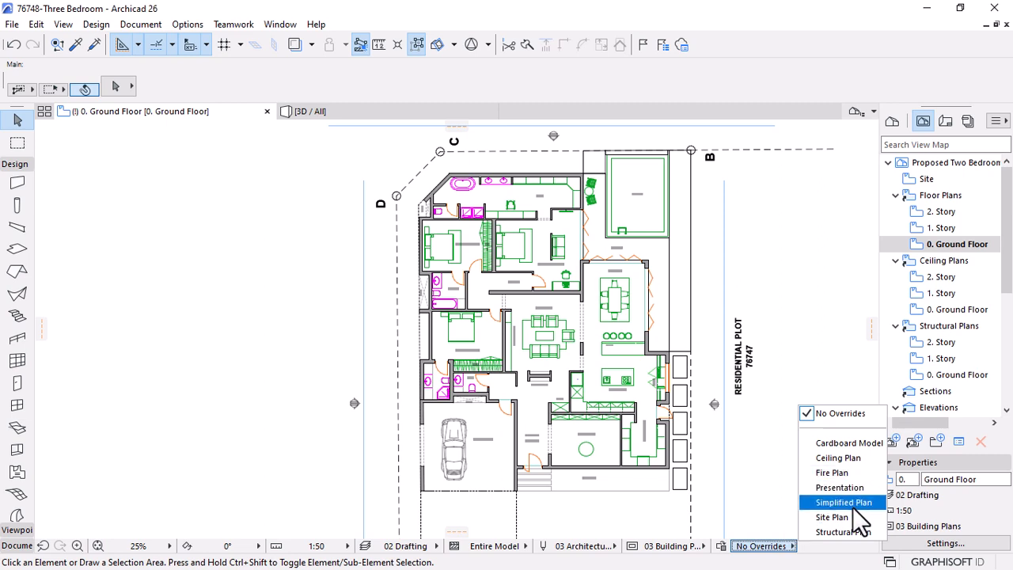
click(843, 488)
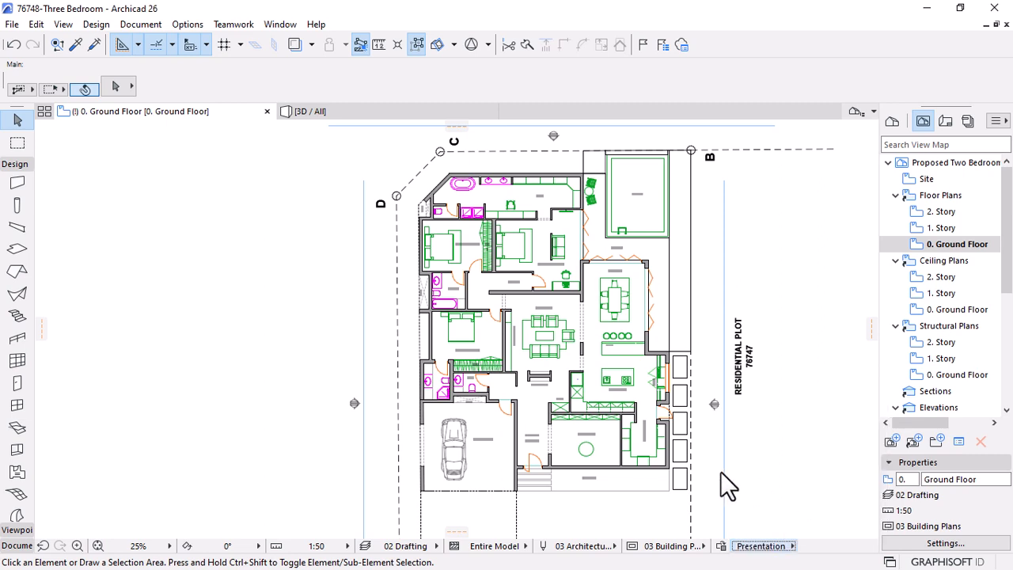
scroll(537, 402, up, 2)
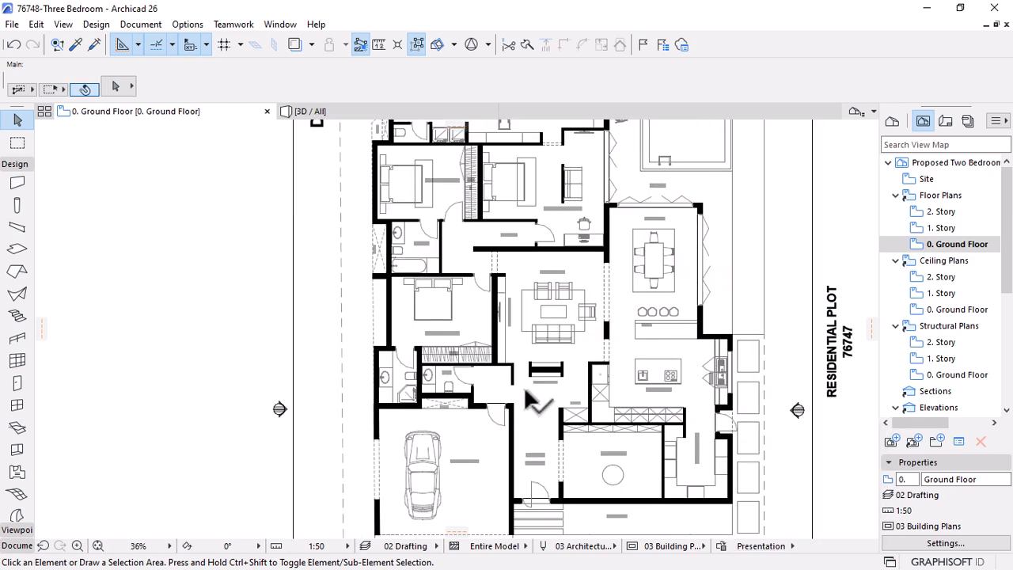
scroll(768, 315, up, 2)
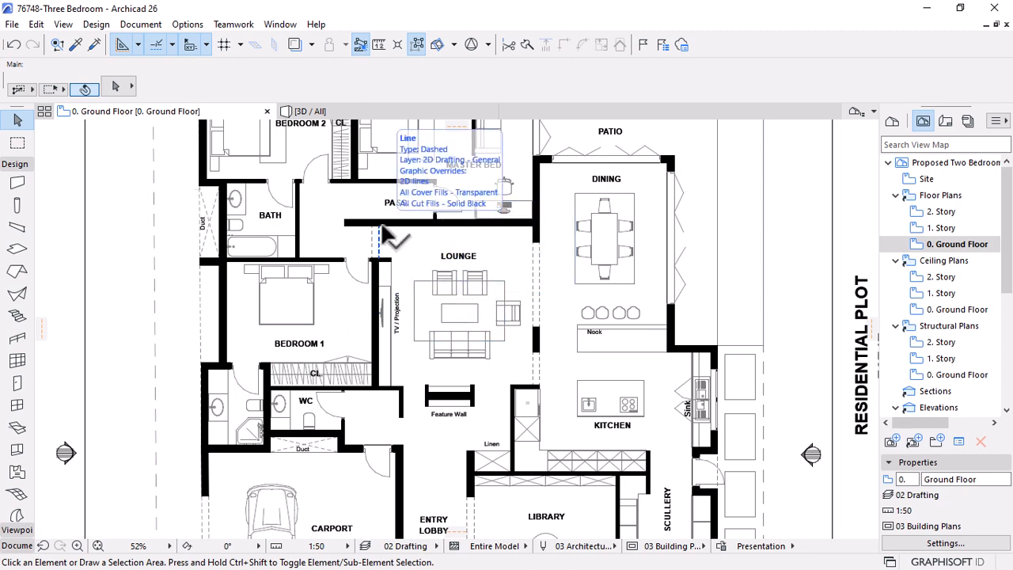
Apply the Simplified Plan graphic override combination to the ground floor plan and compare its linework across the rooms
click(761, 547)
click(847, 505)
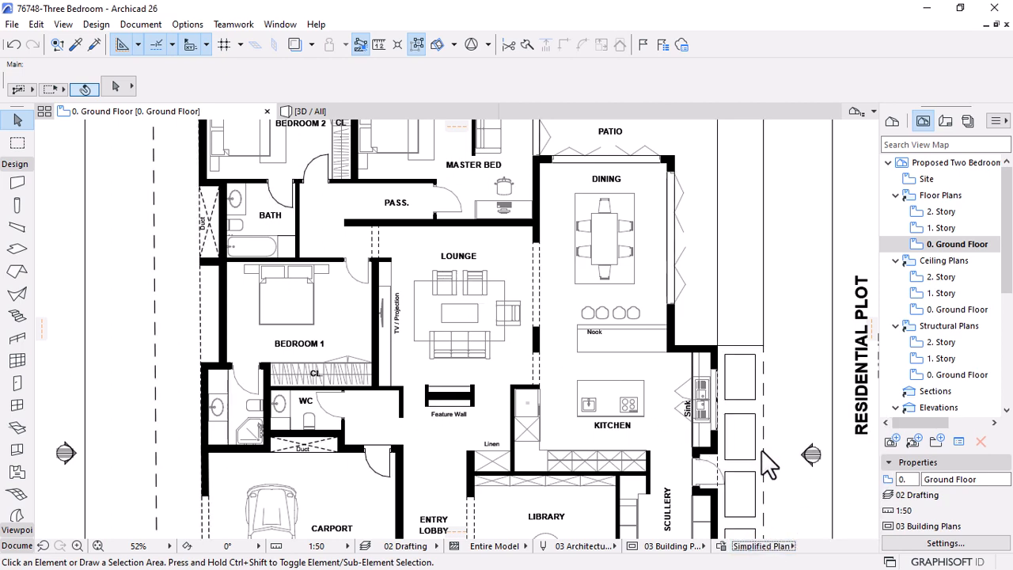
scroll(553, 331, down, 2)
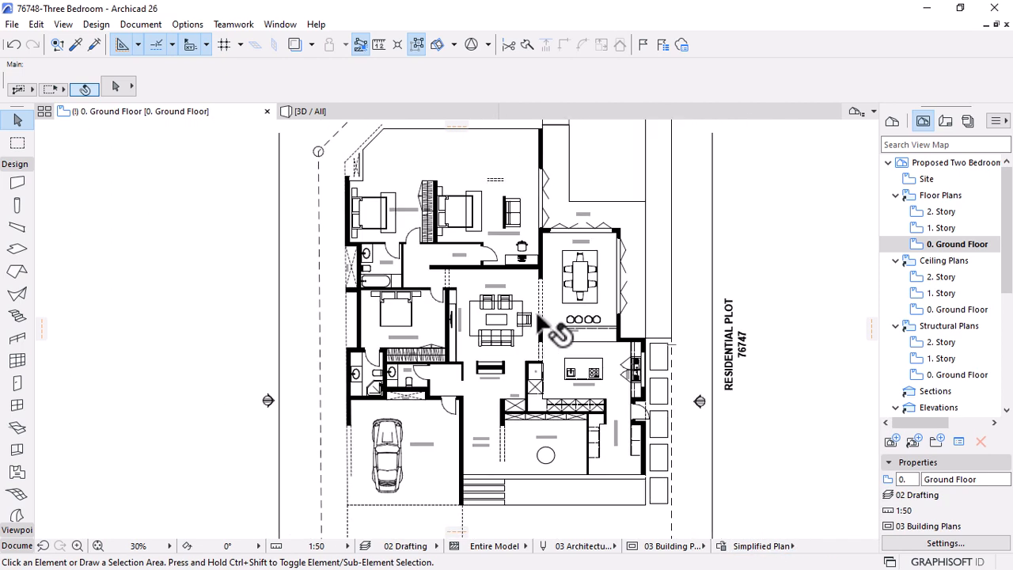
scroll(475, 210, up, 2)
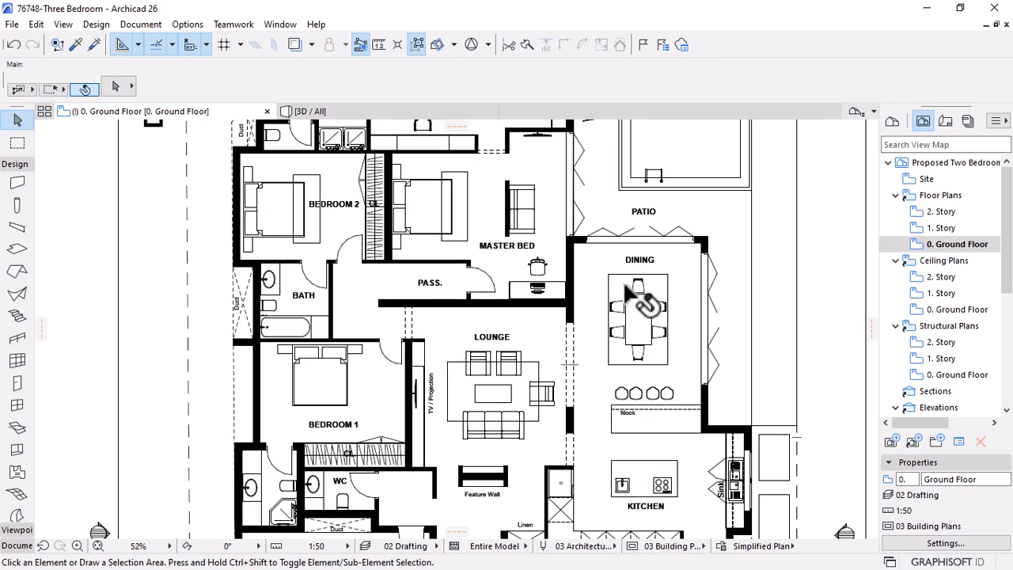
scroll(358, 366, down, 2)
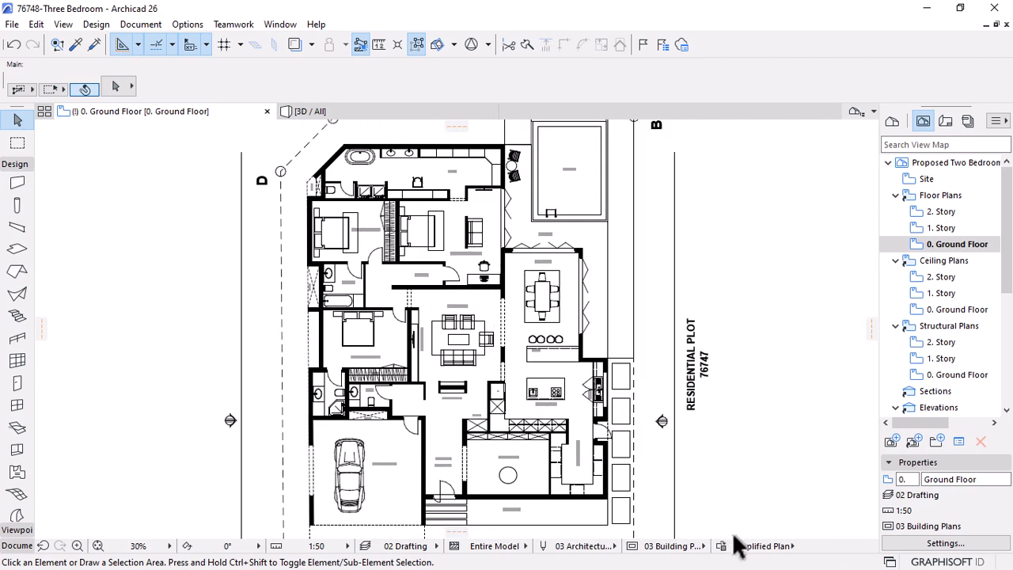
Switch the ground floor plan back to the Presentation graphic override combination and examine the furniture linework in the lounge
click(761, 546)
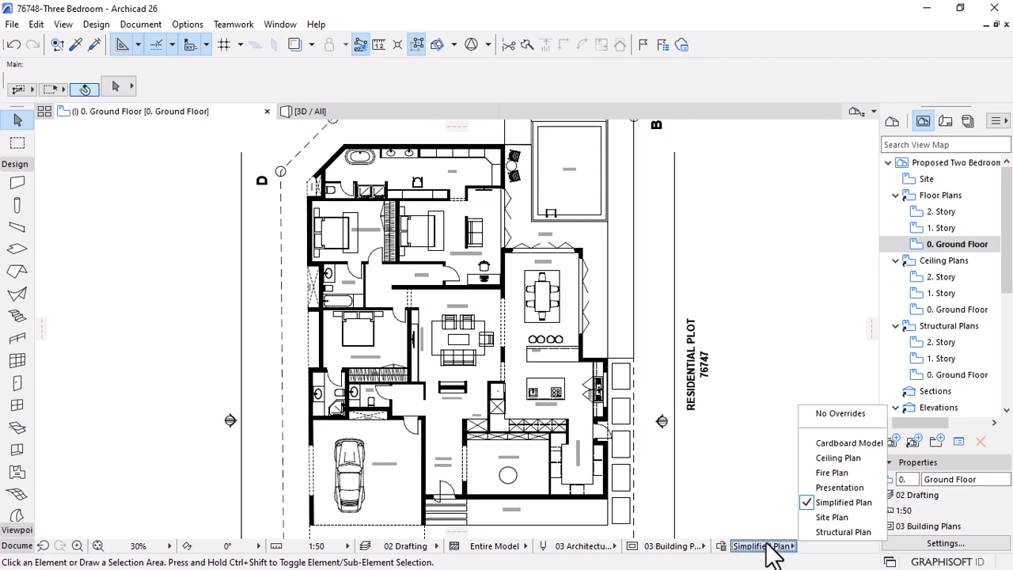
click(839, 488)
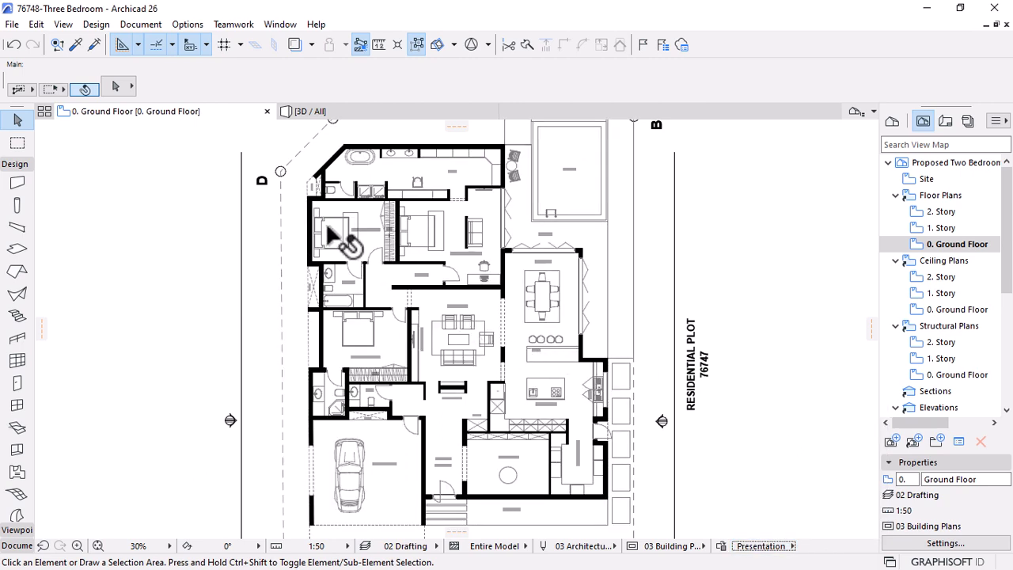
scroll(325, 221, up, 1)
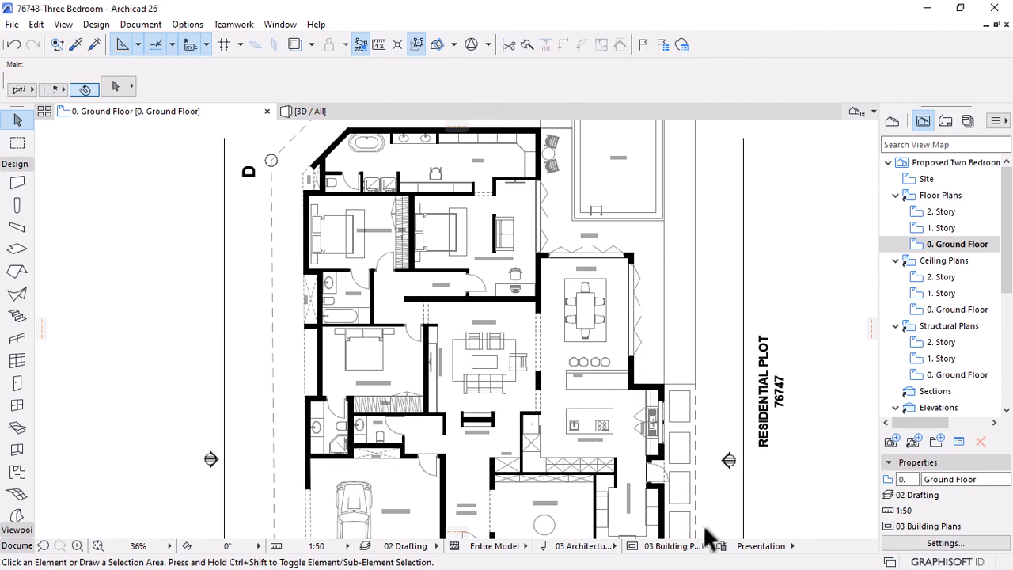
scroll(475, 396, up, 4)
scroll(497, 400, up, 3)
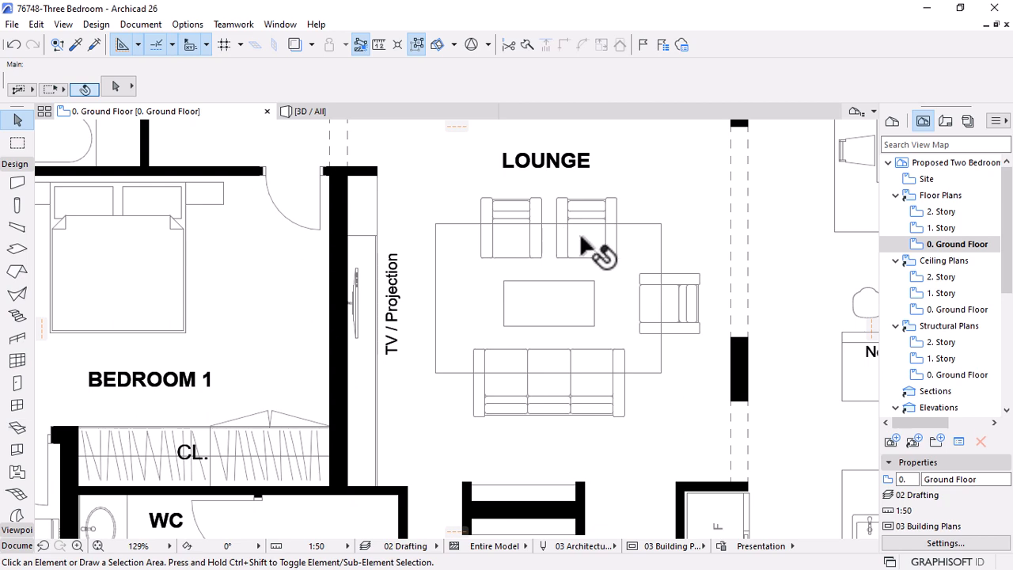
mouse_move(516, 246)
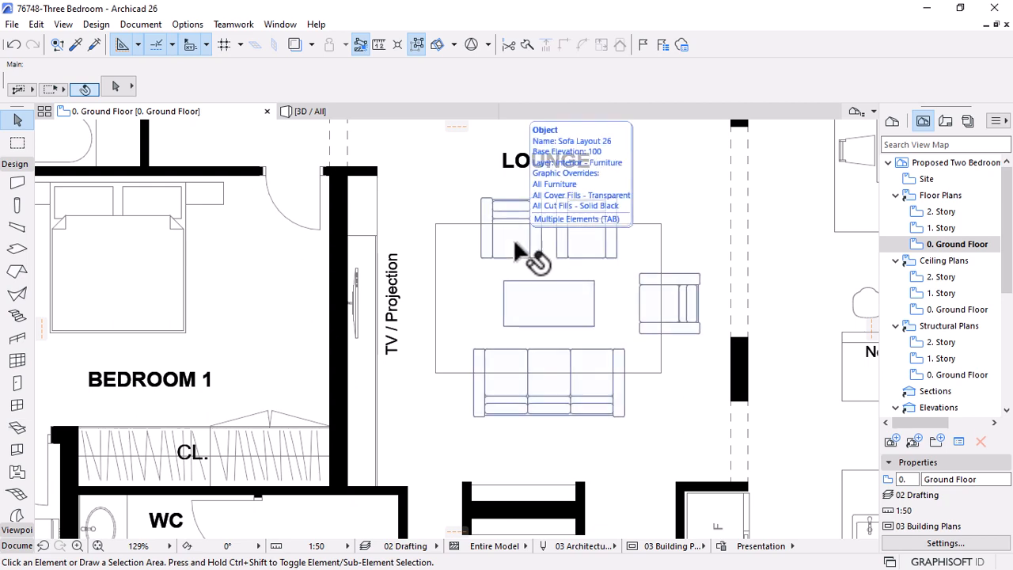
scroll(682, 368, down, 5)
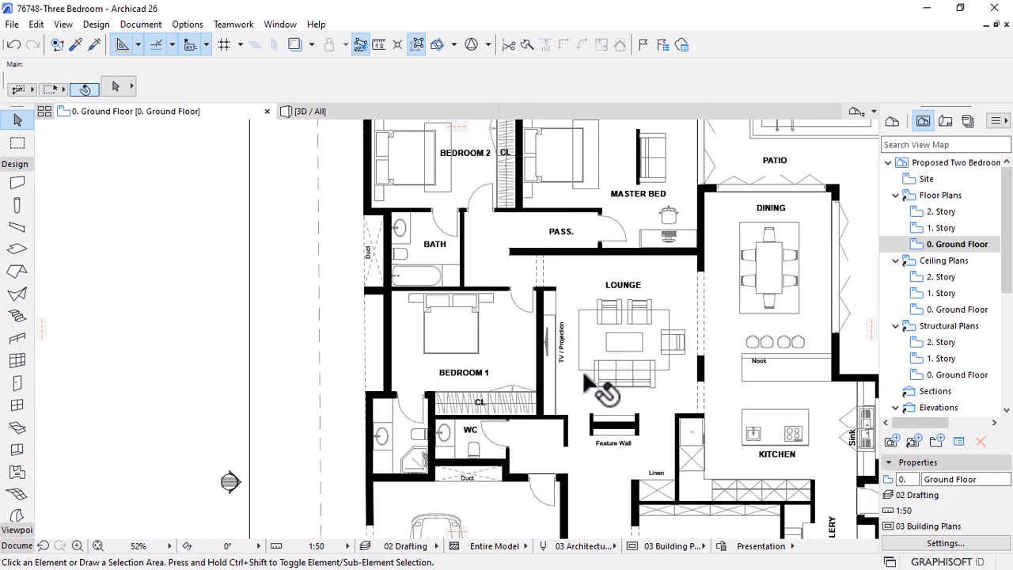
scroll(585, 384, down, 2)
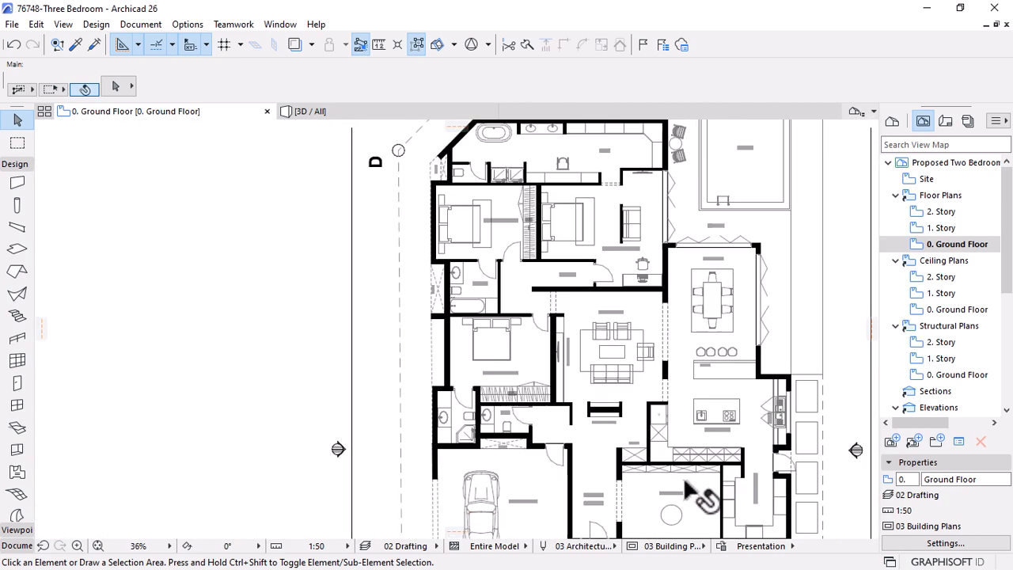
Create a graphic override combination named Solid White as a duplicate of the Presentation combination
click(722, 550)
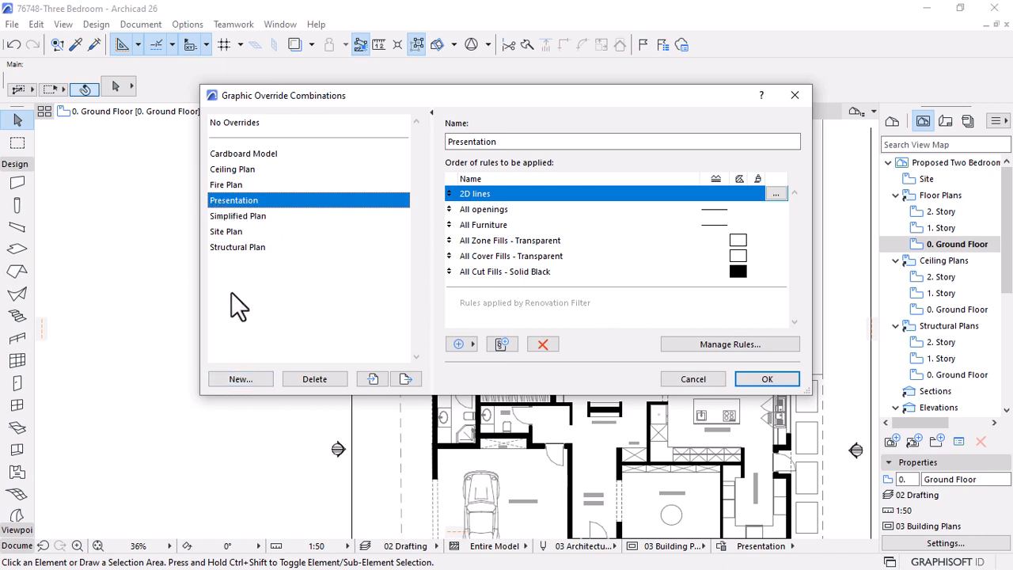
click(229, 378)
click(387, 236)
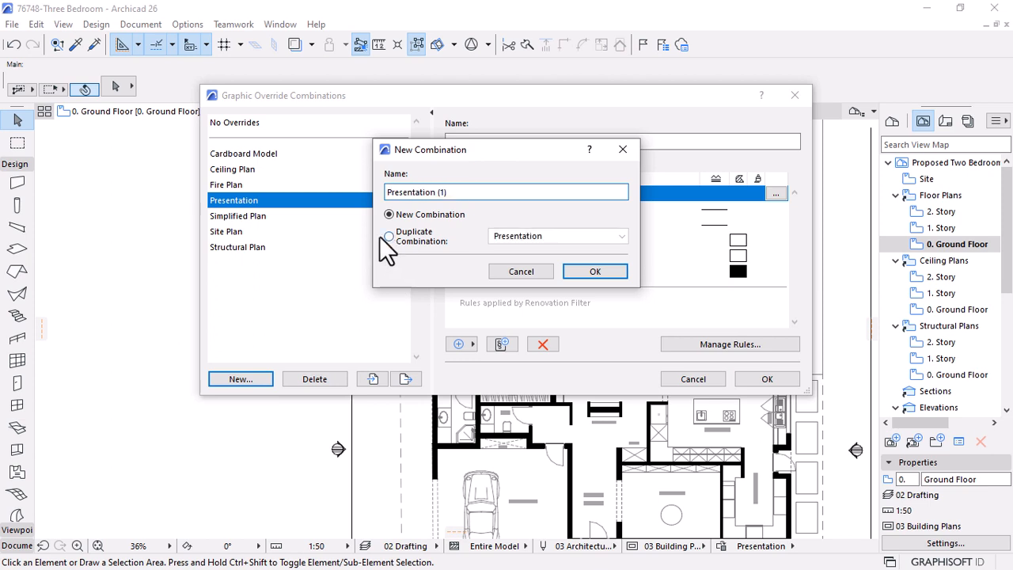
drag(459, 195, 342, 200)
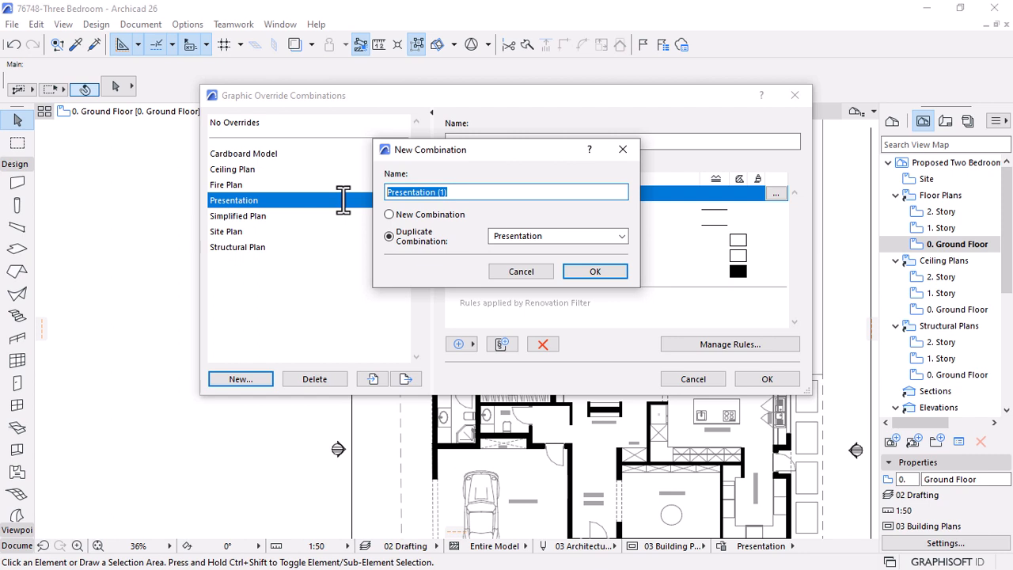
text(Solid White)
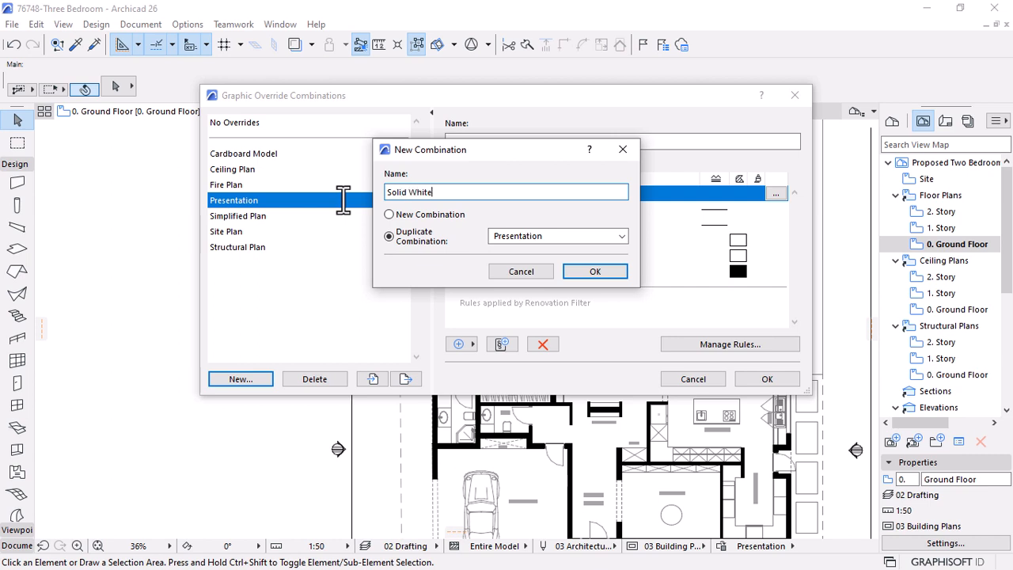
click(590, 272)
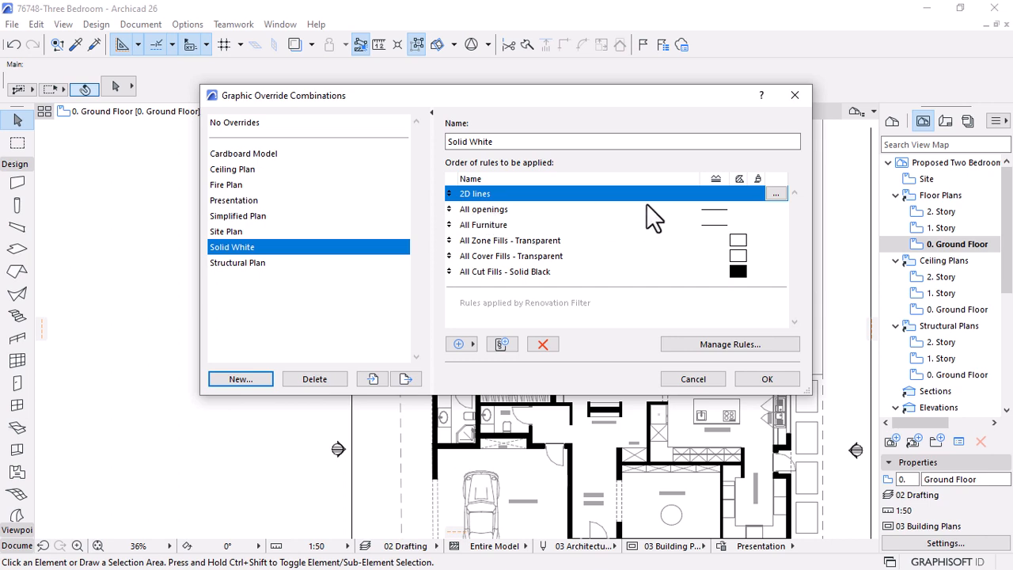
Review the criteria and line pen overrides of the 2D lines and All openings rules in the Solid White combination
click(773, 195)
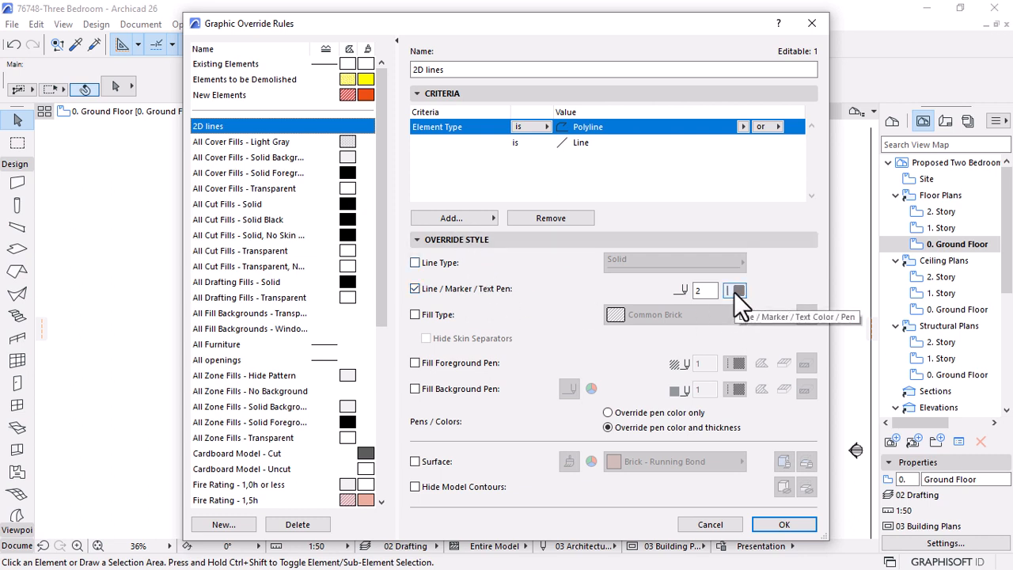
double_click(703, 290)
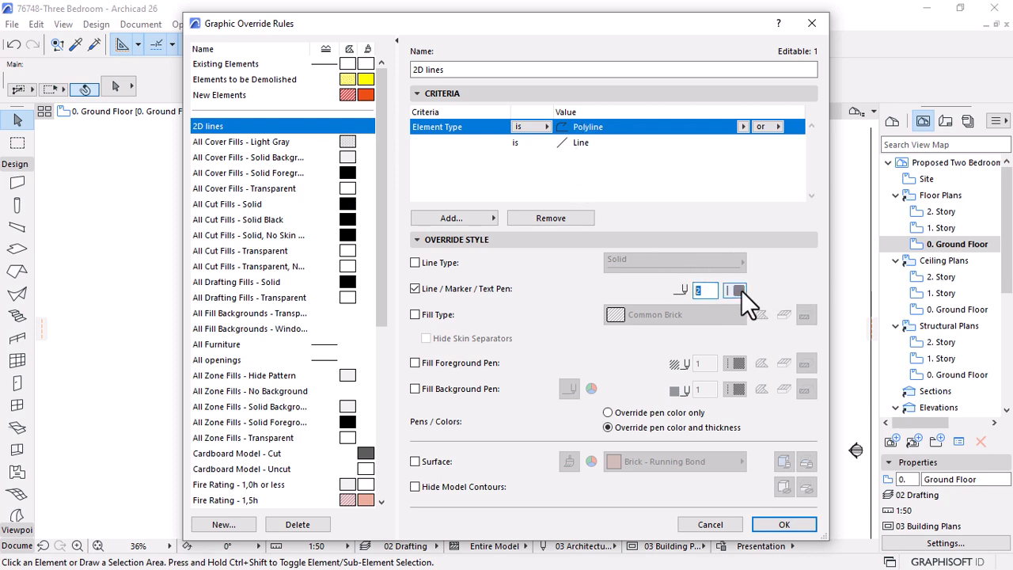
click(783, 524)
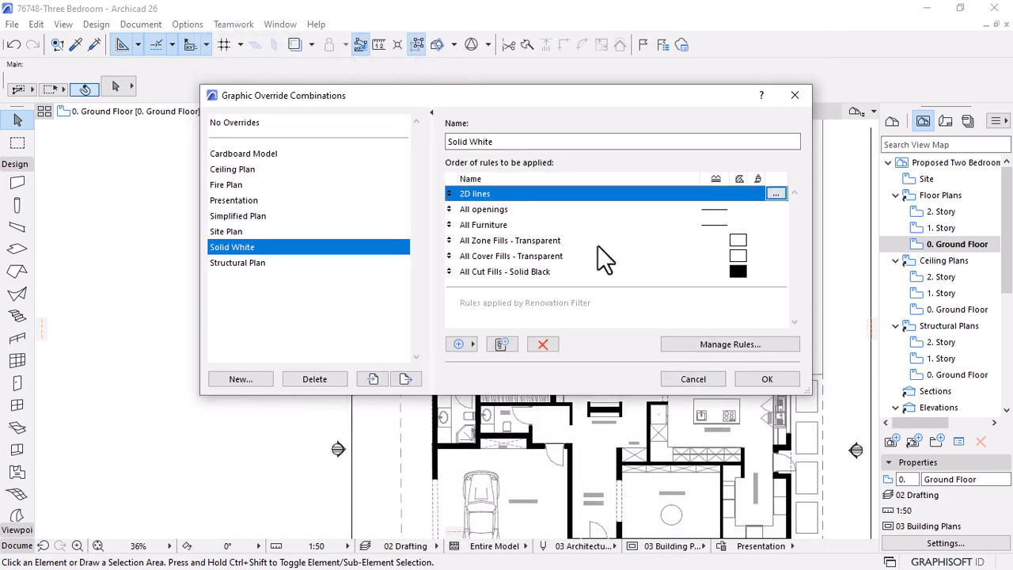
click(475, 210)
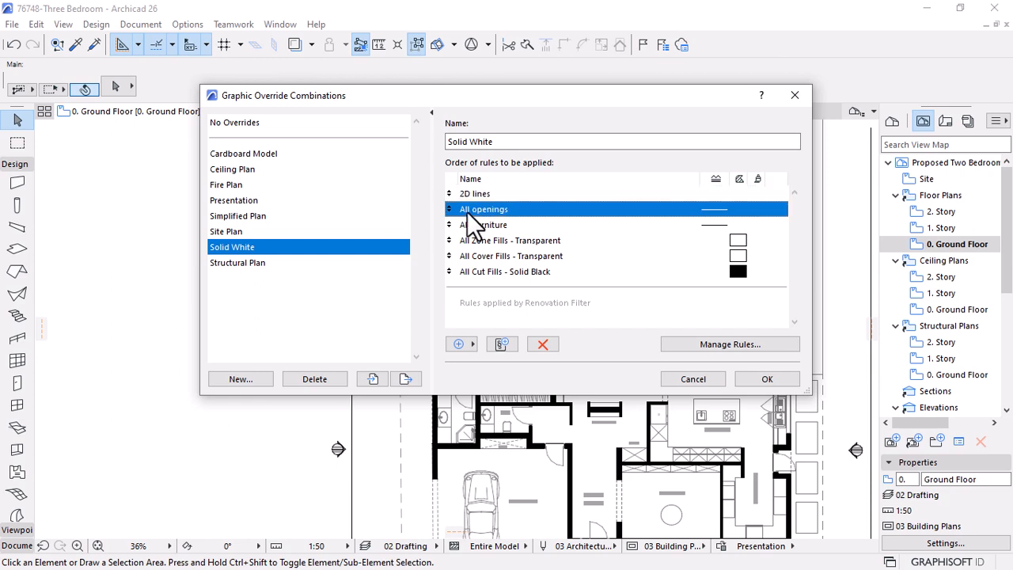
click(769, 212)
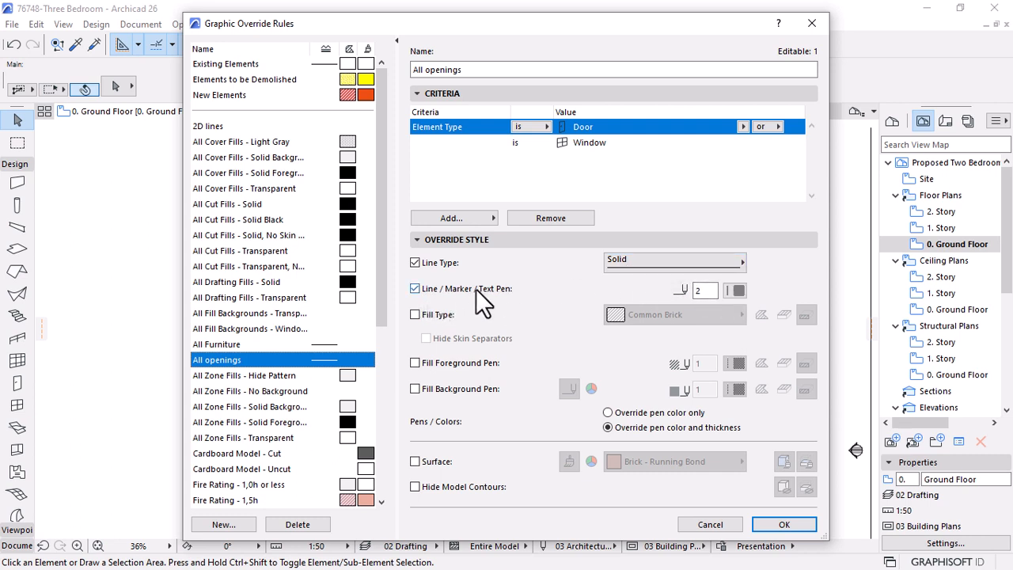
click(704, 290)
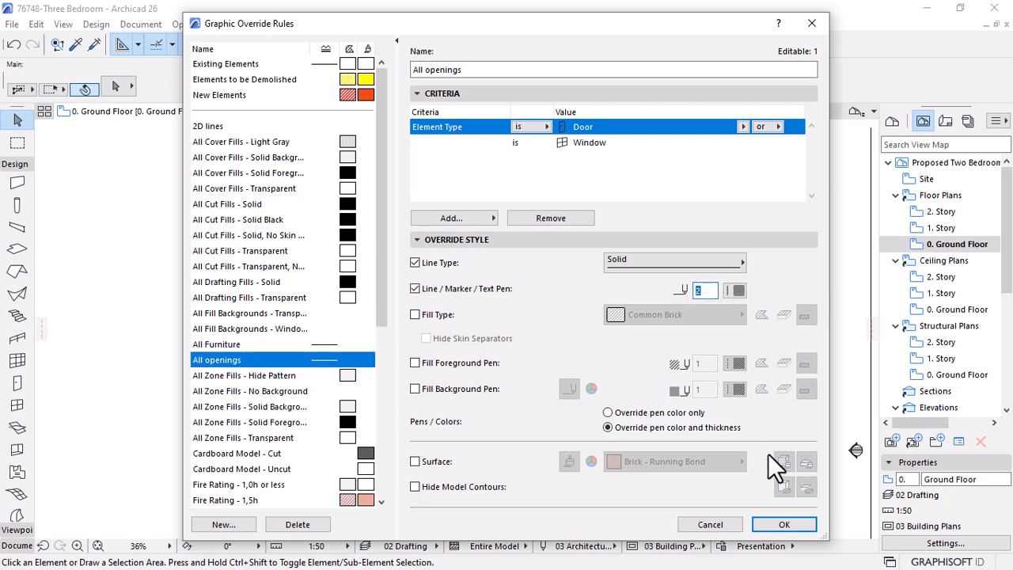
click(783, 524)
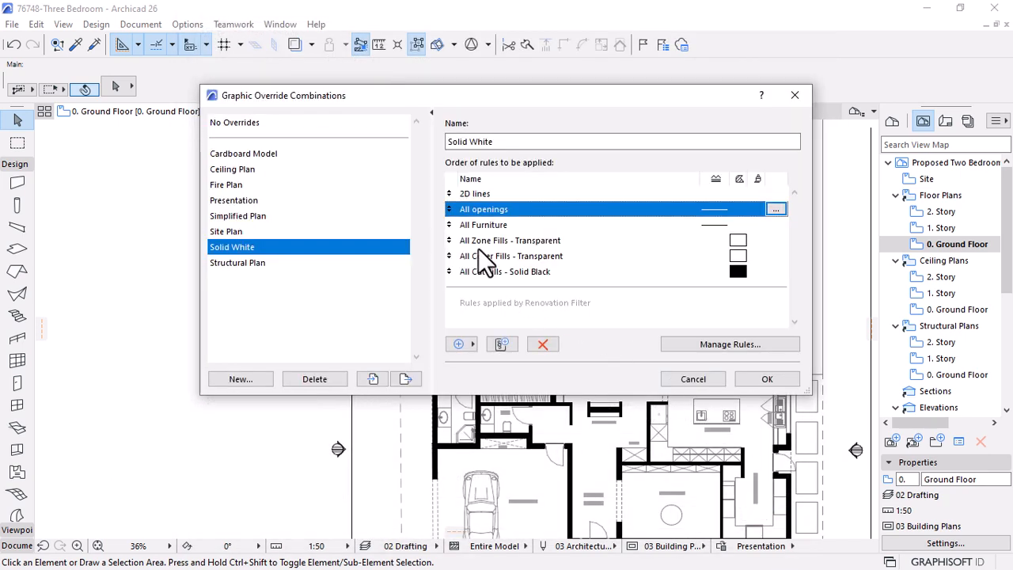
Review the All Furniture rule's element criteria, line type and line pen override in the Solid White combination
click(479, 228)
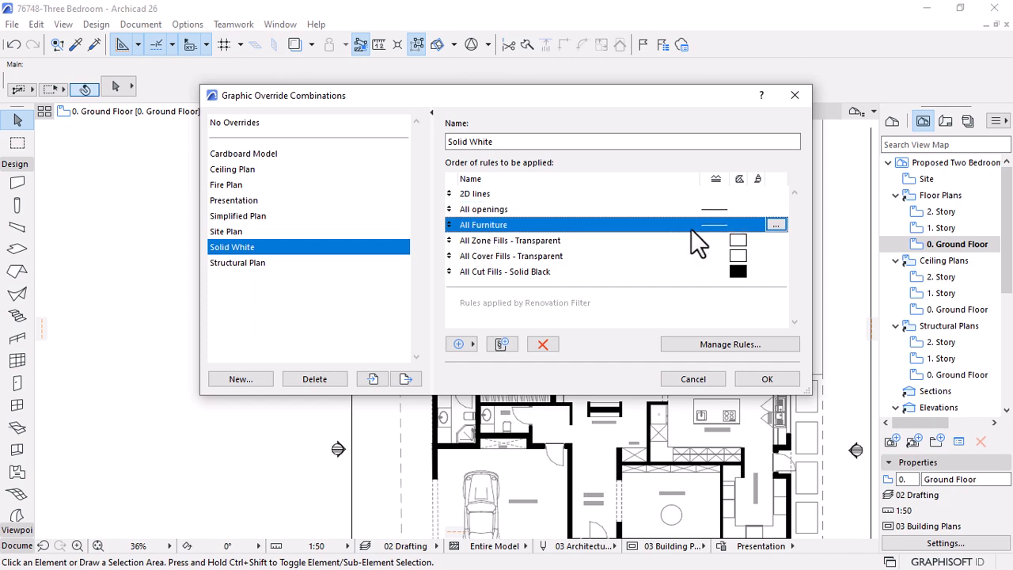
click(777, 224)
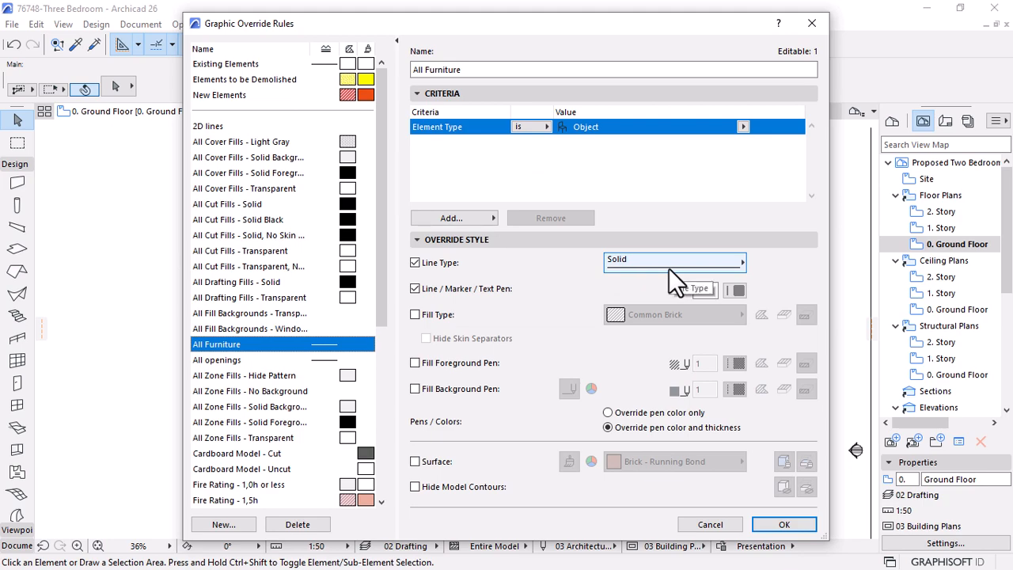
drag(674, 21, 151, 85)
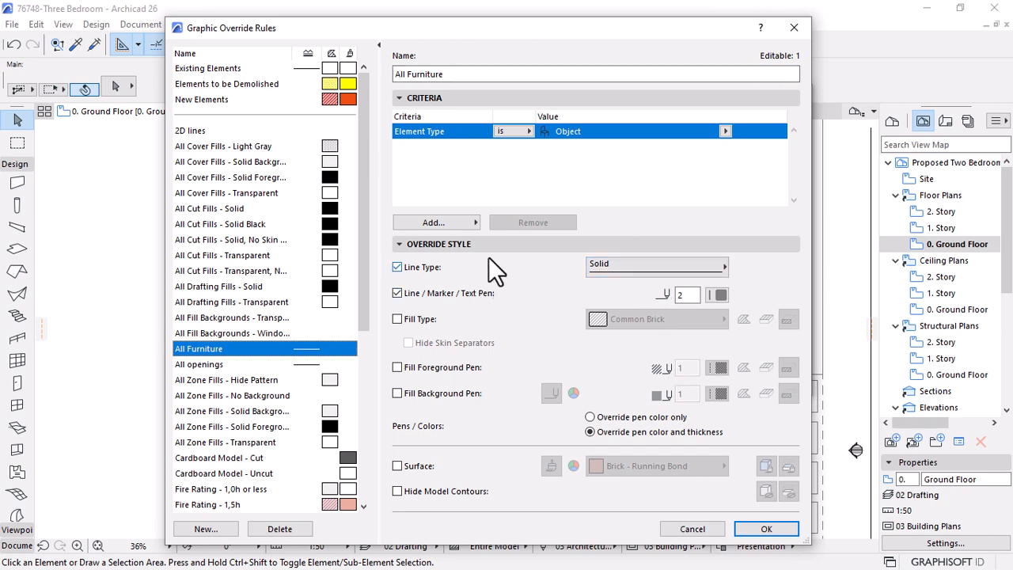
click(761, 532)
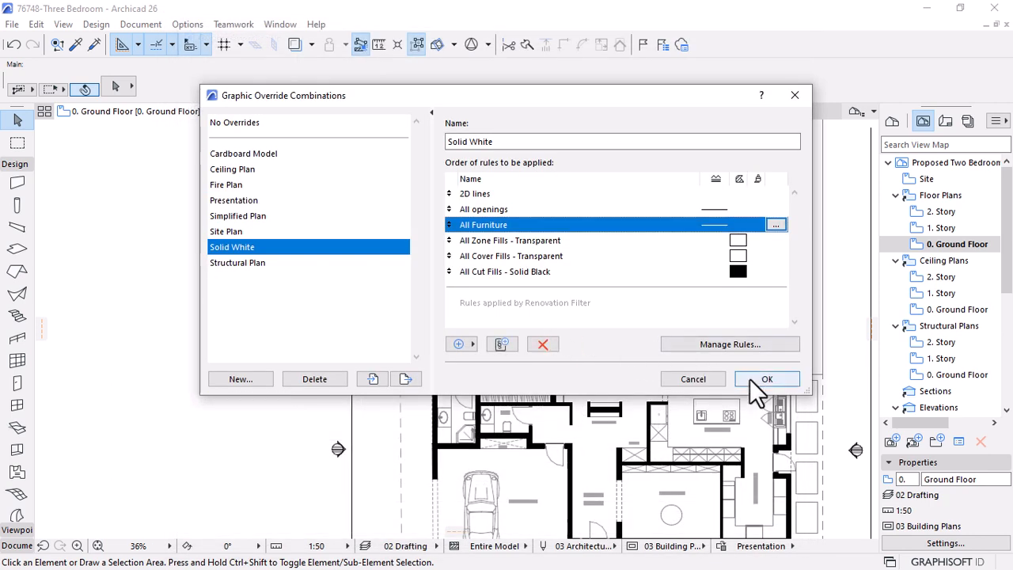
Apply the Solid White graphic override combination to the ground floor plan and examine the kitchen linework
drag(706, 100, 391, 91)
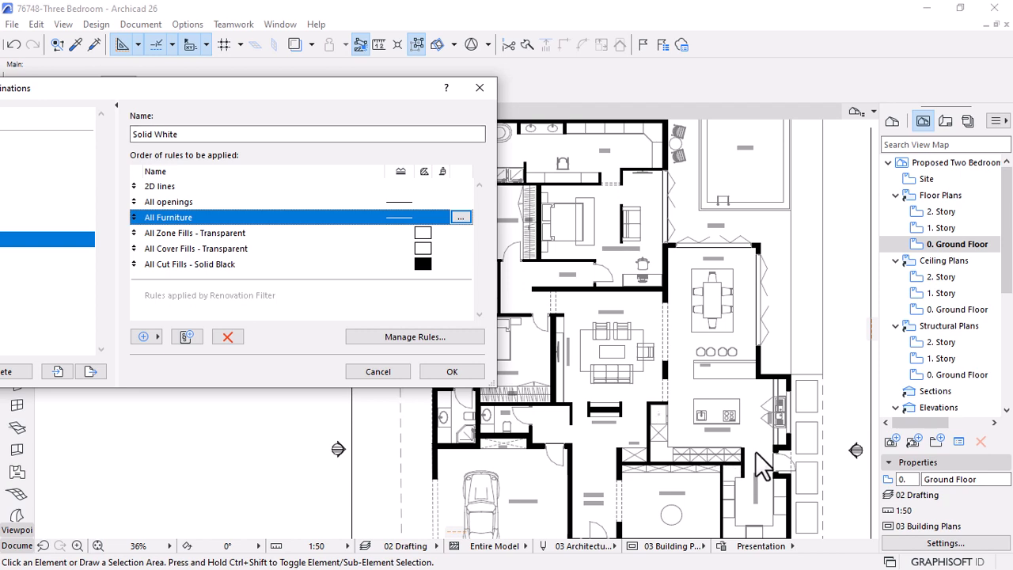
click(448, 373)
scroll(796, 480, up, 4)
scroll(796, 487, up, 4)
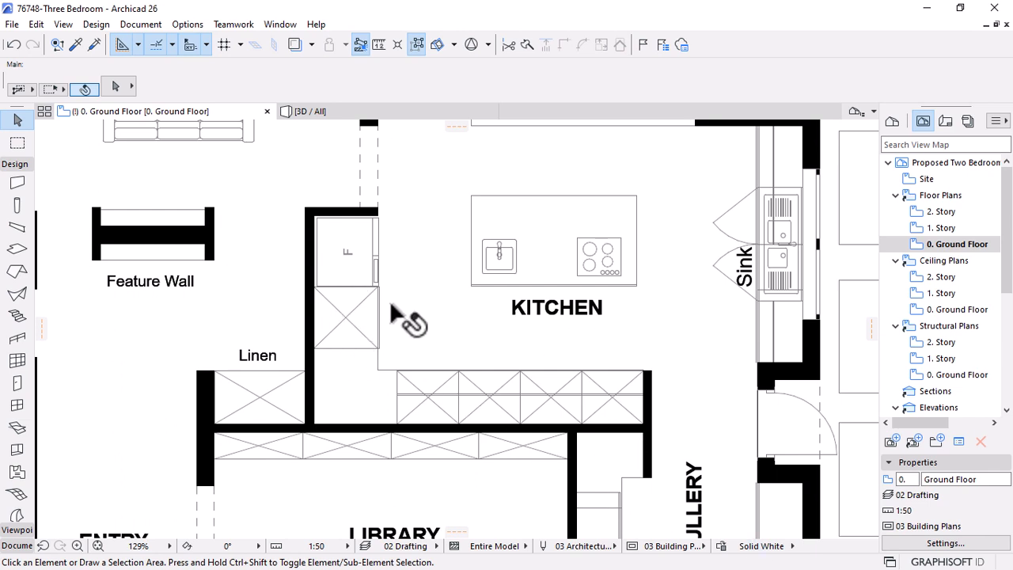
Compare the kitchen cabinet linework with No Overrides, and return the plan to the Solid White combination
click(748, 546)
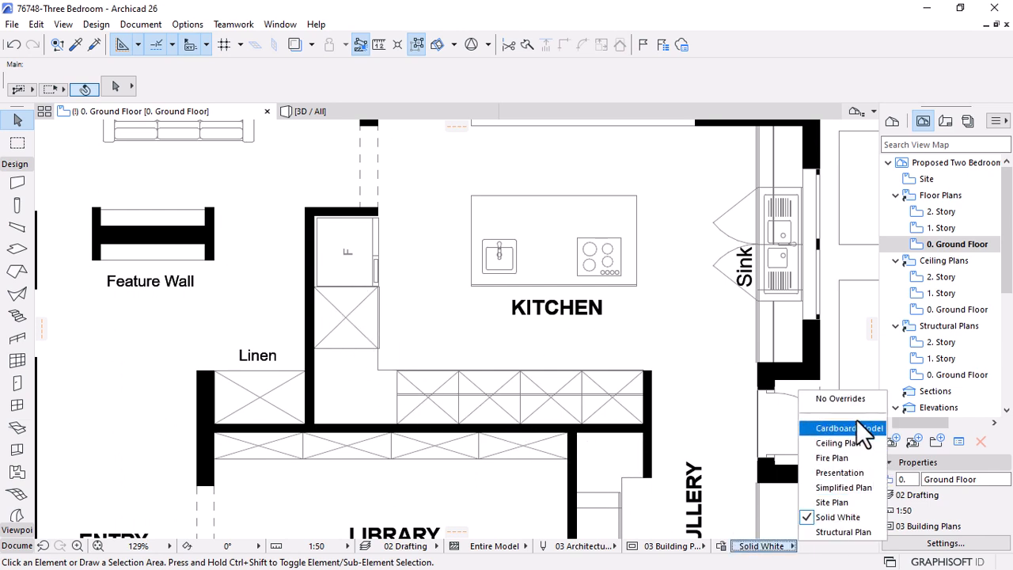
click(807, 397)
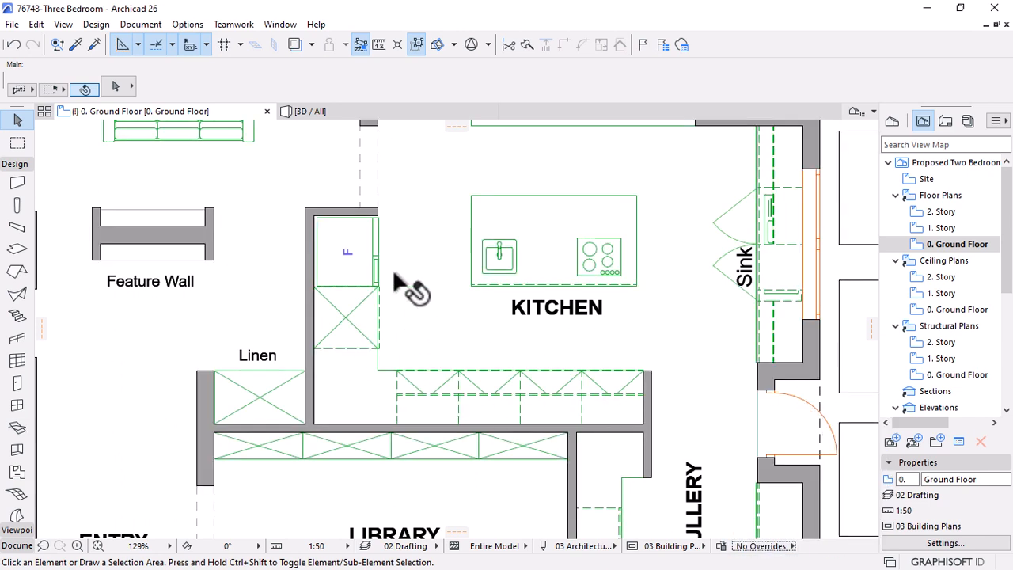
click(563, 282)
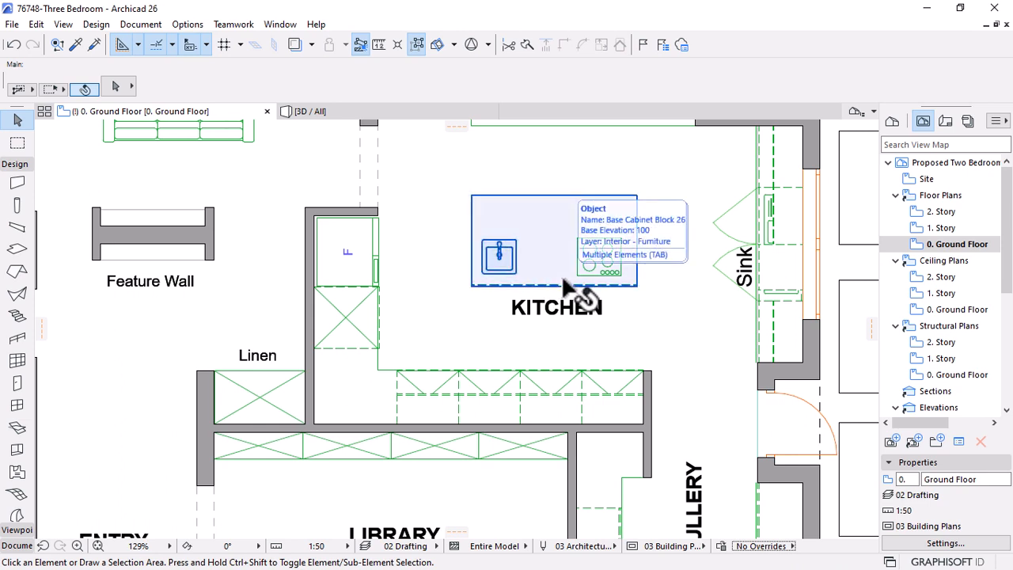
click(760, 546)
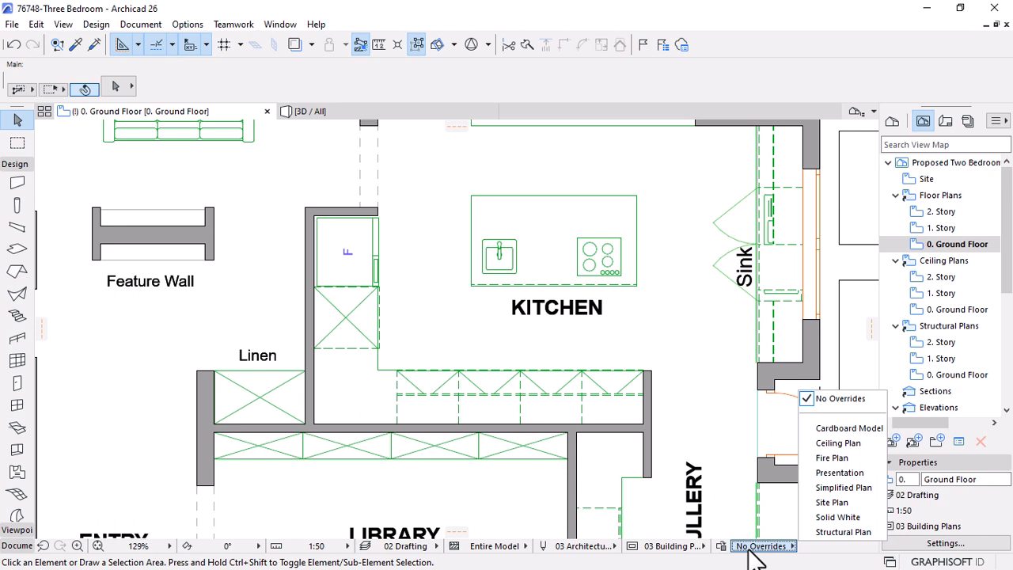
click(838, 517)
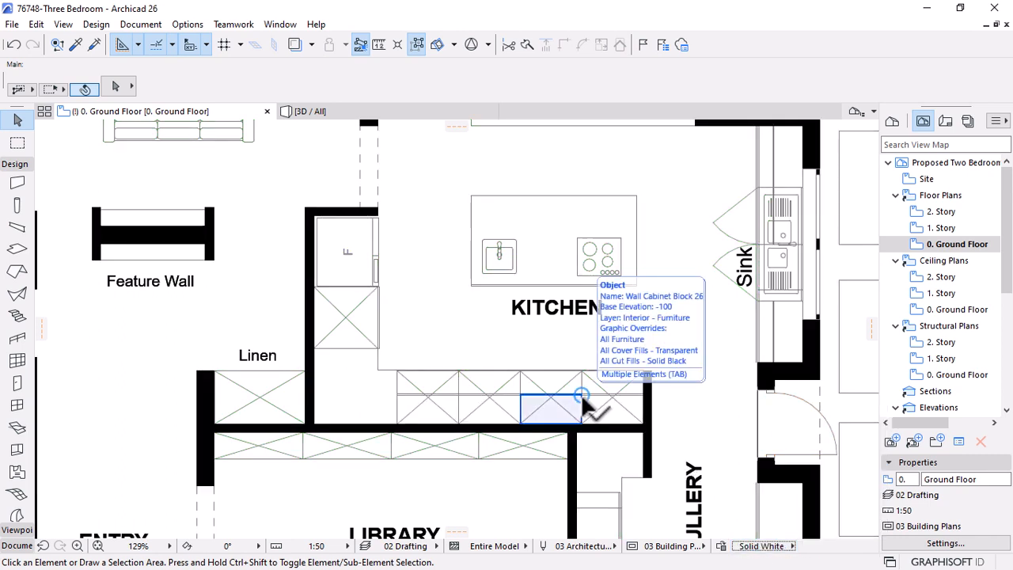
Turn off the line type override in the All Furniture rule of the Solid White combination and check the kitchen cabinets
click(717, 546)
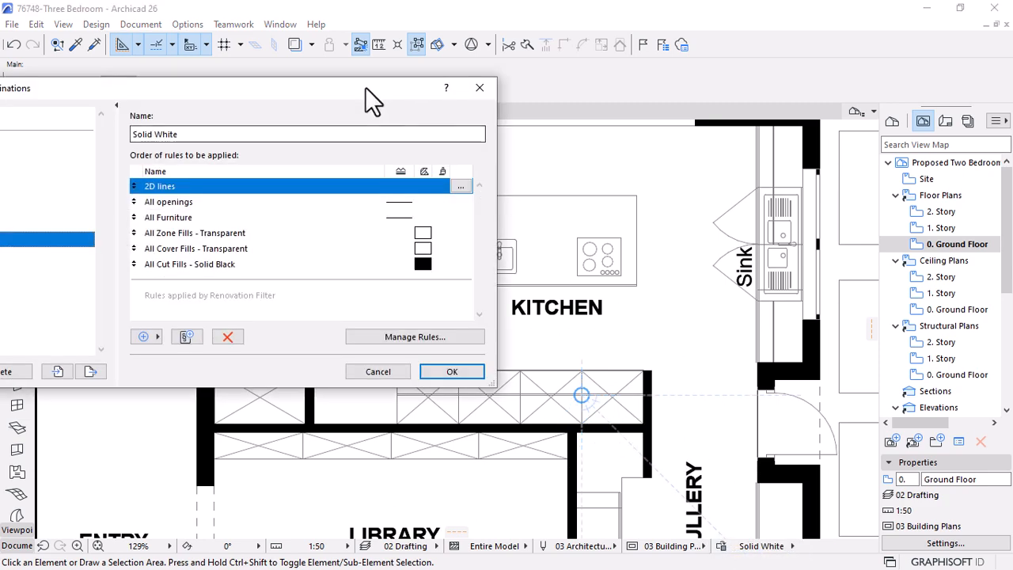
drag(366, 88, 615, 117)
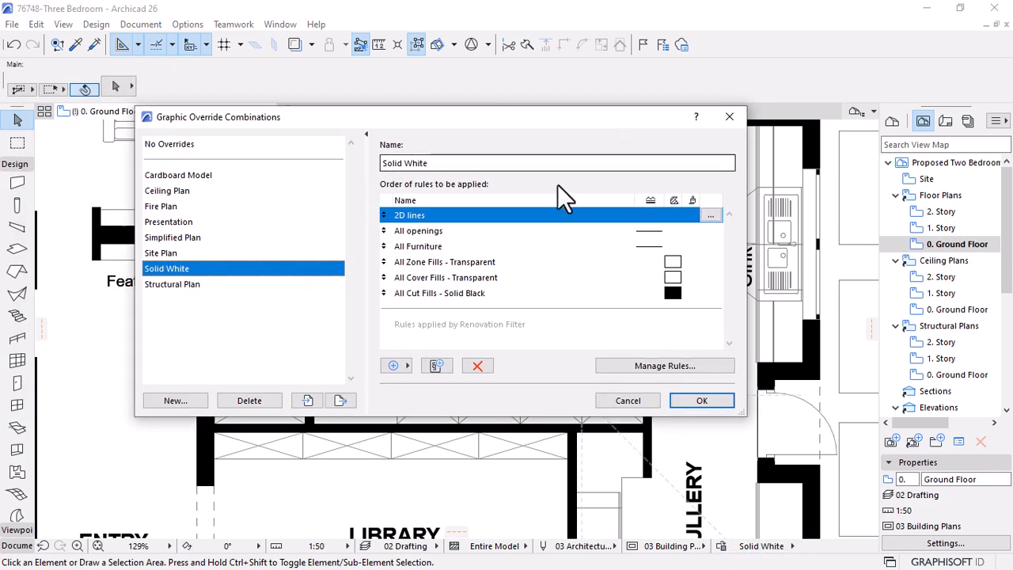
click(427, 246)
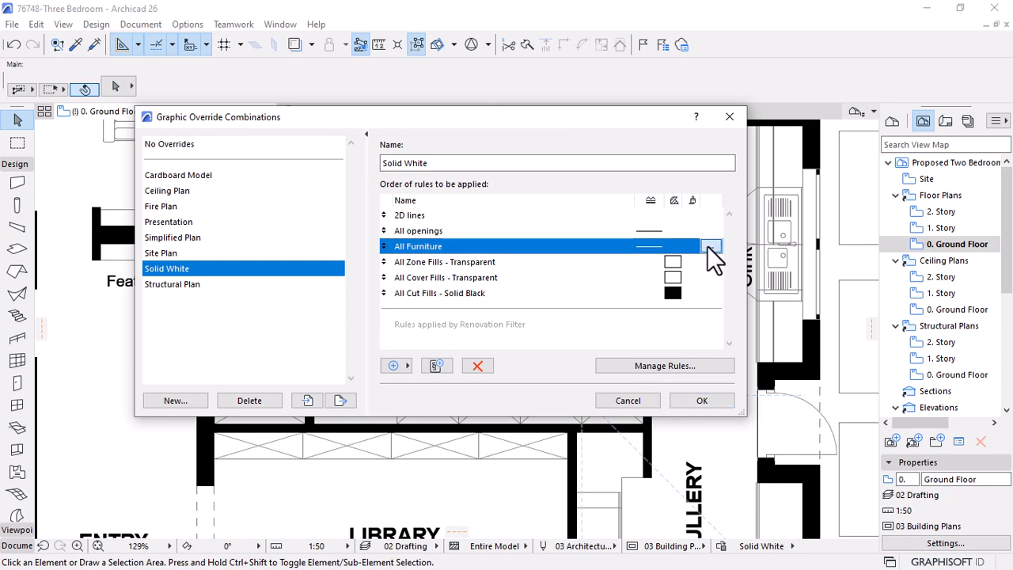
click(710, 247)
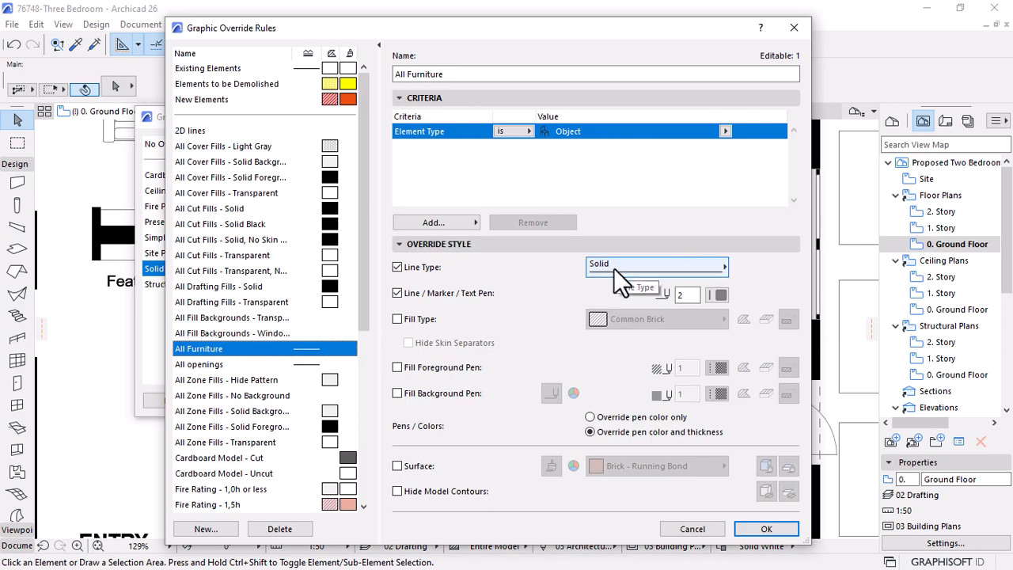
click(398, 267)
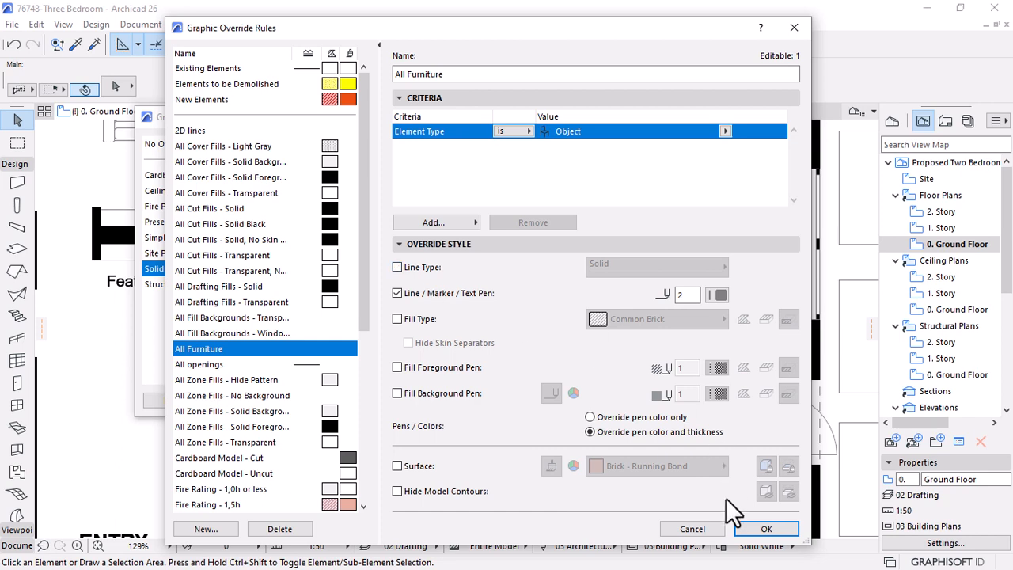
click(758, 528)
click(703, 401)
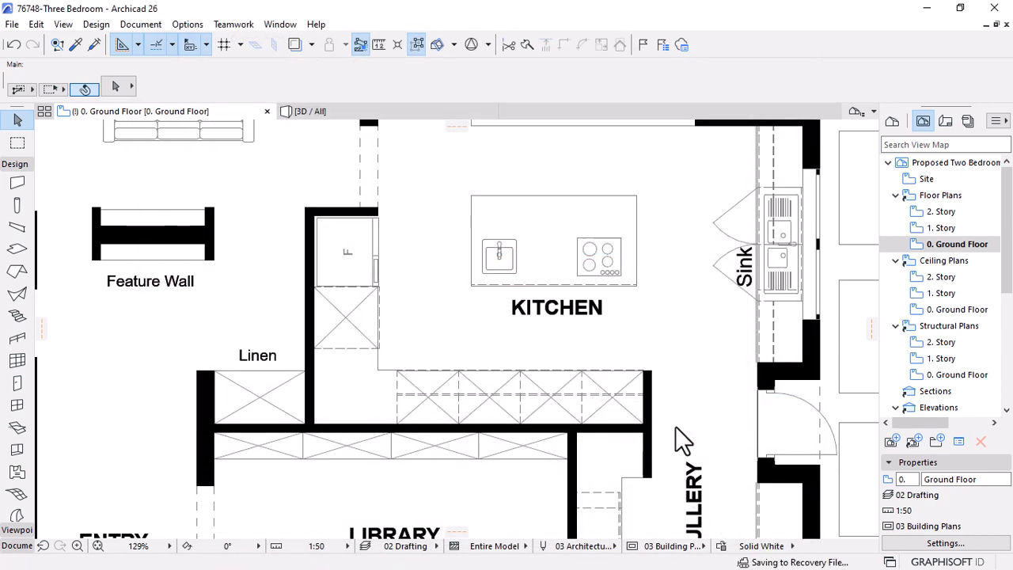
scroll(619, 459, up, 3)
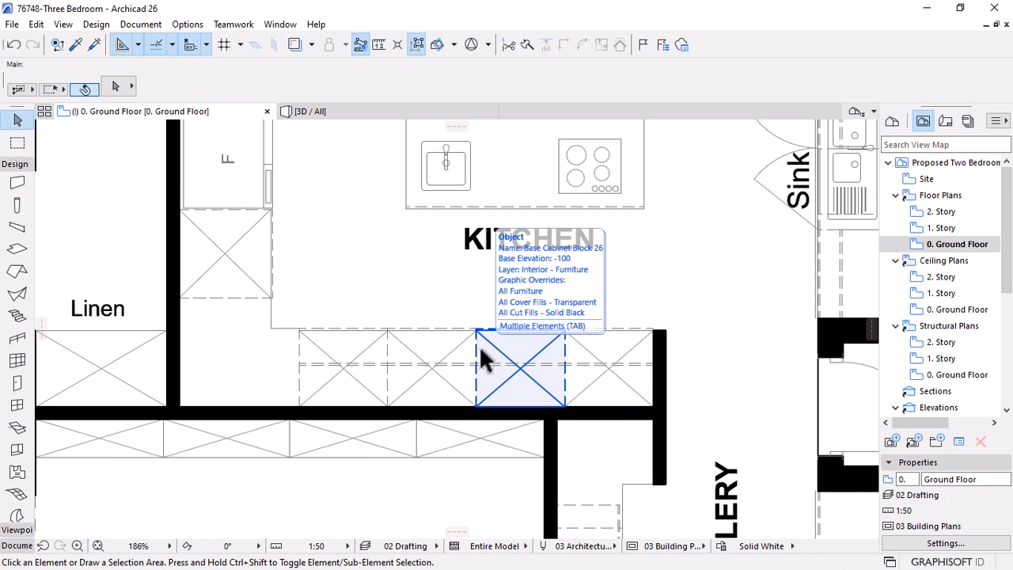
scroll(583, 312, down, 6)
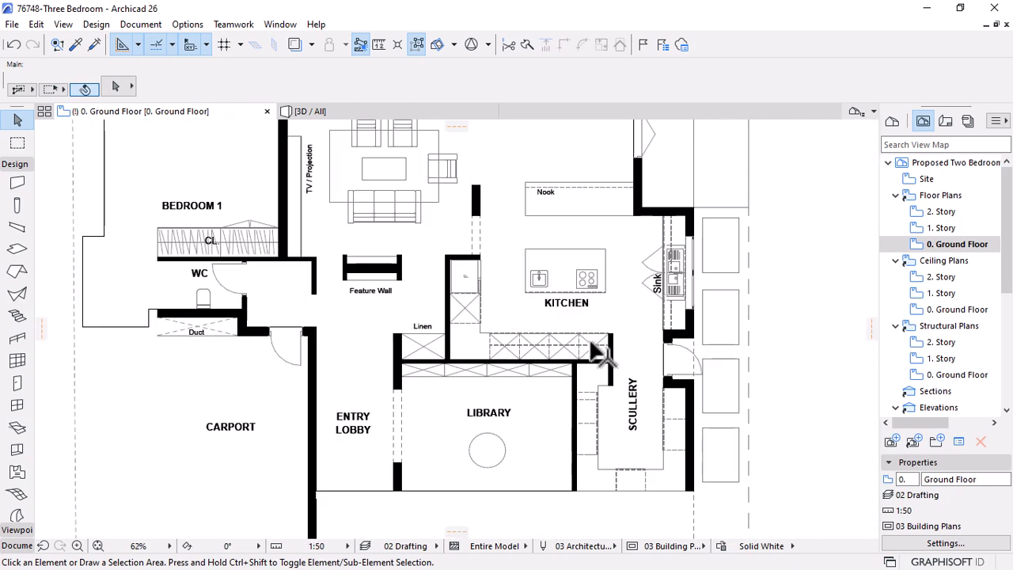
Review the Solid White combination's rule list and its All Cover Fills - Transparent rule against the plan
click(722, 547)
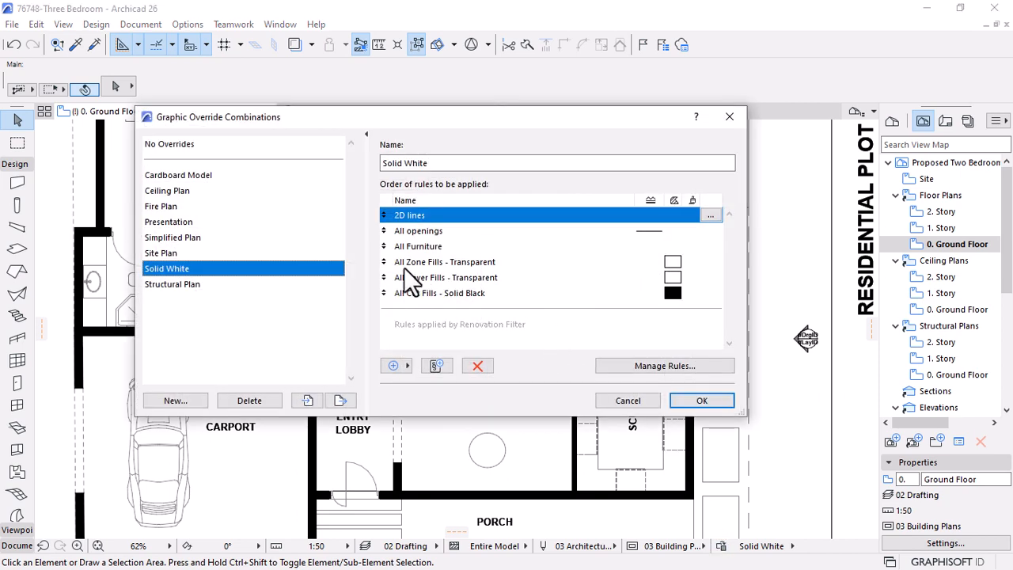
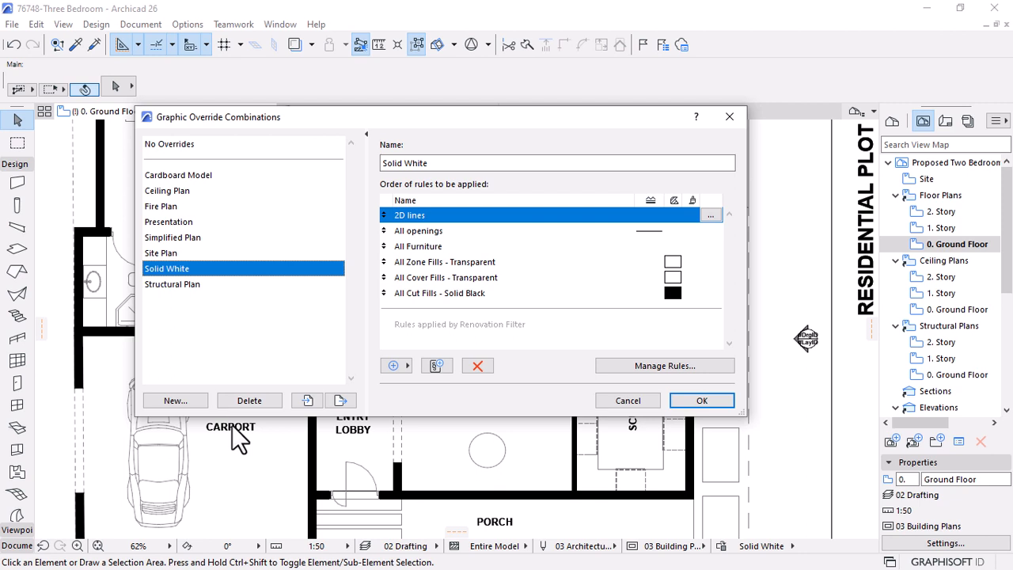
click(427, 278)
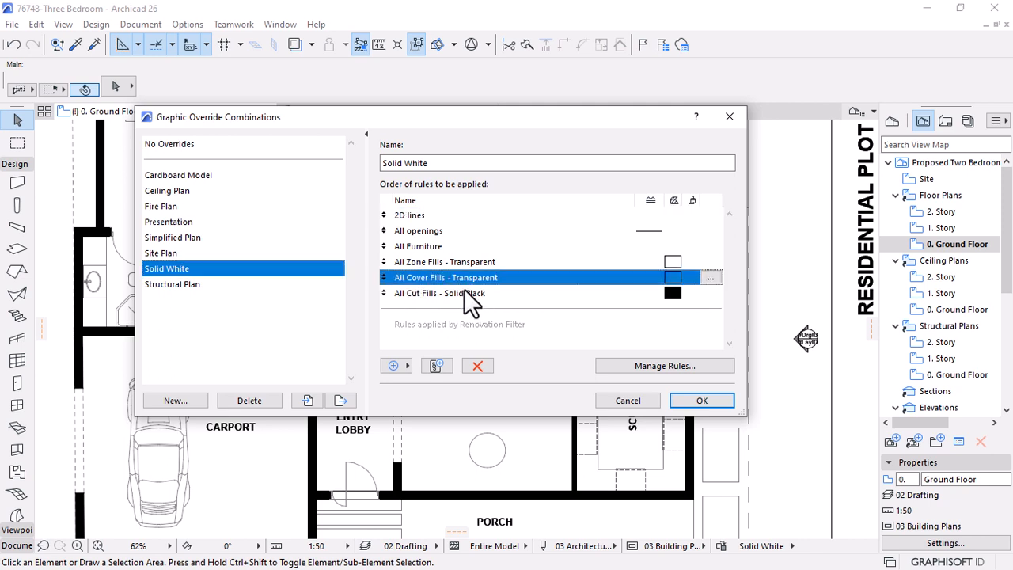
drag(564, 124, 195, 154)
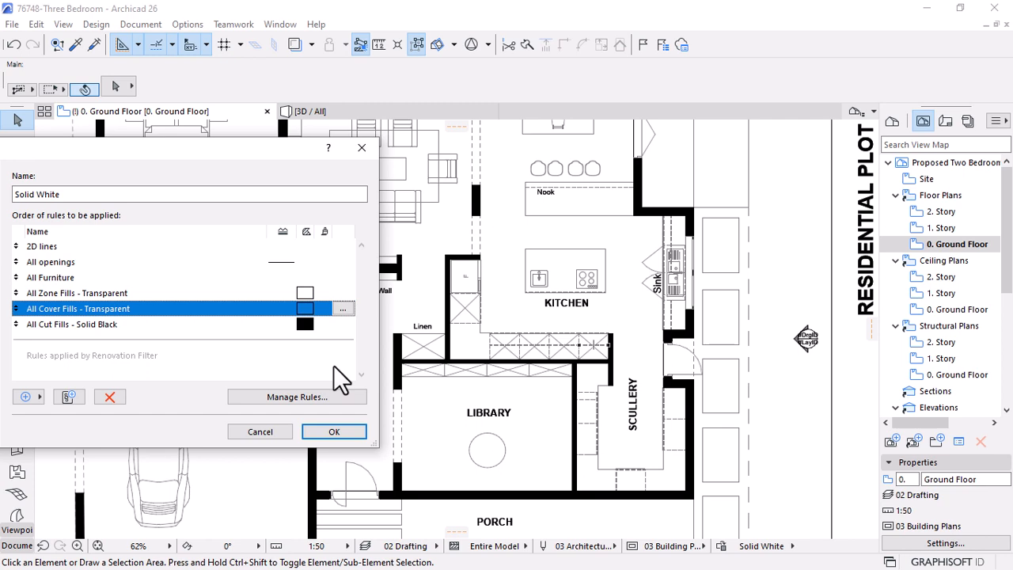
drag(224, 151, 449, 189)
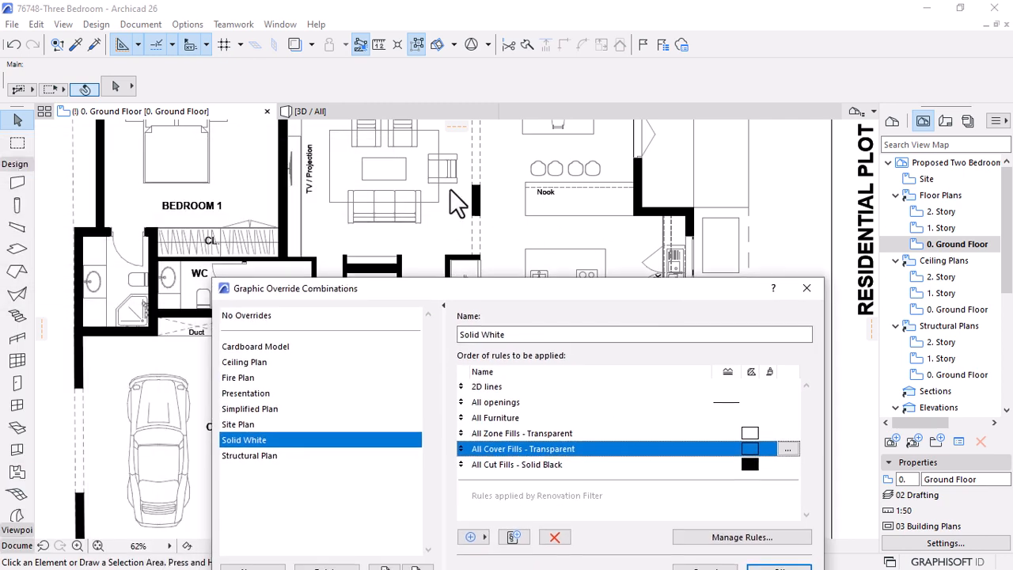
click(805, 289)
Compare the lounge and bedroom furniture with No Overrides, and switch the plan back to Solid White
scroll(601, 383, down, 5)
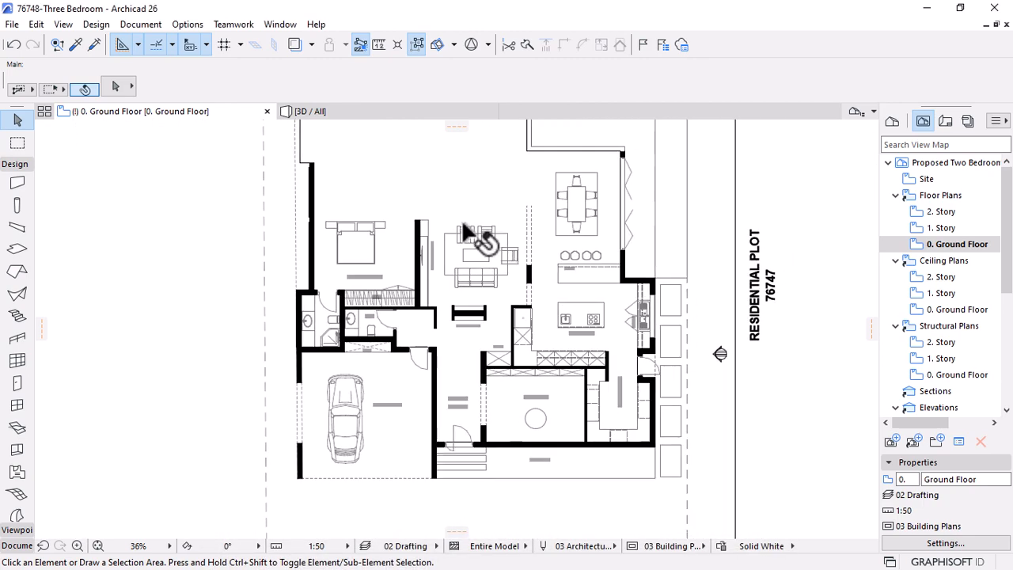
scroll(455, 253, up, 6)
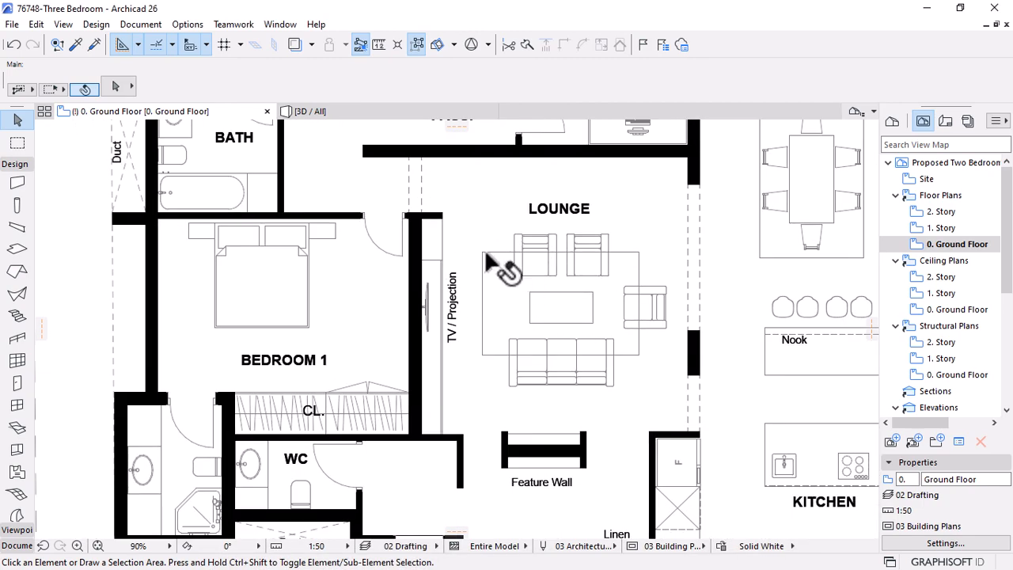
click(766, 547)
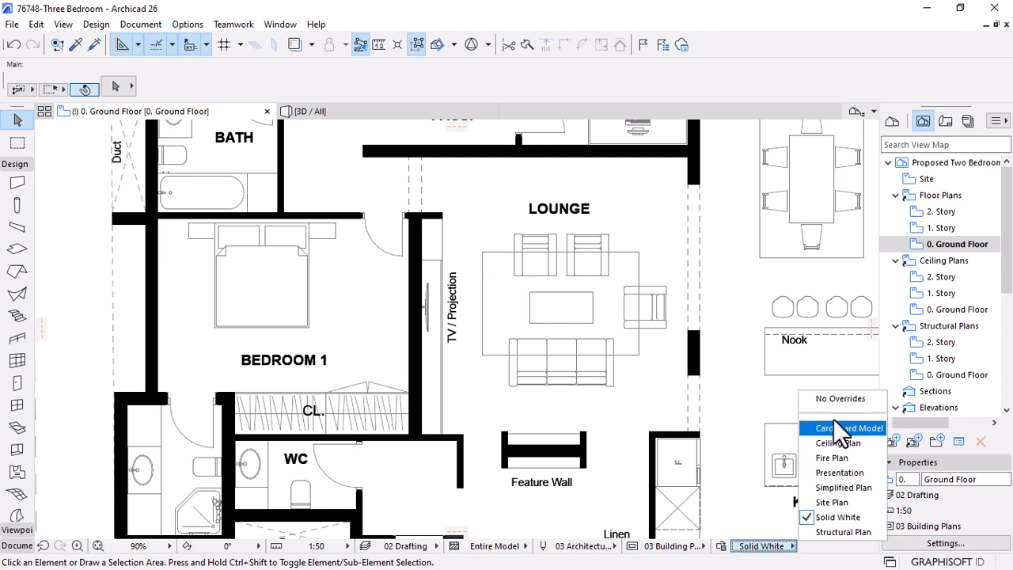
click(839, 400)
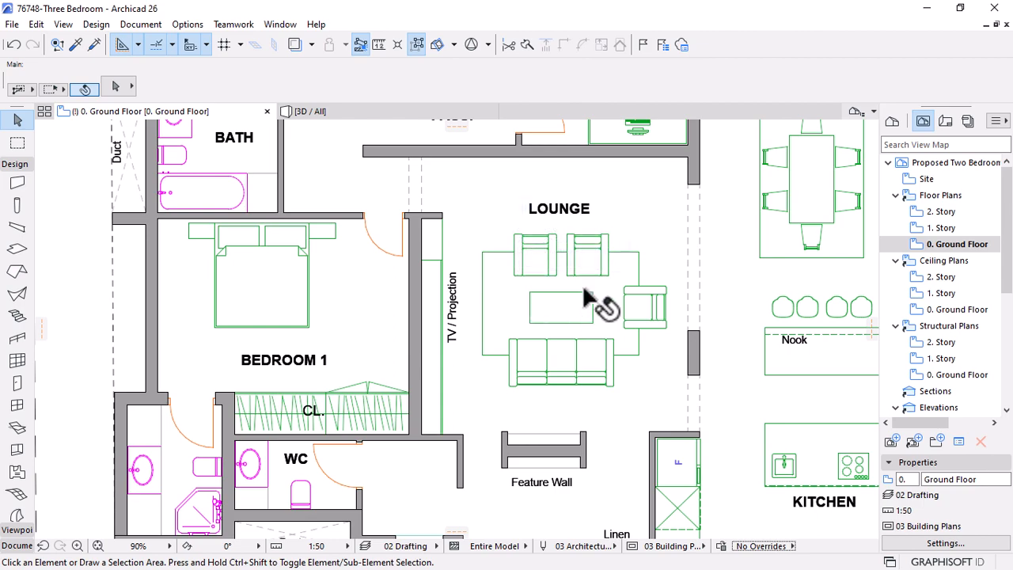
scroll(576, 289, down, 3)
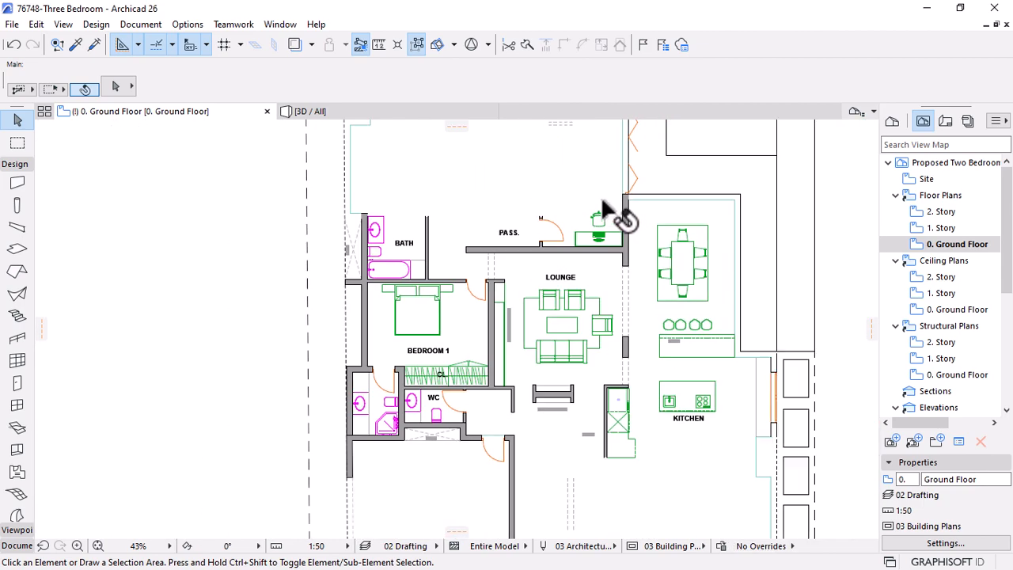
scroll(531, 147, up, 3)
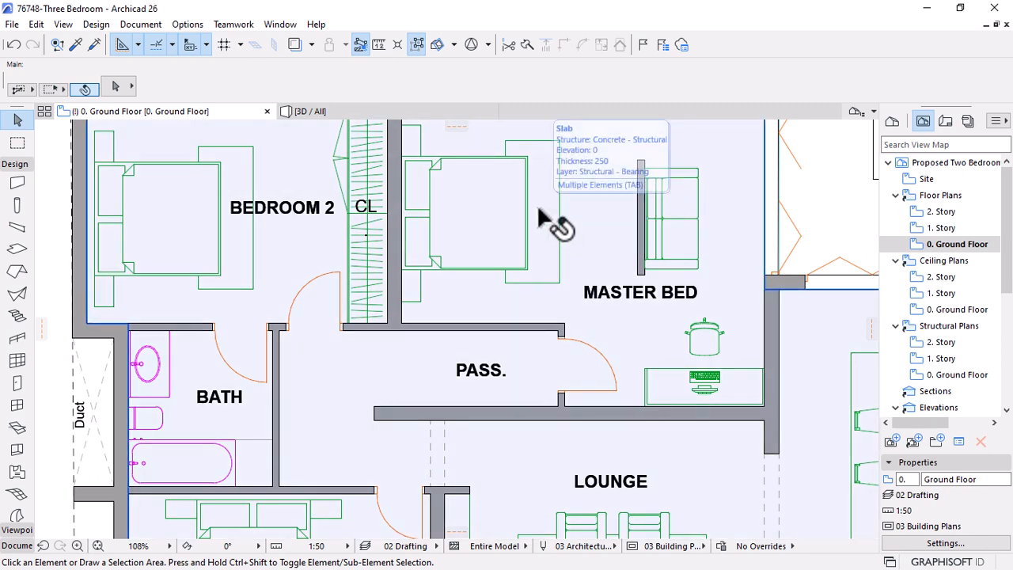
scroll(510, 207, down, 2)
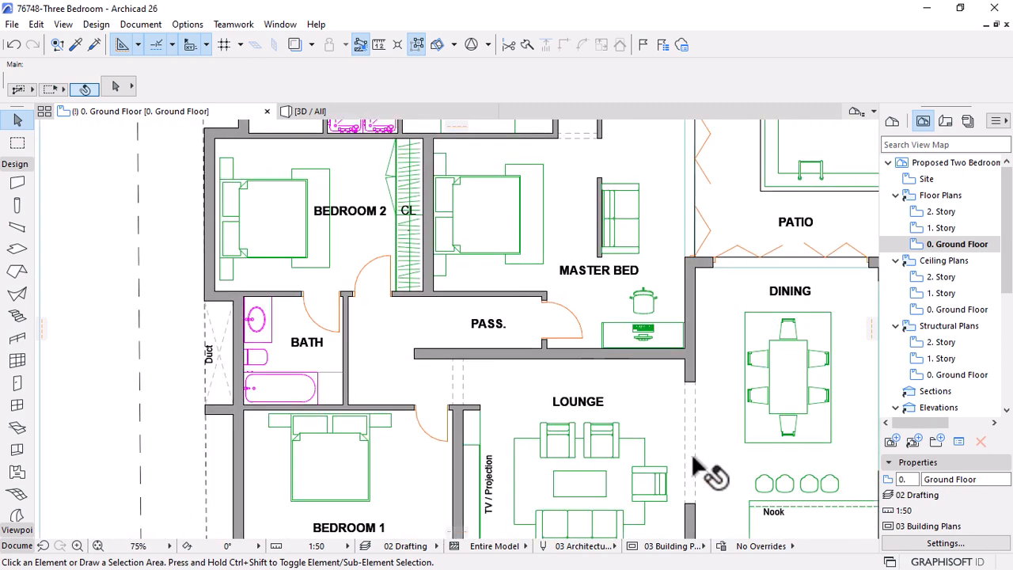
click(755, 546)
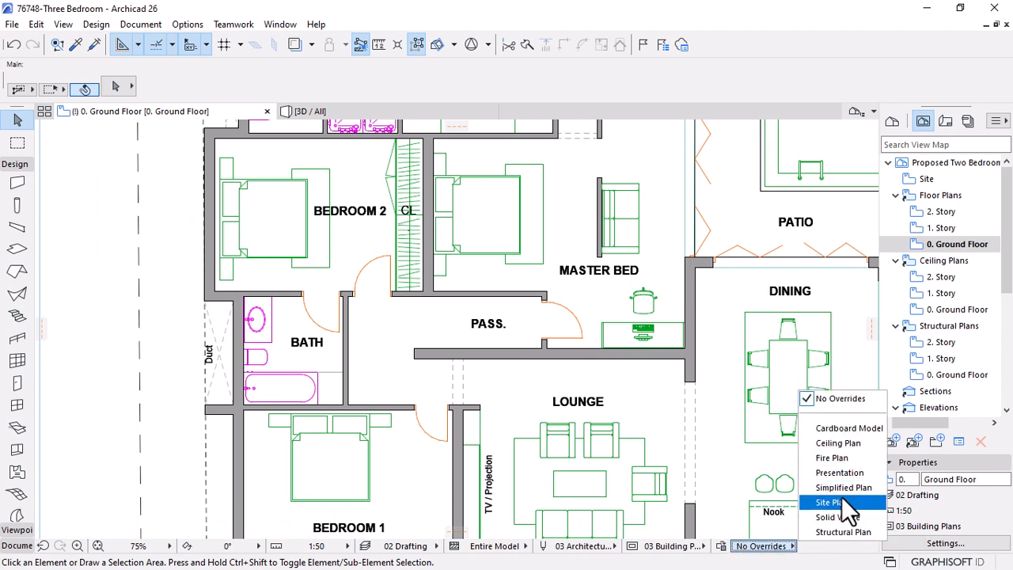
click(838, 517)
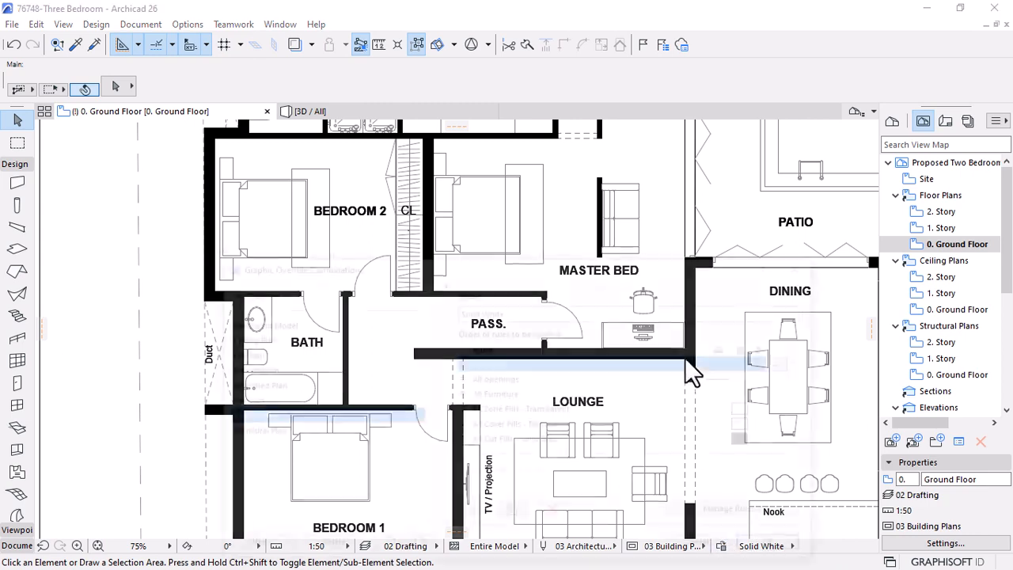
Turn off the fill type override in the All Cover Fills - Transparent rule of Solid White and check the plan
drag(658, 271, 652, 187)
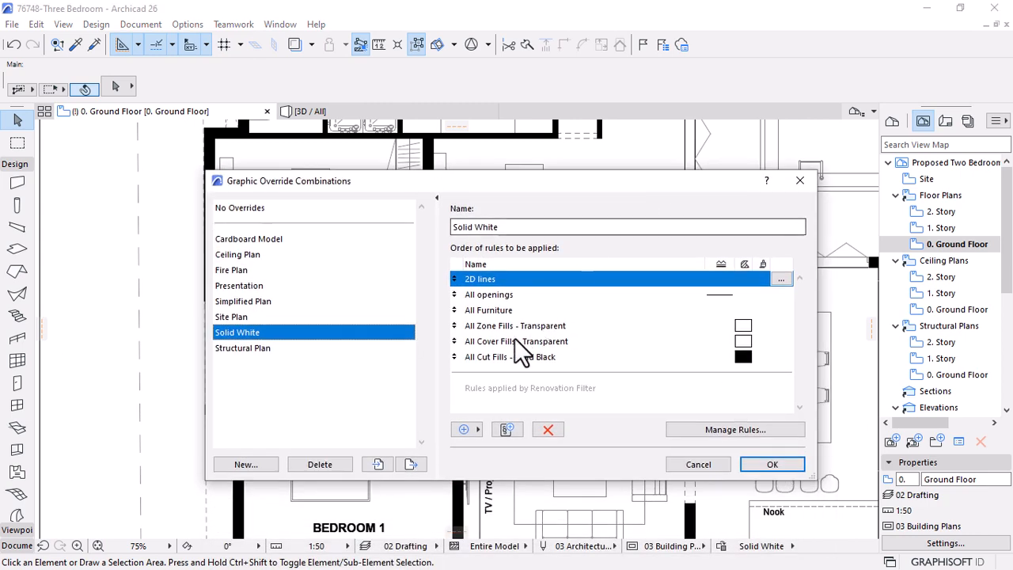
click(515, 341)
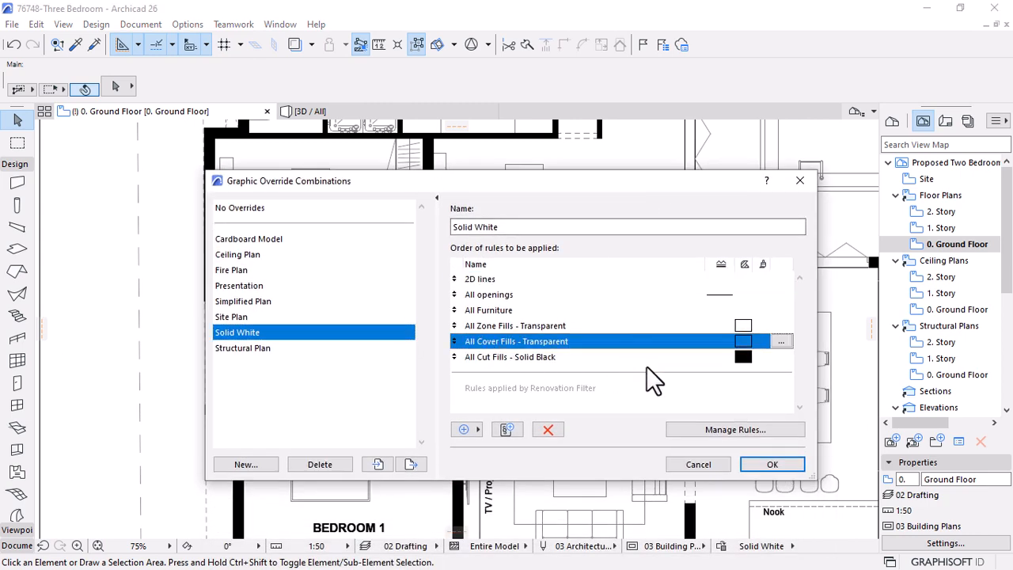
click(782, 342)
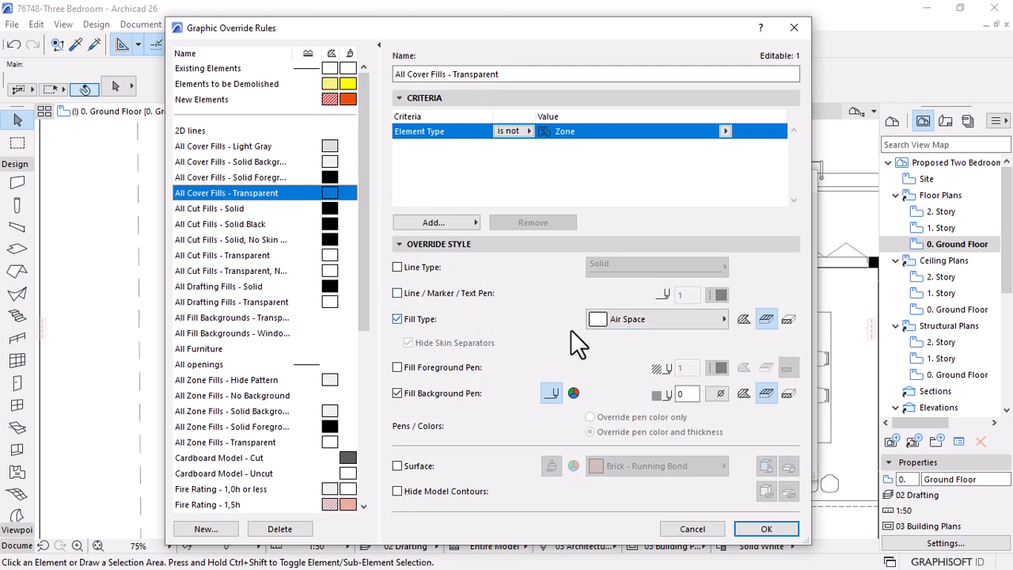
click(397, 319)
click(766, 529)
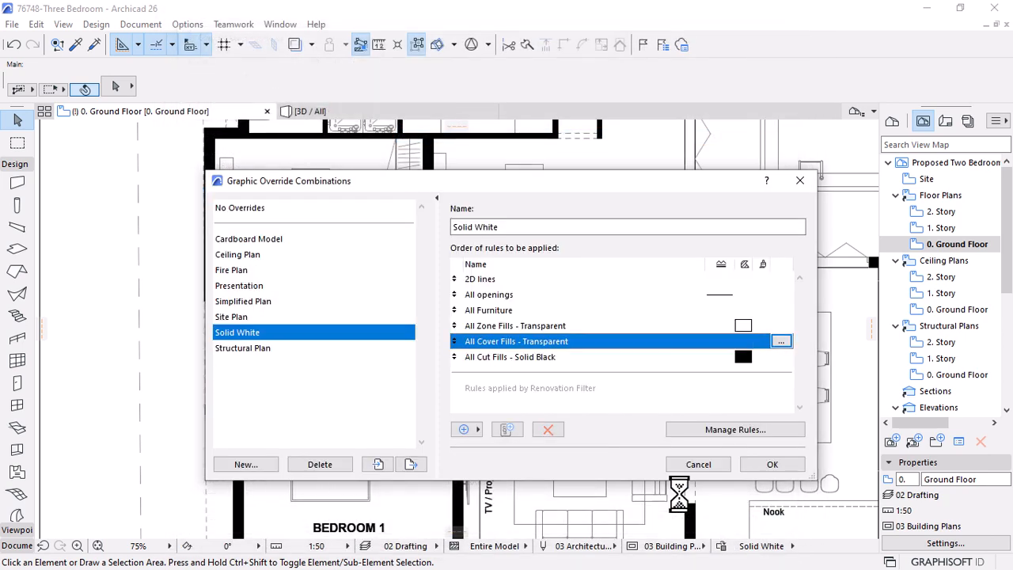
click(775, 464)
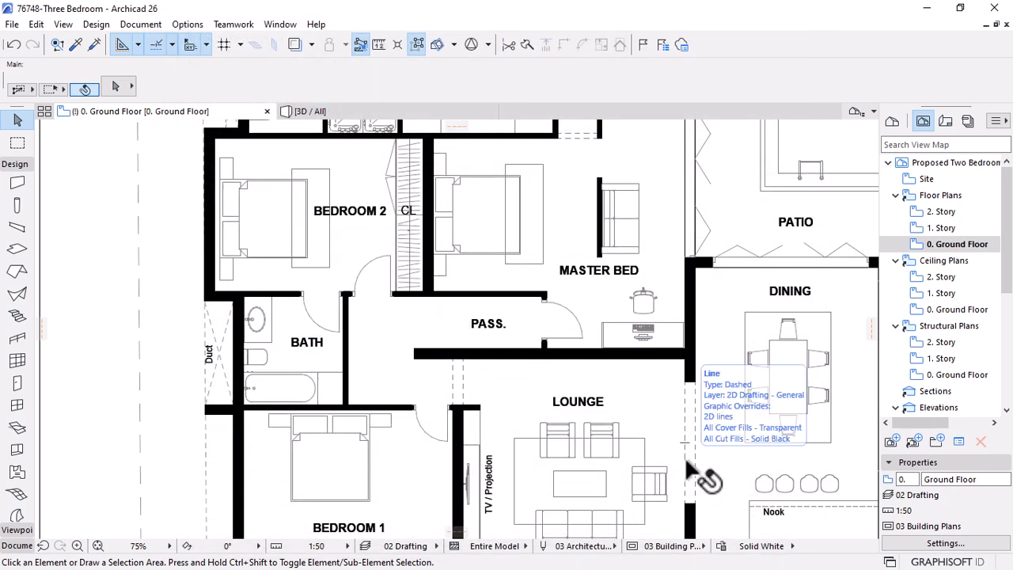
scroll(529, 340, down, 2)
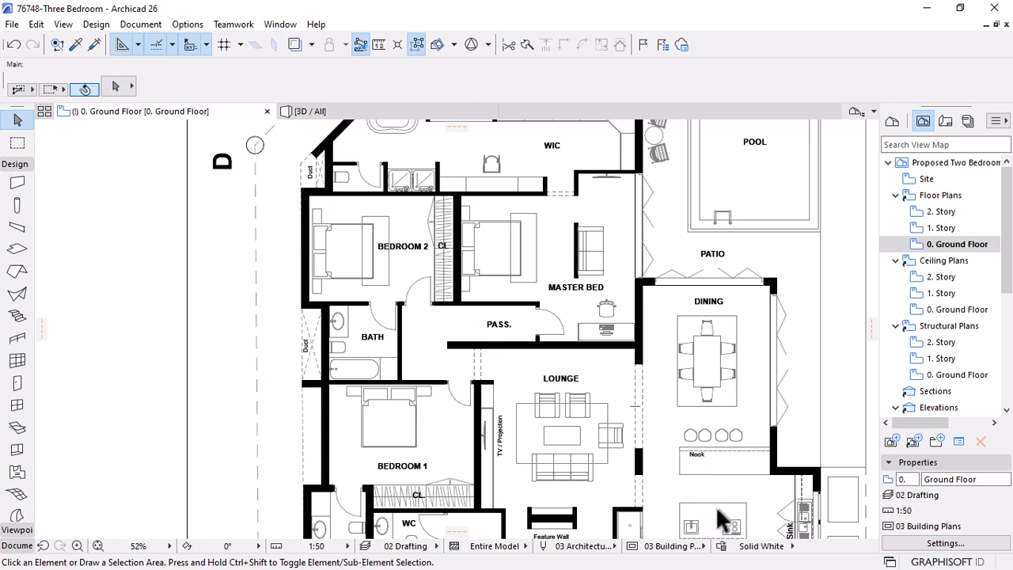
Turn on the Air Space fill type override and turn off the fill background pen override in Solid White's All Cover Fills - Transparent rule
click(724, 546)
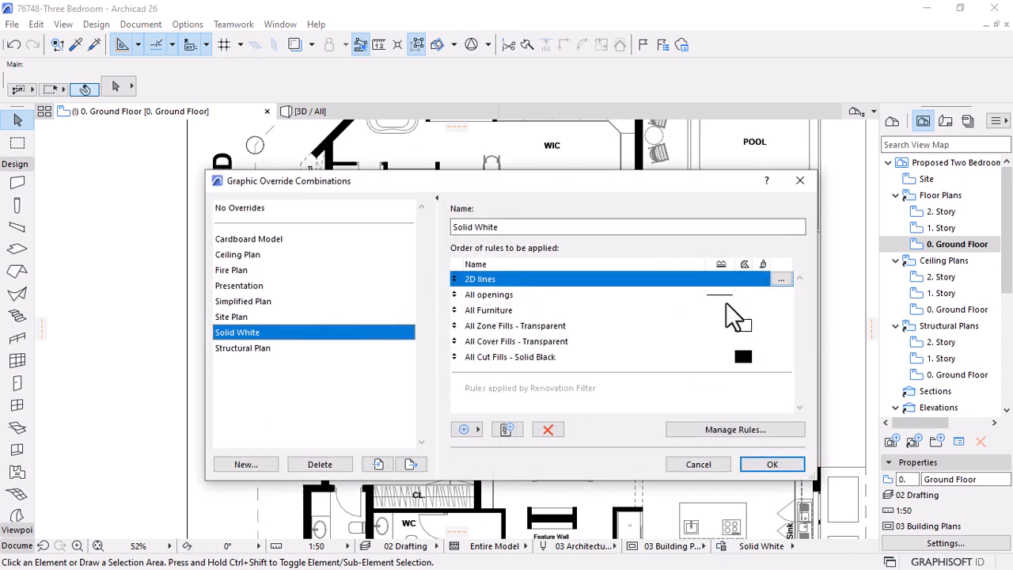
click(737, 345)
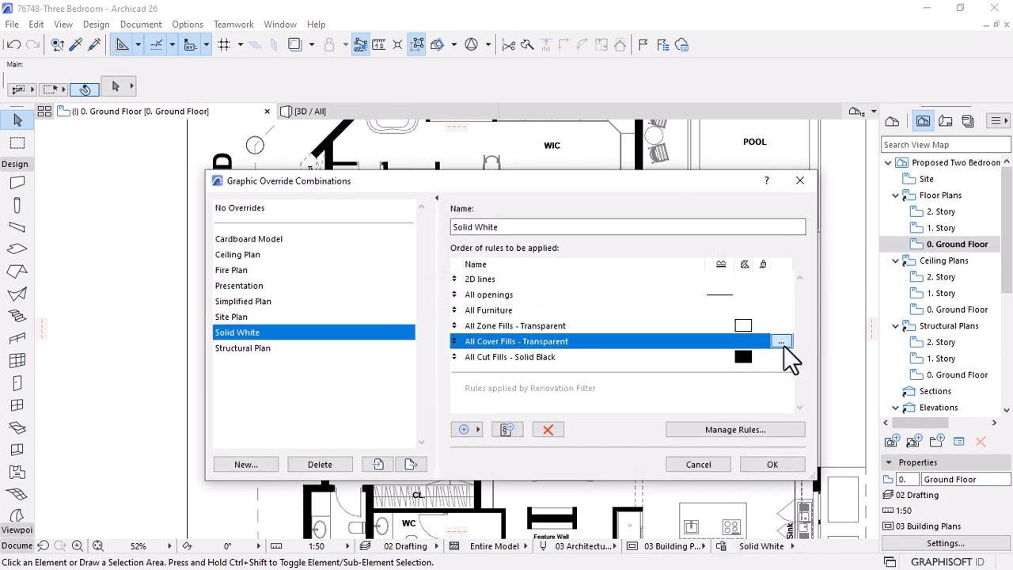
click(783, 345)
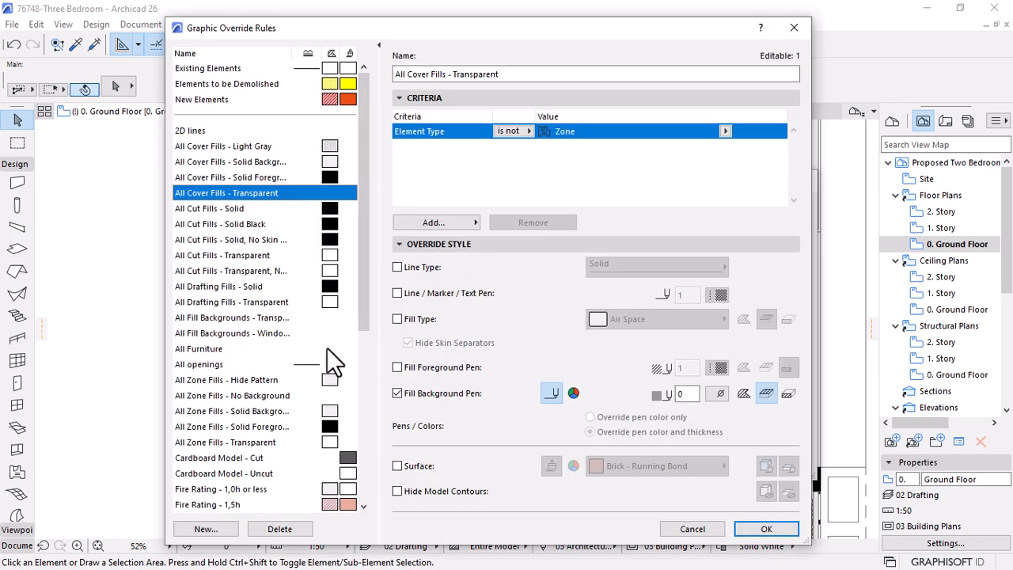
click(397, 320)
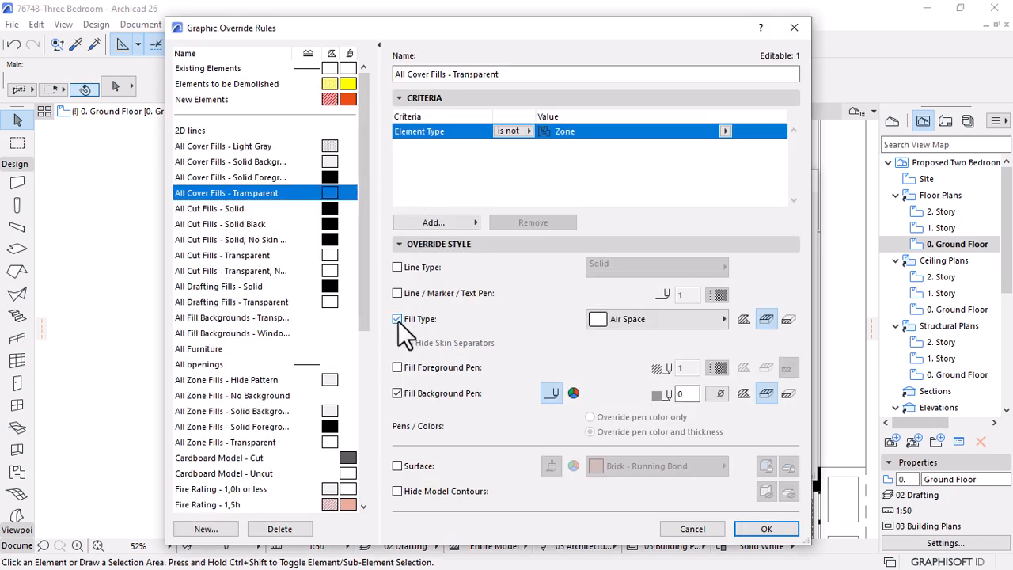
click(397, 394)
click(752, 529)
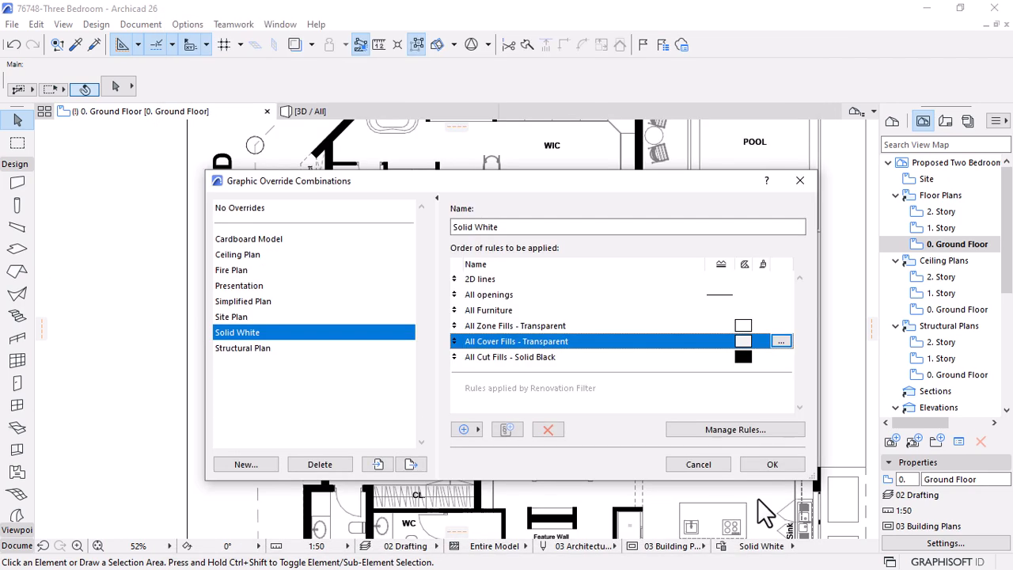
click(772, 465)
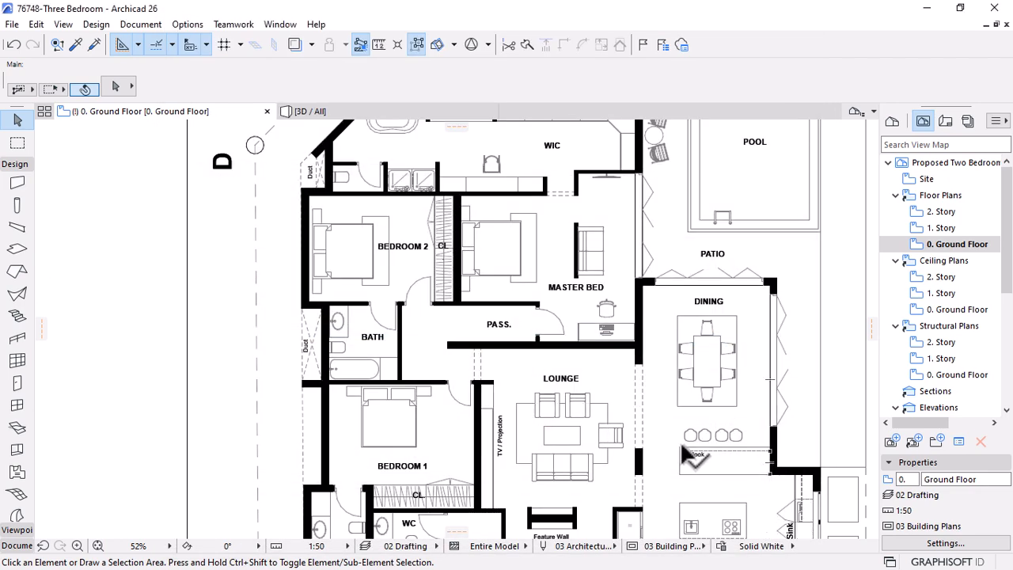
Examine the furniture, cover fills and walls across the whole ground floor plan with the Solid White overrides applied
scroll(500, 468, up, 3)
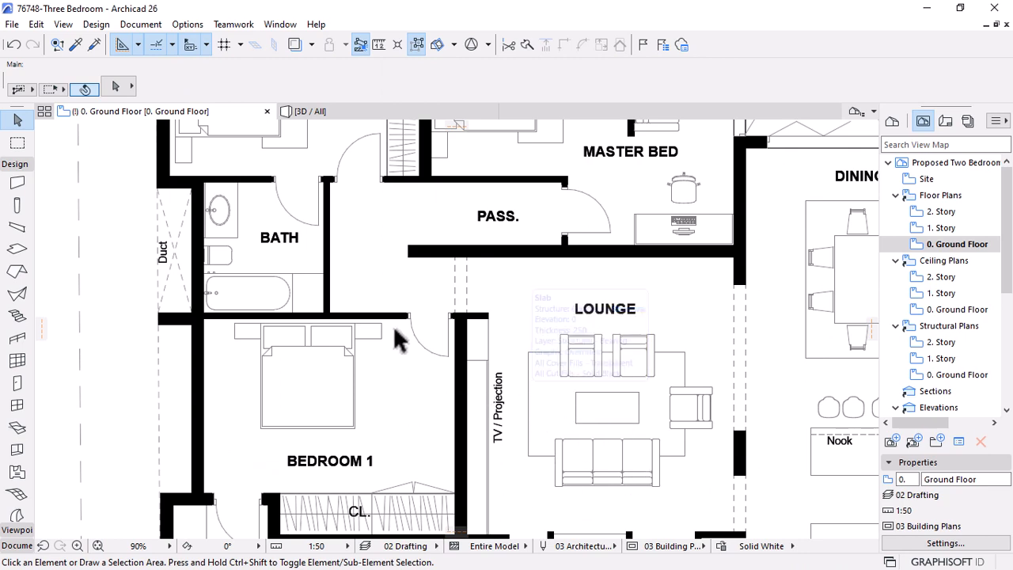
scroll(395, 334, down, 3)
scroll(509, 389, down, 2)
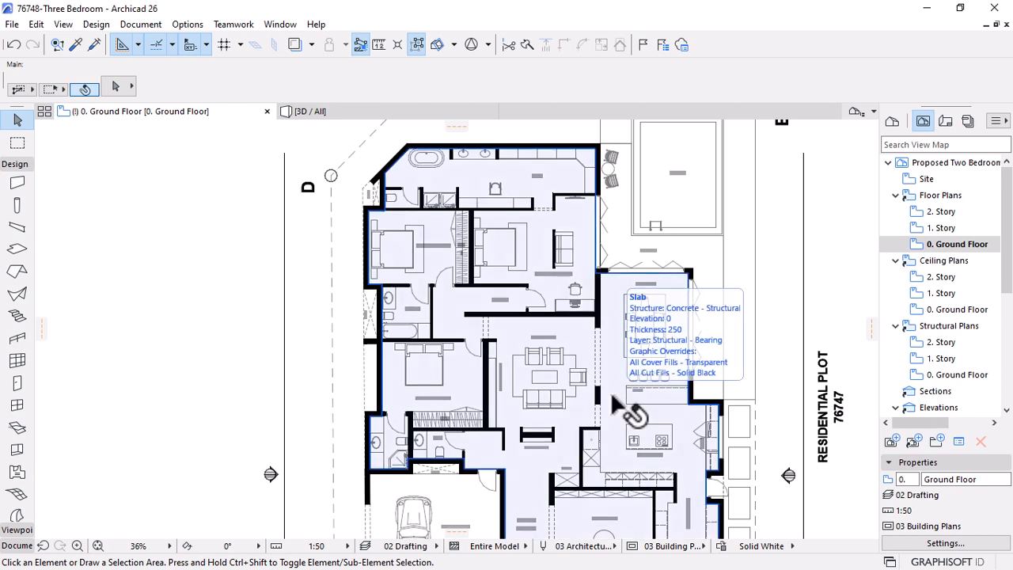
scroll(582, 277, down, 2)
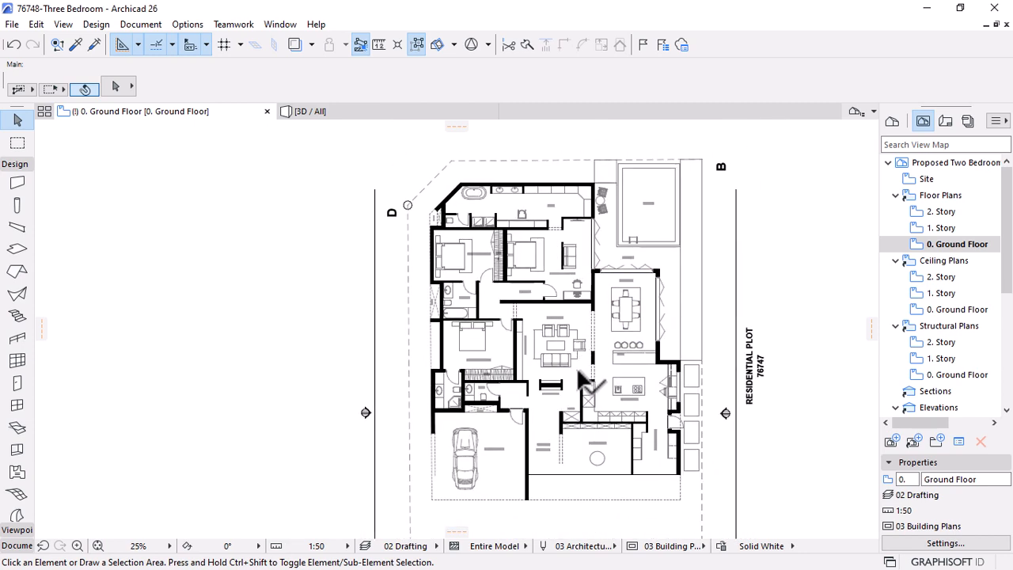
scroll(651, 472, up, 4)
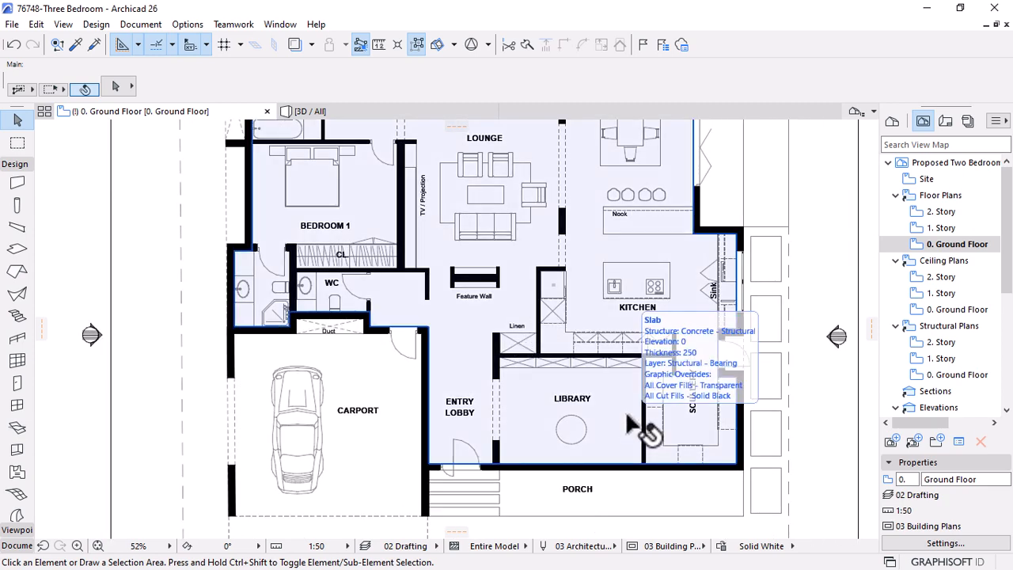
scroll(627, 425, down, 2)
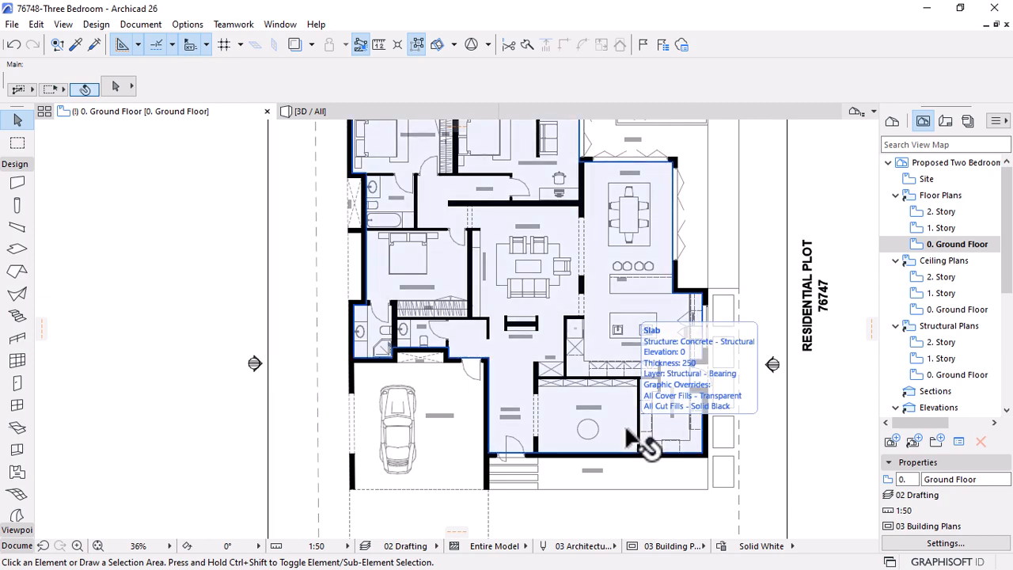
scroll(630, 440, down, 2)
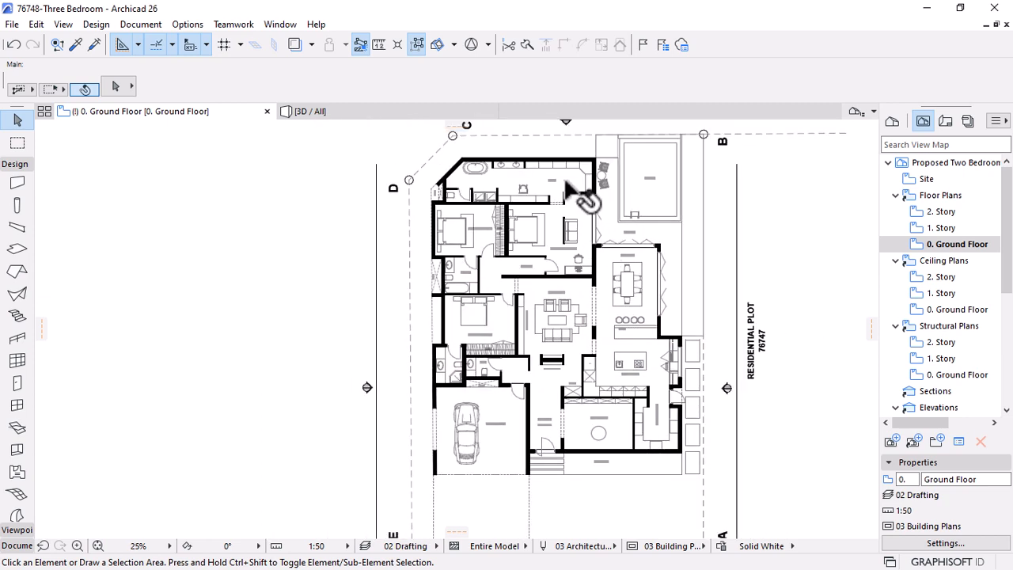
scroll(599, 235, up, 4)
scroll(600, 235, up, 1)
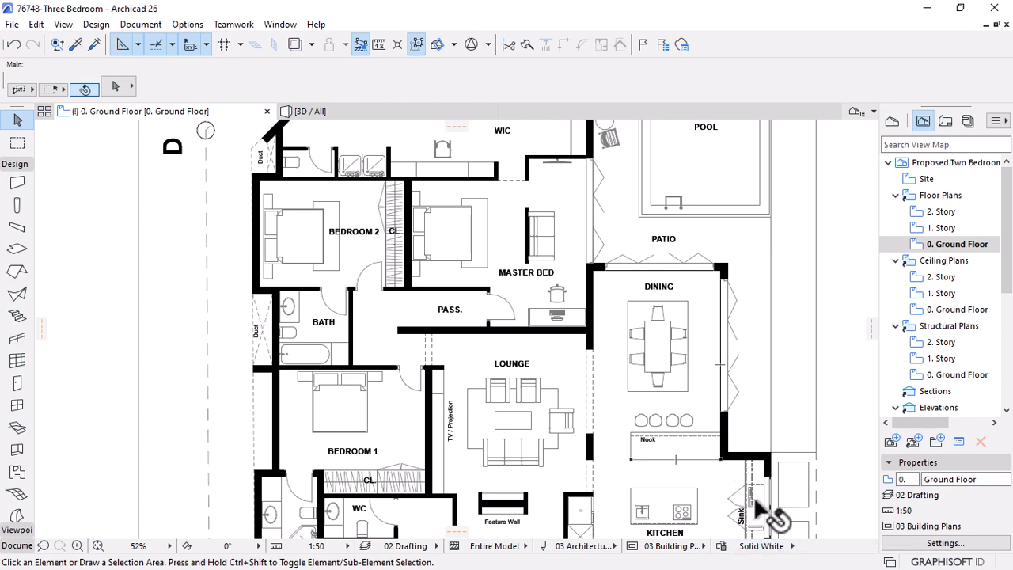
Remove the All Cut Fills - Solid Black rule from the Solid White graphic override combination
click(721, 546)
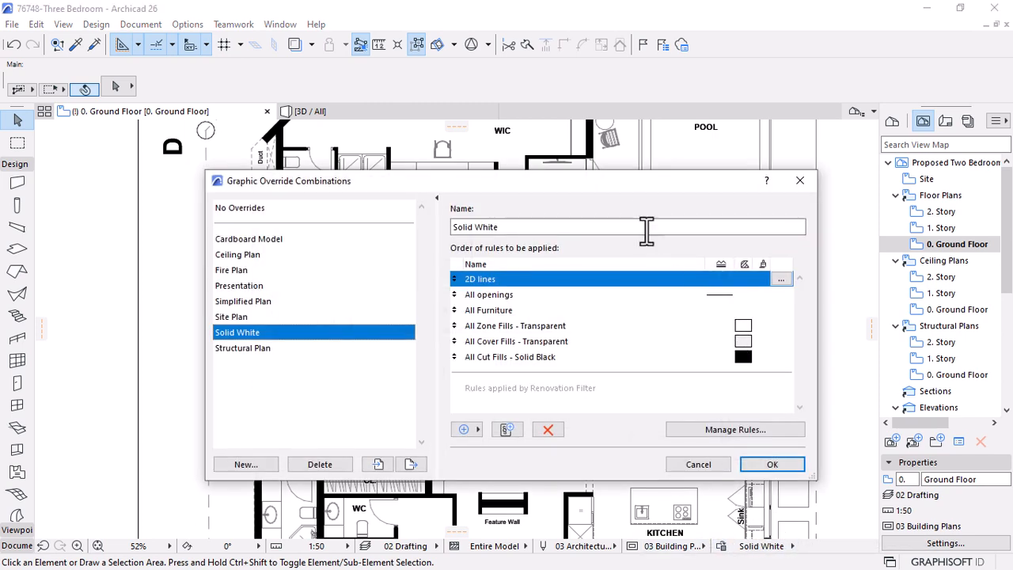
drag(625, 156, 652, 129)
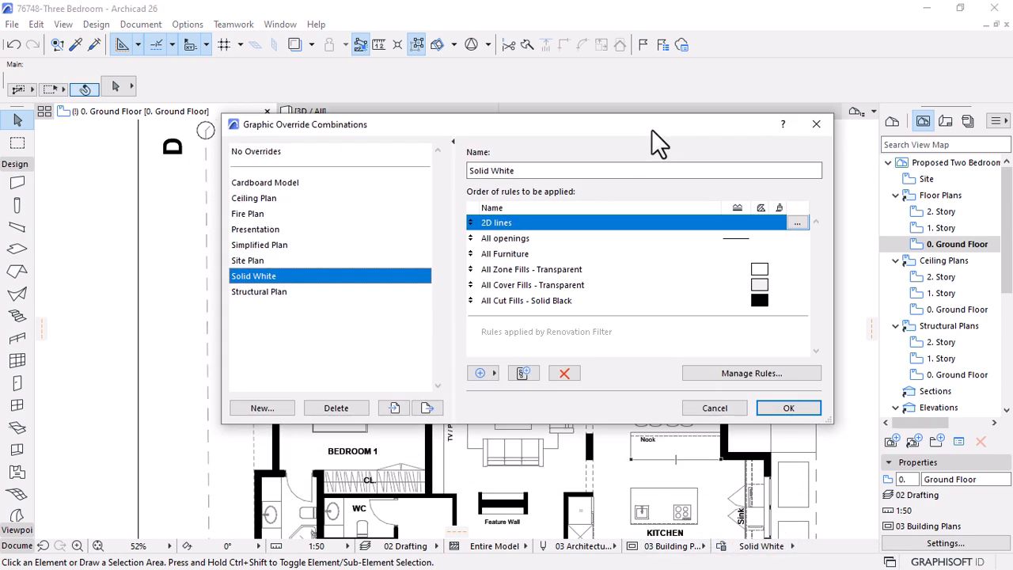
click(521, 304)
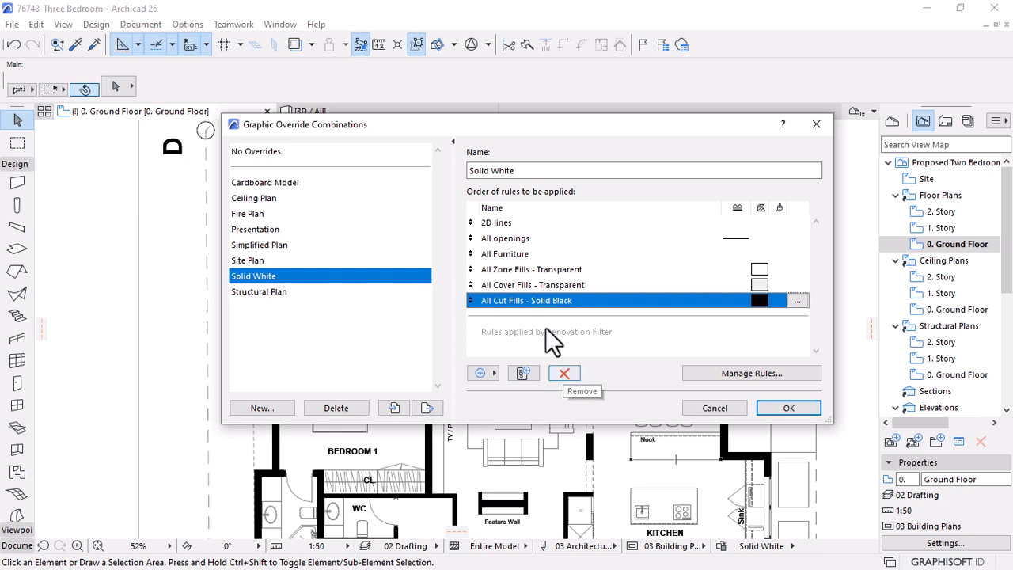
click(247, 229)
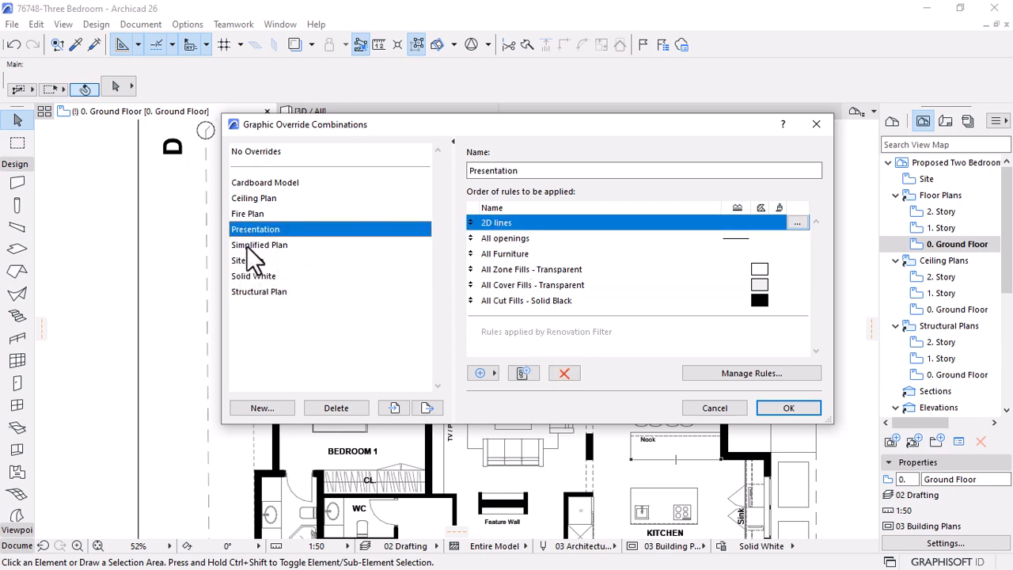
click(255, 276)
click(520, 300)
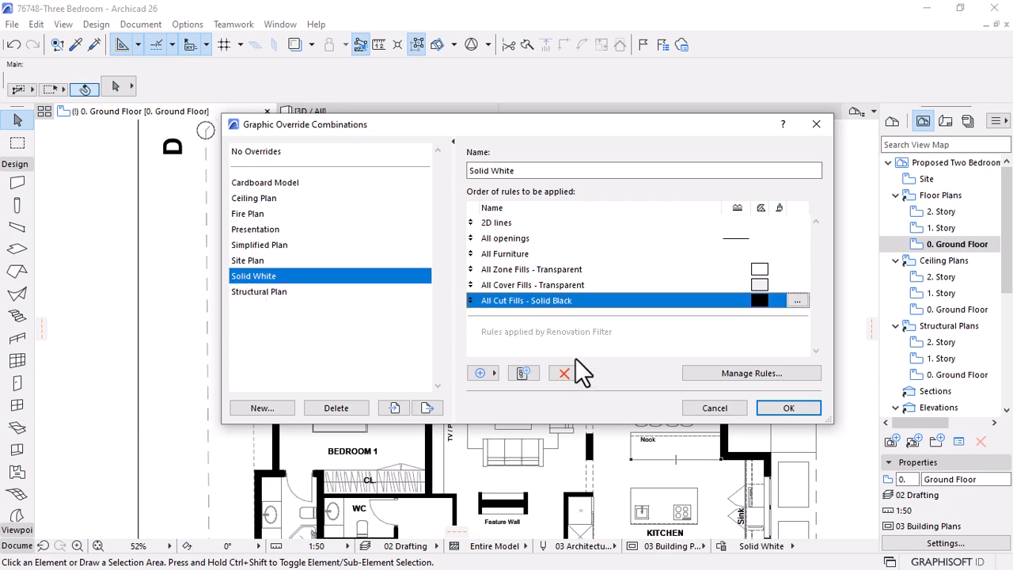
click(564, 373)
Add the All Cut Fills - Solid, No Skin Separators rule to Solid White and apply it to the plan
click(483, 373)
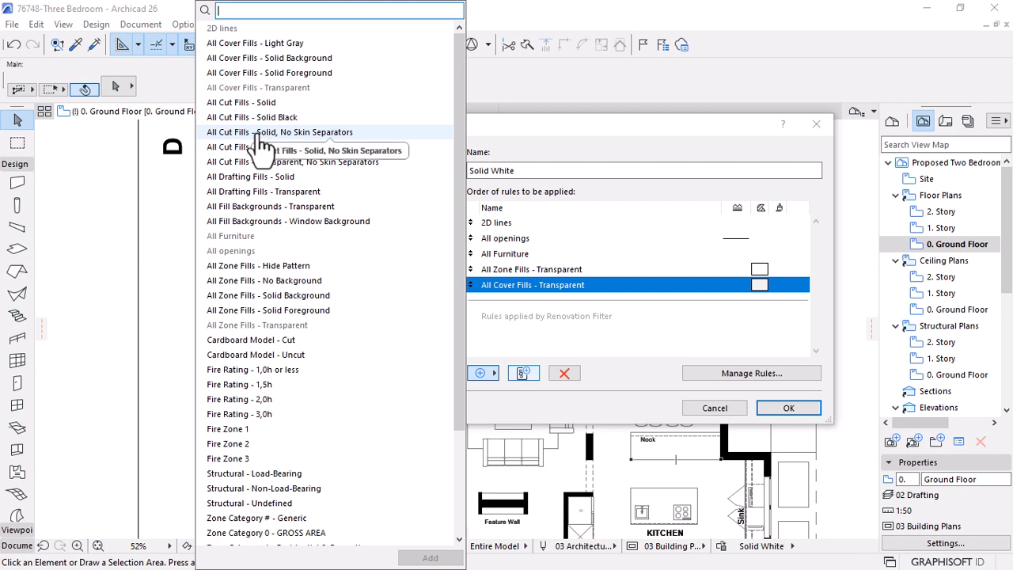
click(293, 132)
click(427, 558)
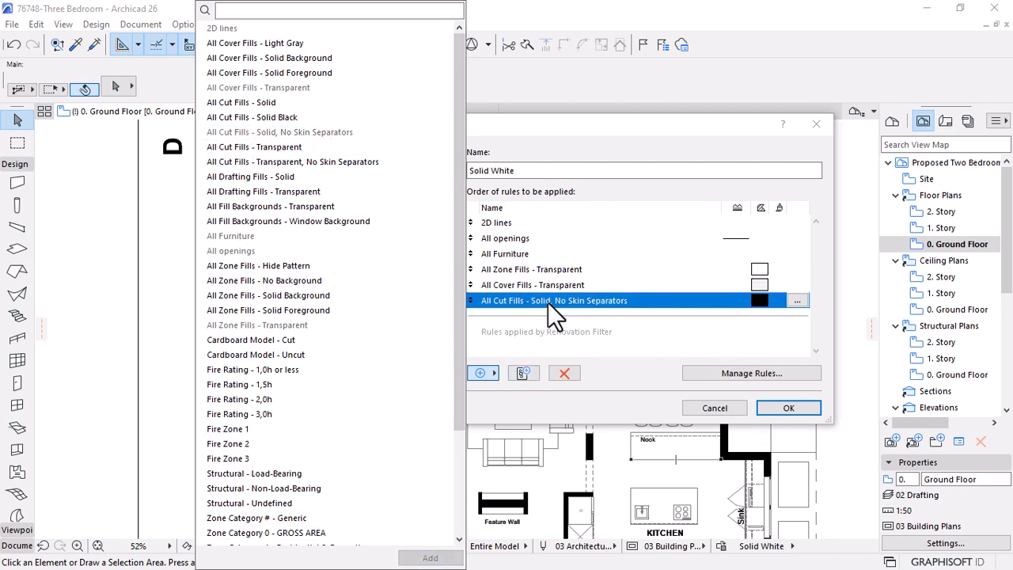
click(780, 406)
click(787, 410)
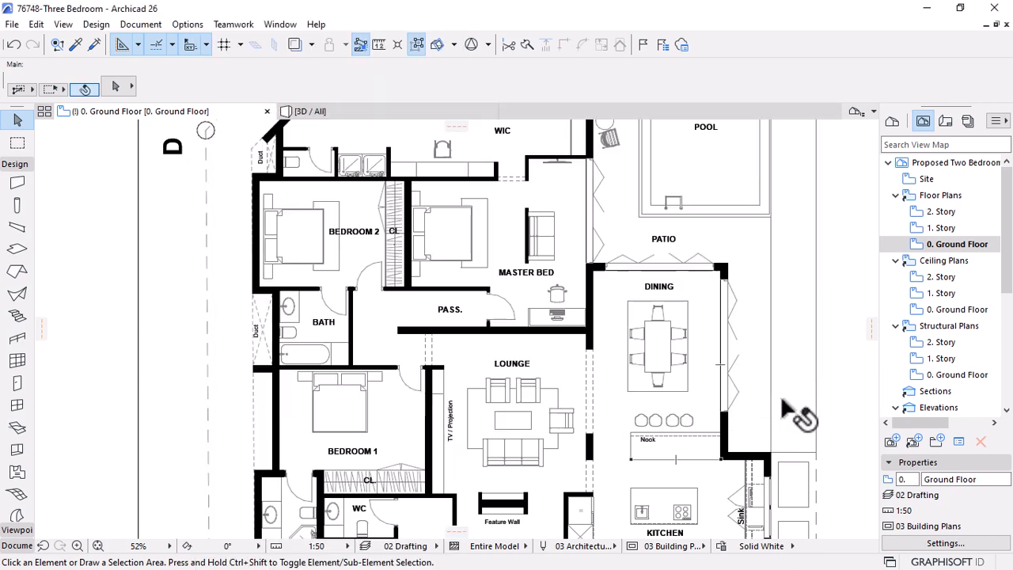
scroll(676, 285, down, 2)
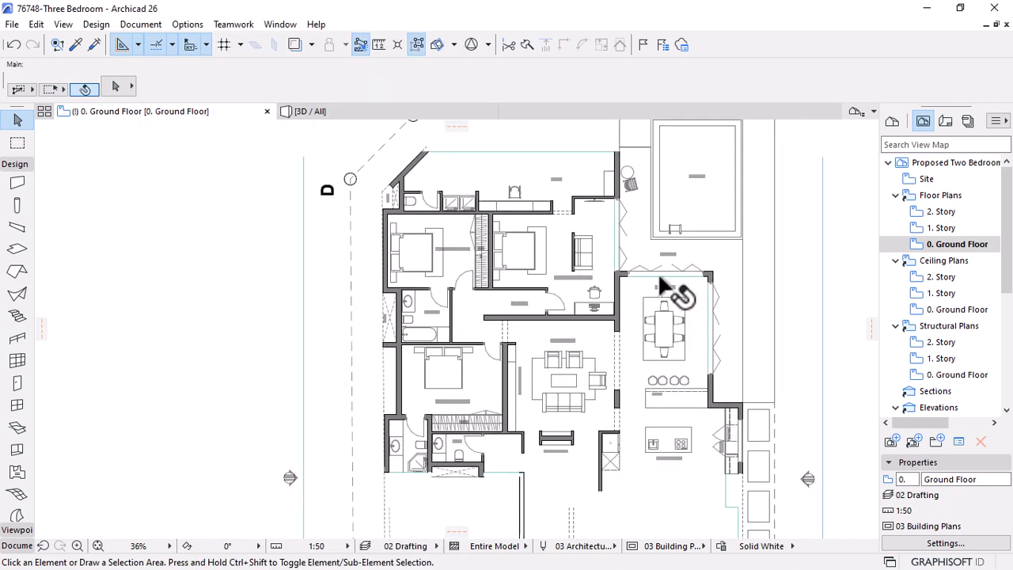
Compare the override styles of the All Cut Fills - Solid, No Skin Separators and All Cut Fills - Solid Black rules
click(718, 545)
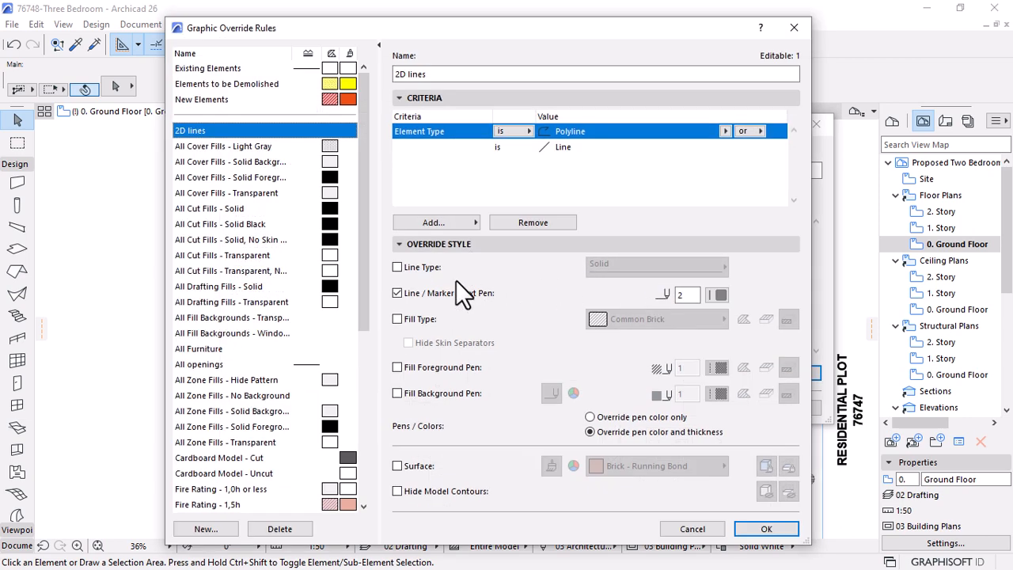
click(225, 240)
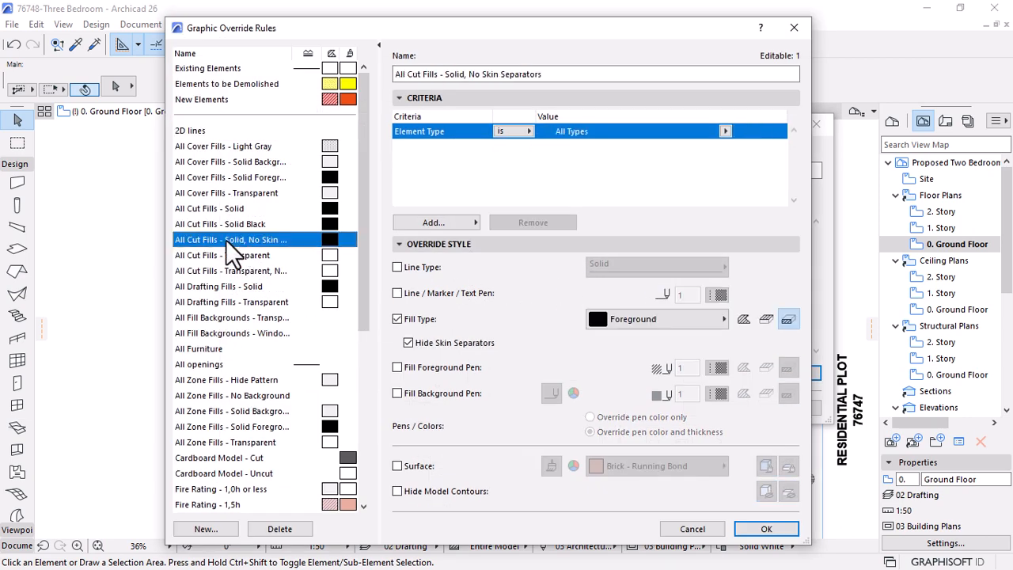
click(253, 227)
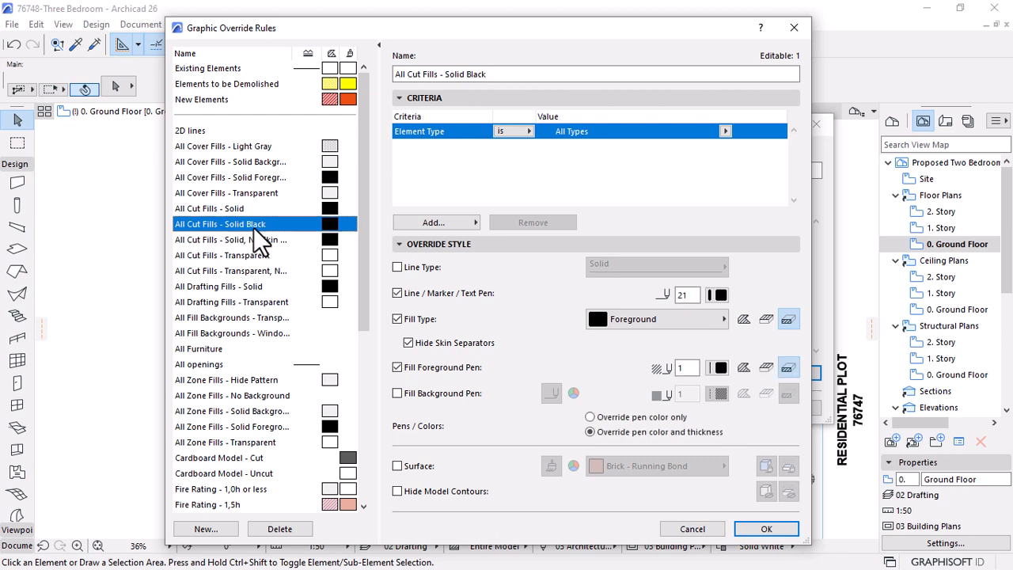
click(250, 241)
click(246, 227)
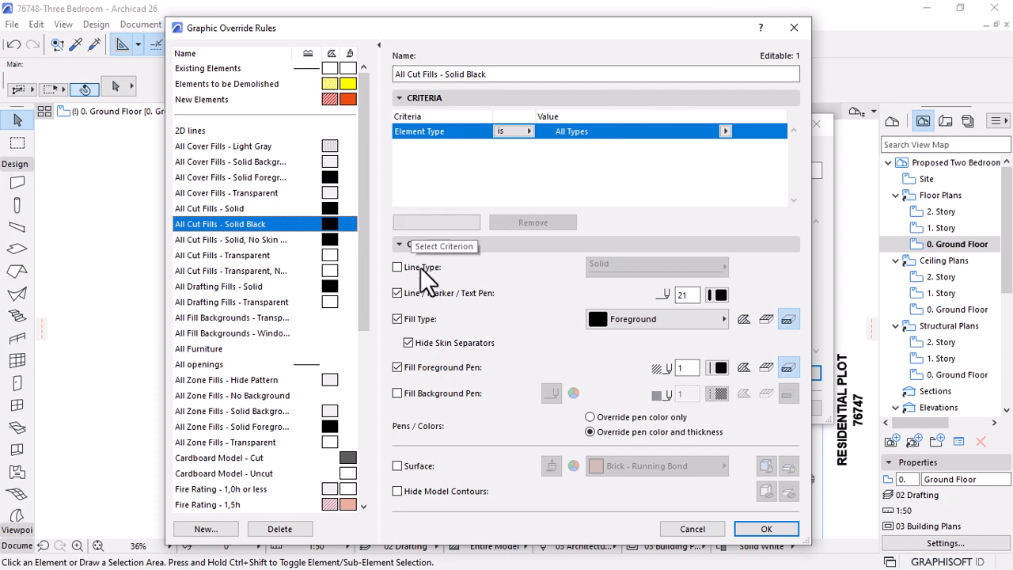
Duplicate the All Cut Fills - Solid Black rule as a new rule named All Cut Fills - Solid White
drag(455, 29, 788, 12)
click(545, 515)
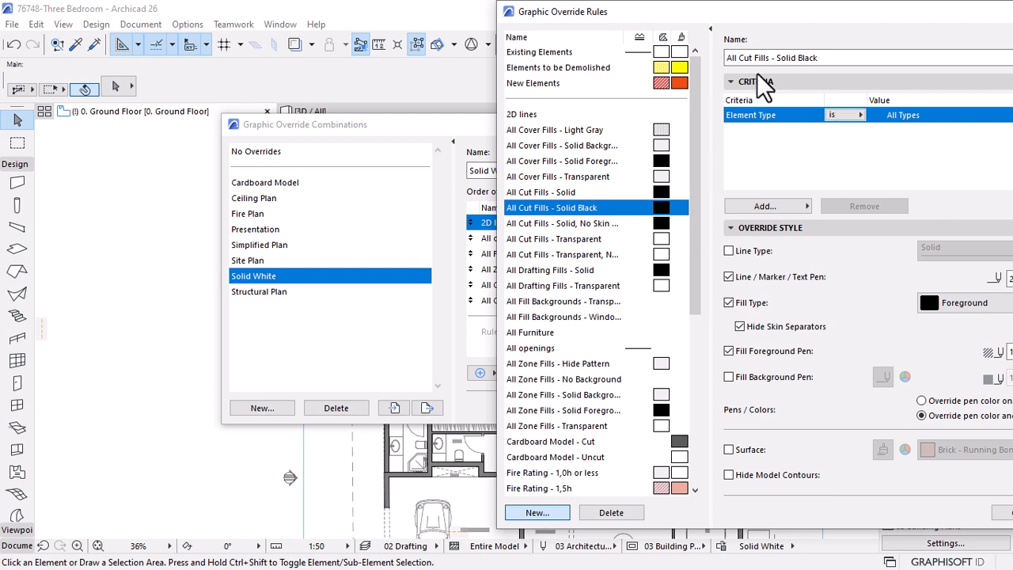
click(420, 237)
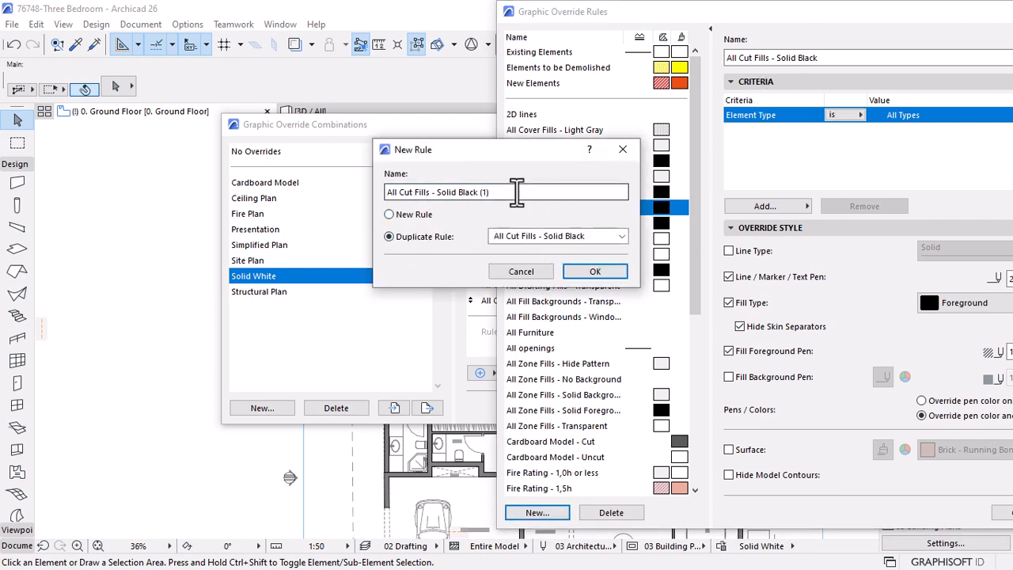
drag(459, 193, 528, 190)
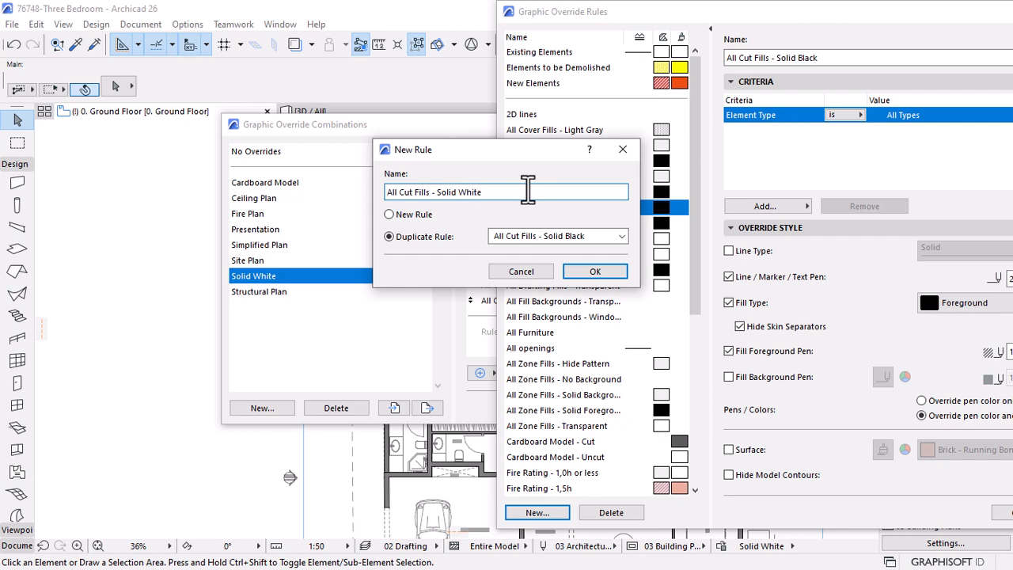
click(595, 271)
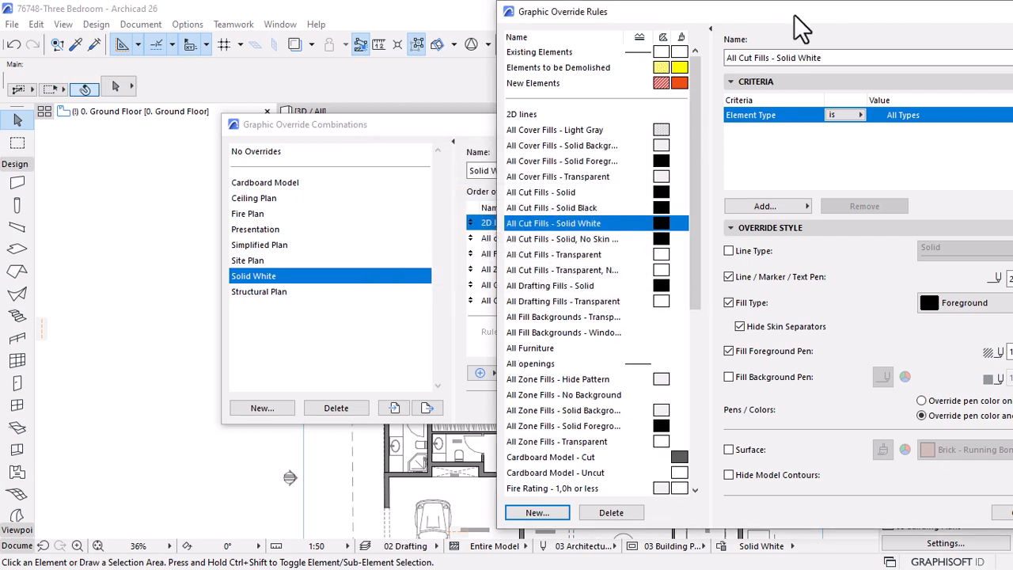
Set the fill type override of the All Cut Fills - Solid White rule to Background Fill
drag(855, 19, 527, 18)
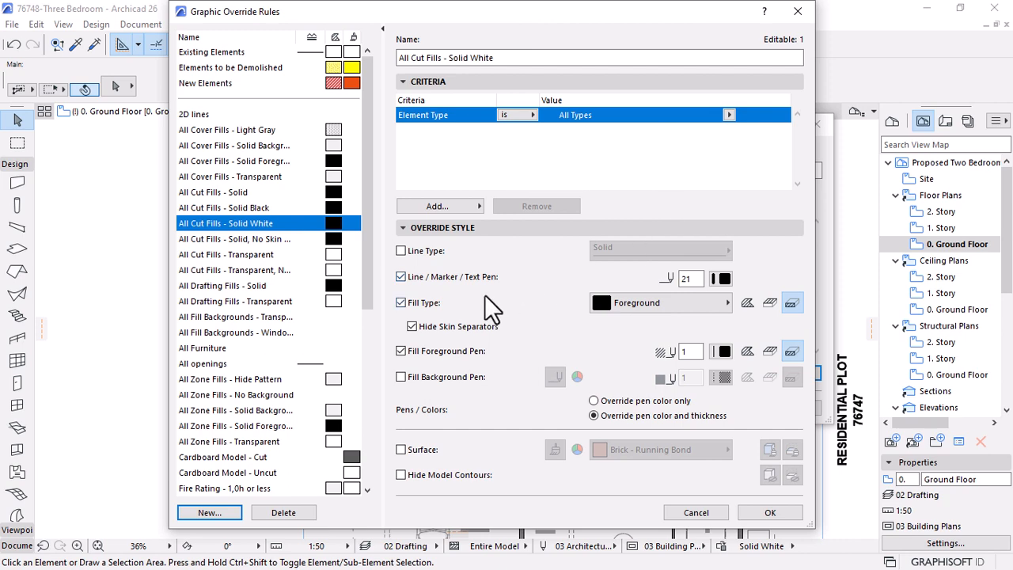
click(676, 300)
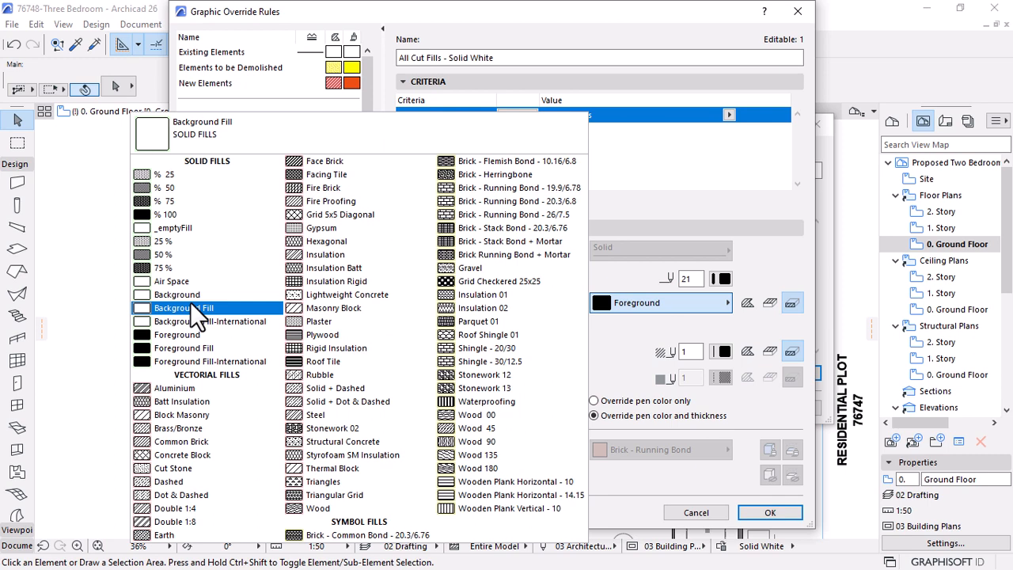
click(169, 309)
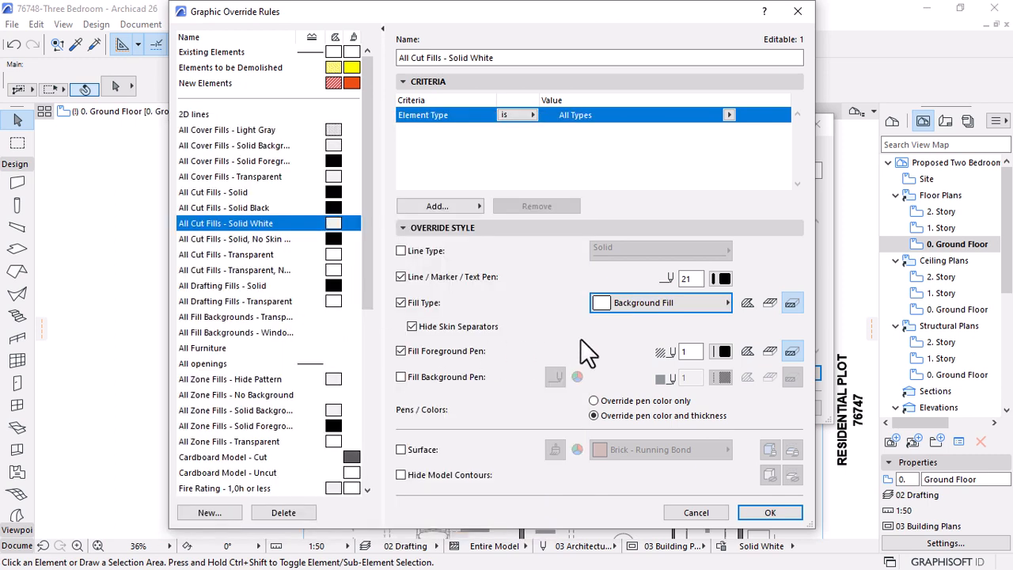
click(780, 512)
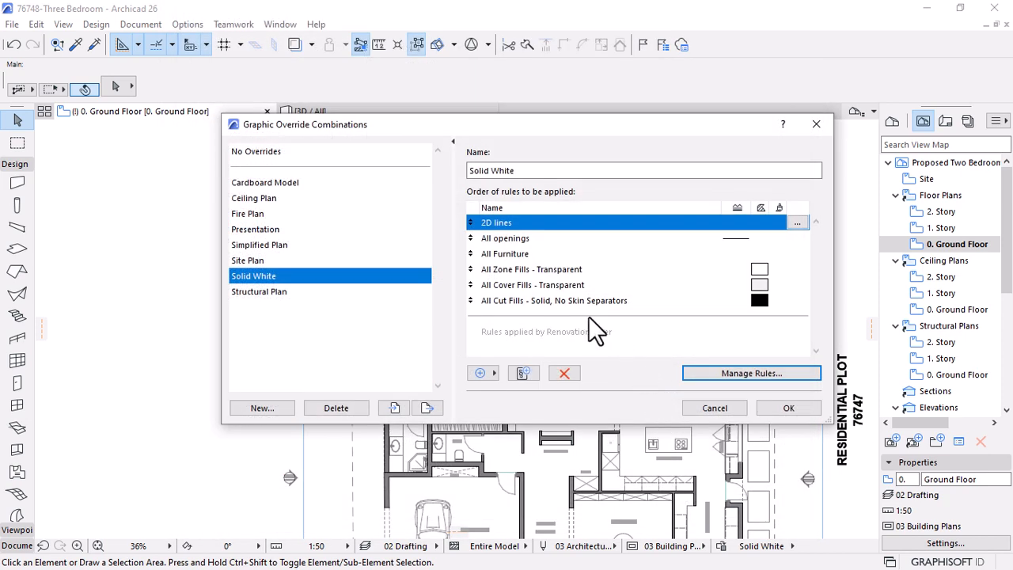
Replace the All Cut Fills - Solid, No Skin Separators rule in Solid White with All Cut Fills - Solid White and apply the combination
click(509, 305)
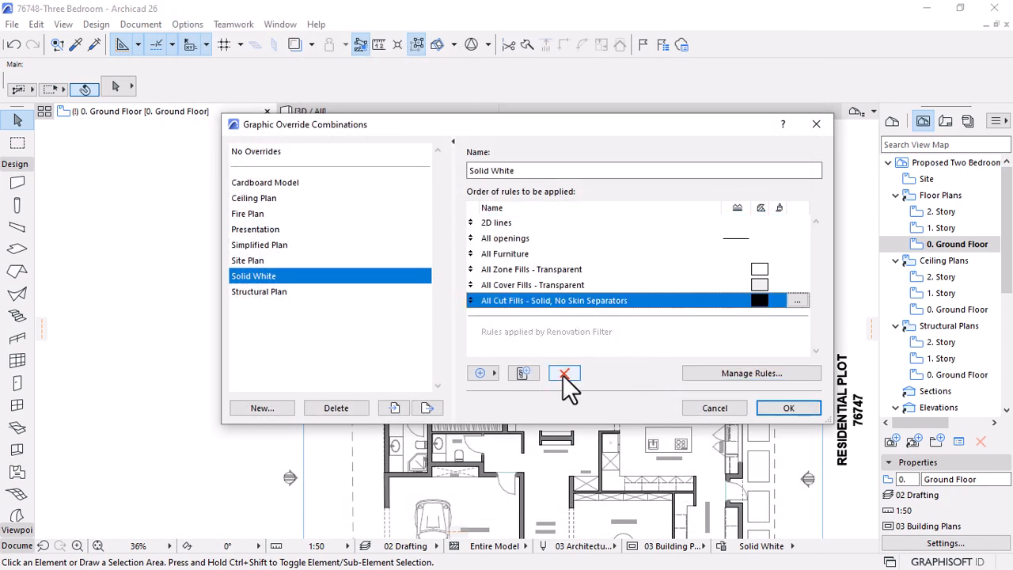
click(565, 373)
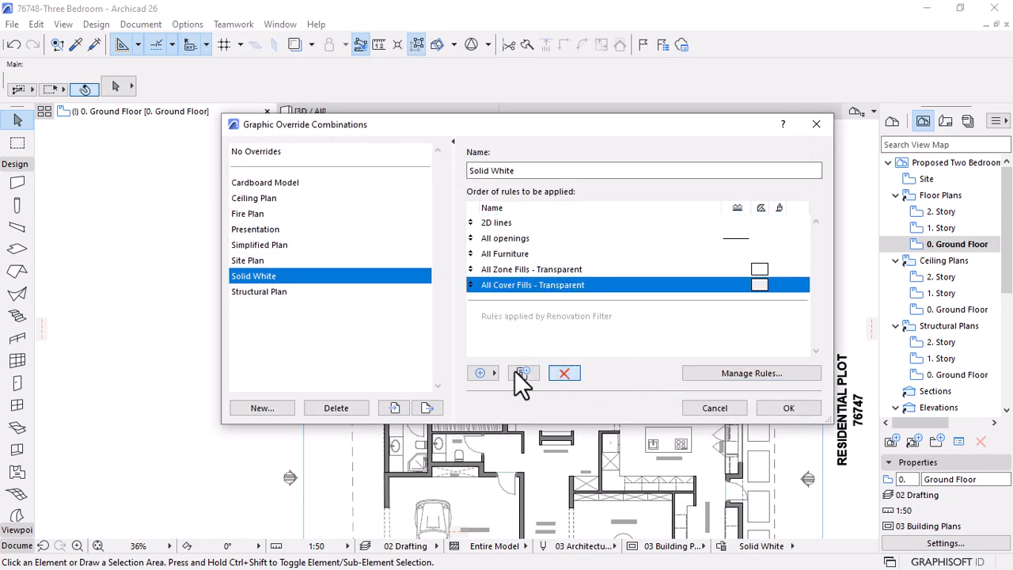
click(479, 373)
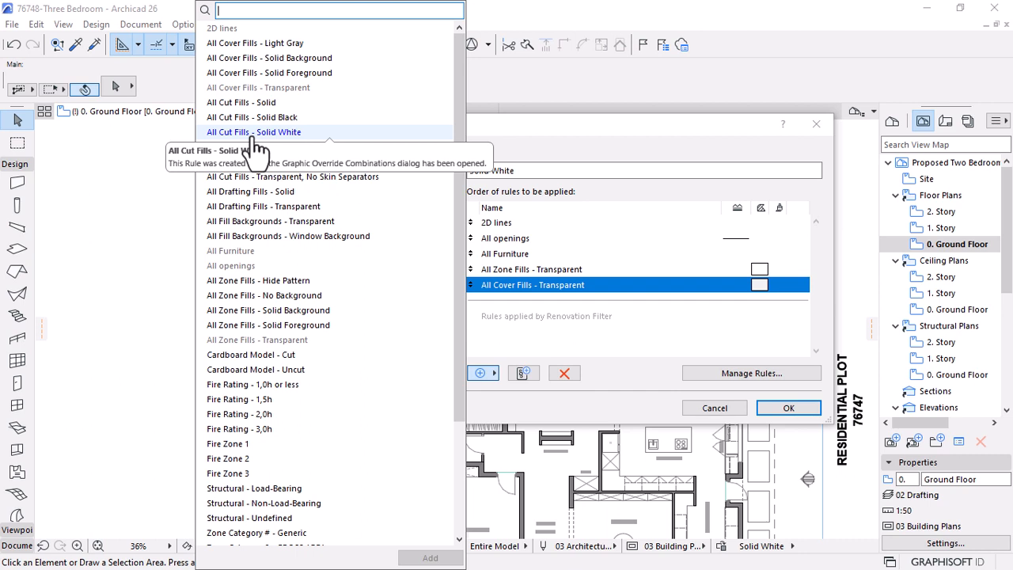
click(252, 134)
click(431, 557)
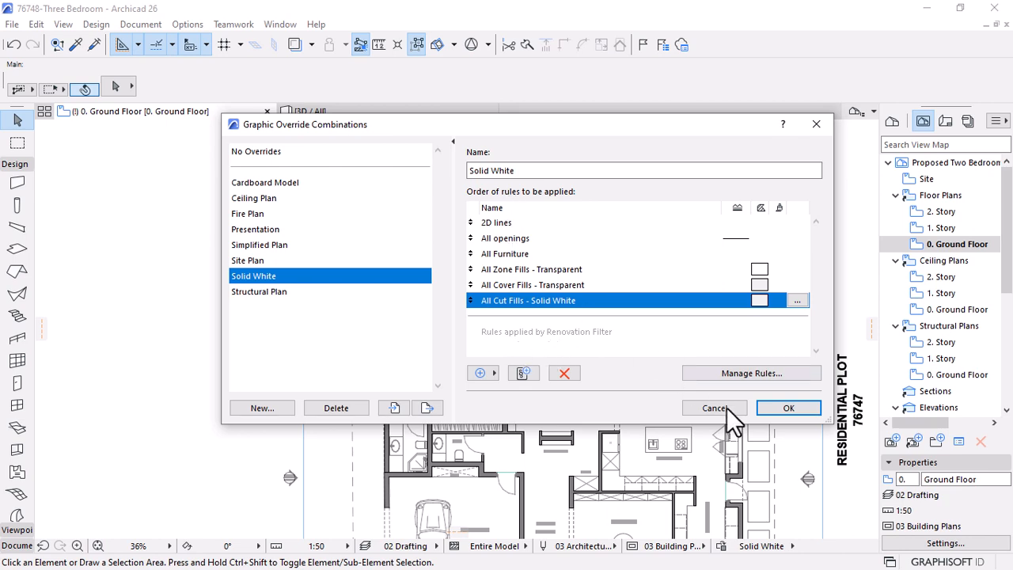
click(791, 410)
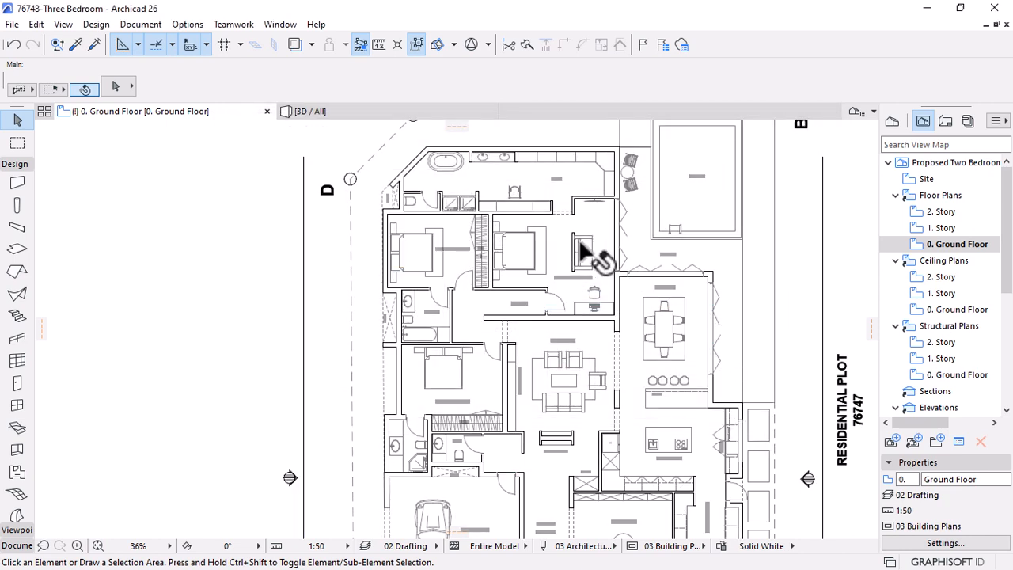
Examine how the walls, furniture and room labels of the ground floor plan look under the Solid White override
scroll(584, 254, up, 2)
scroll(557, 191, down, 4)
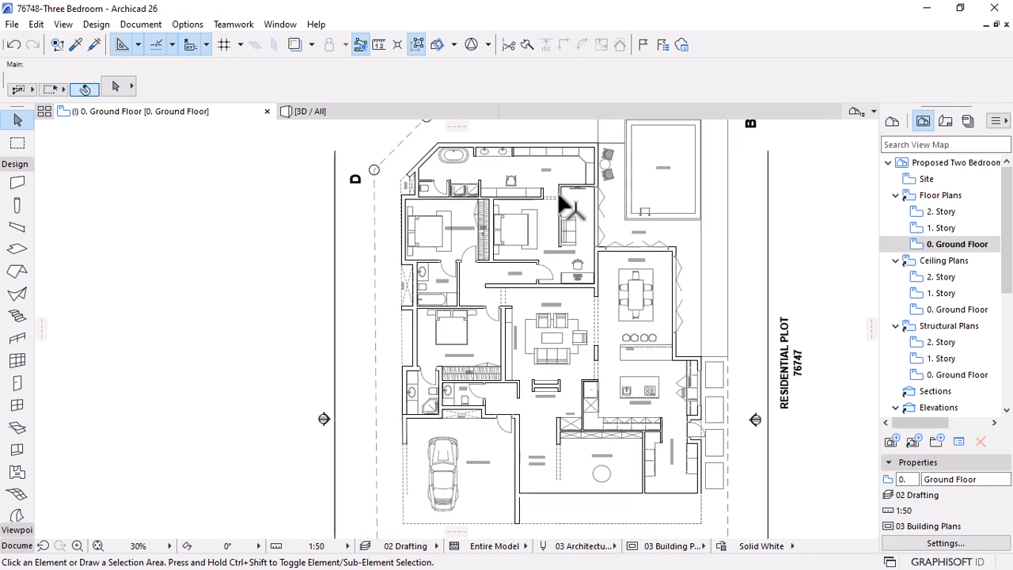
scroll(590, 178, up, 1)
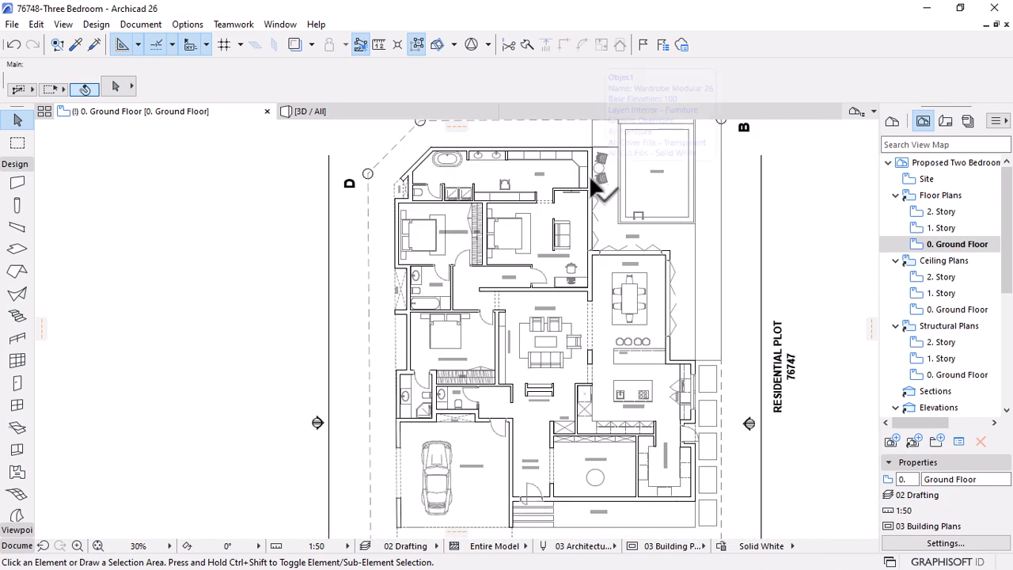
scroll(692, 451, up, 3)
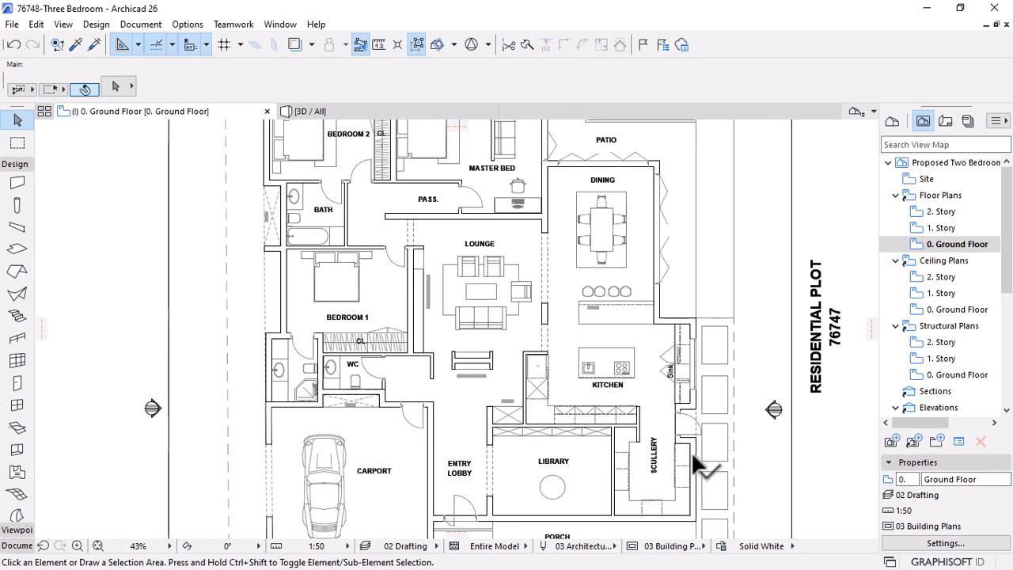
scroll(477, 285, up, 2)
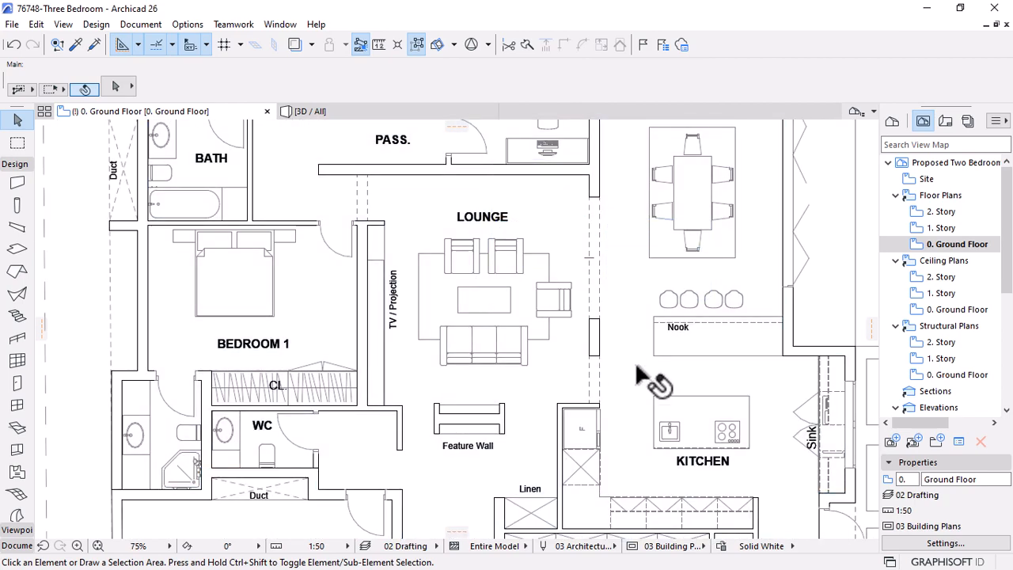
scroll(656, 324, down, 3)
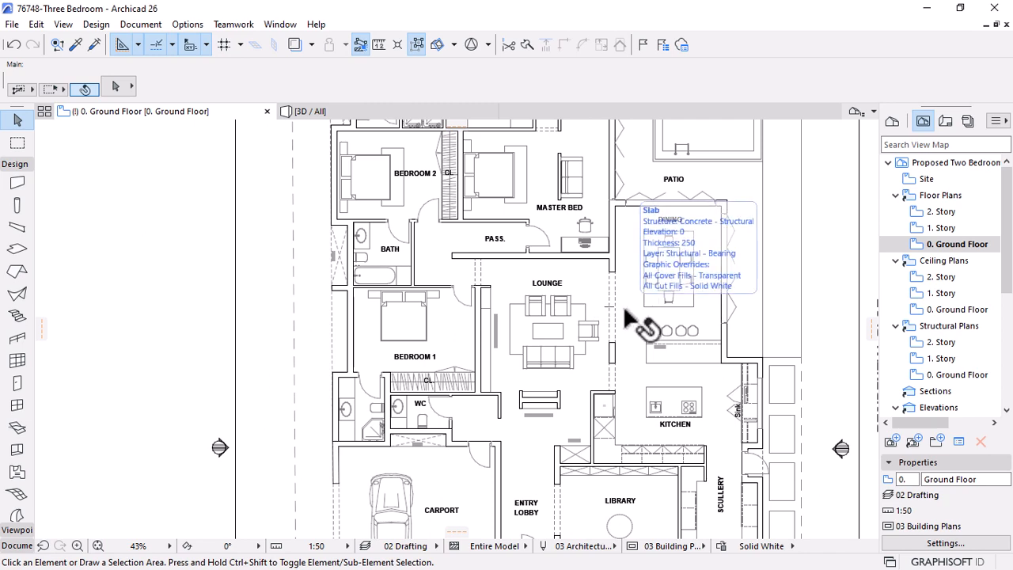
scroll(625, 402, down, 1)
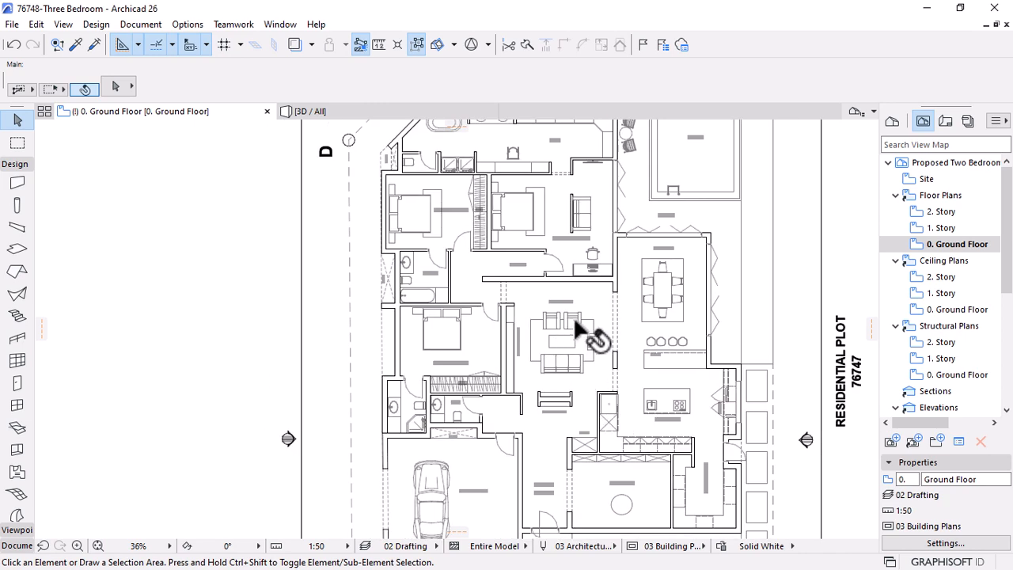
scroll(640, 238, up, 1)
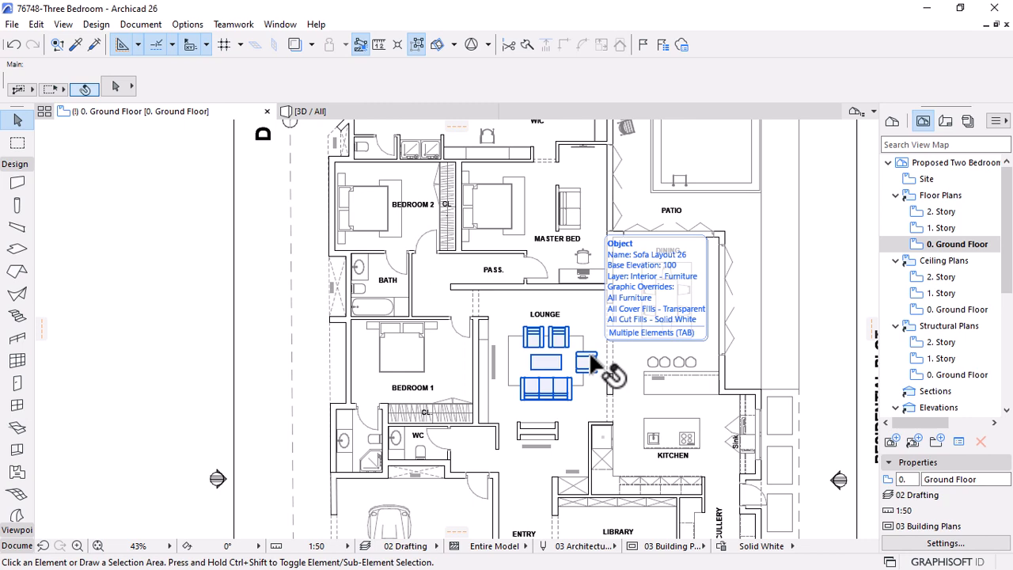
scroll(602, 356, down, 3)
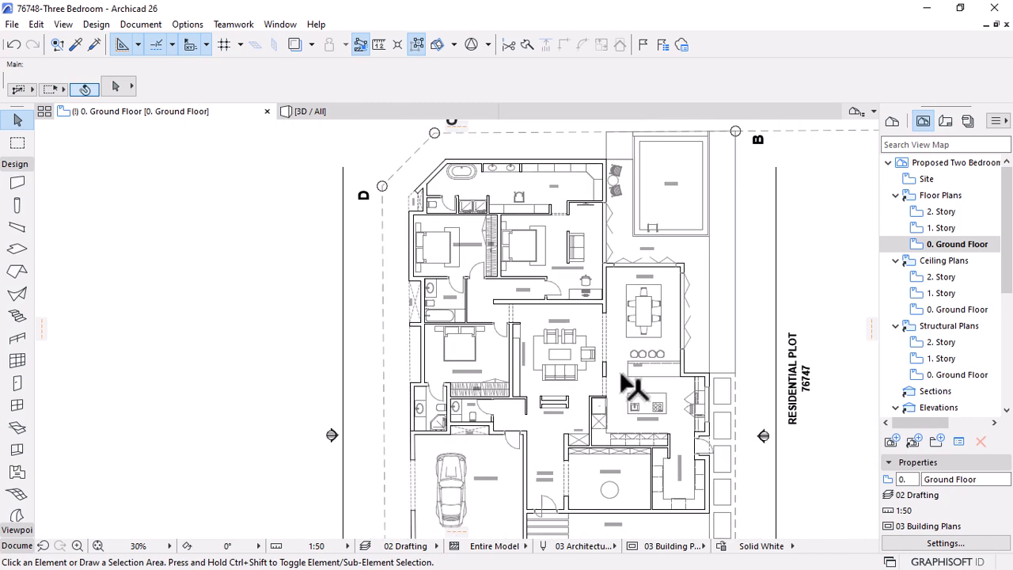
Duplicate the Solid White graphic override combination as a new combination named Solid Color
click(721, 547)
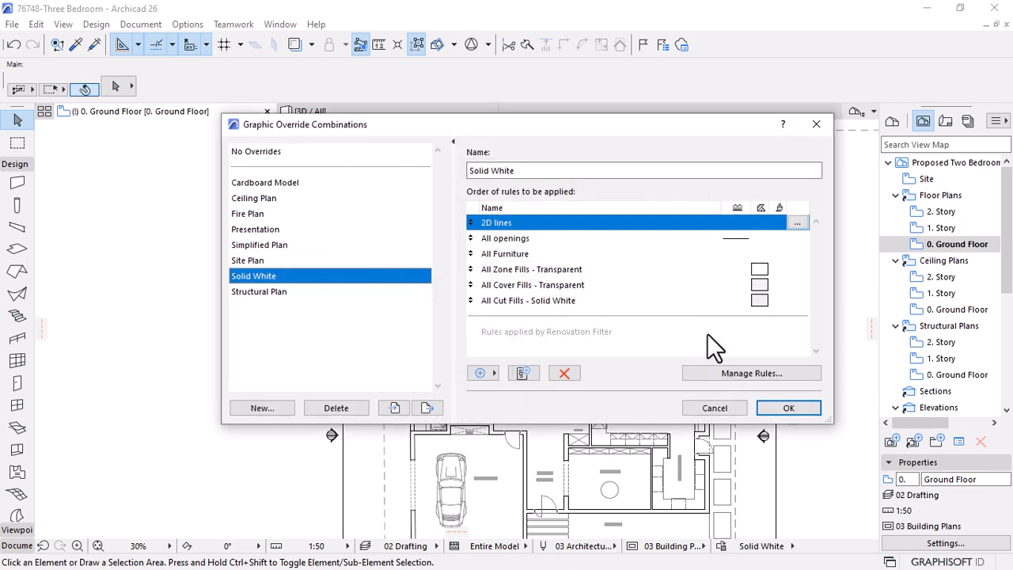
click(281, 408)
click(389, 236)
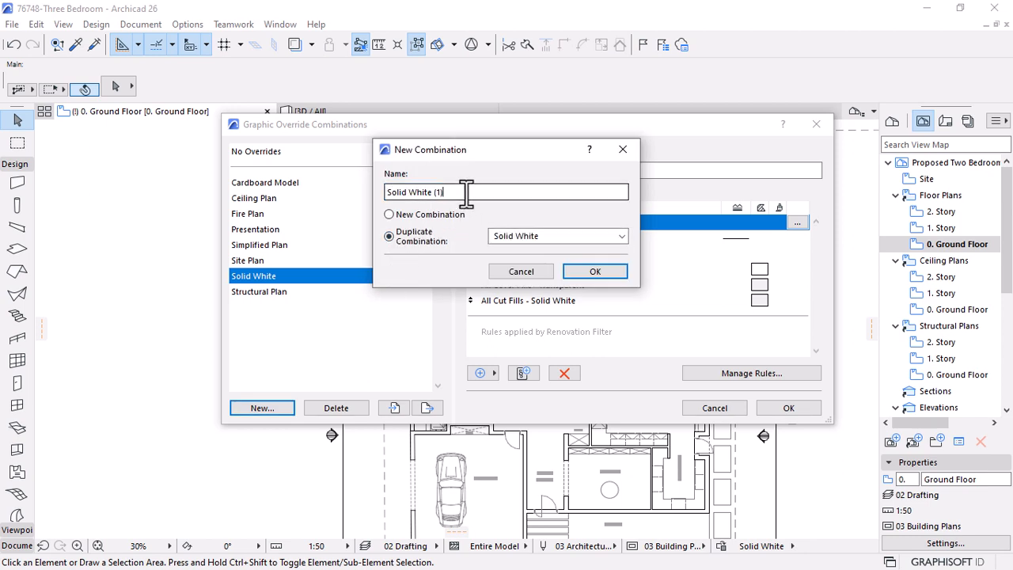
drag(464, 193, 417, 194)
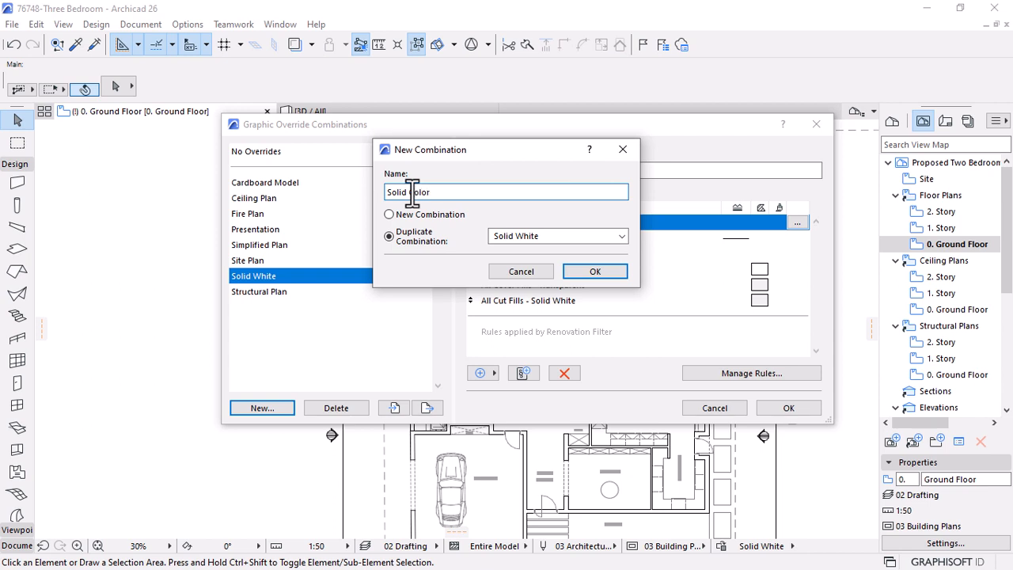
click(595, 273)
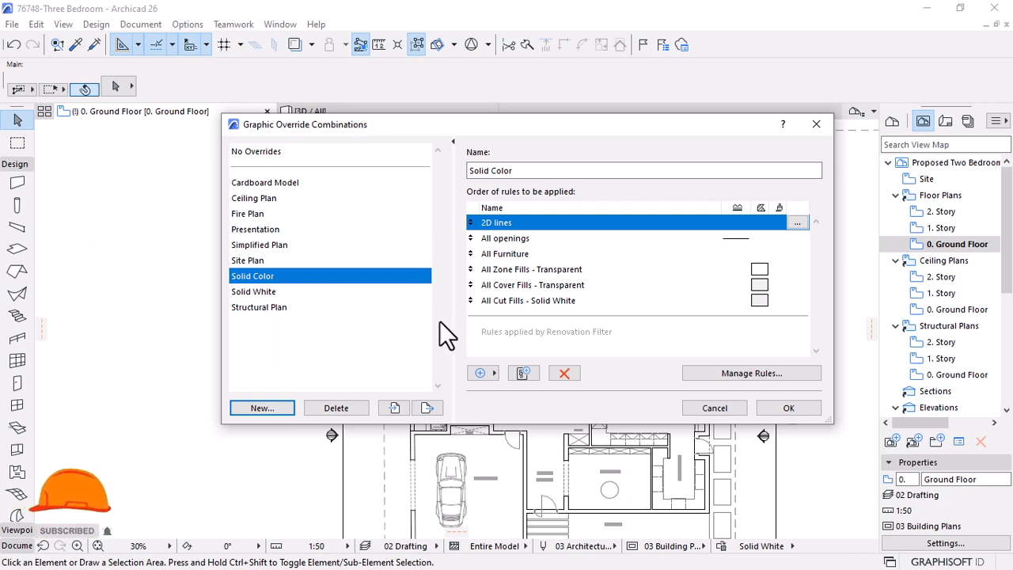
Remove the All Cut Fills - Solid White rule from the Solid Color combination and save the combination
click(531, 302)
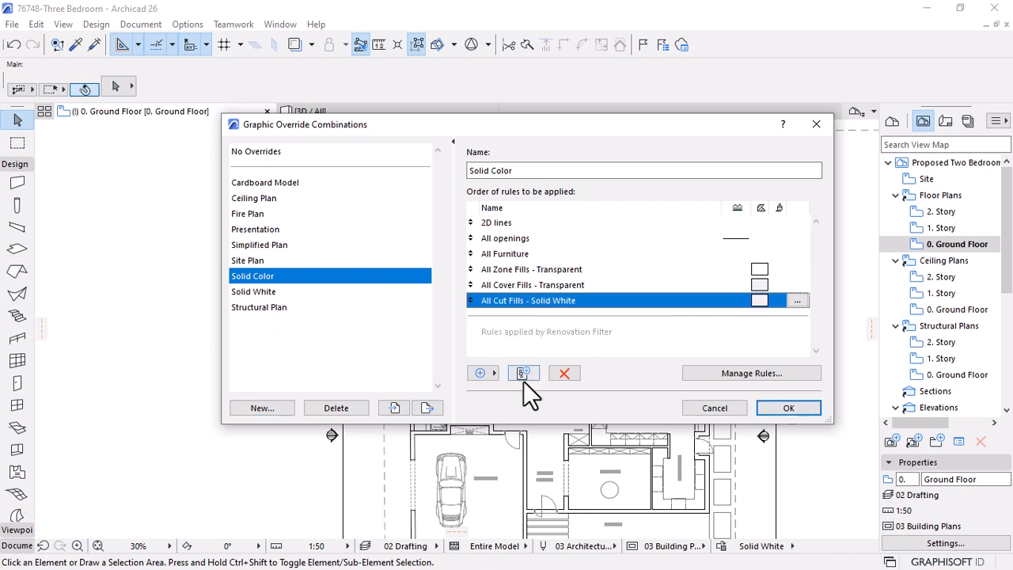
click(567, 377)
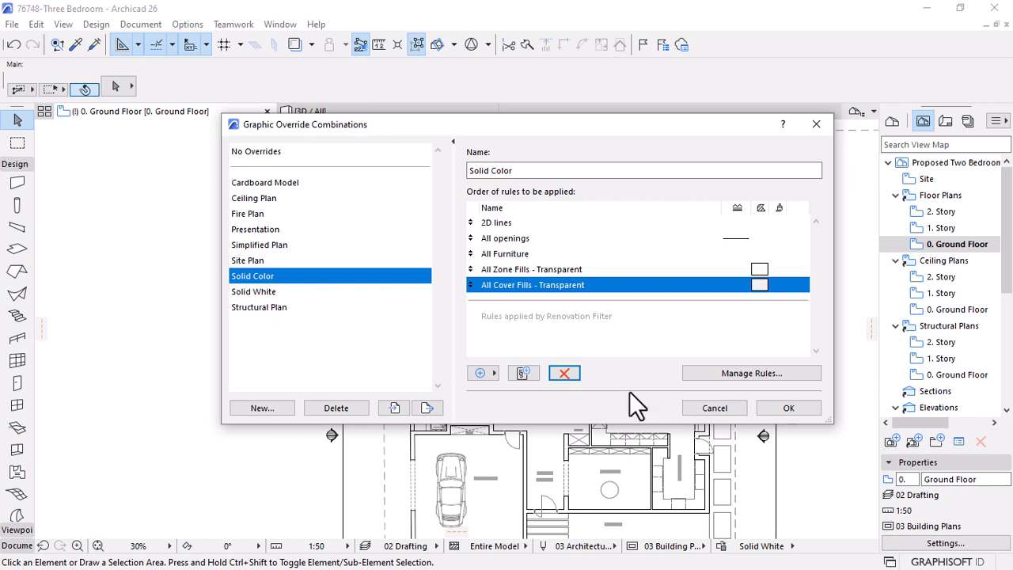
click(491, 377)
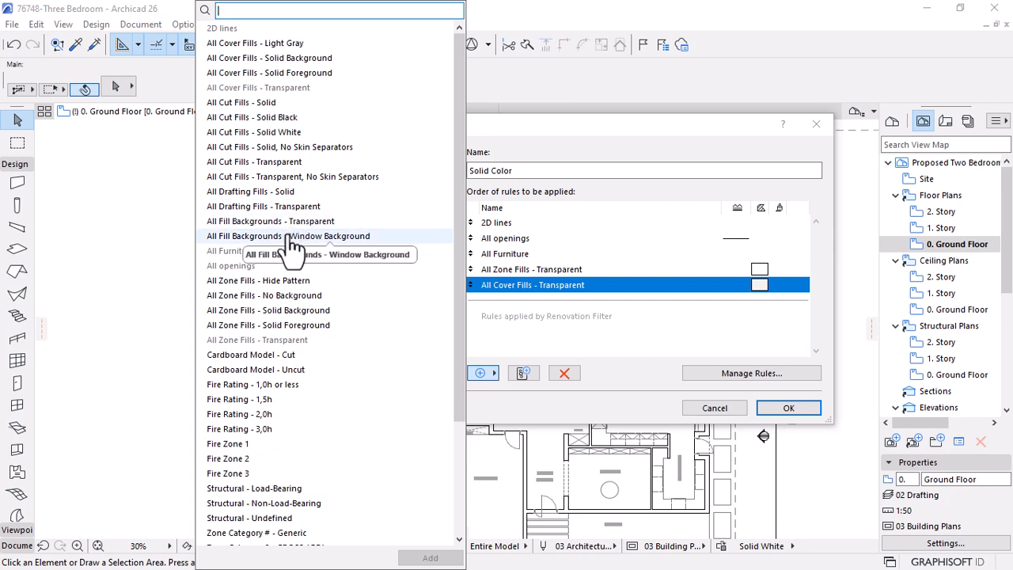
scroll(291, 246, down, 3)
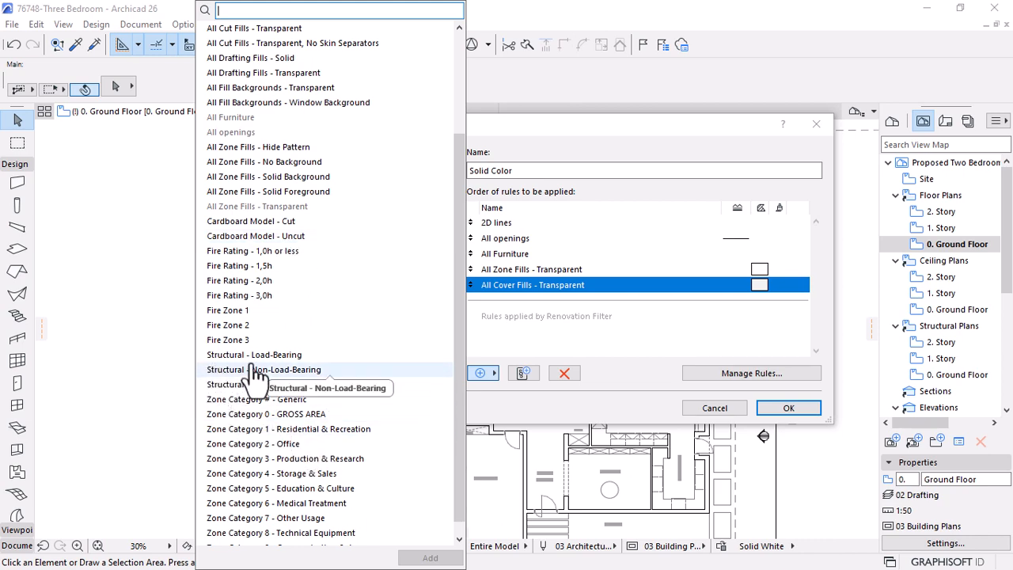
click(786, 413)
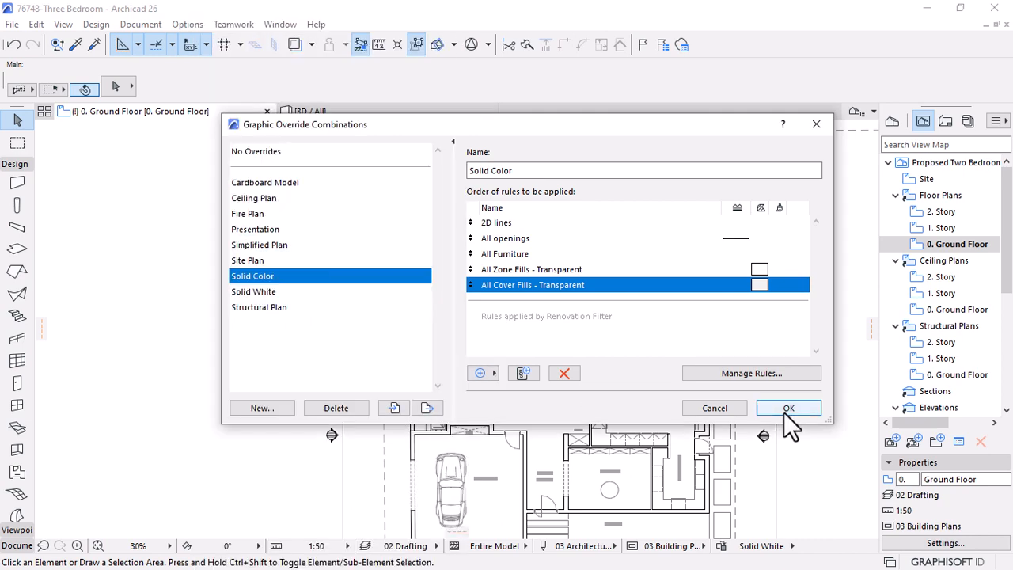
click(788, 412)
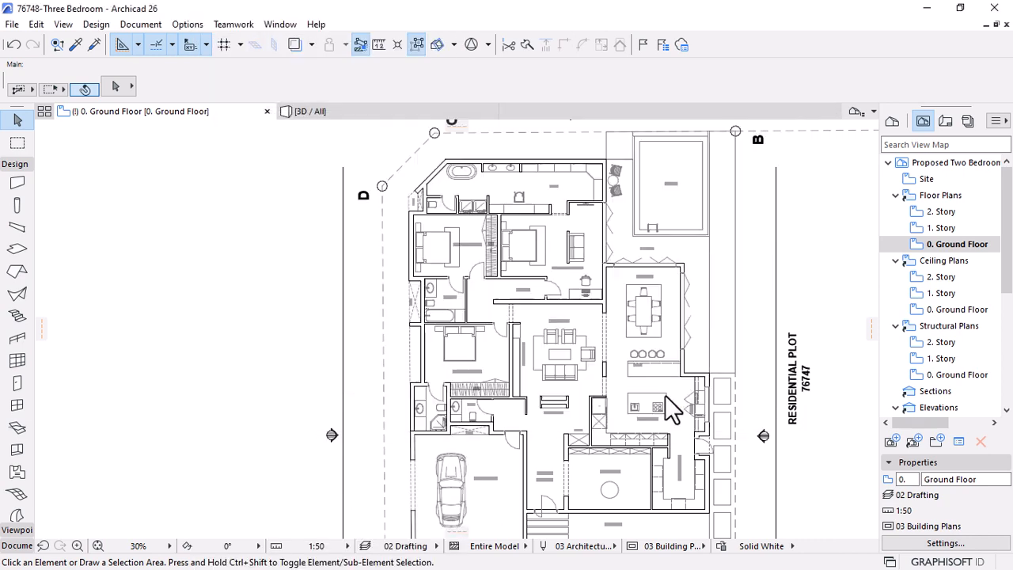
click(760, 547)
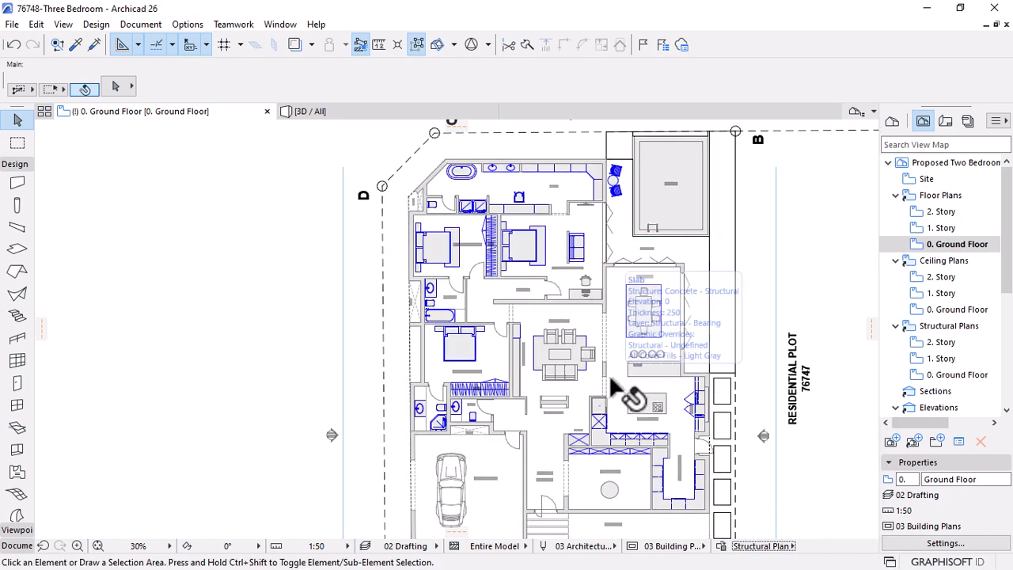
click(760, 547)
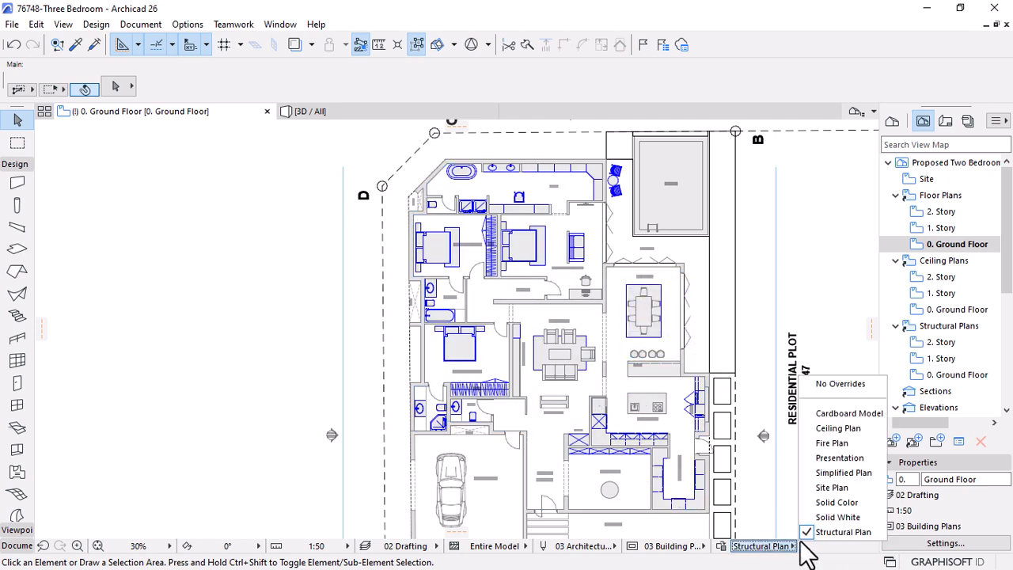
click(831, 443)
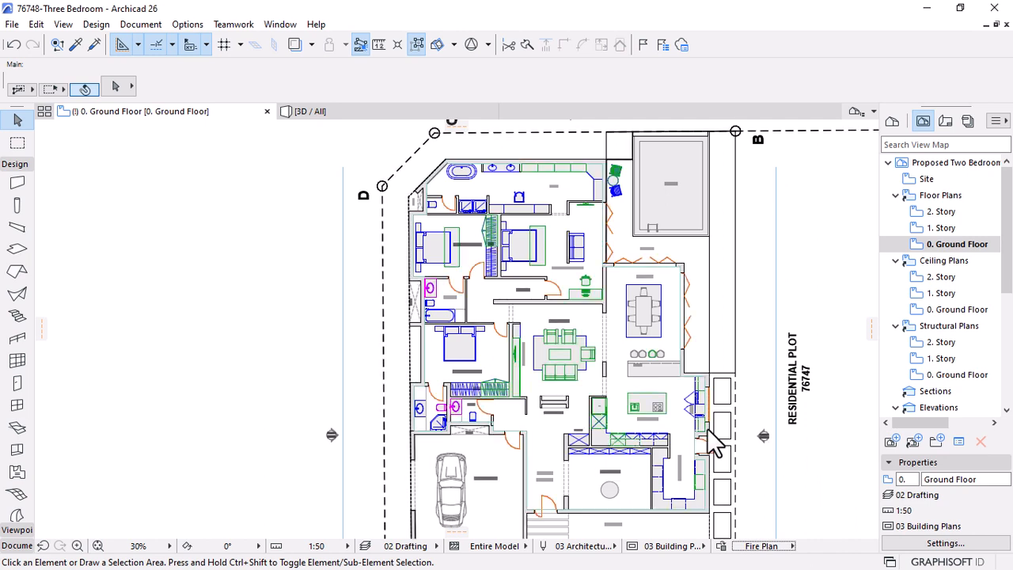
Apply the Solid Color graphic override combination to the ground floor plan
click(760, 546)
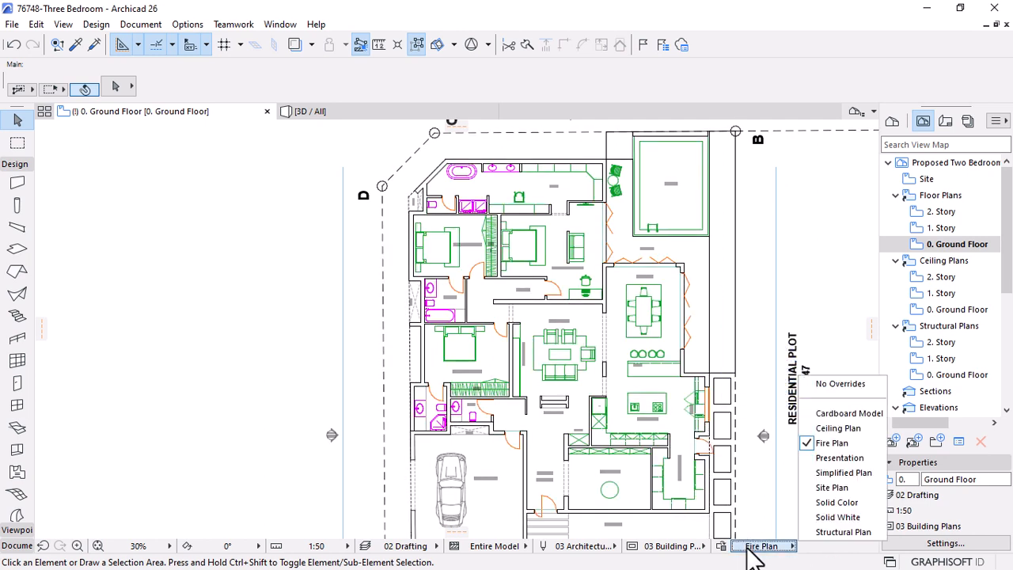
click(839, 503)
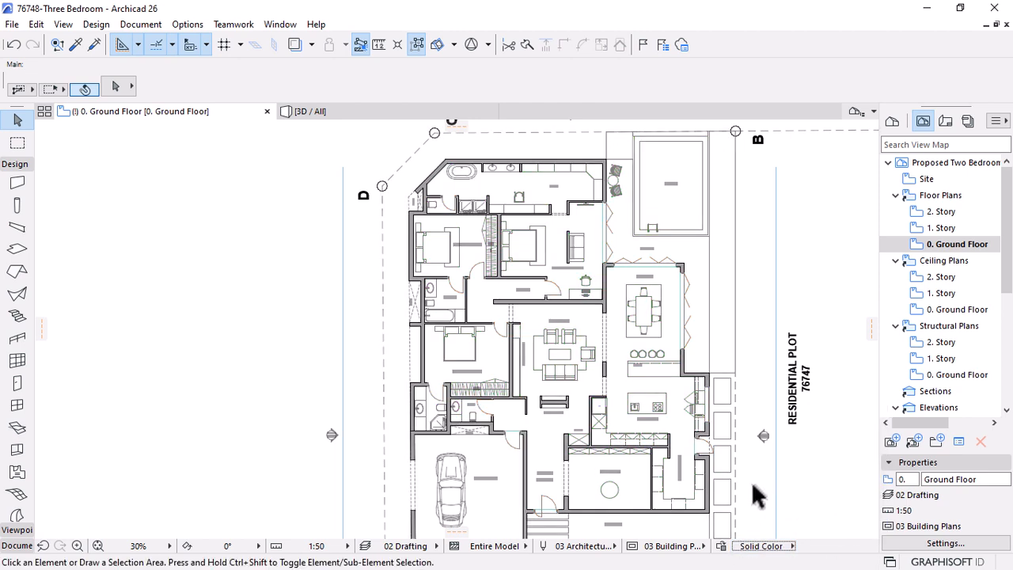
Duplicate the All Cut Fills - Solid Black graphic override rule as a new rule named All Cut Fills - Solid Color
click(721, 546)
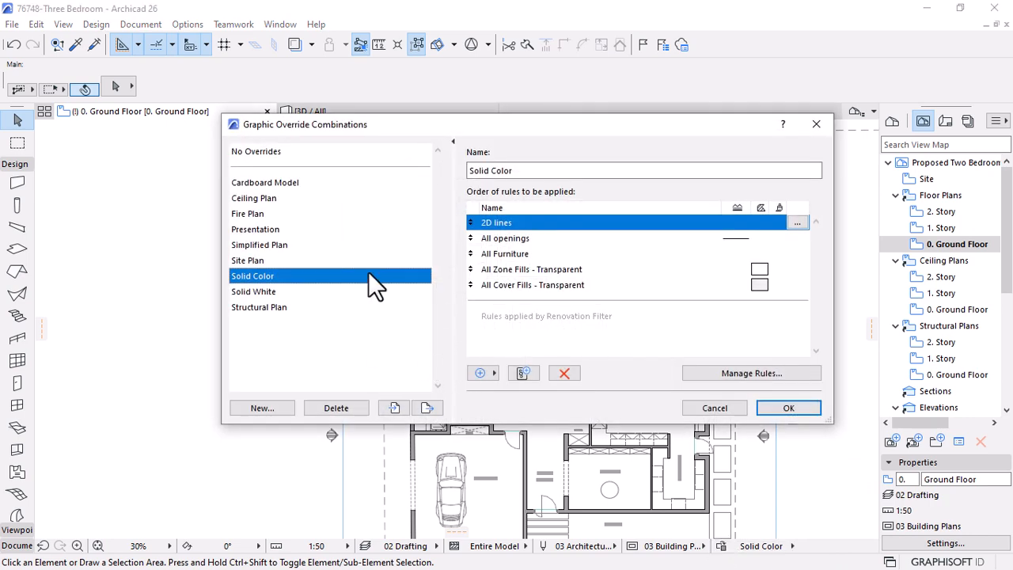
click(756, 374)
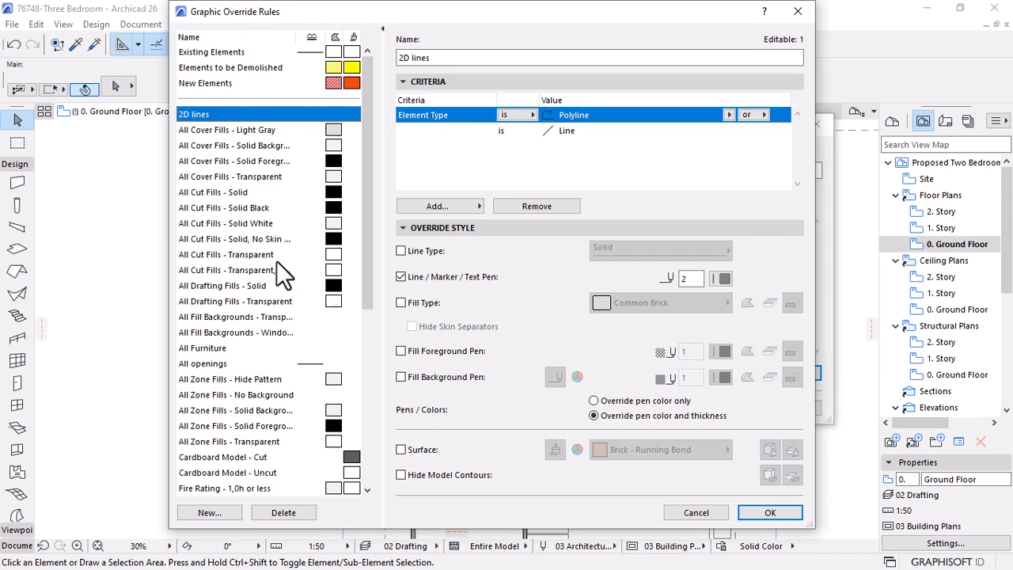
click(209, 211)
drag(478, 16, 727, 12)
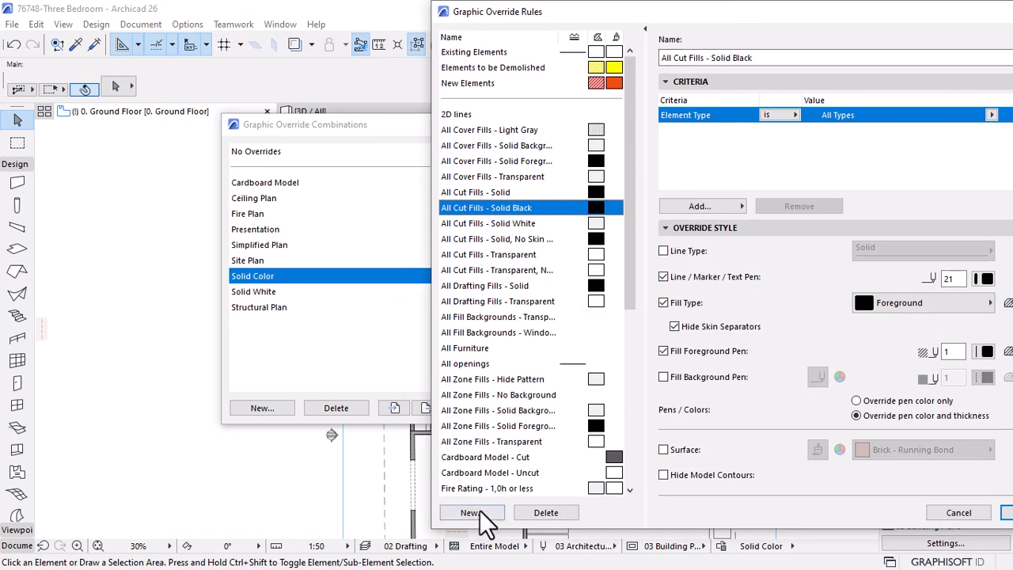
click(471, 512)
drag(494, 152, 729, 171)
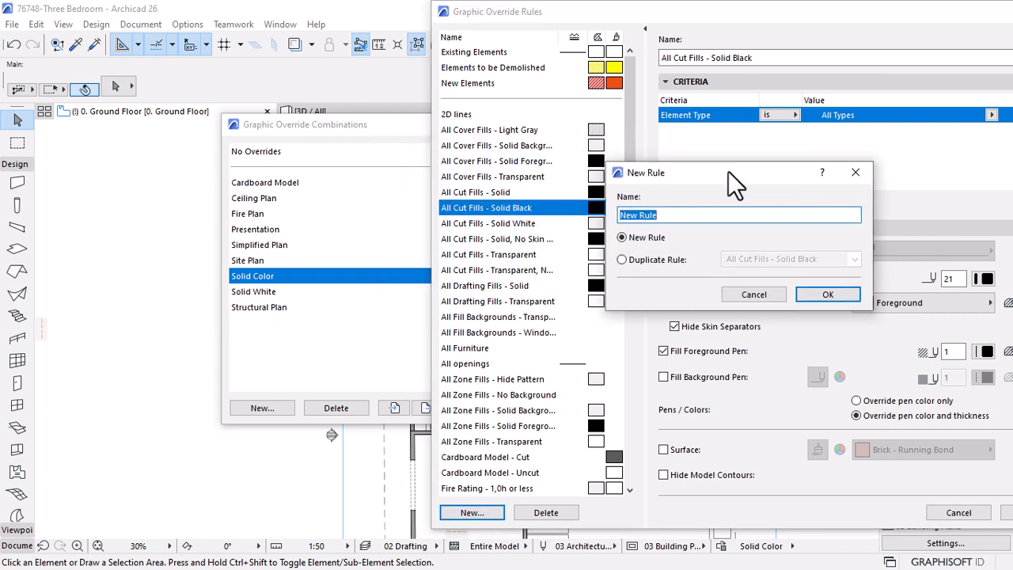
click(647, 262)
drag(726, 215, 693, 218)
key(BackSpace)
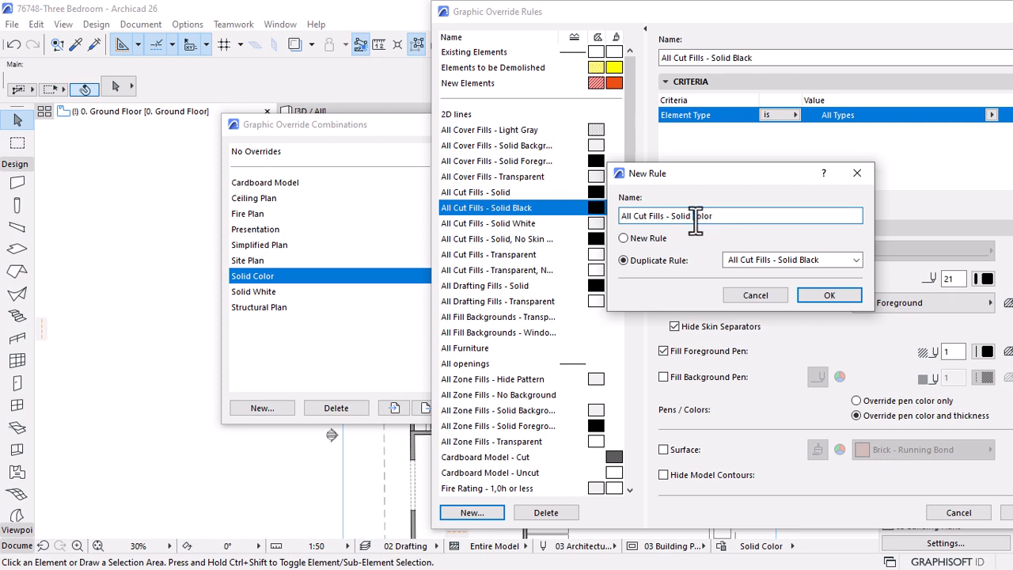
click(811, 296)
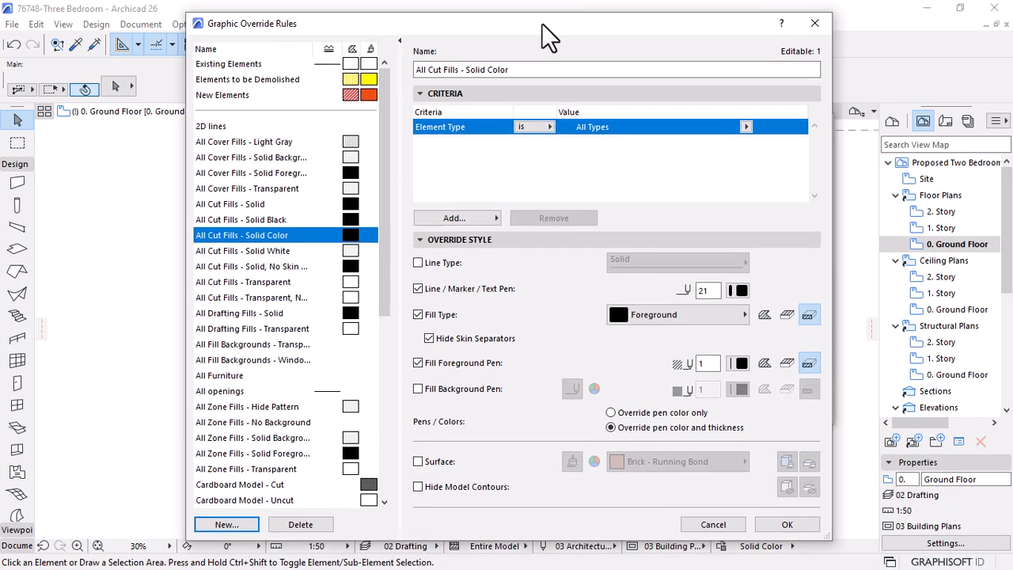
Set the fill foreground pen of the All Cut Fills - Solid Color rule to red pen 20
click(638, 312)
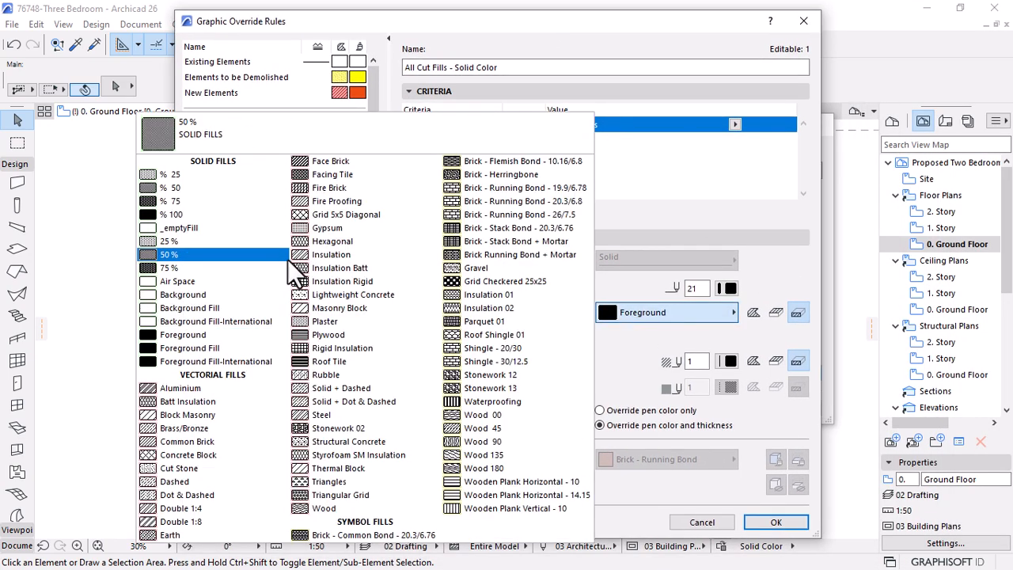
click(737, 212)
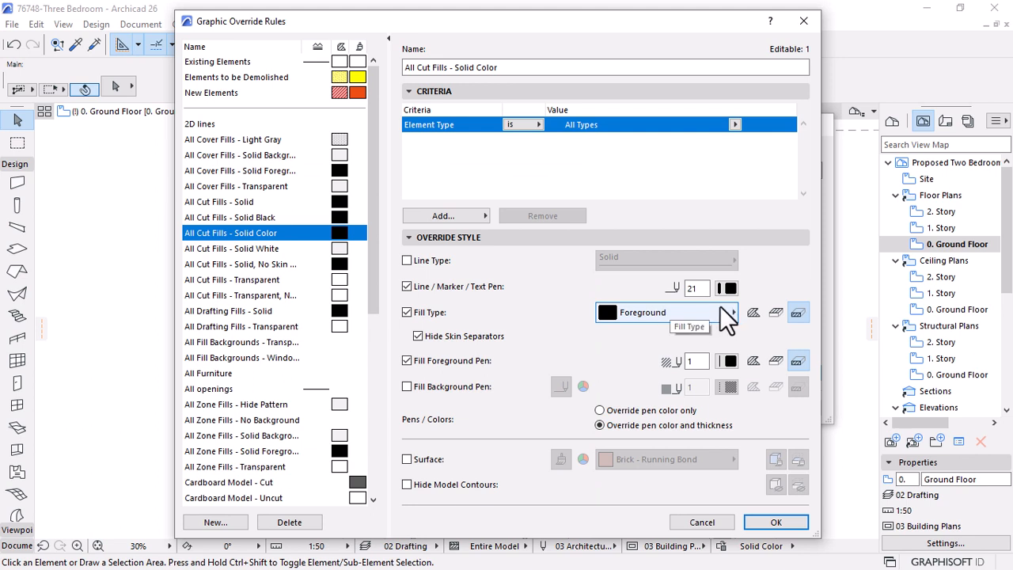
click(724, 360)
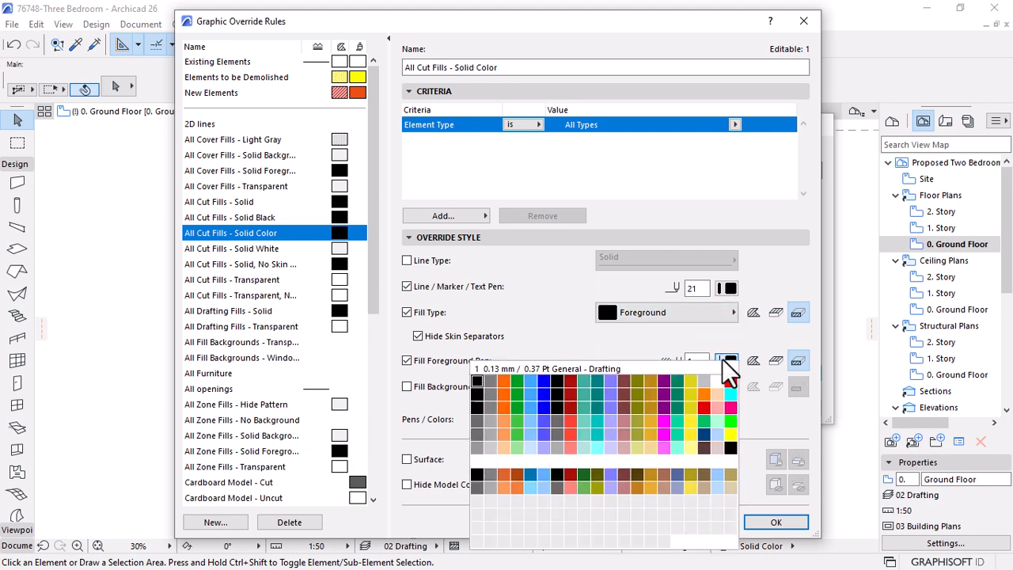
click(730, 398)
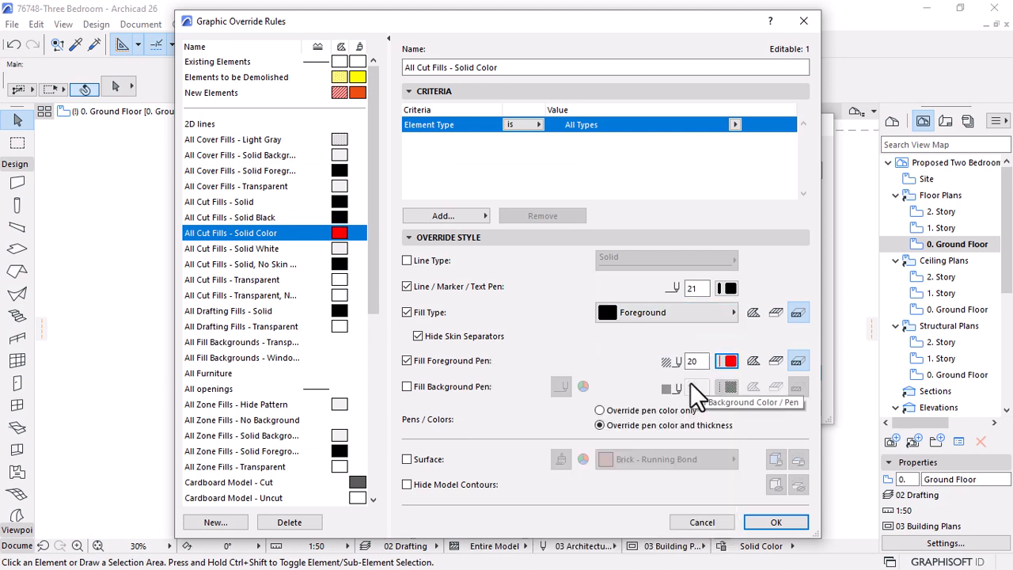
click(728, 362)
click(727, 378)
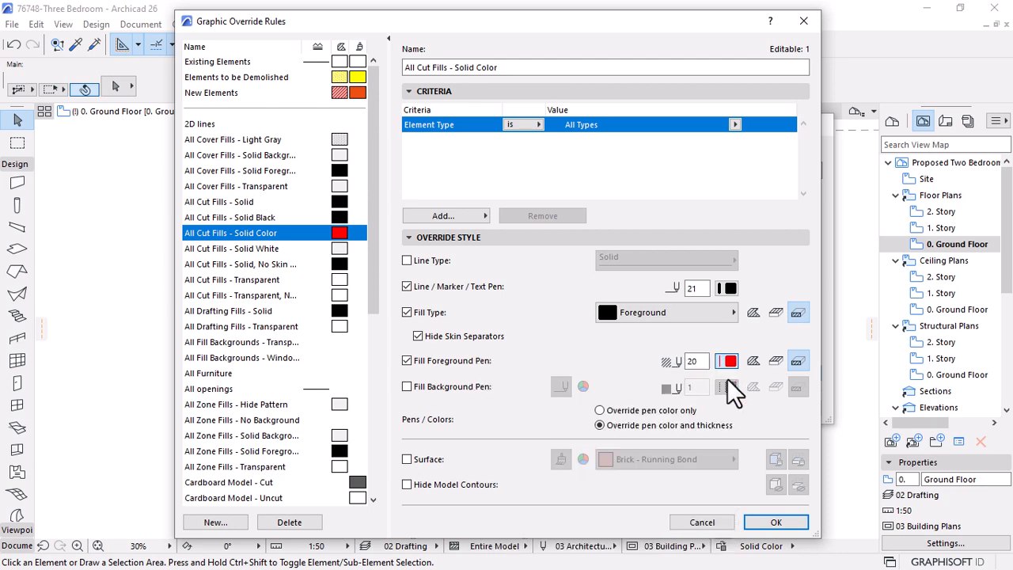
Set the Solid Color rule's fill type to % 50, override its fill background pen with red pen 20, and save the rule
click(710, 316)
click(167, 189)
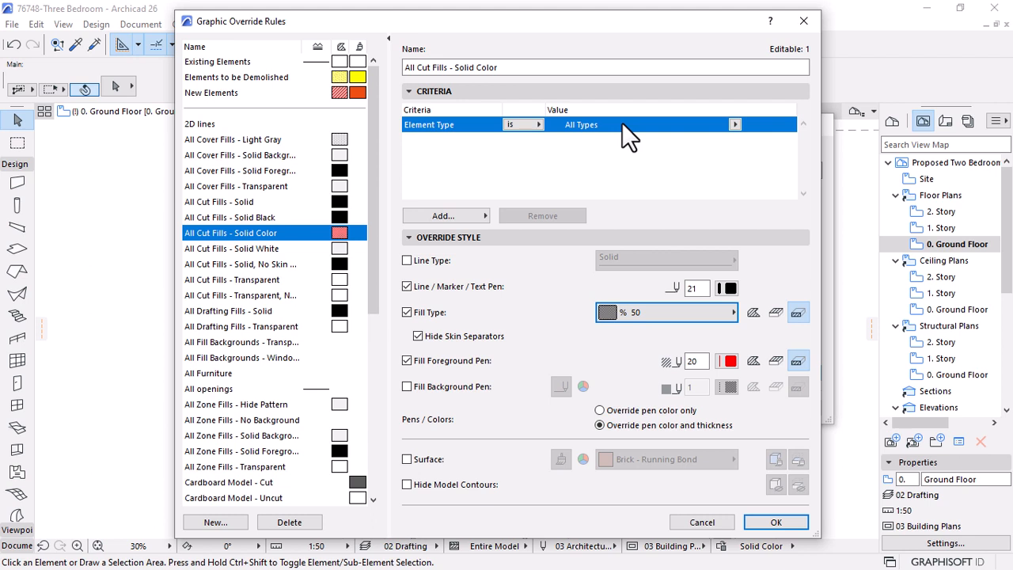
click(406, 386)
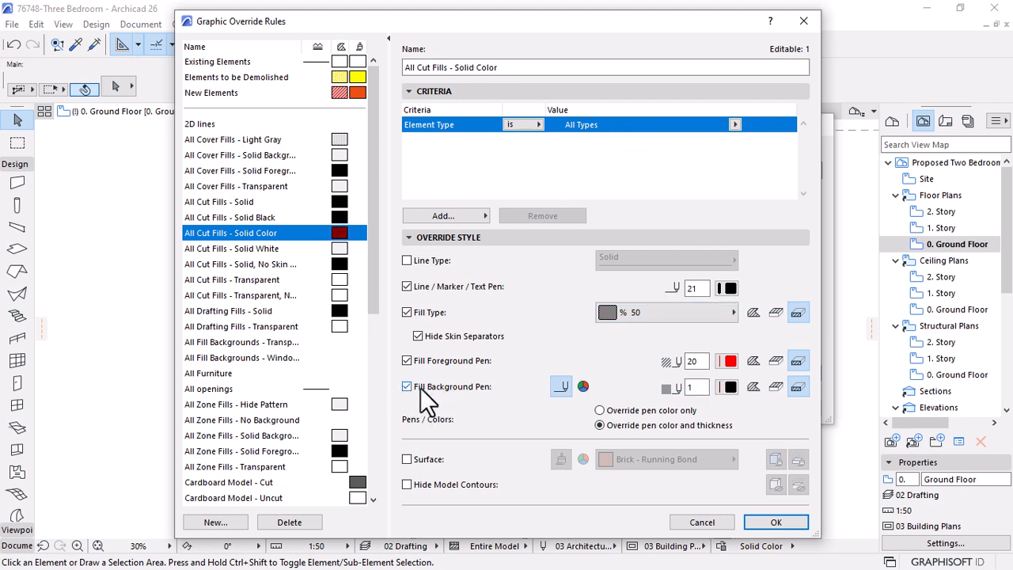
click(729, 387)
click(721, 209)
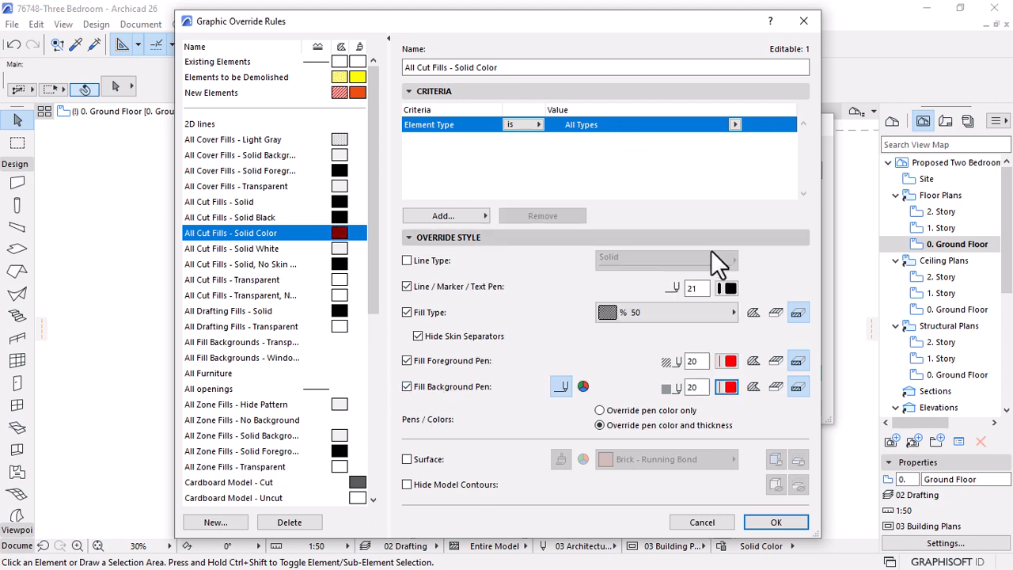
click(776, 522)
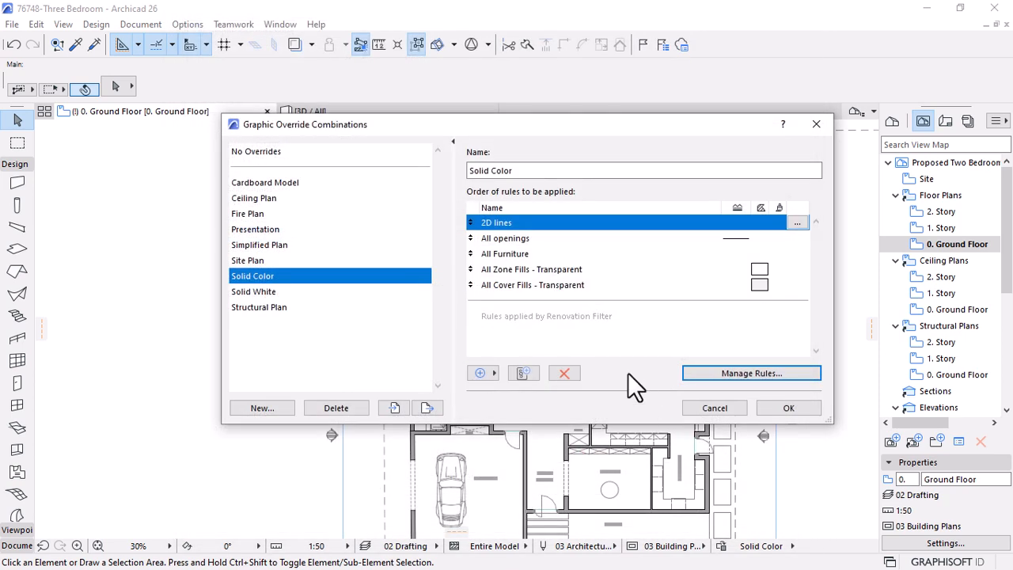
Add the All Cut Fills - Solid Color rule to the Solid Color combination and save the combination
click(481, 374)
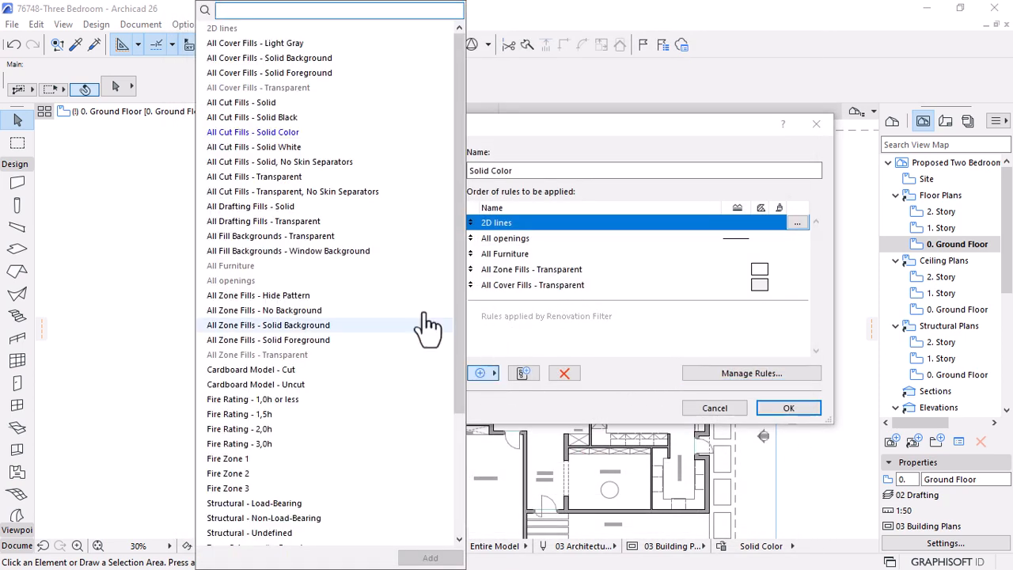
click(247, 132)
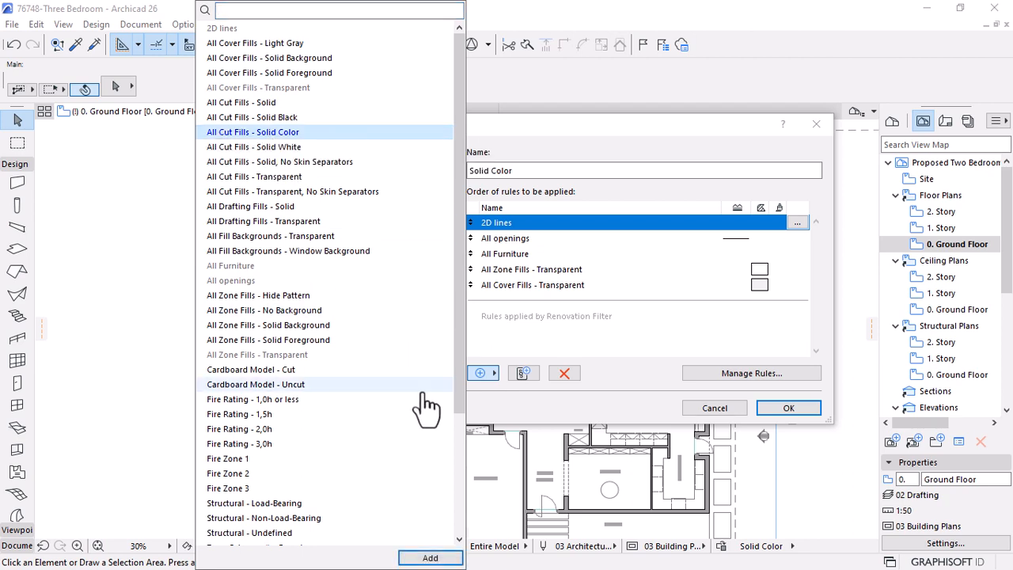
click(430, 558)
click(773, 407)
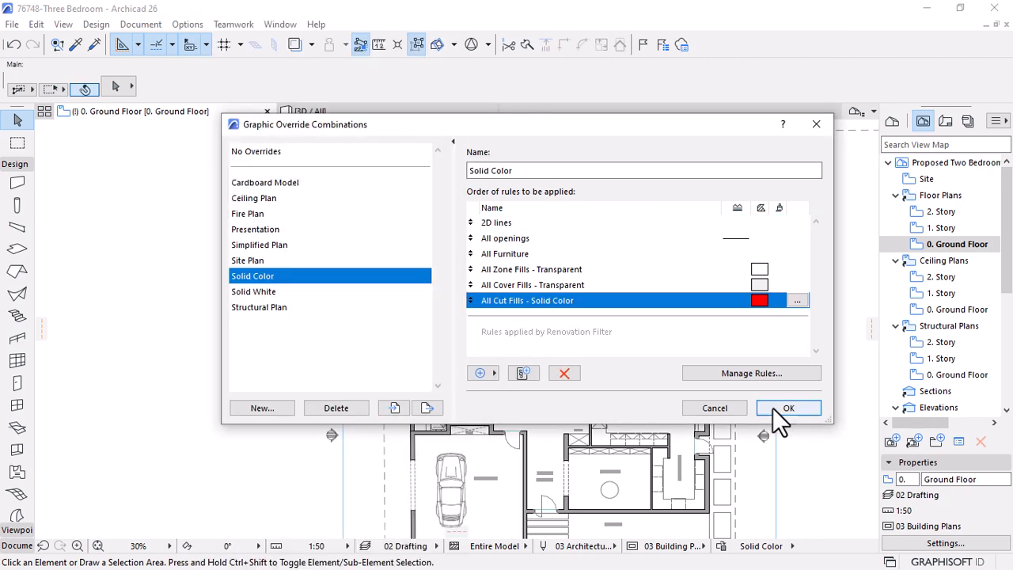
click(773, 408)
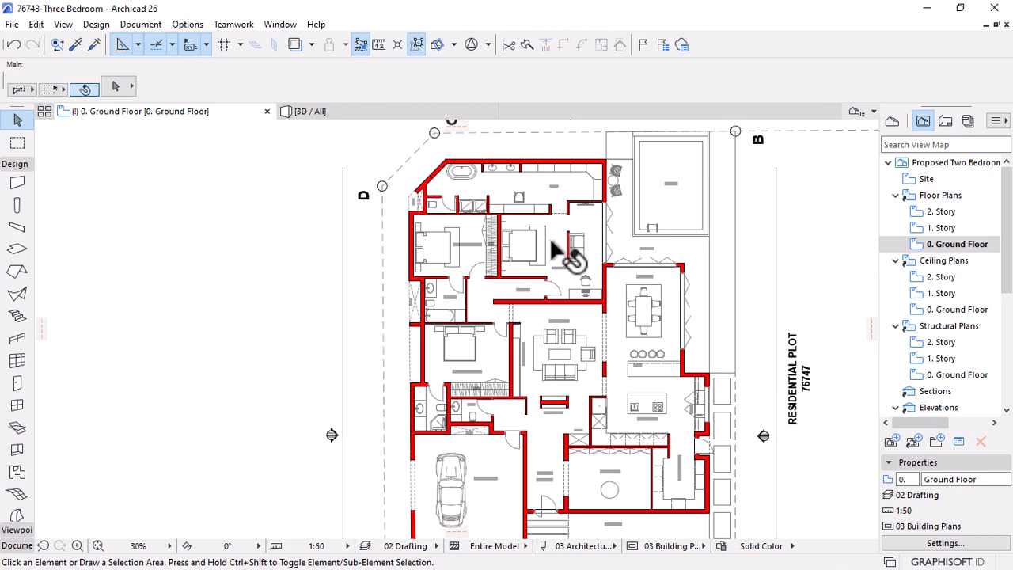
Examine the cut fill and override information of the wall beside the Bedroom 1 closet on the ground floor plan
scroll(551, 249, down, 2)
scroll(546, 400, up, 4)
scroll(515, 277, up, 5)
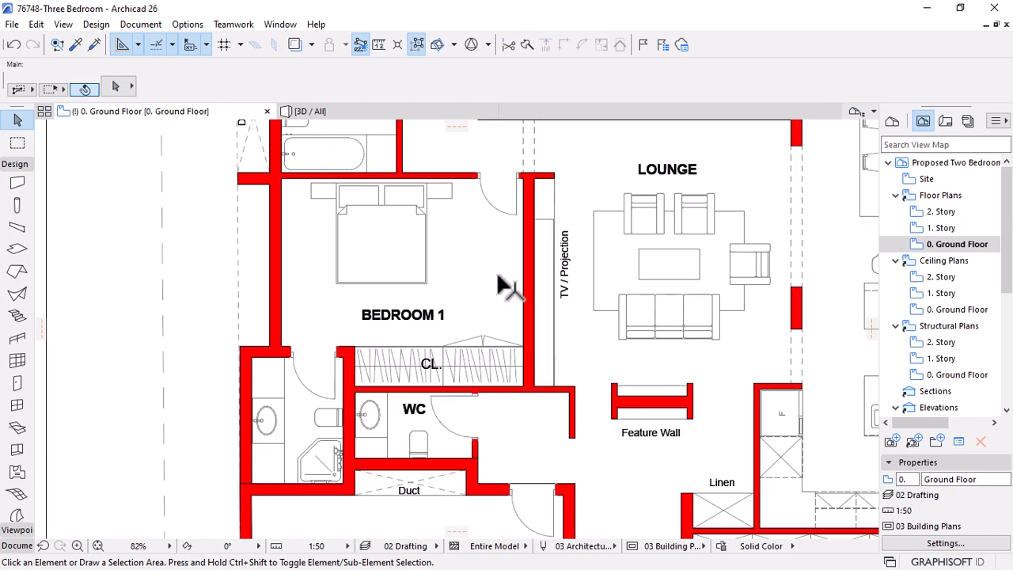
scroll(543, 396, up, 4)
scroll(542, 396, up, 4)
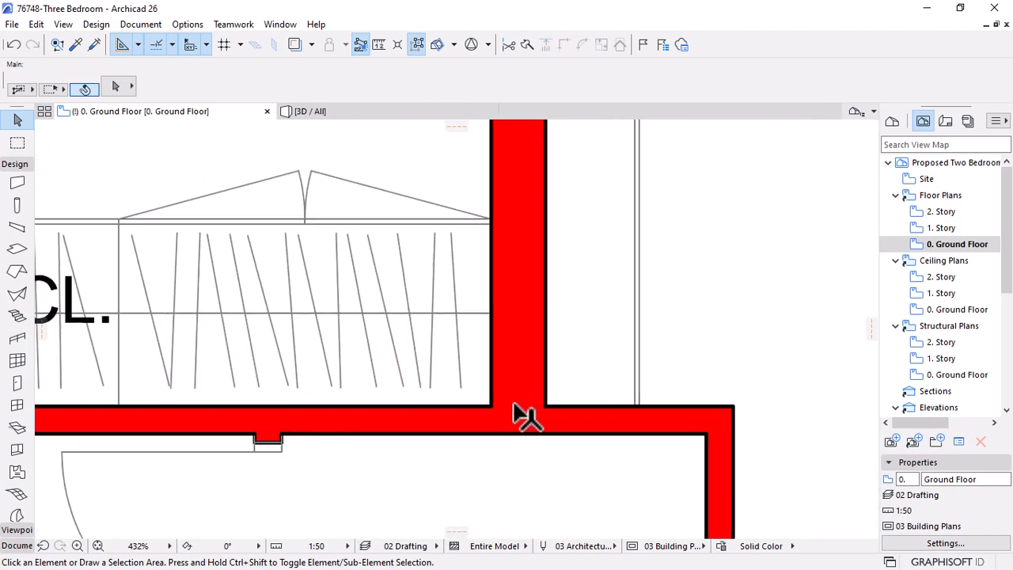
click(539, 326)
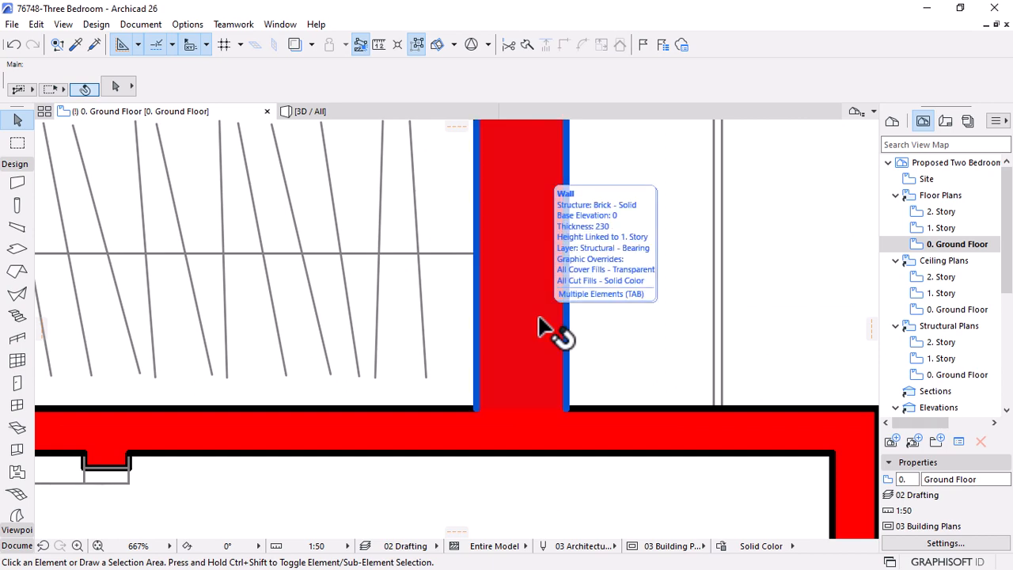
Open the graphic override combination settings for the Solid Color combination
click(722, 549)
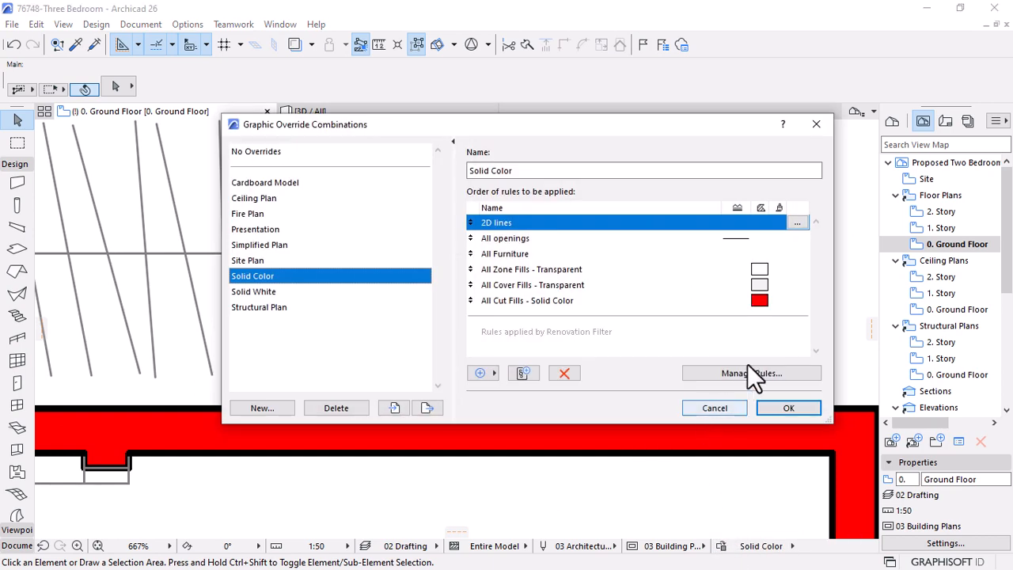
Turn off the fill background pen override in the All Cut Fills - Solid Color rule and apply the change
click(759, 303)
click(801, 305)
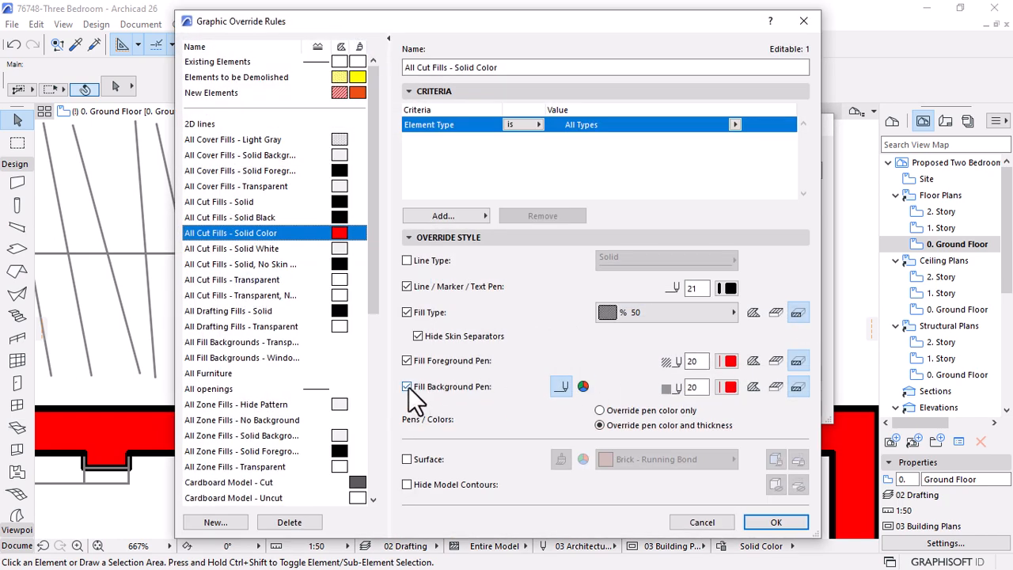
click(406, 386)
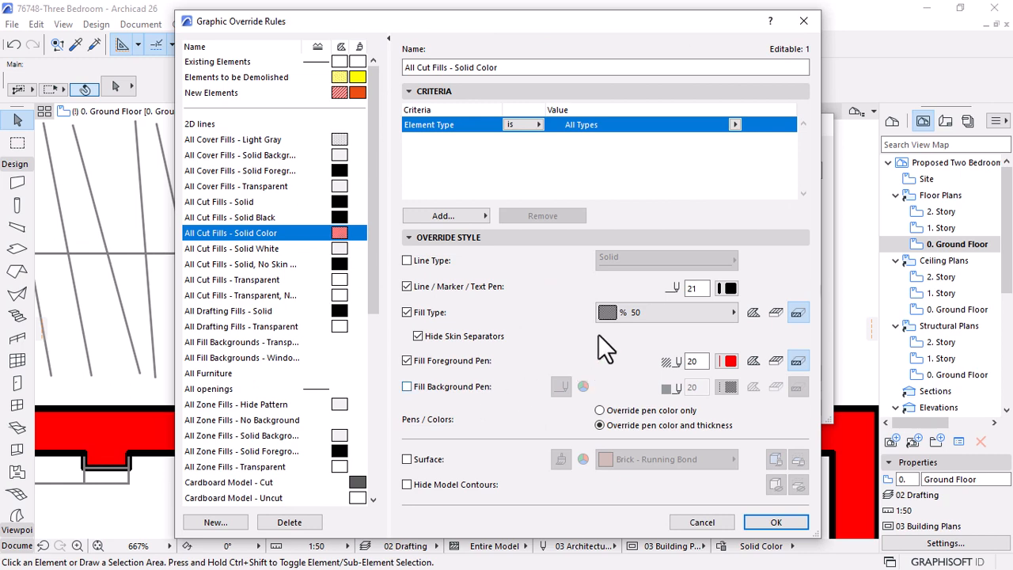
click(774, 524)
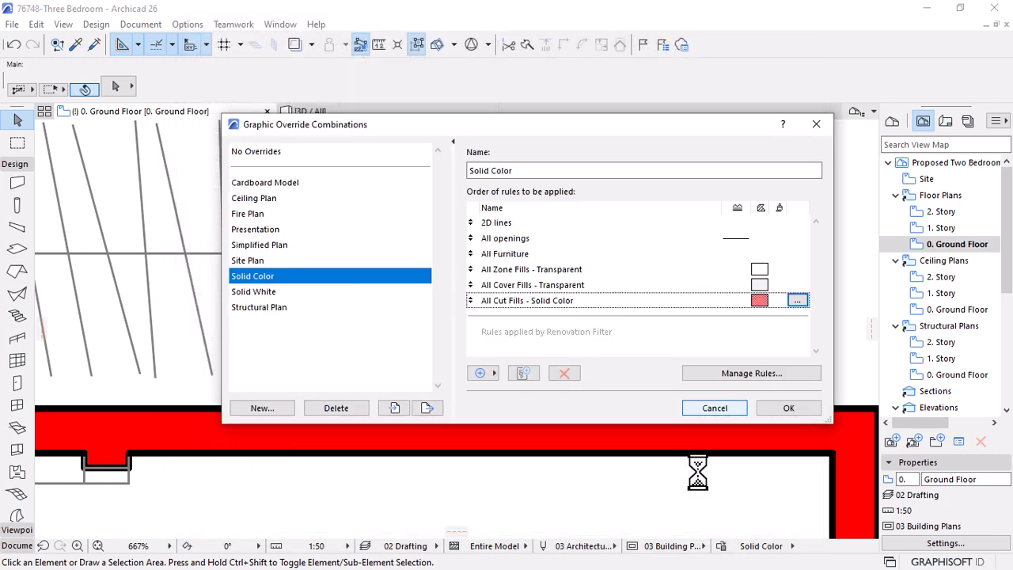
click(788, 408)
Examine the wall cut fills and room labels across the ground floor plan
scroll(610, 347, down, 3)
scroll(523, 384, down, 12)
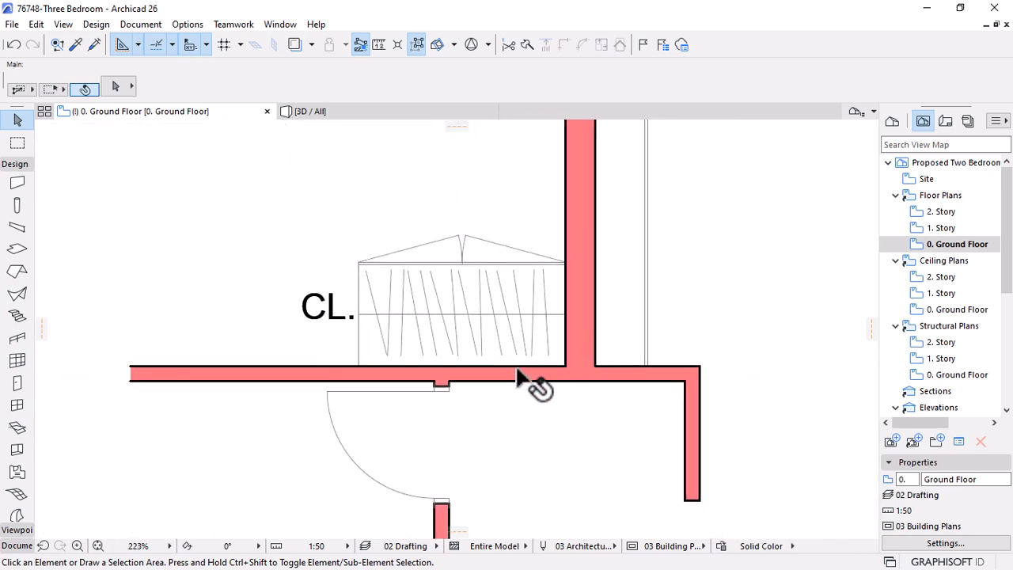
scroll(407, 328, down, 4)
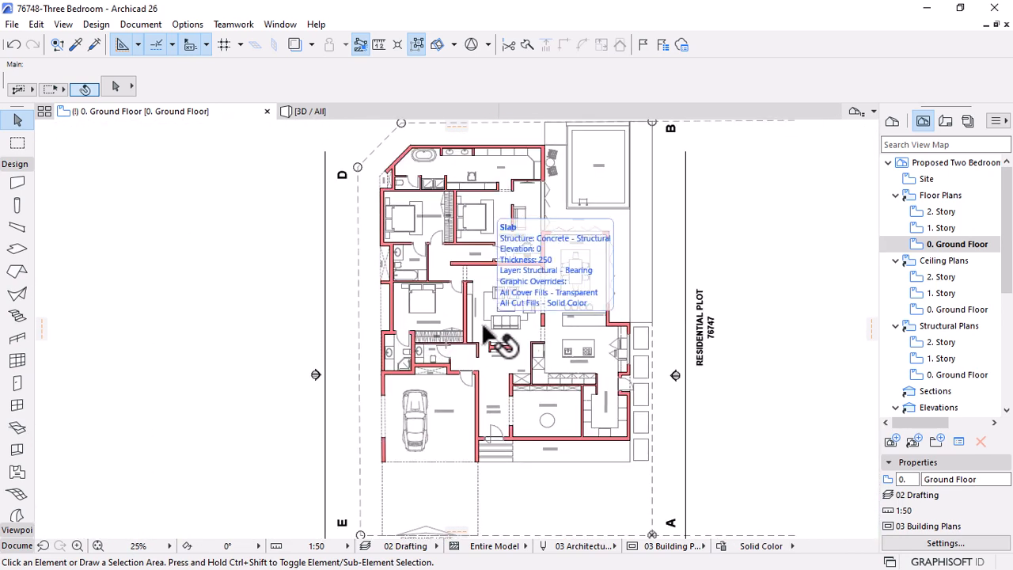
scroll(489, 334, up, 3)
scroll(599, 392, up, 3)
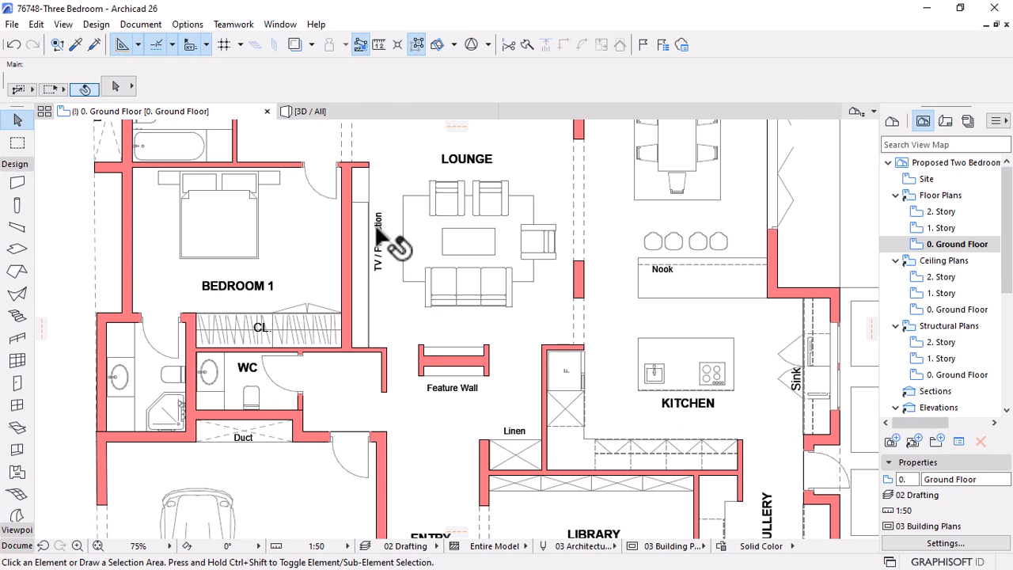
scroll(353, 231, up, 1)
scroll(356, 237, up, 2)
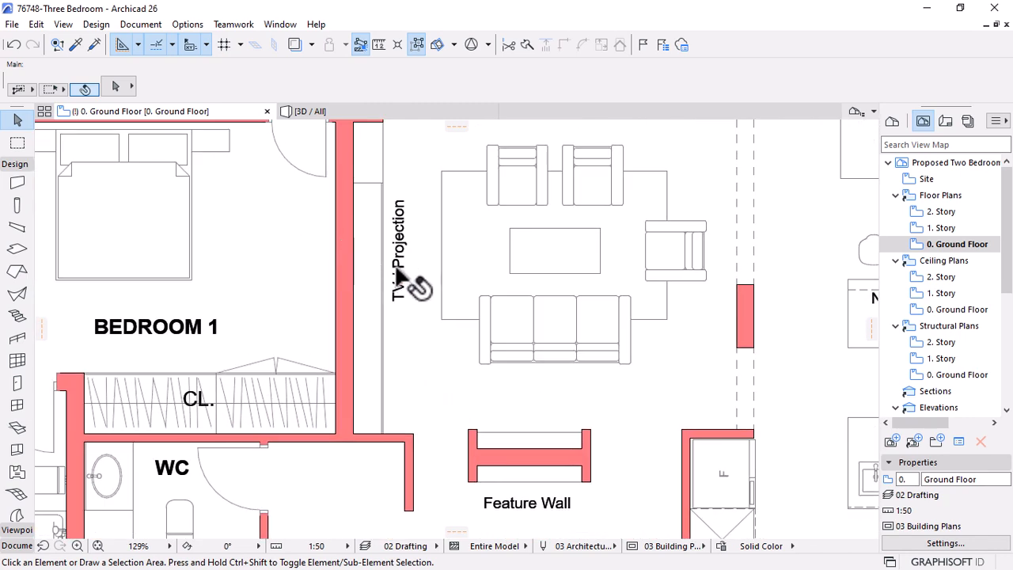
scroll(459, 297, down, 1)
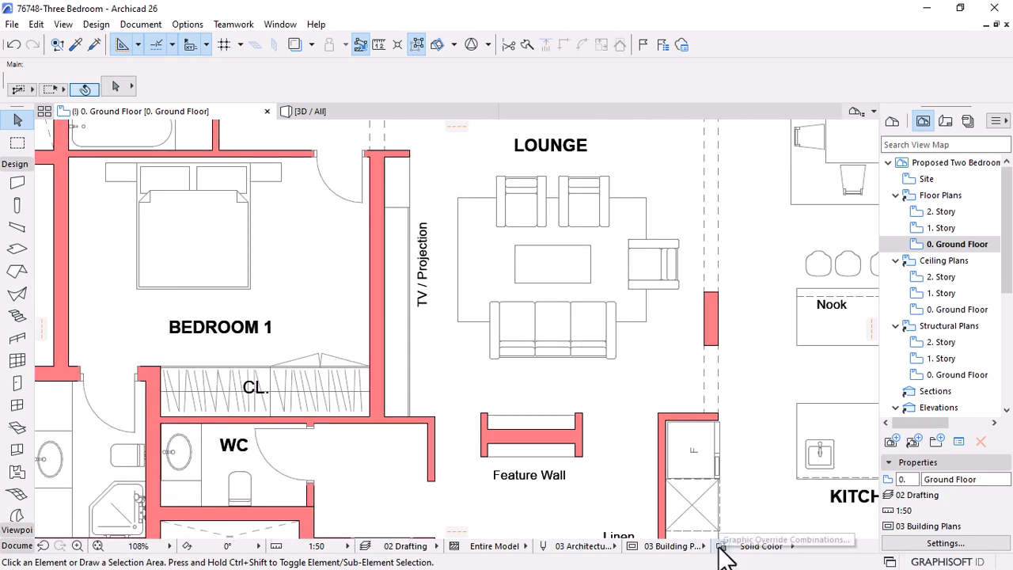
Duplicate the 2D lines graphic override rule under the name Text Color
click(721, 546)
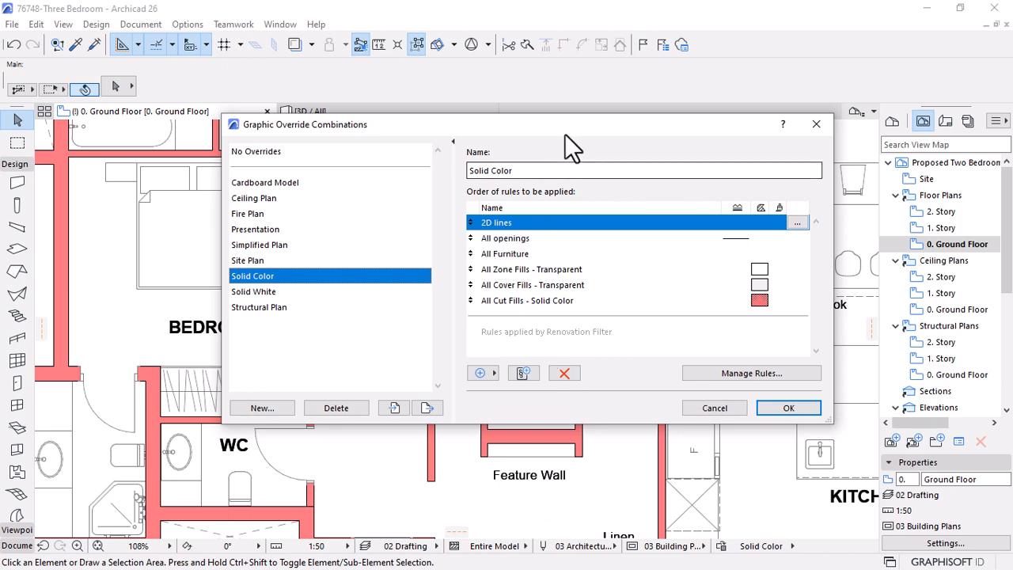
drag(565, 136, 608, 195)
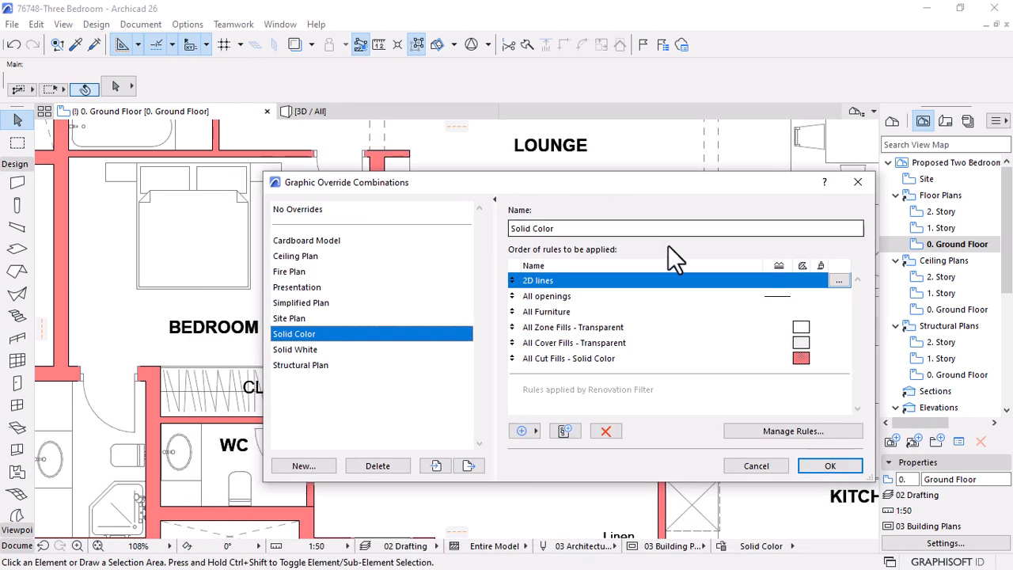
click(838, 281)
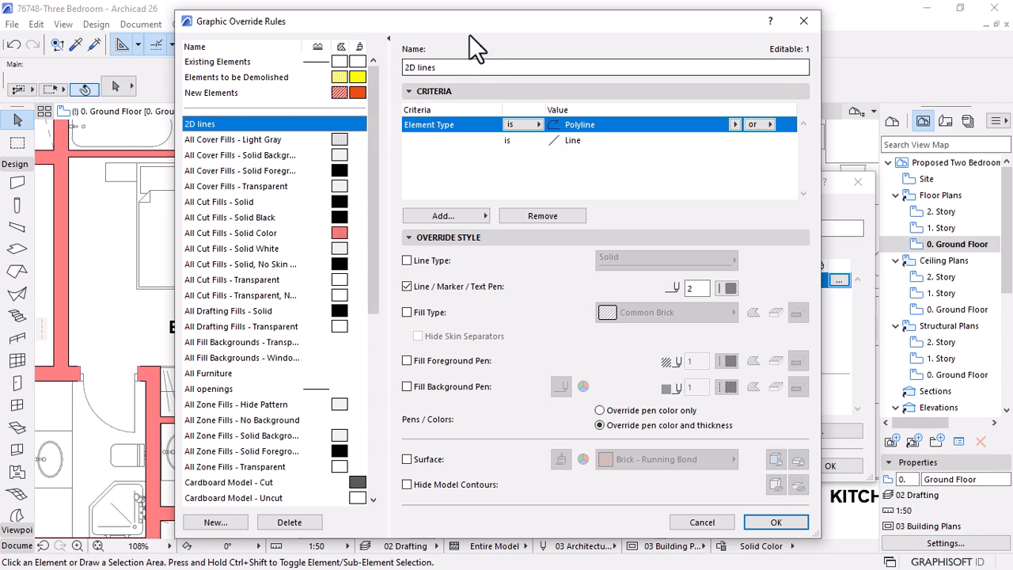
drag(468, 24, 687, 15)
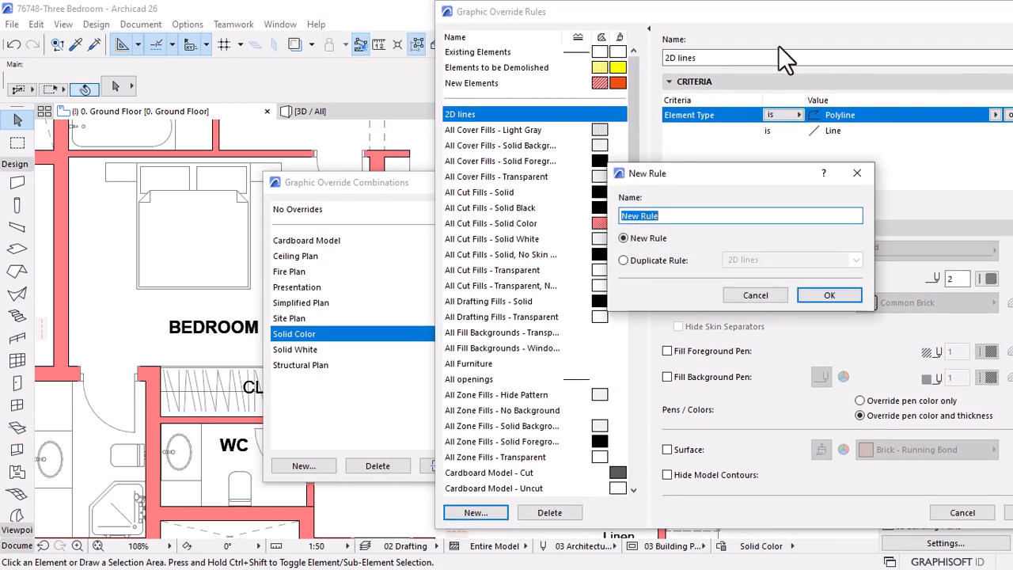
click(650, 261)
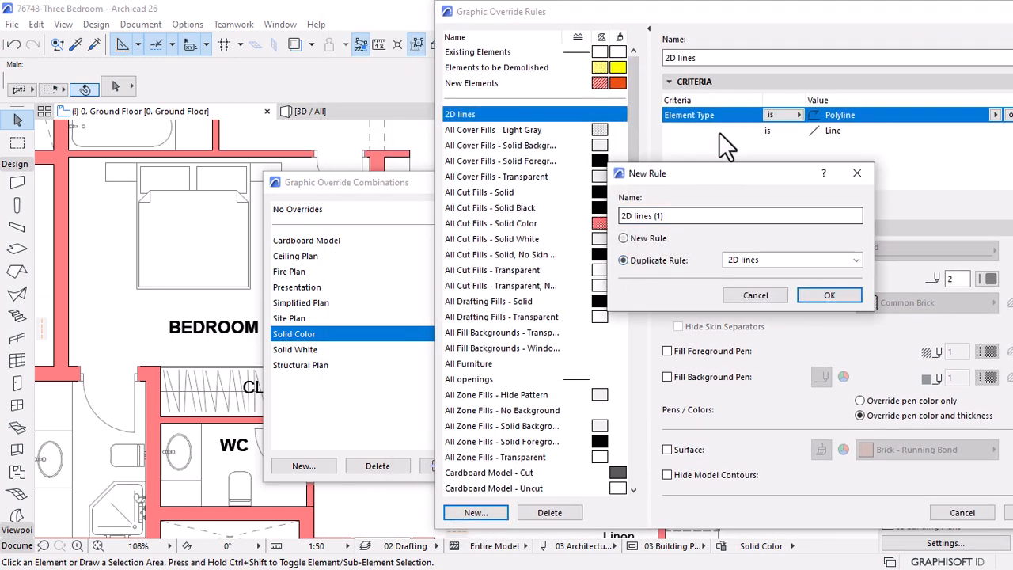
drag(671, 215, 620, 222)
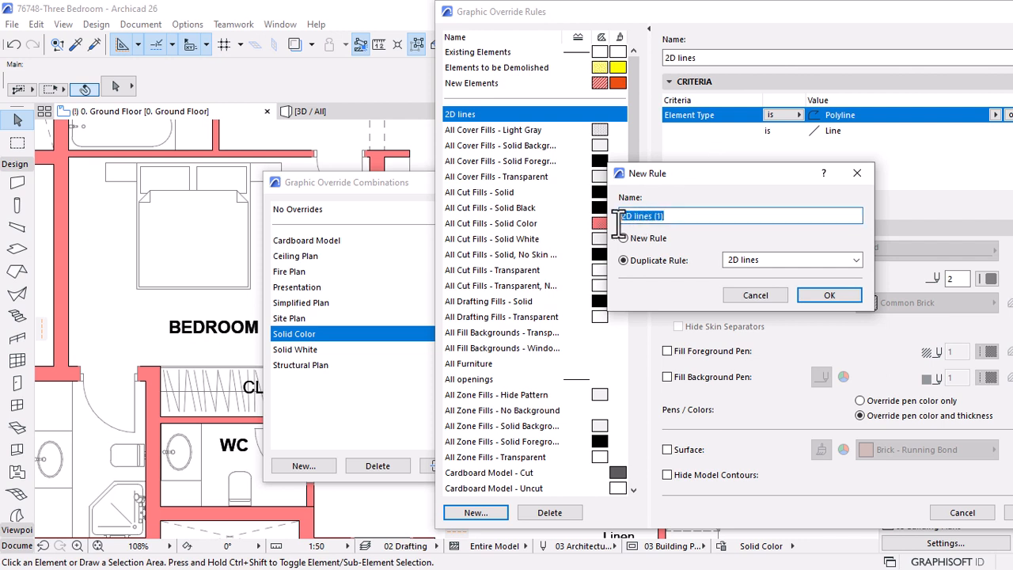
key(BackSpace)
click(837, 301)
drag(855, 13, 550, 32)
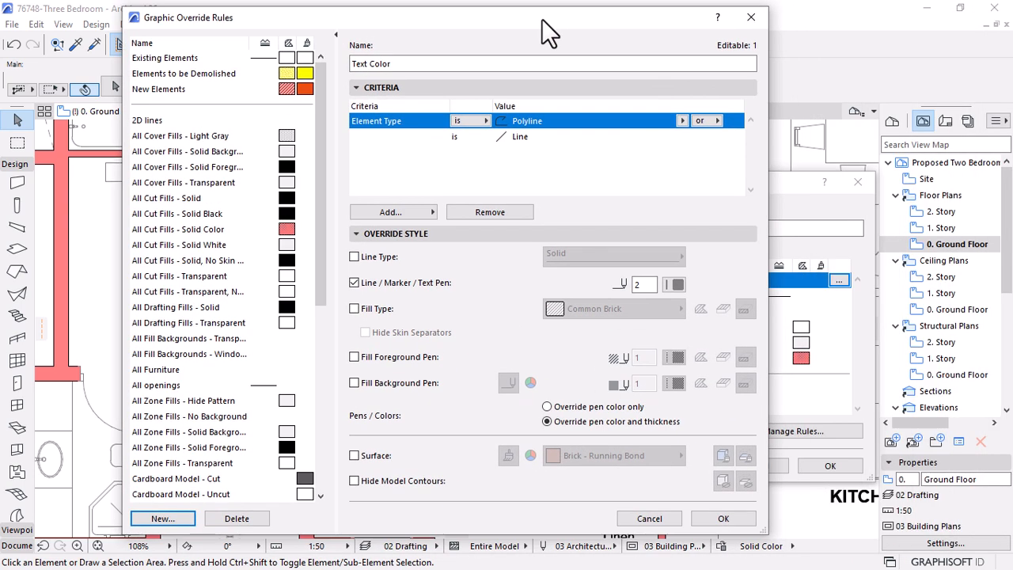
Remove the Line criterion from the Text Color rule and set the remaining element type to Text
click(481, 140)
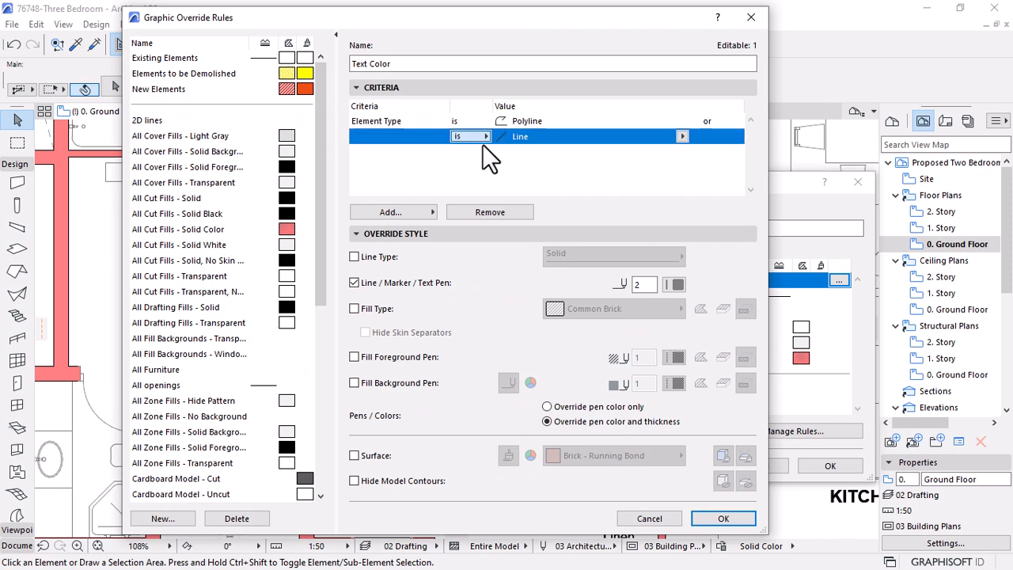
click(381, 137)
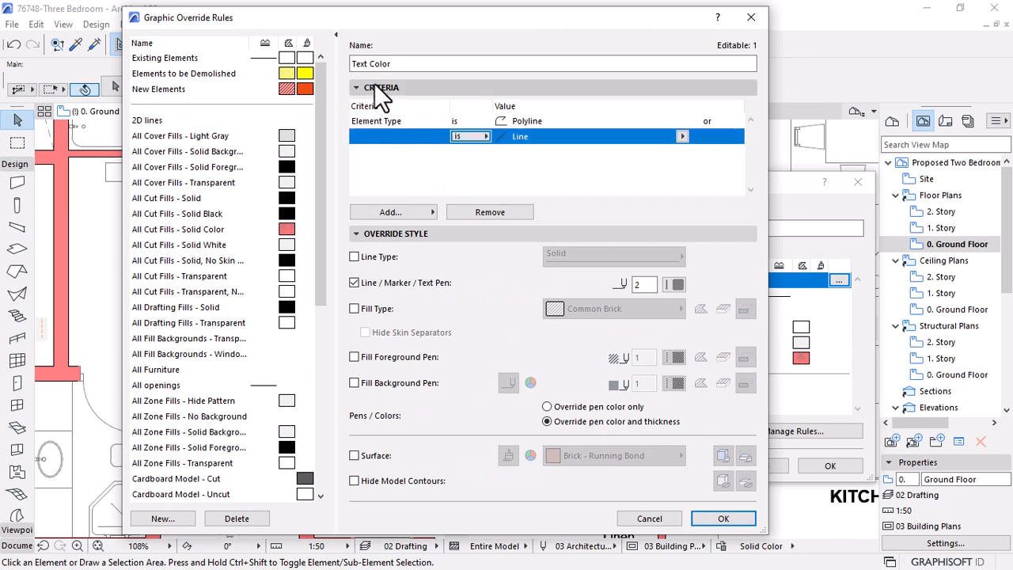
click(475, 211)
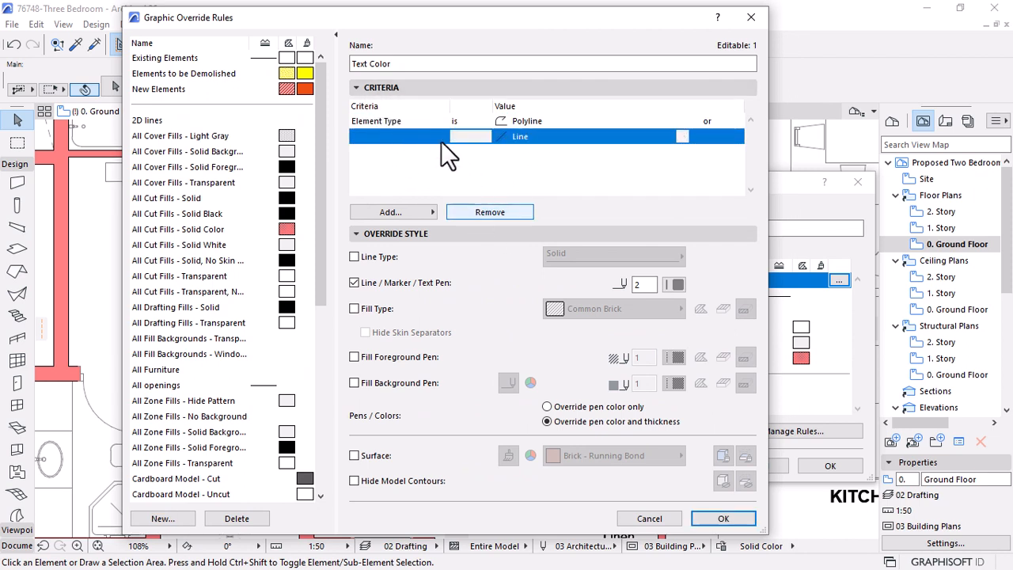
click(682, 121)
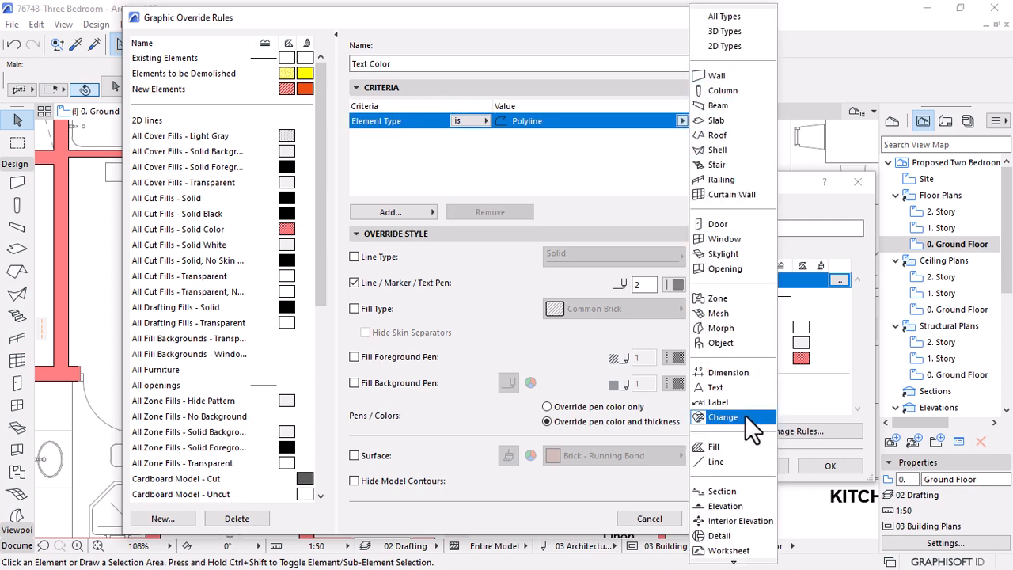
click(730, 390)
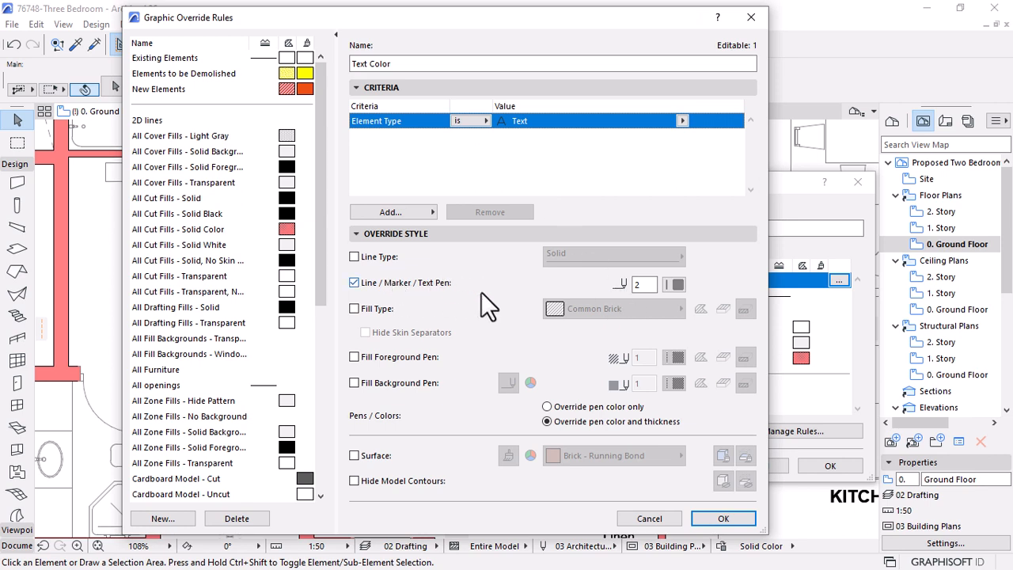
Set the Text Color rule's line/marker/text pen to red pen 20 and save the rule
click(677, 284)
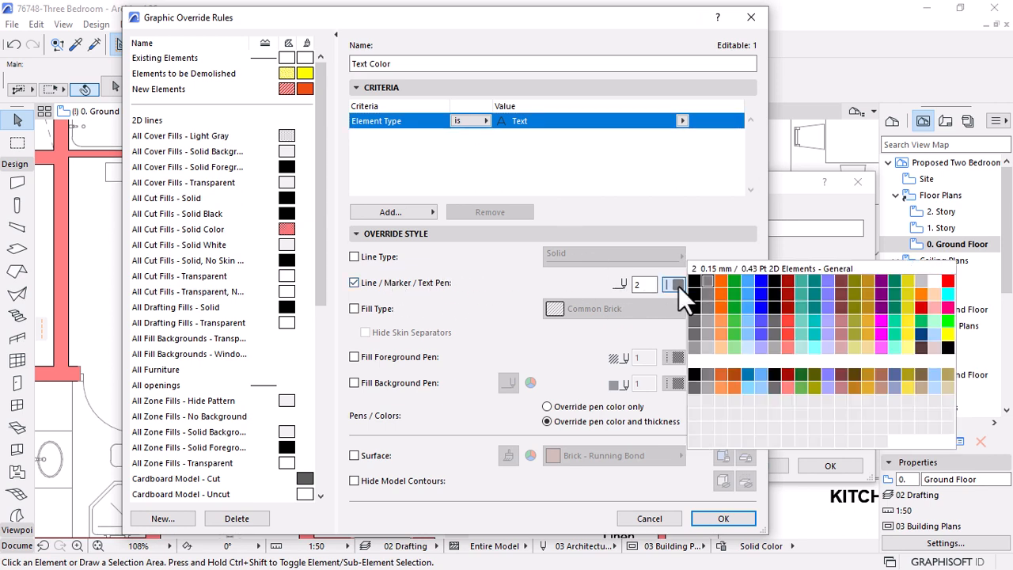
click(948, 282)
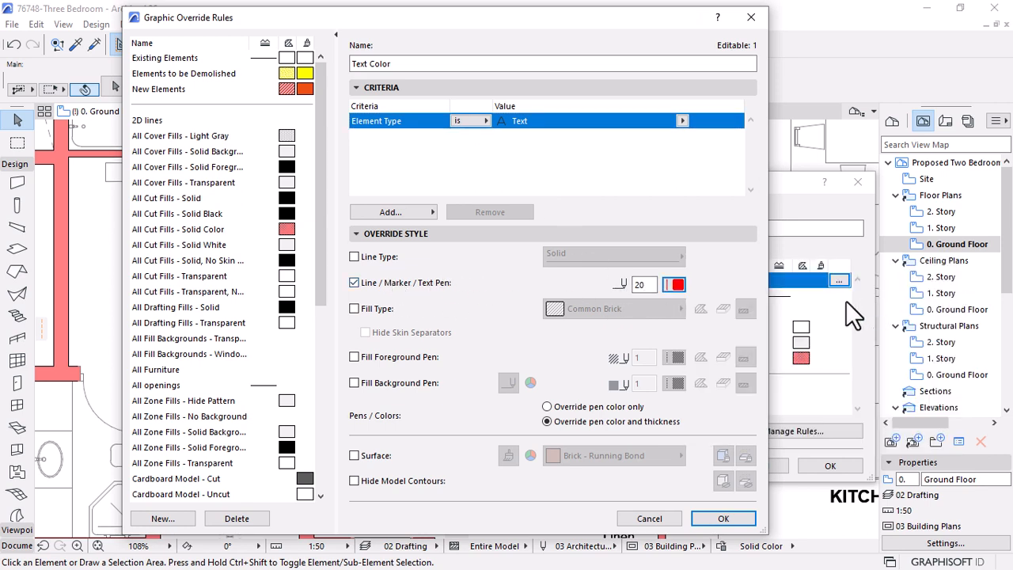
click(703, 514)
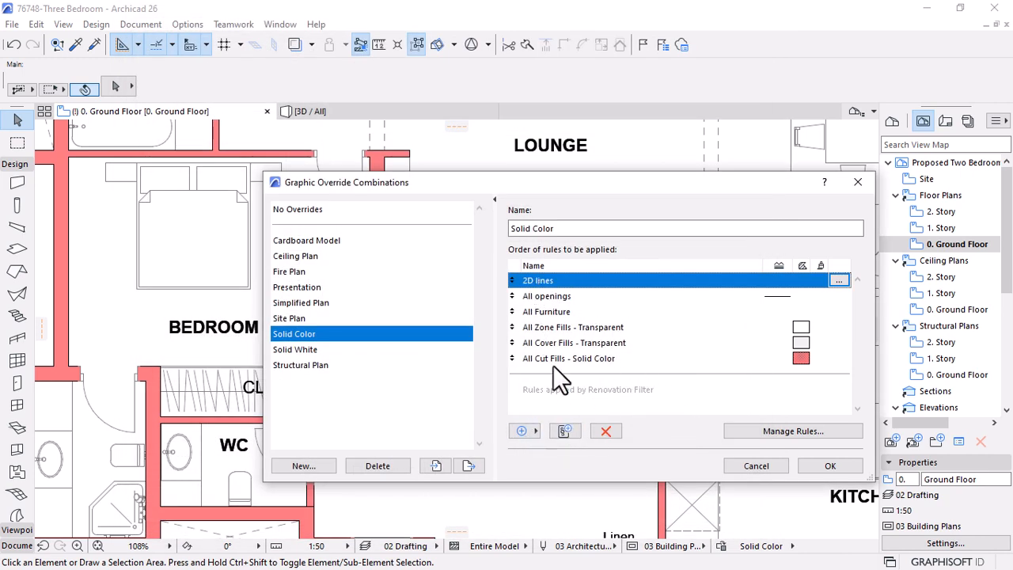
Add the Text Color rule to the Solid Color combination, move it to first in the order and apply it
click(523, 432)
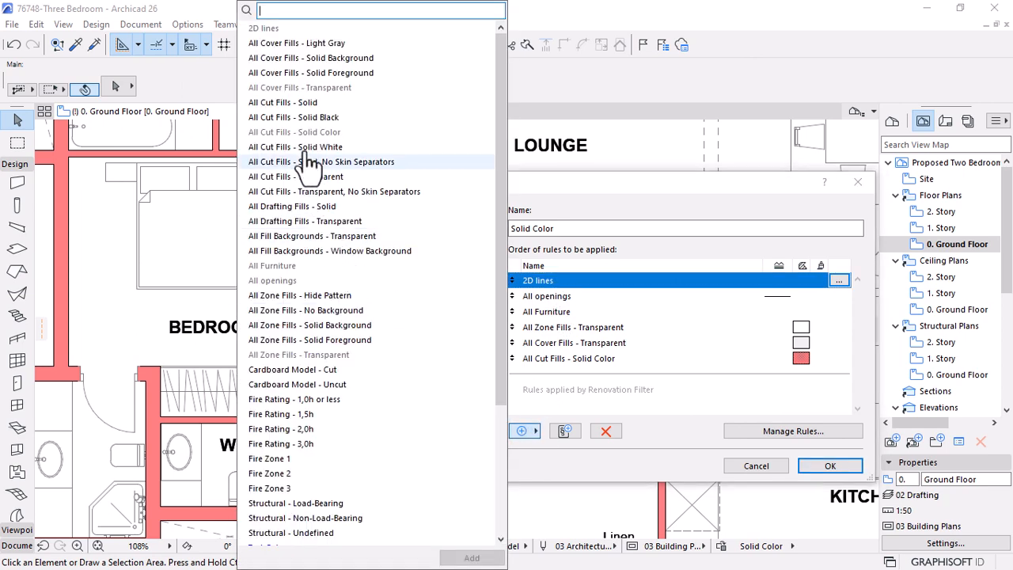
scroll(321, 222, down, 4)
click(269, 371)
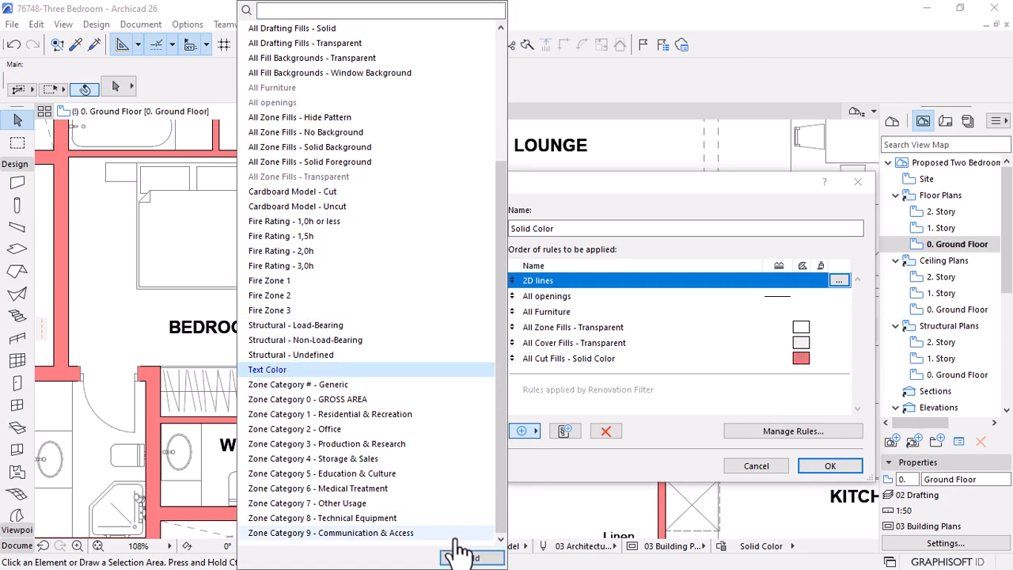
click(460, 555)
click(516, 374)
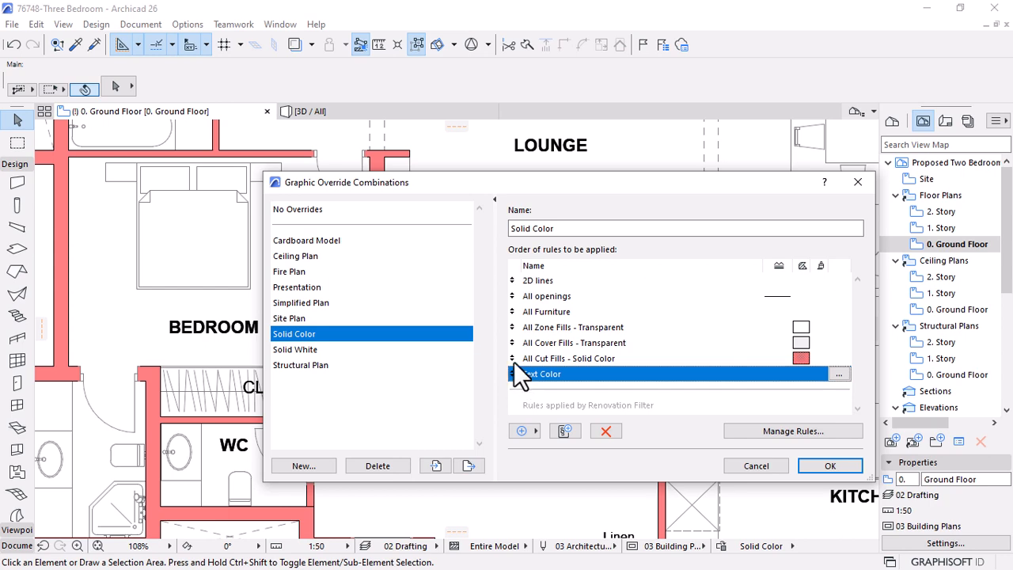
drag(514, 367, 522, 282)
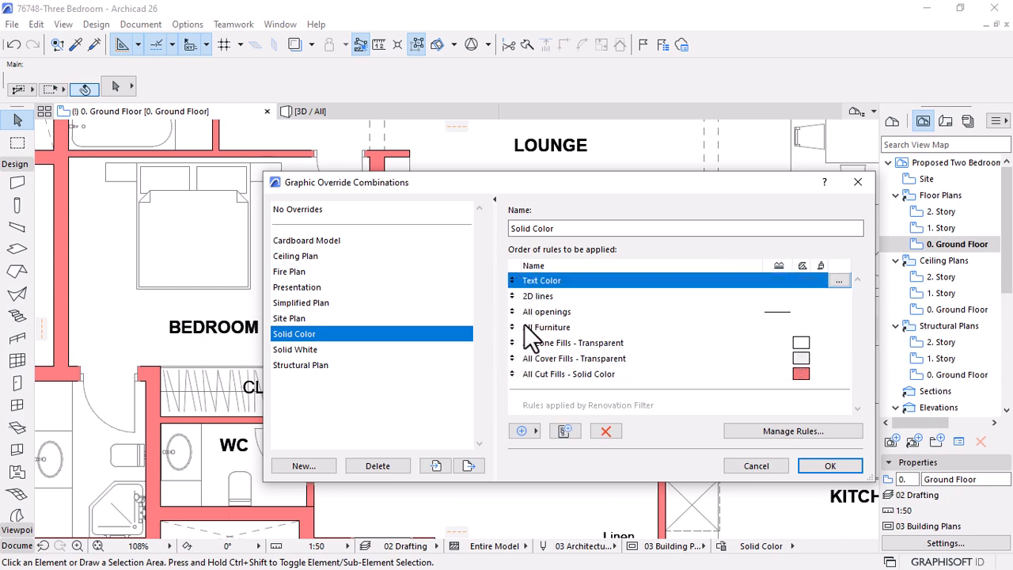
click(831, 465)
Turn on cover fills for the ground floor slab and set its cover fill to Hexagonal
scroll(630, 293, down, 2)
scroll(627, 294, down, 3)
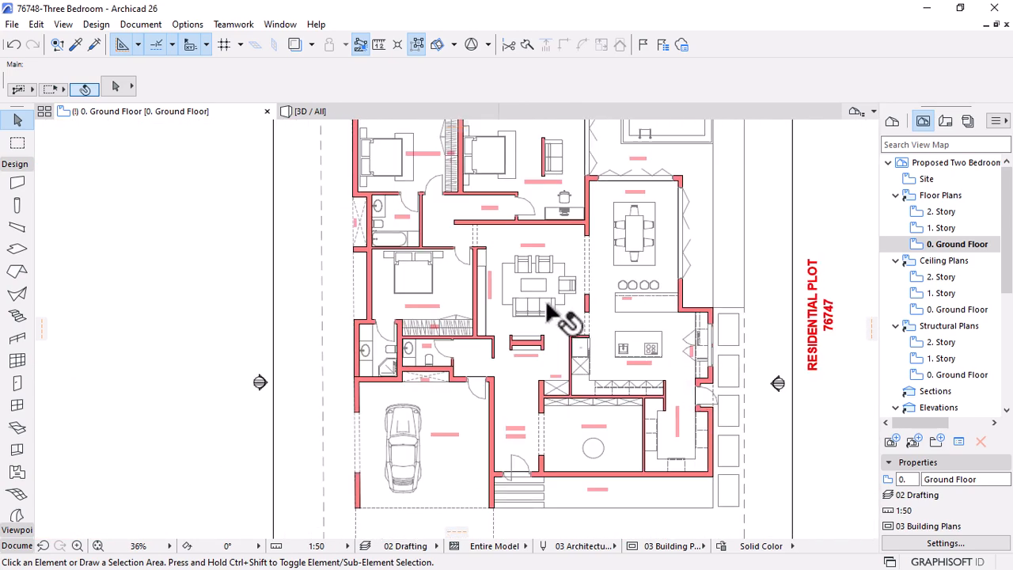
scroll(546, 303, down, 2)
scroll(691, 281, up, 2)
scroll(548, 337, up, 2)
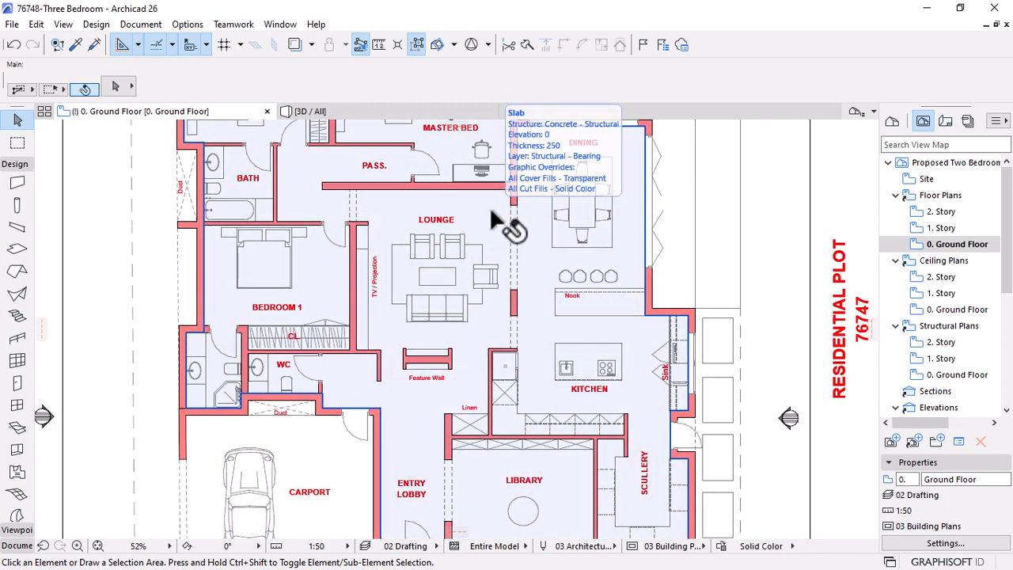
click(490, 209)
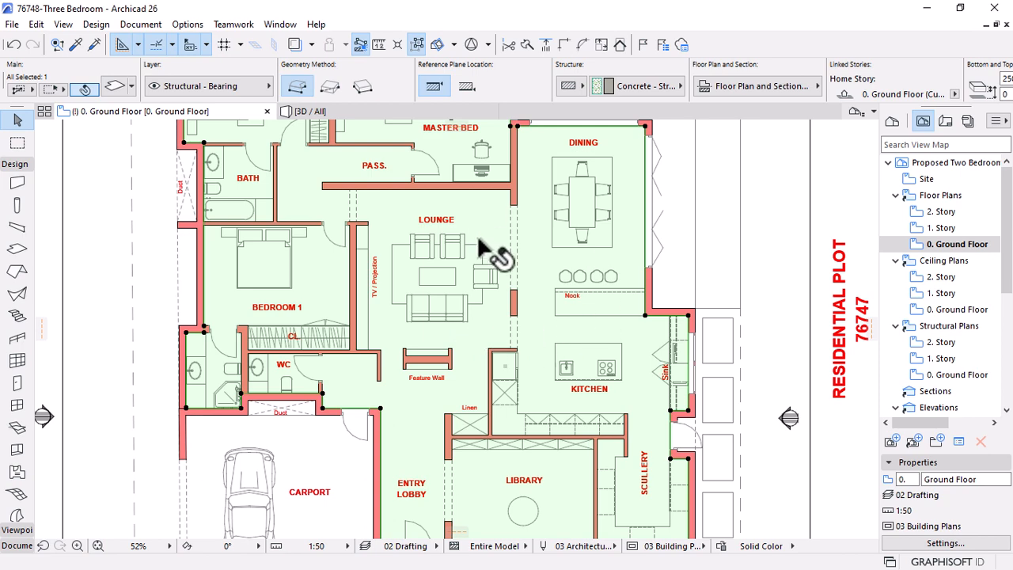
scroll(480, 332, down, 5)
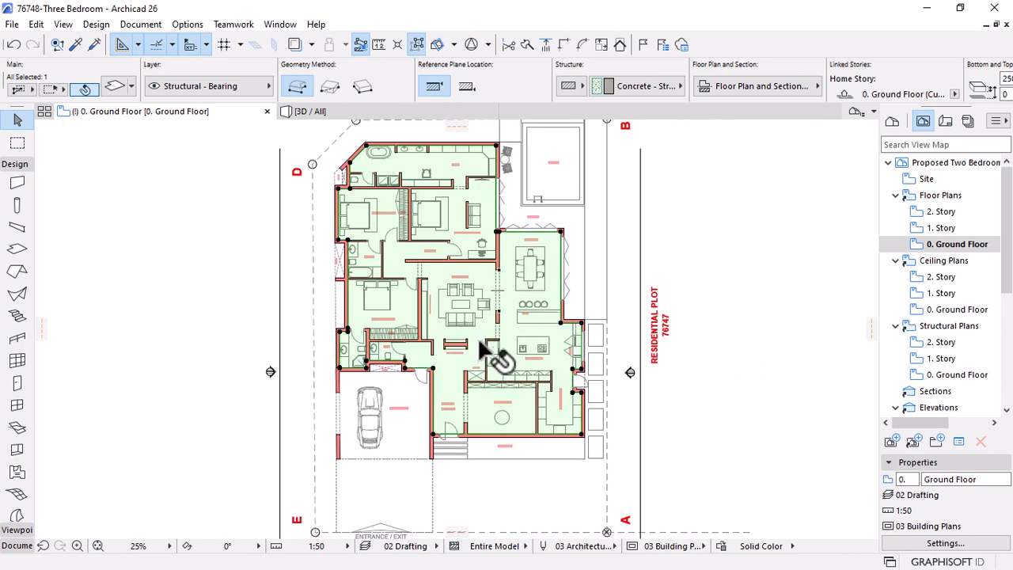
scroll(405, 354, up, 1)
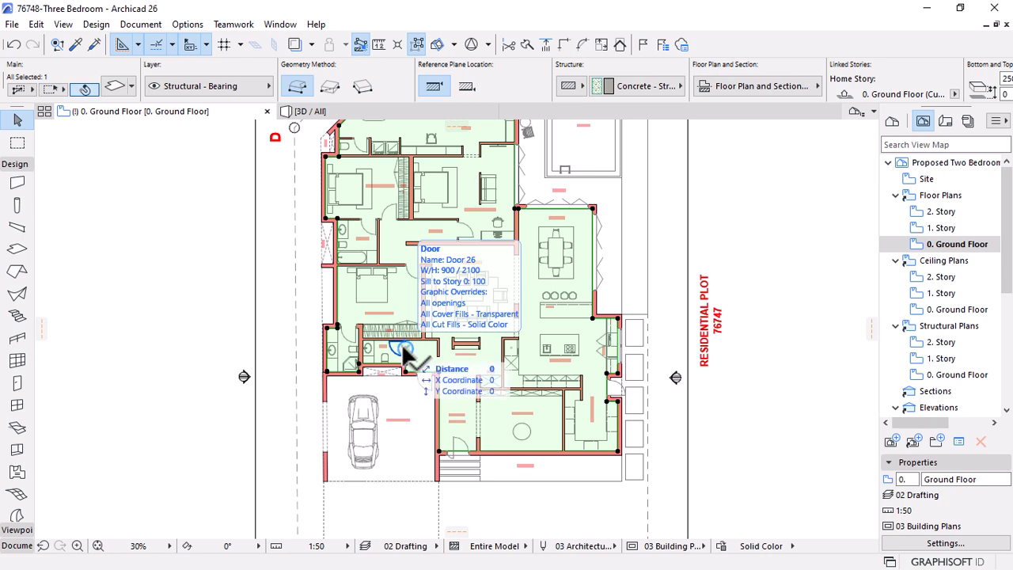
scroll(298, 323, up, 1)
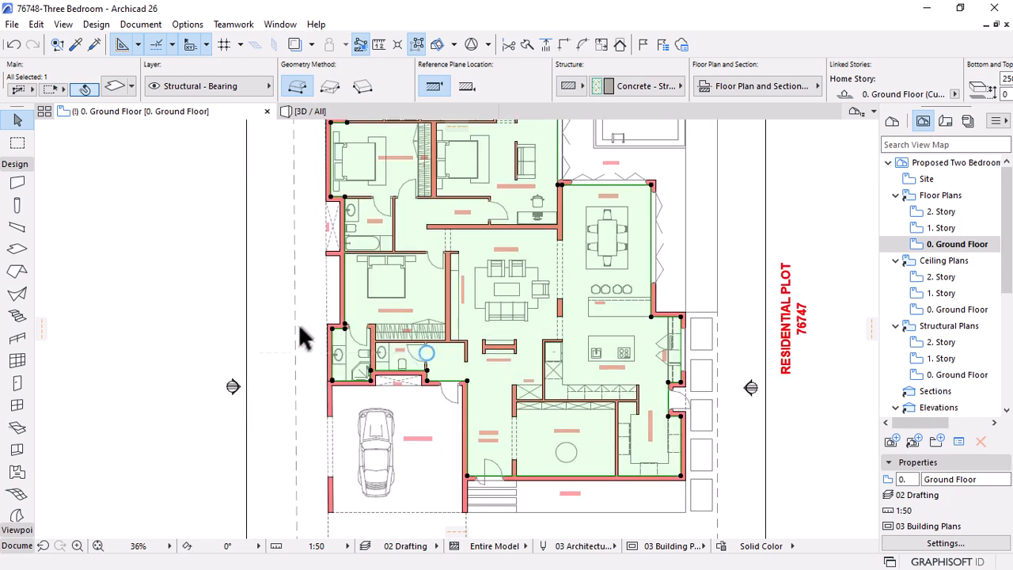
click(757, 85)
click(608, 247)
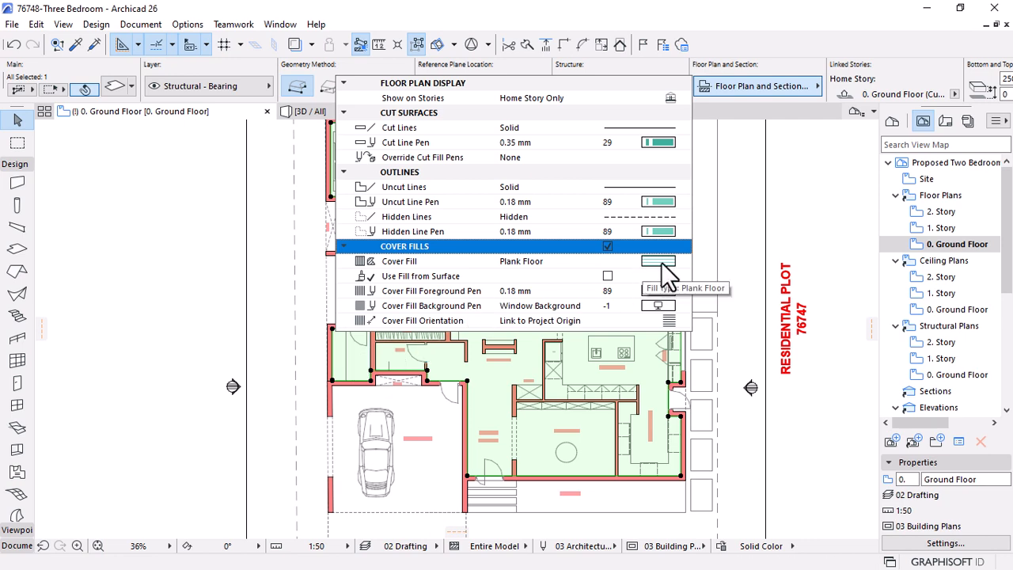
click(661, 262)
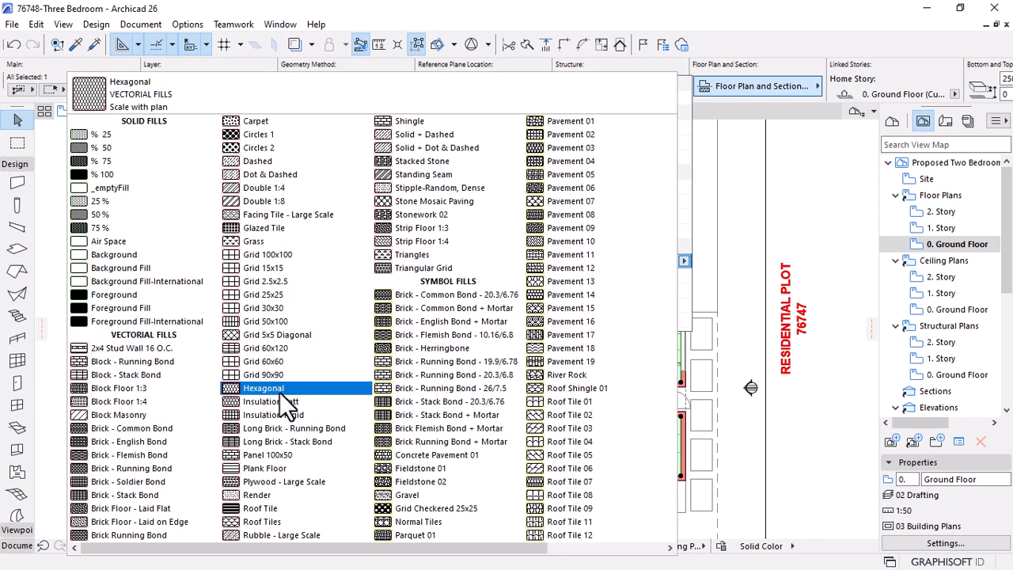
click(279, 389)
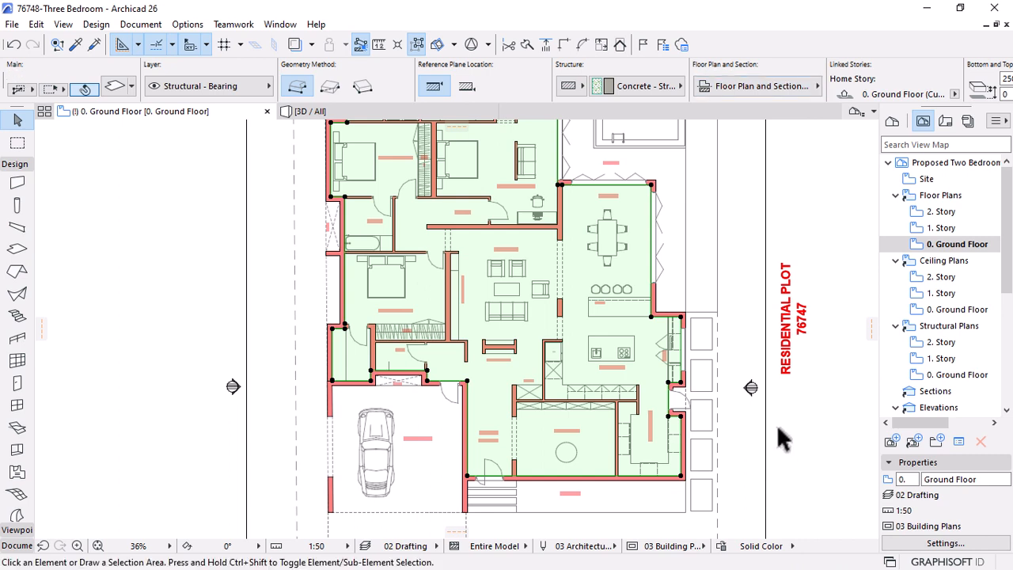
click(752, 407)
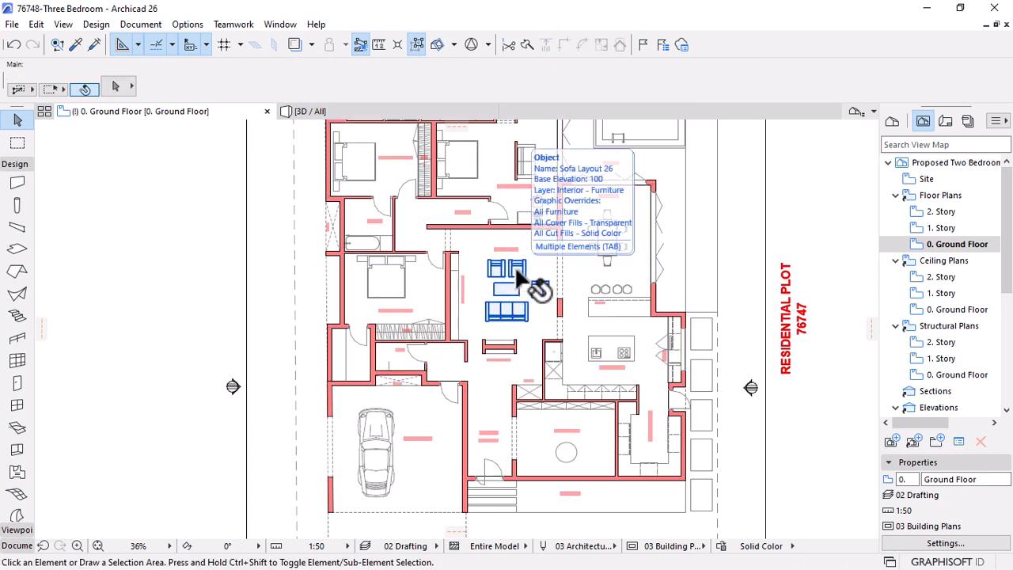
Display the plan with No Overrides to check the slab's hatch, and return to the Solid Color override combination
click(751, 545)
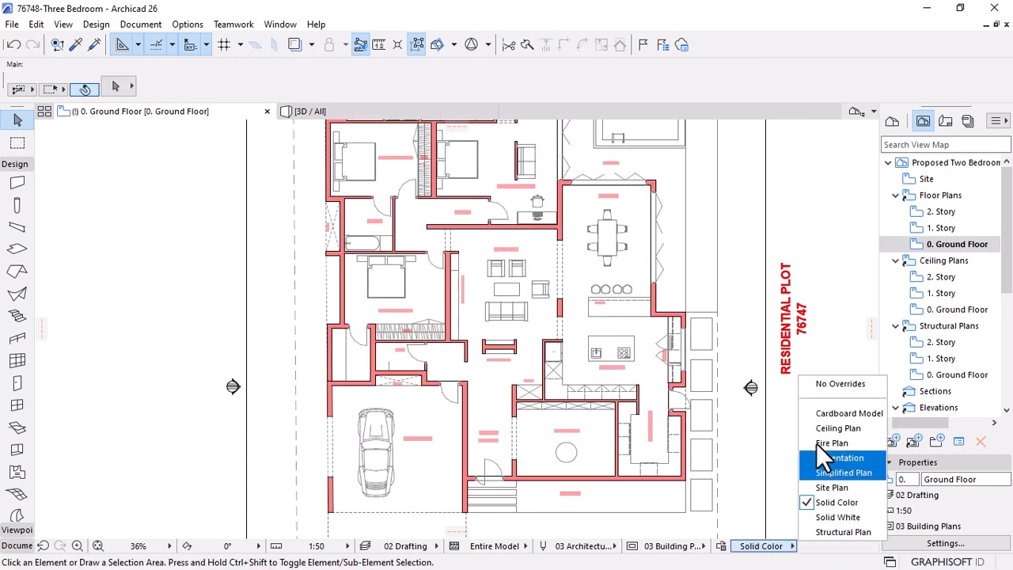
click(844, 386)
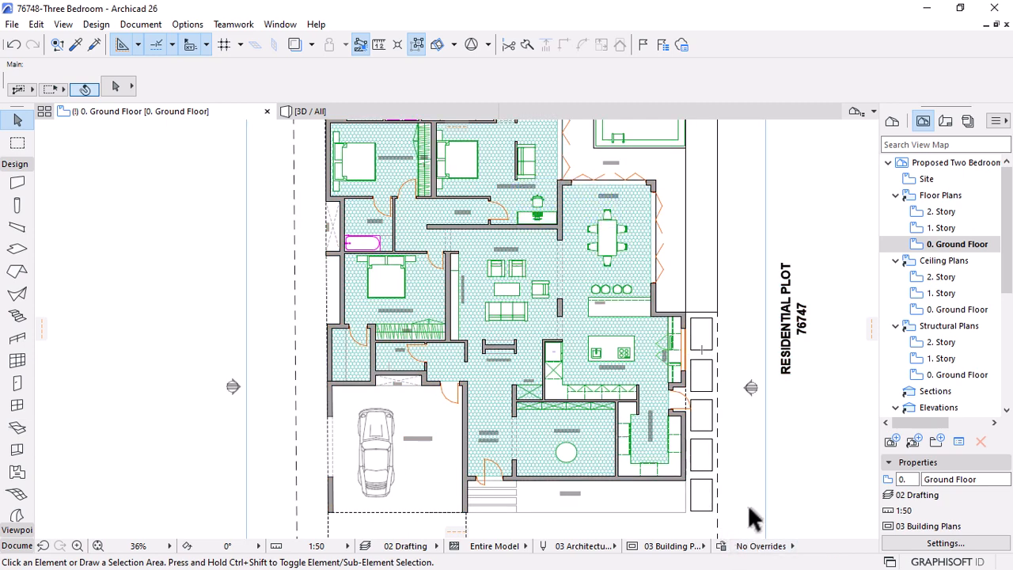
scroll(721, 519, down, 1)
click(756, 546)
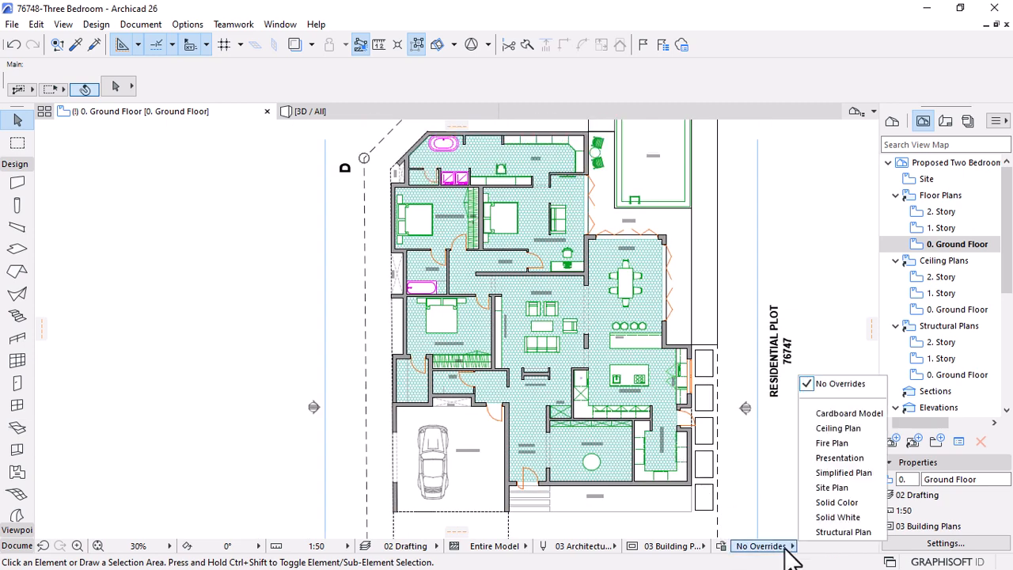
click(835, 502)
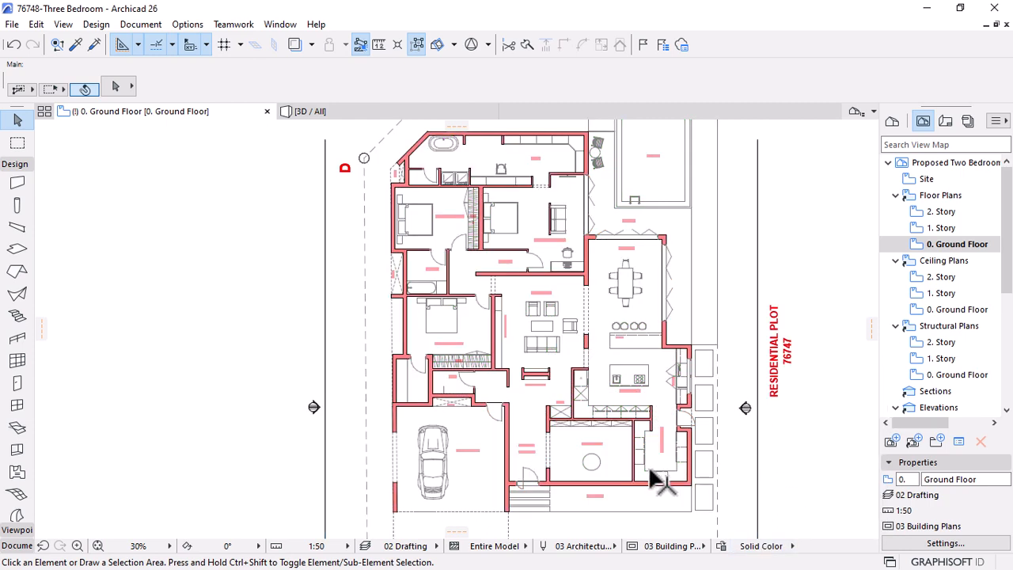
scroll(625, 435, up, 3)
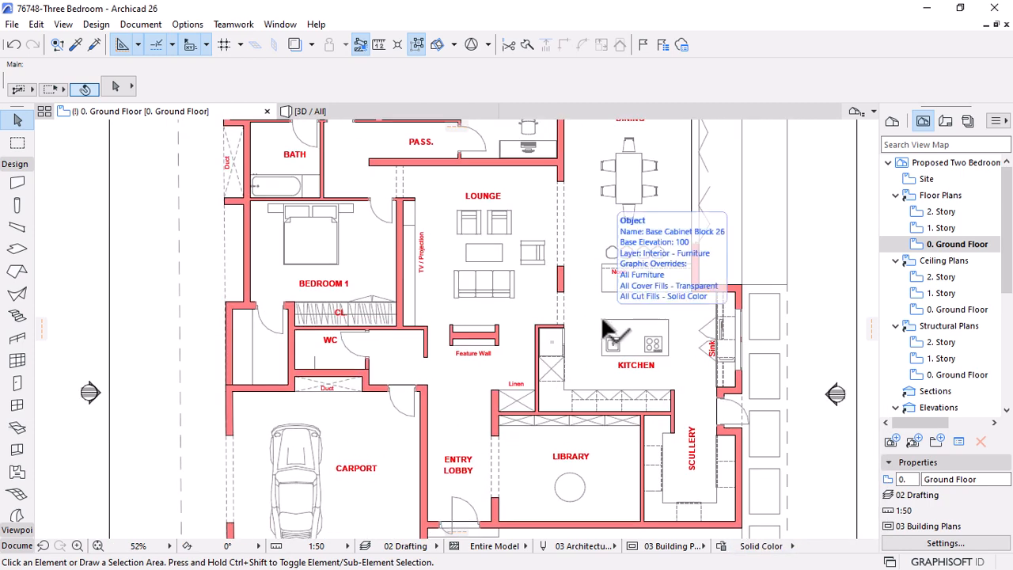
Create a new graphic override rule named Slab Cover Fill and save it
click(722, 546)
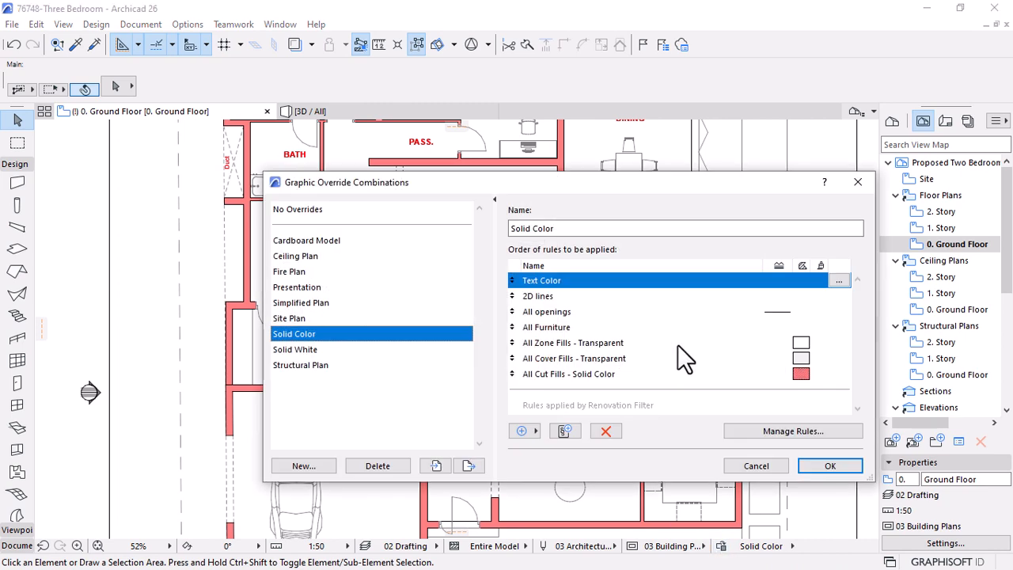
click(775, 436)
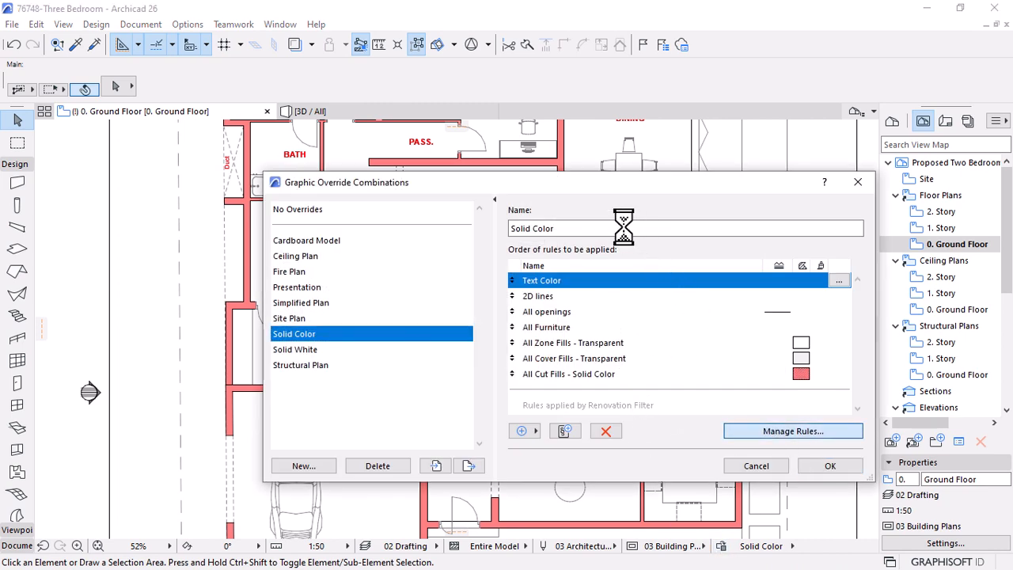
drag(430, 17, 731, 17)
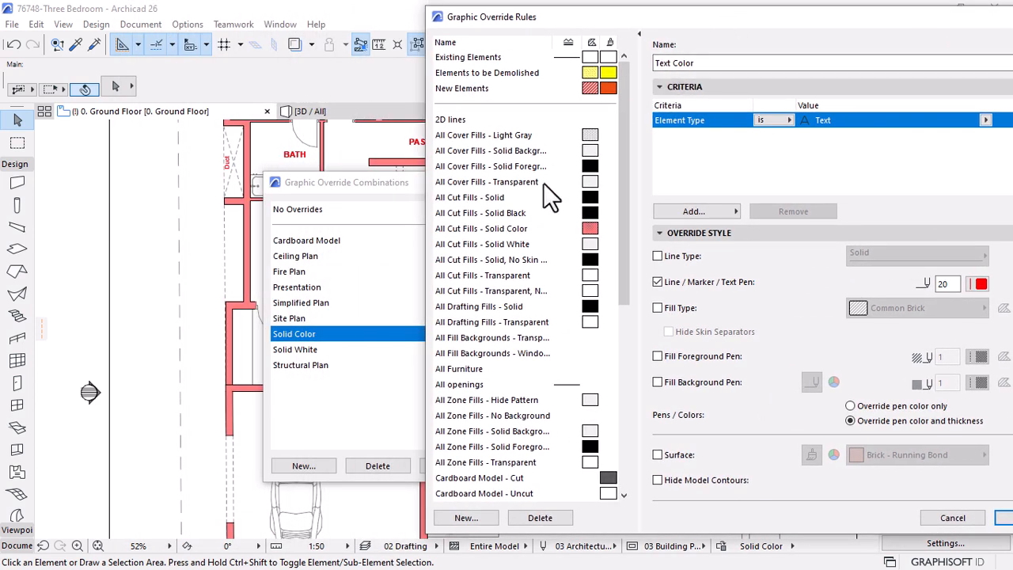
click(467, 518)
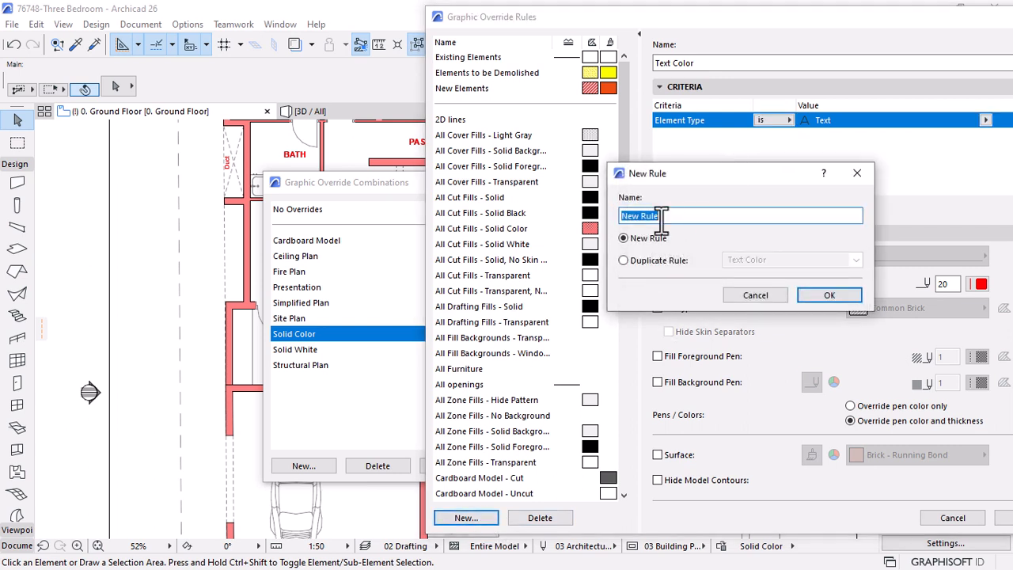
text(Slab Cpover Fill)
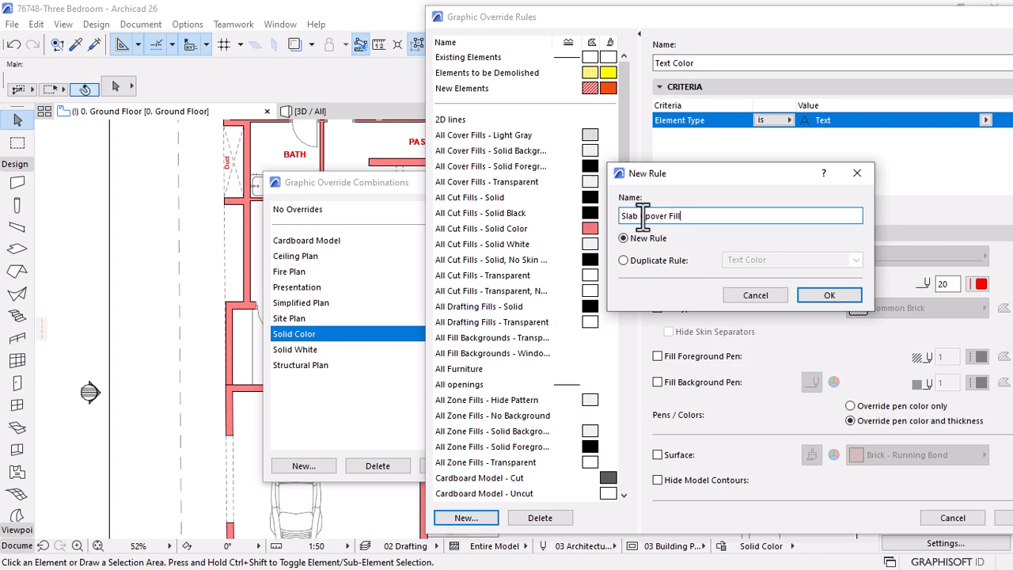
drag(645, 216, 652, 216)
key(Delete)
click(833, 298)
drag(880, 23, 710, 48)
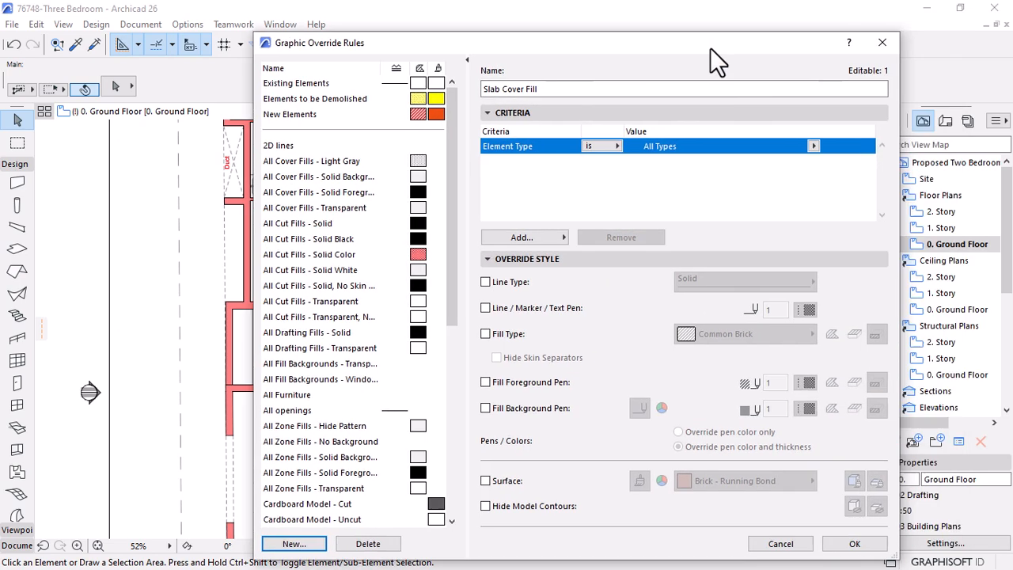
click(667, 526)
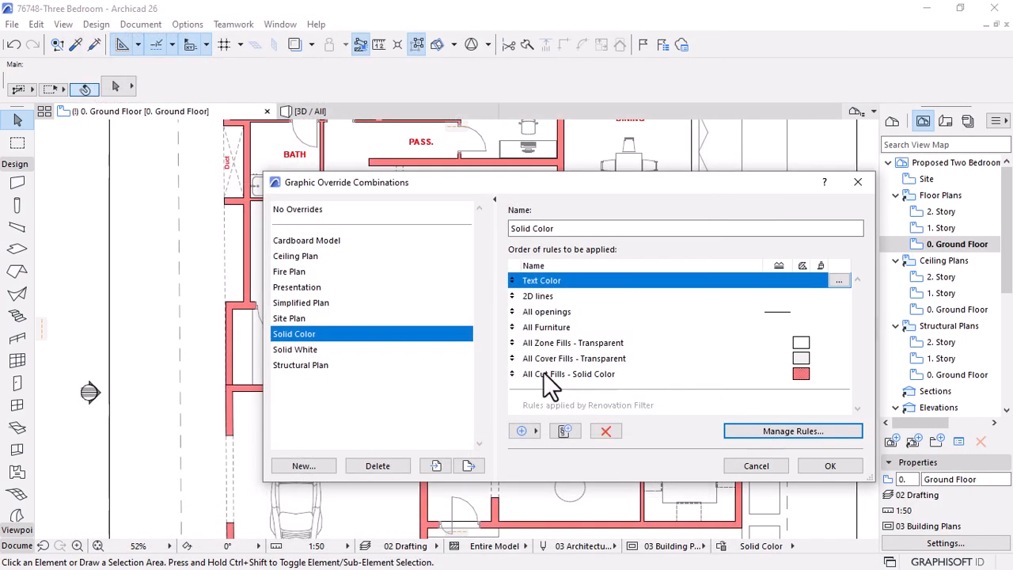
Add the All Cover Fills - Light Gray rule to the Solid Color combination, directly above All Zone Fills - Transparent, and apply it
click(535, 429)
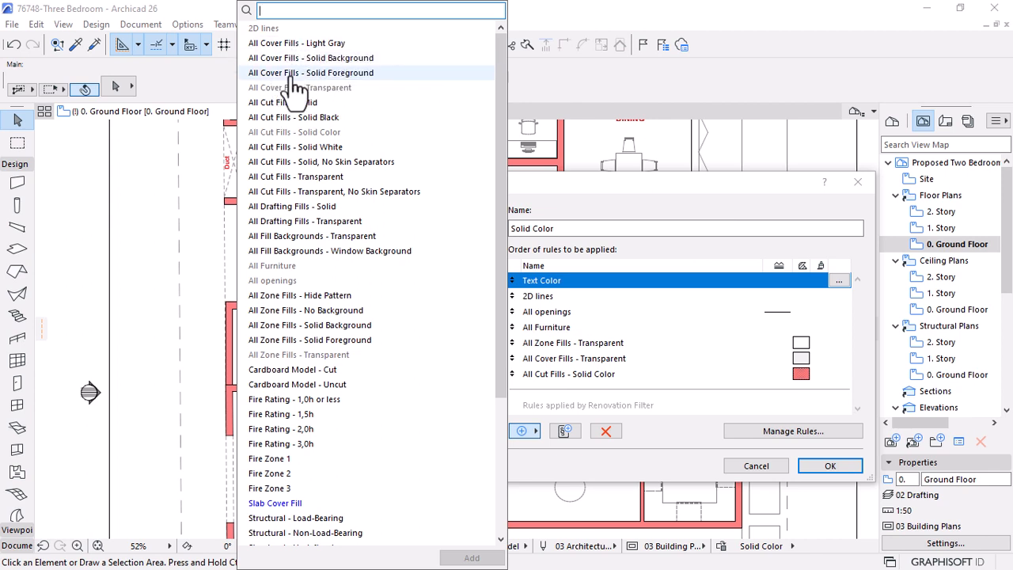
click(317, 43)
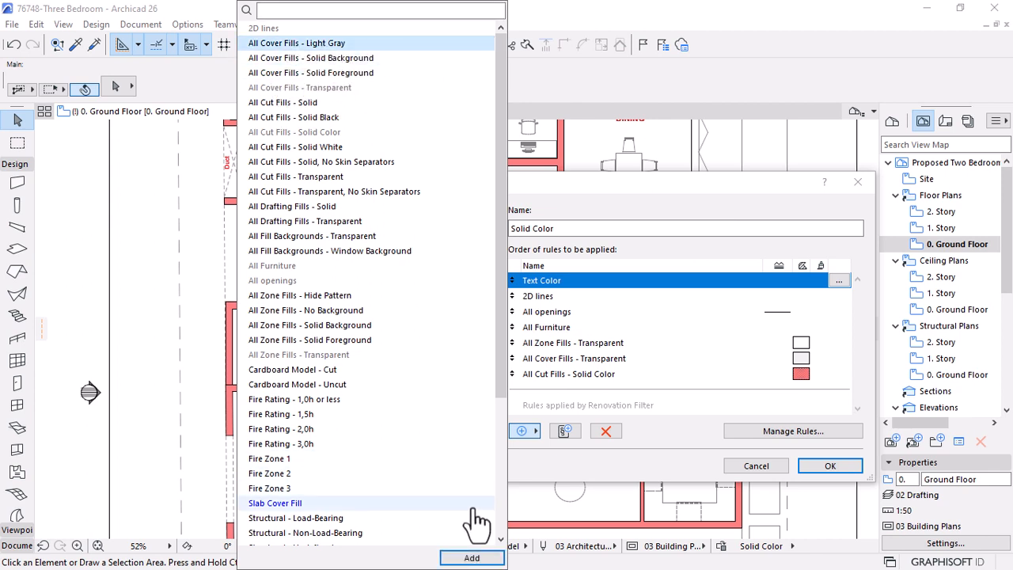
click(472, 557)
click(528, 387)
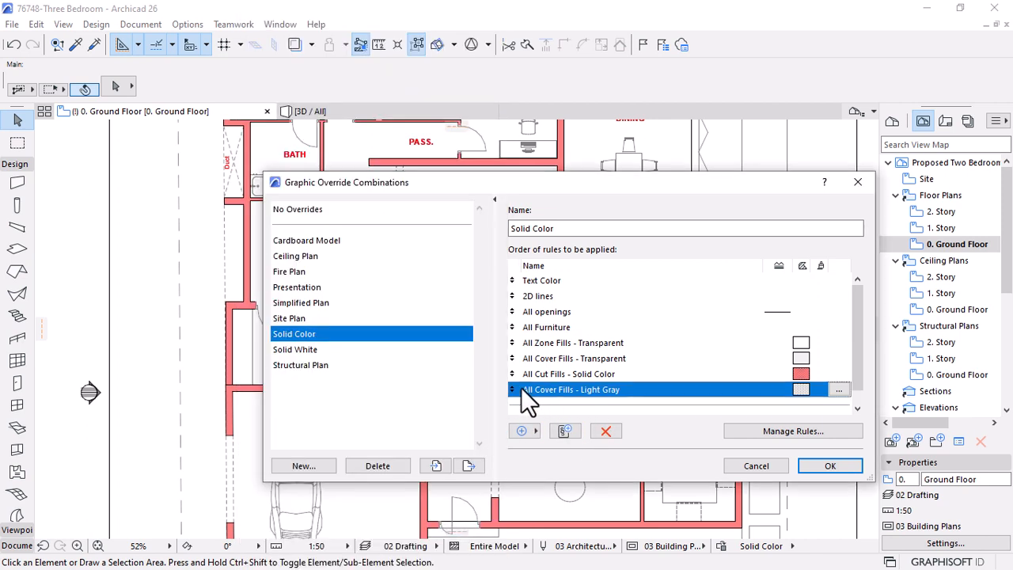
drag(530, 385, 530, 342)
click(827, 466)
scroll(652, 443, down, 5)
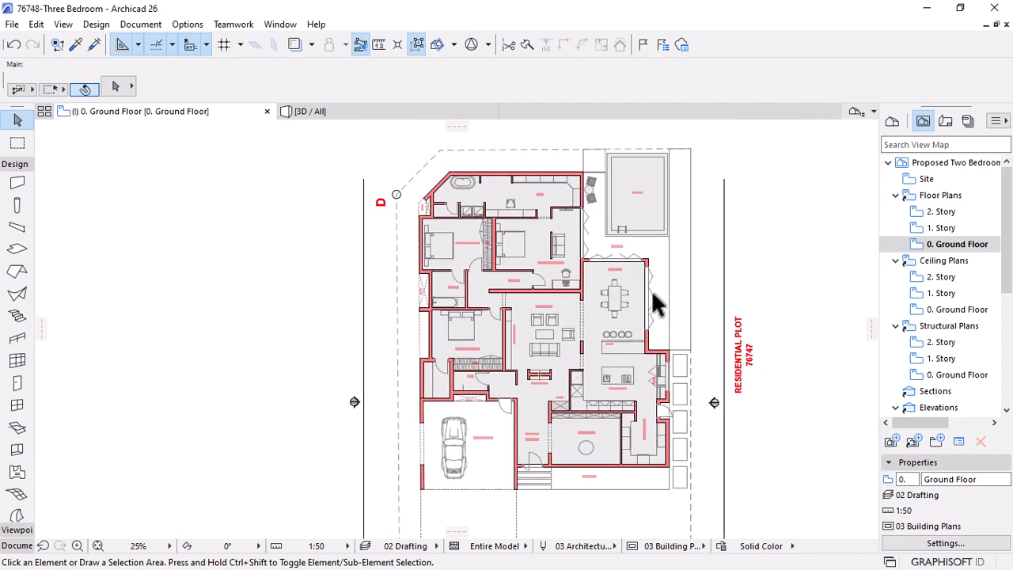
scroll(538, 226, up, 2)
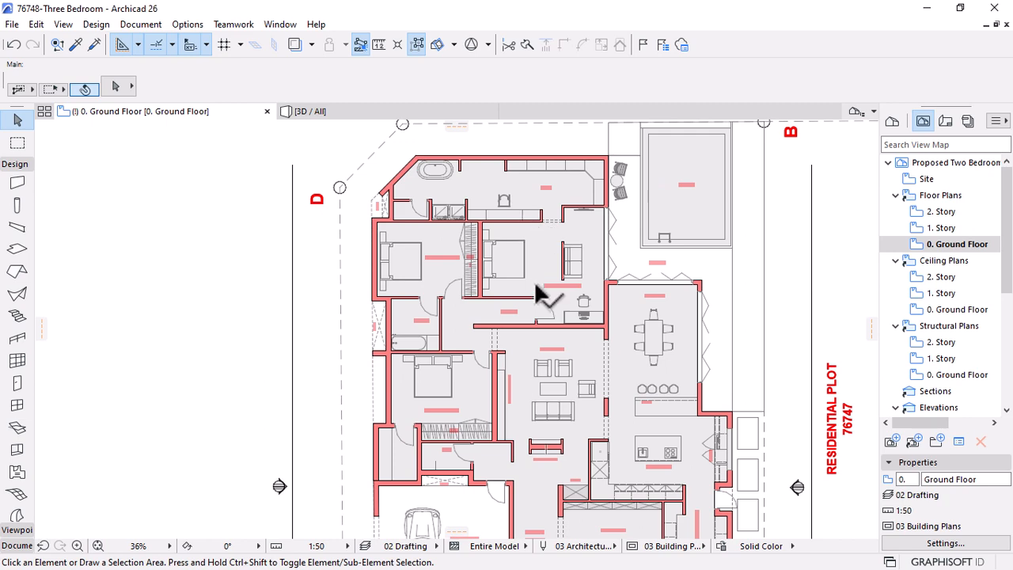
Remove the All Cover Fills - Light Gray rule from the Solid Color combination
click(722, 546)
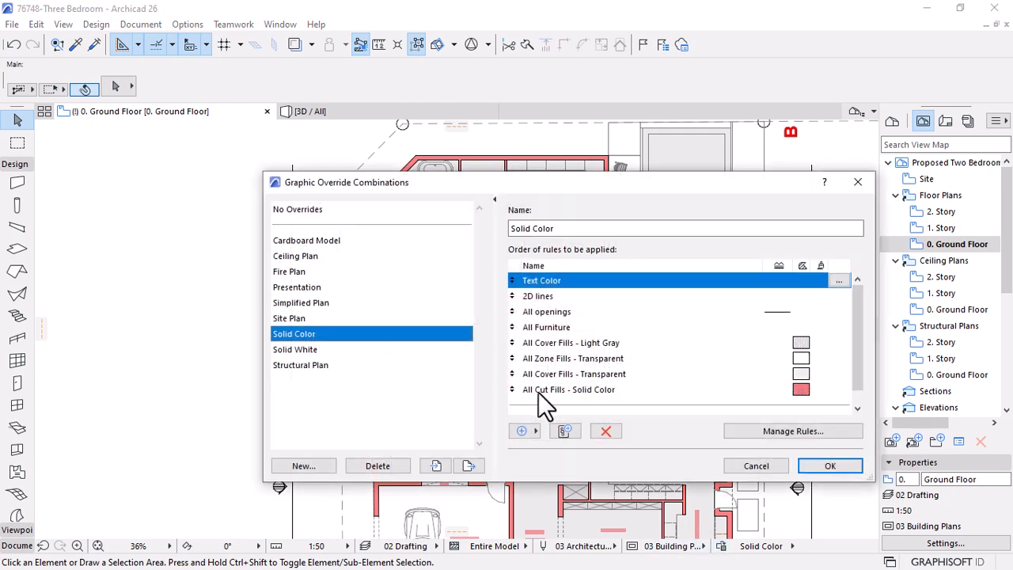
click(554, 346)
click(606, 430)
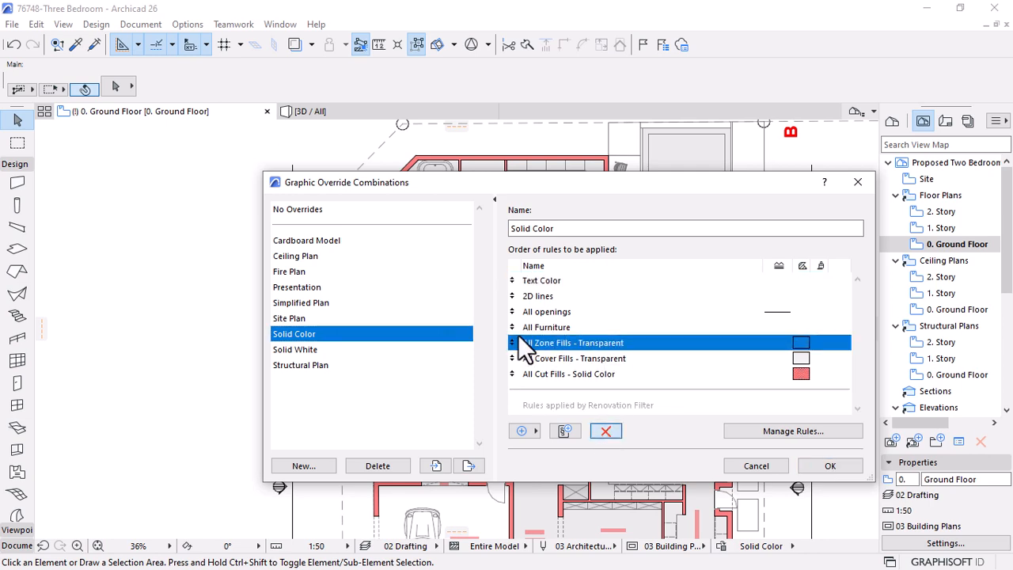
Open the Slab Cover Fill graphic override rule for editing and set its element type criterion to Slab
click(807, 431)
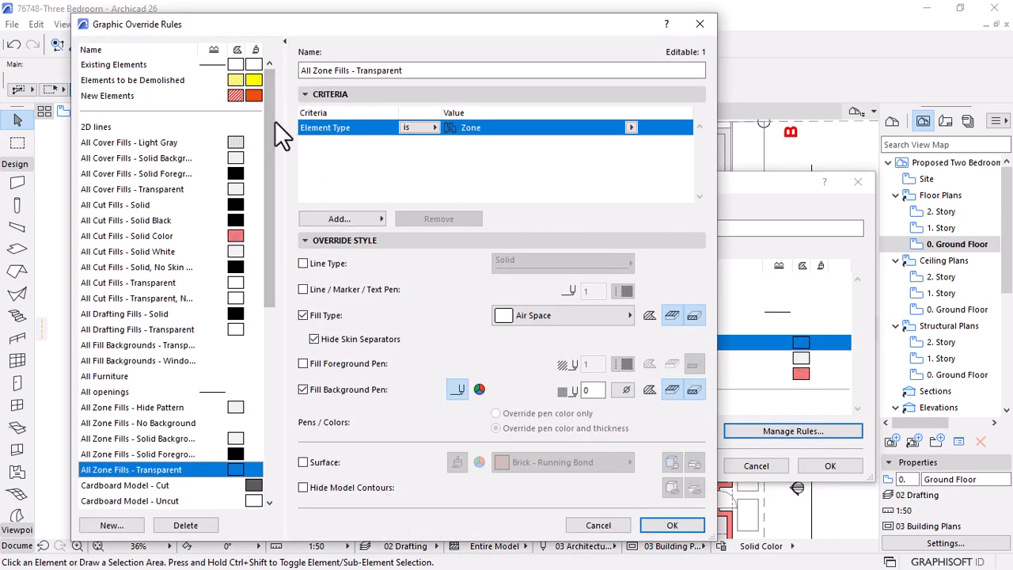
drag(270, 122, 261, 363)
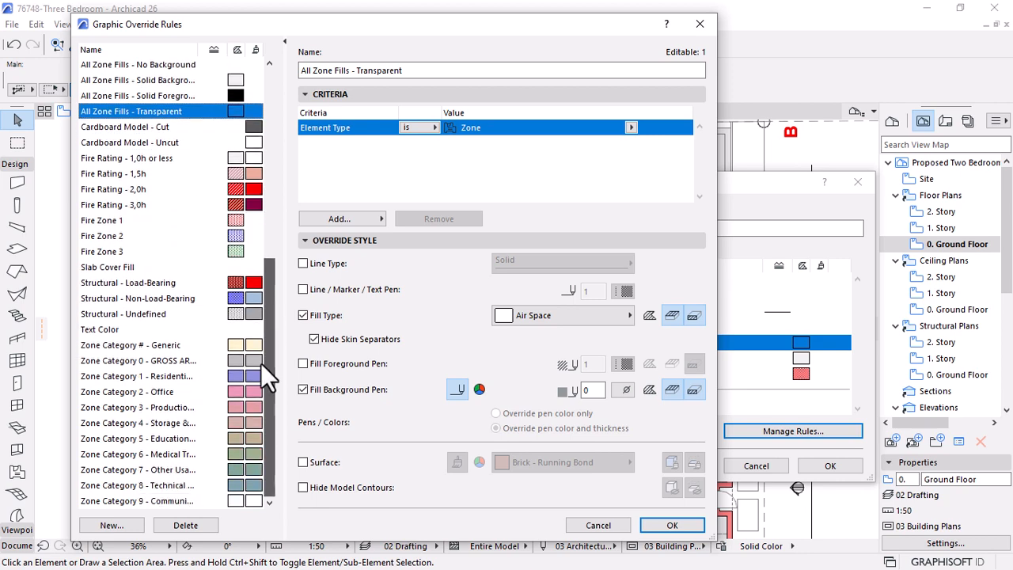
drag(247, 297, 277, 162)
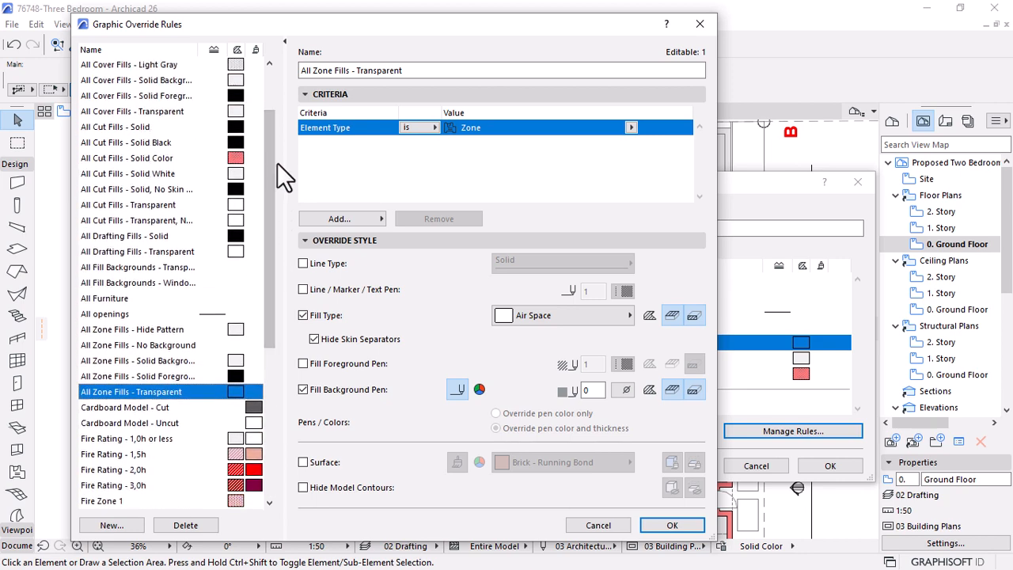
key(s)
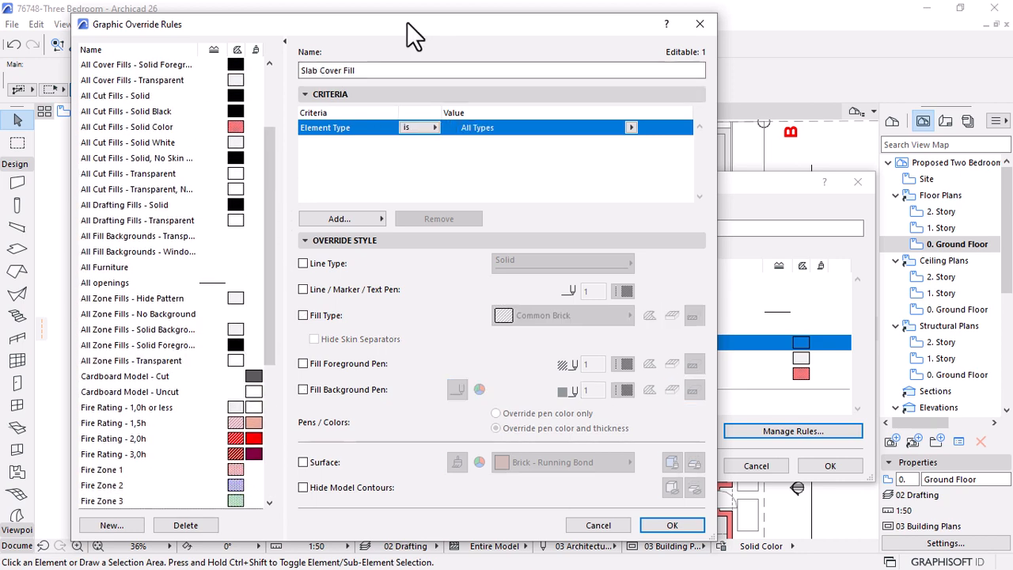
drag(413, 32, 597, 21)
scroll(440, 263, down, 2)
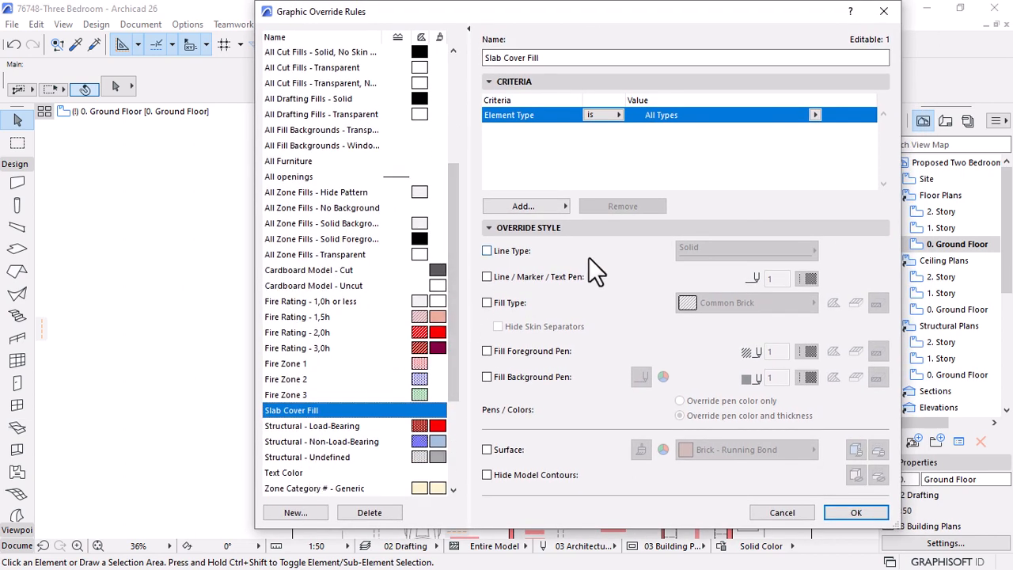
click(815, 115)
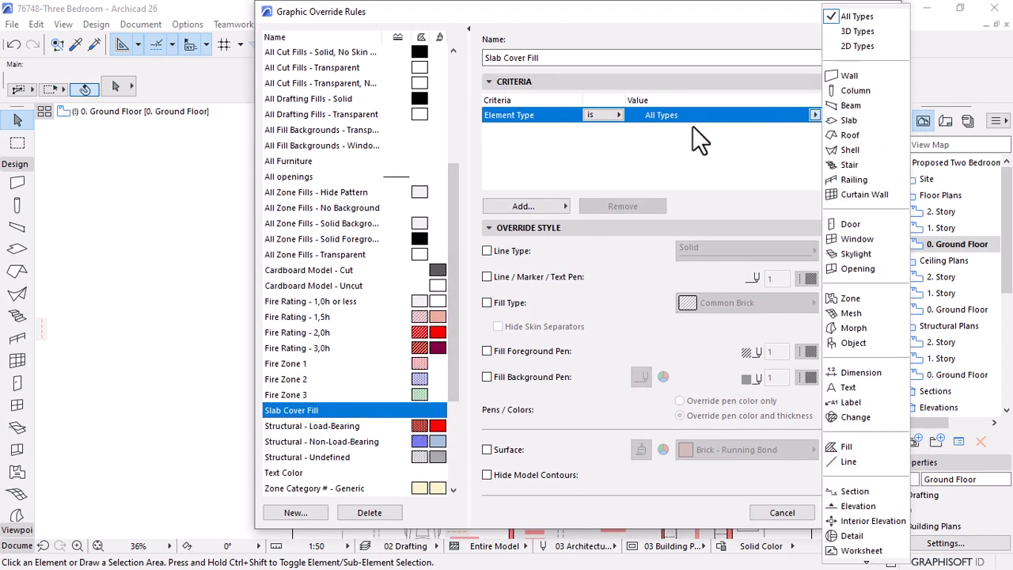
click(844, 124)
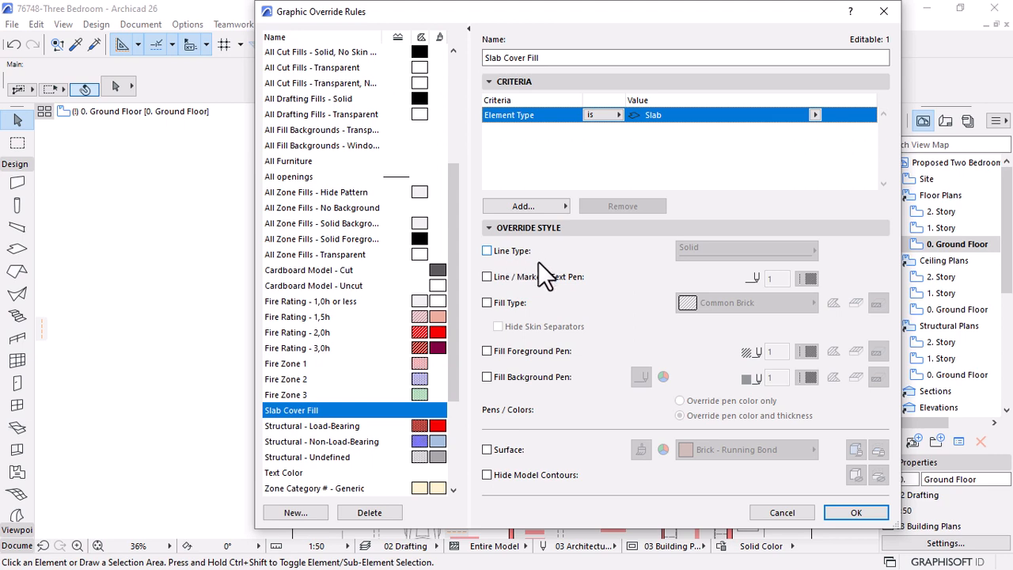
Override the rule's fill type with Wooden Plank Vertical - 10 and apply it to drafting and cover fills instead of cut fills
click(509, 302)
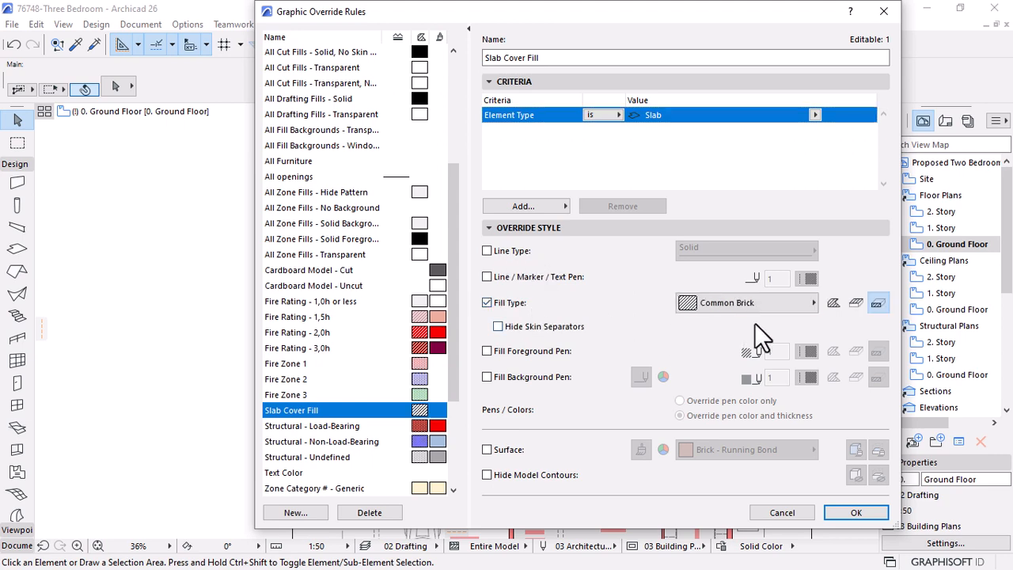
click(761, 304)
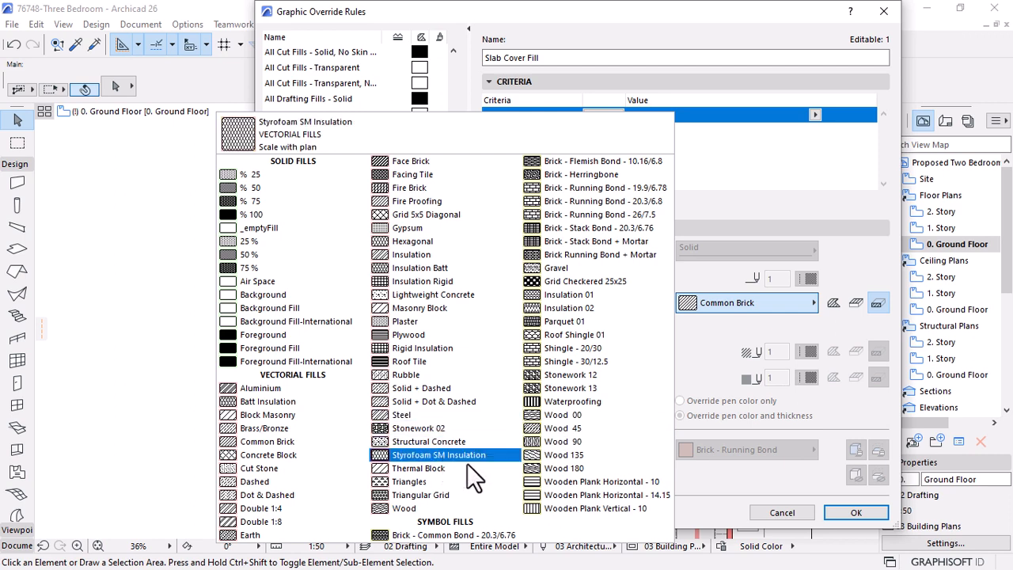
click(549, 513)
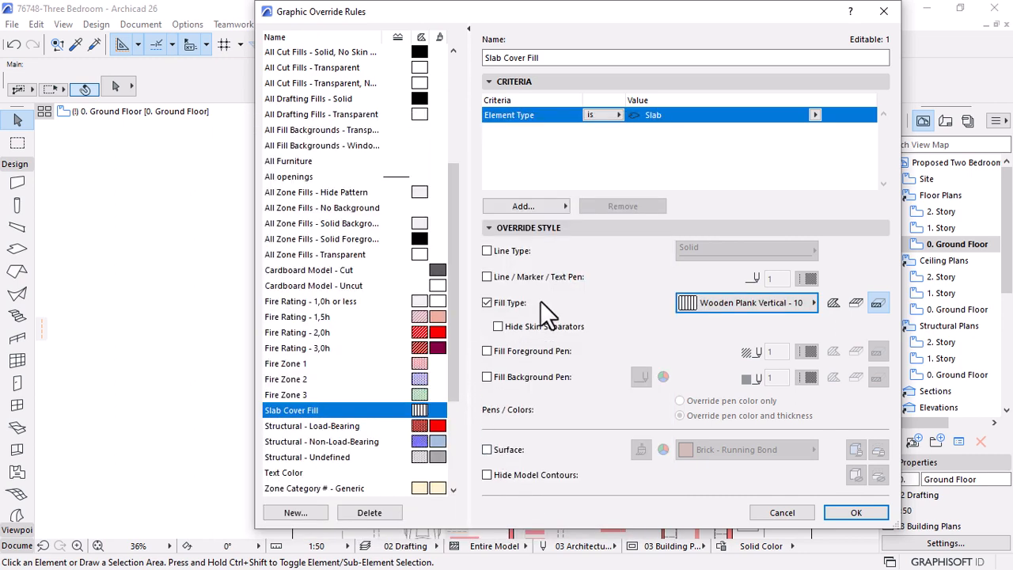
click(833, 308)
click(879, 305)
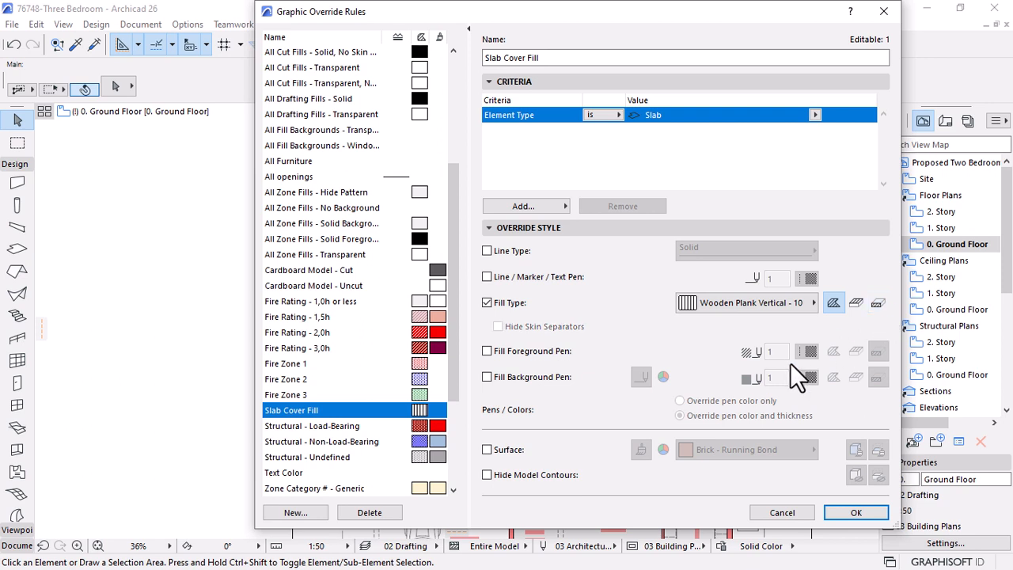
click(850, 305)
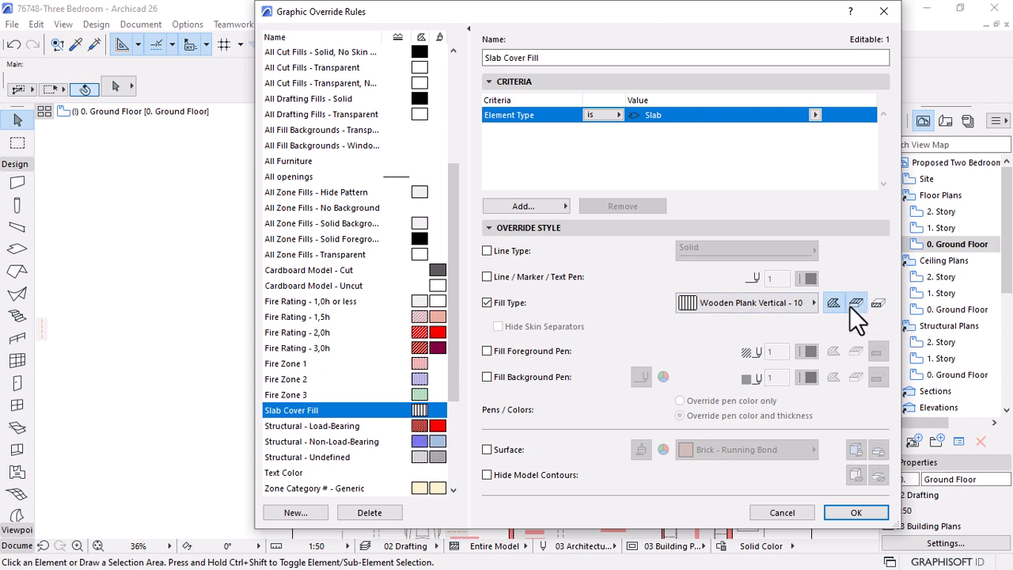
Set the Slab Cover Fill rule's fill type to Grid 60x60 and save the rule
click(750, 306)
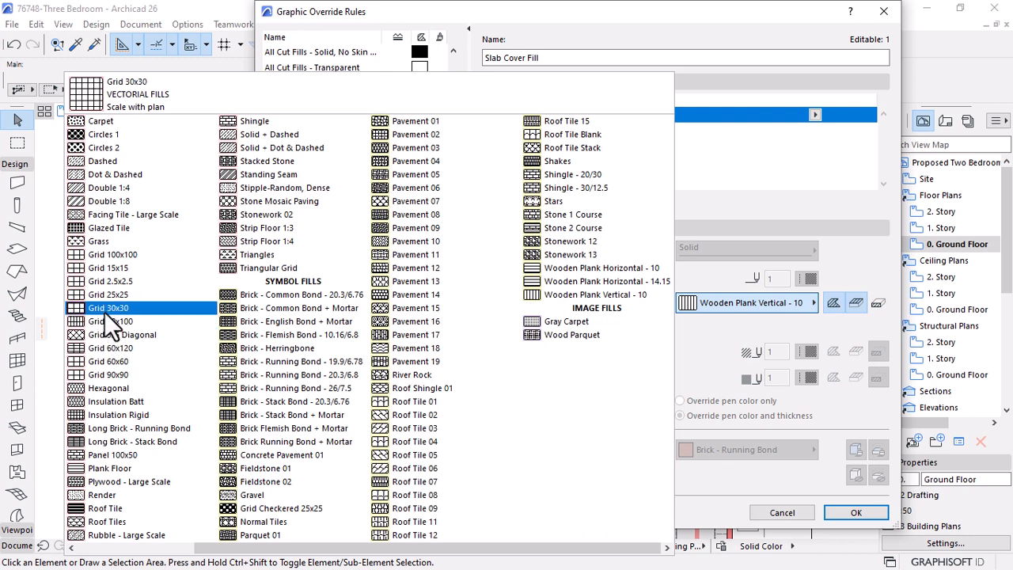
click(114, 359)
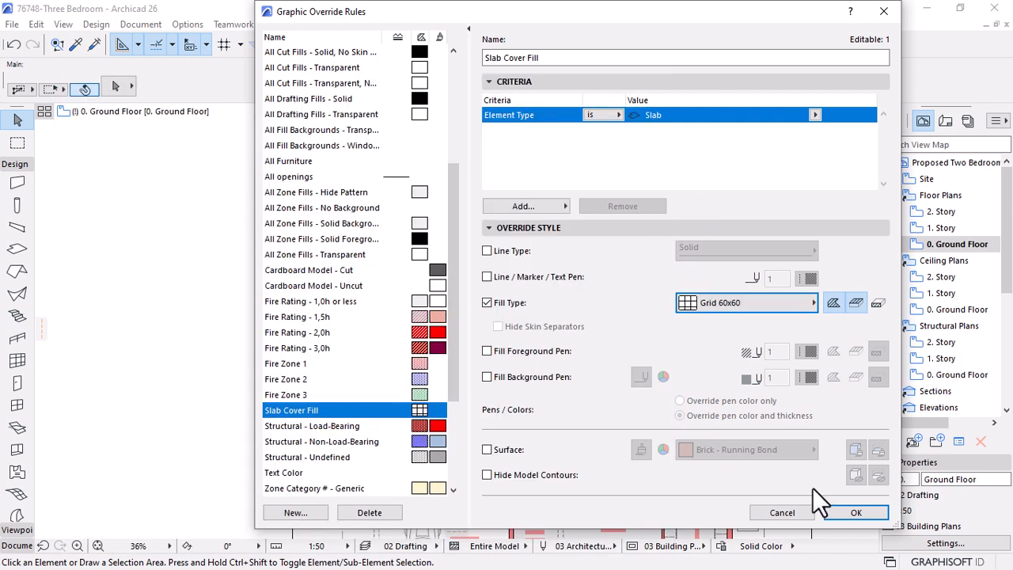
click(851, 514)
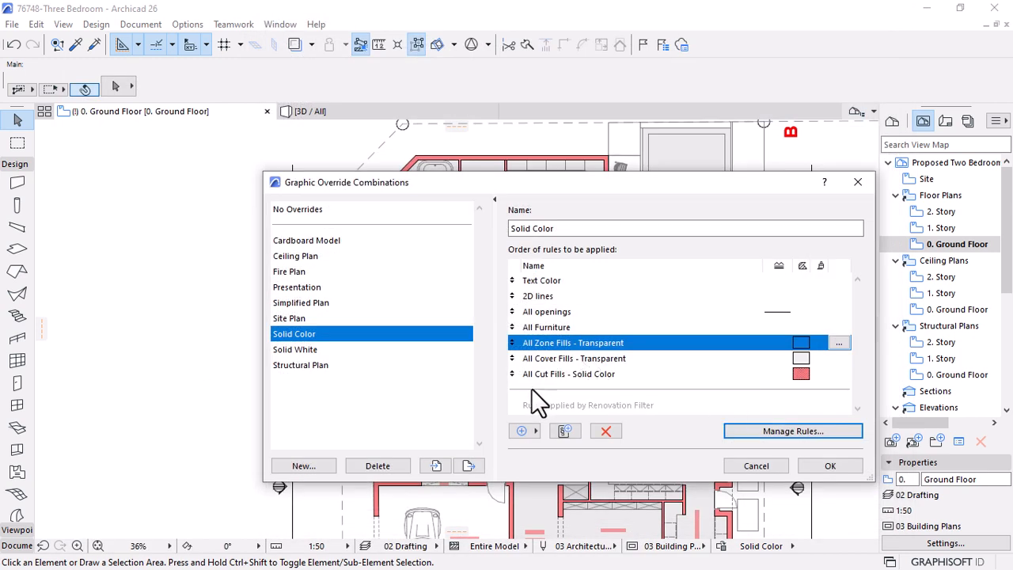
Add the Slab Cover Fill rule to the Solid Color combination, directly above All Zone Fills - Transparent, and apply it
click(522, 431)
scroll(362, 384, down, 3)
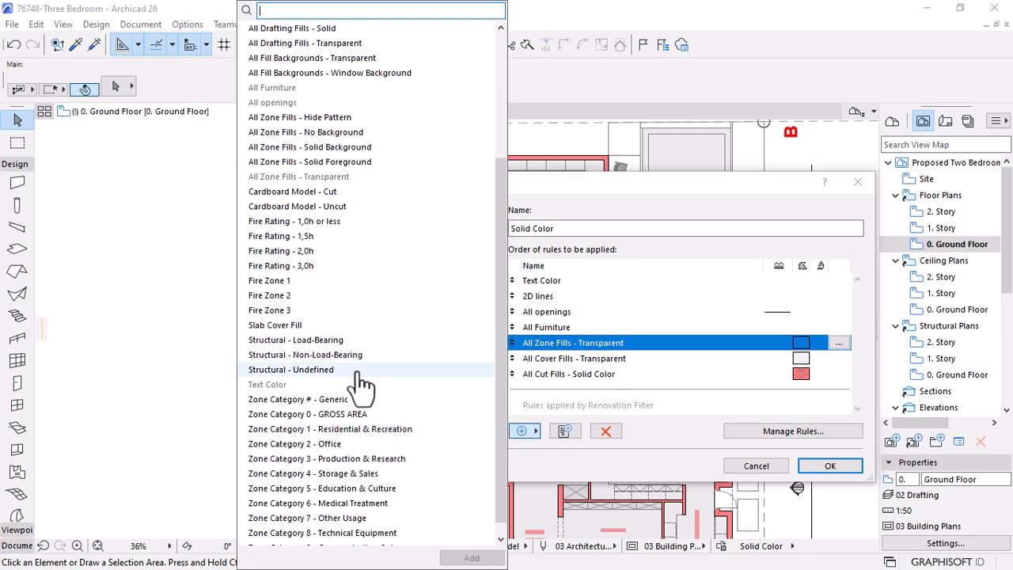
scroll(356, 385, up, 4)
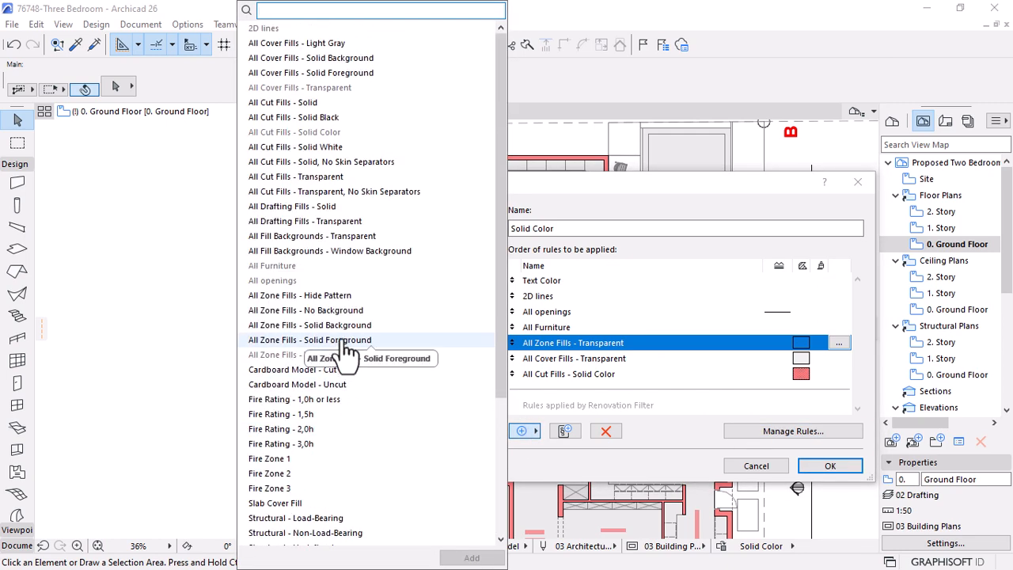
scroll(349, 353, down, 3)
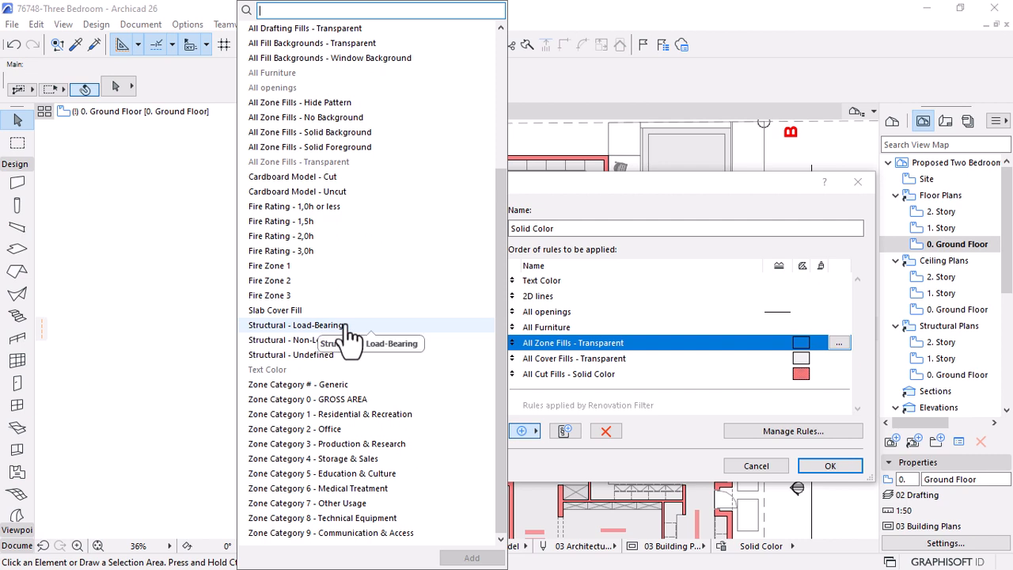
text(s)
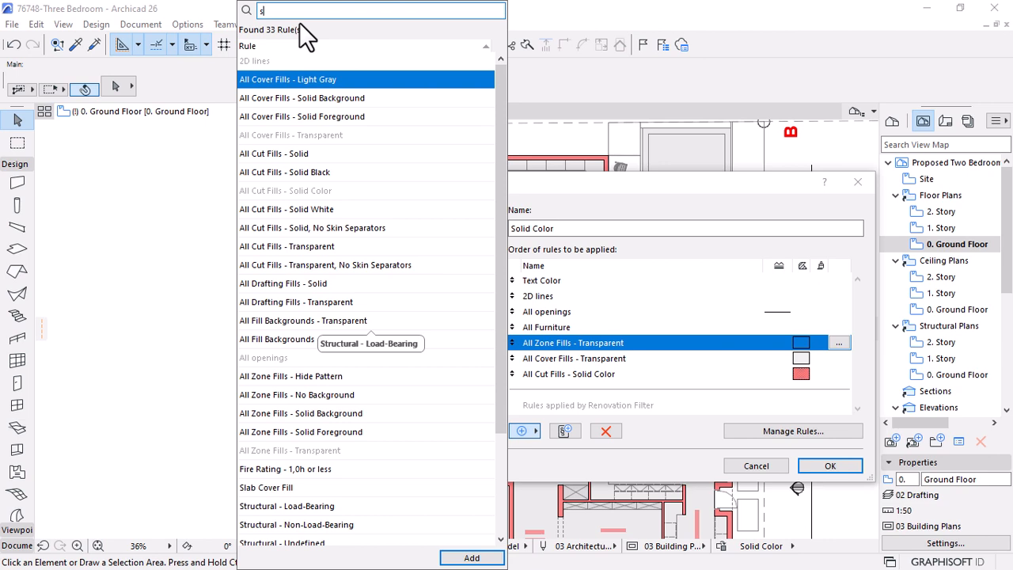
text(l)
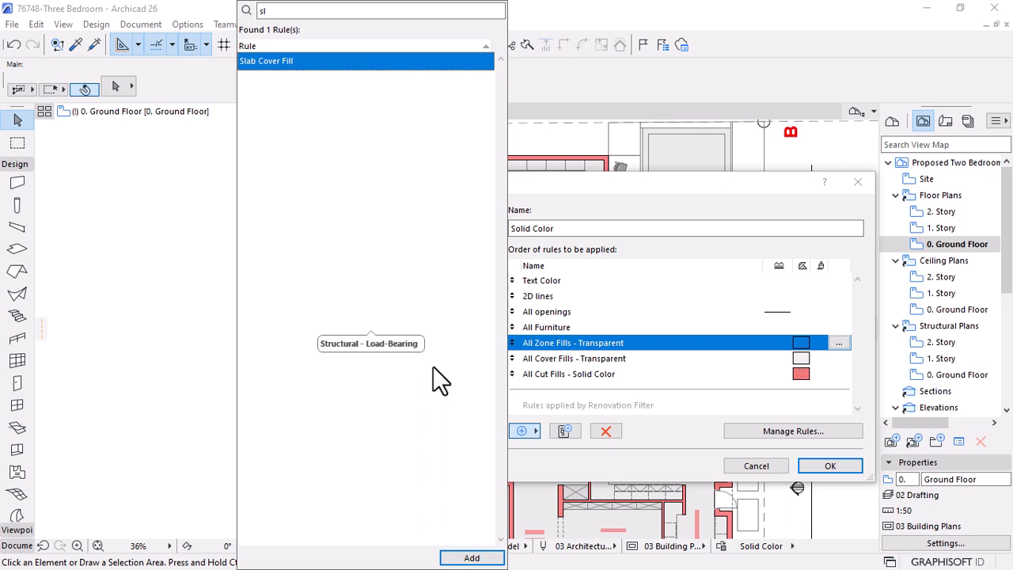
click(472, 558)
drag(510, 391, 515, 339)
click(832, 466)
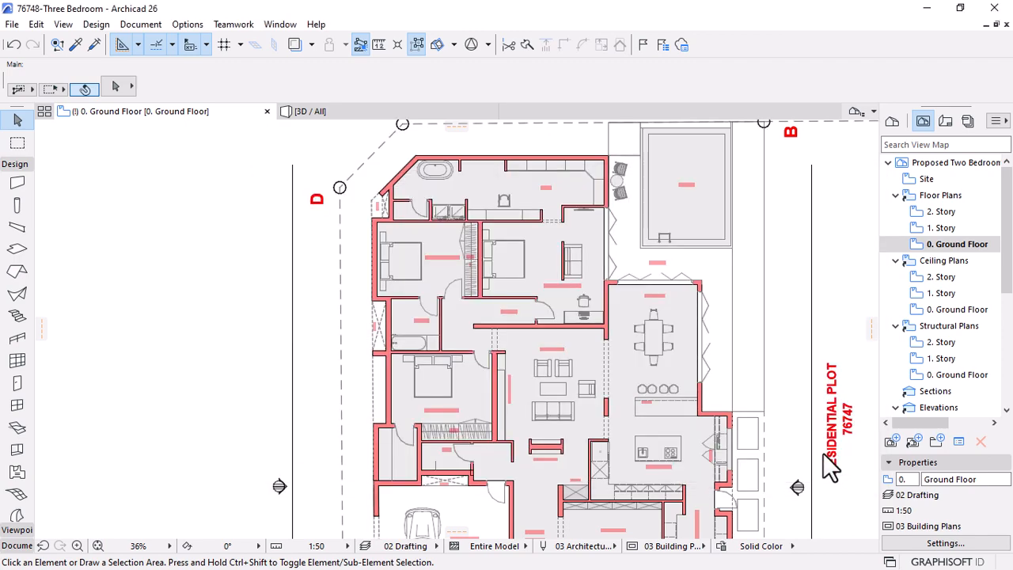
Override the line, marker and text pen in the Slab Cover Fill rule with red pen 20 and apply it to the plan
scroll(564, 291, up, 4)
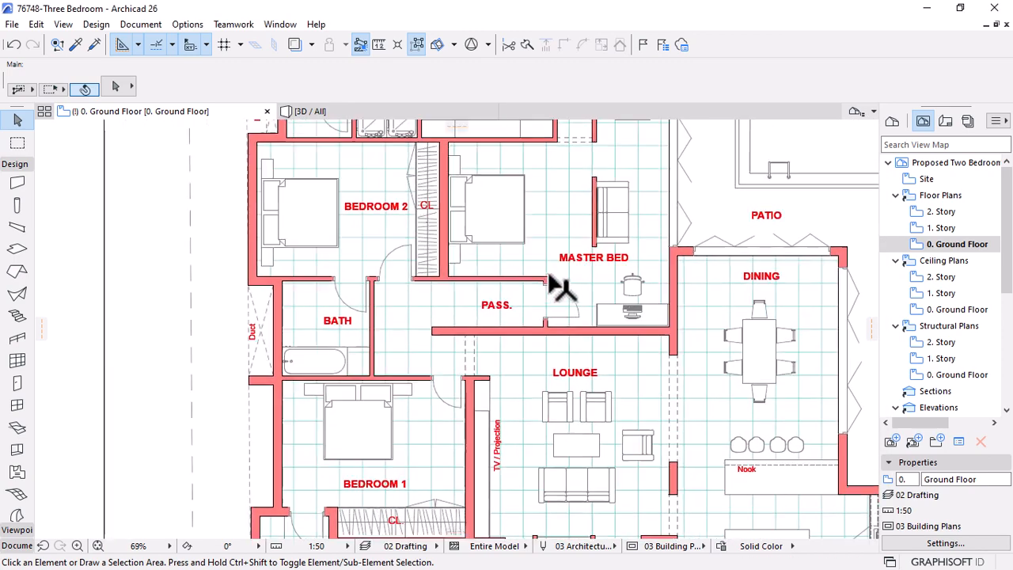
scroll(563, 291, up, 2)
scroll(539, 215, down, 5)
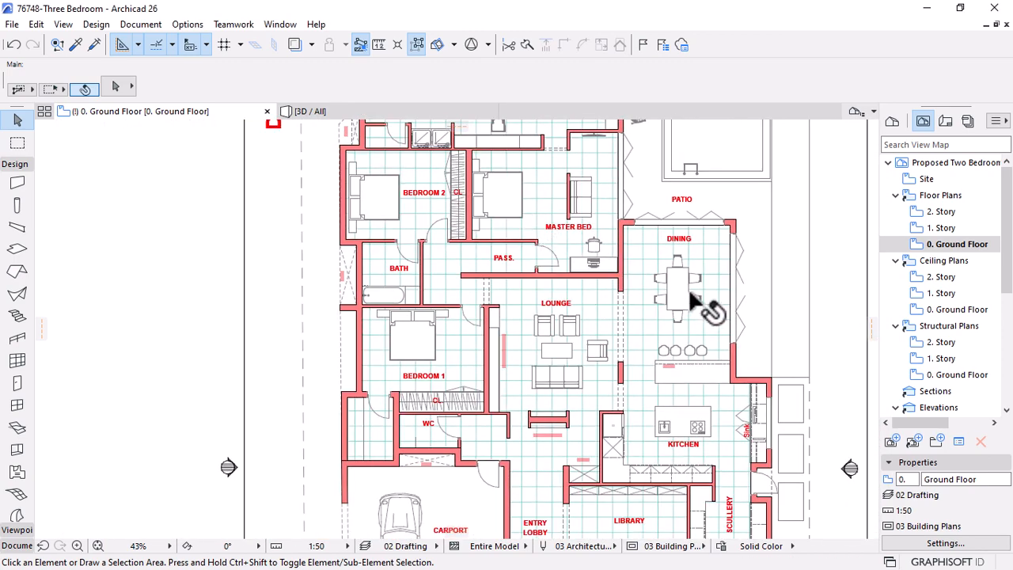
scroll(708, 522, up, 2)
click(723, 545)
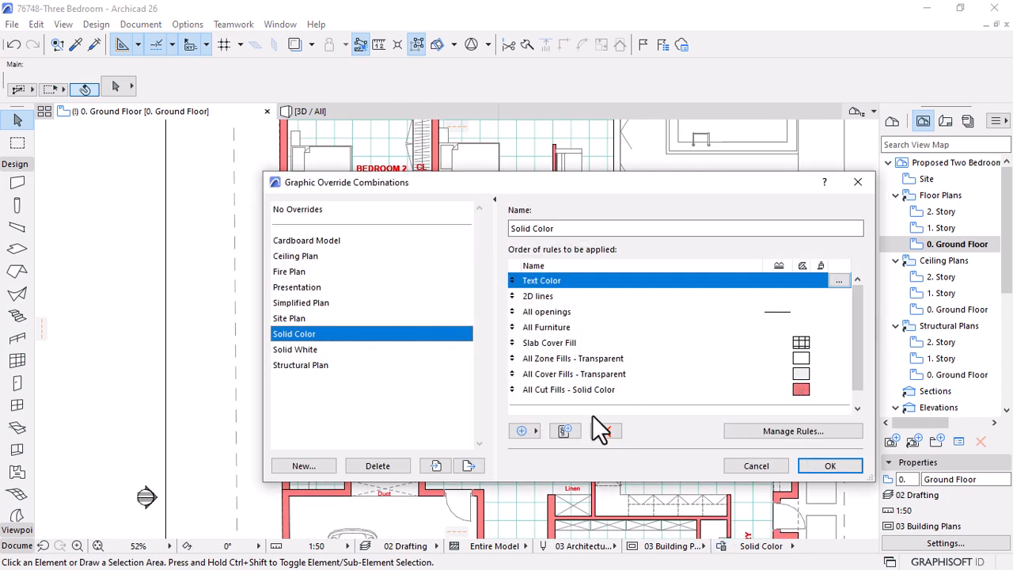
click(546, 341)
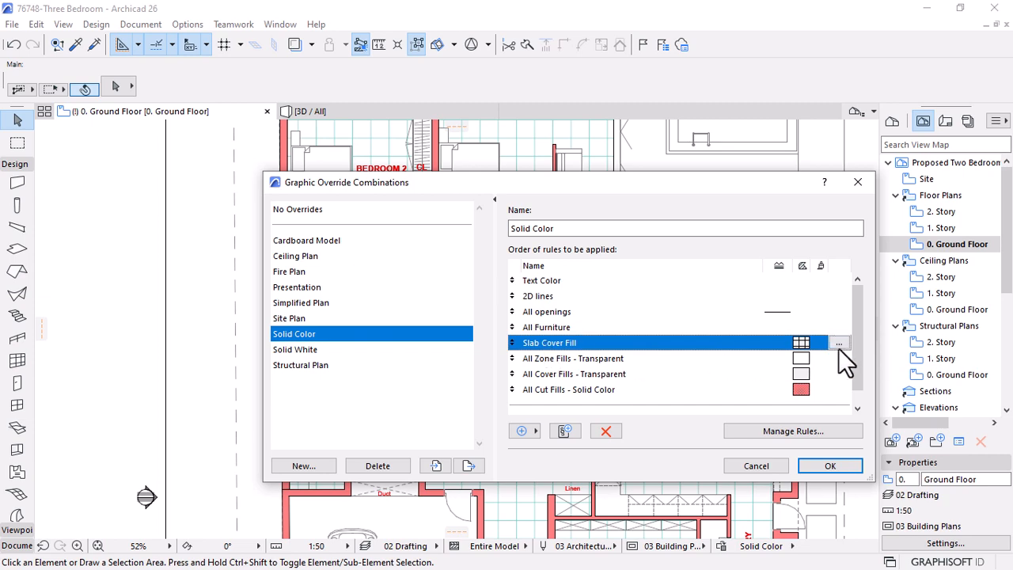
click(838, 343)
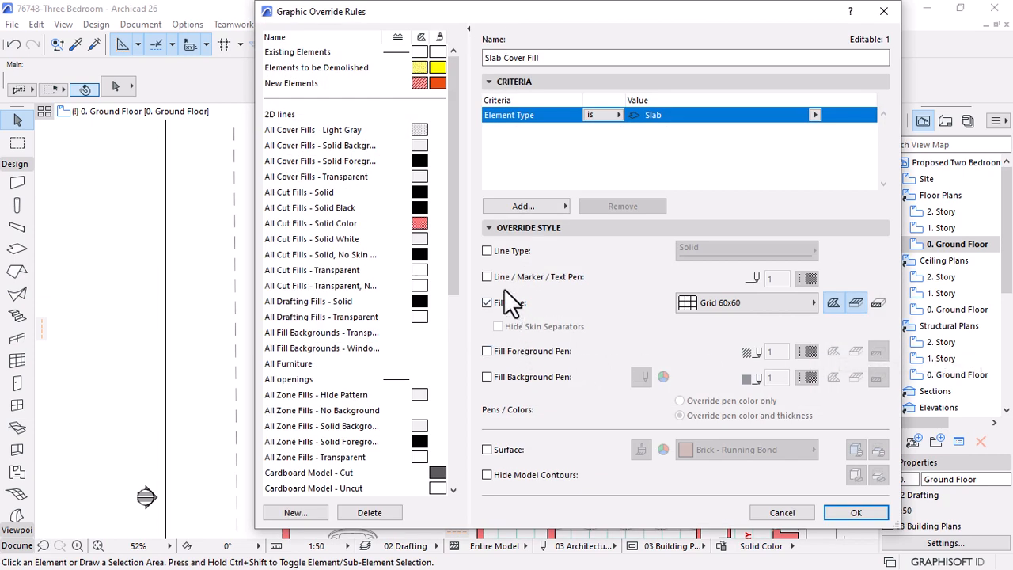
click(498, 280)
click(809, 278)
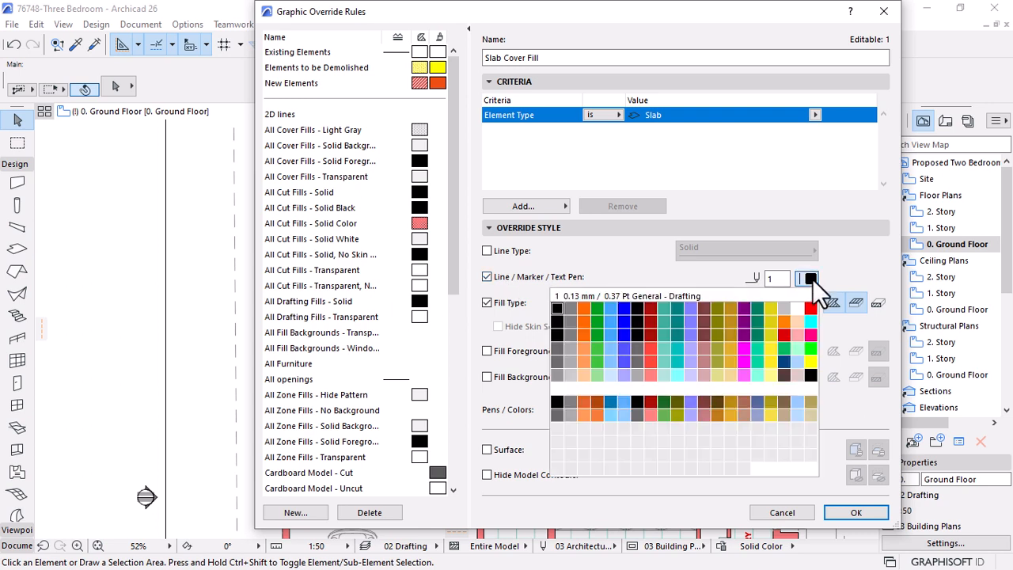
click(805, 309)
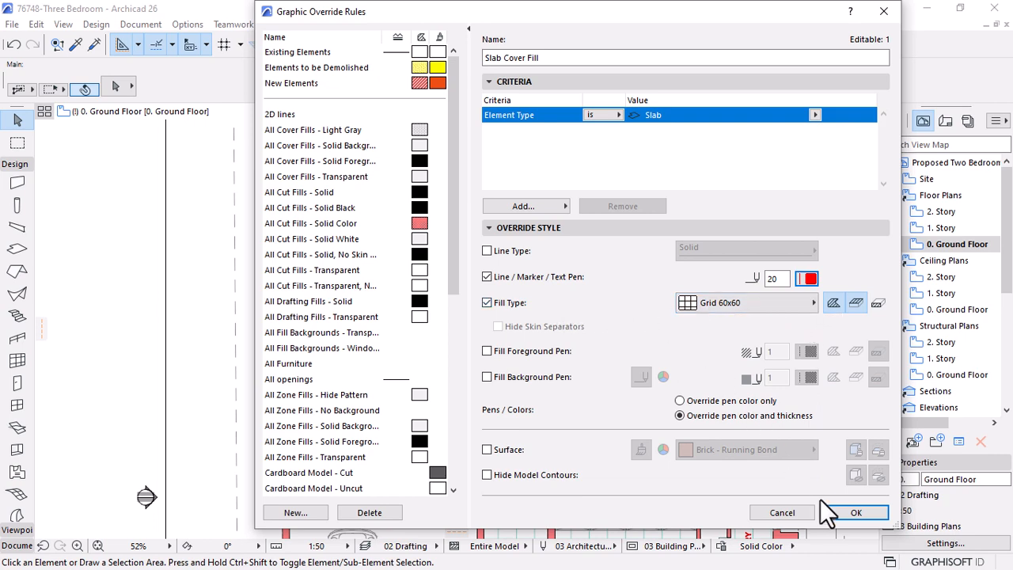
click(849, 512)
click(831, 465)
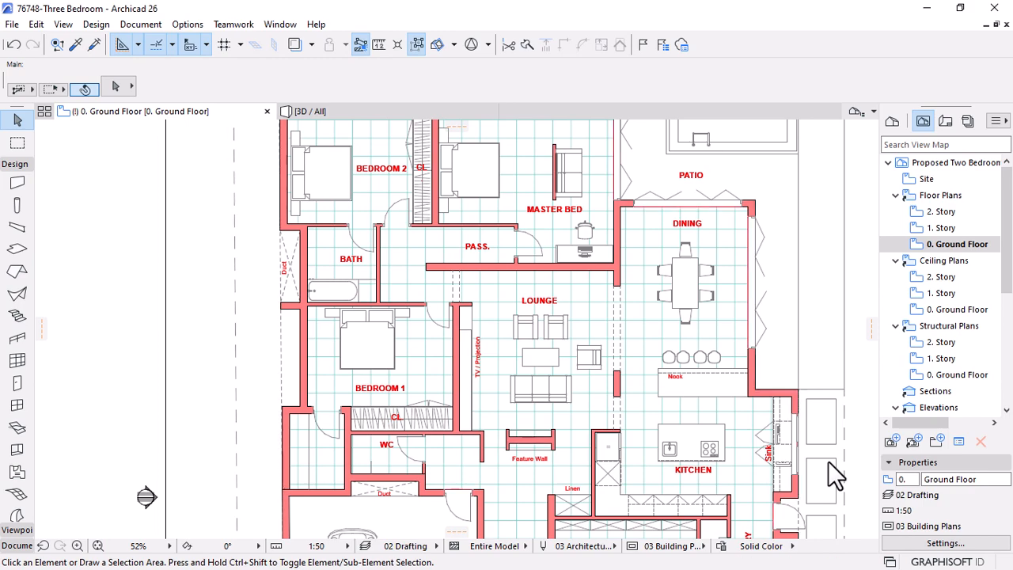
Toggle the ground floor slab's cover fills off and back on, and set its Cover Fill Foreground Pen to red pen 20
scroll(577, 293, down, 3)
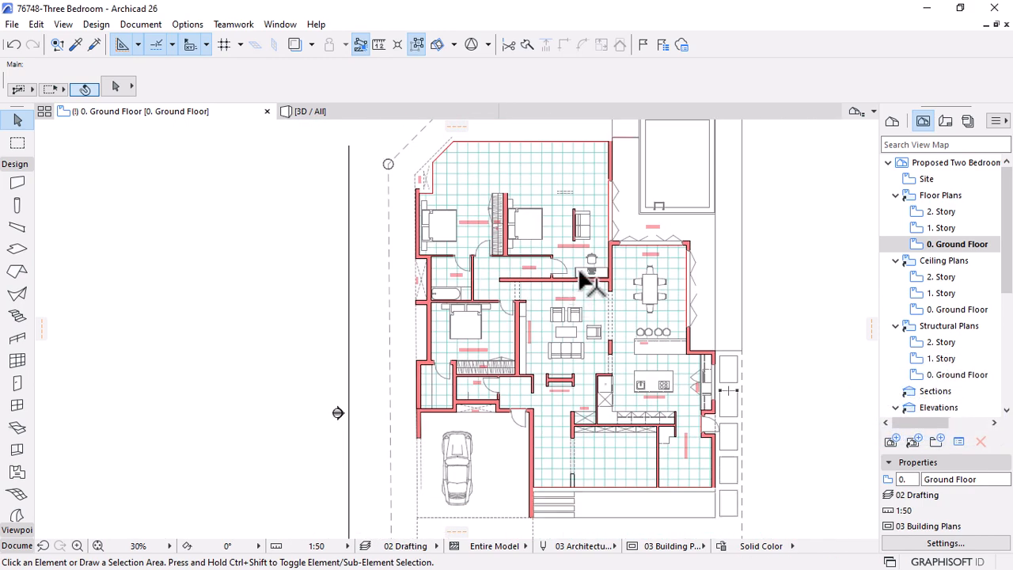
scroll(588, 282, up, 2)
click(572, 226)
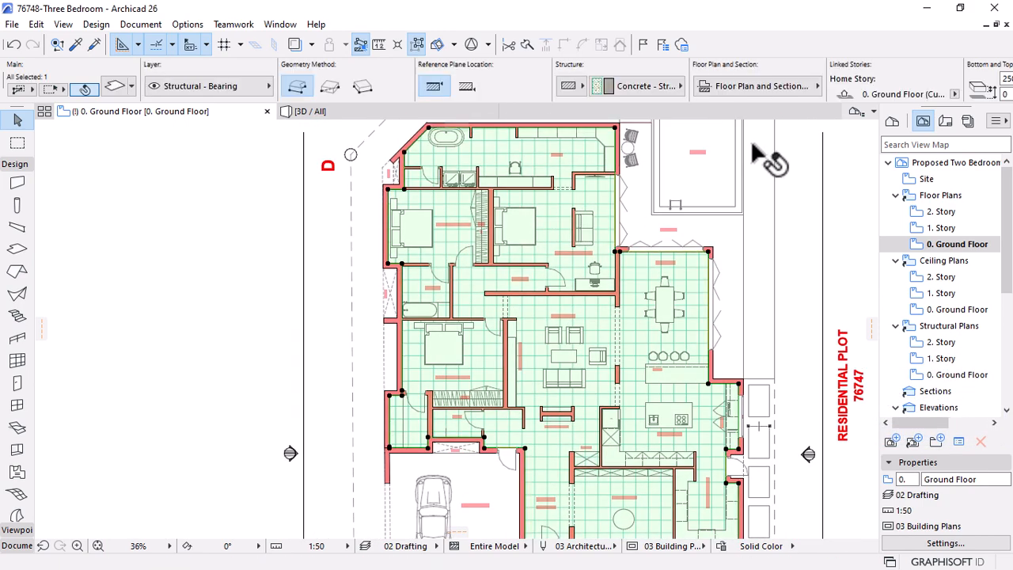
click(767, 86)
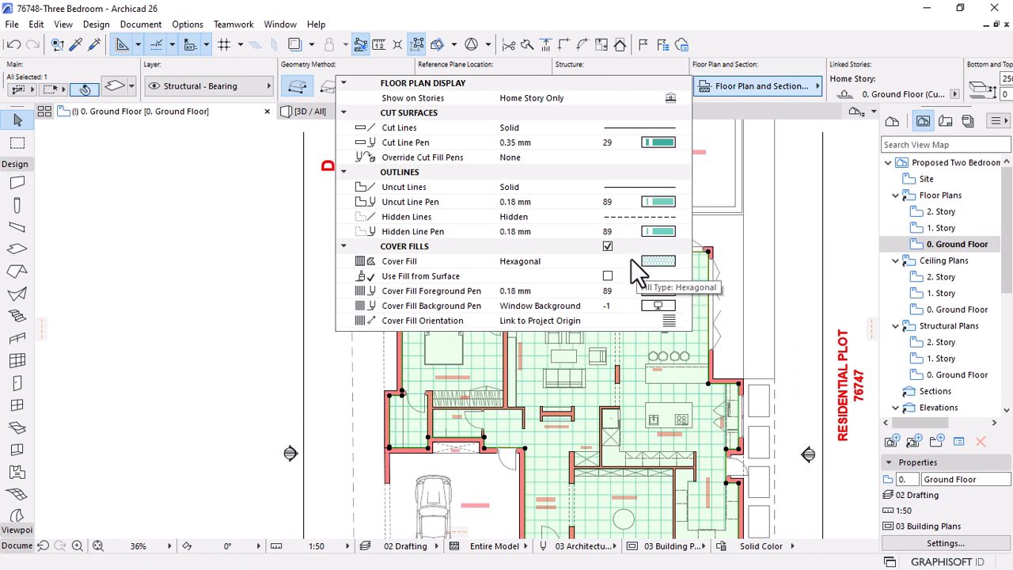
click(608, 246)
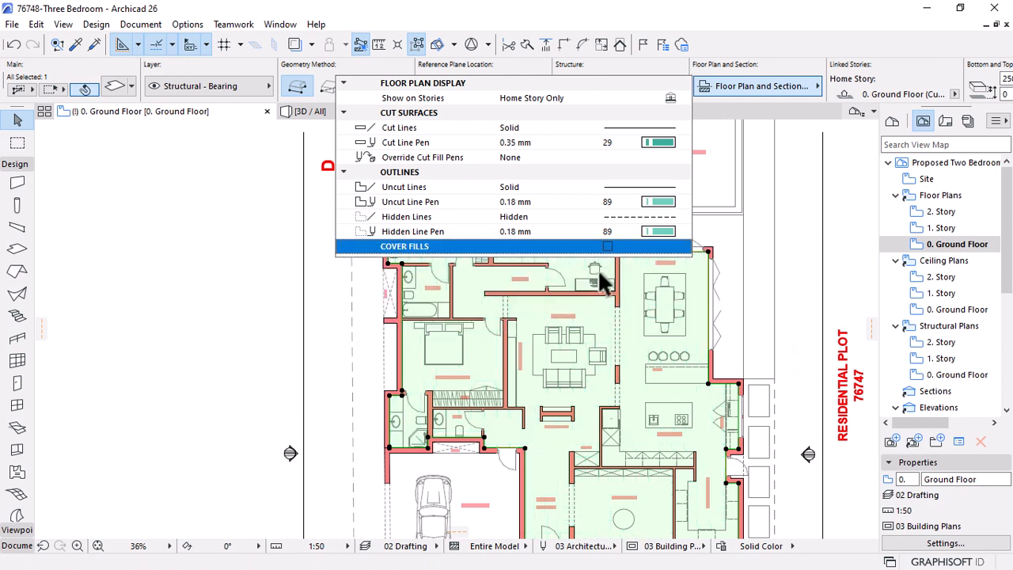
click(608, 245)
click(607, 245)
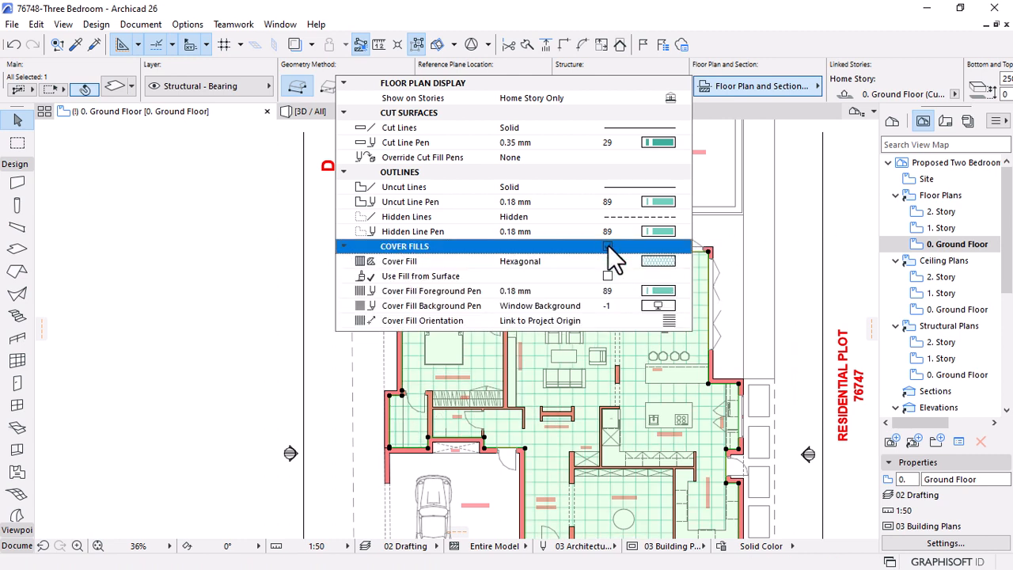
click(659, 291)
click(824, 292)
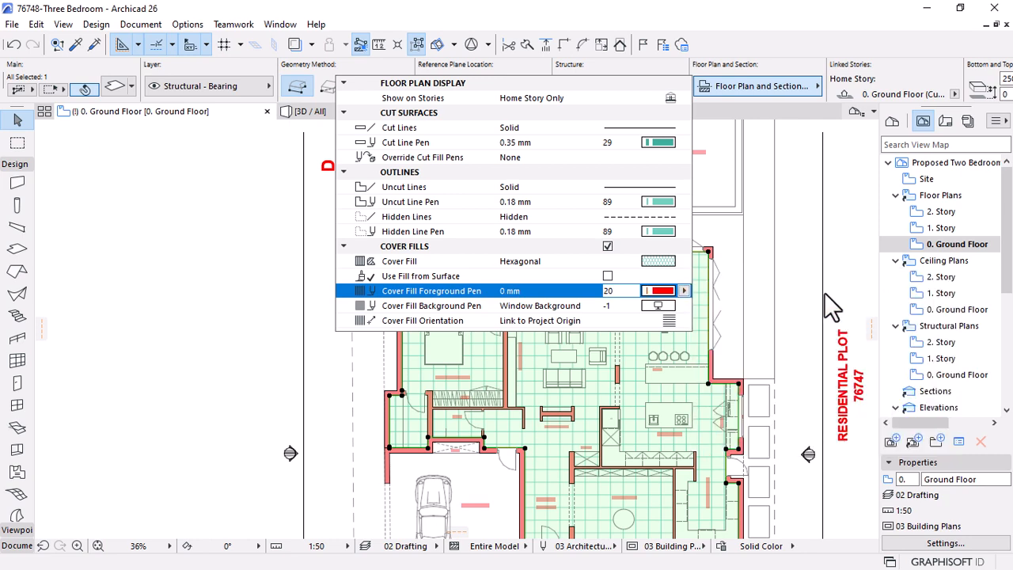
Set the ground floor slab's Cover Fill Foreground Pen to grey pen 2 and check the grid on the plan
click(684, 290)
click(757, 304)
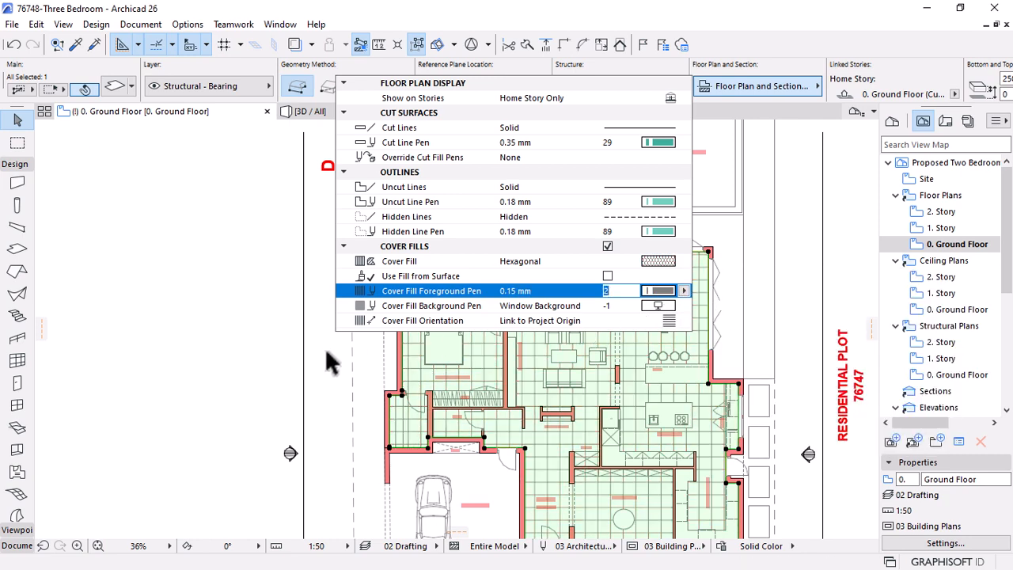
click(246, 352)
scroll(543, 332, up, 5)
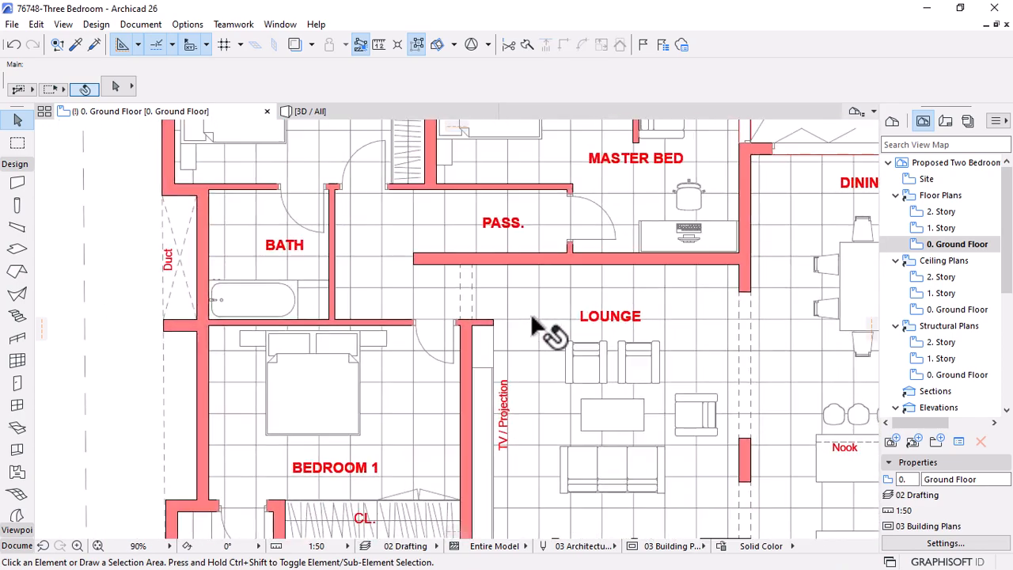
scroll(586, 252, down, 2)
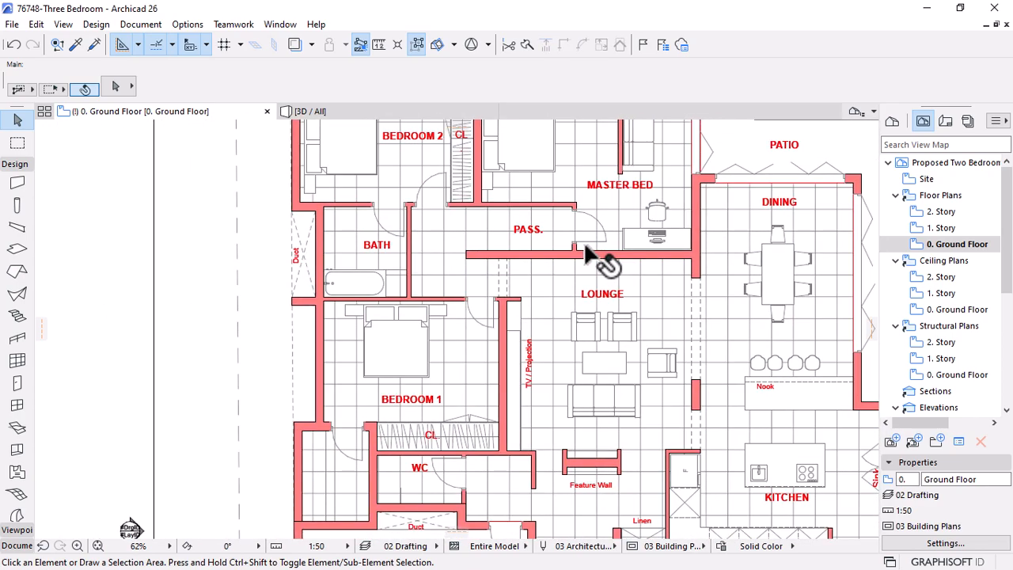
scroll(581, 265, down, 4)
scroll(633, 416, up, 2)
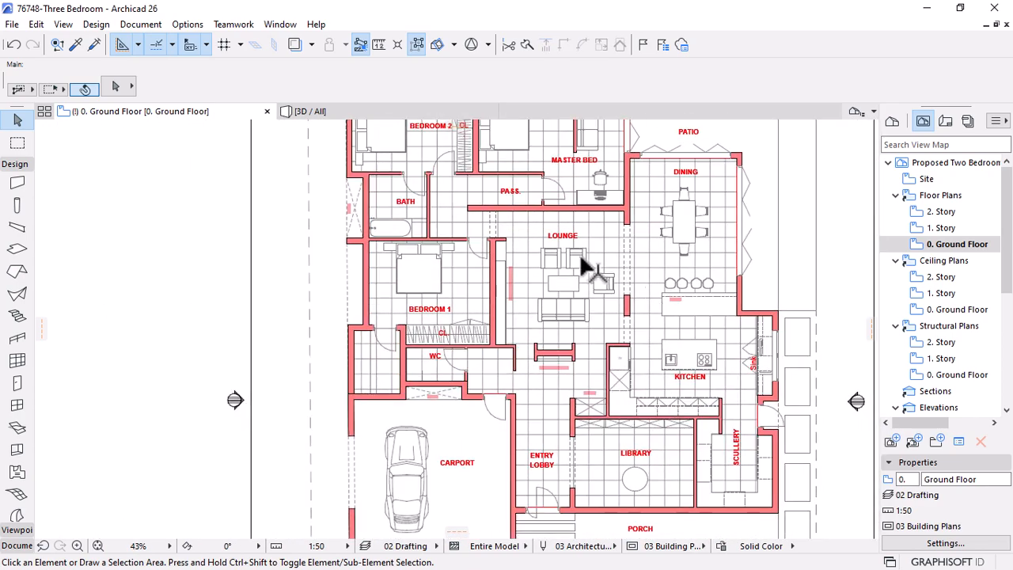
Override the fill type in the Solid Color combination's All Furniture rule with % 25 and apply it to the plan
click(561, 267)
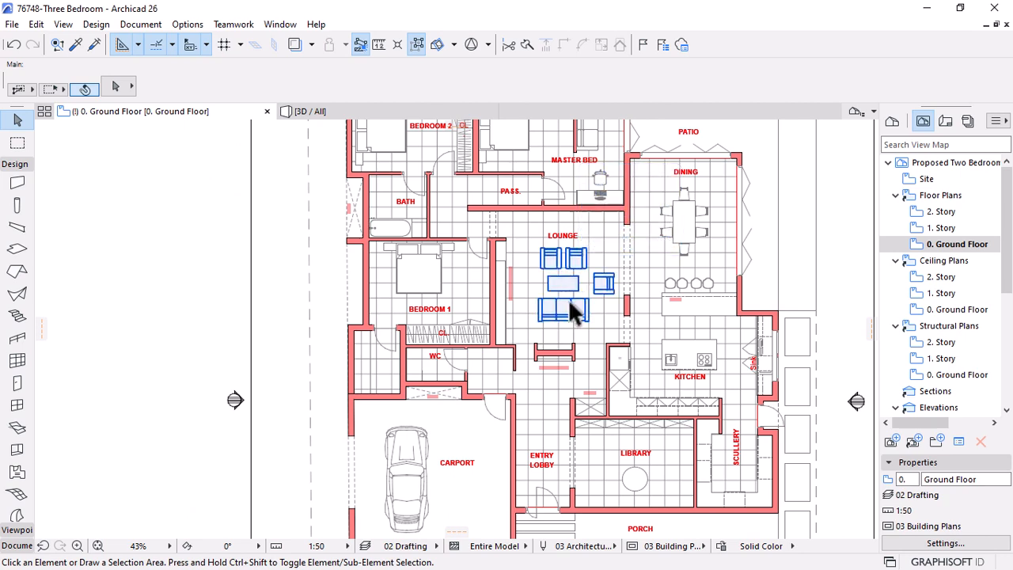
click(600, 316)
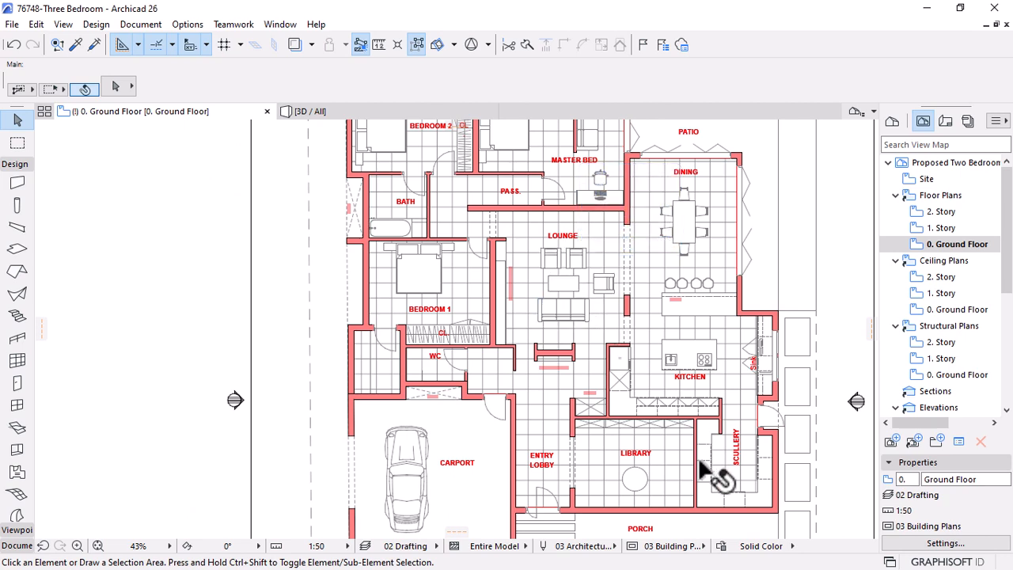
click(721, 545)
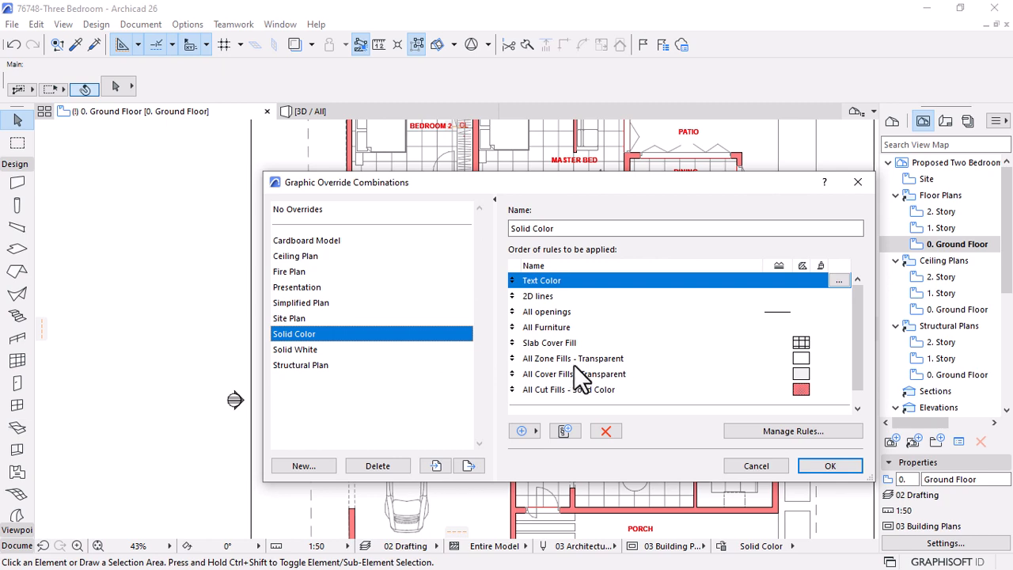
click(530, 329)
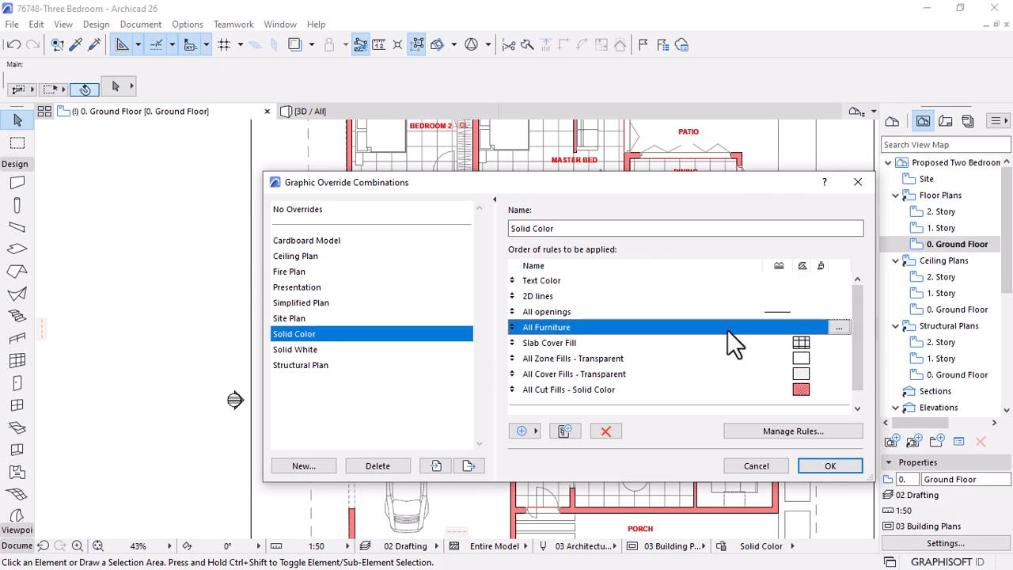
click(839, 326)
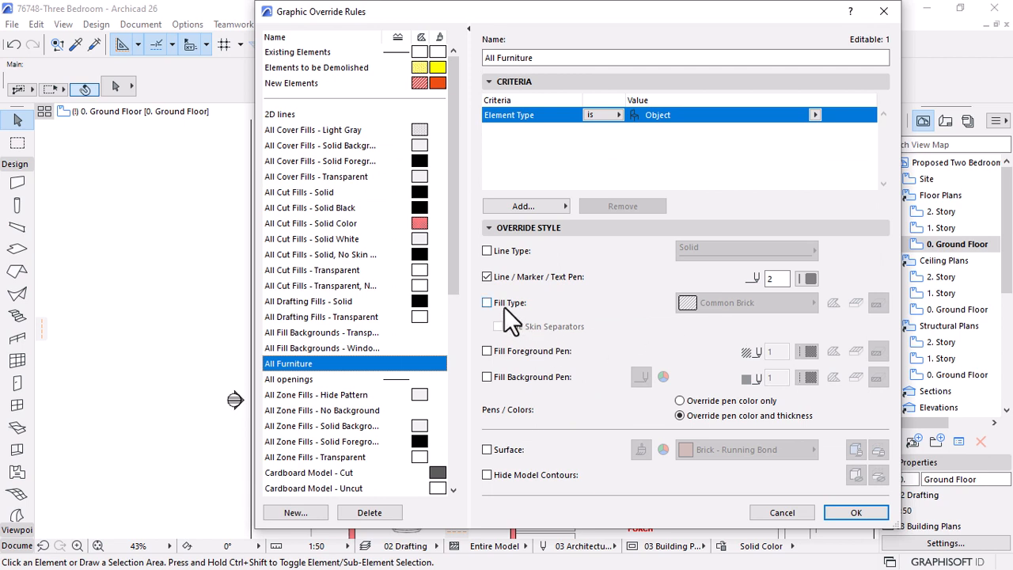
click(491, 353)
click(815, 352)
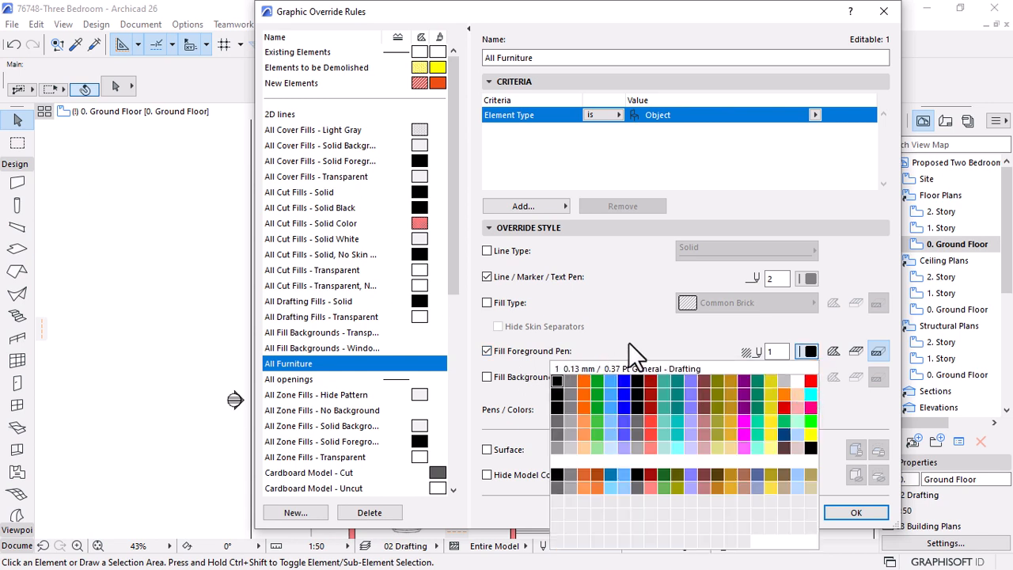
click(486, 303)
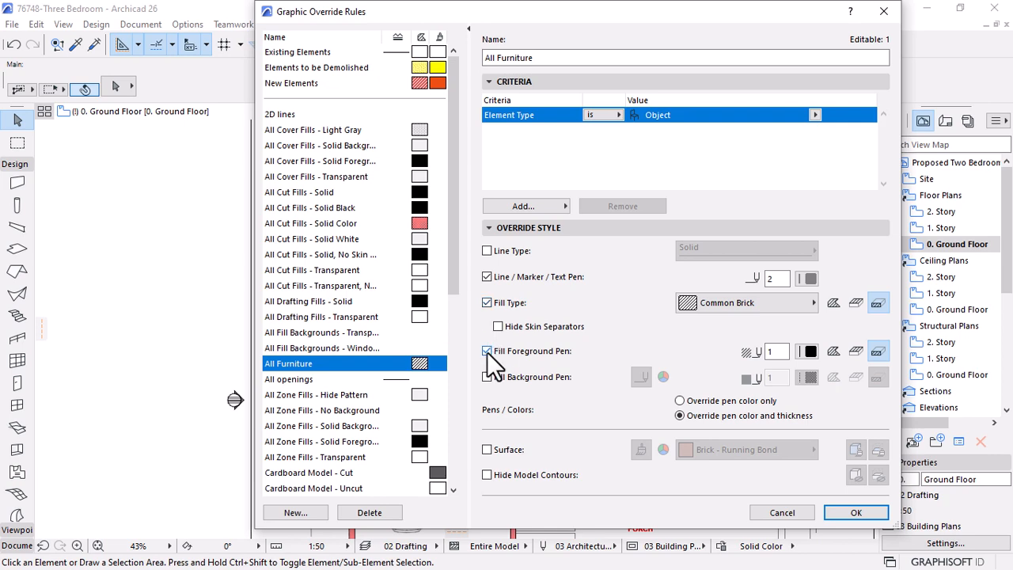
click(487, 351)
click(779, 299)
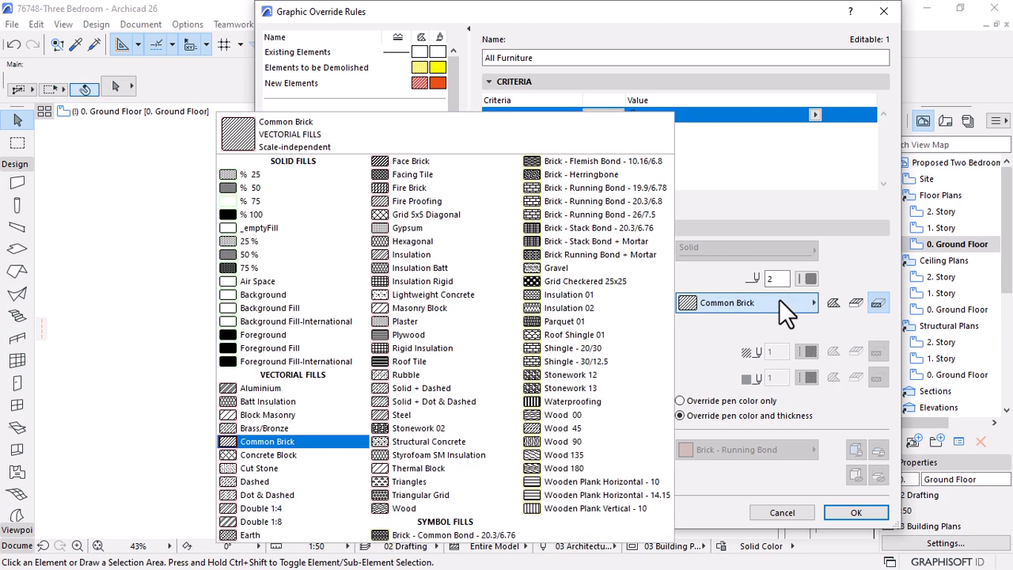
click(250, 176)
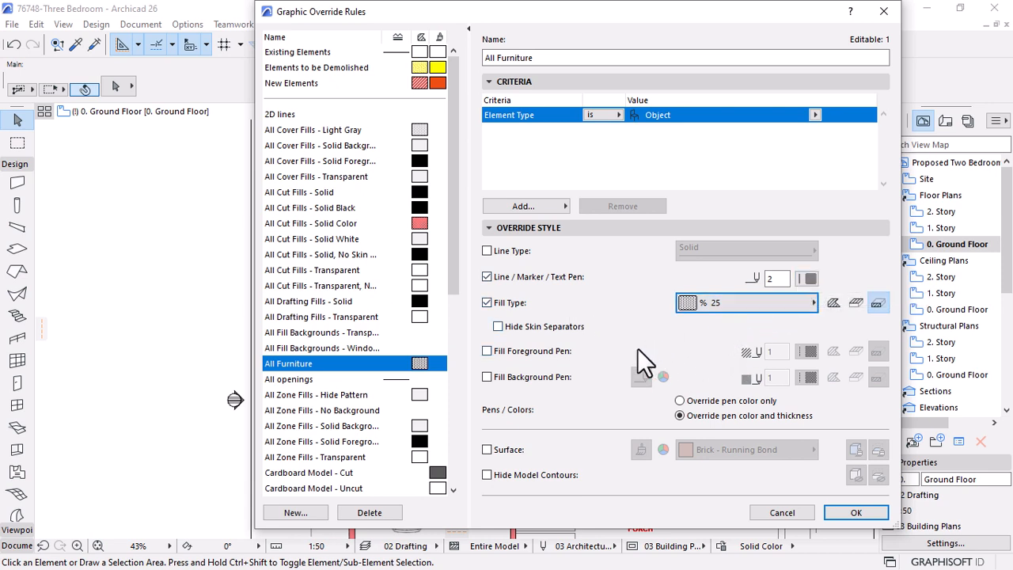
click(855, 512)
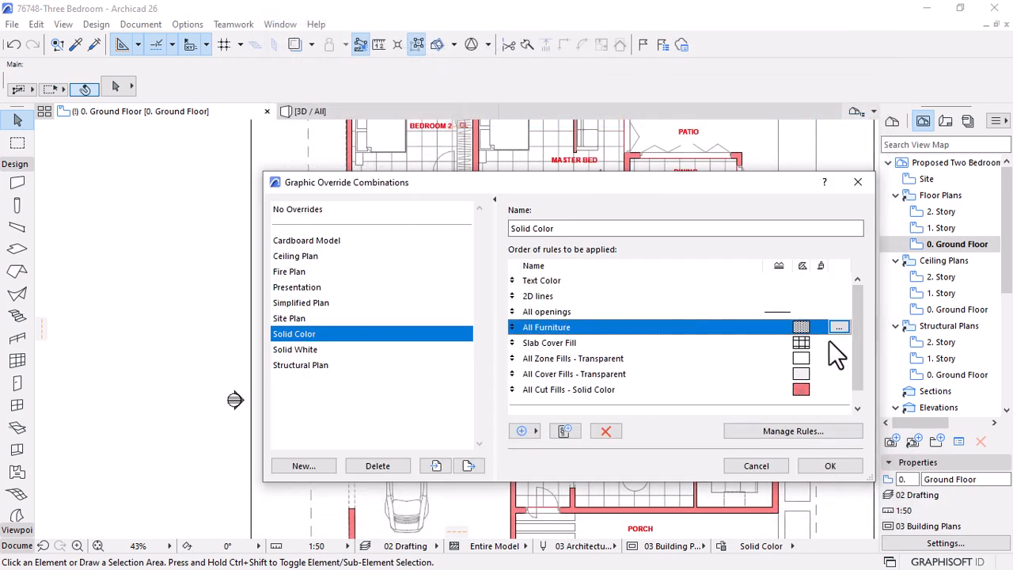
click(841, 469)
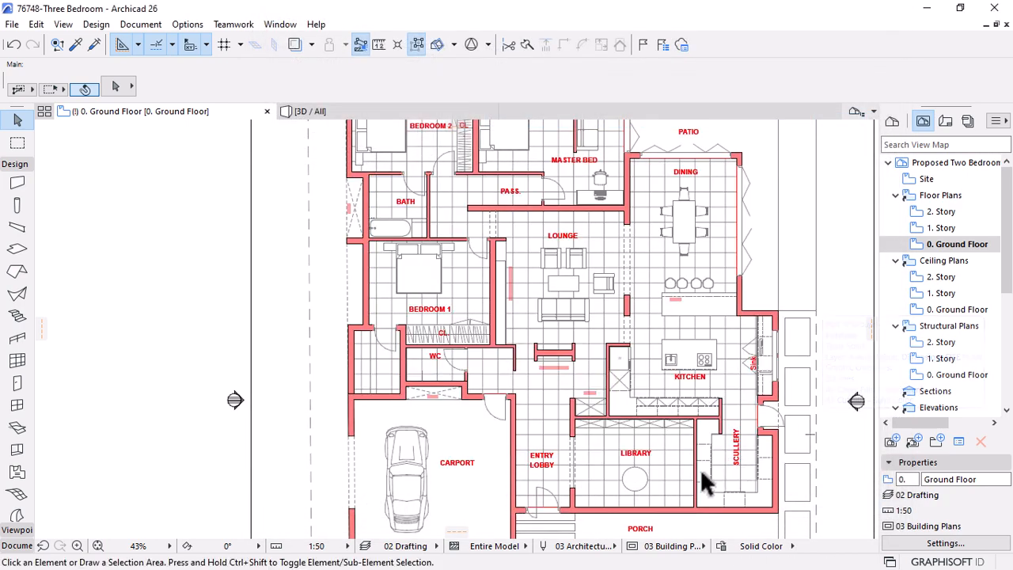
Override the fill foreground pen in the All Furniture rule with red pen 20
scroll(673, 420, down, 3)
scroll(656, 361, up, 3)
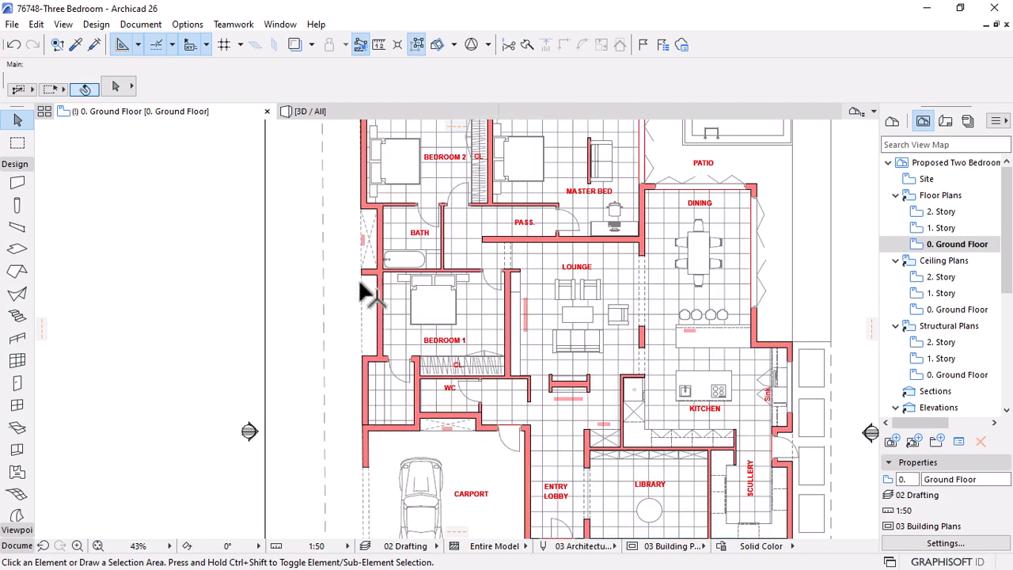
click(723, 545)
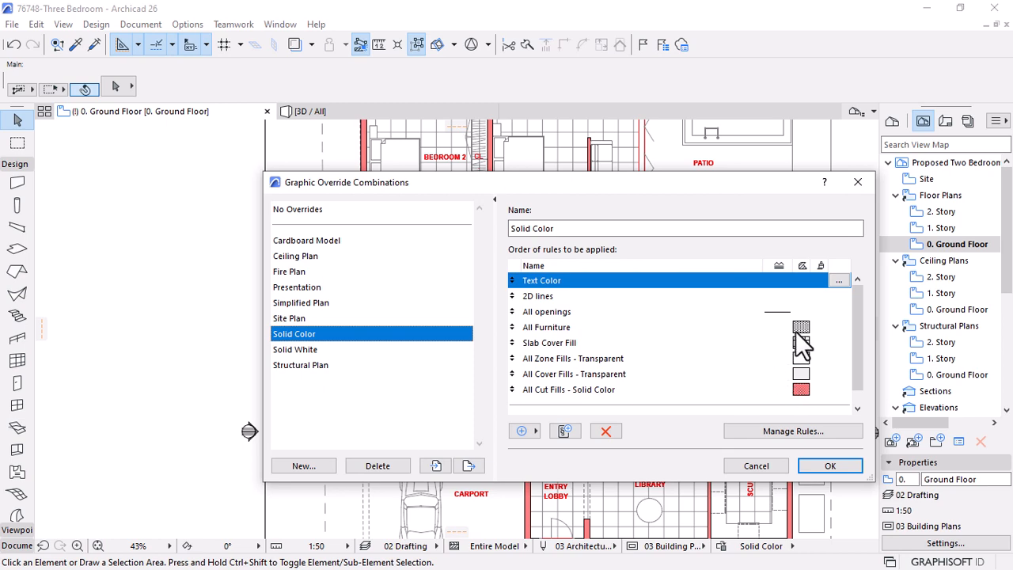
click(802, 329)
click(839, 328)
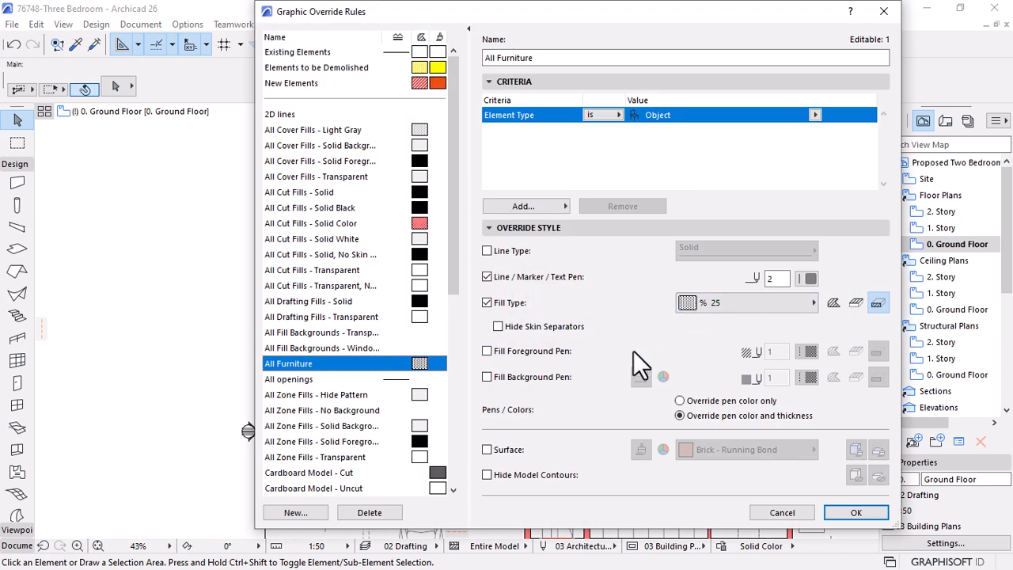
click(497, 352)
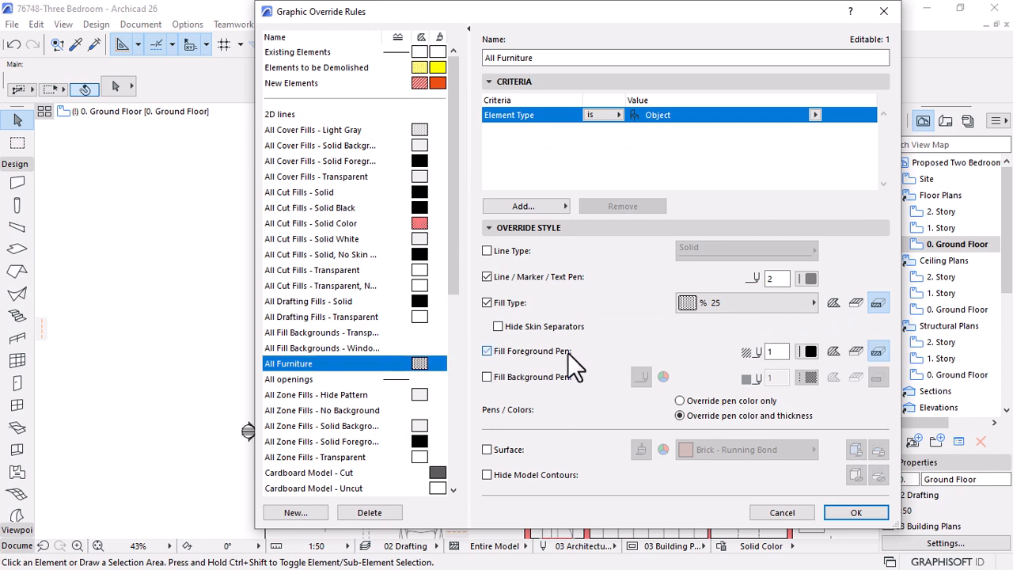
click(809, 353)
click(810, 382)
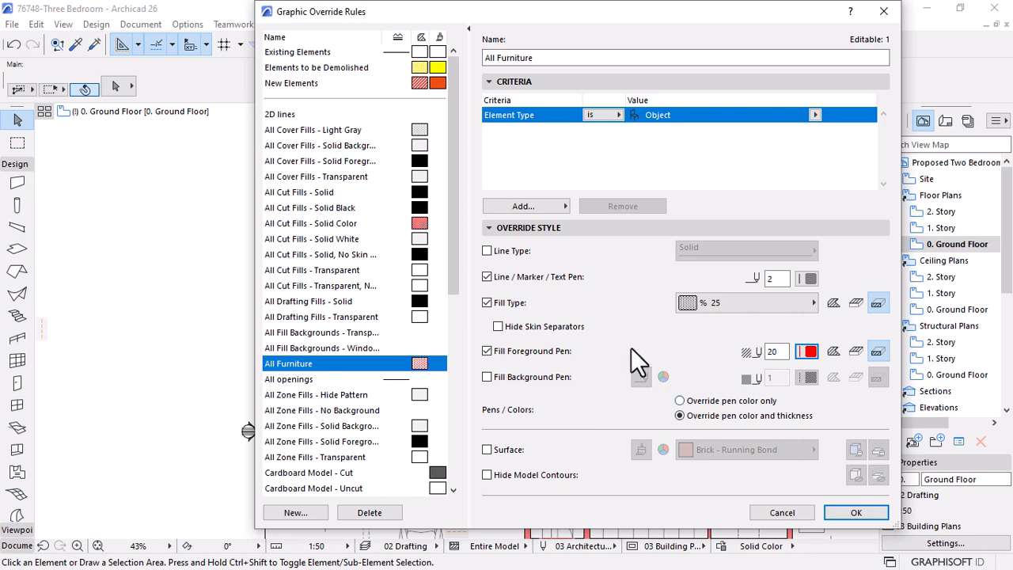
Extend the All Furniture rule's fill type and foreground pen overrides beyond cut fills and apply the rule to the plan
click(833, 352)
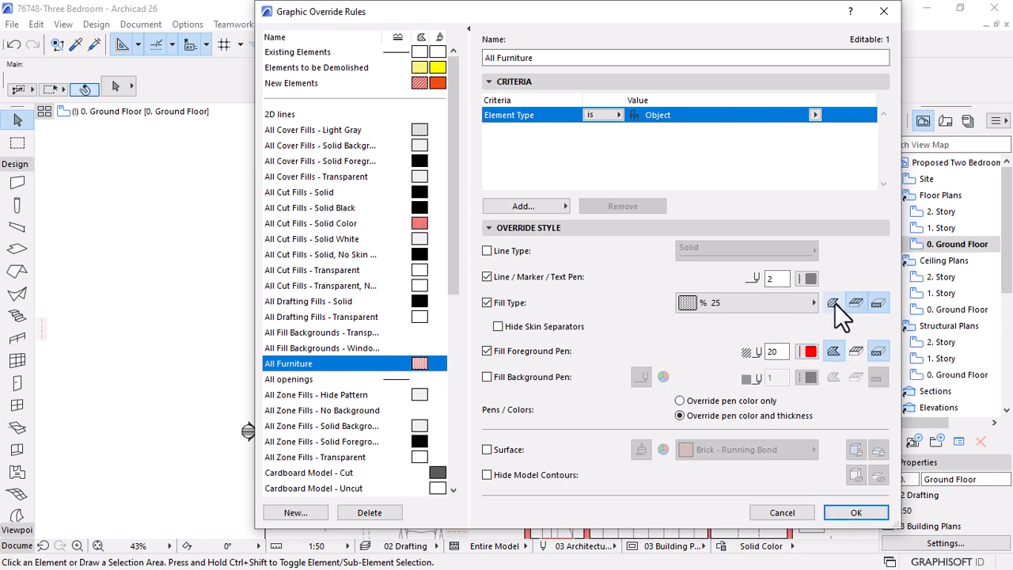
click(861, 511)
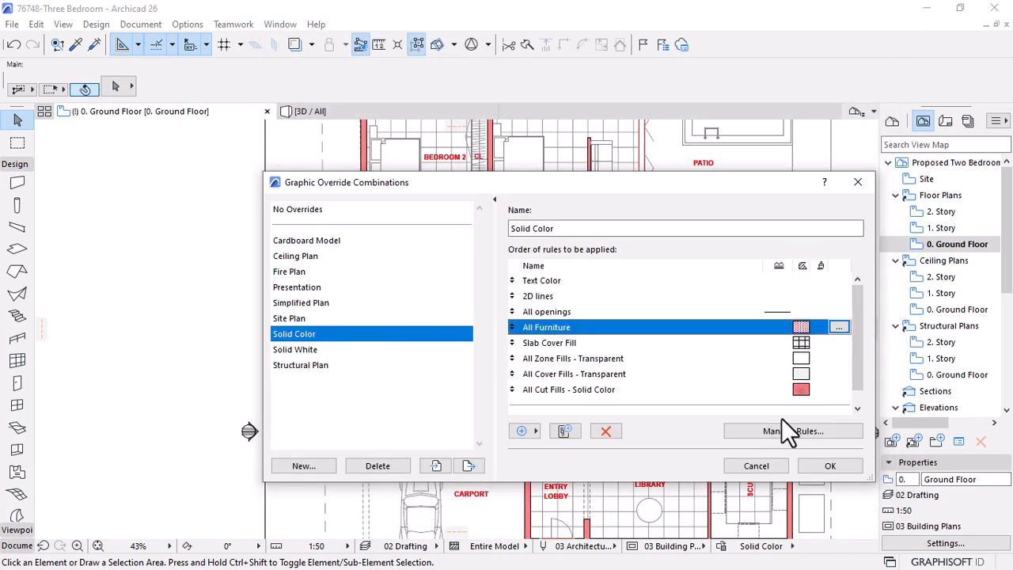
click(821, 466)
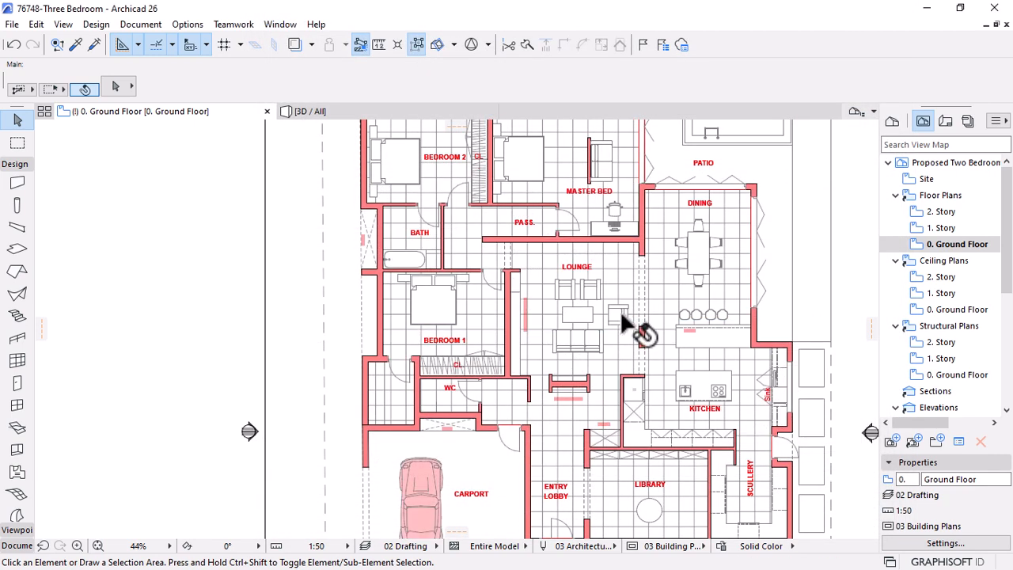
Select all furniture objects and examine their floor plan and section display settings
scroll(622, 313, up, 4)
click(547, 324)
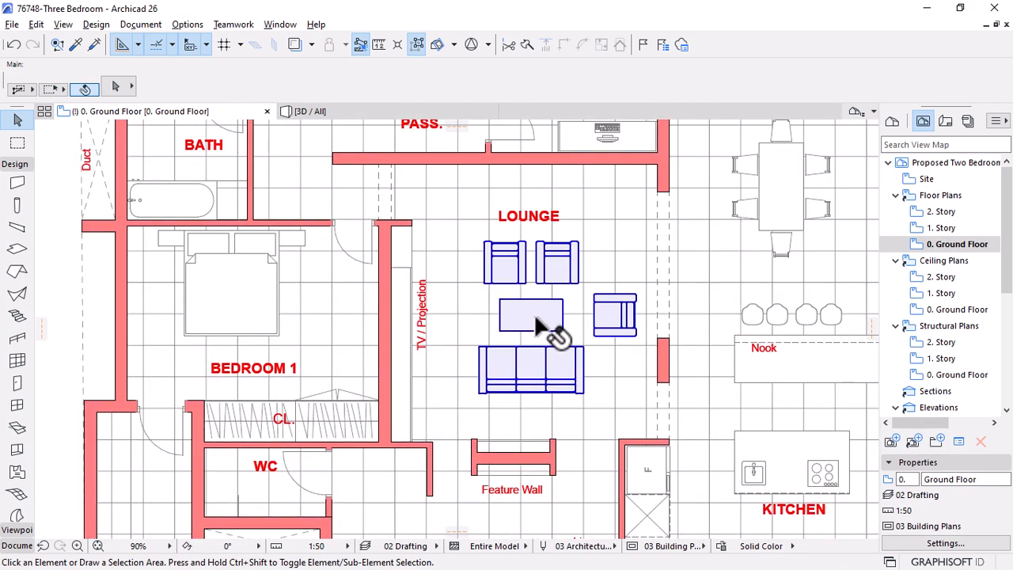
key(ctrl+a)
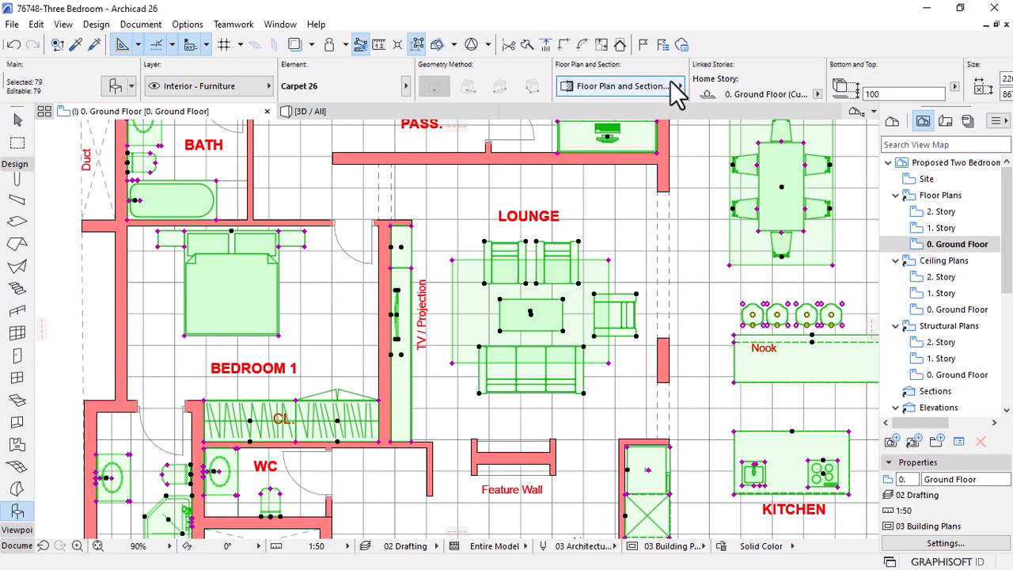
click(679, 86)
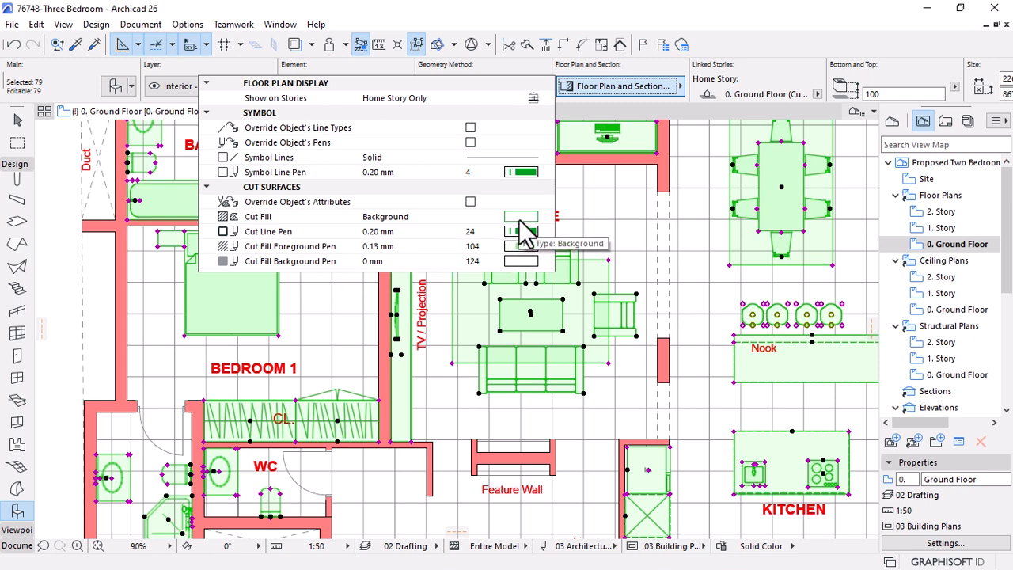
key(Escape)
key(Escape)
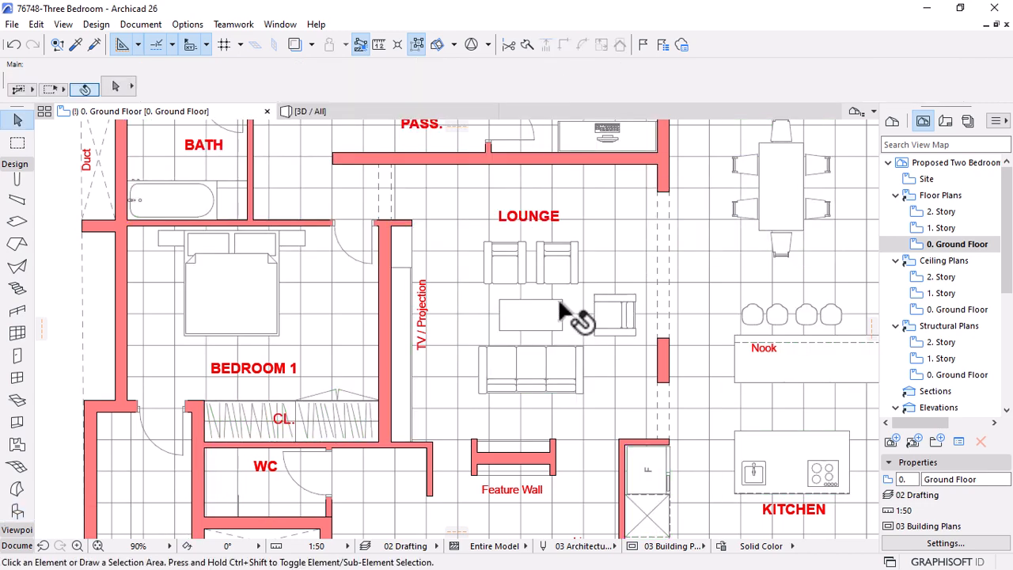
Try bringing all furniture objects to the front of the display order and undo the change
scroll(560, 314, down, 5)
click(541, 311)
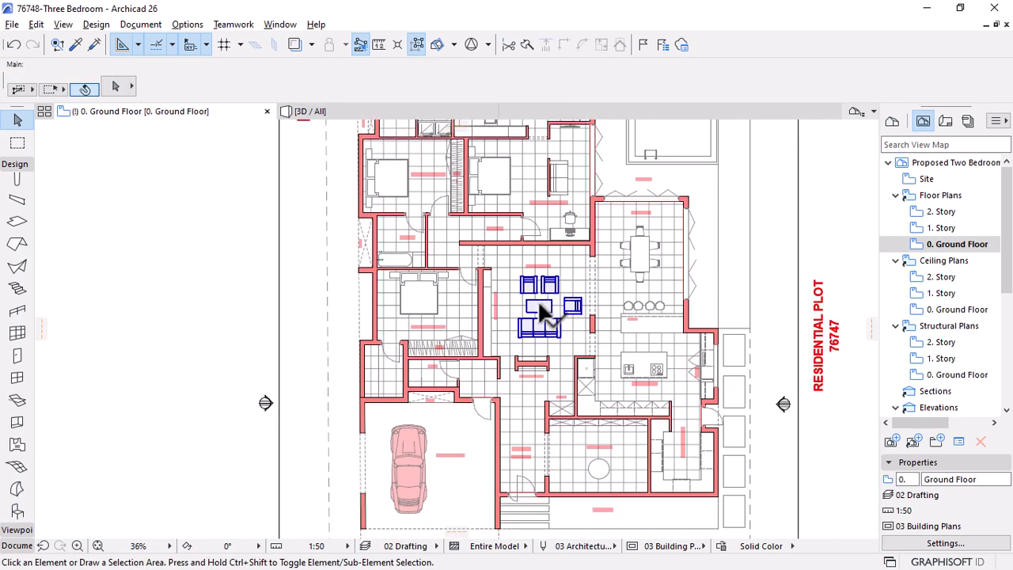
click(540, 311)
key(ctrl+a)
right_click(538, 301)
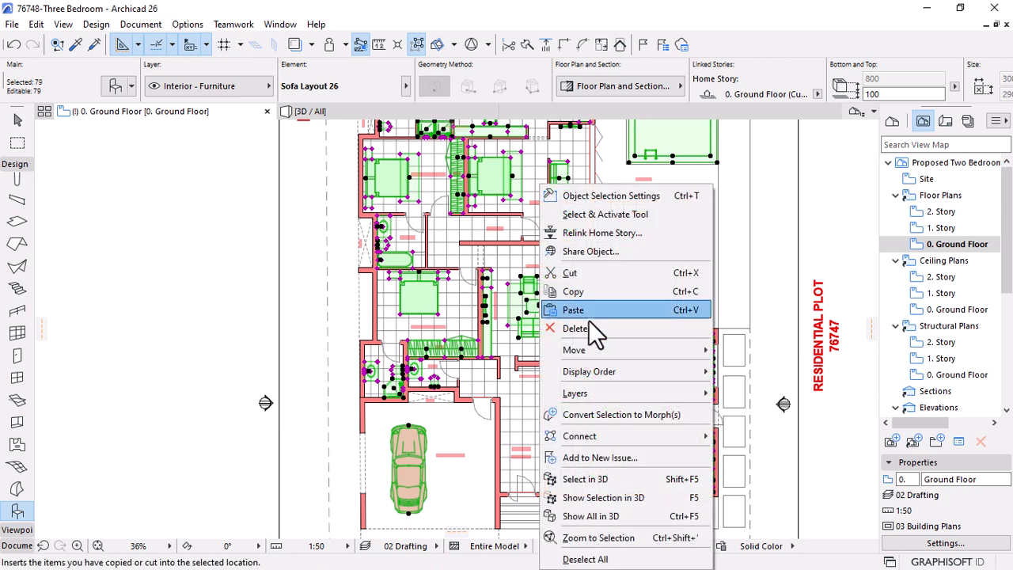
mouse_move(649, 372)
click(739, 368)
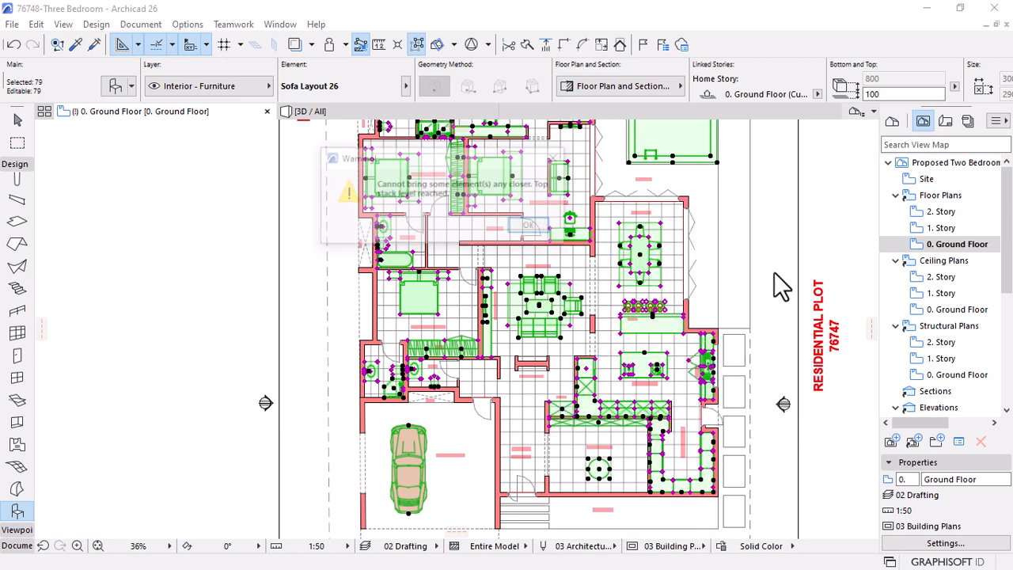
click(542, 230)
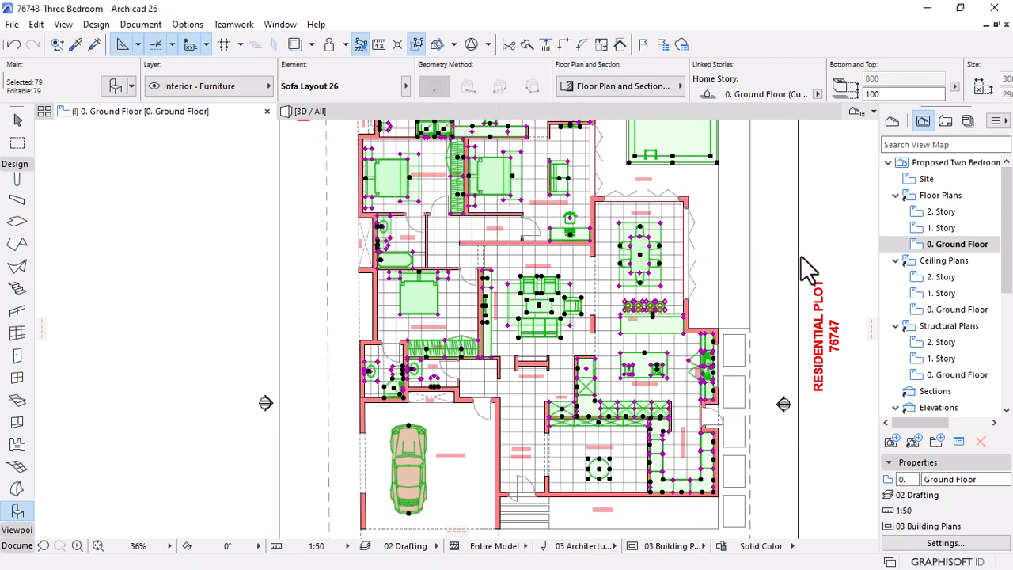
key(Escape)
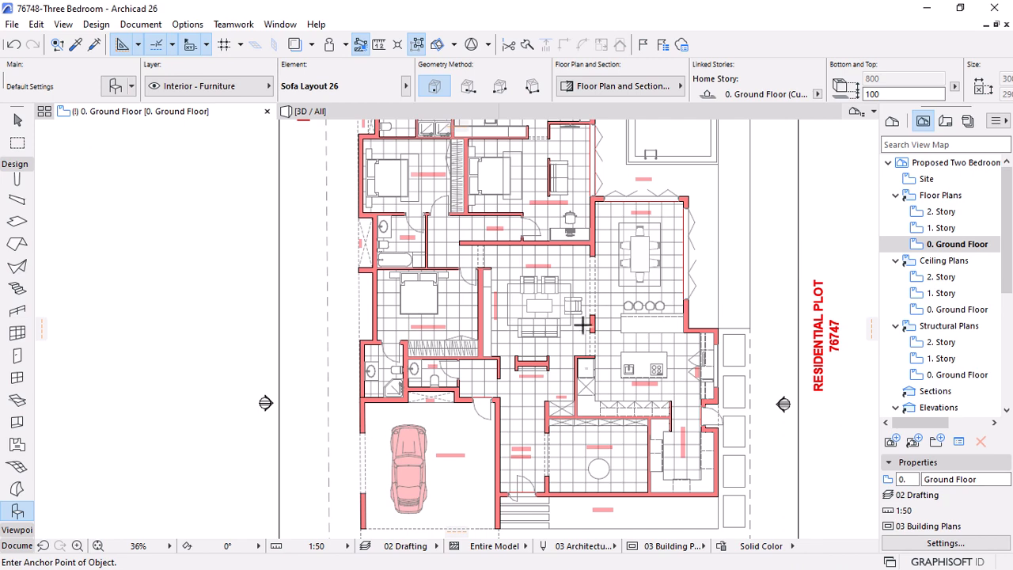
scroll(583, 325, up, 1)
key(ctrl+z)
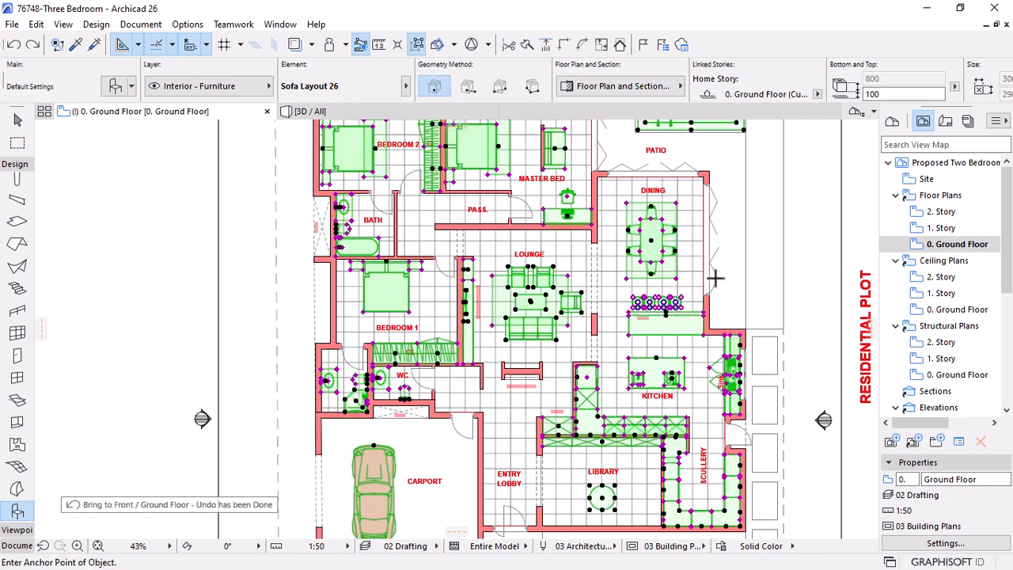
Replace the All Furniture rule's fill foreground pen override with red background pen 20 for all three fill categories and apply it
click(736, 547)
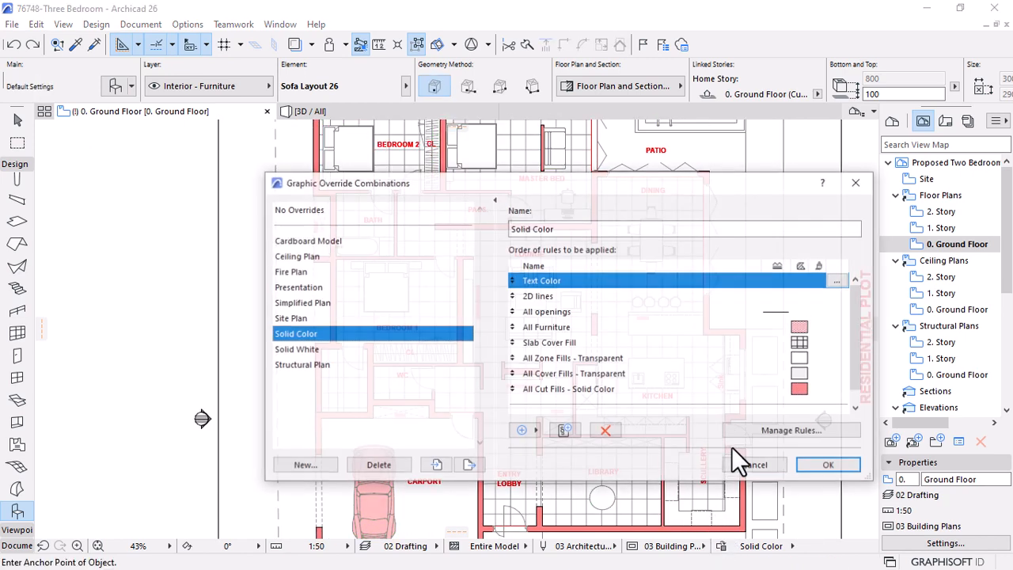
click(692, 327)
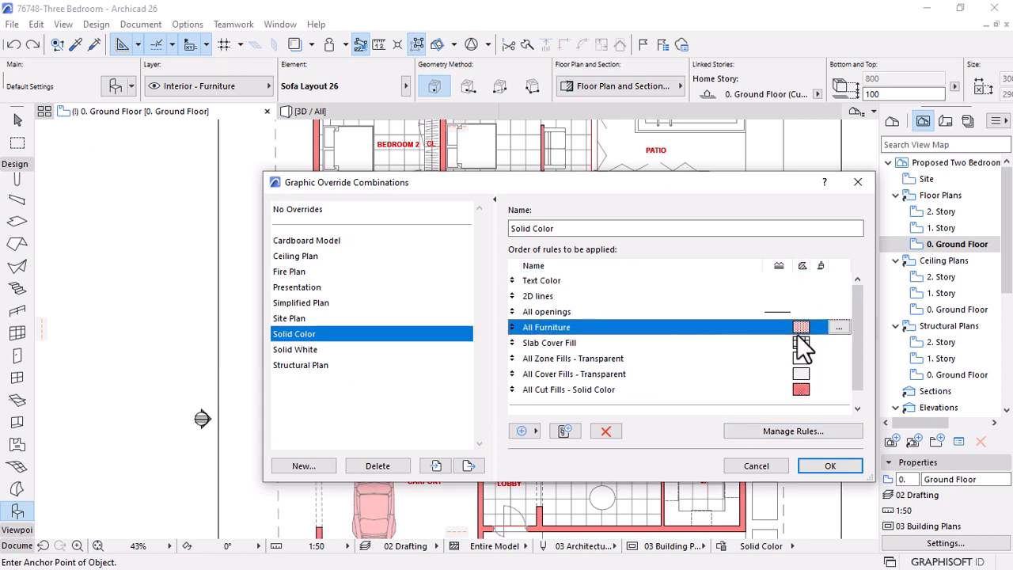
click(838, 328)
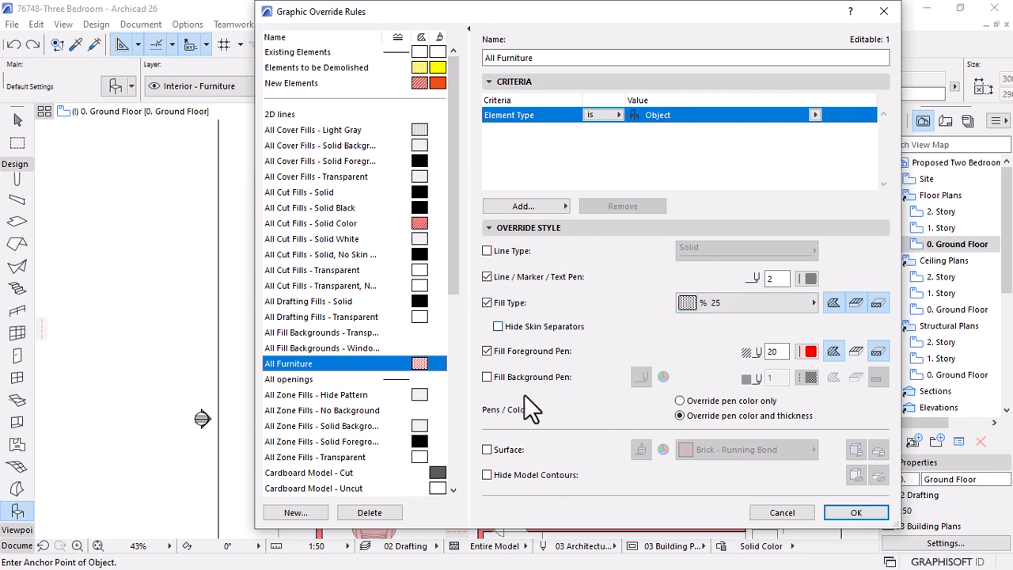
click(486, 378)
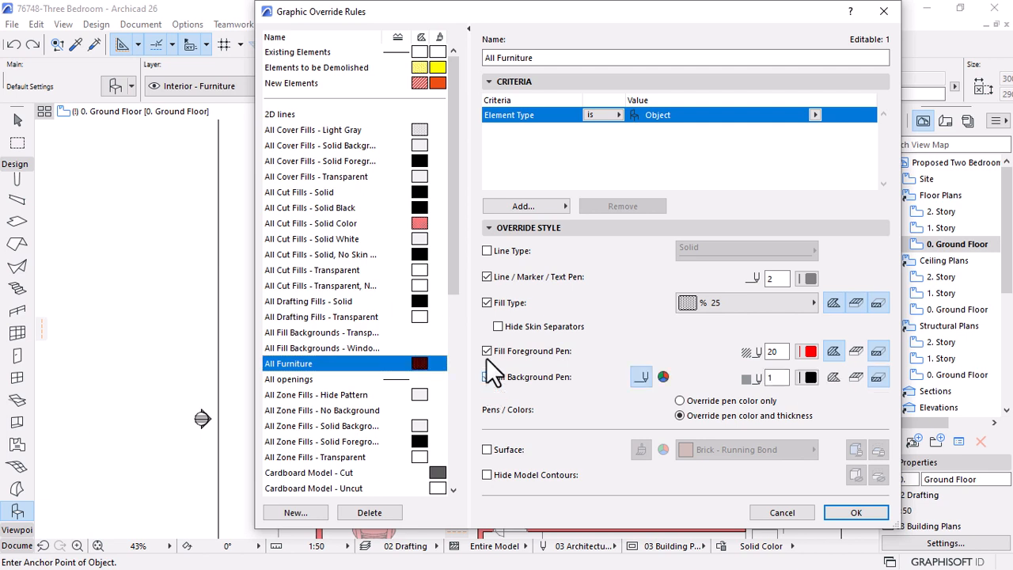
click(486, 351)
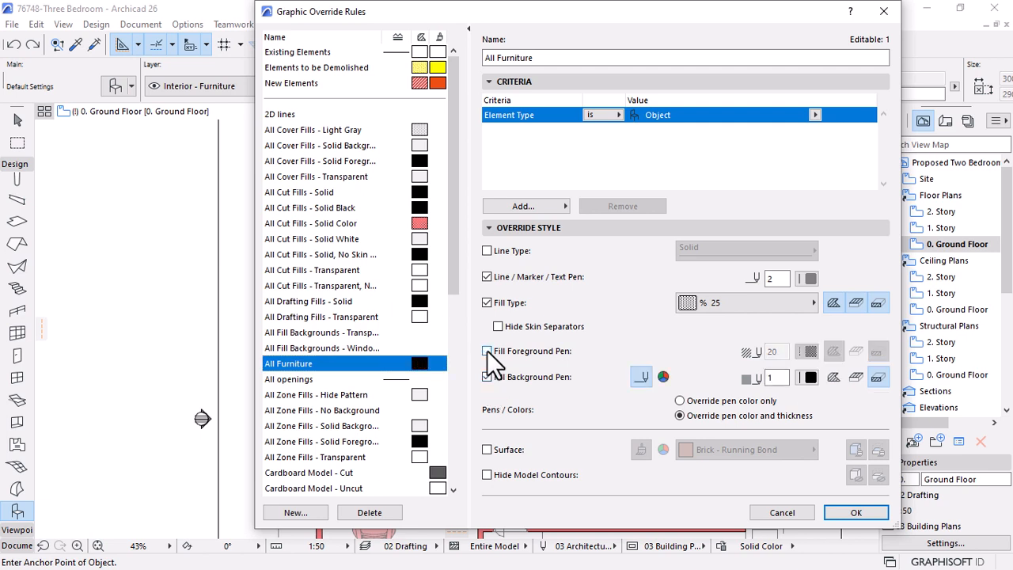
click(809, 378)
click(811, 199)
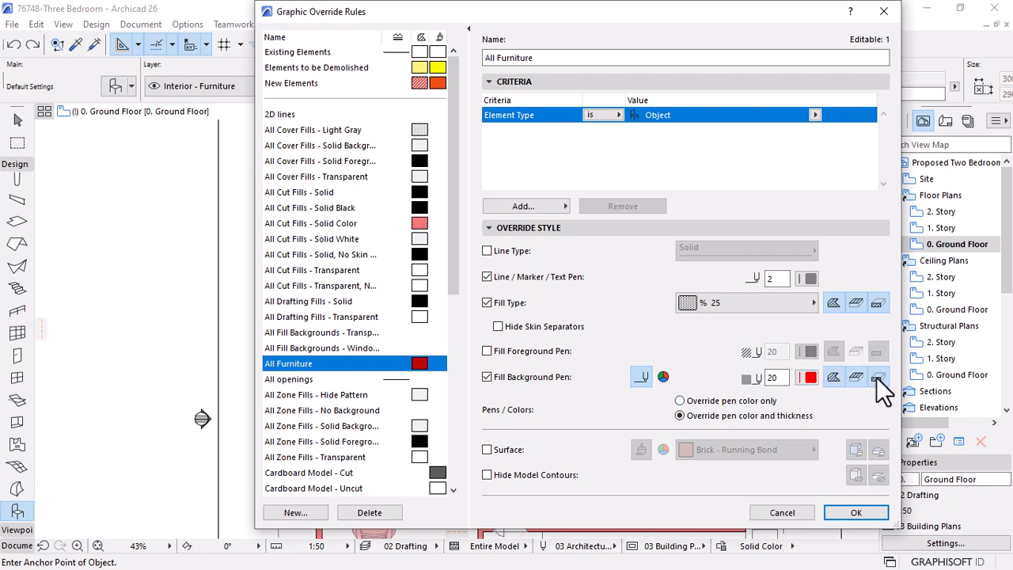
click(853, 514)
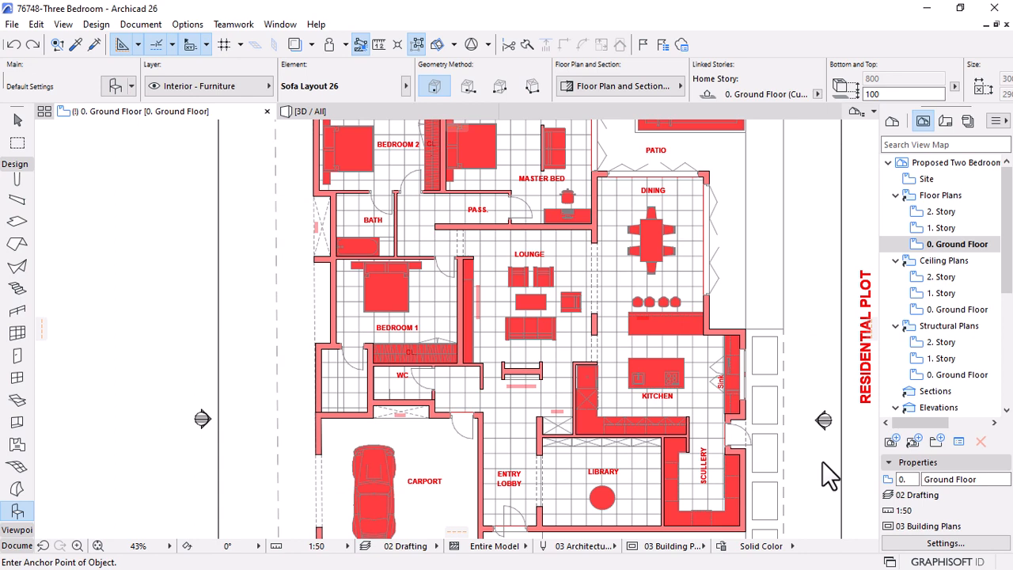
Turn off the fill type override in the All Furniture rule and apply the Solid Color combination to the plan
click(722, 547)
click(801, 328)
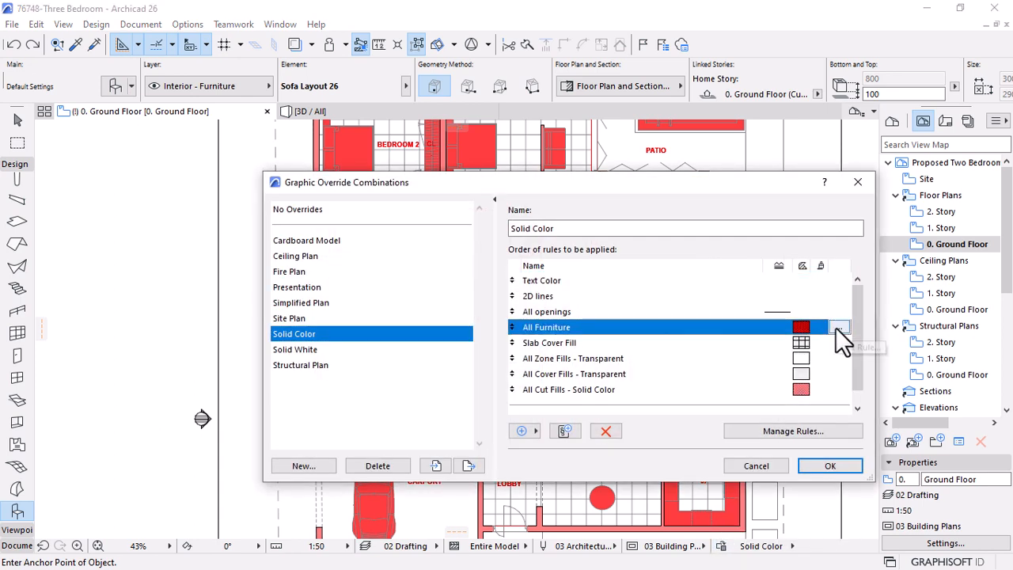
click(836, 327)
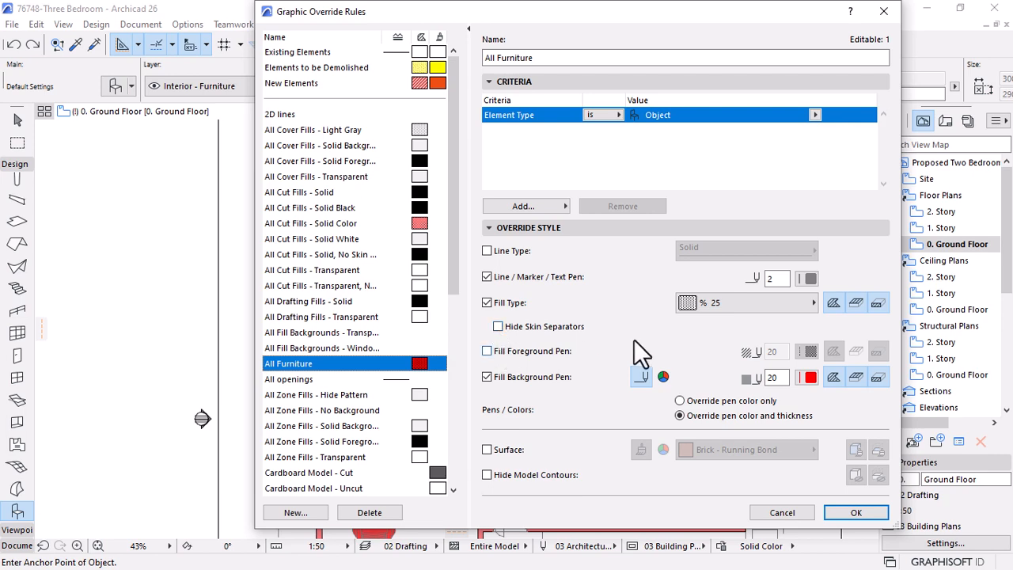
click(737, 308)
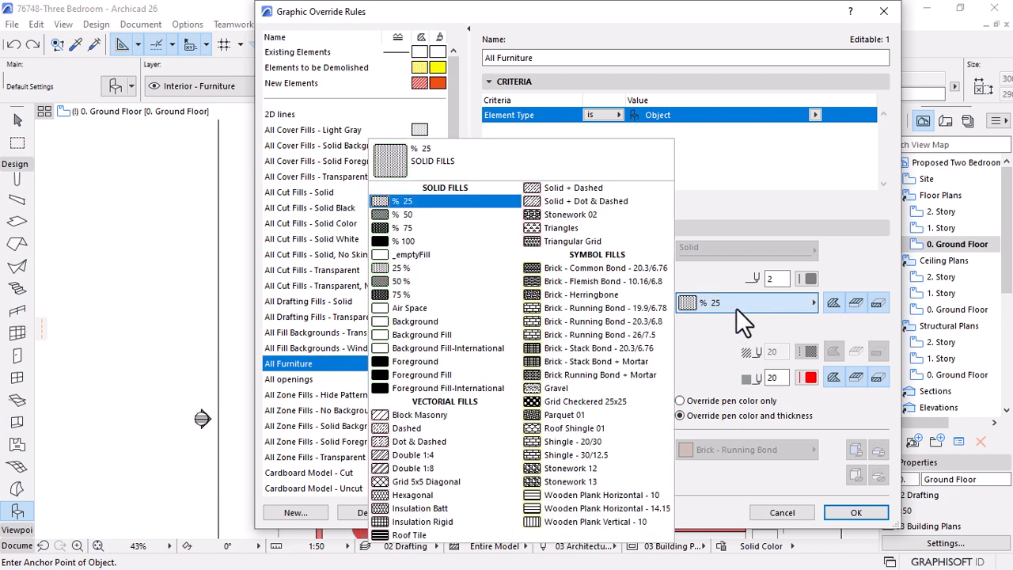
click(850, 242)
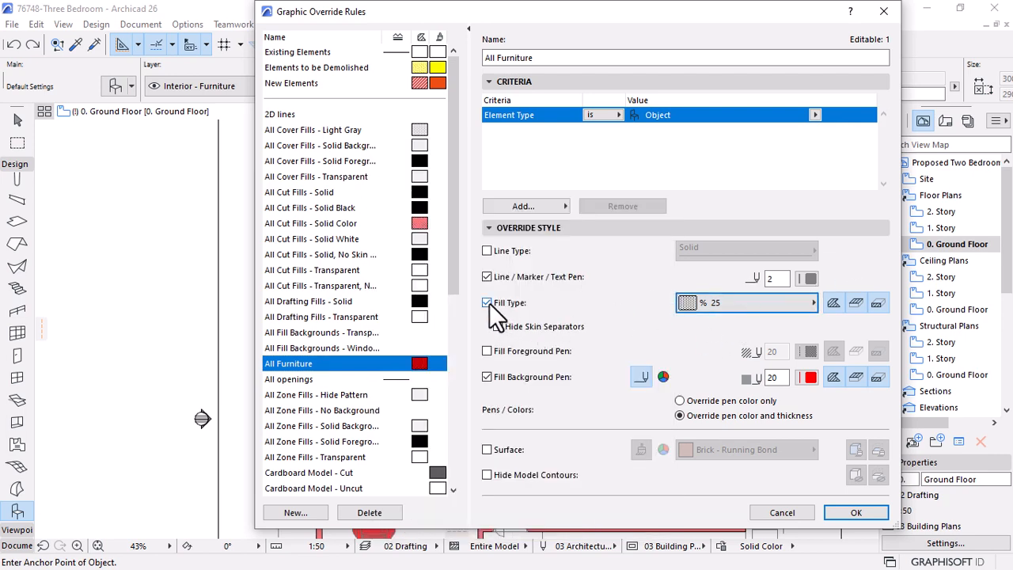
click(845, 512)
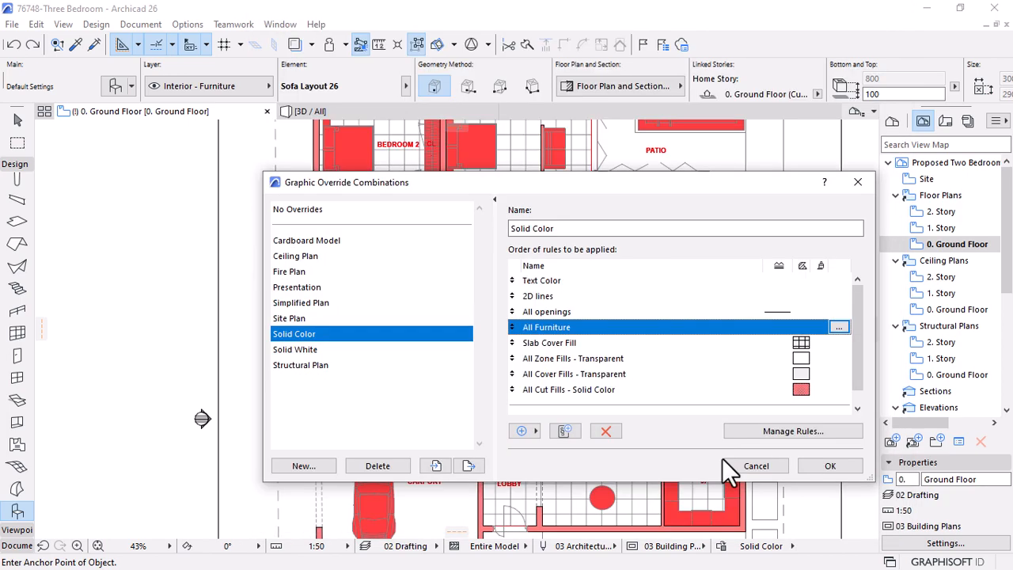
click(827, 469)
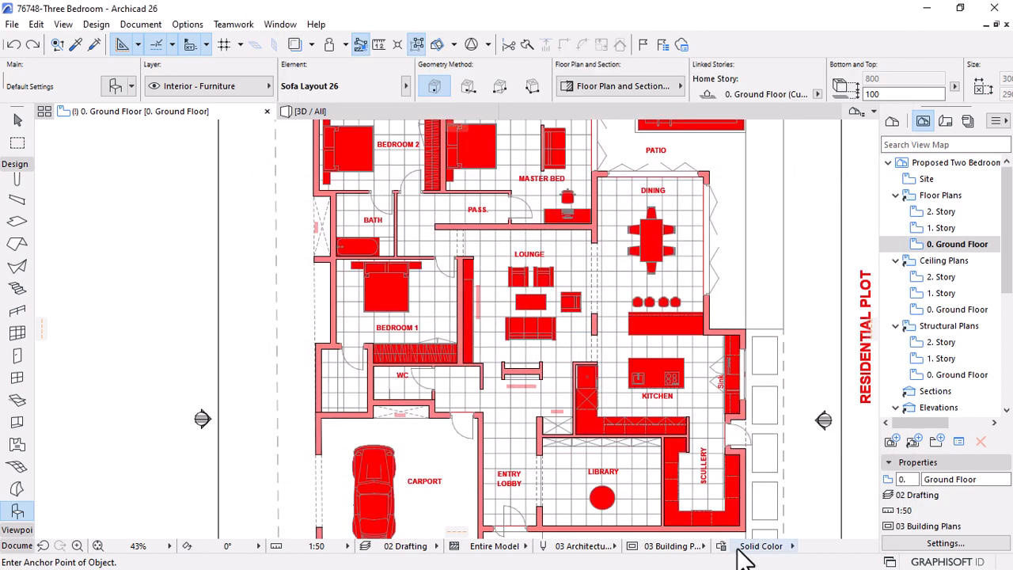
Re-enable the % 25 fill type override in the All Furniture rule and turn off its fill background pen override
click(721, 545)
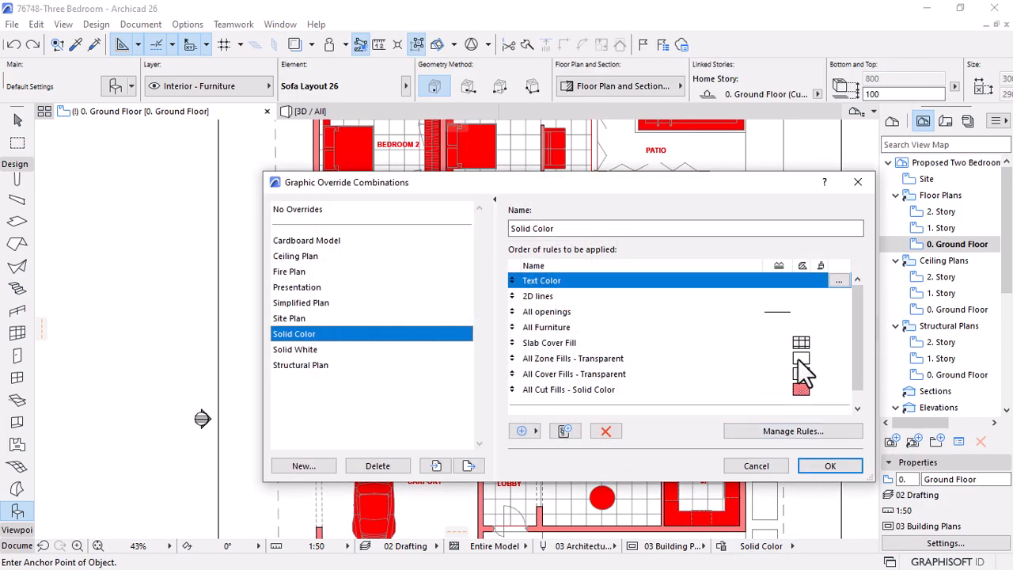
click(816, 328)
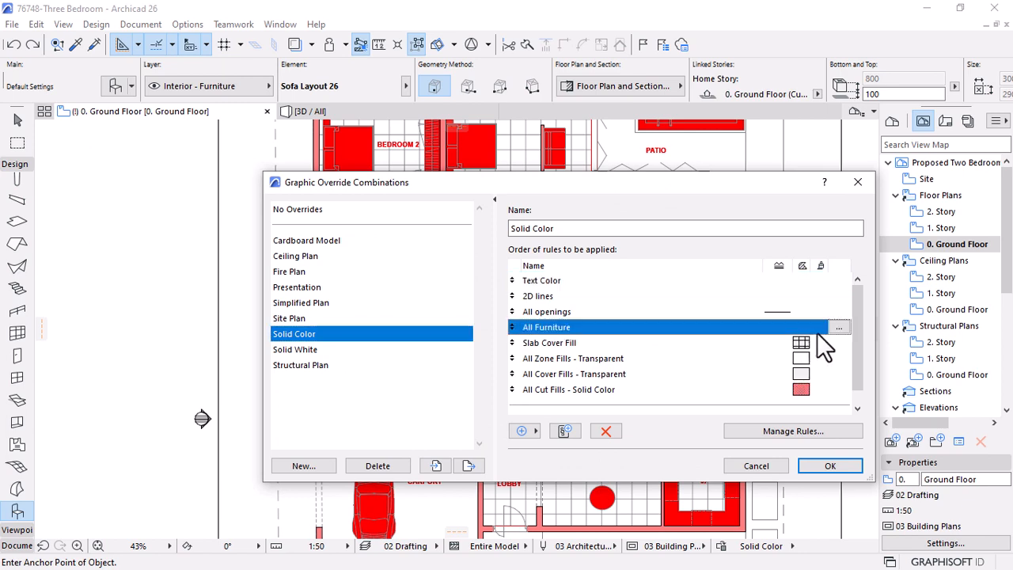
double_click(705, 333)
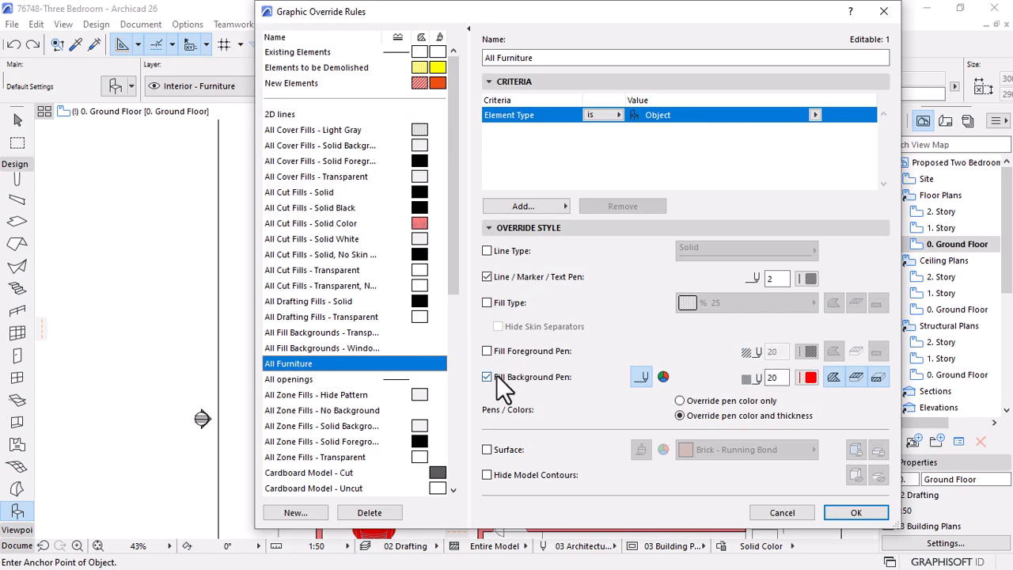
click(488, 304)
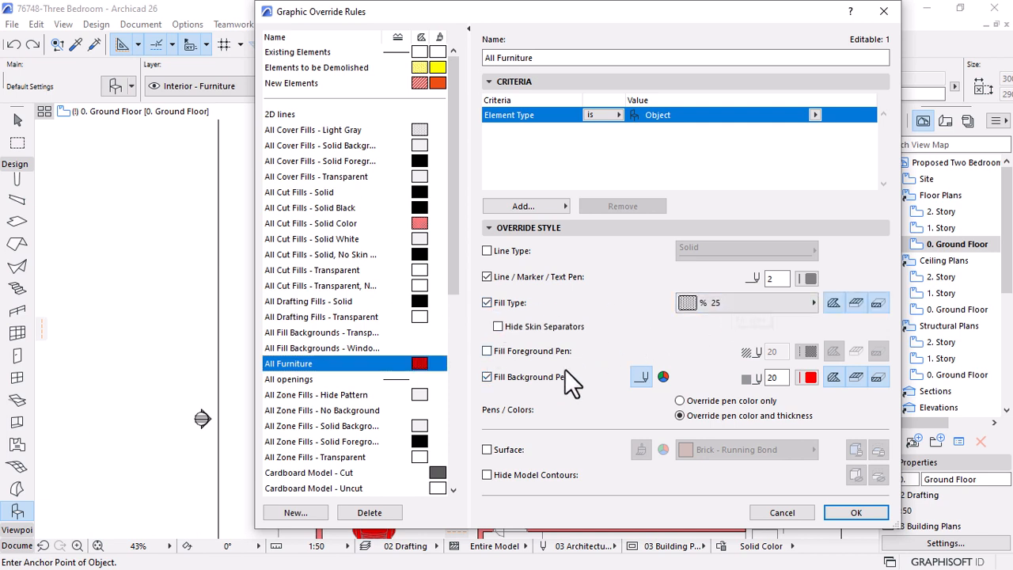
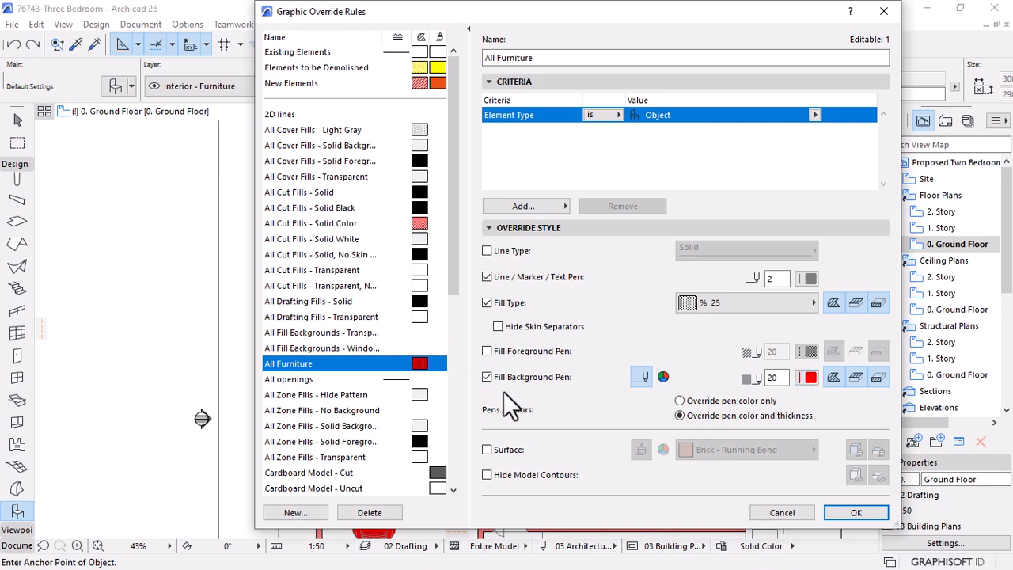
click(488, 378)
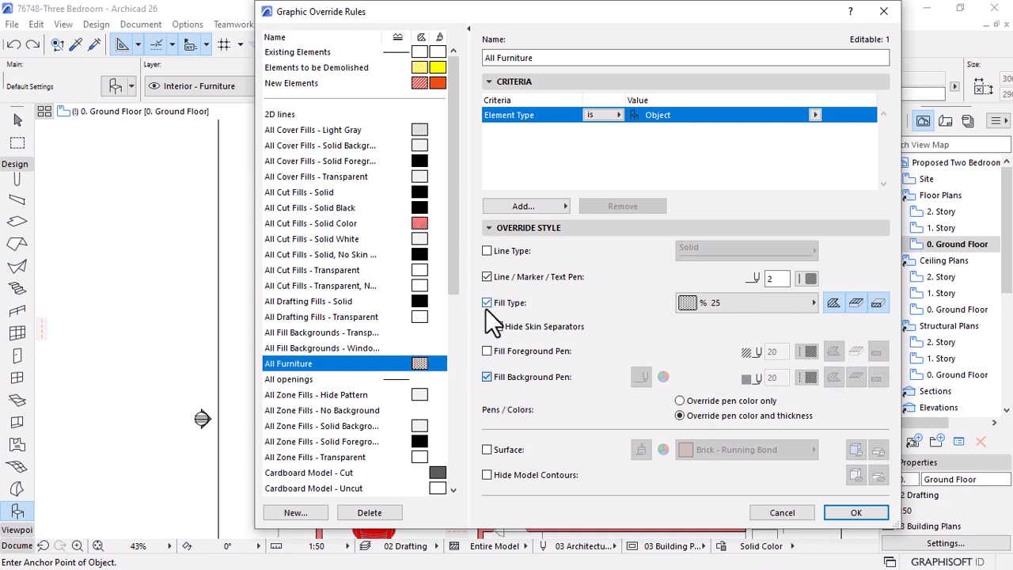
click(853, 513)
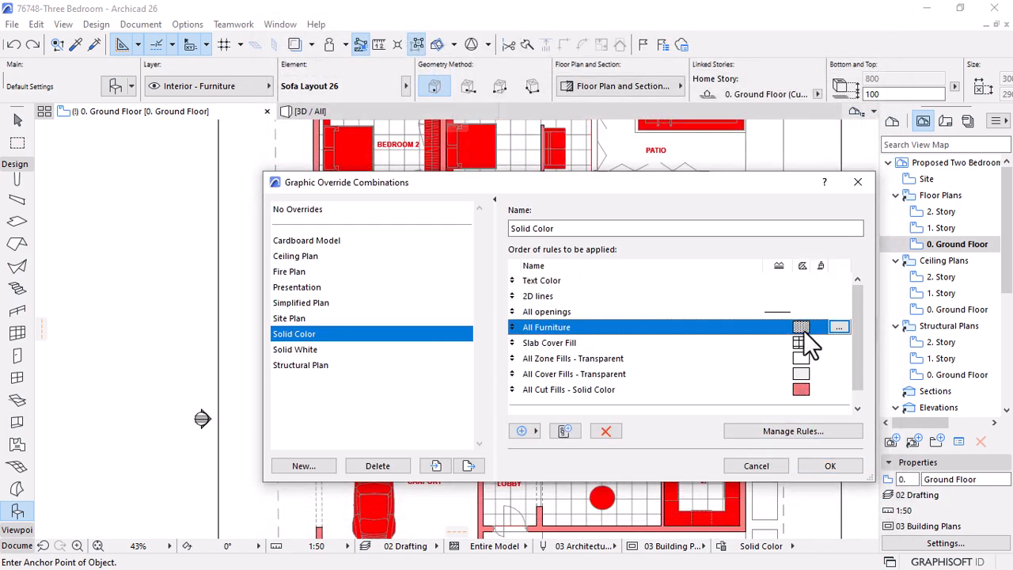
Set the All Furniture rule's line, marker and text pen to red pen 20 and apply the combination
click(839, 327)
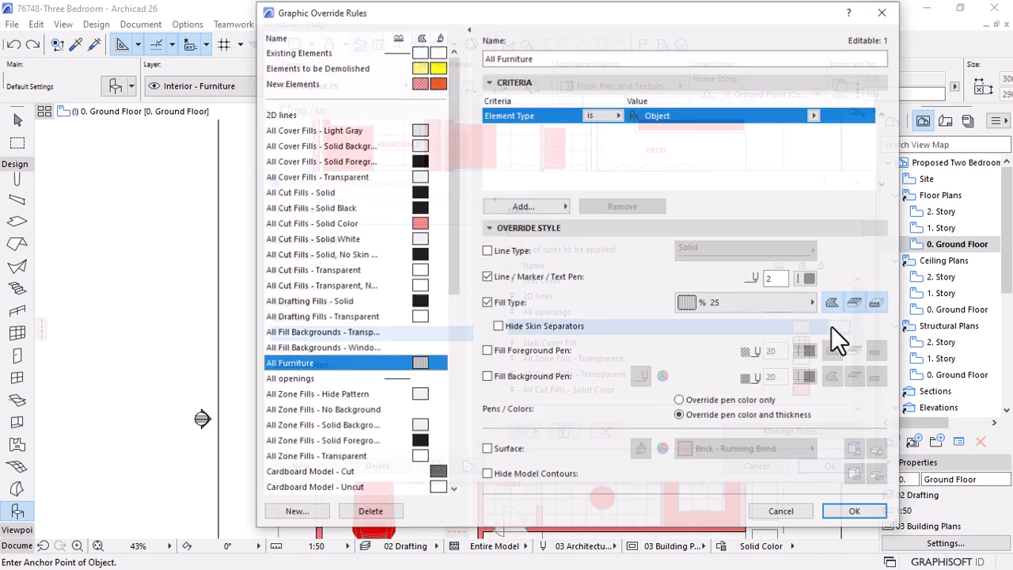
click(808, 277)
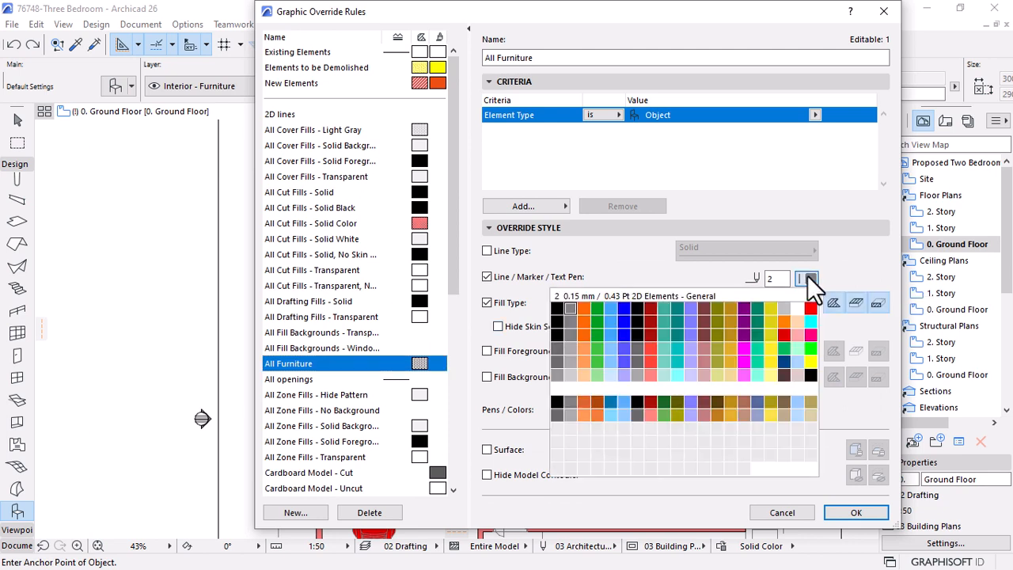
click(809, 301)
click(862, 512)
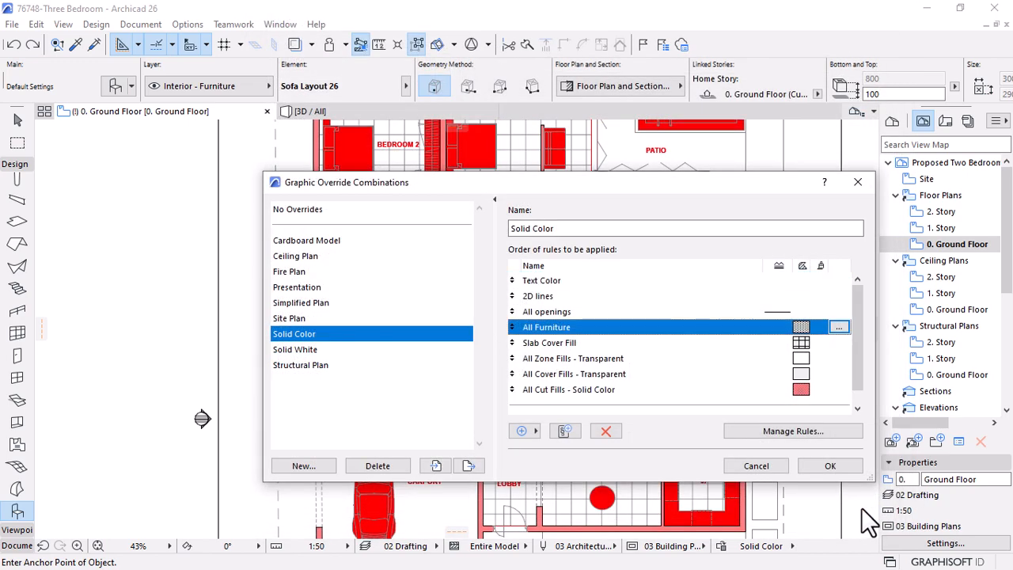
click(826, 466)
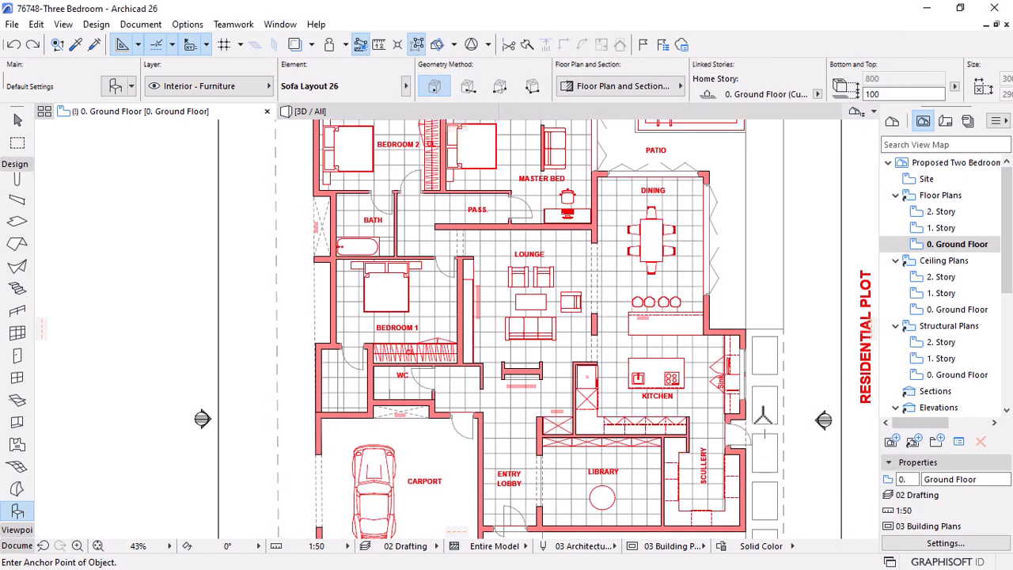
Enable the fill foreground pen override with red pen 20 in the All Furniture rule, limited to cut fills
scroll(765, 362, down, 2)
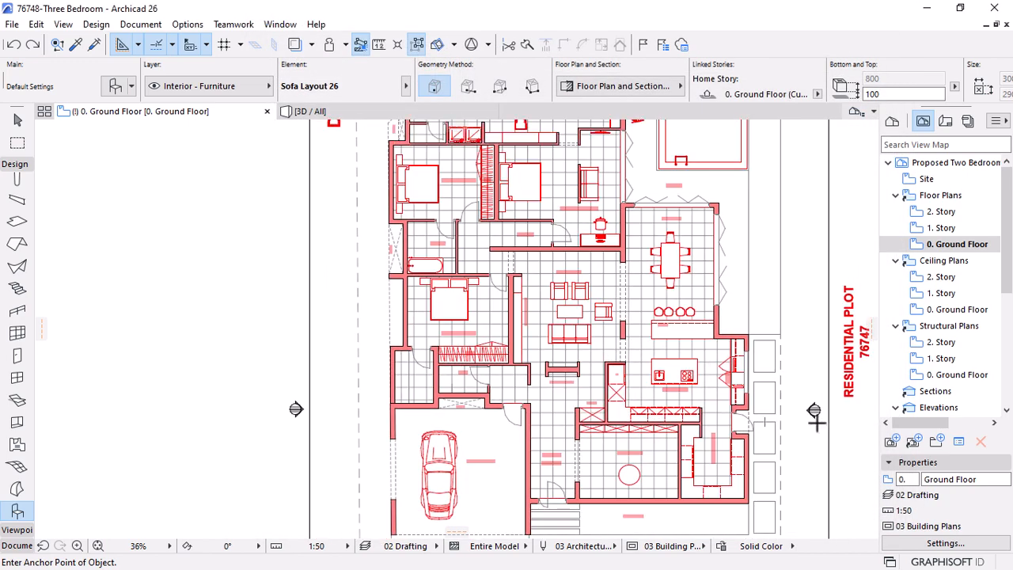
scroll(600, 346, up, 3)
scroll(600, 346, up, 1)
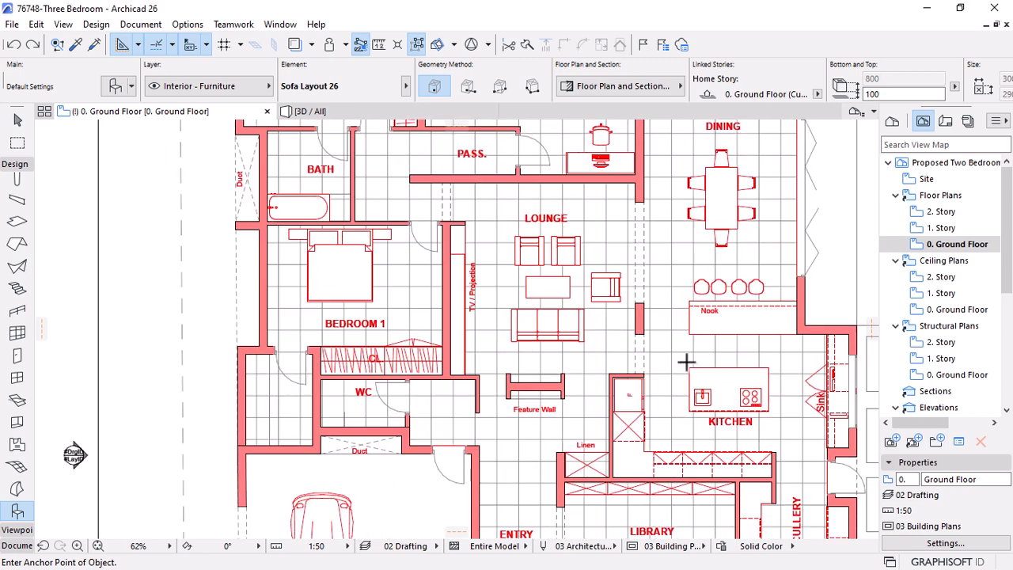
click(724, 546)
click(760, 539)
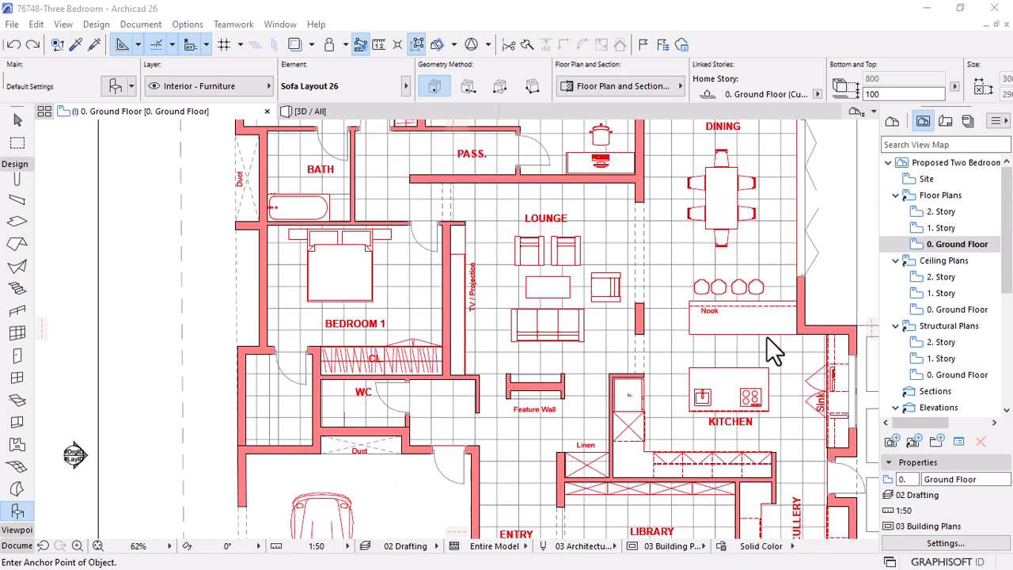
click(799, 331)
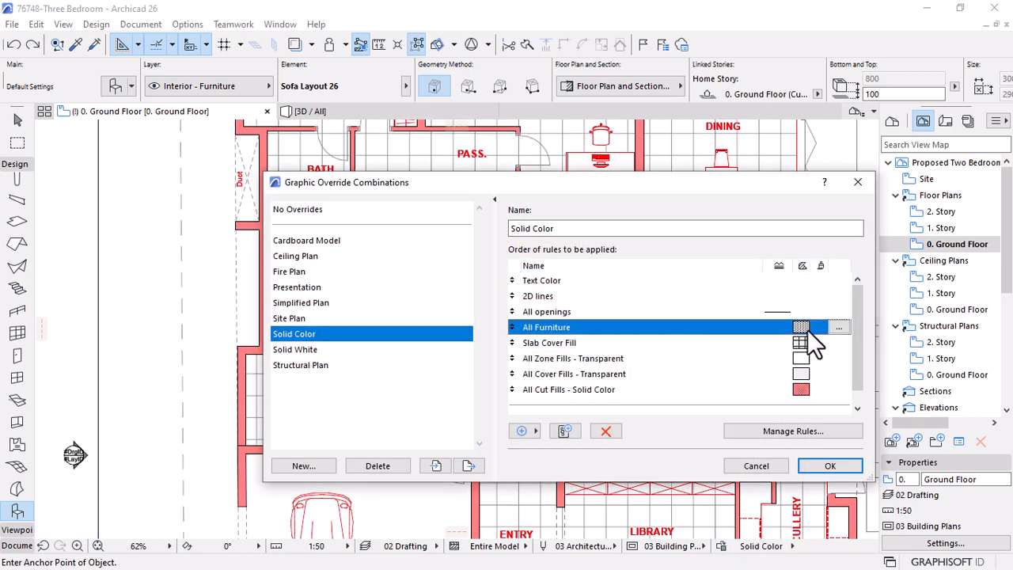
click(839, 327)
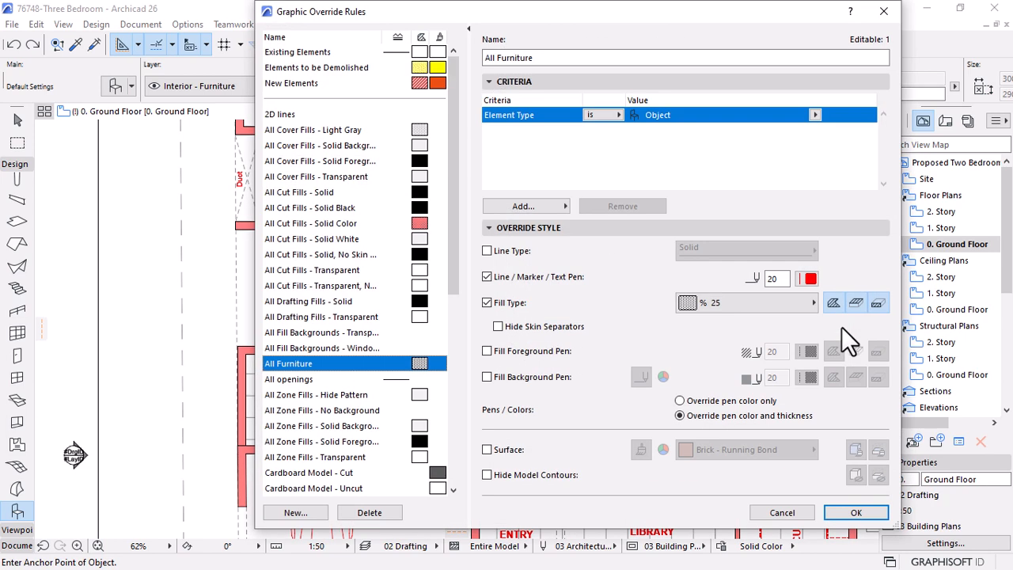
click(487, 350)
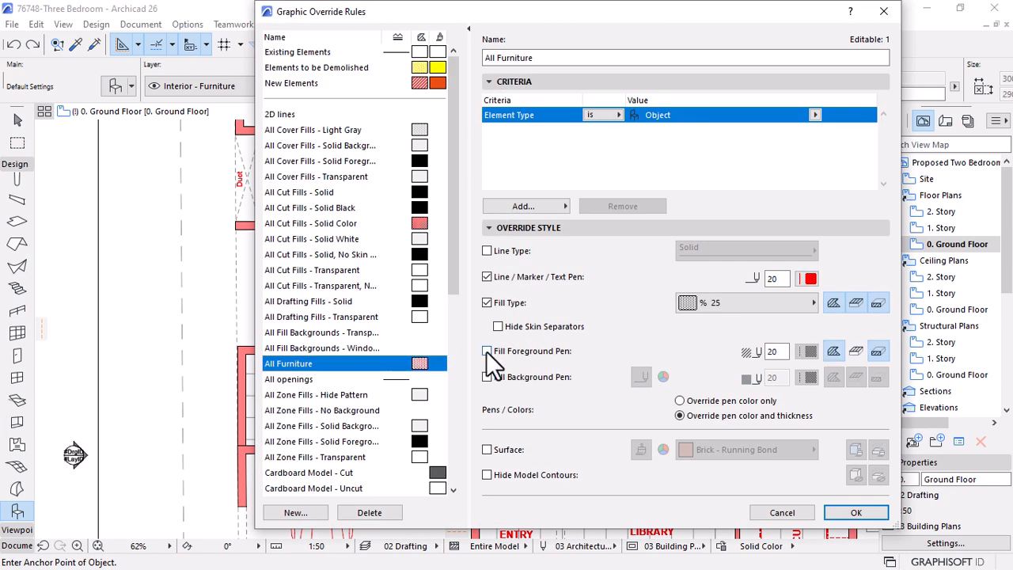
click(834, 350)
Enable the All Furniture rule's fill background pen override with pen 20, turn off its fill type override, and apply the changes
click(508, 377)
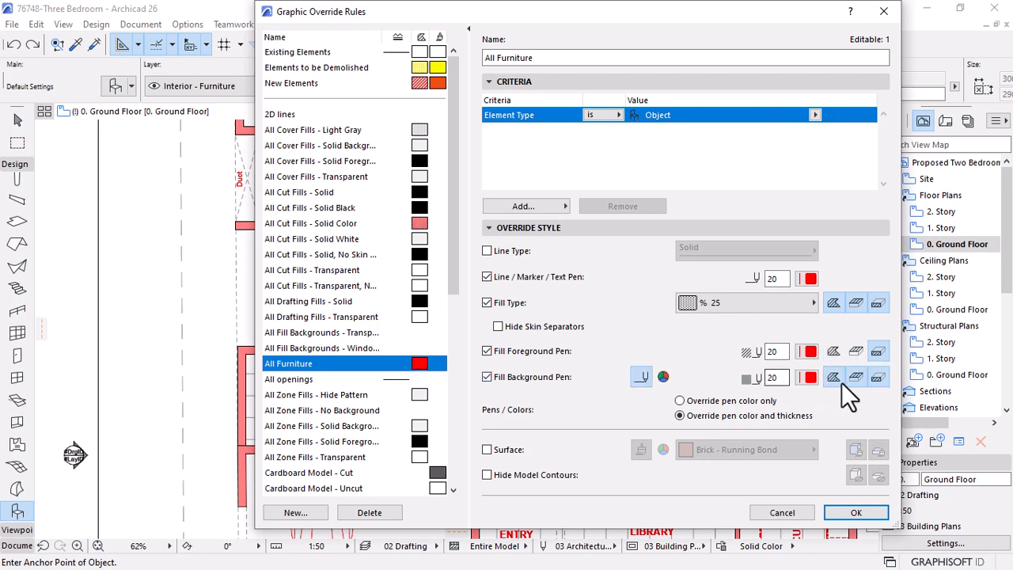
click(487, 303)
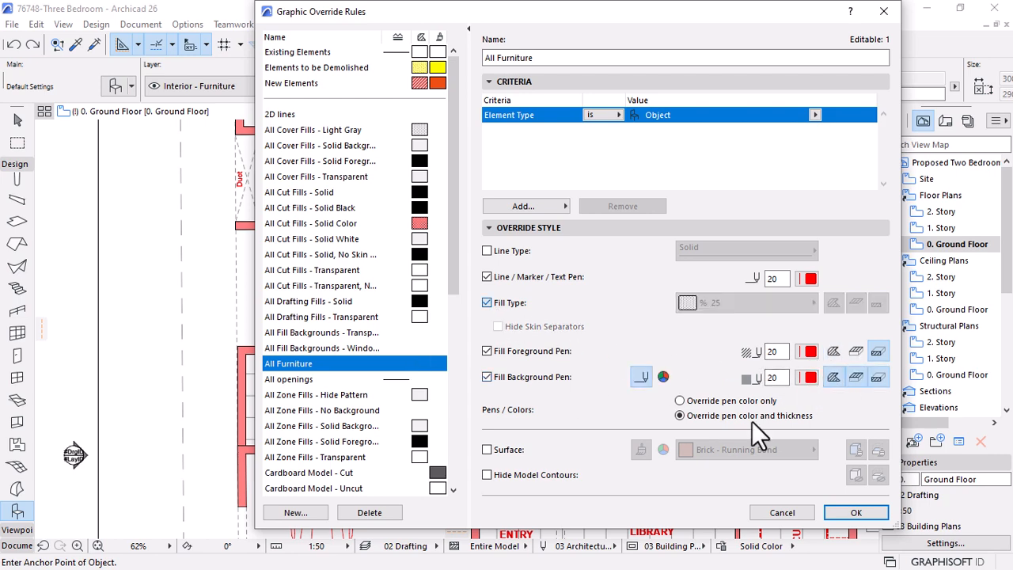
click(856, 512)
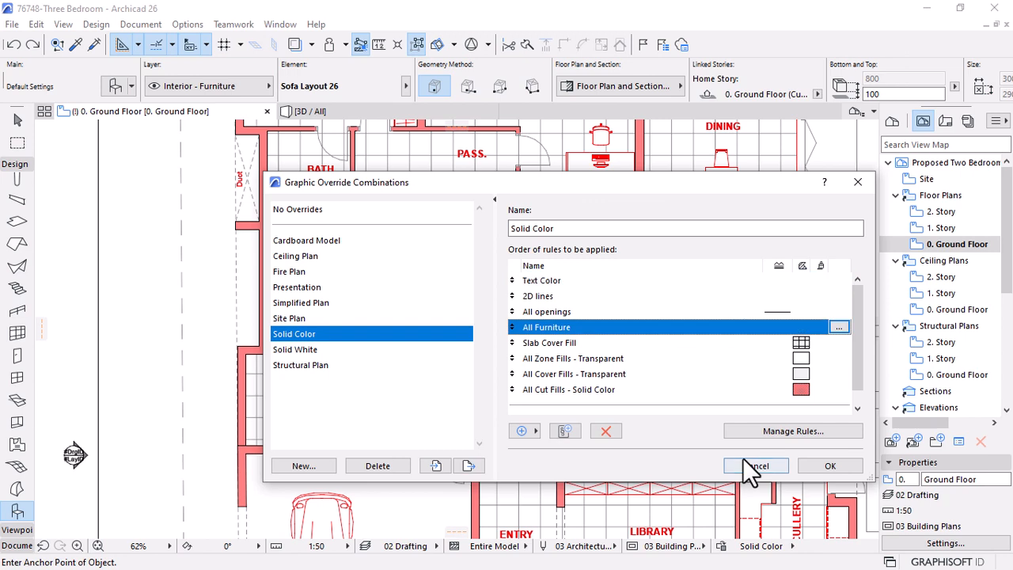
click(828, 464)
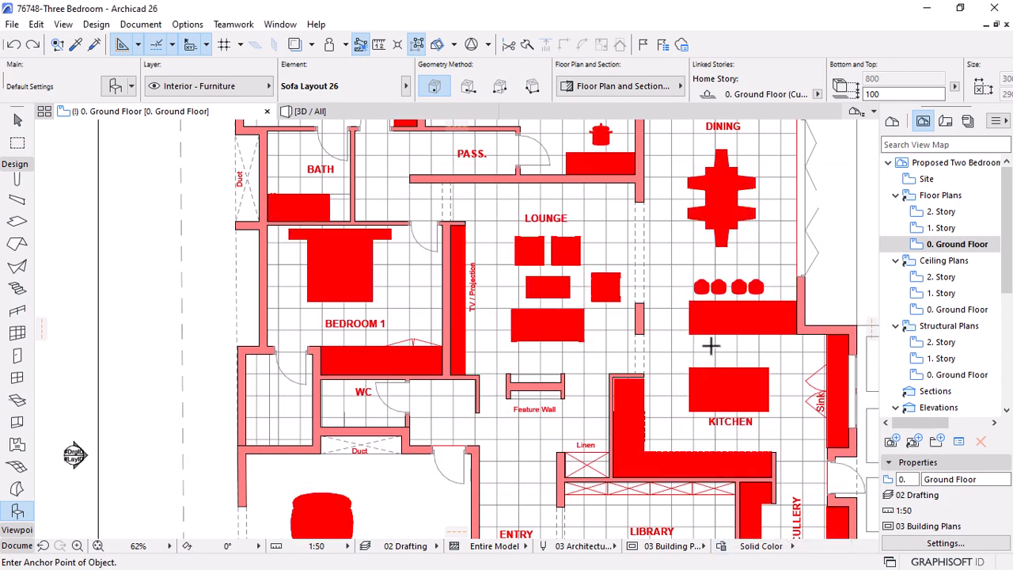
Remove the All Furniture rule from the Solid Color graphic override combination and apply the change
click(721, 545)
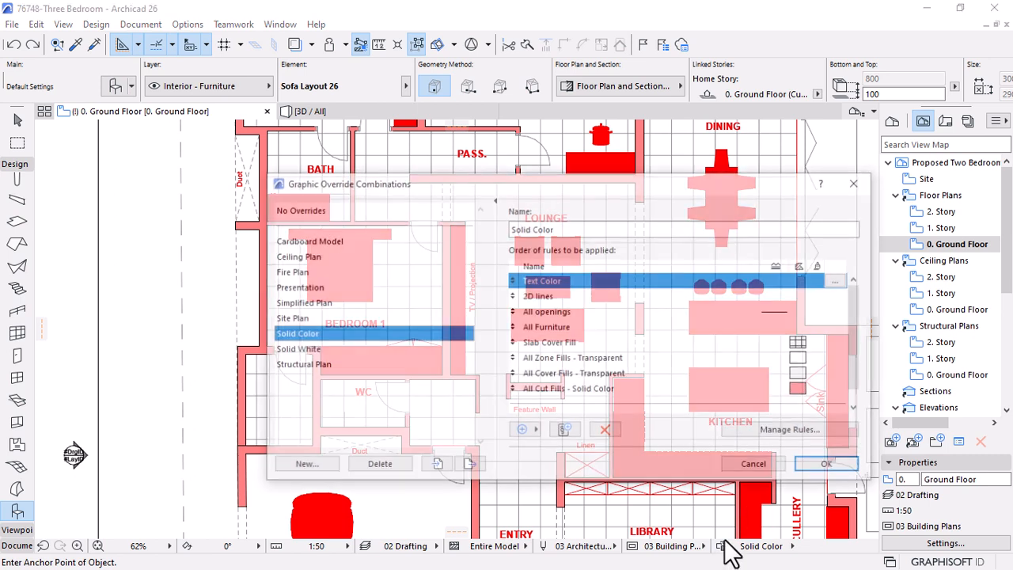
click(617, 327)
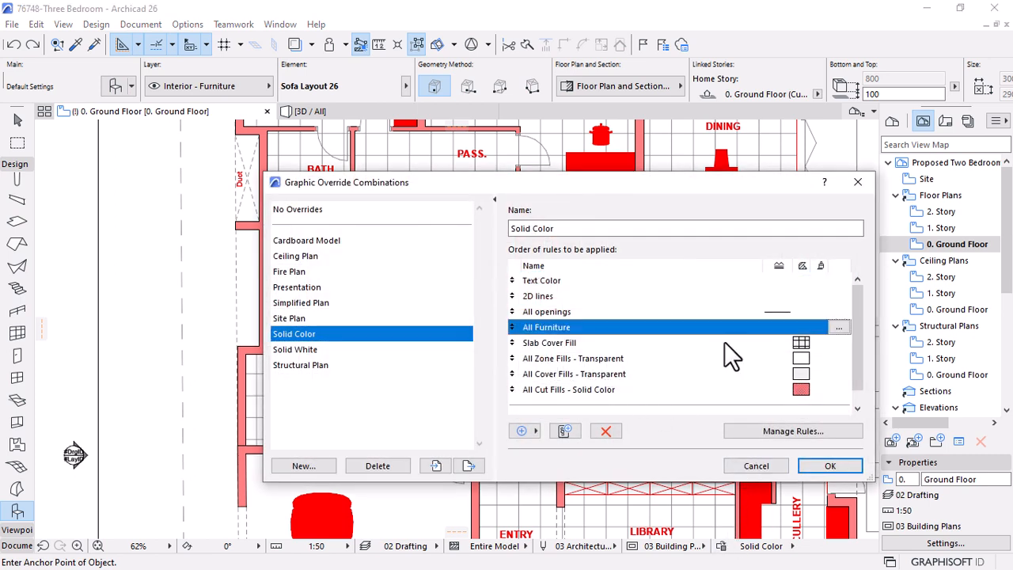
click(606, 431)
click(831, 465)
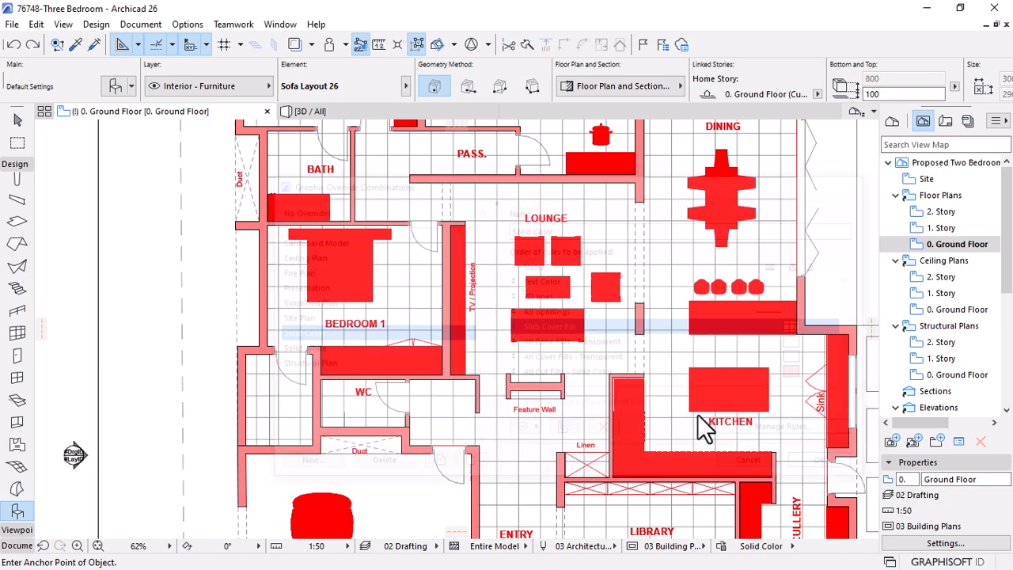
scroll(699, 387, down, 4)
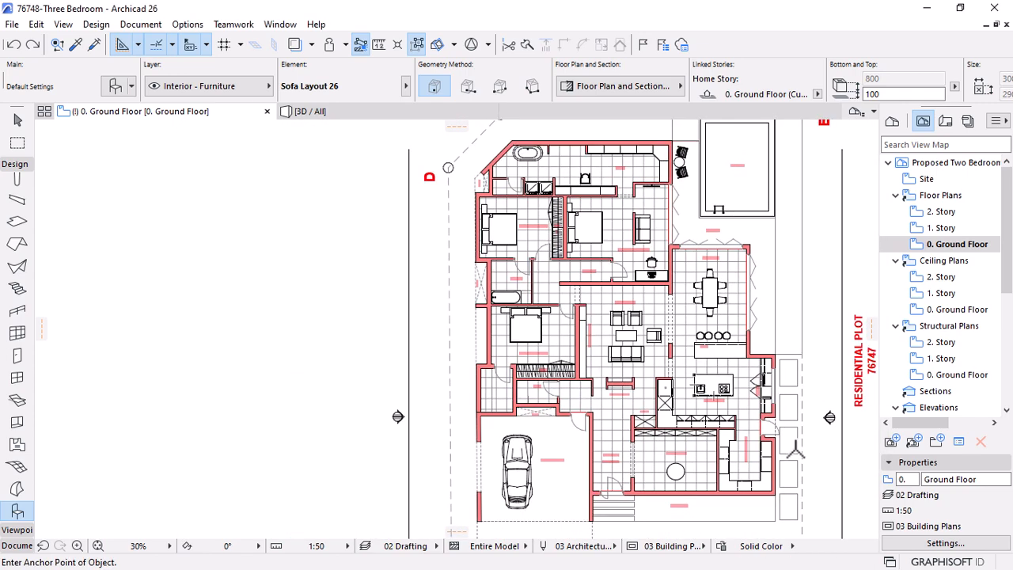
scroll(680, 364, up, 2)
scroll(605, 349, up, 9)
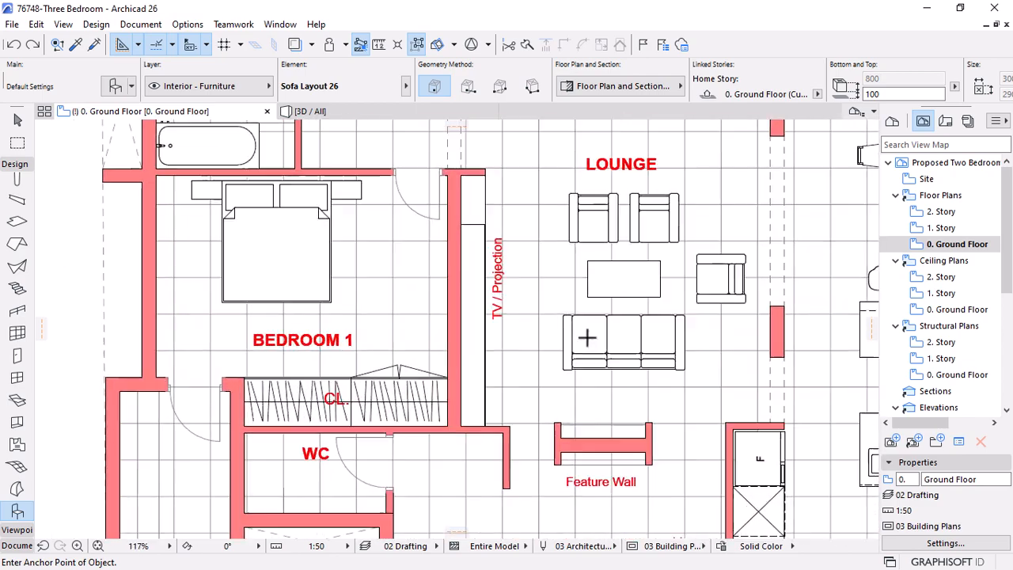
scroll(587, 338, down, 6)
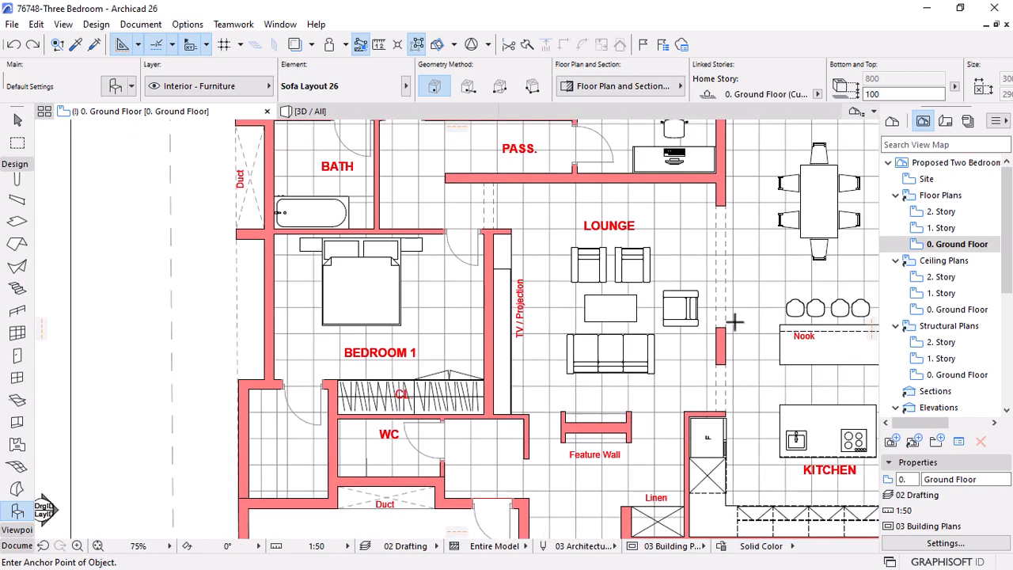
Remove the All Cover Fills - Transparent rule from the Solid Color combination and apply the change
click(722, 546)
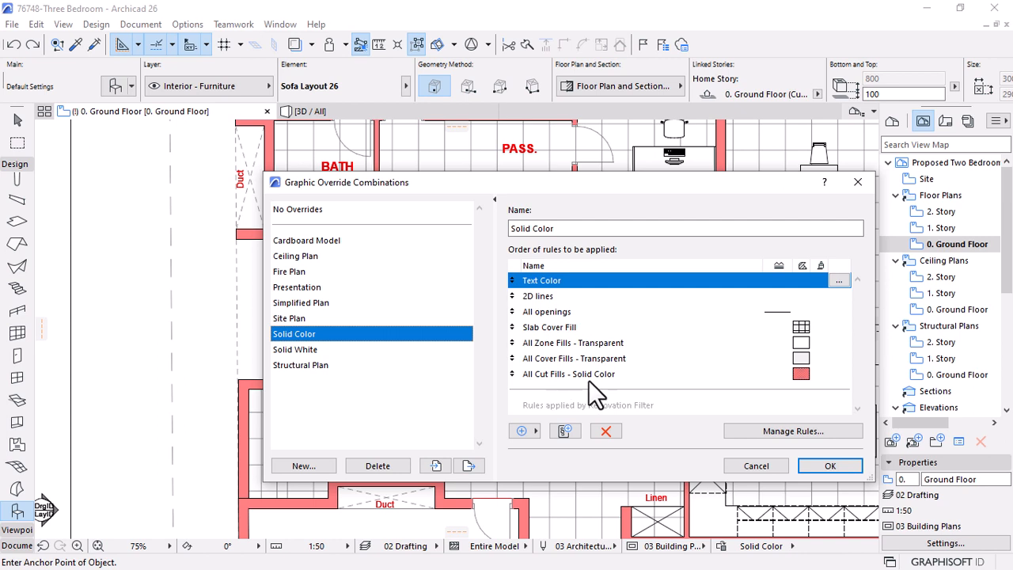
click(566, 374)
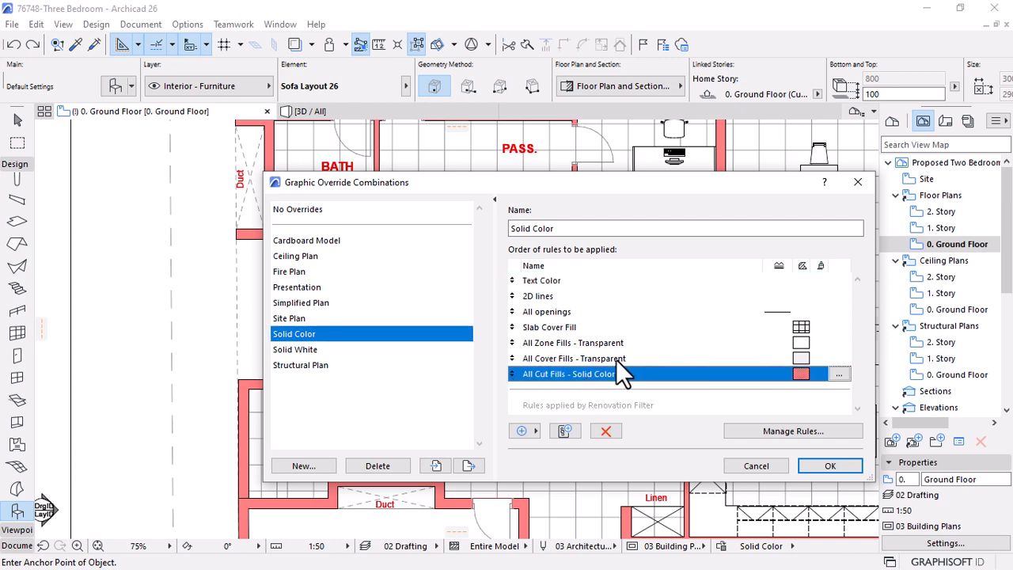
click(552, 359)
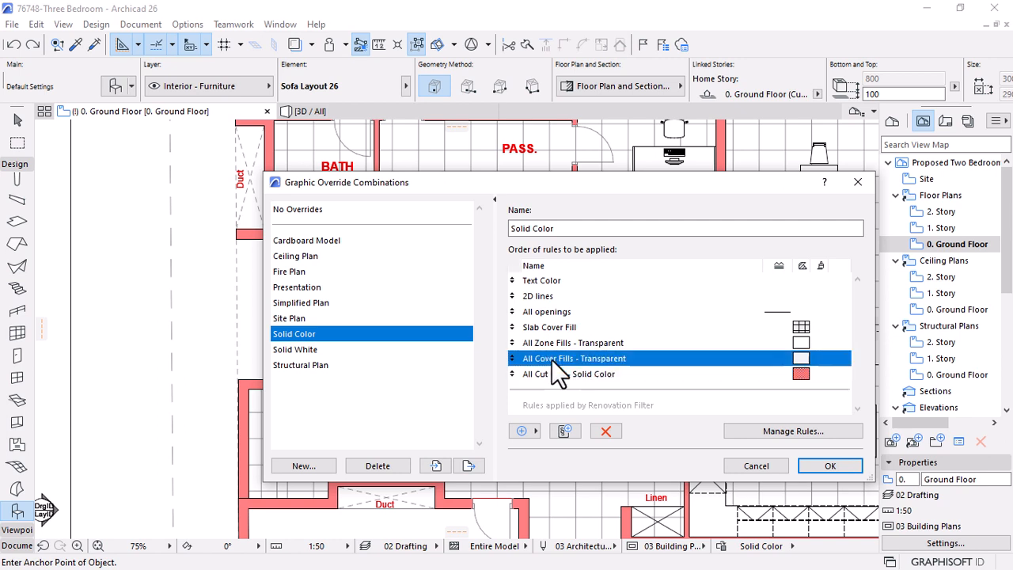
click(552, 346)
click(548, 355)
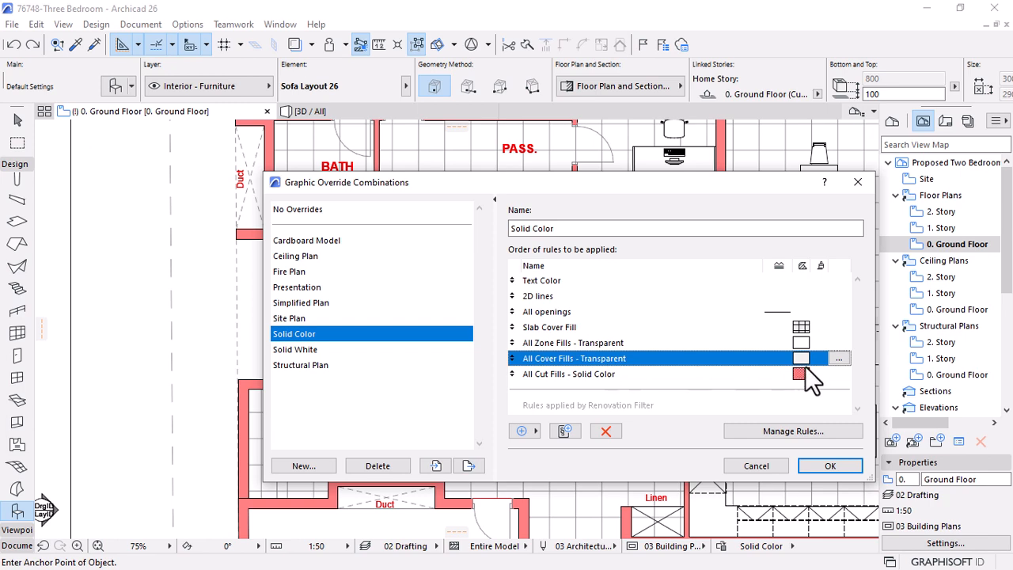
click(606, 431)
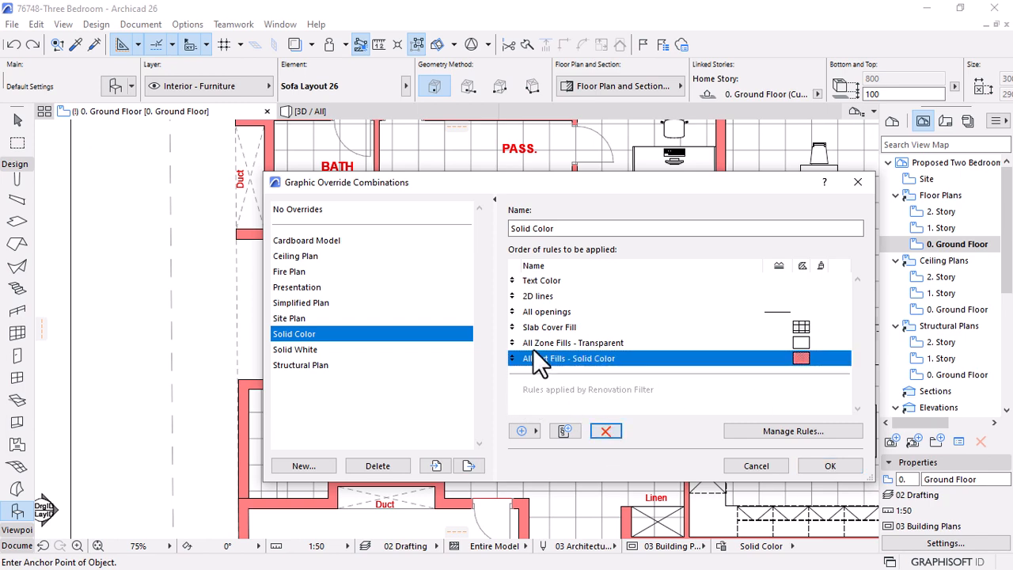
click(819, 464)
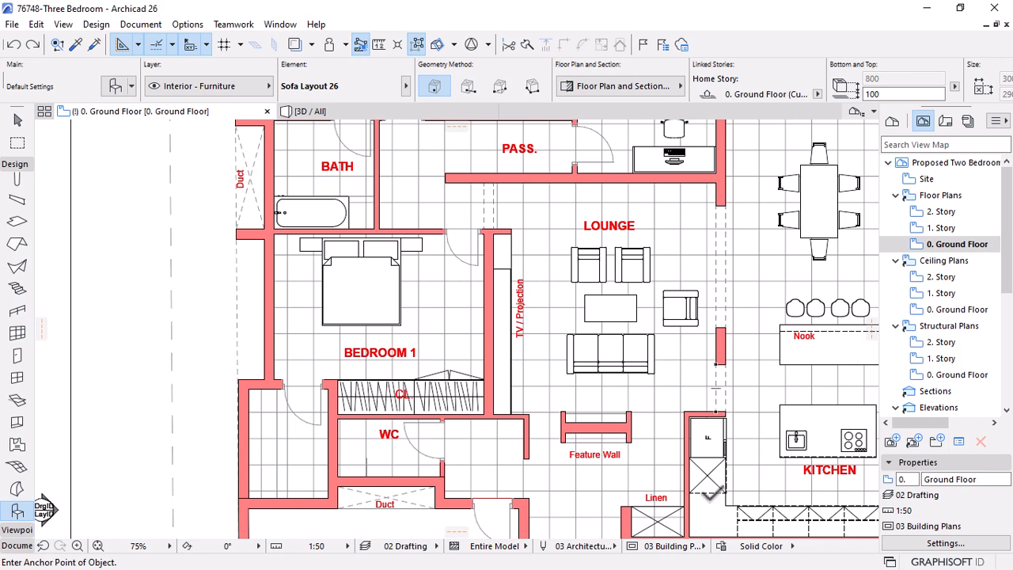
Add the All Furniture rule to the Solid Color combination, place it directly below Slab Cover Fill, and apply the change
click(723, 546)
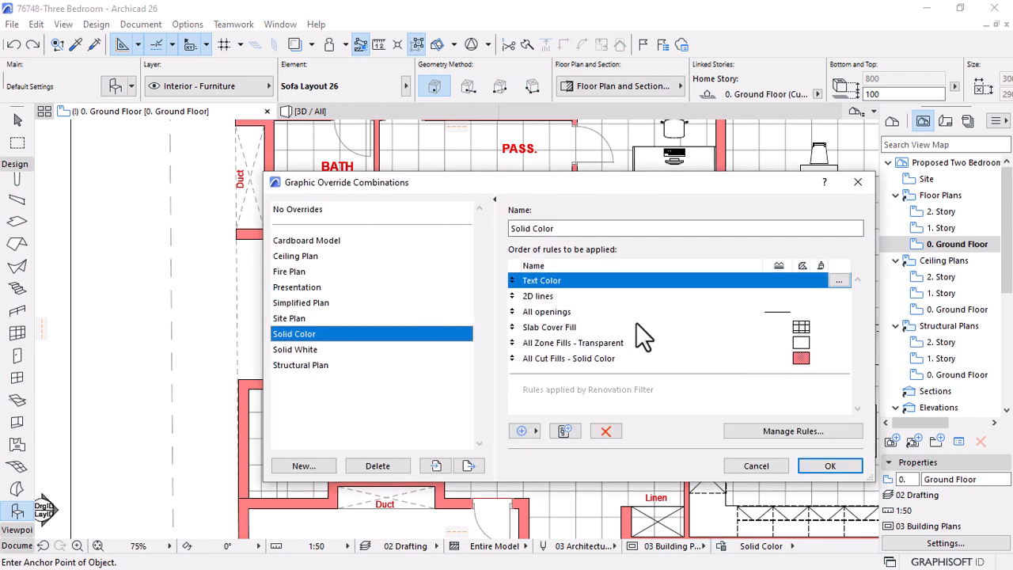
click(531, 430)
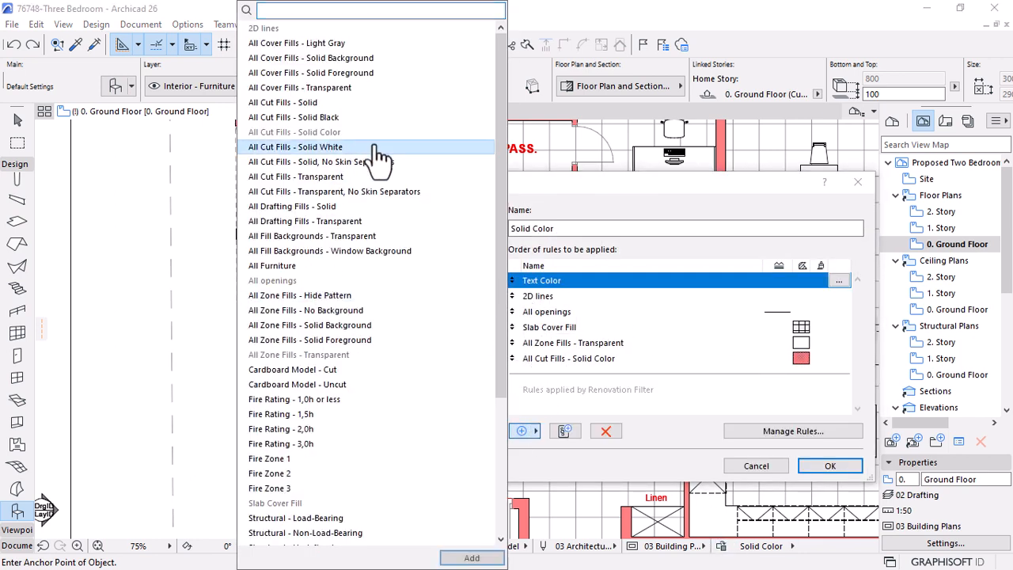
click(285, 266)
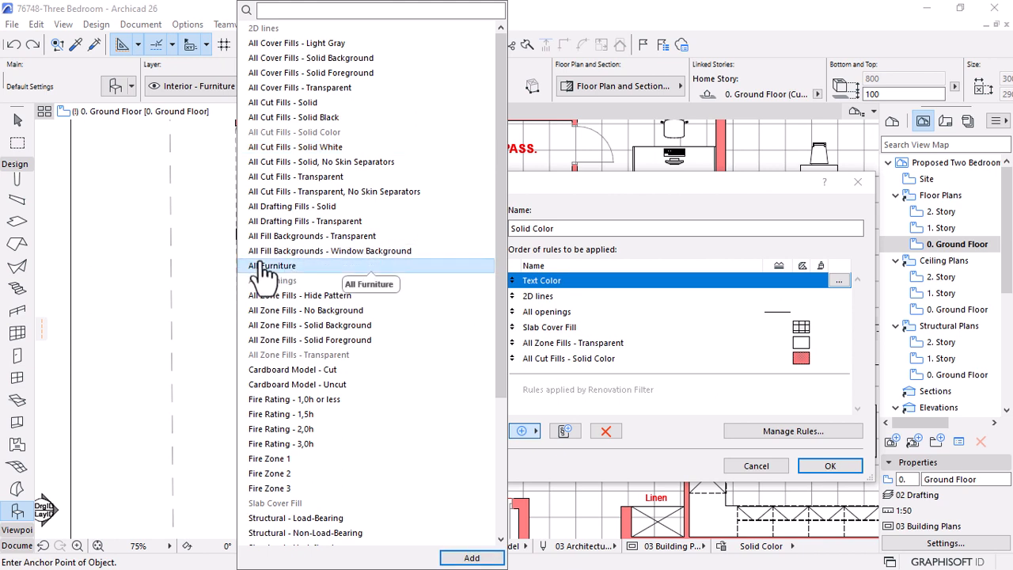
click(471, 558)
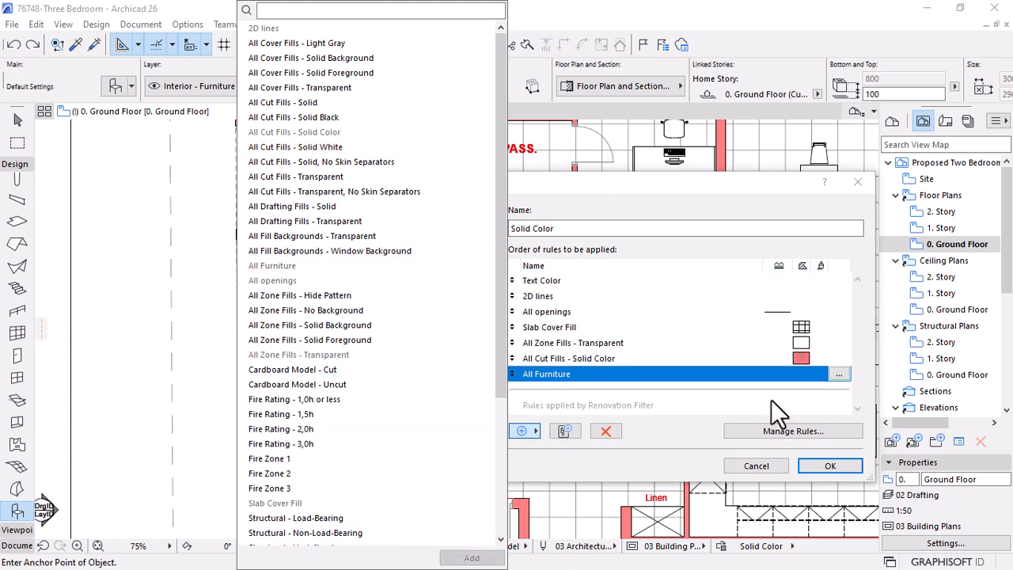
click(570, 374)
drag(520, 374, 520, 336)
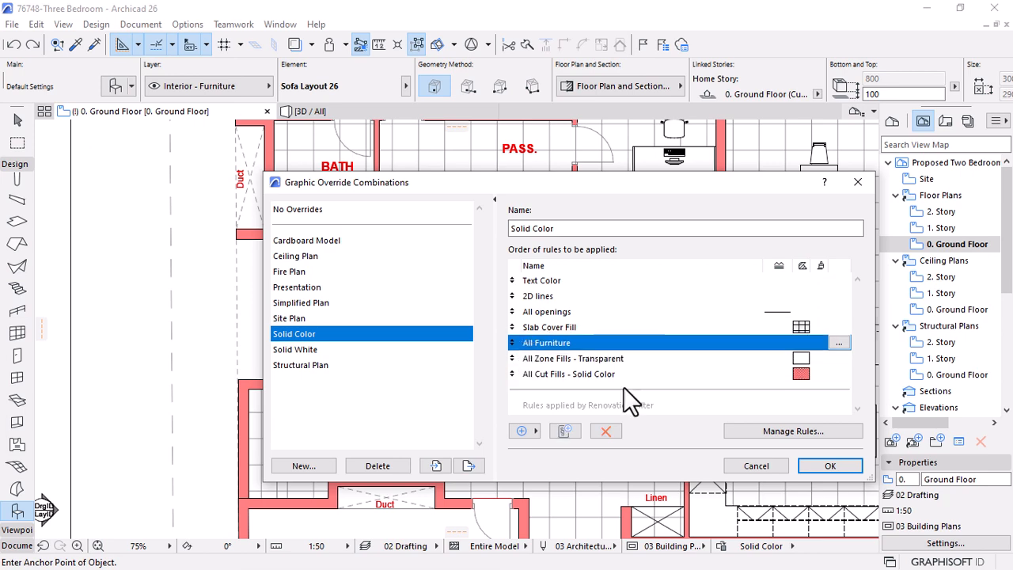
click(831, 467)
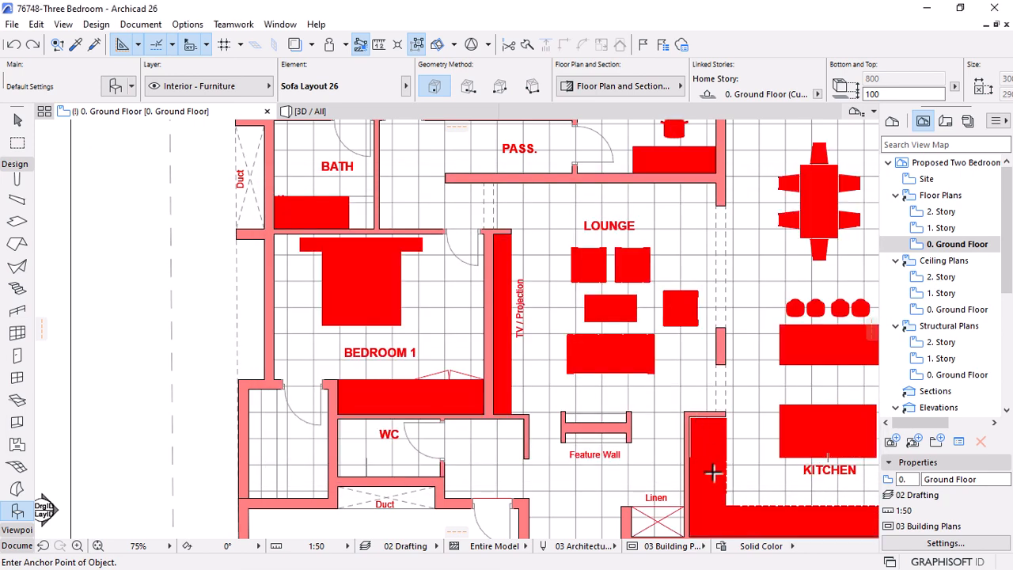
Turn off the All Furniture rule's fill foreground and background pen overrides, enable its % 25 fill type override, and apply the changes
click(721, 545)
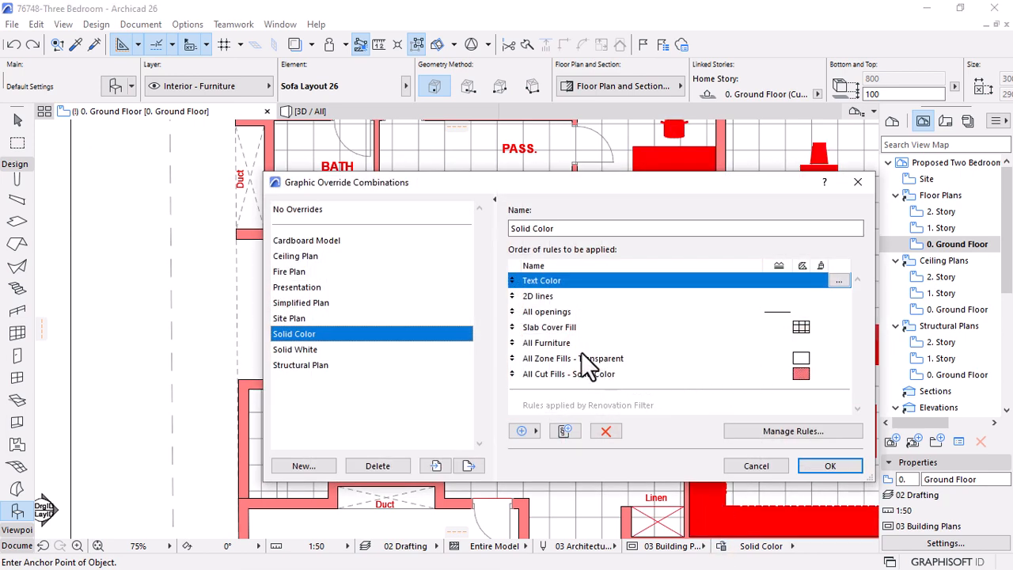
click(564, 344)
click(837, 341)
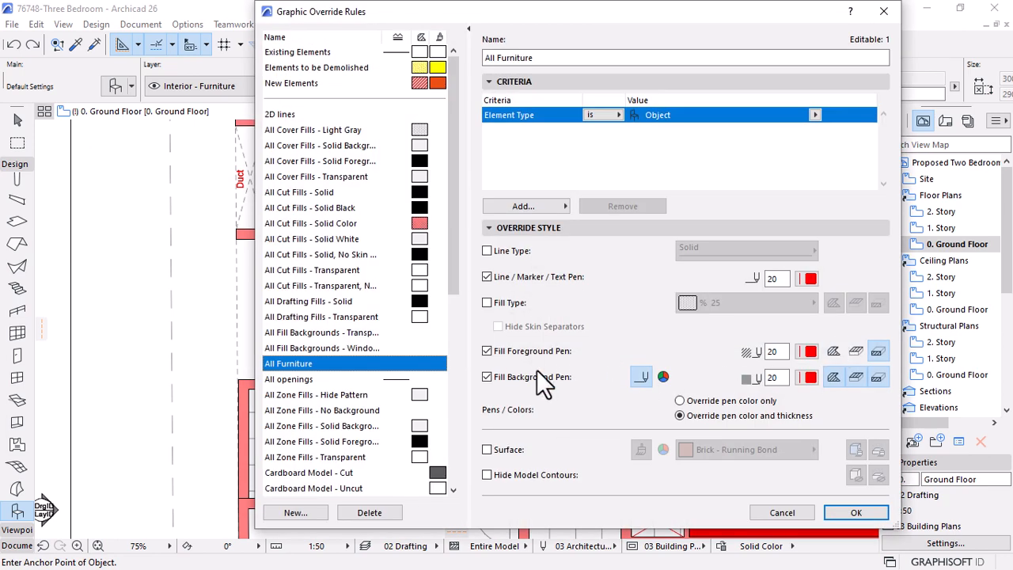
click(489, 376)
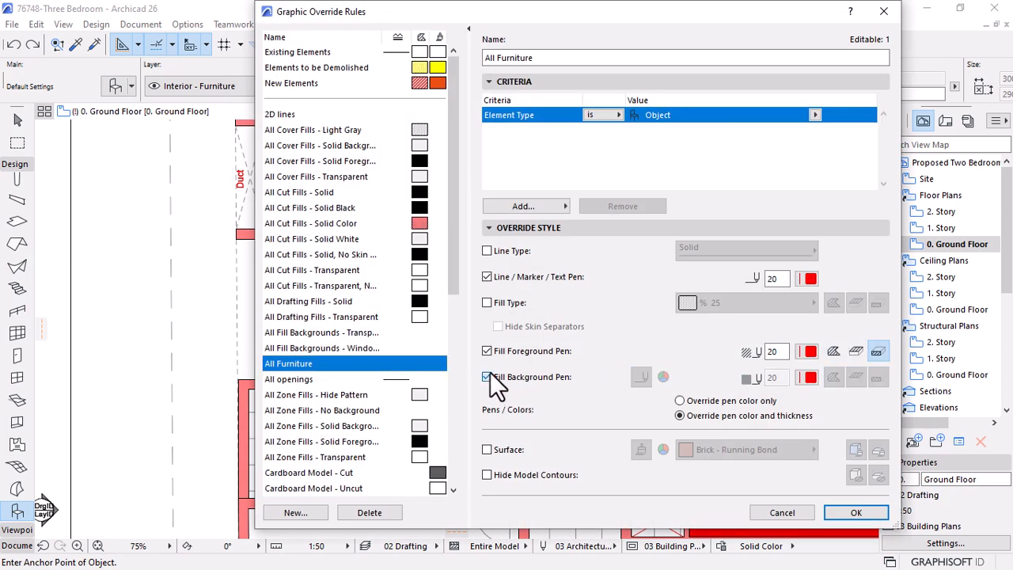
click(499, 351)
click(503, 304)
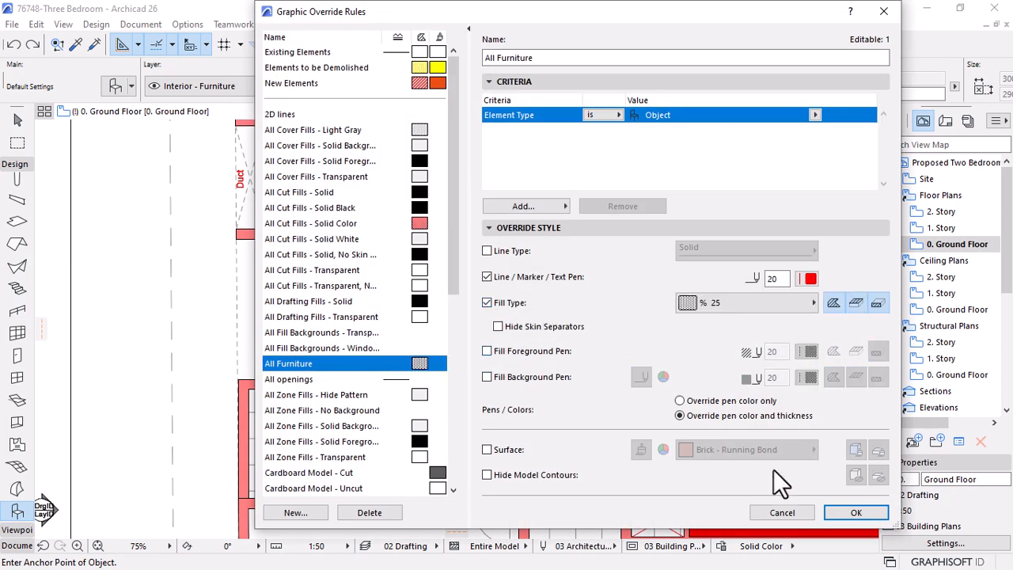
click(853, 511)
click(855, 464)
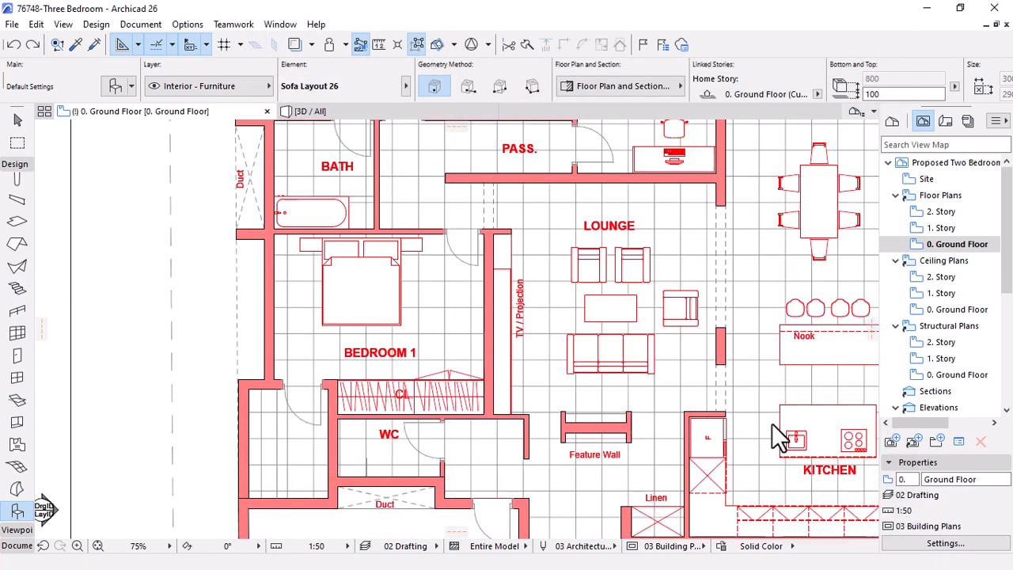
Move the All Furniture rule directly above Slab Cover Fill in the Solid Color combination and apply the new order
click(721, 546)
click(525, 344)
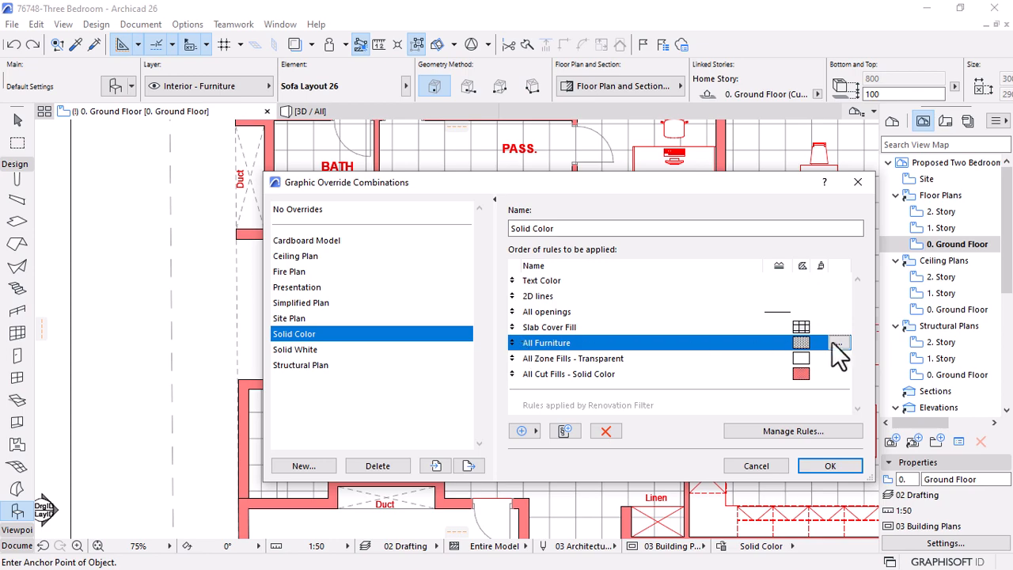
click(839, 343)
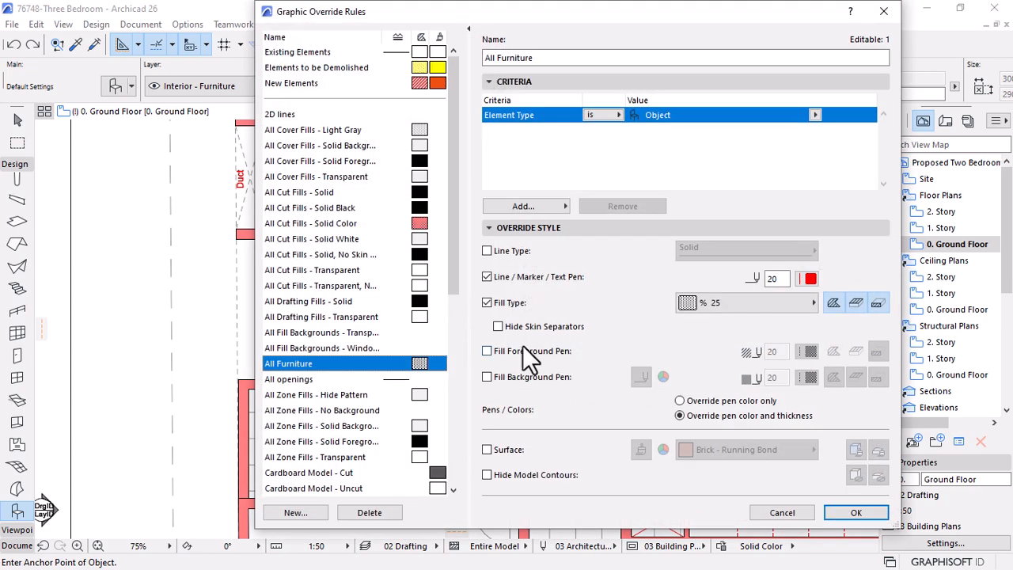
click(782, 513)
drag(525, 343, 519, 331)
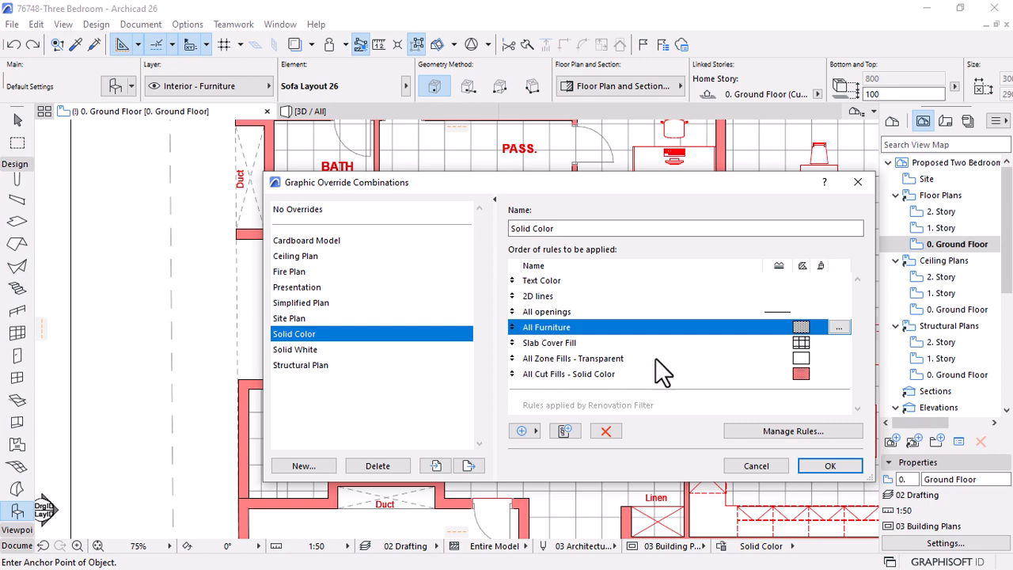
click(831, 466)
Enable the All Furniture rule's fill background pen override with red pen 20, apply it, and check the furniture on the plan
click(729, 545)
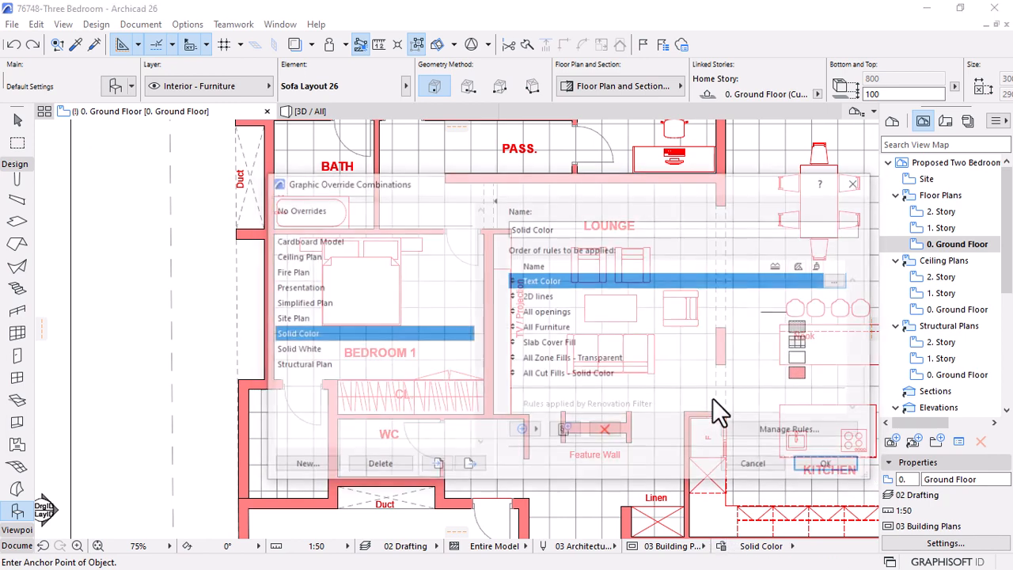
click(545, 327)
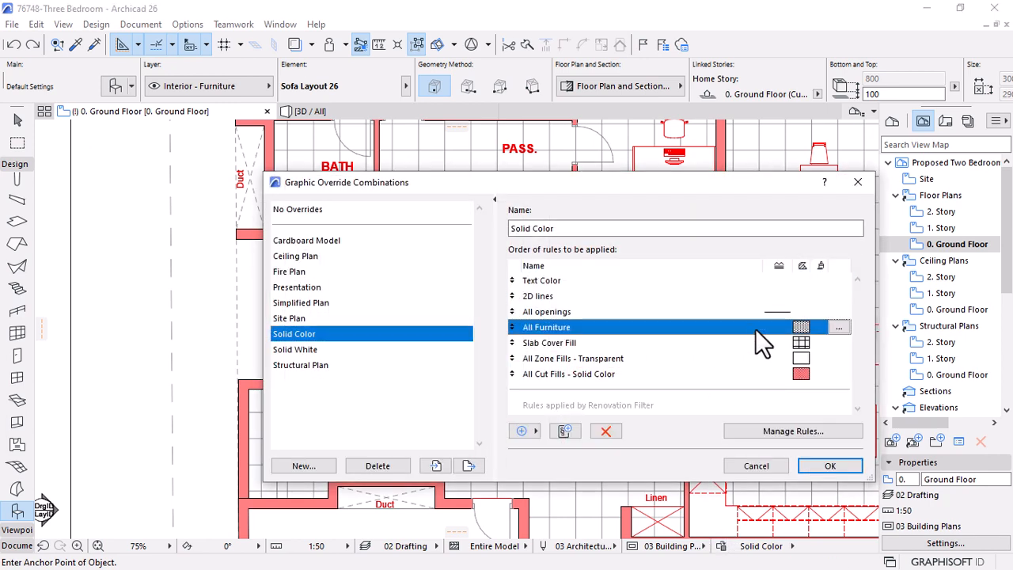
click(839, 327)
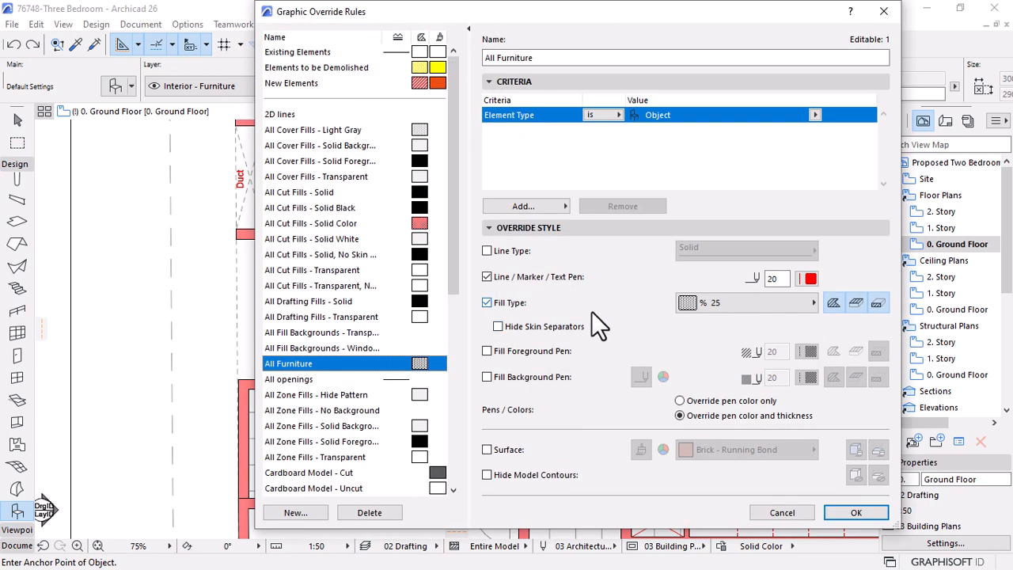
click(487, 376)
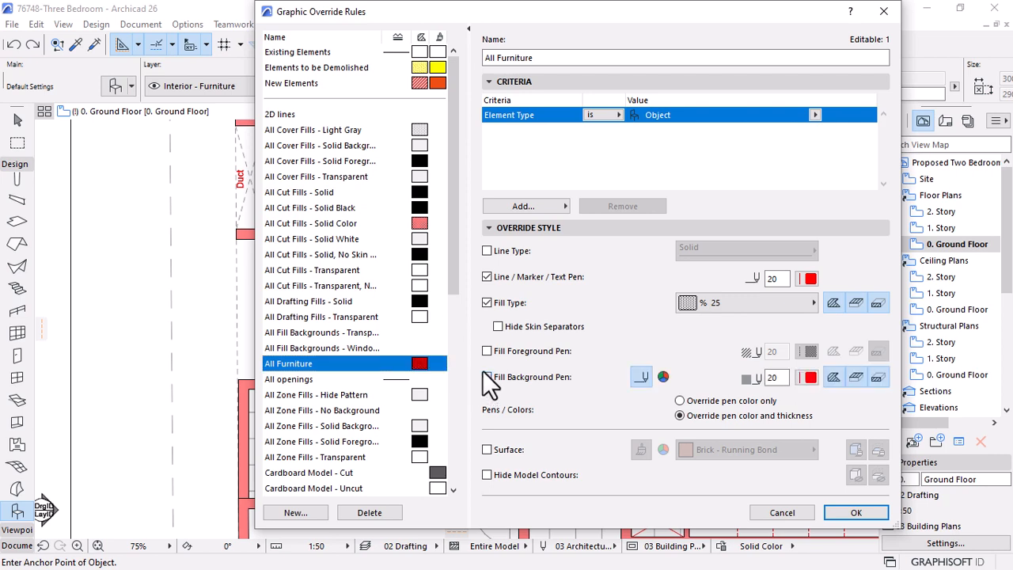
click(869, 515)
click(823, 469)
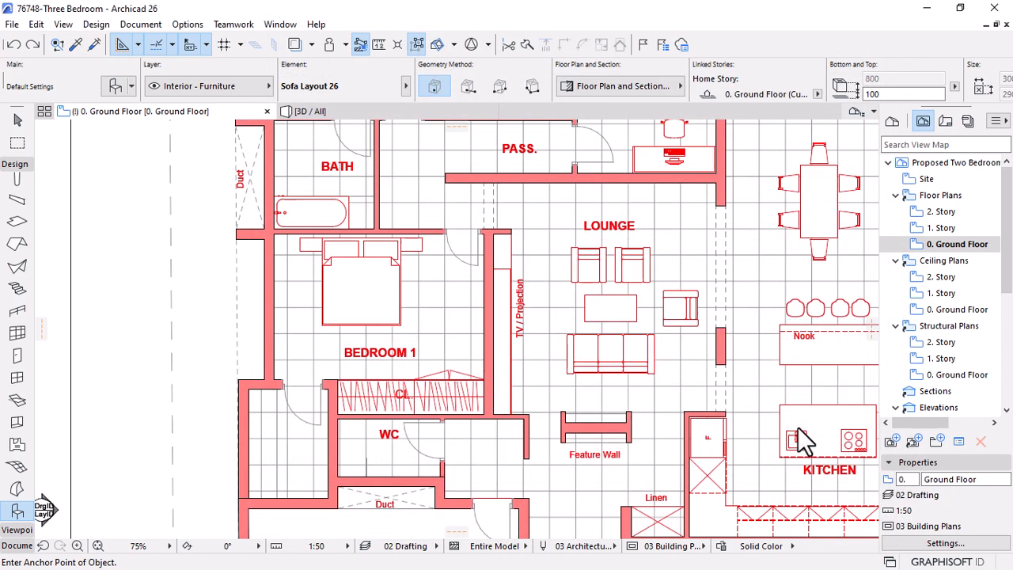
scroll(549, 272, down, 3)
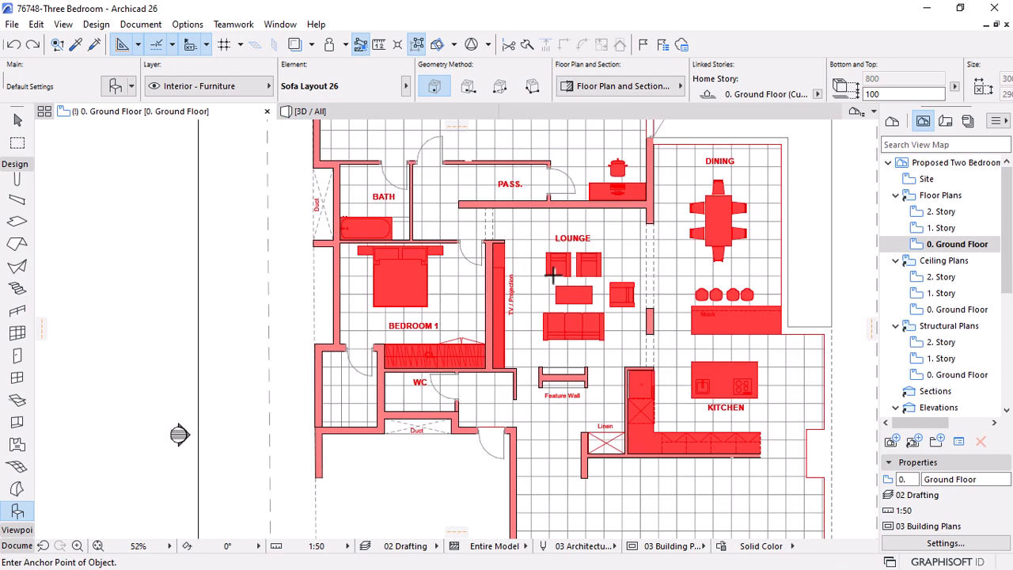
scroll(557, 335, up, 6)
scroll(572, 267, up, 2)
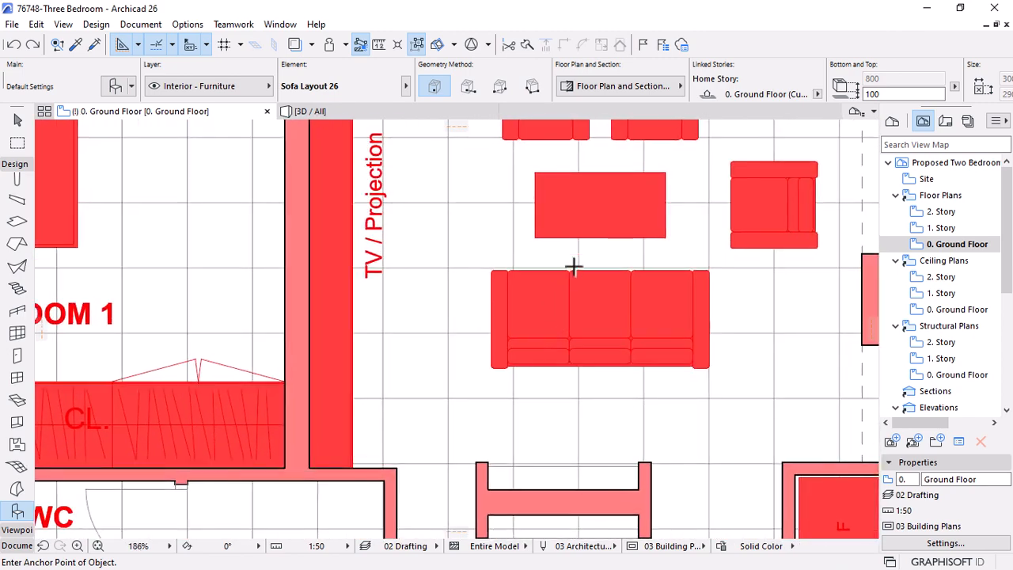
scroll(575, 276, up, 2)
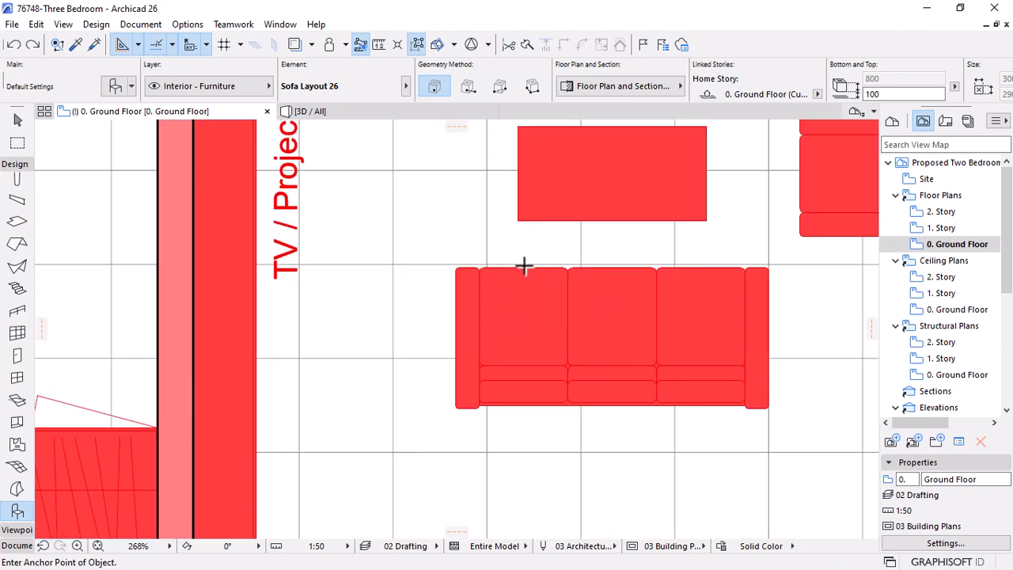
scroll(627, 272, down, 1)
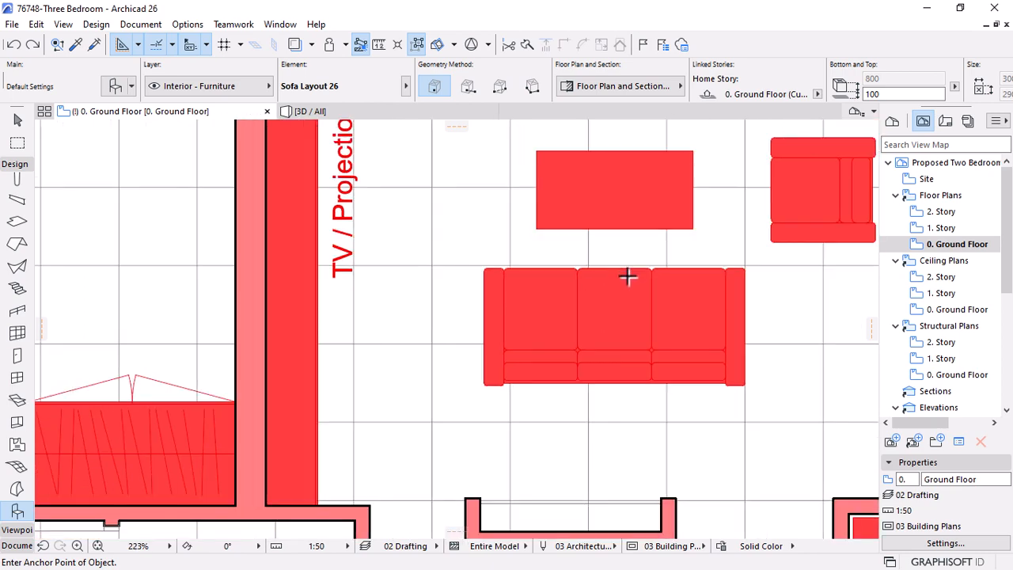
Set the All Furniture rule's line, marker and text pen override to grey pen 2 and apply the change
scroll(594, 356, down, 5)
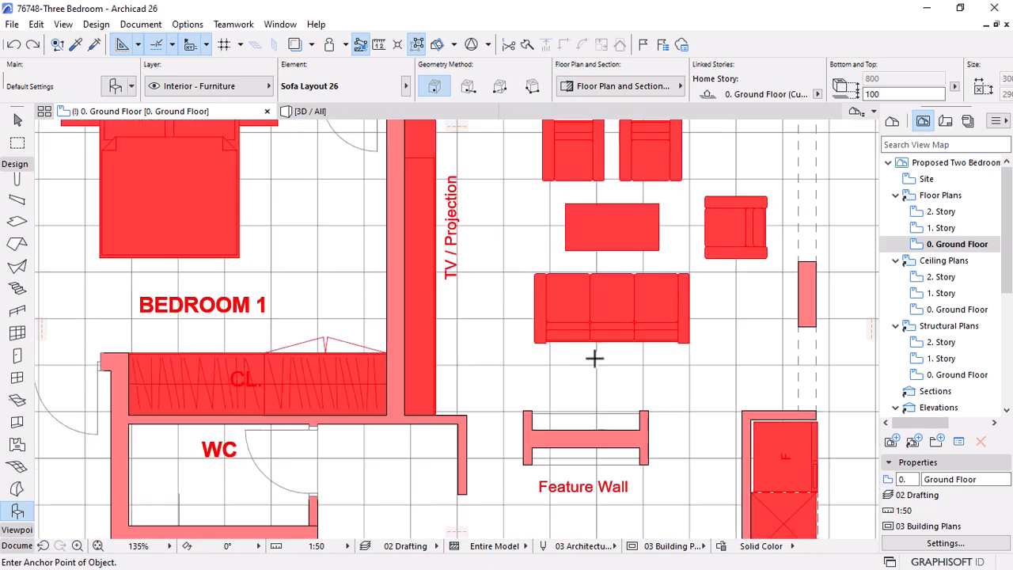
scroll(583, 459, up, 8)
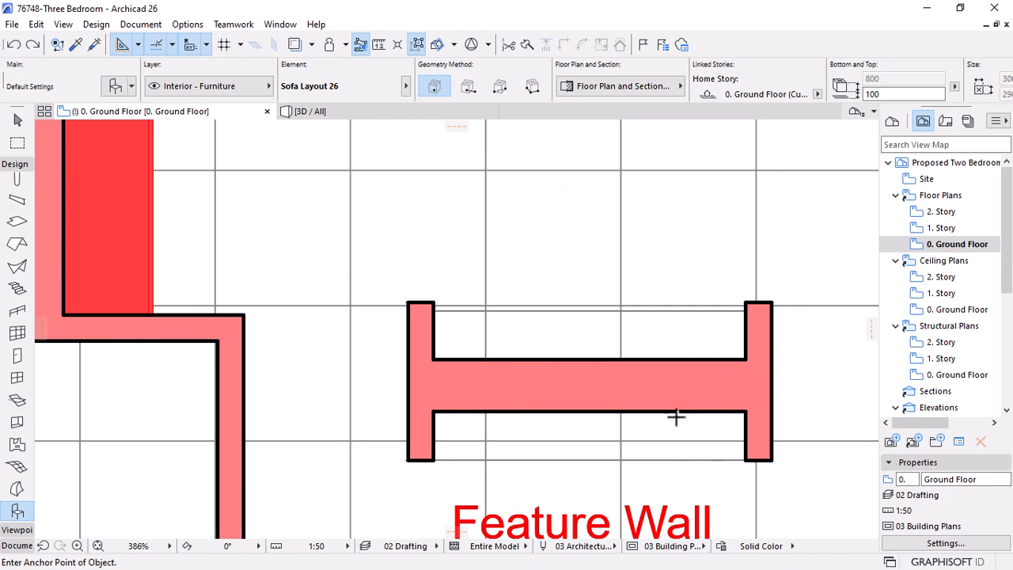
click(733, 545)
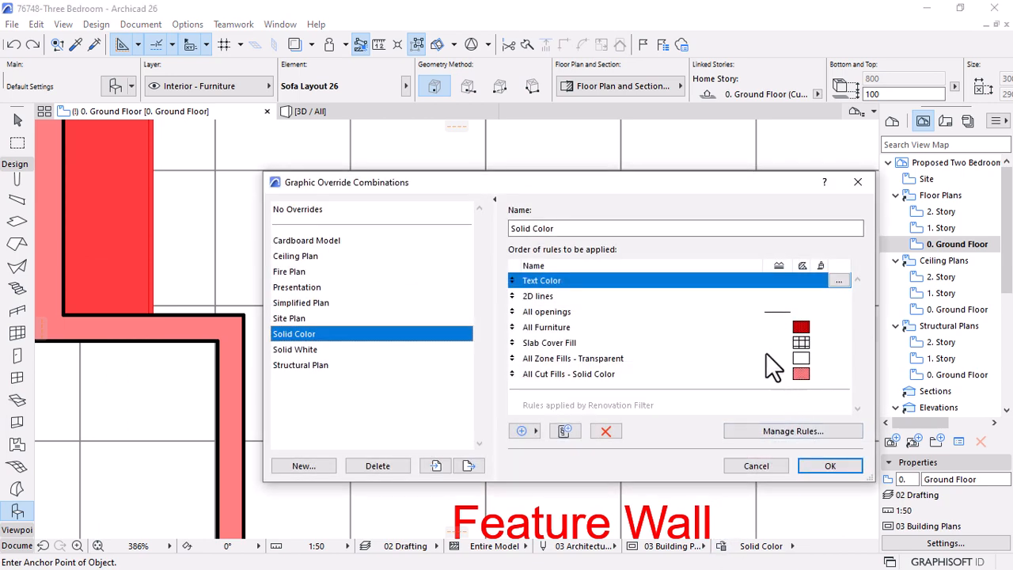
click(621, 328)
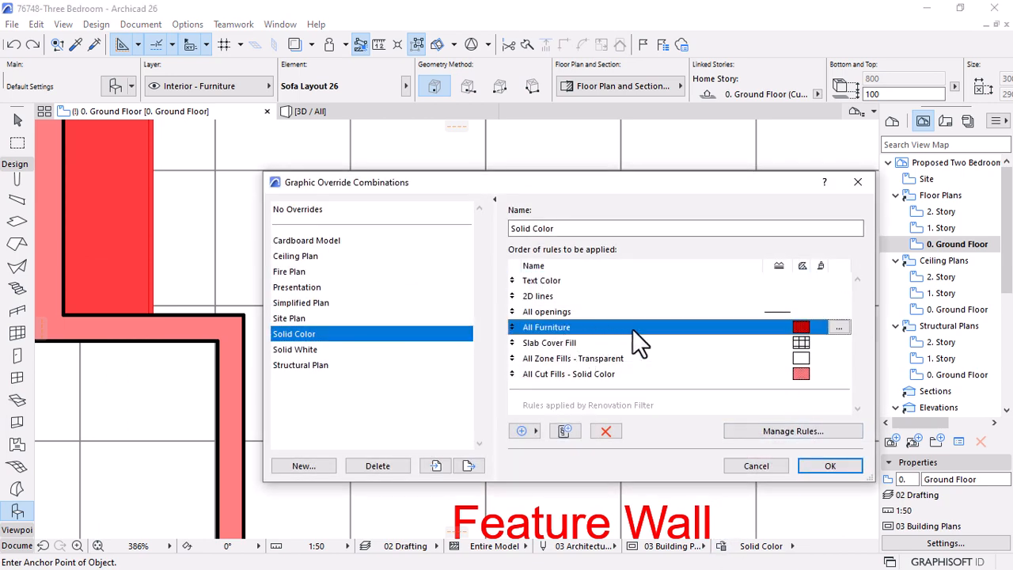
click(839, 327)
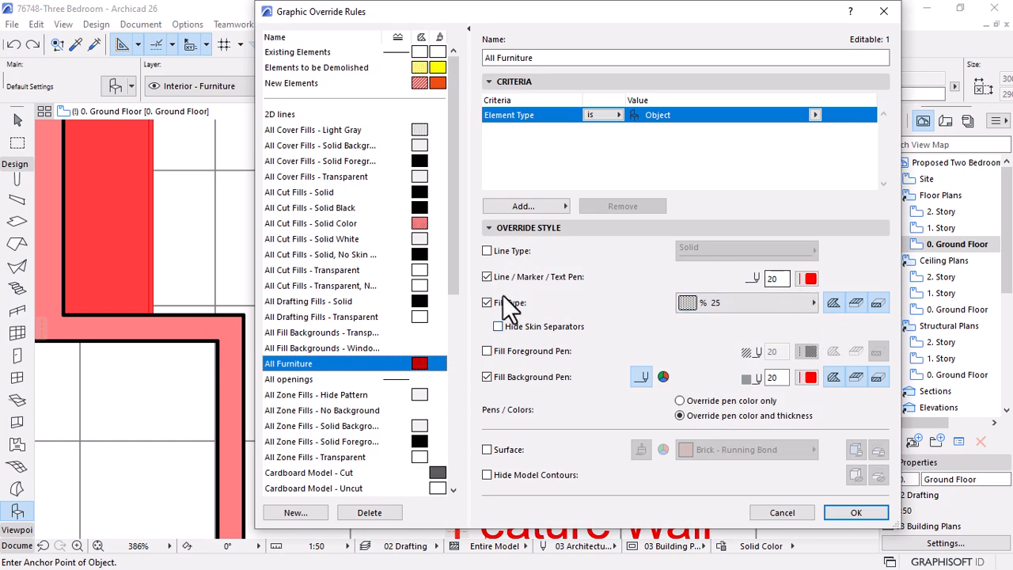
click(808, 278)
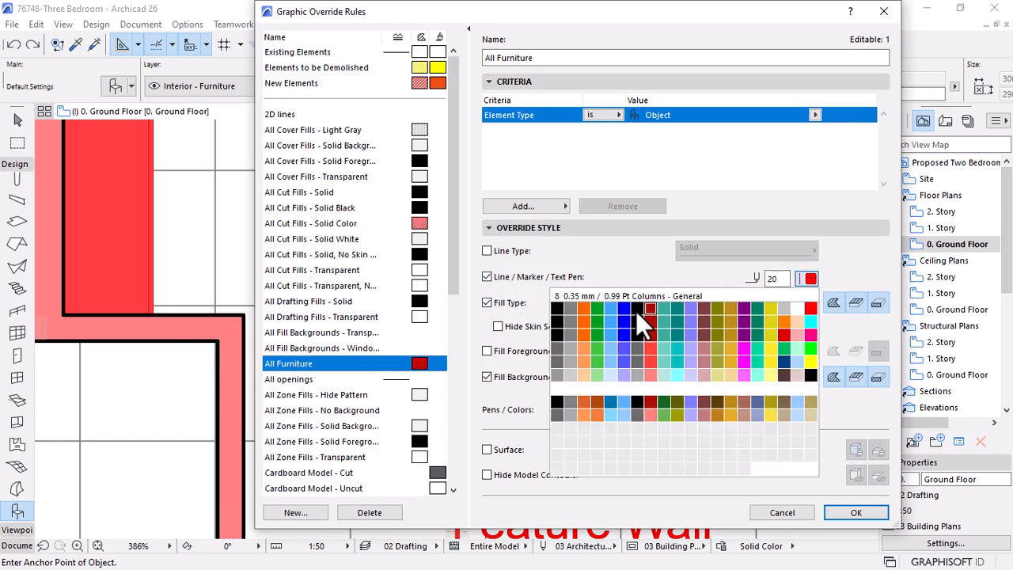
click(572, 311)
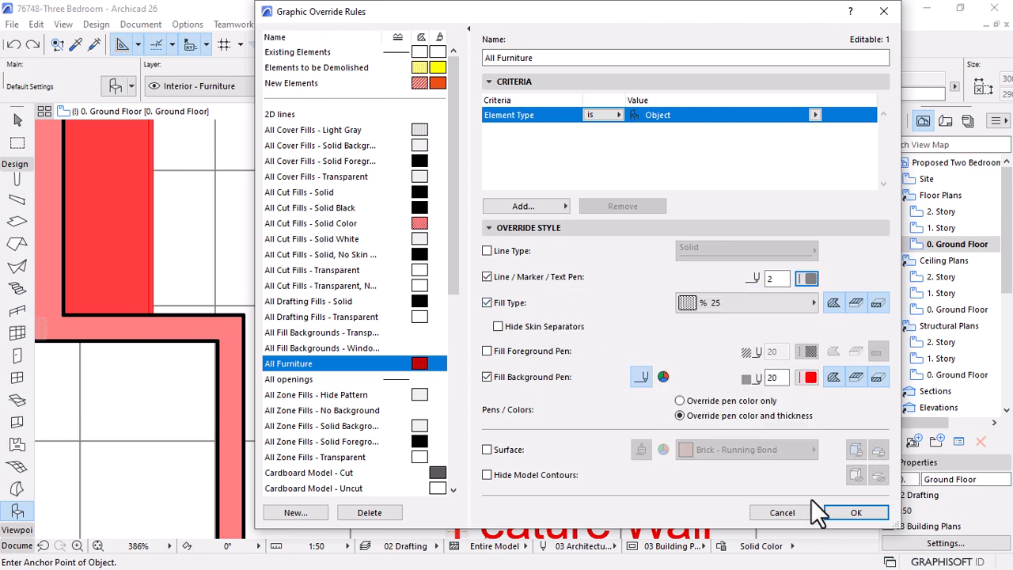
click(847, 511)
click(829, 469)
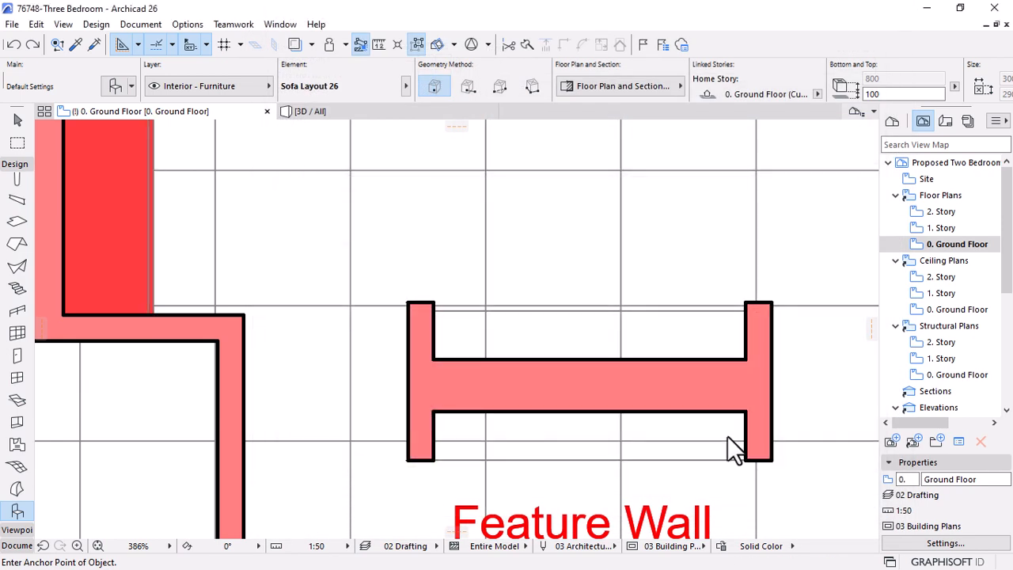
Examine the furniture outlines and fills across the ground floor plan, from the lounge to the kitchen and nook
scroll(727, 436, down, 5)
scroll(536, 414, down, 3)
scroll(674, 339, up, 5)
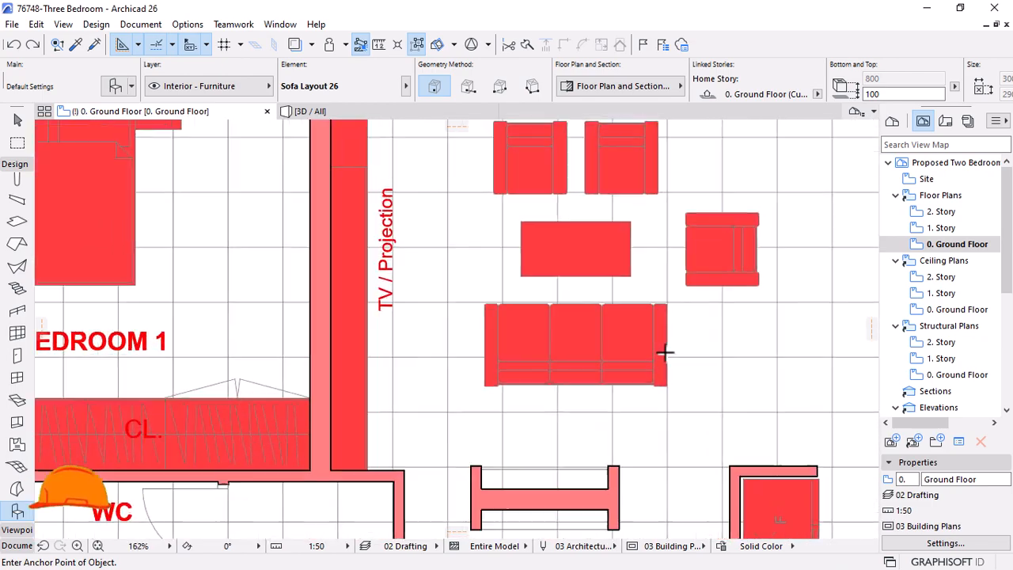
scroll(665, 353, down, 2)
scroll(583, 305, down, 3)
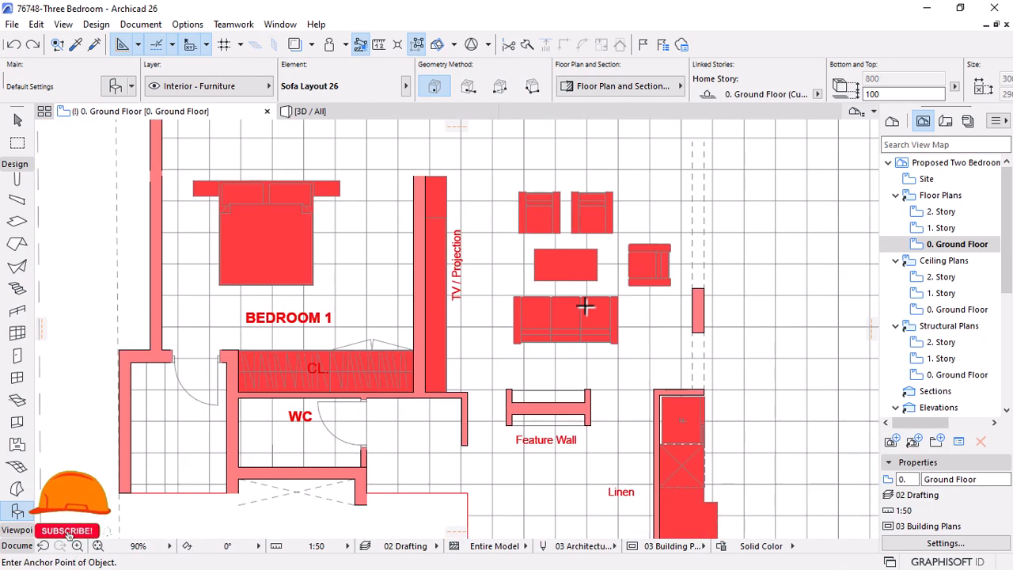
scroll(562, 320, down, 3)
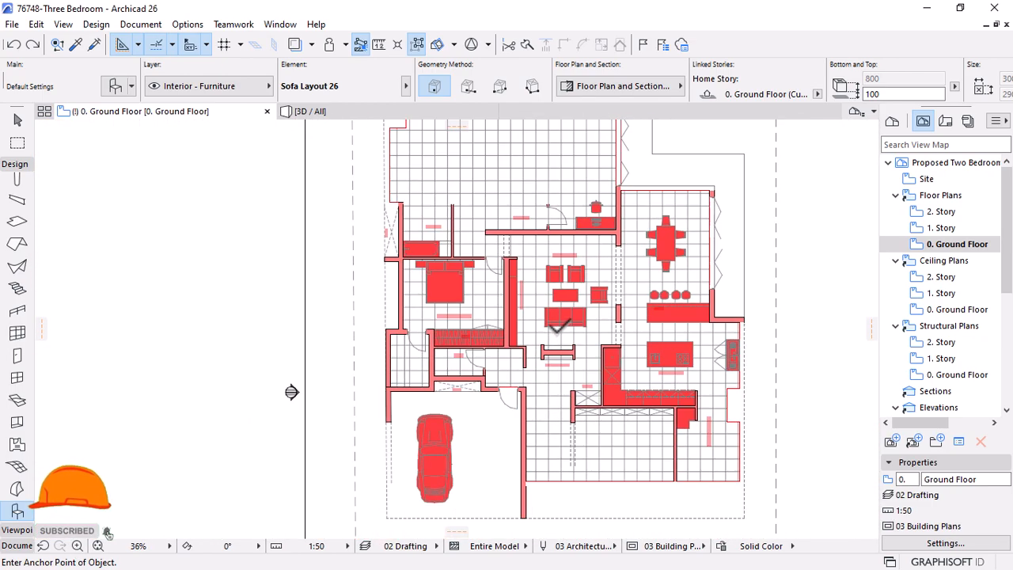
scroll(559, 325, up, 1)
scroll(590, 332, up, 1)
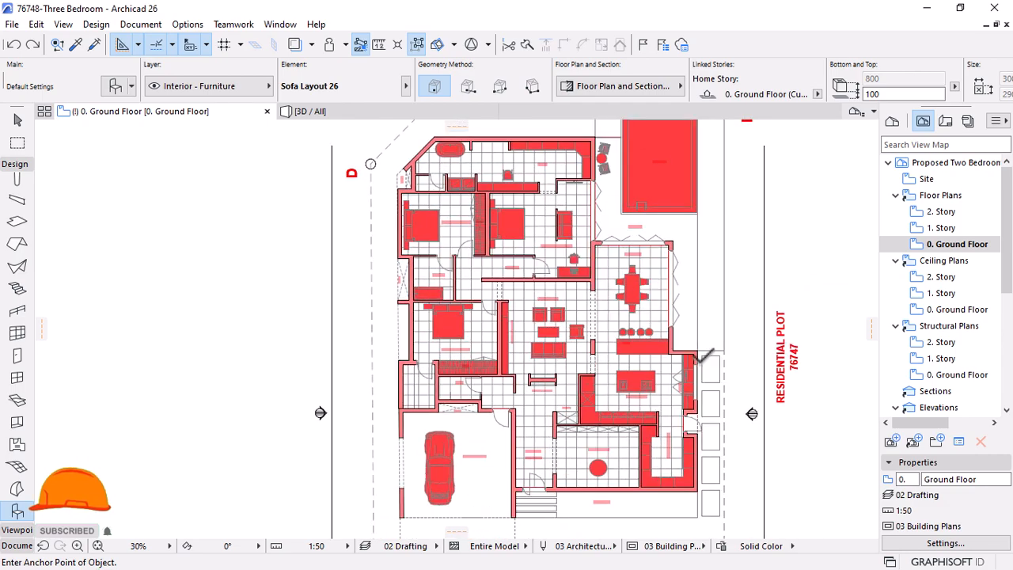
scroll(601, 336, up, 4)
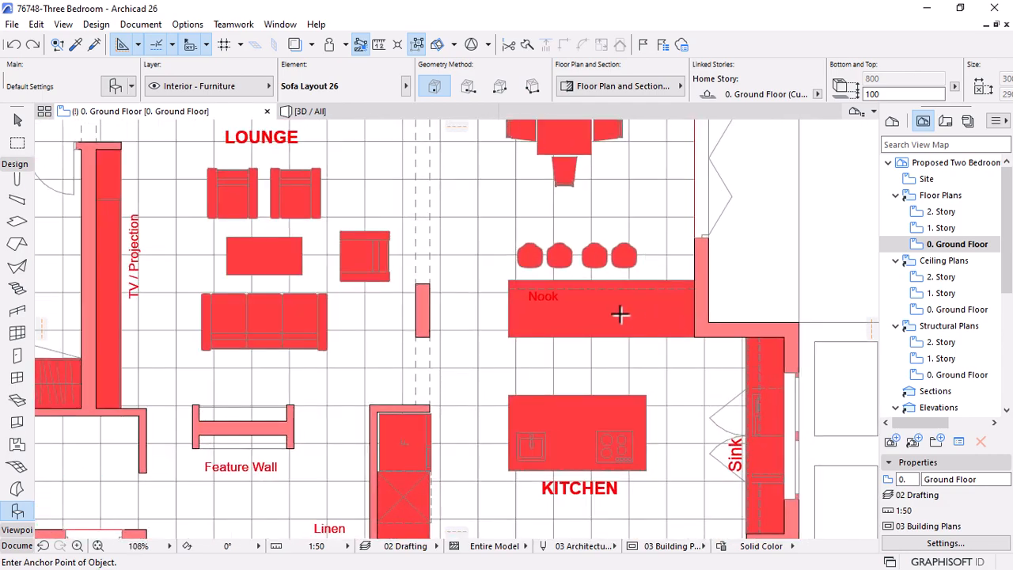
scroll(616, 317, up, 2)
scroll(667, 326, up, 2)
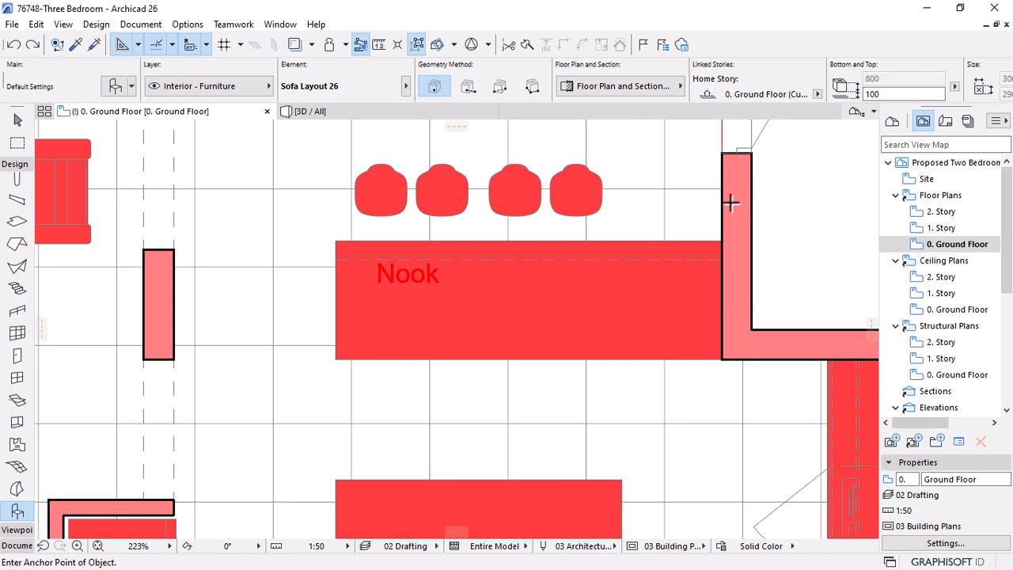
Review the override settings of the All Cut Fills - Solid Color rule without changing them
click(722, 545)
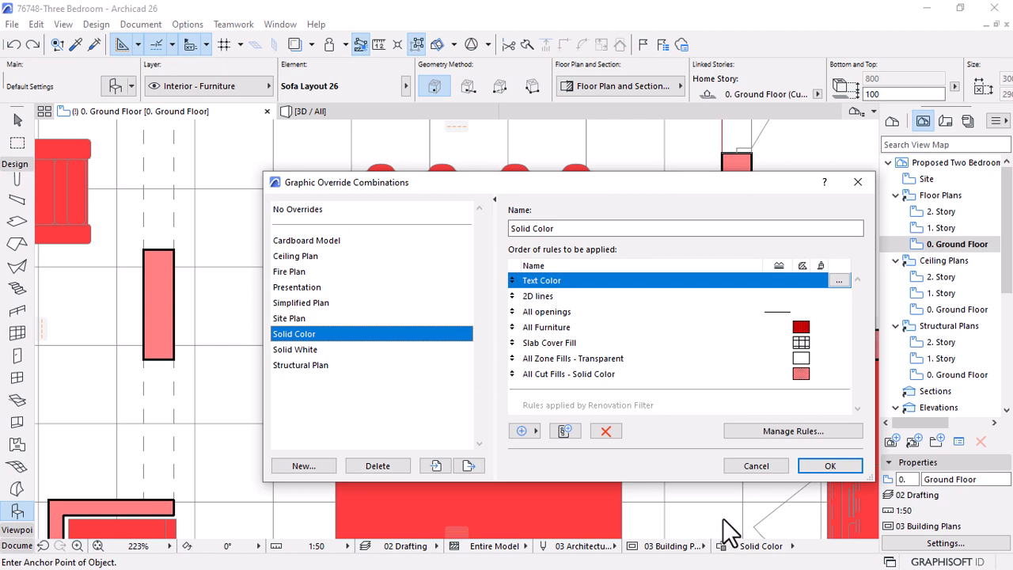
click(803, 328)
click(801, 375)
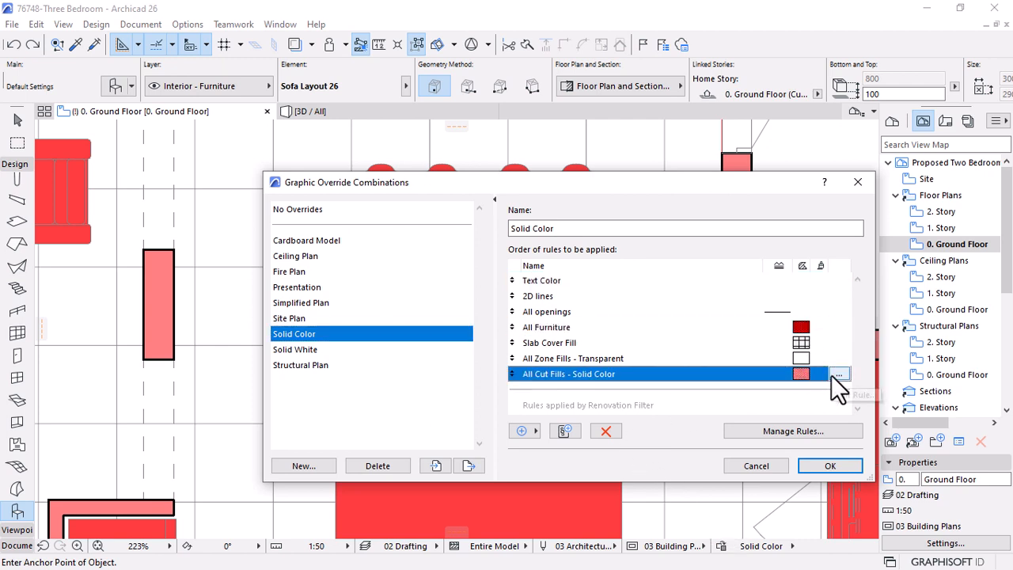
double_click(795, 374)
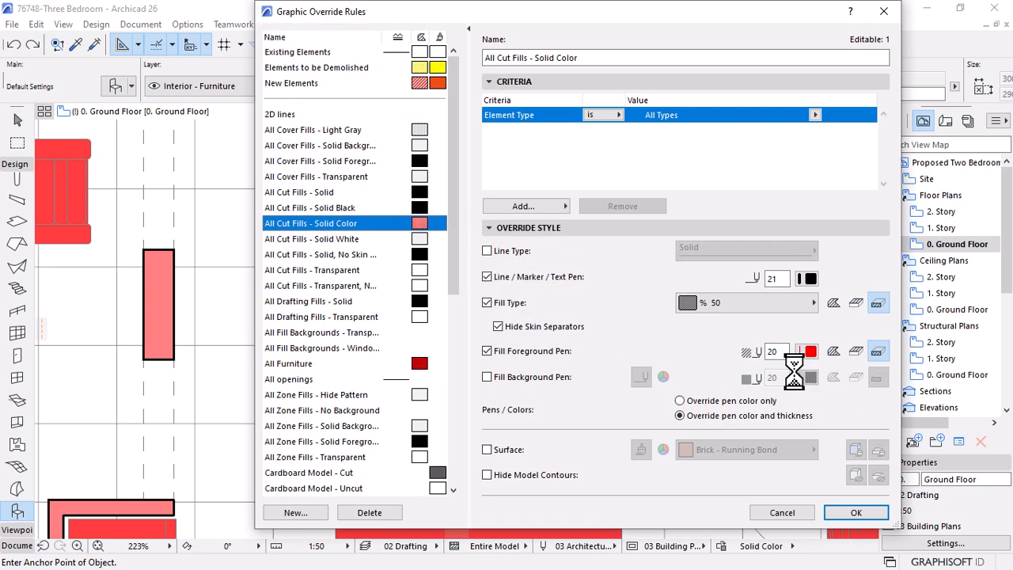
click(782, 513)
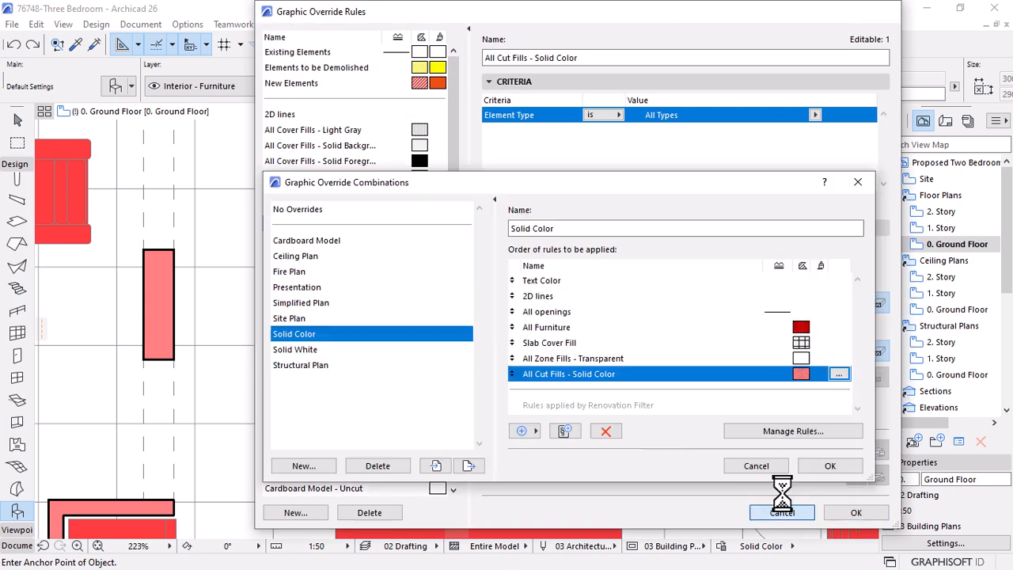
Turn off the All Furniture rule's fill background pen override, enable its fill foreground pen override with red pen 20, and apply the changes
click(815, 327)
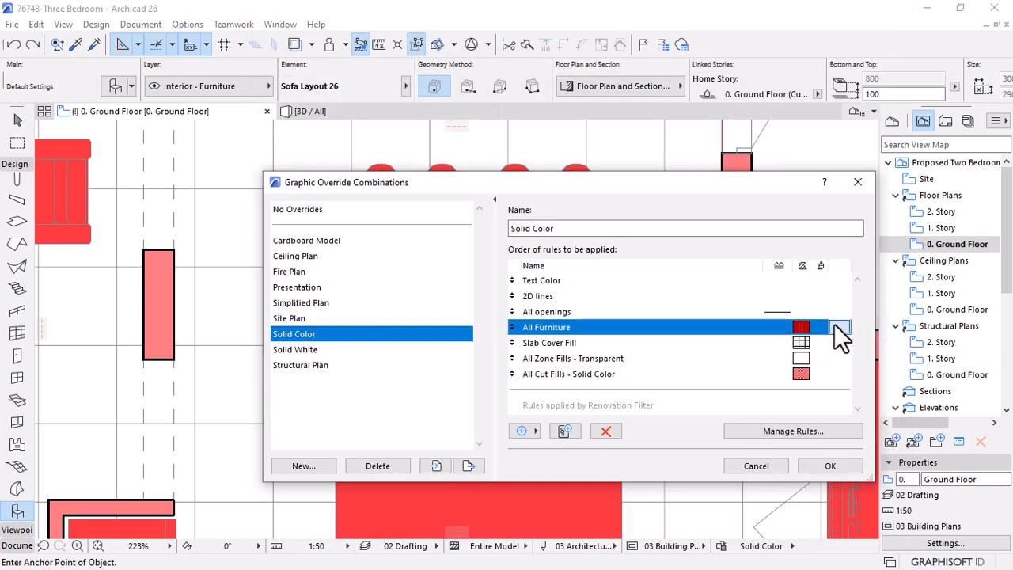
click(837, 327)
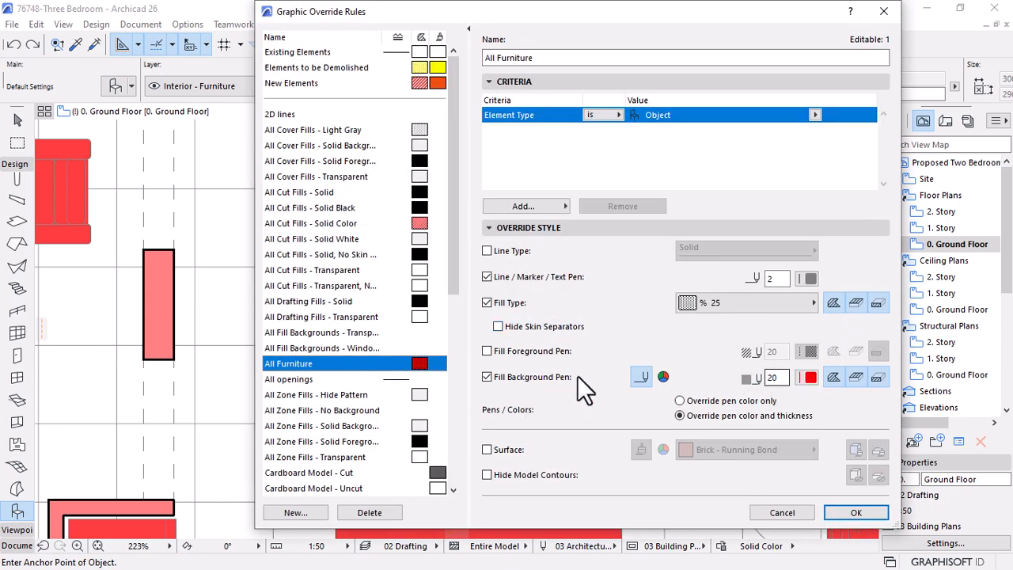
click(496, 350)
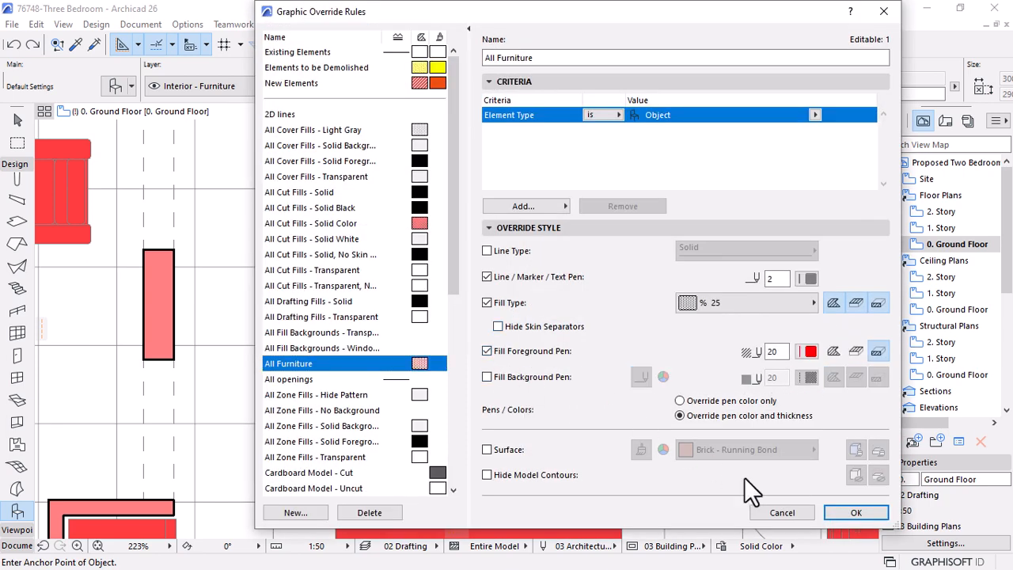
click(847, 513)
click(830, 466)
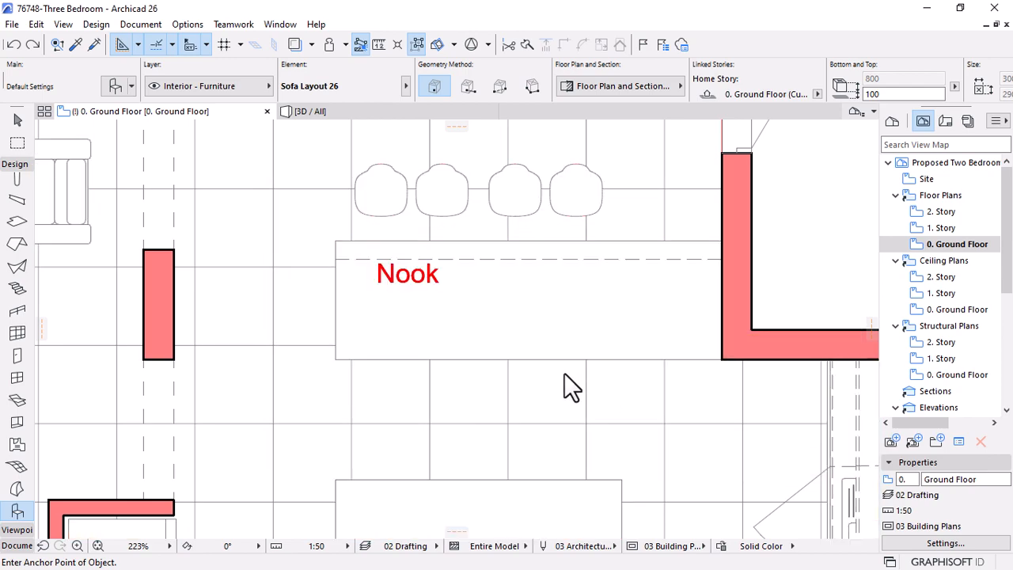
Examine the furniture, walls and gridded floor across the whole ground floor plan, including the lounge, kitchen and scullery
scroll(564, 372, down, 5)
scroll(650, 360, down, 4)
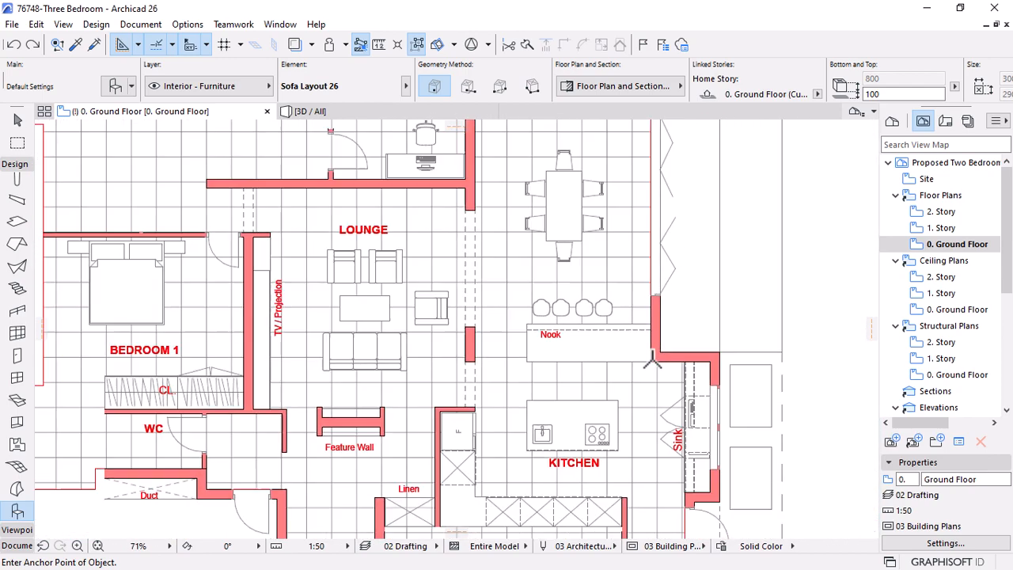
scroll(638, 303, down, 3)
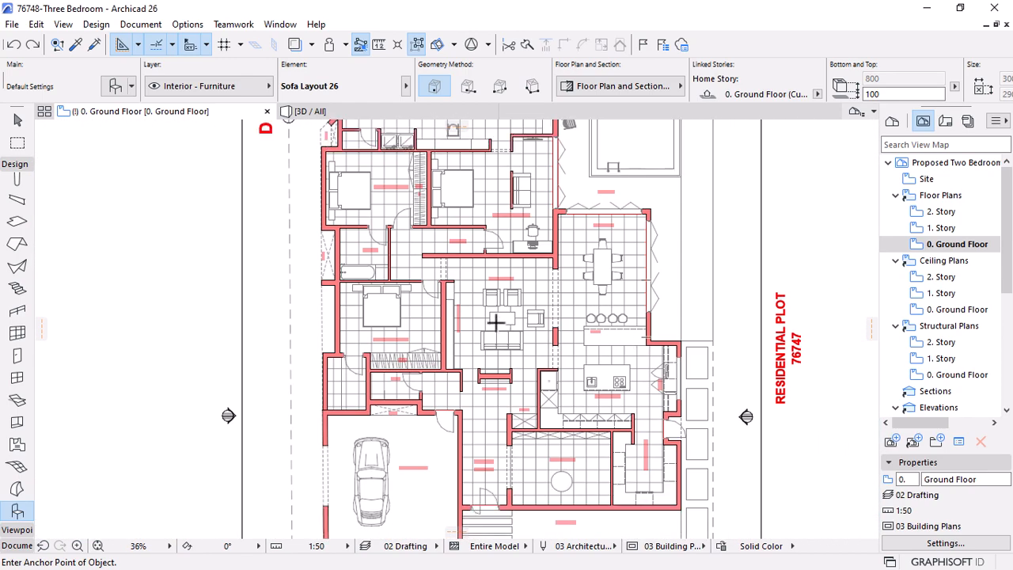
scroll(469, 325, up, 5)
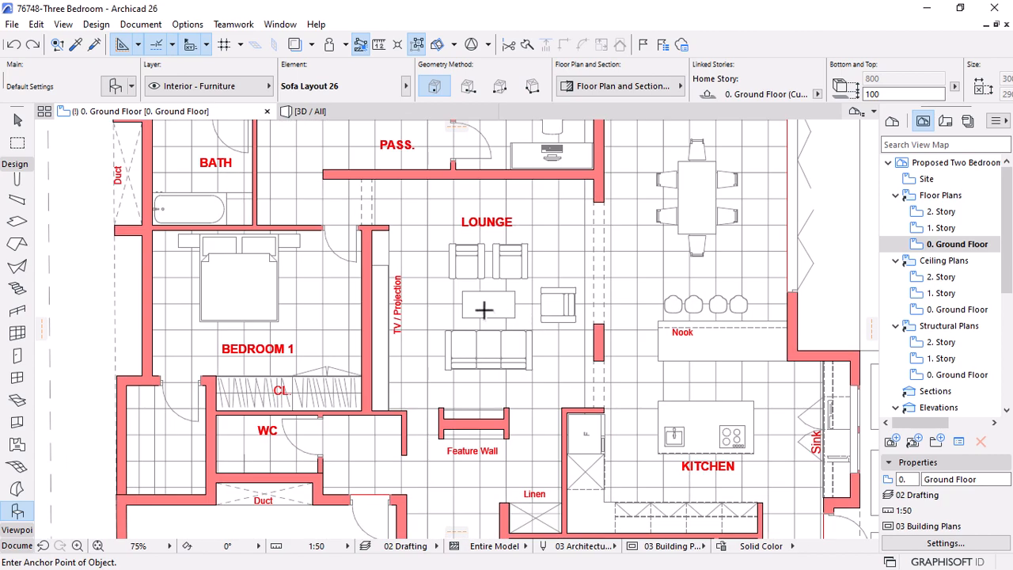
scroll(483, 309, up, 2)
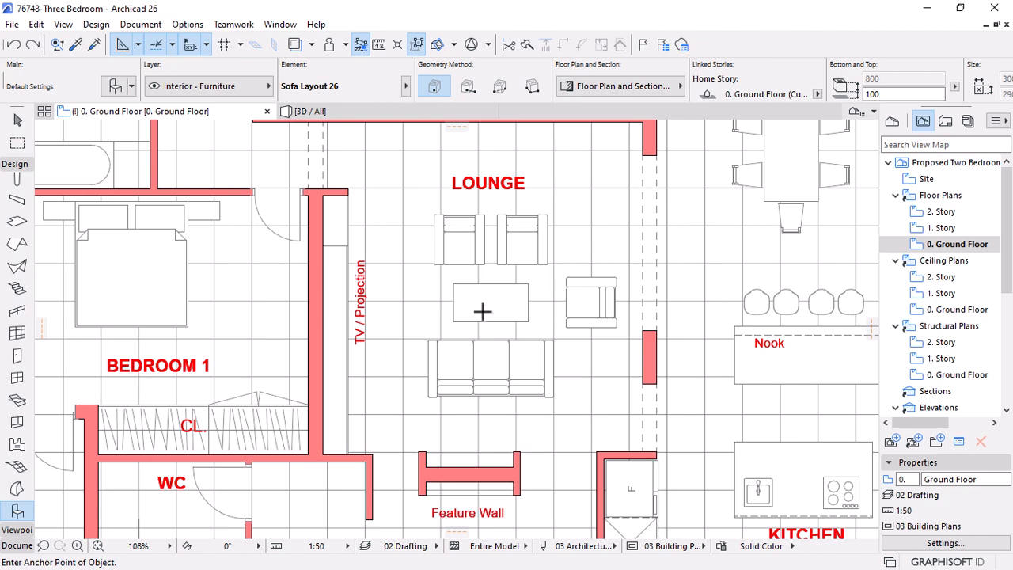
scroll(577, 311, down, 8)
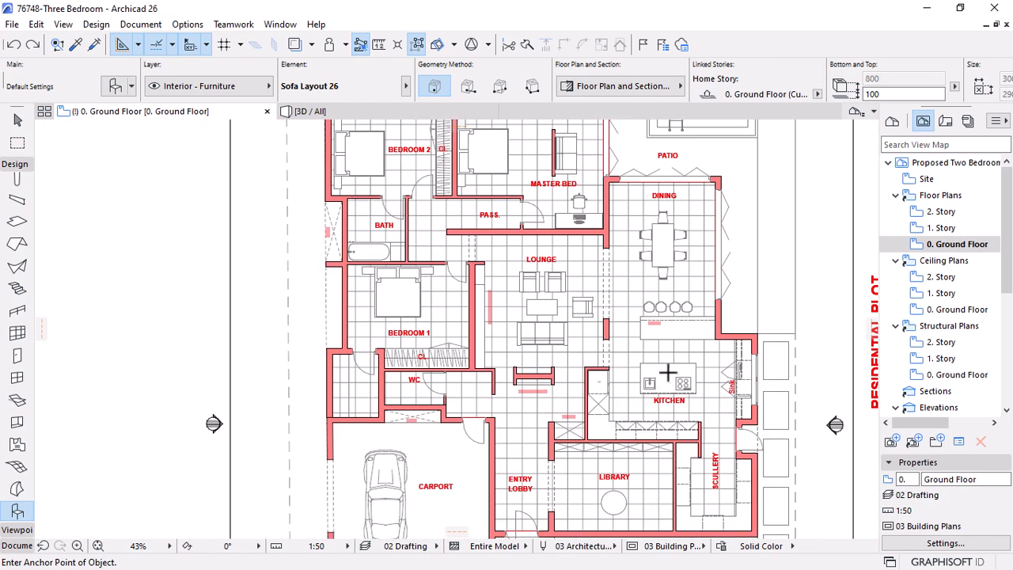
scroll(645, 438, up, 5)
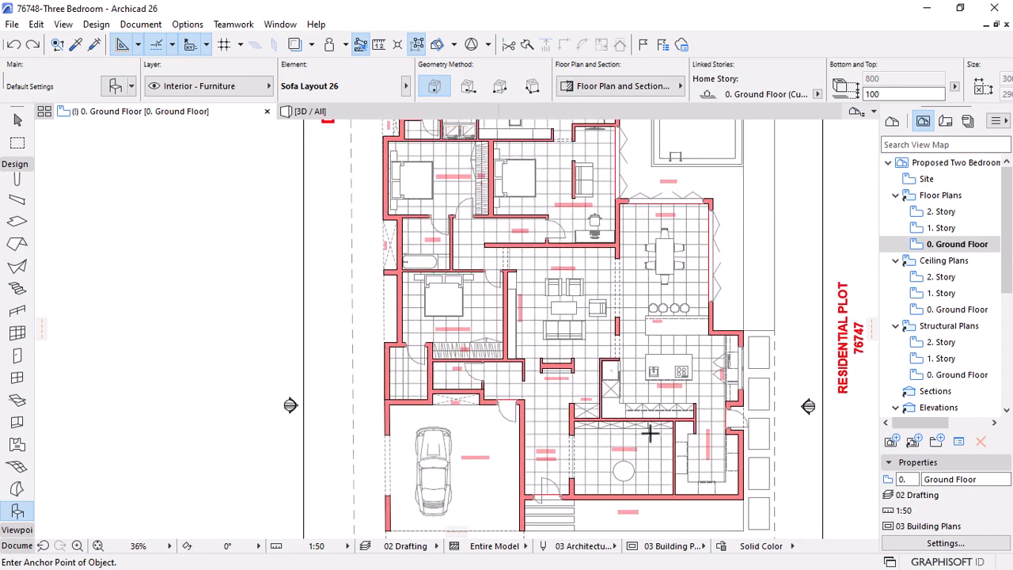
scroll(742, 477, up, 2)
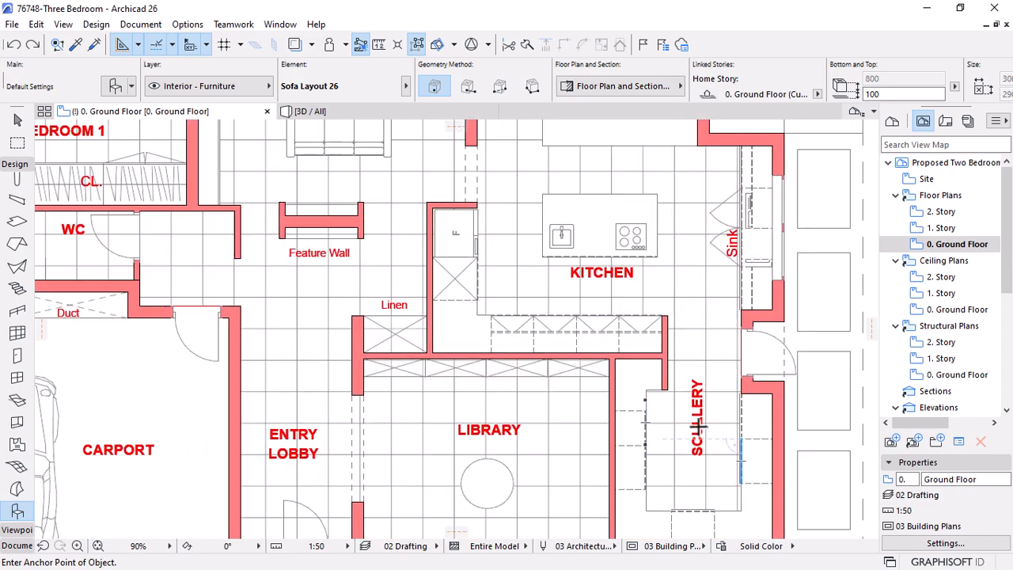
scroll(646, 425, down, 4)
scroll(671, 376, down, 3)
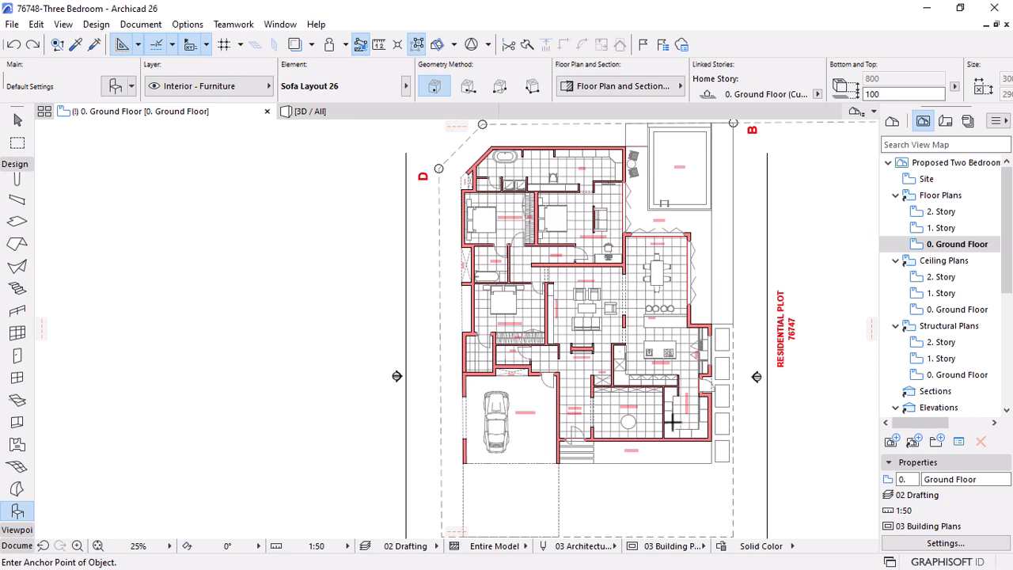
scroll(631, 212, up, 1)
Preview the ground floor plan with the Presentation and Solid White graphic override combinations, and return it to Solid Color
click(758, 547)
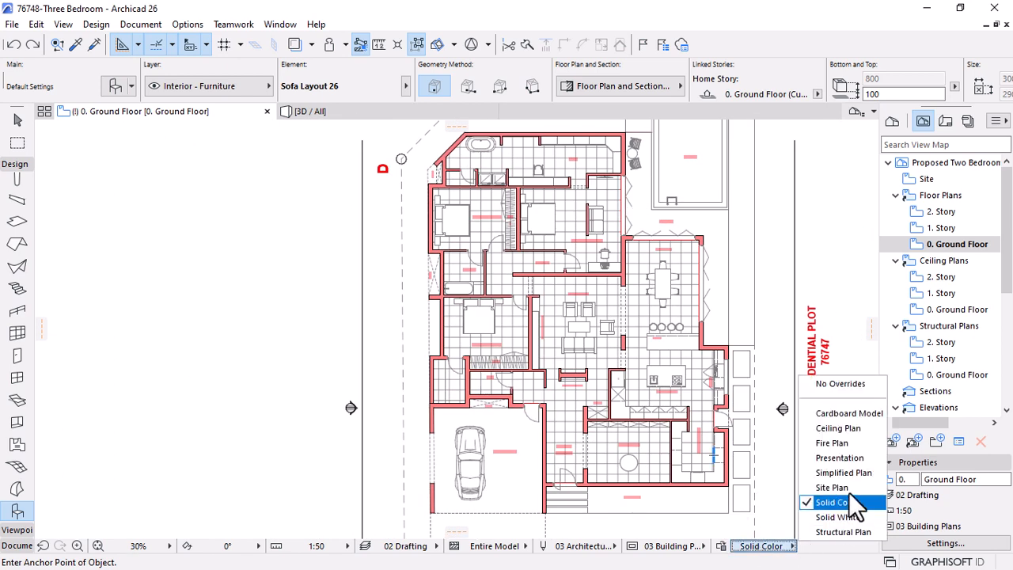
click(827, 456)
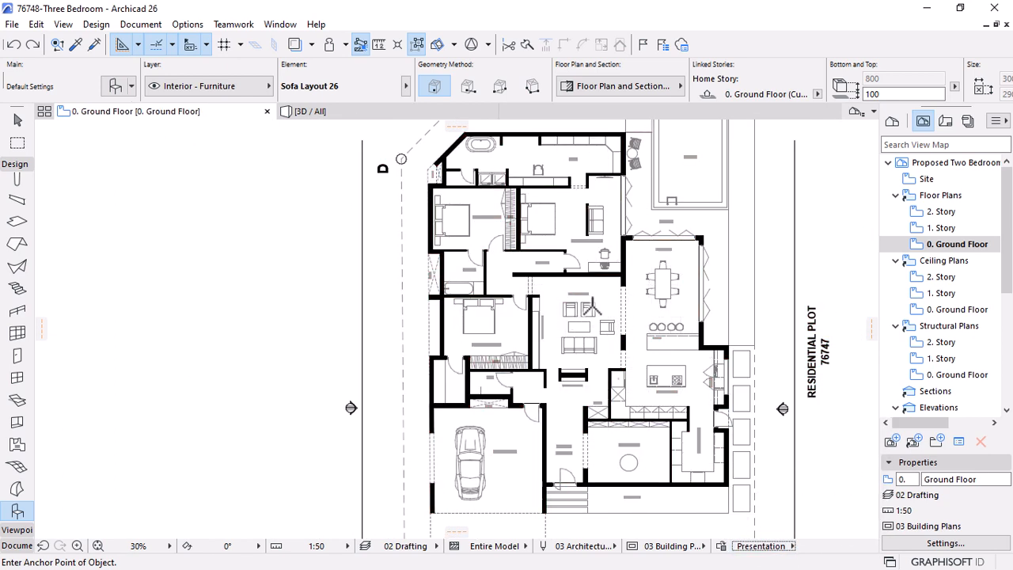
scroll(592, 300, up, 3)
click(759, 546)
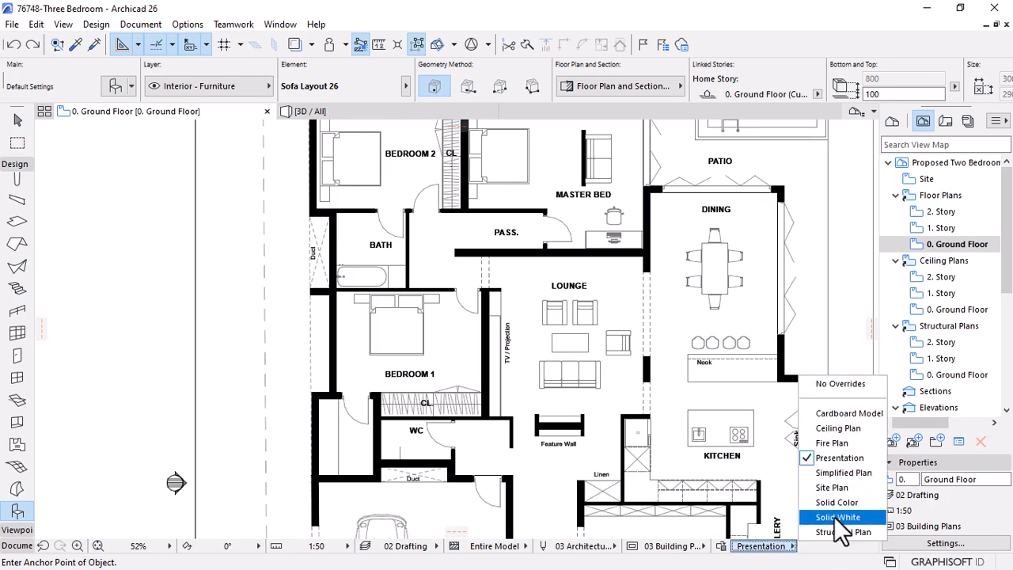
click(838, 516)
scroll(703, 436, down, 1)
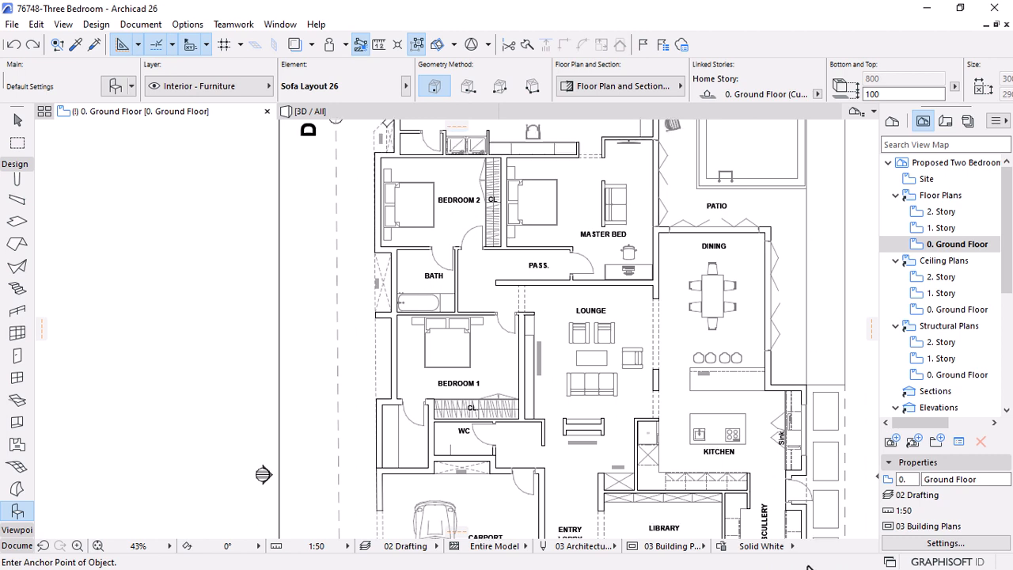
click(762, 546)
click(844, 504)
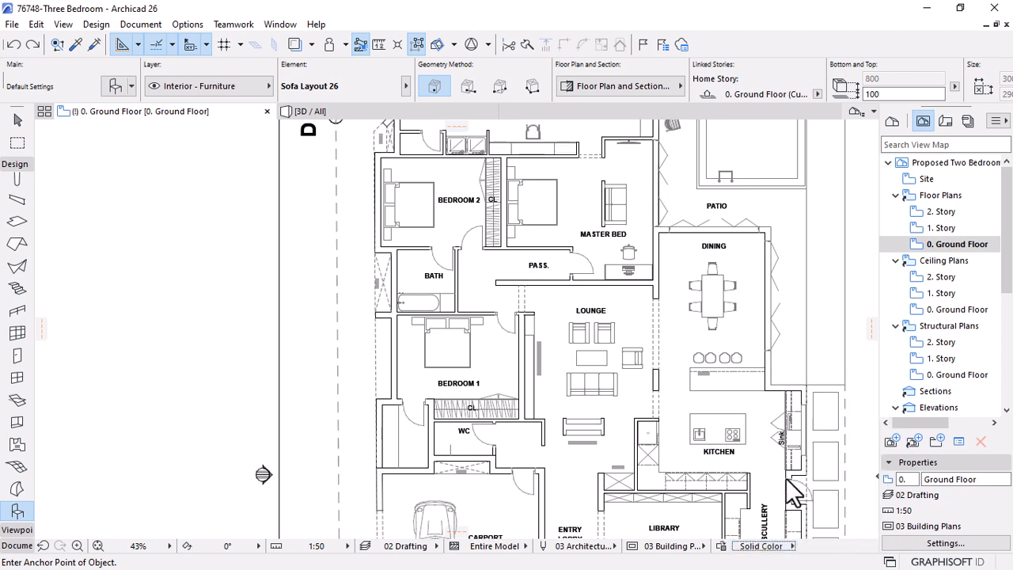
Preview the ground floor plan with the Presentation overrides, return it to Solid Color, and examine the walls and grid beside the lounge
click(761, 546)
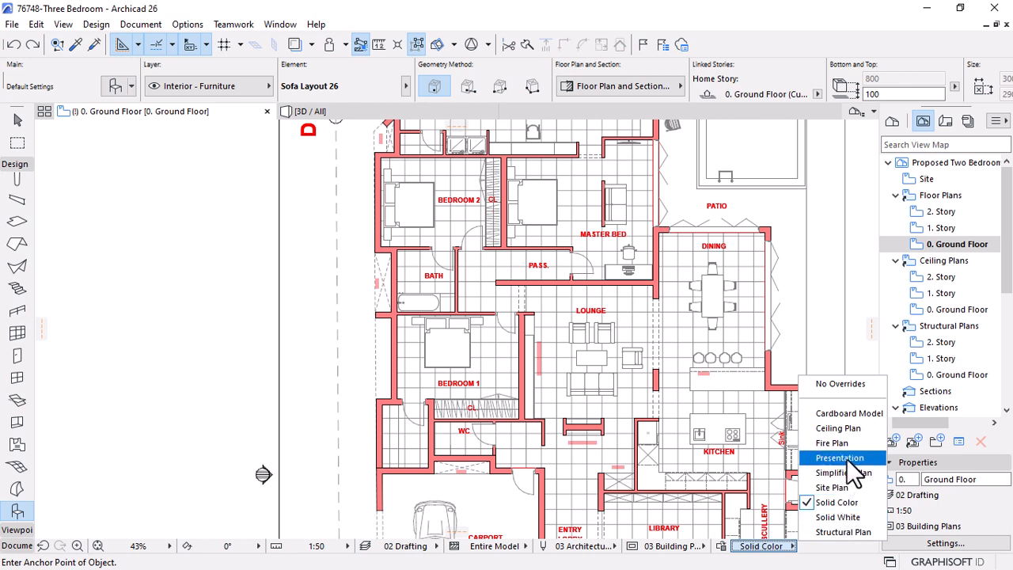
click(848, 463)
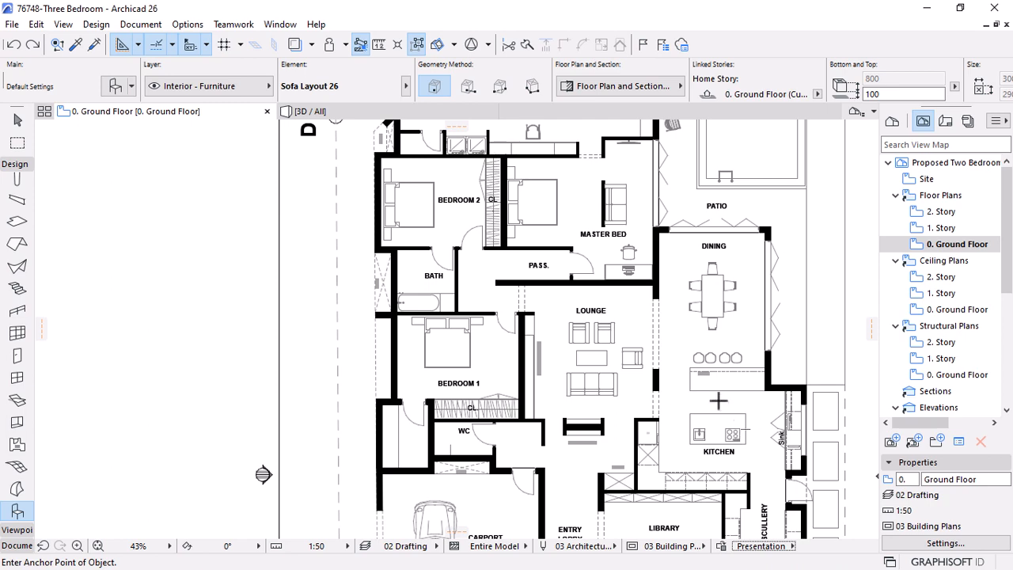
scroll(600, 332, down, 3)
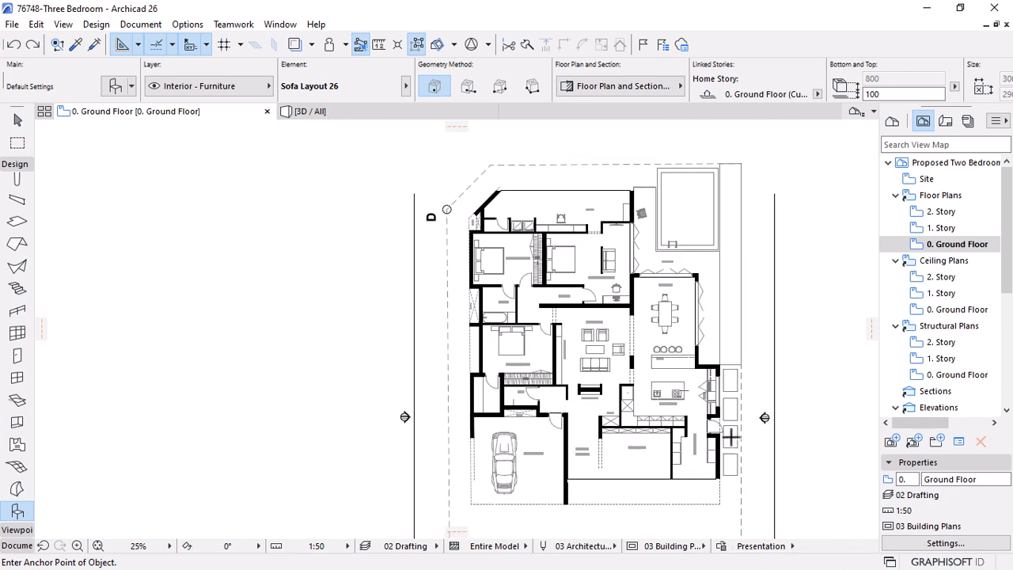
click(752, 546)
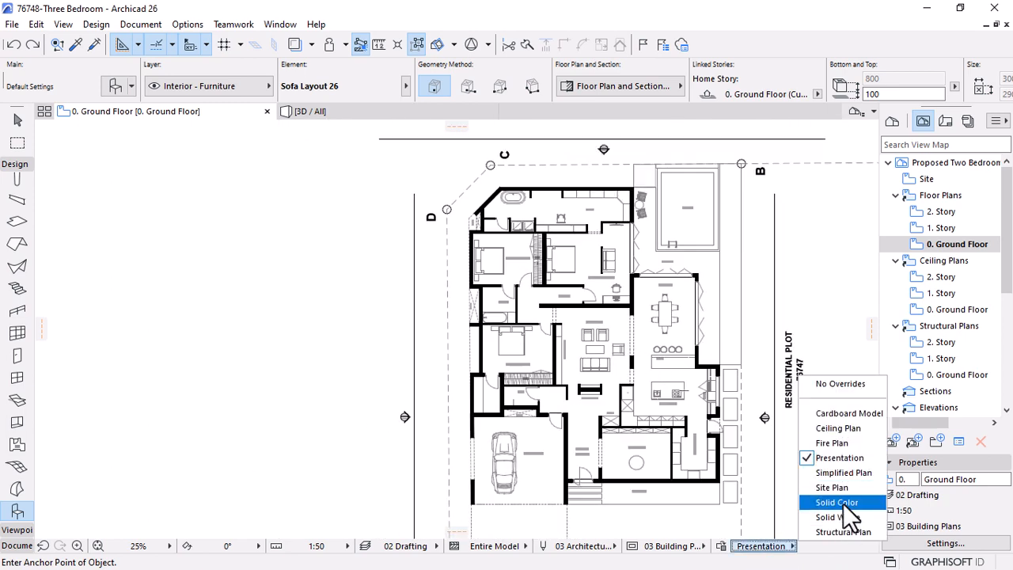
click(843, 503)
scroll(604, 375, up, 1)
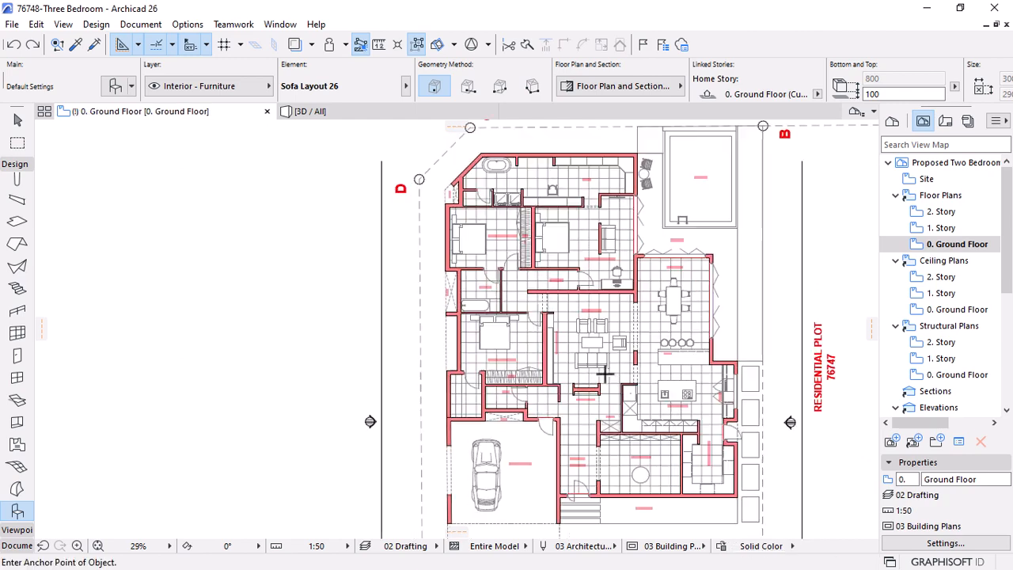
scroll(604, 374, up, 5)
scroll(580, 294, up, 8)
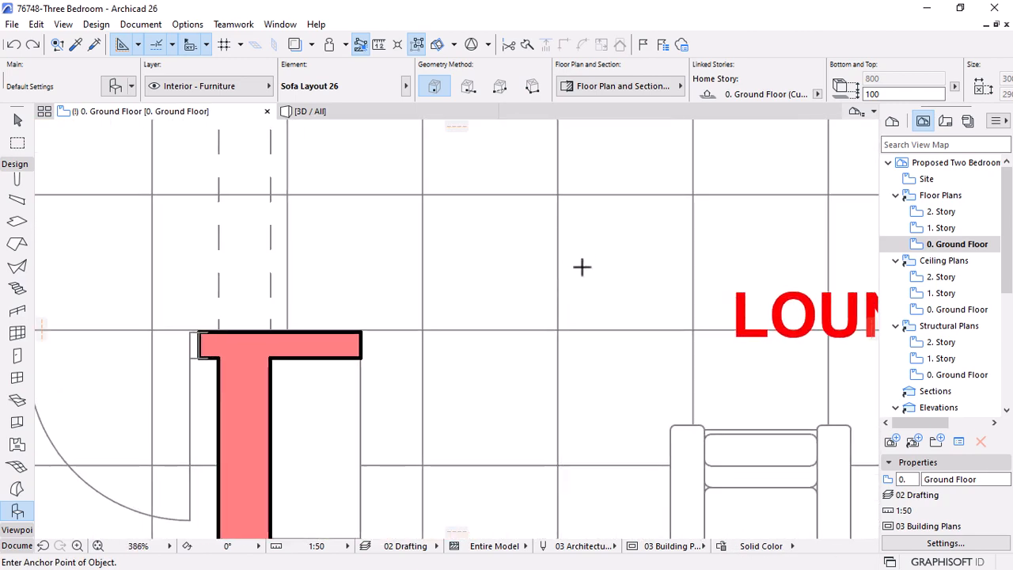
scroll(582, 267, down, 7)
Switch the plan to the Solid White overrides and add the Slab Cover Fill rule to that combination, directly below All Furniture
click(760, 546)
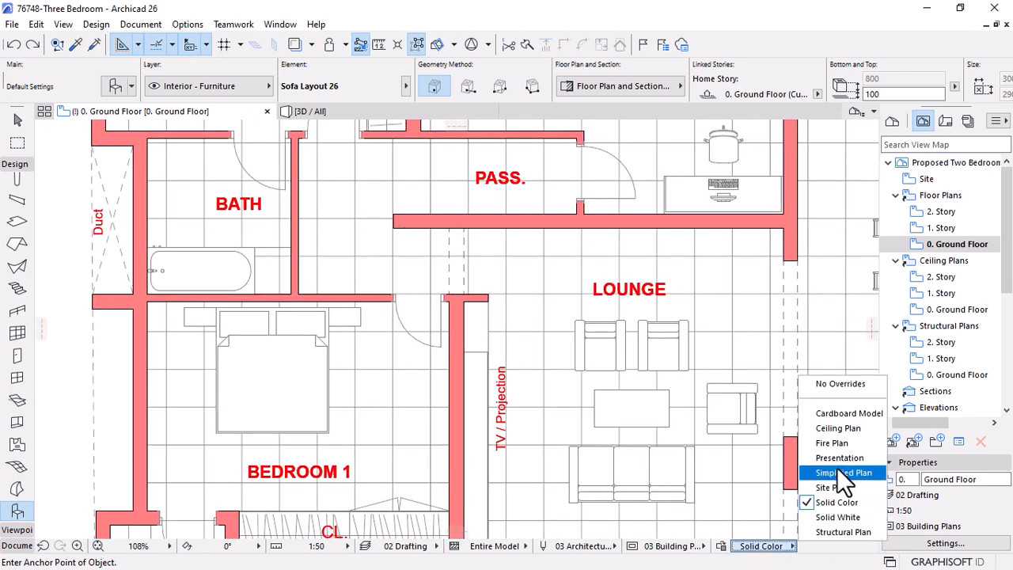
click(849, 516)
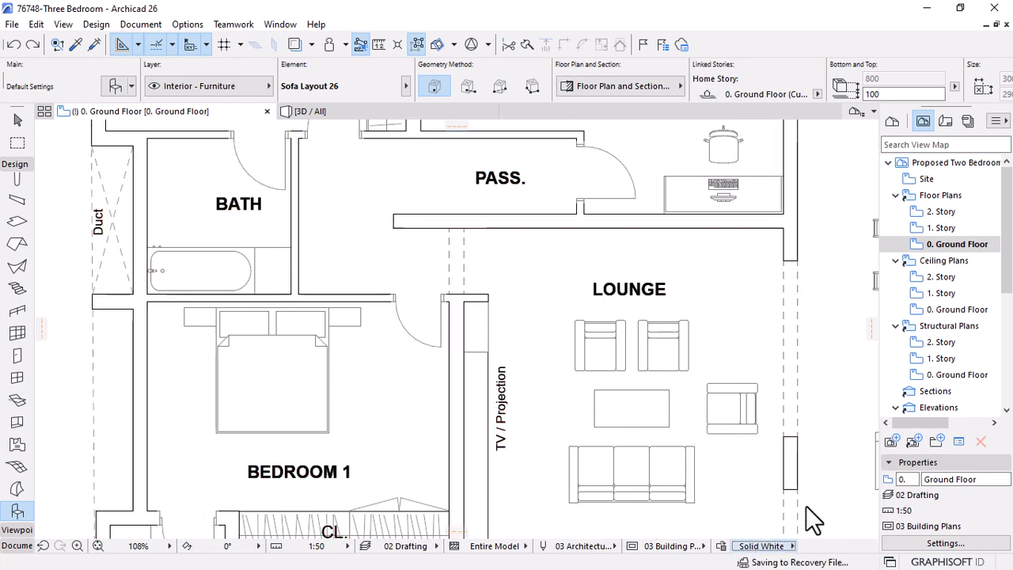
click(722, 546)
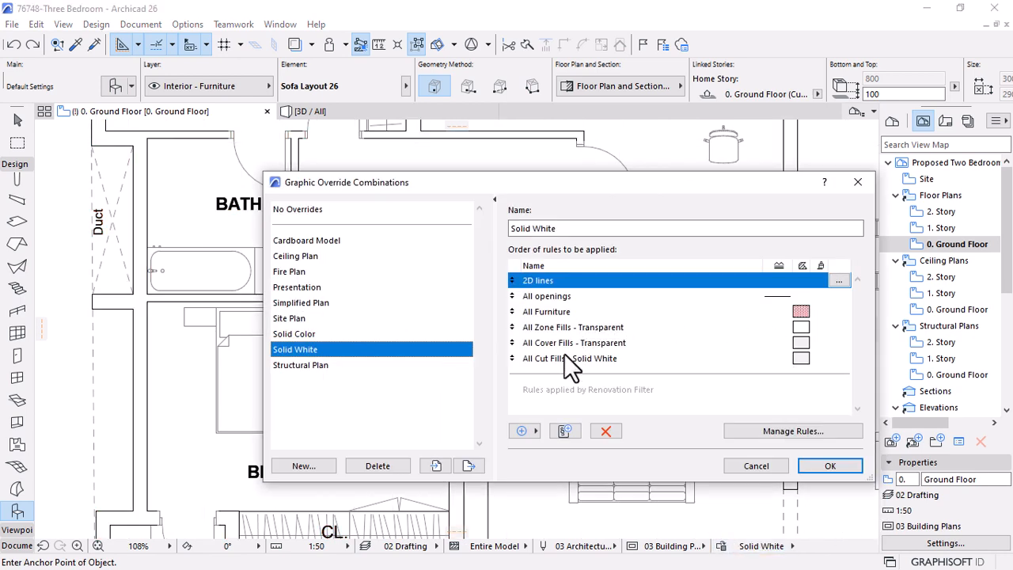
click(529, 430)
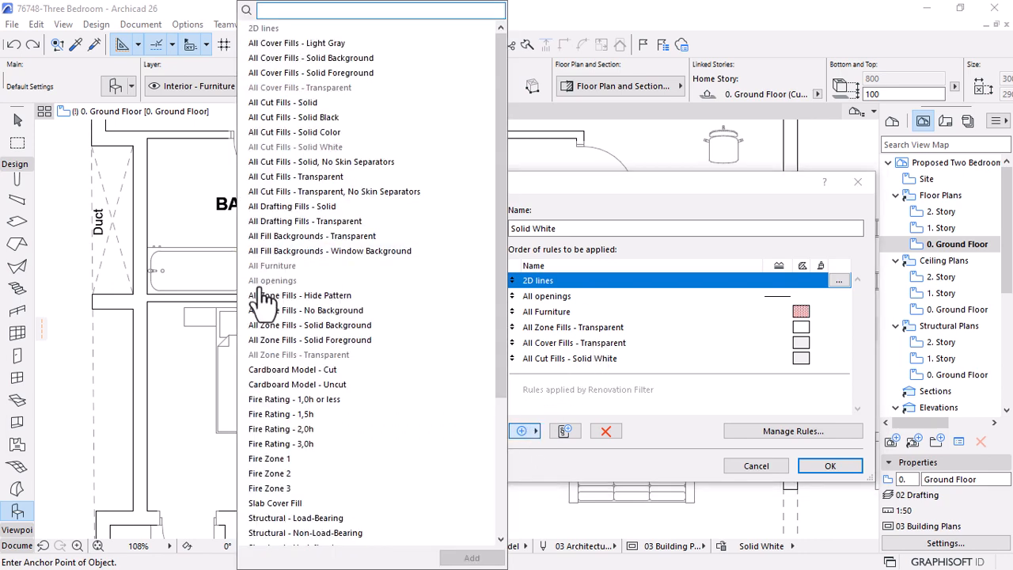
text(sla)
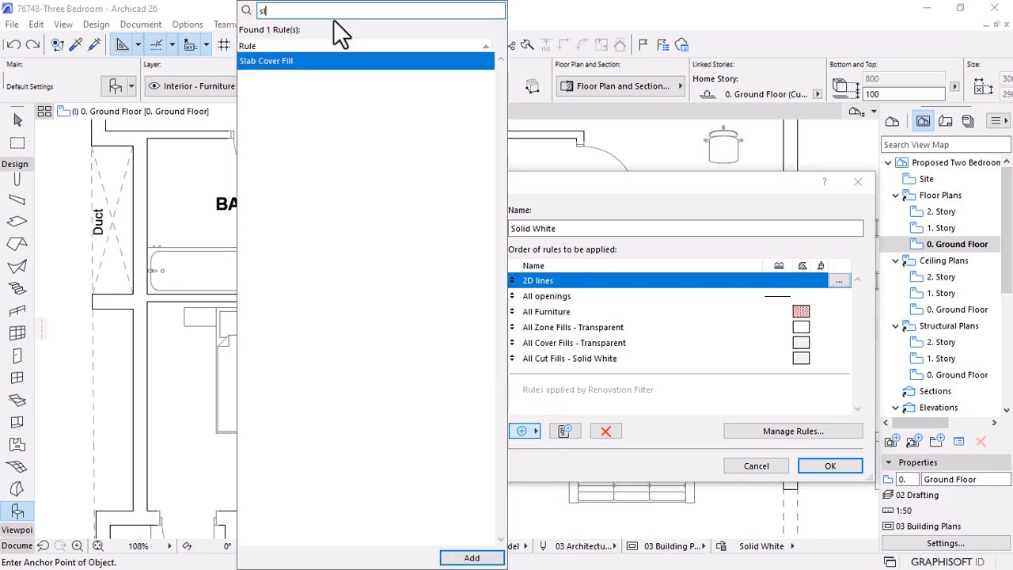
click(468, 557)
drag(524, 376, 532, 323)
click(831, 465)
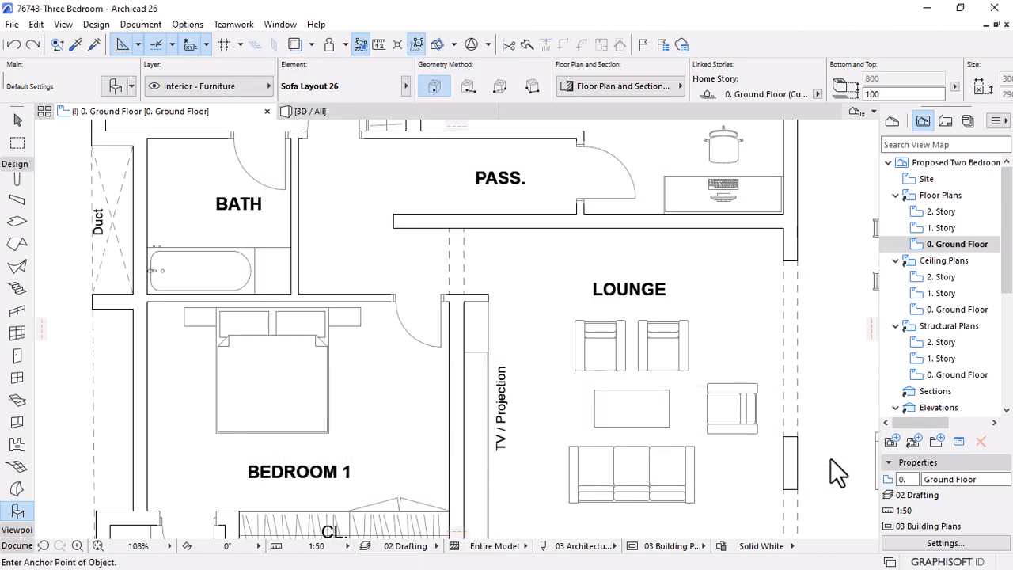
Turn off the Line / Marker / Text Pen override in the Slab Cover Fill rule and apply the change to the plan
scroll(647, 480, down, 3)
scroll(575, 333, down, 6)
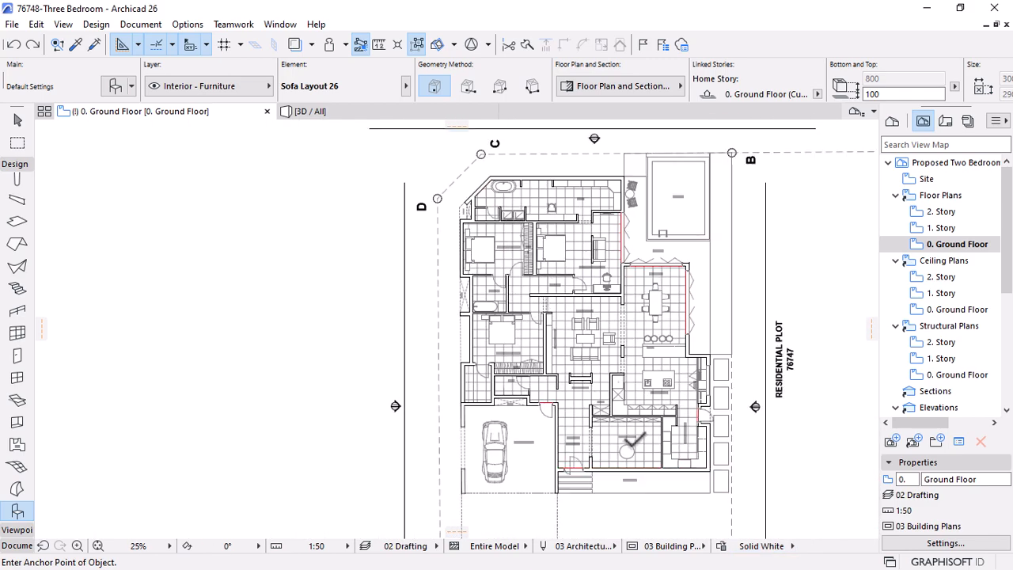
scroll(635, 441, up, 8)
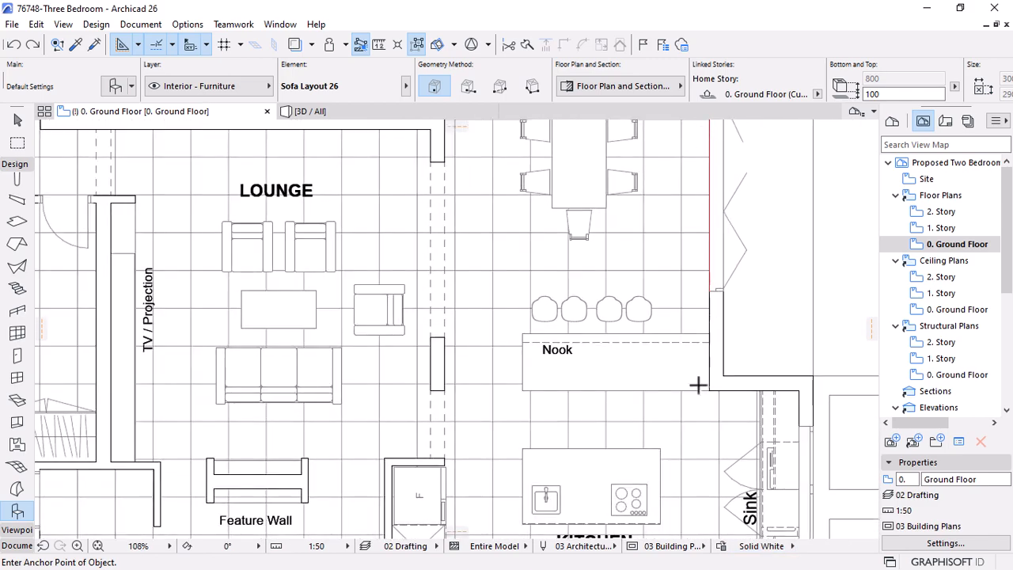
click(721, 545)
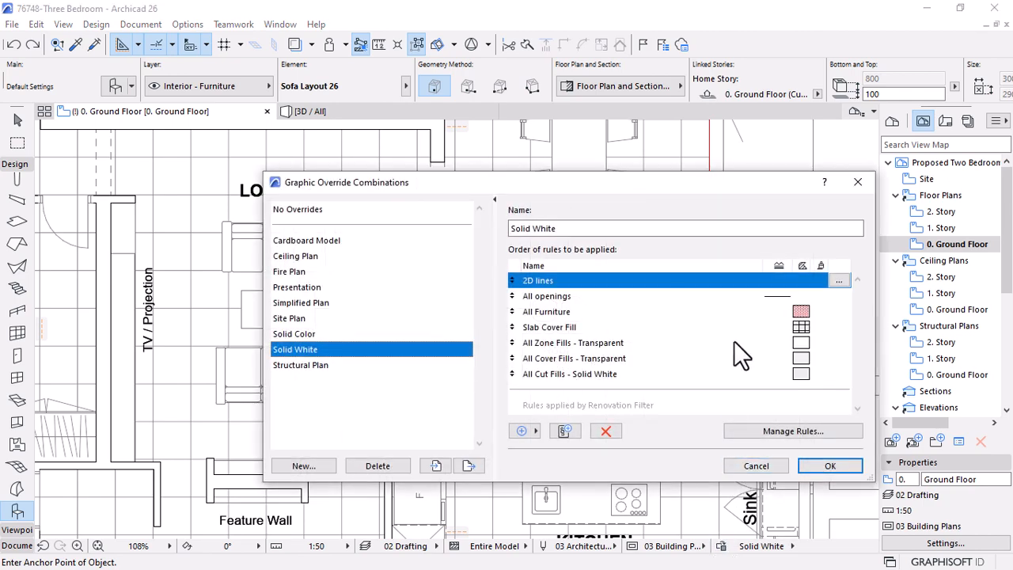
click(555, 330)
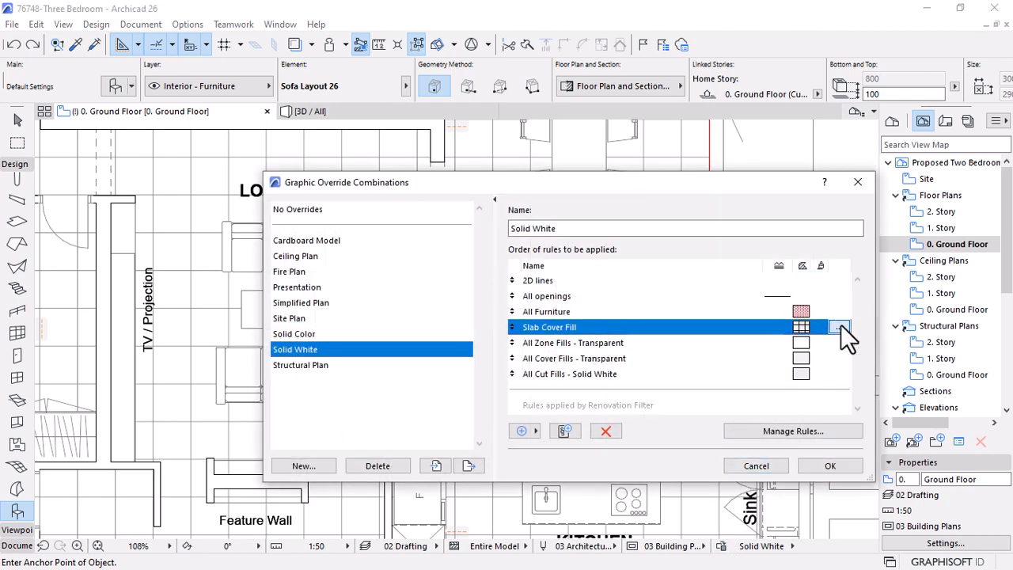
click(840, 327)
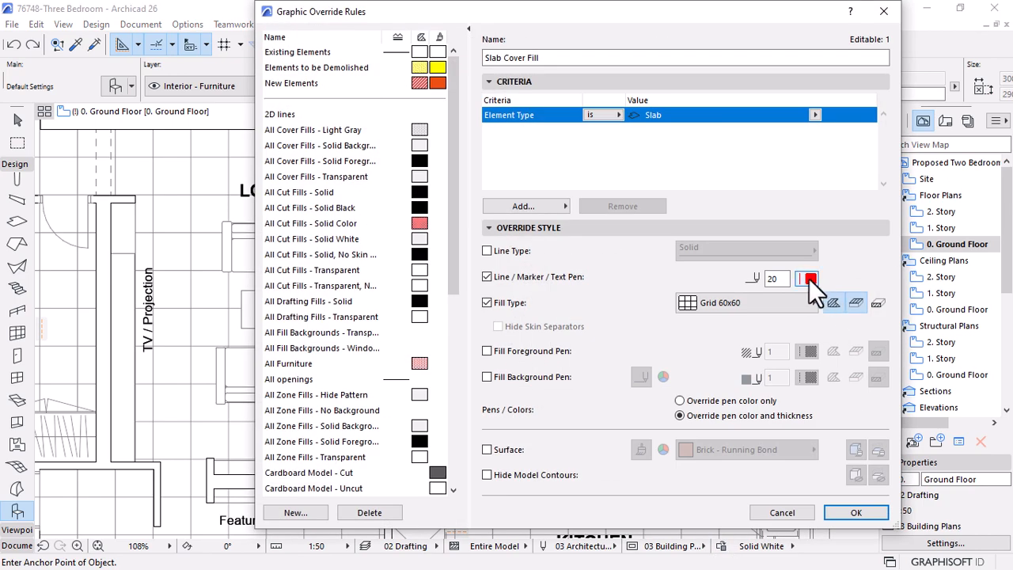
click(527, 277)
click(858, 513)
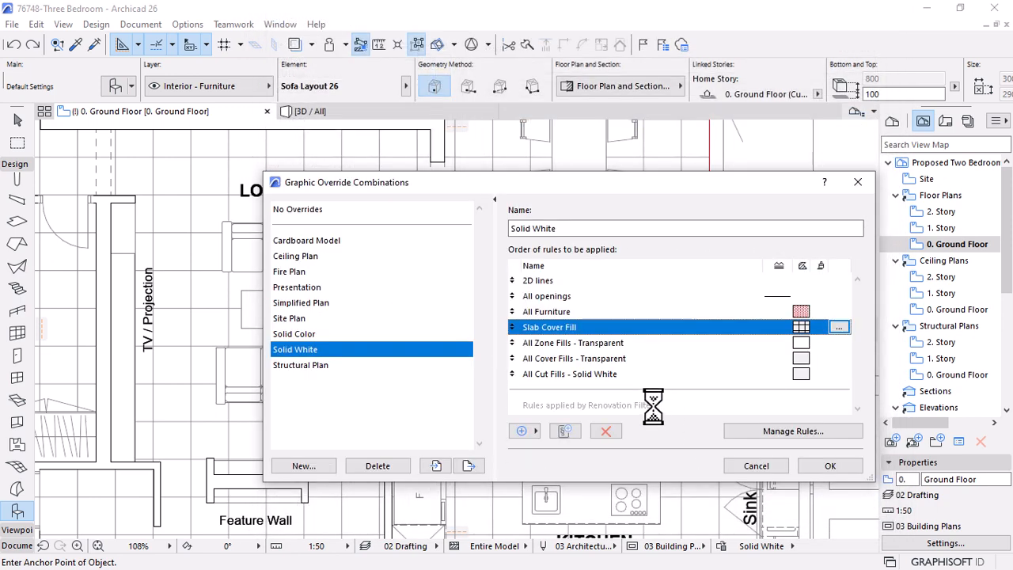
click(823, 467)
Switch the plan to the Presentation overrides and add the Slab Cover Fill rule to that combination, directly below All Furniture
scroll(652, 351, down, 7)
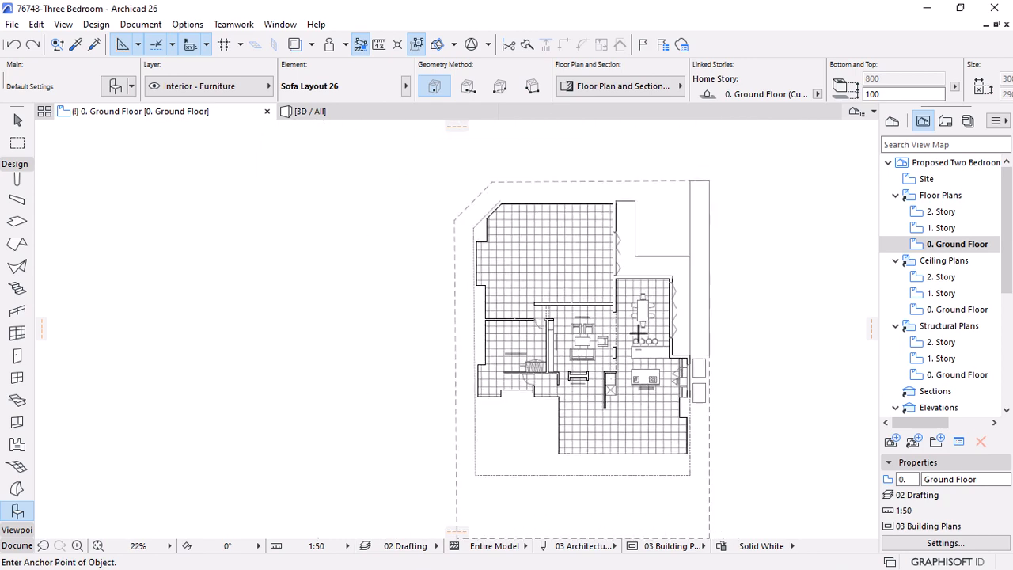
scroll(603, 372, up, 2)
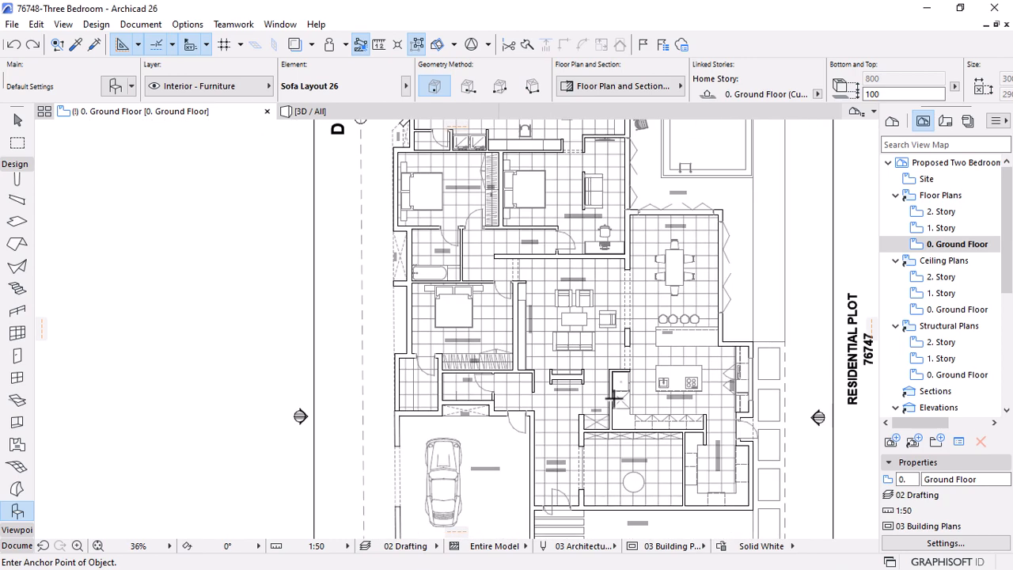
click(747, 546)
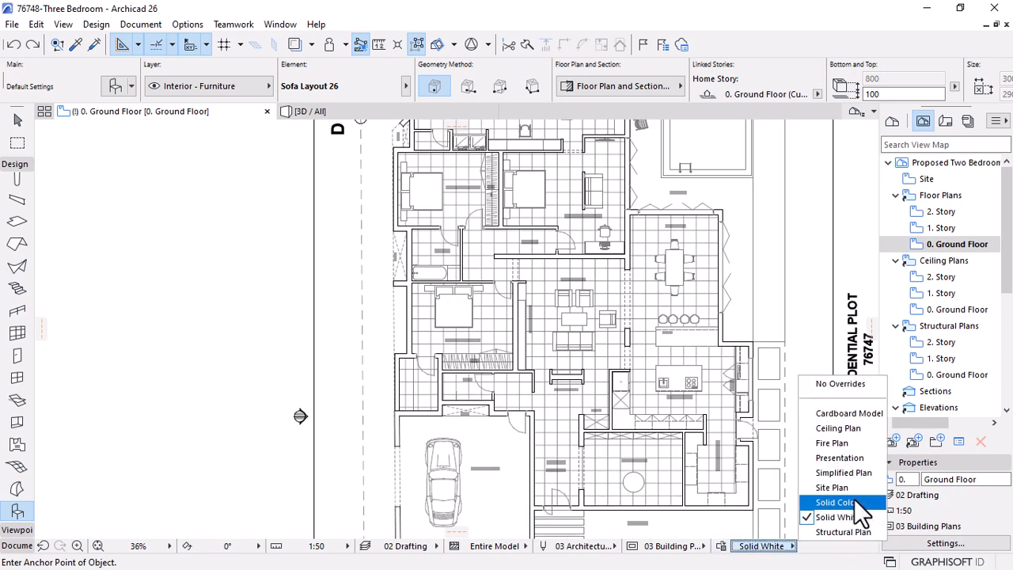
click(840, 458)
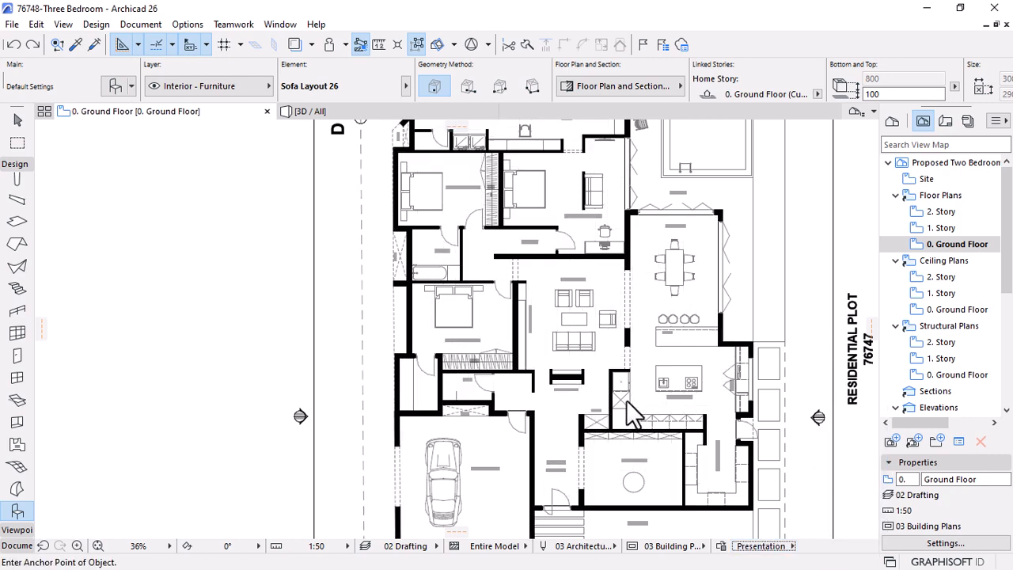
scroll(634, 356, up, 3)
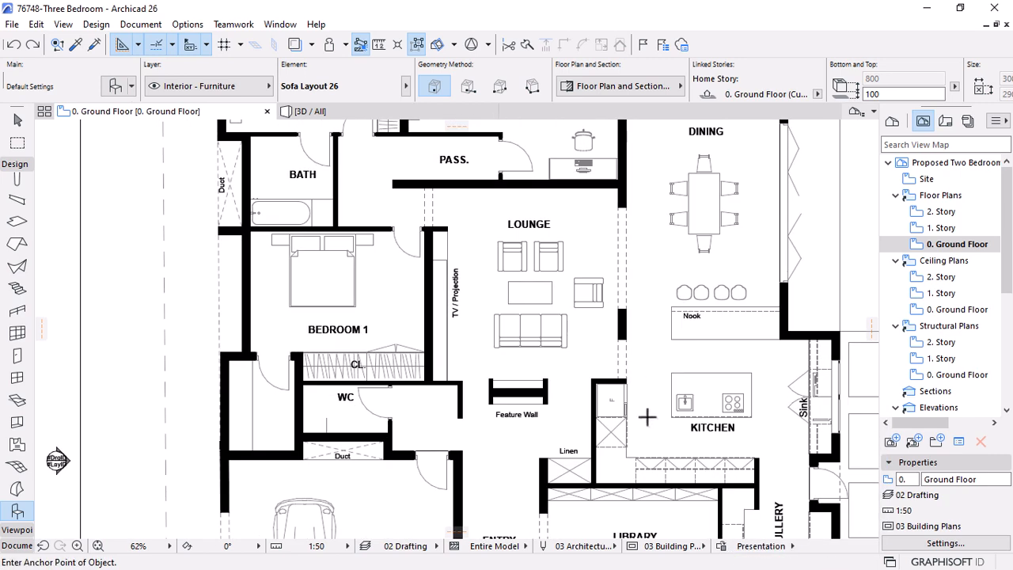
scroll(645, 415, down, 2)
click(724, 547)
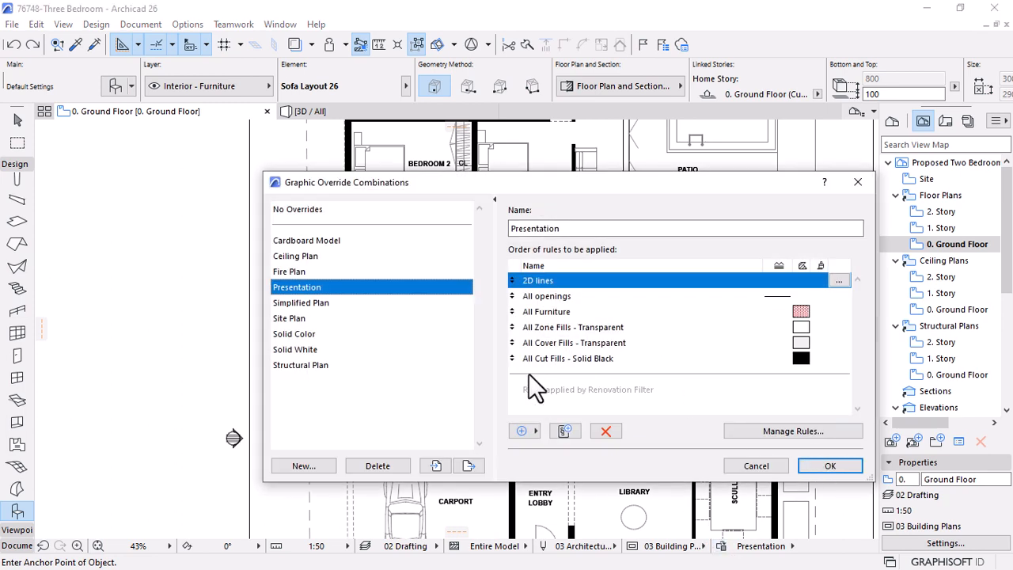
click(528, 432)
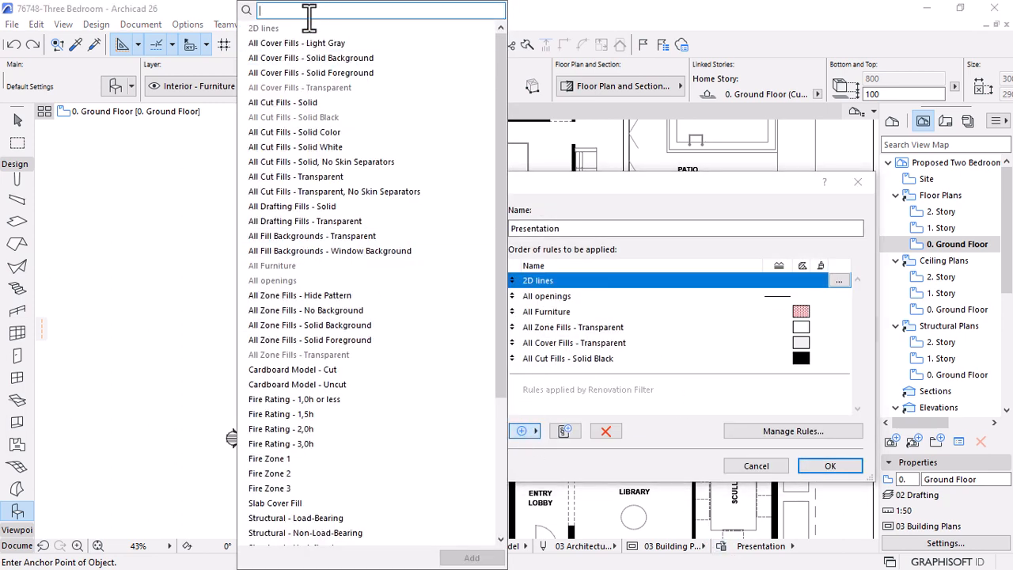
text(sl)
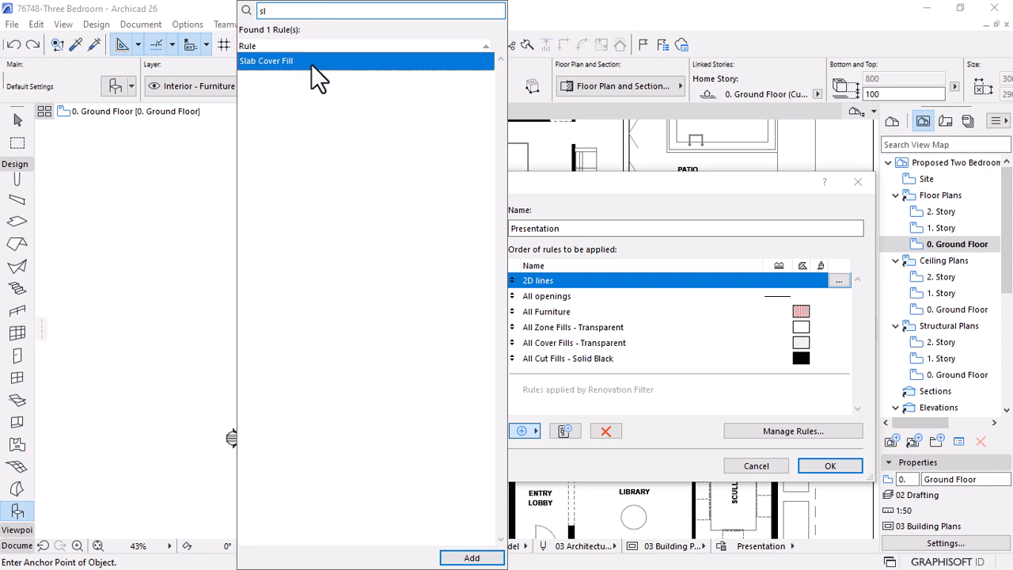
click(469, 557)
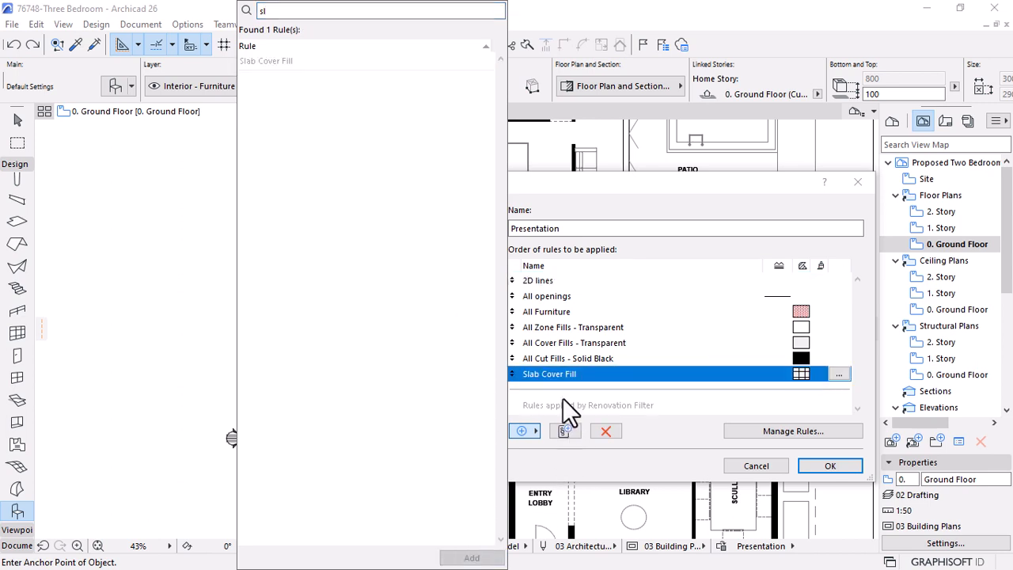
drag(543, 364, 533, 324)
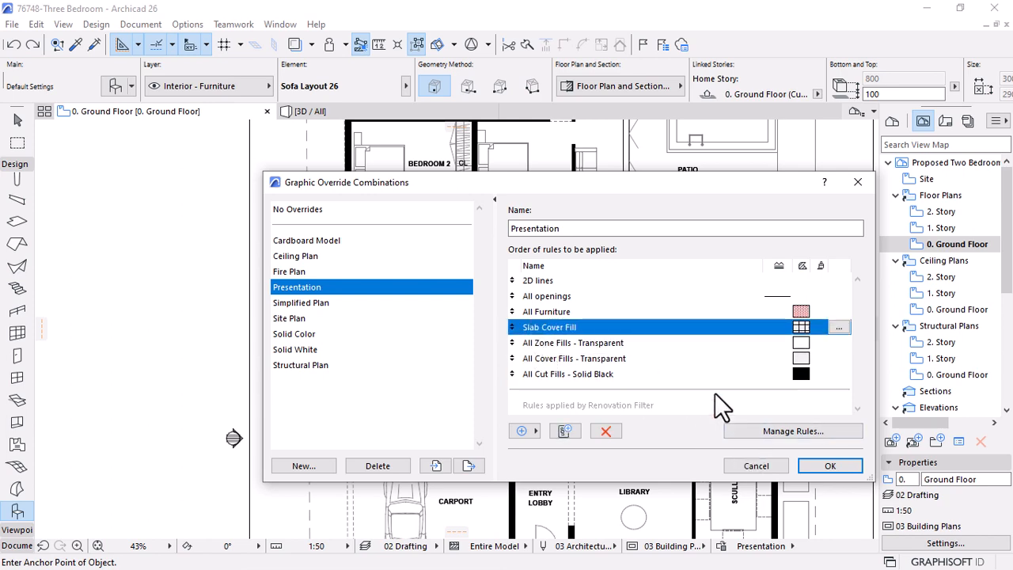
click(811, 467)
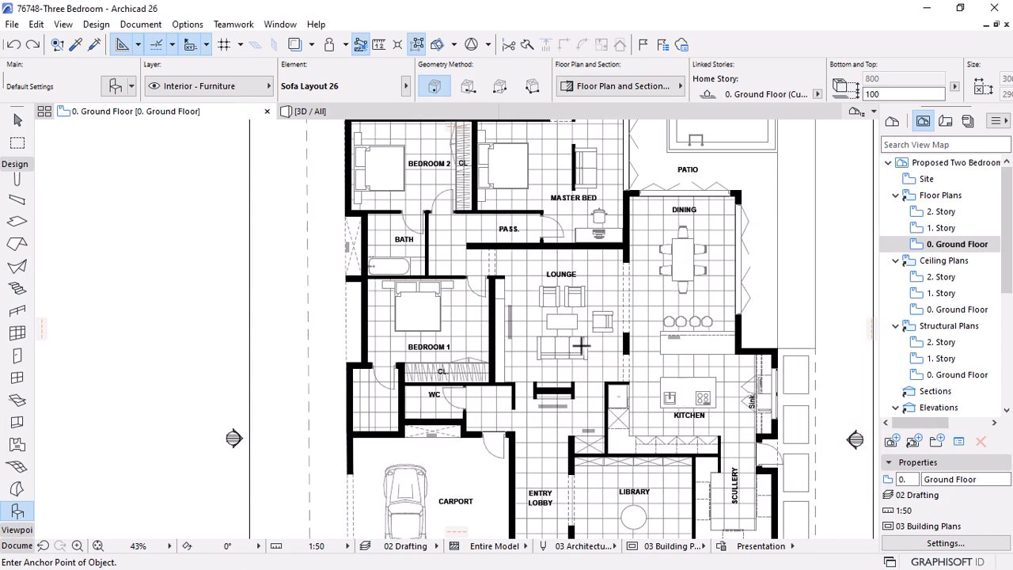
Rename the Presentation graphic override combination as Solid Black
scroll(643, 305, down, 3)
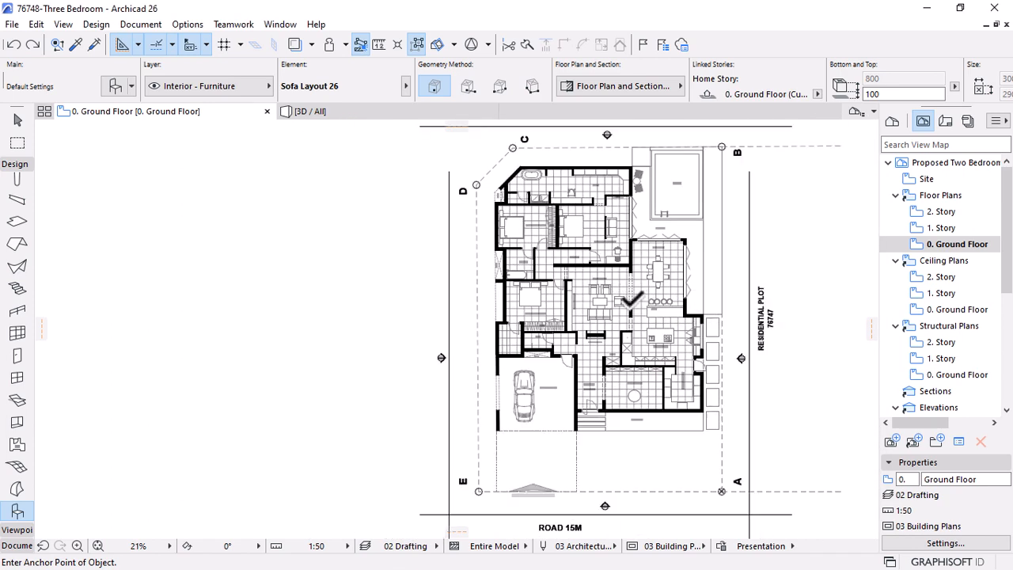
scroll(631, 299, up, 5)
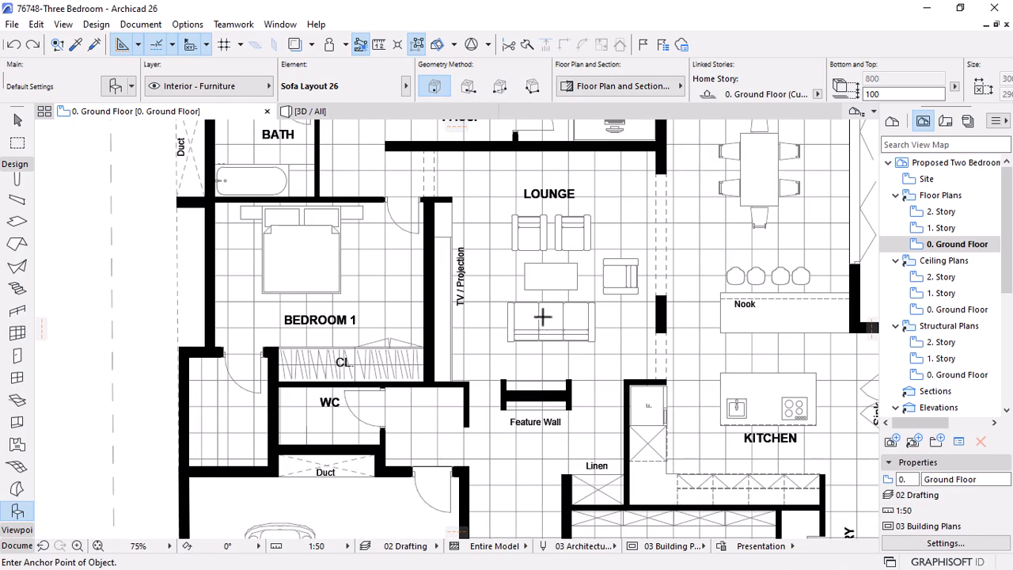
scroll(543, 313, up, 1)
scroll(543, 313, down, 4)
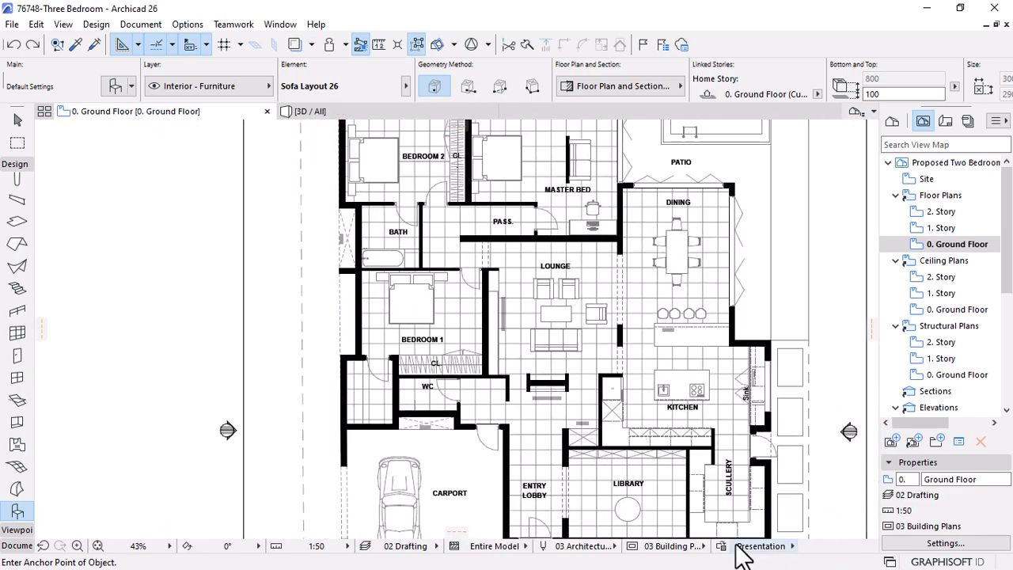
click(721, 547)
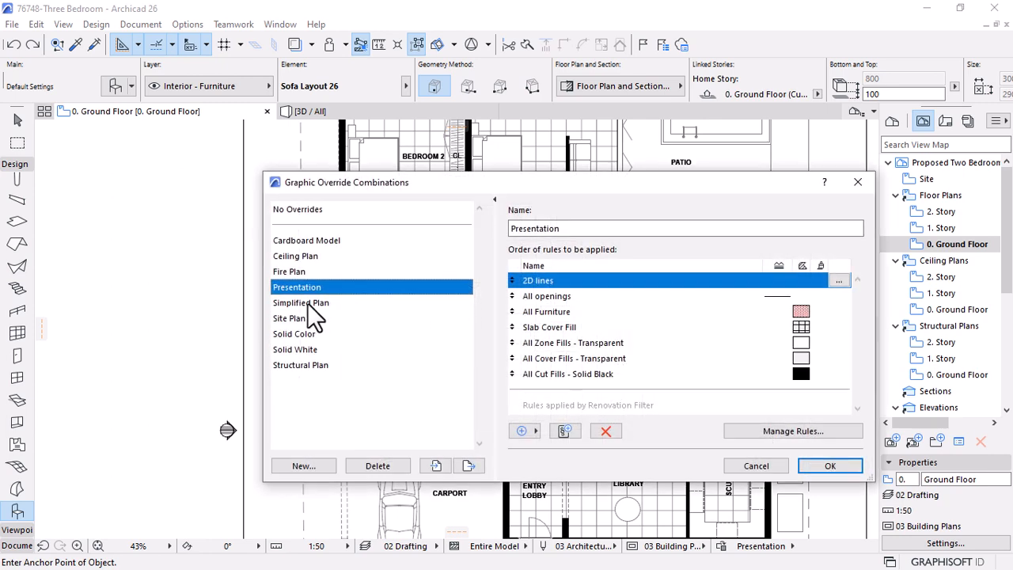
drag(594, 229, 356, 232)
text(Solid Black)
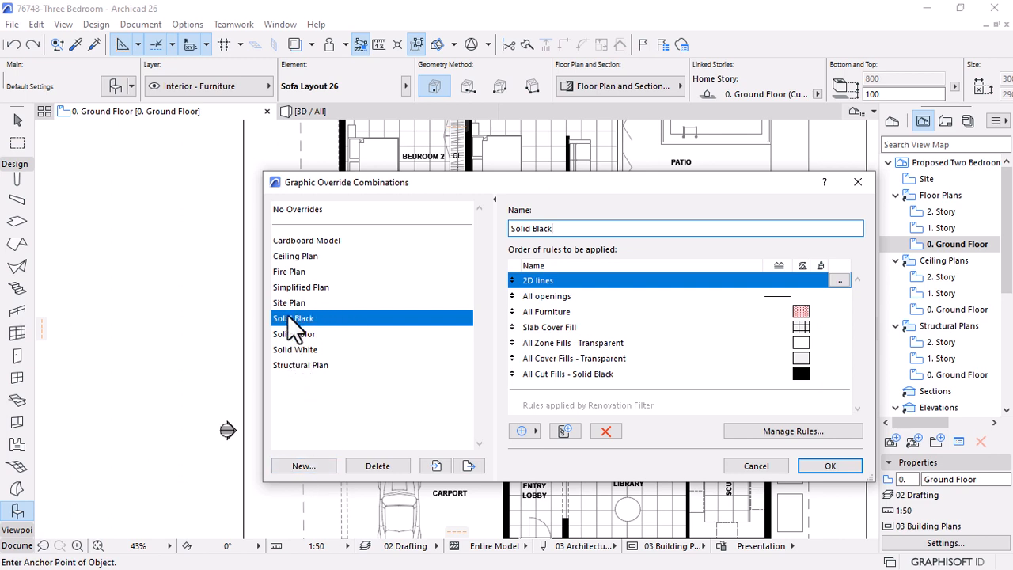
Create a graphic override combination named Solid Black + Text Red as a duplicate of Solid Black
click(299, 466)
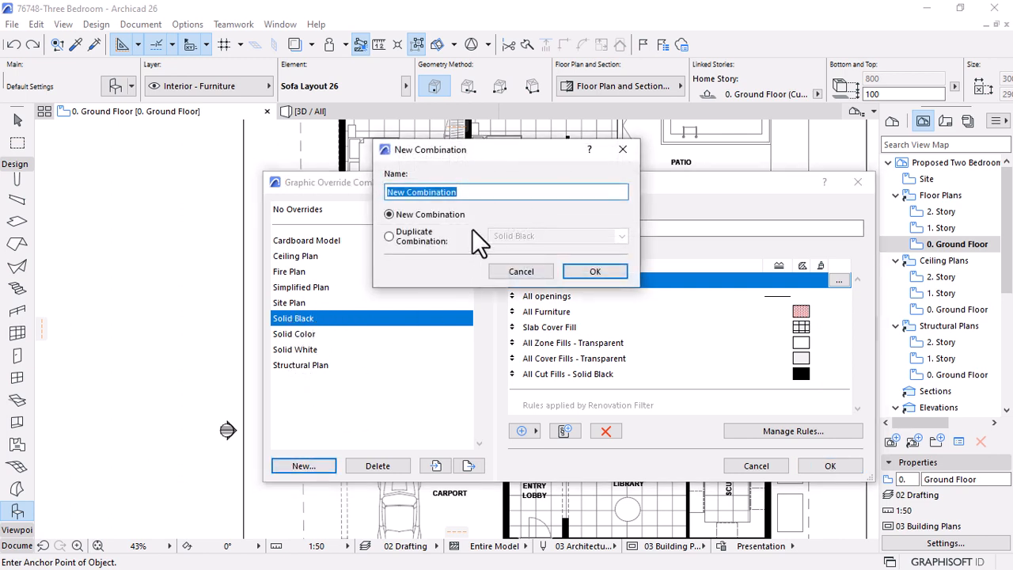
click(454, 233)
mouse_move(440, 192)
mouse_down()
mouse_move(414, 192)
mouse_move(428, 192)
mouse_up()
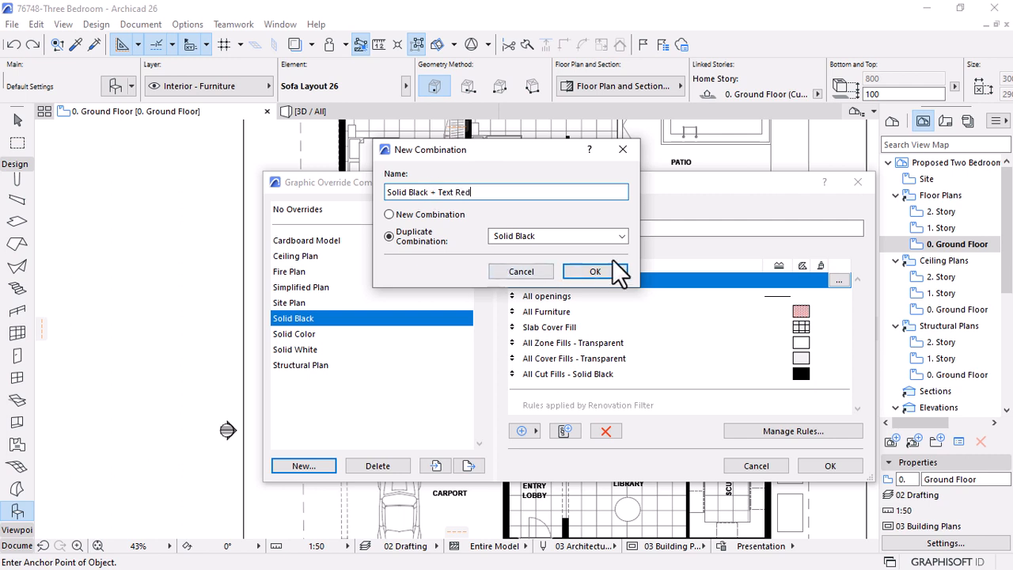
click(605, 270)
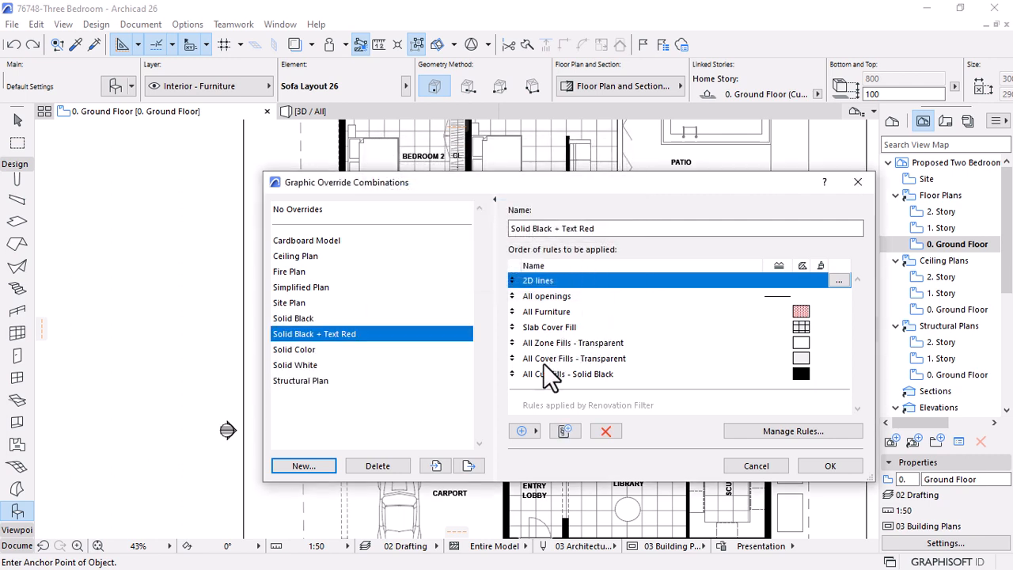
Add the Text Color rule to Solid Black + Text Red, place it above 2D lines, and apply the combination to the plan
click(520, 430)
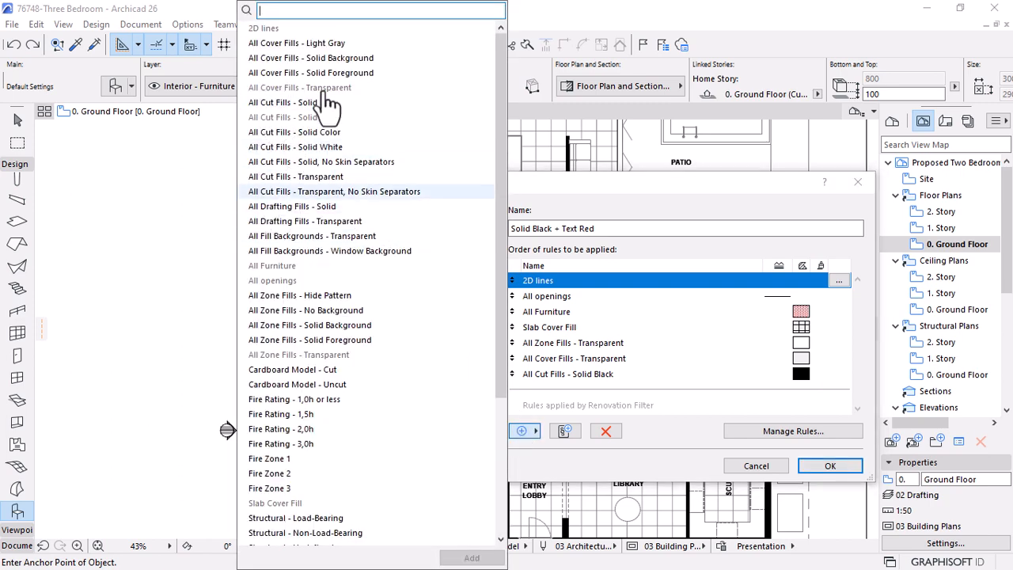
text(tex)
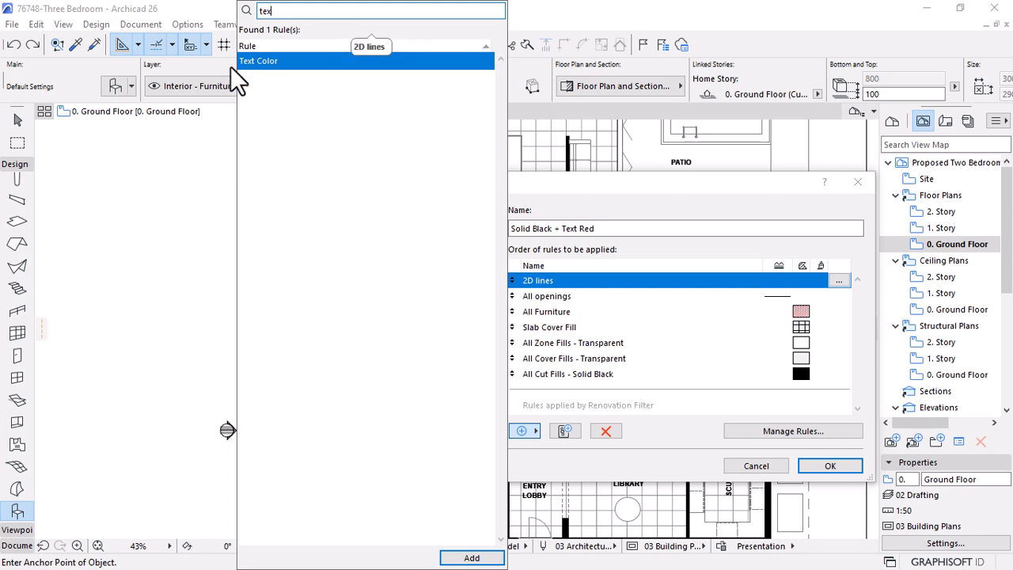
click(472, 558)
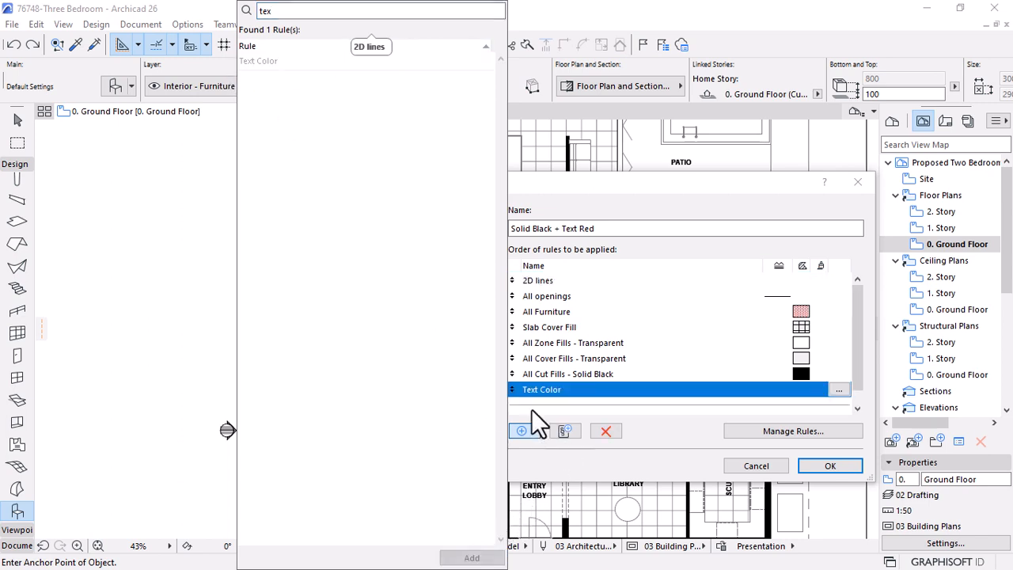
drag(535, 380, 562, 353)
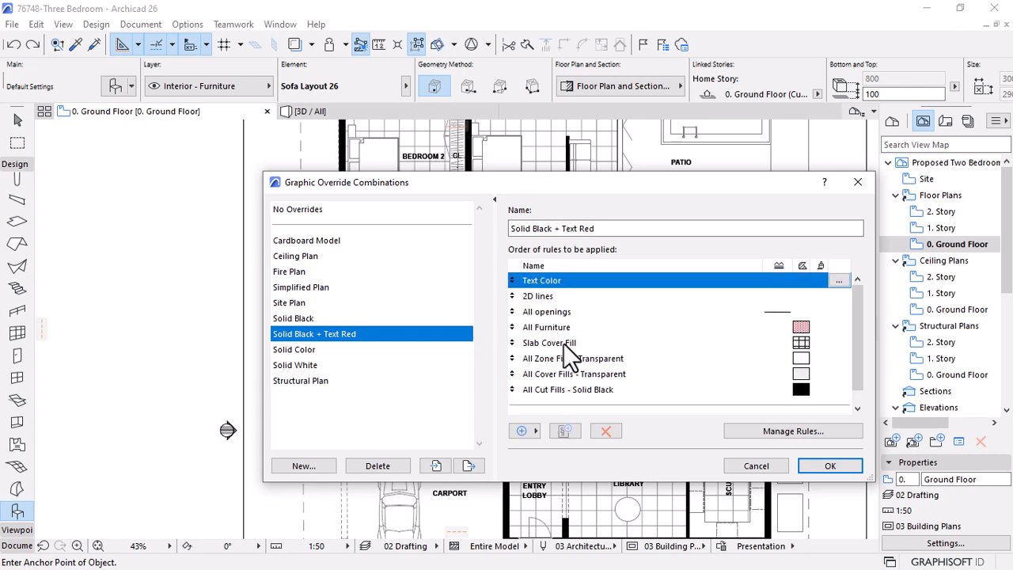
click(833, 466)
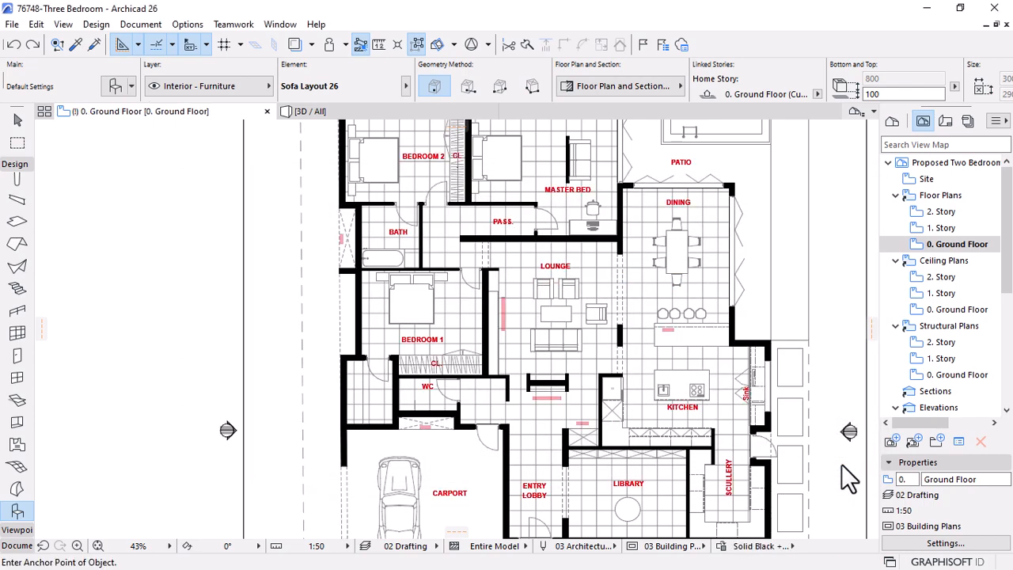
Examine the room labels across the ground floor plan and the list of available graphic override combinations
scroll(615, 314, down, 3)
scroll(617, 365, up, 3)
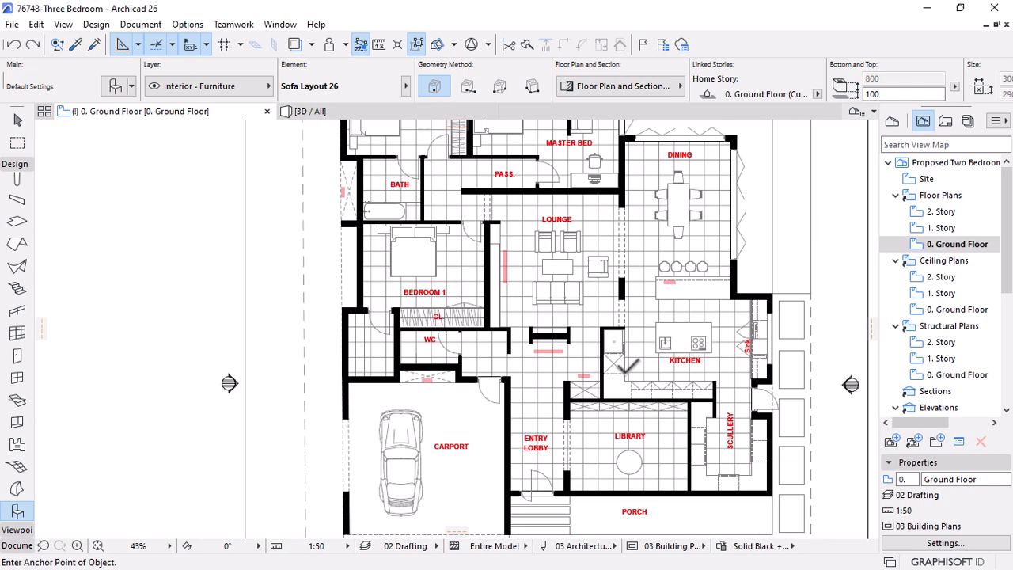
scroll(628, 358, up, 2)
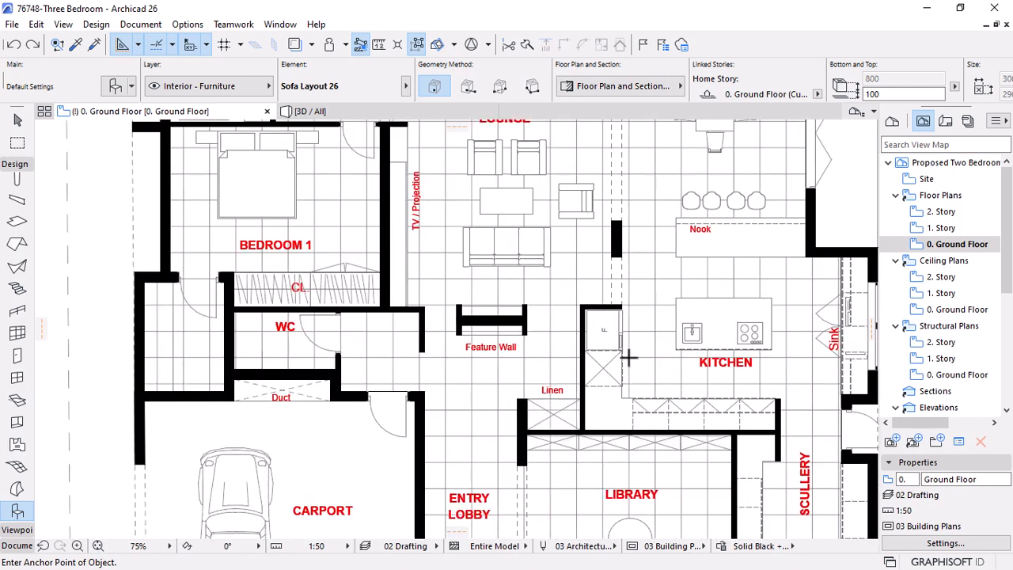
scroll(627, 358, up, 2)
scroll(628, 358, up, 1)
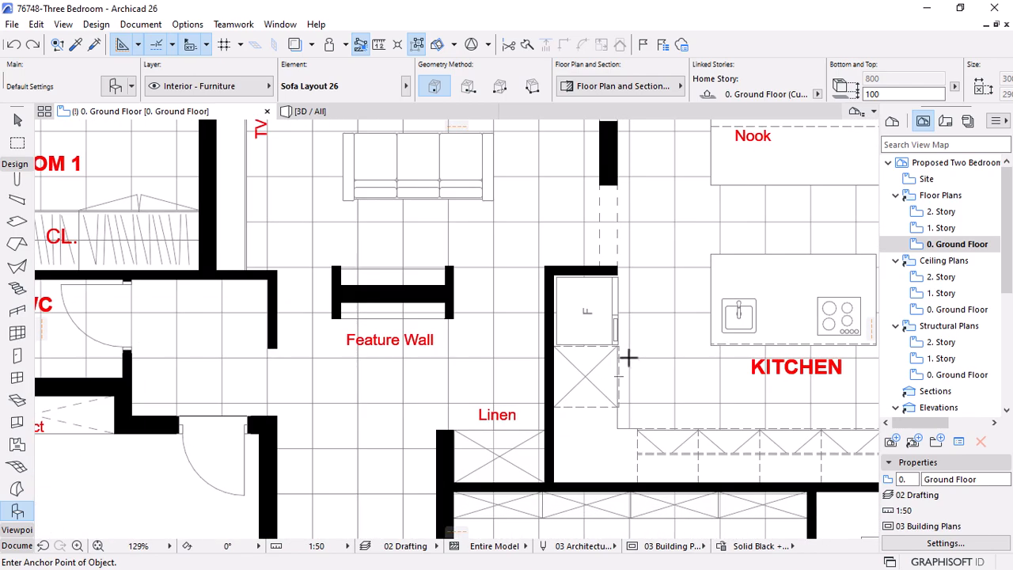
scroll(459, 330, down, 3)
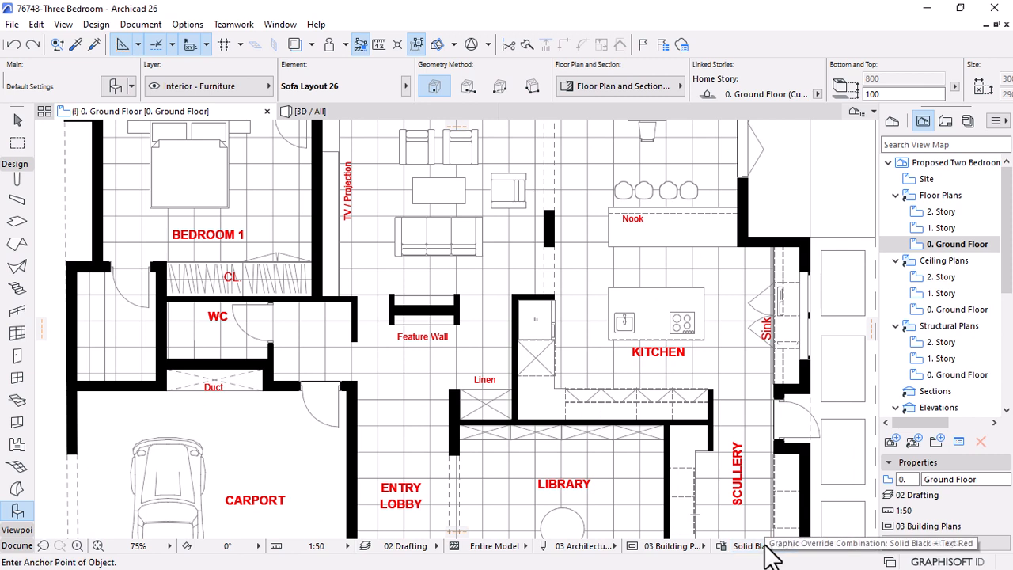
click(771, 547)
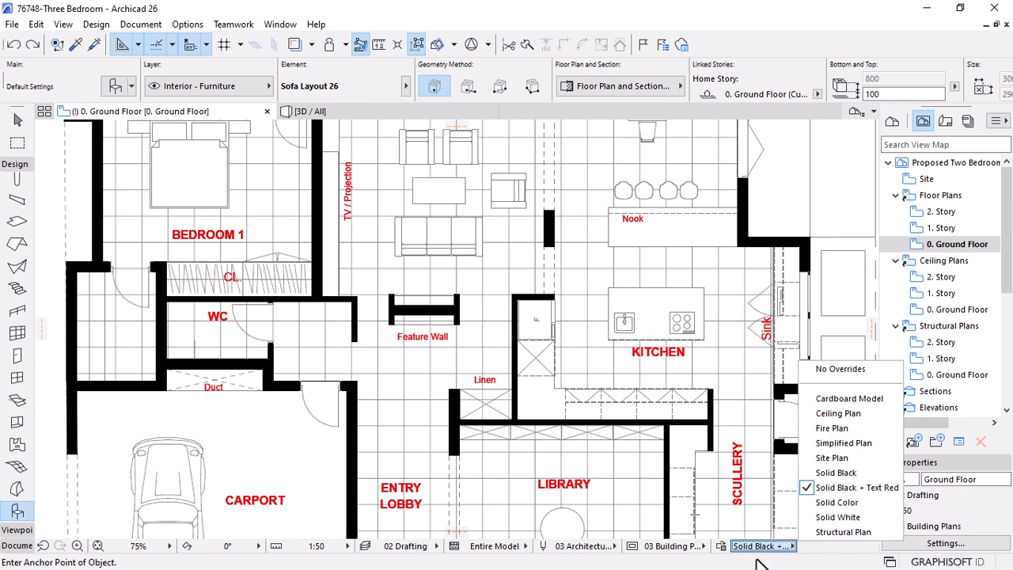
click(727, 552)
Create a graphic override combination named Solid Black + Text Cyan as a duplicate of Solid Black + Text Red
click(722, 547)
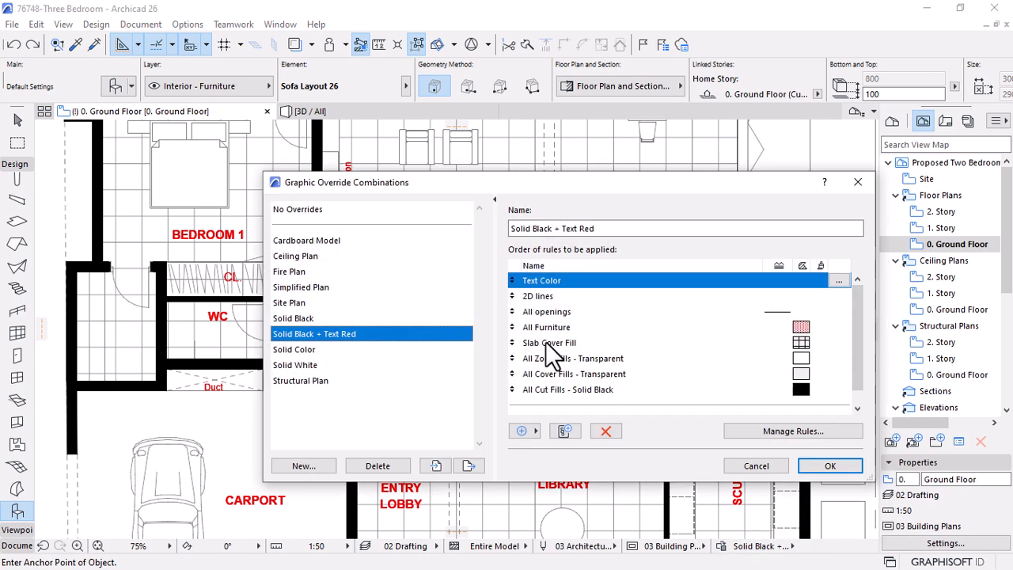
click(305, 467)
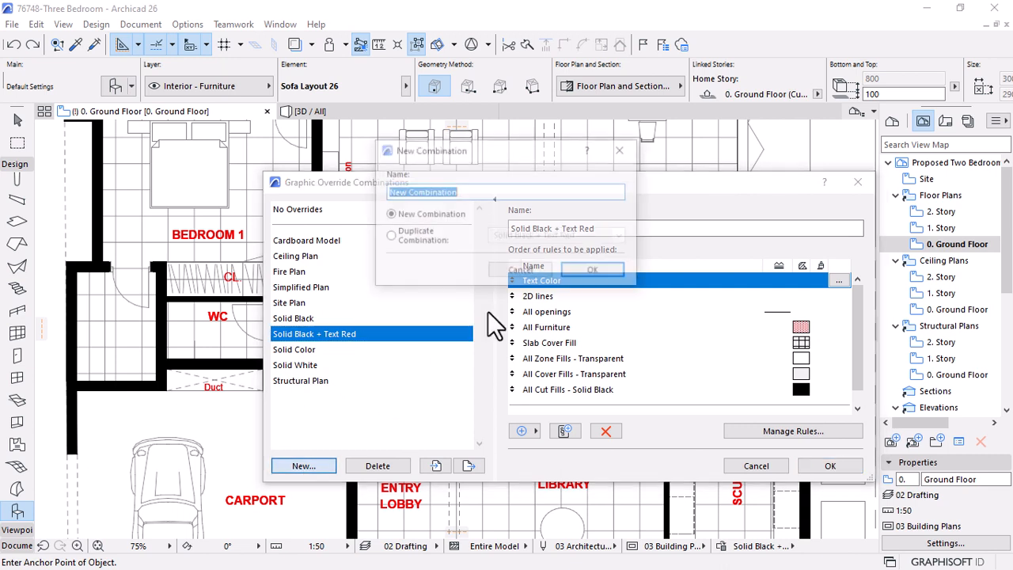
click(411, 232)
drag(455, 192, 522, 192)
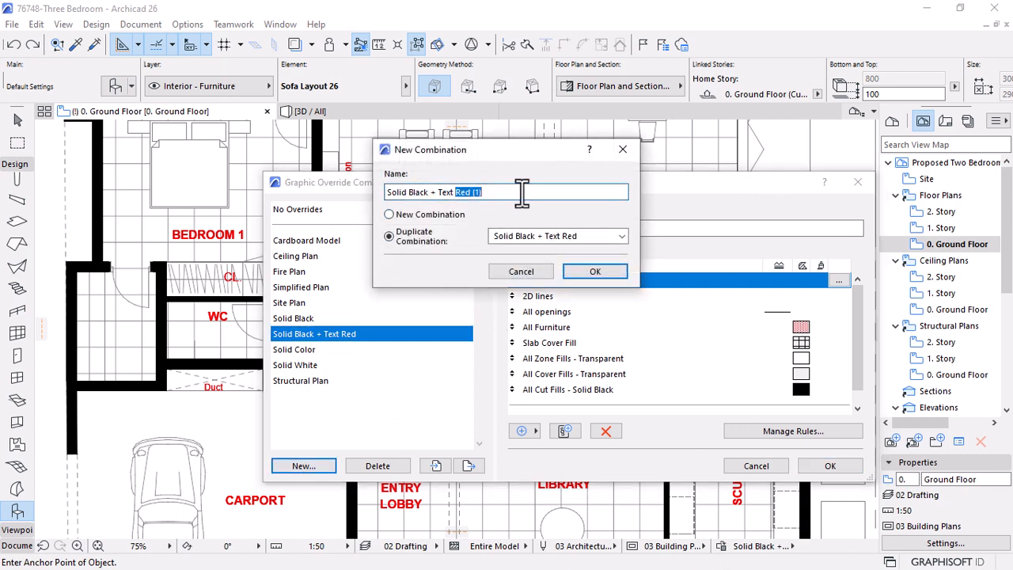
text(Cyan)
click(609, 271)
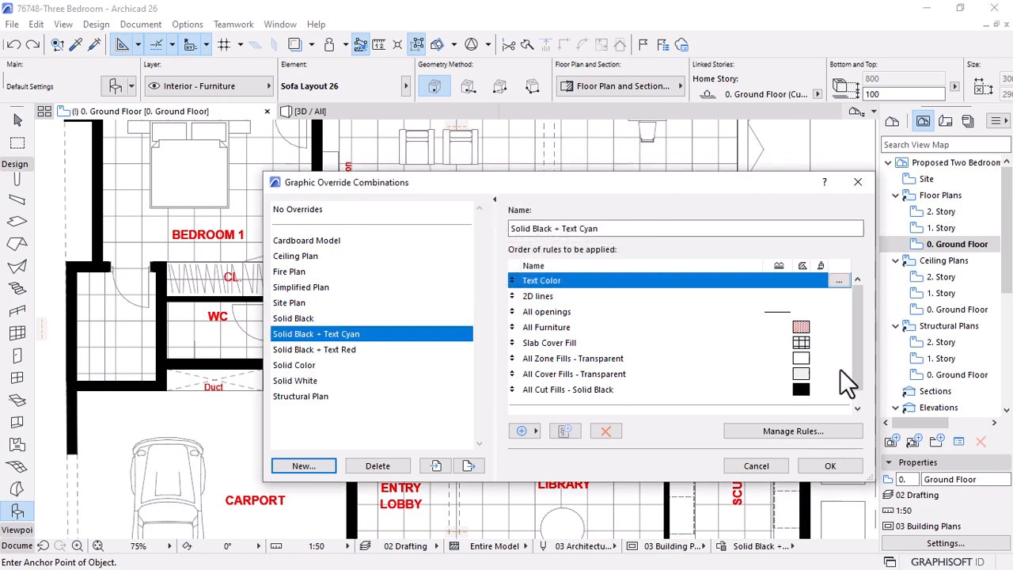
Set the Line / Marker / Text Pen of the Text Color rule to pen 5 and apply the change to the plan
click(839, 280)
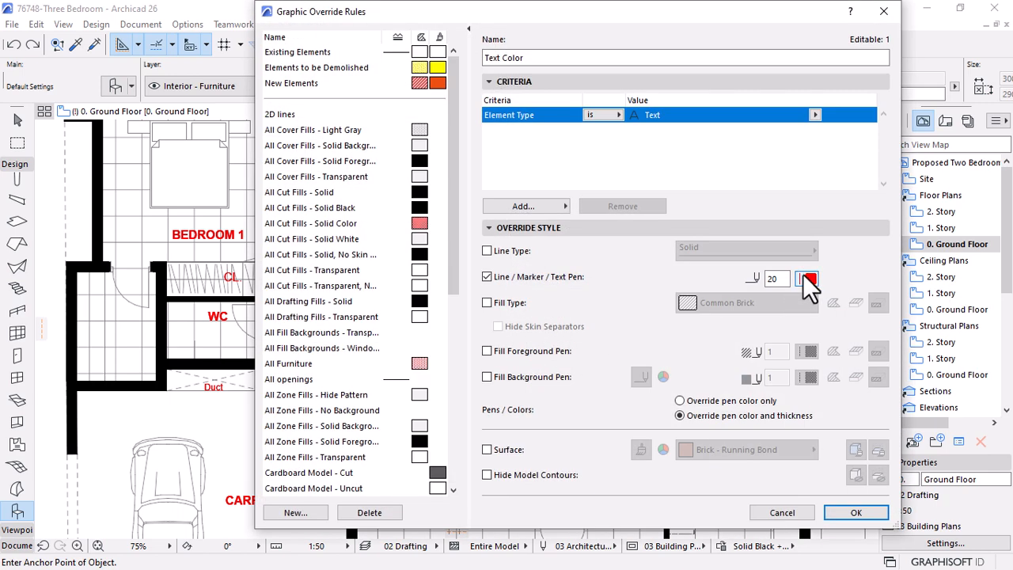
click(809, 279)
click(615, 308)
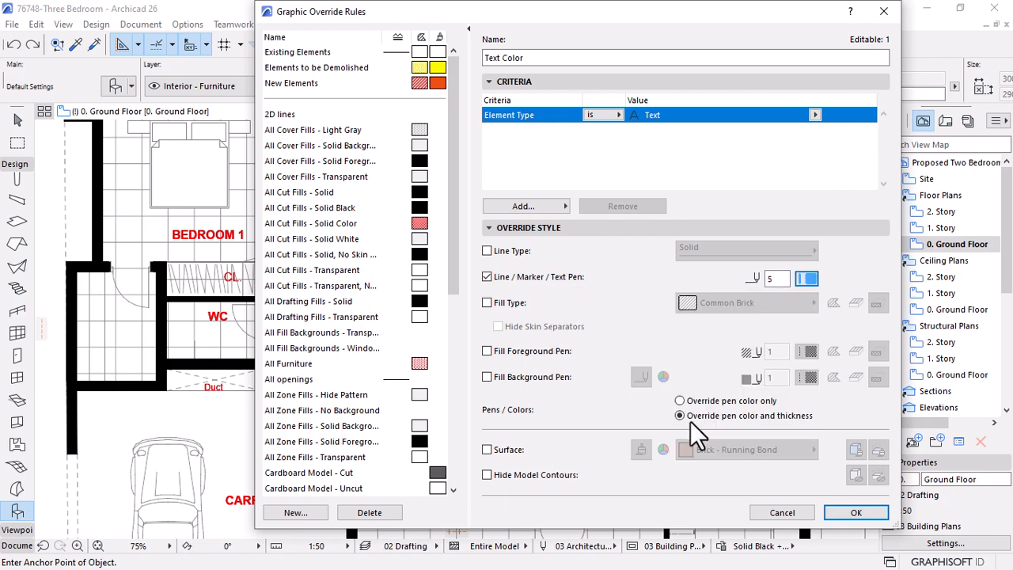
click(846, 513)
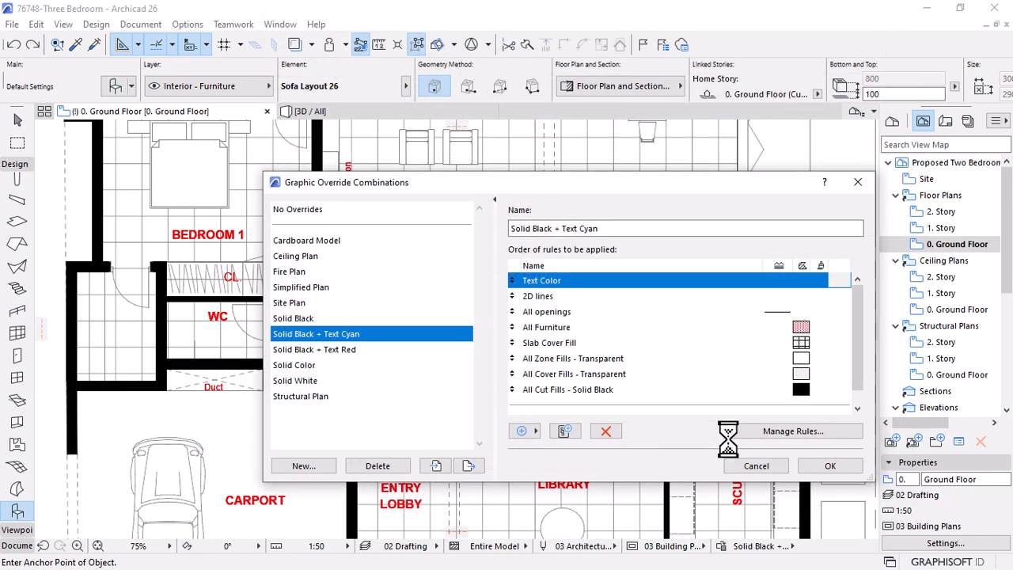
click(815, 469)
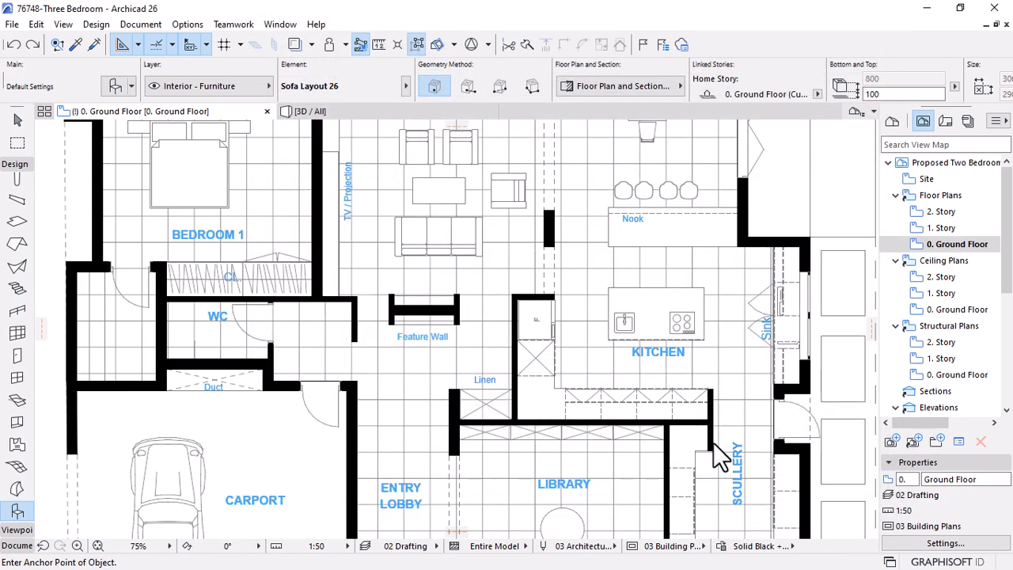
Examine the text color, solid walls and slab grid across the ground floor plan, both overall and close up
scroll(695, 446, down, 4)
scroll(683, 428, down, 2)
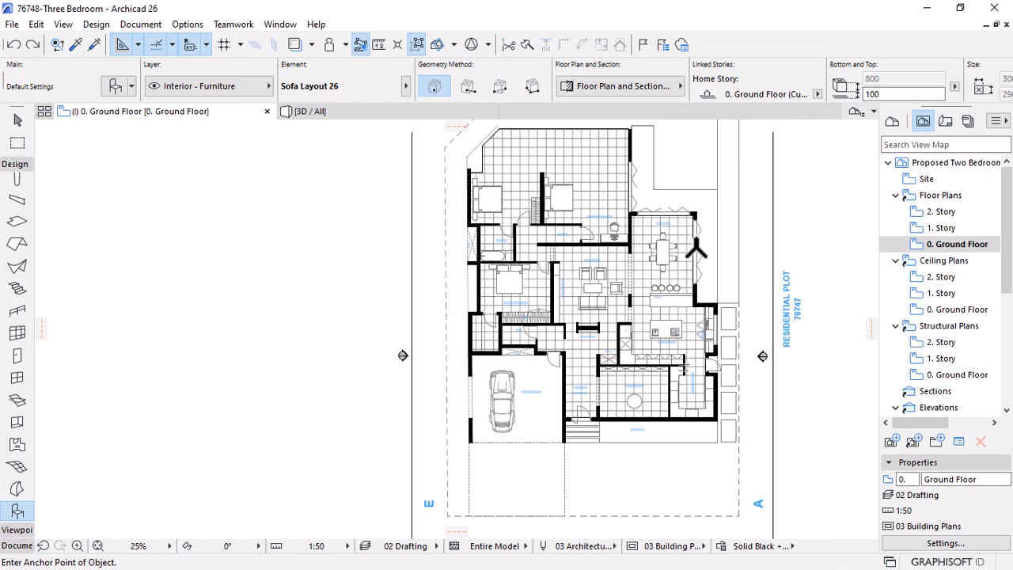
scroll(641, 203, up, 1)
scroll(581, 201, up, 3)
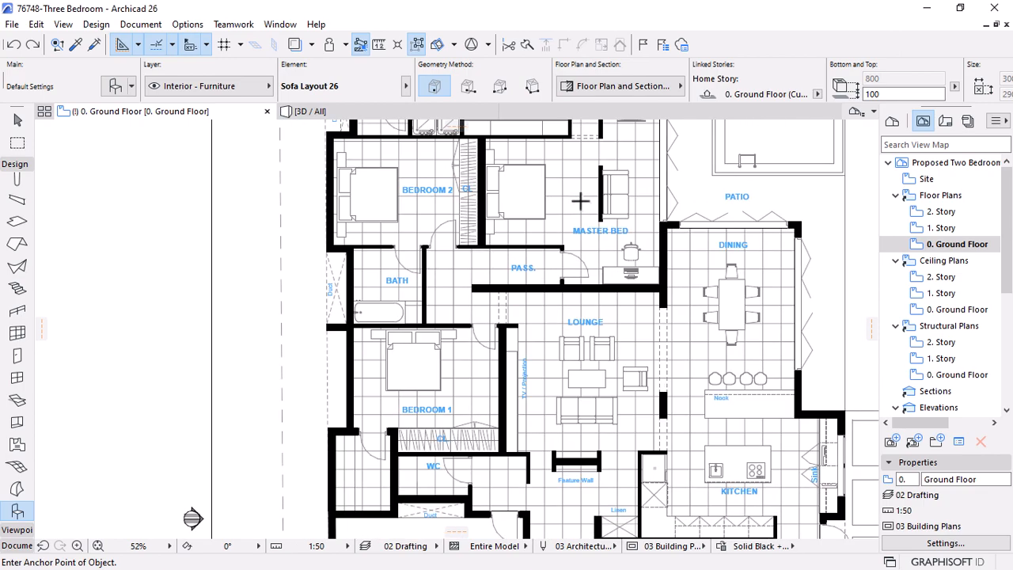
scroll(665, 297, up, 3)
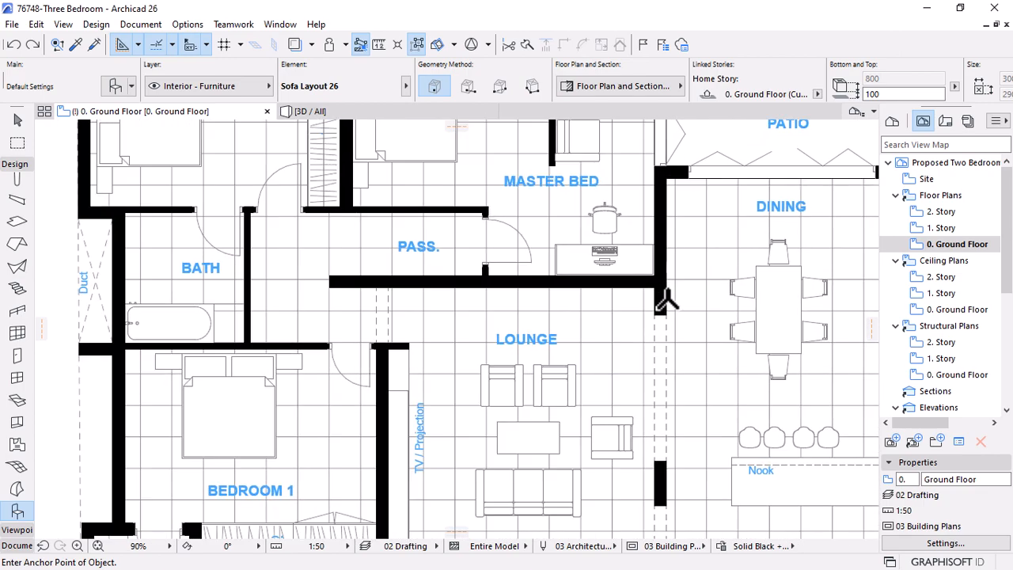
scroll(668, 301, down, 3)
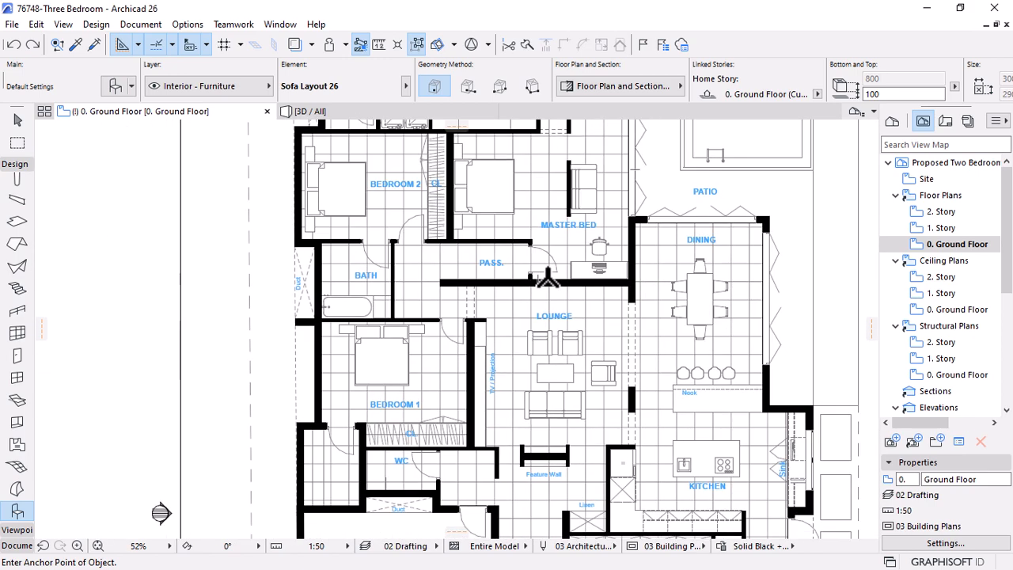
scroll(546, 279, down, 4)
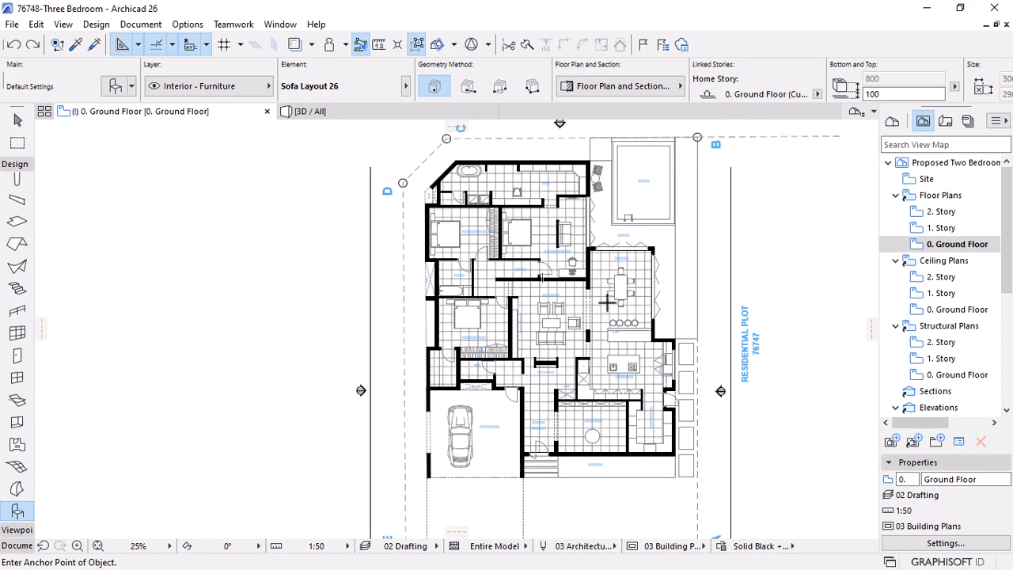
scroll(577, 396, up, 2)
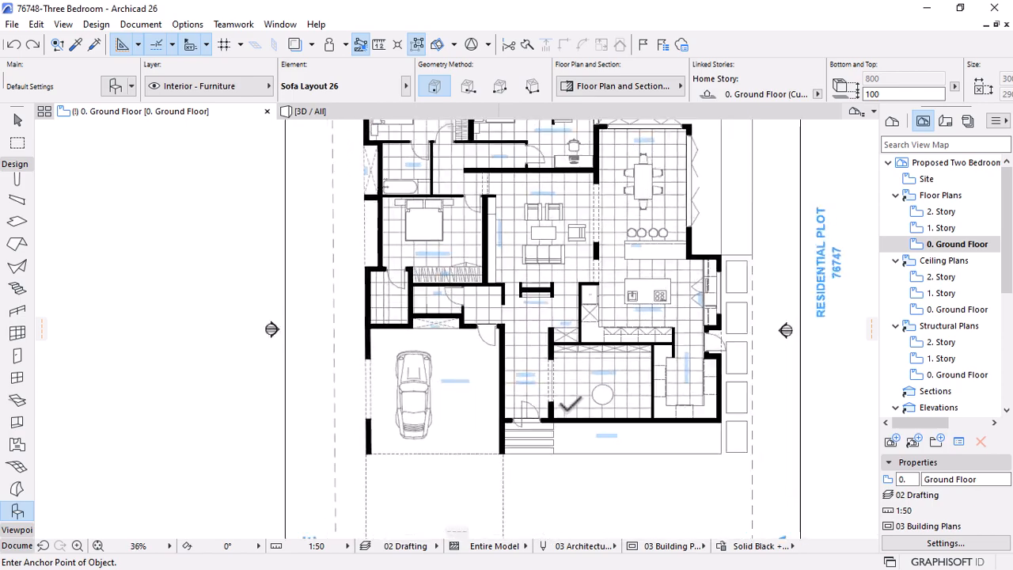
scroll(568, 405, up, 5)
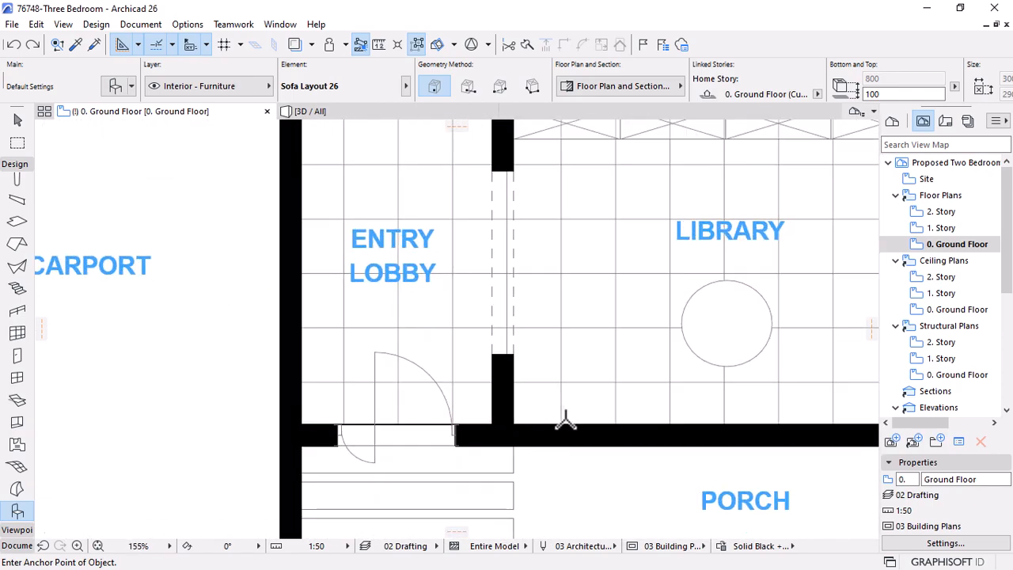
scroll(566, 424, down, 4)
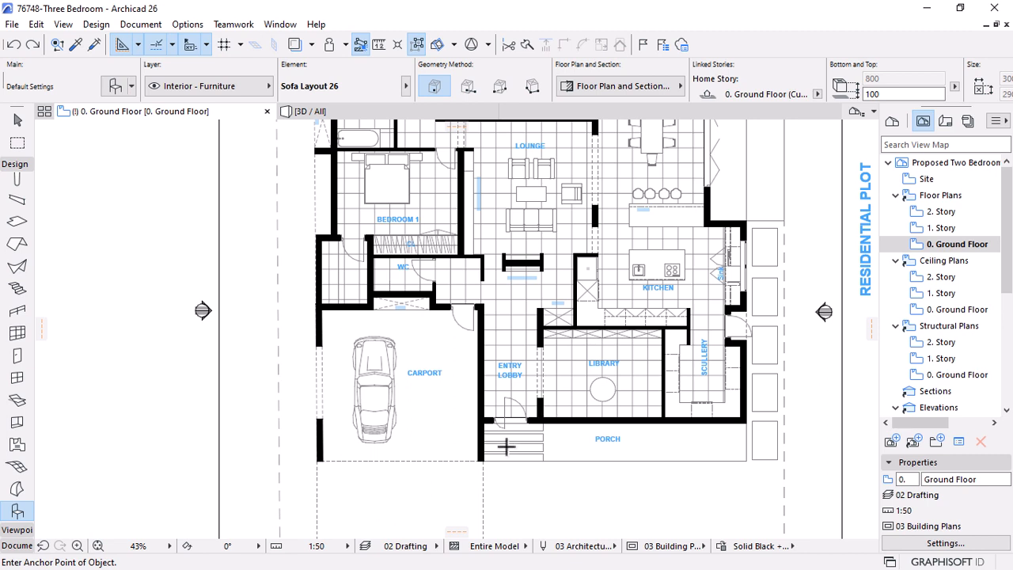
Activate the Door tool from the entry lobby's pivot door and select all doors on the ground floor plan
scroll(486, 458, up, 1)
key(Escape)
scroll(516, 396, up, 2)
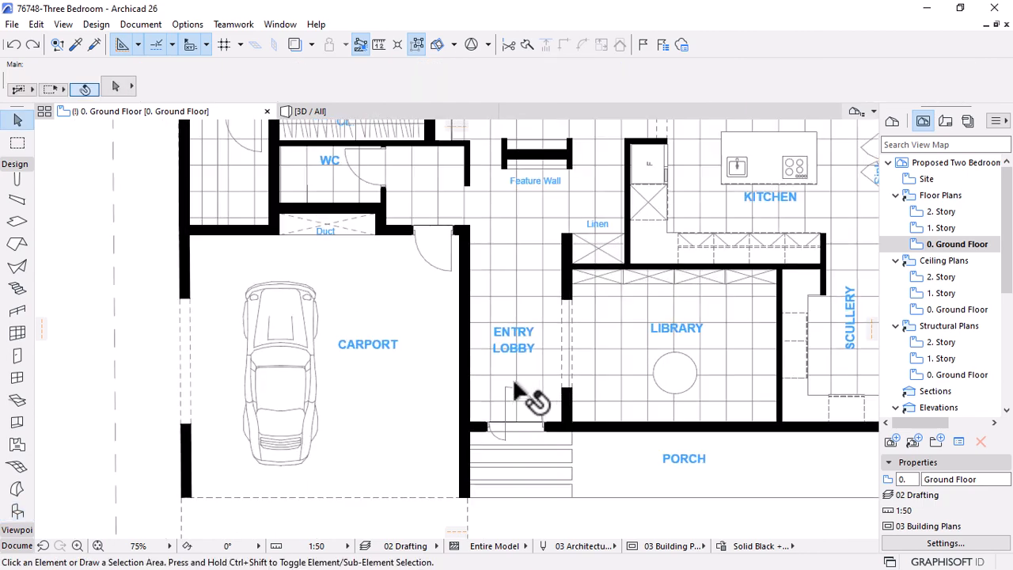
click(516, 400)
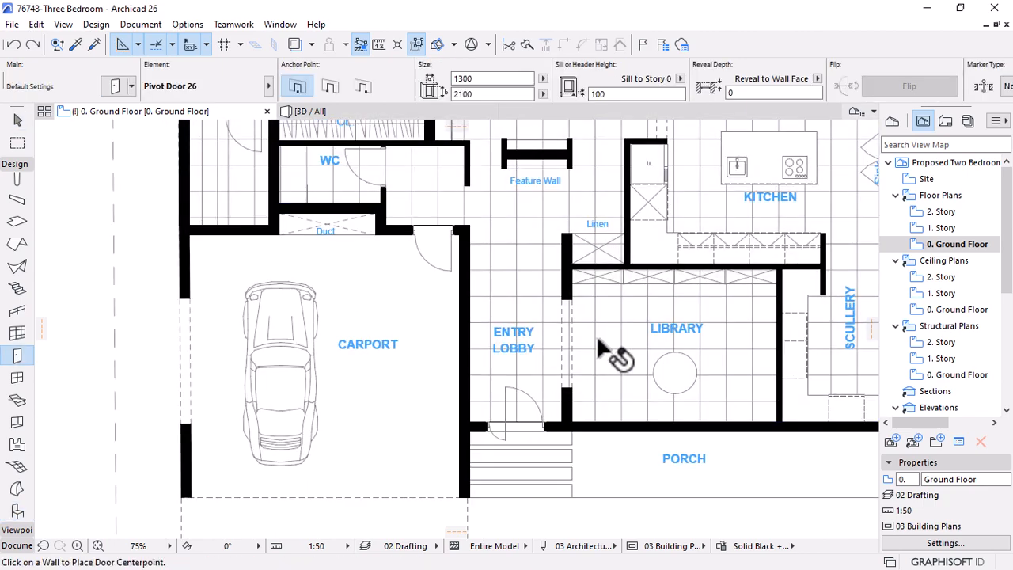
key(ctrl+a)
scroll(579, 434, down, 7)
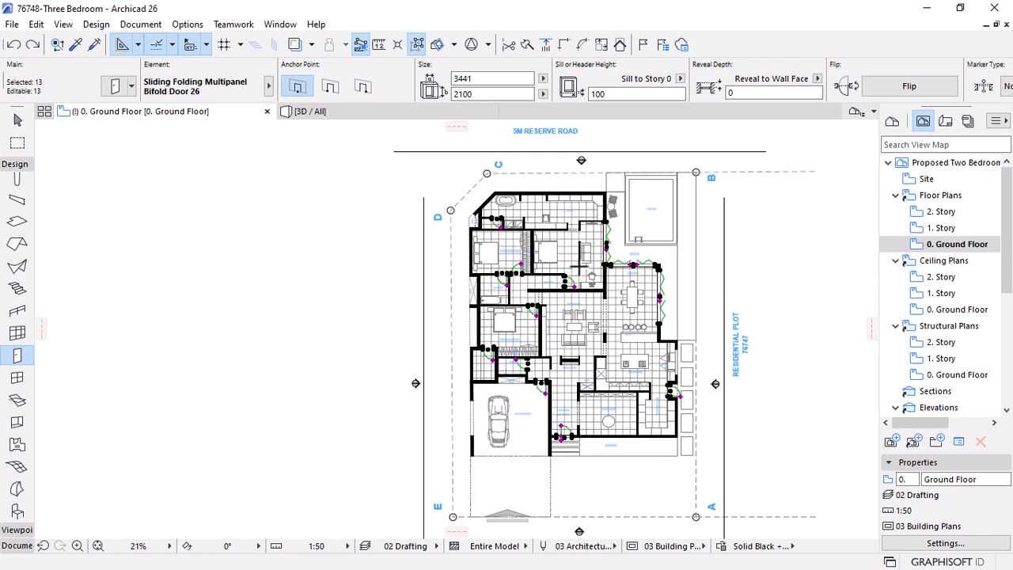
Set the 2D Detail Level of all selected doors to 1:50 in their floor plan settings, and deselect them
scroll(580, 265, up, 8)
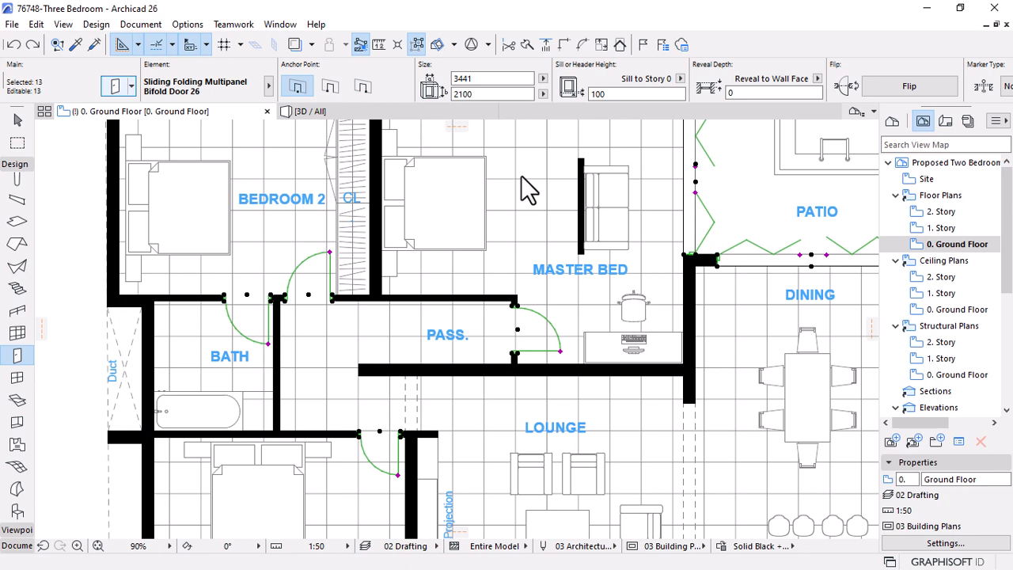
key(ctrl+t)
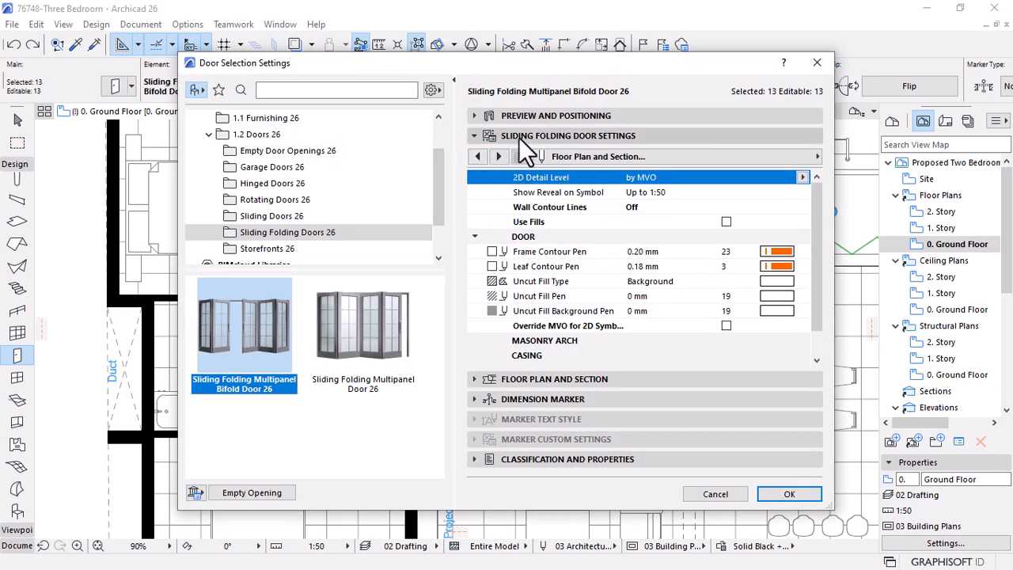
click(622, 159)
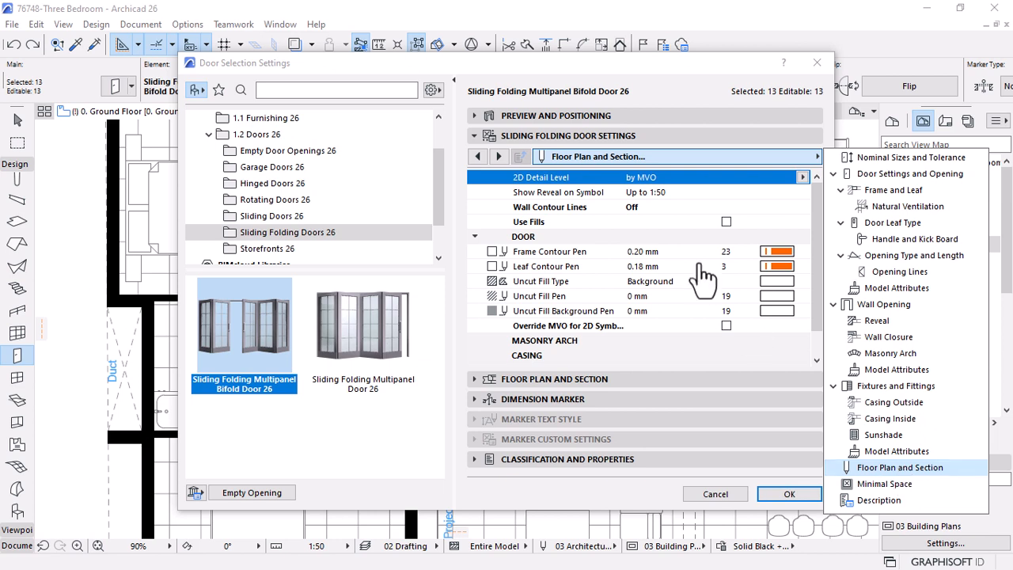
click(506, 179)
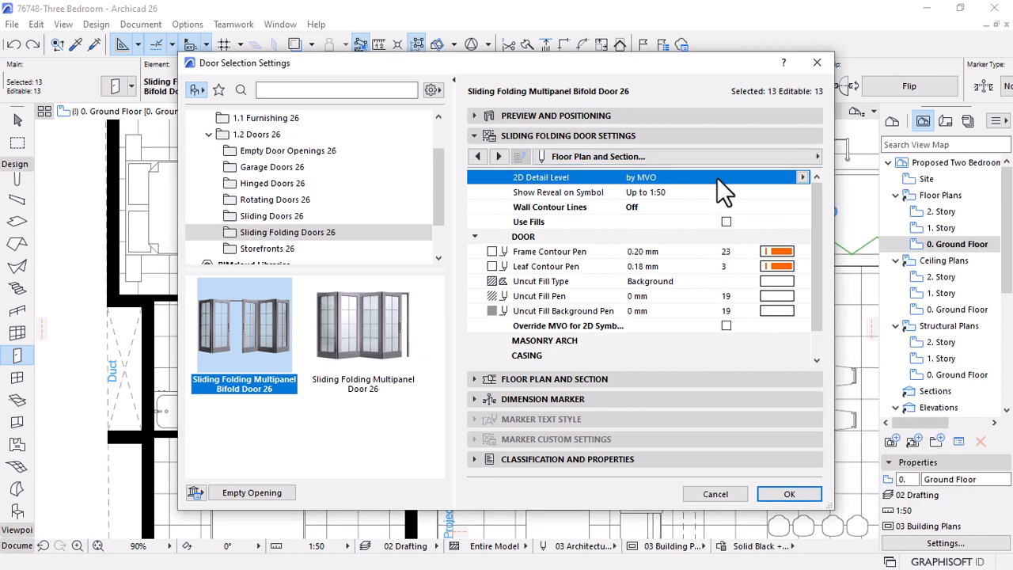
click(802, 178)
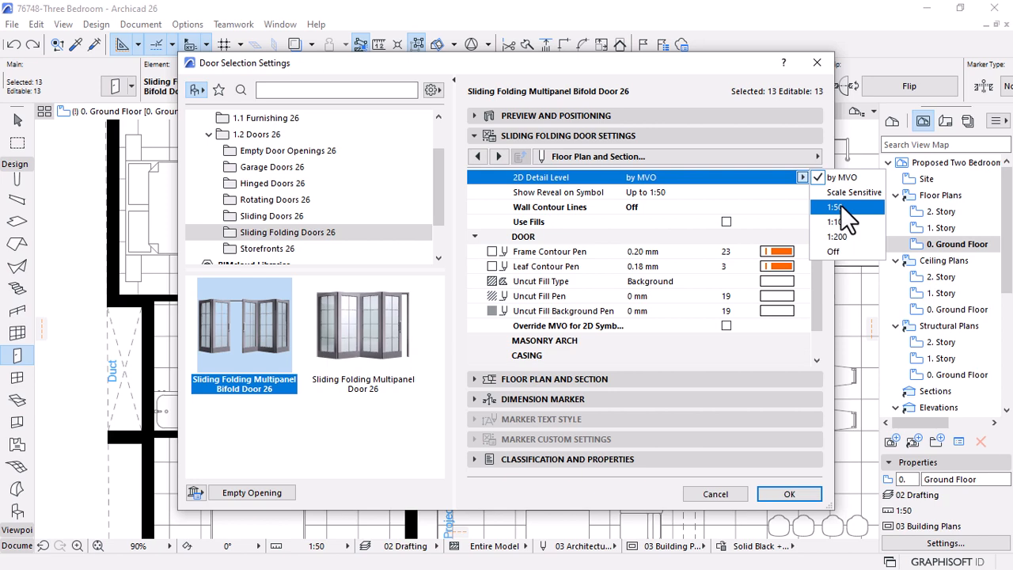
click(839, 207)
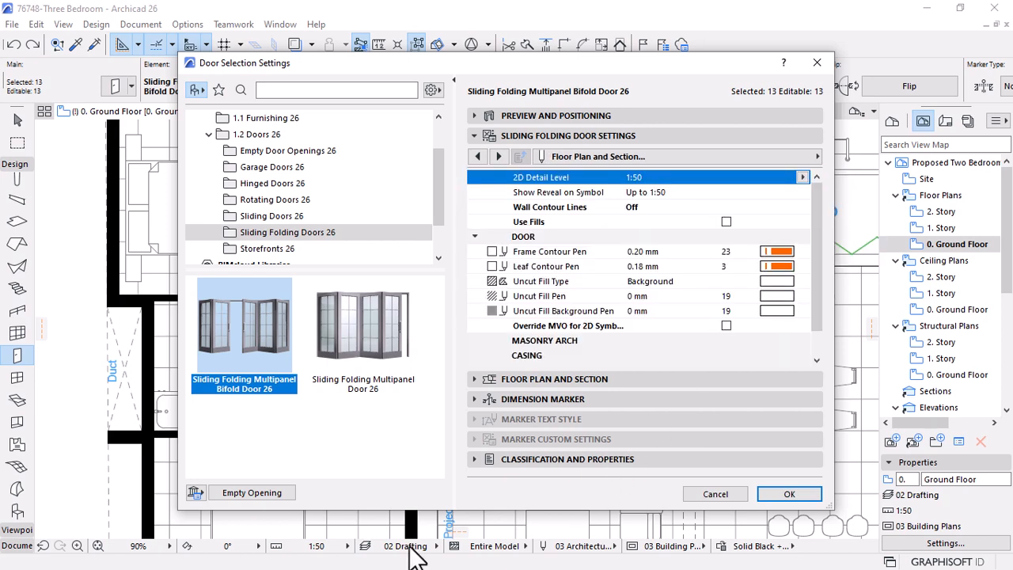
click(786, 493)
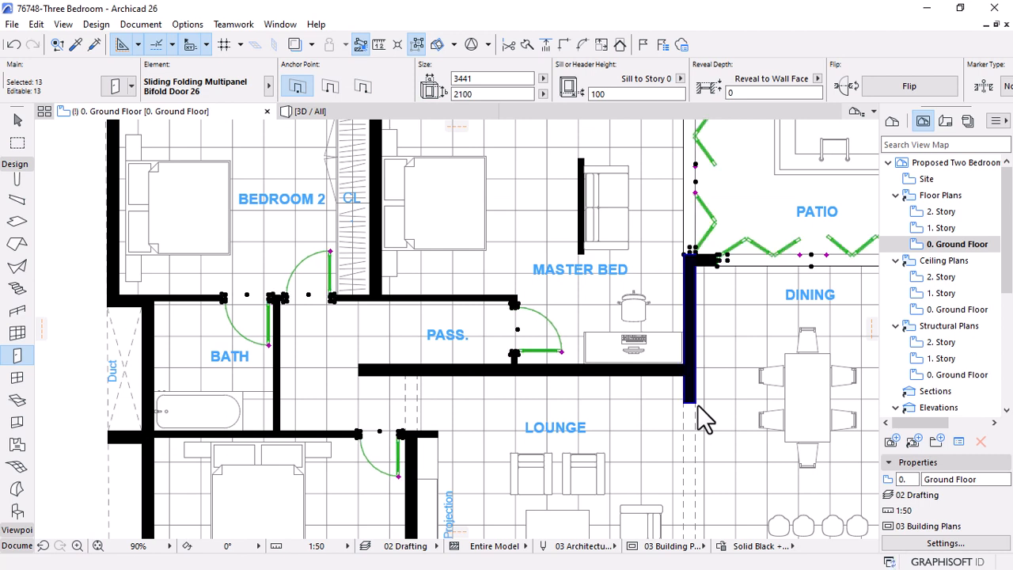
key(Escape)
key(Escape)
Examine the door symbols across the ground floor plan, including a close look at the scullery's external door
scroll(552, 205, down, 3)
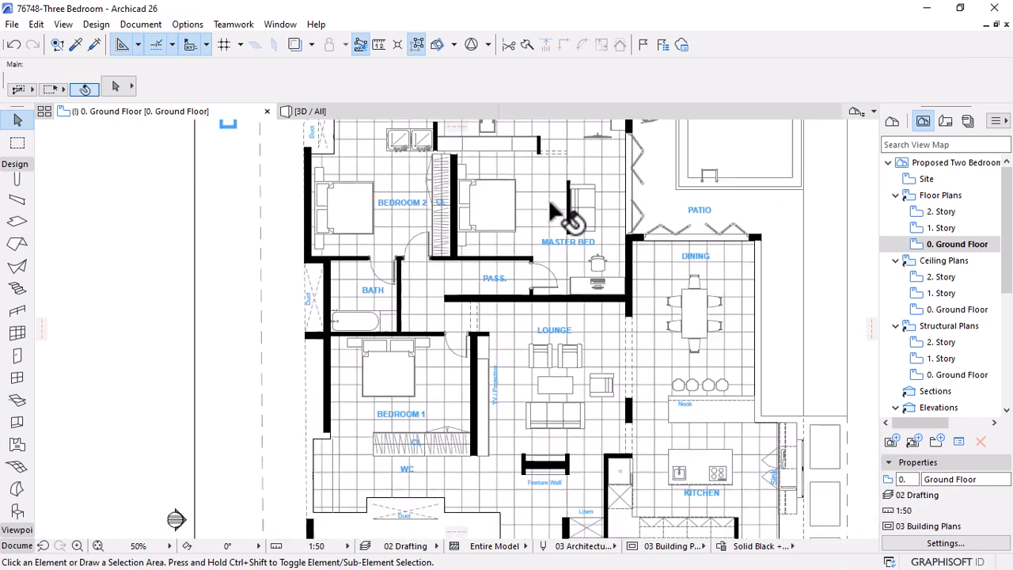
scroll(558, 212, down, 2)
scroll(736, 467, up, 5)
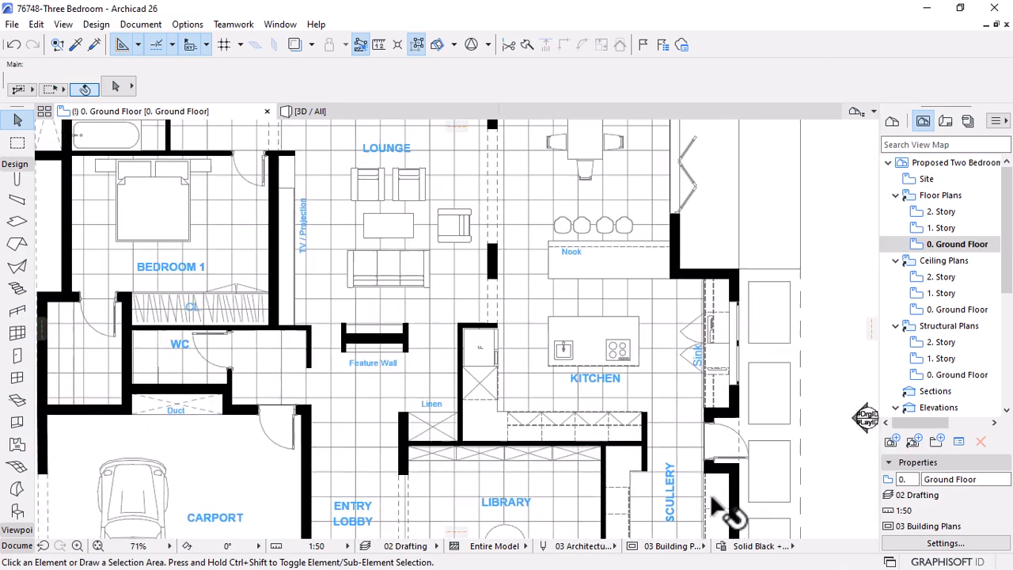
scroll(721, 513, up, 8)
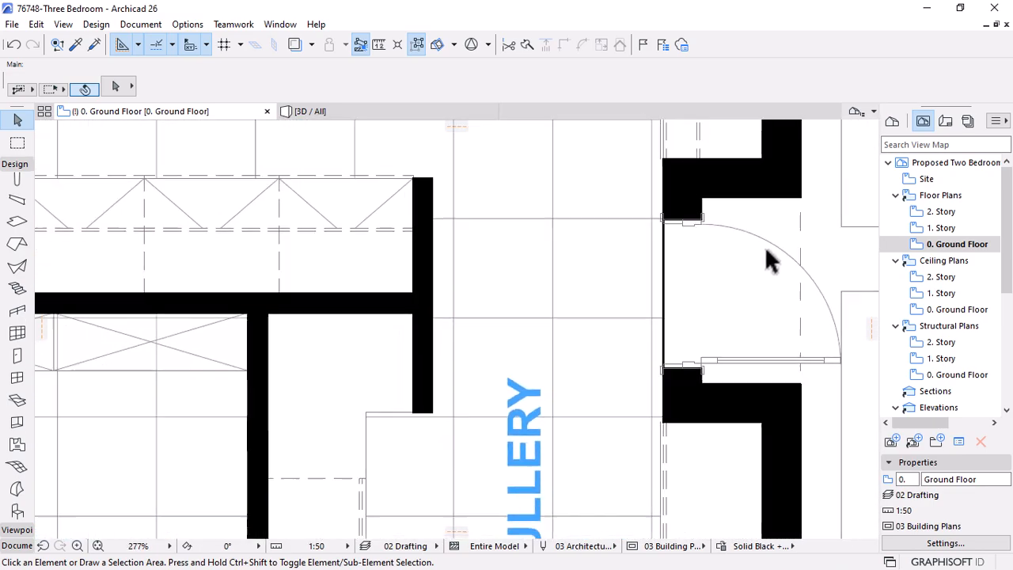
scroll(764, 253, down, 8)
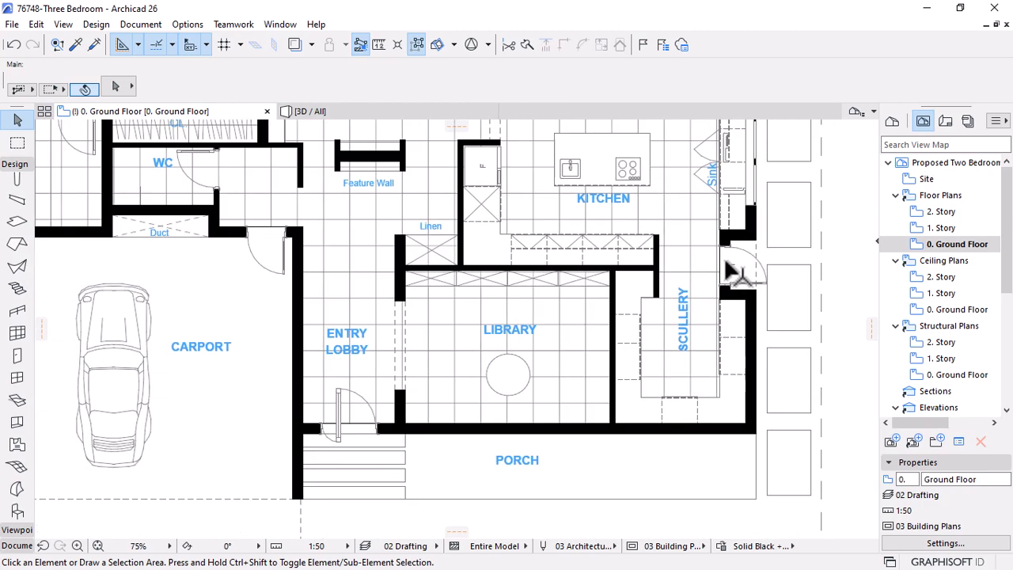
scroll(712, 332, down, 7)
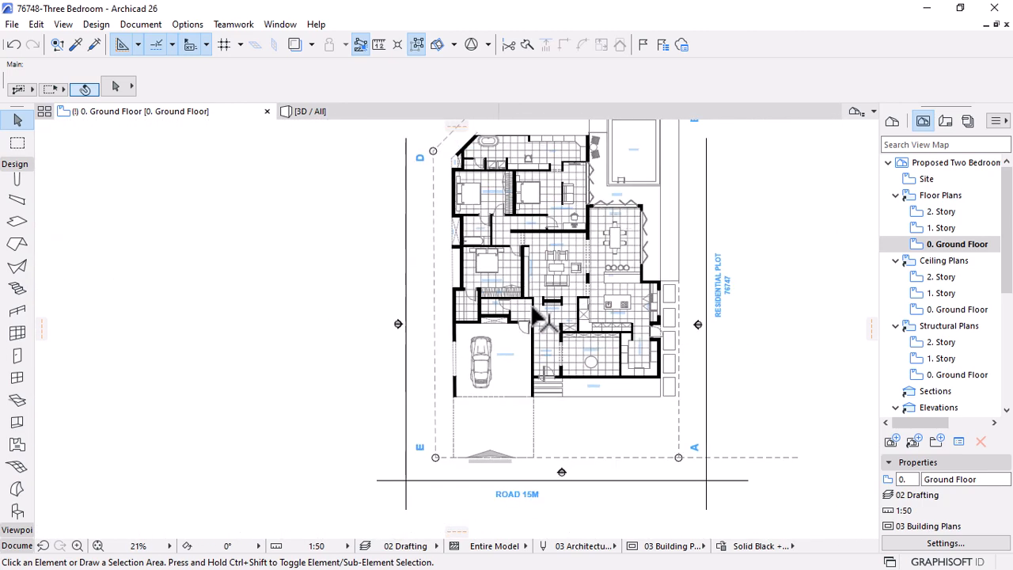
scroll(527, 274, down, 3)
scroll(566, 210, up, 2)
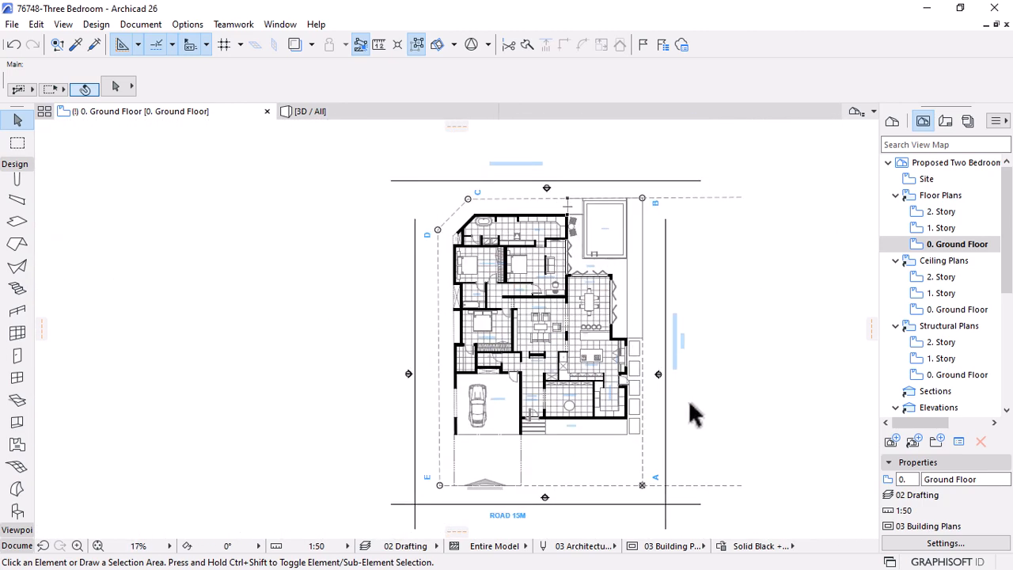
Place a rectangular marquee around the whole ground floor plan, including the site boundary and both road labels
click(17, 144)
click(377, 163)
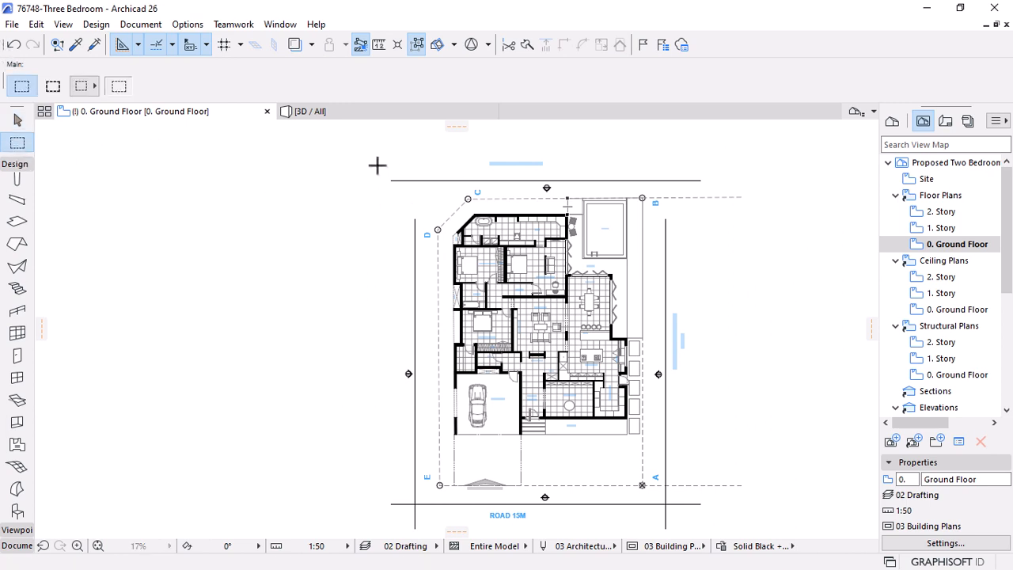
click(721, 524)
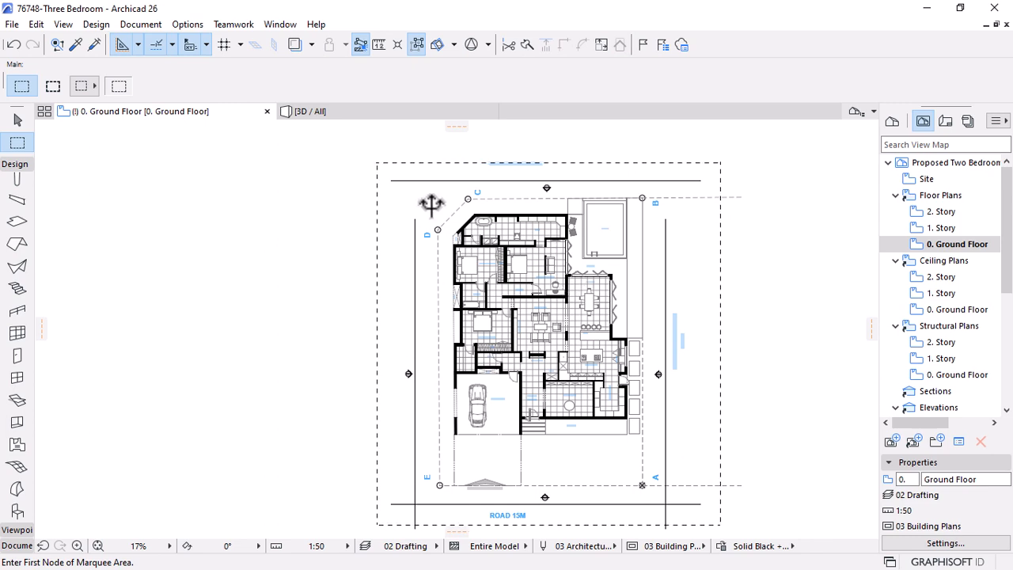
Start saving the plan as a PDF file in the ArchiCAD 26 New features folder under Documents, YouTube
click(12, 24)
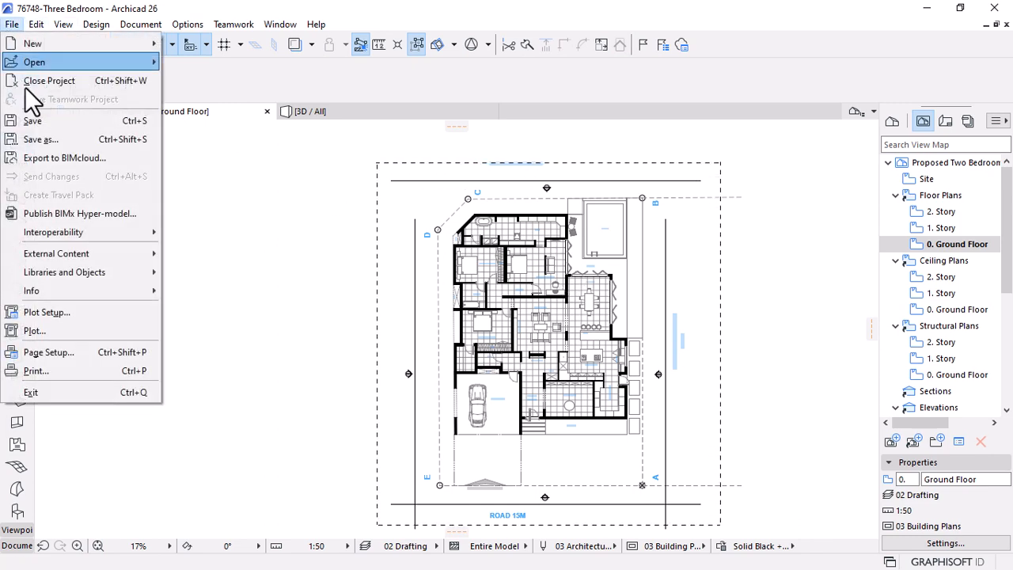
click(53, 143)
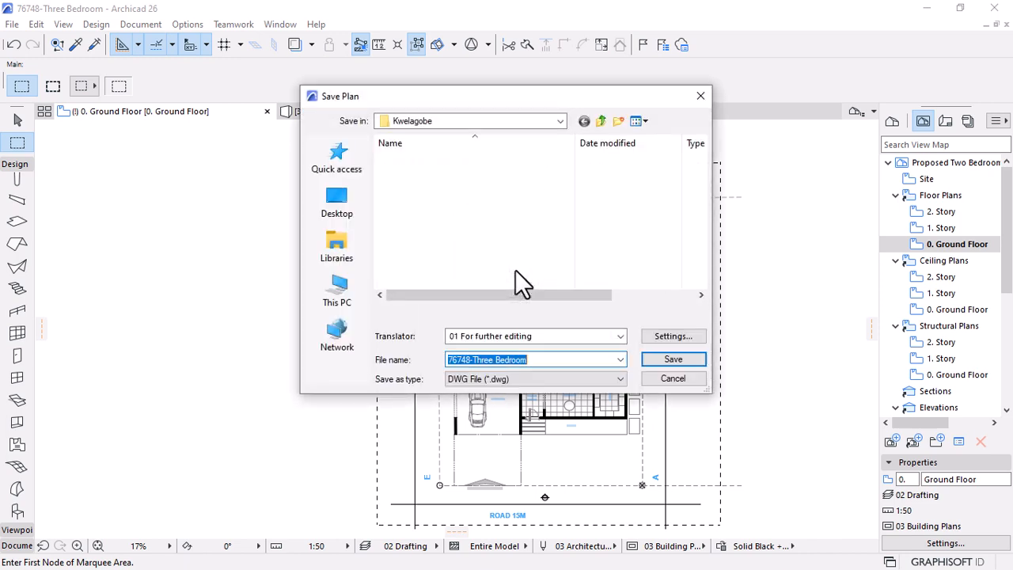
click(514, 381)
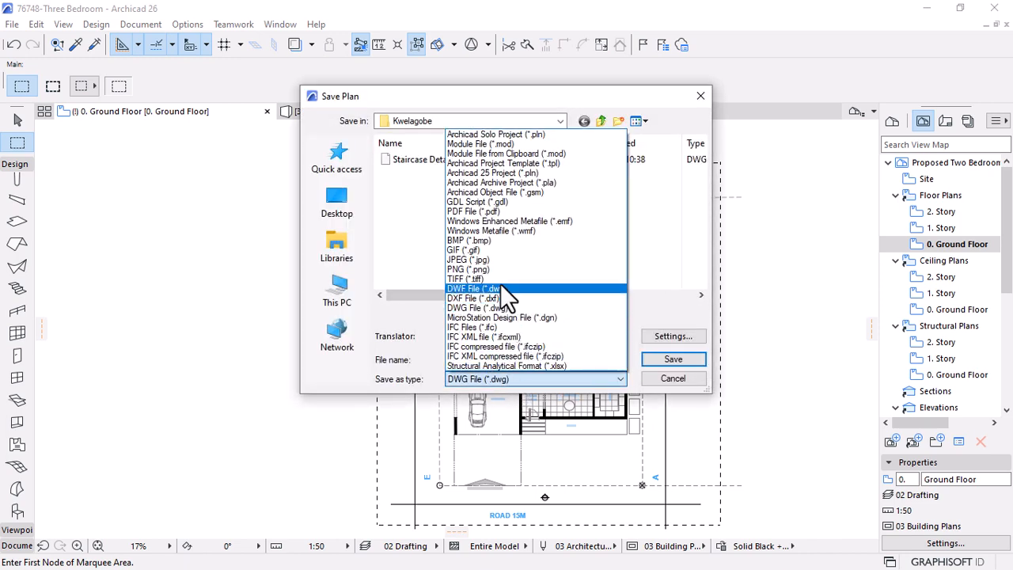
click(481, 212)
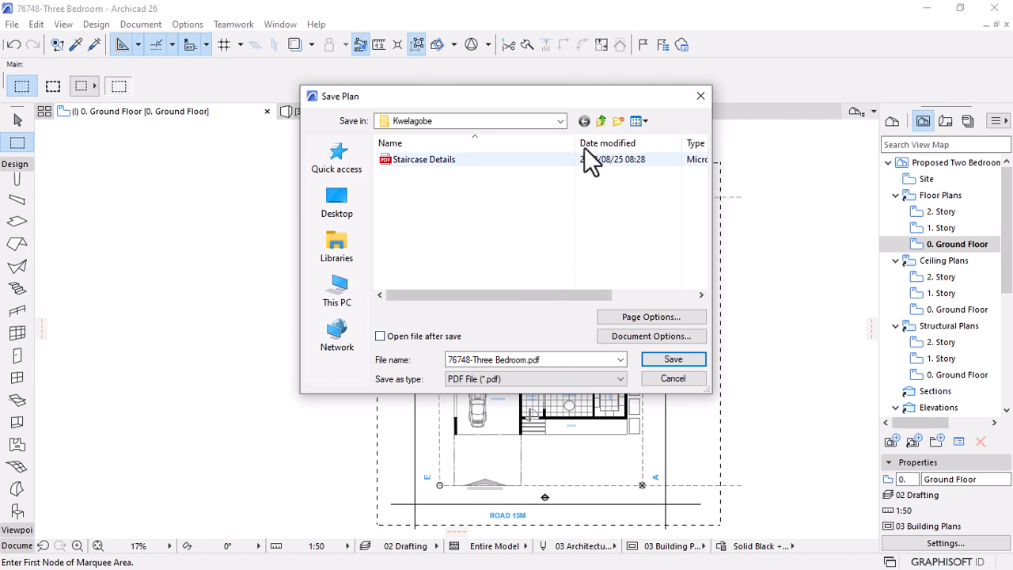
click(600, 121)
click(601, 120)
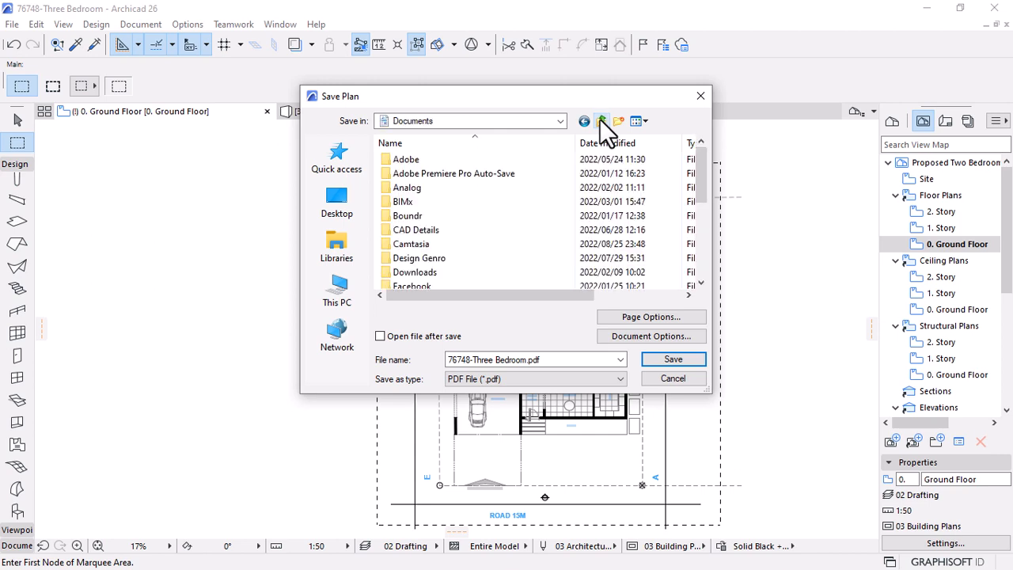
scroll(570, 206, down, 5)
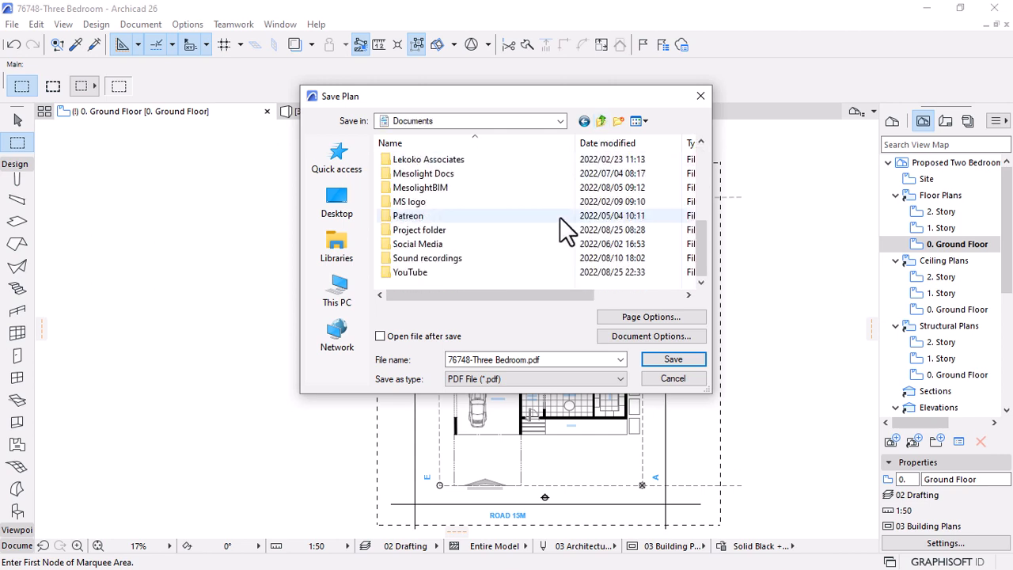
double_click(413, 272)
double_click(452, 160)
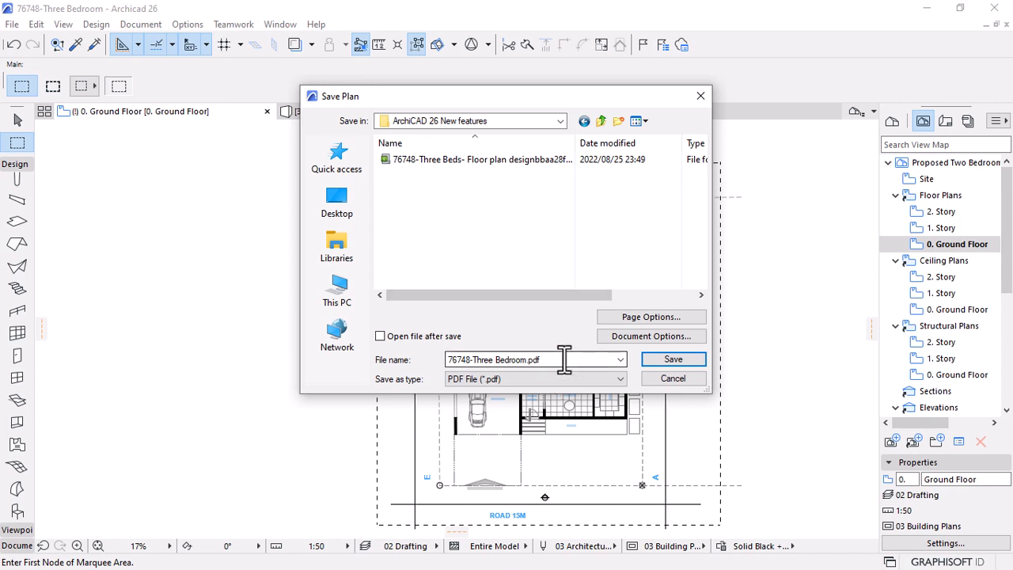
Have the PDF open after saving and set its page size to 30/42 - Architectural
click(412, 335)
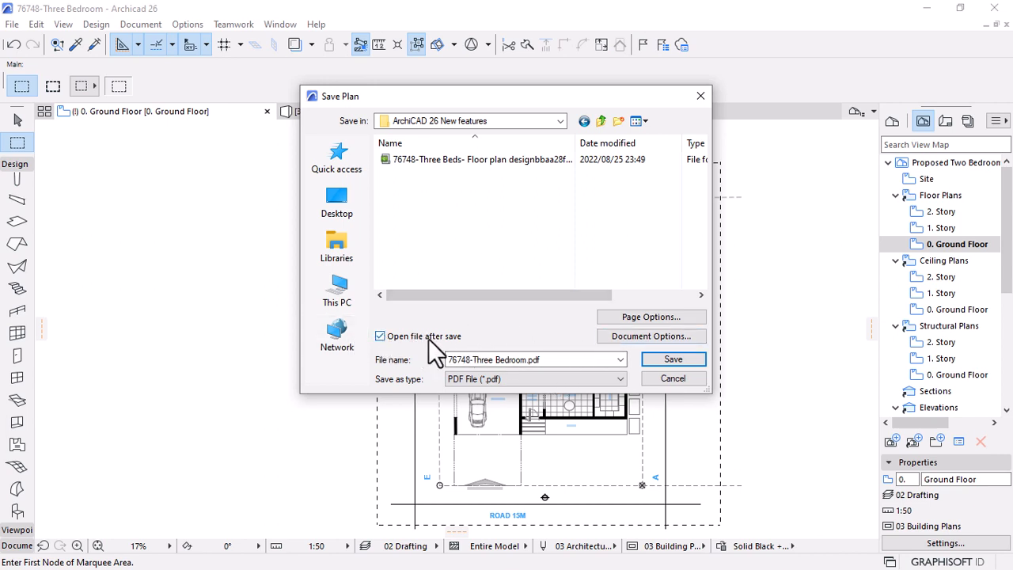
click(643, 319)
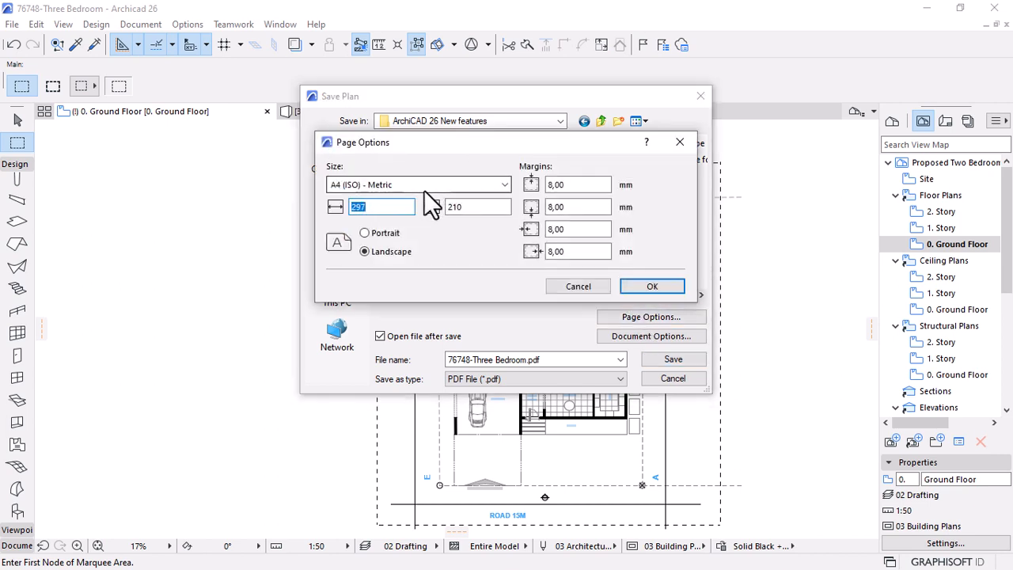
click(423, 188)
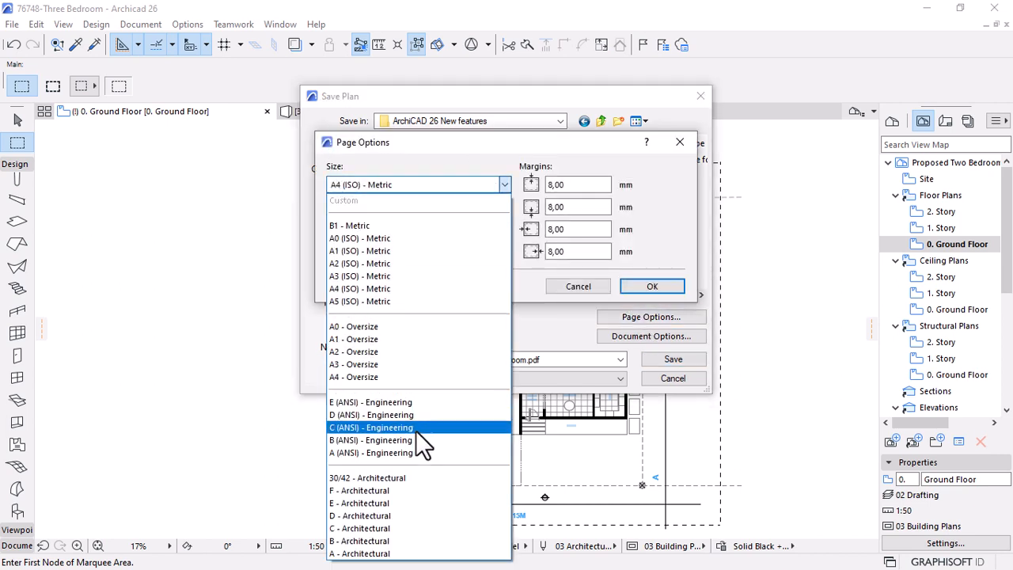
click(349, 480)
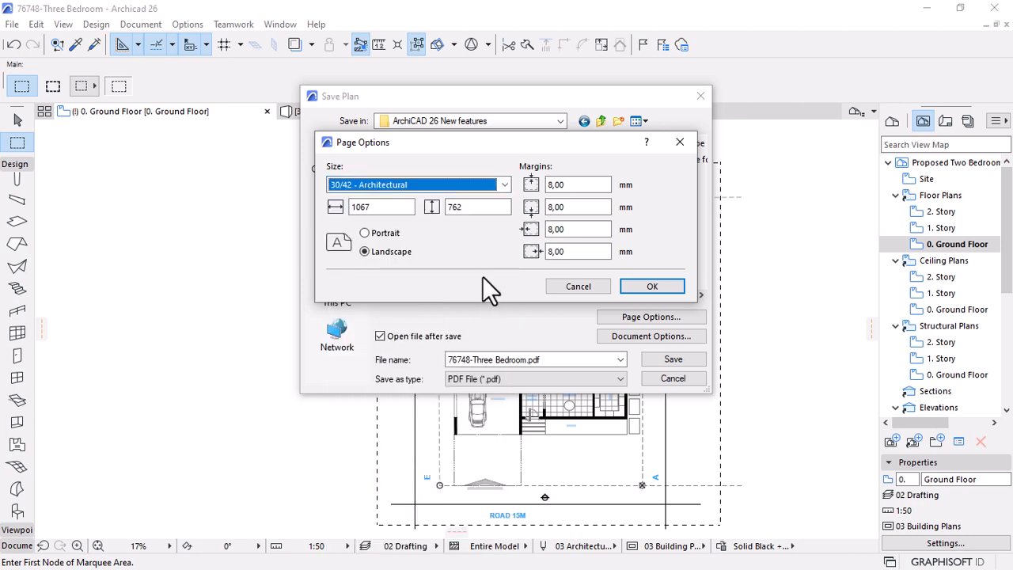
click(643, 287)
Limit the PDF's print area to the marquee, scale it to fit the page, and save the file
click(631, 339)
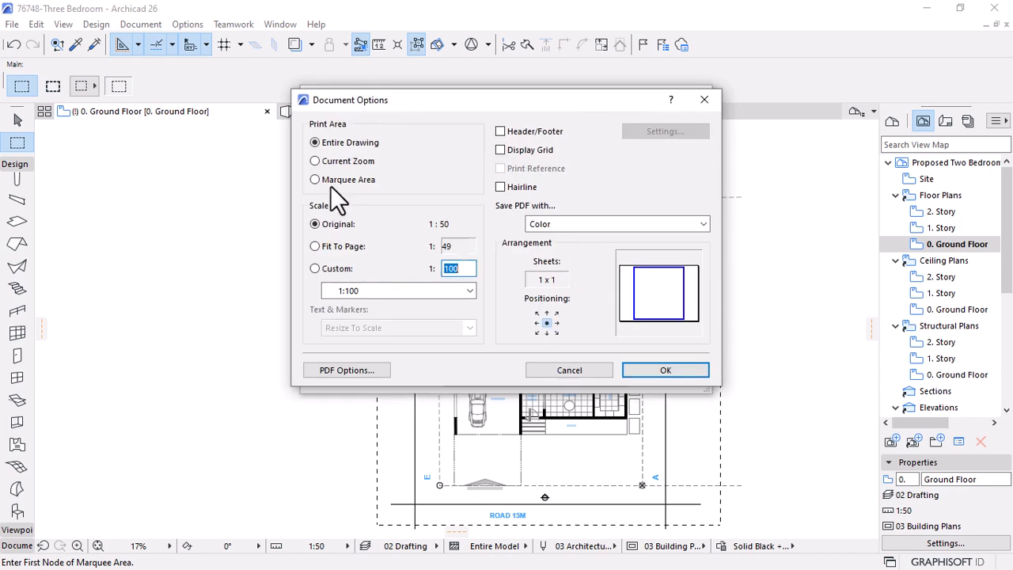
click(339, 180)
click(333, 247)
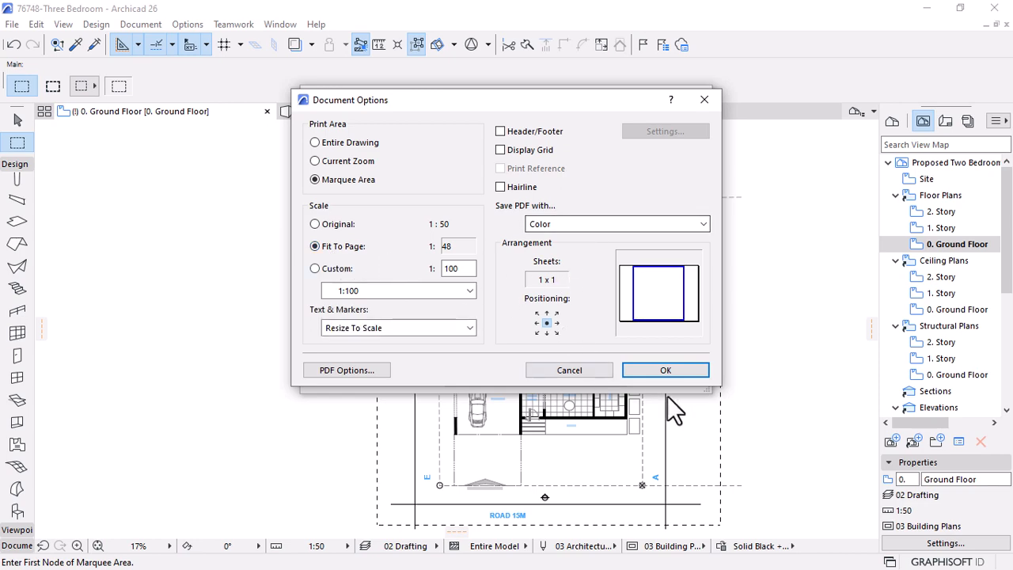
click(661, 370)
click(662, 360)
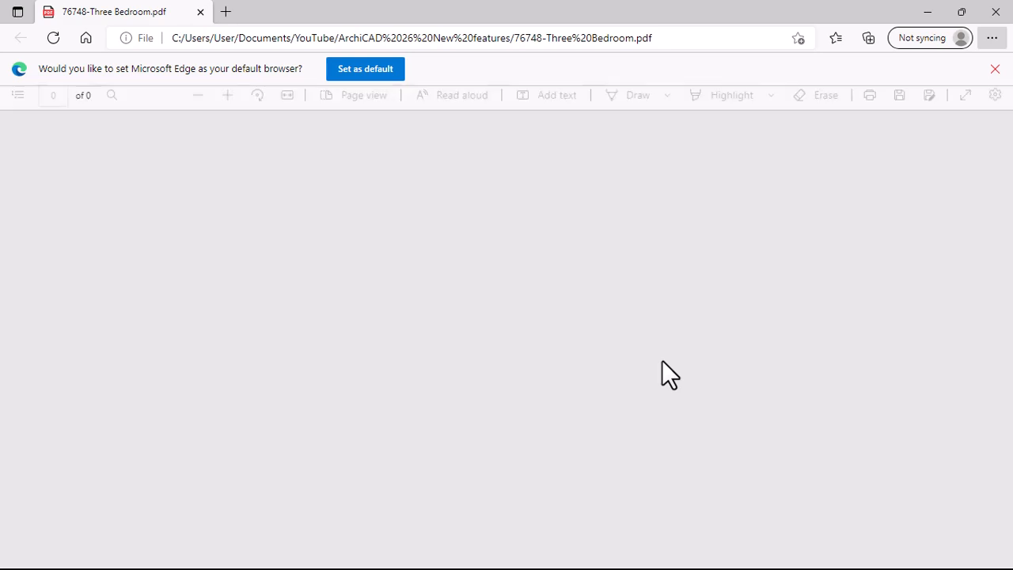
Check the exported floor plan PDF from top to bottom and close it
scroll(663, 364, down, 2)
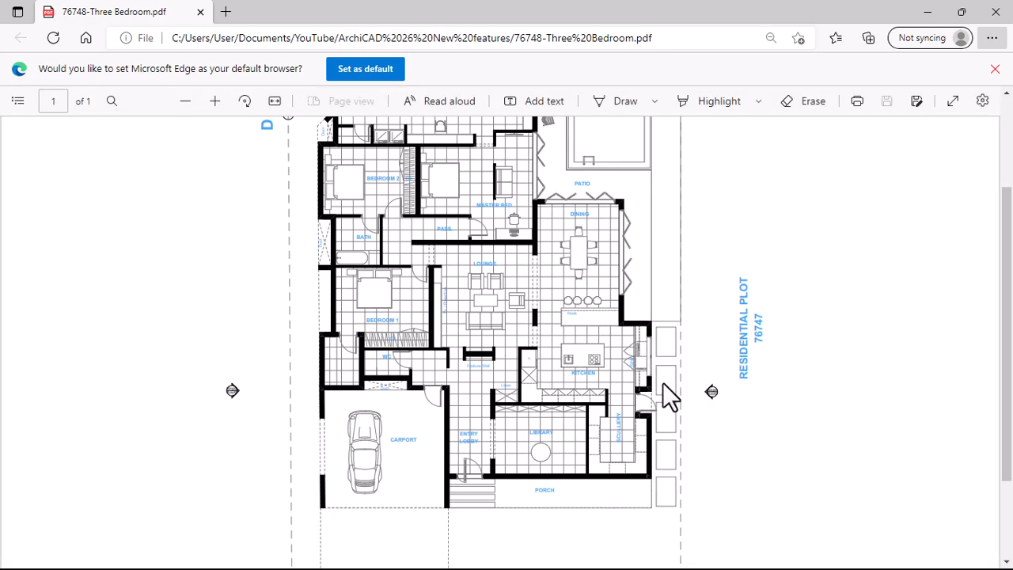
scroll(663, 383, down, 2)
scroll(660, 400, up, 4)
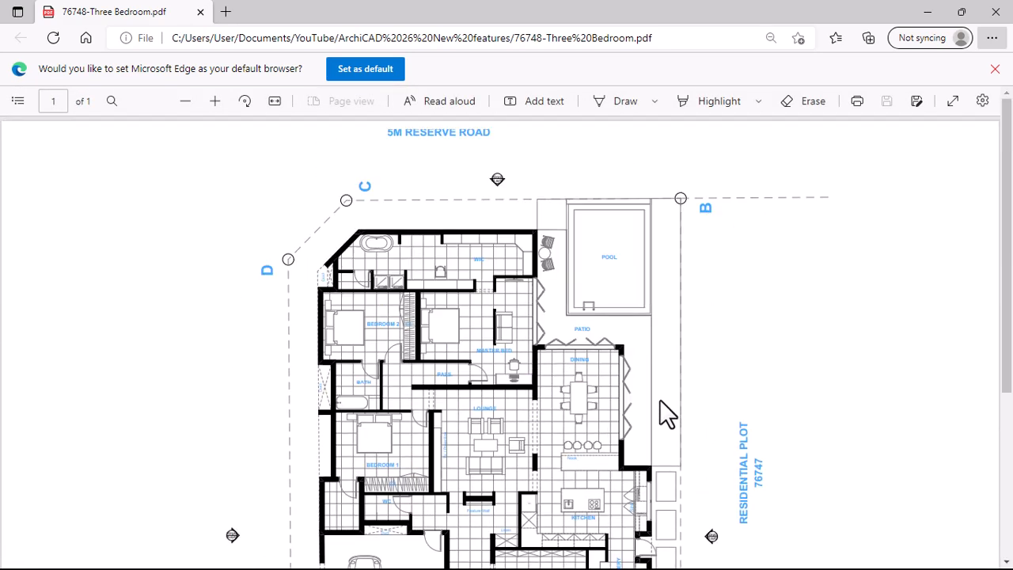
scroll(660, 401, down, 3)
scroll(659, 400, up, 3)
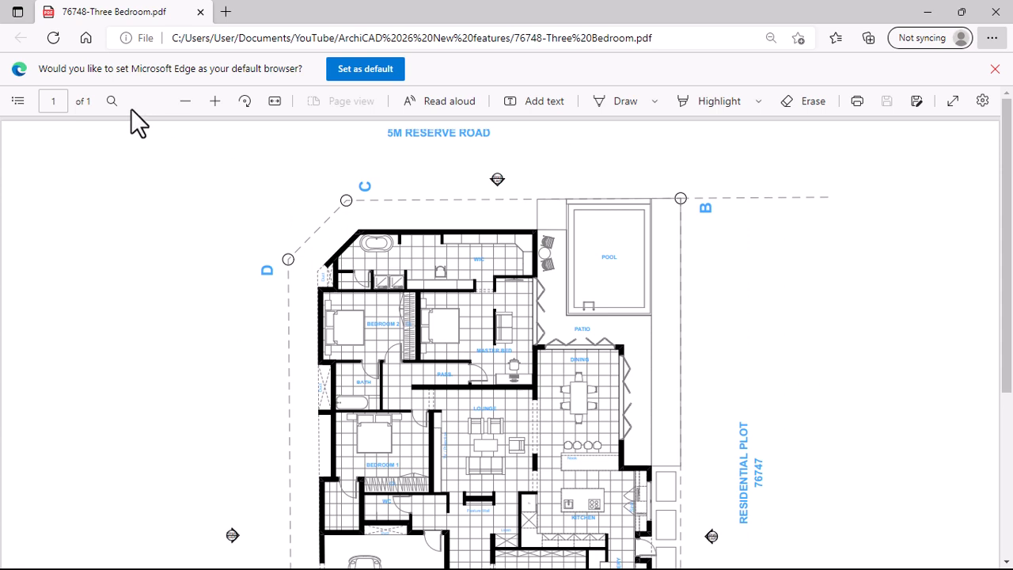
click(993, 14)
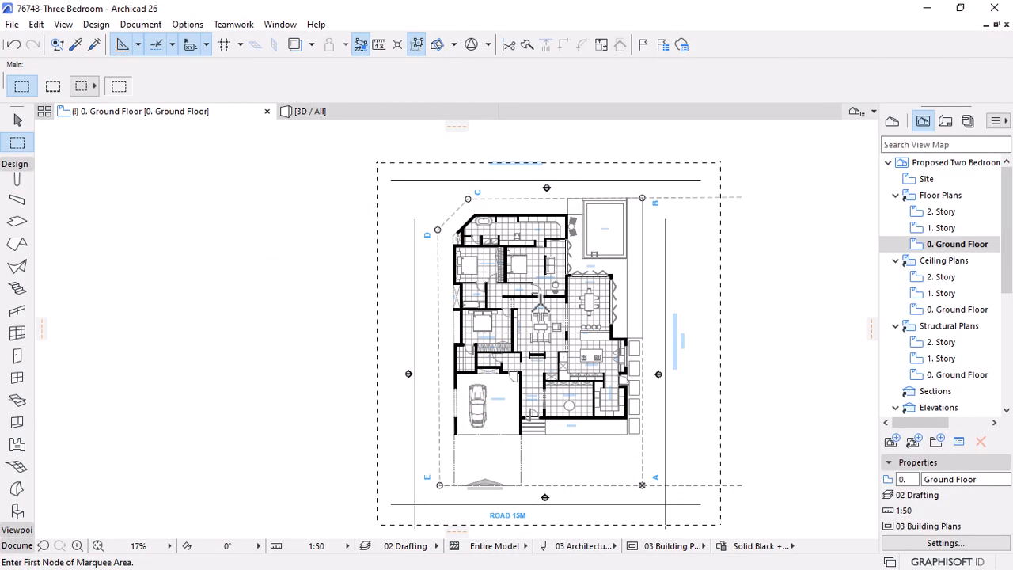
Start saving the floor plan as a PDF again and set its page orientation to Portrait
click(12, 24)
click(64, 144)
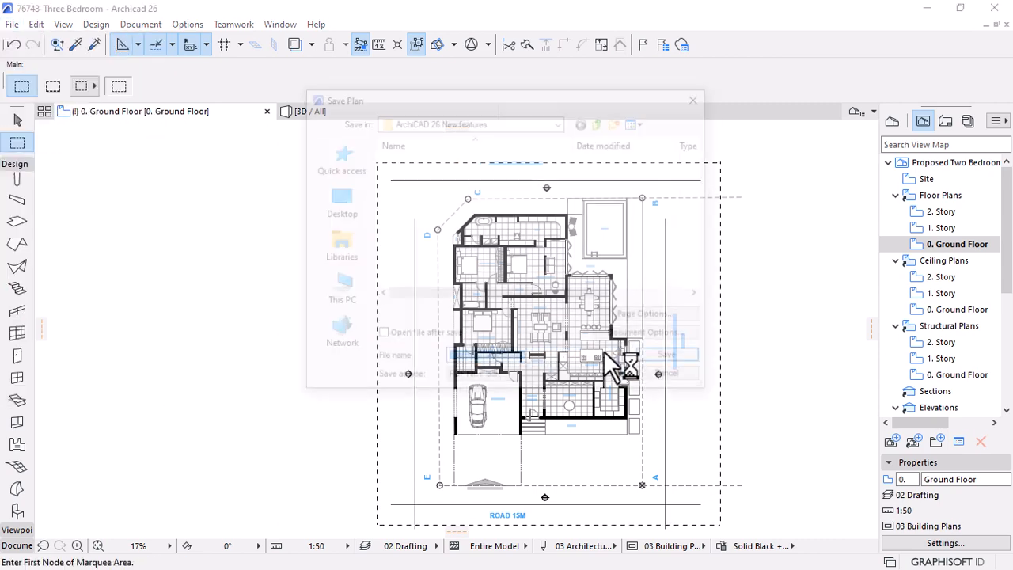
click(650, 317)
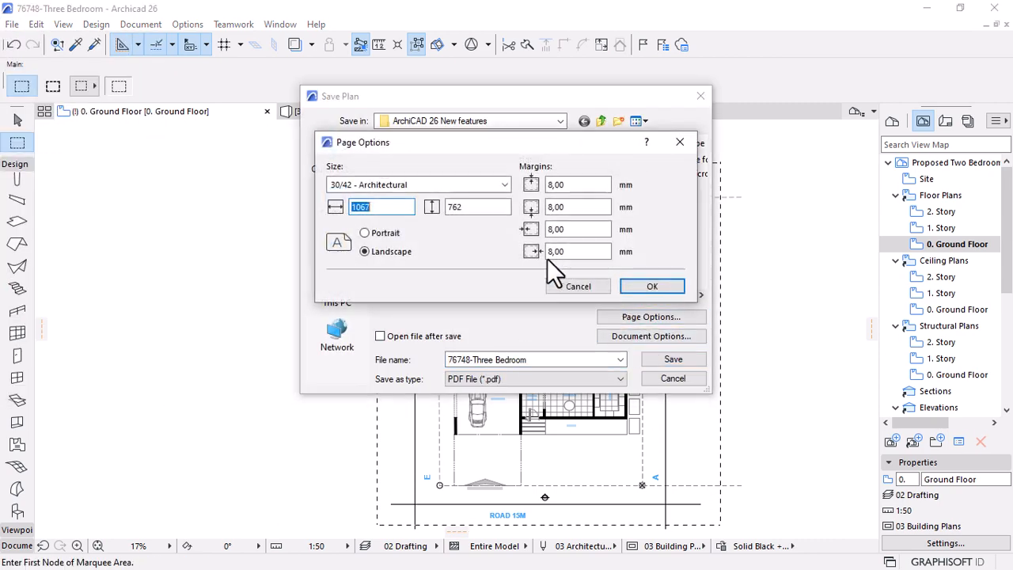
click(364, 232)
click(654, 288)
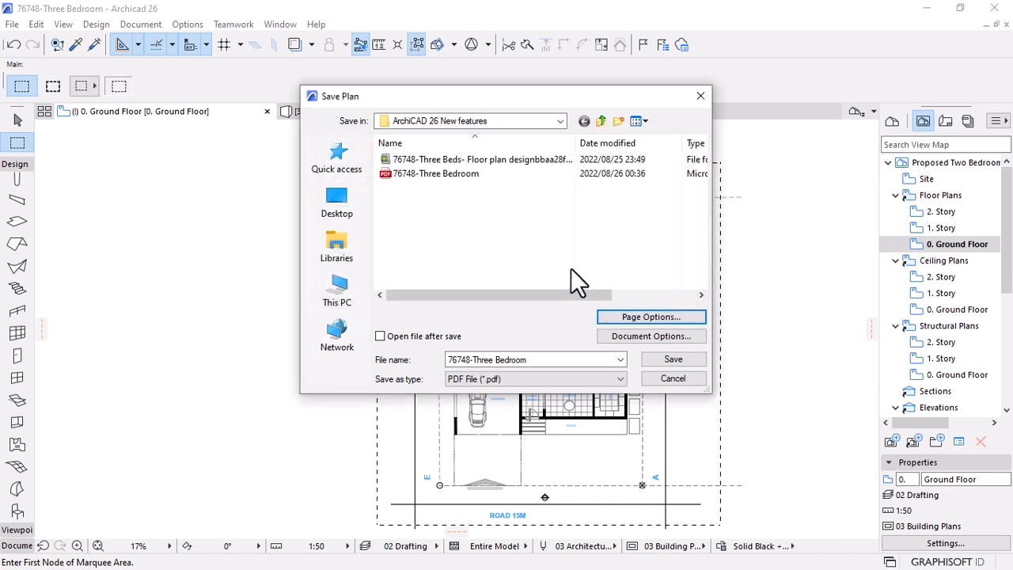
Accept the marquee print area scaled to fit the page and overwrite the 76748-Three Bedroom PDF, opening it after saving
click(652, 336)
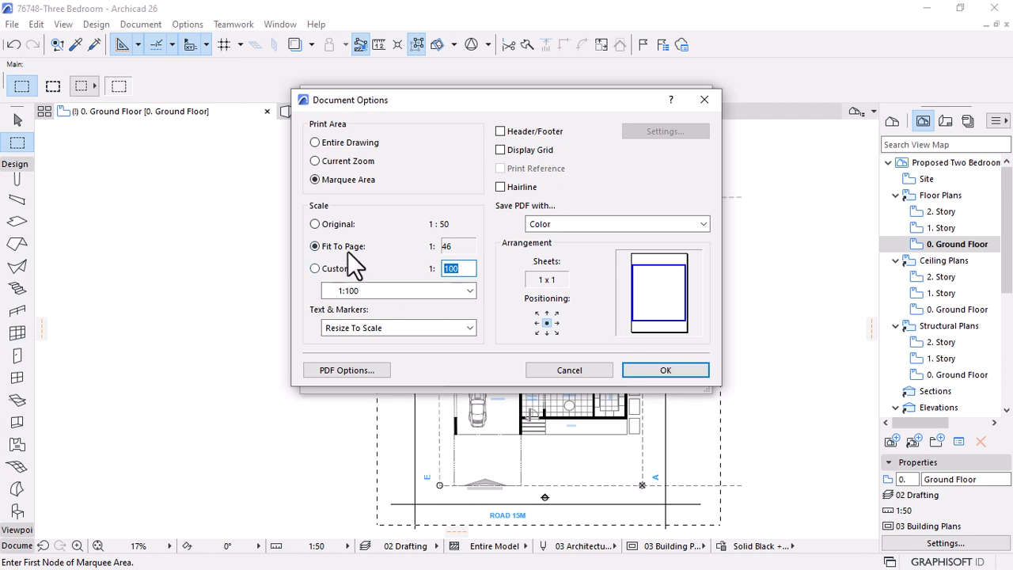
click(669, 372)
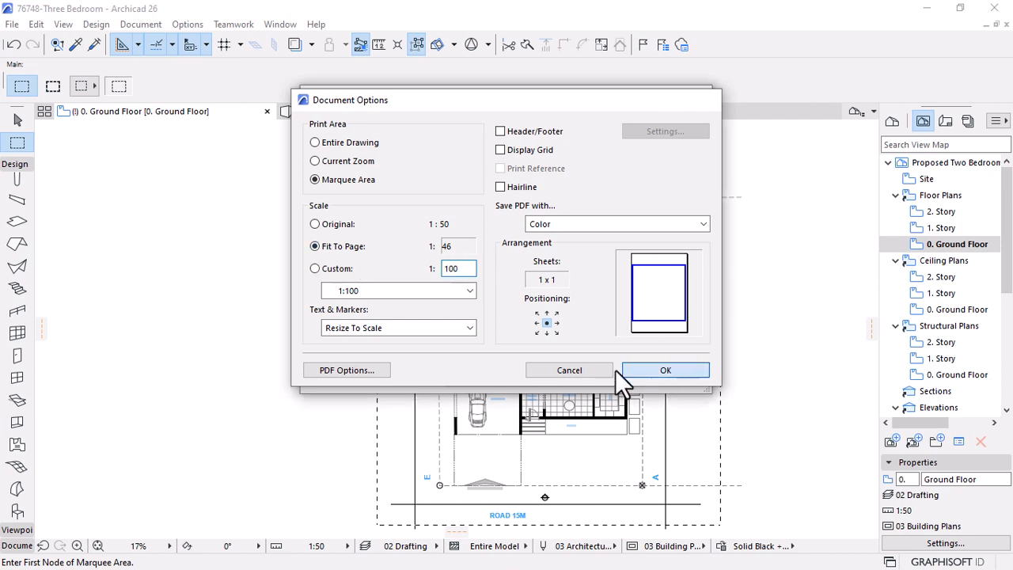
click(436, 174)
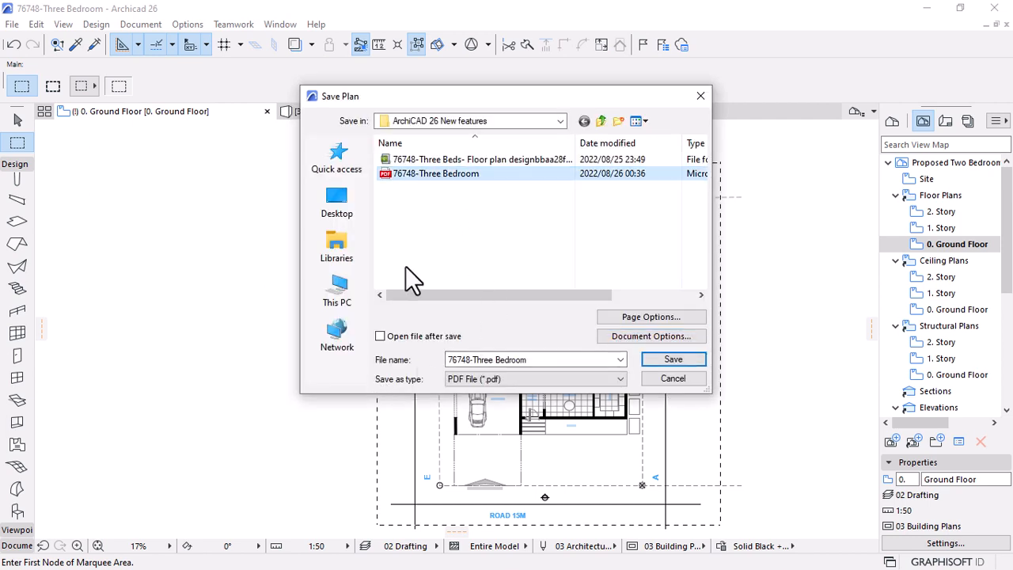
click(381, 336)
click(652, 361)
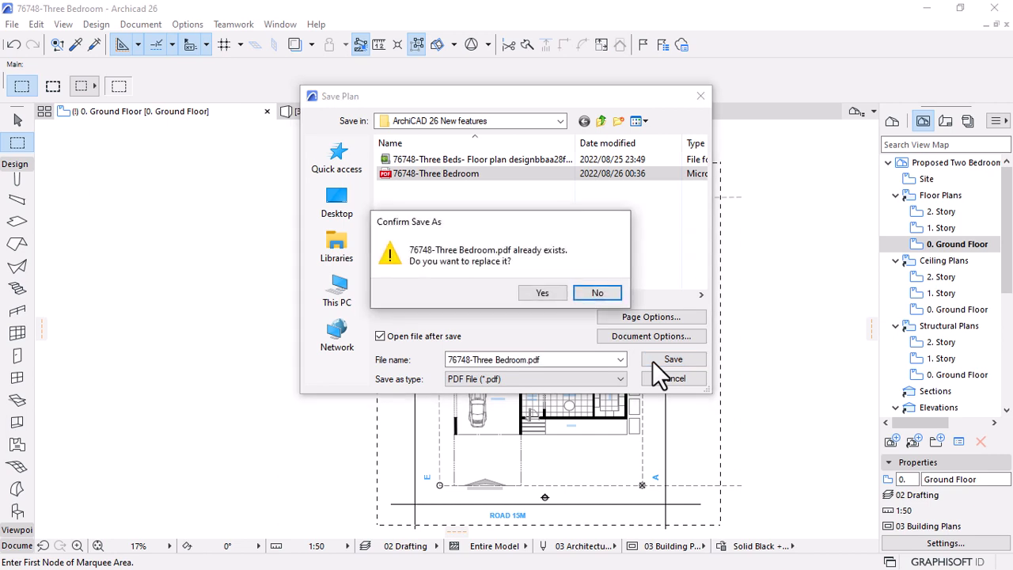
click(527, 294)
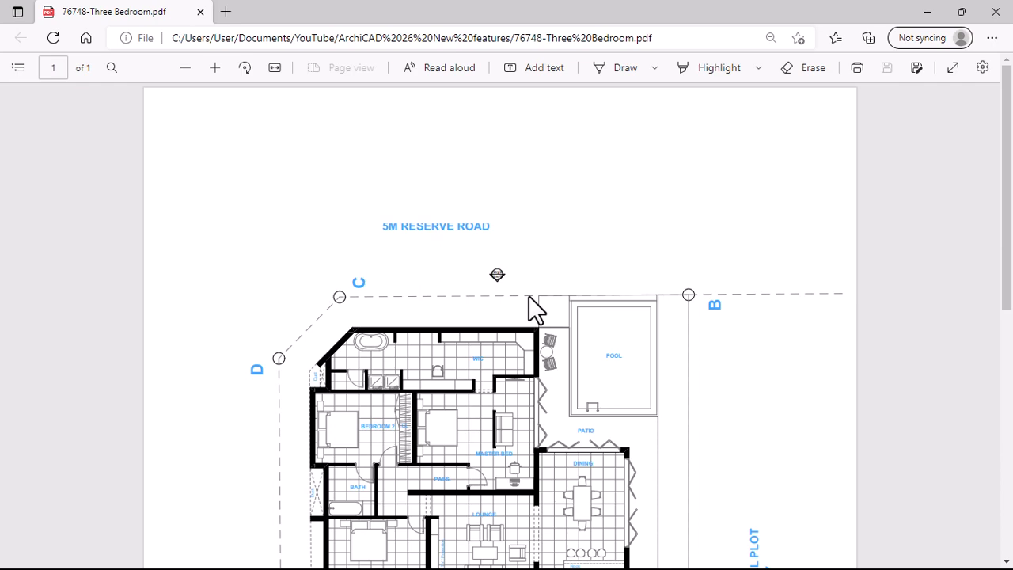
Enlarge the exported PDF and examine the rooms from the bedrooms and lounge down to the library and porch
scroll(529, 297, down, 5)
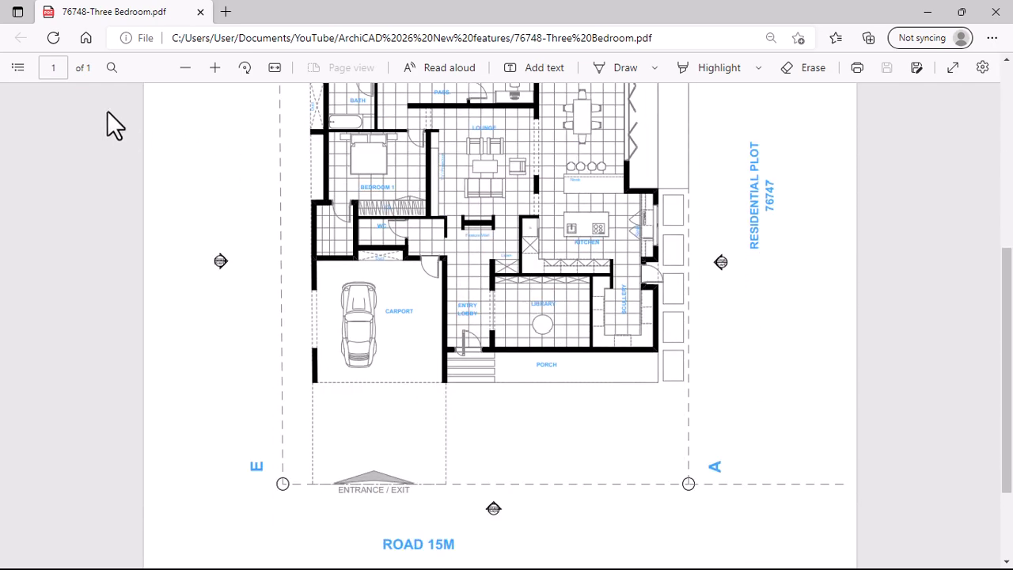
click(213, 65)
click(212, 64)
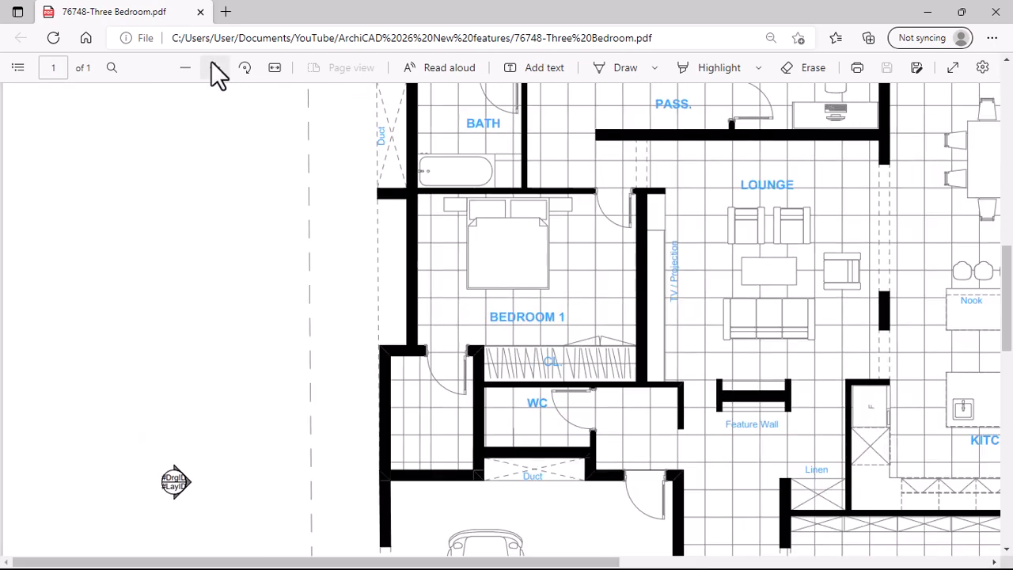
click(212, 63)
click(212, 63)
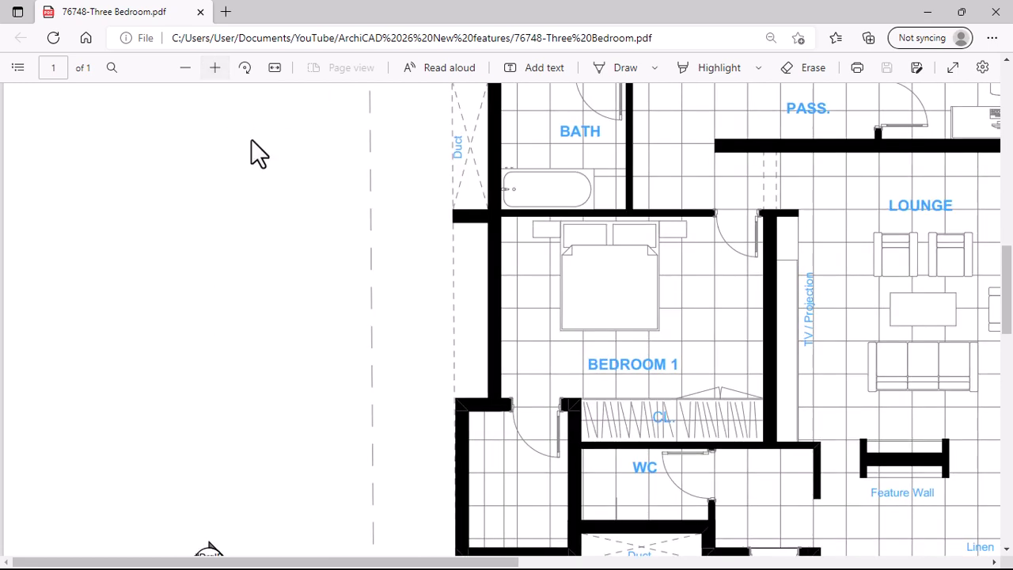
scroll(515, 531, down, 1)
drag(443, 562, 653, 563)
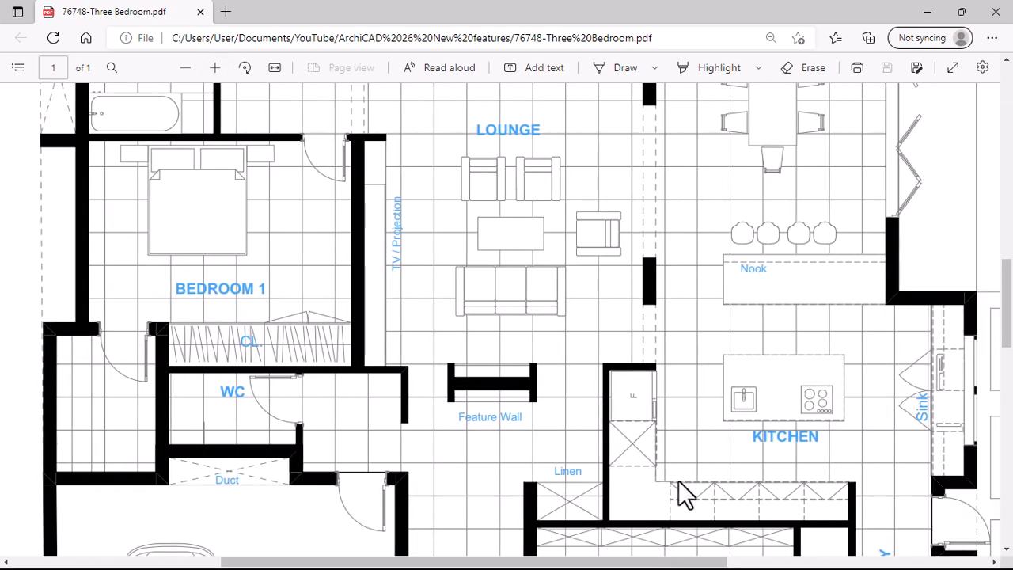
scroll(699, 417, down, 1)
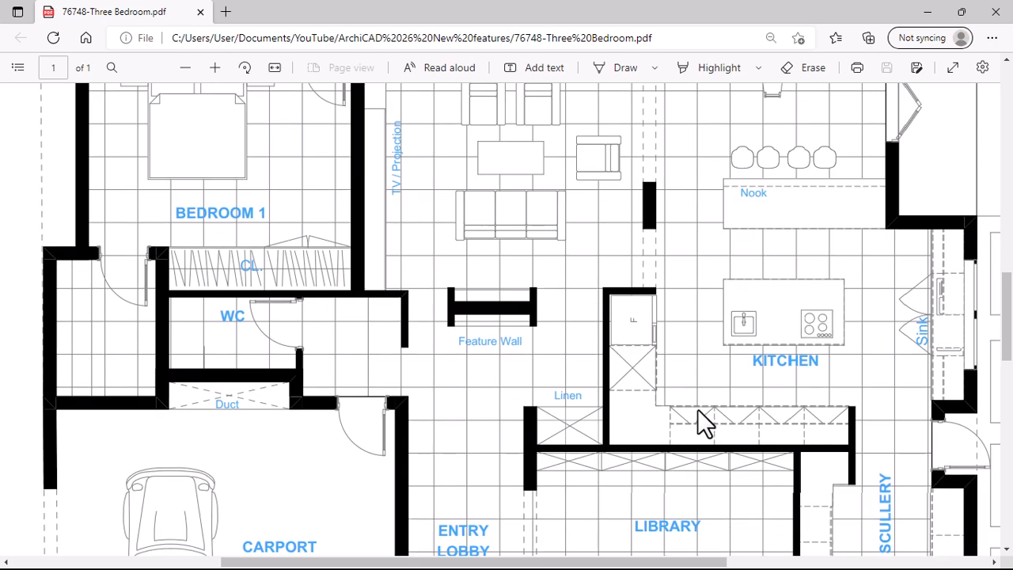
scroll(700, 415, down, 3)
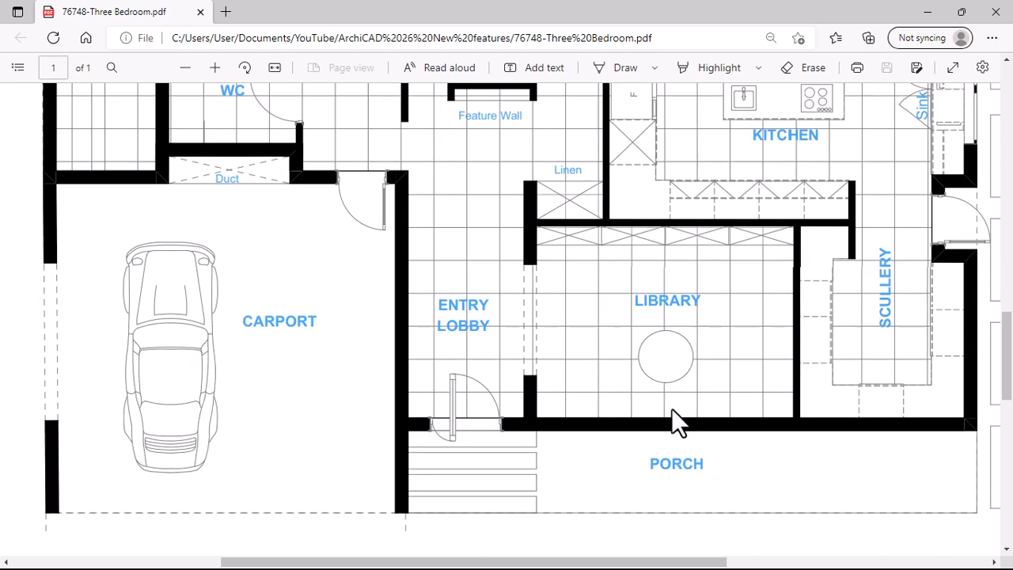
scroll(651, 424, up, 2)
scroll(571, 395, up, 3)
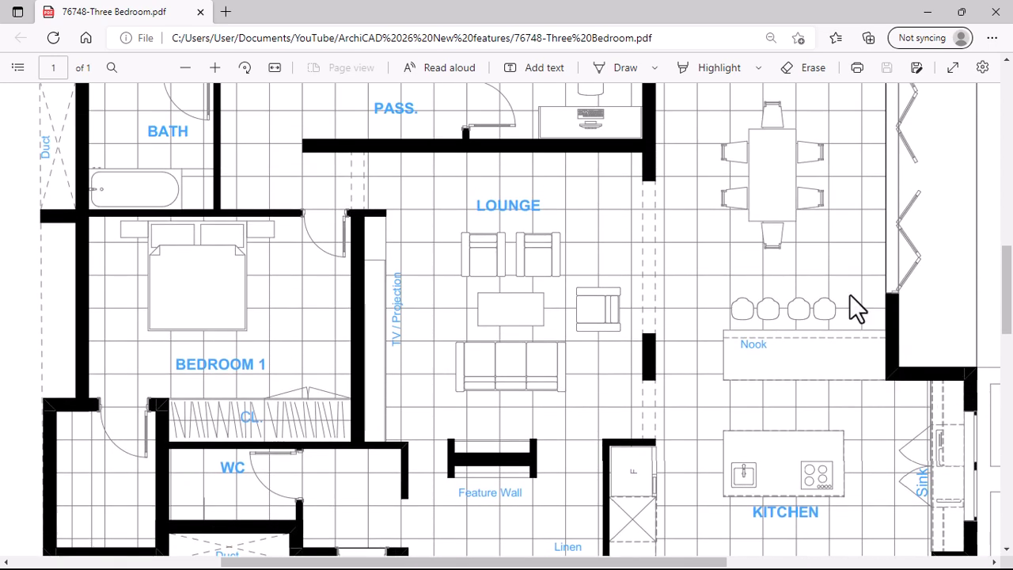
Examine the PDF plan from the reserve road label down to the entry lobby and return to Archicad
drag(331, 566, 289, 564)
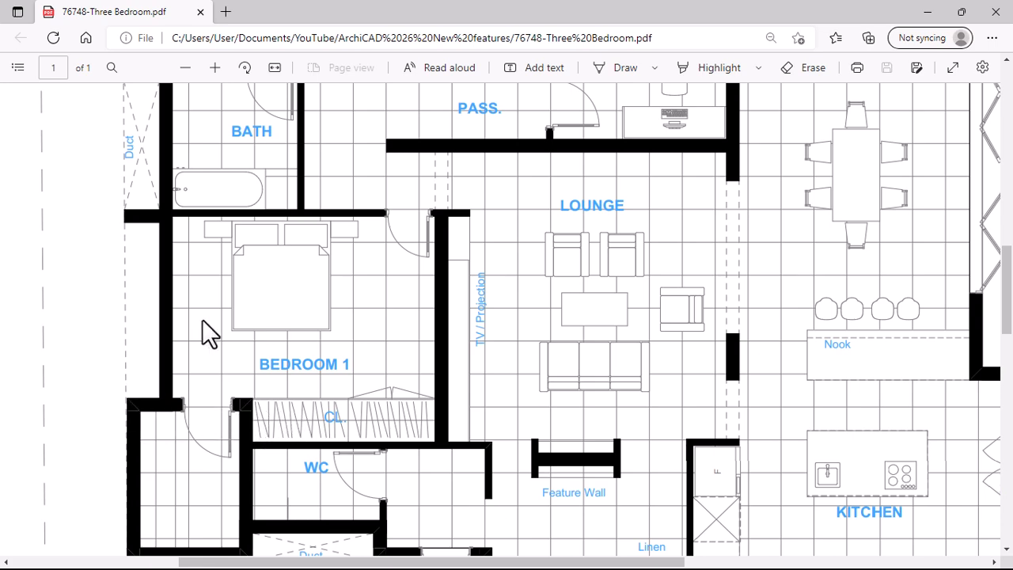
scroll(444, 330, up, 5)
scroll(444, 331, up, 4)
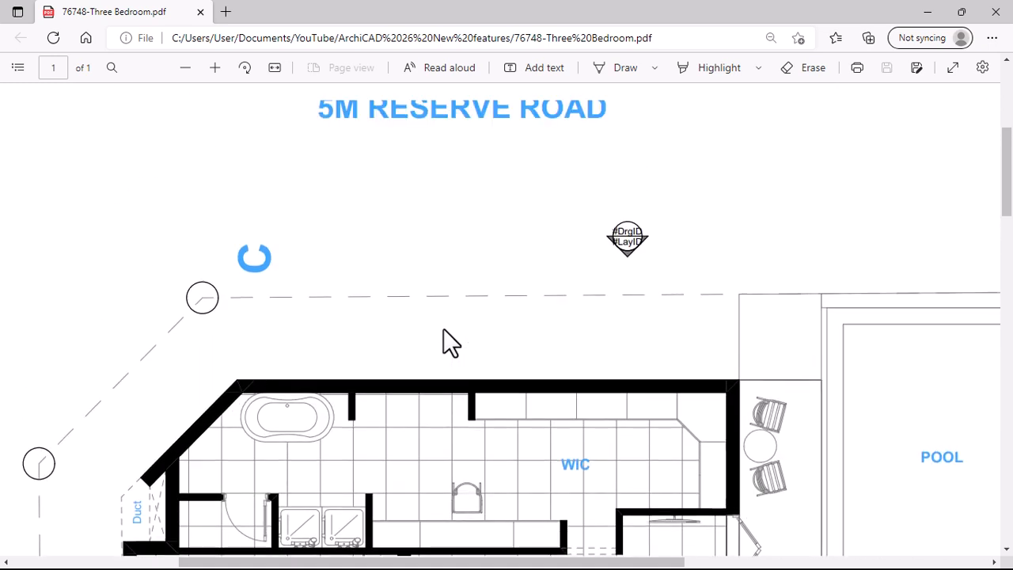
scroll(445, 332, down, 8)
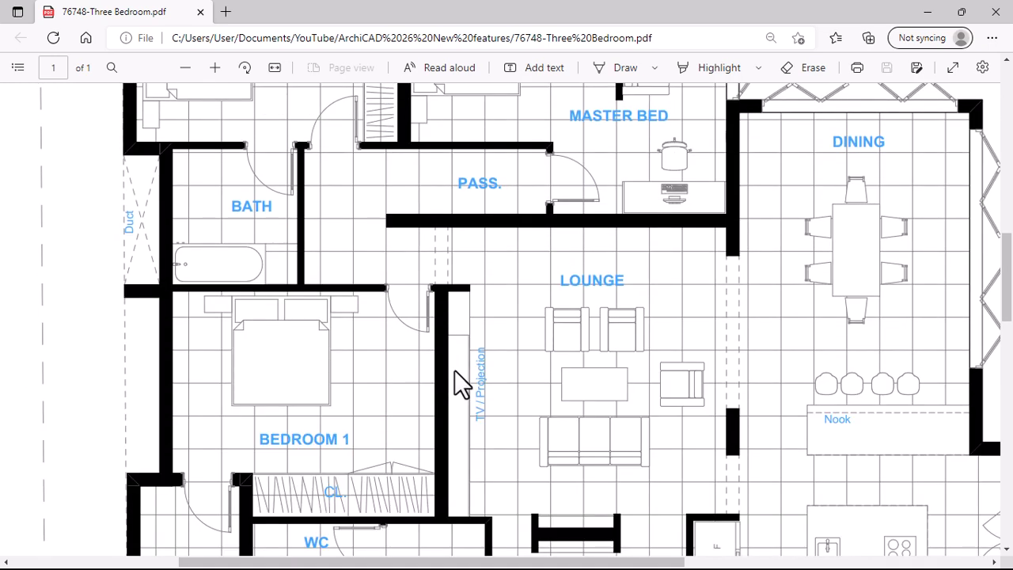
drag(461, 563, 552, 564)
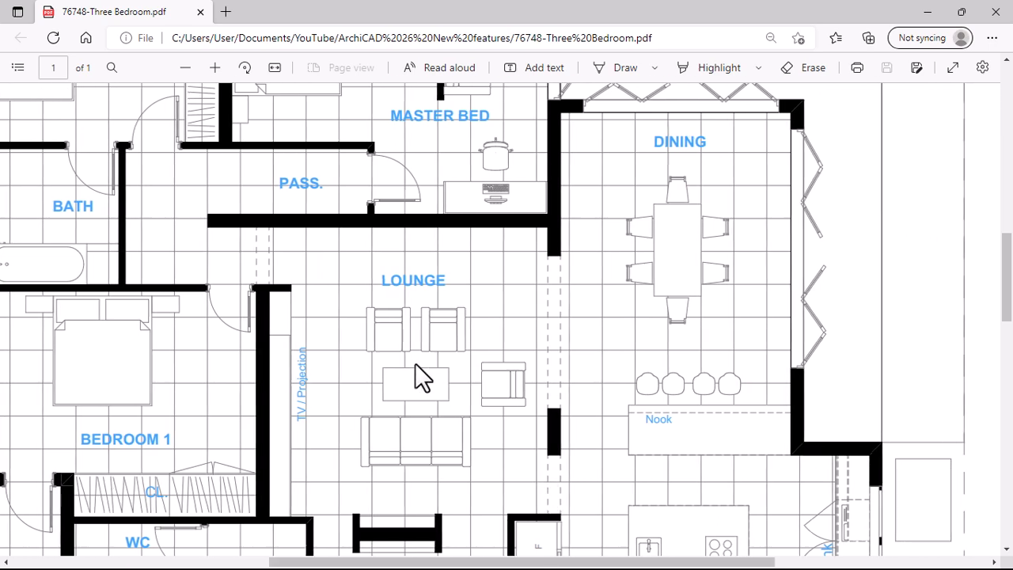
scroll(420, 376, down, 8)
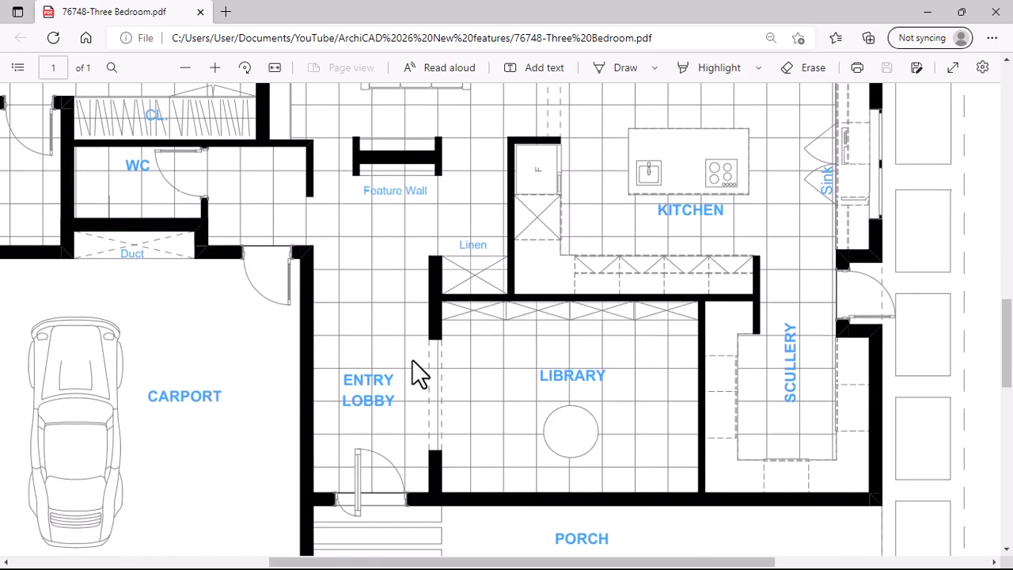
scroll(413, 361, up, 10)
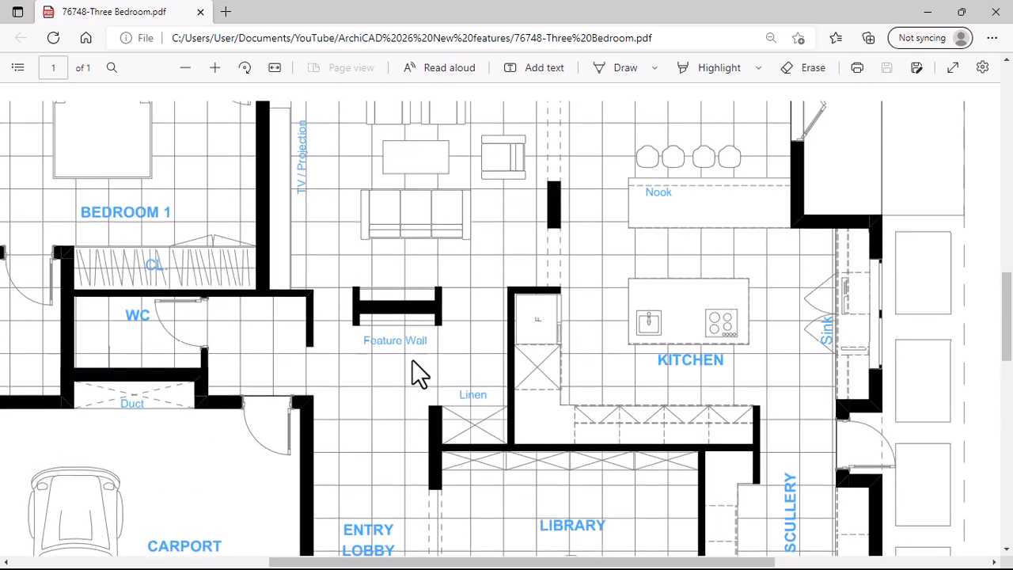
click(928, 12)
click(758, 543)
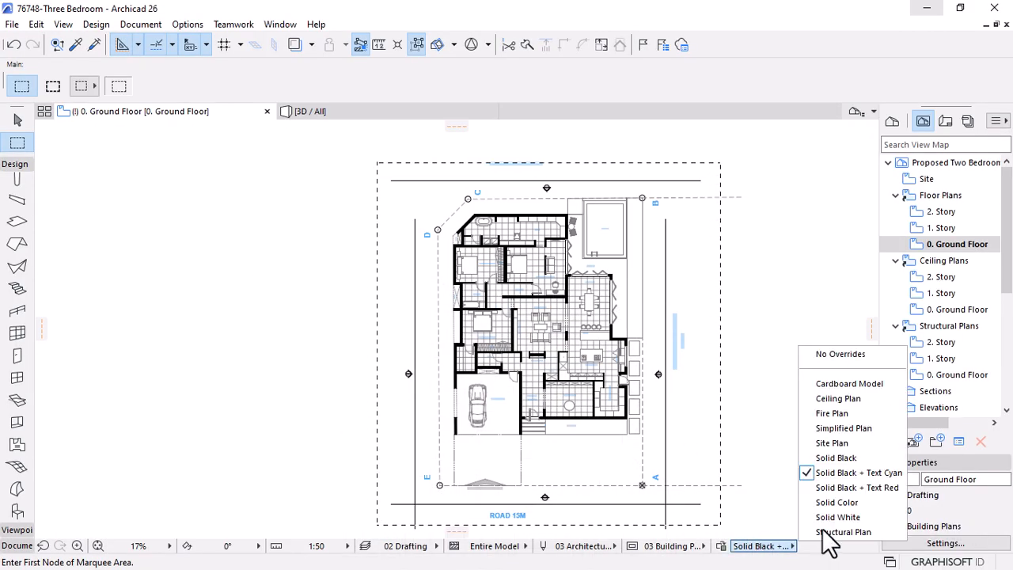
click(866, 487)
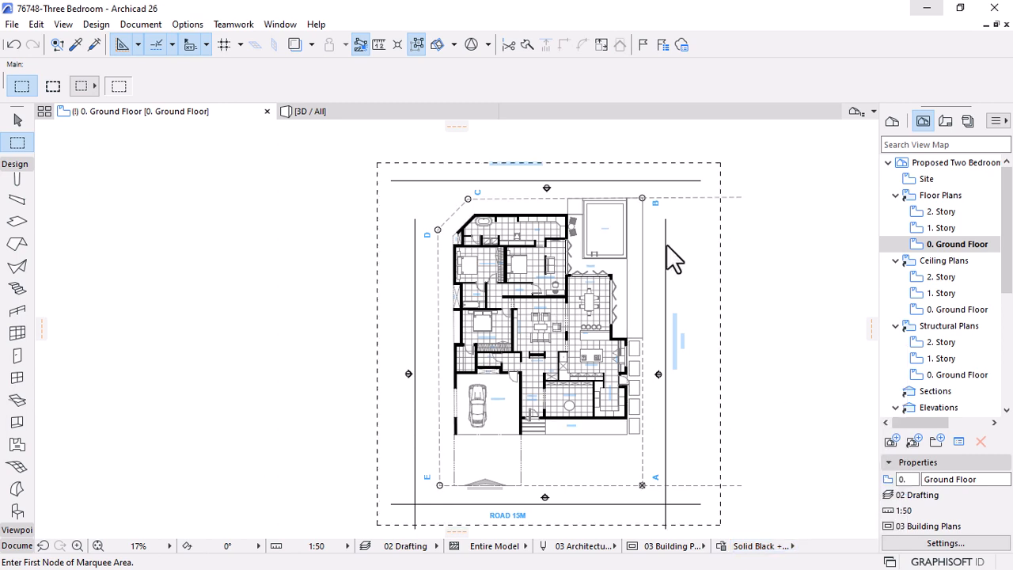
click(787, 545)
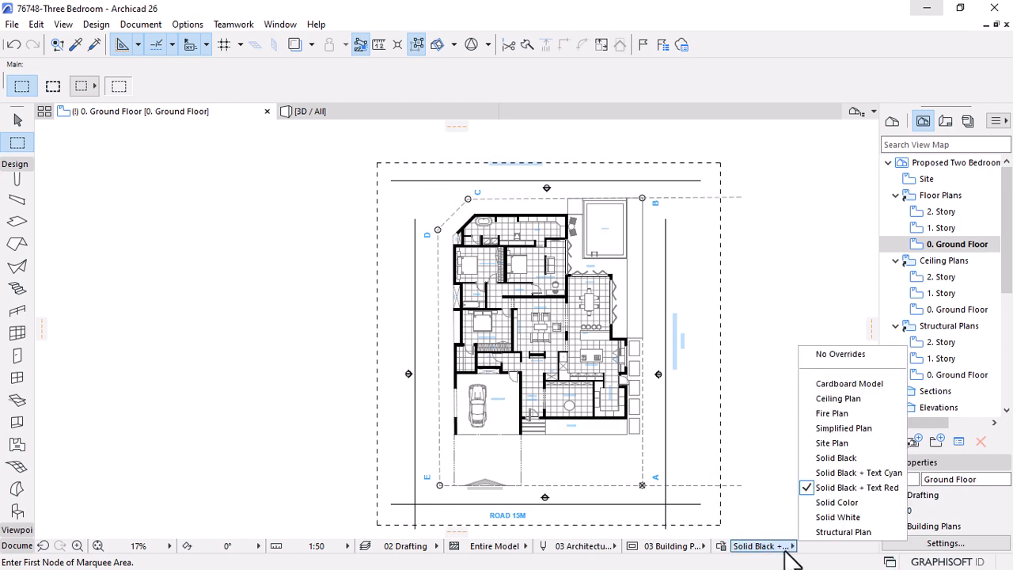
click(855, 473)
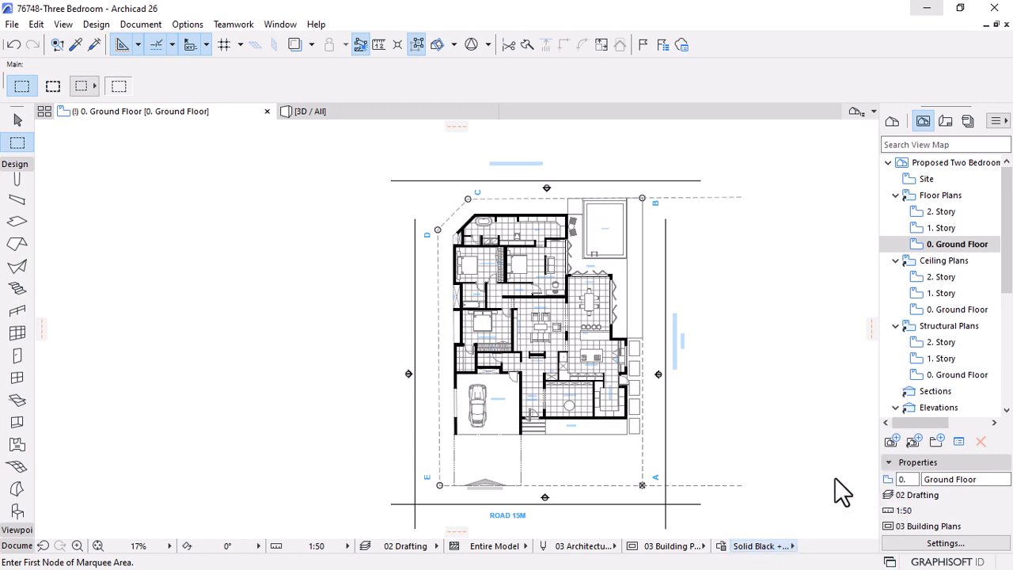
Apply the Solid Black + Text Red override combination and set its Text Color rule's text pen to red pen 20
click(764, 545)
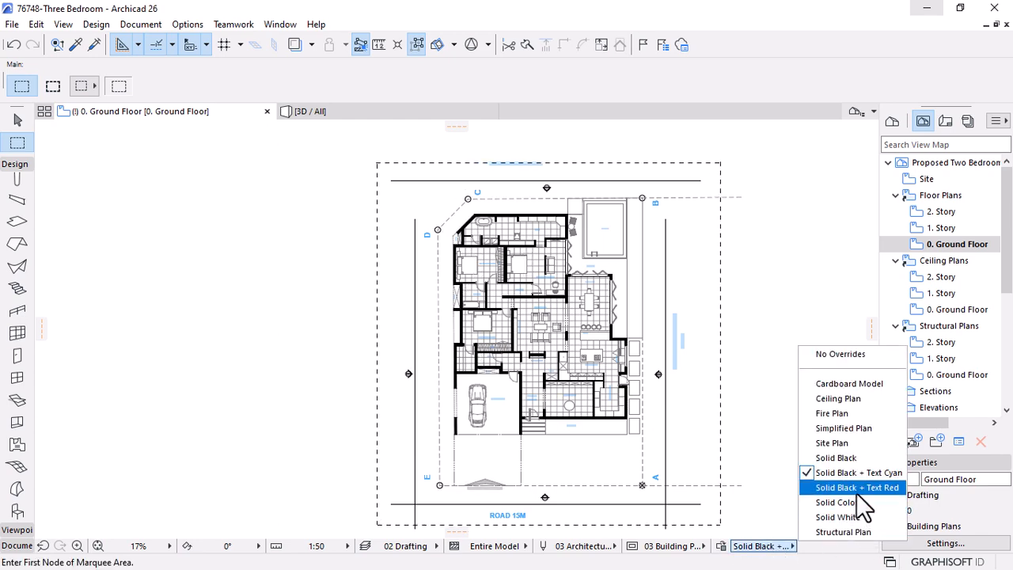
click(857, 488)
click(721, 546)
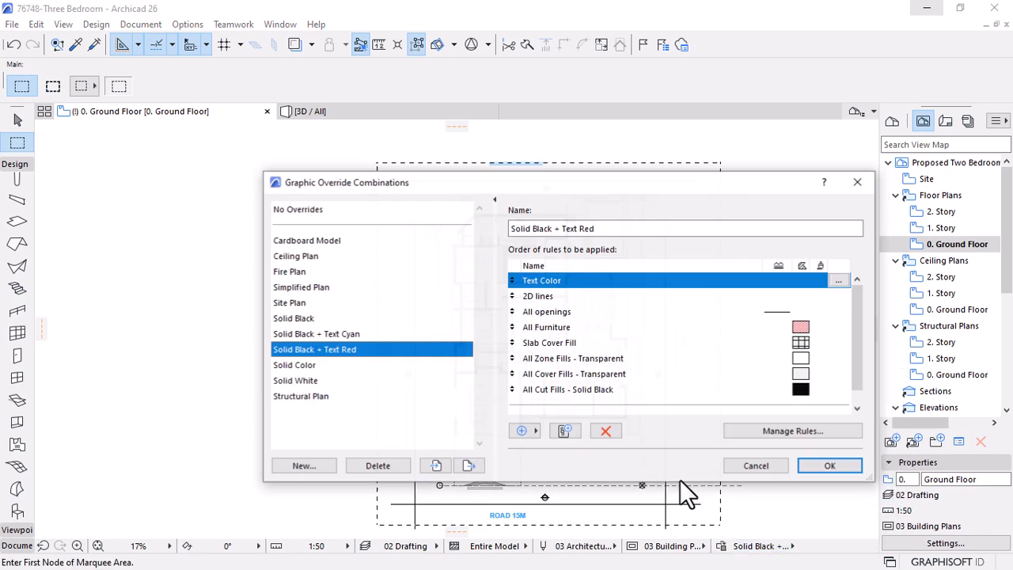
click(837, 282)
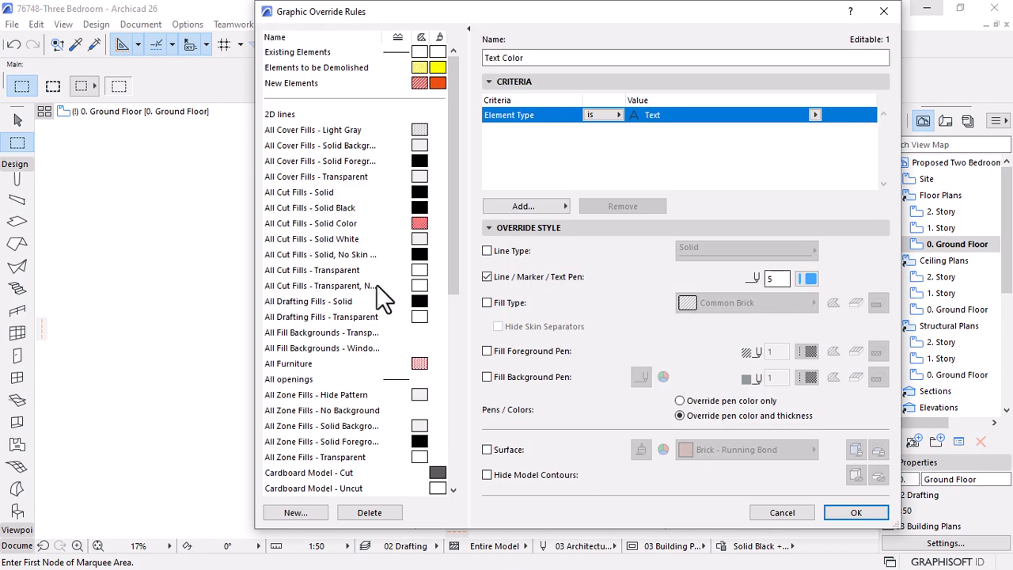
click(808, 279)
click(809, 307)
click(856, 513)
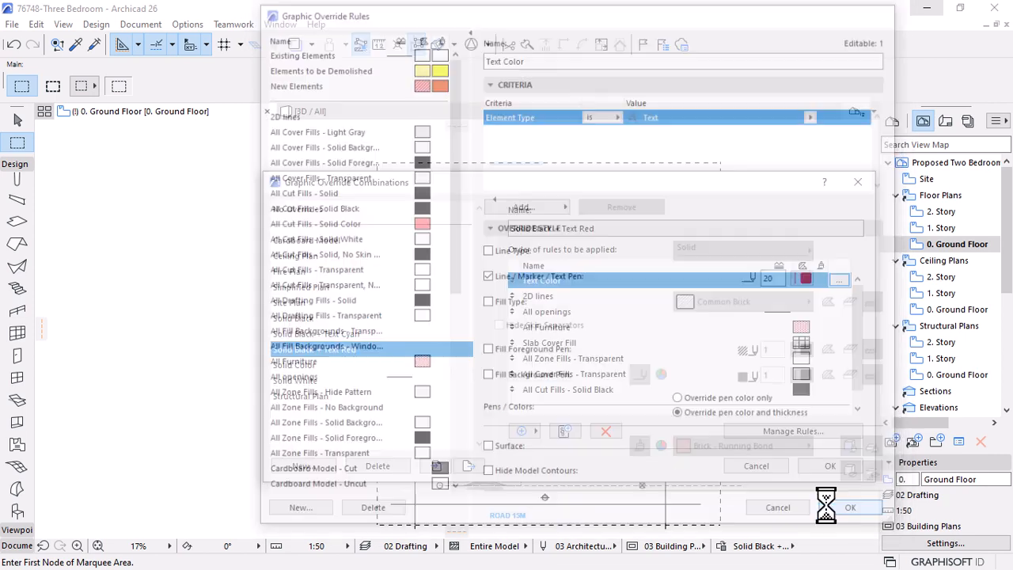
click(829, 466)
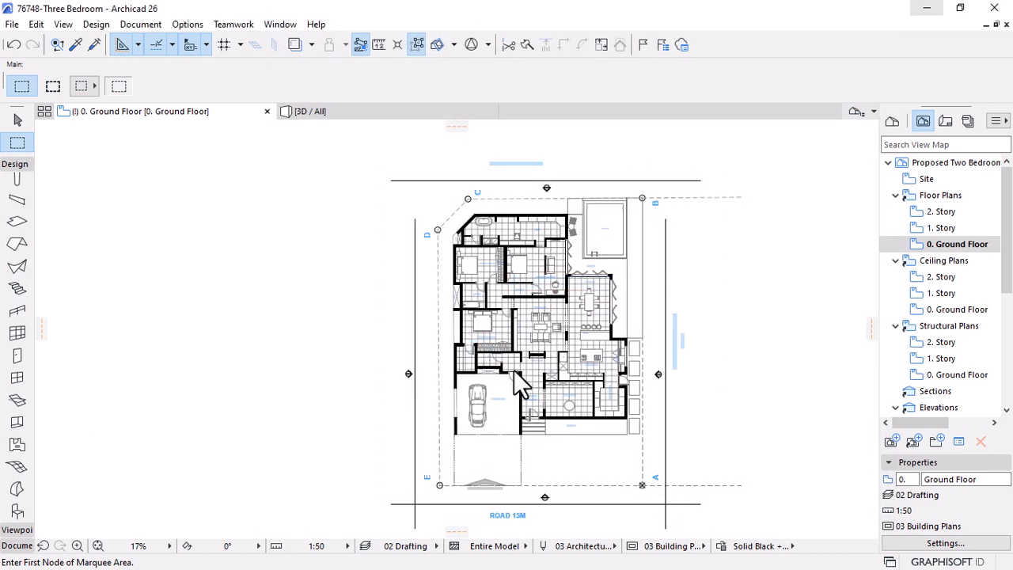
Save the plan as a PDF named 76748-Three Bedroom red, opening it after saving to view the plan
click(12, 23)
click(35, 136)
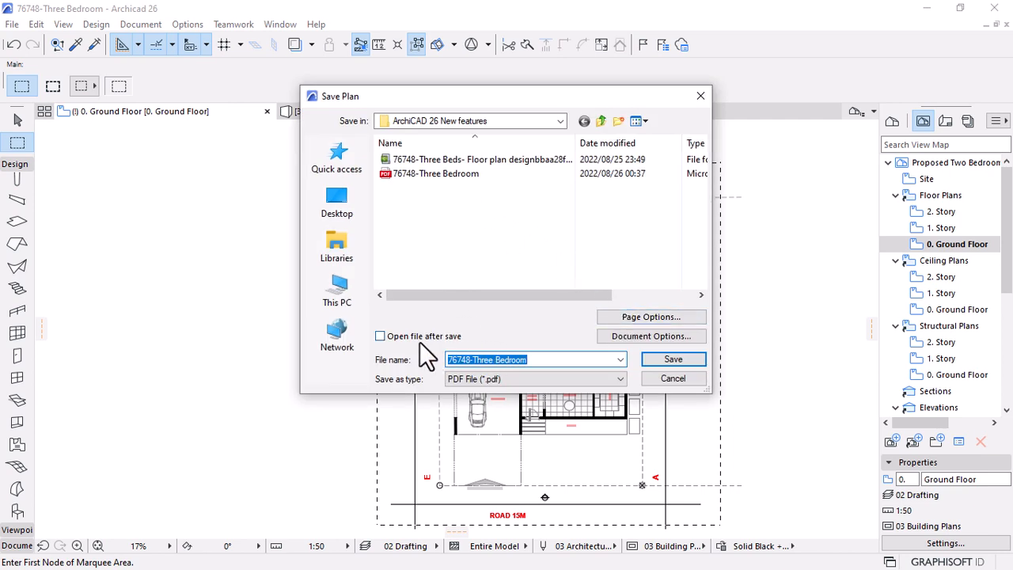
click(534, 361)
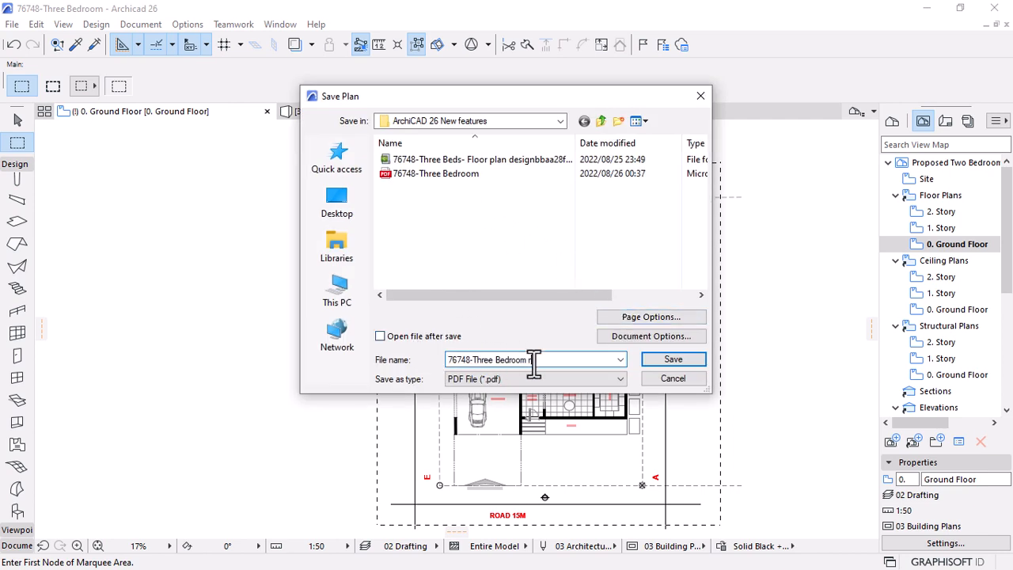
click(439, 337)
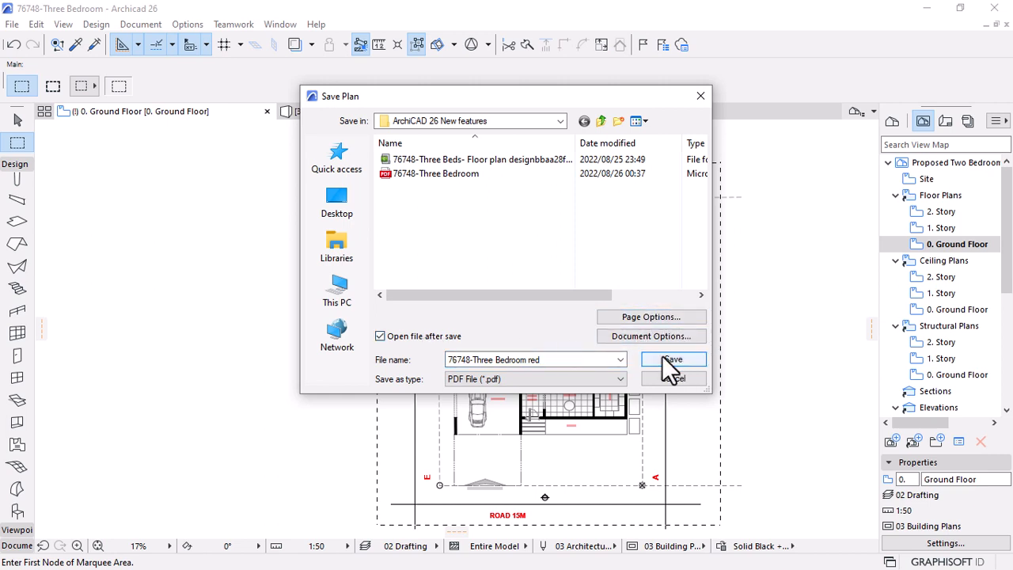
click(659, 359)
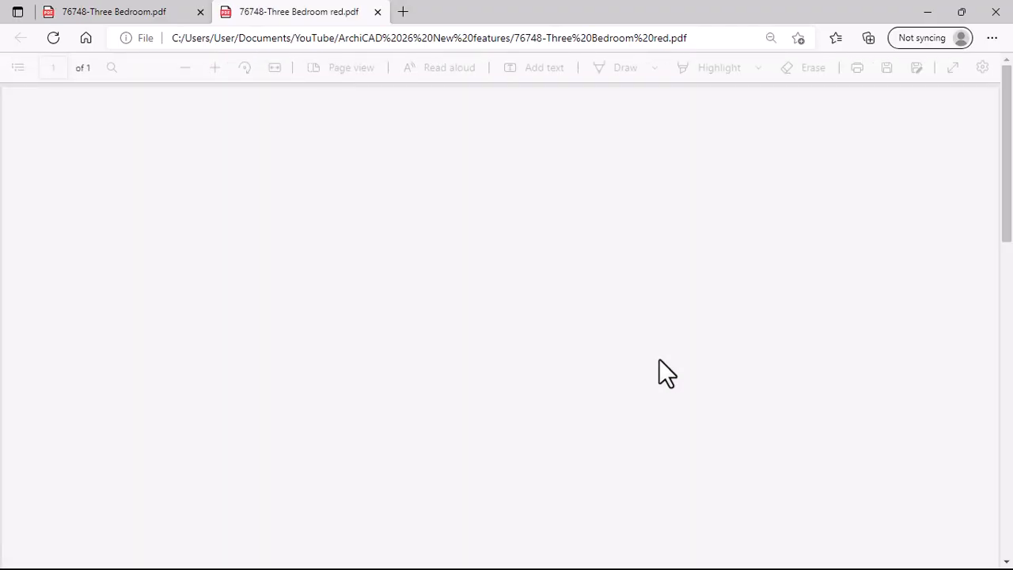
scroll(659, 359, down, 5)
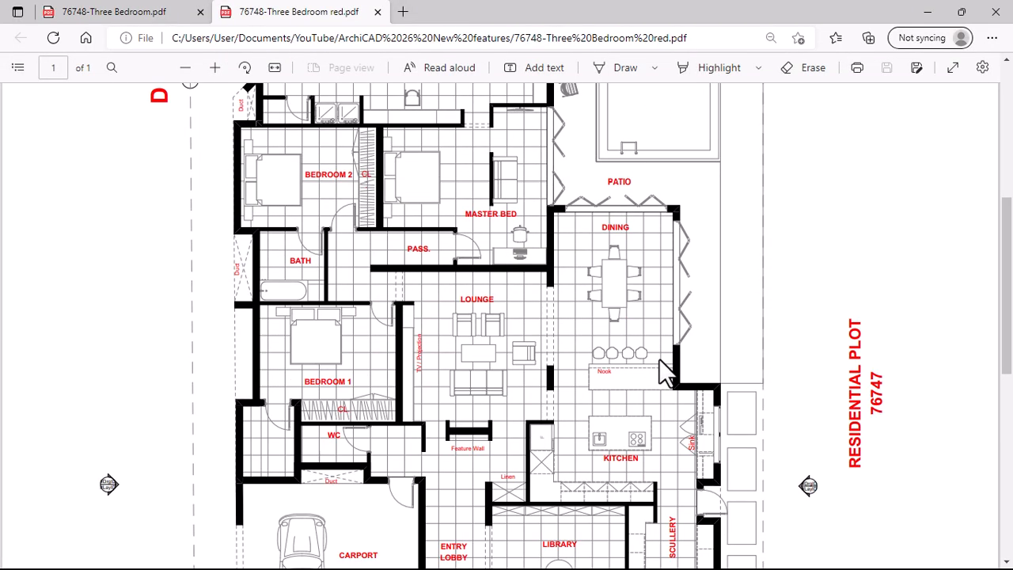
Enlarge the red-text PDF plan and examine the rooms from the bedrooms down to the carport, library and porch
click(211, 68)
click(210, 67)
click(210, 67)
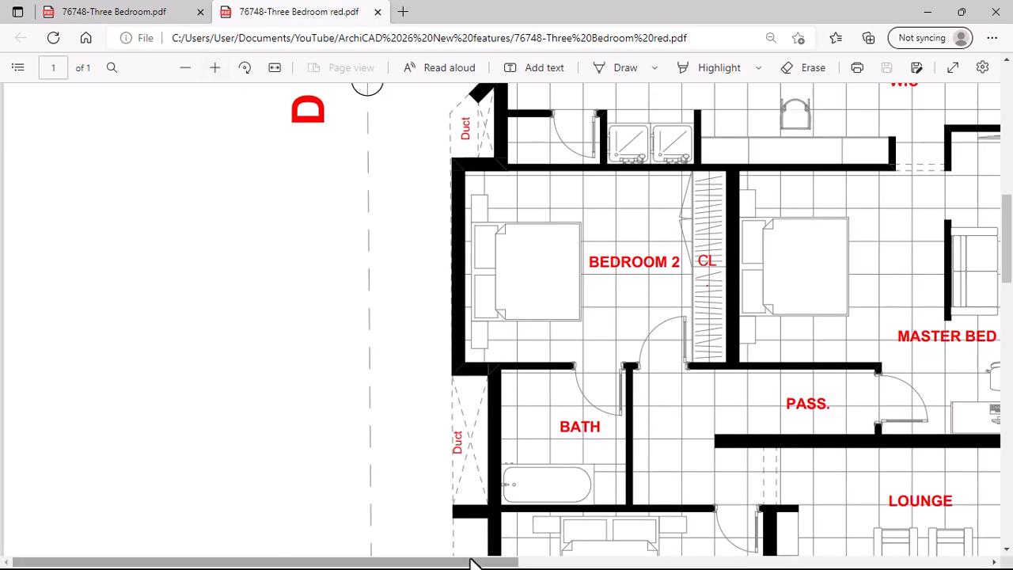
drag(470, 563, 670, 562)
scroll(738, 407, down, 6)
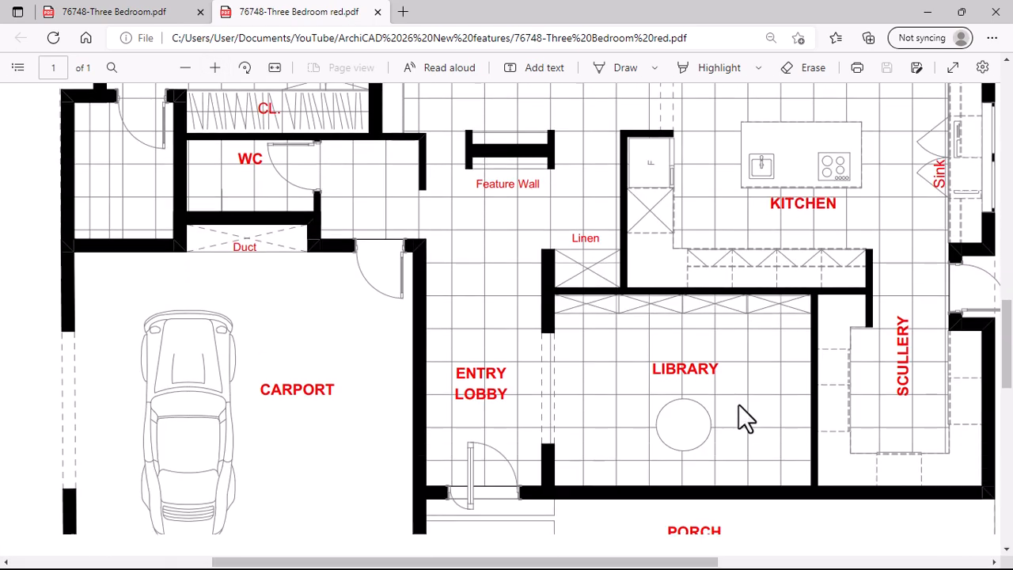
scroll(740, 407, down, 1)
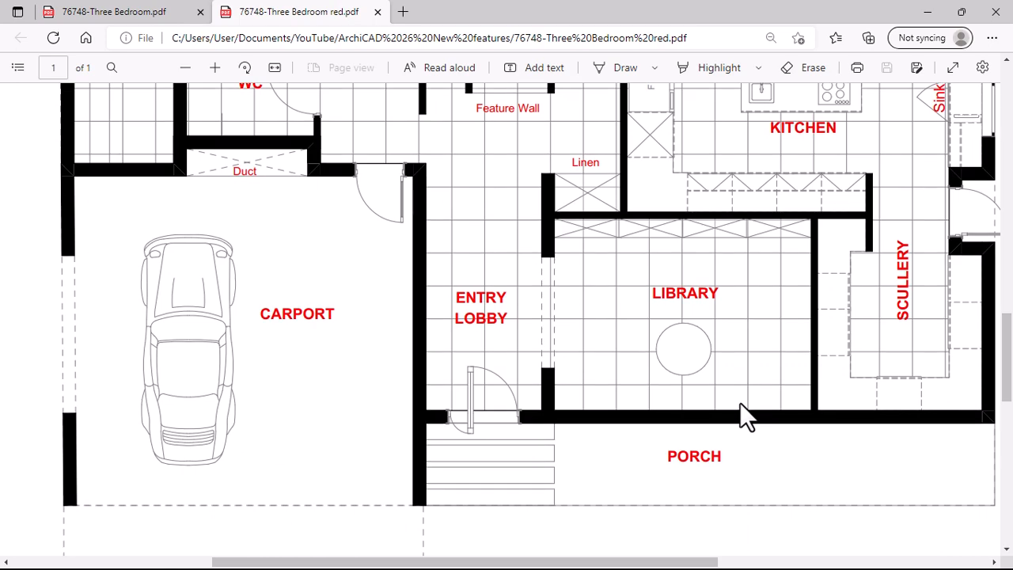
scroll(740, 407, down, 1)
scroll(740, 408, up, 4)
Compare the red-text PDF with the cyan-text 76748-Three Bedroom PDF and return to Archicad
click(101, 11)
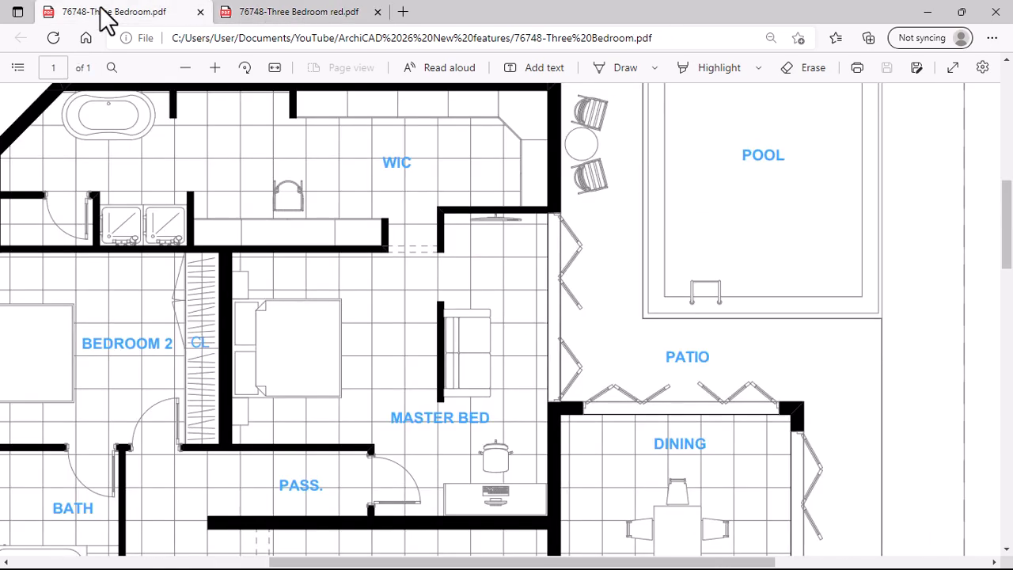
click(302, 13)
click(930, 13)
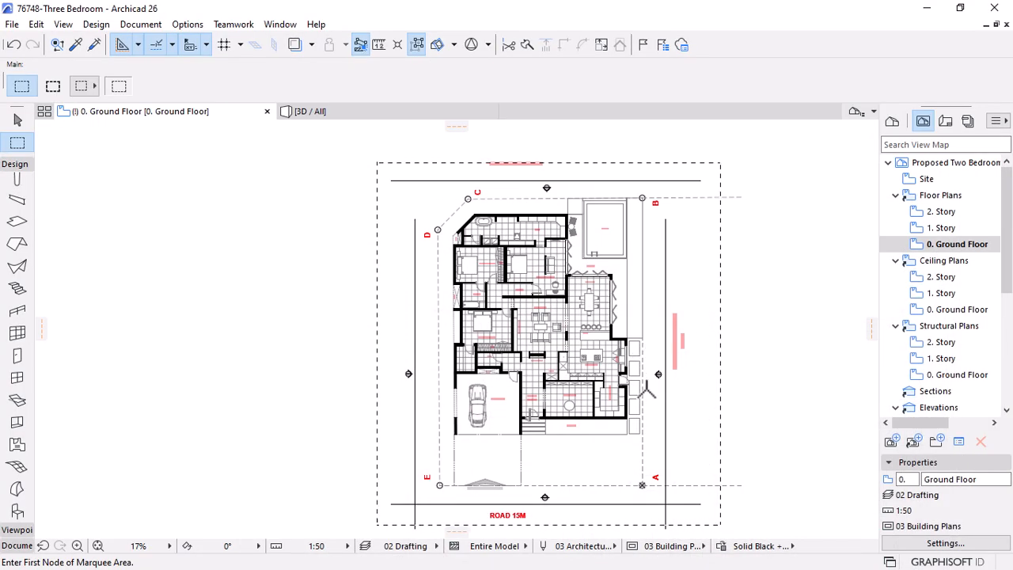
Apply the Solid Color override combination and save the plan as a PDF named 76748-Three Bedroom color, opening it after saving
click(779, 548)
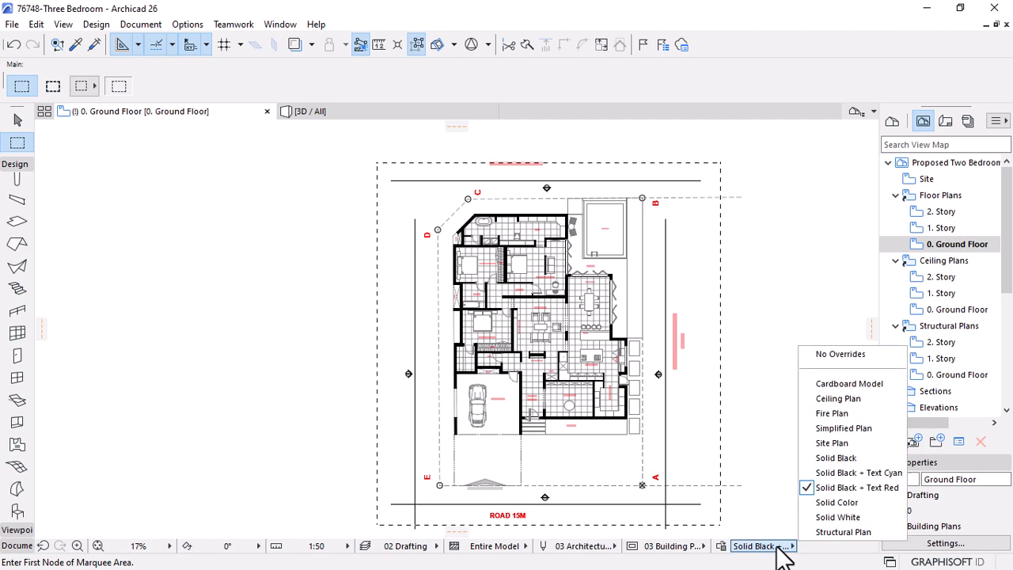
click(838, 503)
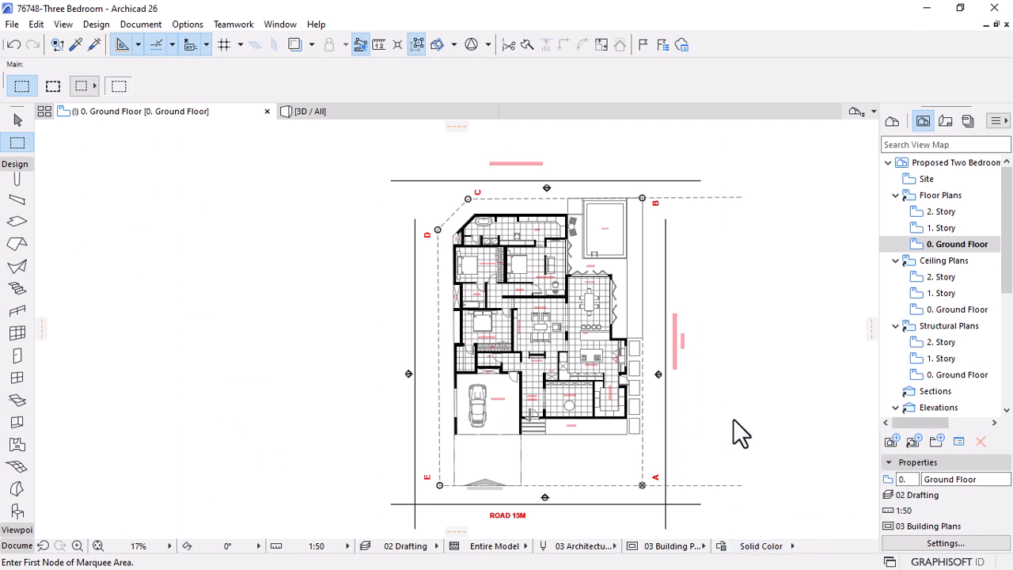
click(11, 24)
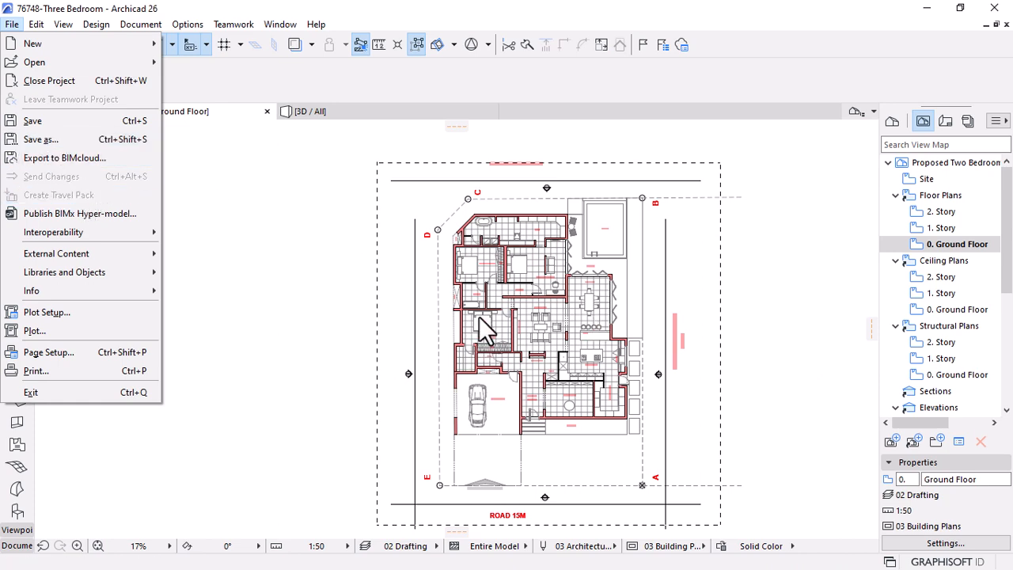
click(48, 139)
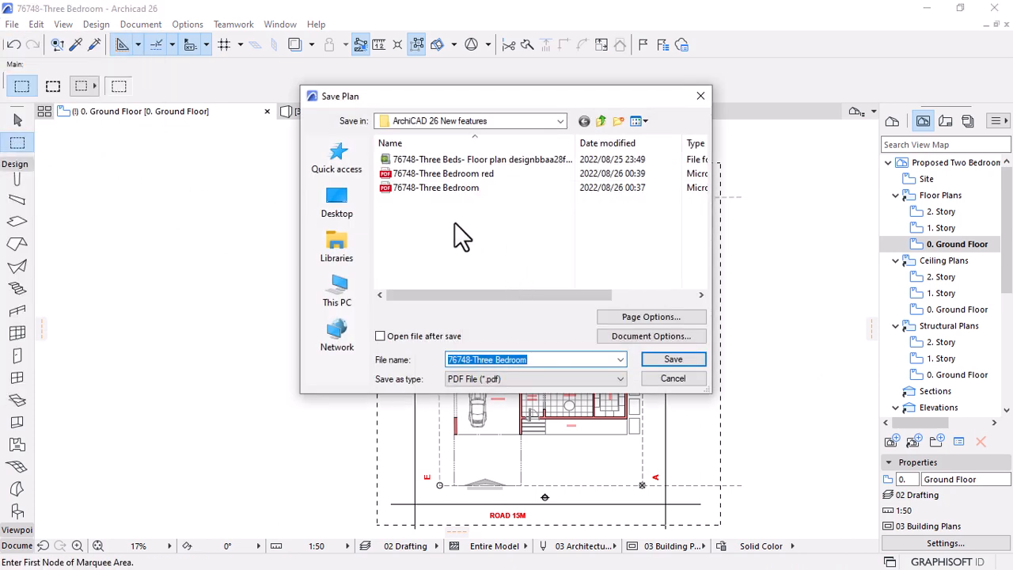
click(381, 336)
click(525, 360)
click(536, 359)
text(c)
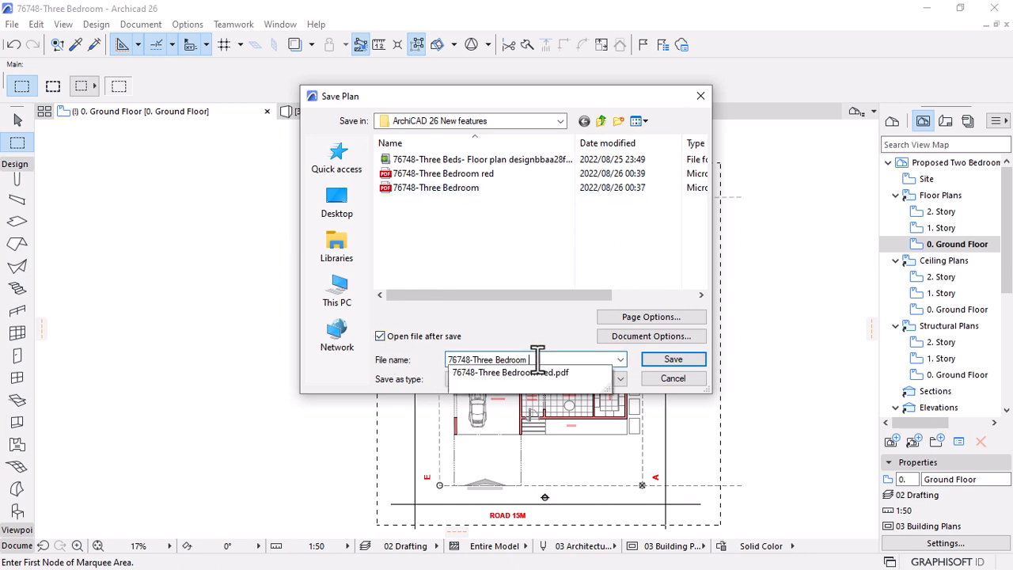
text(olor)
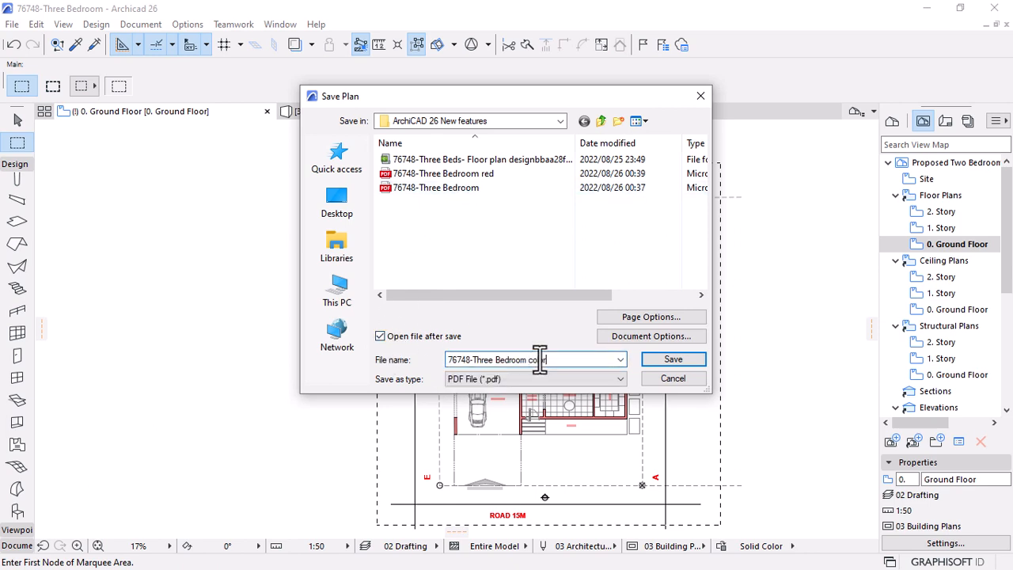
click(671, 359)
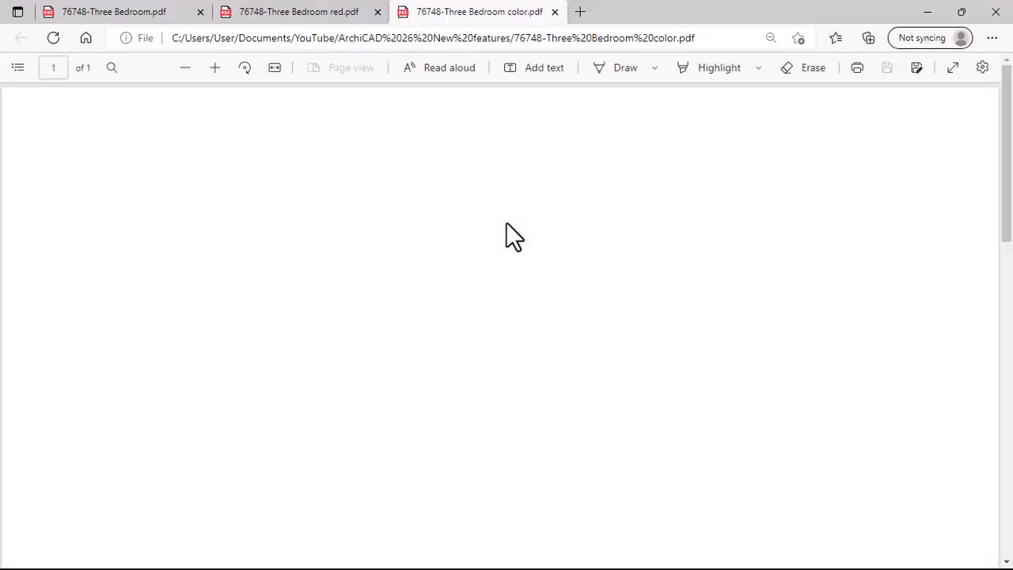
Enlarge the color PDF plan, examine the wall fills from the bedrooms down to the porch, and return to Archicad
scroll(385, 205, down, 4)
scroll(384, 205, down, 3)
click(211, 69)
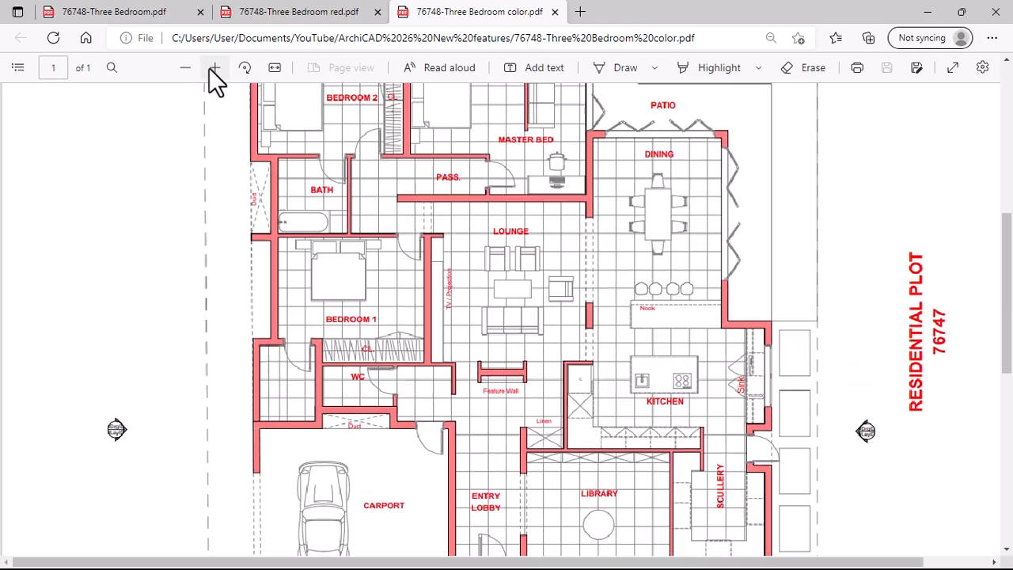
click(212, 68)
click(211, 68)
scroll(542, 507, down, 4)
drag(498, 564, 712, 564)
scroll(697, 464, down, 4)
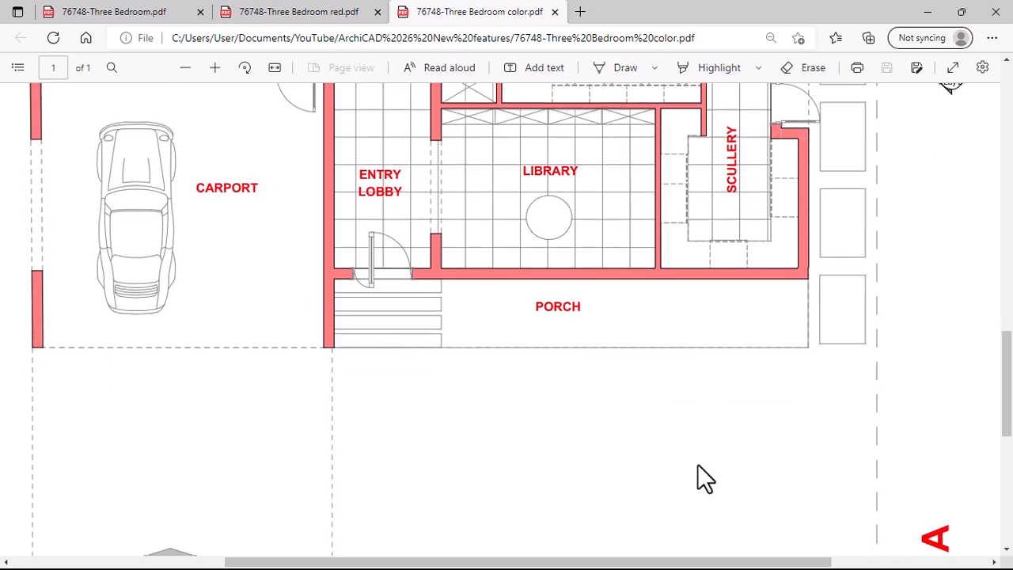
scroll(697, 464, up, 3)
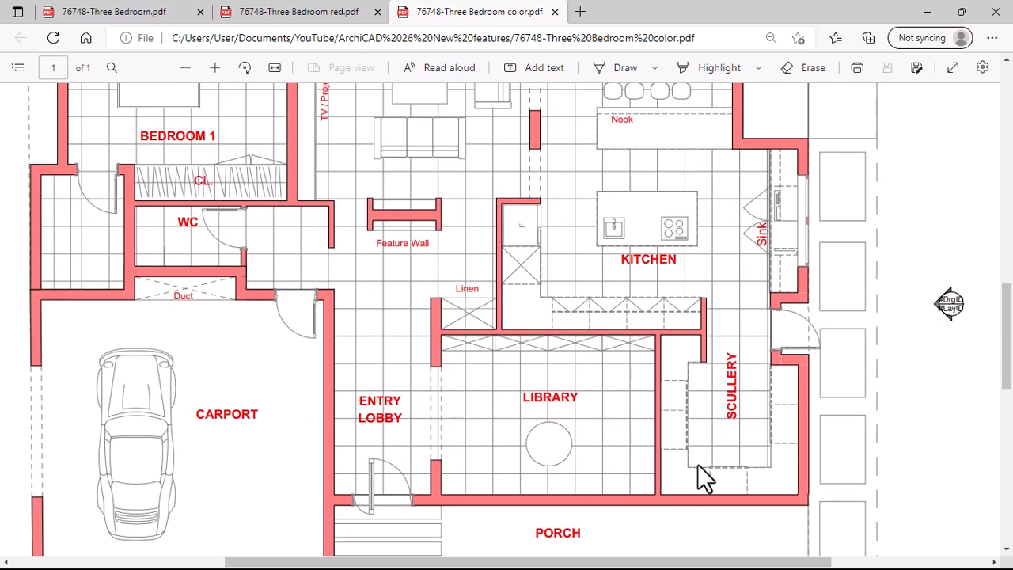
click(929, 13)
Apply the Solid White override combination and save the plan as a PDF named 76748-Three Bedroom wht, opening it after saving
click(761, 546)
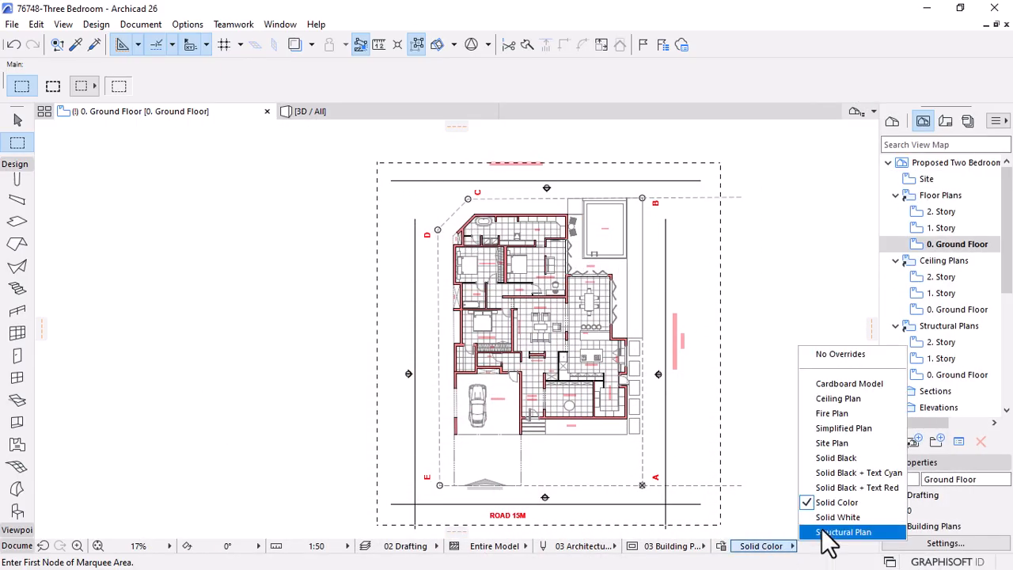
click(823, 517)
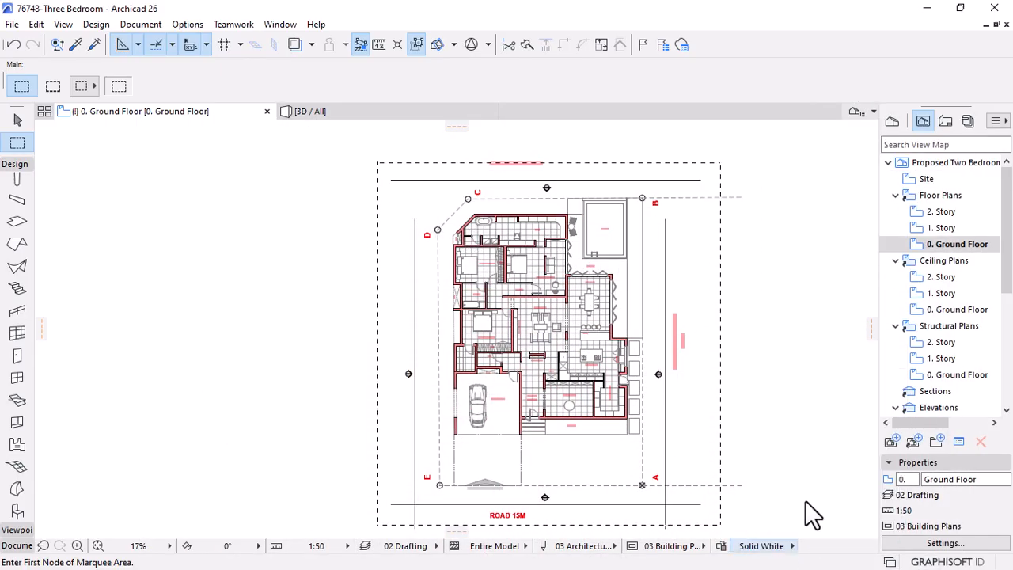
click(12, 24)
click(60, 141)
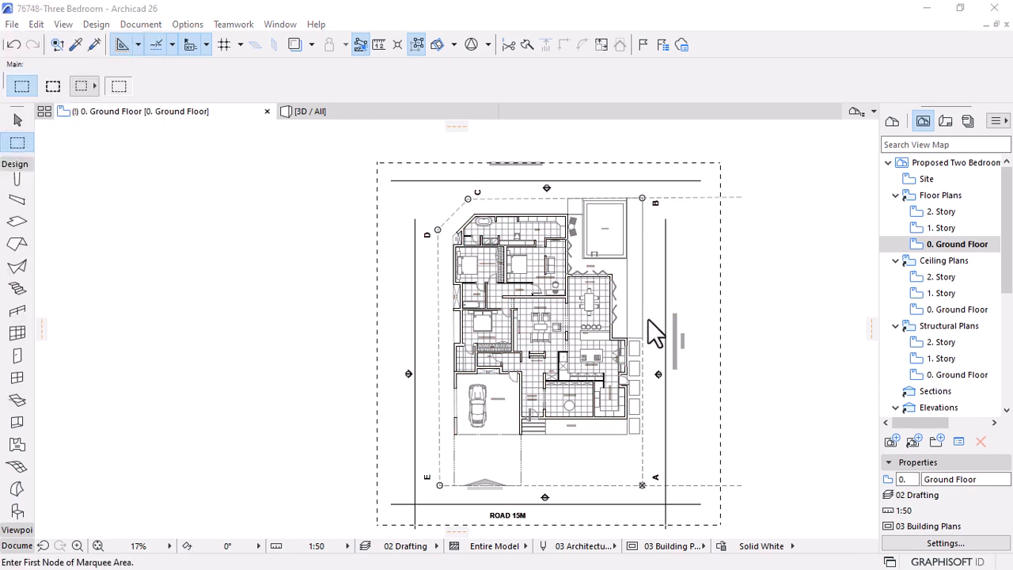
click(531, 359)
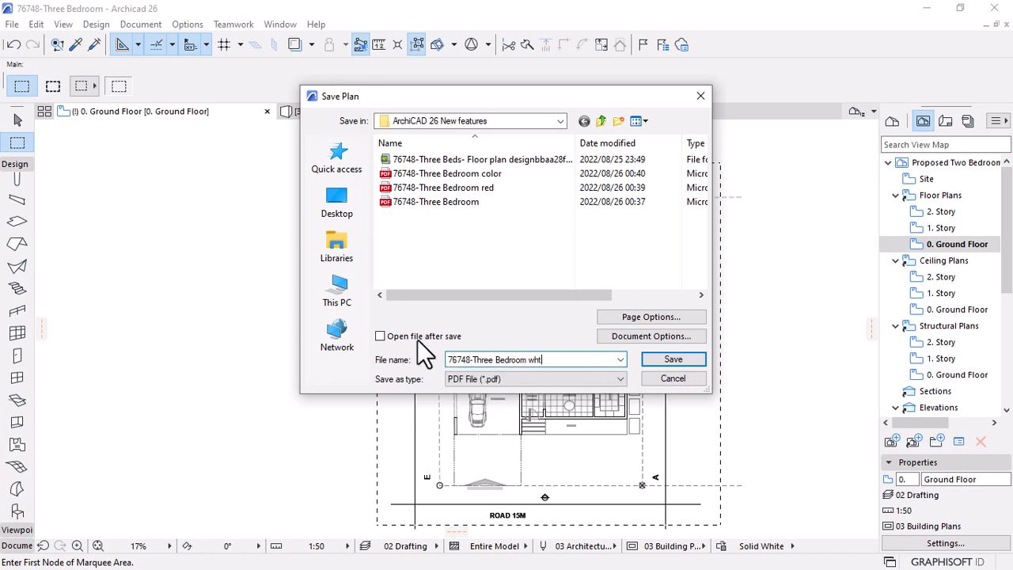
click(380, 336)
click(675, 360)
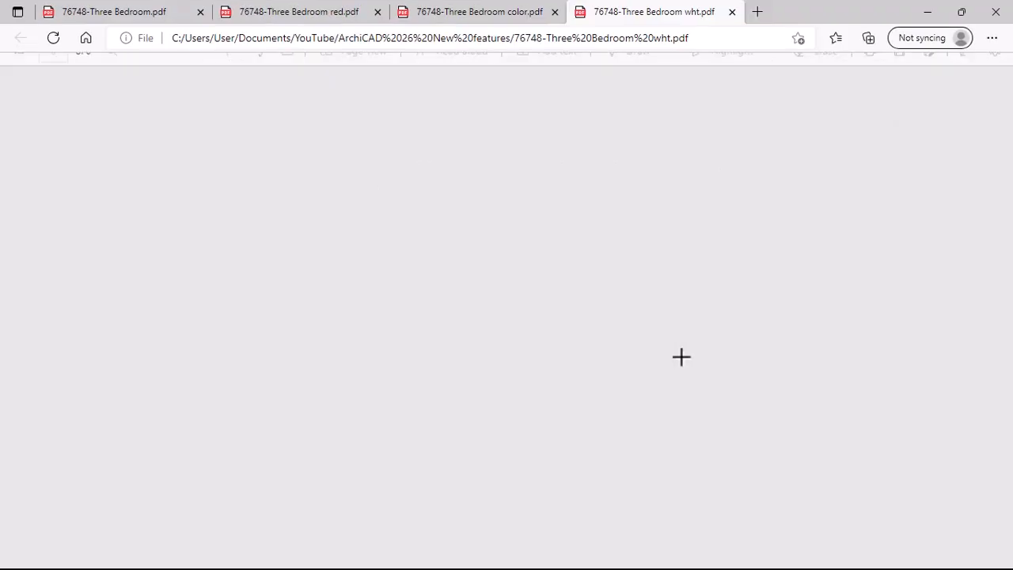
Enlarge the white-wall PDF plan and examine the rooms from the bedrooms and lounge down to the kitchen
scroll(303, 185, down, 4)
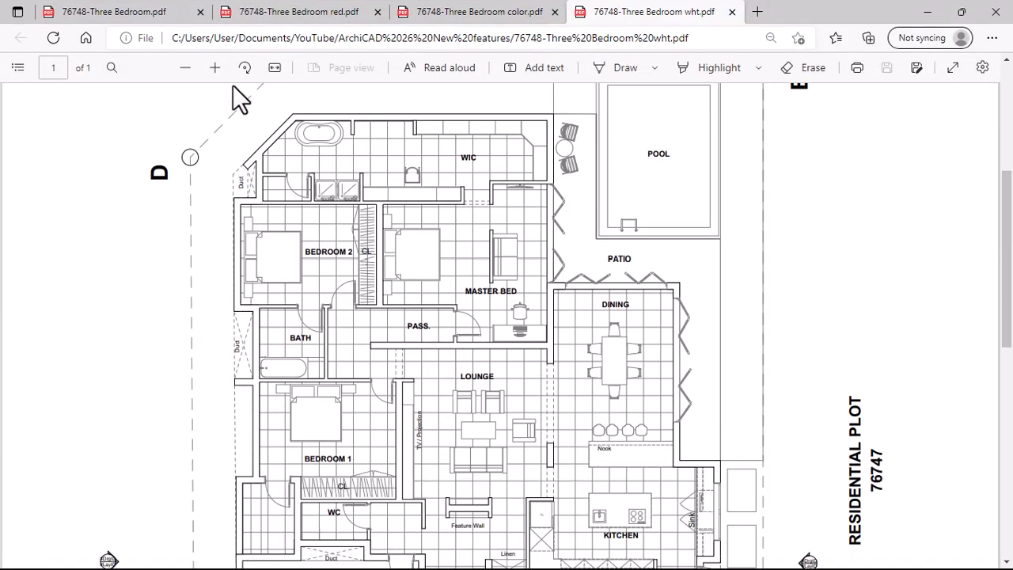
click(215, 67)
click(215, 67)
scroll(758, 360, down, 4)
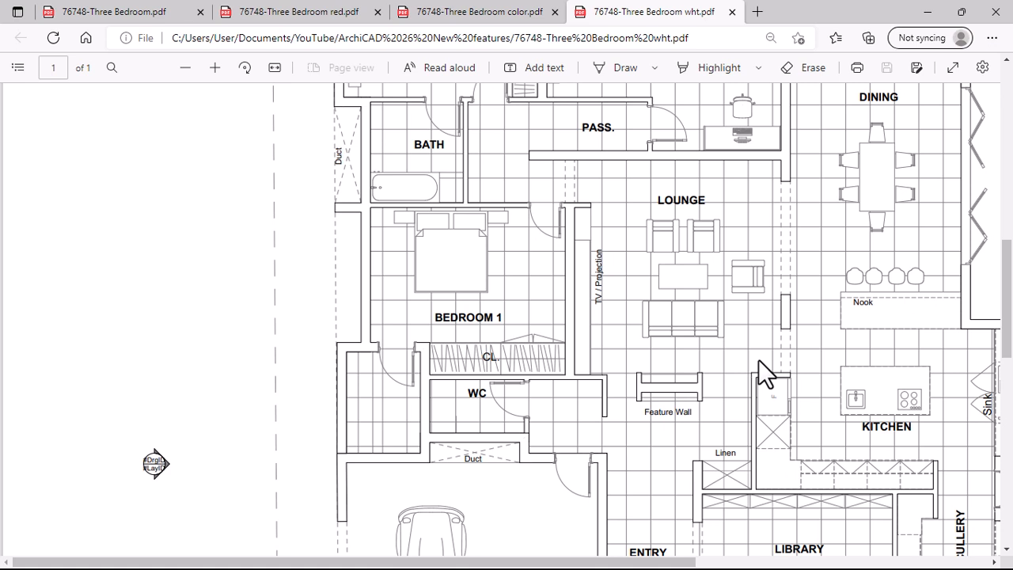
Compare the wall fills and text colors across the exported cyan-text, red-text, color and white PDF plans
click(502, 13)
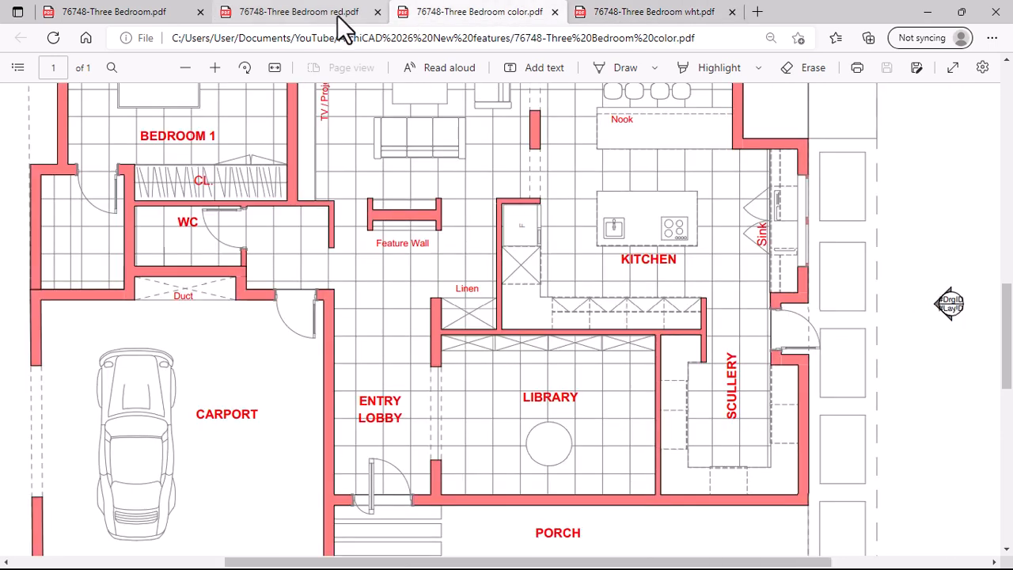
click(212, 13)
click(114, 14)
click(312, 15)
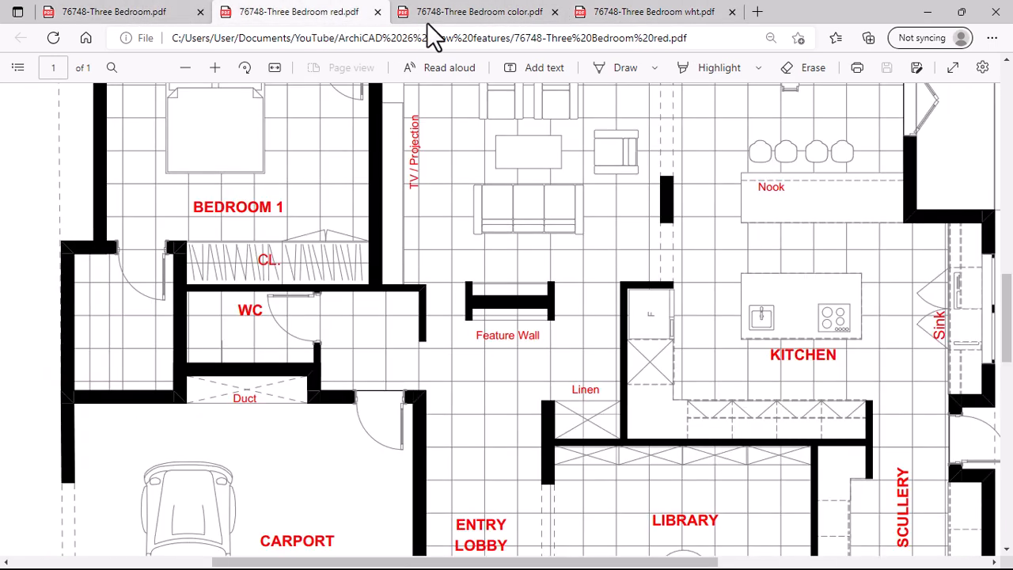
click(445, 19)
click(633, 16)
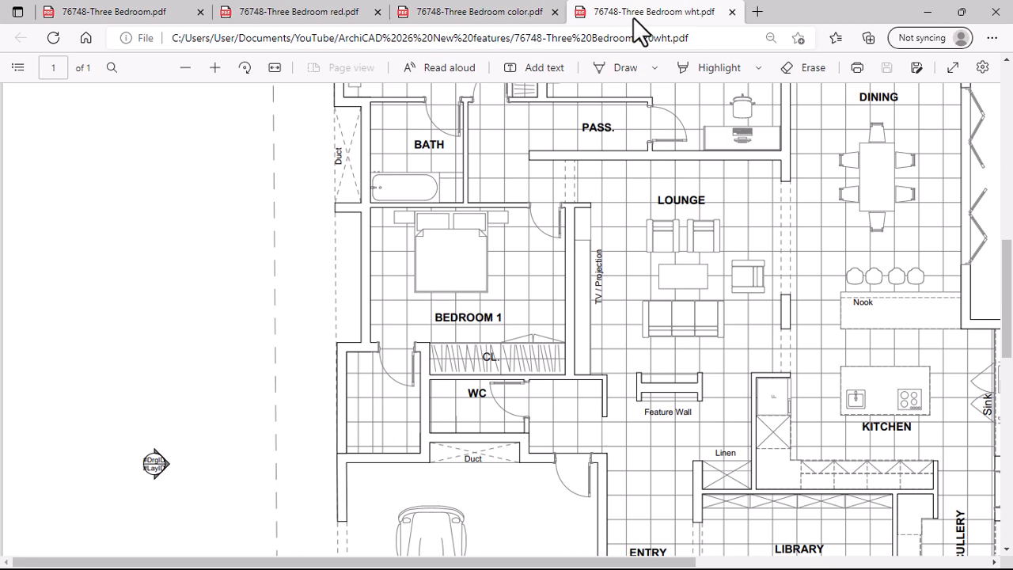
click(476, 19)
click(313, 17)
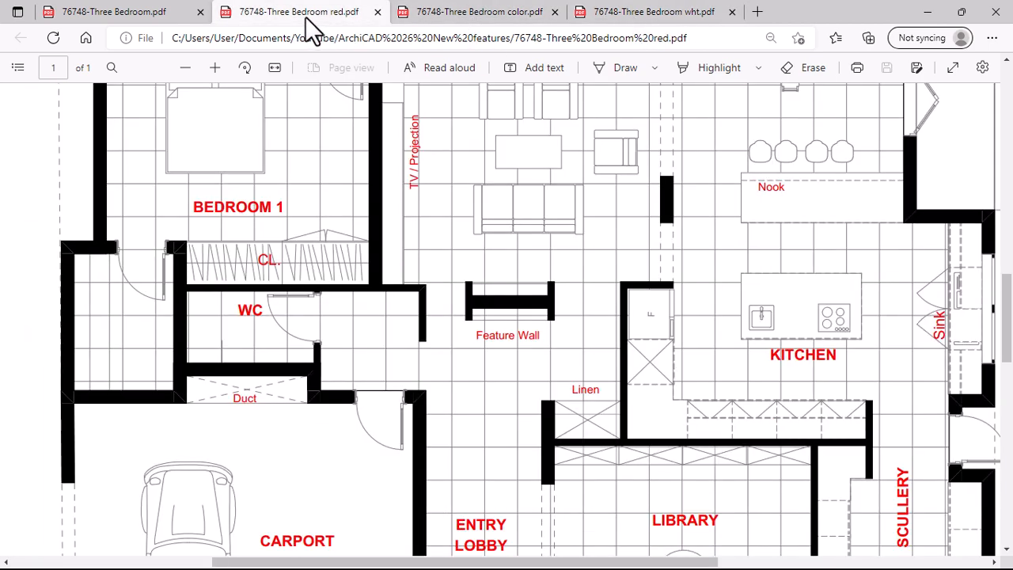